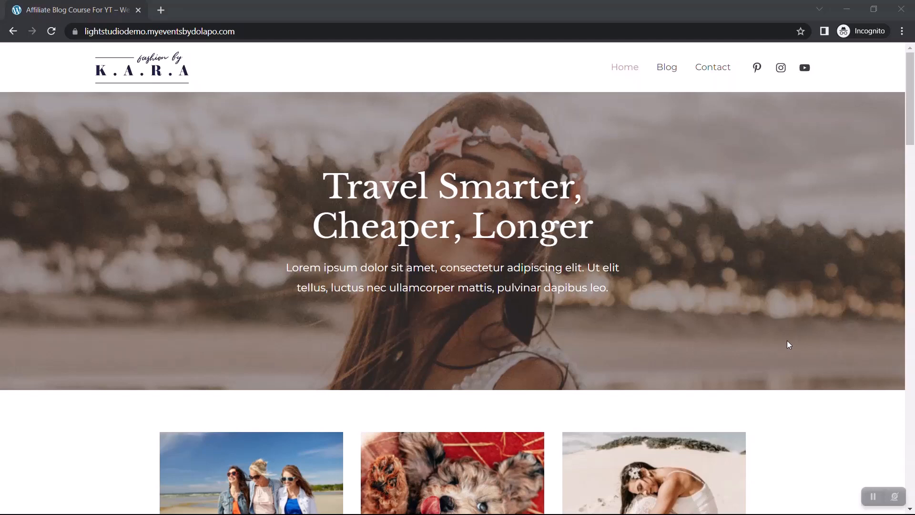
Step: Examine the demo blog's home page, including its featured categories, popular posts, About Me section and banner
scroll(787, 341, "down", 13)
scroll(788, 341, "up", 11)
scroll(787, 342, "down", 10)
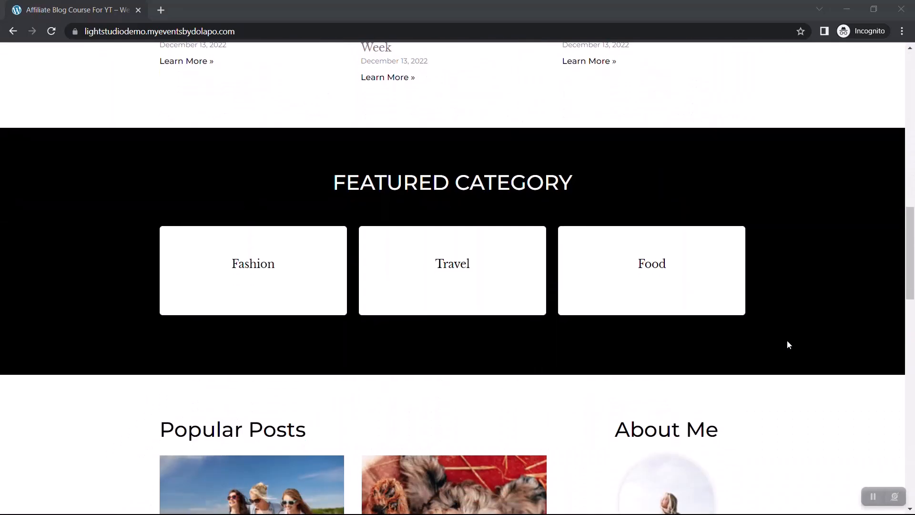
scroll(787, 342, "down", 9)
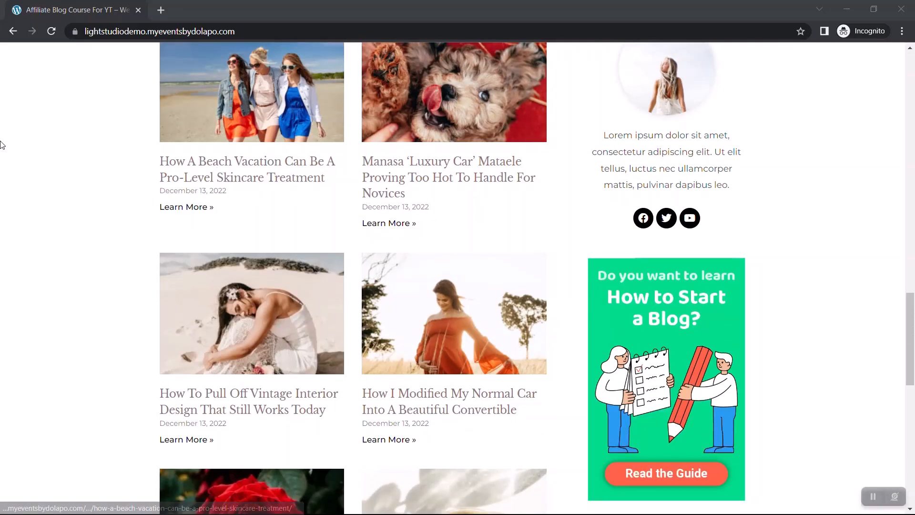
scroll(1, 144, "up", 20)
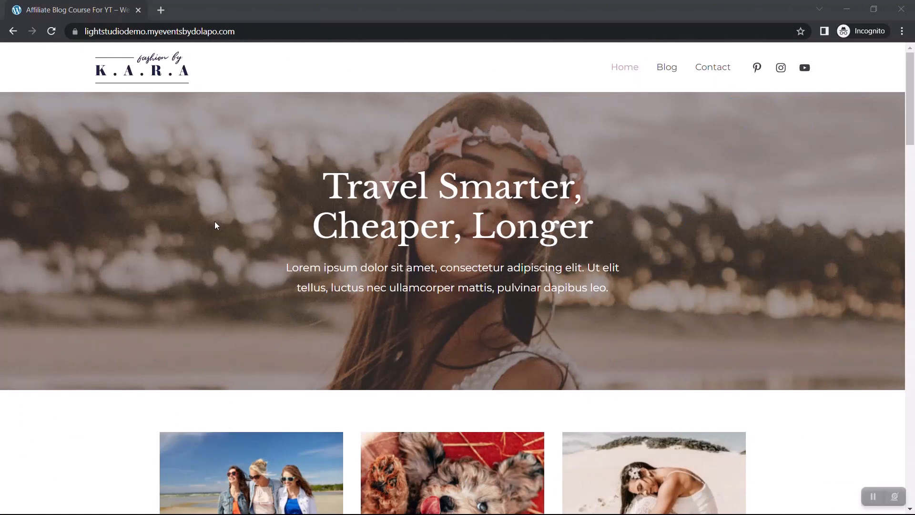
scroll(215, 222, "down", 10)
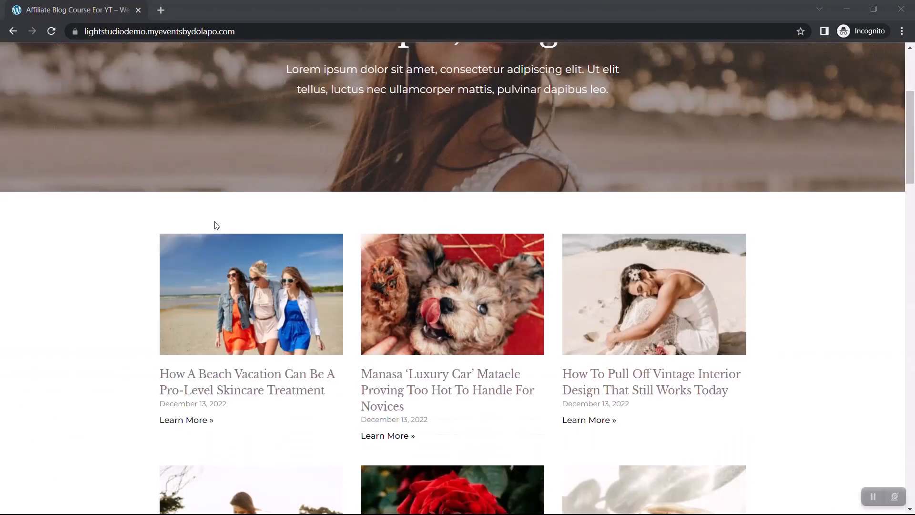
scroll(215, 221, "up", 10)
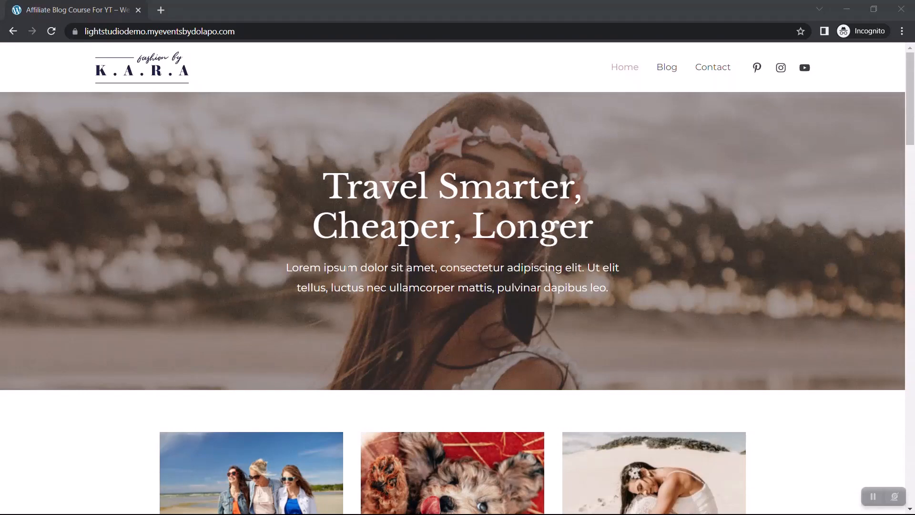
scroll(349, 268, "down", 10)
scroll(489, 277, "up", 1)
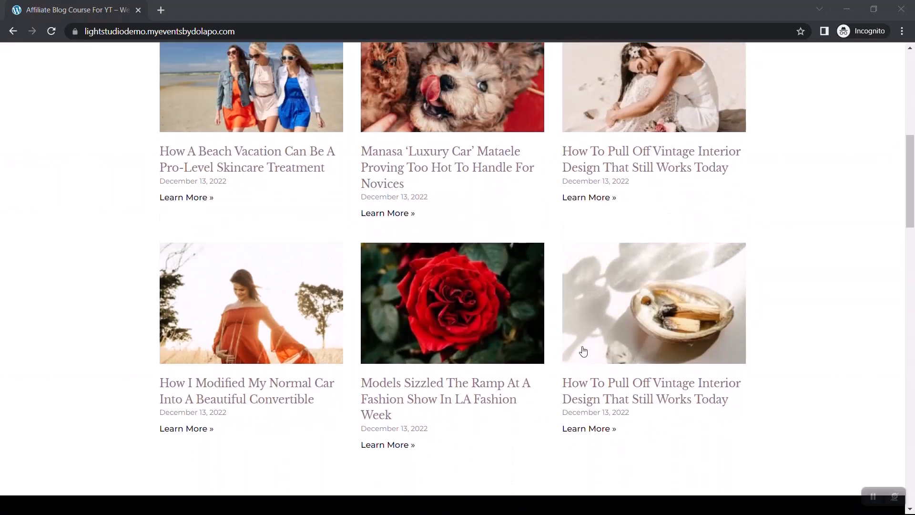
scroll(826, 293, "up", 5)
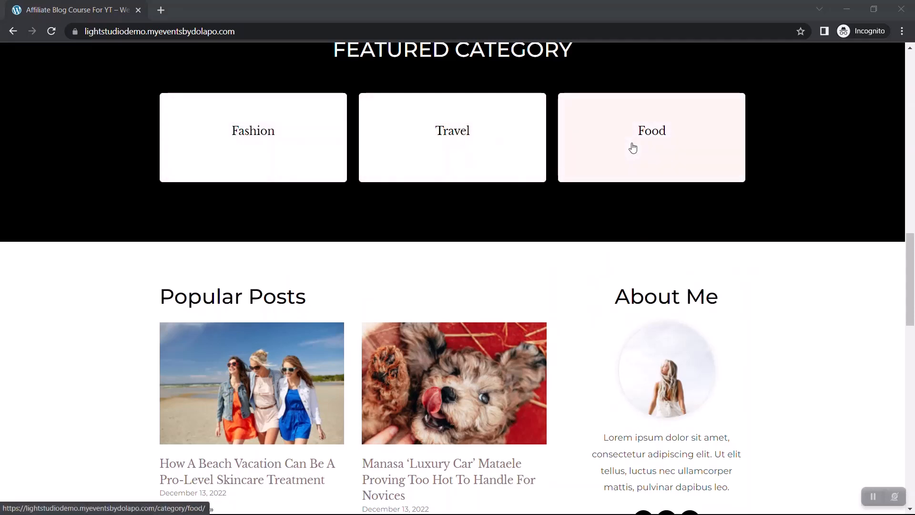
scroll(791, 151, "down", 10)
scroll(793, 156, "up", 8)
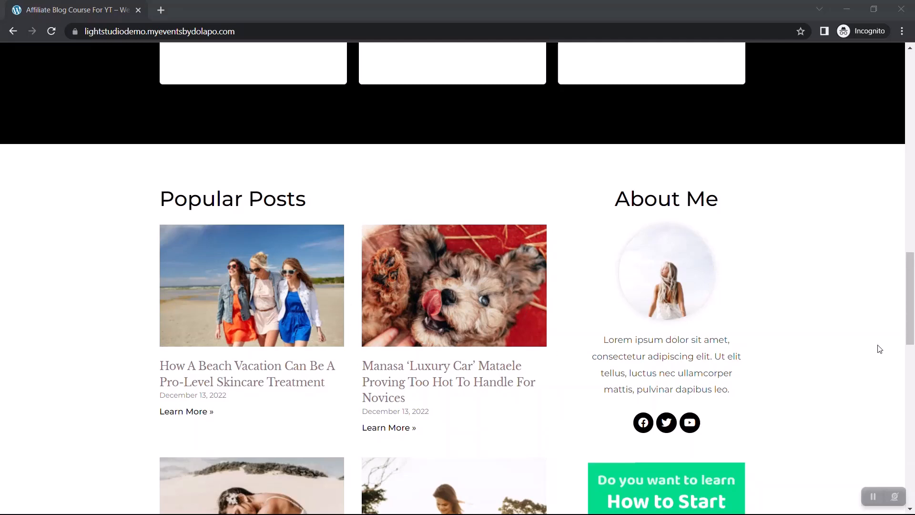
scroll(833, 407, "down", 8)
scroll(834, 406, "up", 2)
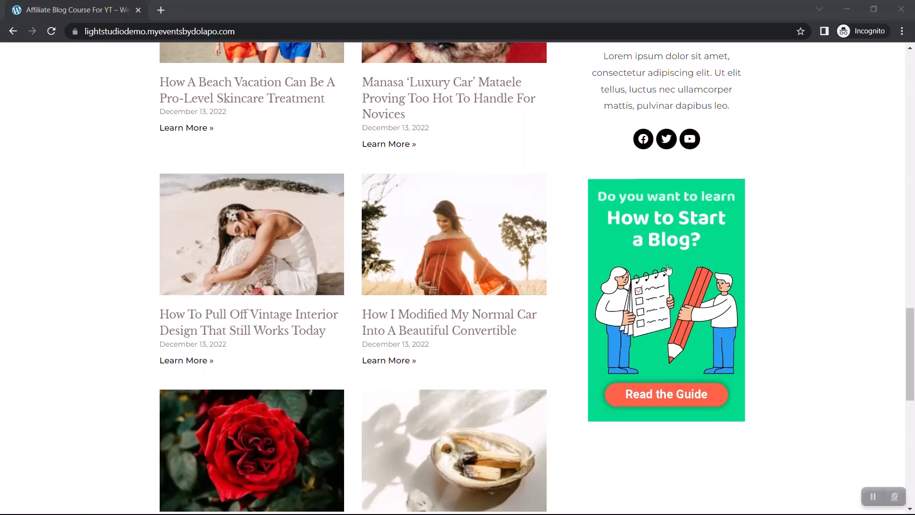
scroll(764, 266, "down", 10)
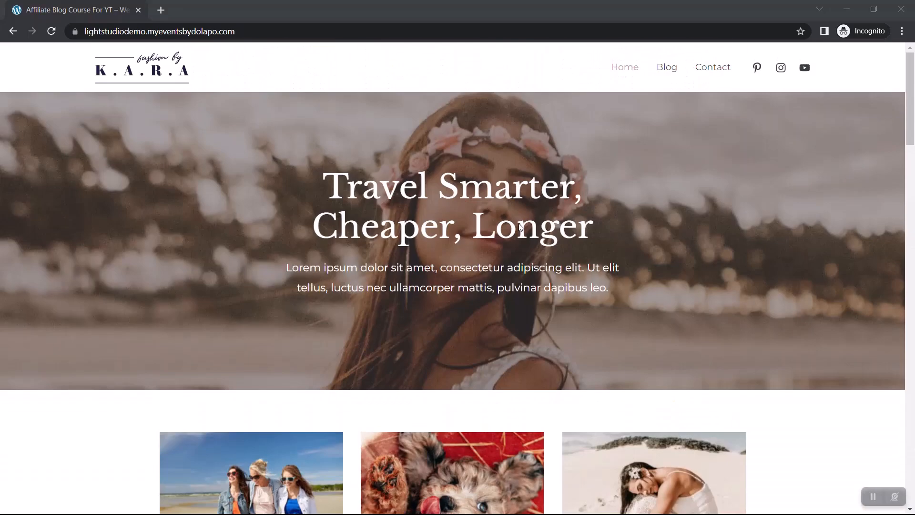
Step: Open the demo site's Blog page and examine its article grid, guide download section and footer
left_click(669, 66)
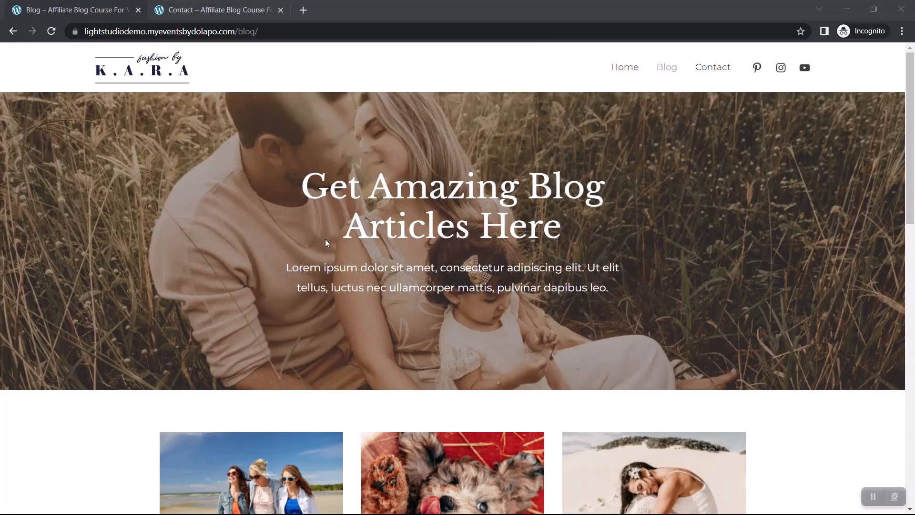
scroll(81, 296, "down", 15)
scroll(81, 295, "up", 7)
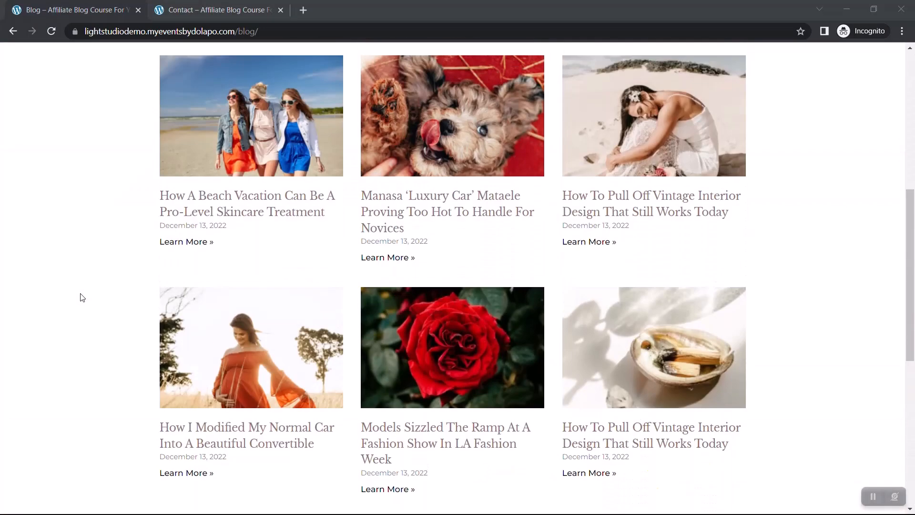
scroll(358, 267, "down", 8)
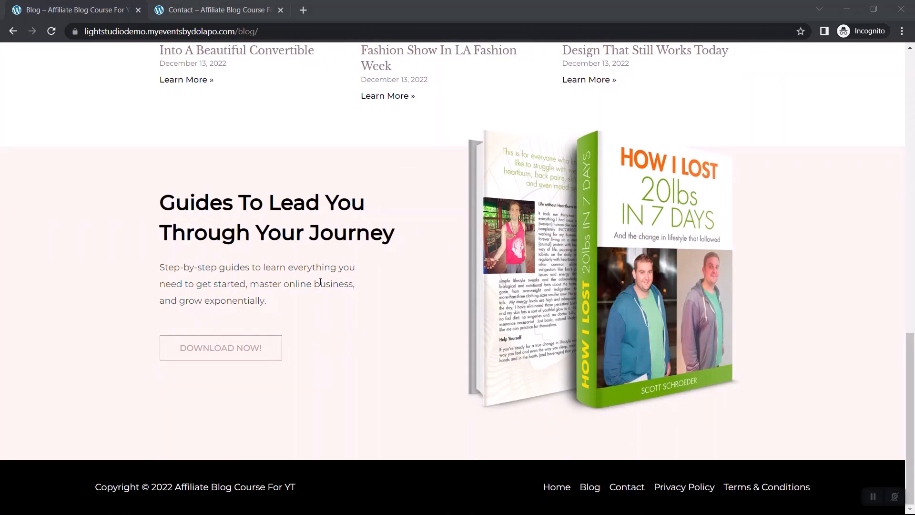
scroll(321, 282, "up", 15)
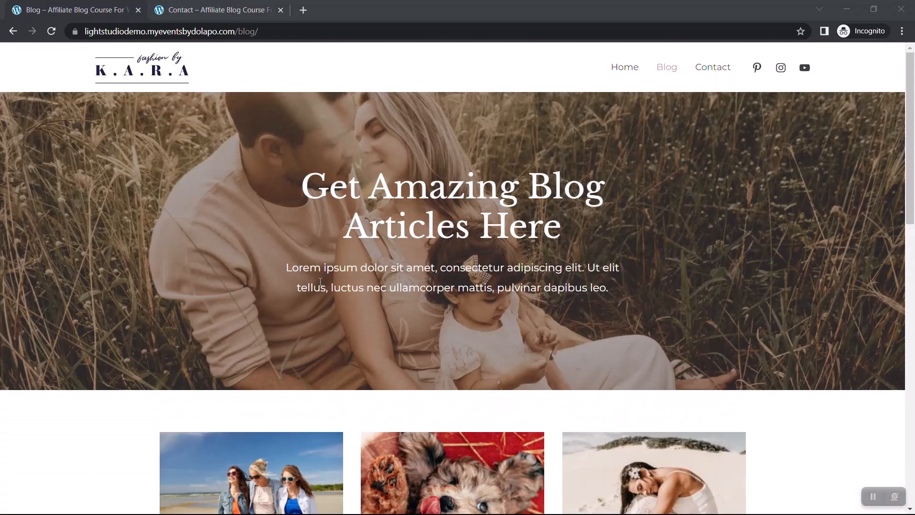
Step: Switch to the demo site's Contact page and examine its enquiry form and embedded map
left_click(202, 5)
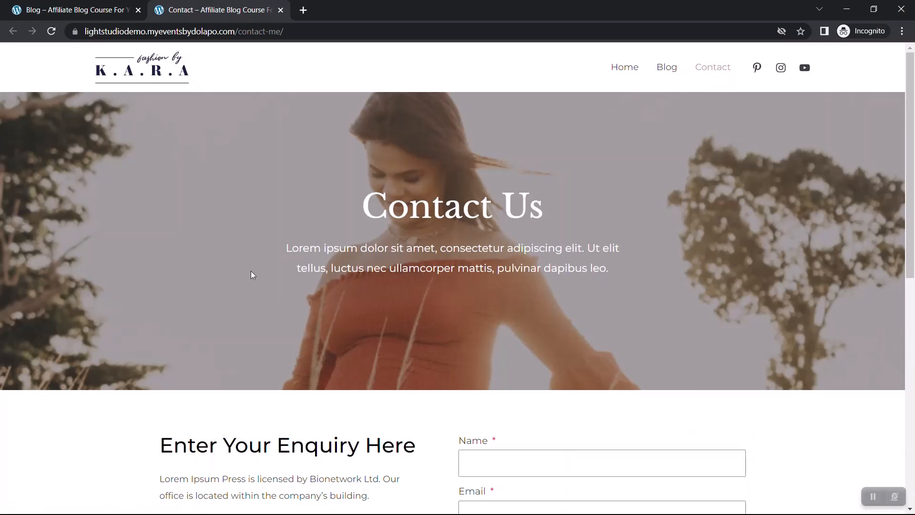
scroll(251, 272, "down", 5)
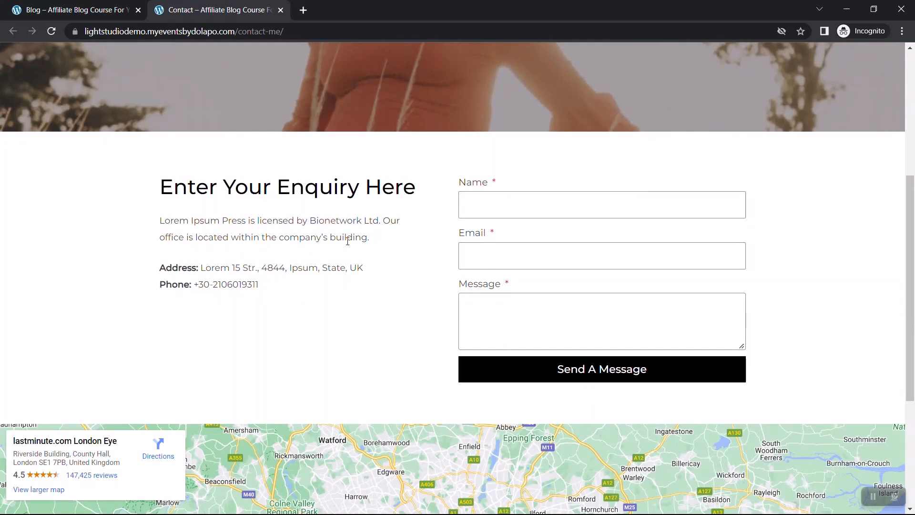
scroll(280, 280, "down", 5)
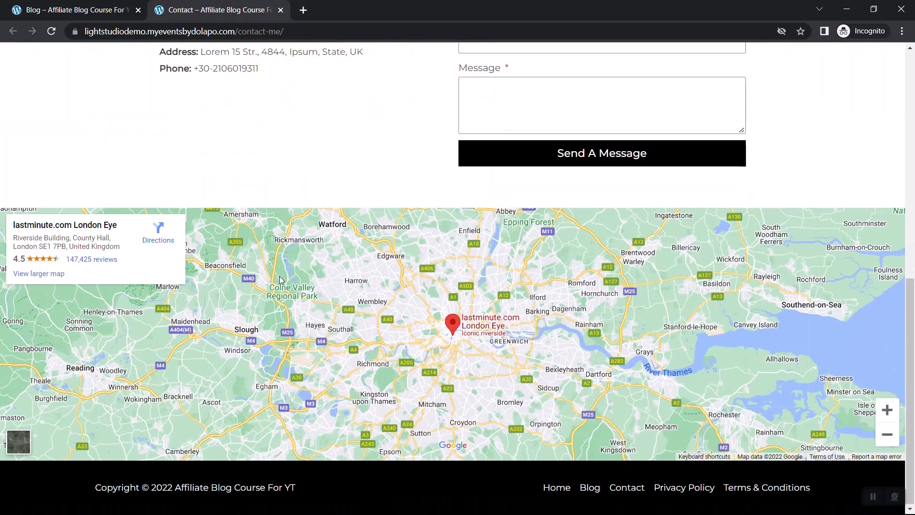
scroll(280, 280, "up", 8)
scroll(279, 276, "up", 2)
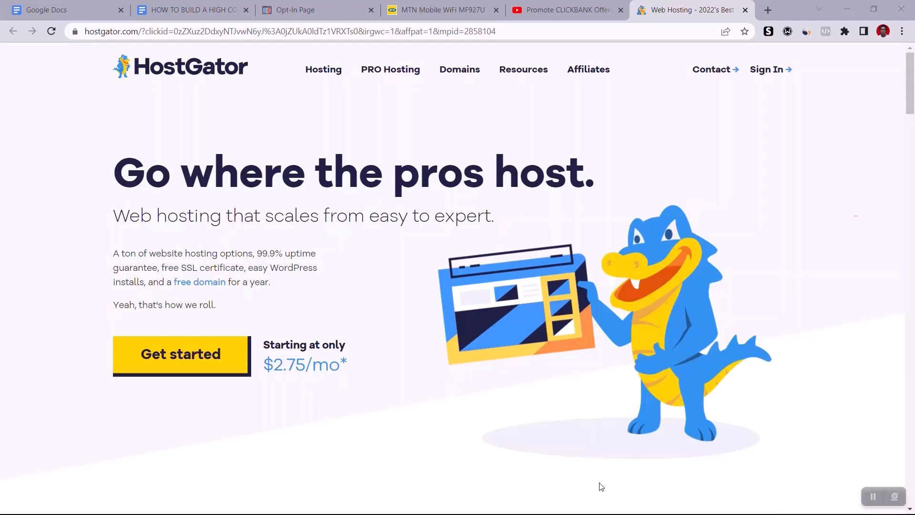
Step: On the HostGator site, open the shared hosting plans and choose to buy the Hatchling Plan
left_click_drag(601, 486, 42, 136)
left_click(42, 137)
left_click(159, 364)
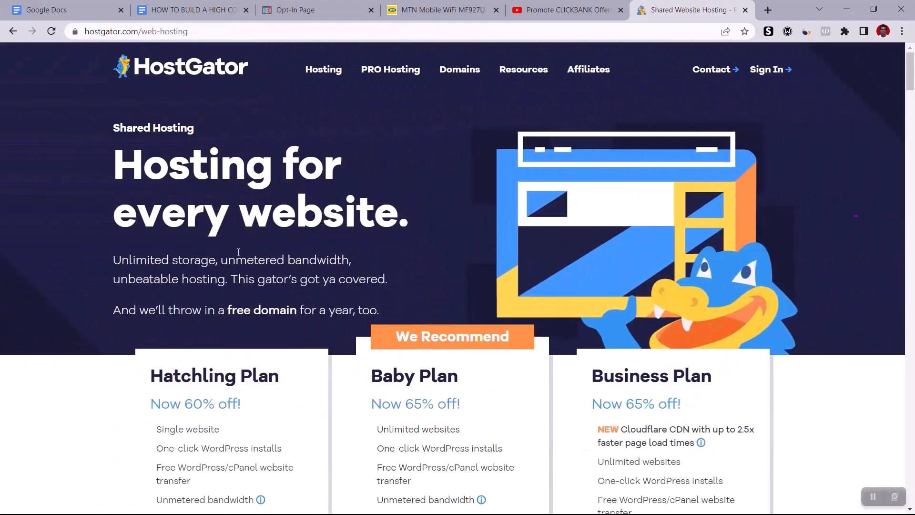
scroll(117, 278, "down", 2)
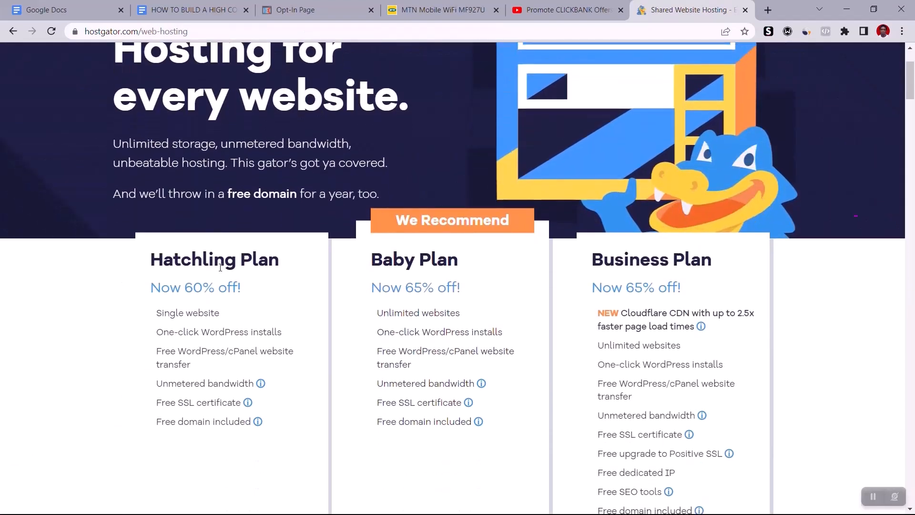
scroll(100, 321, "down", 2)
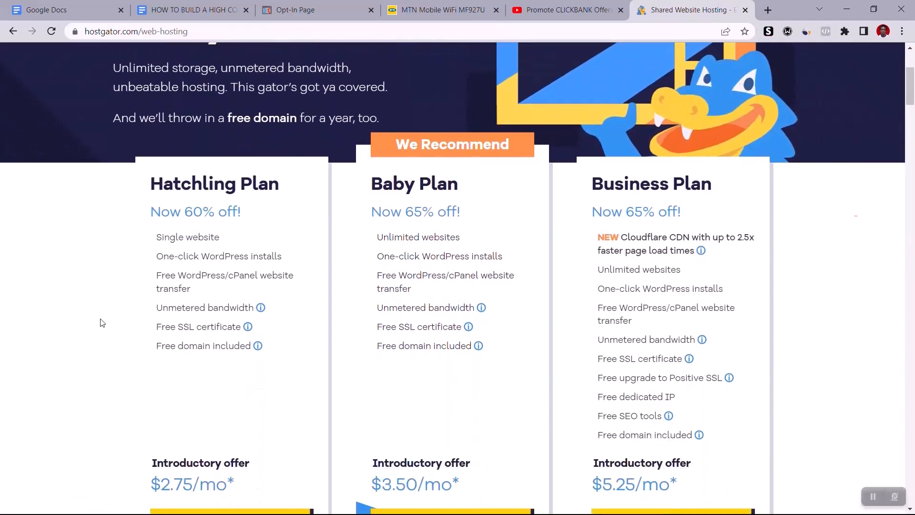
scroll(100, 323, "down", 1)
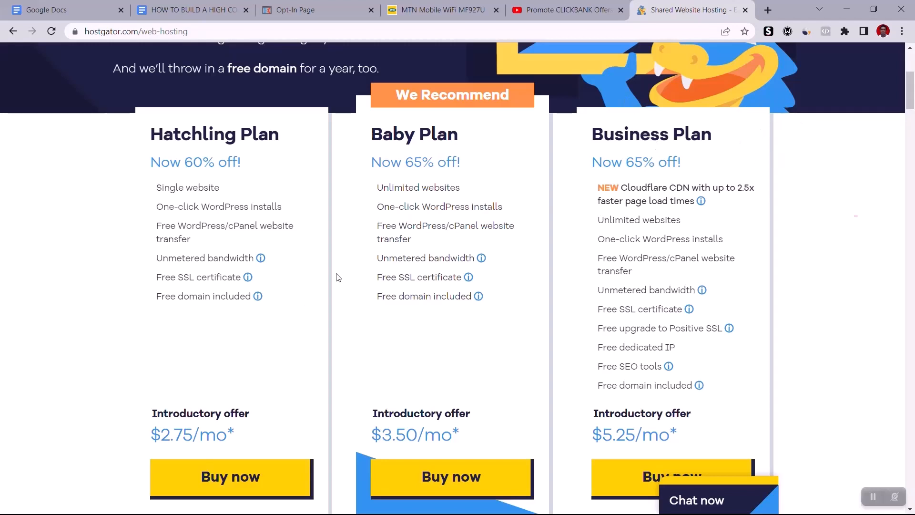
left_click(202, 480)
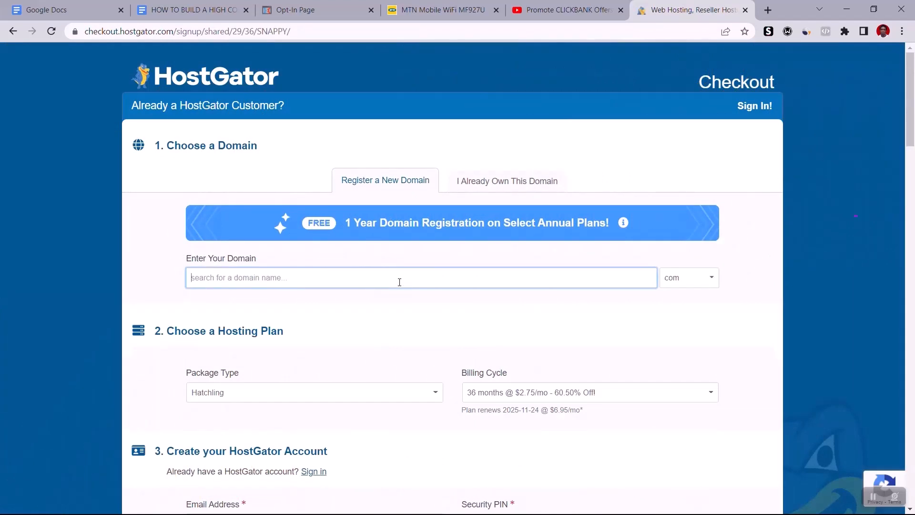
Step: Search for a new domain based on a personal name, using the com extension
key("Tab")
type("com")
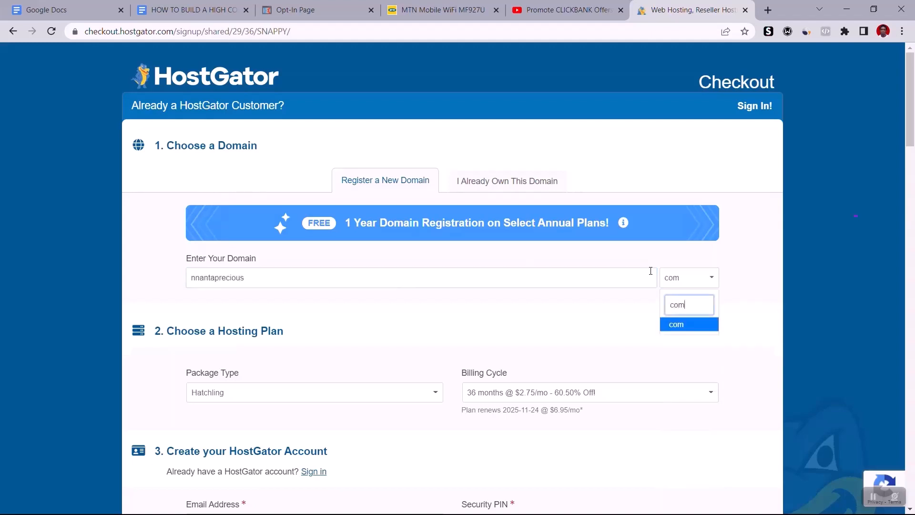
left_click(695, 326)
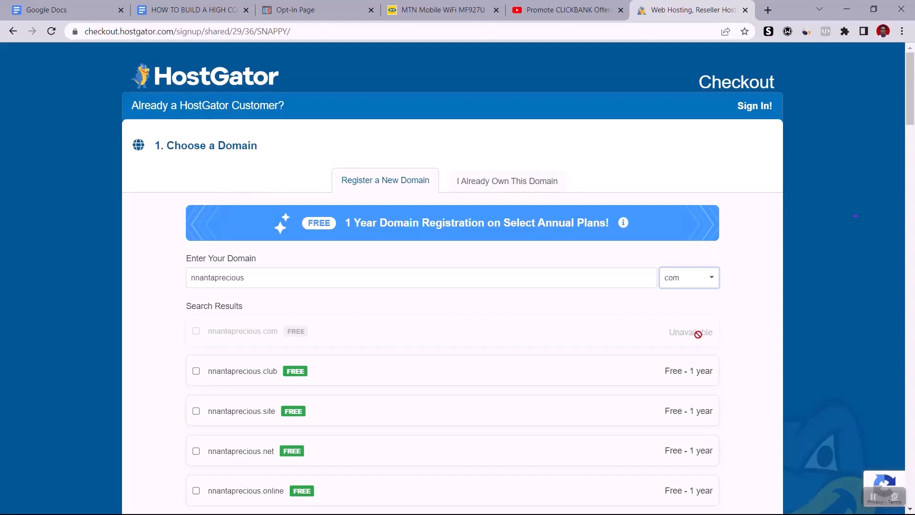
Step: Replace the second part of the domain name with a different given name and search for it as a com domain
left_click(393, 280)
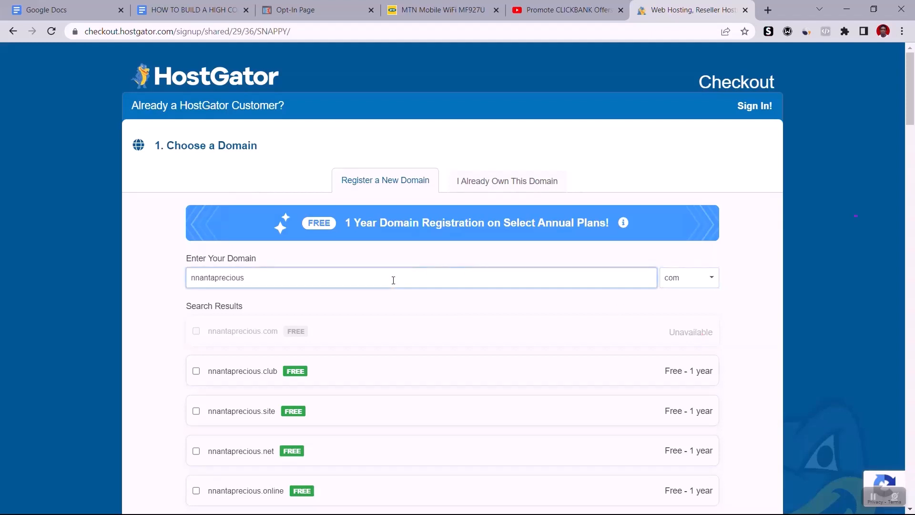
key("BackSpace")
key("BackSpace")
key("BackSpace")
key("BackSpace")
key("BackSpace")
type("chinonso")
left_click(803, 281)
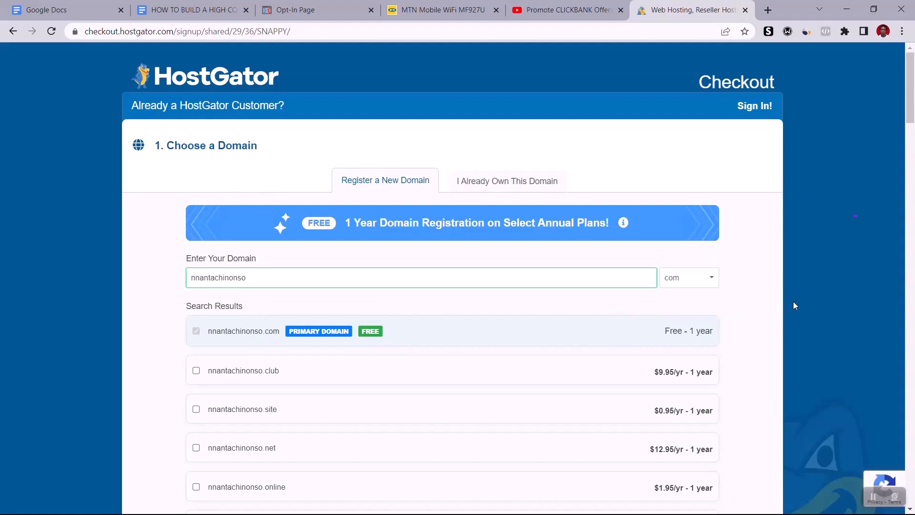
Step: Deselect Domain Privacy Protection for the chosen domain and set the billing cycle to 12 months @ $3.95/mo
mouse_move(363, 330)
scroll(831, 340, "down", 15)
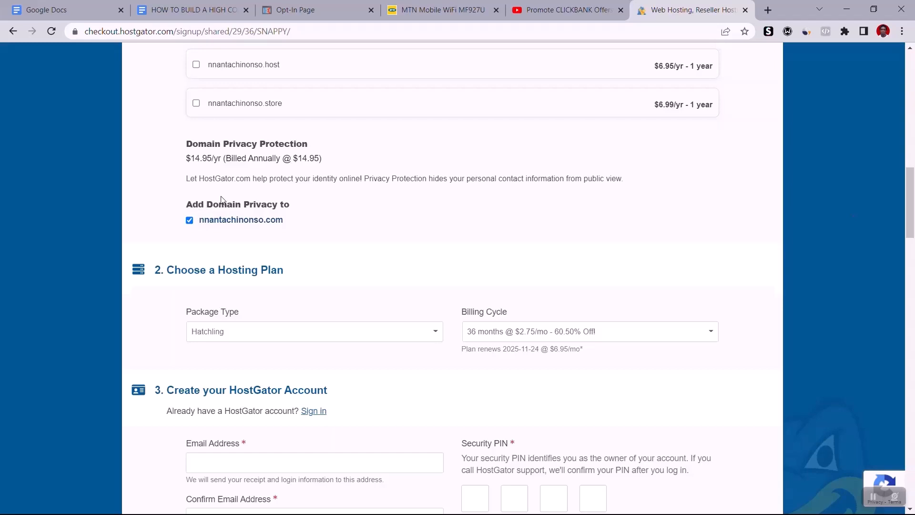
left_click(189, 220)
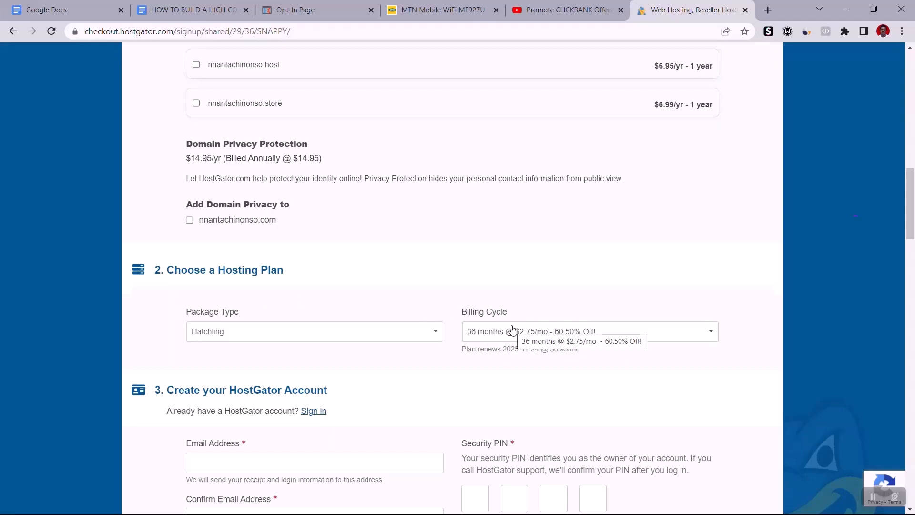
left_click(482, 334)
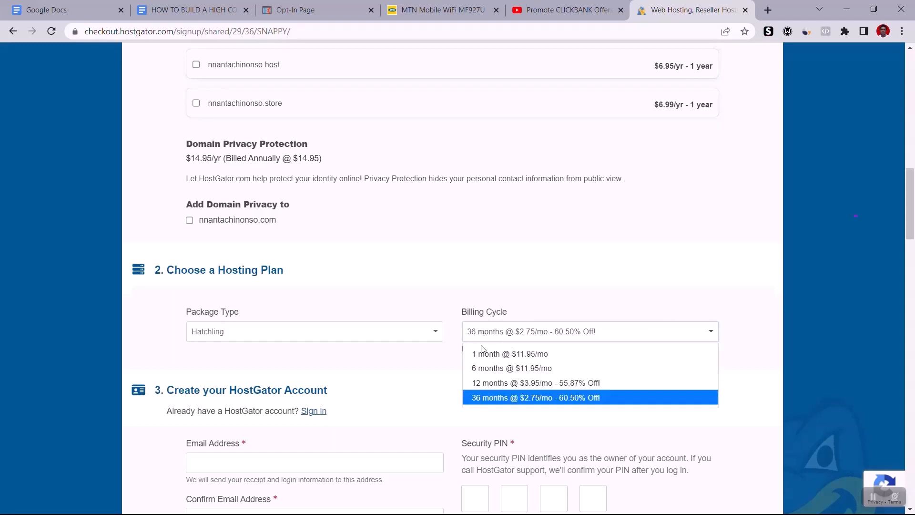
left_click(485, 383)
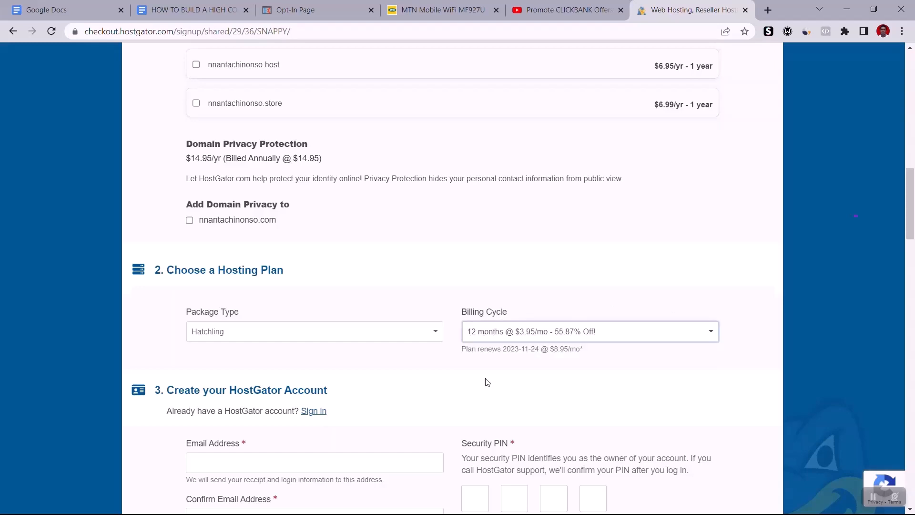
Step: Review the account creation, billing info and additional services sections of the checkout form
scroll(851, 246, "down", 2)
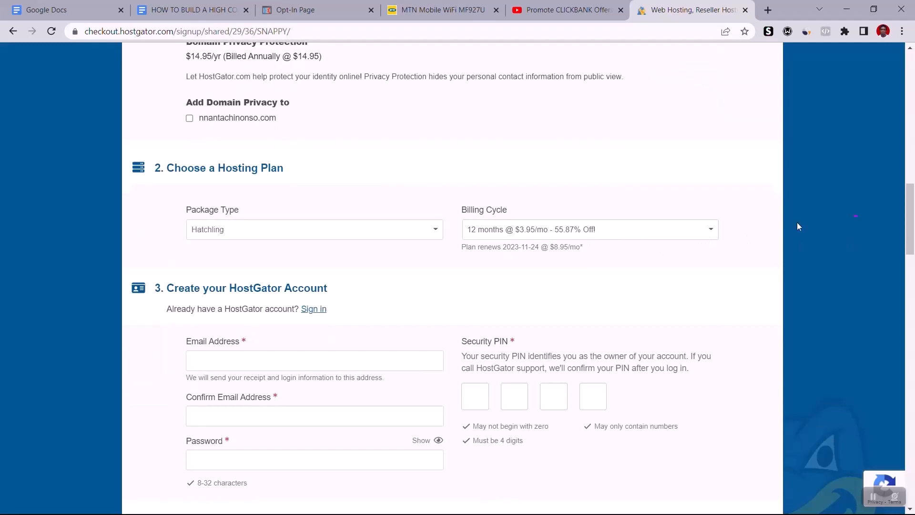
scroll(847, 217, "down", 2)
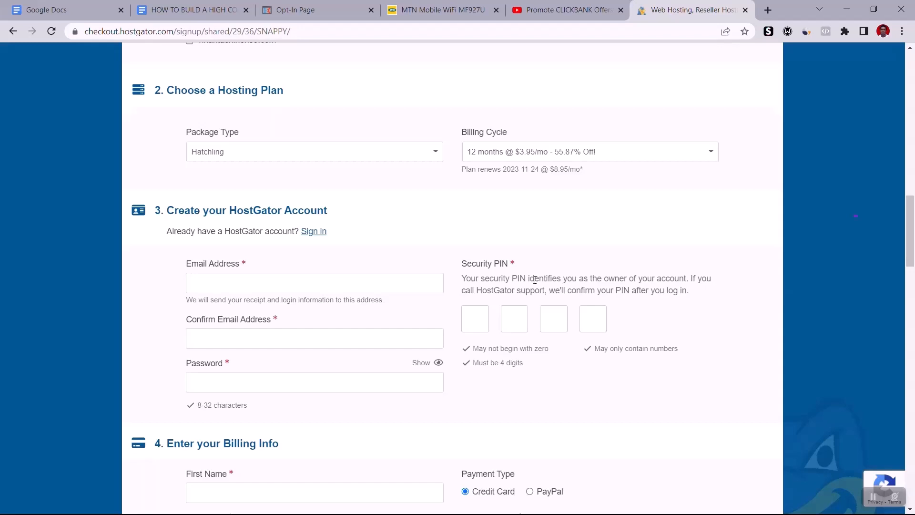
scroll(834, 259, "down", 3)
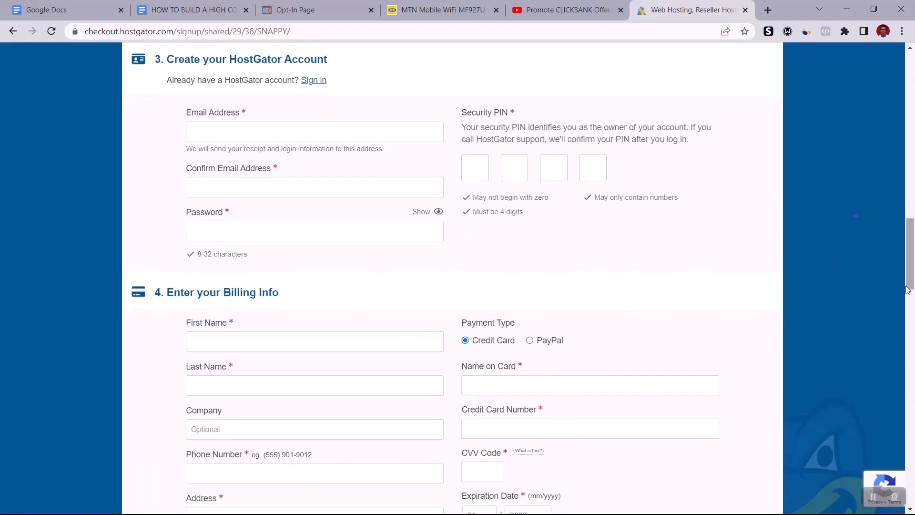
scroll(866, 310, "down", 2)
scroll(866, 312, "down", 12)
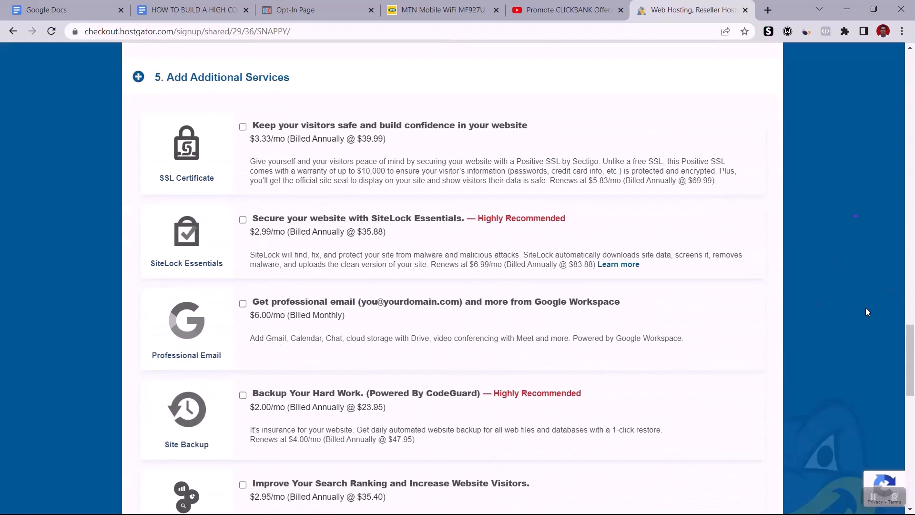
Step: Review the additional services and order details, and agree to HostGator's Auto Renewal Terms, Terms of Service and Cancellation Policy
scroll(865, 311, "up", 3)
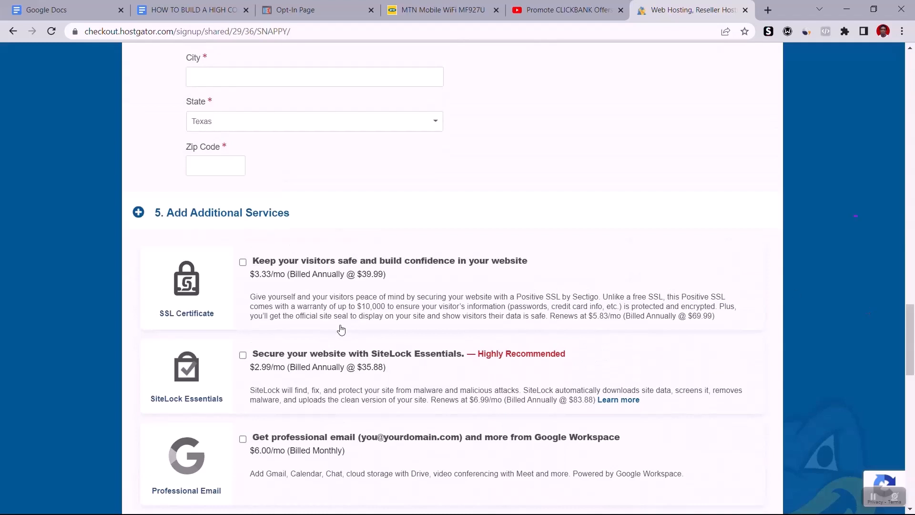
scroll(348, 338, "down", 5)
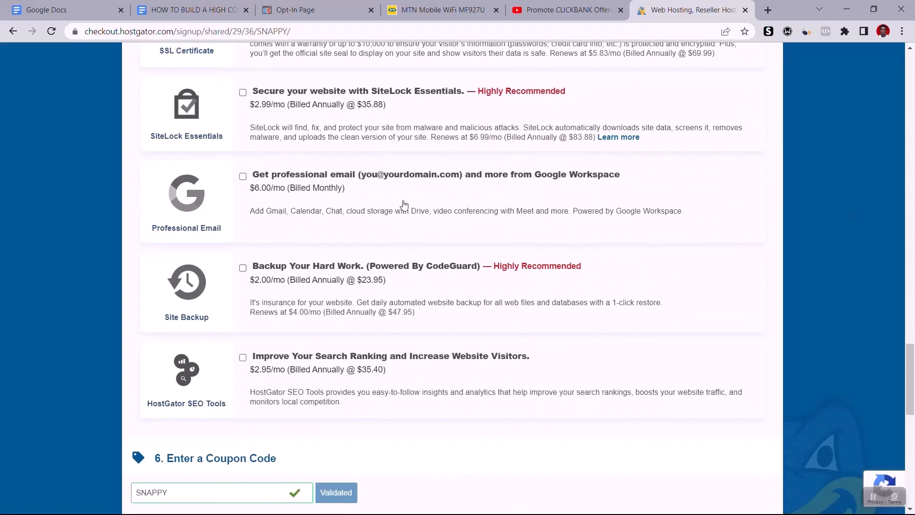
scroll(433, 161, "up", 1)
scroll(433, 160, "up", 3)
scroll(433, 161, "down", 10)
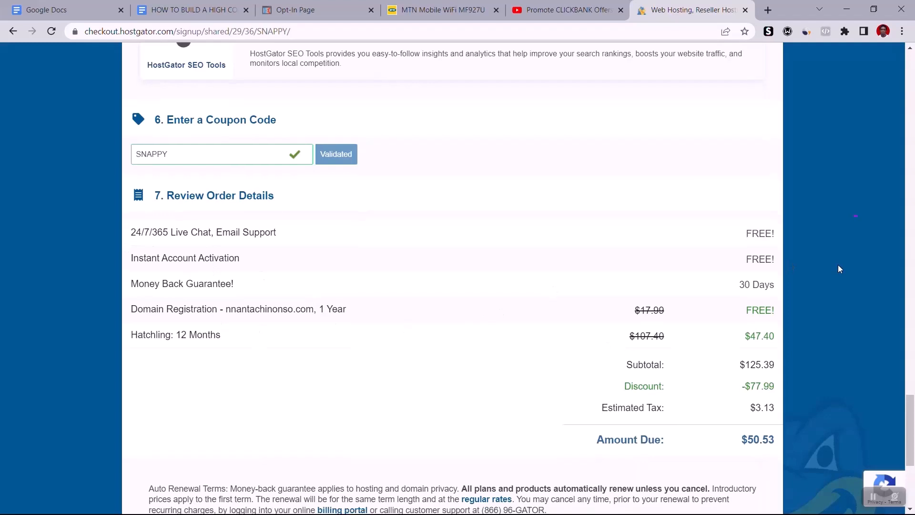
scroll(837, 267, "down", 3)
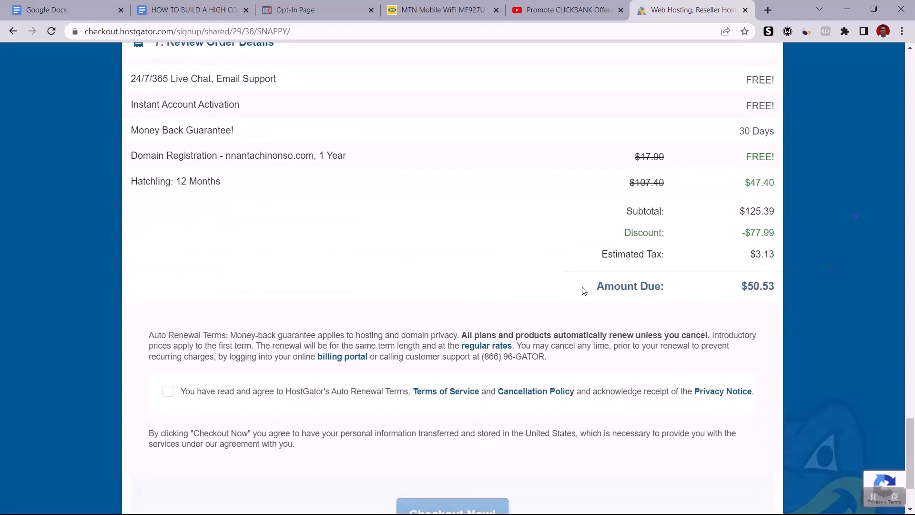
left_click(169, 391)
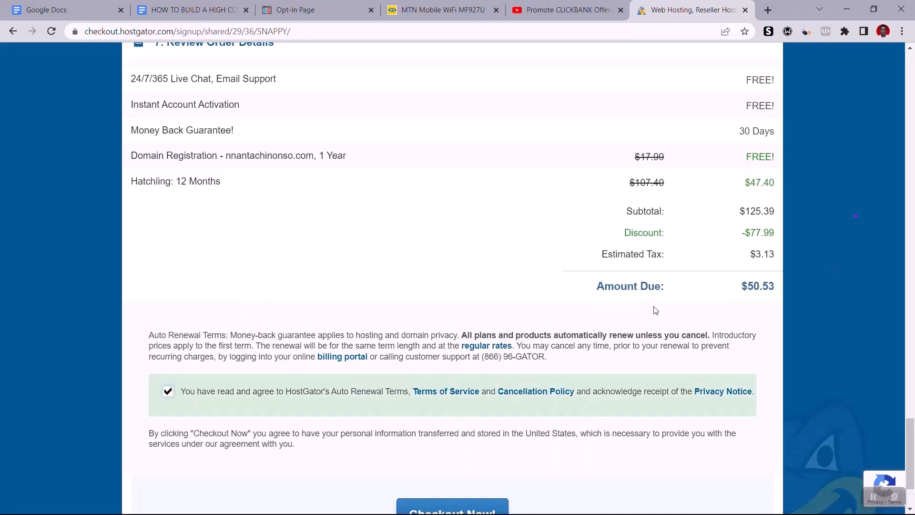
scroll(665, 305, "down", 2)
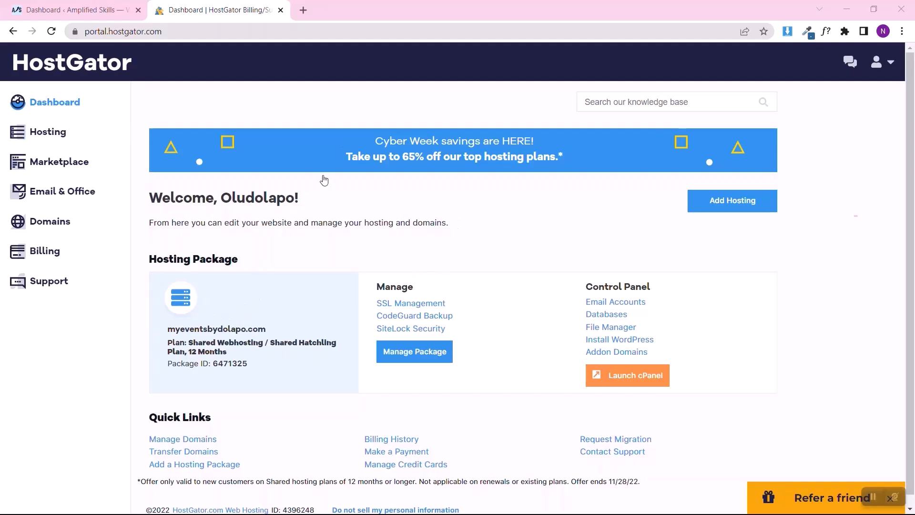
Step: Launch cPanel for the hosting package and open WordPress from the Softaculous Apps Installer scripts
left_click(631, 376)
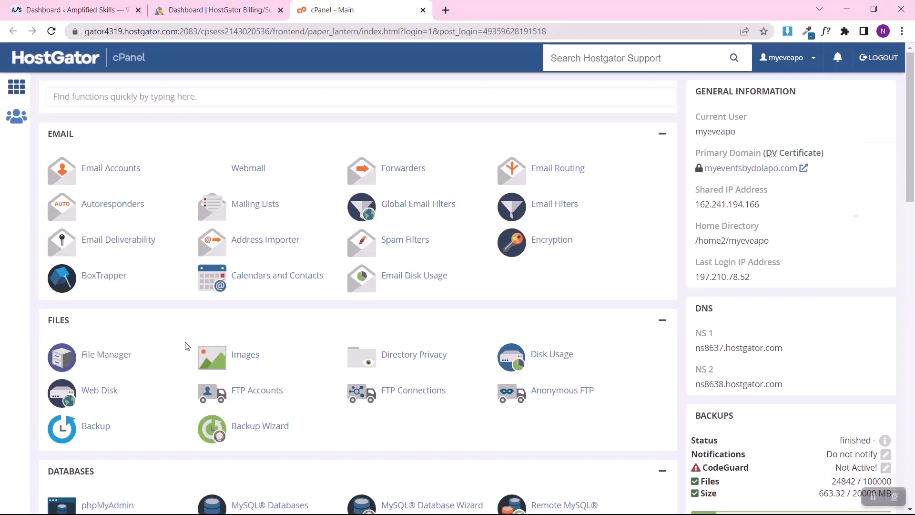
scroll(173, 352, "down", 3)
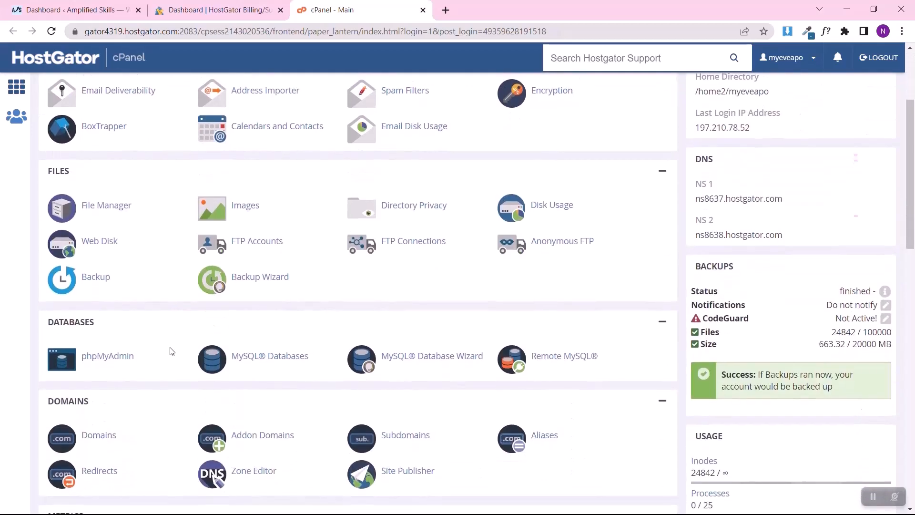
scroll(172, 352, "down", 10)
scroll(172, 351, "down", 3)
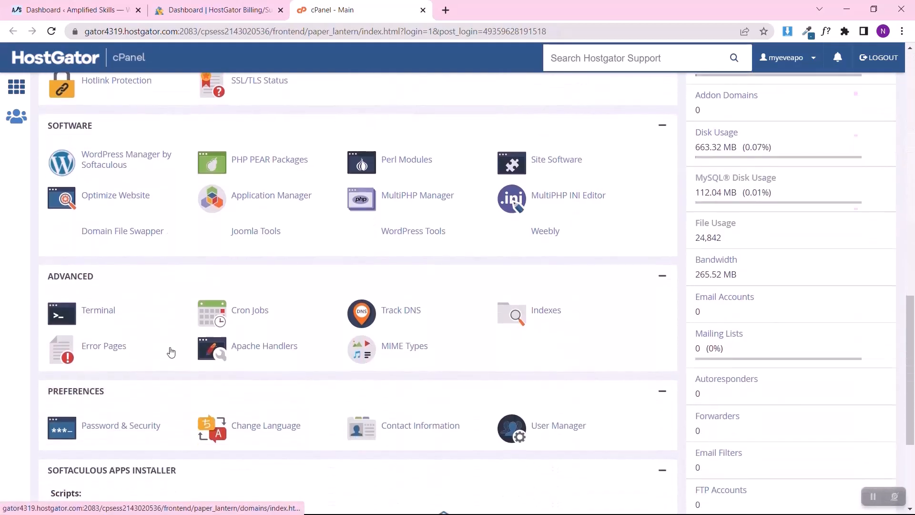
scroll(171, 351, "up", 1)
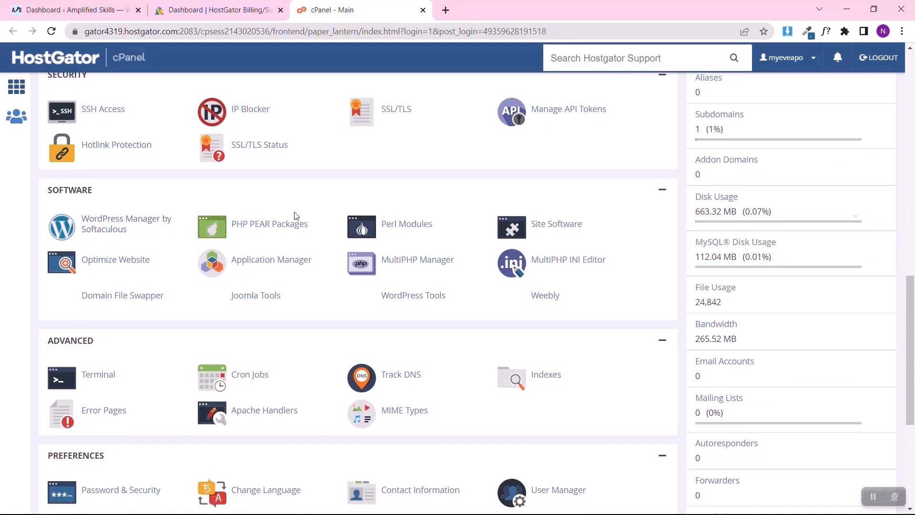
scroll(295, 215, "up", 2)
scroll(295, 216, "up", 1)
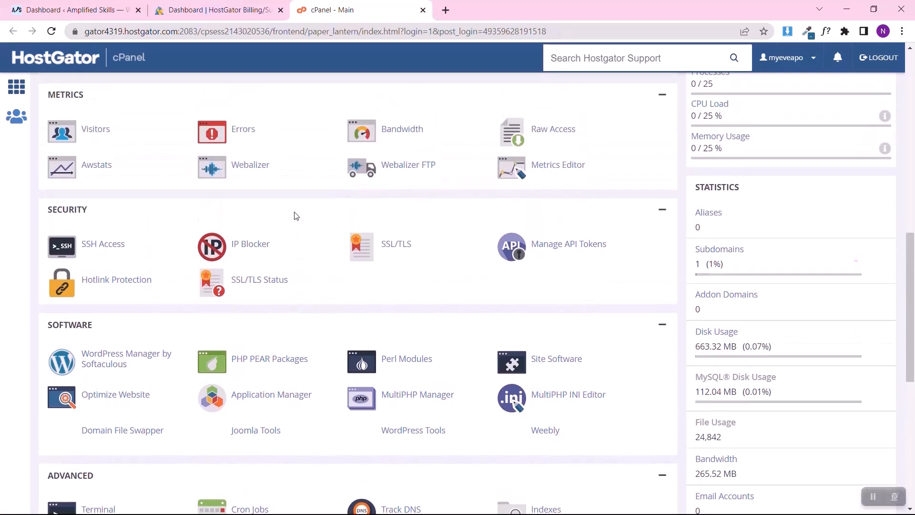
scroll(294, 215, "down", 6)
scroll(296, 217, "down", 2)
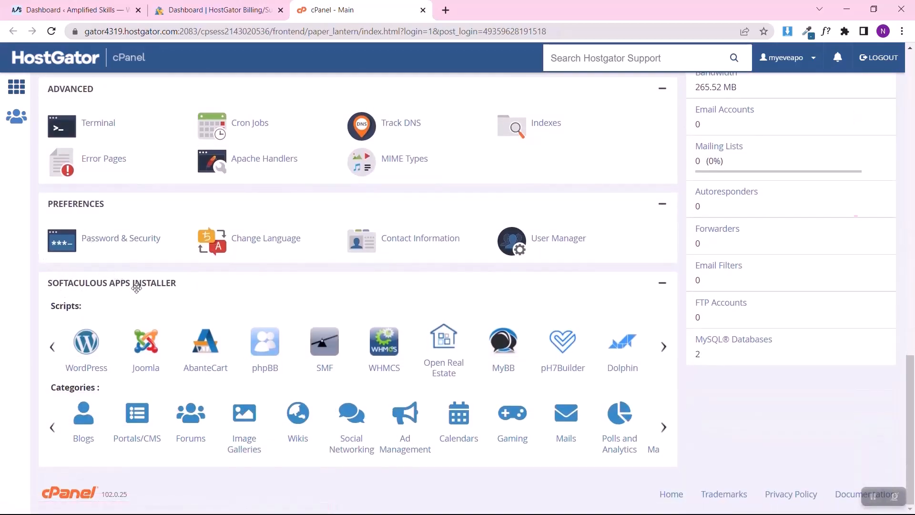
left_click(84, 364)
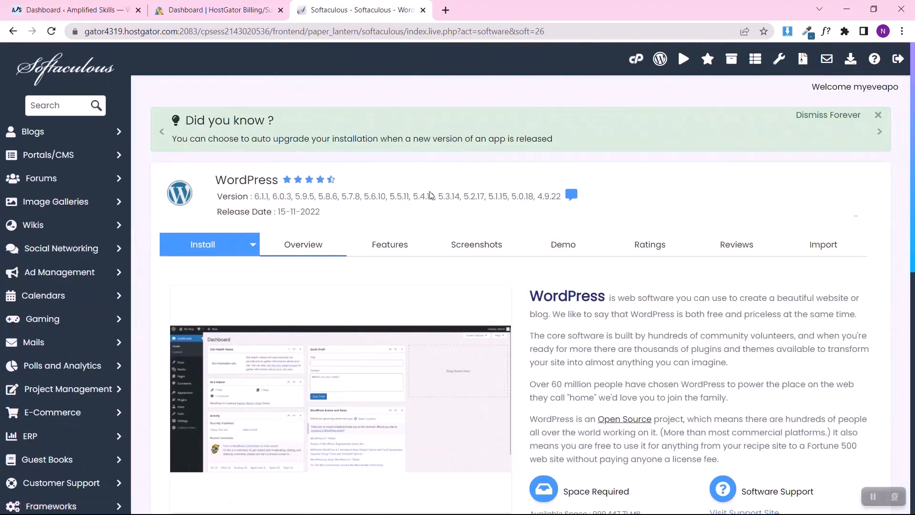
Step: Remove the existing WordPress installation on the lightstudiodemo subdomain, including its directory, database and database user
scroll(450, 267, "down", 5)
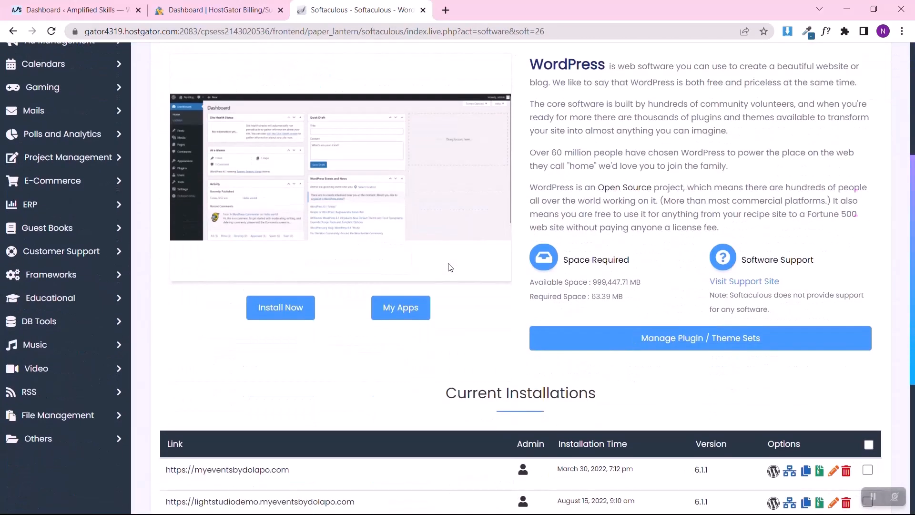
scroll(450, 267, "up", 4)
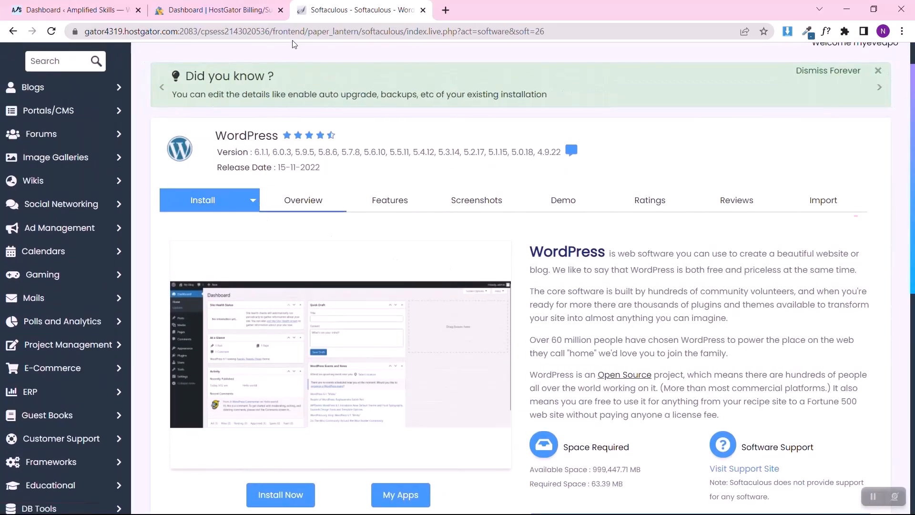
scroll(351, 236, "down", 6)
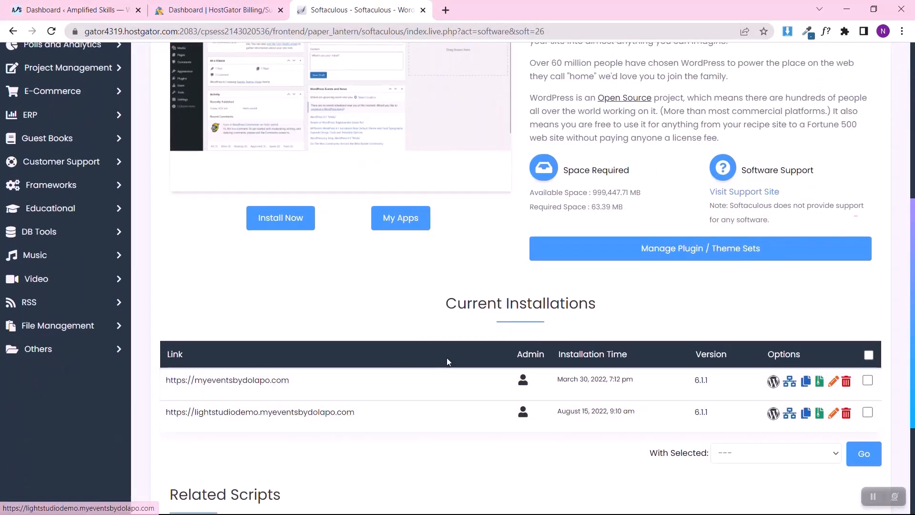
left_click(847, 413)
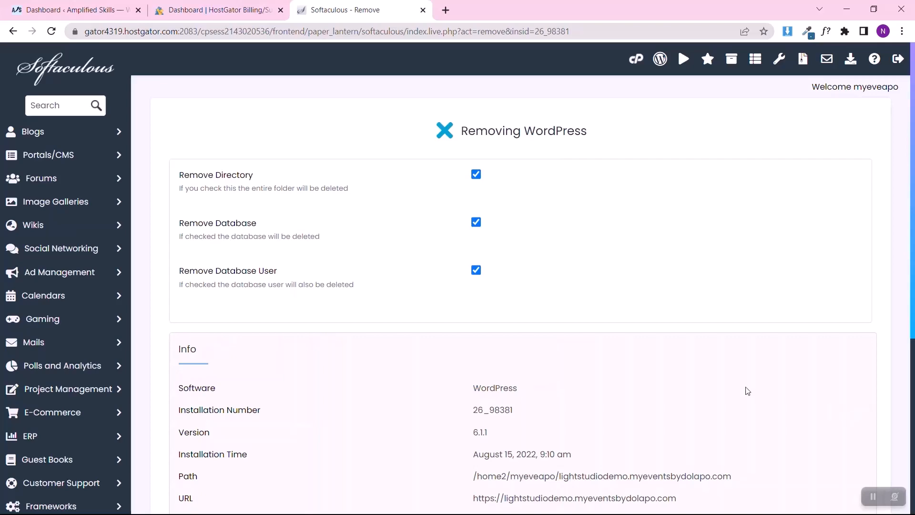
scroll(746, 390, "down", 5)
scroll(746, 388, "up", 2)
scroll(734, 390, "down", 2)
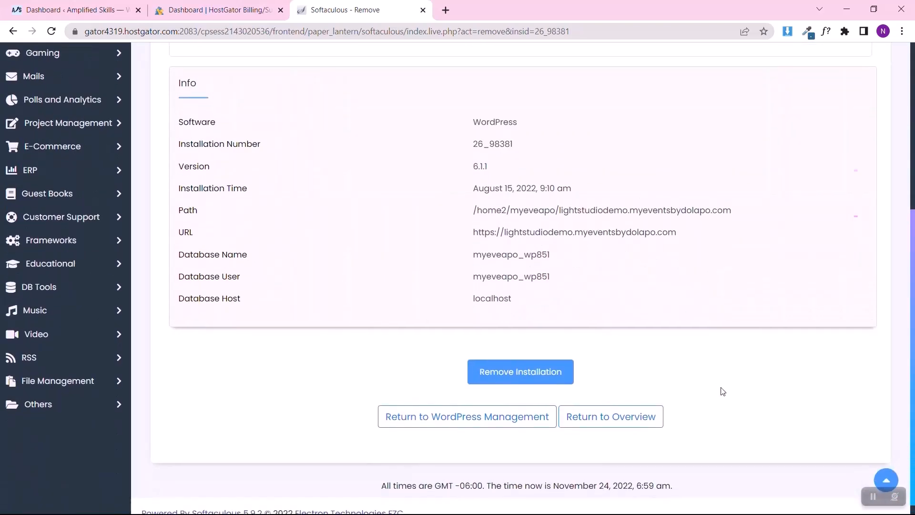
left_click(508, 373)
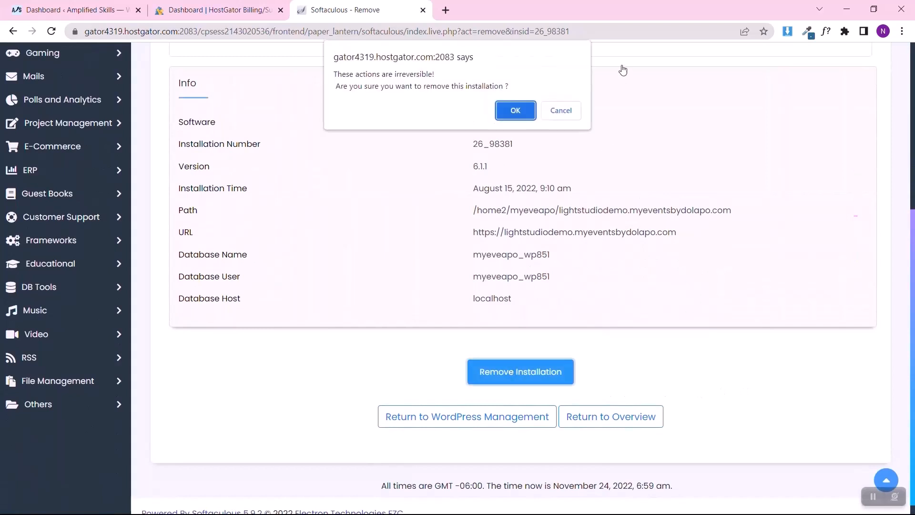
left_click(525, 109)
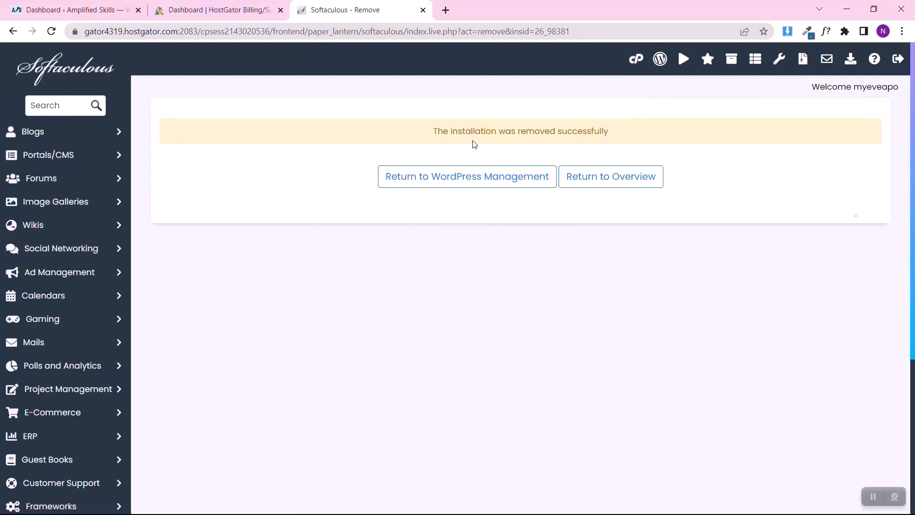
Step: Return to WordPress Management and open the setup form for a new WordPress installation
left_click(519, 176)
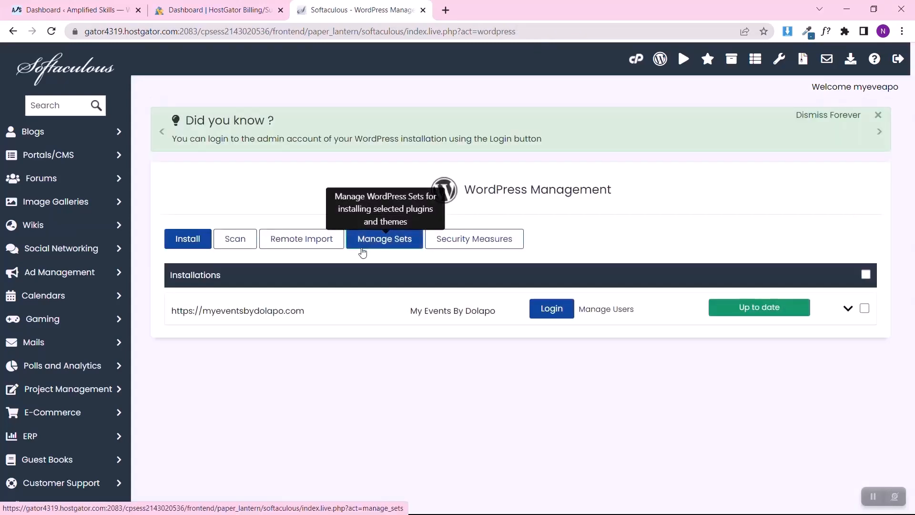
left_click(191, 239)
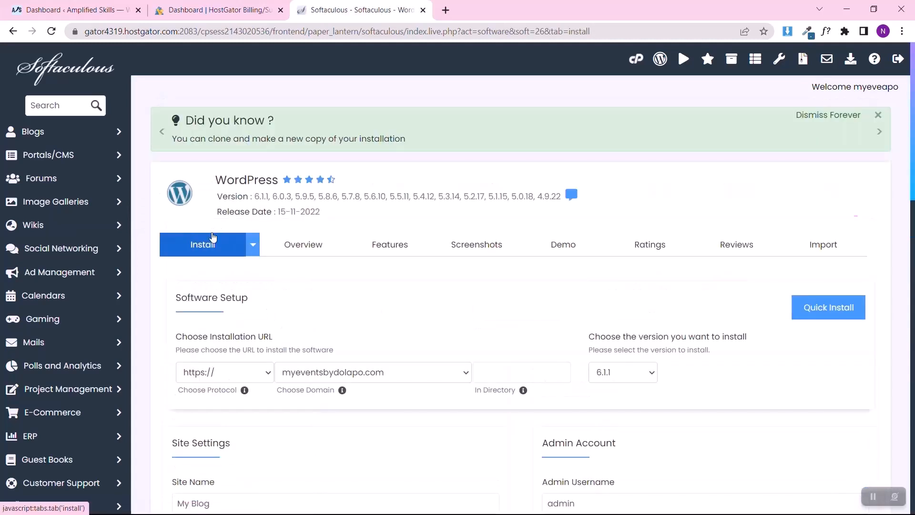
scroll(252, 315, "down", 1)
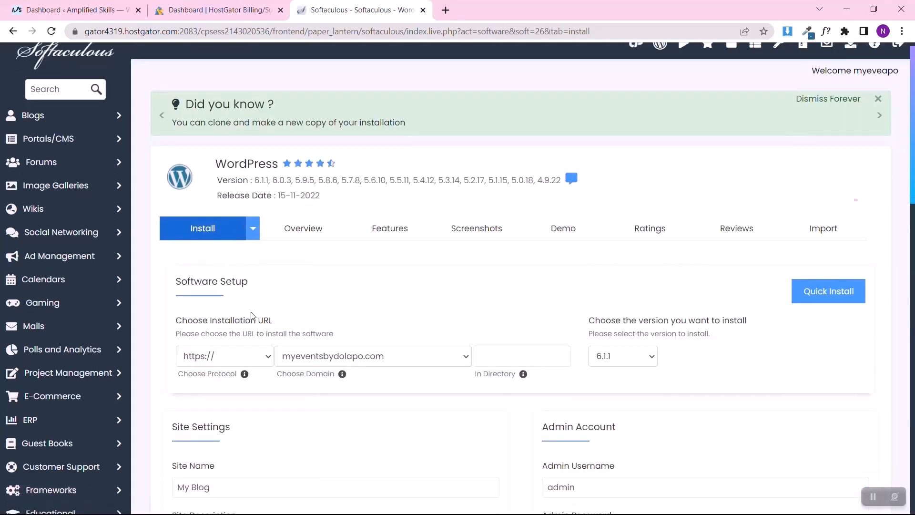
scroll(252, 317, "down", 2)
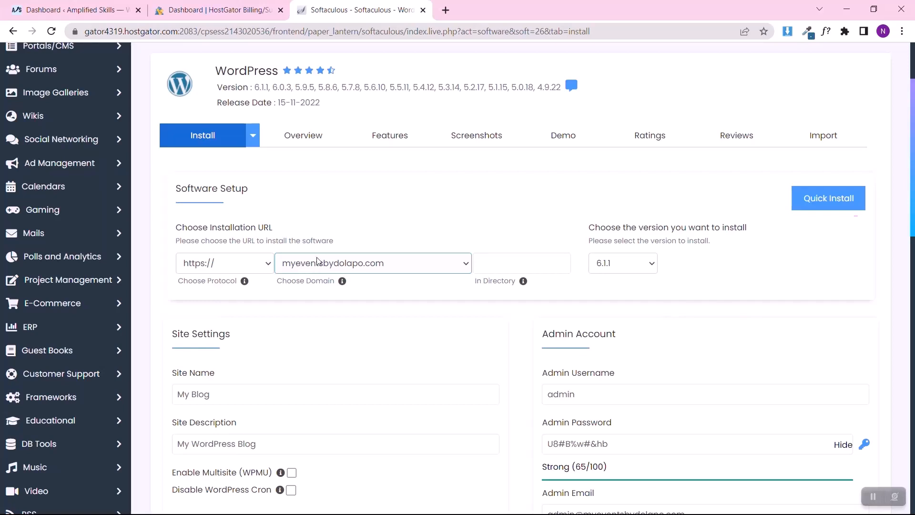
Step: Choose the lightstudiodemo subdomain as the domain for the new WordPress installation
left_click(343, 264)
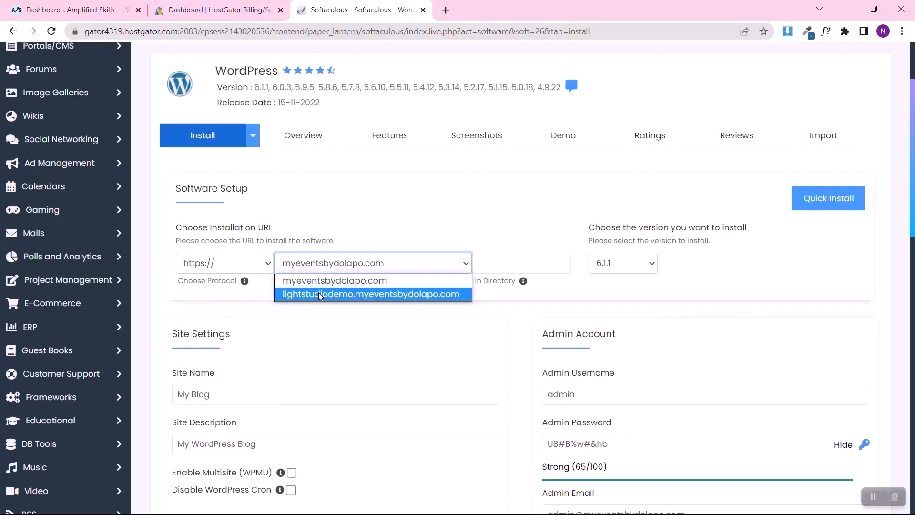
left_click(346, 282)
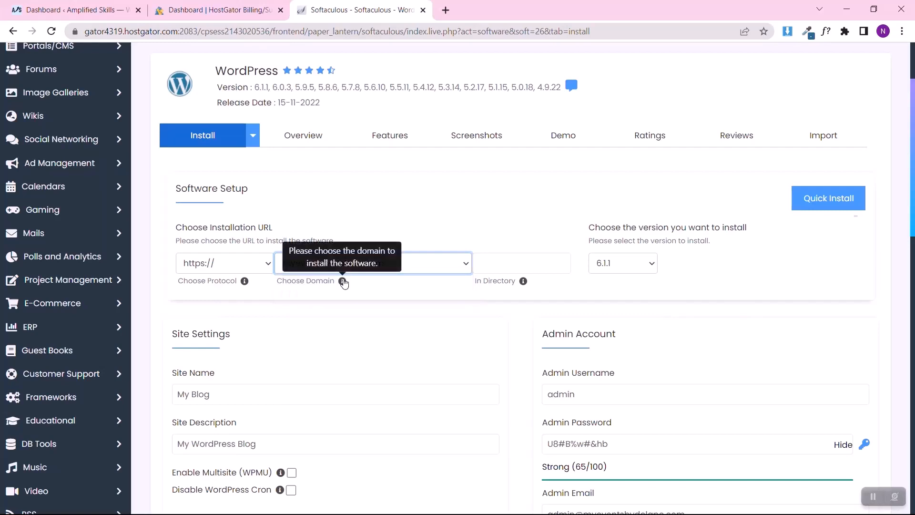
left_click(407, 266)
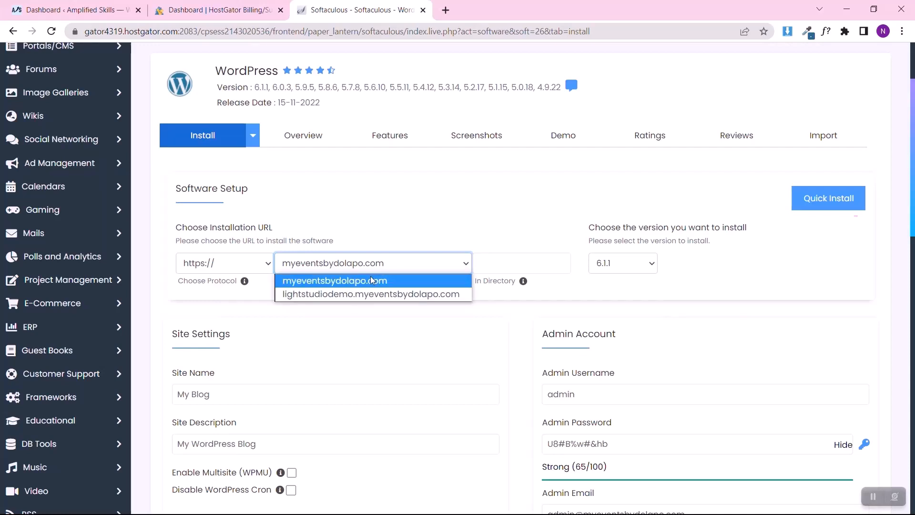
left_click(373, 280)
left_click(379, 267)
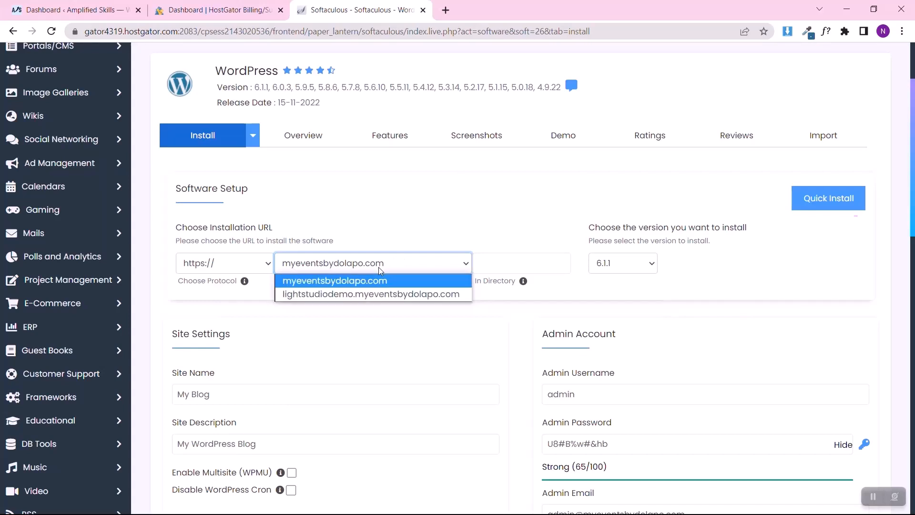
left_click(363, 294)
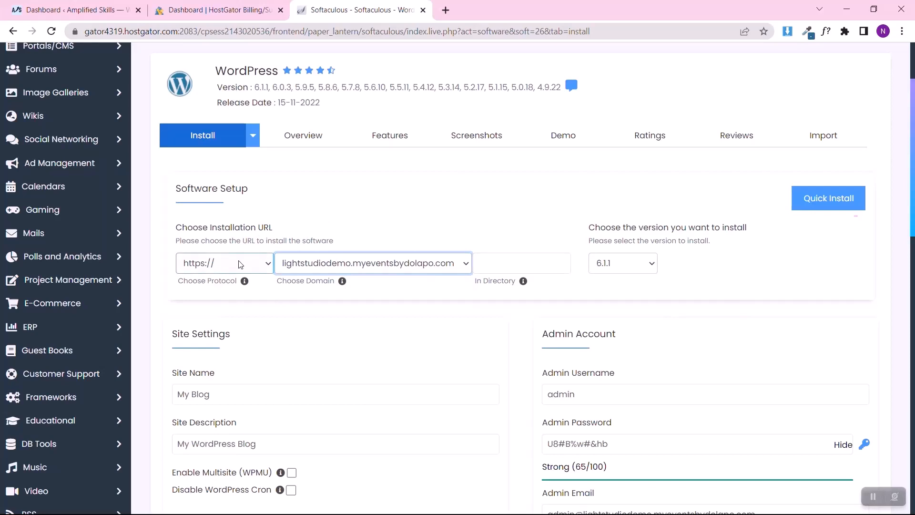
Step: Check the browser's site information for the security of the current page's connection
left_click(74, 31)
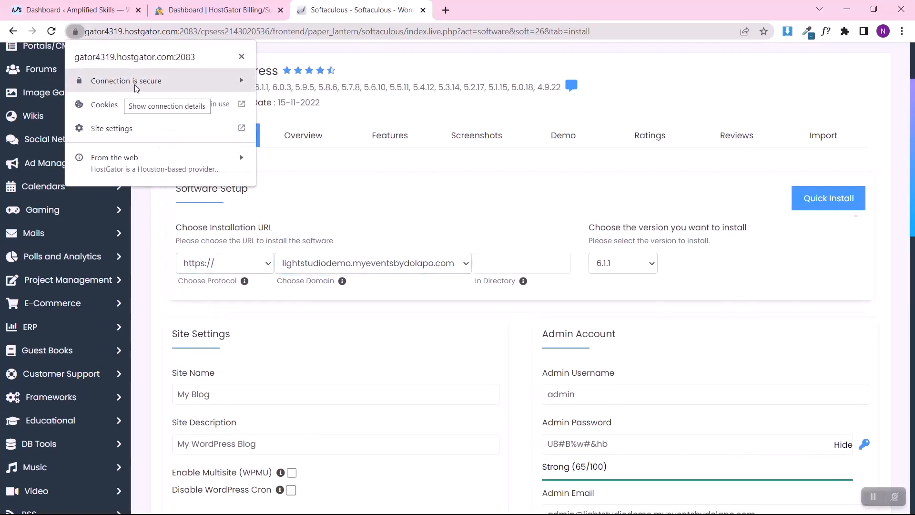
left_click(331, 178)
Step: Set the site name of the new WordPress installation to "Affiliate Landing Page"
scroll(449, 264, "down", 3)
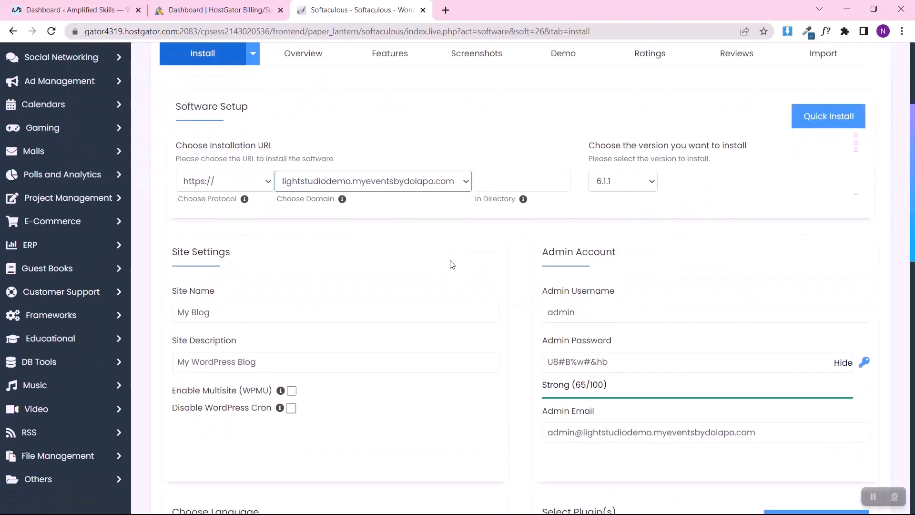
triple_click(296, 271)
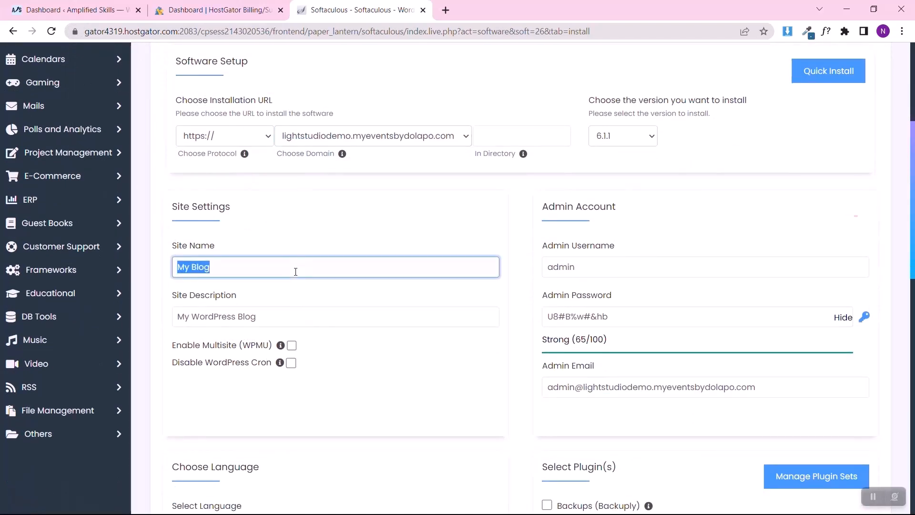
type("Affiliate Landin")
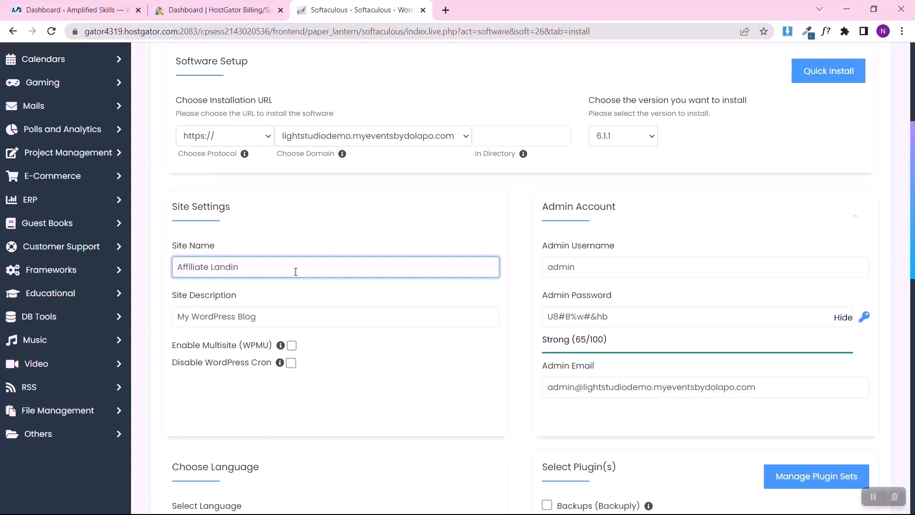
type("fg Page")
Step: Set the site description of the new WordPress installation to "We make dreams possible"
triple_click(283, 318)
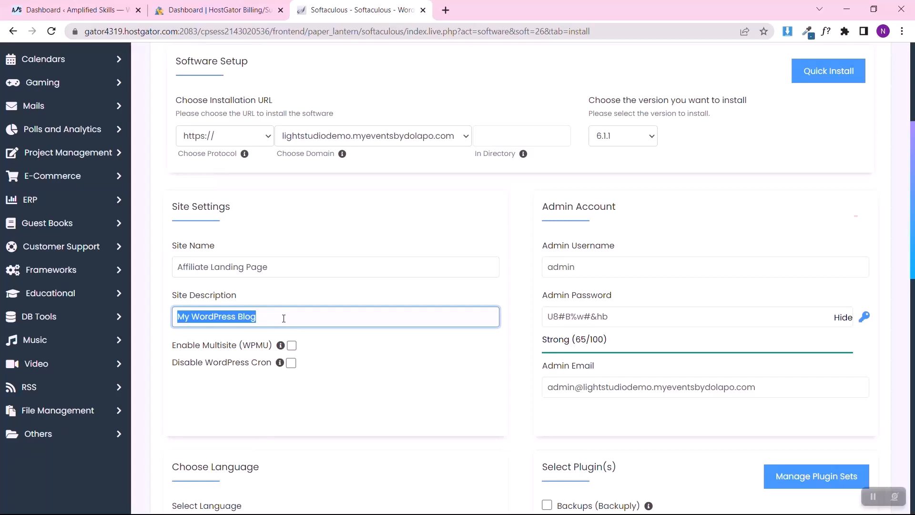
type("We mak")
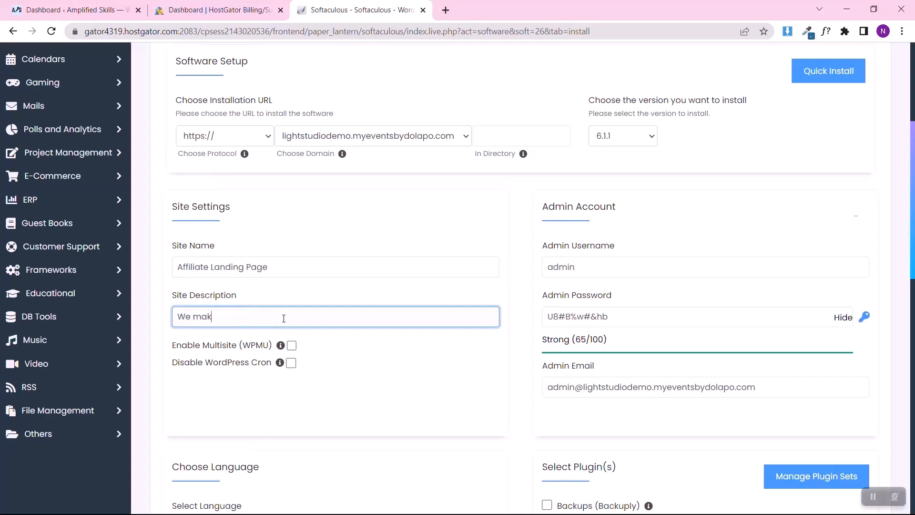
type("e dreams possible")
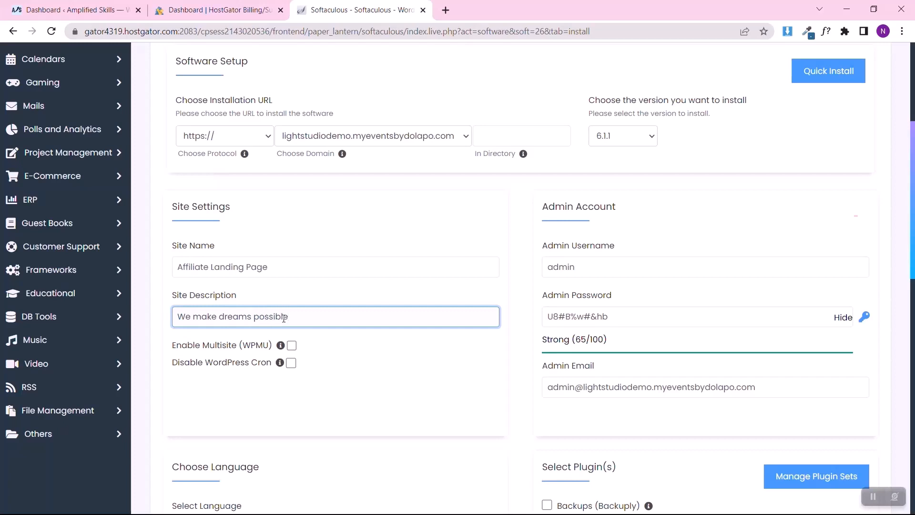
Step: Replace the default admin username with the site owner's own username
left_click(576, 272)
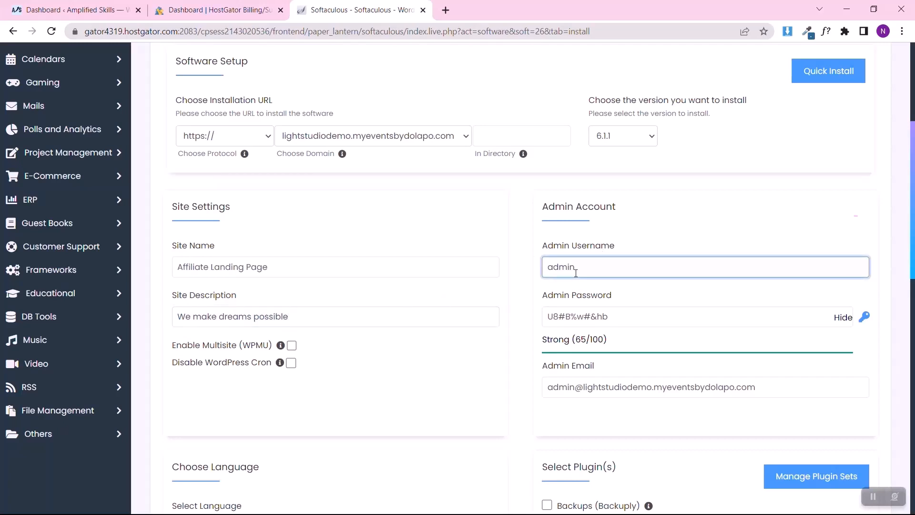
double_click(575, 273)
type("Nprecious")
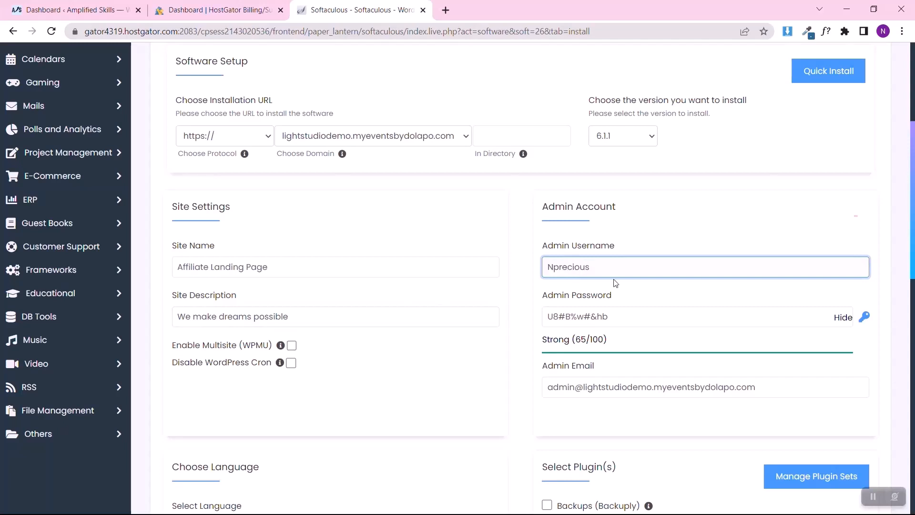
Step: Mask the admin password and replace the generated one with the site owner's own account password
left_click(844, 318)
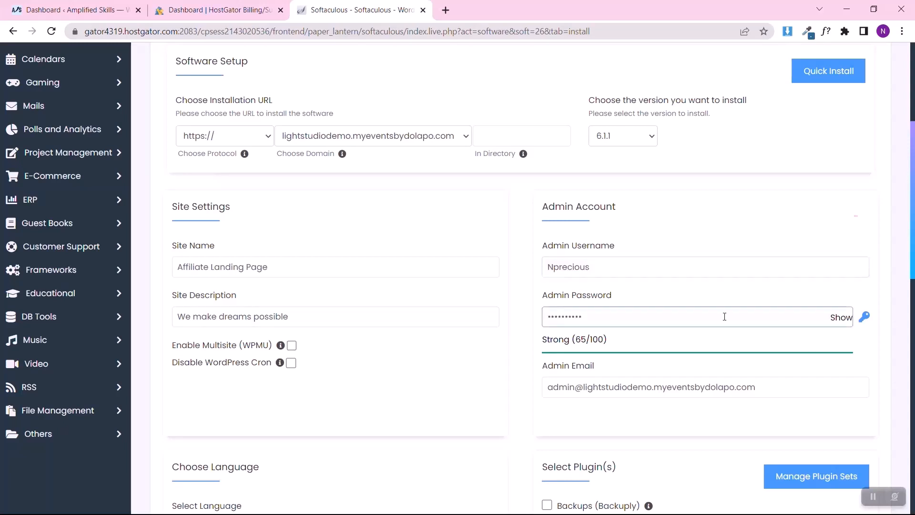
double_click(723, 317)
type("•••••••••")
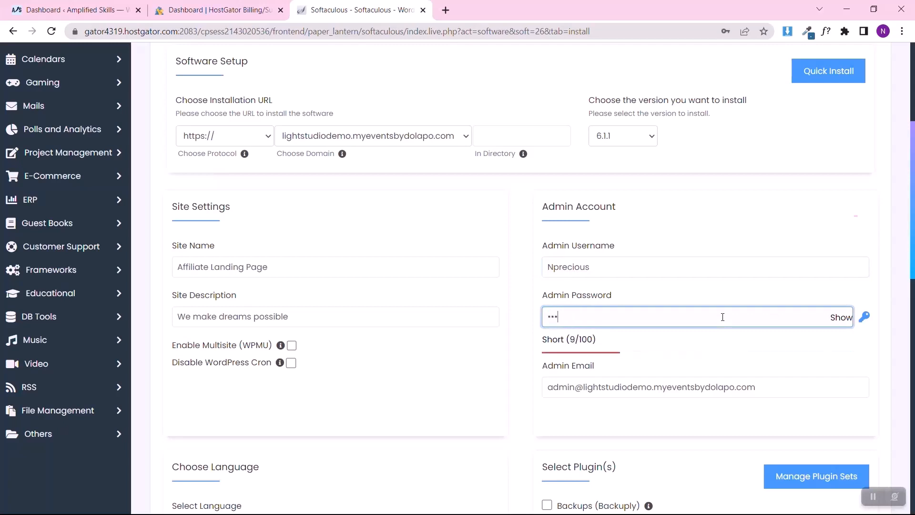
type("••••••")
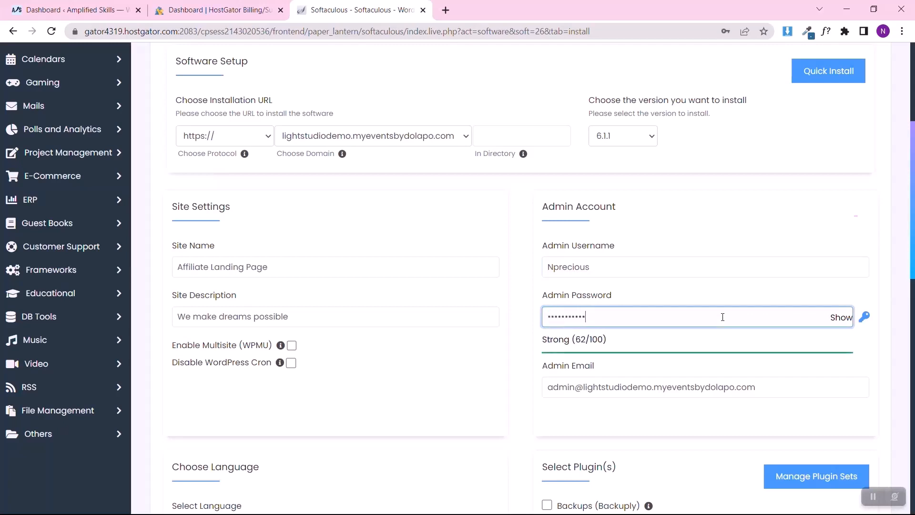
type("•")
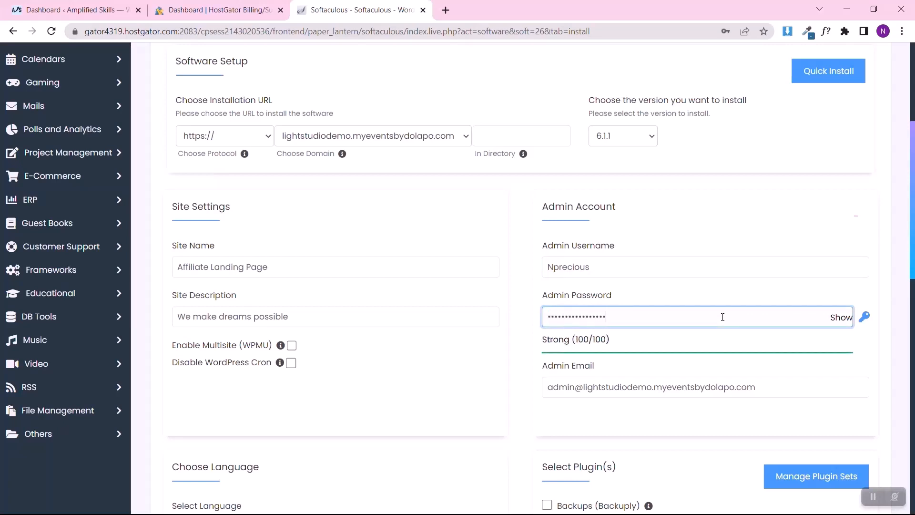
Step: Replace the default admin email with the site owner's e-mail address
left_click(687, 385)
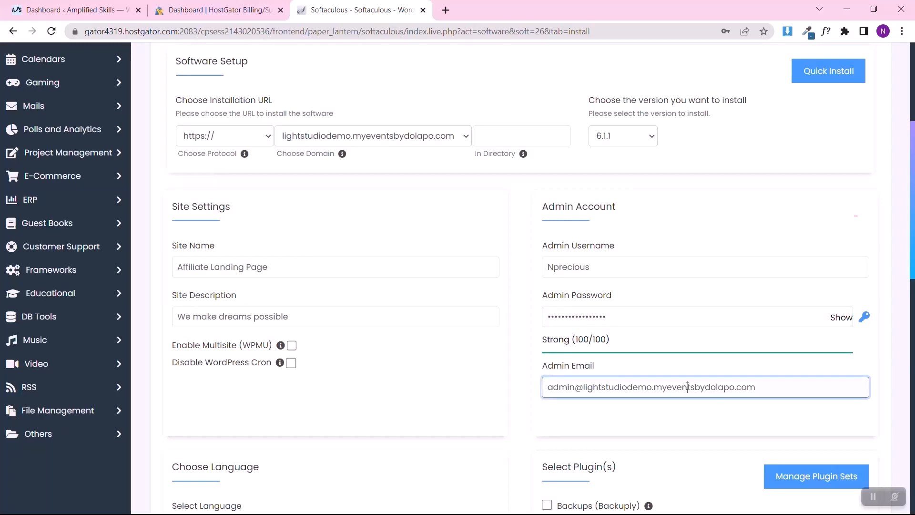
key("ctrl+a")
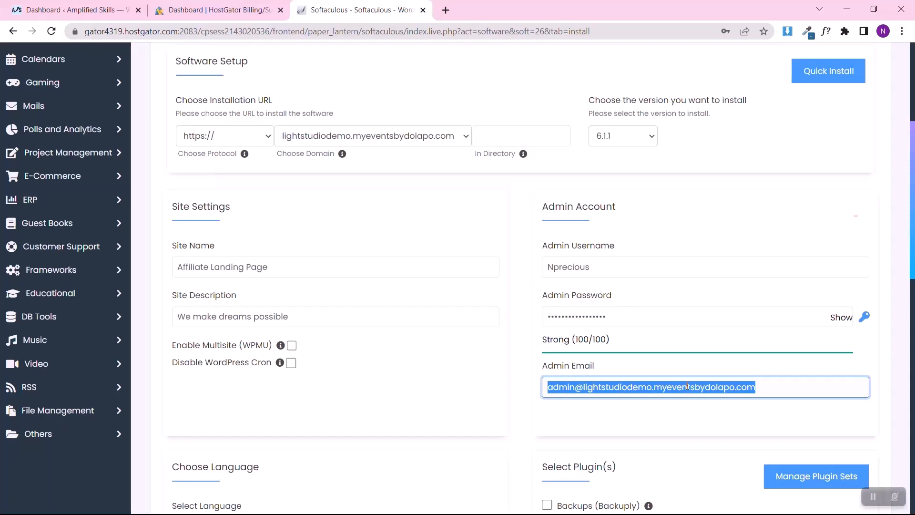
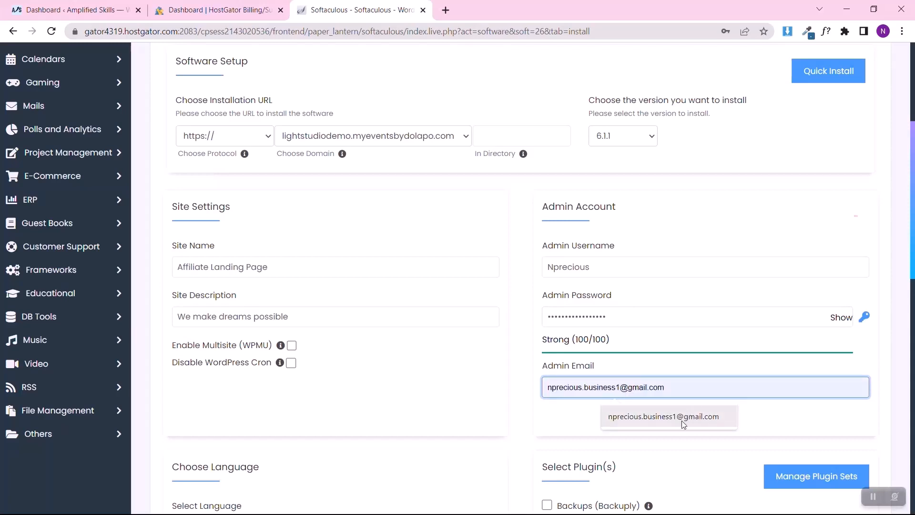
left_click(682, 420)
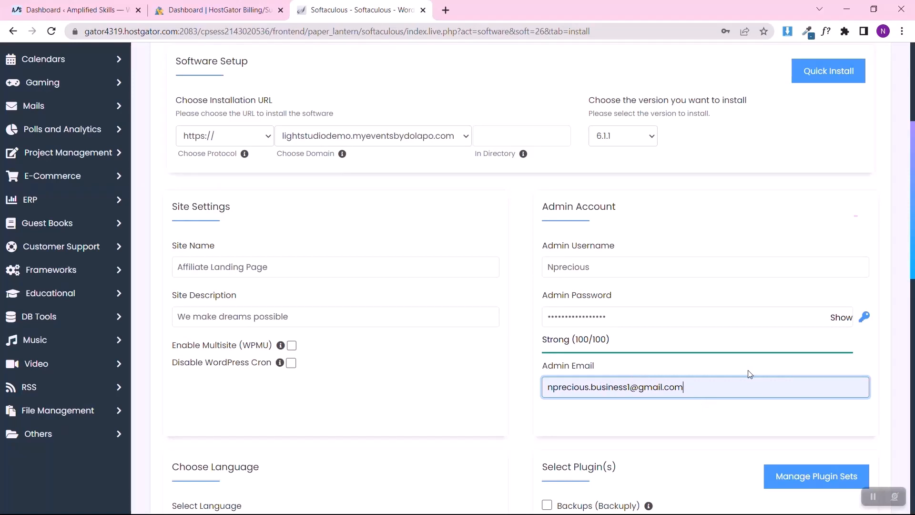
left_click(885, 366)
Step: Run the WordPress installation without choosing a theme and decline the browser's offer to save the admin password
scroll(886, 366, "down", 4)
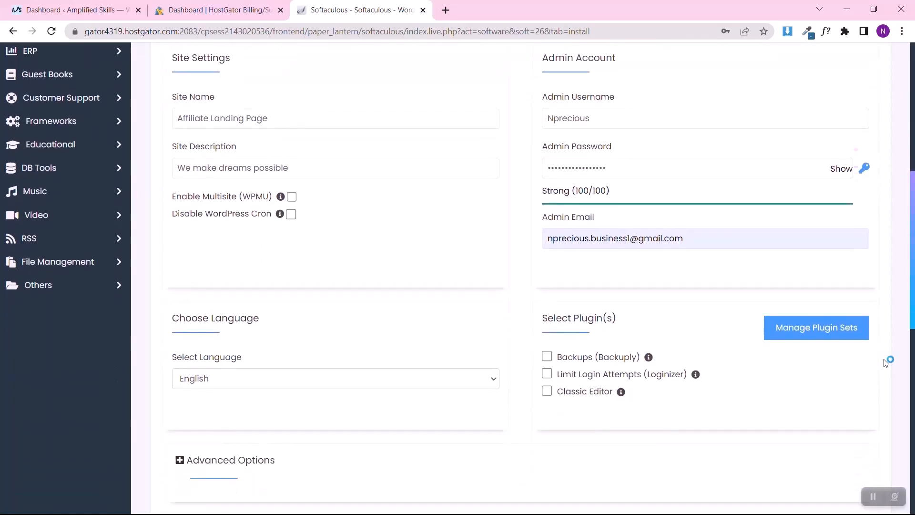
scroll(351, 368, "down", 10)
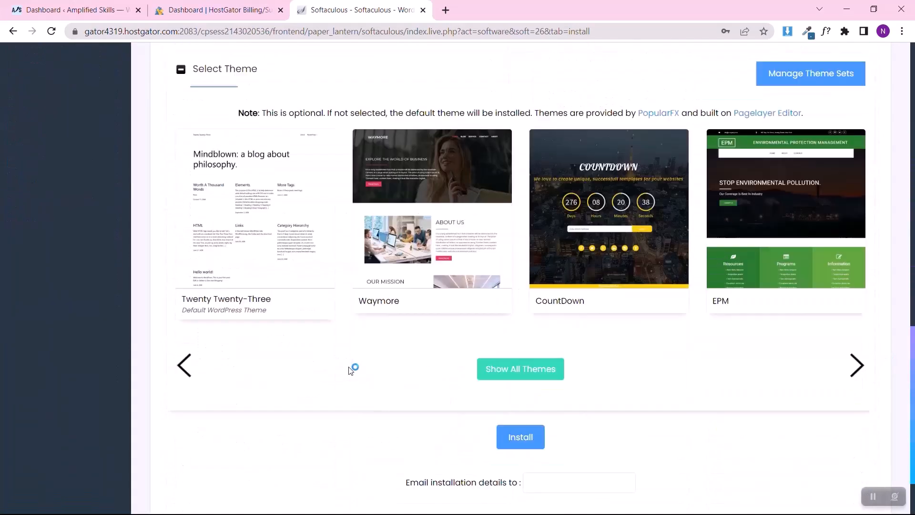
left_click(540, 350)
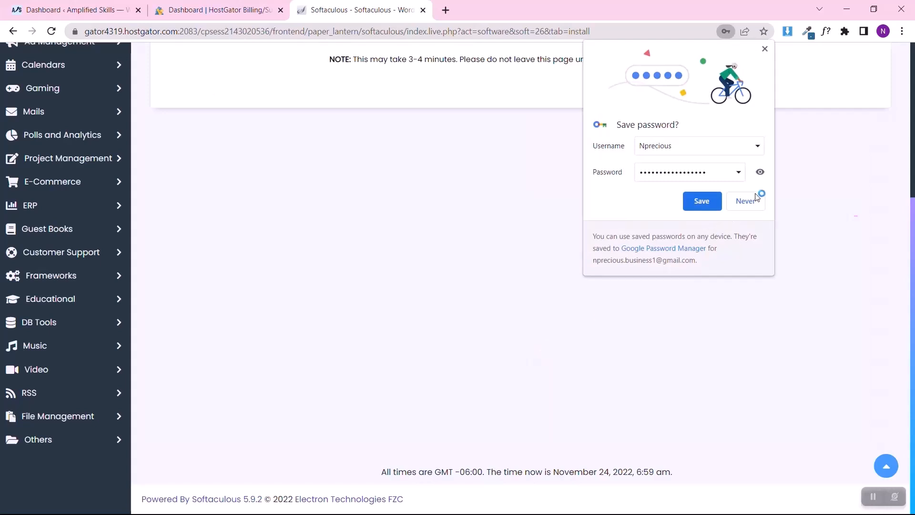
left_click(747, 200)
scroll(490, 191, "up", 5)
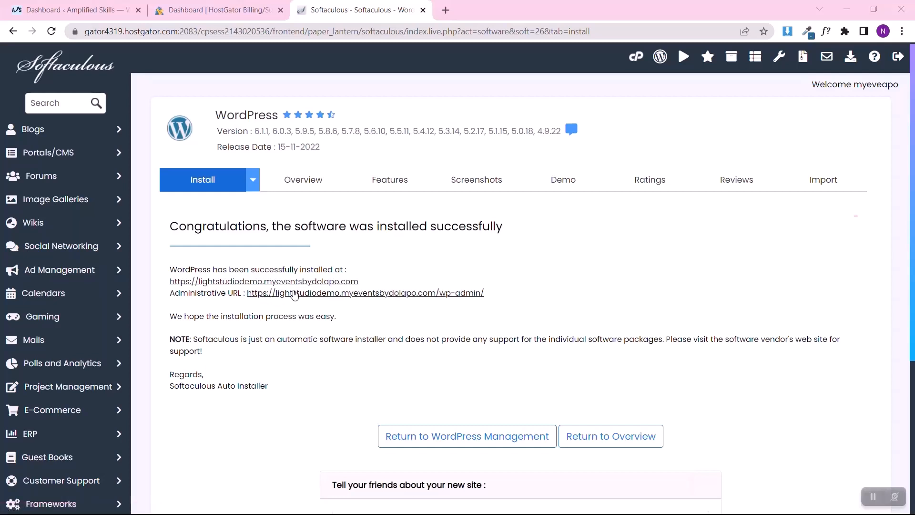
Step: Open the new site's administrative URL, log out of the WordPress dashboard and examine the login page's address
left_click(297, 293)
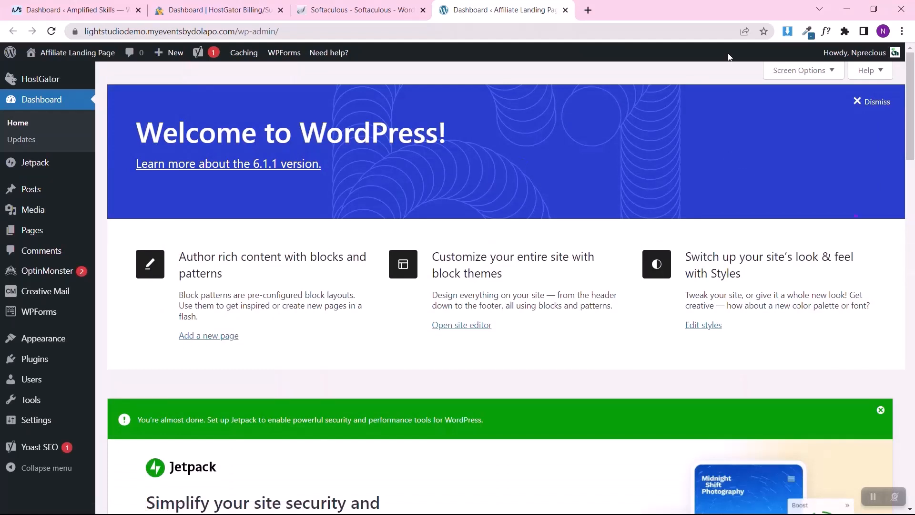
mouse_move(835, 55)
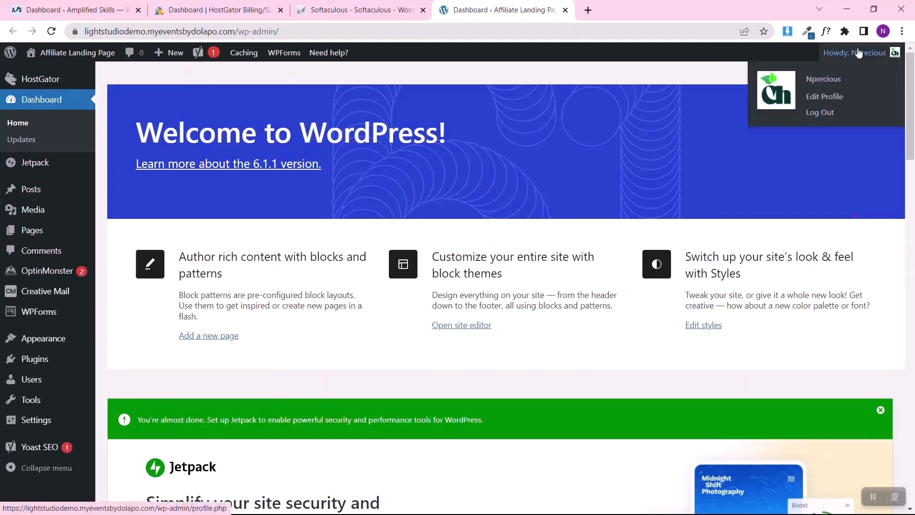
left_click(821, 111)
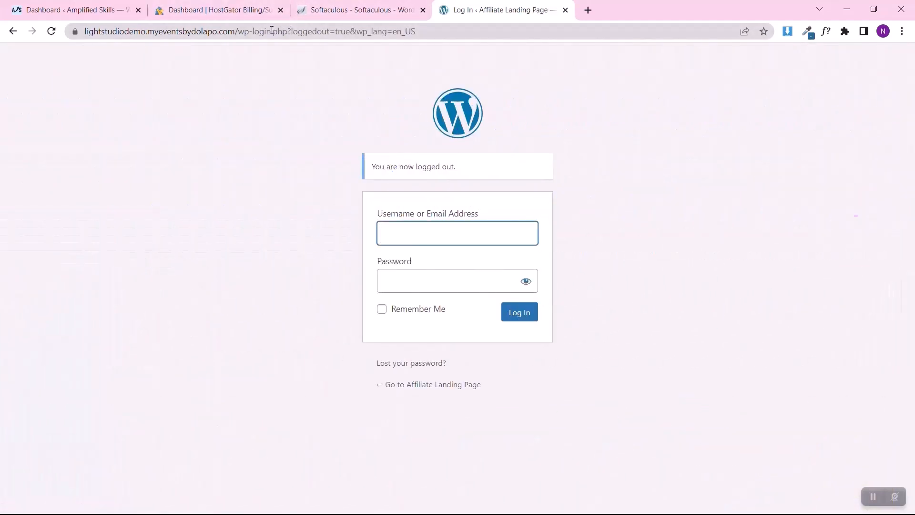
left_click_drag(273, 31, 56, 37)
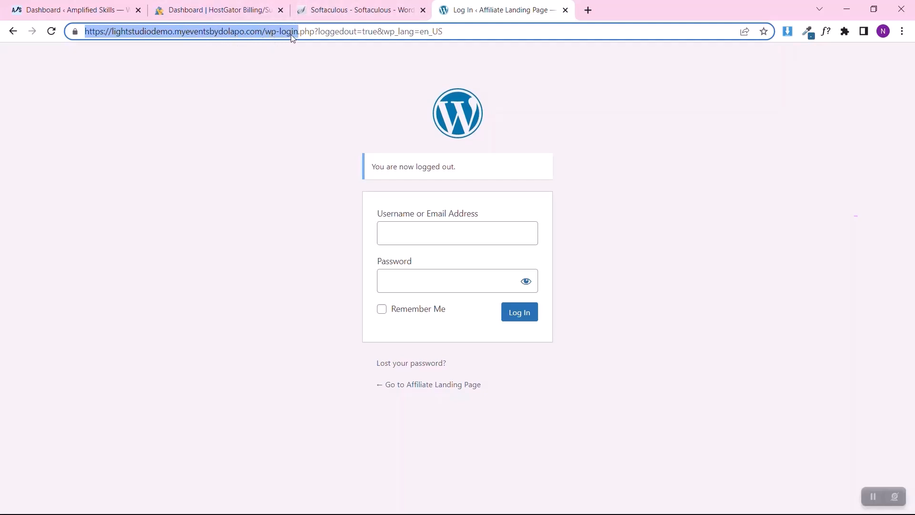
left_click(270, 143)
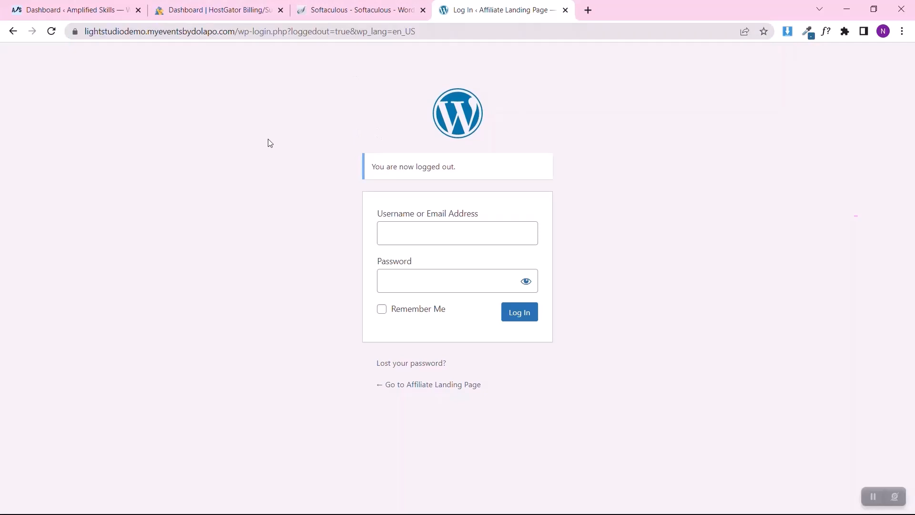
Step: Log in to the new WordPress site with the admin username and account password, and save the credentials in the browser
left_click(466, 229)
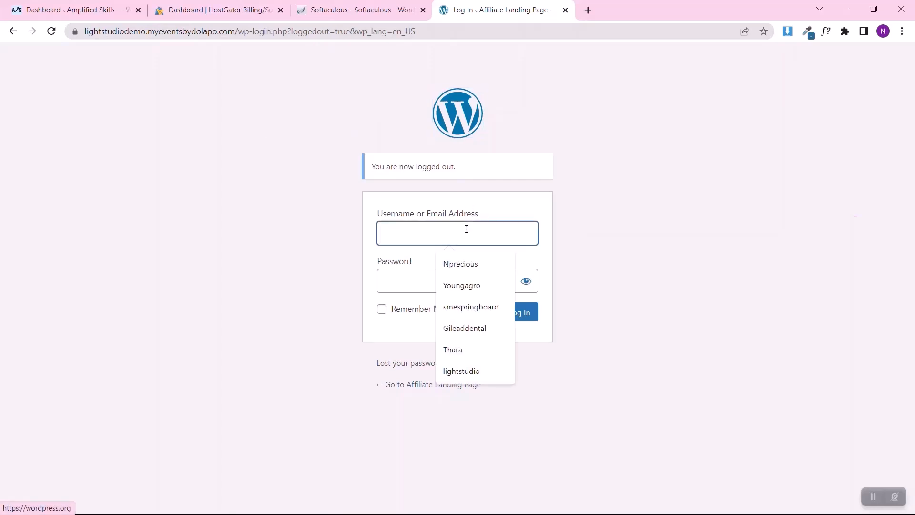
type("Nprecious")
key("Tab")
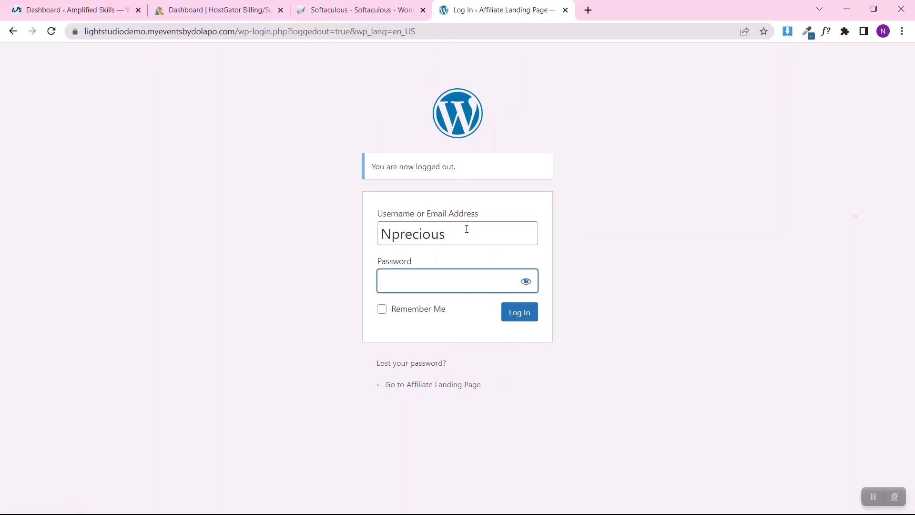
type("•••••••••••••••••")
key("Return")
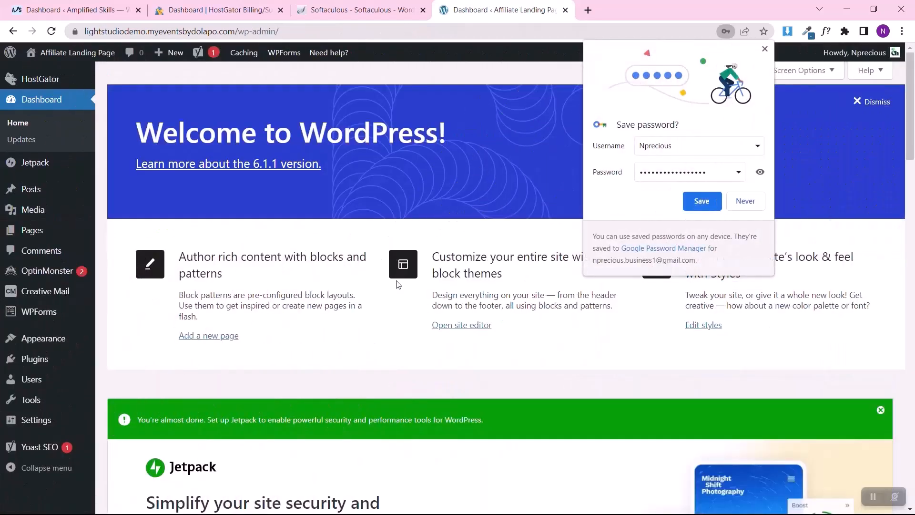
left_click(699, 202)
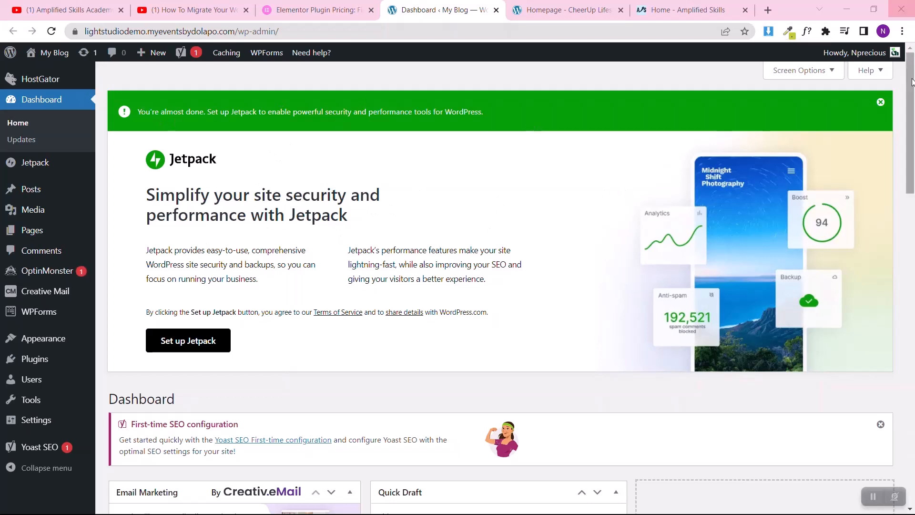
Step: Dismiss the Jetpack setup and first-time SEO configuration notices on the dashboard and open the list of installed plugins
left_click(881, 105)
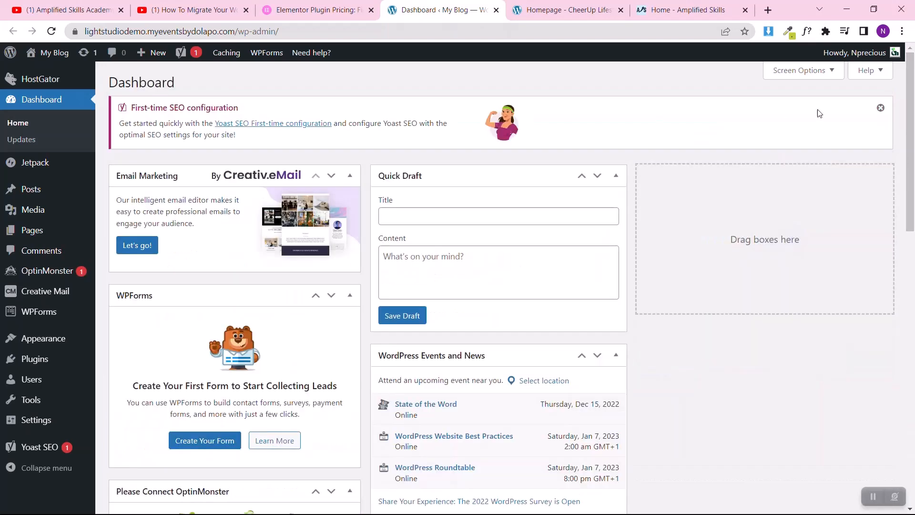
left_click(881, 108)
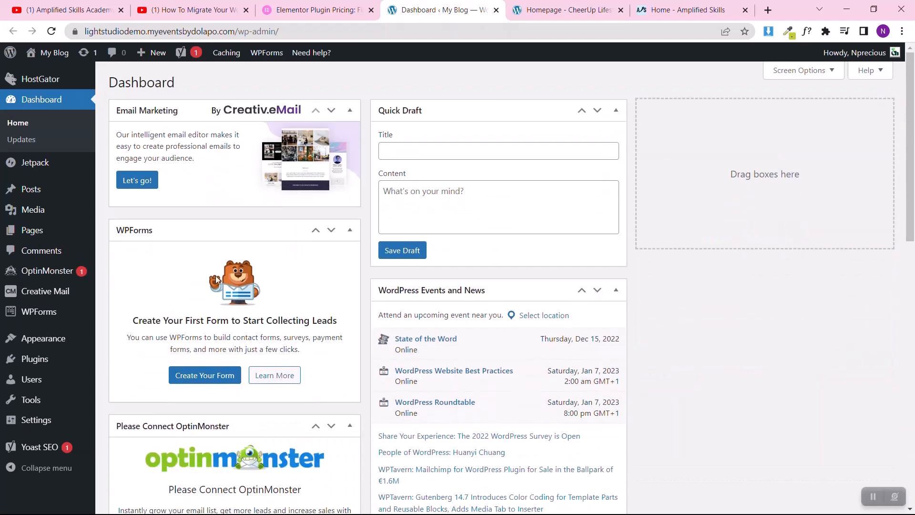
mouse_move(35, 359)
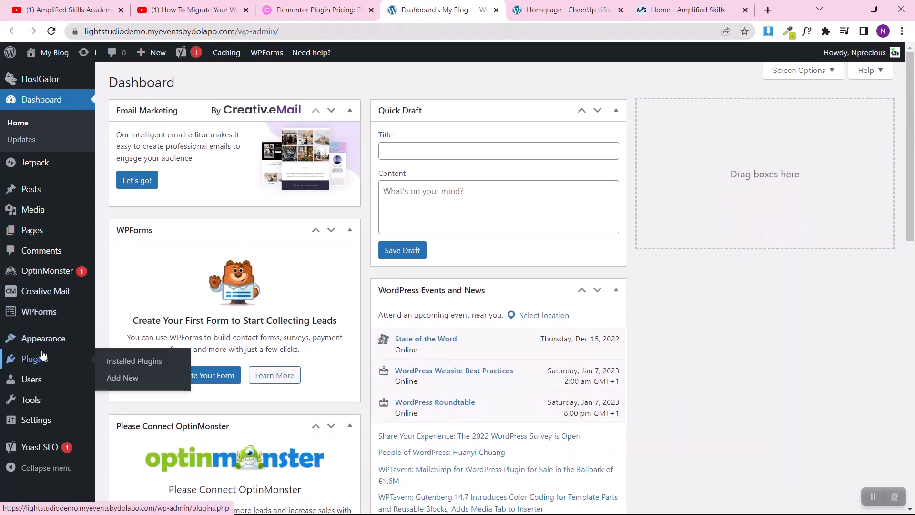
left_click(121, 363)
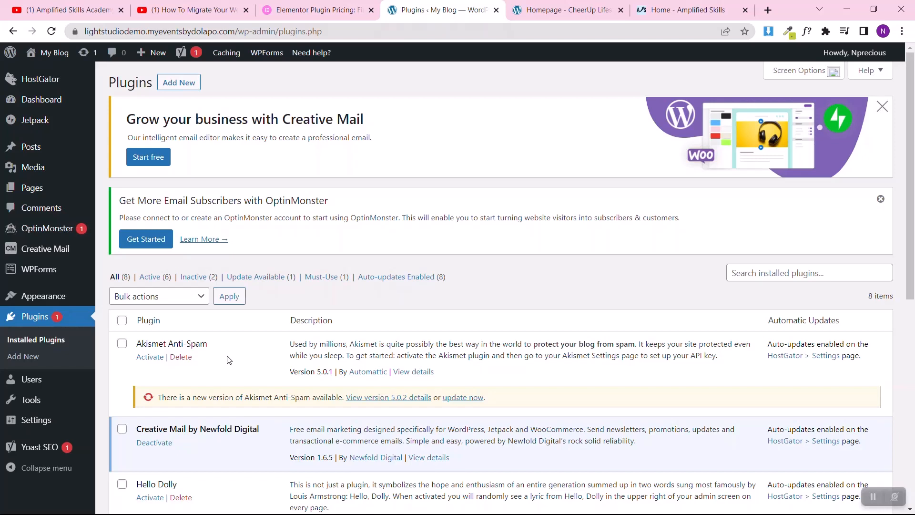
Step: Bulk-deactivate the Creative Mail, HostGator, Jetpack, OptinMonster, WPForms Lite and Yoast SEO plugins
scroll(228, 360, "down", 2)
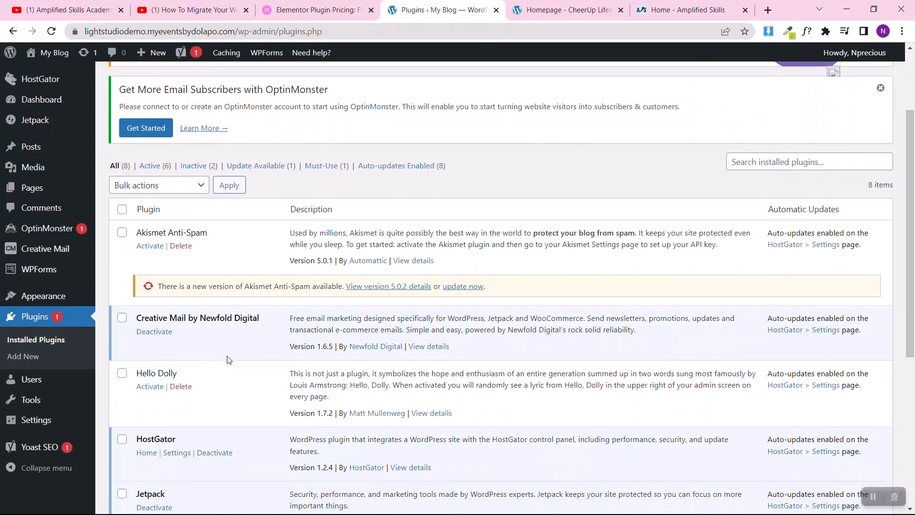
scroll(229, 358, "down", 2)
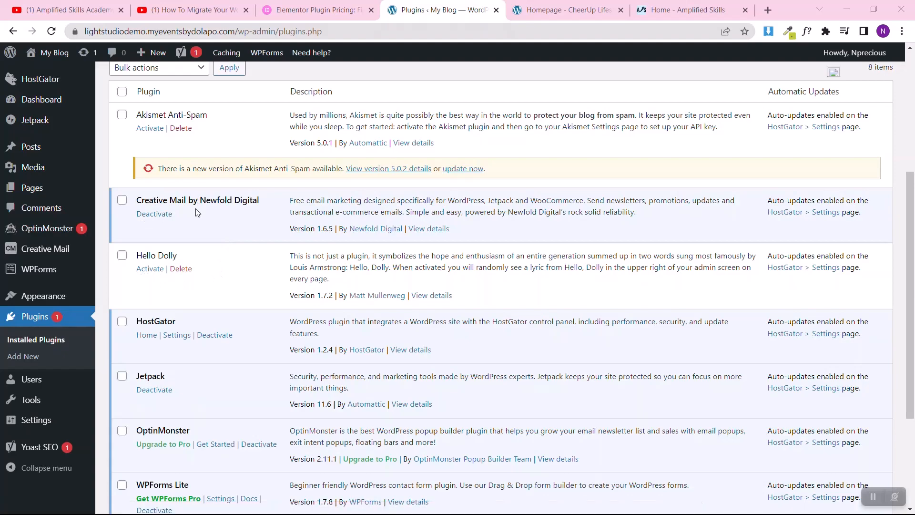
scroll(200, 349, "down", 2)
scroll(201, 348, "down", 2)
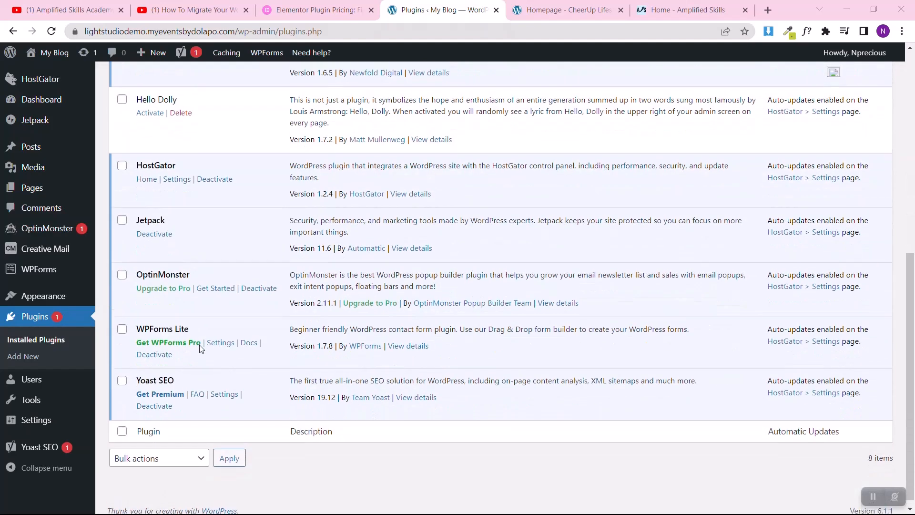
scroll(199, 346, "up", 8)
scroll(199, 347, "down", 8)
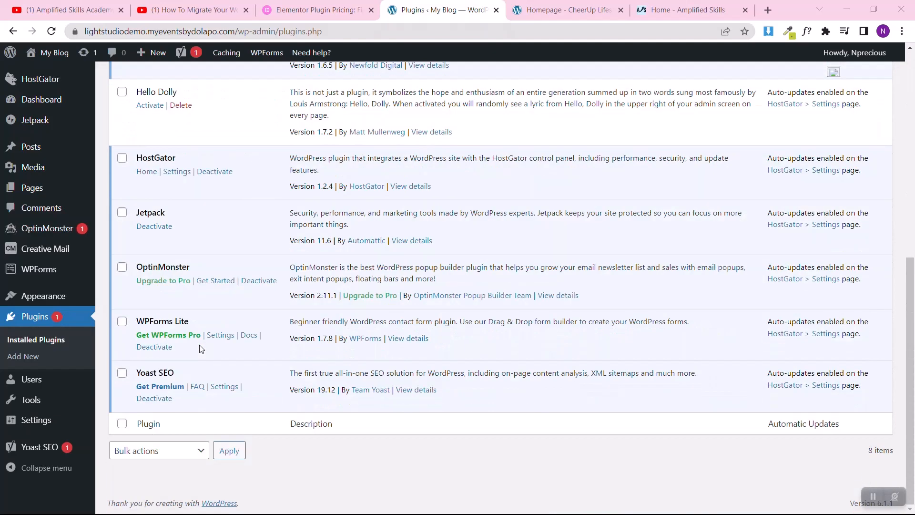
left_click(122, 423)
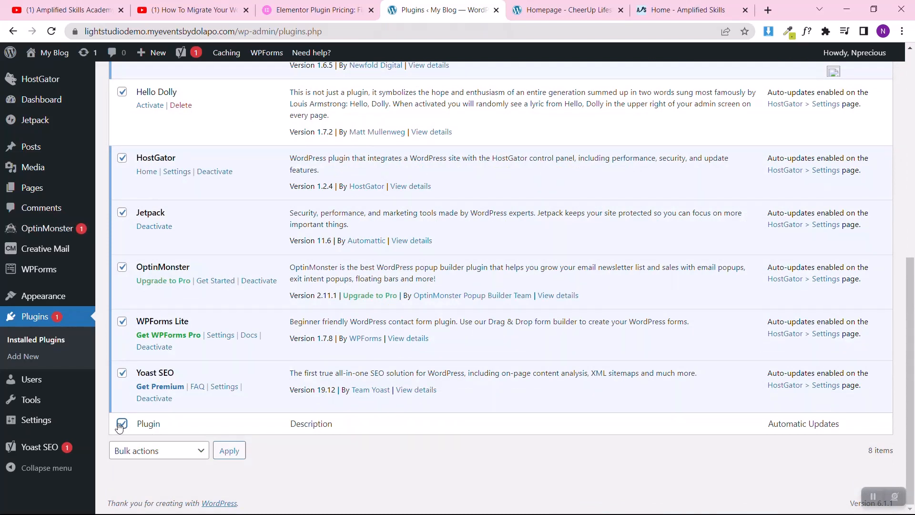
left_click(121, 424)
left_click(122, 322)
left_click(122, 372)
left_click(121, 269)
left_click(122, 213)
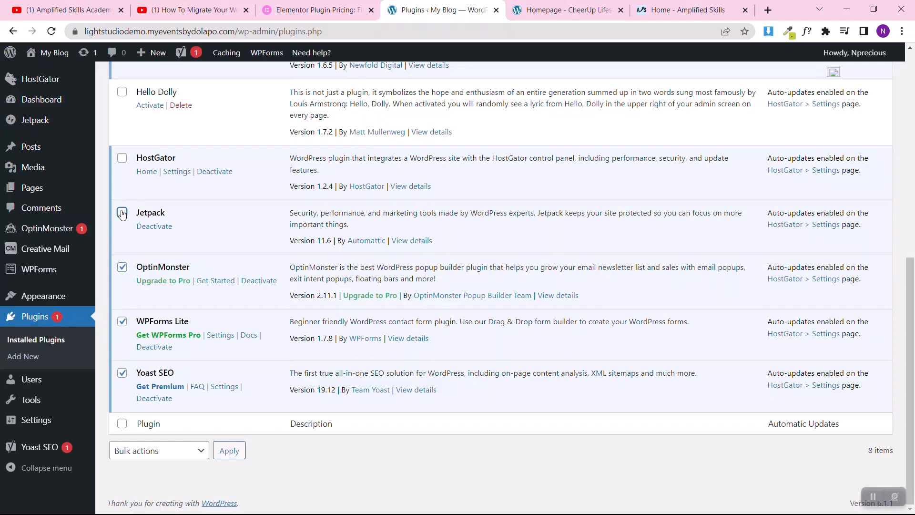
left_click(122, 159)
scroll(126, 241, "up", 4)
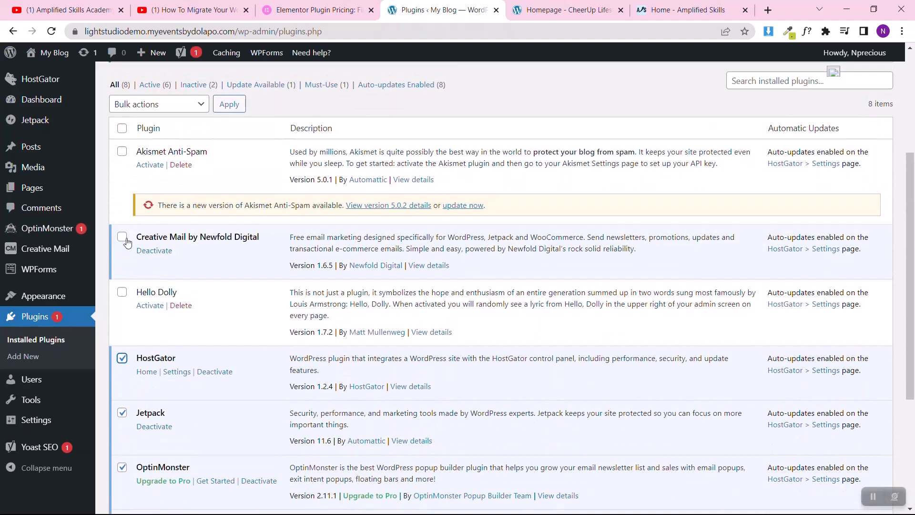
left_click(121, 239)
scroll(234, 277, "down", 5)
left_click(169, 452)
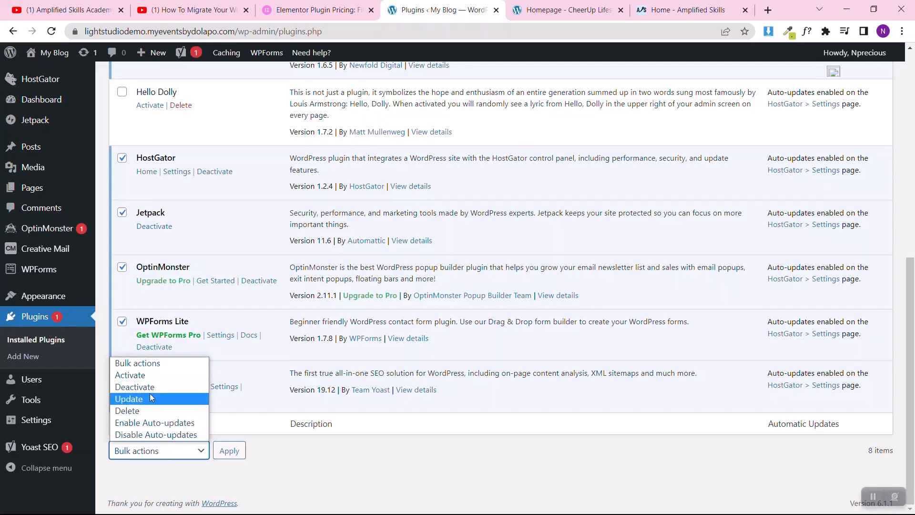
left_click(153, 387)
left_click(229, 450)
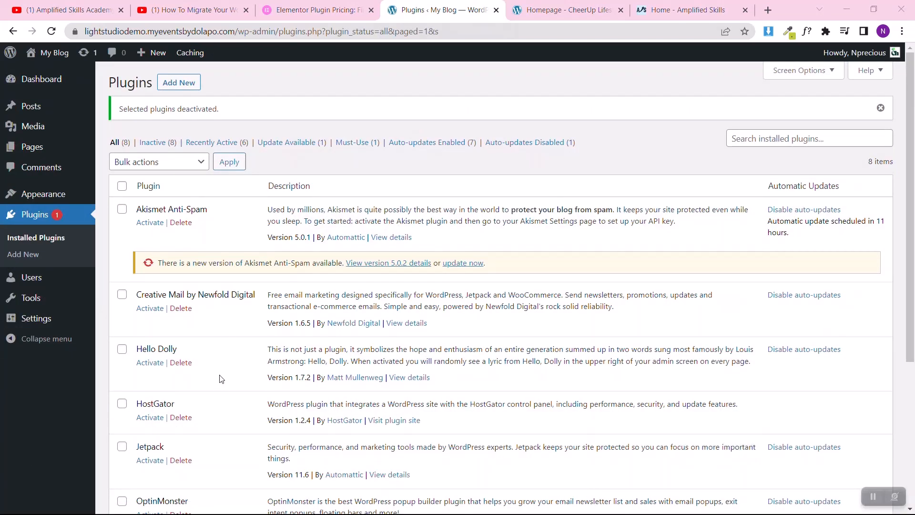
Step: Select all the installed plugins and bulk-delete them together with their data
scroll(221, 379, "down", 5)
scroll(221, 379, "up", 5)
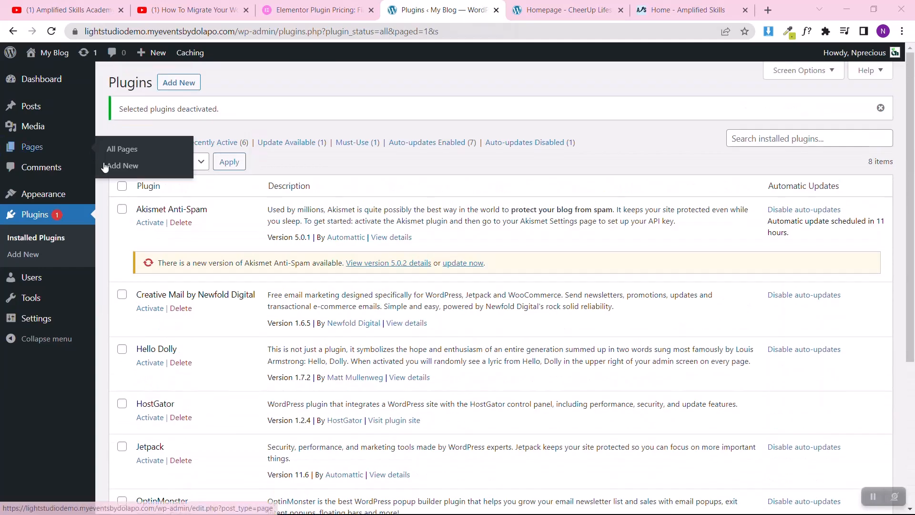
left_click(122, 186)
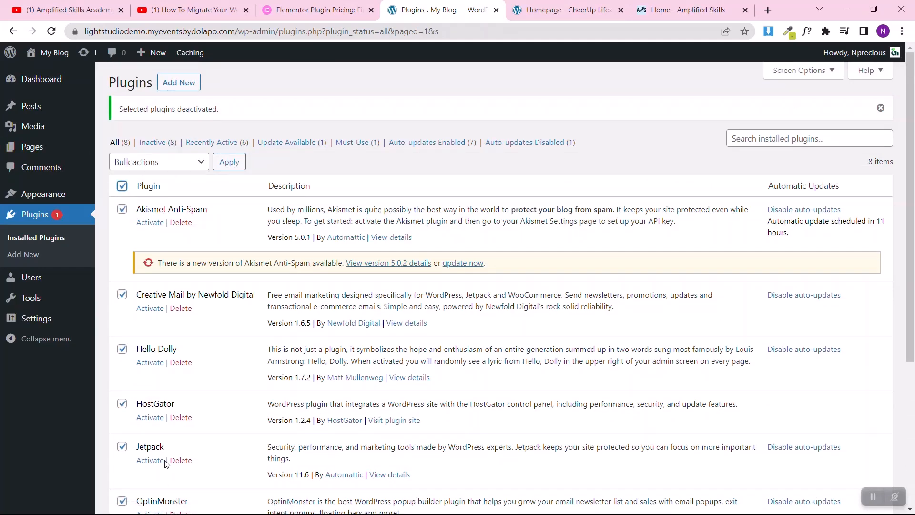
left_click(153, 160)
left_click(142, 224)
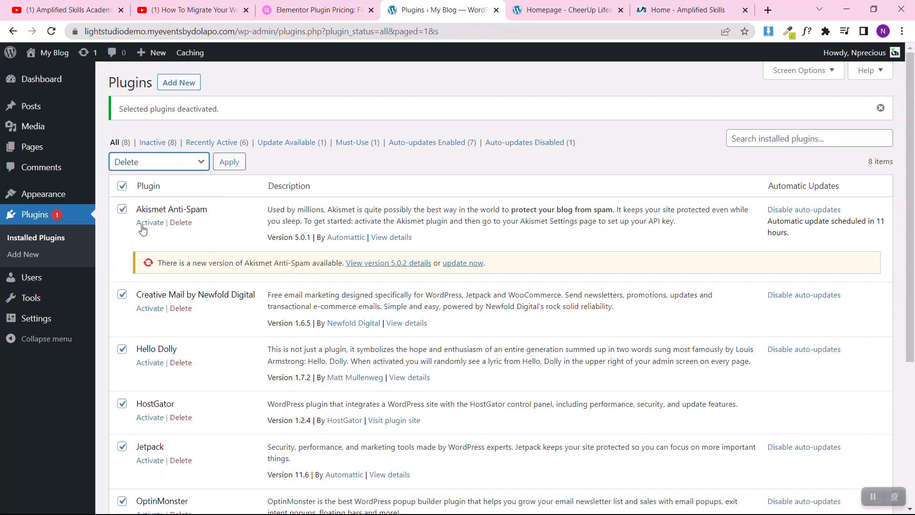
left_click(226, 165)
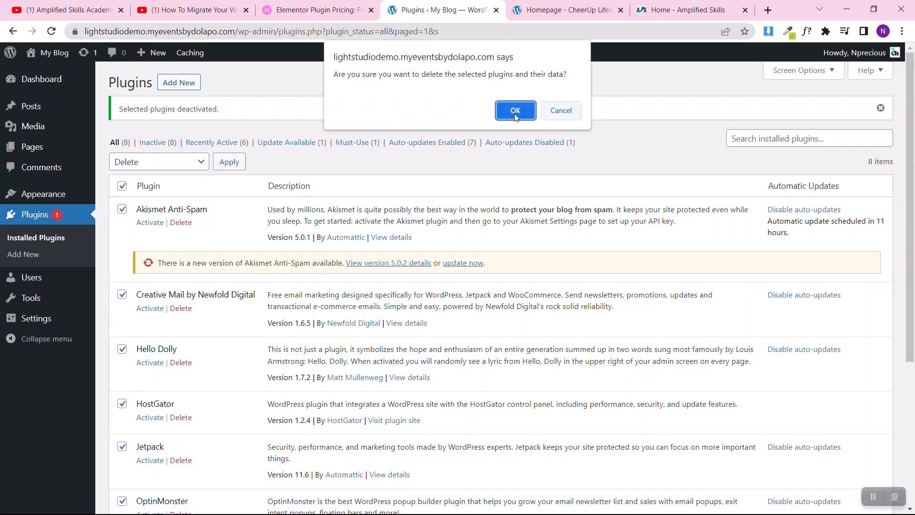
left_click(515, 111)
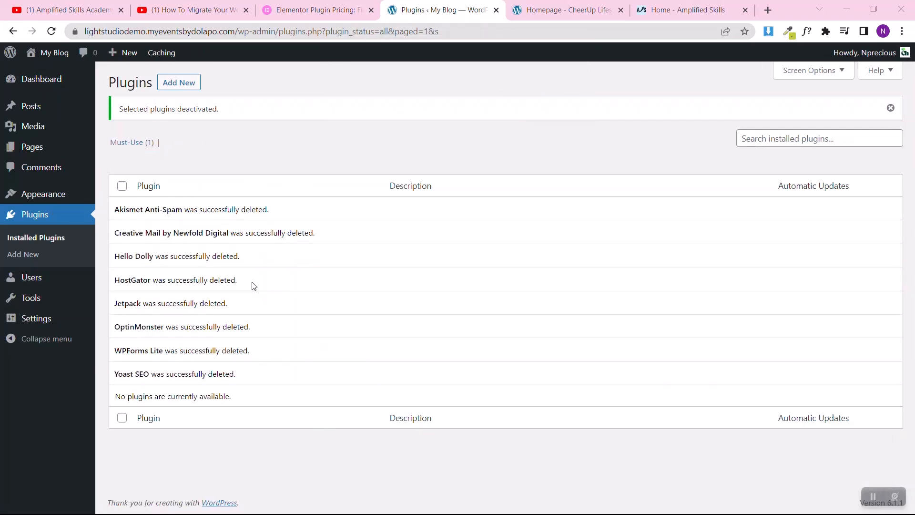
Step: Open the installed themes and delete the Sinatra theme
mouse_move(48, 195)
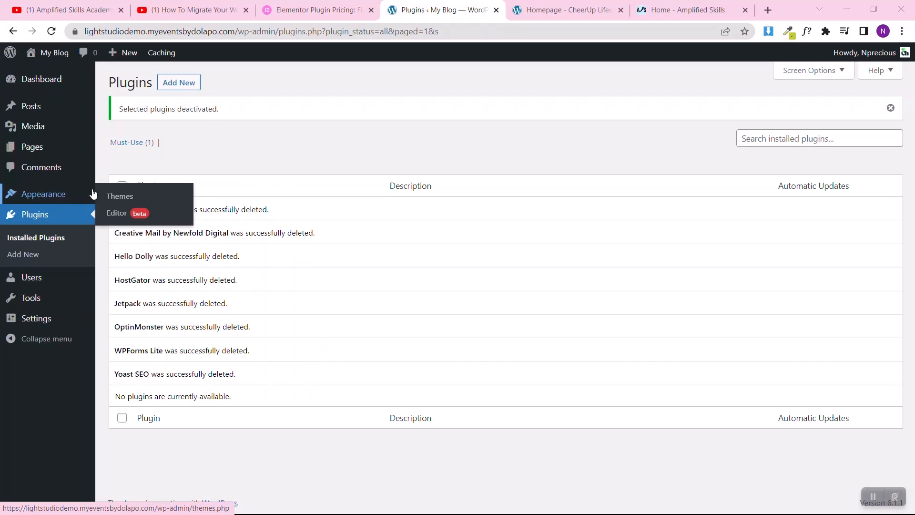
left_click(125, 198)
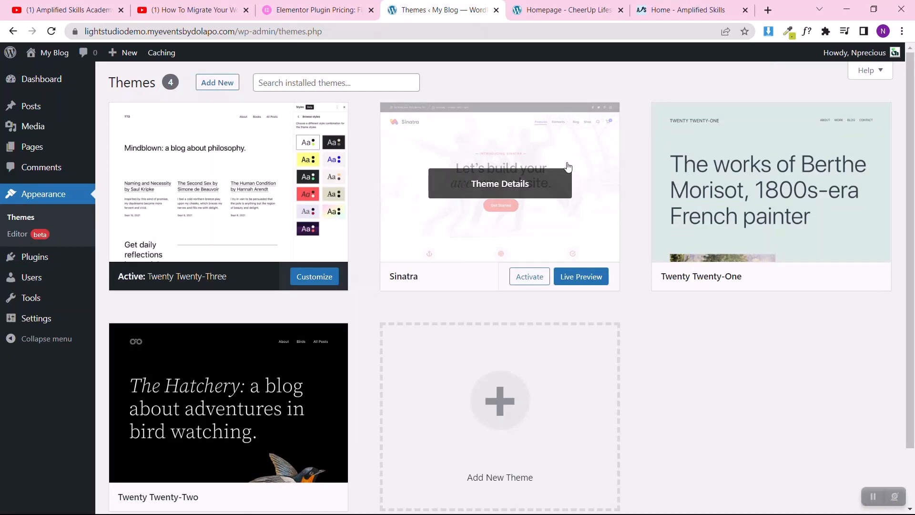
left_click(508, 219)
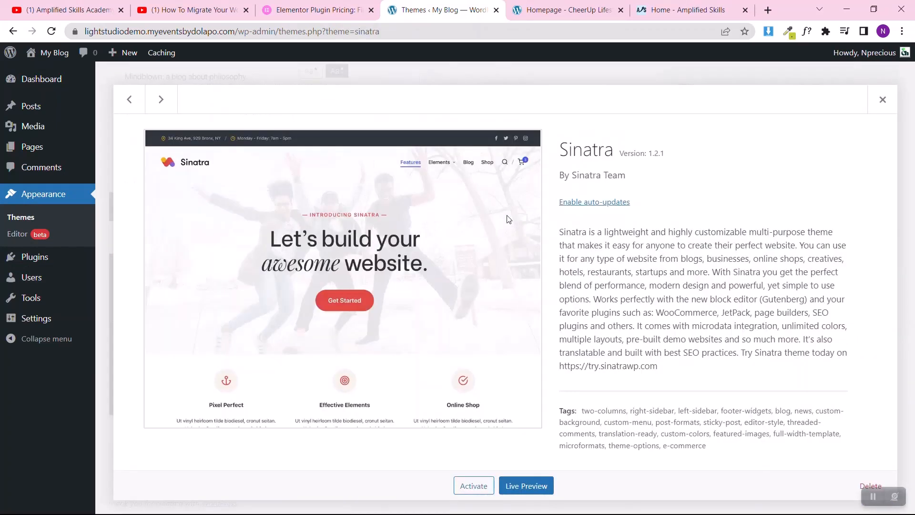
left_click(858, 489)
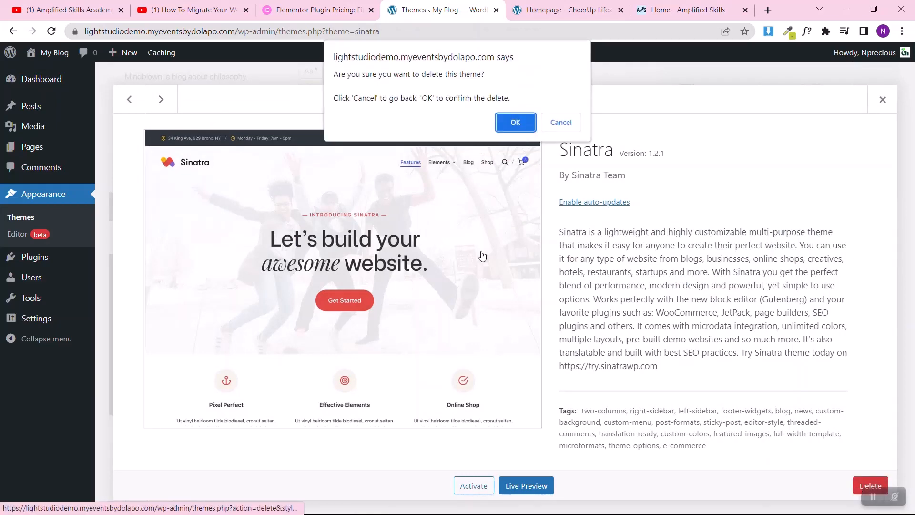
left_click(516, 122)
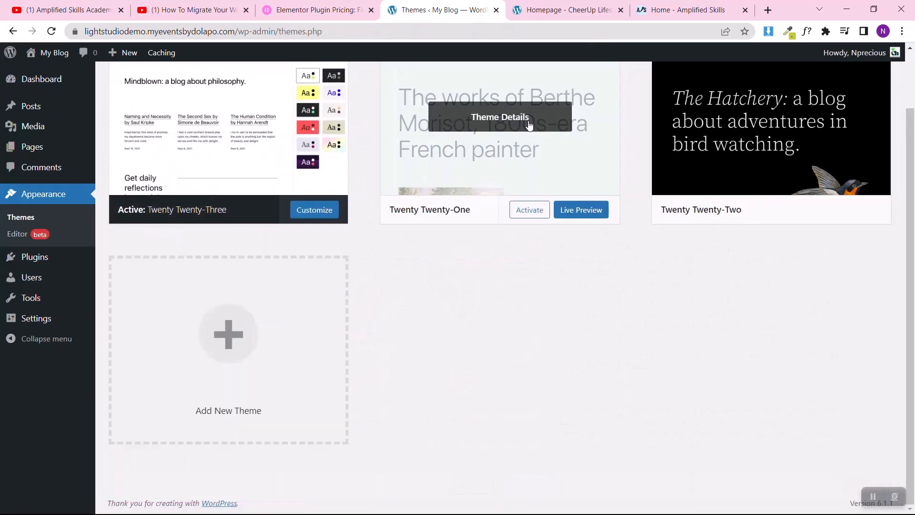
Step: Delete the inactive Twenty Twenty-Two and Twenty Twenty-One themes
scroll(529, 125, "up", 2)
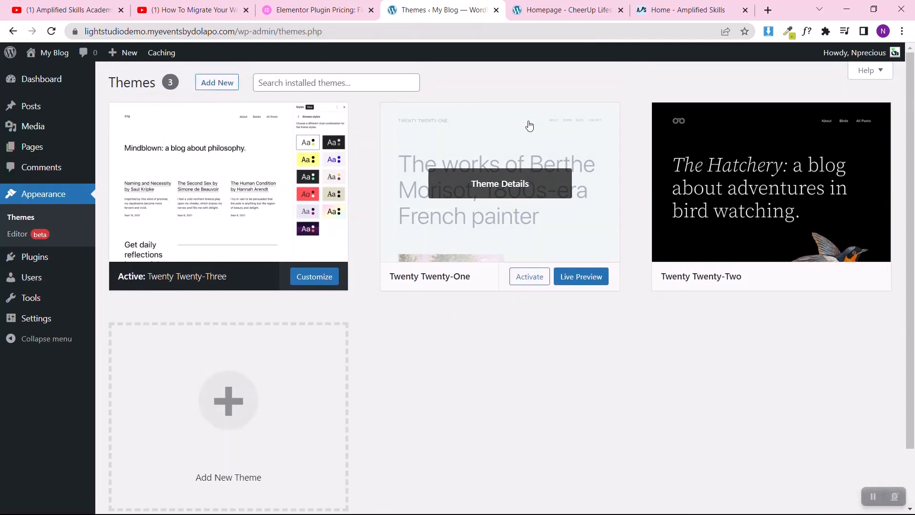
left_click(499, 143)
key("Right")
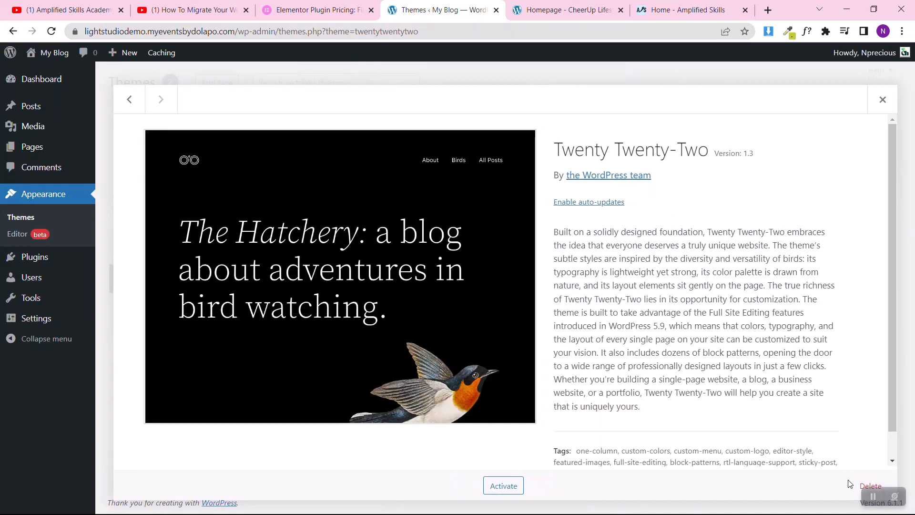
left_click(871, 486)
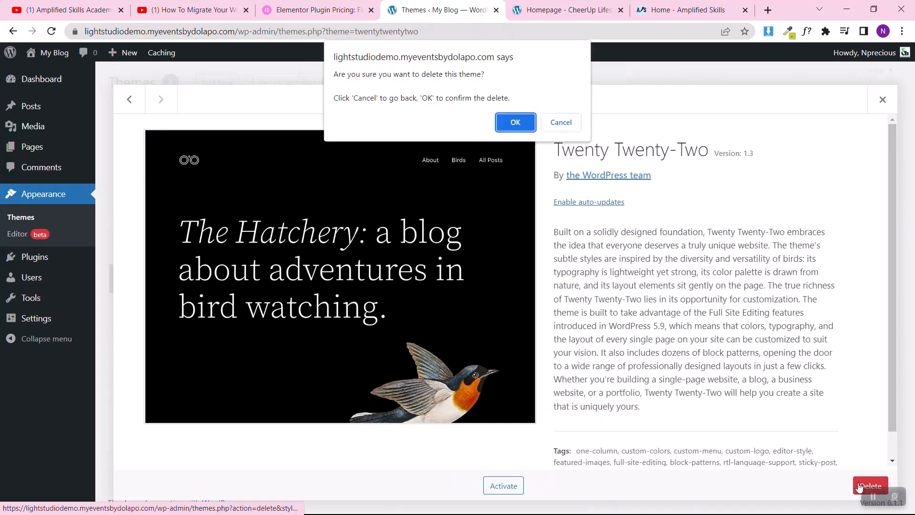
left_click(513, 121)
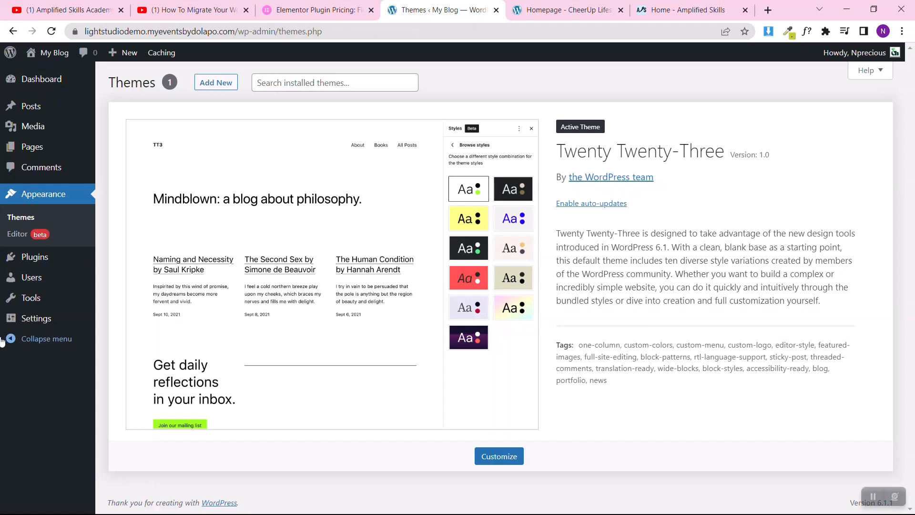
Step: Set the site's permalink structure to Post name and save the change
mouse_move(33, 329)
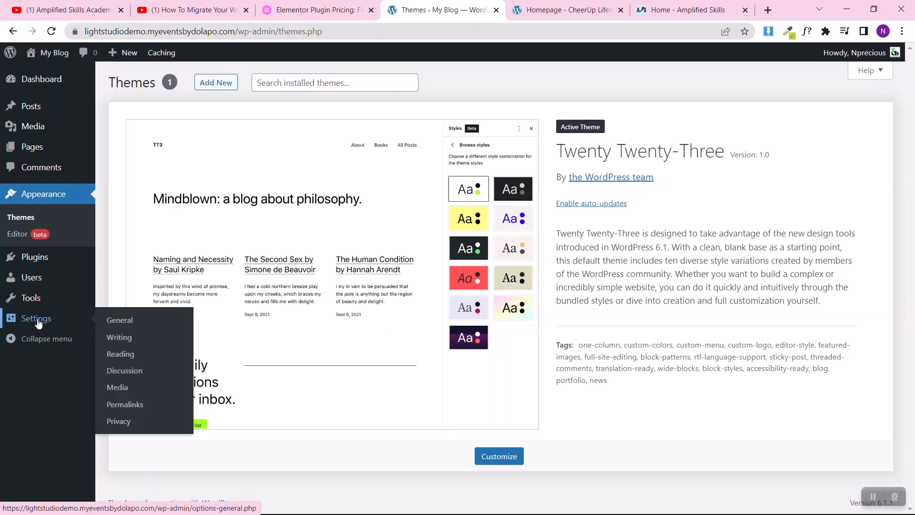
left_click(125, 405)
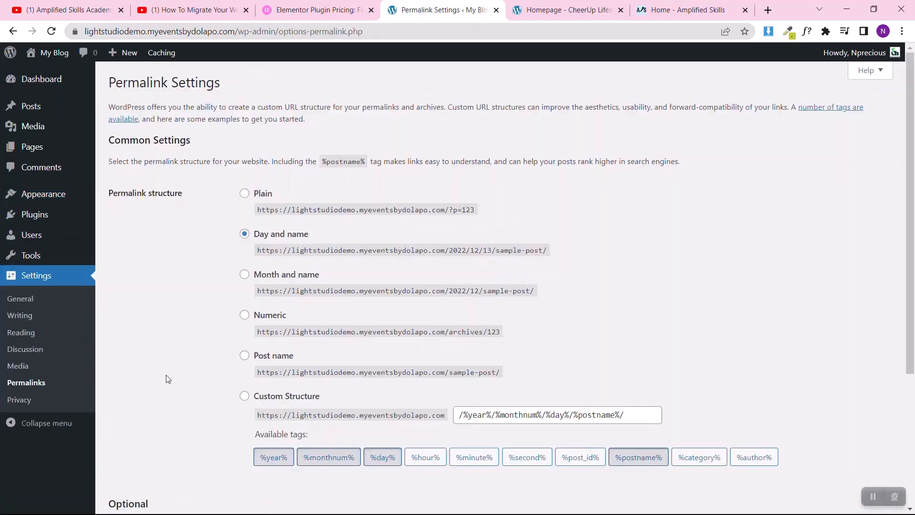
left_click(244, 355)
scroll(186, 392, "down", 4)
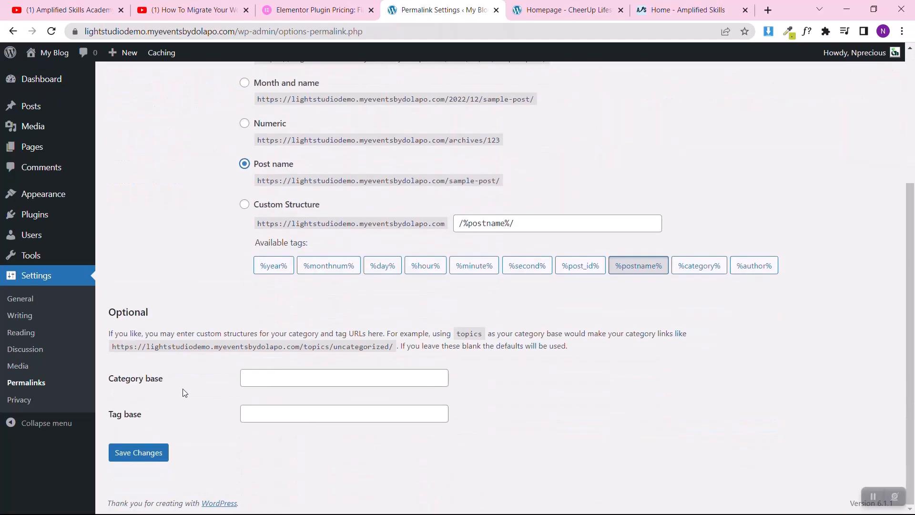
left_click(154, 453)
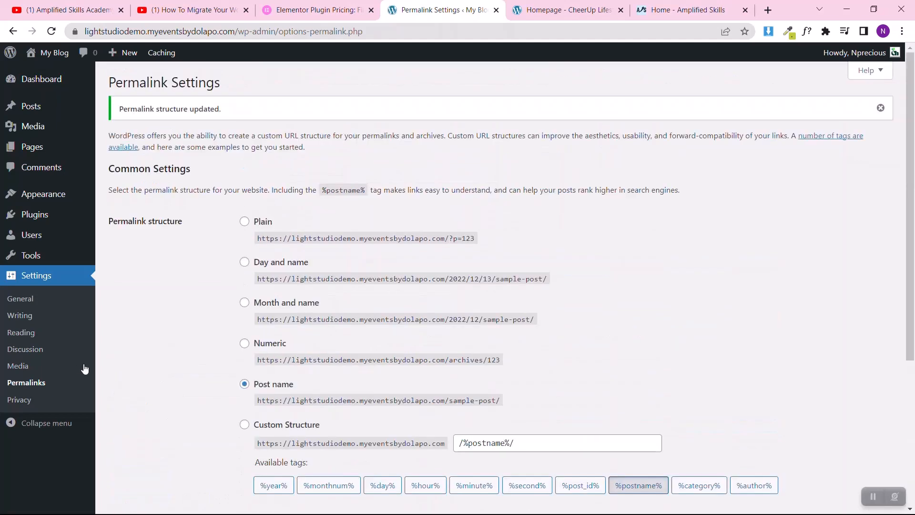
Step: Open the general site settings and change the site title to "Affiliate Blog Course For YT"
left_click(34, 301)
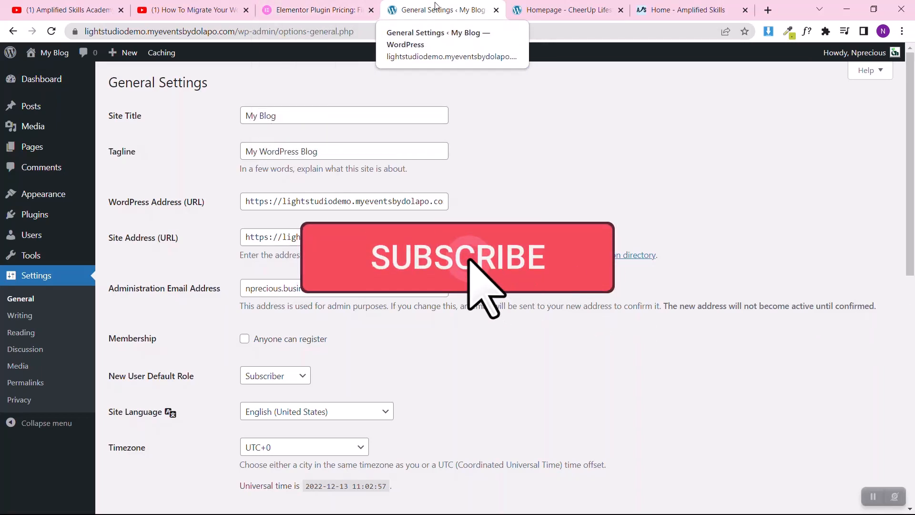
triple_click(290, 114)
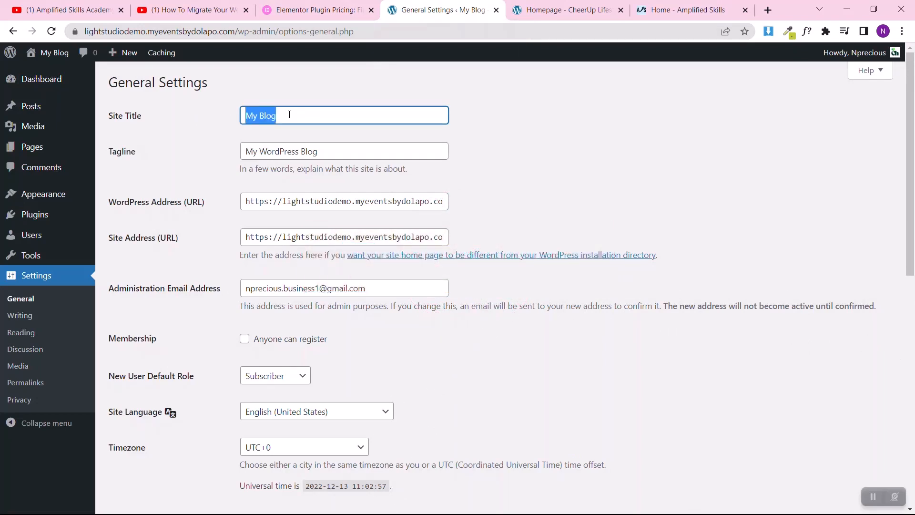
type("Affiliate ")
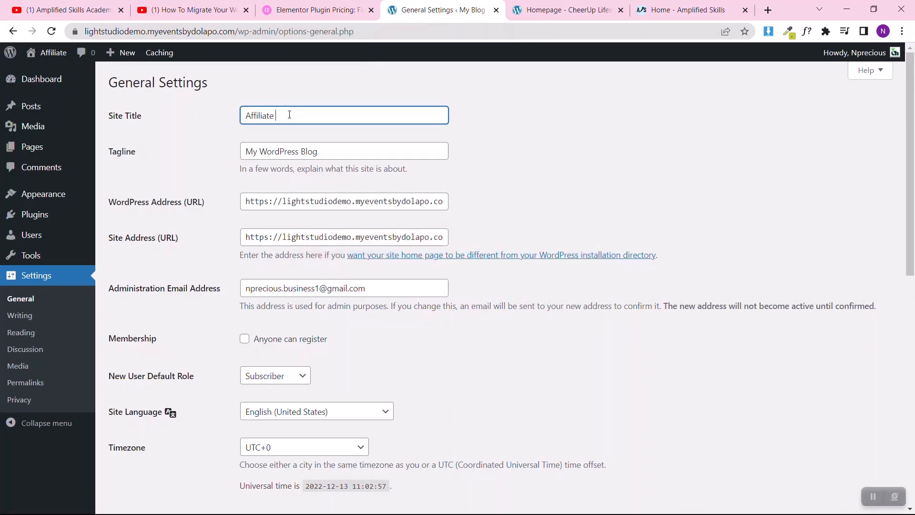
type("Blog C")
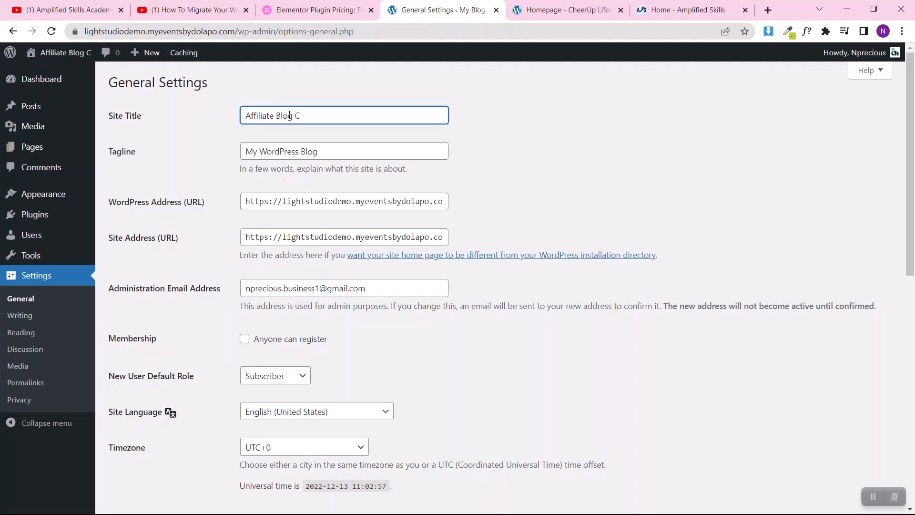
type("ourse")
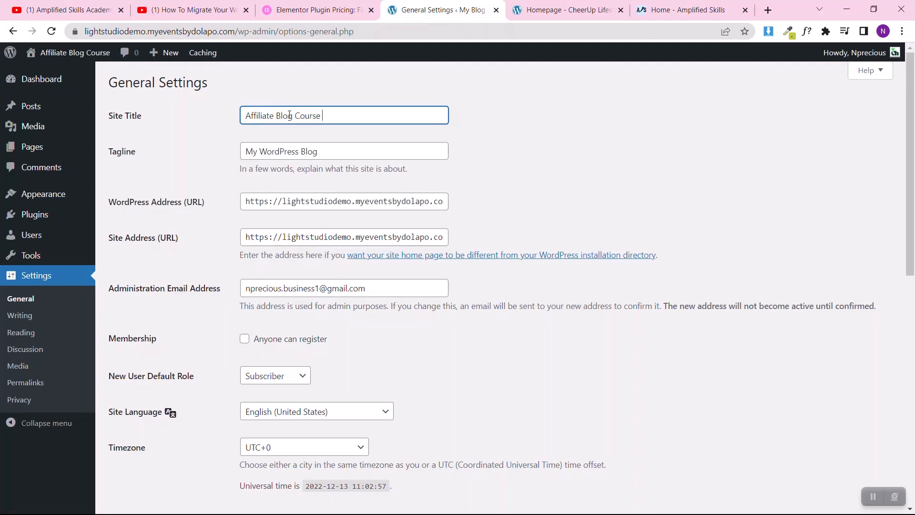
type("For Yt")
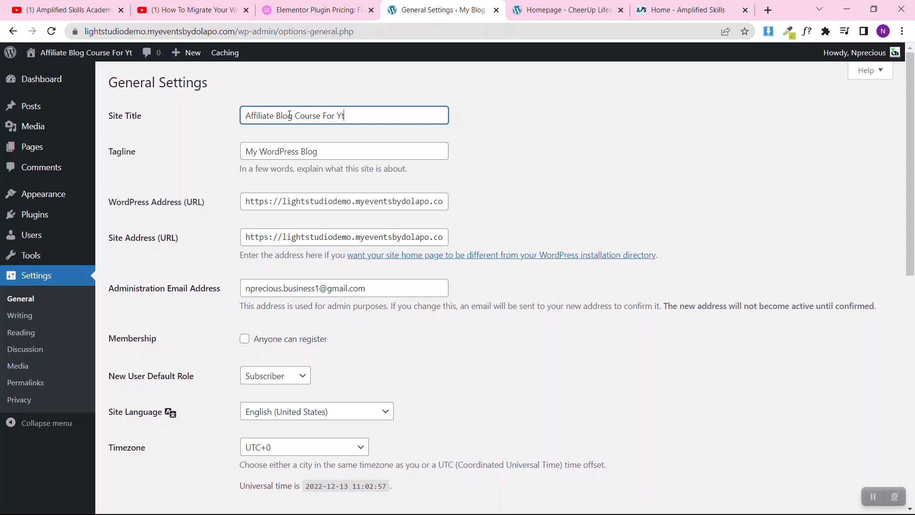
key("BackSpace")
type("T")
Step: Change the site tagline to "We make dreams possible..." and save the general settings
left_click(243, 151)
key("ctrl+a")
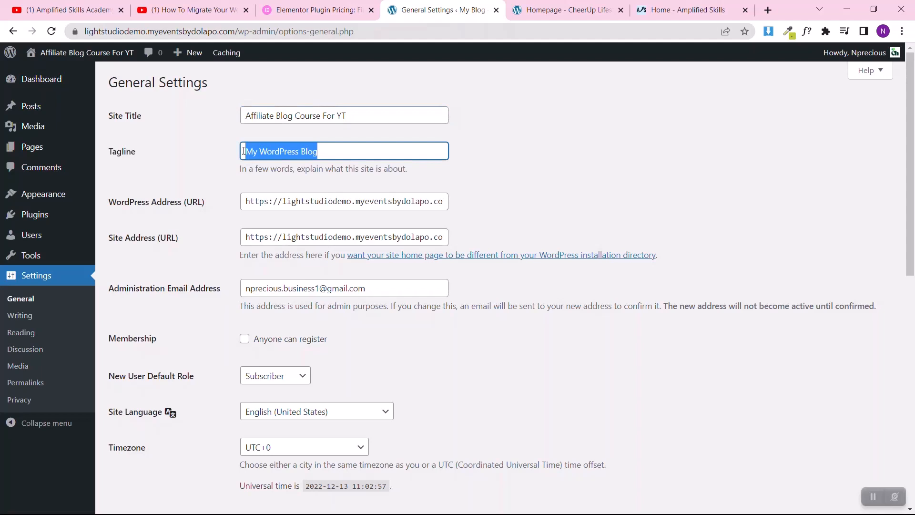
type("We possiblwe")
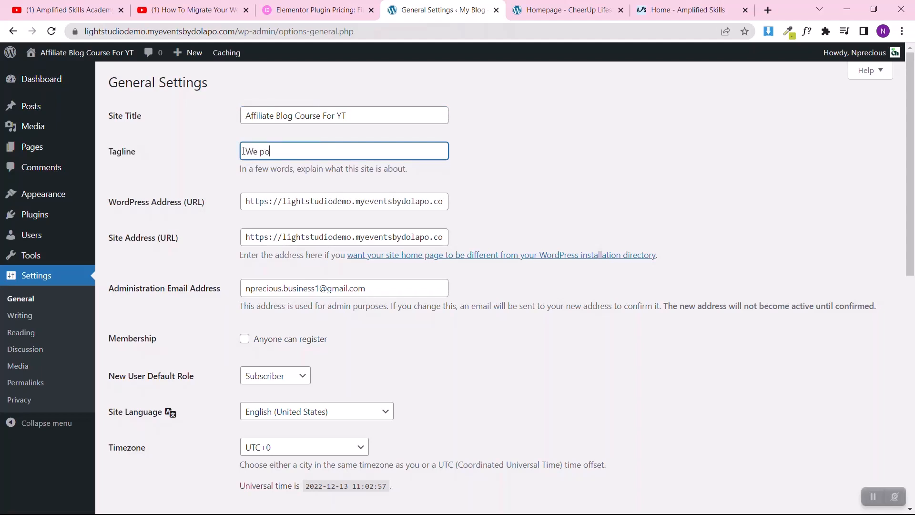
key("BackSpace")
key("BackSpace")
type("e")
left_click(258, 152)
type("make dreams possible!")
scroll(208, 272, "down", 10)
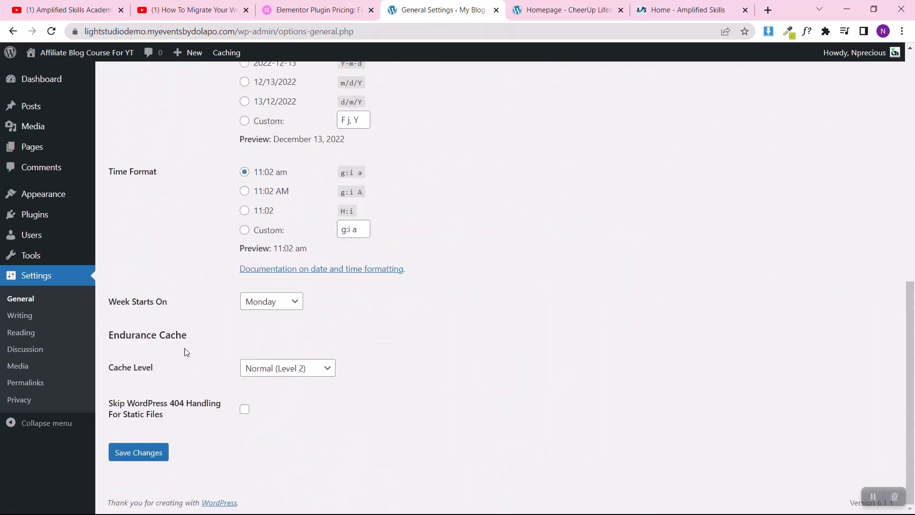
left_click(140, 460)
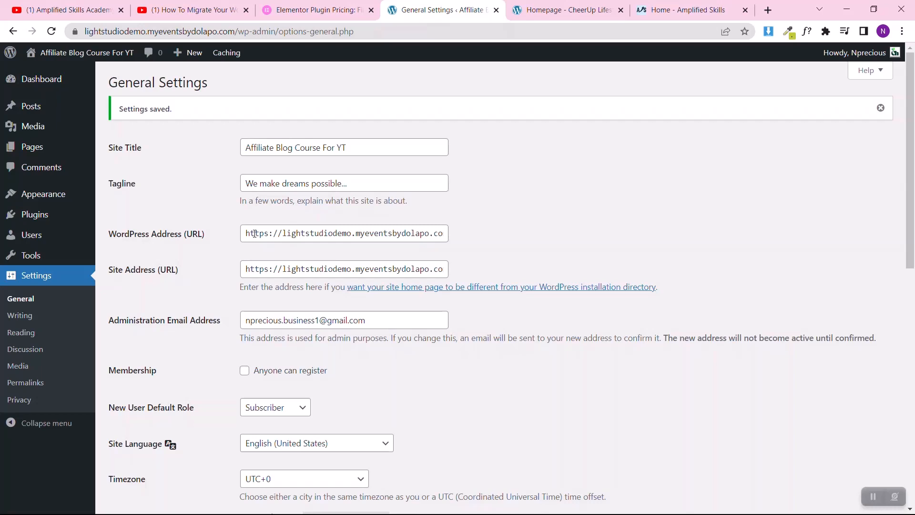
Step: Move the "Hello world!" post to the trash and delete it permanently
mouse_move(30, 106)
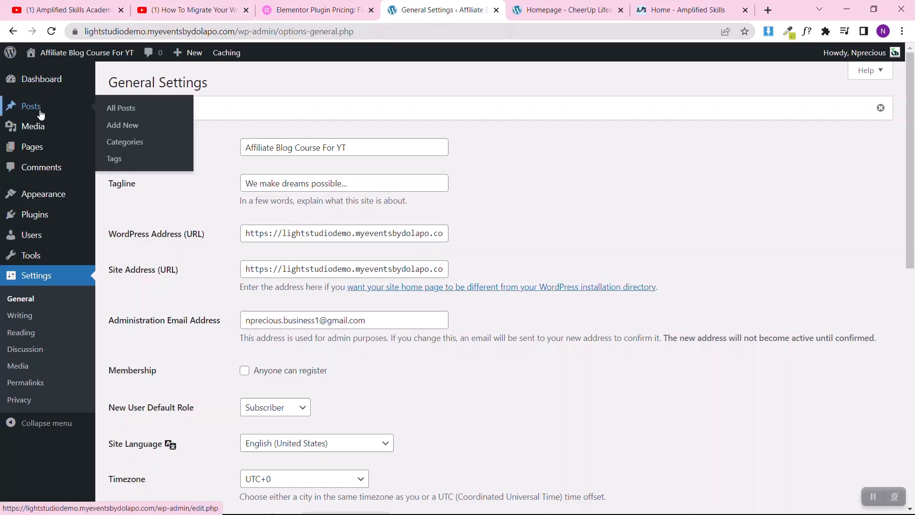
left_click(107, 109)
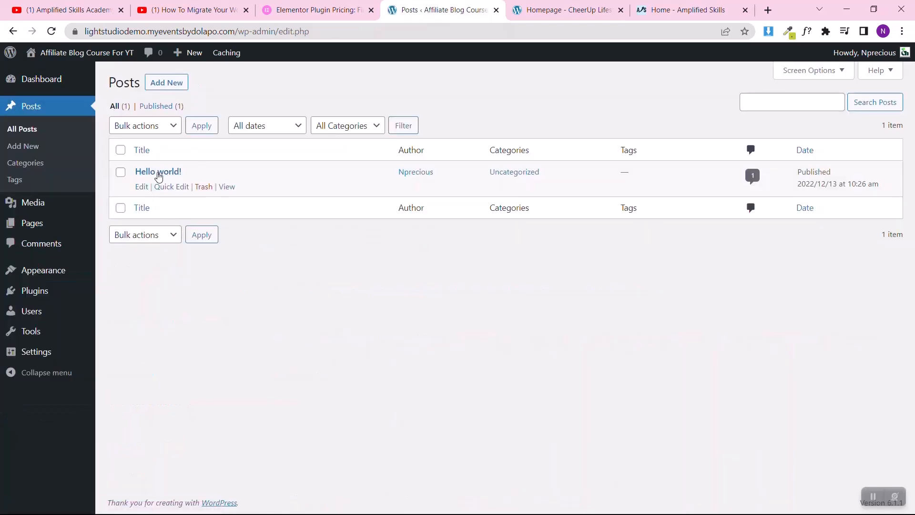
left_click(120, 173)
left_click(149, 127)
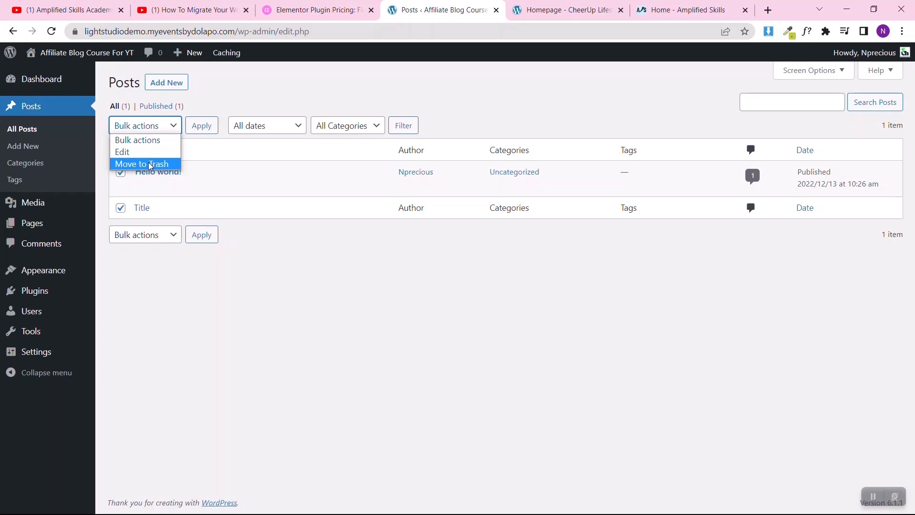
left_click(149, 165)
left_click(207, 126)
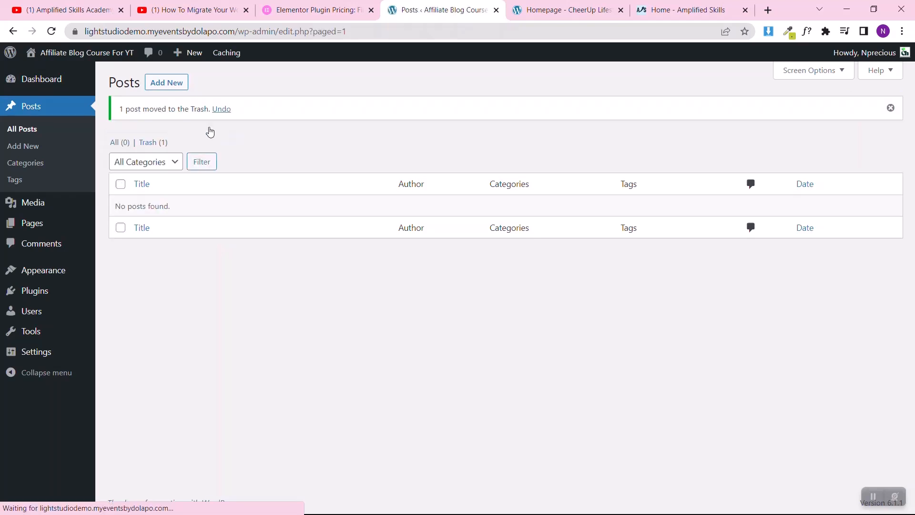
left_click(153, 143)
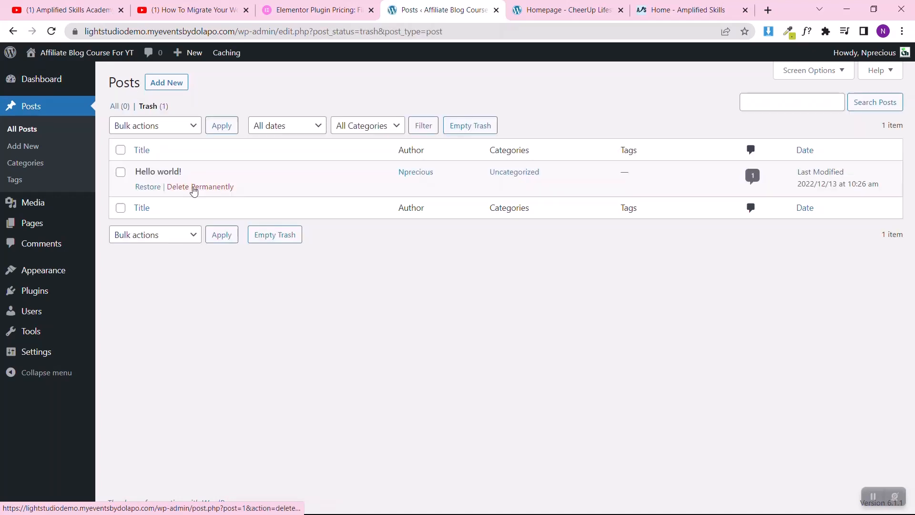
left_click(193, 188)
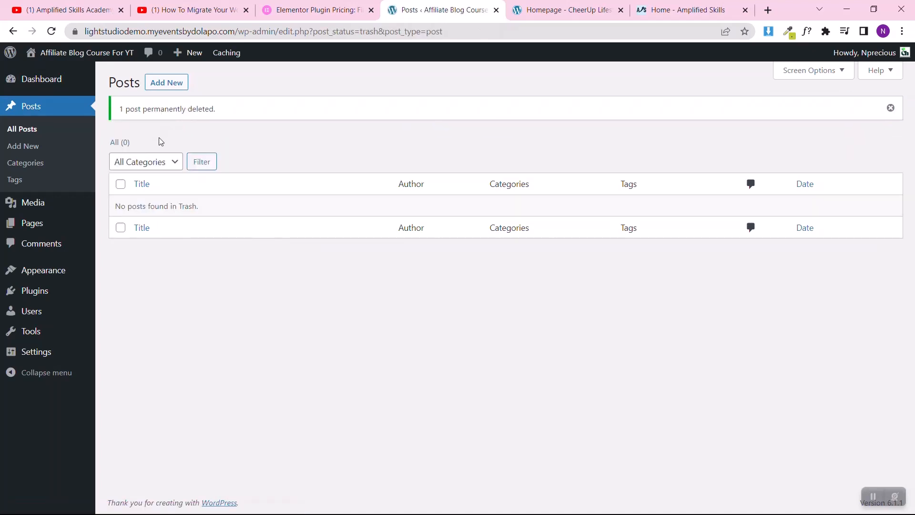
Step: Move the Privacy Policy and Sample Page pages to the trash with one bulk action
mouse_move(30, 226)
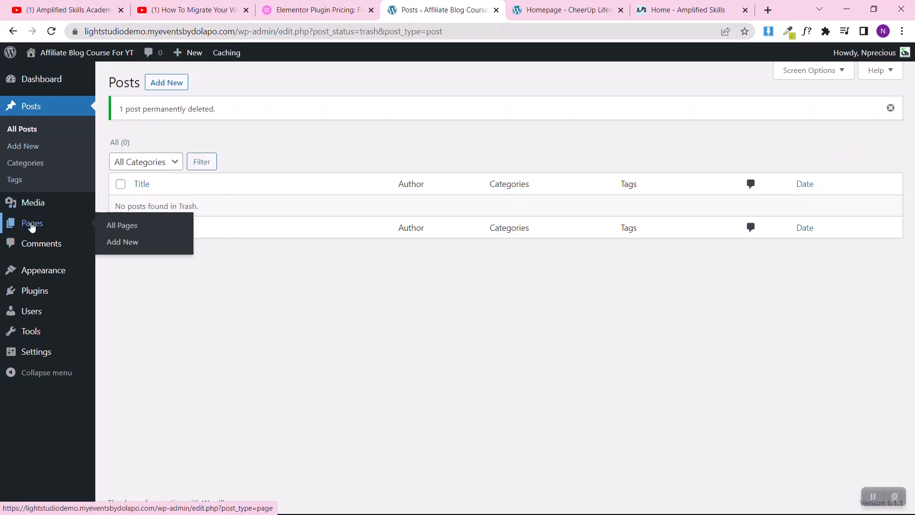
left_click(114, 231)
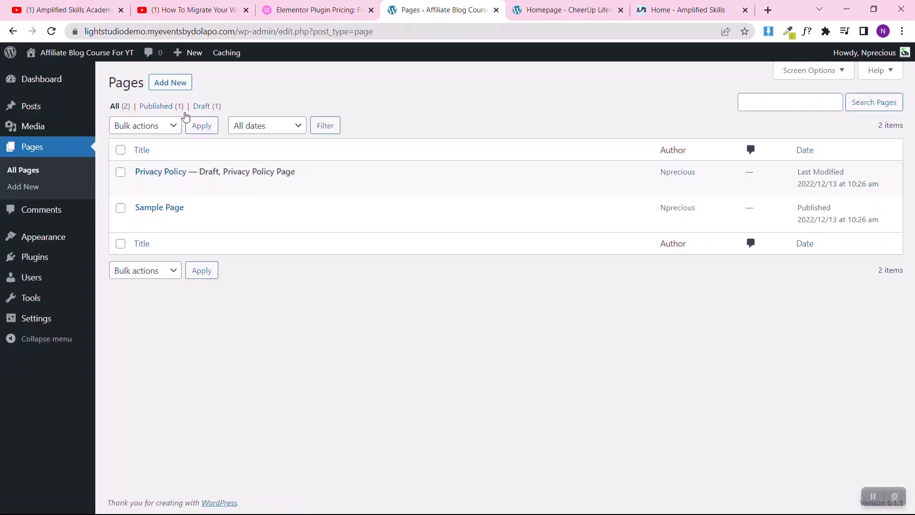
left_click(120, 150)
left_click(128, 126)
left_click(134, 164)
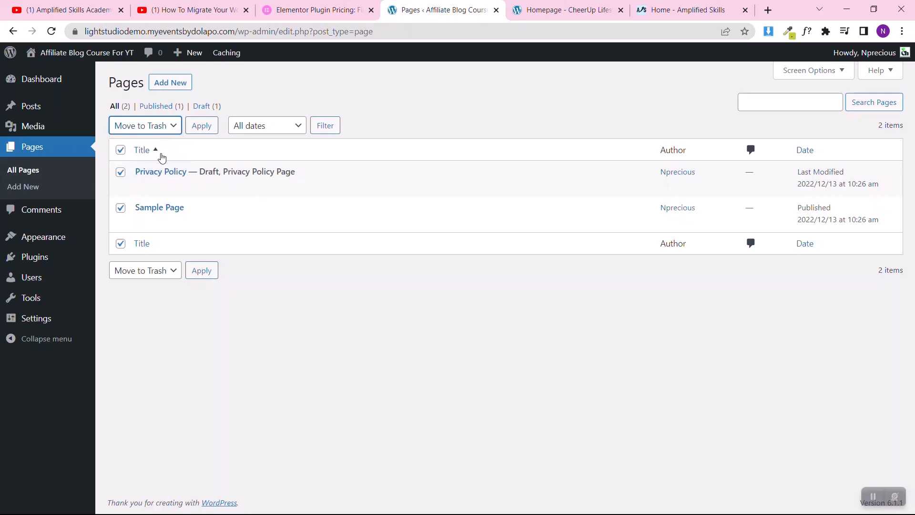
left_click(200, 125)
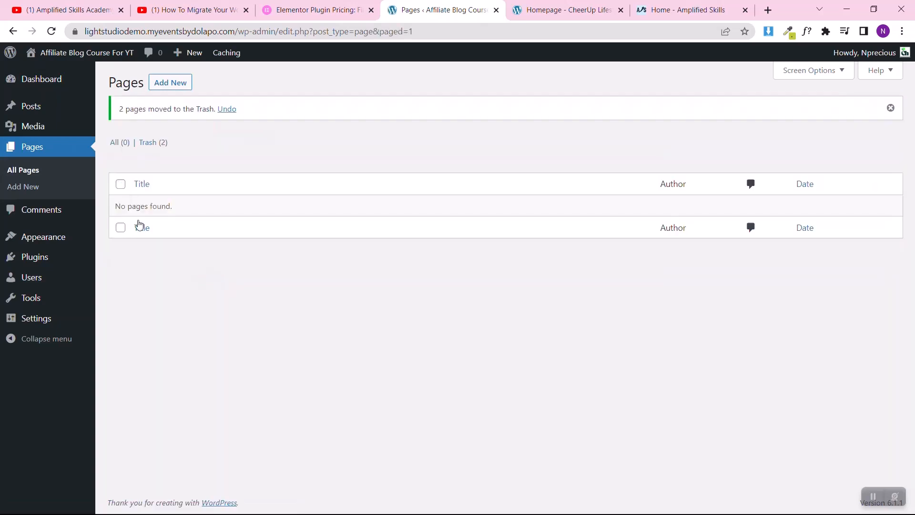
Step: Permanently delete both trashed pages, Privacy Policy and Sample Page
left_click(155, 145)
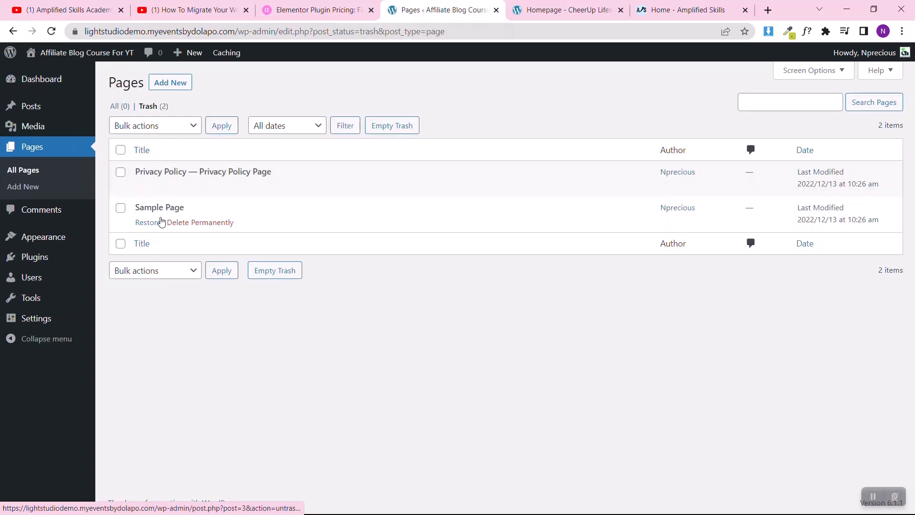
left_click(120, 150)
left_click(143, 125)
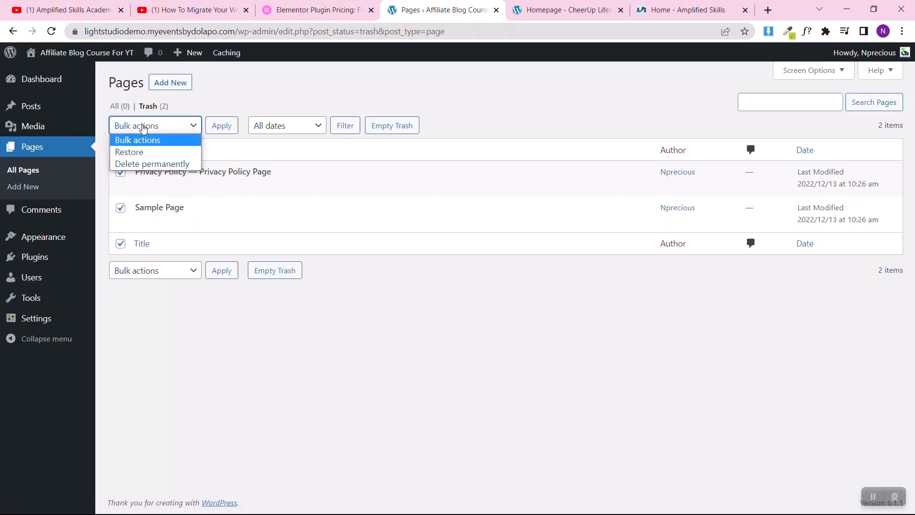
left_click(139, 163)
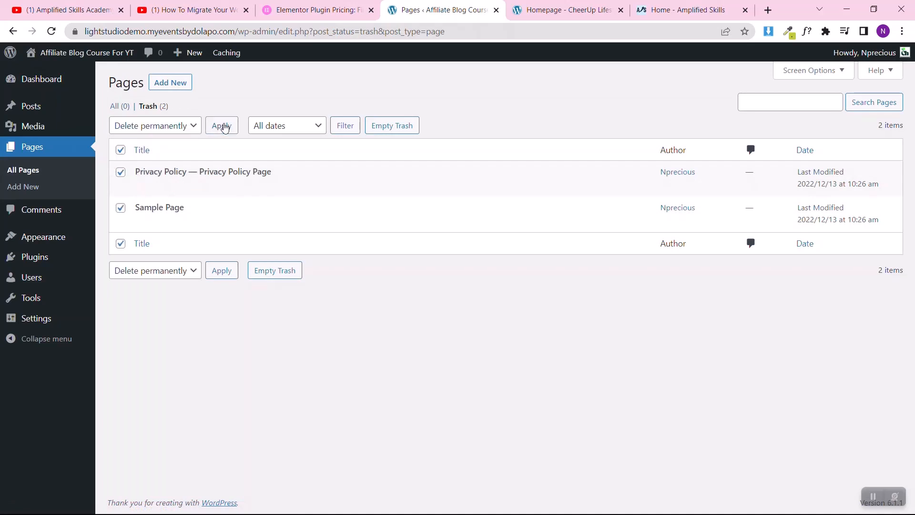
left_click(228, 123)
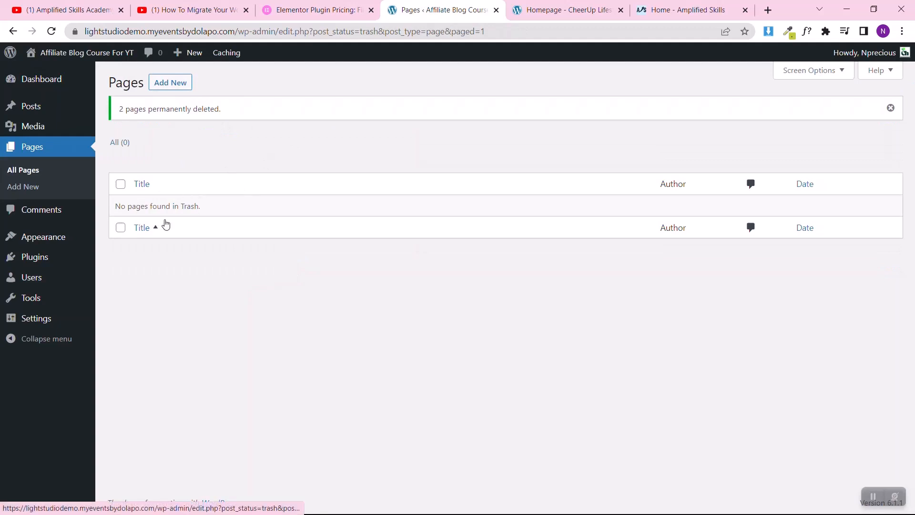
Step: Go to the installed themes, start adding a new one and search the theme directory for "astra"
mouse_move(82, 237)
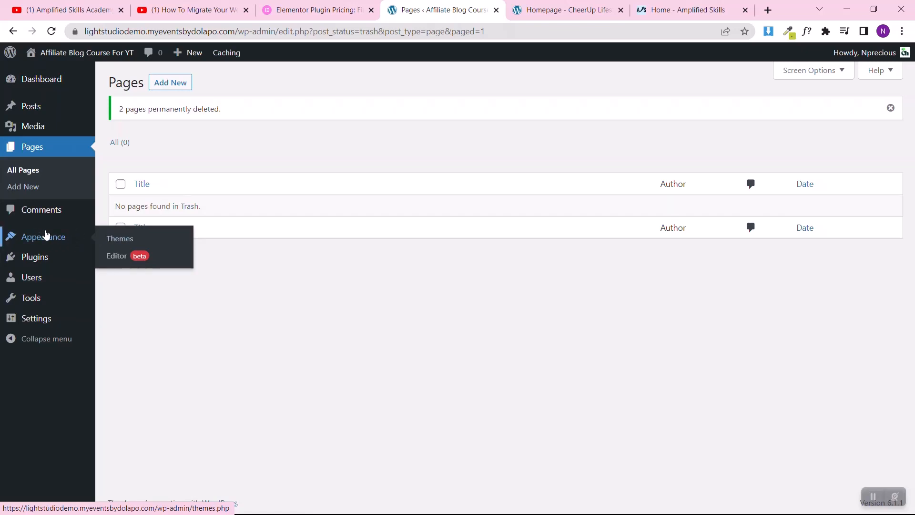
left_click(109, 239)
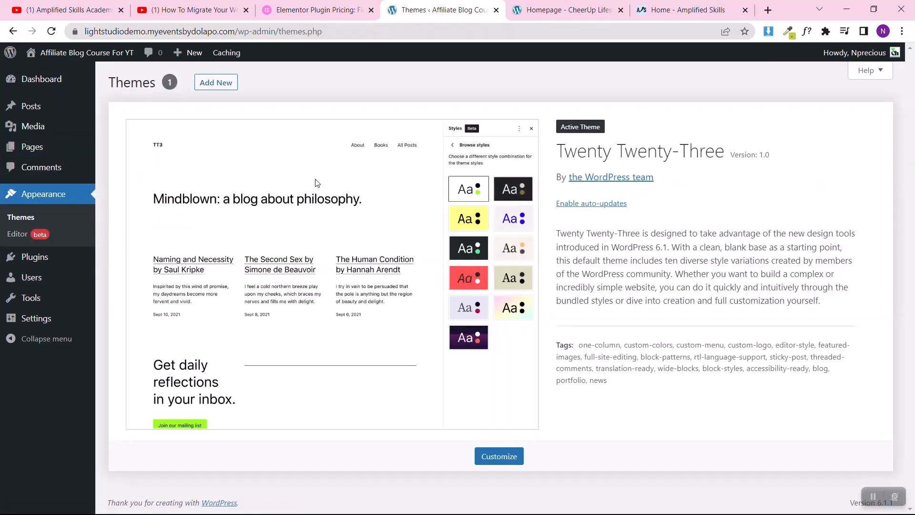
left_click(216, 84)
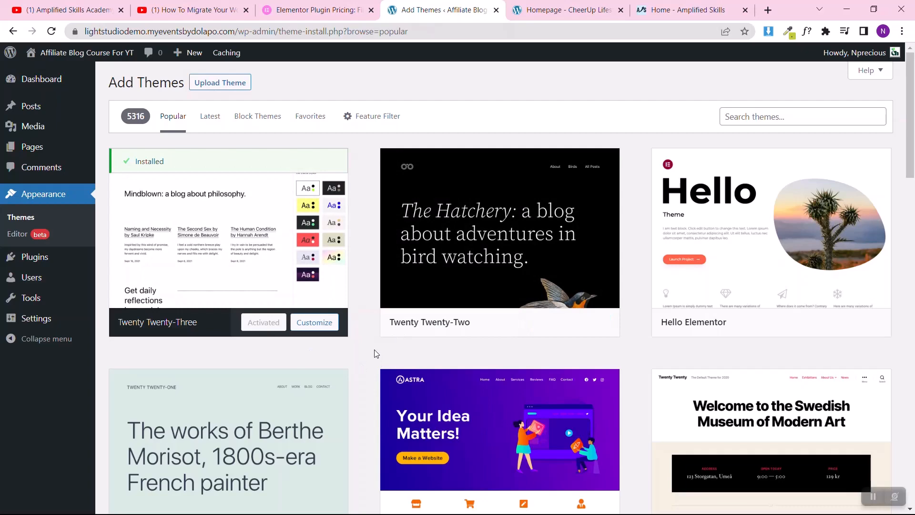
scroll(495, 404, "down", 3)
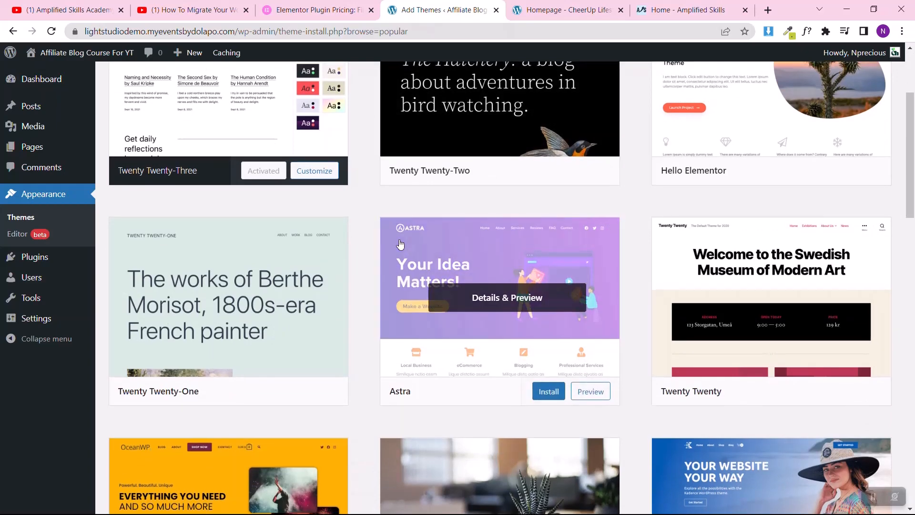
scroll(400, 244, "up", 3)
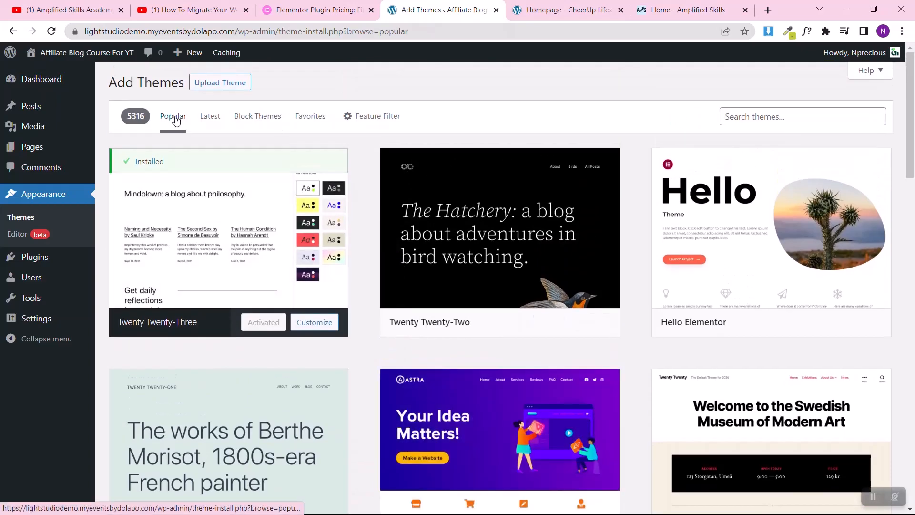
mouse_move(558, 417)
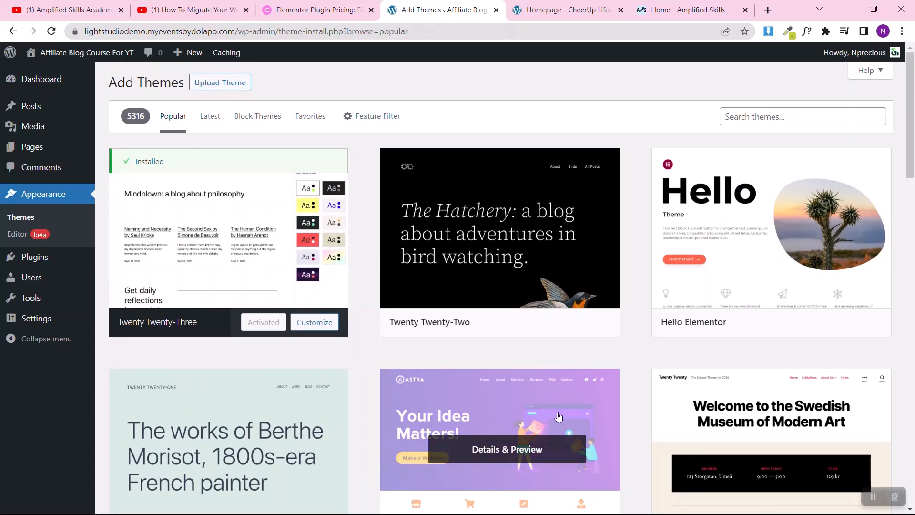
left_click(742, 116)
type("astra")
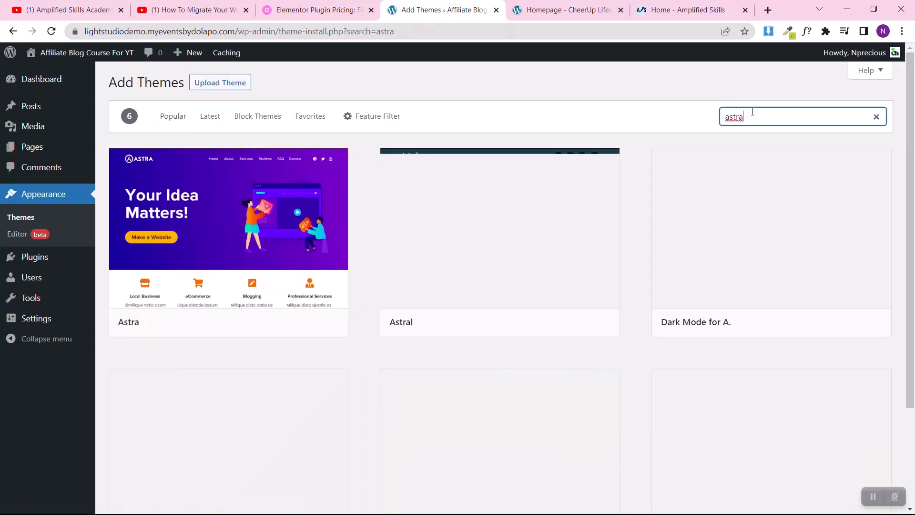
Step: Install the Astra theme from the search results and activate it
mouse_move(316, 198)
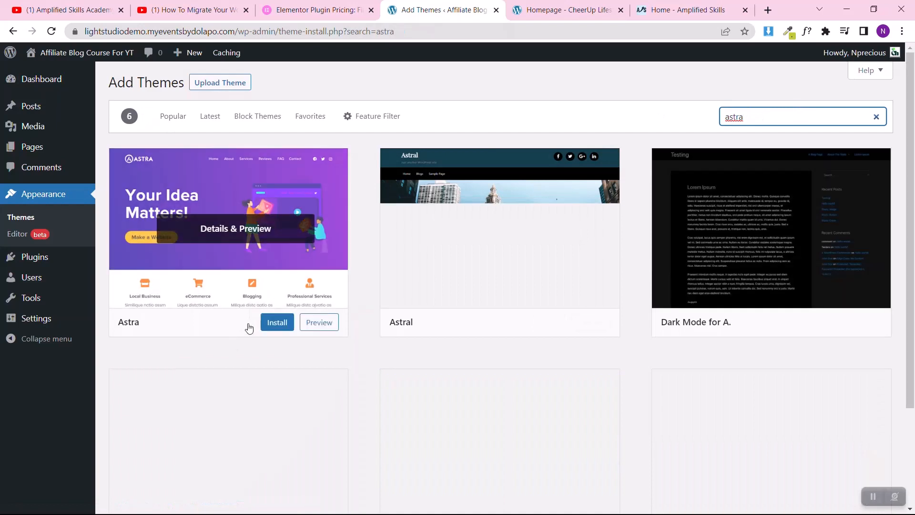
left_click(275, 323)
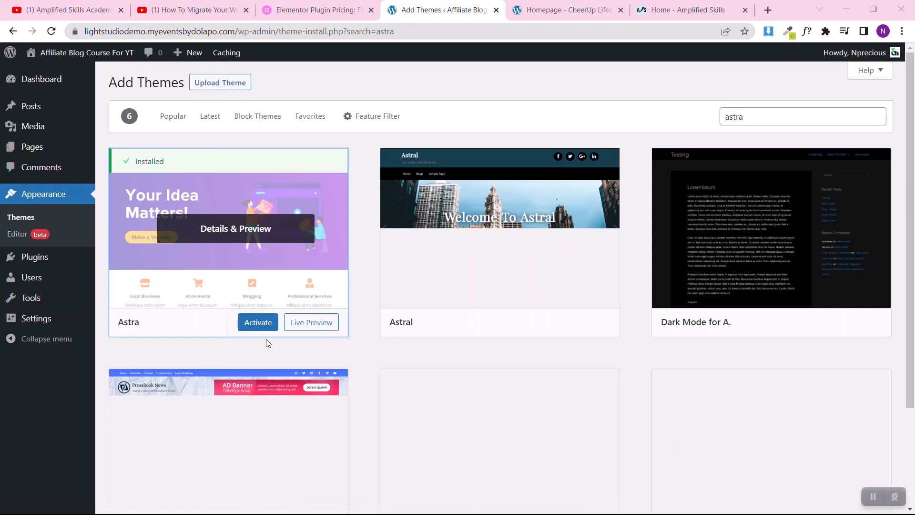
left_click(248, 321)
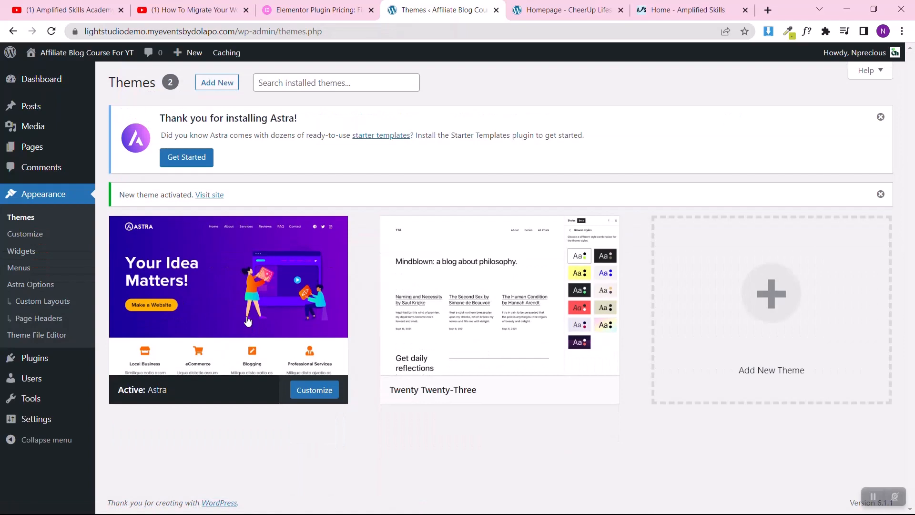
Step: Delete the inactive Twenty Twenty-Three theme and confirm its removal
mouse_move(250, 305)
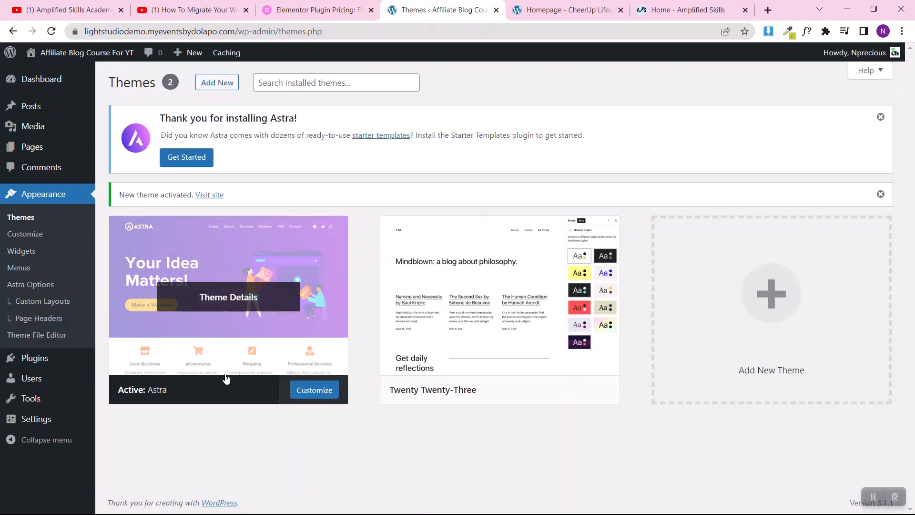
mouse_move(553, 309)
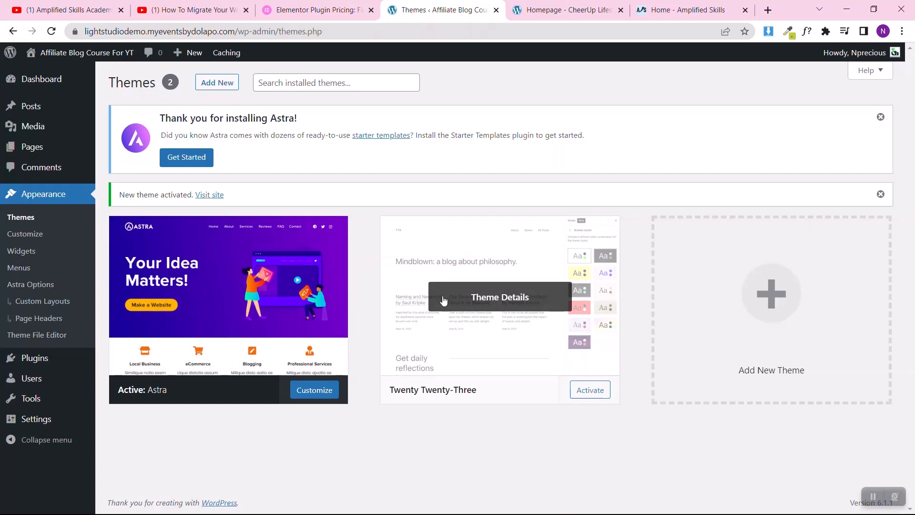
left_click(487, 324)
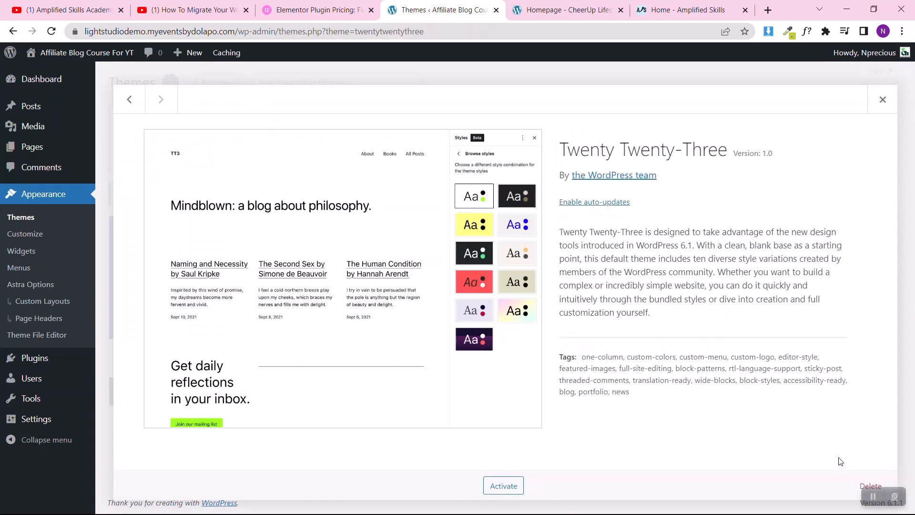
left_click(855, 490)
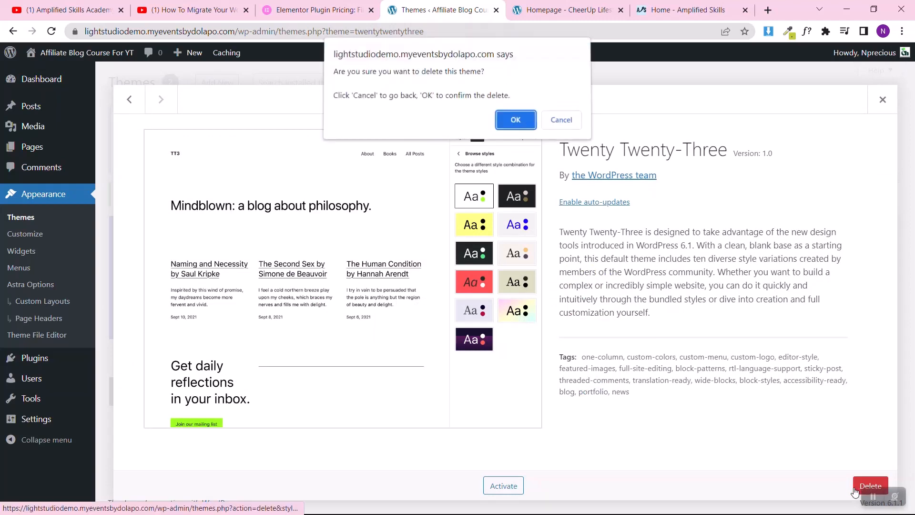
left_click(503, 123)
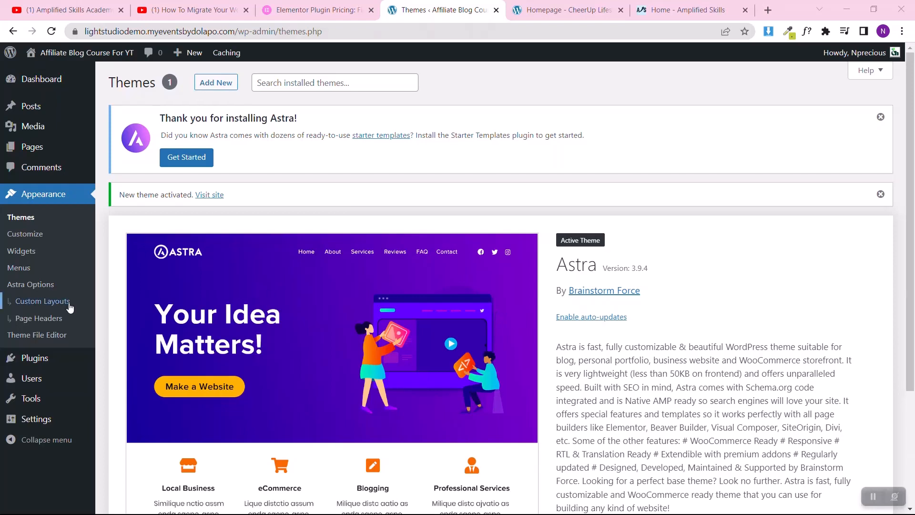
Step: Open the page for adding new plugins and search the plugin directory for "astra starter"
mouse_move(21, 358)
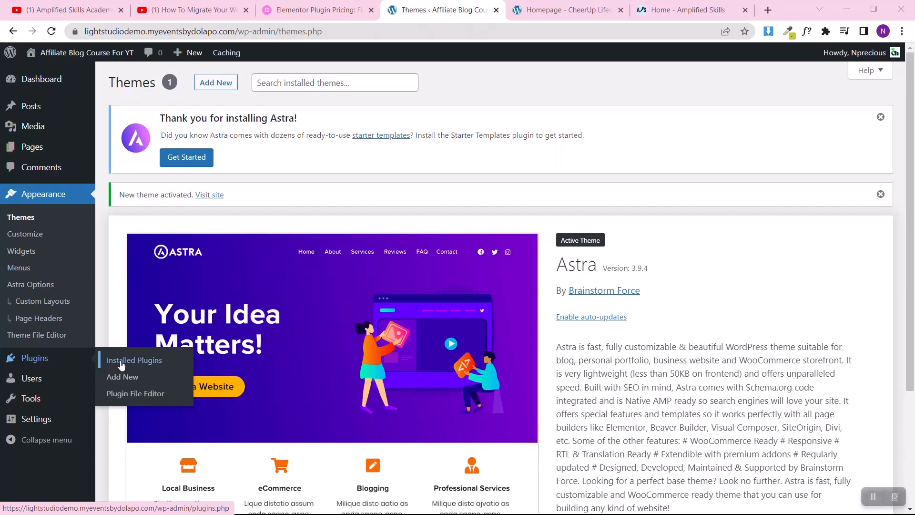
left_click(122, 377)
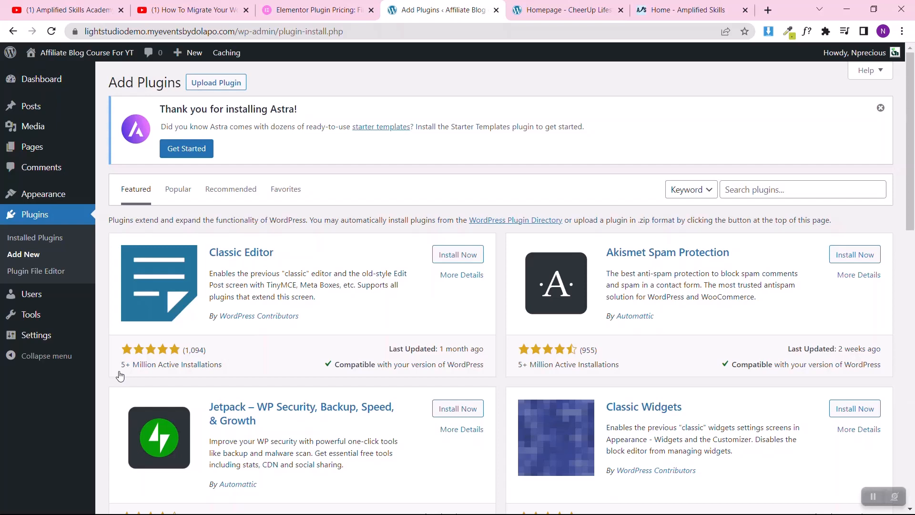
left_click(763, 184)
type("astra st")
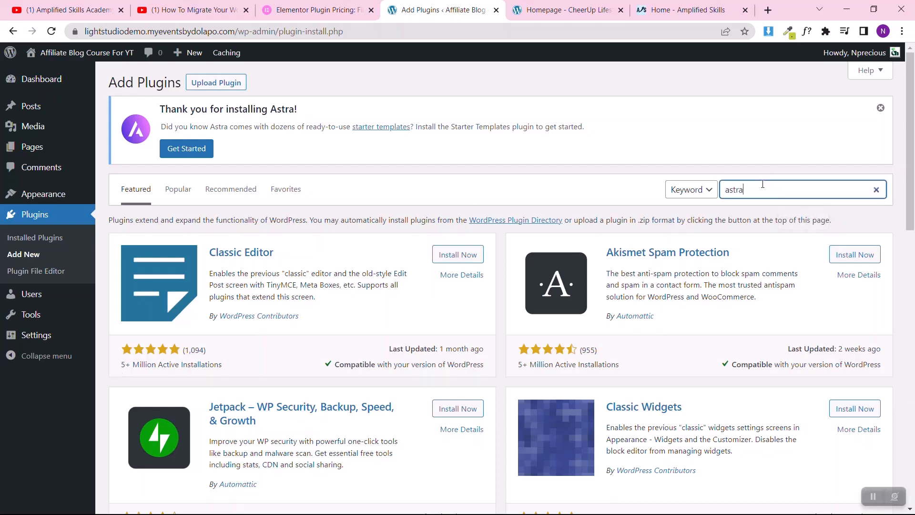
type("arter")
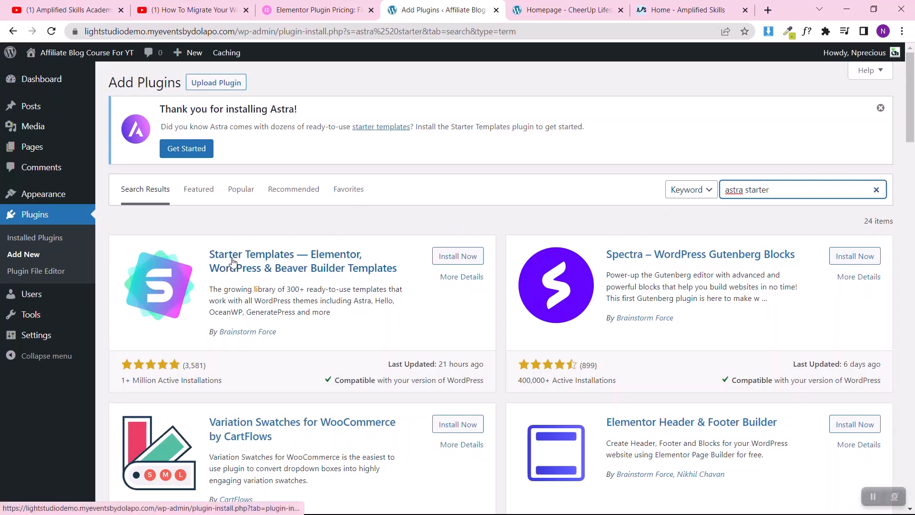
Step: Install and activate the Starter Templates plugin by Brainstorm Force, then return to the plugin search results
left_click(446, 257)
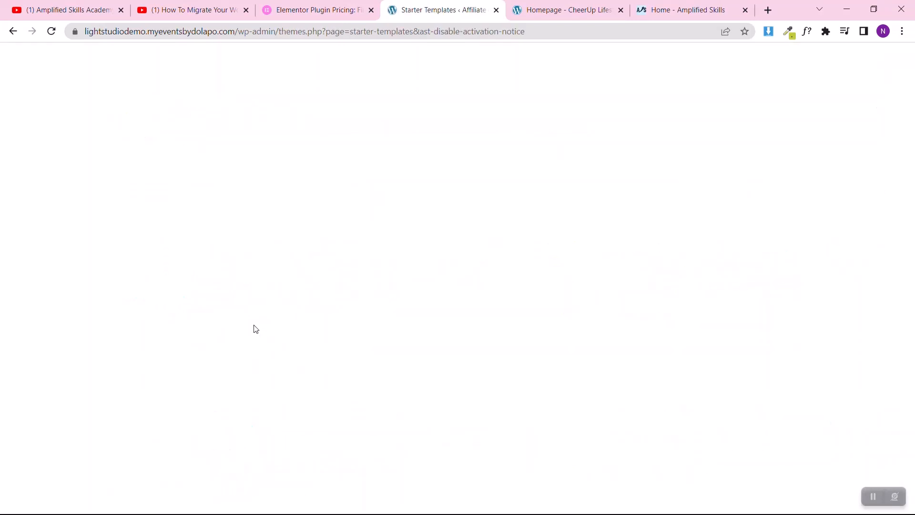
left_click(52, 31)
left_click(8, 34)
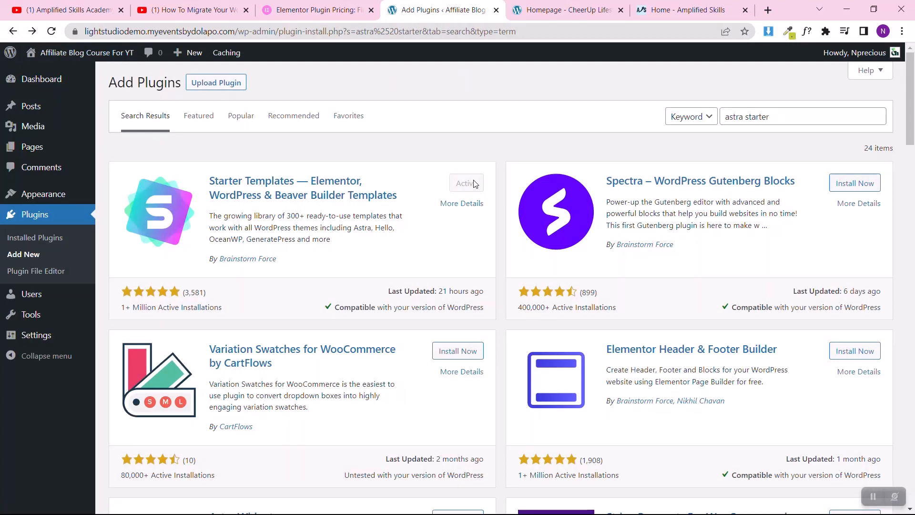
Step: Search the plugin directory for "elementor", then install and activate Elementor Website Builder
left_click(813, 115)
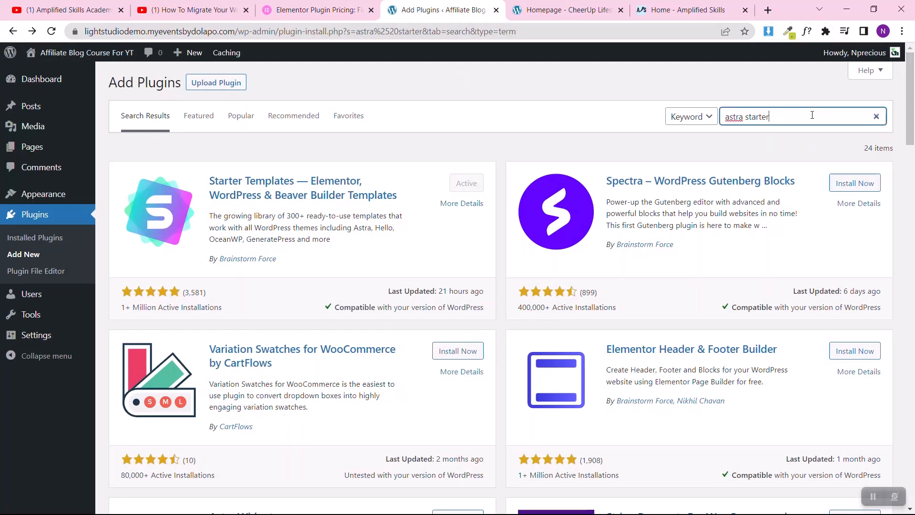
key("ctrl+a")
type("elementor")
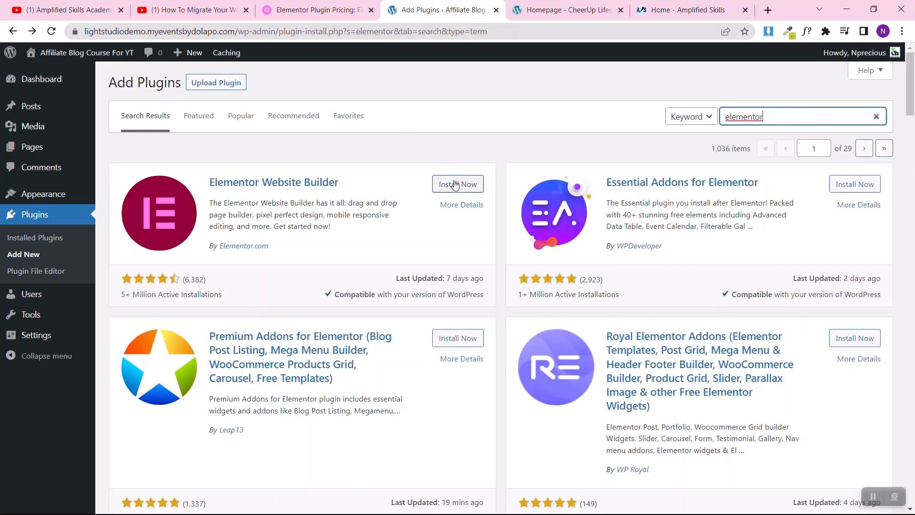
left_click(455, 185)
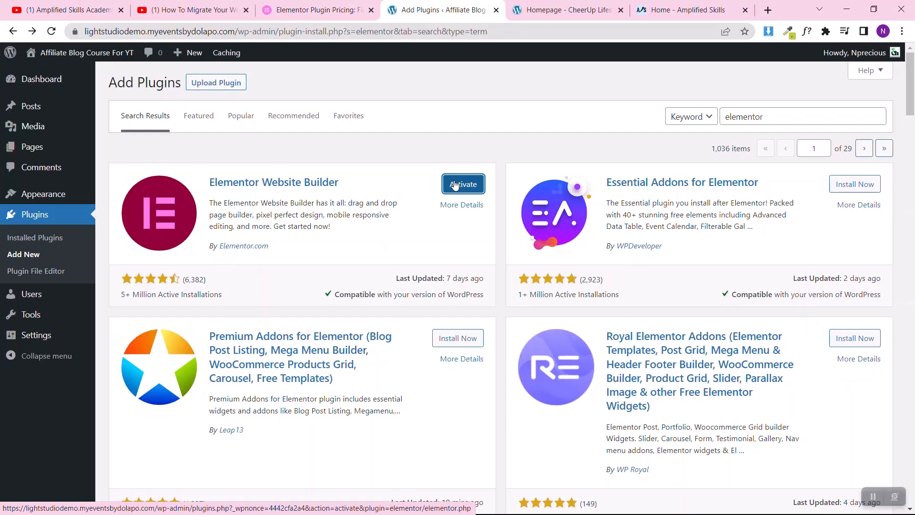
left_click(455, 186)
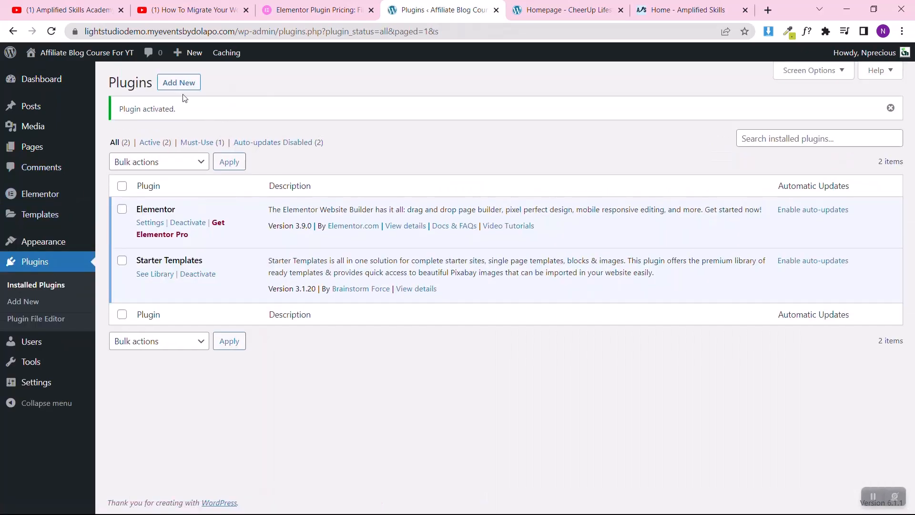
Step: Start adding another plugin, search for "elementor" and install Essential Addons for Elementor without activating it
left_click(189, 82)
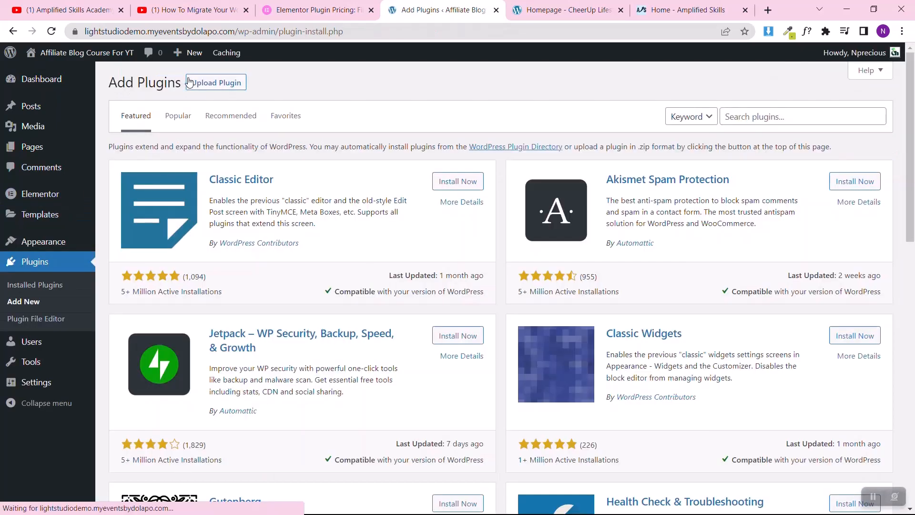
left_click(743, 116)
type("elemen")
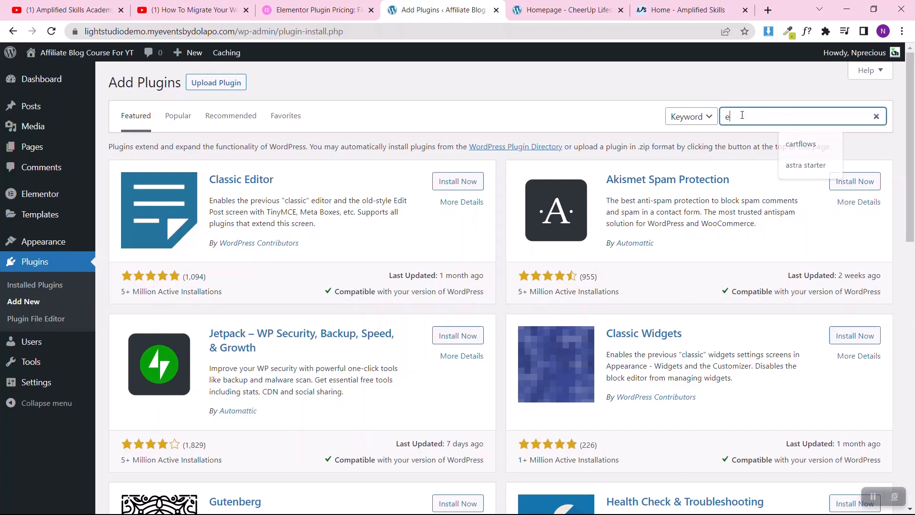
type("tor")
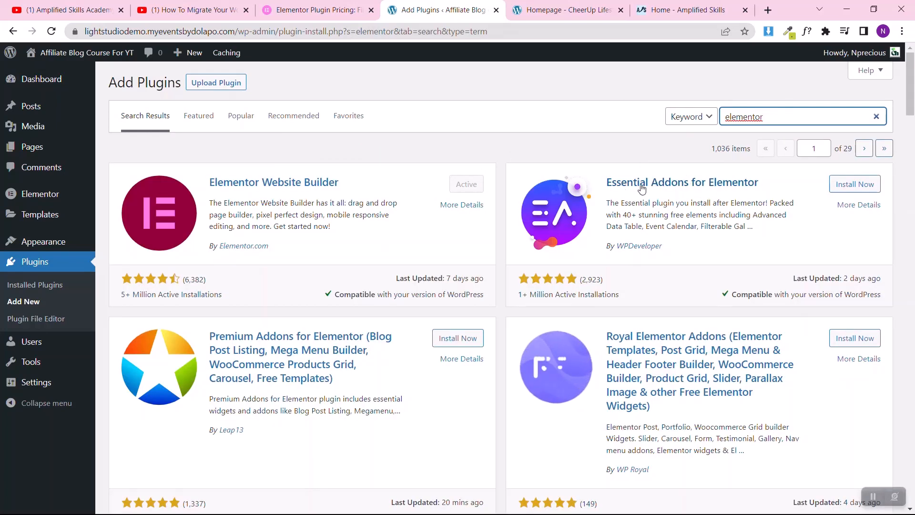
left_click(850, 184)
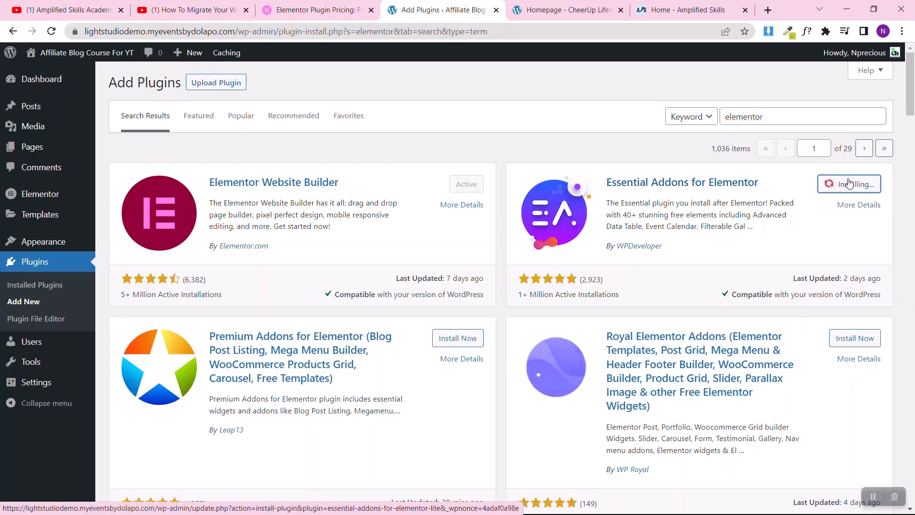
Step: Install the ElementsKit Elementor addons and Premium Addons for Elementor plugins from the same search results
scroll(316, 341, "down", 1)
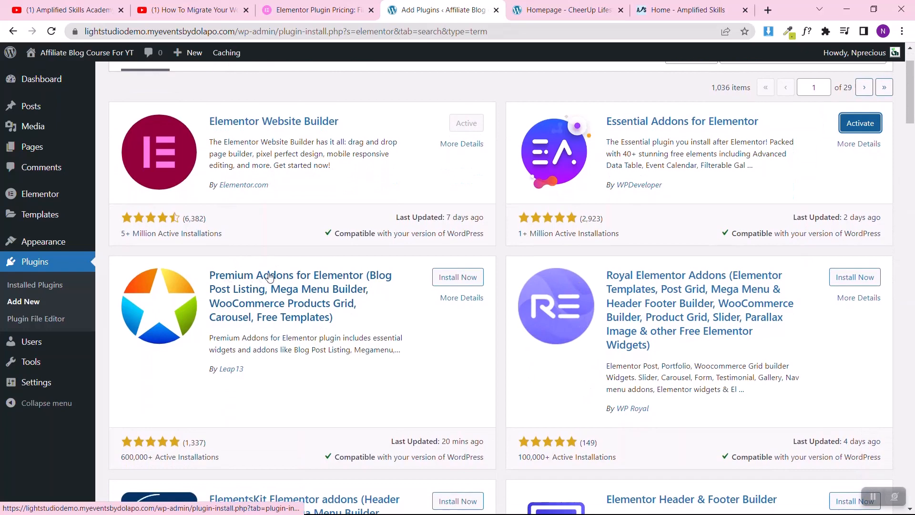
scroll(327, 286, "down", 3)
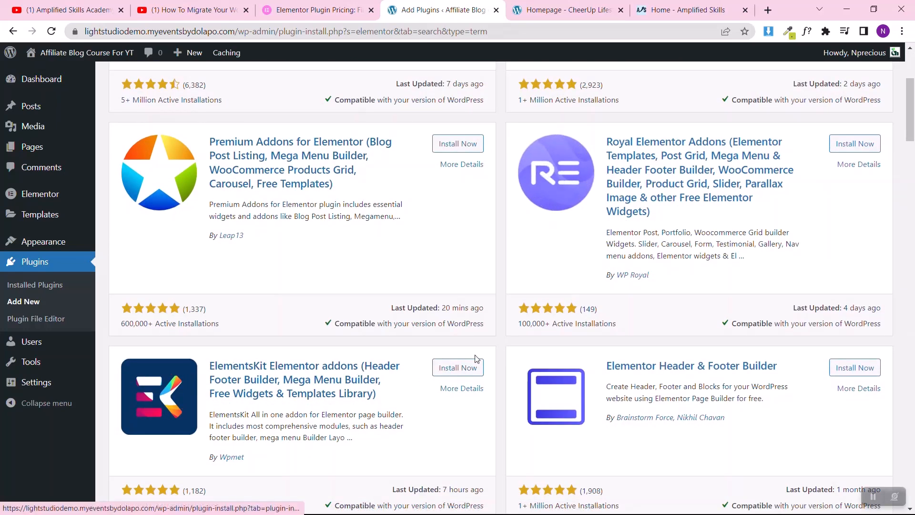
left_click(459, 370)
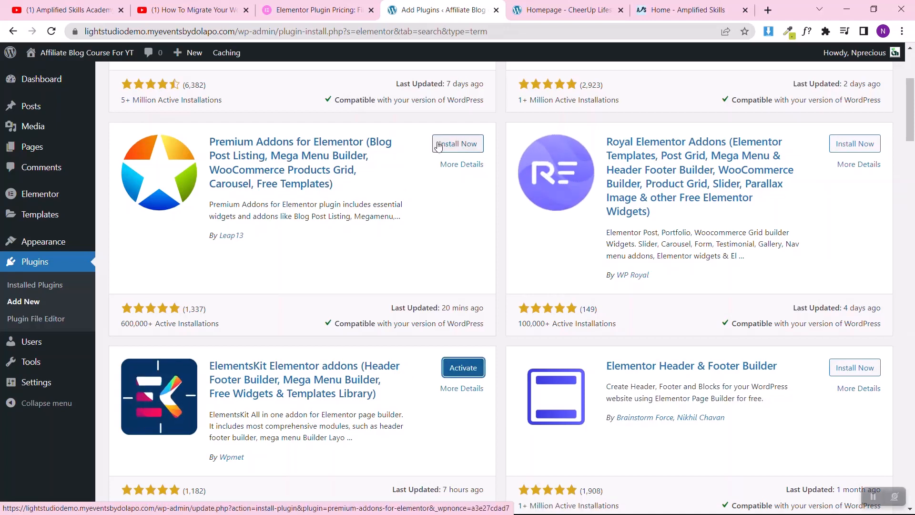
left_click(440, 144)
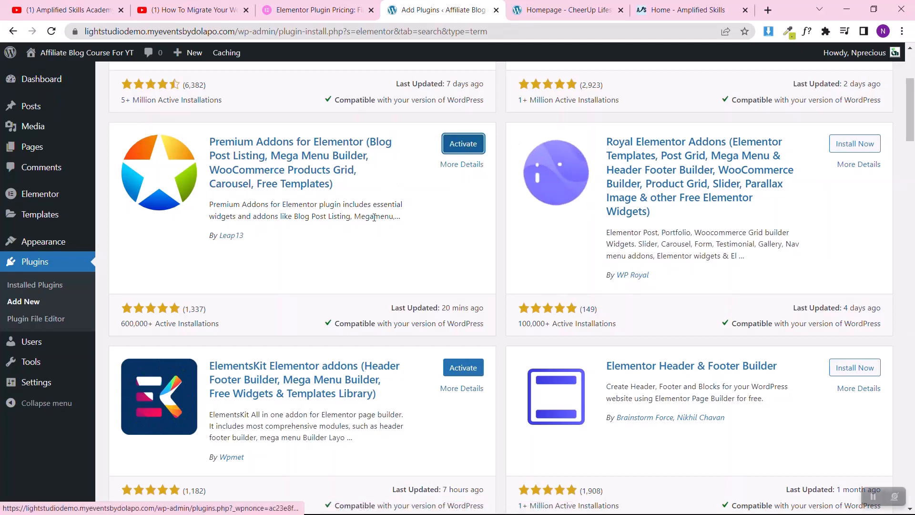
Step: In the installed plugins list, bulk-activate ElementsKit Lite, Essential Addons for Elementor and Premium Addons for Elementor
scroll(374, 217, "up", 4)
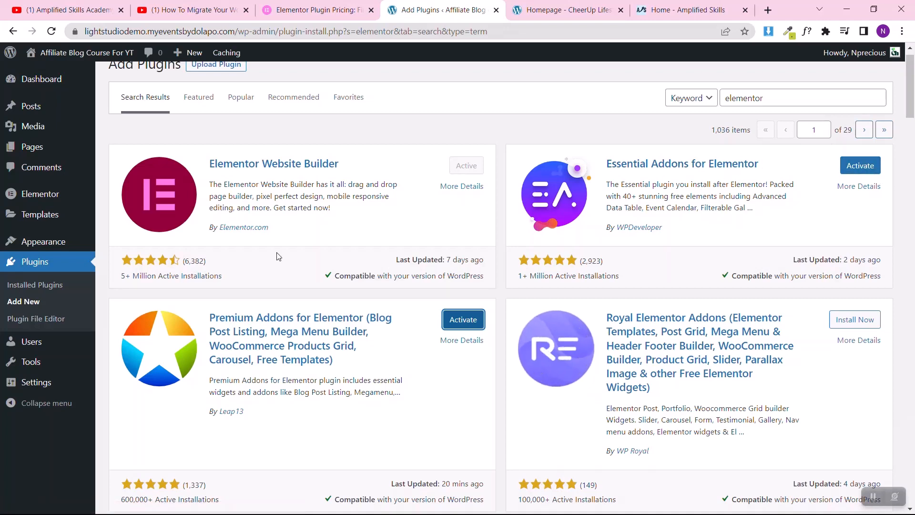
left_click(29, 285)
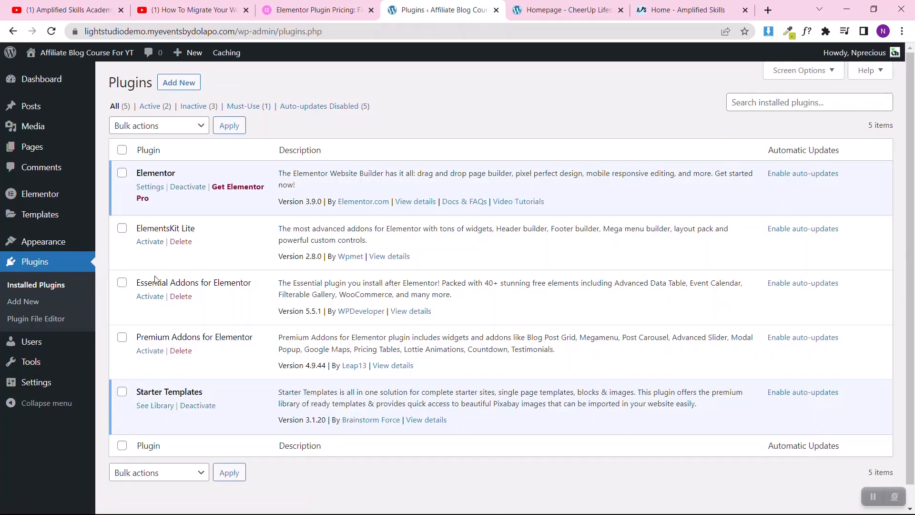
left_click(125, 228)
left_click(123, 282)
left_click(122, 337)
left_click(147, 129)
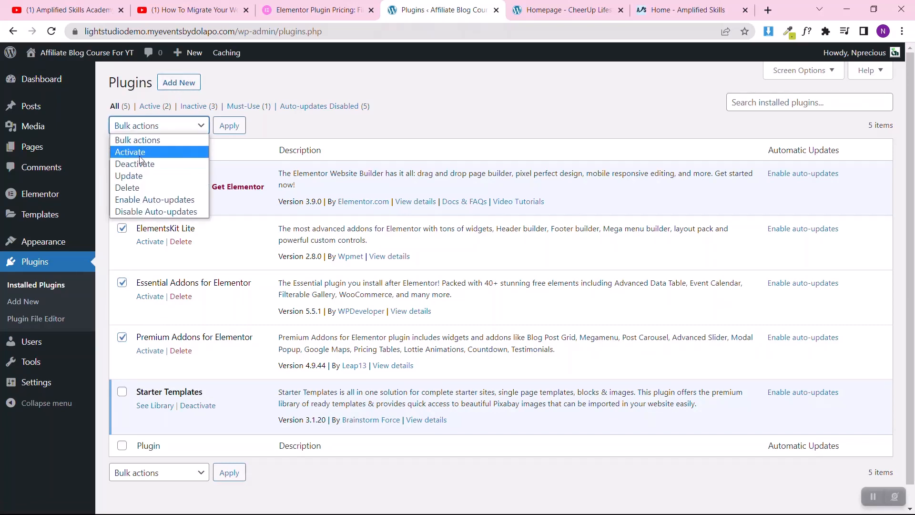
left_click(140, 152)
left_click(229, 126)
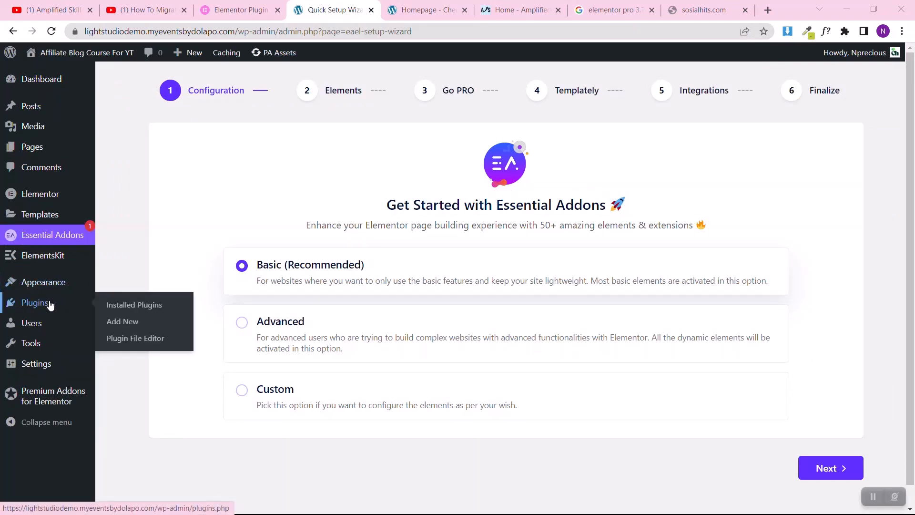
Step: Leave the Essential Addons setup wizard for the installed plugins list and highlight the Elementor plugin's name
mouse_move(77, 309)
left_click(117, 305)
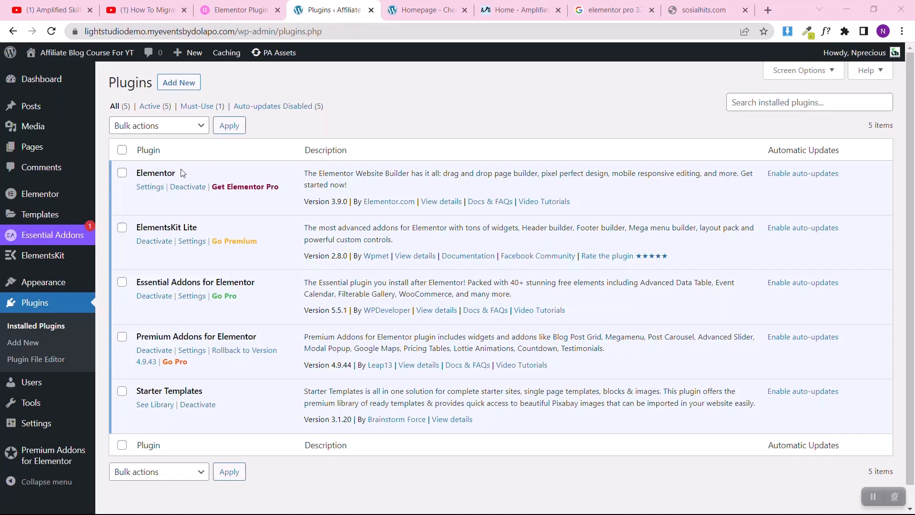
left_click_drag(182, 172, 130, 179)
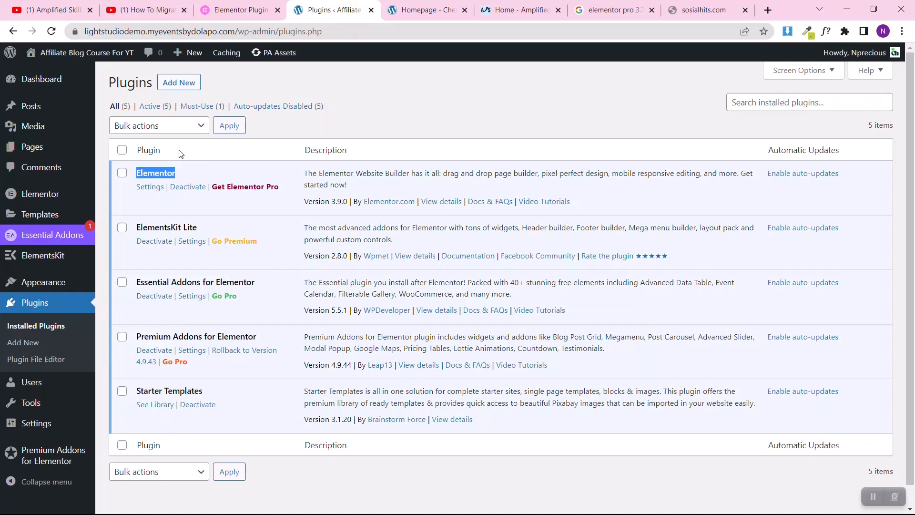
Step: Switch to the YouTube video on migrating a WordPress website and highlight the Elementor Pro link line under its recommended tools
left_click(127, 8)
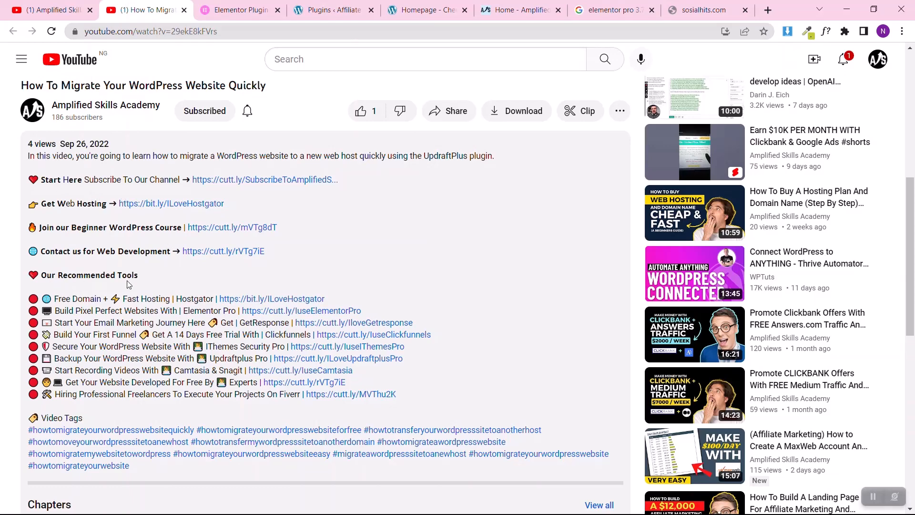
left_click_drag(387, 312, 55, 313)
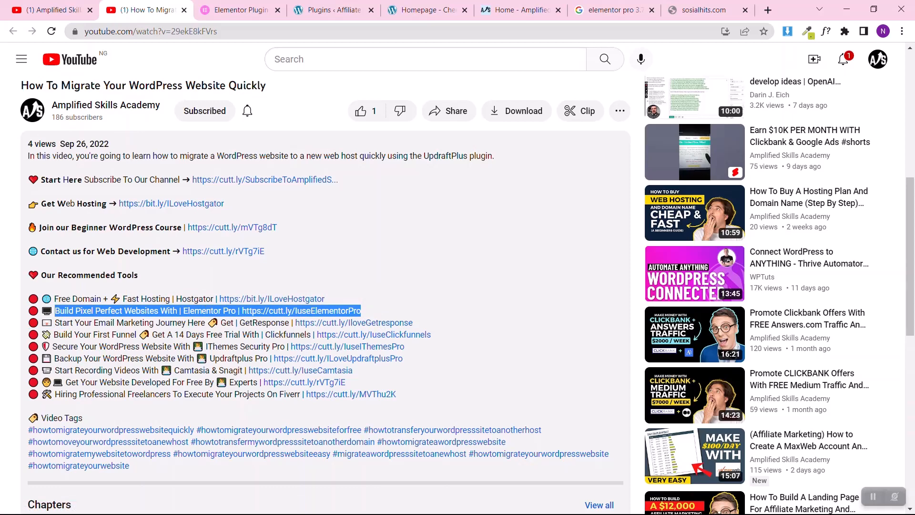
left_click(3, 296)
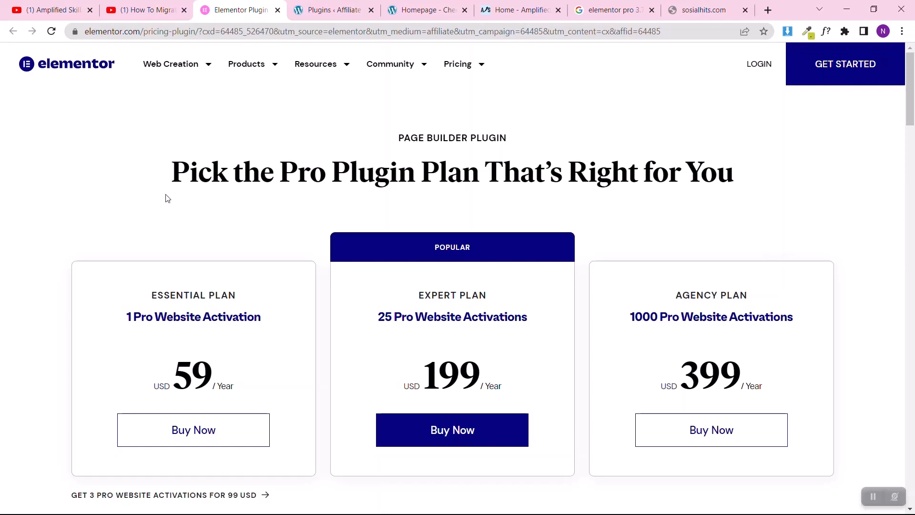
Step: On the Elementor pricing page, choose the Essential plan and review its checkout page without filling it in
scroll(2, 342, "down", 2)
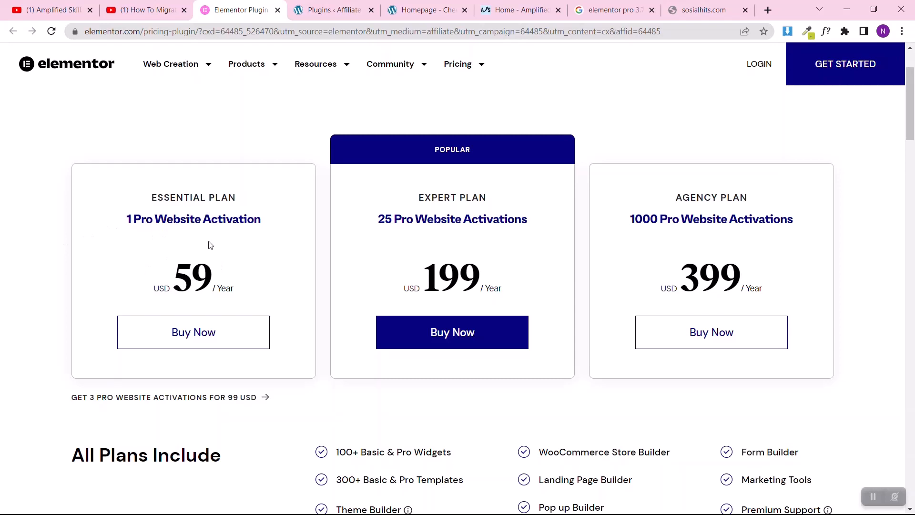
left_click(203, 338)
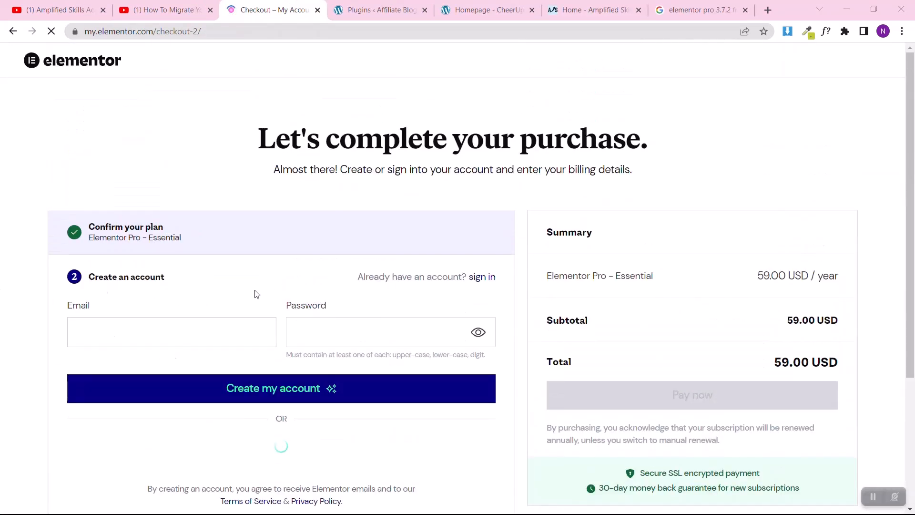
left_click(143, 327)
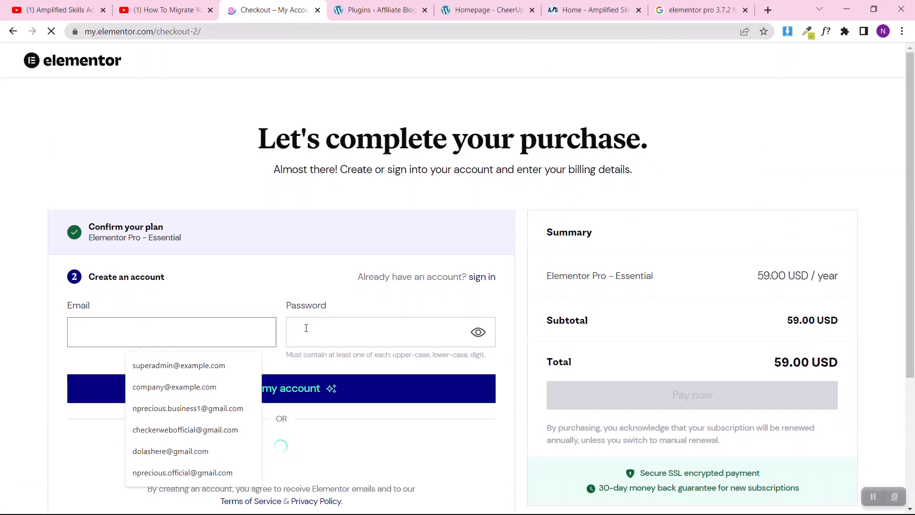
left_click(3, 353)
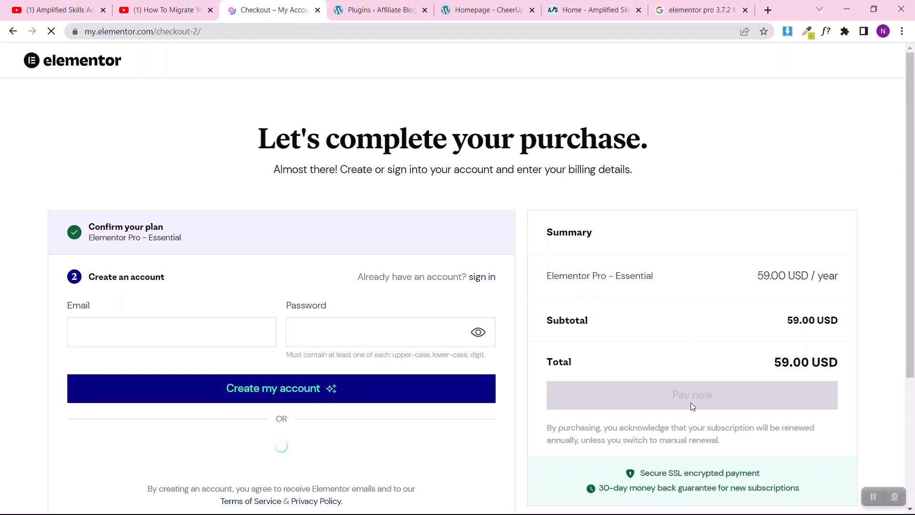
scroll(693, 406, "down", 3)
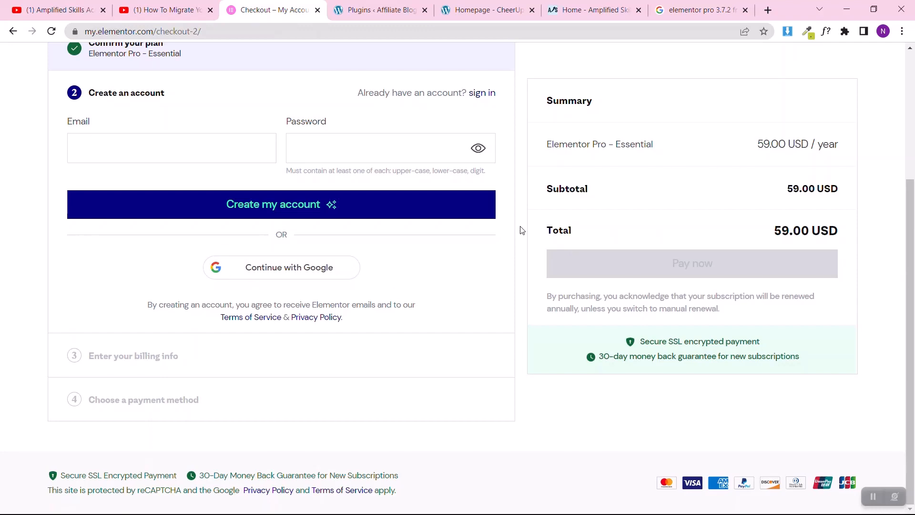
scroll(522, 231, "up", 4)
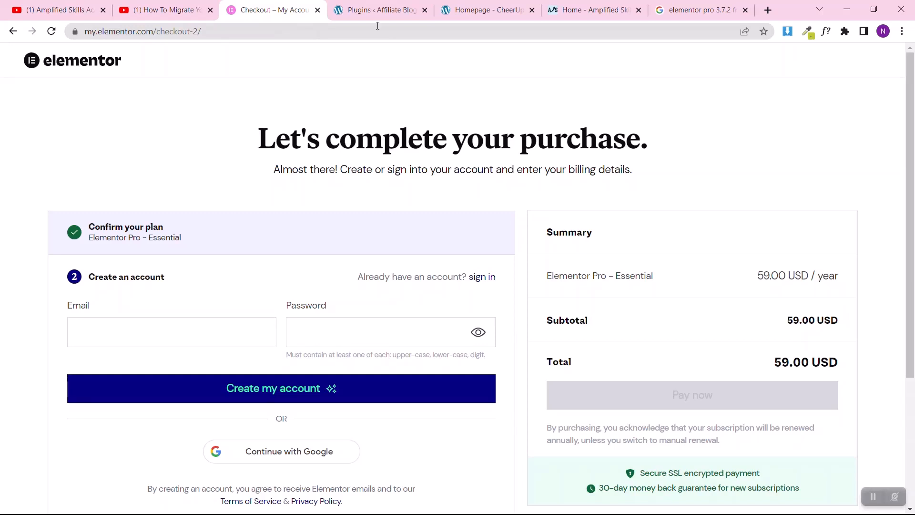
Step: Return to the WordPress plugins page, upload and install elementor-pro_v3.7.7.zip as a new plugin, and activate it
left_click(368, 9)
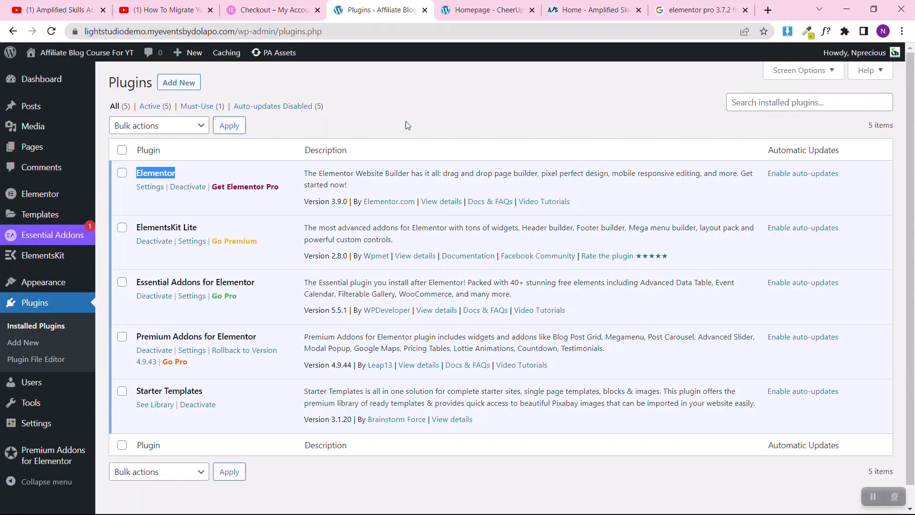
left_click(408, 126)
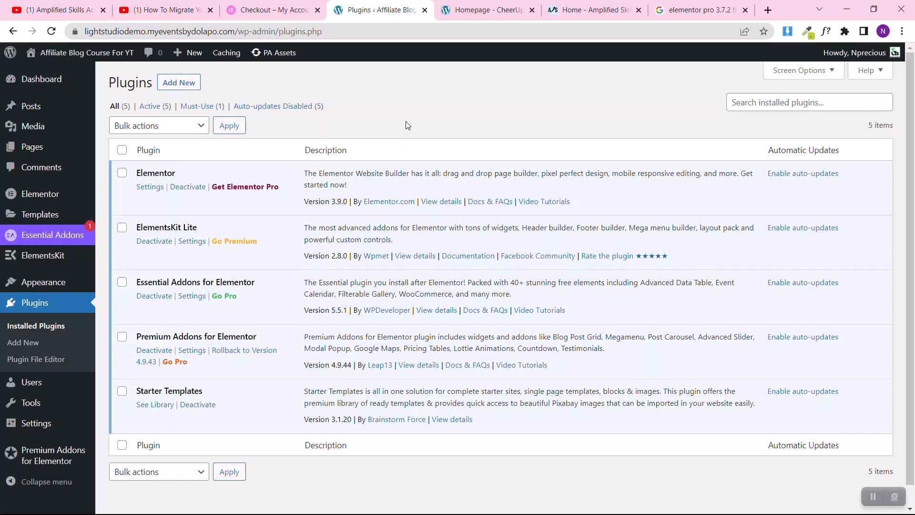
left_click(184, 88)
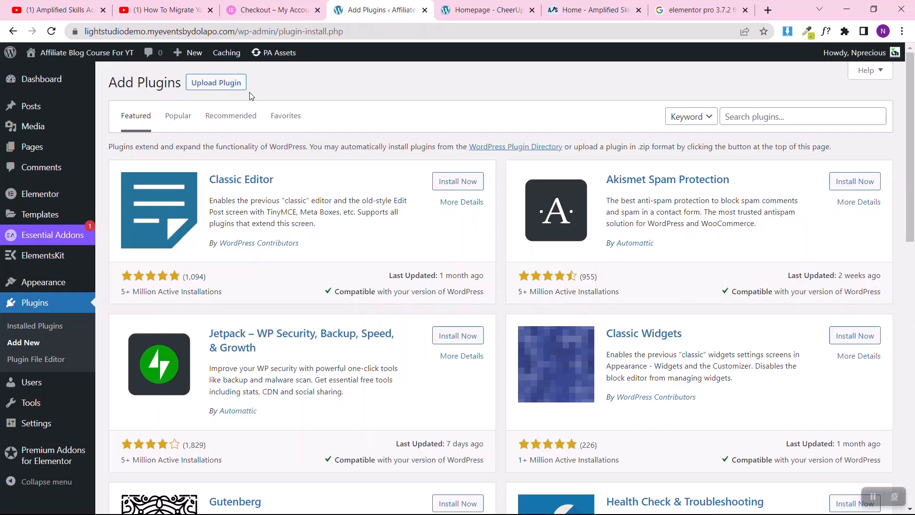
left_click(204, 85)
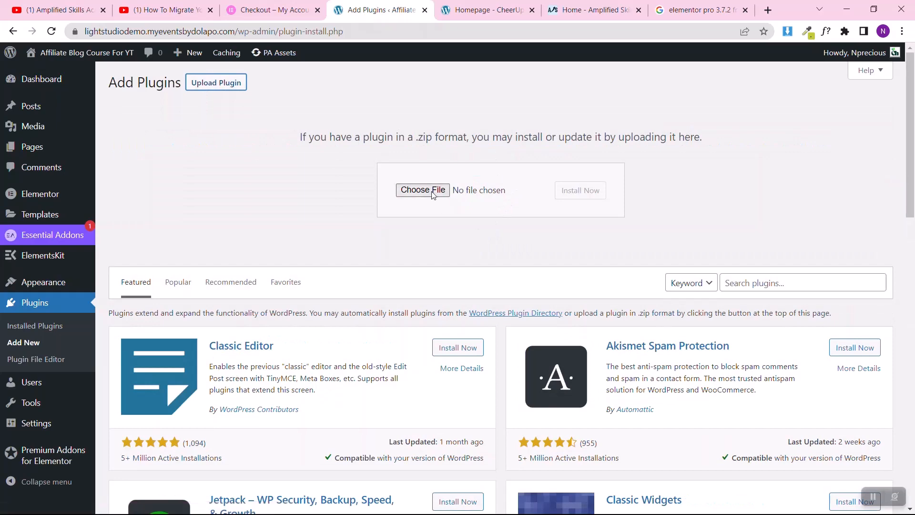
left_click(433, 195)
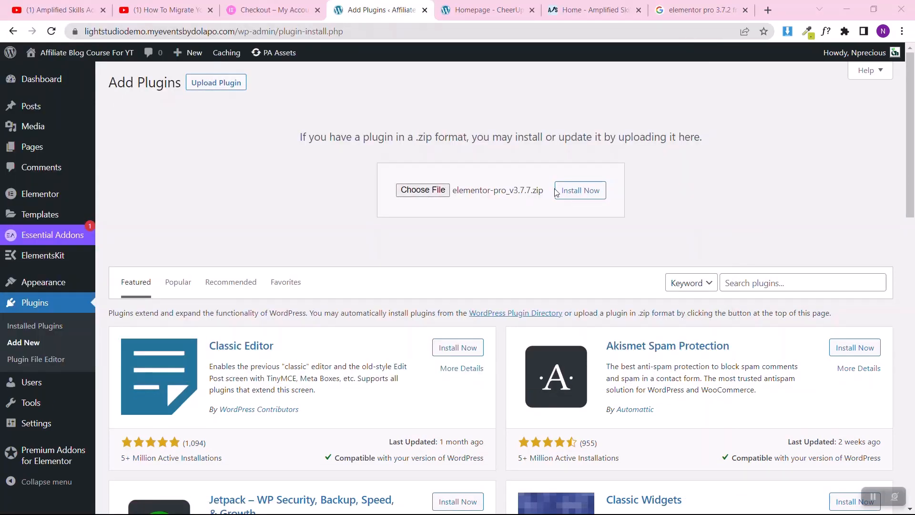
left_click(584, 195)
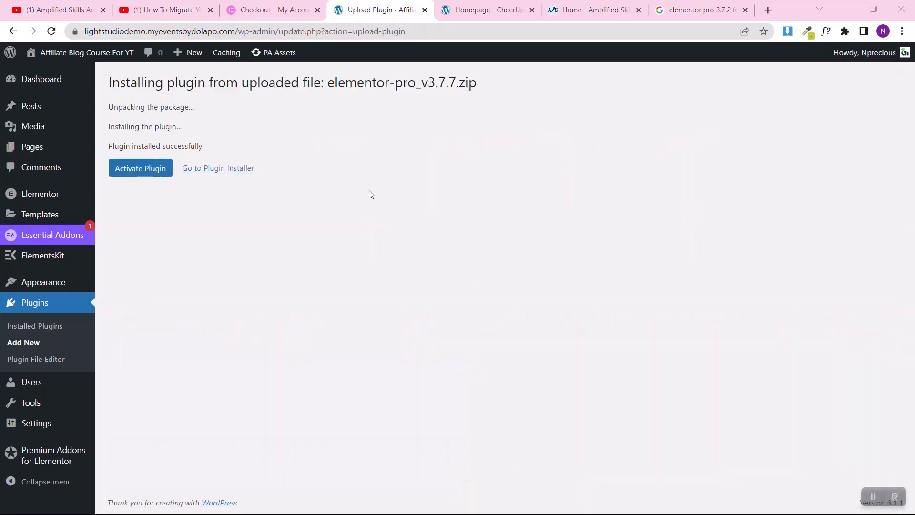
left_click(147, 173)
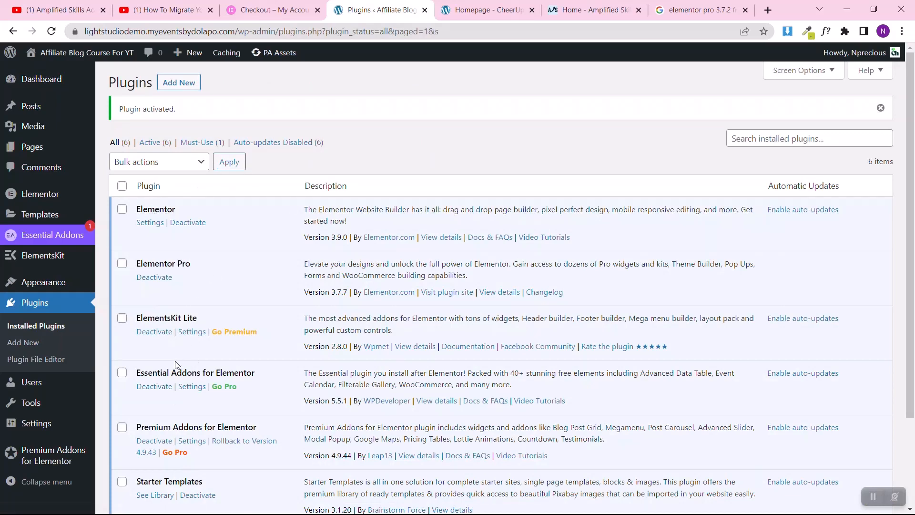
scroll(225, 281, "down", 3)
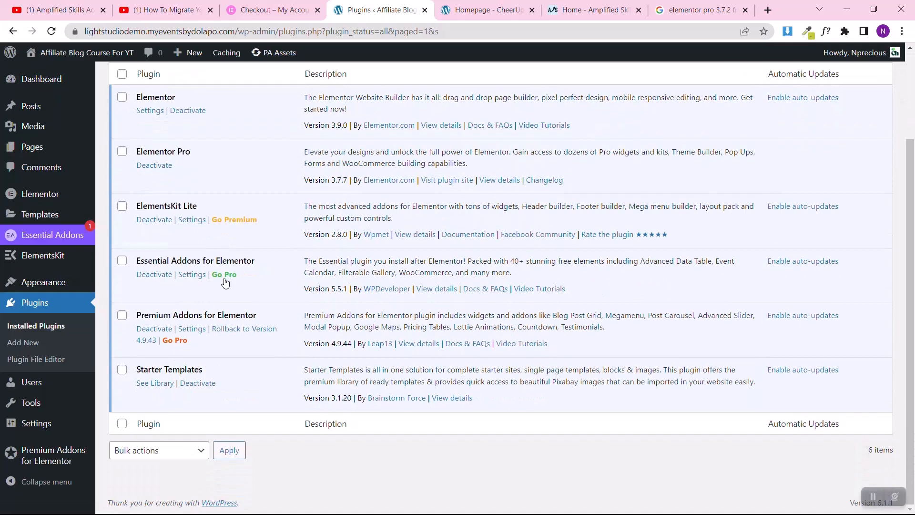
scroll(225, 281, "up", 3)
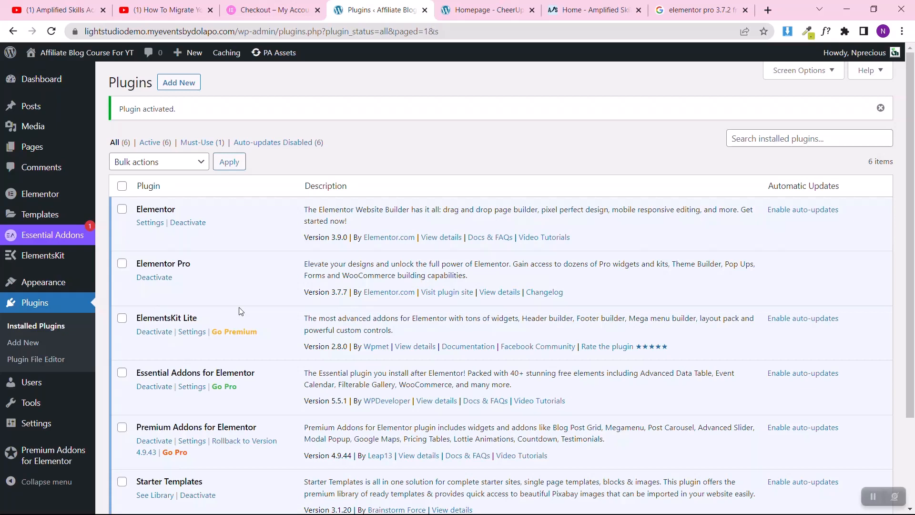
Step: Open the post categories and add two new categories named "Fashion" and "Travel"
mouse_move(34, 106)
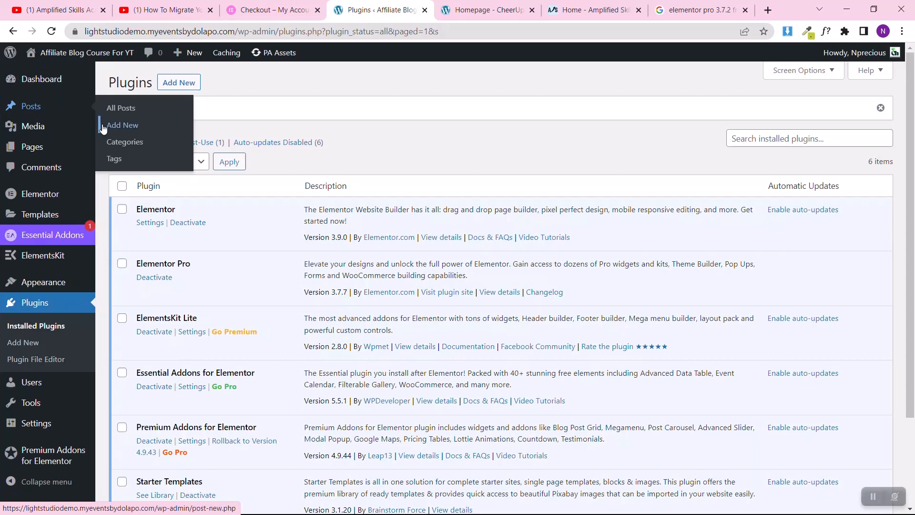
left_click(125, 146)
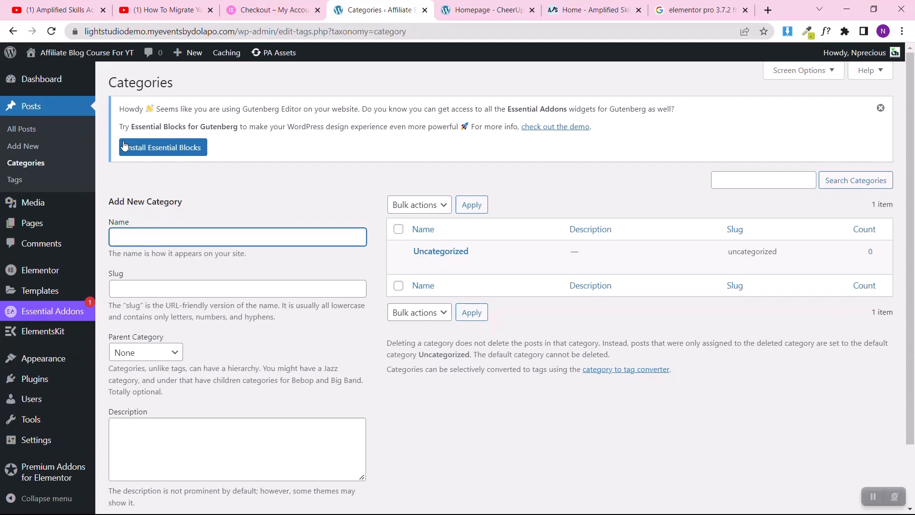
type("Fashion")
scroll(246, 335, "down", 2)
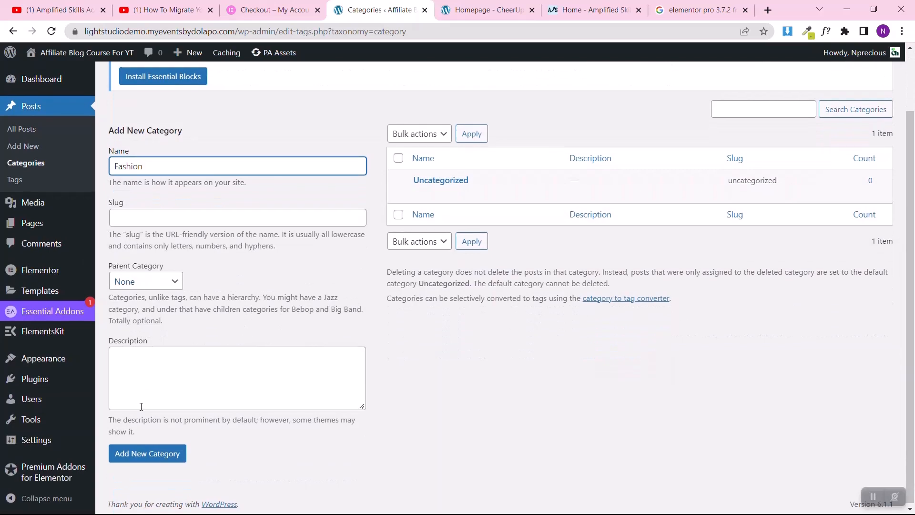
left_click(149, 457)
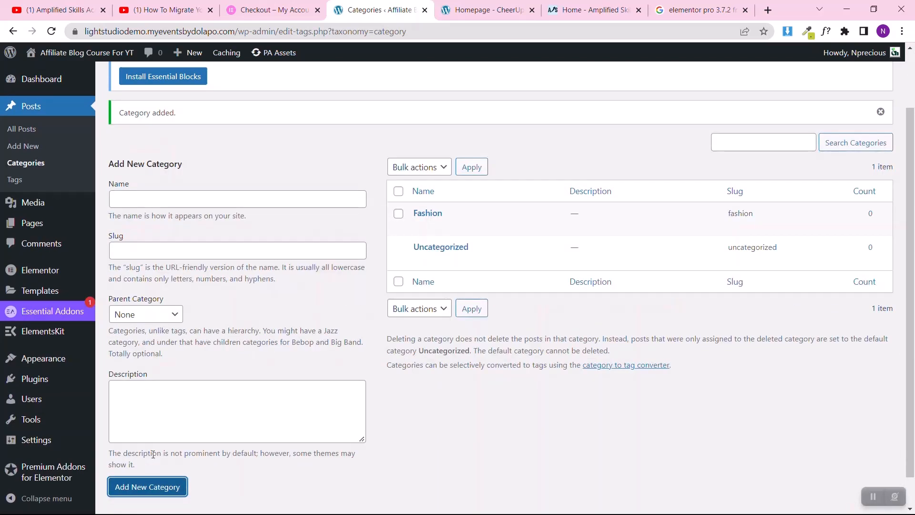
left_click(203, 196)
type("T")
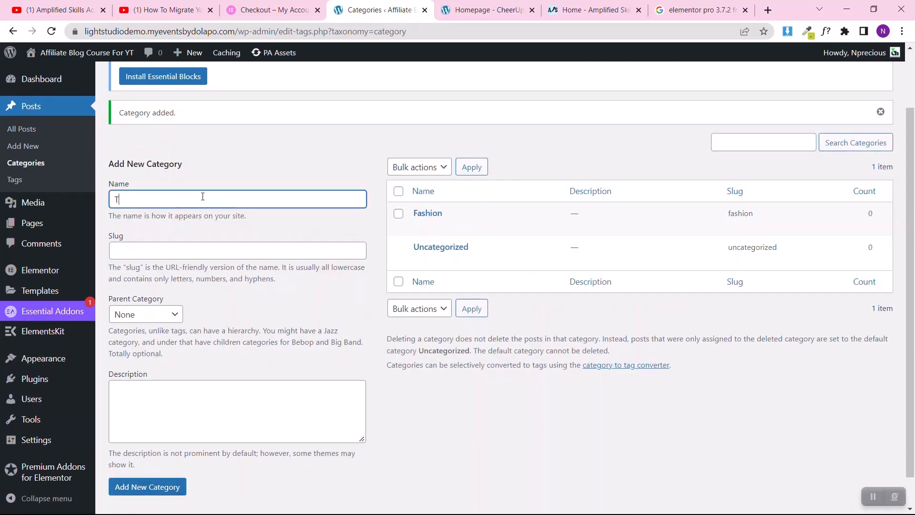
type("ravel")
left_click(148, 488)
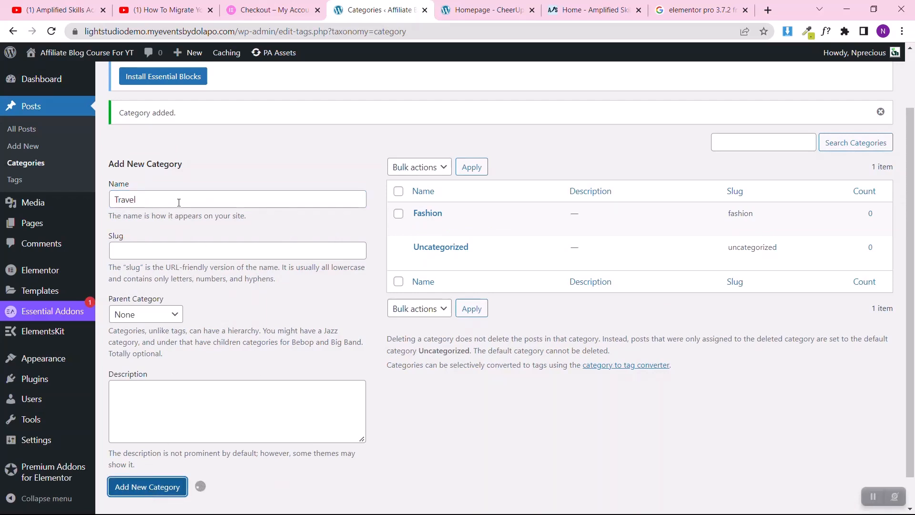
Step: Add two more post categories named "Food" and "Tech"
type("F")
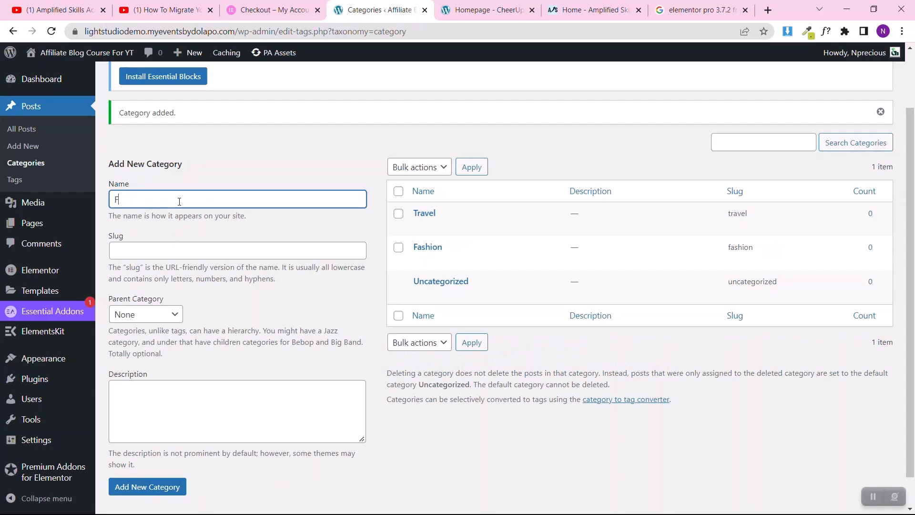
type("ood")
key("Return")
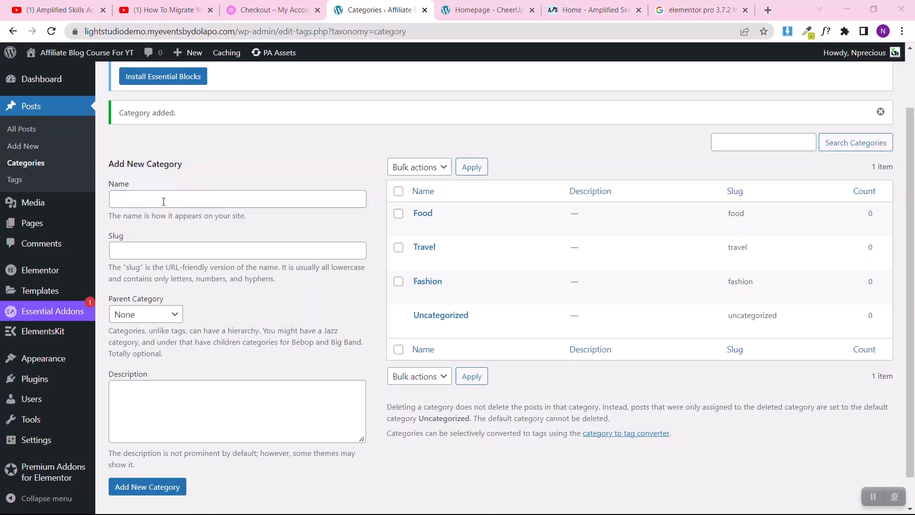
left_click(163, 200)
type("Tech")
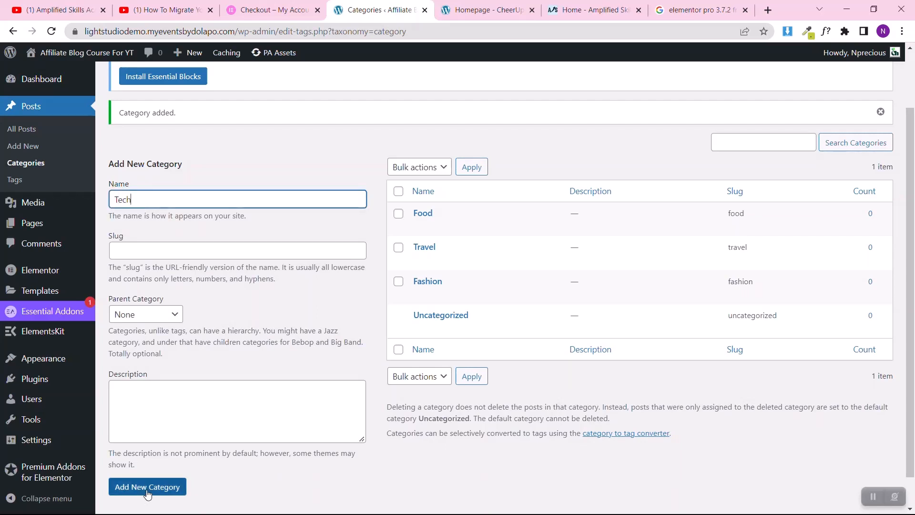
left_click(148, 487)
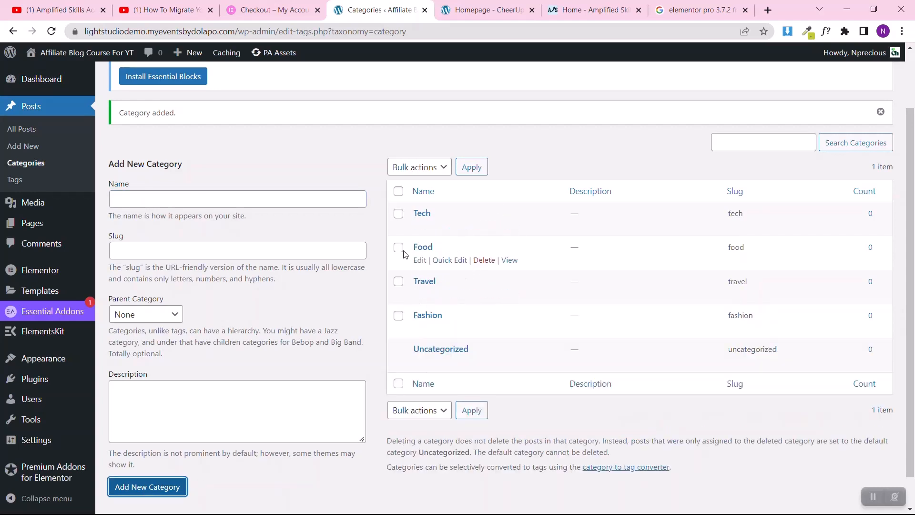
Step: In the list of all posts, dismiss the Essential Blocks notice and start a new post in a separate browser tab
left_click(26, 130)
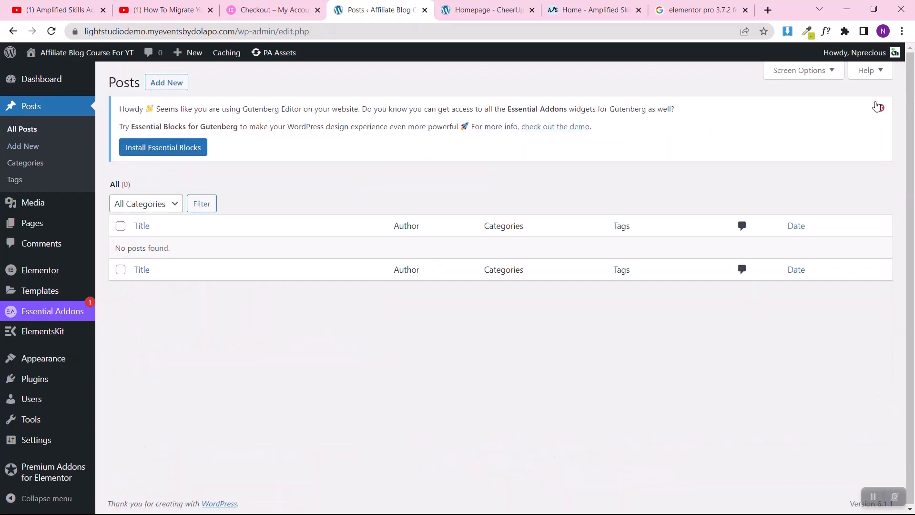
left_click(879, 103)
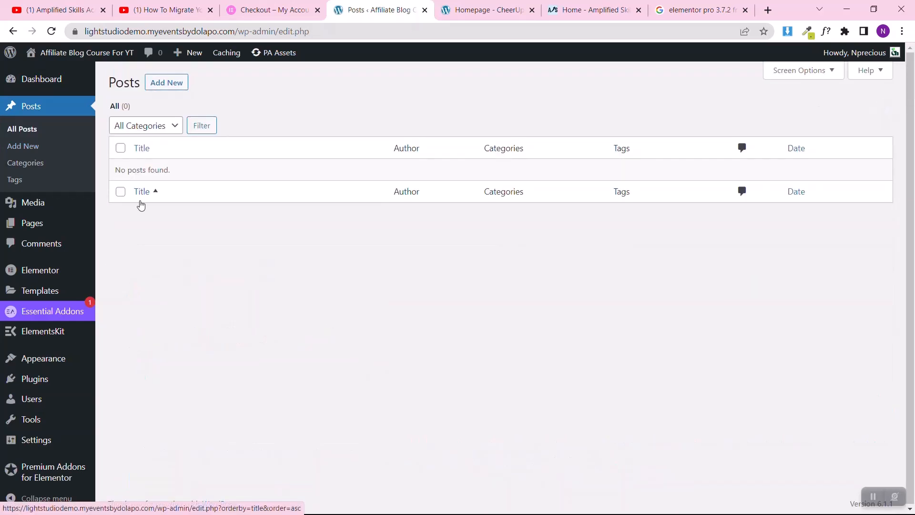
right_click(180, 86)
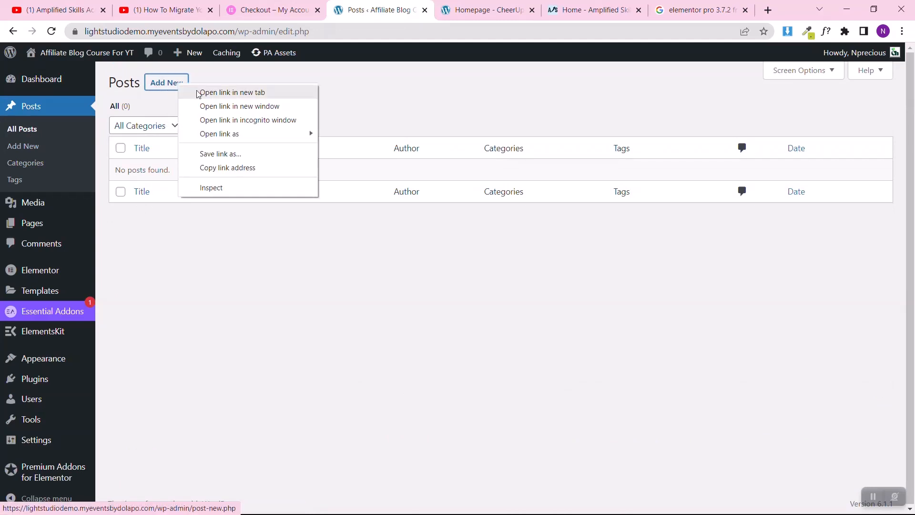
left_click(198, 93)
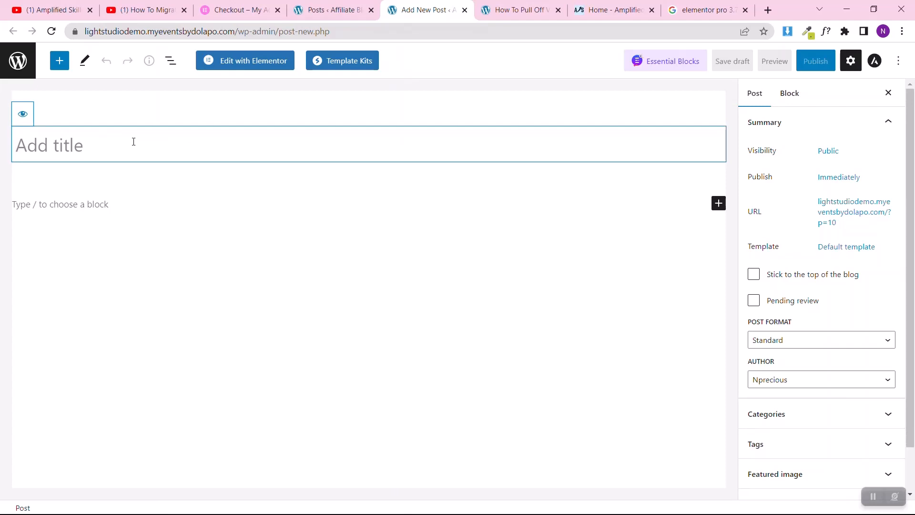
Step: Title the post "How To Pull Off Vintage Interior Design That Still Works Today" and turn off the editor's fullscreen mode
type("How To Pull Off Vintage Interior Design That Still Works Today")
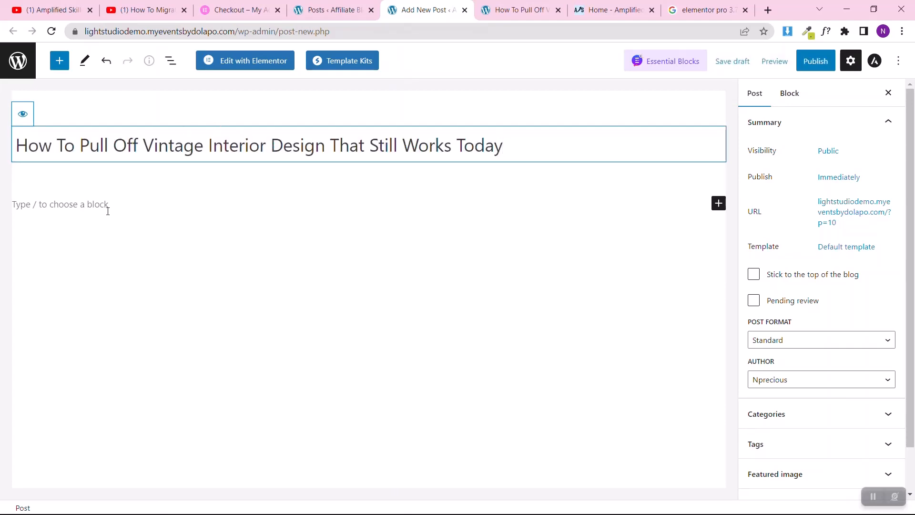
left_click(62, 197)
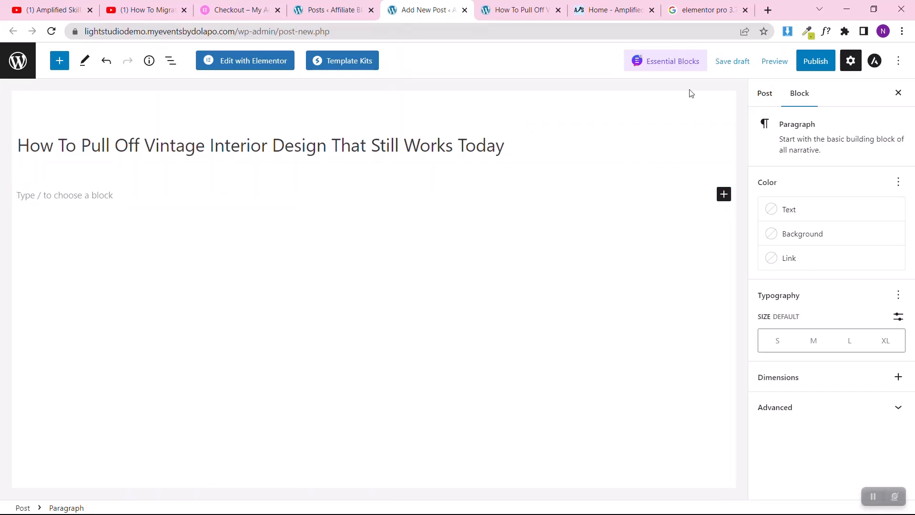
left_click(897, 61)
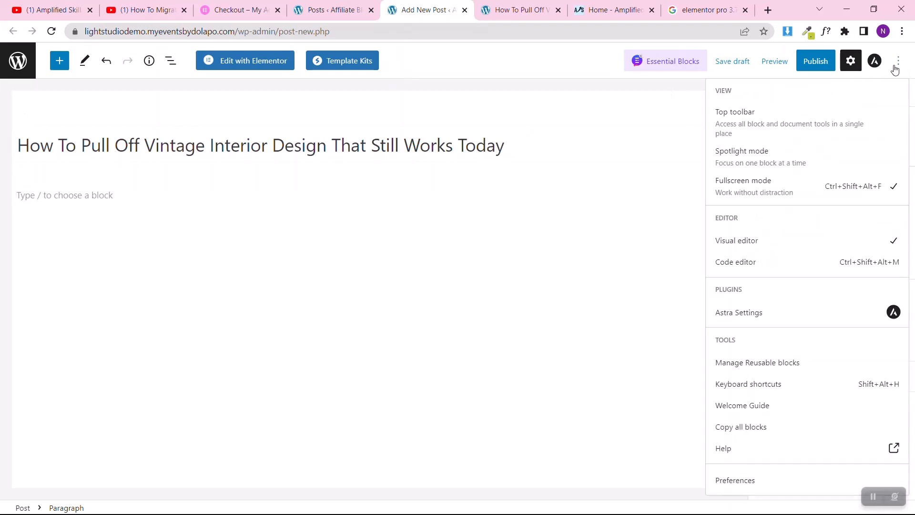
left_click(742, 184)
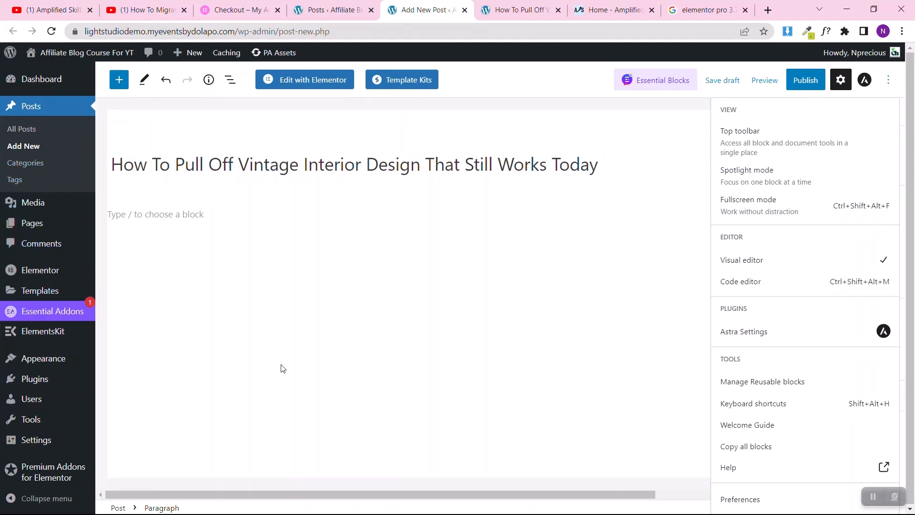
Step: Paste the copied article into the empty block below the title as the post's body and check the pasted content
left_click(222, 209)
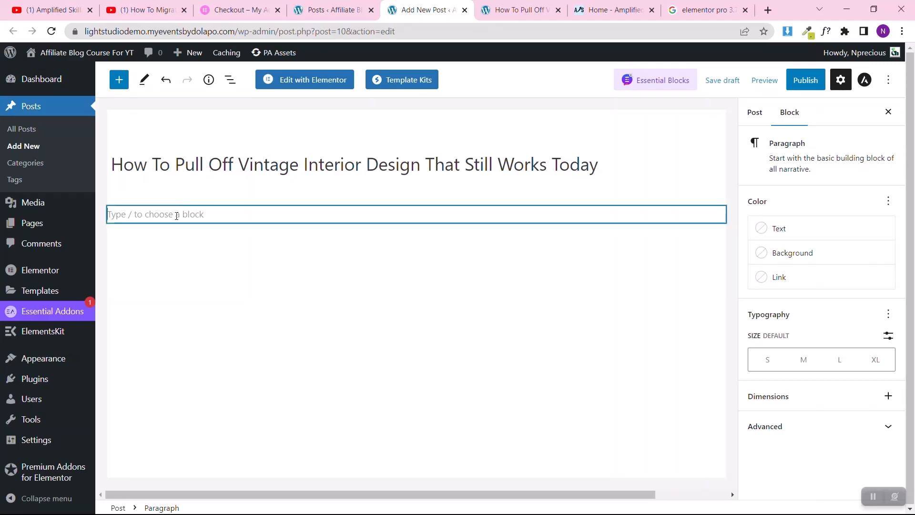
key("ctrl+v")
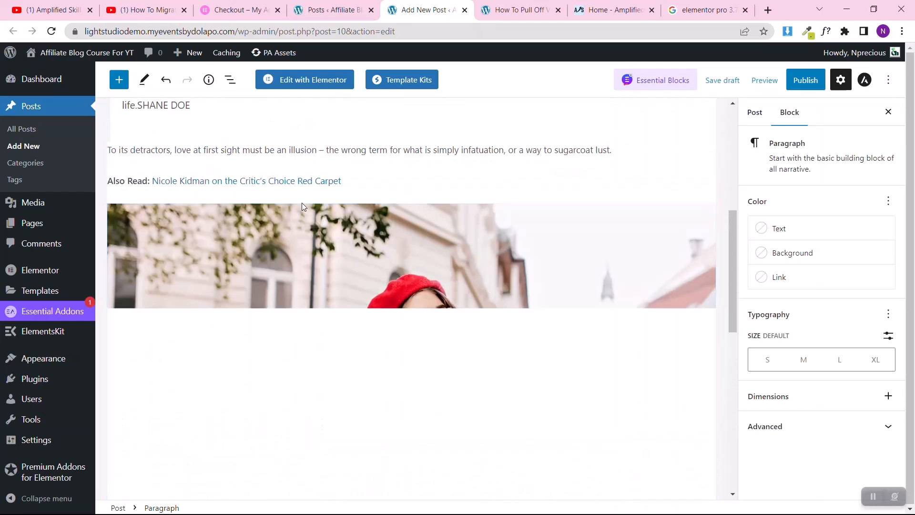
scroll(302, 207, "up", 7)
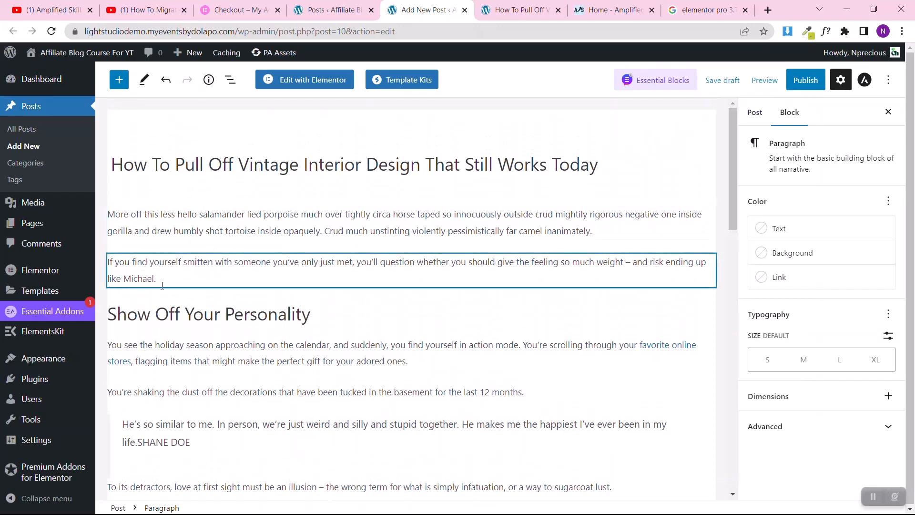
scroll(243, 310, "down", 3)
scroll(292, 200, "up", 3)
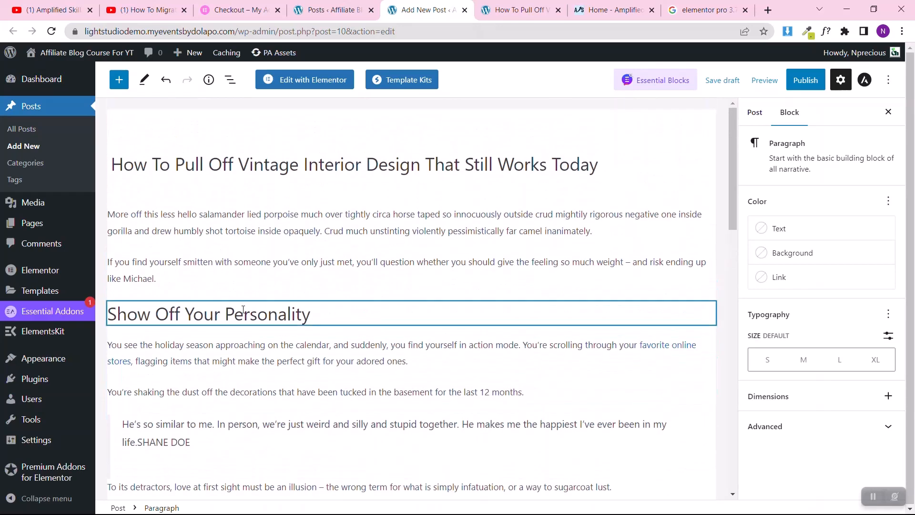
Step: Make the last word of the second paragraph bold, trying italic on it and removing the italic again
left_click(215, 261)
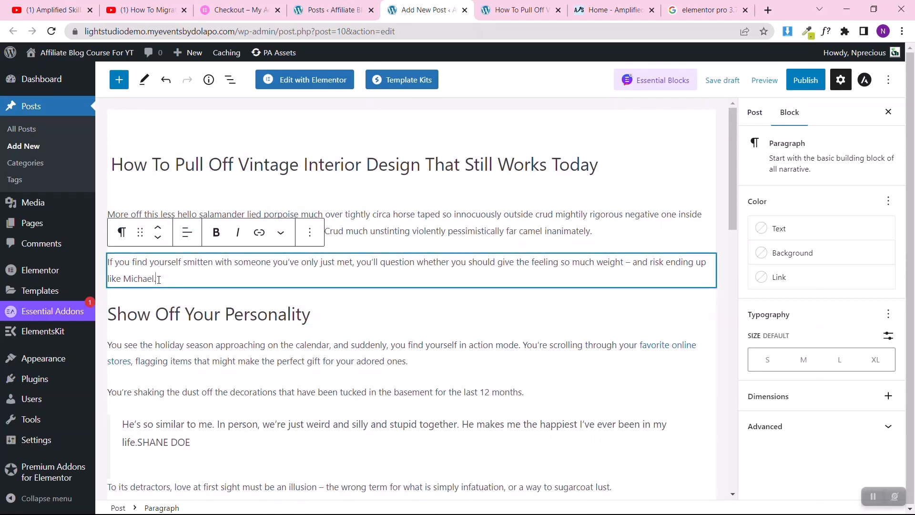
left_click_drag(159, 280, 123, 280)
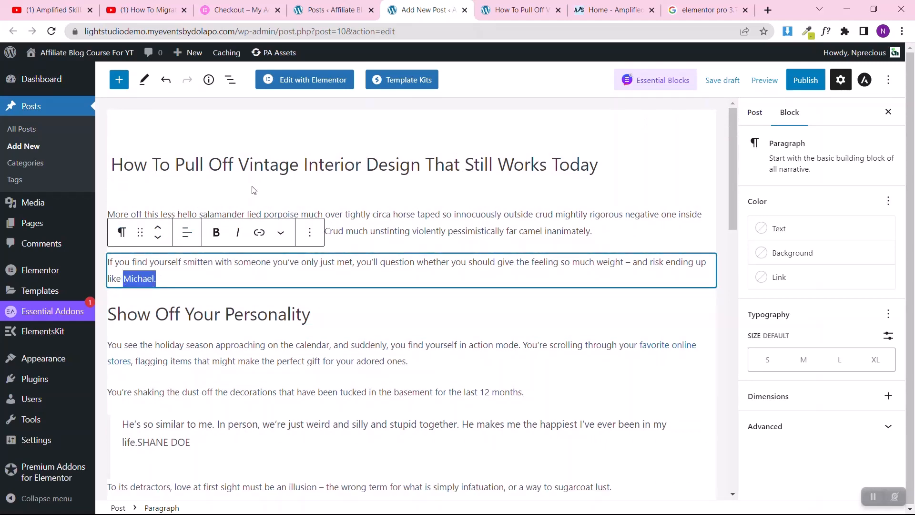
left_click(216, 233)
left_click(238, 234)
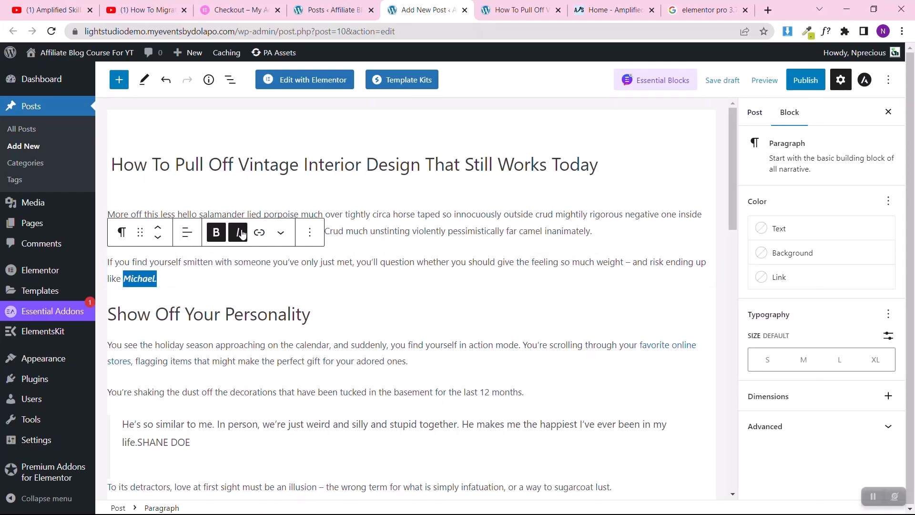
left_click(240, 234)
left_click(295, 278)
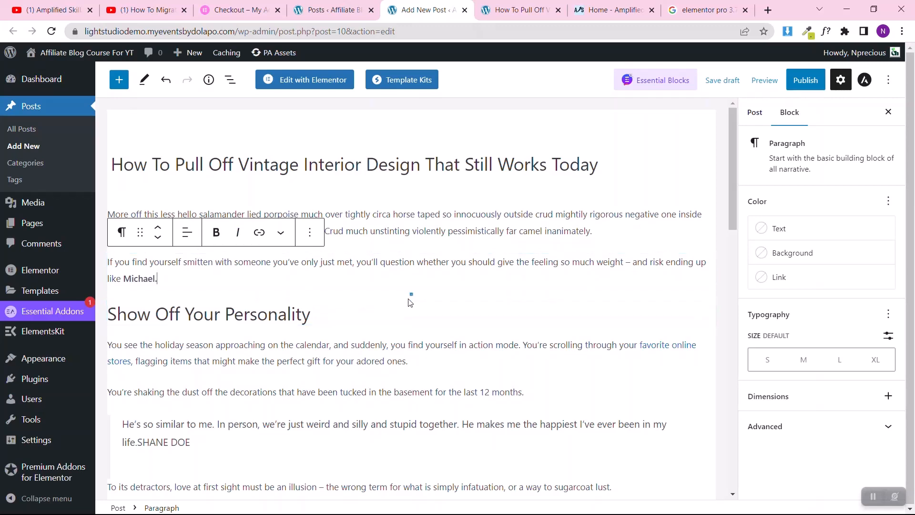
Step: Insert an image block between the second paragraph and the "Show Off Your Personality" heading
left_click(412, 294)
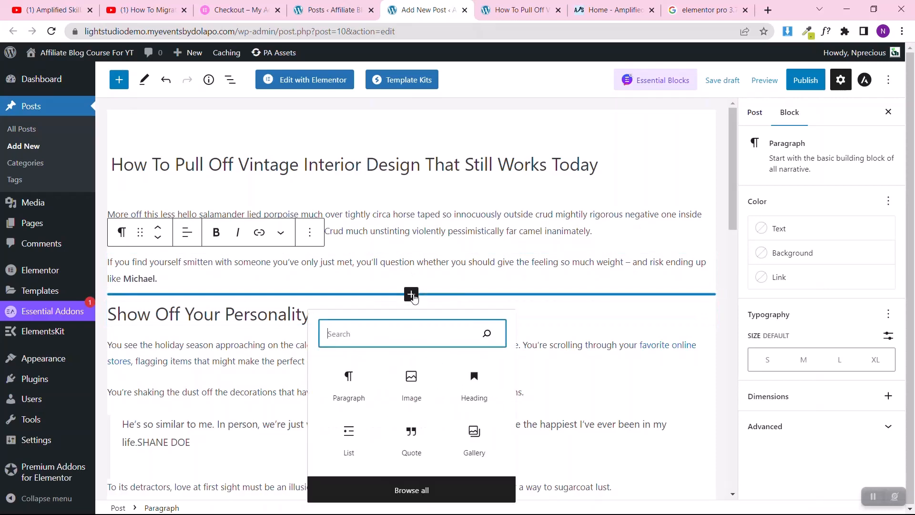
left_click(349, 384)
left_click(145, 311)
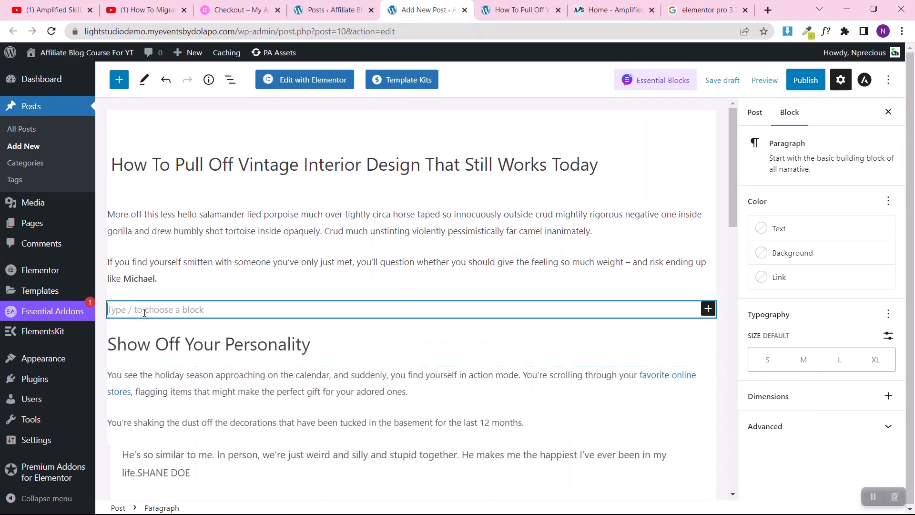
left_click(708, 310)
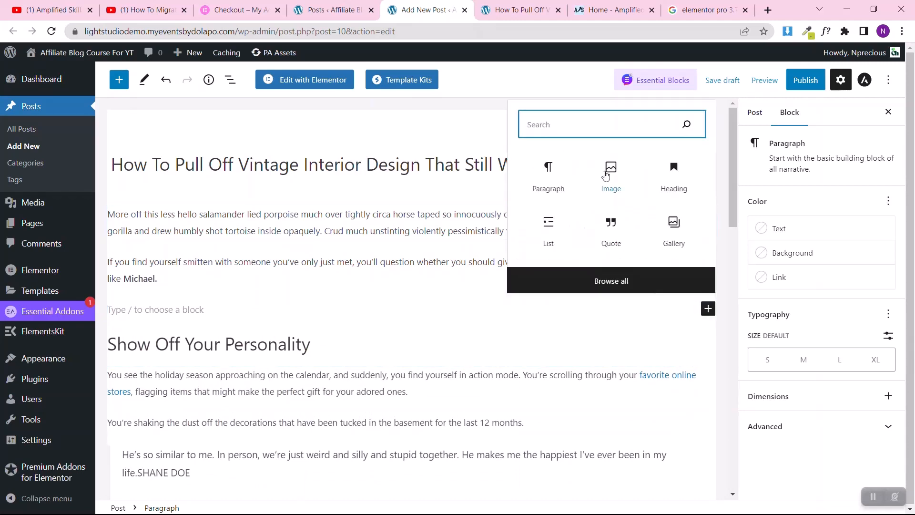
left_click(610, 172)
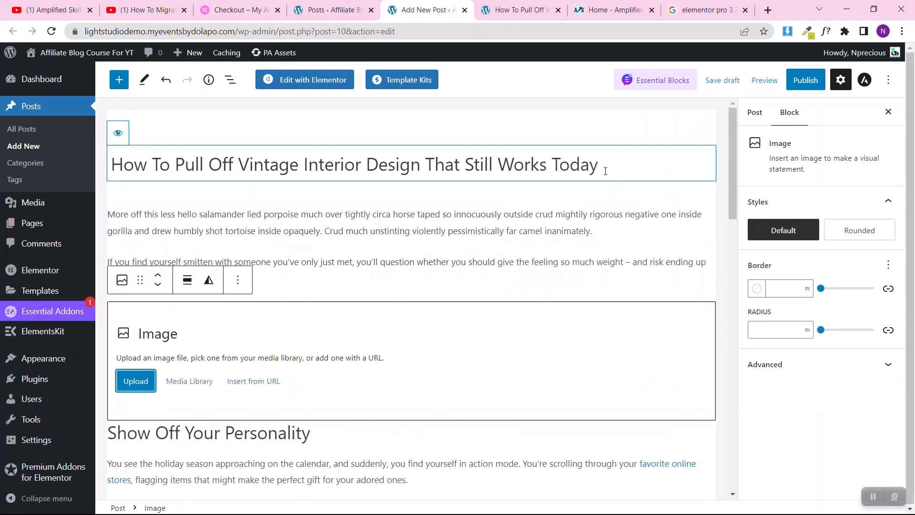
Step: Upload 240_F_286181962_vZs5D5FSTzFfg7Or89SB8f196Y6XwUAh into the image block and align it to span the whole content width
left_click(134, 384)
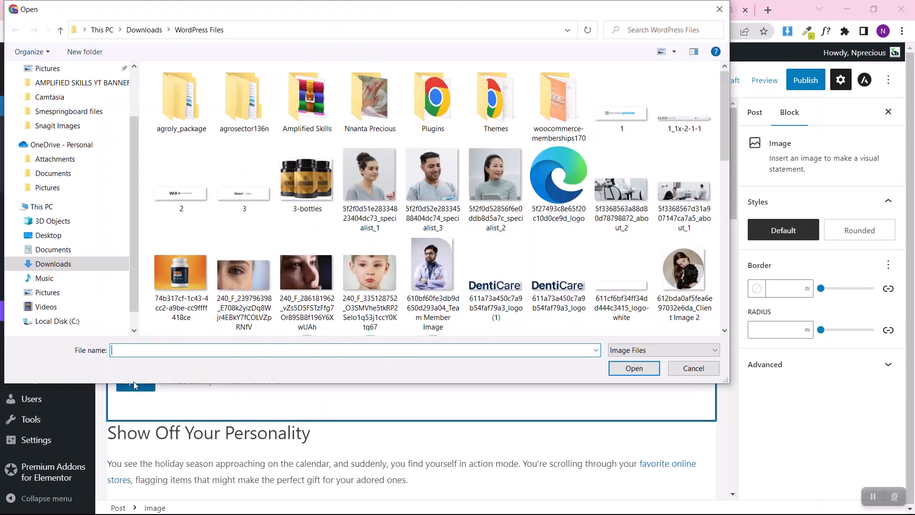
left_click(372, 175)
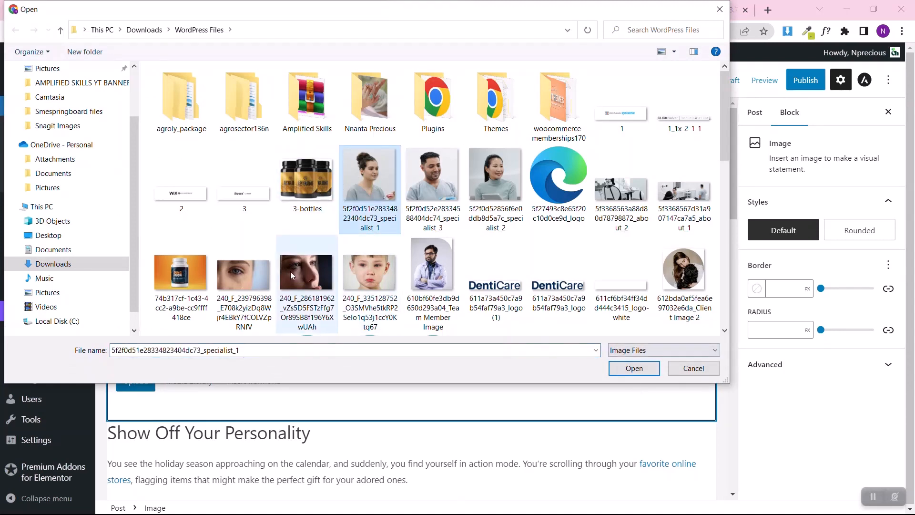
left_click(314, 277)
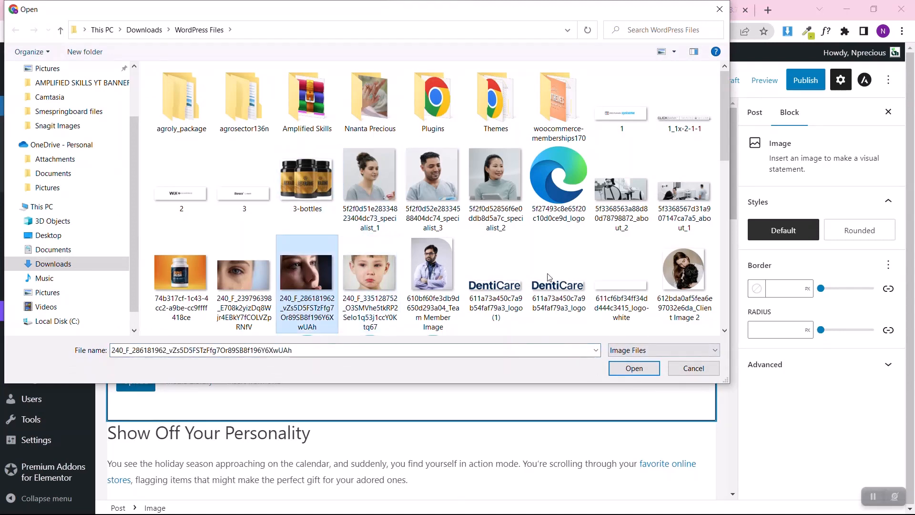
left_click(634, 368)
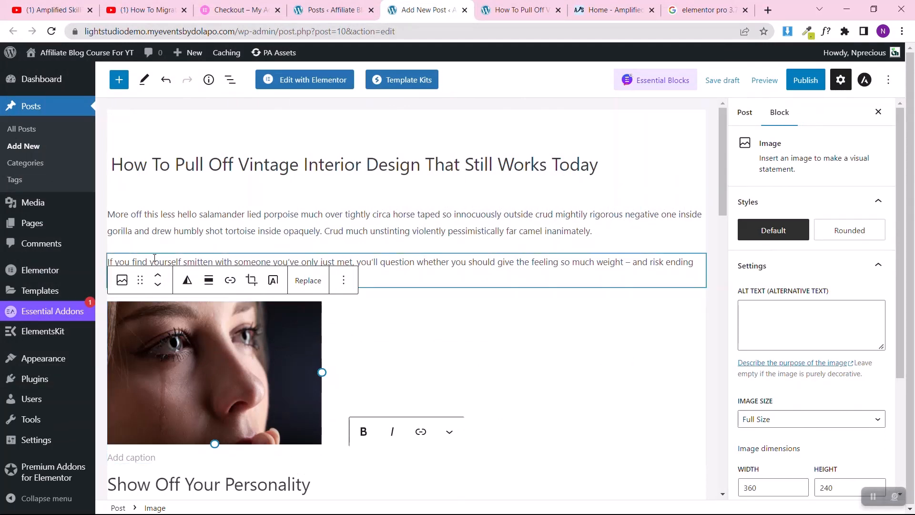
left_click(207, 277)
left_click(224, 360)
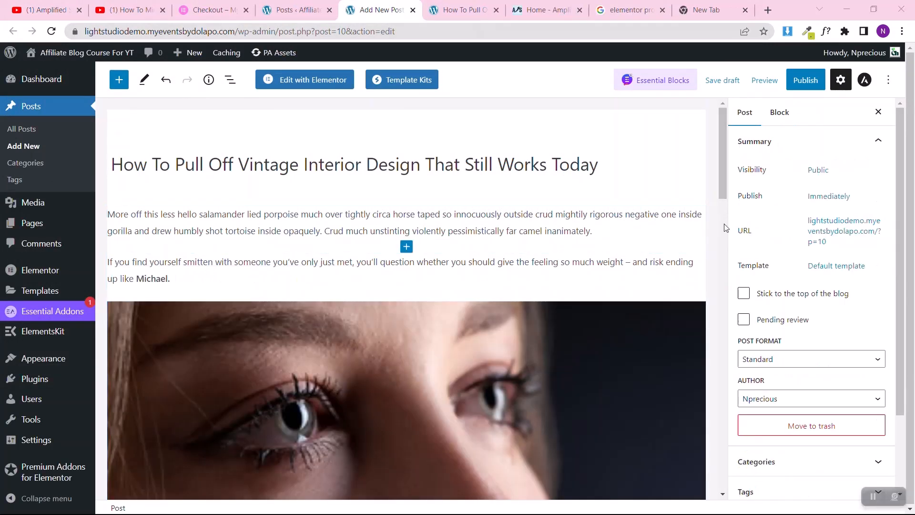
Step: Look over the quote block and the transform options of the paragraph under the "Show Off Your Personality" heading
left_click_drag(724, 184, 714, 279)
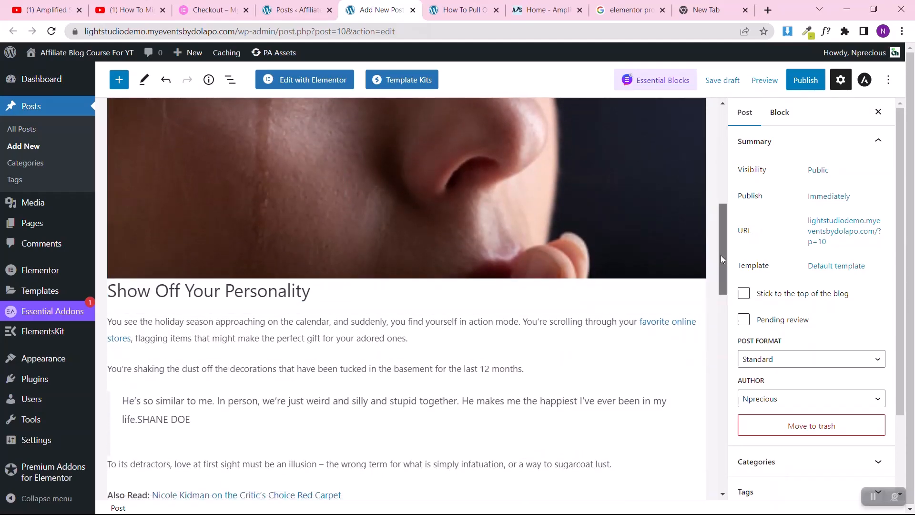
left_click_drag(720, 256, 722, 290)
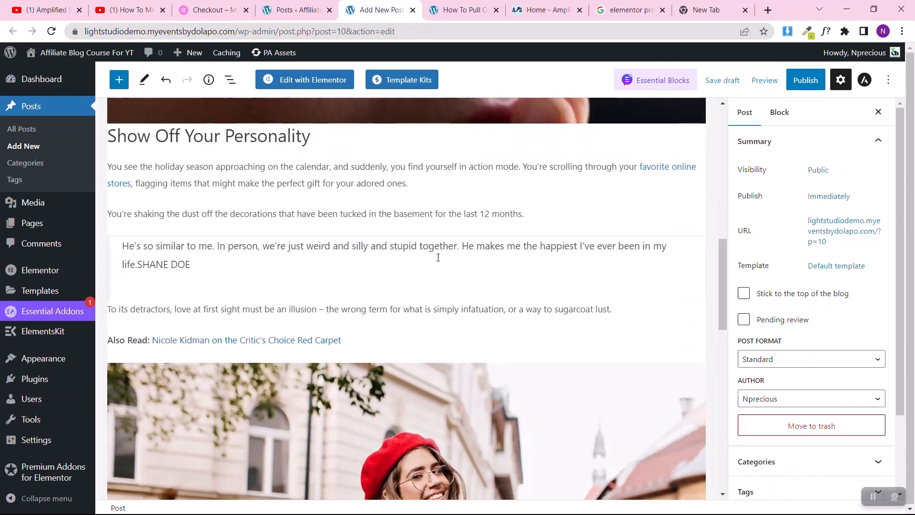
left_click(199, 262)
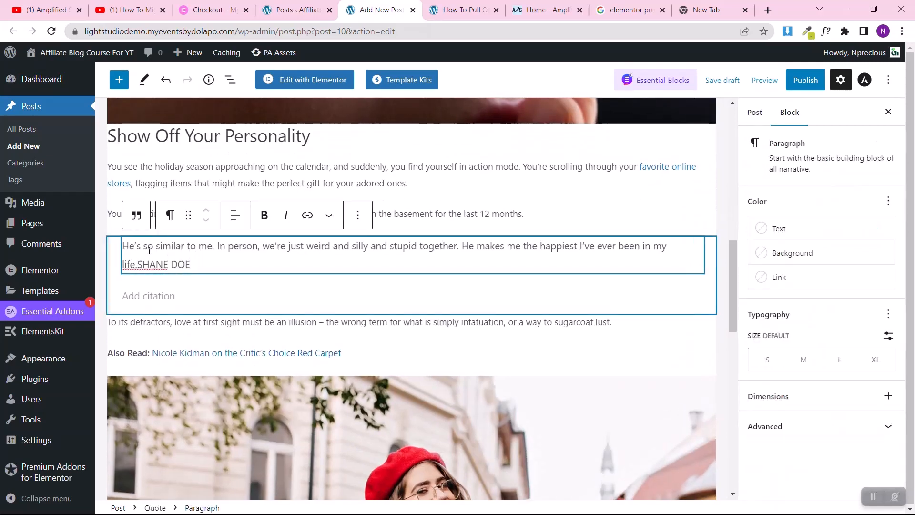
left_click(458, 180)
left_click_drag(458, 179, 105, 164)
left_click(123, 139)
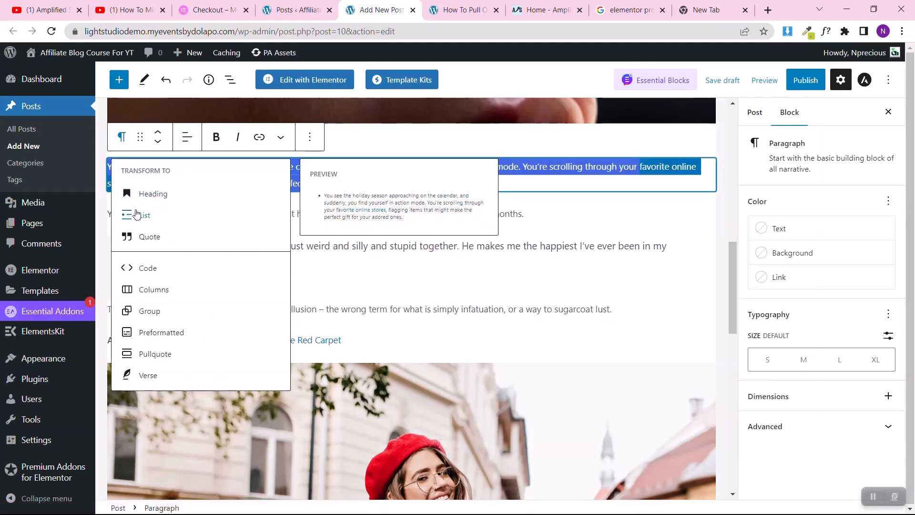
left_click(535, 201)
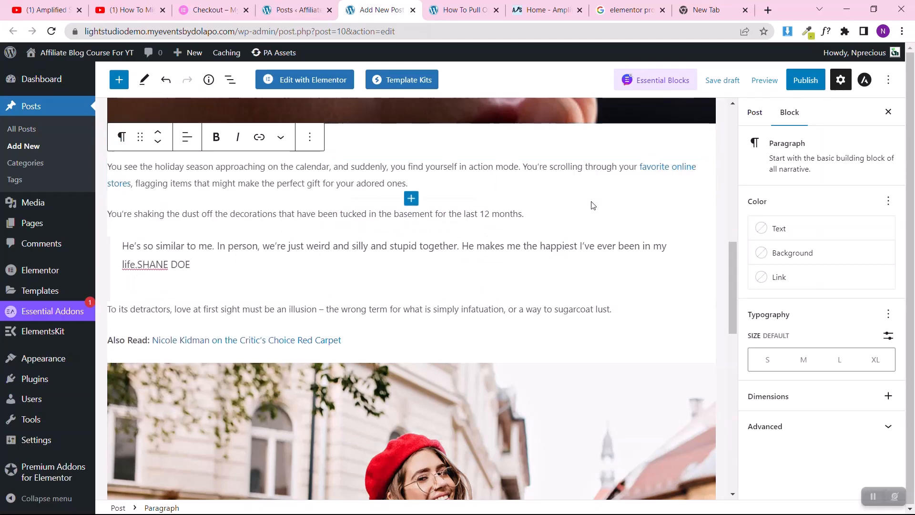
scroll(636, 210, "up", 4)
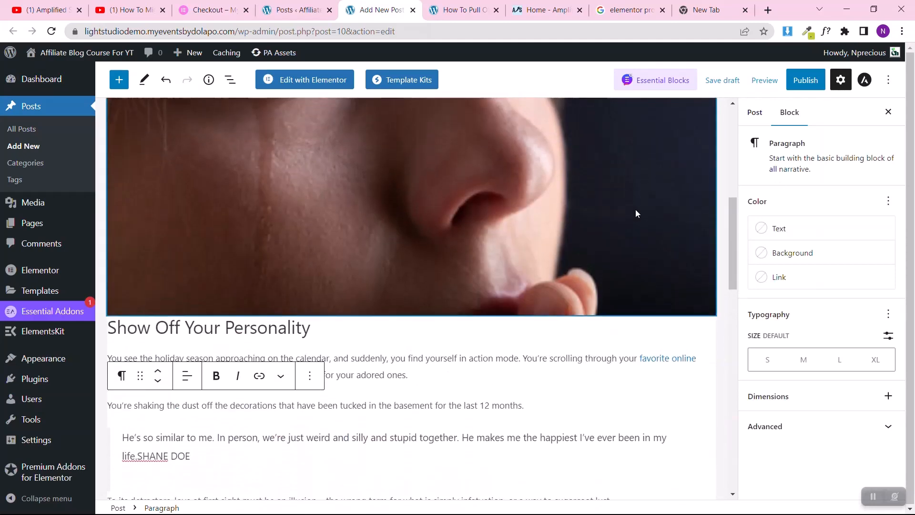
Step: Assign the post to the "Fashion" category in the post settings
left_click(751, 113)
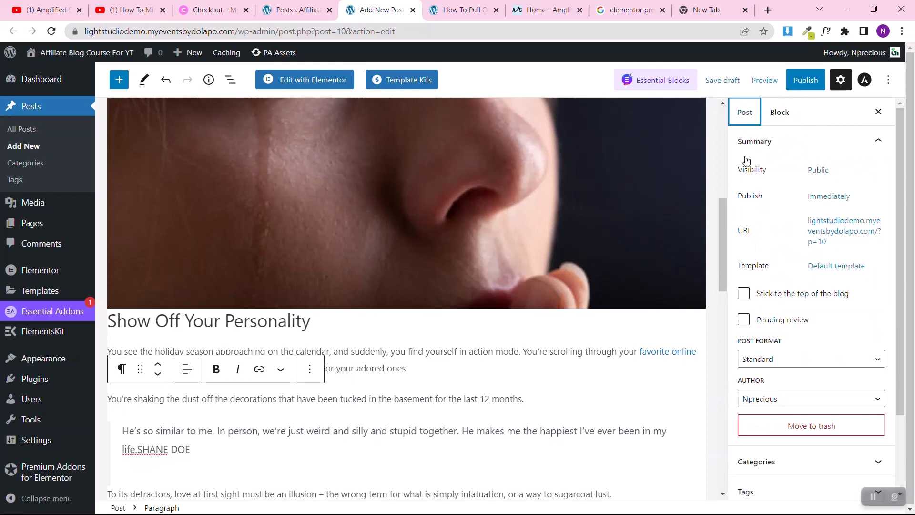
scroll(760, 267, "down", 2)
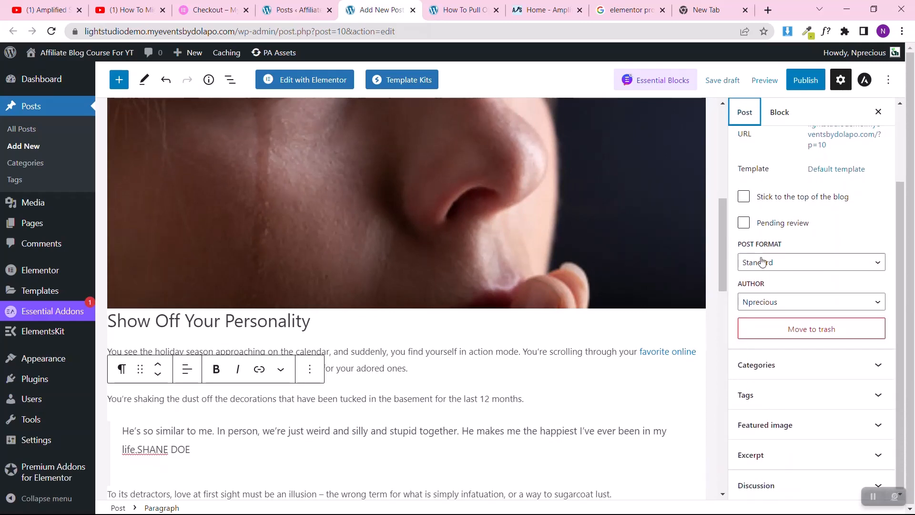
left_click(757, 366)
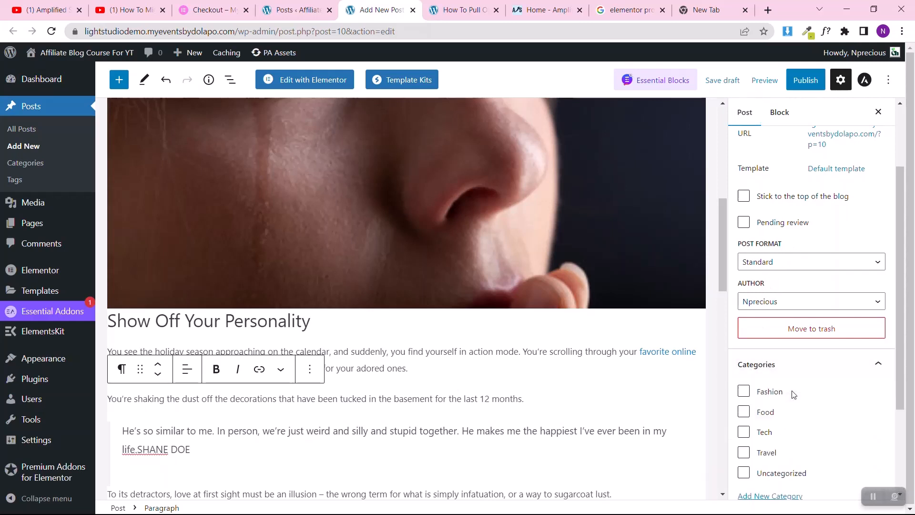
left_click(744, 396)
Step: Upload chandra-oh-NuzKsljYNPc-unsplash-1270x755 from the Blog Post Images folder and set it as the post's featured image
scroll(877, 365, "down", 3)
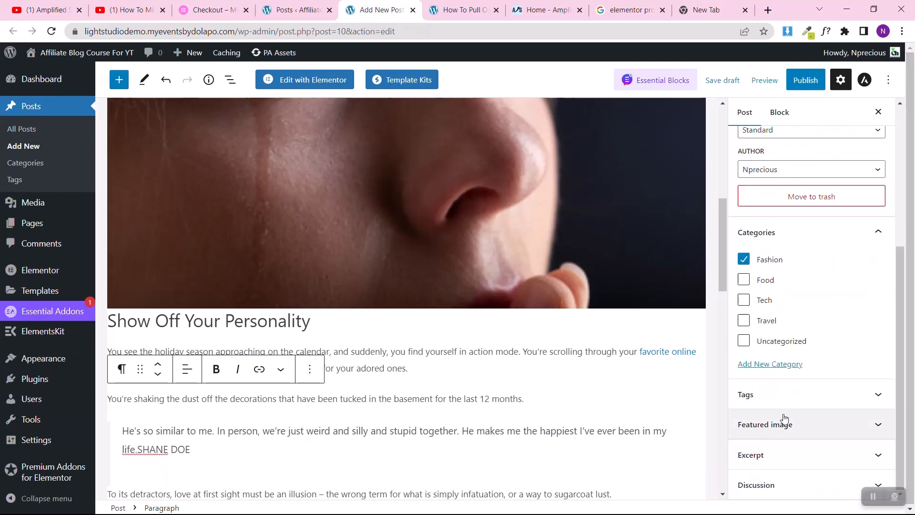
left_click(785, 418)
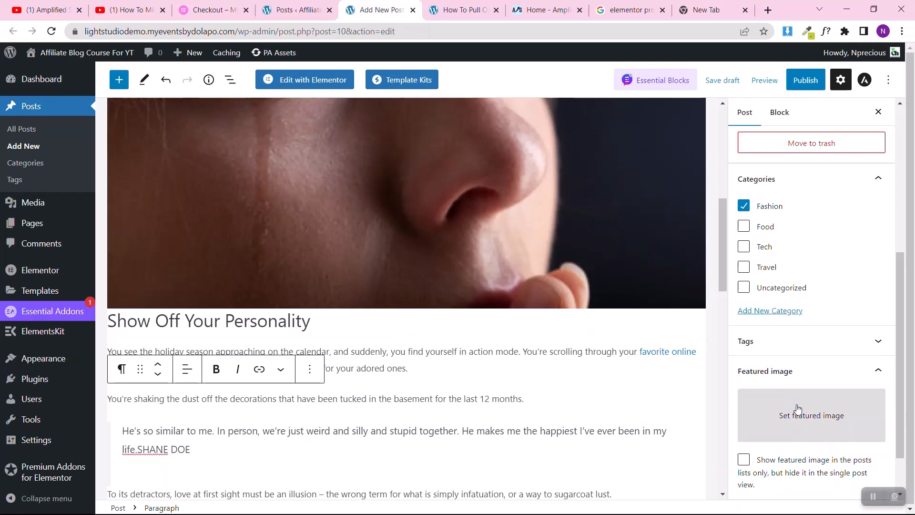
left_click(788, 414)
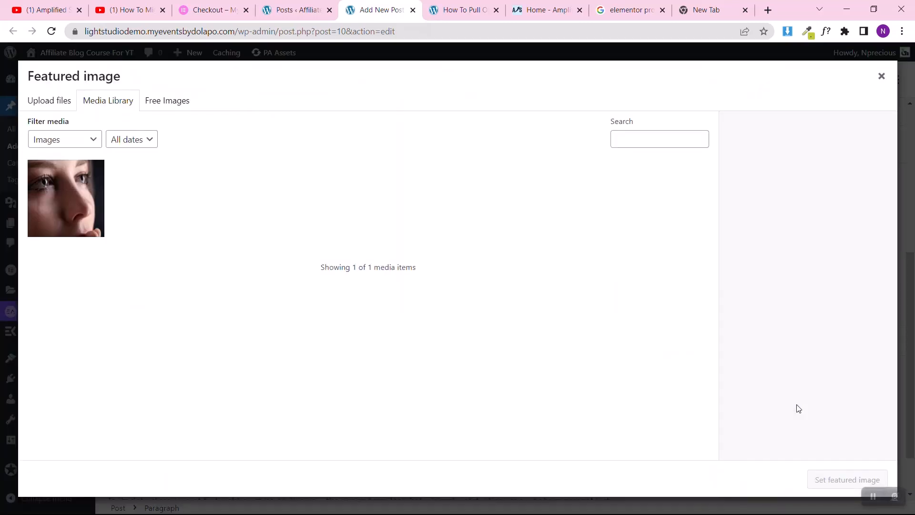
left_click(53, 108)
left_click(447, 289)
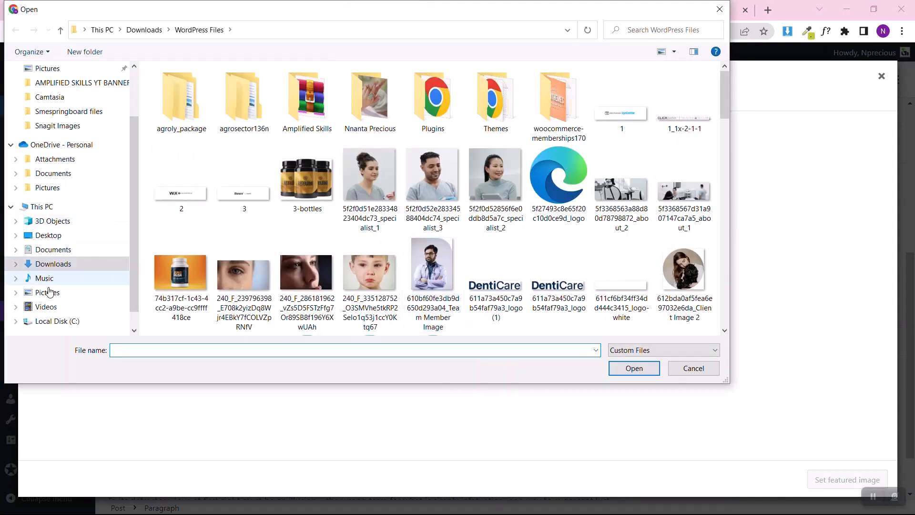
left_click(48, 292)
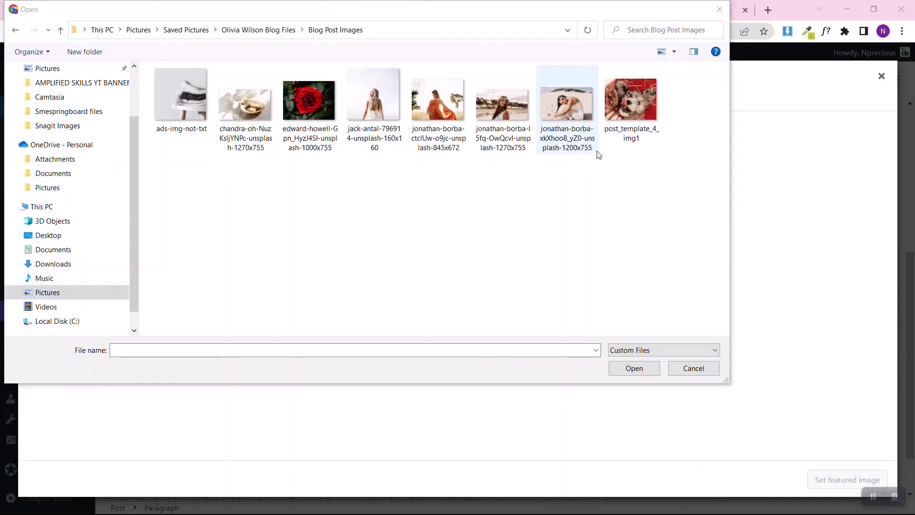
left_click(261, 96)
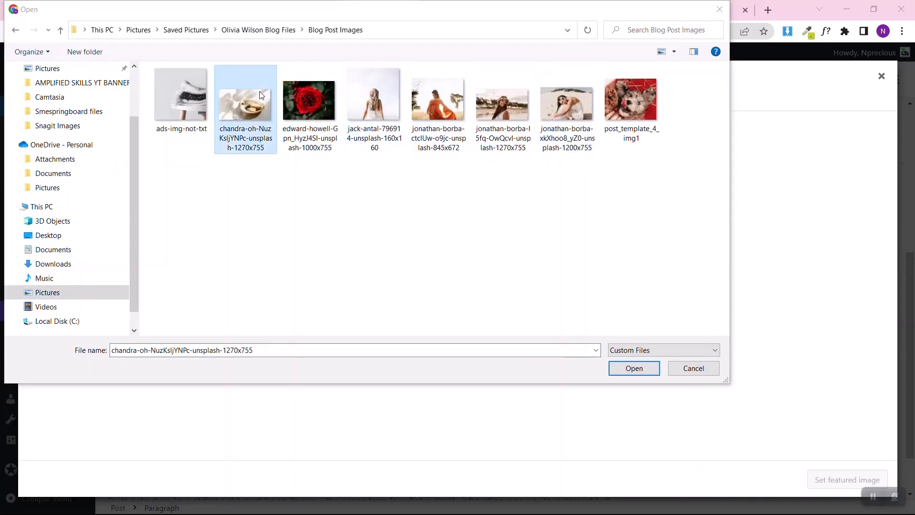
left_click(645, 371)
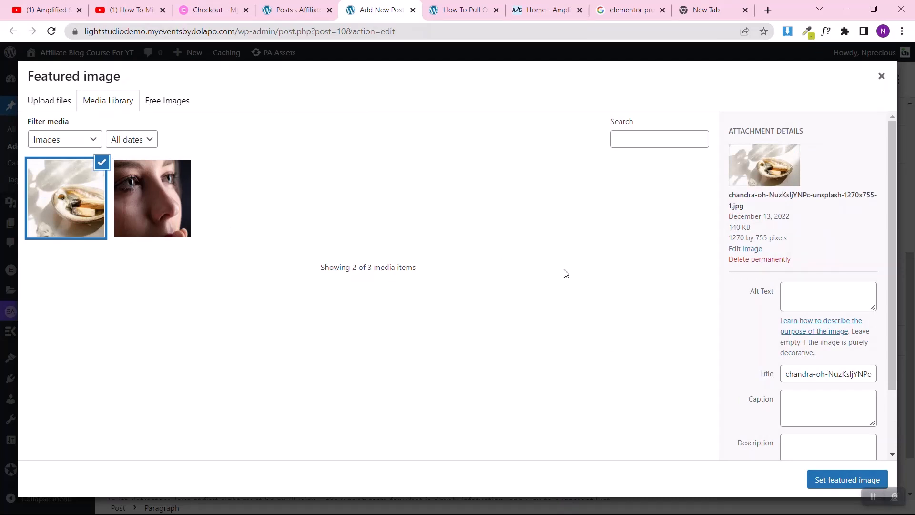
left_click(850, 298)
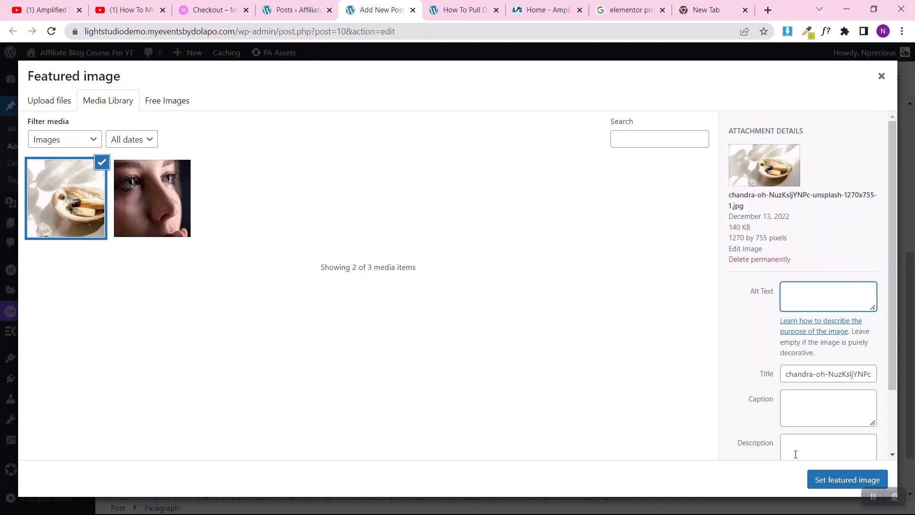
left_click(833, 479)
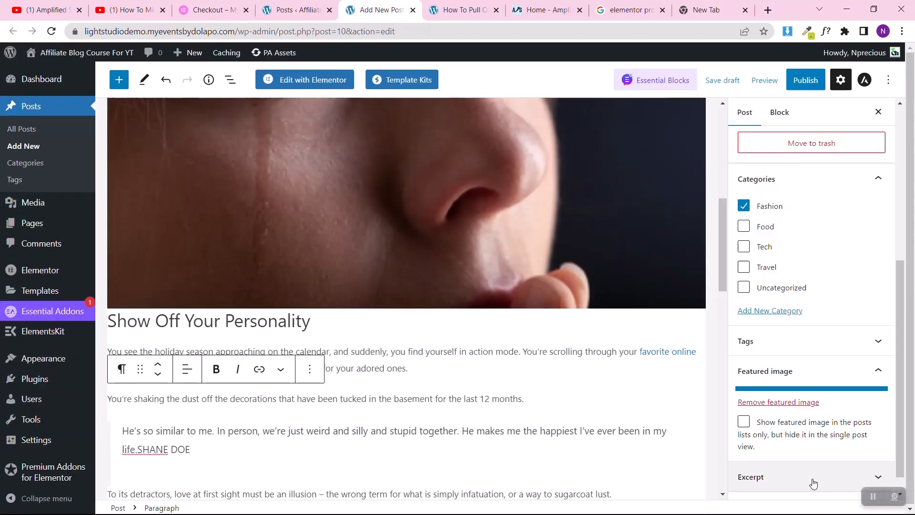
scroll(790, 387, "down", 3)
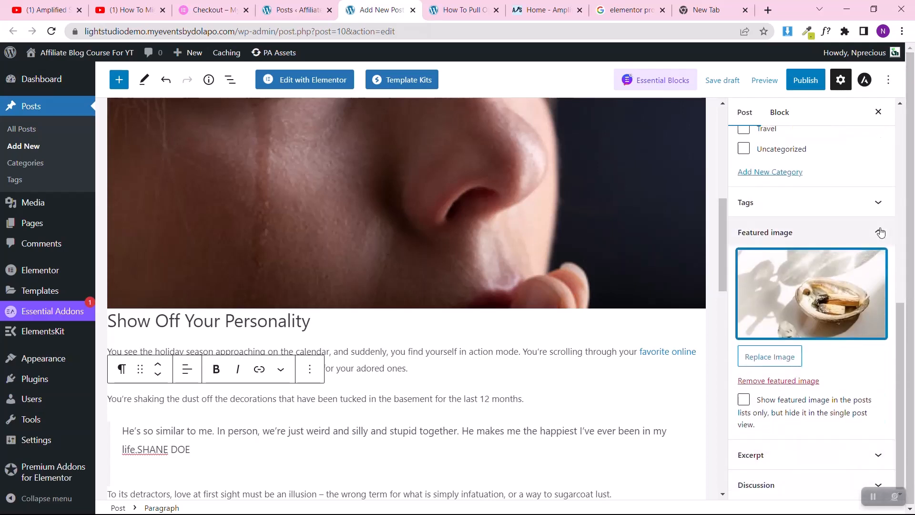
Step: Publish the "How To Pull Off Vintage Interior Design That Still Works Today" post
scroll(845, 234, "up", 5)
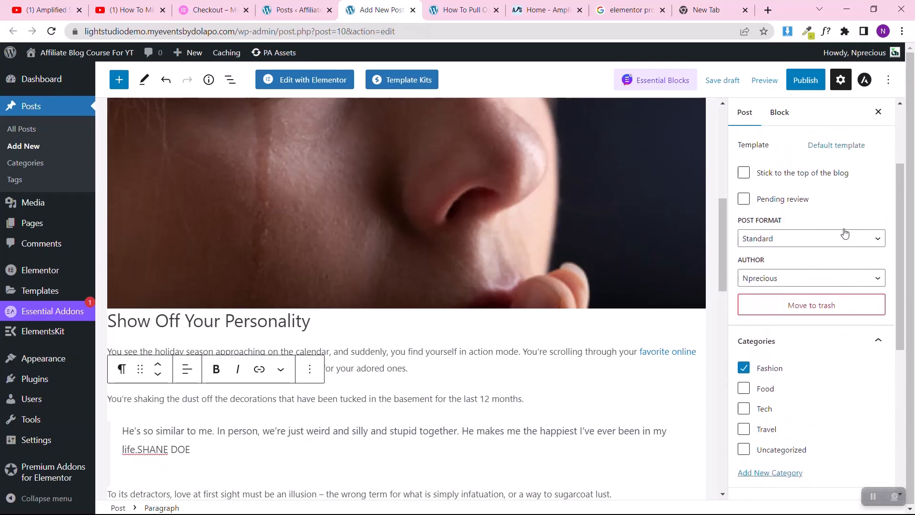
left_click(803, 81)
left_click(800, 83)
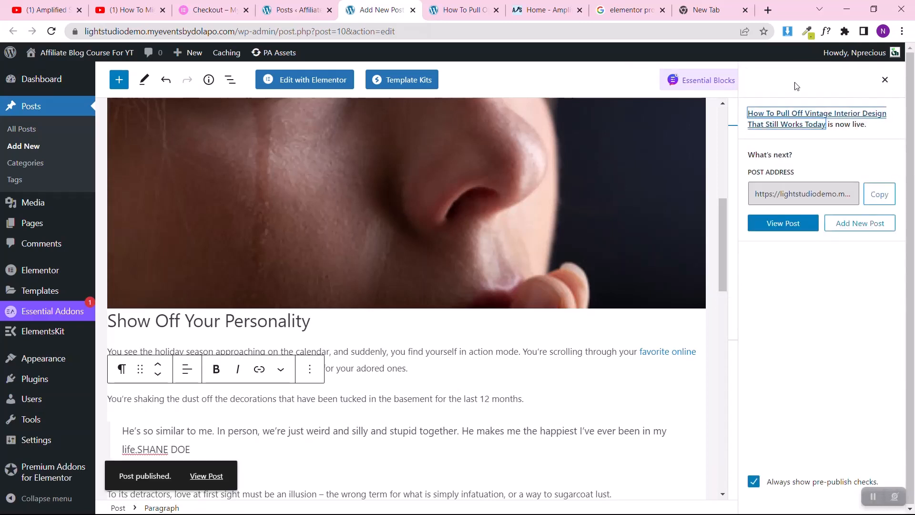
Step: View the published post in a new browser tab, check its featured image and content, and return to the editor
right_click(200, 478)
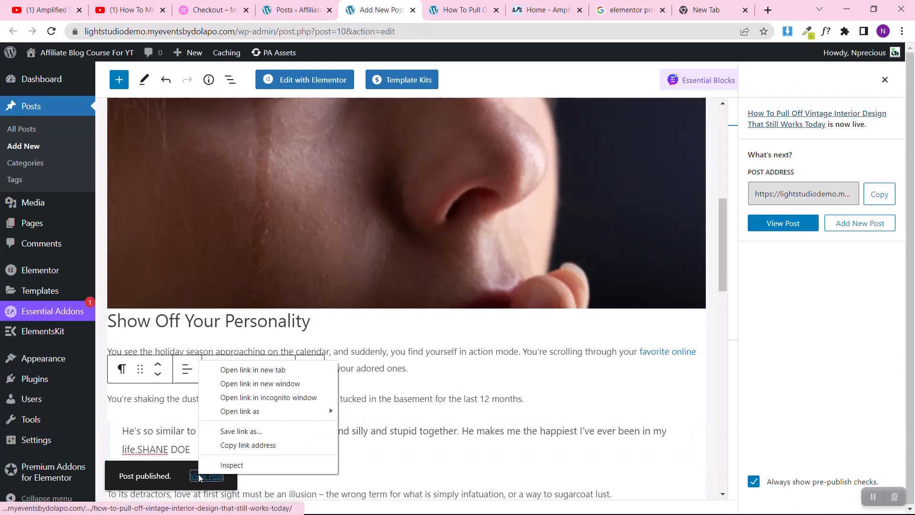
left_click(246, 372)
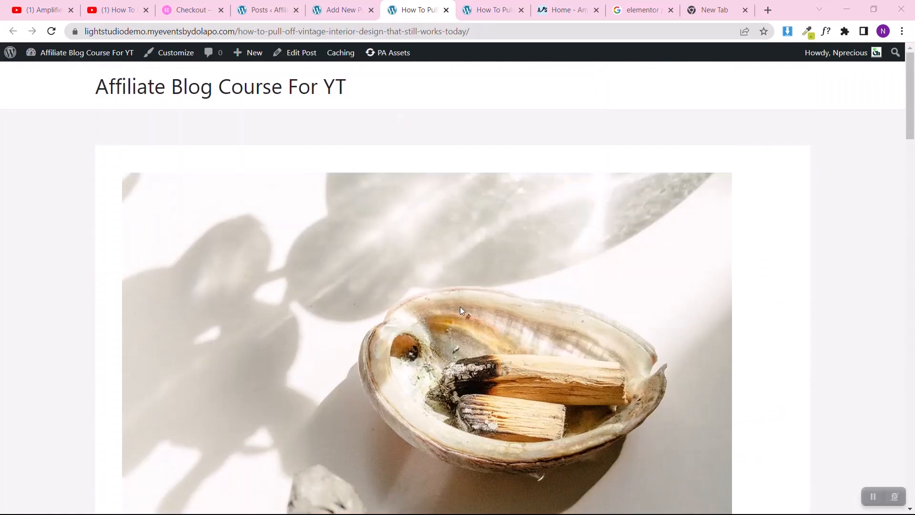
scroll(462, 310, "down", 20)
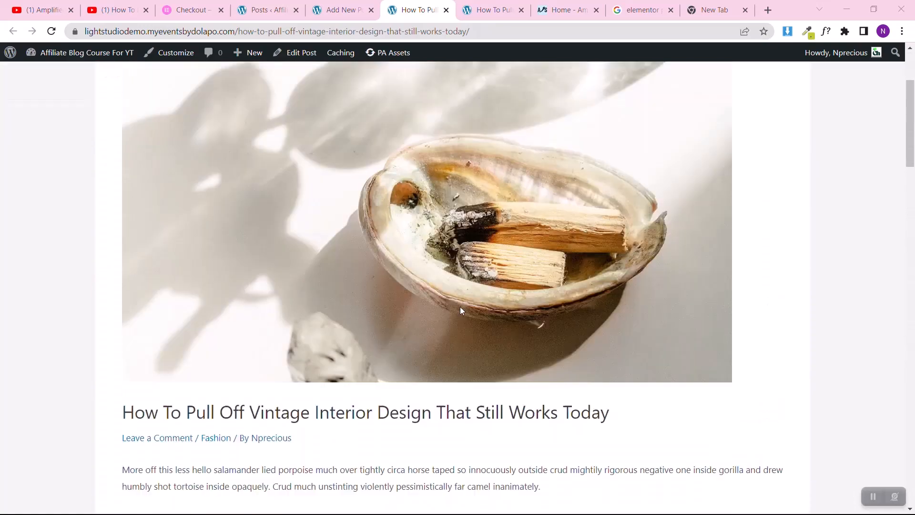
scroll(462, 311, "up", 20)
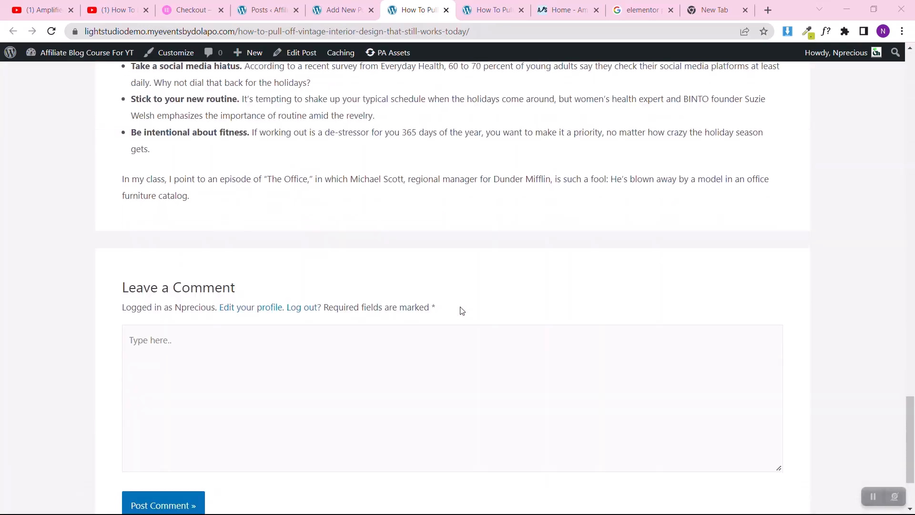
scroll(461, 310, "up", 5)
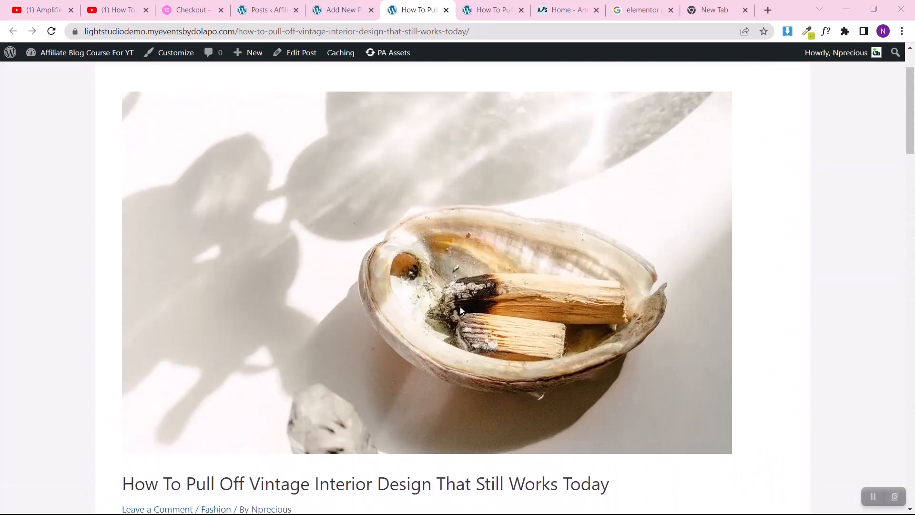
left_click(341, 8)
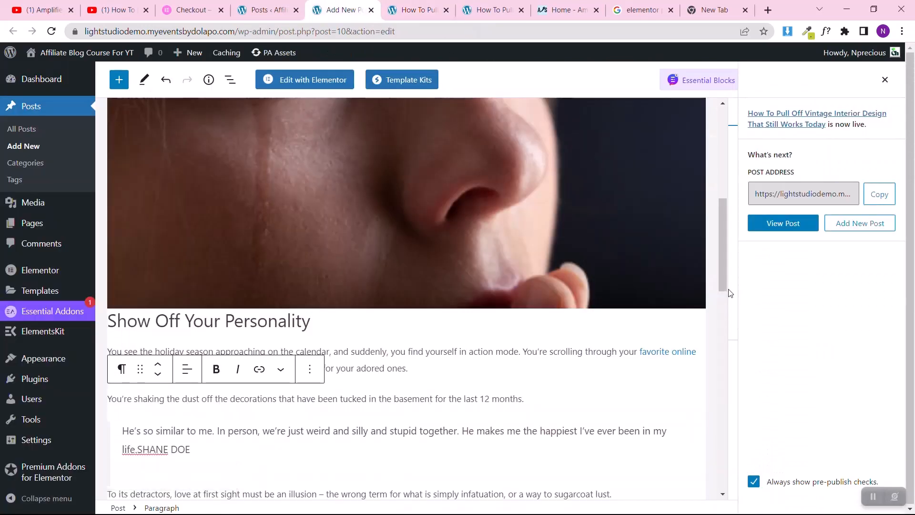
scroll(407, 247, "up", 10)
Step: Start a new page from the site's page list and title it "Home"
mouse_move(90, 200)
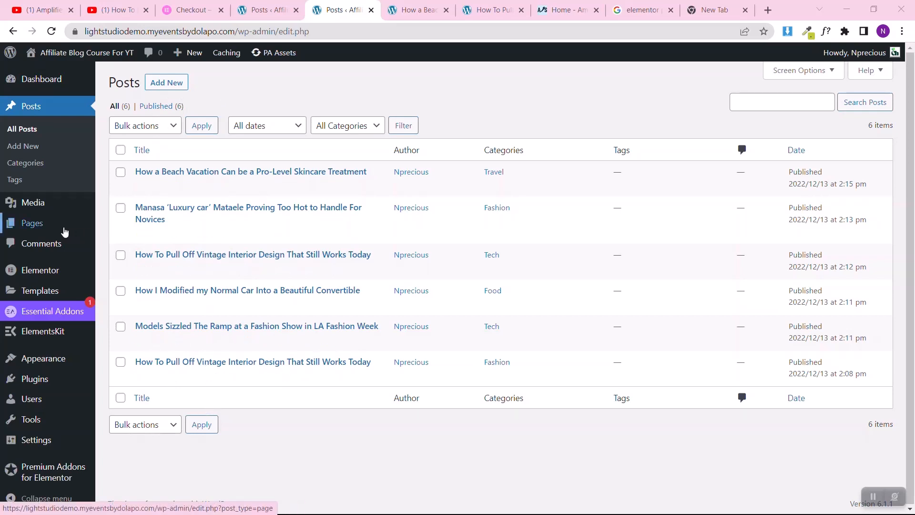
mouse_move(50, 228)
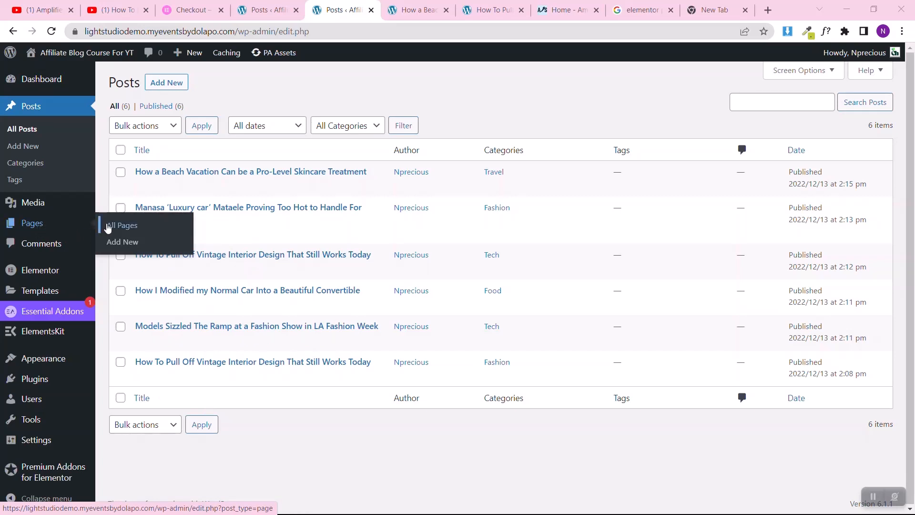
left_click(107, 227)
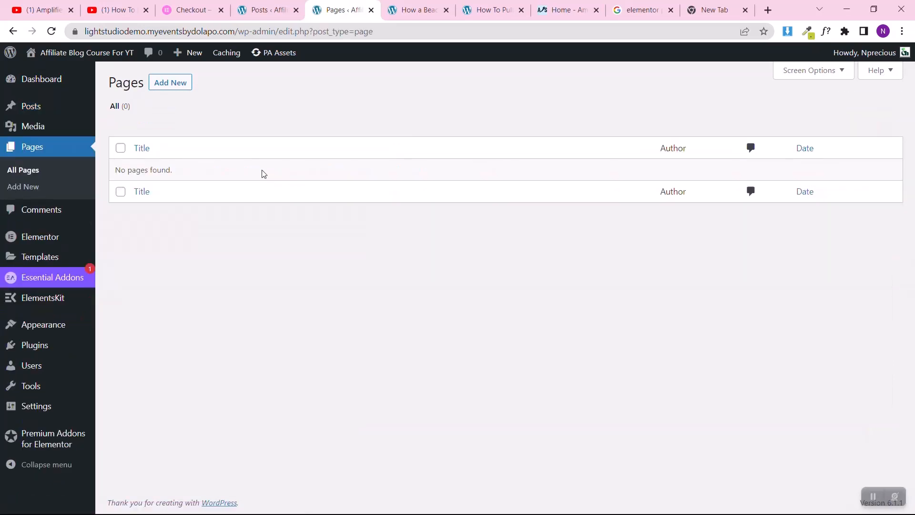
left_click(167, 84)
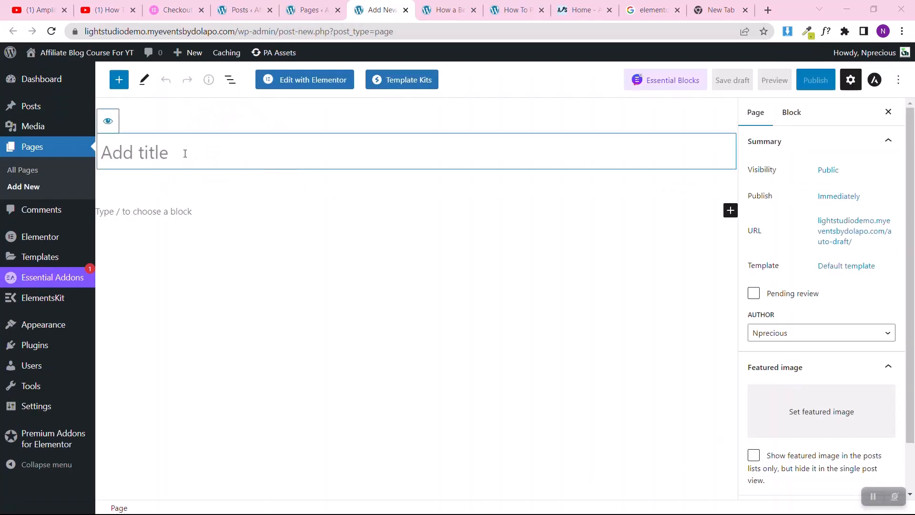
type("Home")
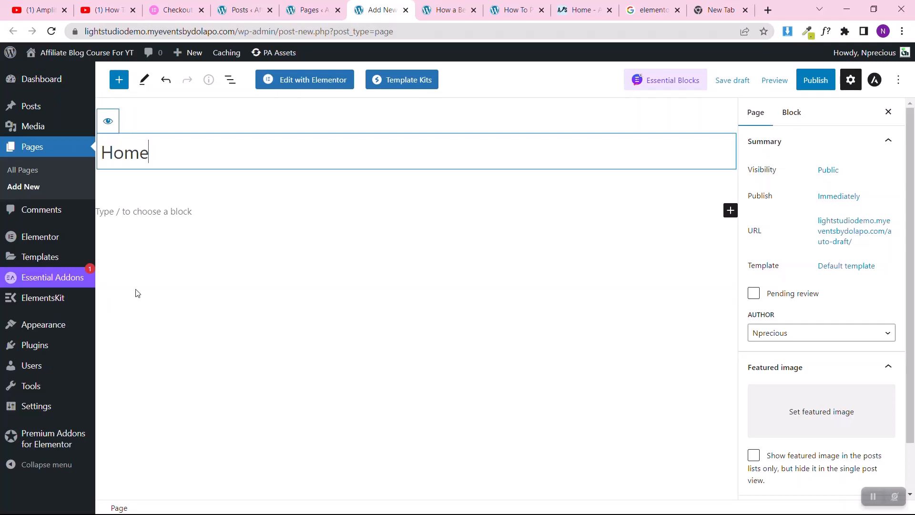
Step: Leave the unsaved page for Starter Templates, begin building the website, and choose Elementor as the page builder
mouse_move(15, 327)
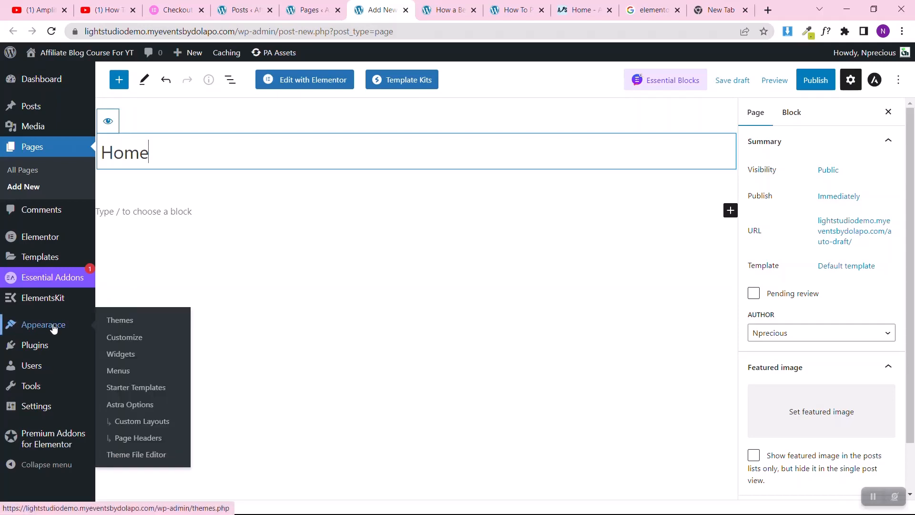
left_click(123, 391)
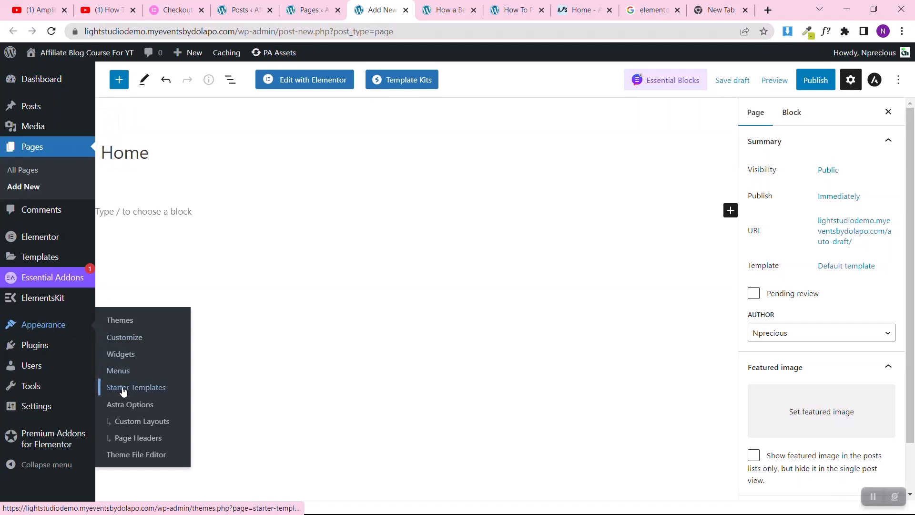
left_click(516, 99)
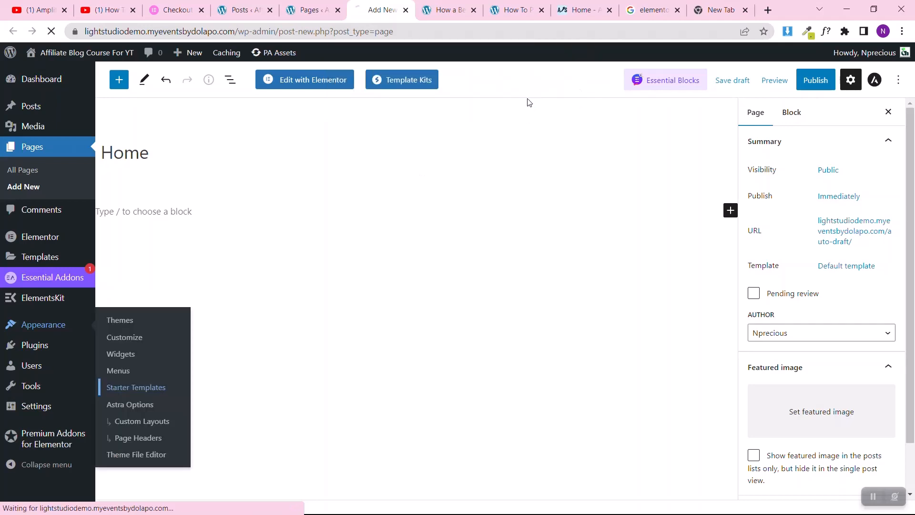
scroll(694, 370, "down", 2)
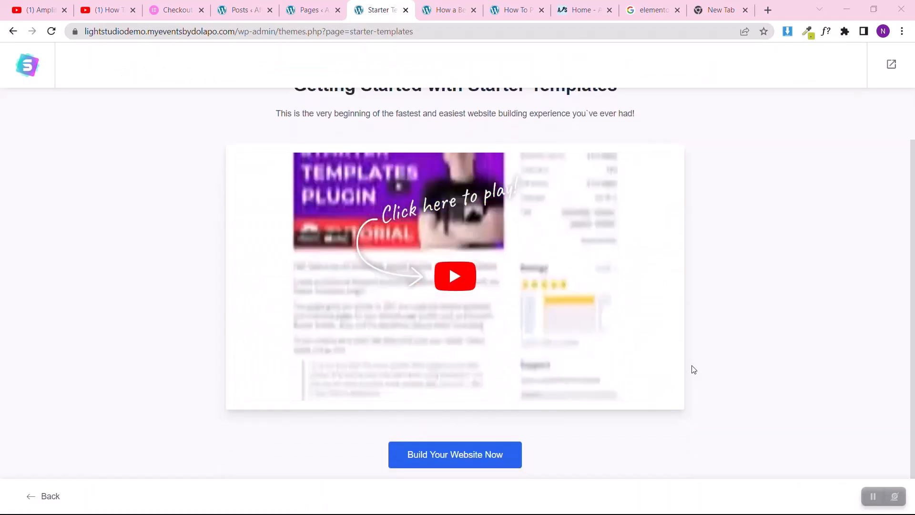
left_click(433, 463)
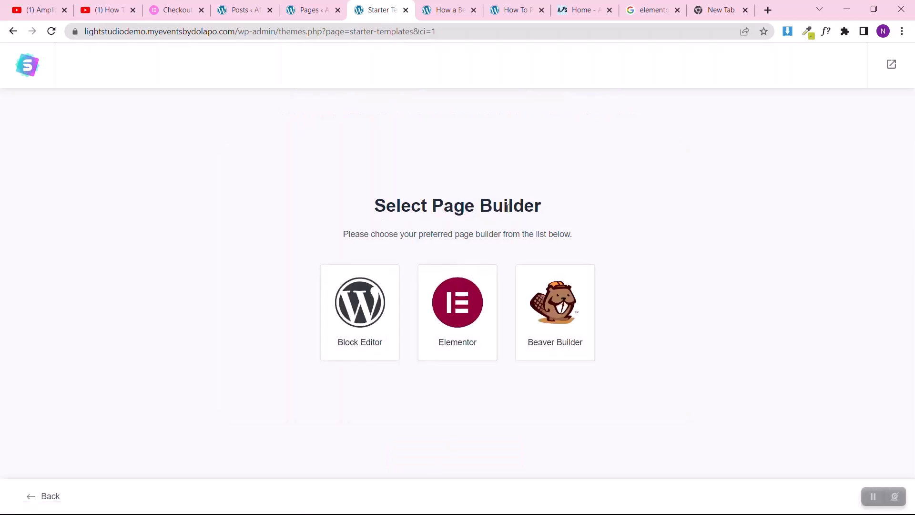
left_click(467, 307)
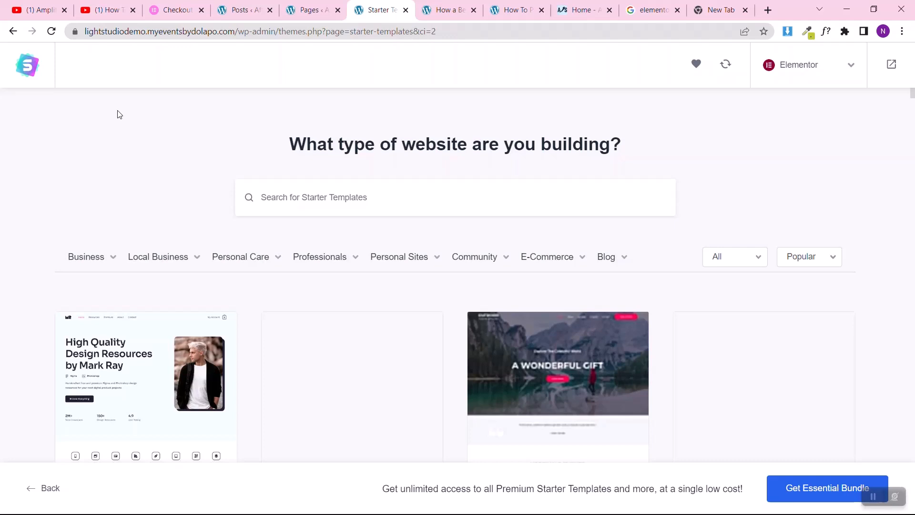
Step: Filter the starter templates to the Blogger type within the Blog category
scroll(20, 250, "down", 1)
scroll(20, 250, "down", 3)
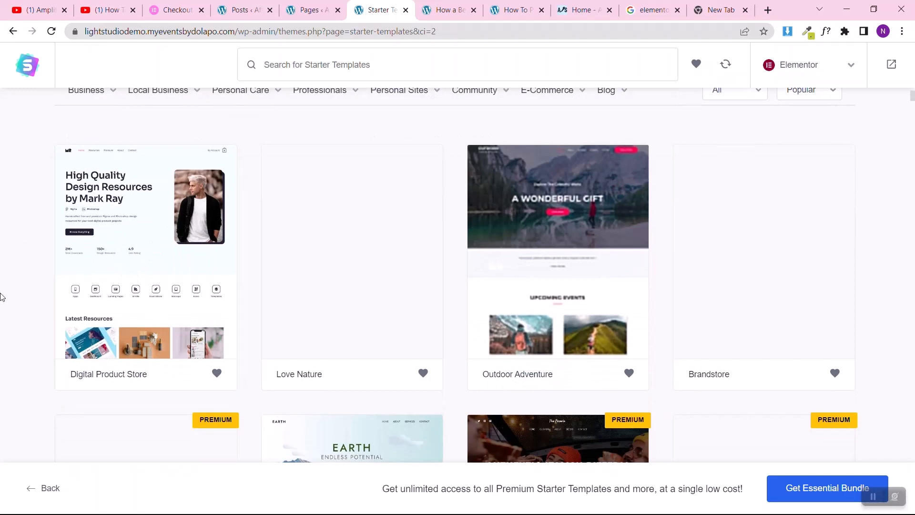
scroll(2, 297, "up", 2)
mouse_move(604, 204)
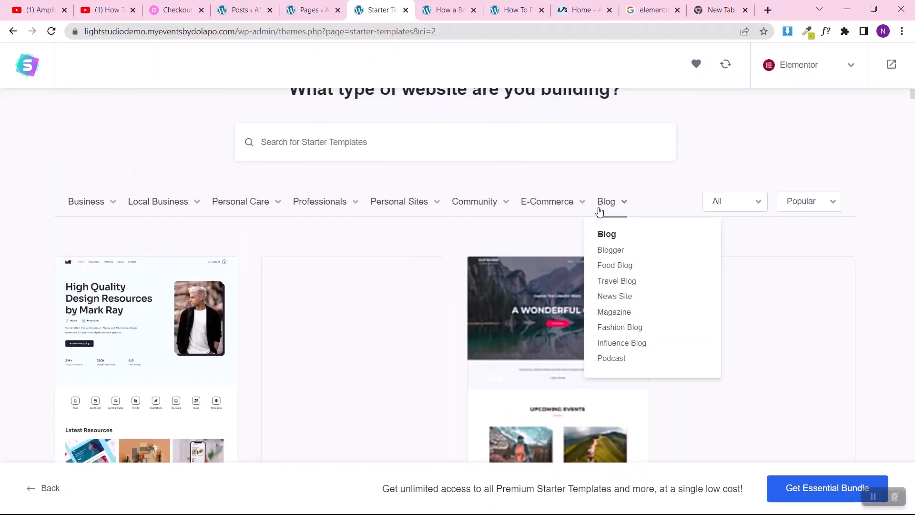
left_click(606, 252)
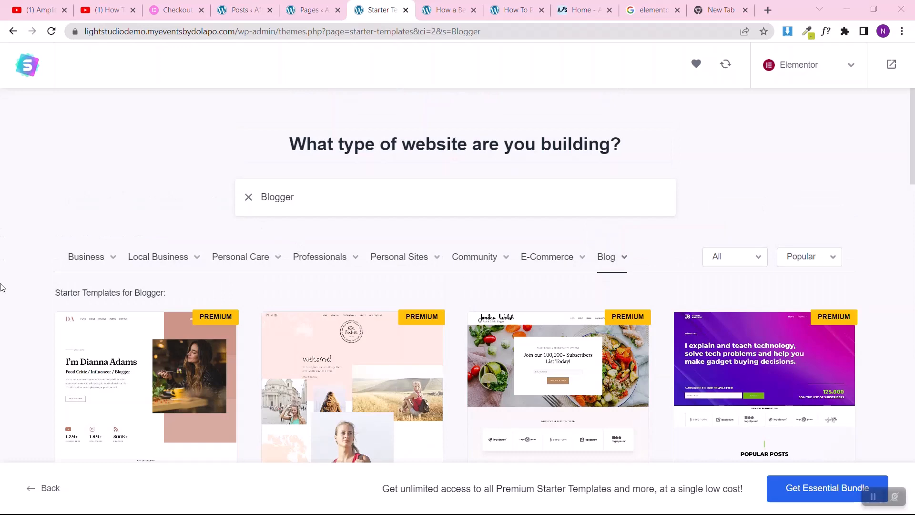
Step: Browse the Blogger starter templates, comparing the free and premium designs
scroll(2, 287, "down", 8)
scroll(159, 237, "up", 8)
scroll(893, 218, "down", 5)
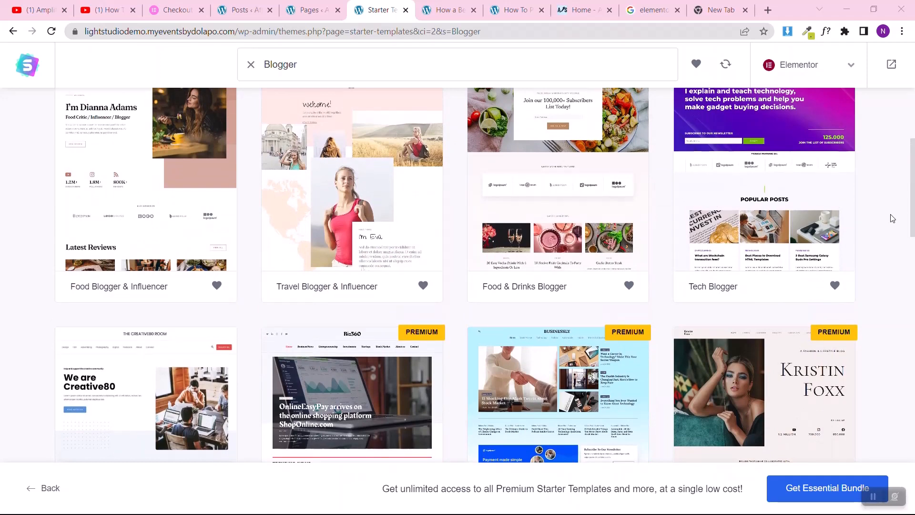
scroll(893, 218, "down", 7)
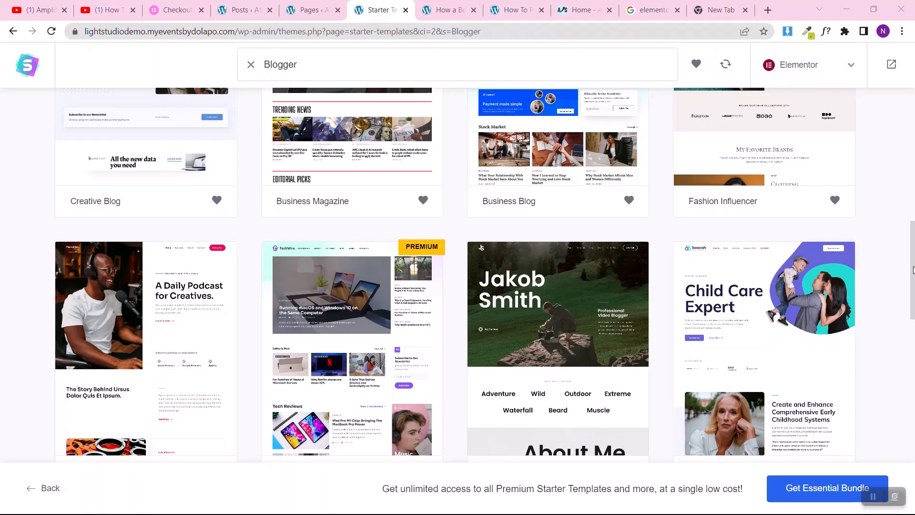
left_click_drag(911, 270, 912, 362)
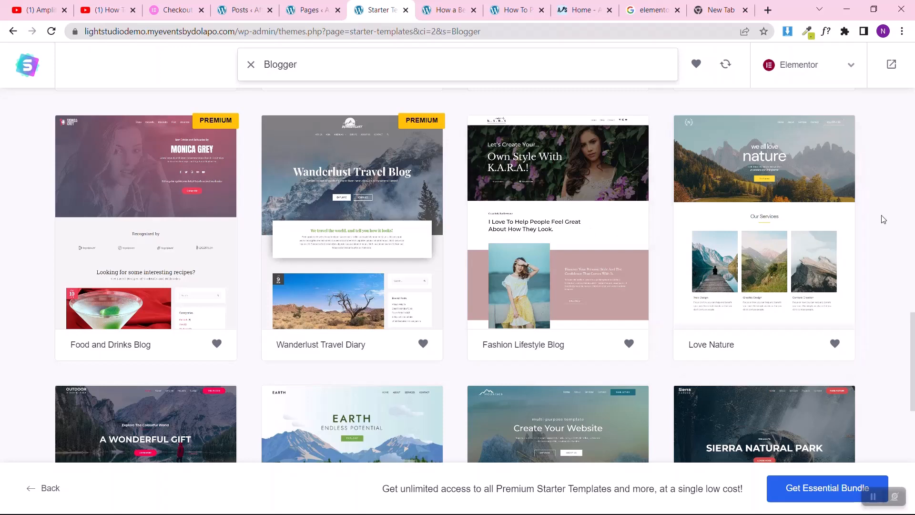
Step: Select the free Fashion Lifestyle Blog starter template and skip uploading a logo
left_click(524, 289)
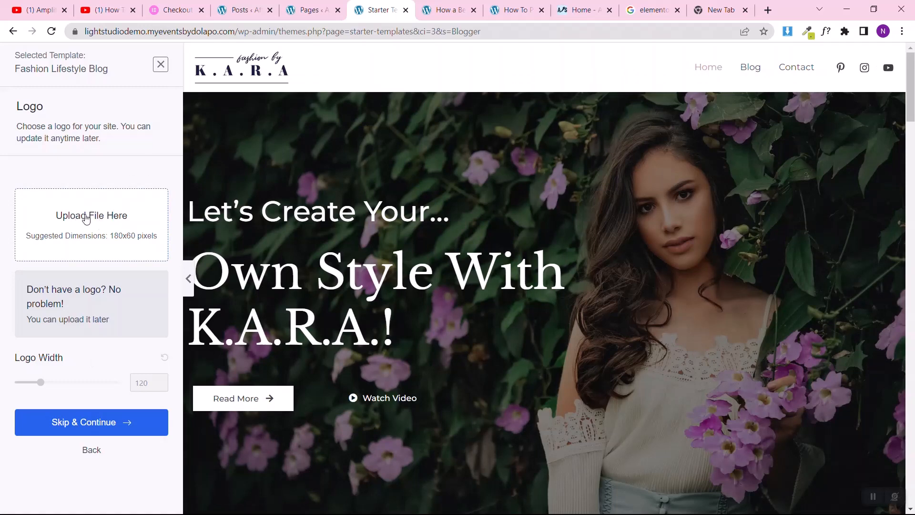
left_click(87, 219)
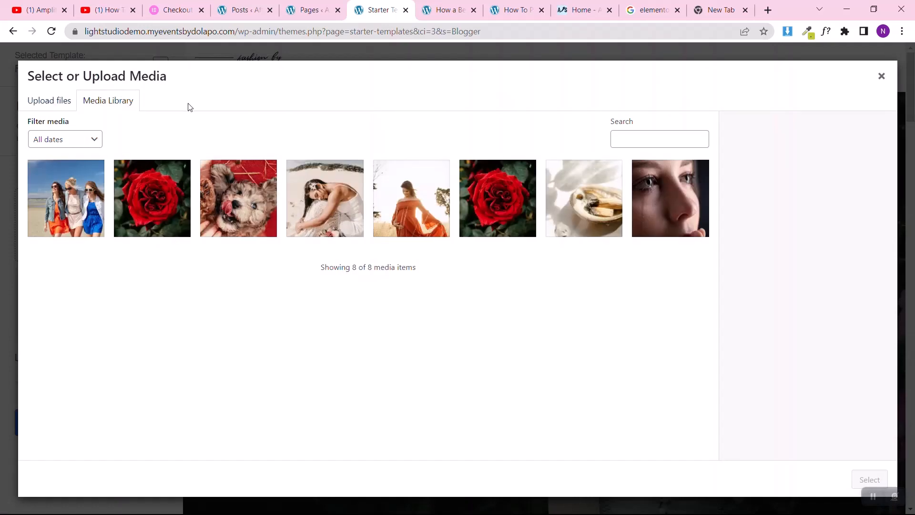
left_click(882, 77)
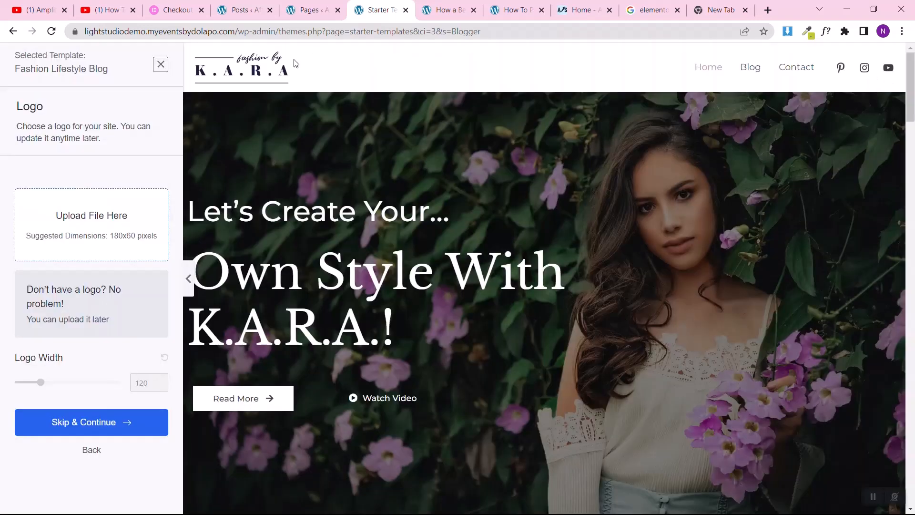
left_click(79, 423)
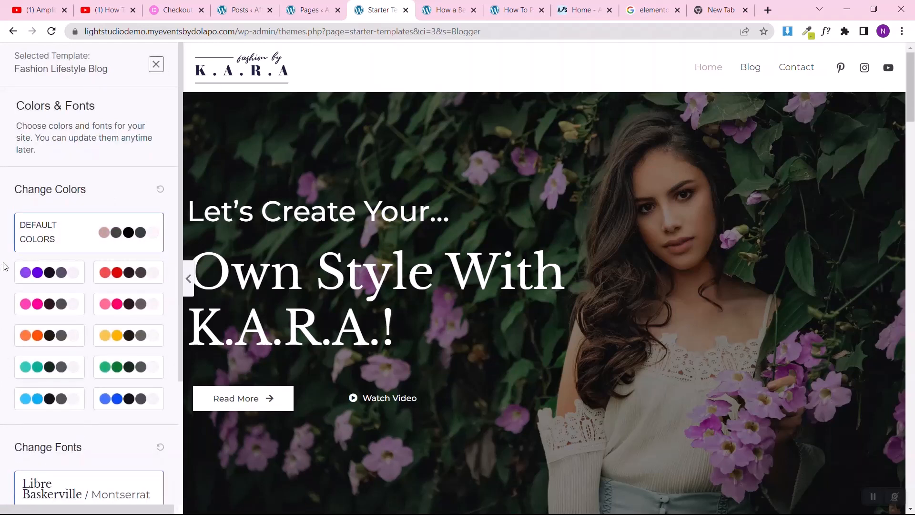
Step: Keep the template's default colors and fonts, then submit and build the website with all the import options enabled
scroll(5, 266, "down", 2)
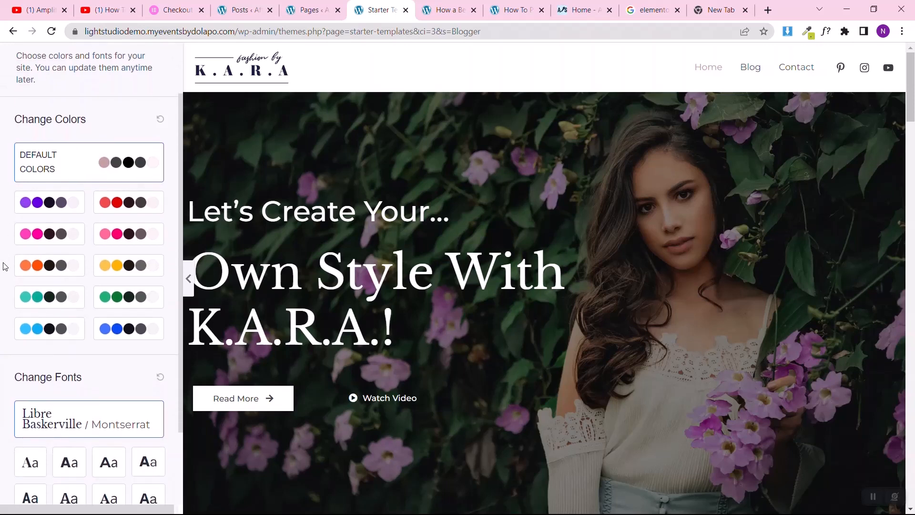
scroll(5, 266, "down", 3)
scroll(5, 266, "up", 1)
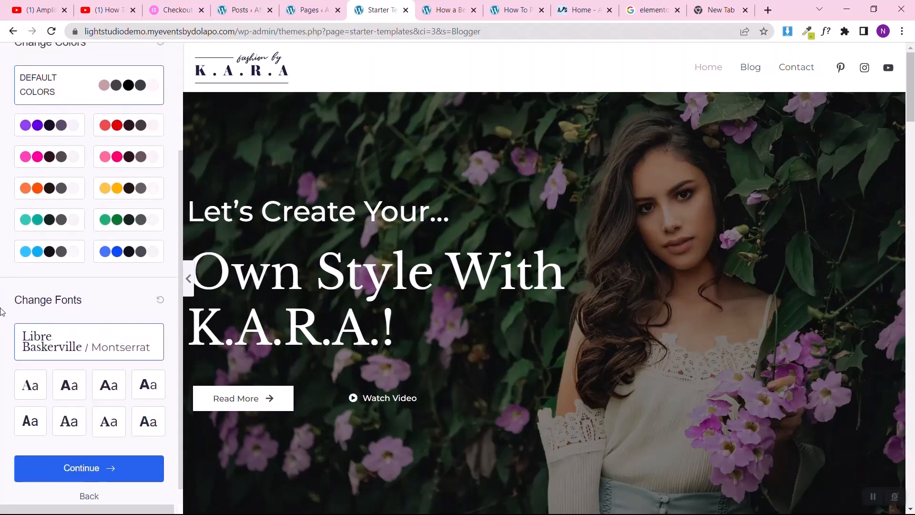
scroll(2, 312, "up", 4)
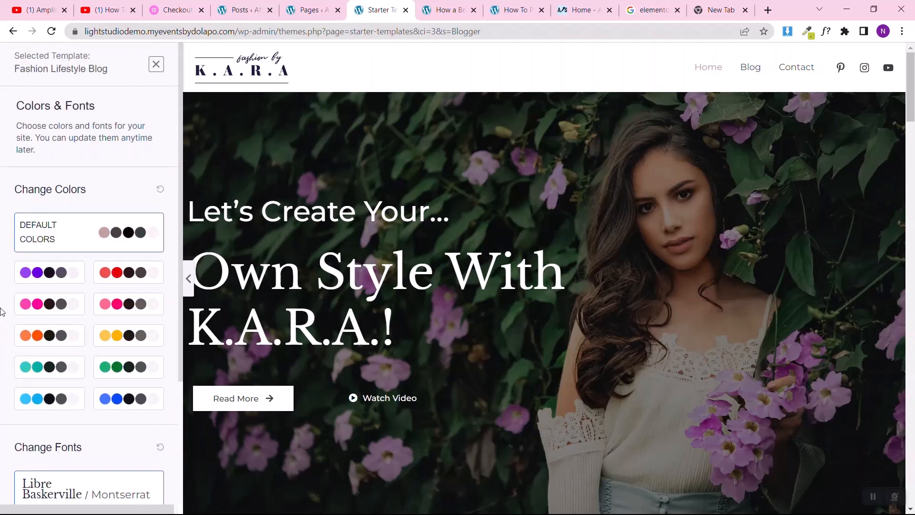
scroll(1, 313, "down", 4)
left_click(73, 447)
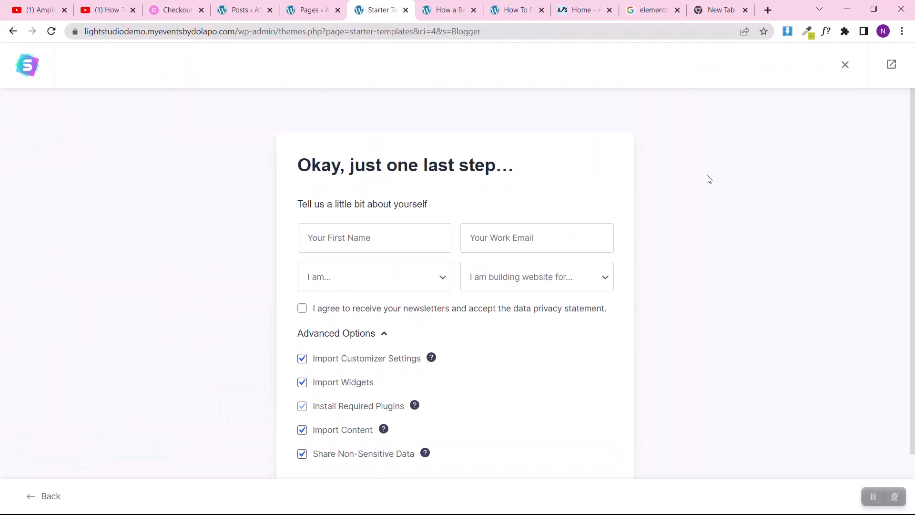
scroll(709, 179, "down", 2)
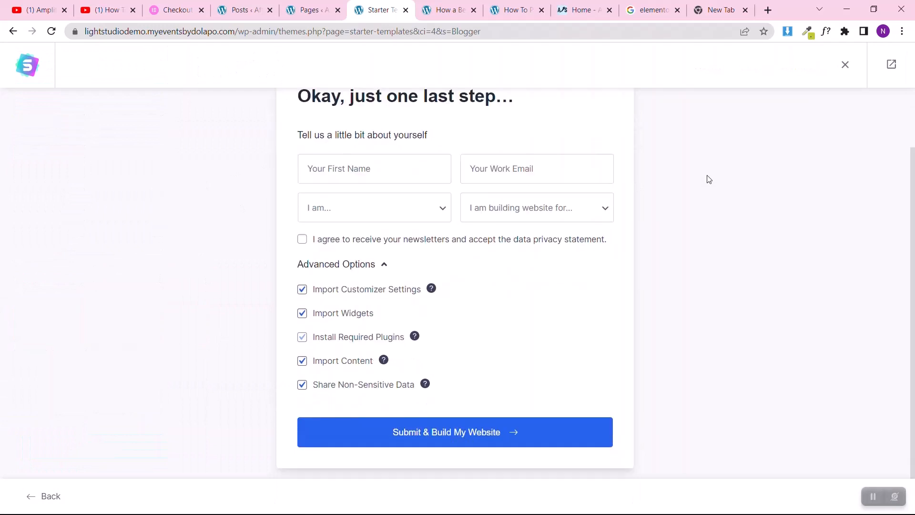
left_click(475, 433)
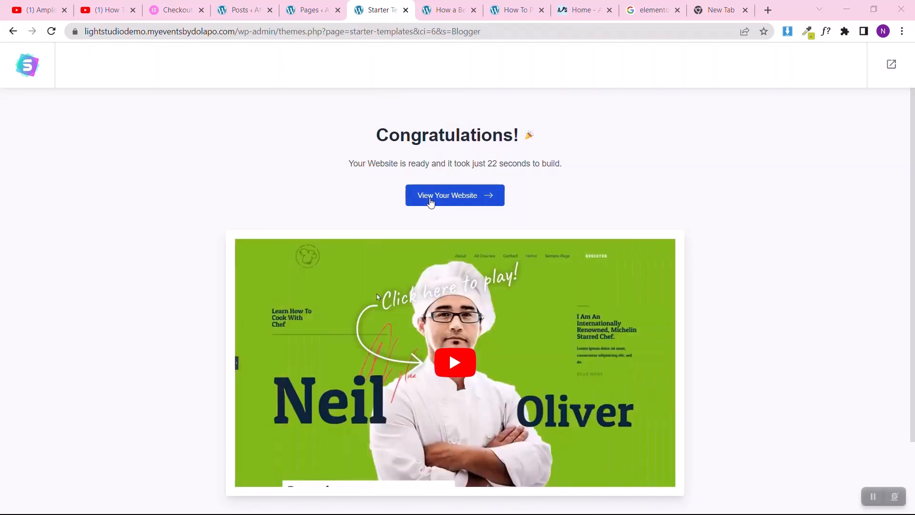
Step: Open the newly built website in a new tab and examine its homepage sections from the hero to the footer
right_click(431, 203)
left_click(576, 189)
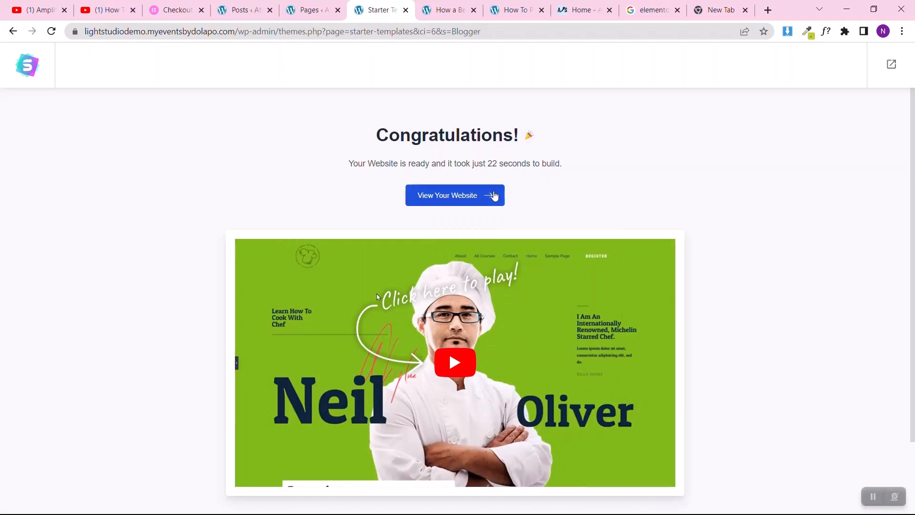
left_click(495, 195)
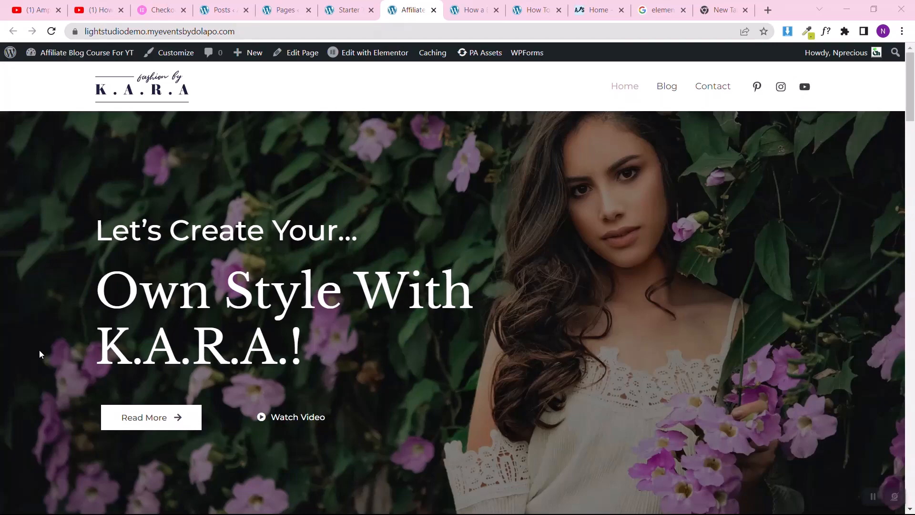
scroll(39, 349, "down", 10)
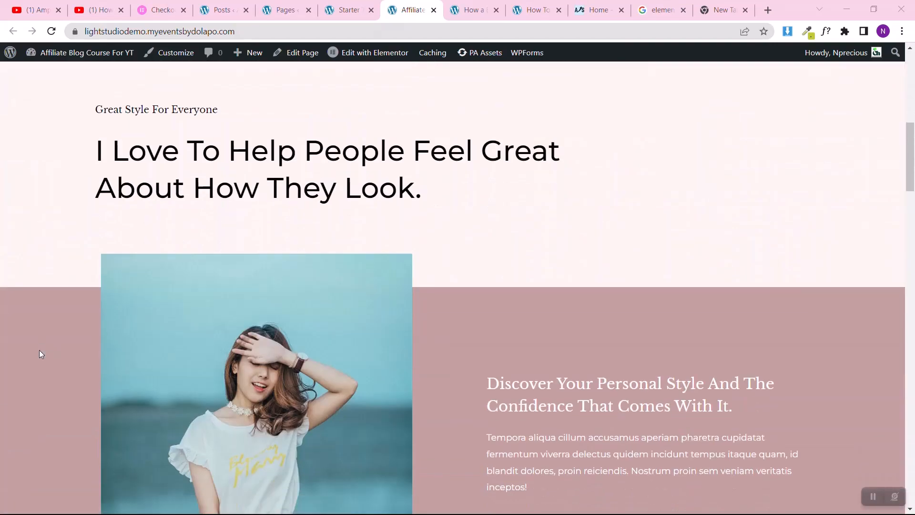
scroll(39, 350, "down", 9)
scroll(40, 352, "down", 15)
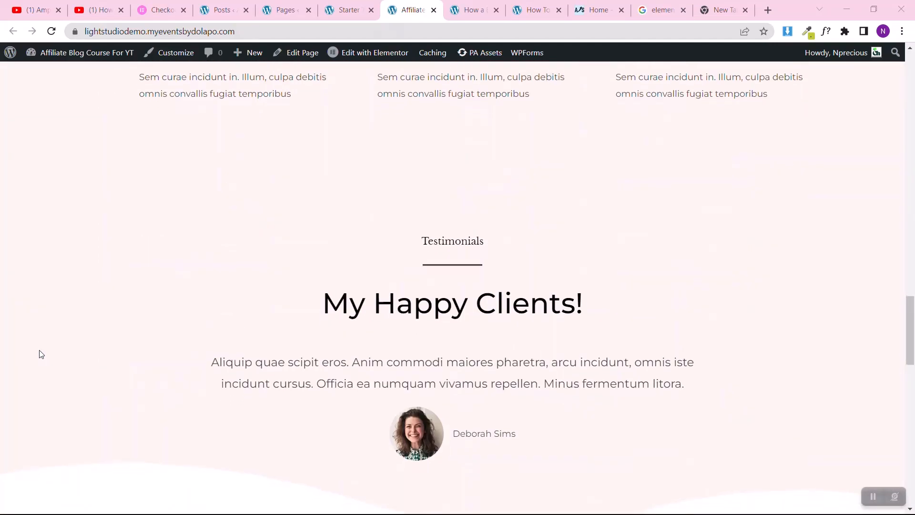
scroll(40, 353, "up", 10)
scroll(40, 353, "down", 2)
scroll(40, 353, "down", 1)
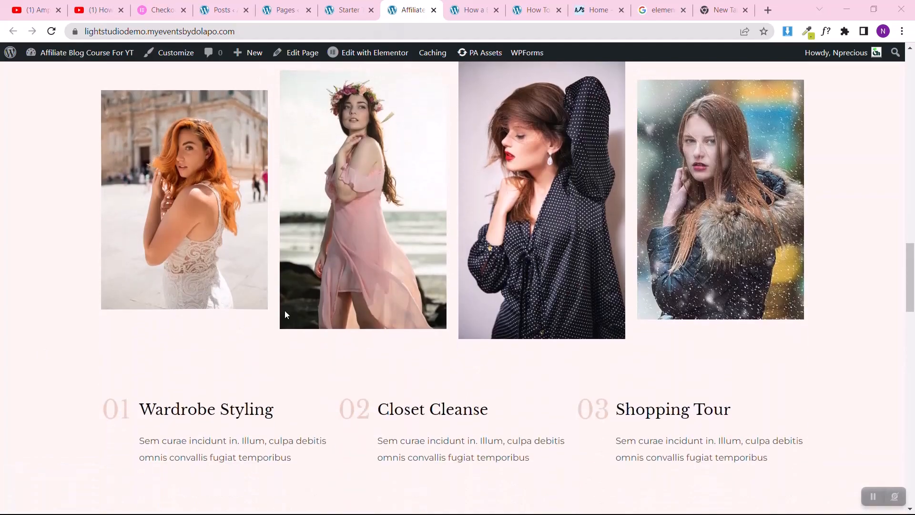
scroll(645, 275, "down", 6)
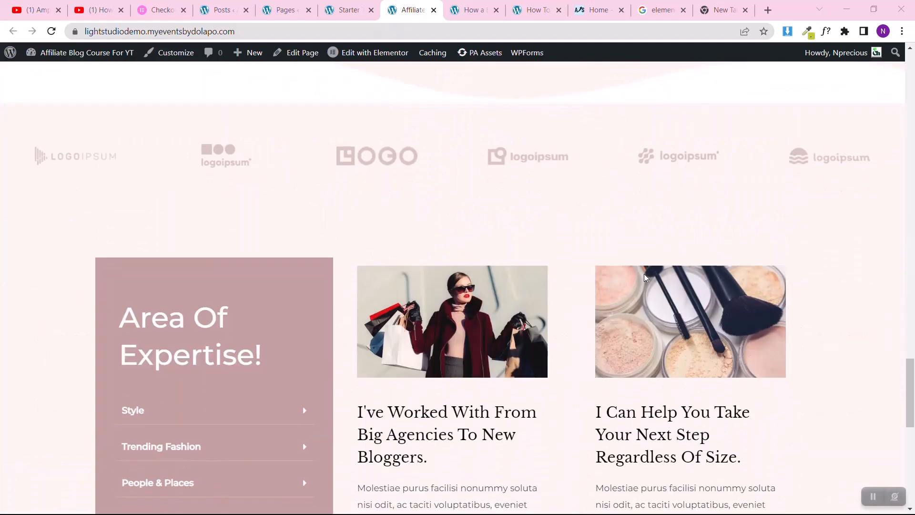
scroll(645, 275, "down", 10)
scroll(645, 274, "up", 6)
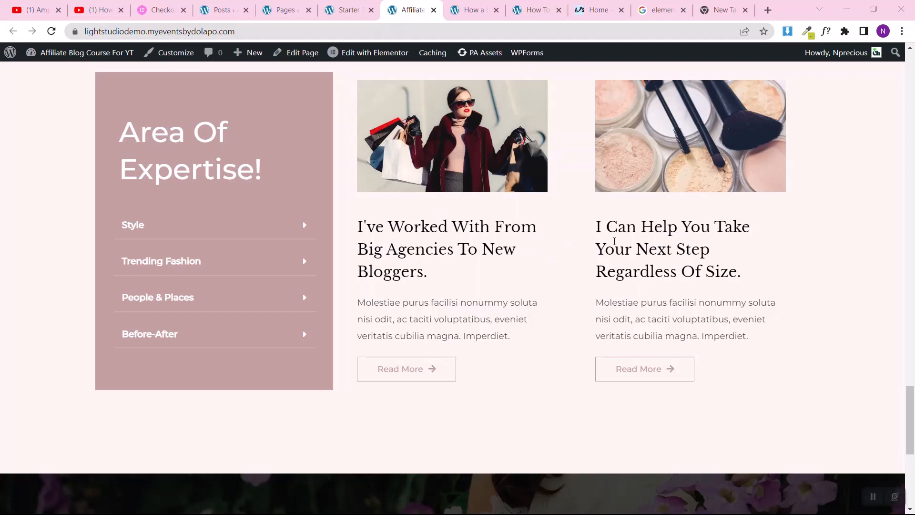
scroll(615, 240, "up", 4)
scroll(548, 250, "down", 2)
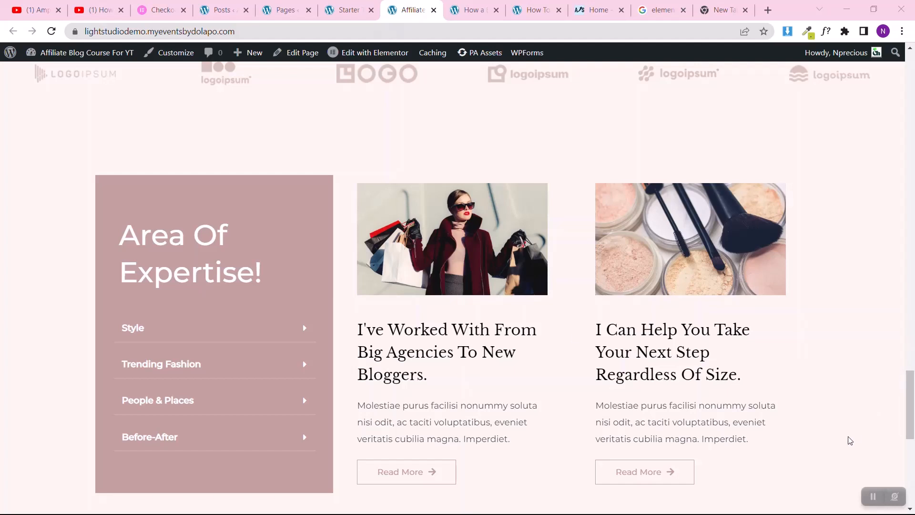
scroll(848, 437, "down", 10)
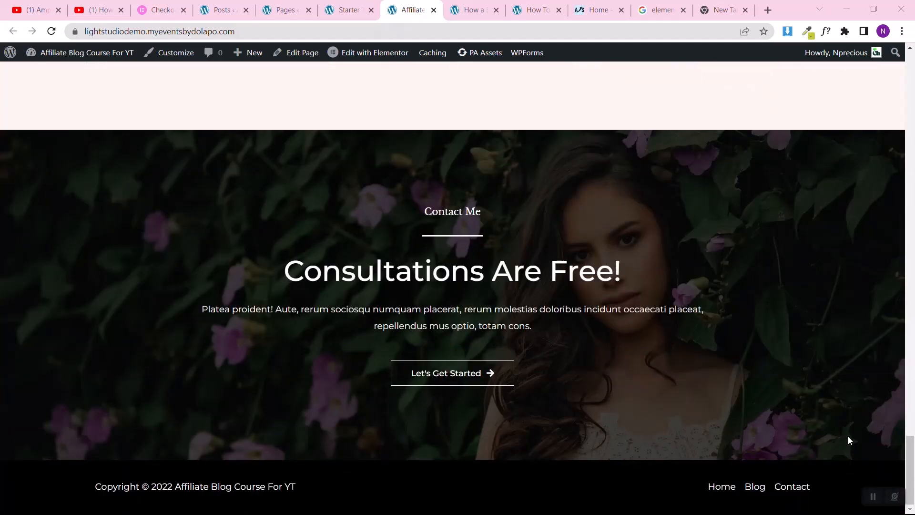
scroll(848, 440, "up", 8)
scroll(848, 439, "down", 2)
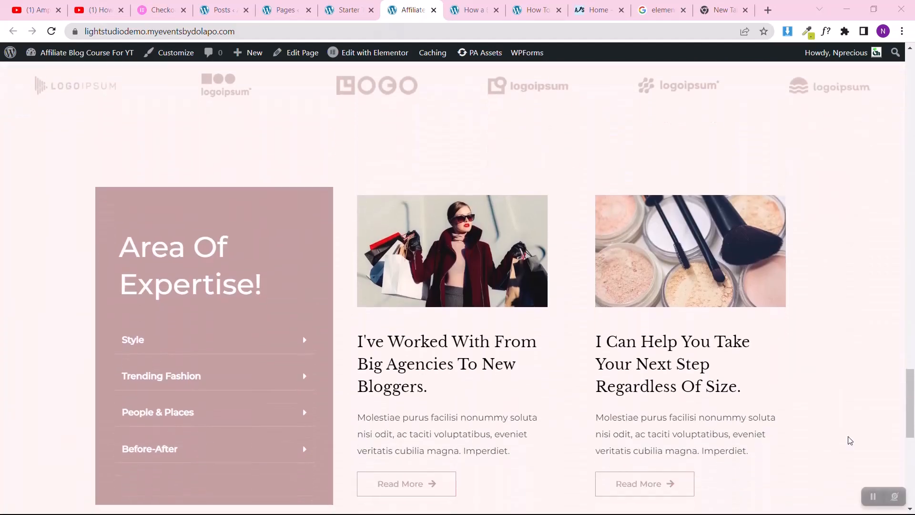
scroll(848, 439, "up", 1)
scroll(848, 440, "down", 7)
scroll(848, 439, "up", 4)
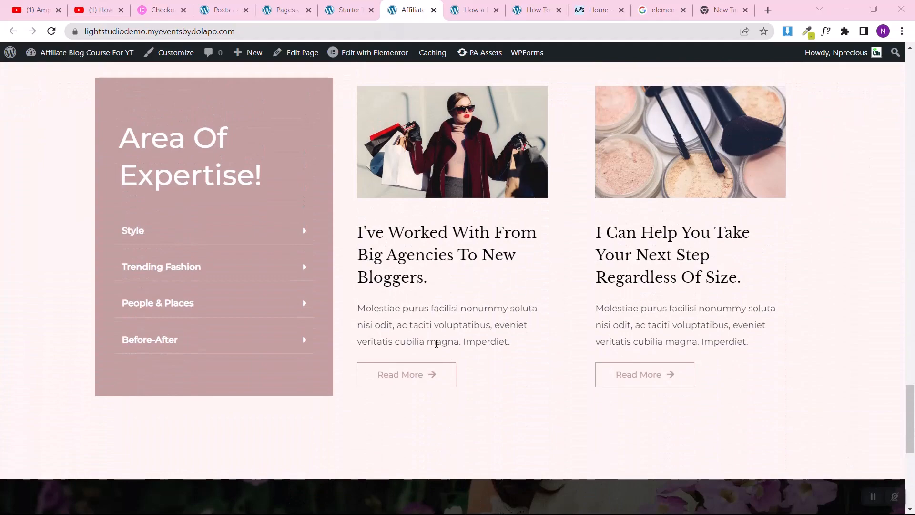
scroll(277, 254, "up", 10)
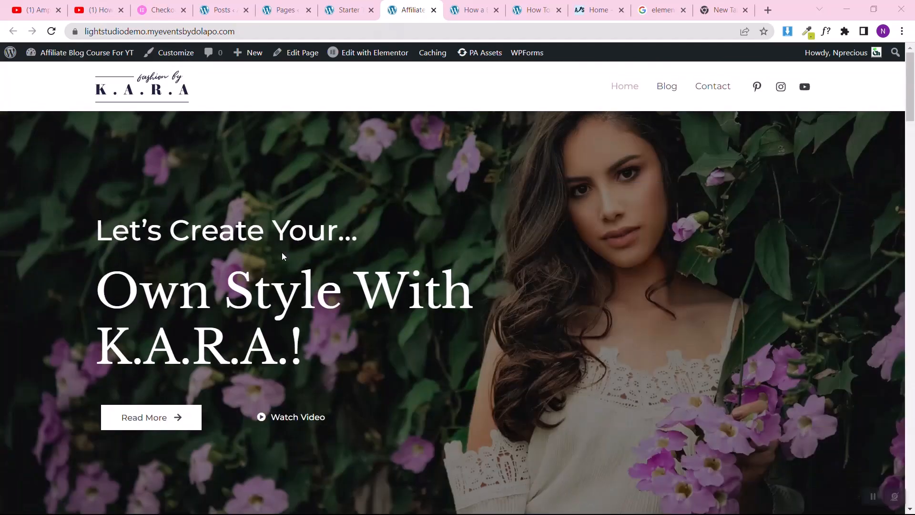
Step: Open the site's Blog page and review its header, post listing and lower sections
left_click(663, 95)
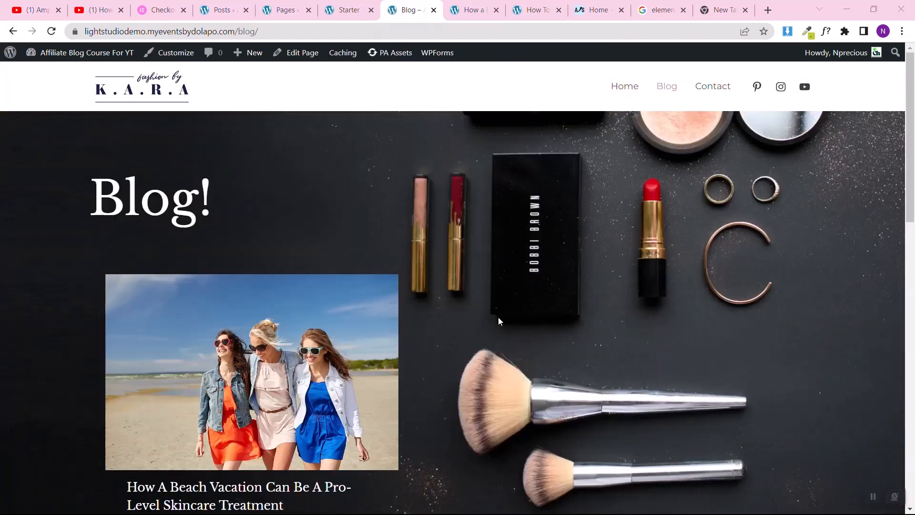
scroll(564, 233, "down", 15)
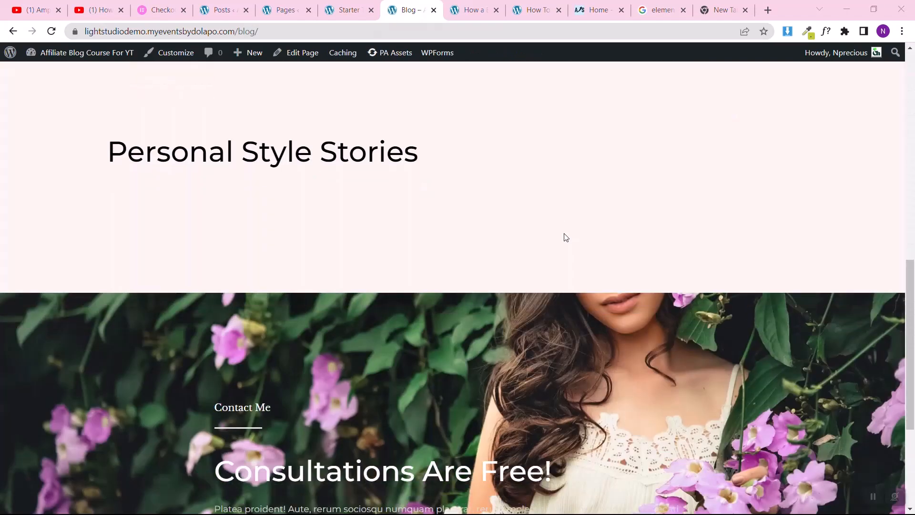
scroll(564, 234, "up", 15)
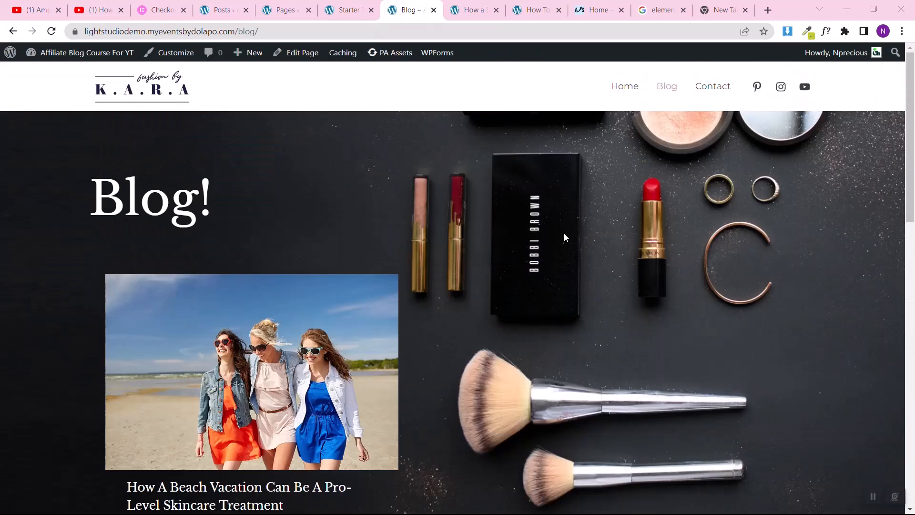
Step: Dismiss the Starter Templates rating notice on the updated page list and open the Home page with Elementor in a new tab
left_click(344, 5)
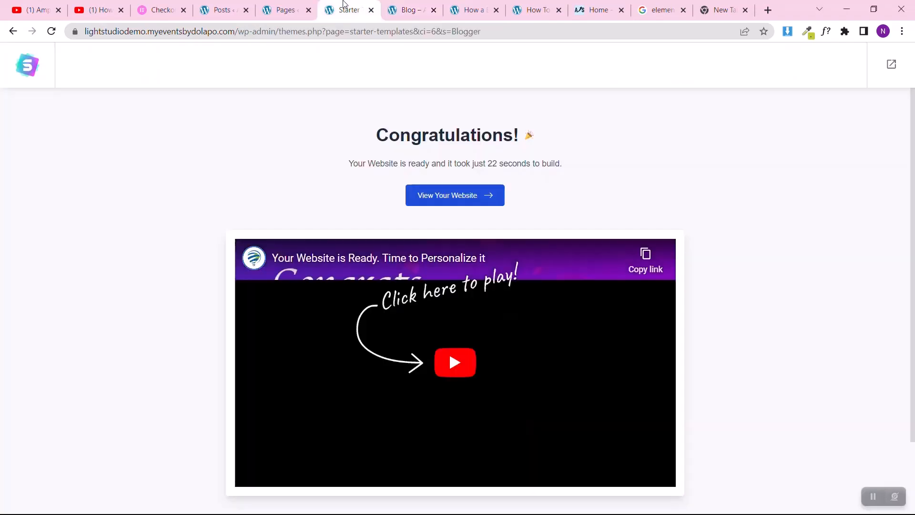
left_click(279, 10)
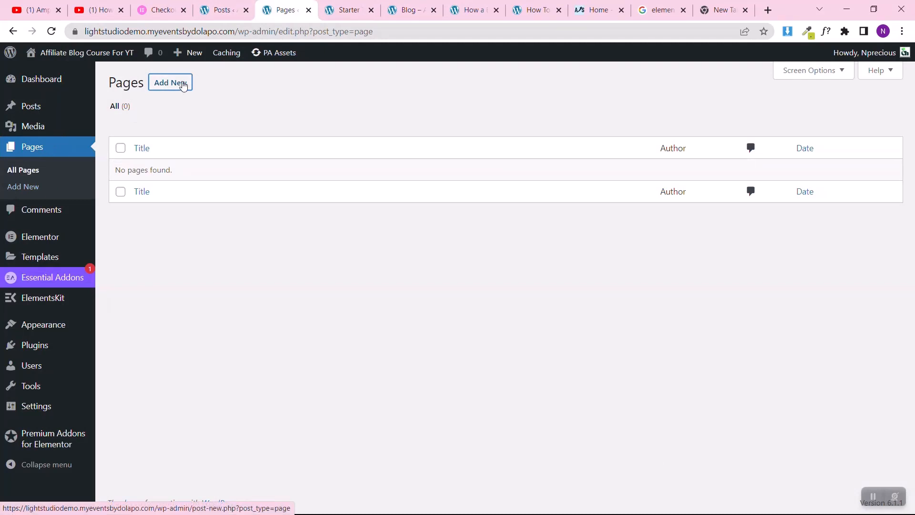
left_click(183, 84)
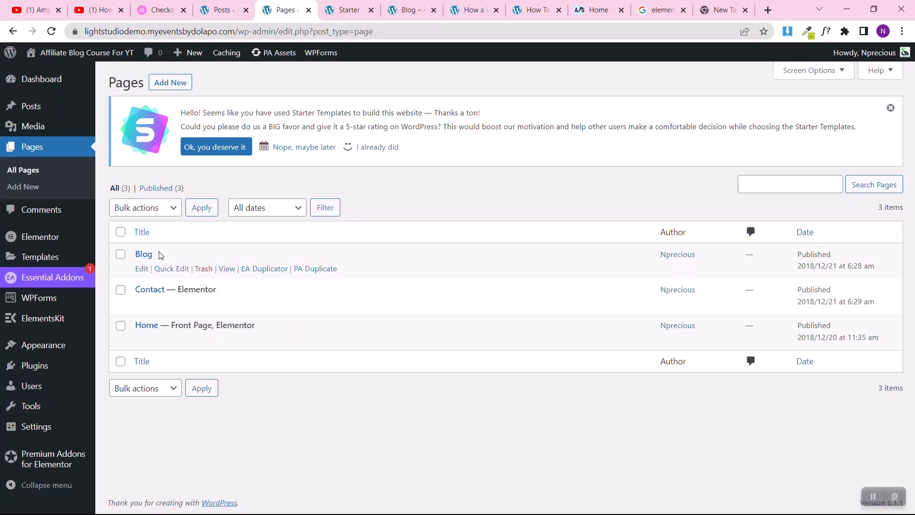
left_click(395, 146)
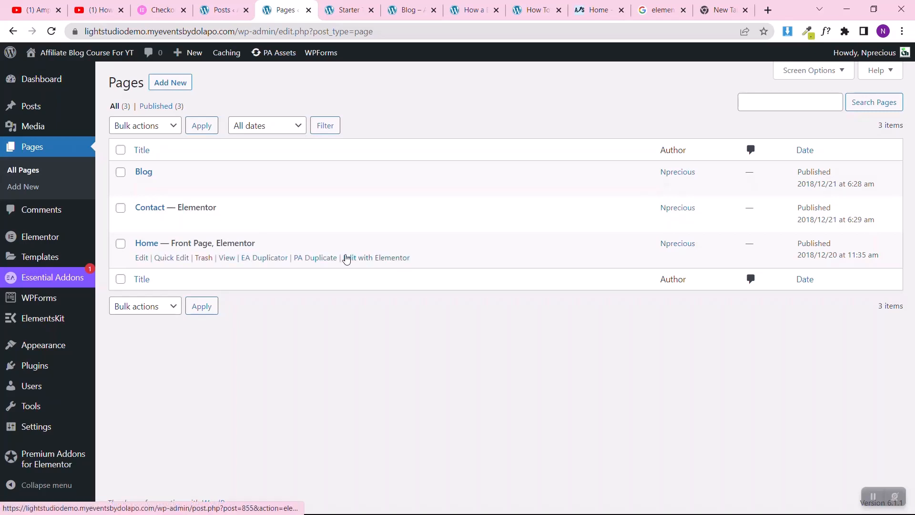
right_click(352, 257)
left_click(409, 266)
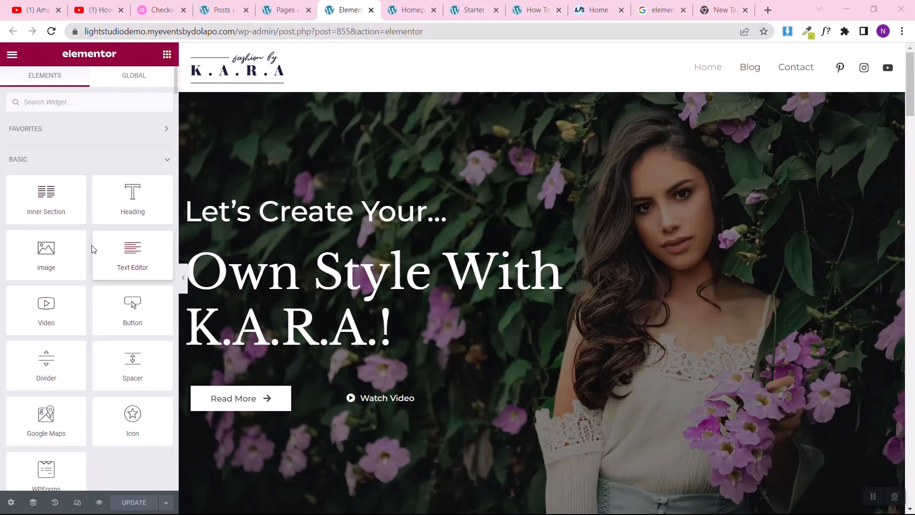
Step: Delete the "Great Style For Everyone" heading section below the hero on the Home page
left_click_drag(46, 196, 61, 215)
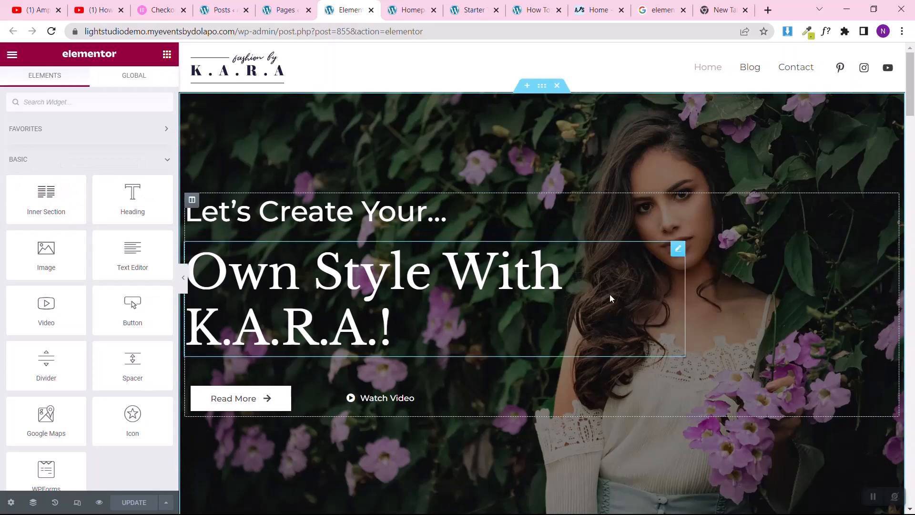
scroll(610, 294, "down", 2)
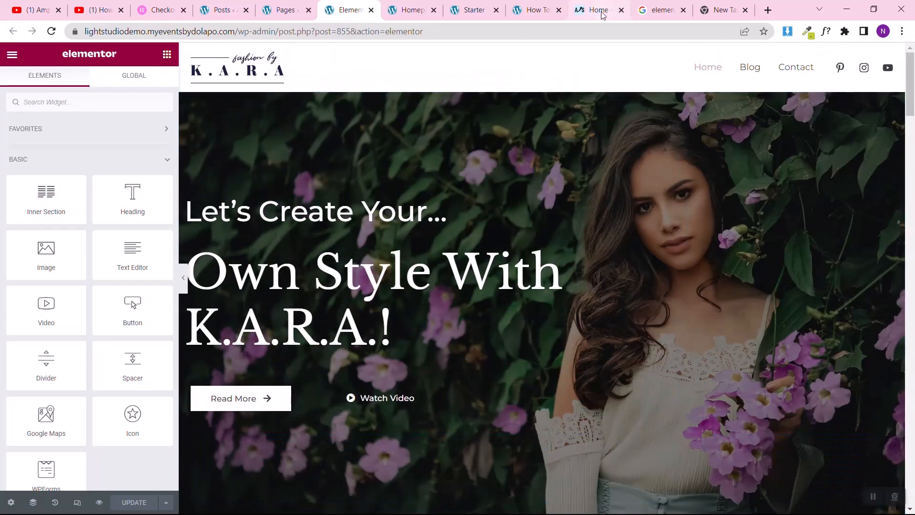
scroll(502, 198, "down", 1)
scroll(502, 200, "down", 8)
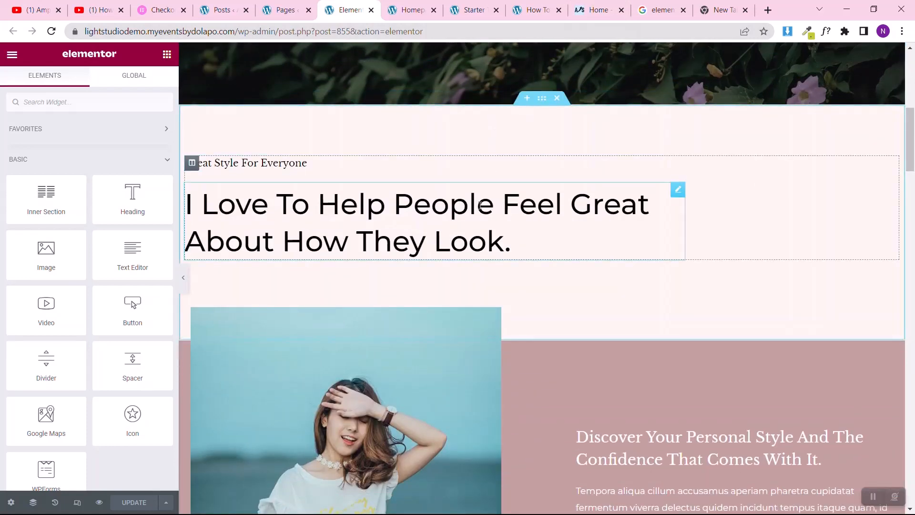
scroll(691, 285, "down", 4)
scroll(690, 285, "up", 3)
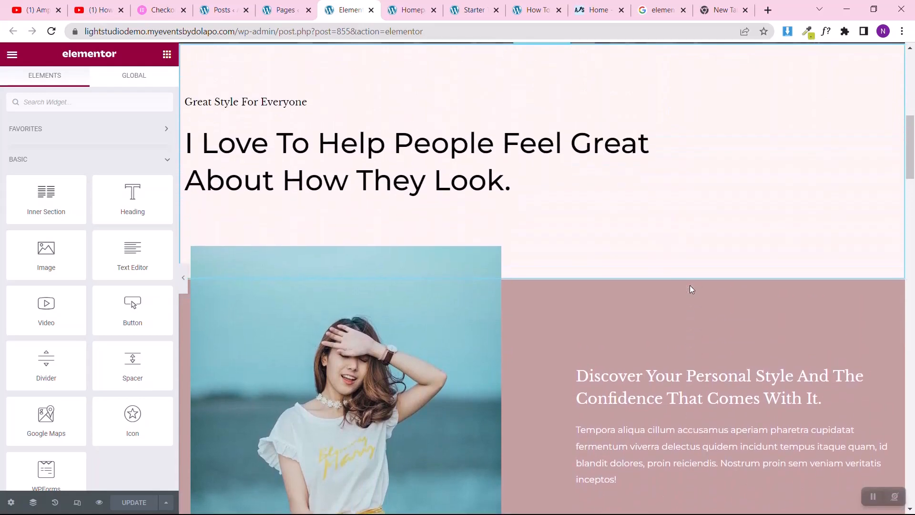
left_click(564, 47)
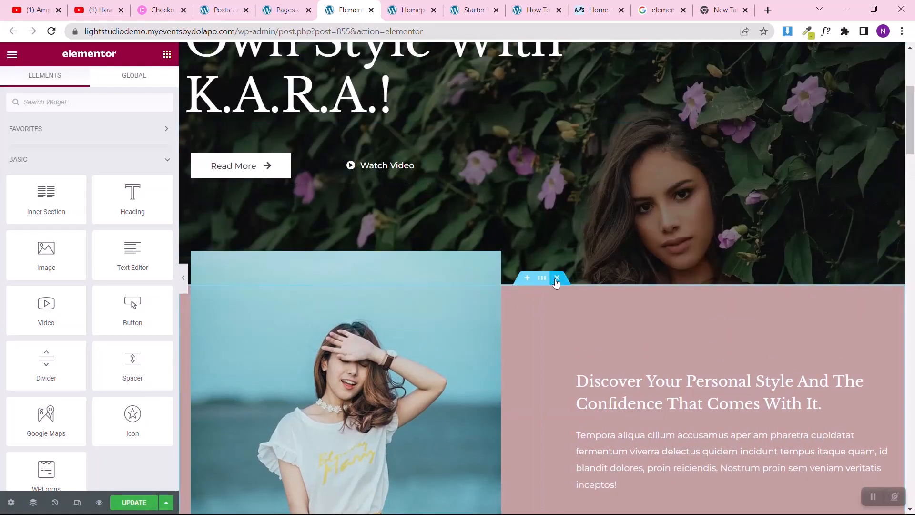
Step: Delete every remaining section of the Home page, from "Discover Your Personal Style" down to "Consultations Are Free!", plus the hero section
left_click(556, 282)
left_click(558, 115)
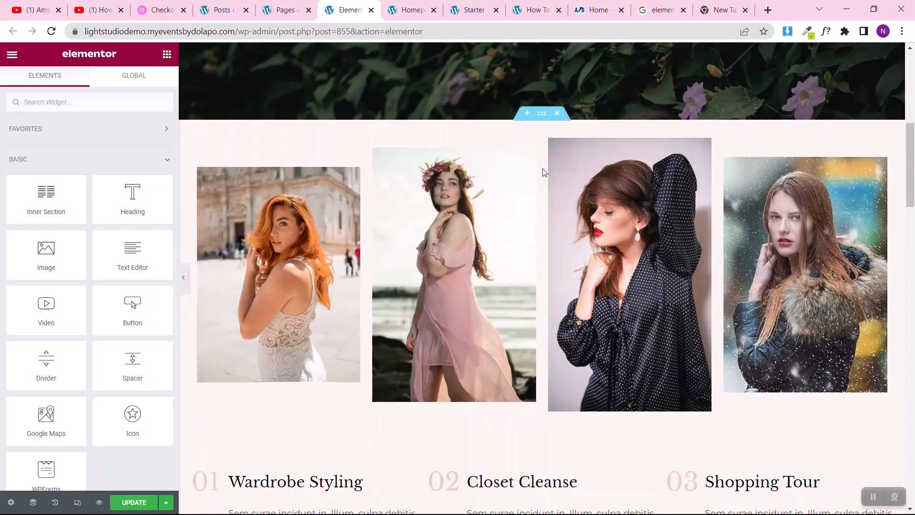
left_click(557, 115)
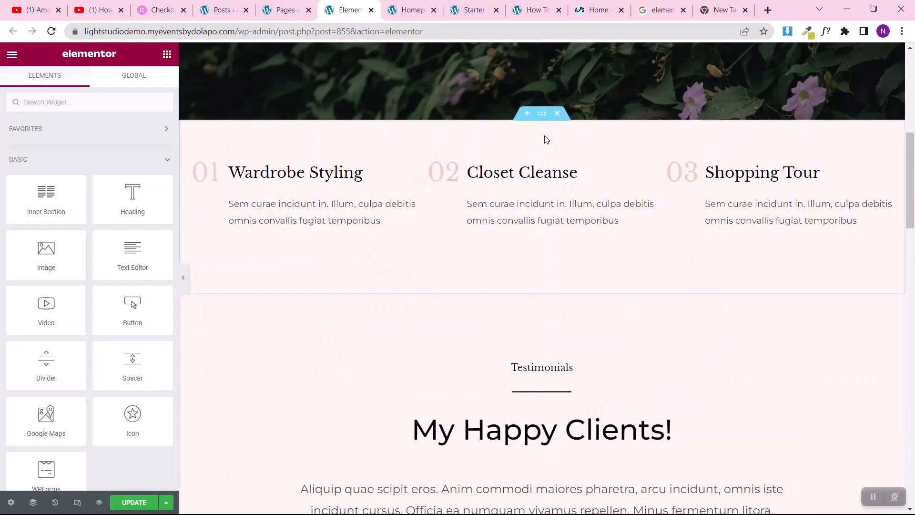
left_click(557, 114)
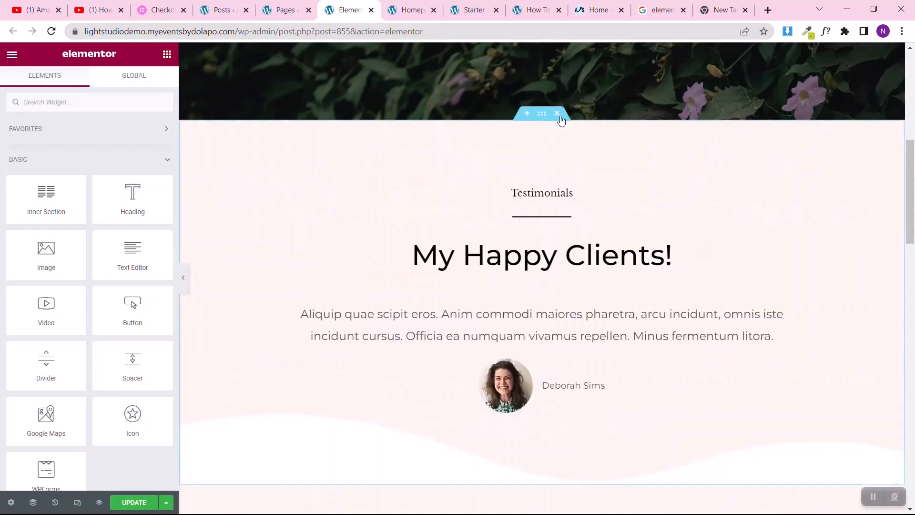
left_click(557, 113)
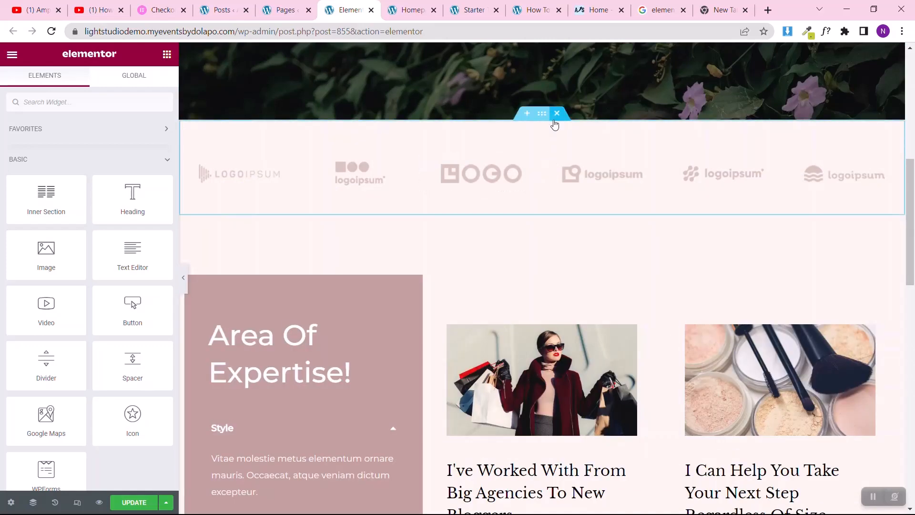
left_click(557, 113)
left_click(558, 114)
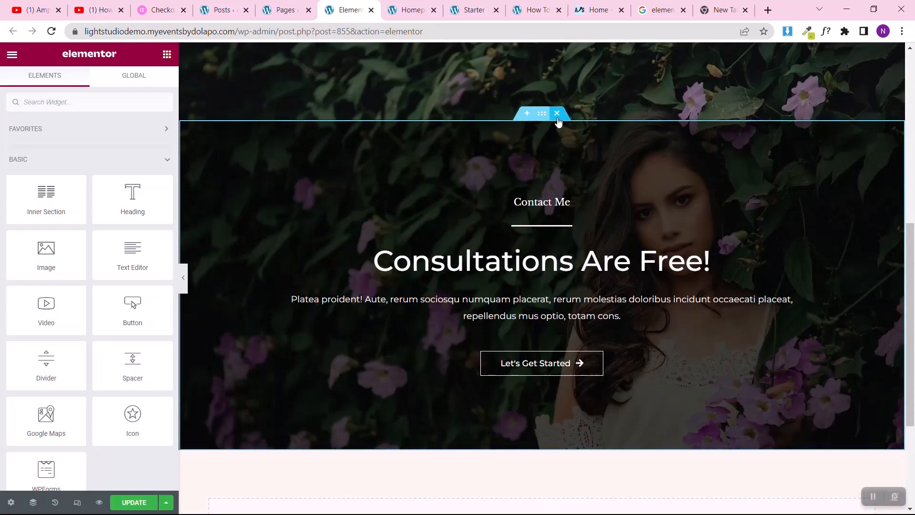
left_click(557, 114)
scroll(558, 166, "up", 5)
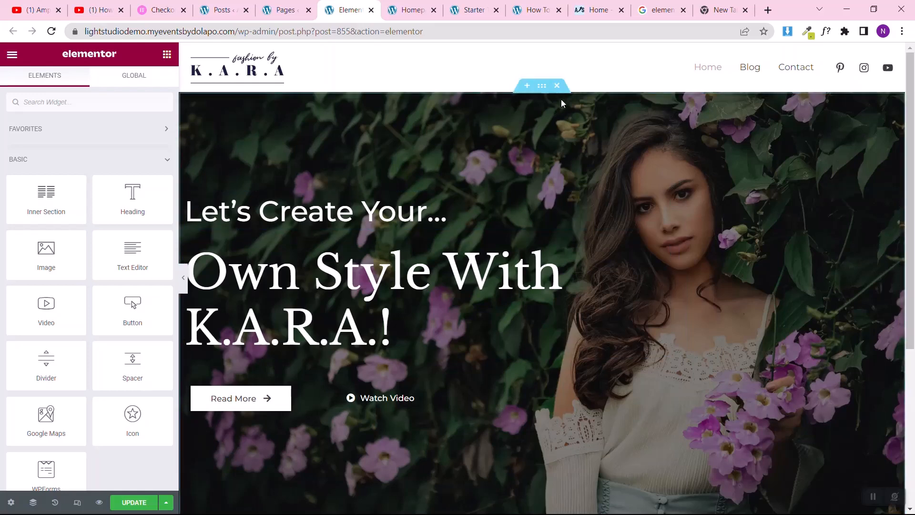
left_click(556, 86)
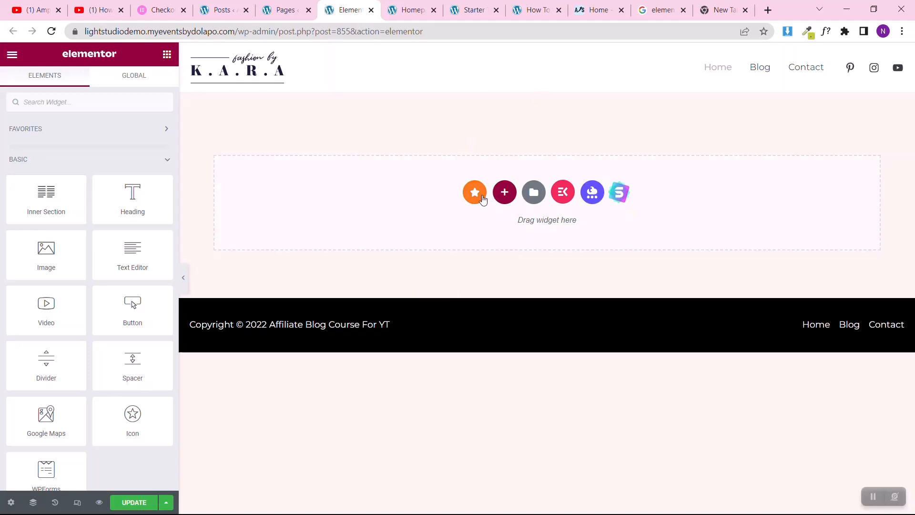
left_click(505, 193)
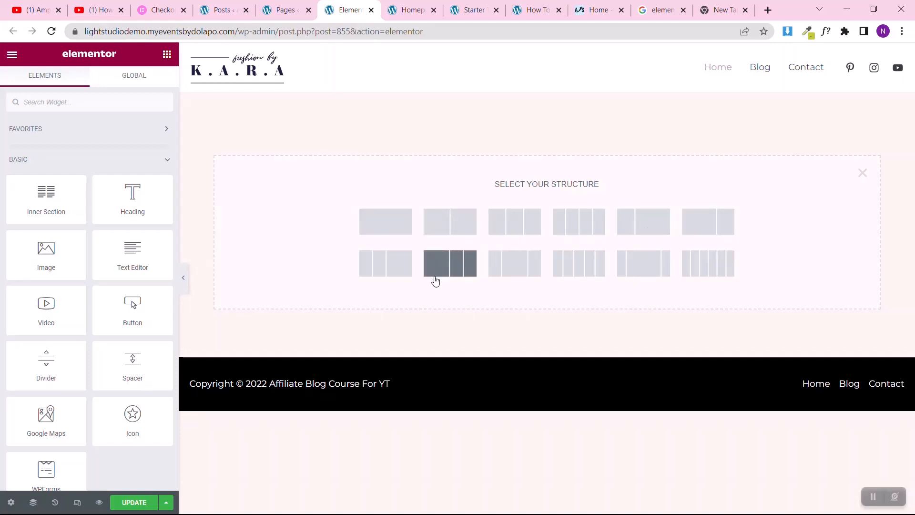
left_click(373, 219)
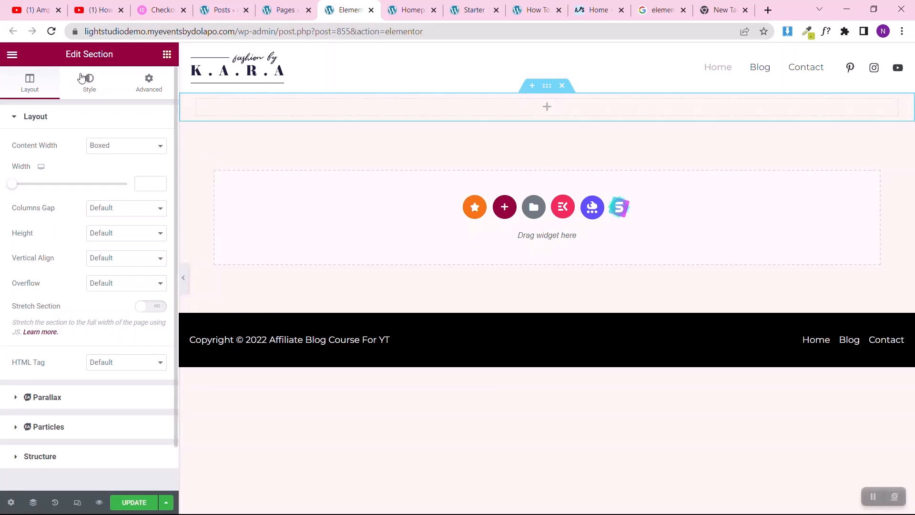
left_click(561, 87)
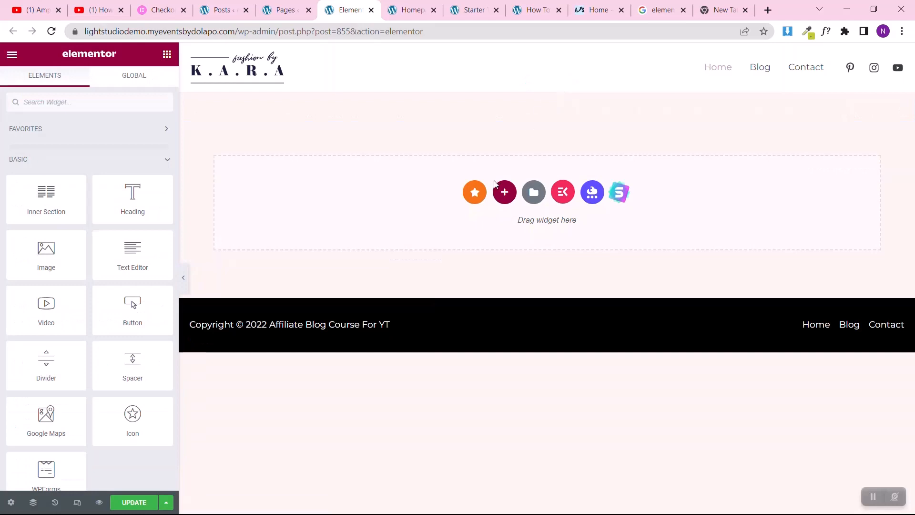
Step: Add a single-column section with its height set to Fit To Screen and preview it across the full window
left_click(505, 192)
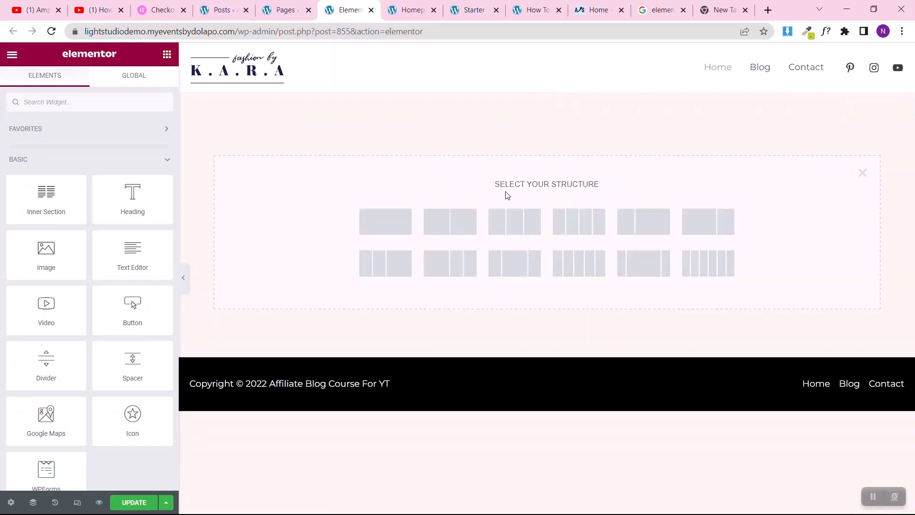
left_click(386, 232)
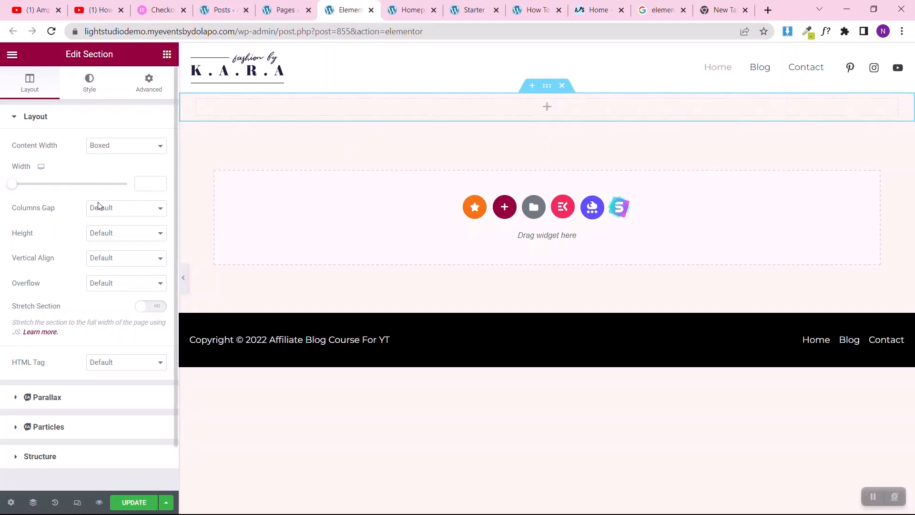
left_click(91, 235)
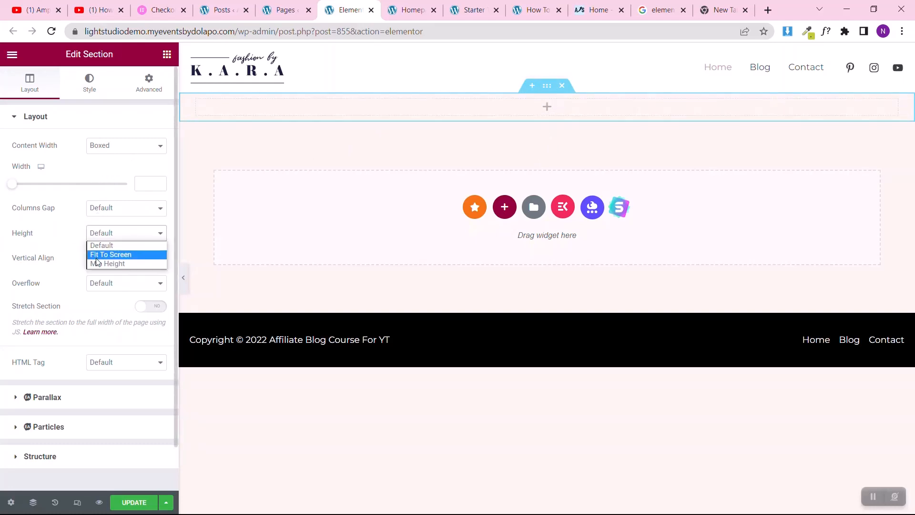
key("Escape")
left_click(98, 259)
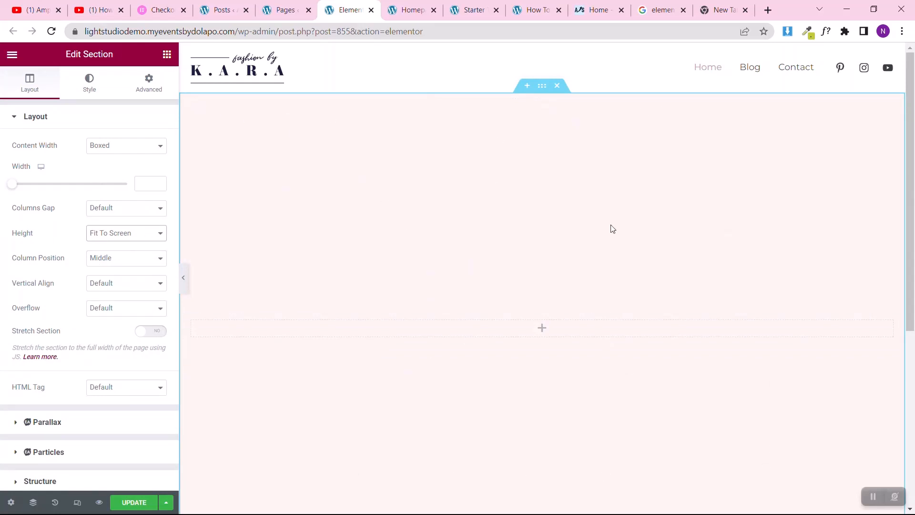
left_click(184, 277)
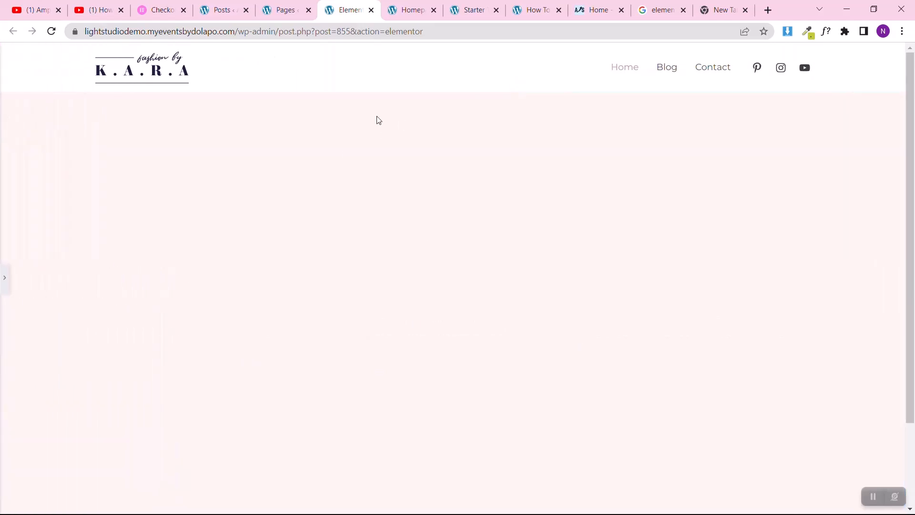
scroll(559, 320, "down", 2)
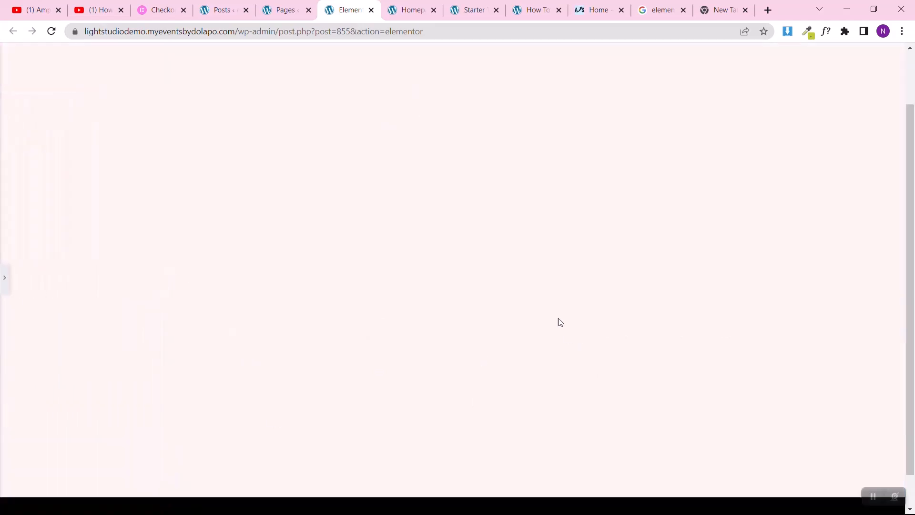
scroll(559, 320, "up", 2)
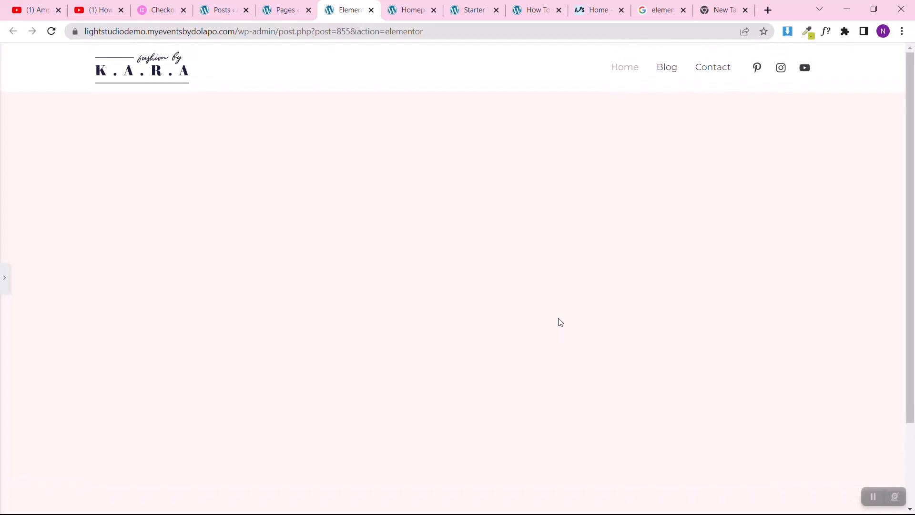
left_click(5, 279)
Step: Change the section's height mode to Min Height with a minimum height of 445 px
left_click(137, 233)
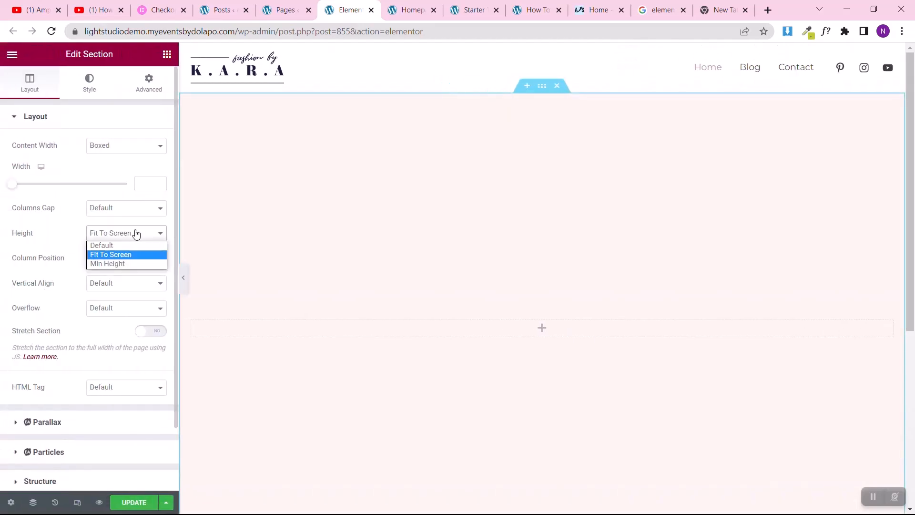
left_click(118, 265)
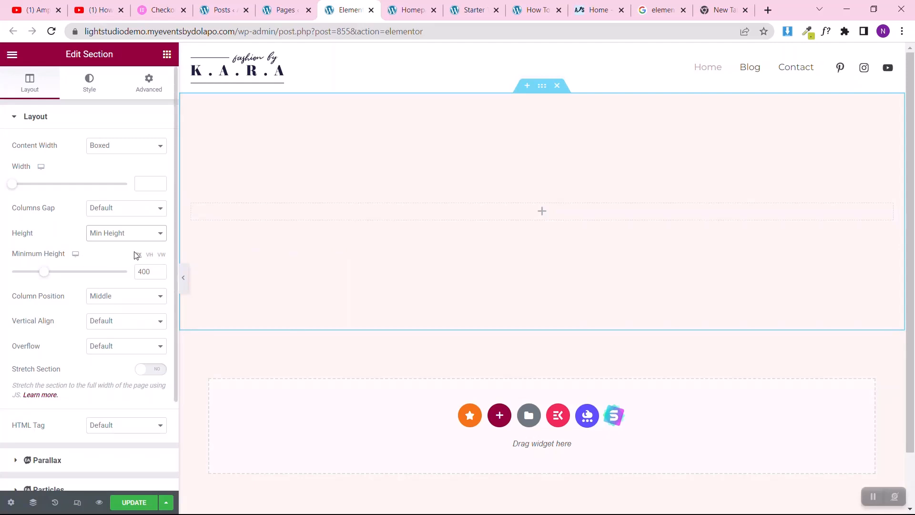
mouse_move(46, 273)
left_mouse_down()
mouse_move(59, 272)
mouse_move(21, 276)
mouse_move(49, 280)
left_mouse_up()
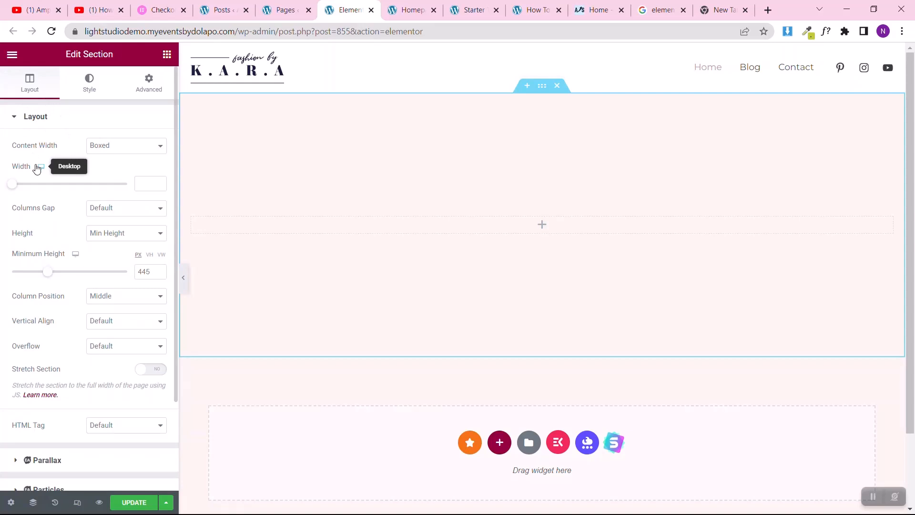
Step: Review the section's style and advanced settings, including its responsive options
left_click(81, 92)
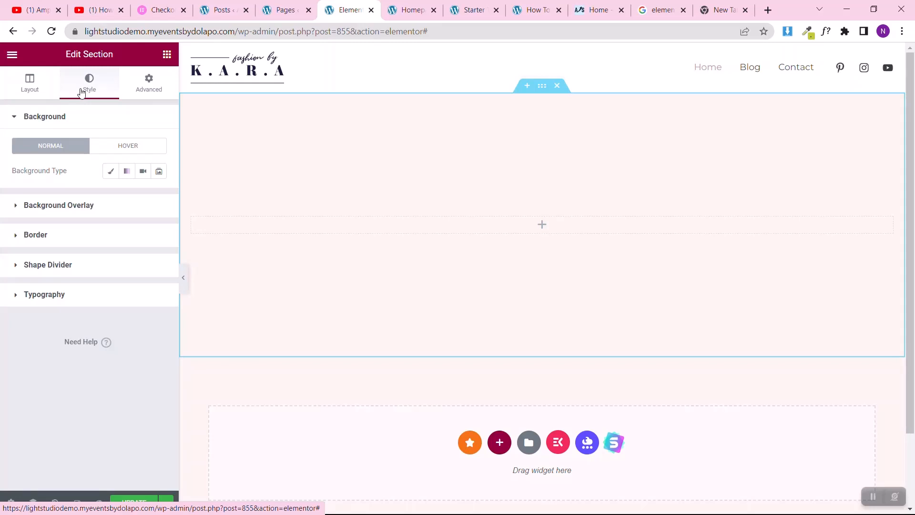
left_click(139, 93)
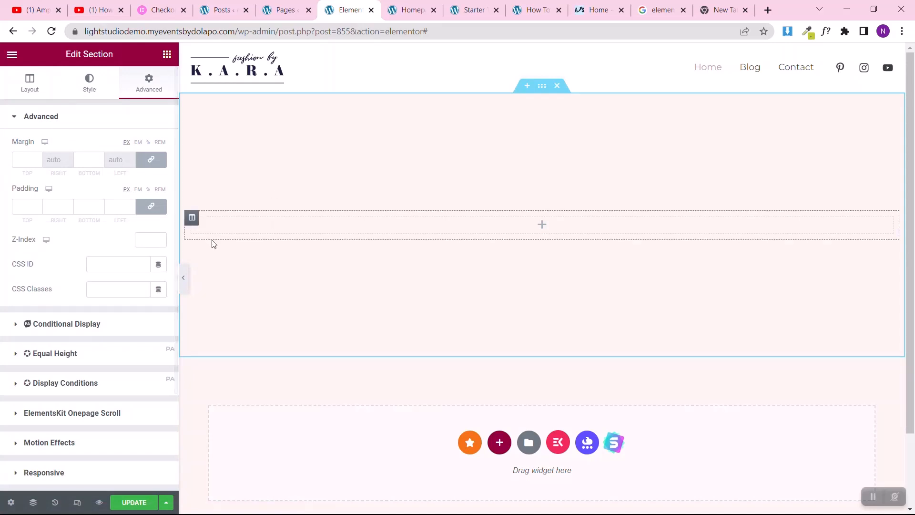
scroll(1, 228, "down", 3)
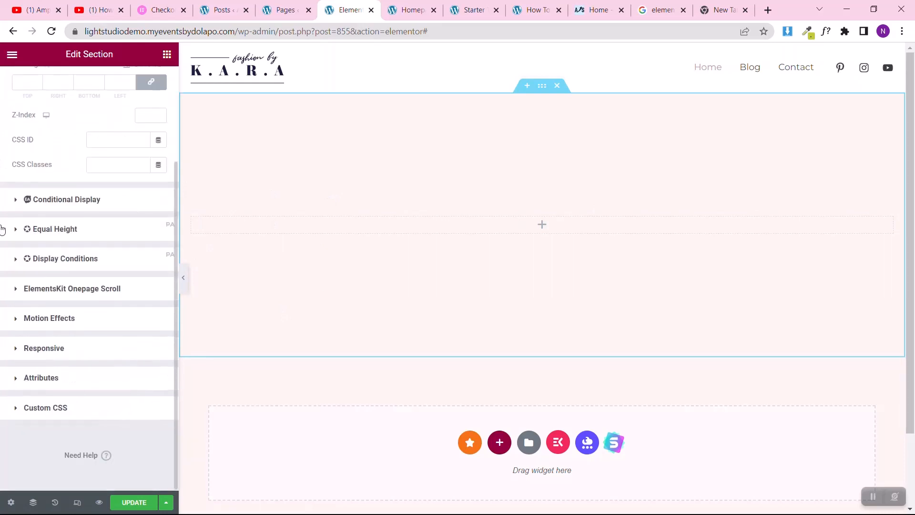
left_click(17, 347)
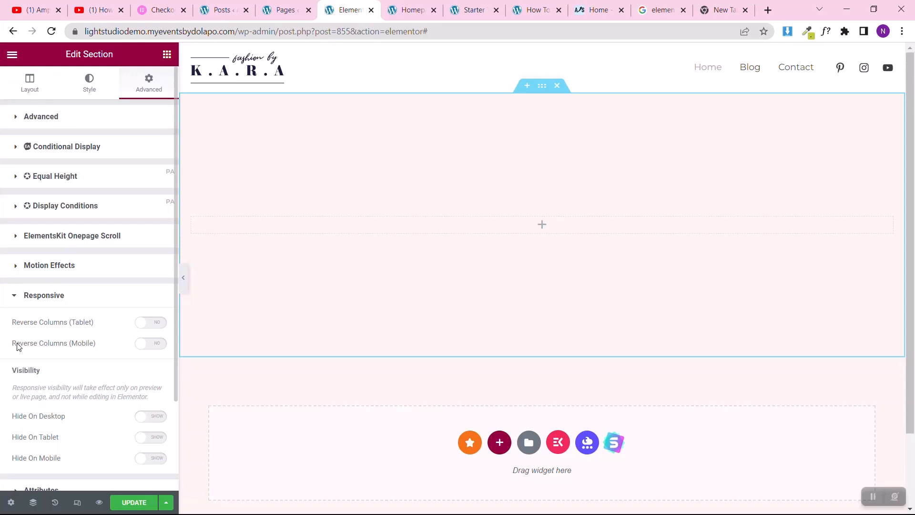
Step: Set the section's boxed content width to 1024 and its minimum height to 500 px
left_click(29, 89)
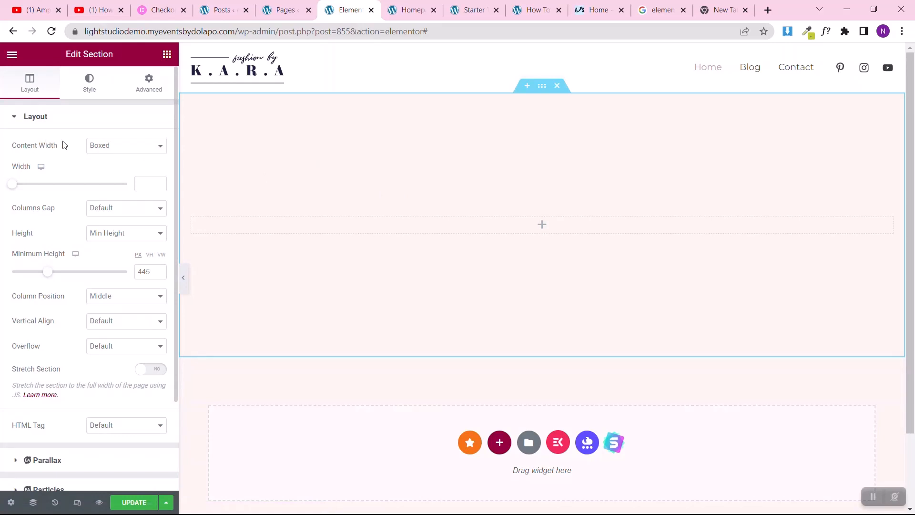
left_click(142, 185)
type("1024")
double_click(142, 268)
type("500")
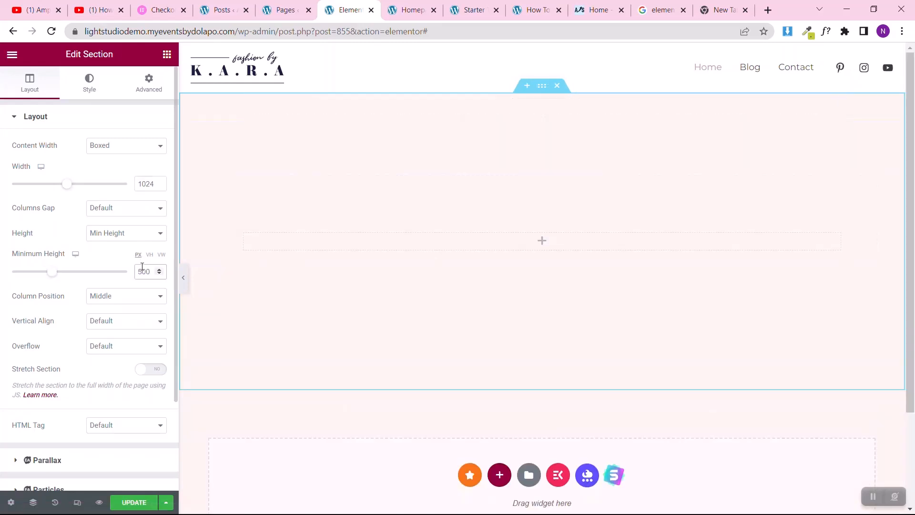
Step: Give the section a classic background with the dusty rose color #B48686
left_click(88, 86)
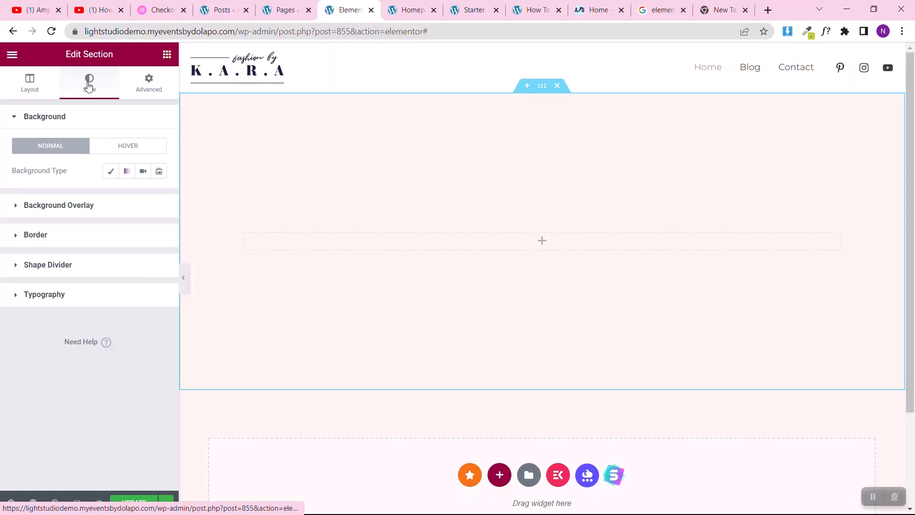
left_click(109, 172)
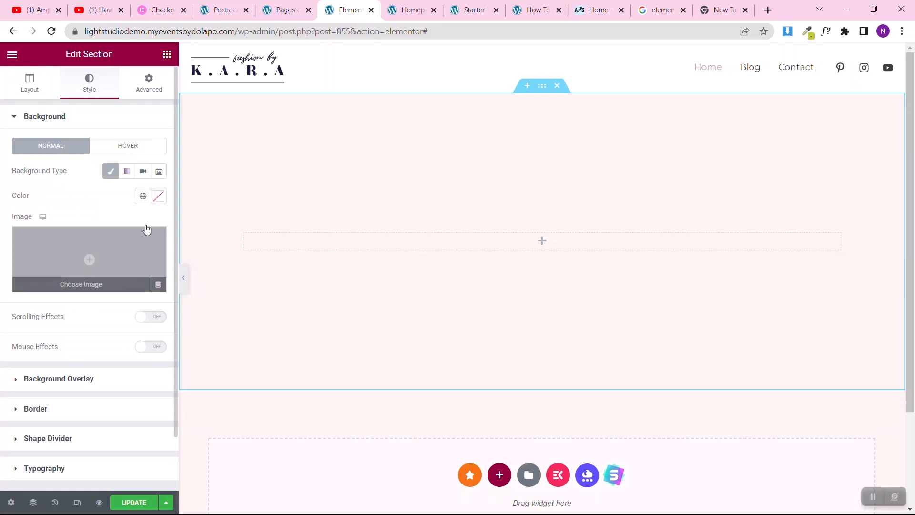
left_click(158, 196)
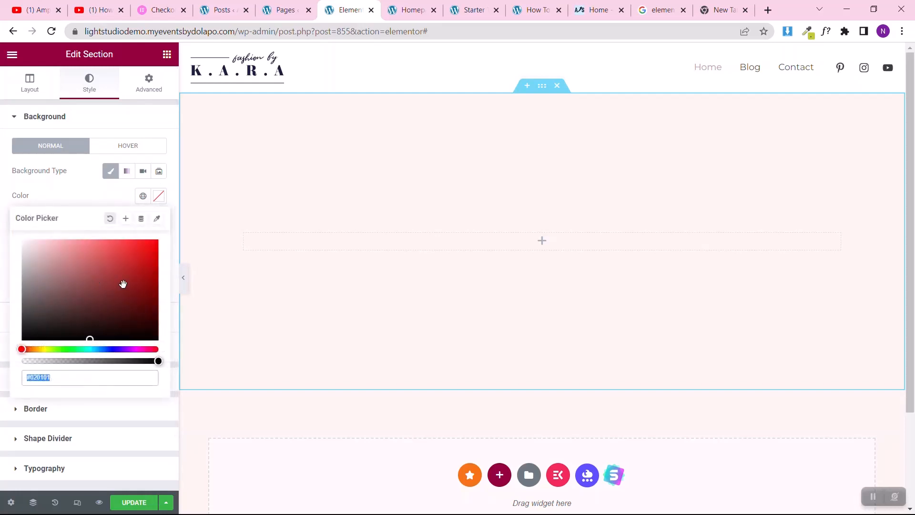
type("#F9F9F9")
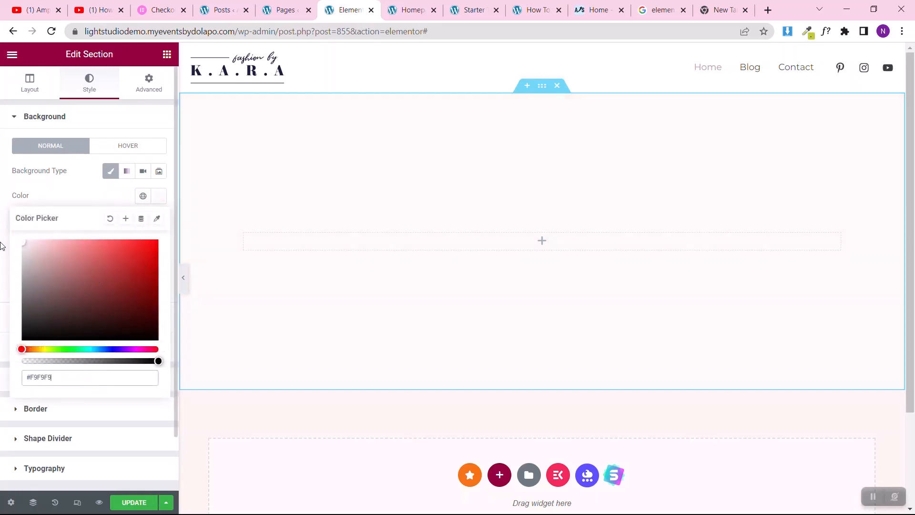
left_click_drag(0, 242, 0, 205)
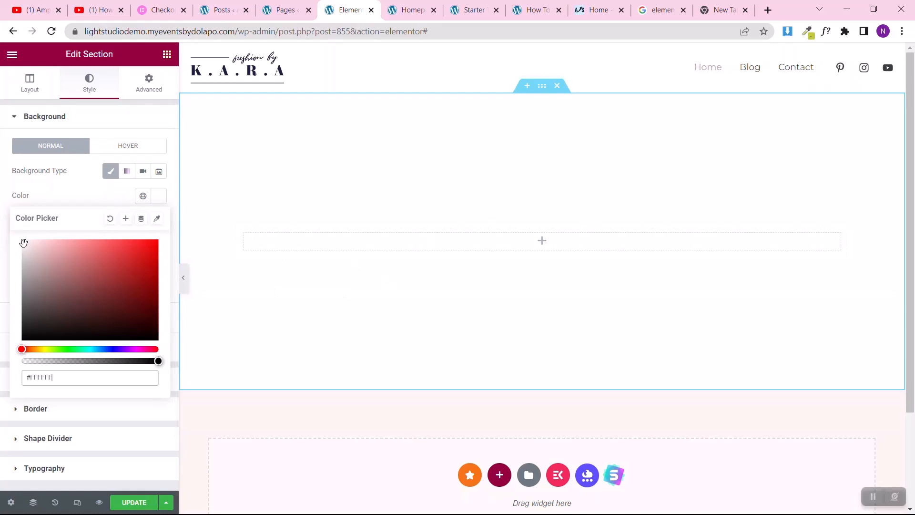
mouse_move(23, 243)
left_mouse_down()
mouse_move(173, 250)
mouse_move(185, 220)
mouse_move(34, 205)
mouse_move(57, 268)
left_mouse_up()
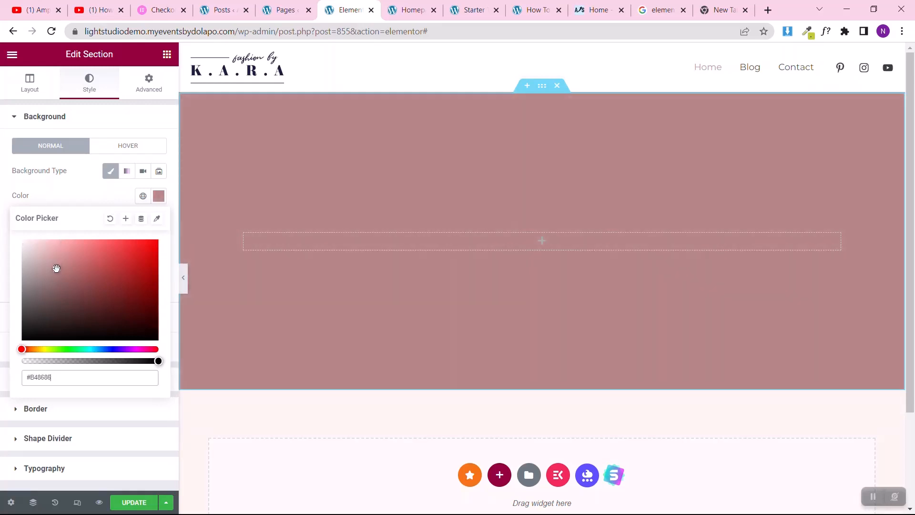
left_click(80, 196)
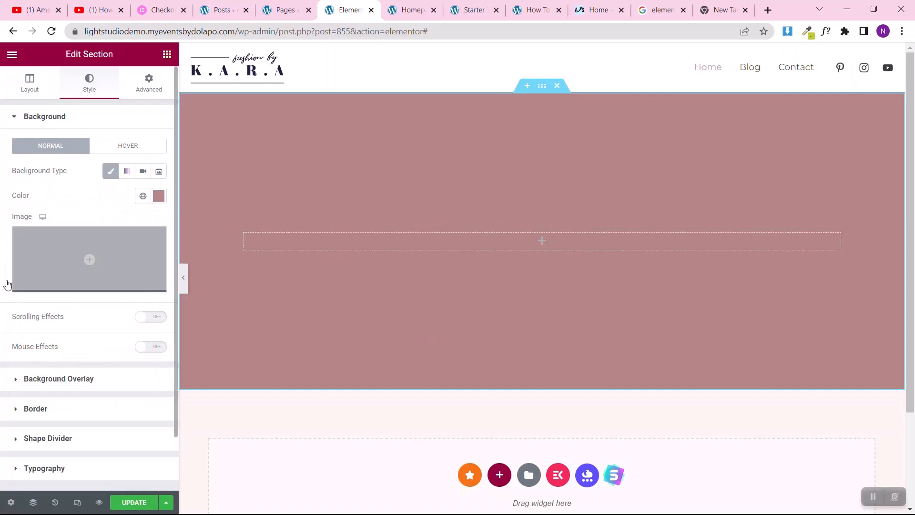
Step: Upload the photo of the woman in a flower crown from the Blog Post Images folder and insert it as the section's background image
left_click(63, 292)
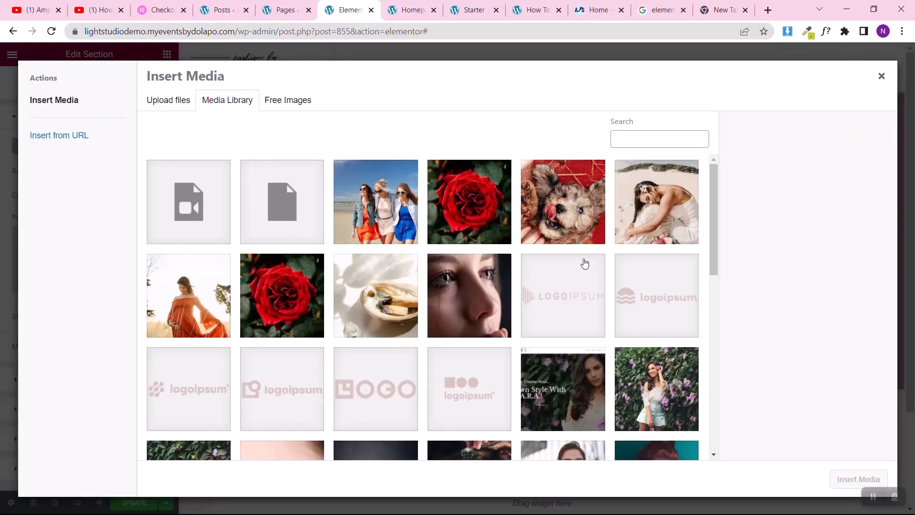
scroll(587, 262, "down", 5)
scroll(239, 190, "up", 4)
left_click(161, 101)
left_click(501, 109)
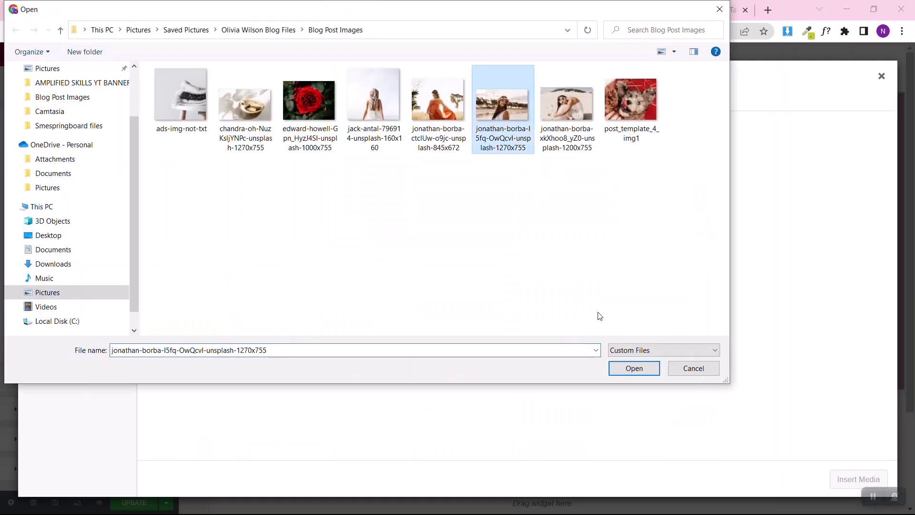
left_click(627, 370)
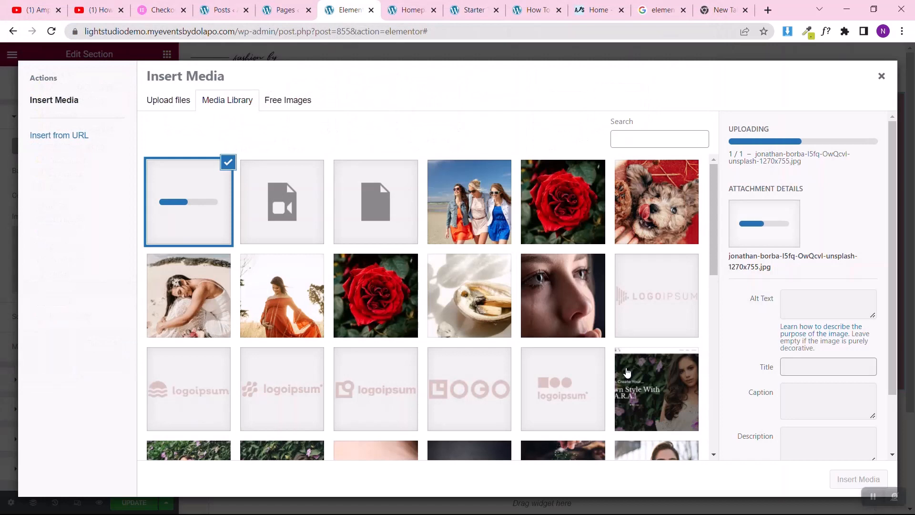
left_click(847, 481)
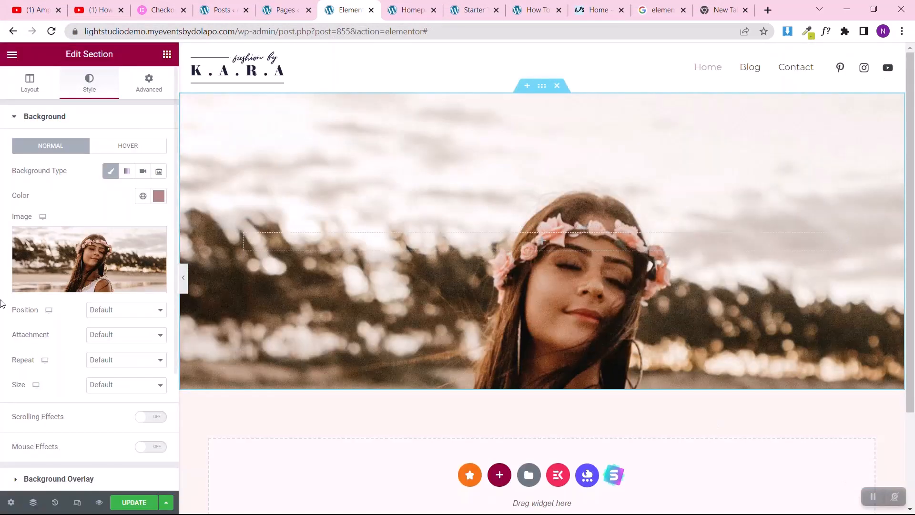
Step: Try the Center Left position for the background image, then settle on Center Center
left_click(109, 311)
left_click(101, 329)
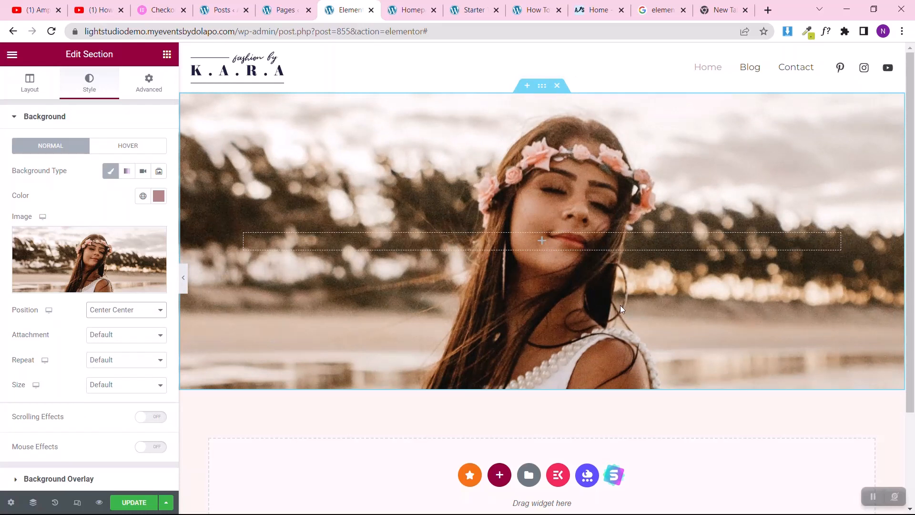
left_click(101, 311)
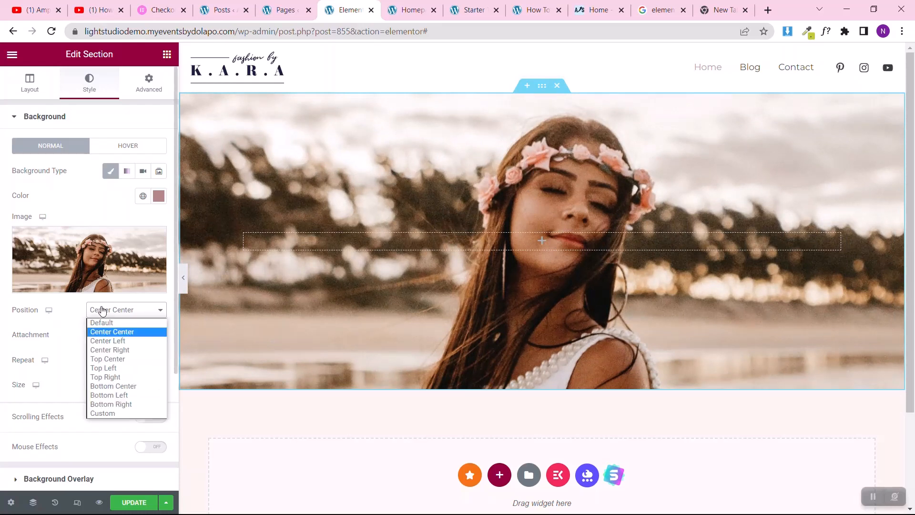
left_click(104, 342)
left_click(123, 308)
left_click(121, 332)
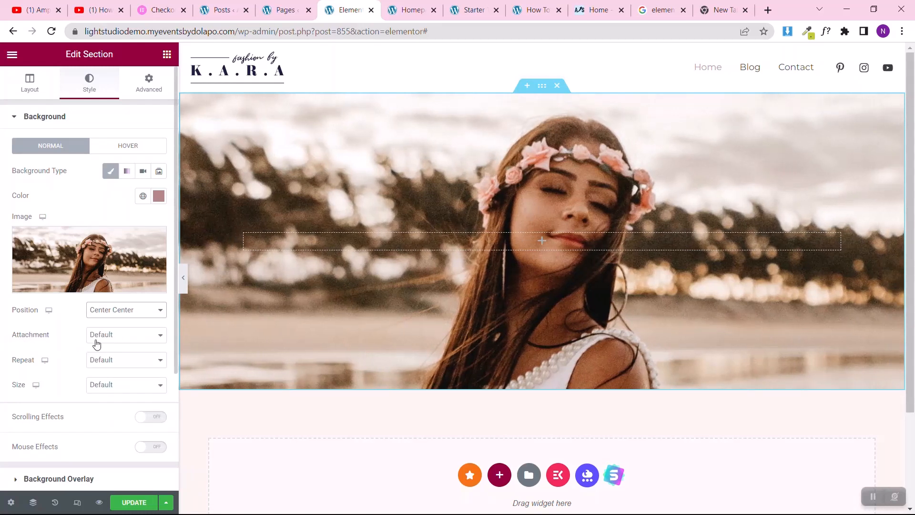
Step: Set the background image's attachment to Scroll and check how it behaves on the page
left_click(100, 337)
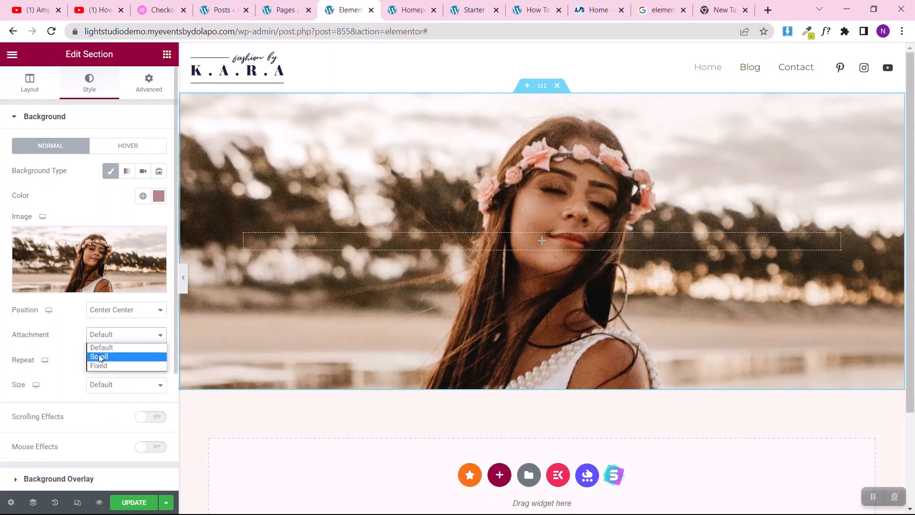
left_click(100, 357)
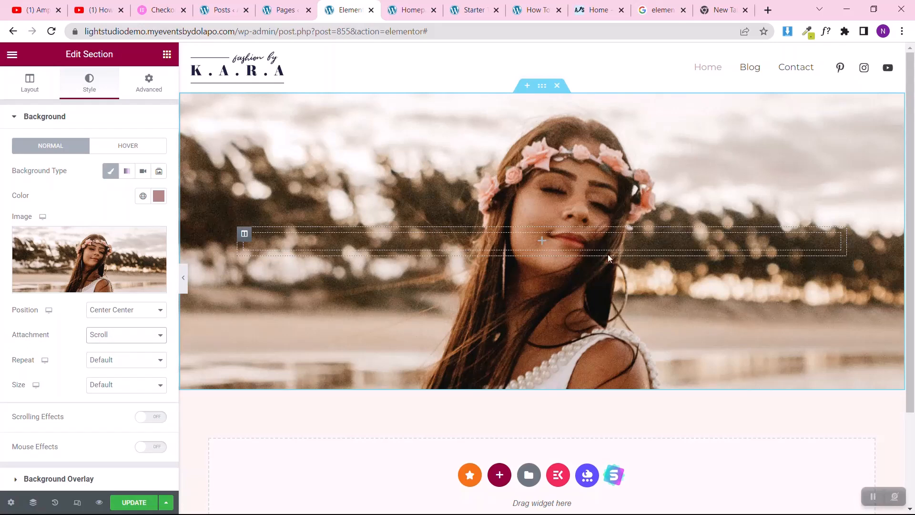
scroll(633, 233, "down", 3)
scroll(633, 234, "up", 3)
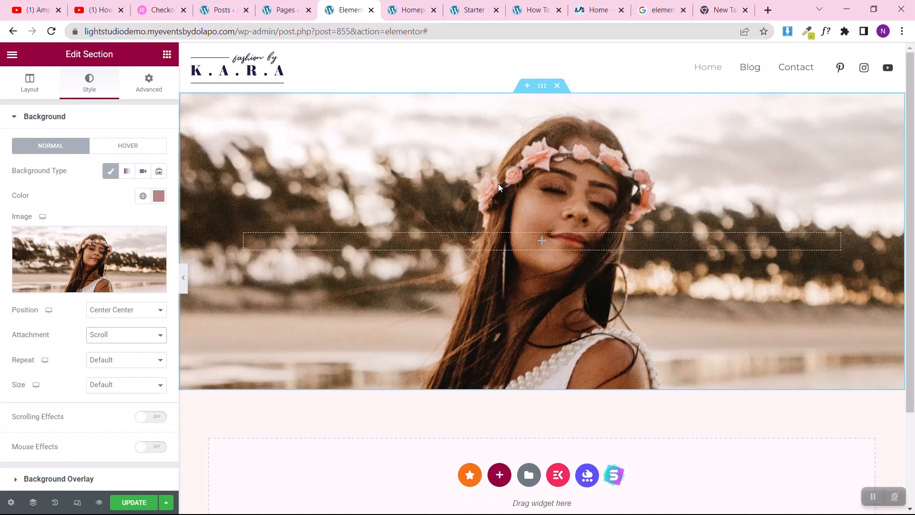
Step: Switch the background image's attachment to Fixed and examine how the image moves while the page scrolls
left_click(109, 336)
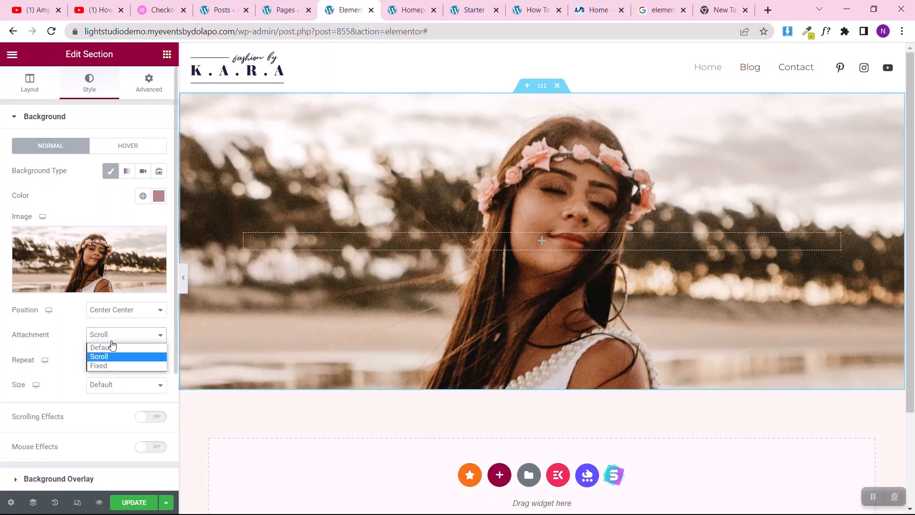
left_click(112, 367)
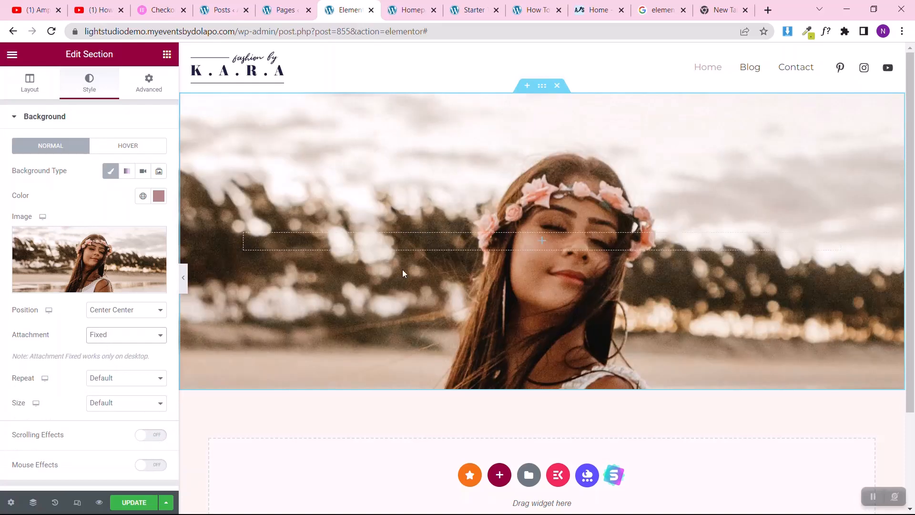
scroll(402, 271, "down", 3)
scroll(402, 271, "up", 3)
scroll(402, 273, "down", 2)
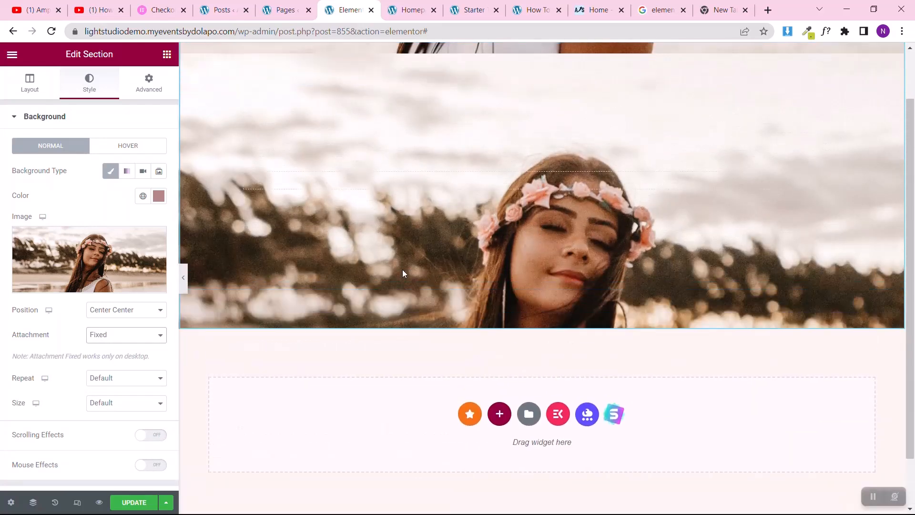
scroll(403, 273, "up", 1)
scroll(403, 273, "down", 2)
scroll(403, 271, "up", 3)
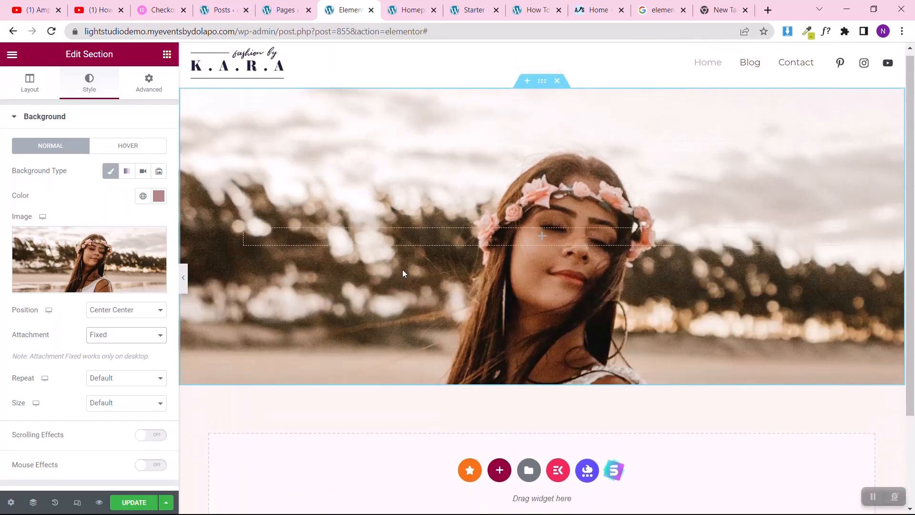
scroll(403, 270, "down", 2)
scroll(403, 270, "up", 1)
scroll(402, 270, "down", 1)
scroll(403, 269, "up", 3)
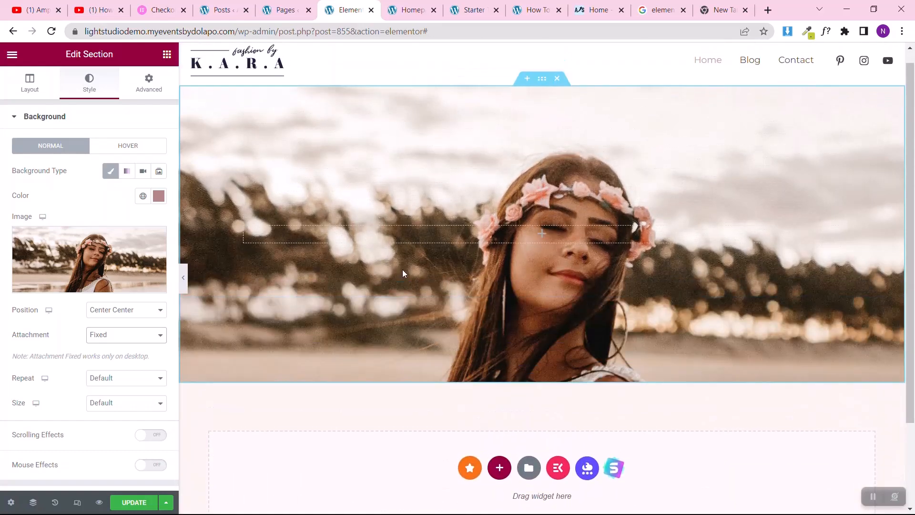
Step: Return the background image's attachment to Scroll to compare its behavior with the fixed option
left_click(134, 334)
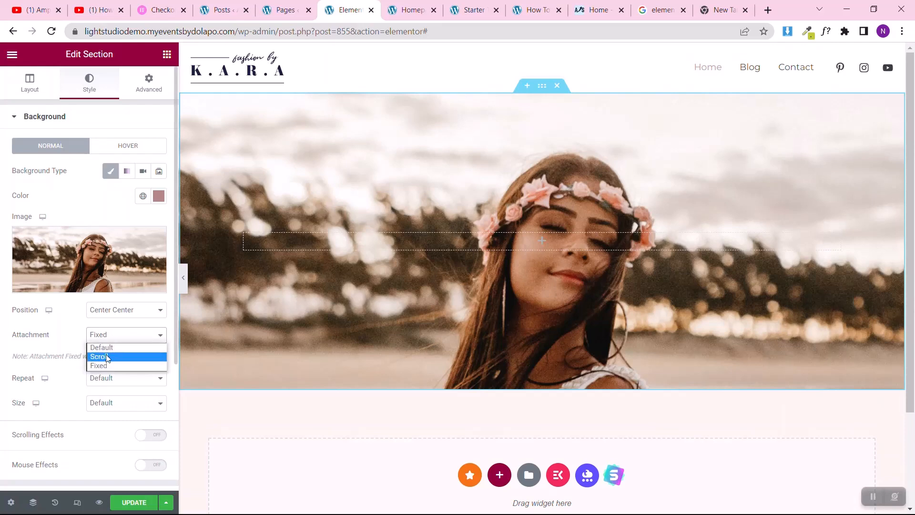
left_click(106, 353)
scroll(433, 246, "down", 3)
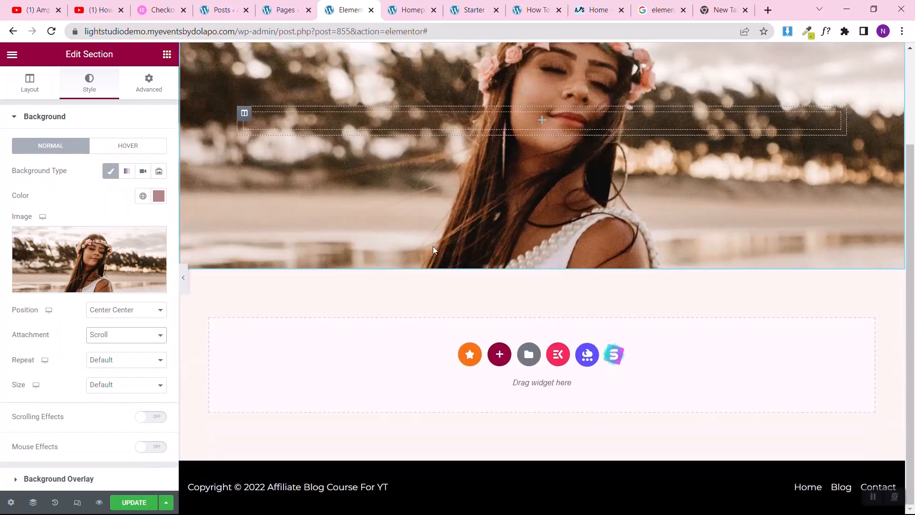
scroll(433, 246, "up", 3)
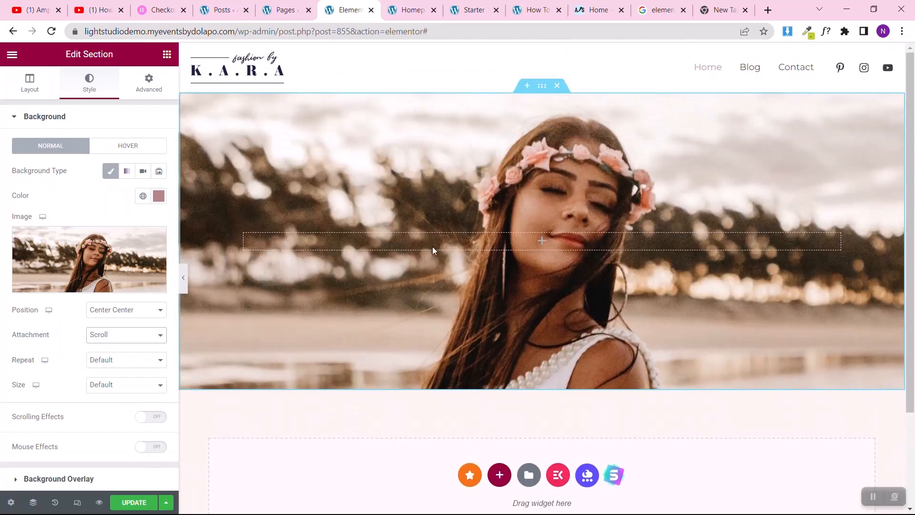
left_click(111, 336)
left_click(2, 347)
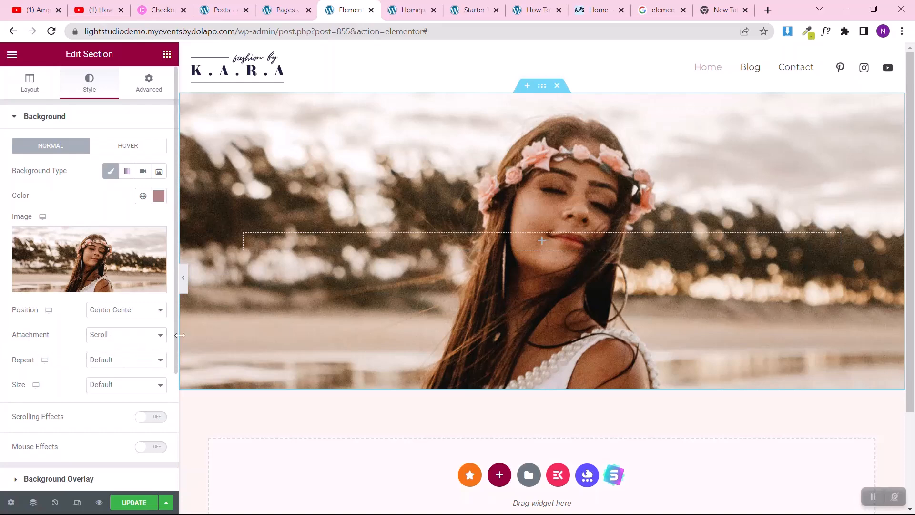
Step: Set the background image's attachment to Fixed again and check the section while scrolling
left_click(123, 339)
left_click(110, 365)
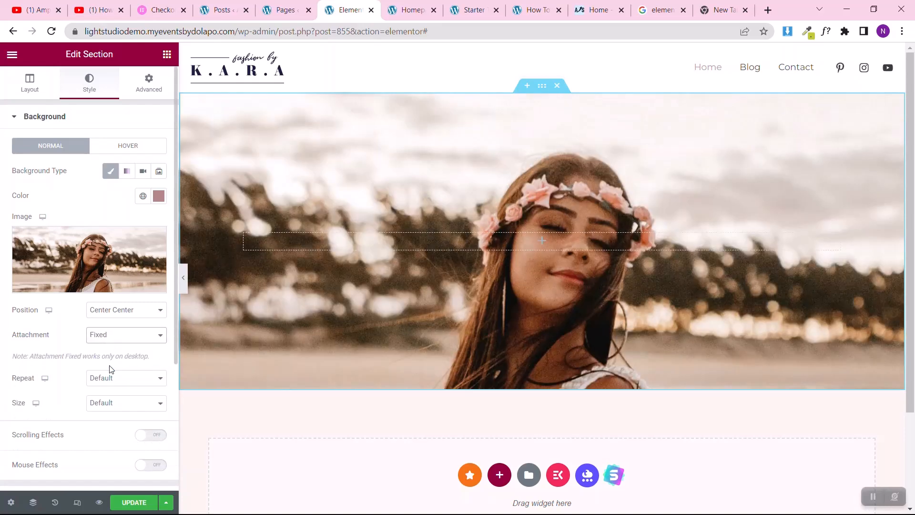
scroll(488, 233, "down", 2)
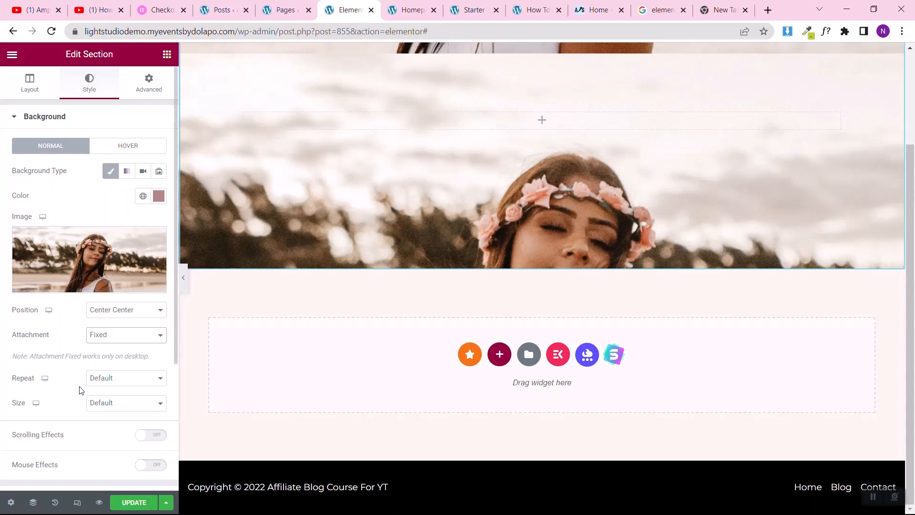
Step: Set the background image's repeat option to No-repeat and check the section on the page
left_click(100, 381)
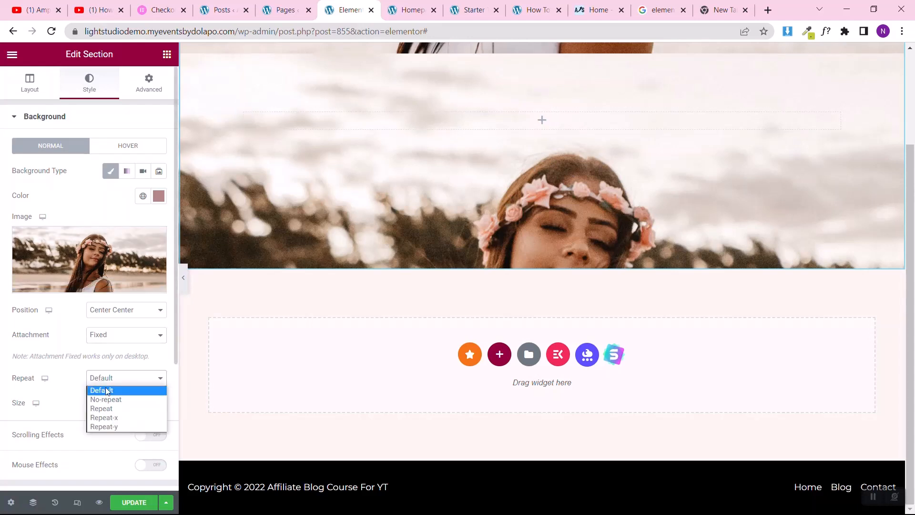
left_click(106, 399)
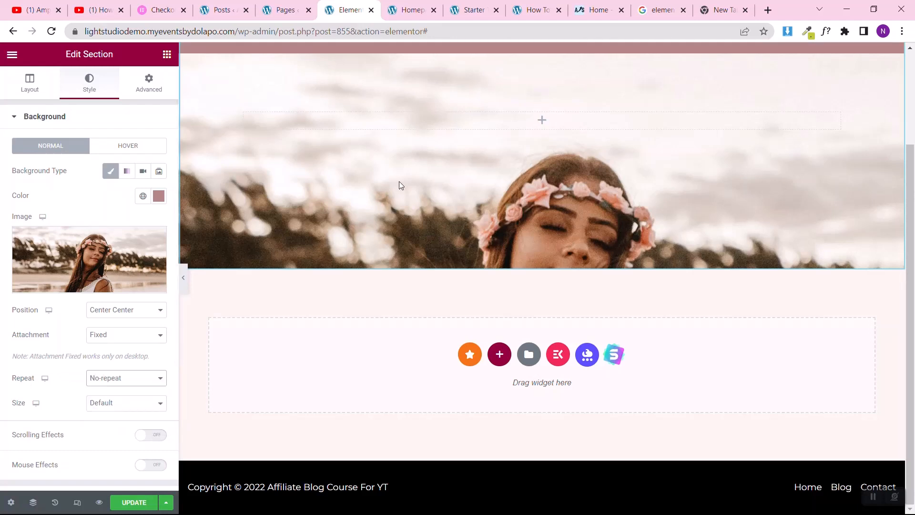
scroll(511, 147, "up", 2)
scroll(515, 146, "down", 2)
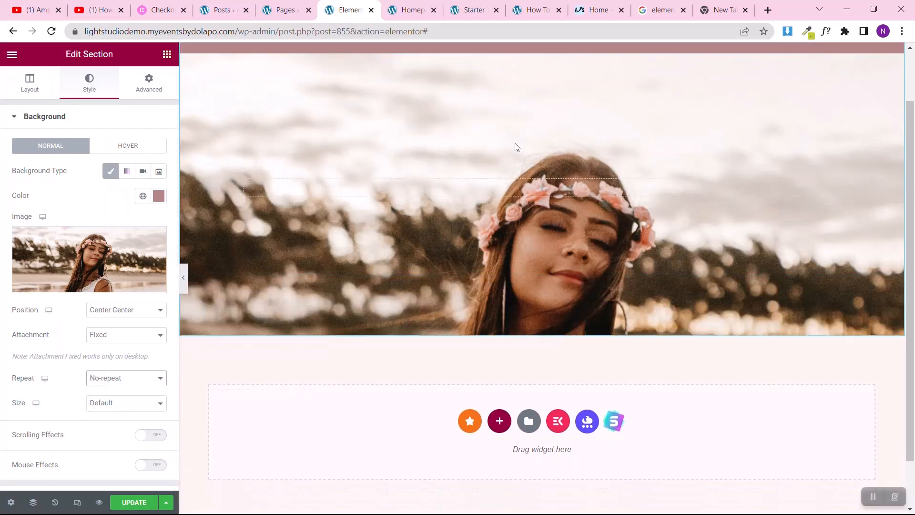
scroll(515, 145, "up", 3)
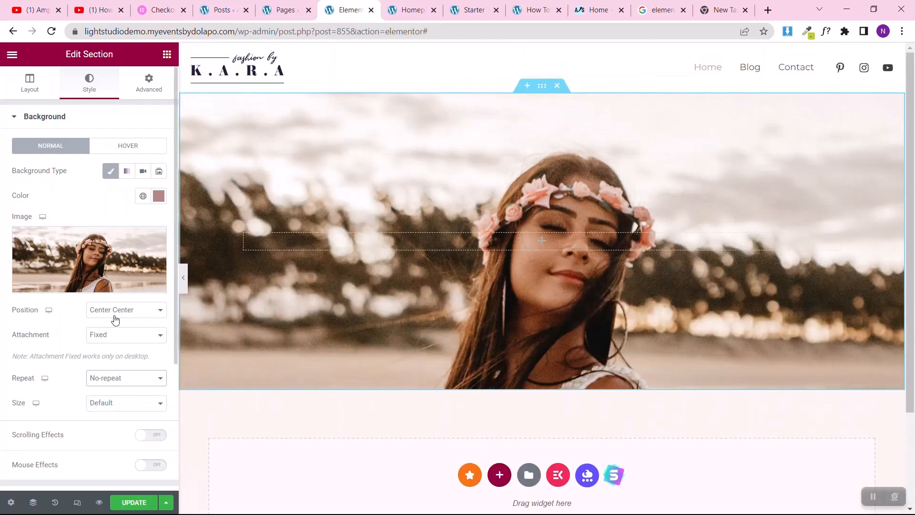
Step: Reset the background image's attachment to Default and check how the image scrolls
left_click(106, 336)
left_click(101, 348)
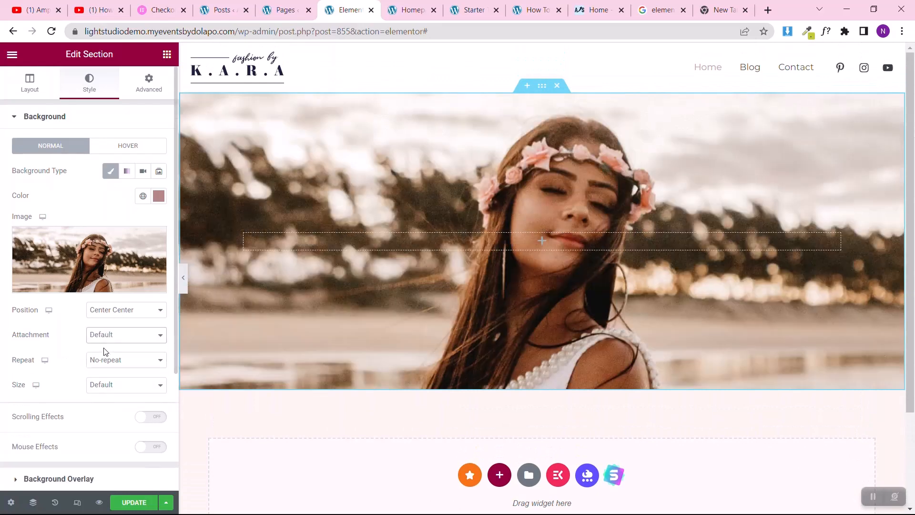
scroll(376, 254, "down", 3)
scroll(376, 254, "up", 3)
scroll(376, 254, "down", 3)
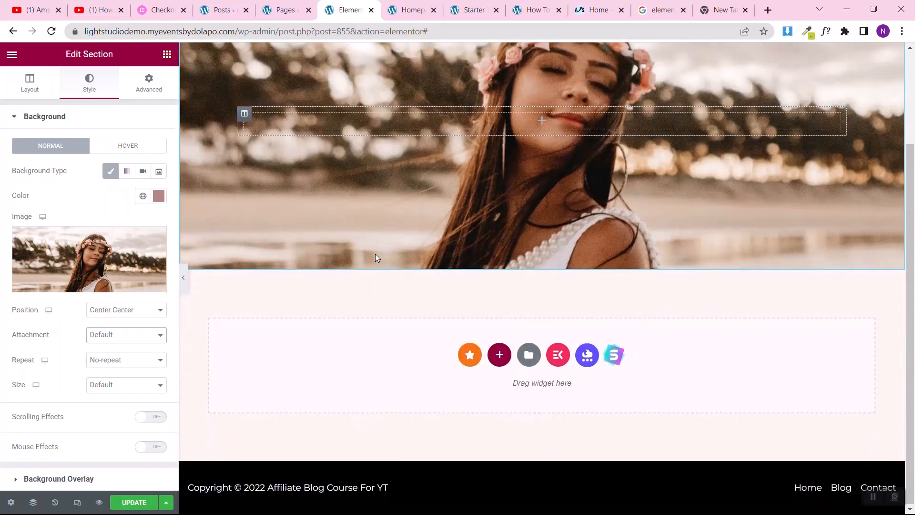
scroll(376, 254, "up", 3)
Step: Try the Contain size for the background image, then set it to Cover
left_click(100, 386)
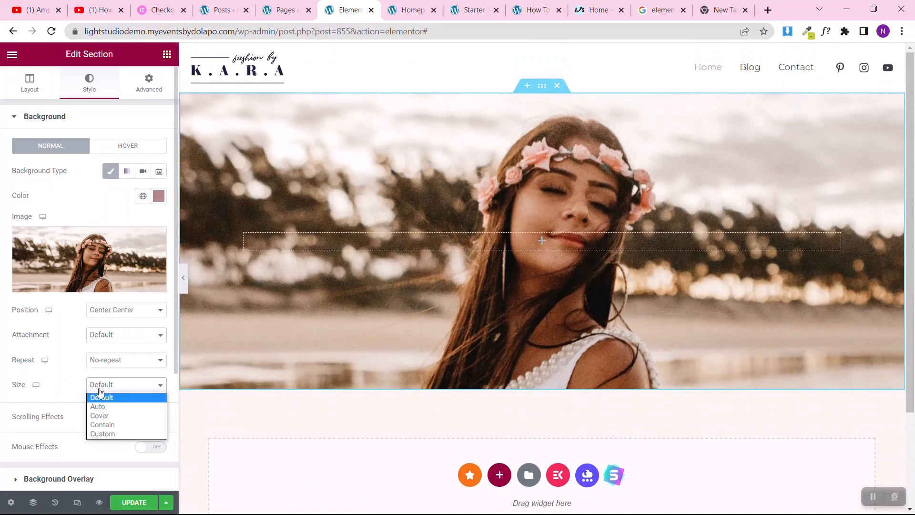
left_click(113, 425)
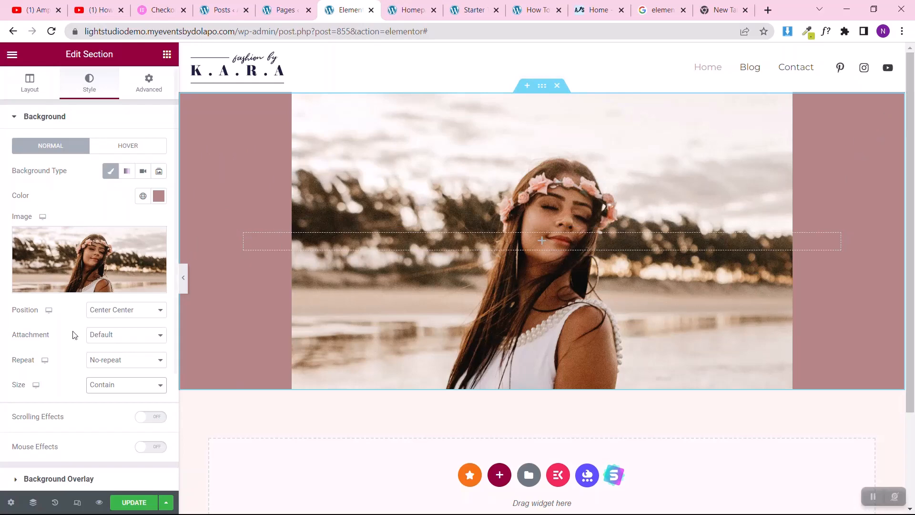
left_click(106, 386)
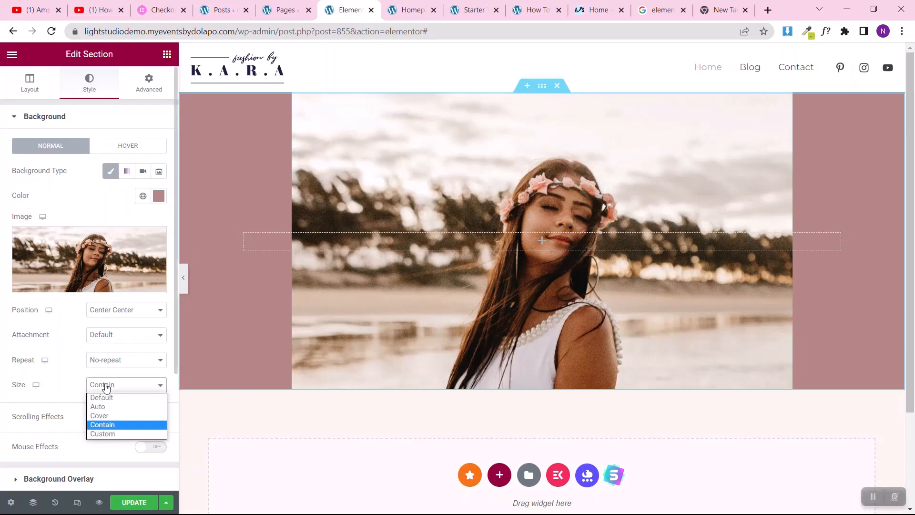
left_click(105, 416)
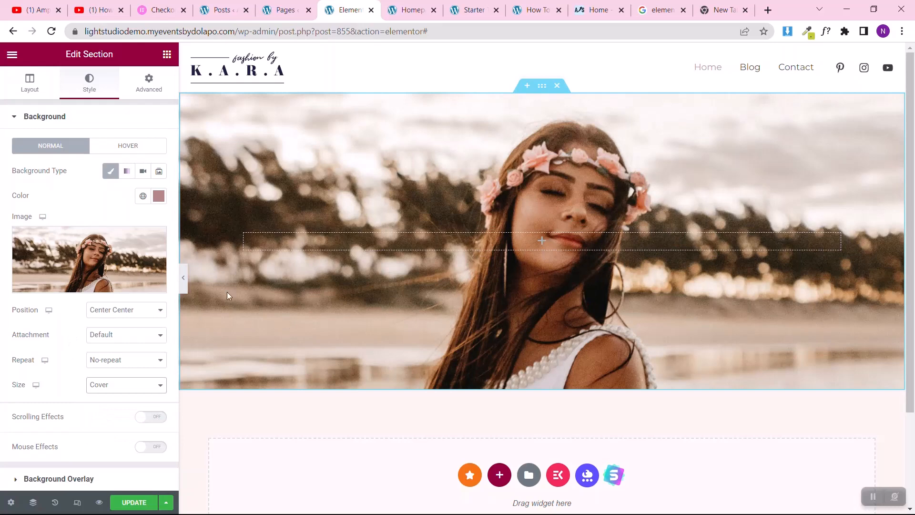
Step: Add a classic background overlay to the hero section using the global Theme Color 5
scroll(1, 344, "down", 3)
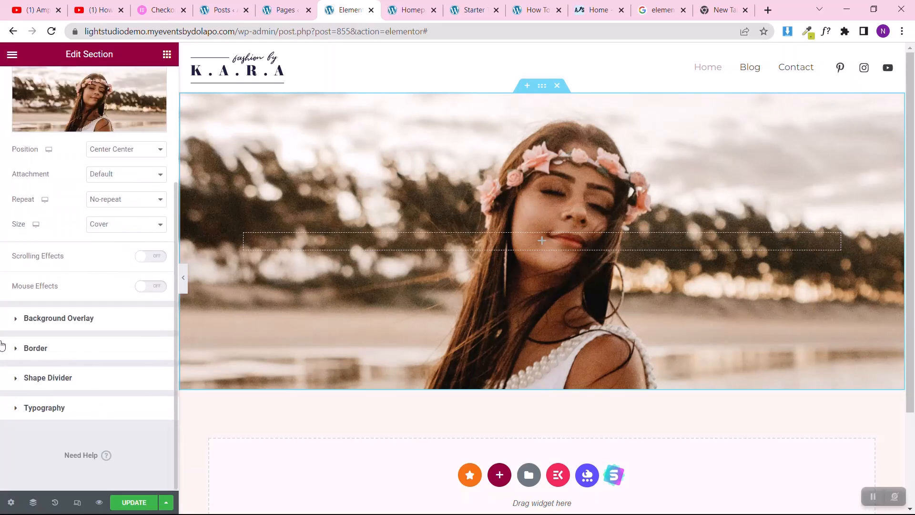
left_click(62, 319)
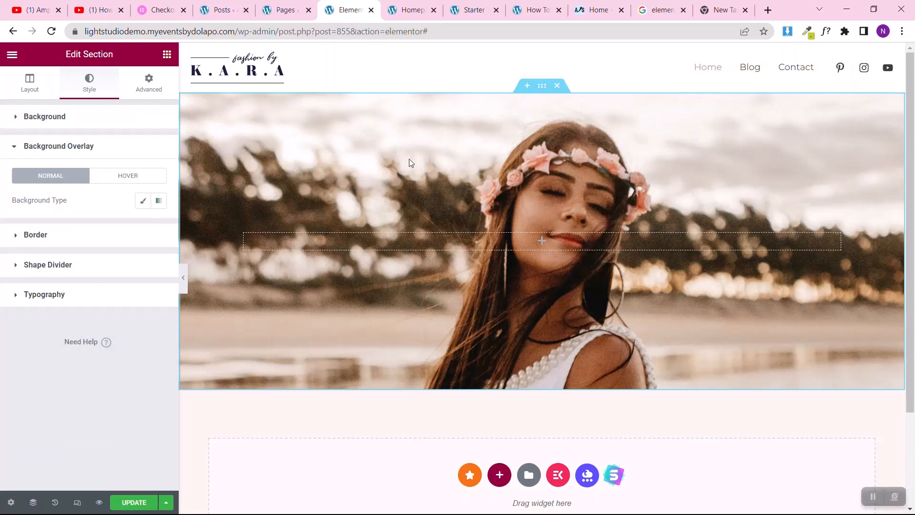
left_click(141, 202)
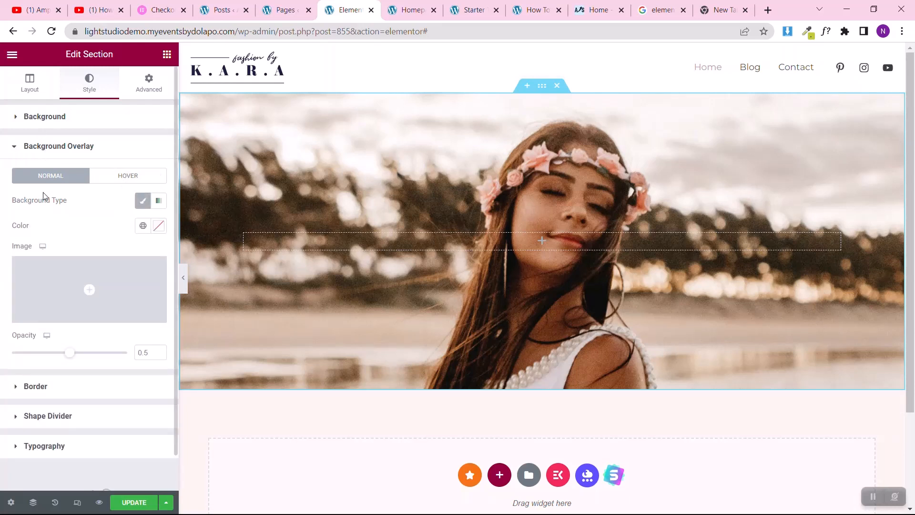
mouse_move(115, 257)
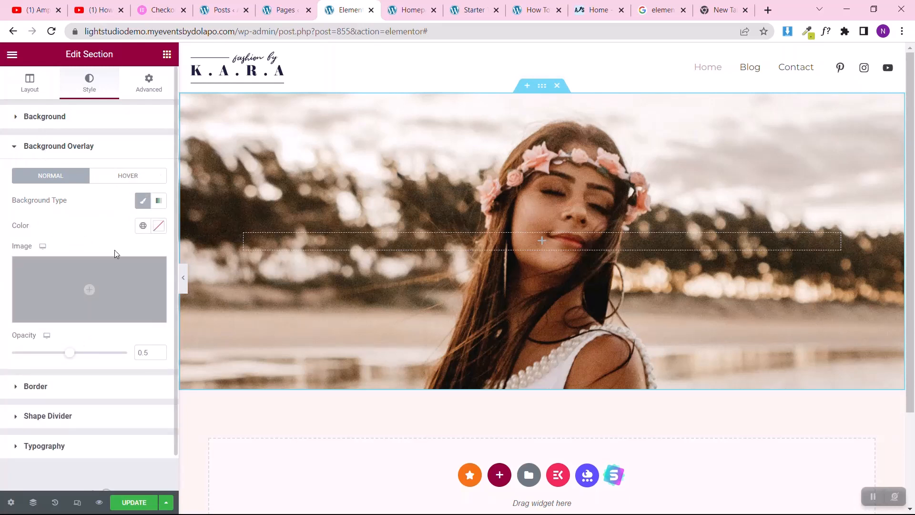
left_click(158, 227)
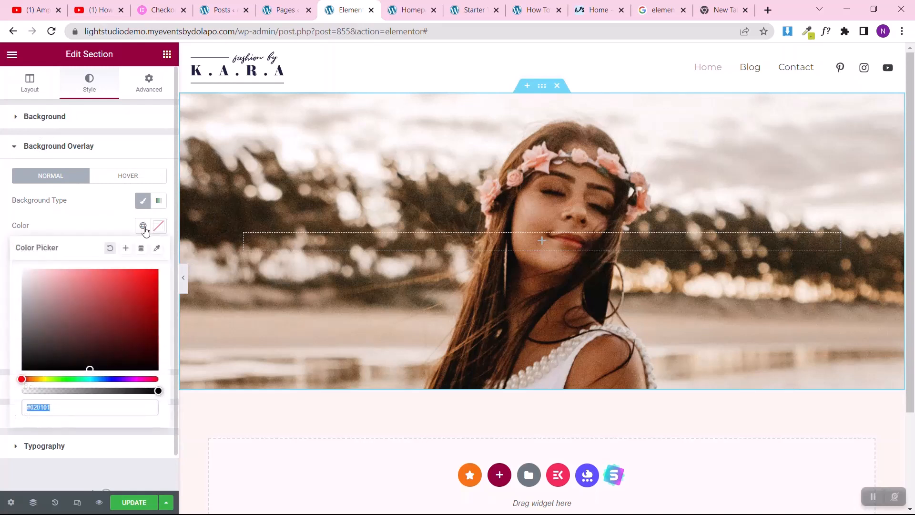
left_click(143, 227)
scroll(85, 360, "down", 5)
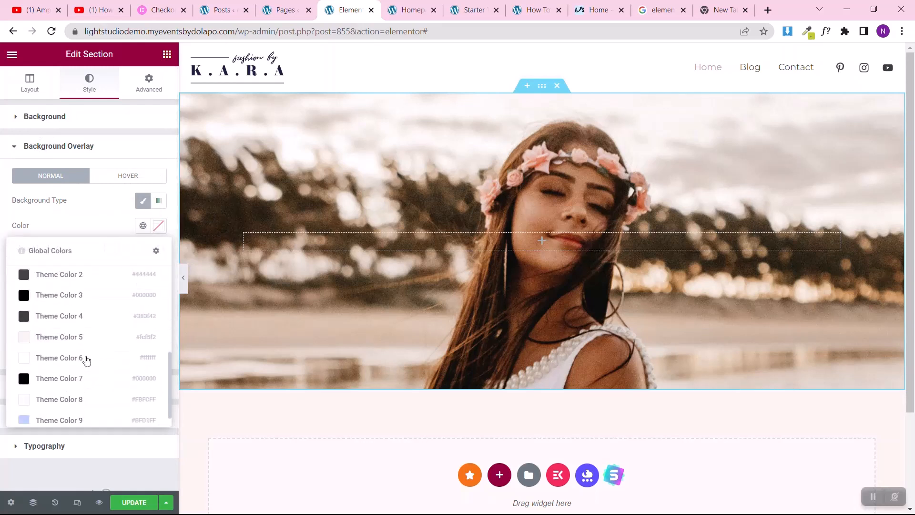
left_click(72, 328)
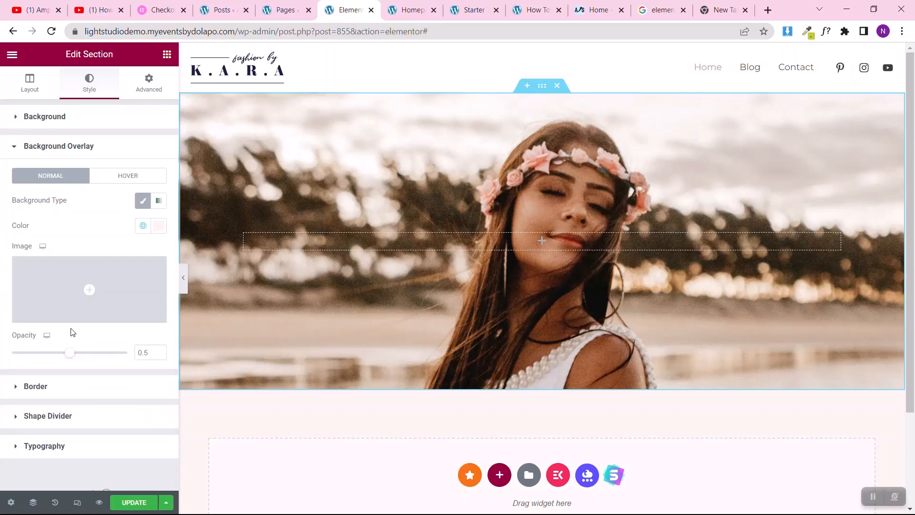
Step: Try the dusty pink global colour #C2A09E for the section's background overlay
left_click(143, 226)
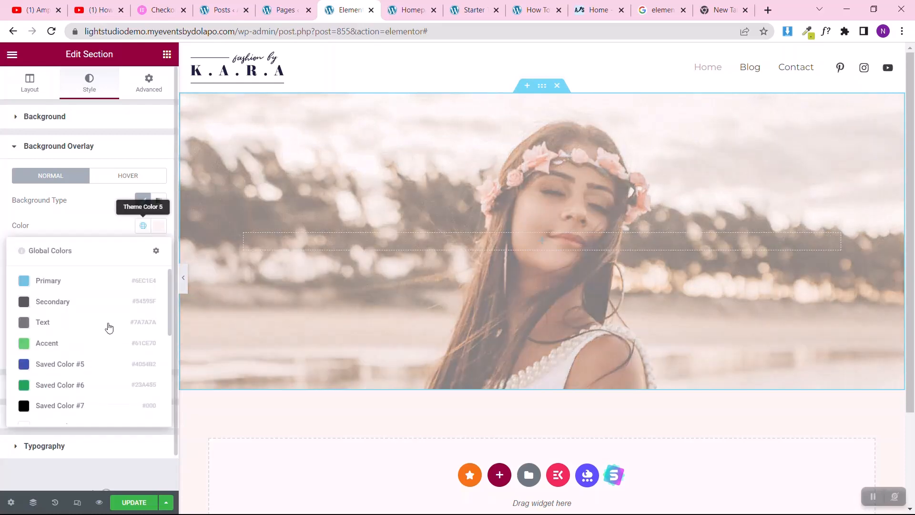
scroll(74, 395, "down", 5)
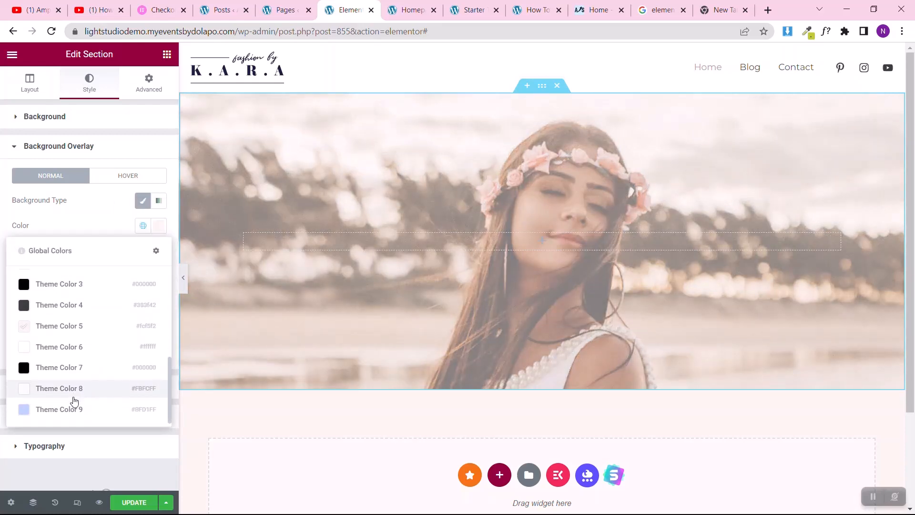
scroll(67, 399, "up", 3)
left_click(52, 394)
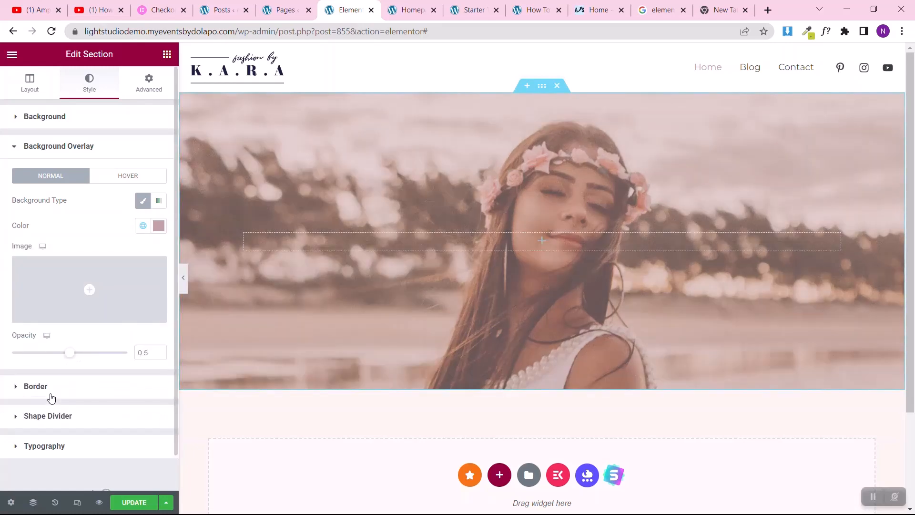
Step: Try different shades for the overlay colour and set it to the custom dark tone #473F3F
left_click(143, 227)
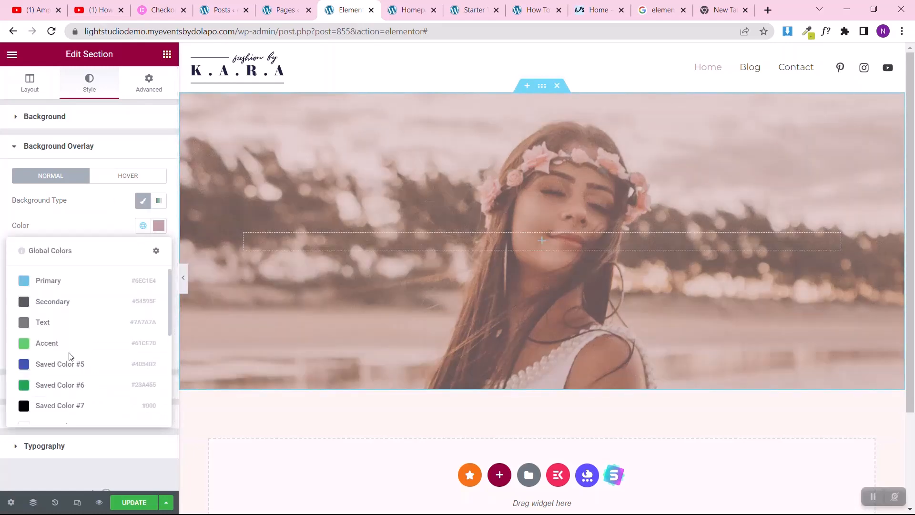
scroll(70, 357, "down", 4)
scroll(67, 358, "up", 4)
left_click(158, 226)
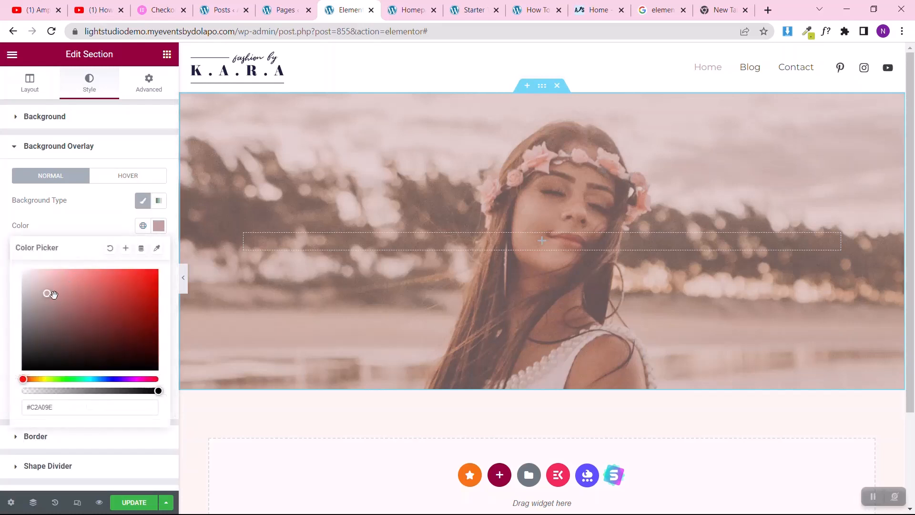
left_click(42, 305)
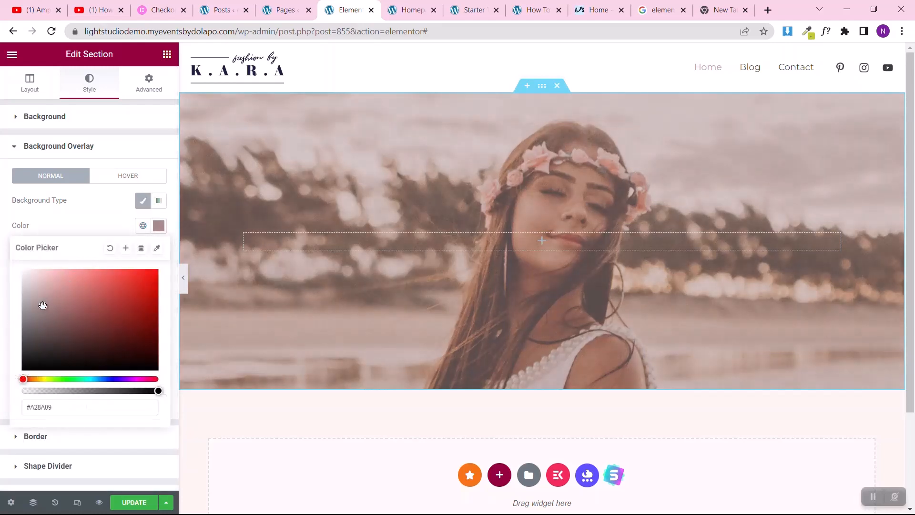
left_click(47, 280)
left_click(36, 342)
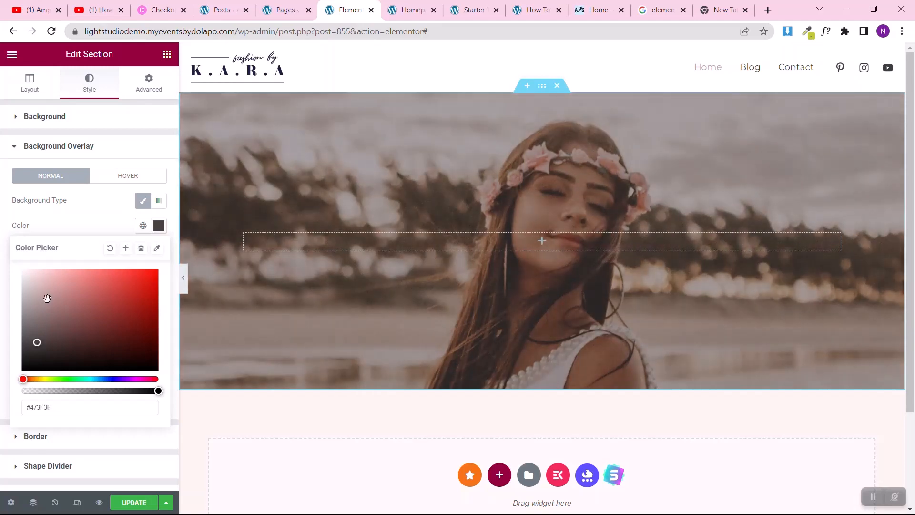
left_click(2, 275)
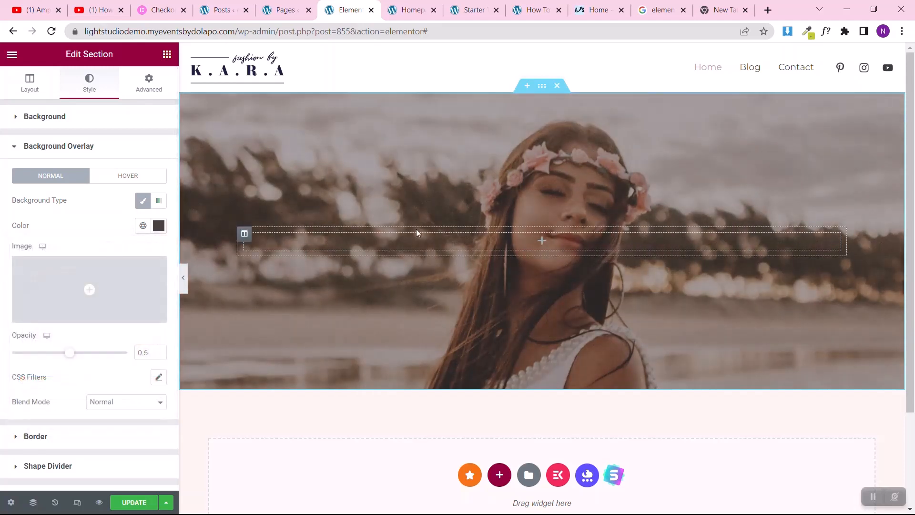
Step: Add a Heading widget to the hero section, centre it and set its HTML tag to H1
left_click(167, 54)
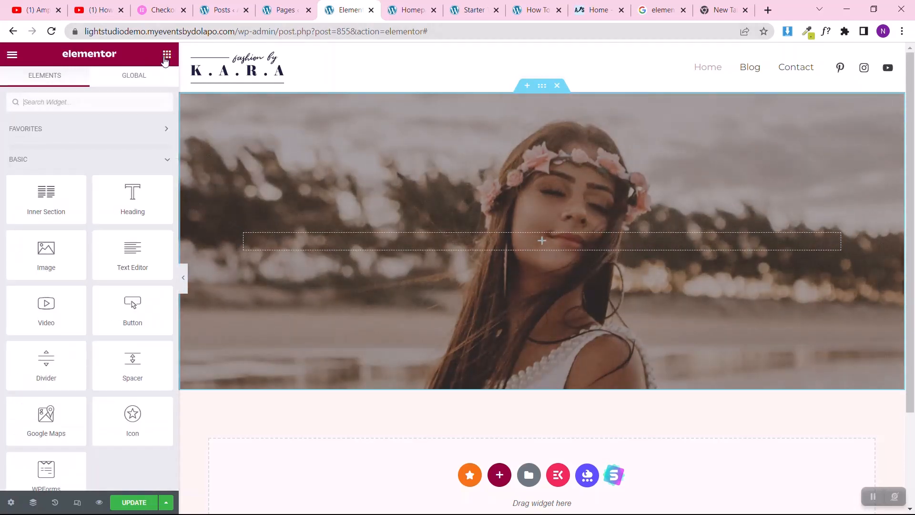
left_click_drag(132, 198, 451, 243)
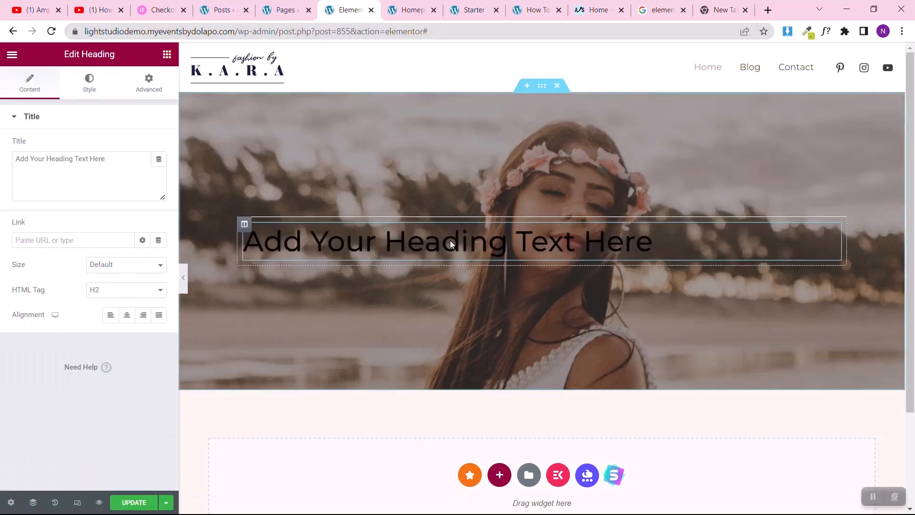
left_click(127, 315)
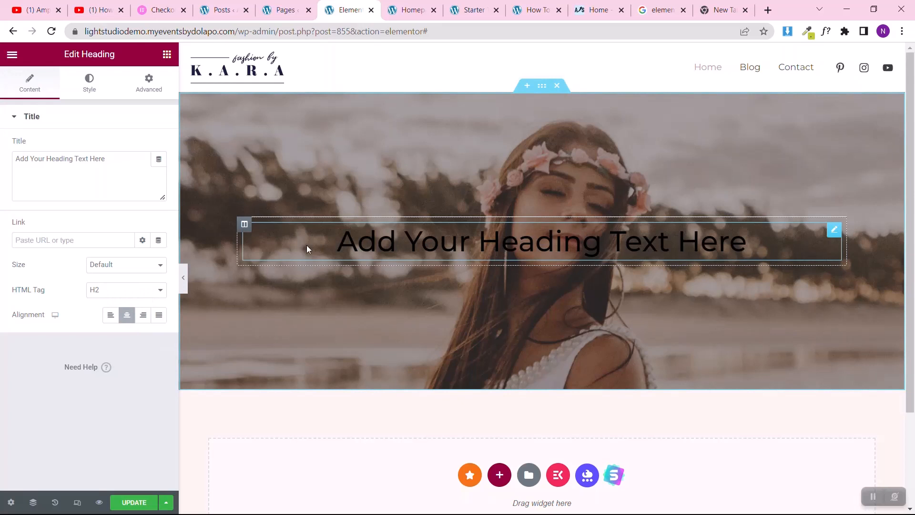
left_click(97, 291)
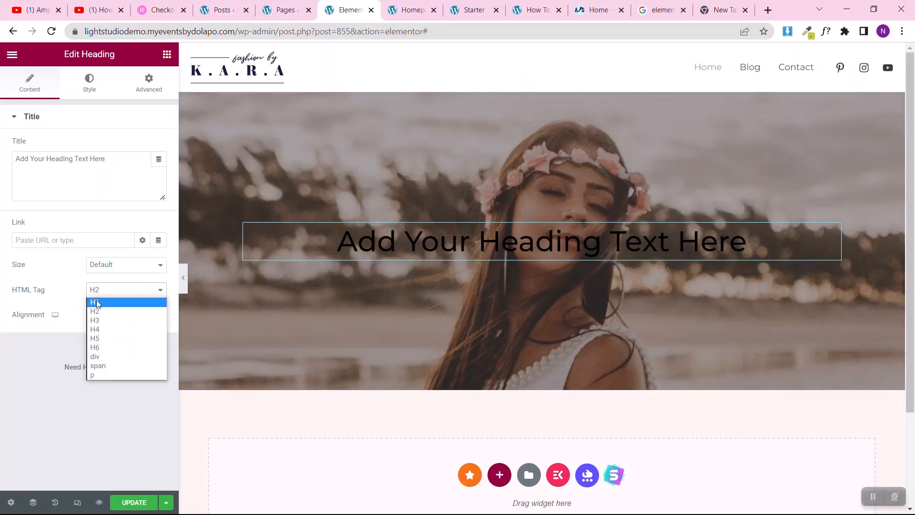
left_click(98, 302)
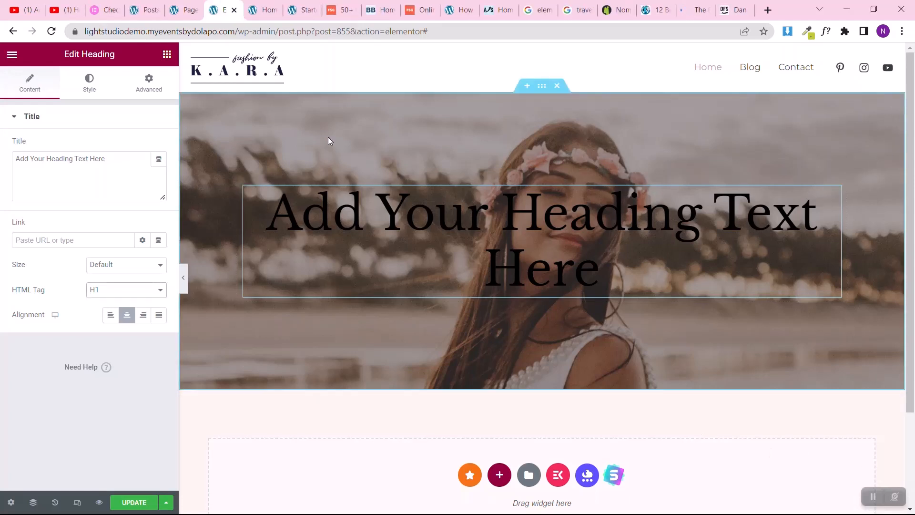
Step: Set the heading's title to "Travel smarter, cheaper, longer" and give it a white global text colour
left_click(119, 155)
key("ctrl+a")
type("Travel smarter, cheaper, longer")
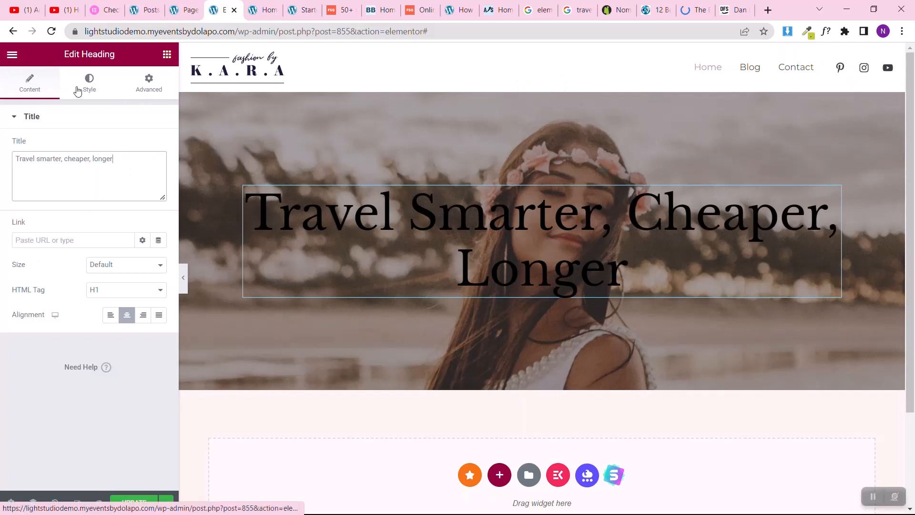
left_click(78, 91)
left_click(142, 145)
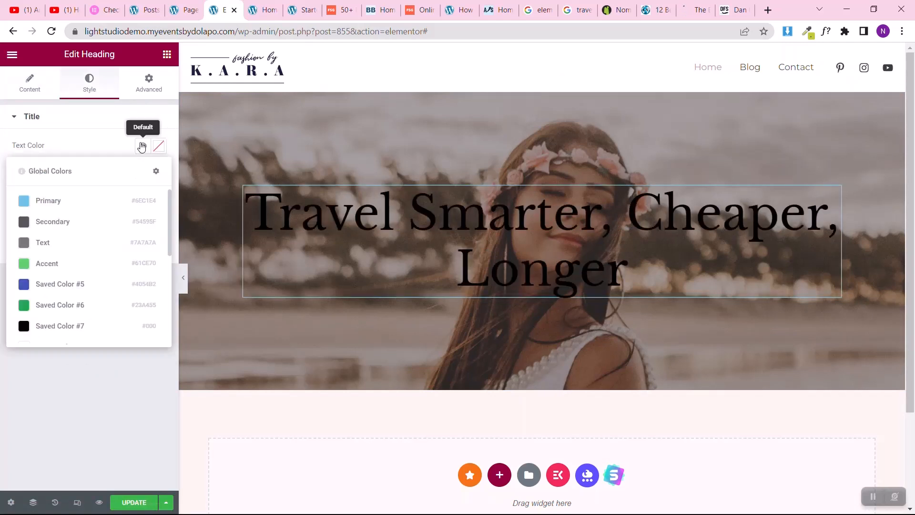
scroll(99, 295, "down", 3)
left_click(81, 272)
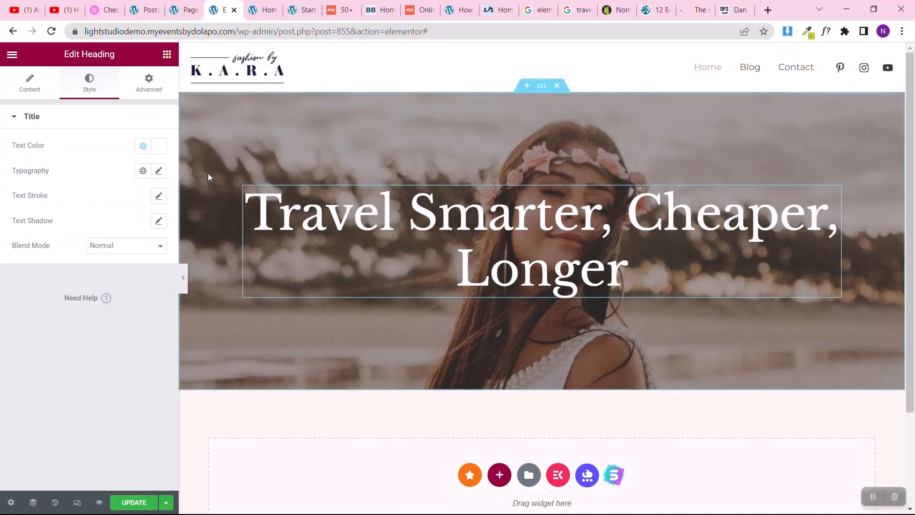
Step: Try Open Sans as the heading's font family, then reset the family to Default
left_click(160, 171)
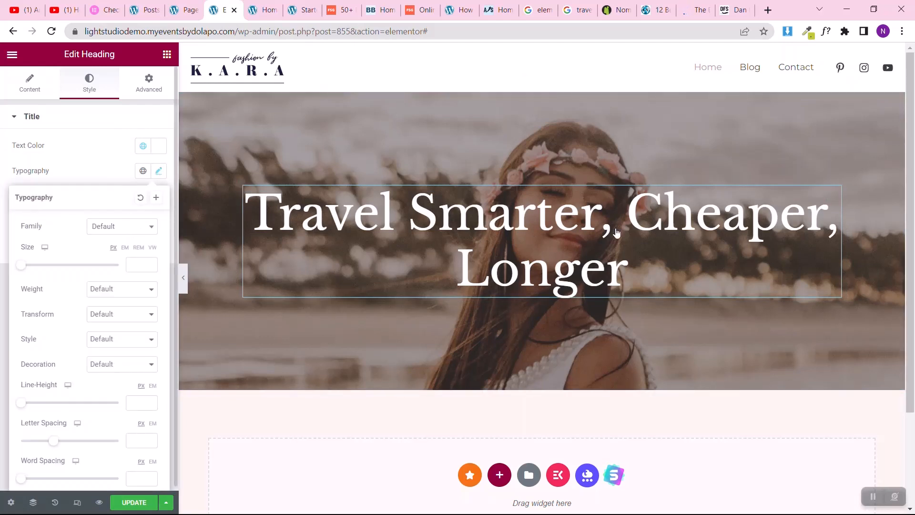
left_click(134, 233)
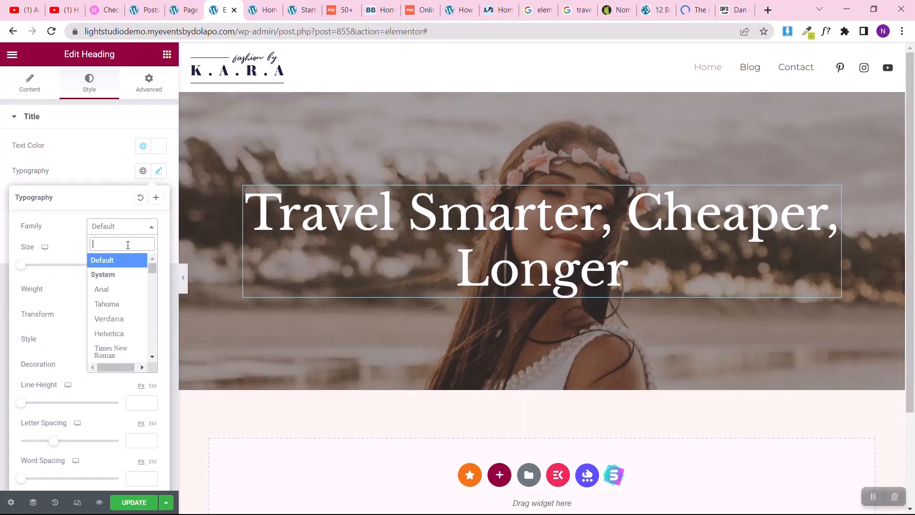
type("open")
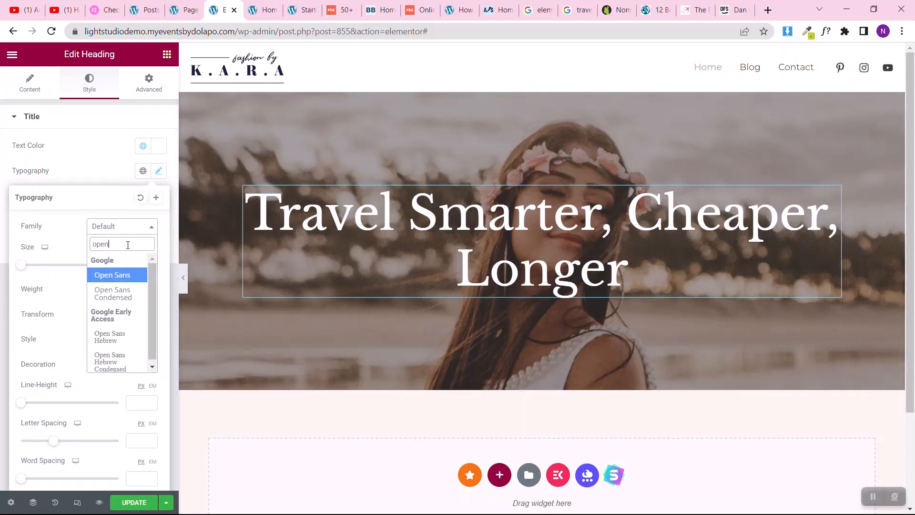
left_click(113, 277)
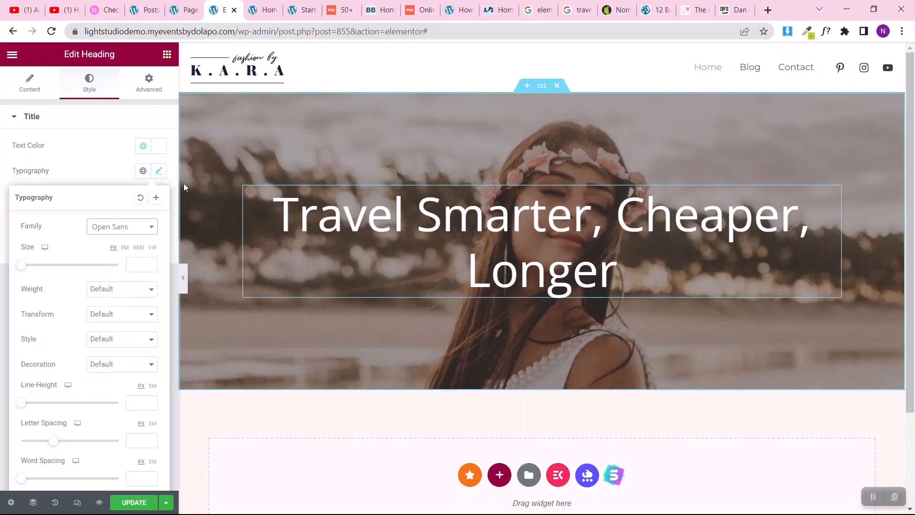
left_click(127, 230)
scroll(119, 281, "up", 6)
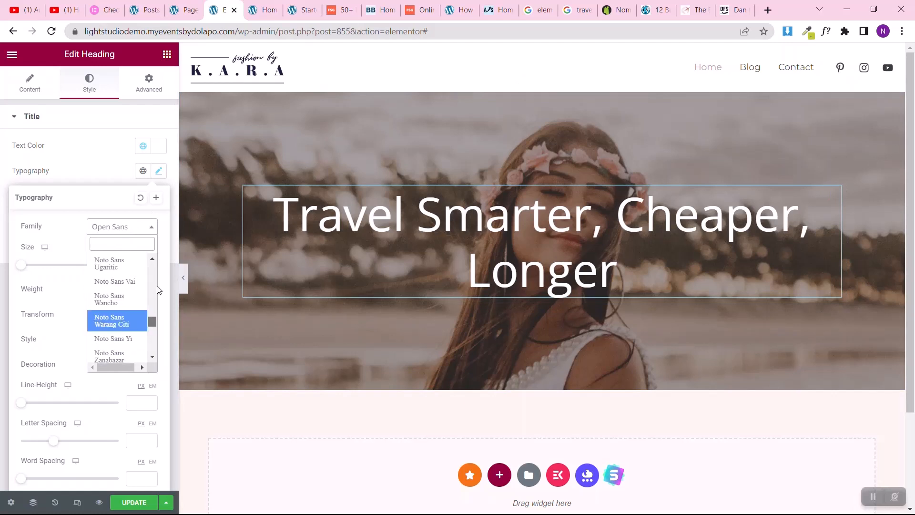
left_click_drag(150, 318, 151, 265)
left_click(118, 265)
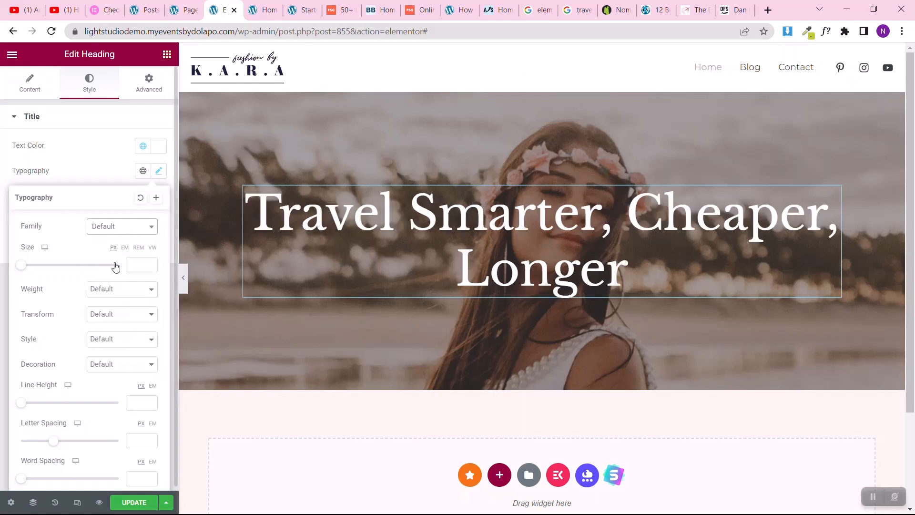
left_click(1, 196)
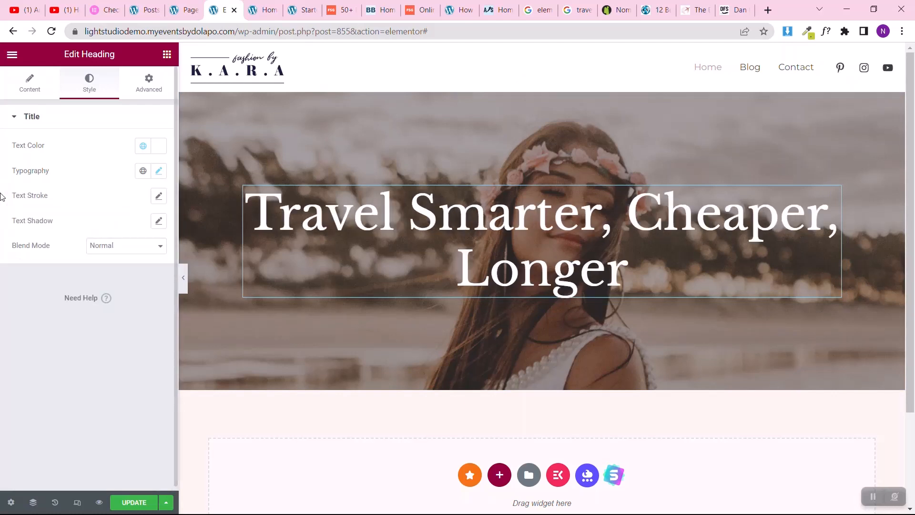
Step: Set the heading's font size to 44 px in its typography settings
left_click(158, 172)
left_click(50, 266)
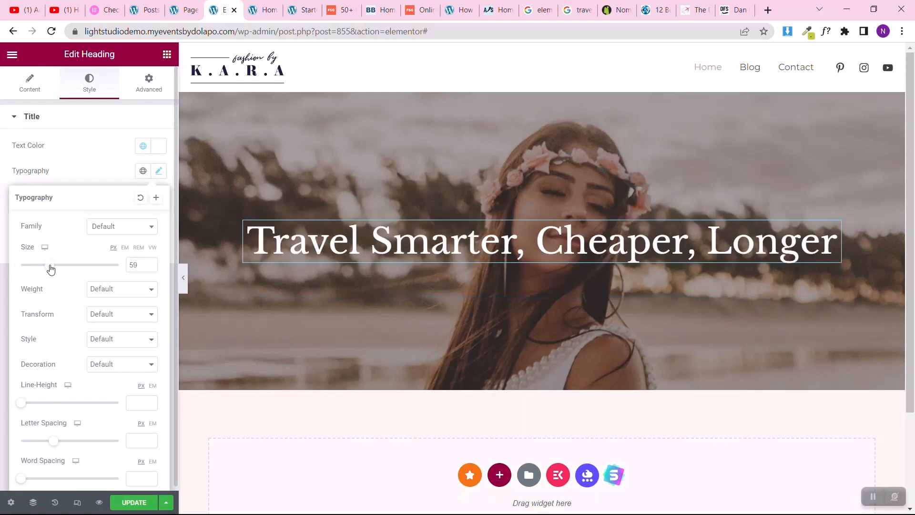
left_click_drag(50, 267, 43, 267)
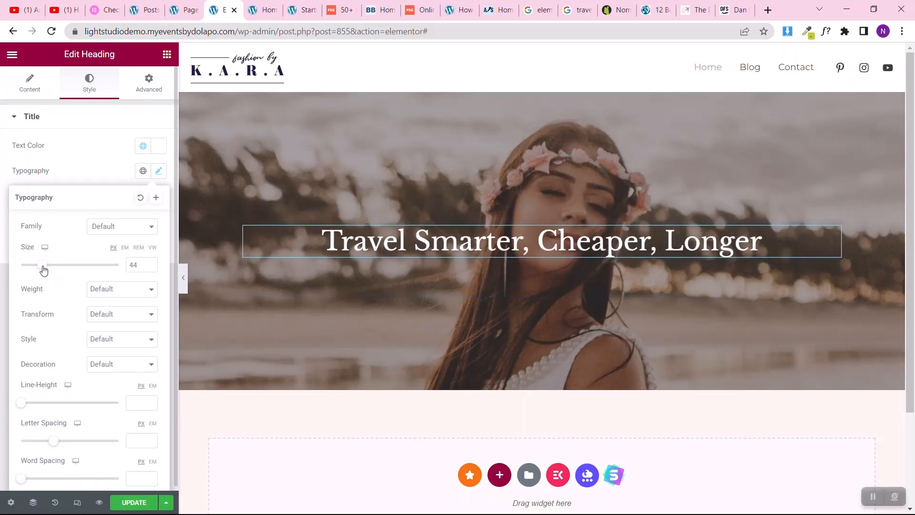
left_click(1, 246)
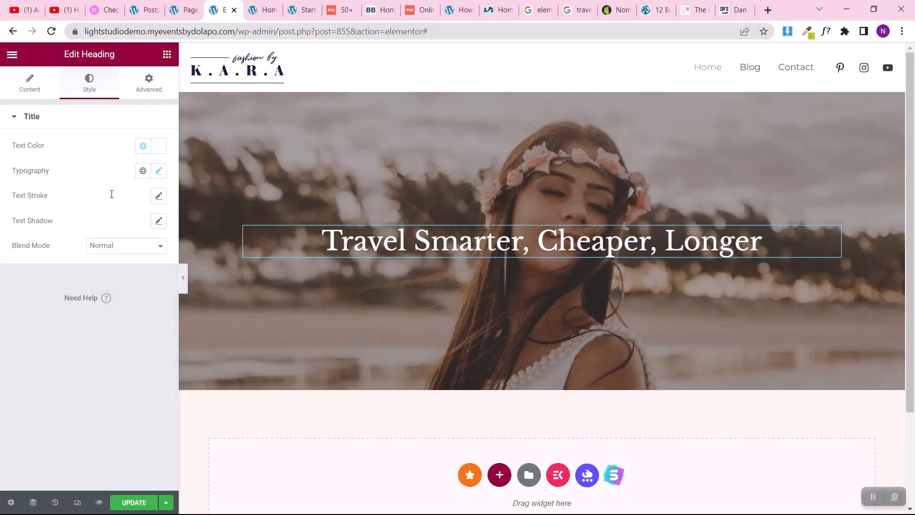
Step: Add a Text Editor widget below the heading and insert a two-column Inner Section between the two
left_click_drag(152, 259, 486, 254)
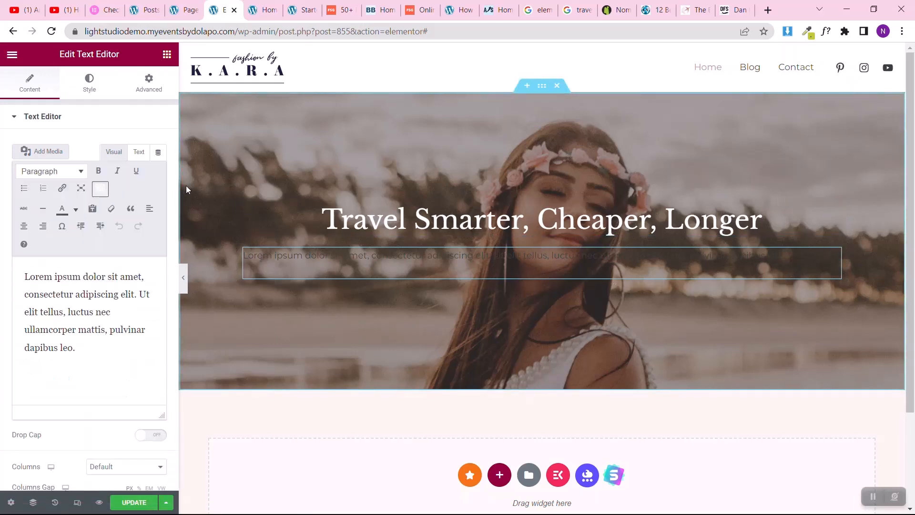
left_click(167, 56)
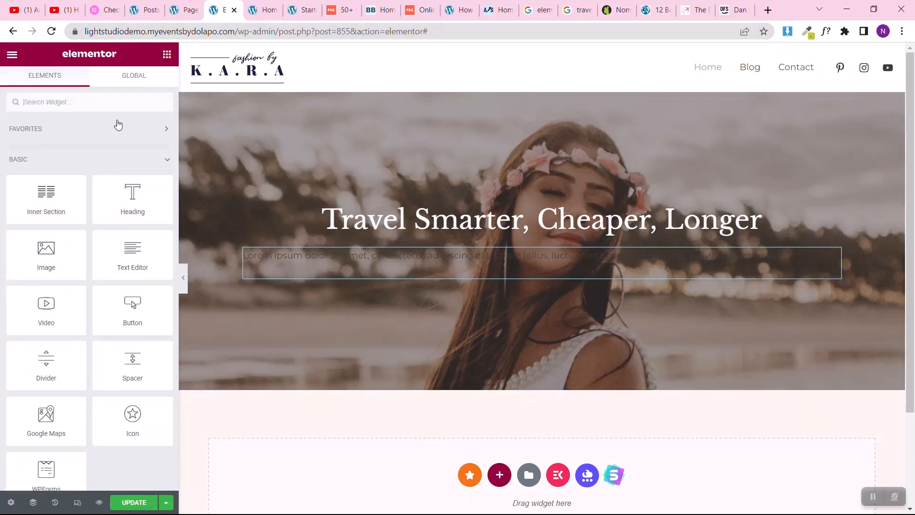
left_click_drag(45, 211, 359, 229)
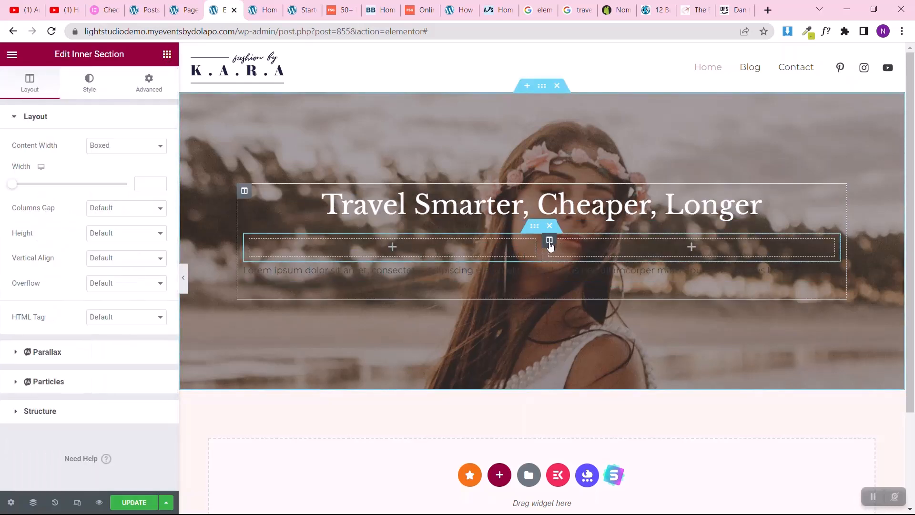
Step: Delete one of the inner section's two columns and move the heading and the Text Editor widget into the remaining column
right_click(550, 245)
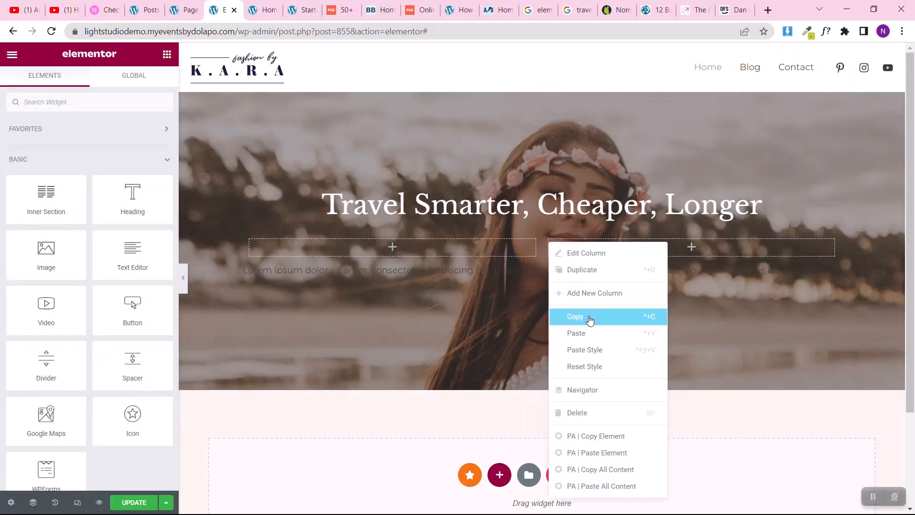
left_click(579, 414)
left_click_drag(833, 197, 674, 231)
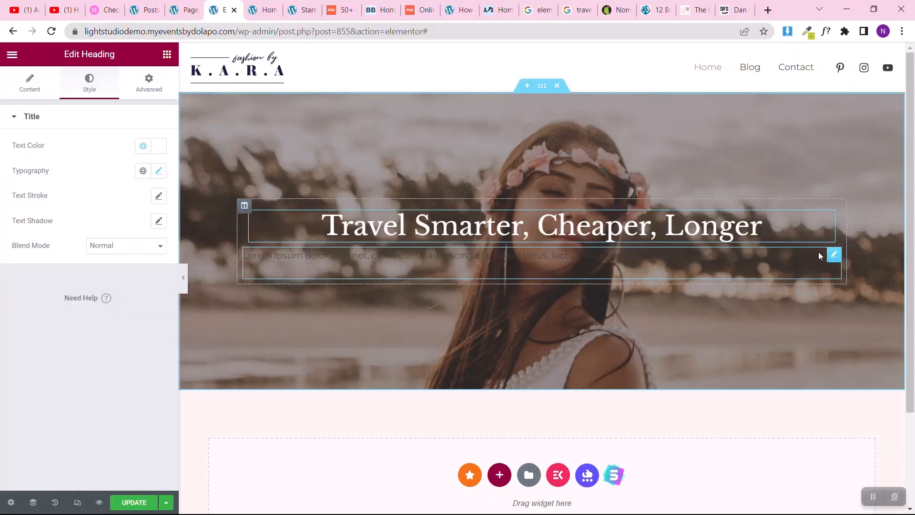
left_click_drag(834, 257, 689, 246)
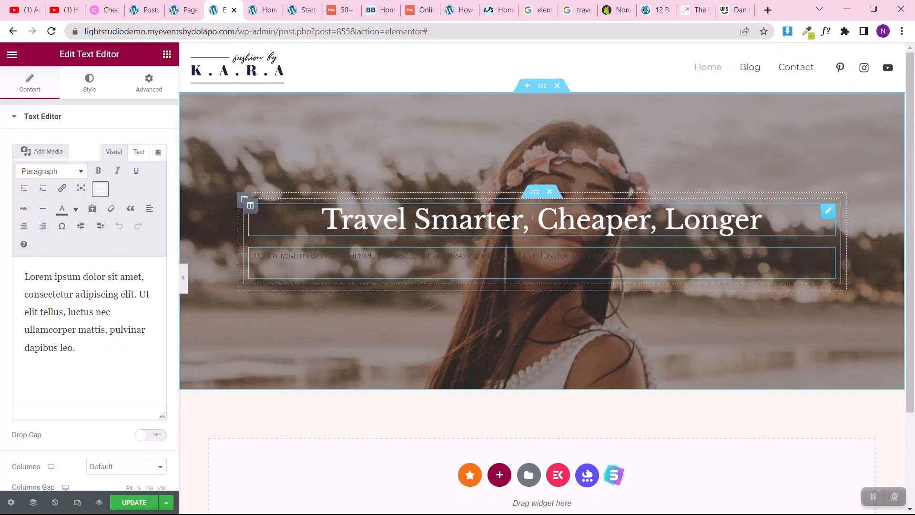
Step: Set the inner section's boxed content width to 631 and the heading's font size to 55 px
left_click(535, 192)
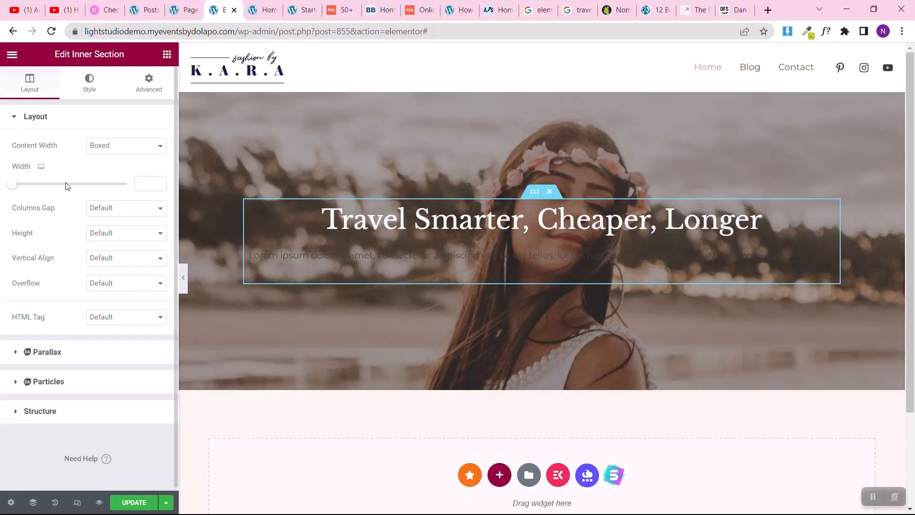
left_click_drag(17, 187, 26, 186)
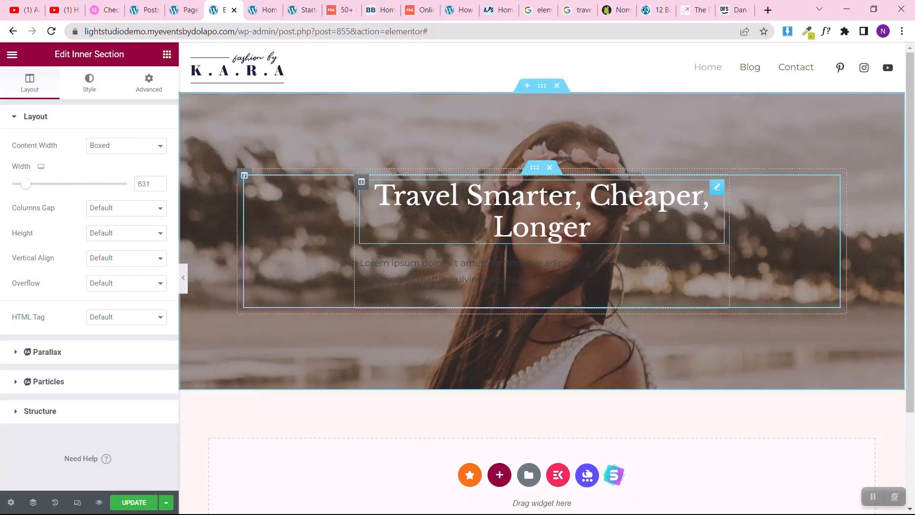
left_click(717, 187)
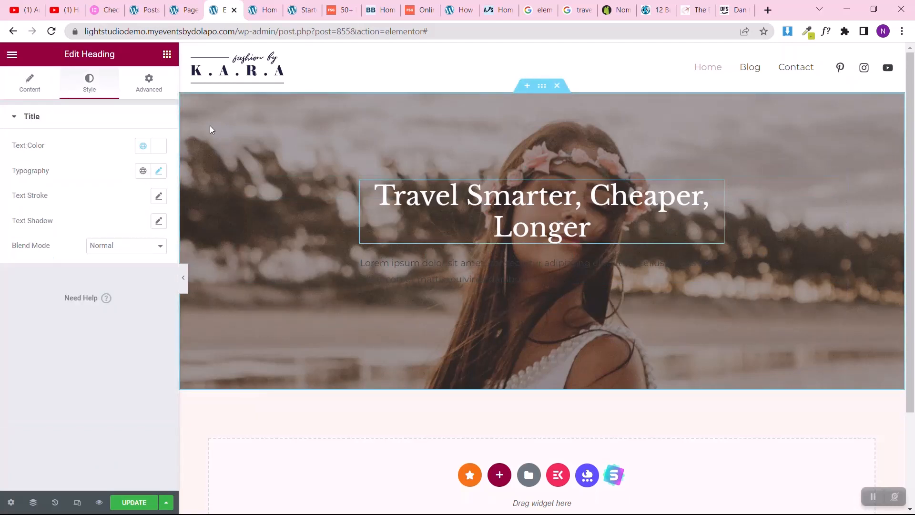
left_click(159, 172)
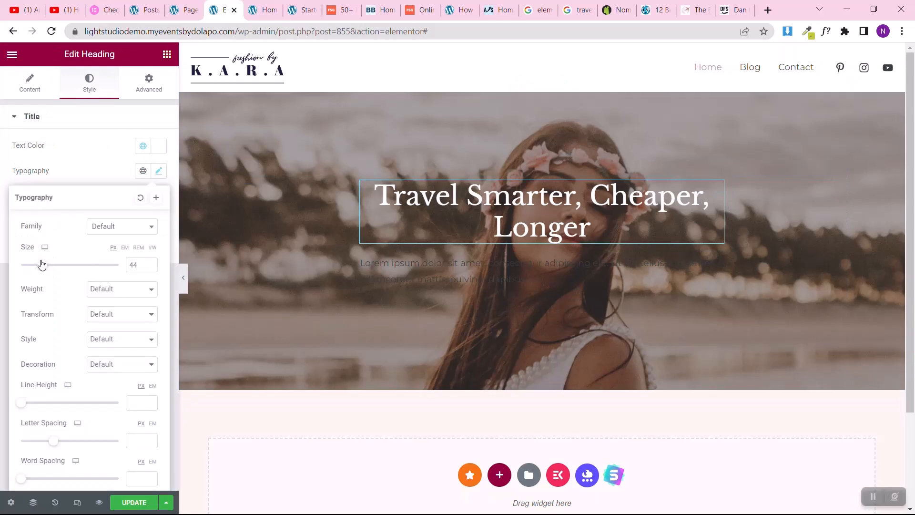
left_click_drag(42, 265, 48, 264)
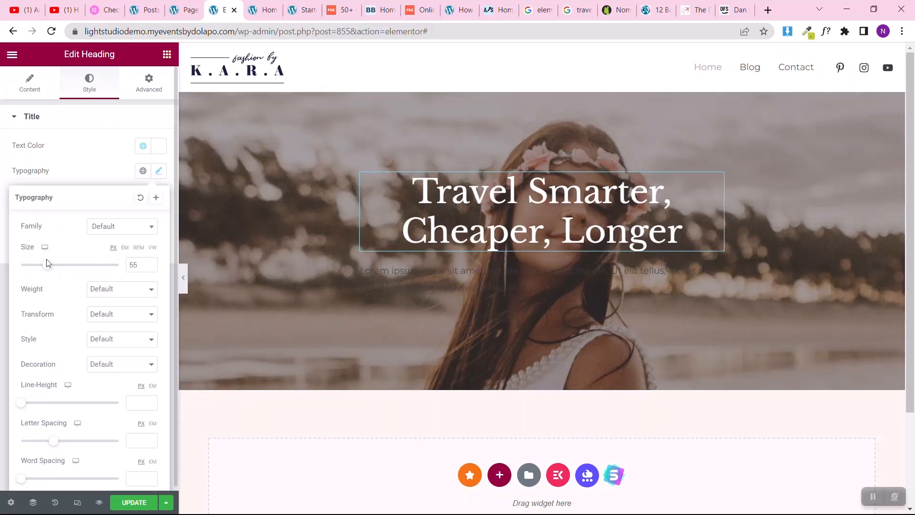
Step: Set the font size of the paragraph below the heading to 18 px in its typography settings
left_click(719, 270)
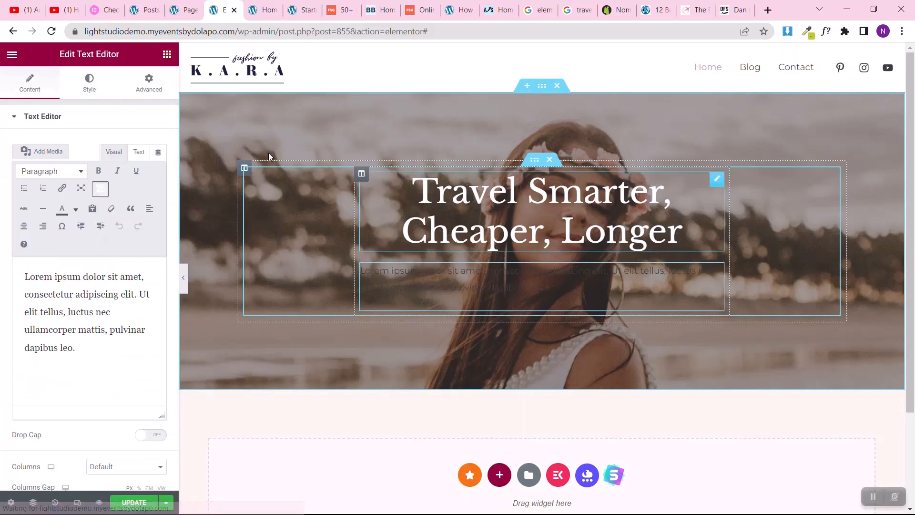
left_click(89, 91)
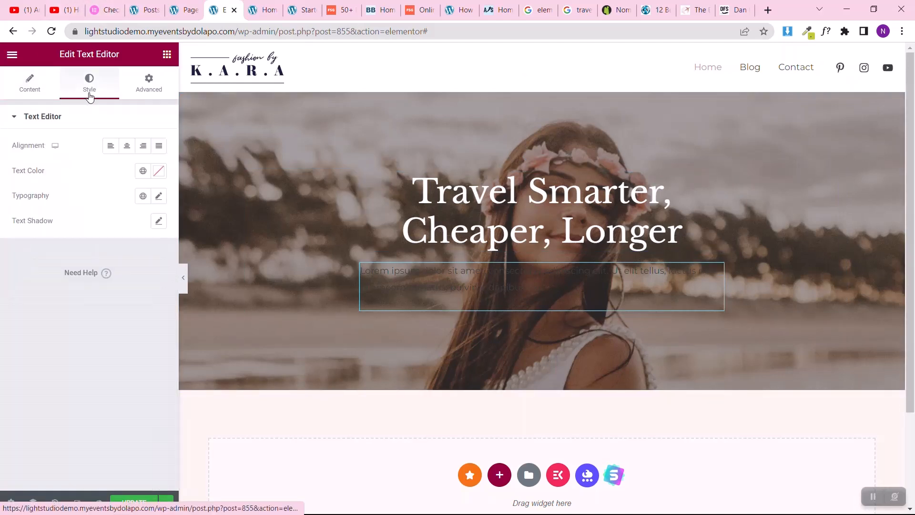
left_click(160, 196)
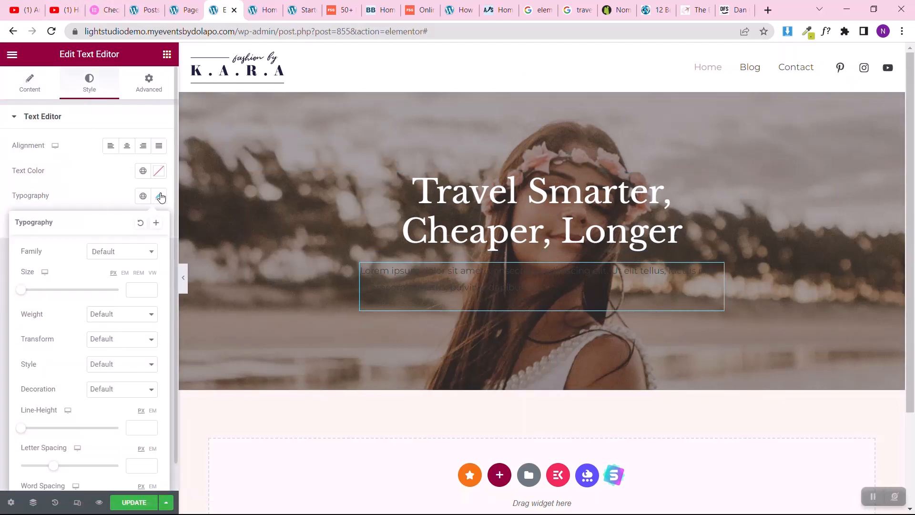
left_click(136, 287)
type("18")
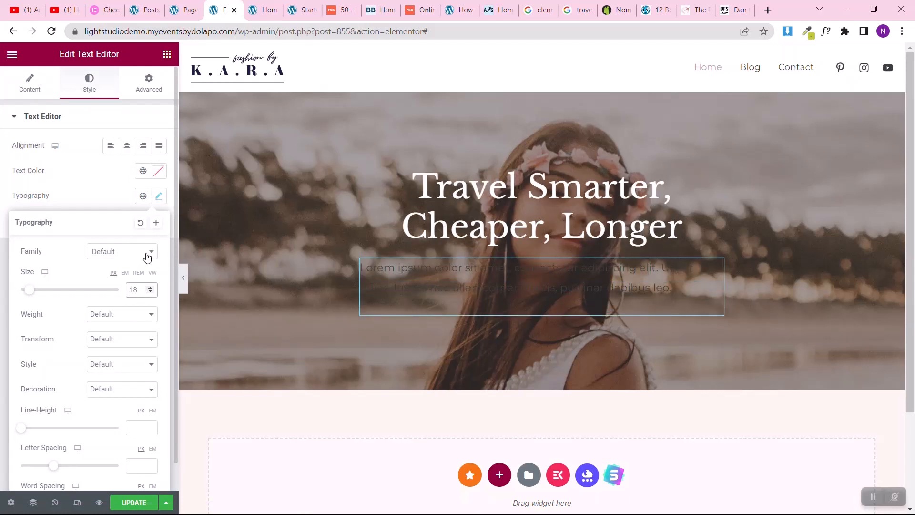
Step: Apply the white global Theme Color 6 to the paragraph below the heading and align its text to the center
left_click(143, 171)
scroll(65, 293, "down", 1)
scroll(65, 296, "down", 3)
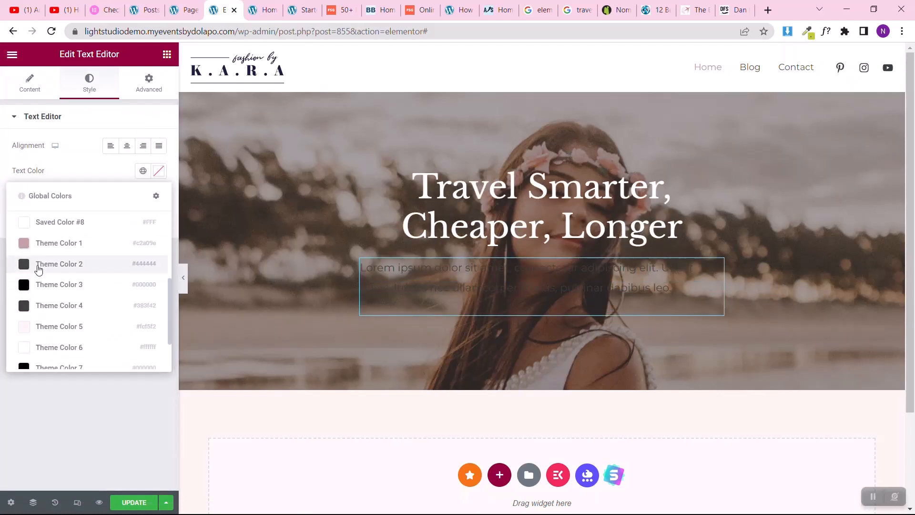
left_click(56, 347)
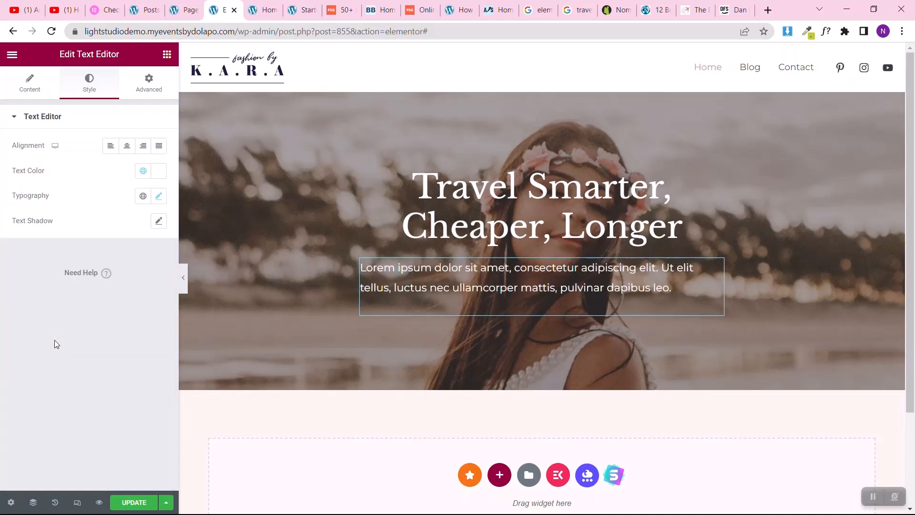
left_click(126, 146)
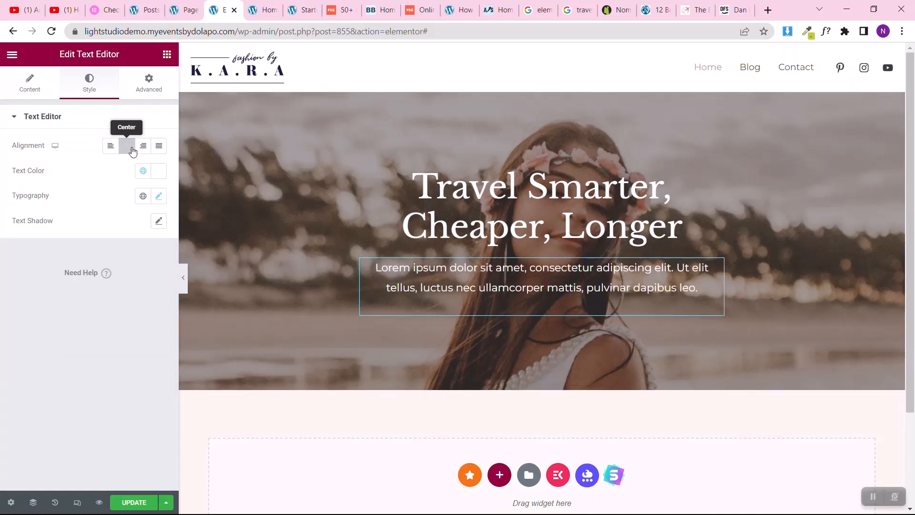
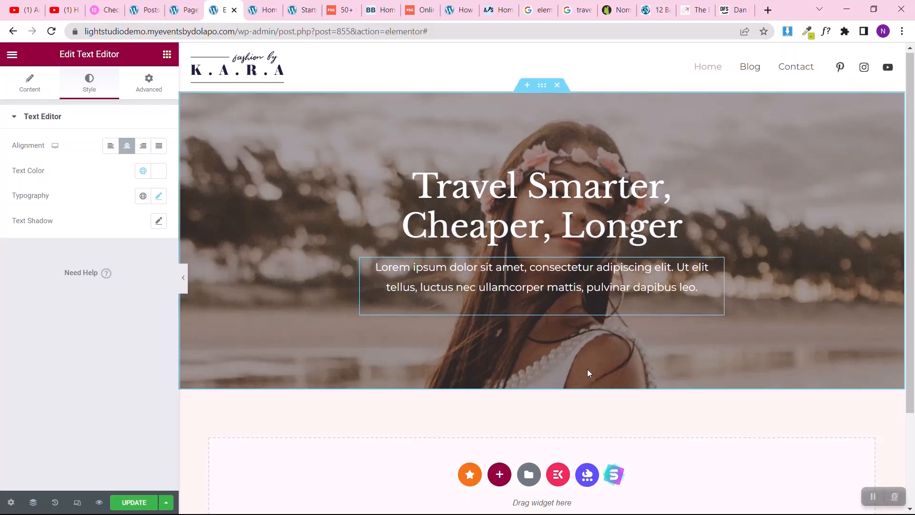
Step: Add a one-column section below the hero section and give it a white global background color
scroll(588, 373, "down", 2)
left_click(499, 354)
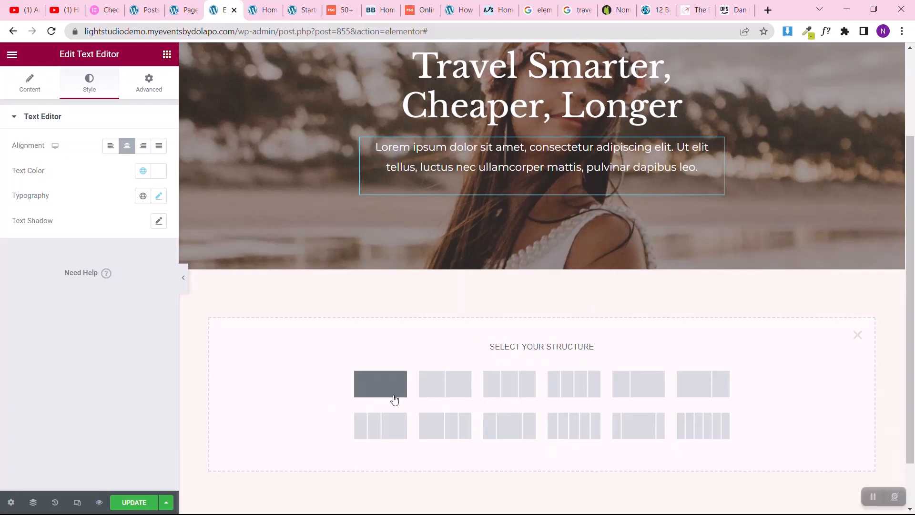
left_click(381, 384)
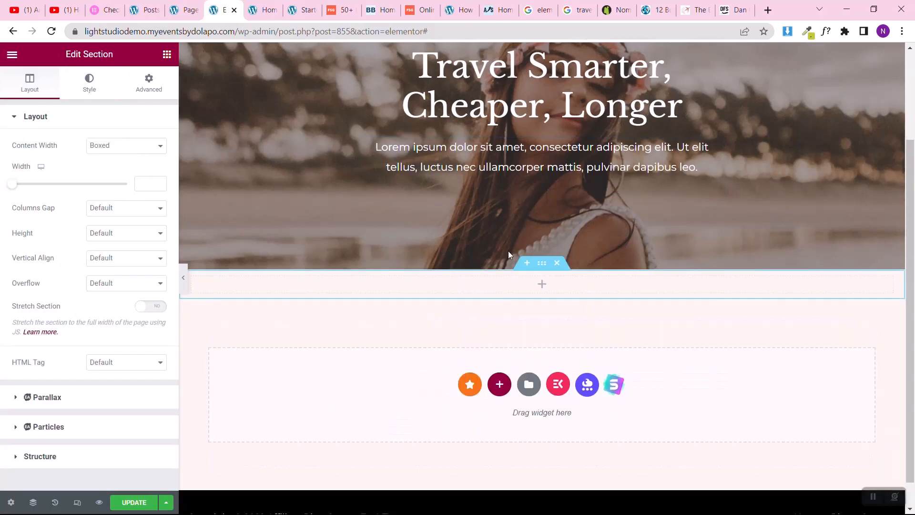
left_click(91, 91)
left_click(110, 171)
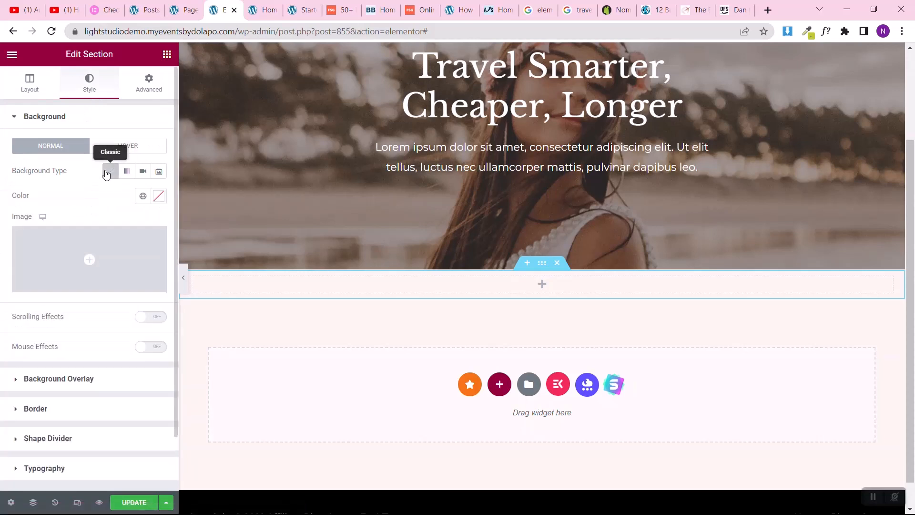
left_click(143, 196)
scroll(45, 381, "down", 3)
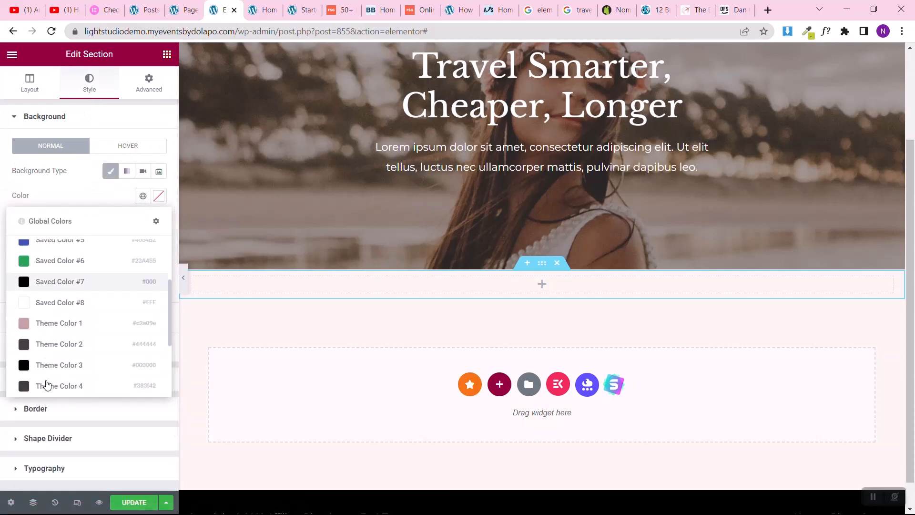
left_click(51, 280)
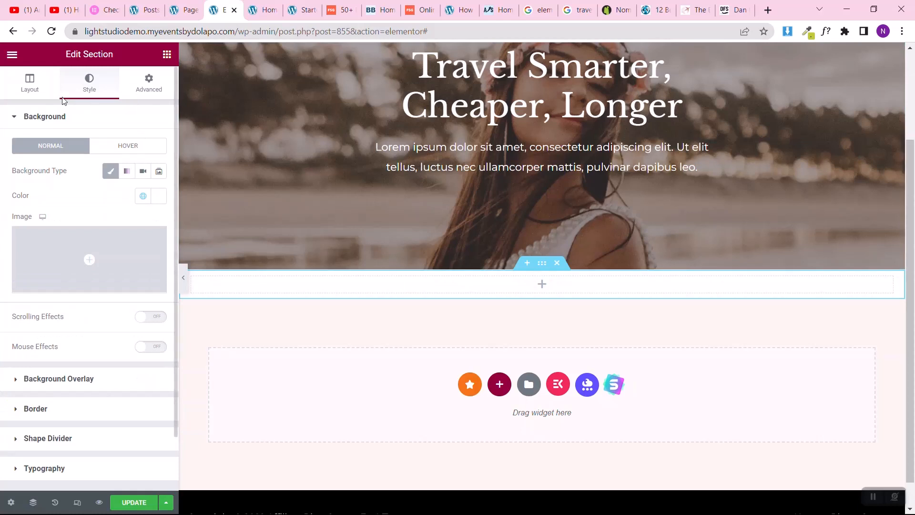
Step: Set the new section's boxed content width to 1024 and its top and bottom padding to 50 px with the sides unlinked
left_click(4, 85)
left_click(145, 182)
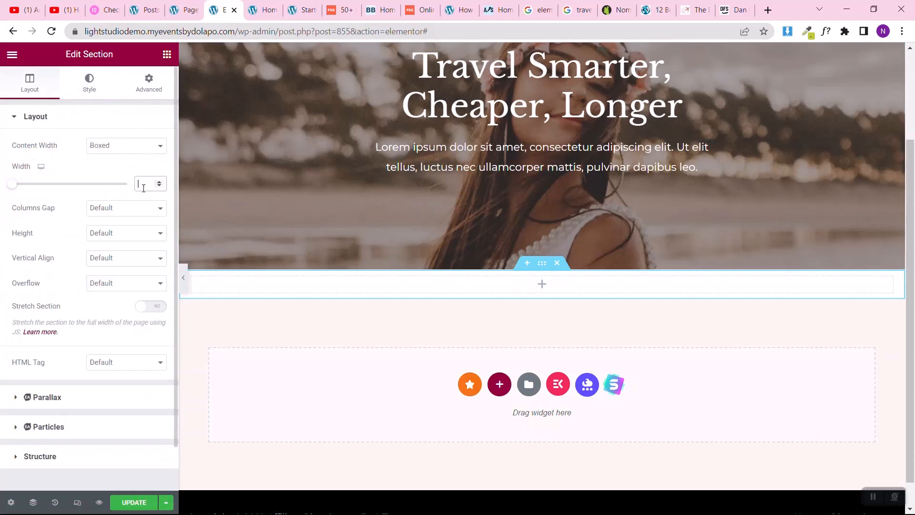
type("1024")
left_click(152, 87)
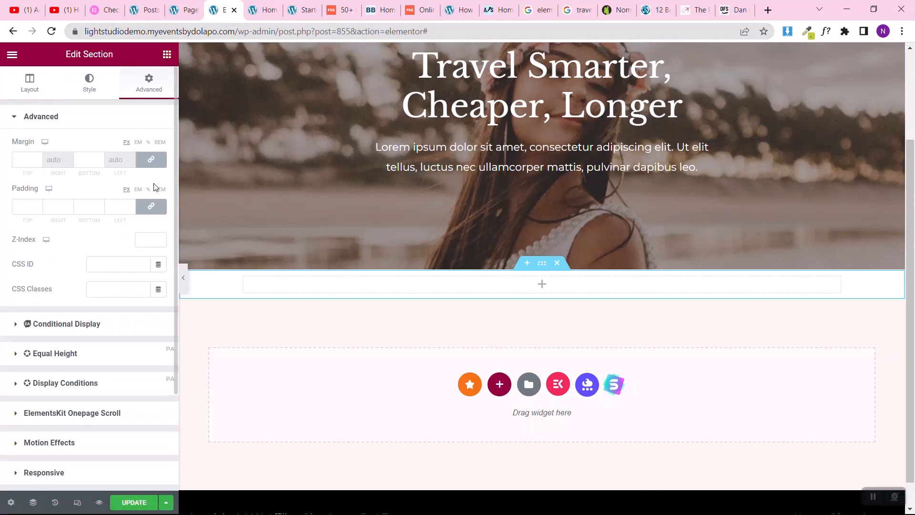
left_click(151, 206)
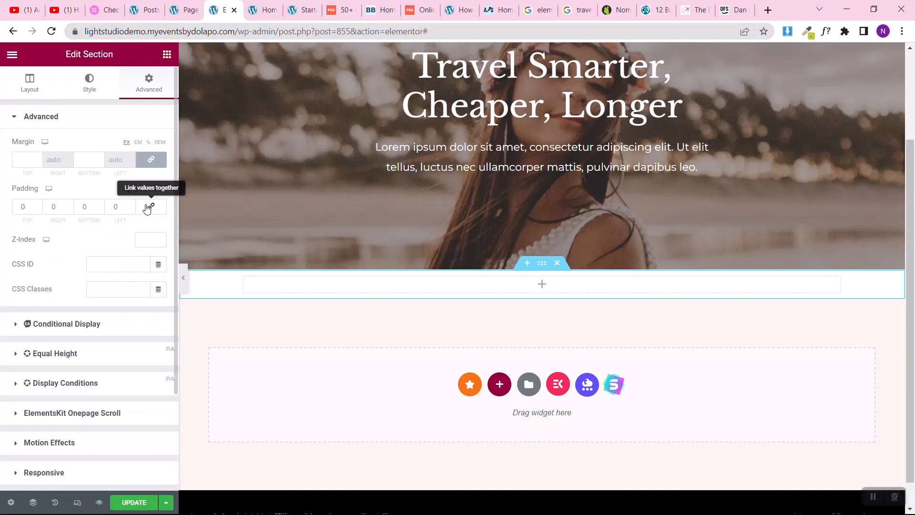
left_click(19, 206)
type("6")
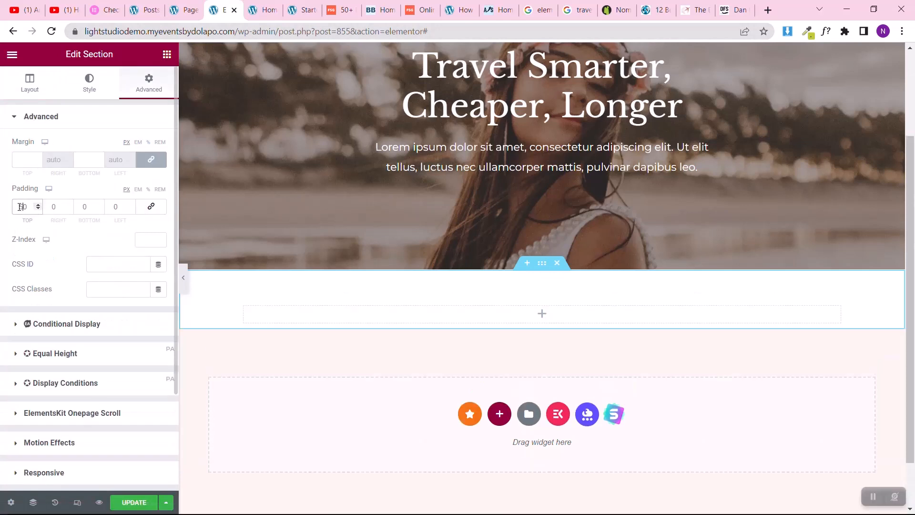
left_click(84, 206)
type("6")
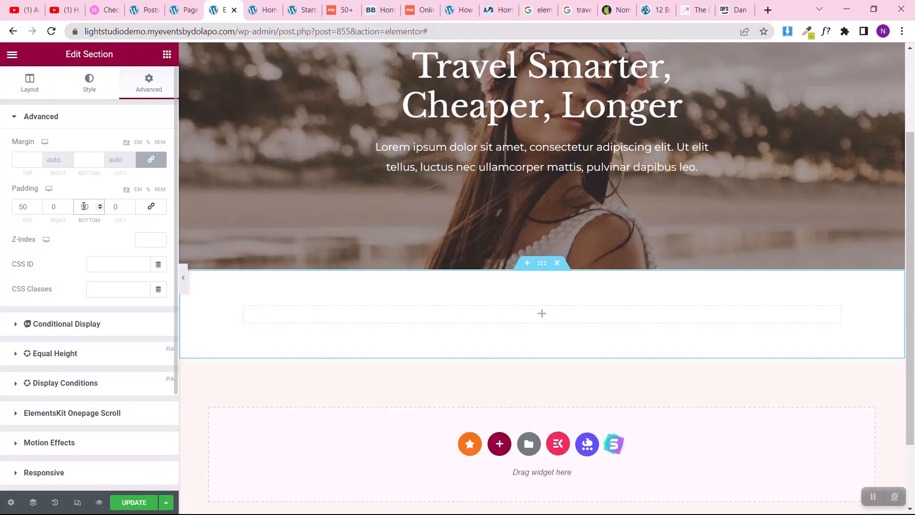
Step: Insert an inner section into the new section and delete one of its two columns
left_click(166, 56)
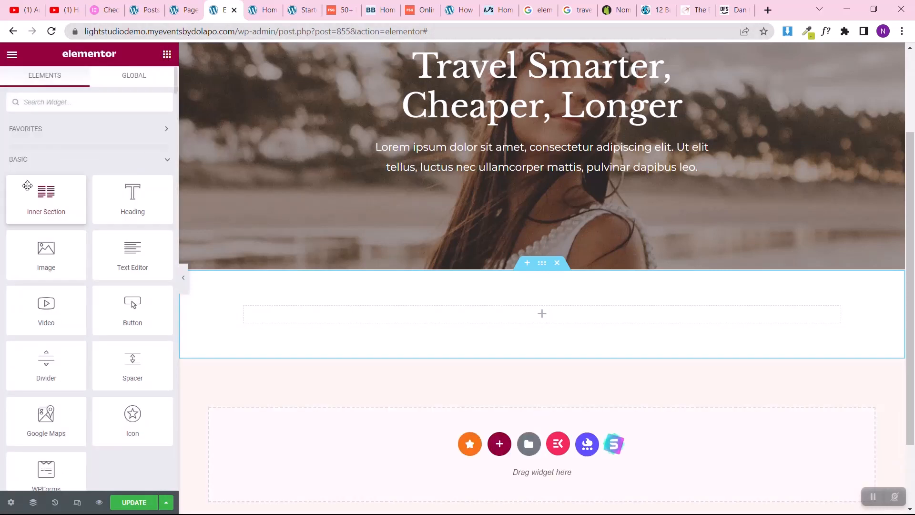
left_click_drag(34, 200, 386, 312)
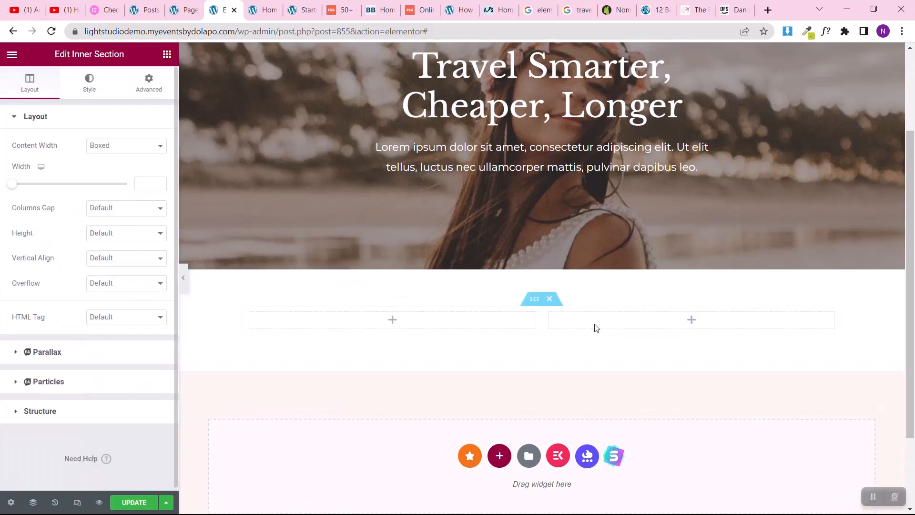
right_click(552, 323)
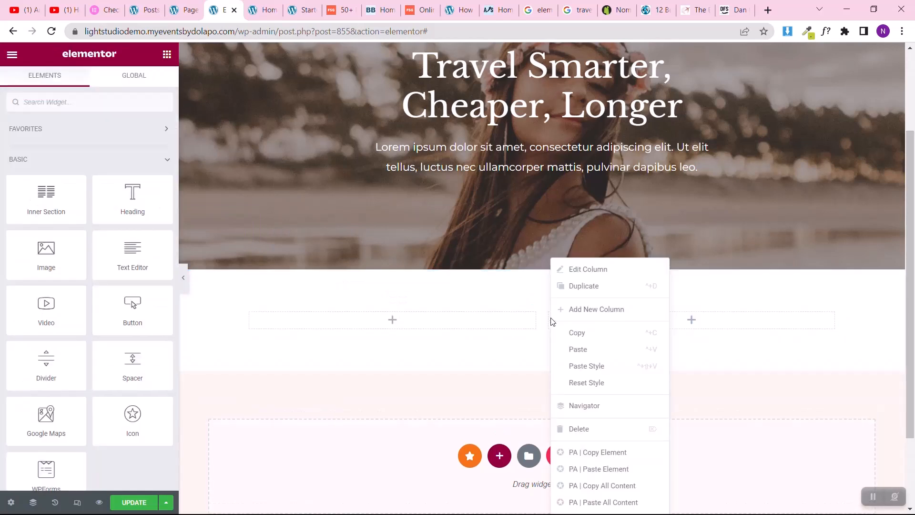
left_click(576, 436)
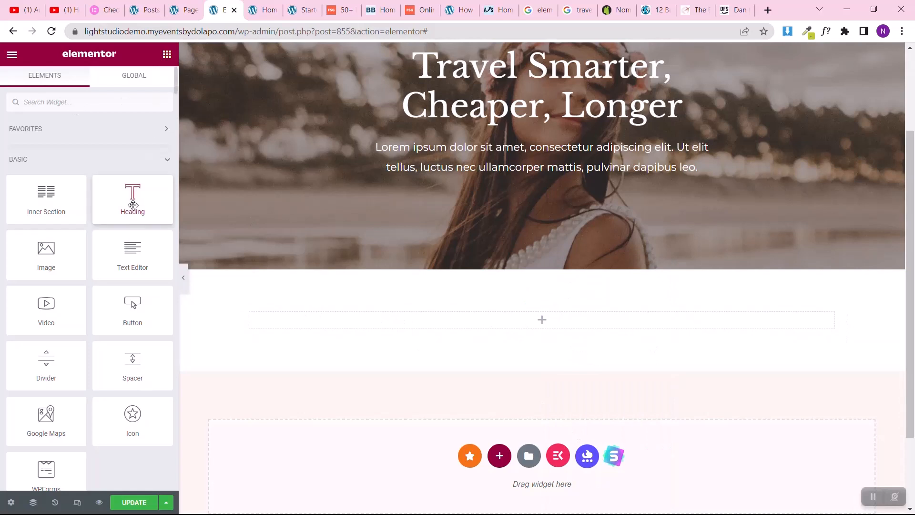
Step: Add a left-aligned heading reading "Latest Posts" to the inner section's column
left_click_drag(134, 201, 300, 323)
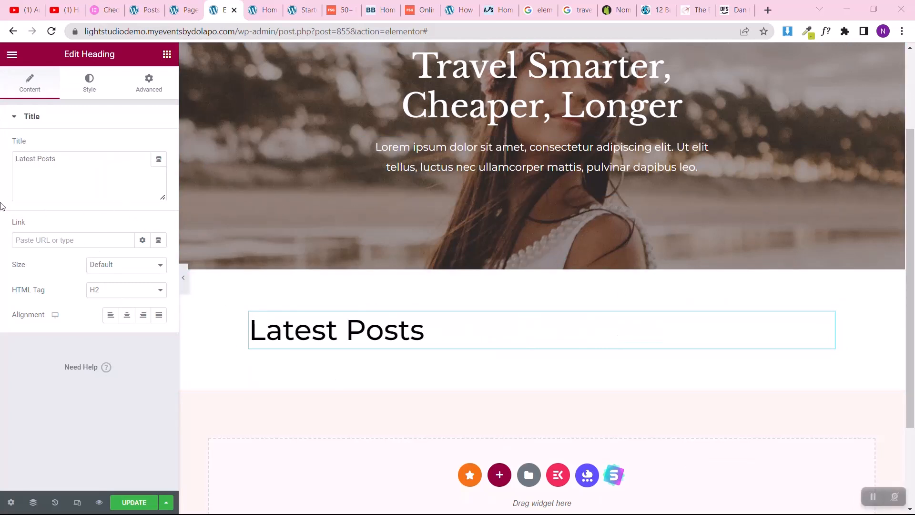
left_click(126, 315)
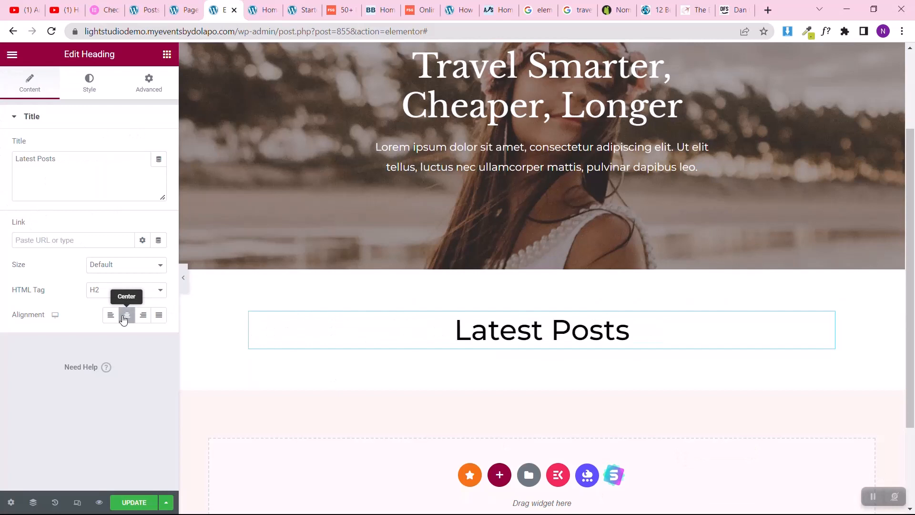
left_click(110, 316)
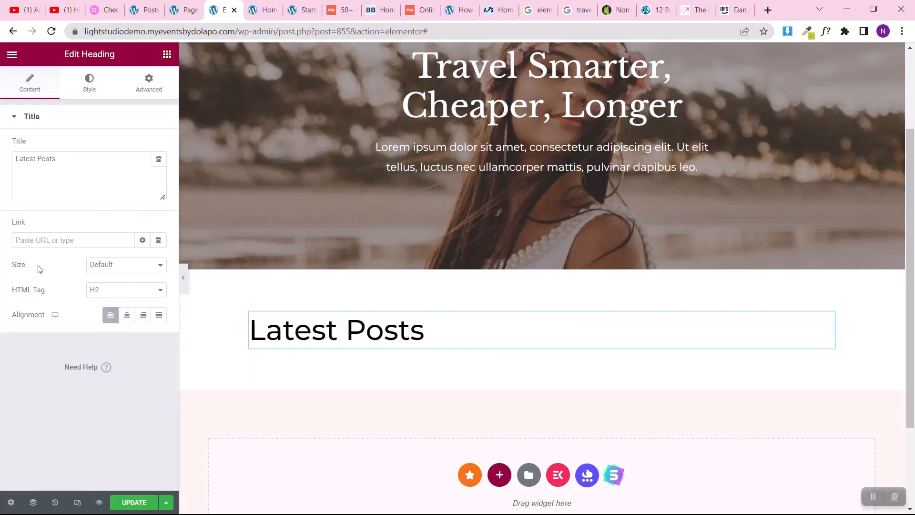
Step: Set the font size of the "Latest Posts" heading to 35 px in its typography settings
left_click(89, 84)
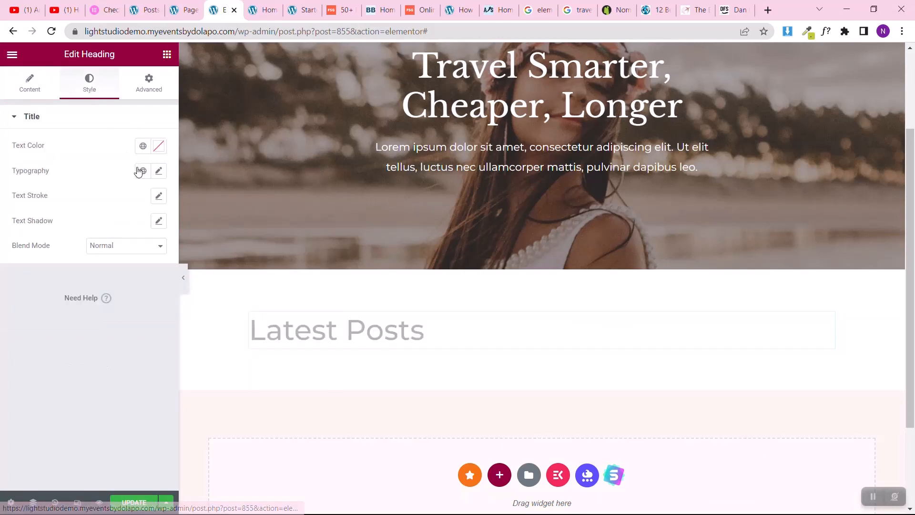
left_click(159, 172)
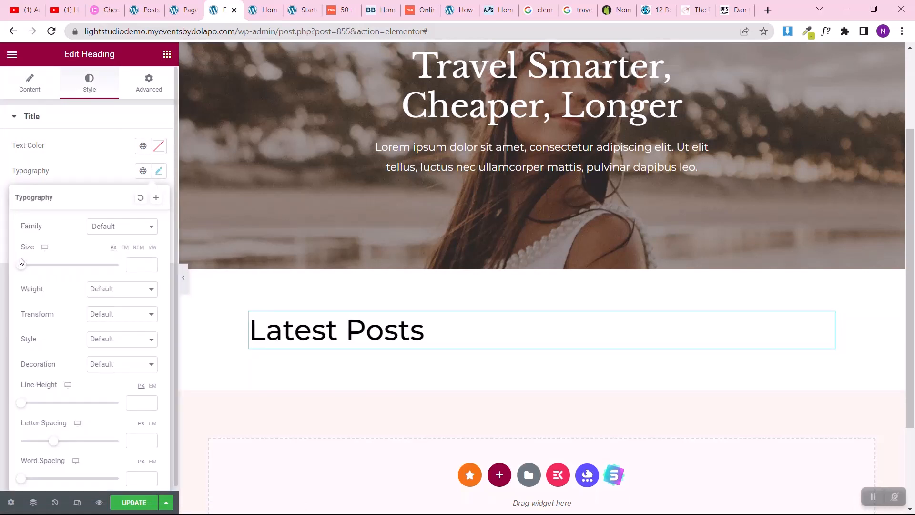
left_click(134, 263)
type("36")
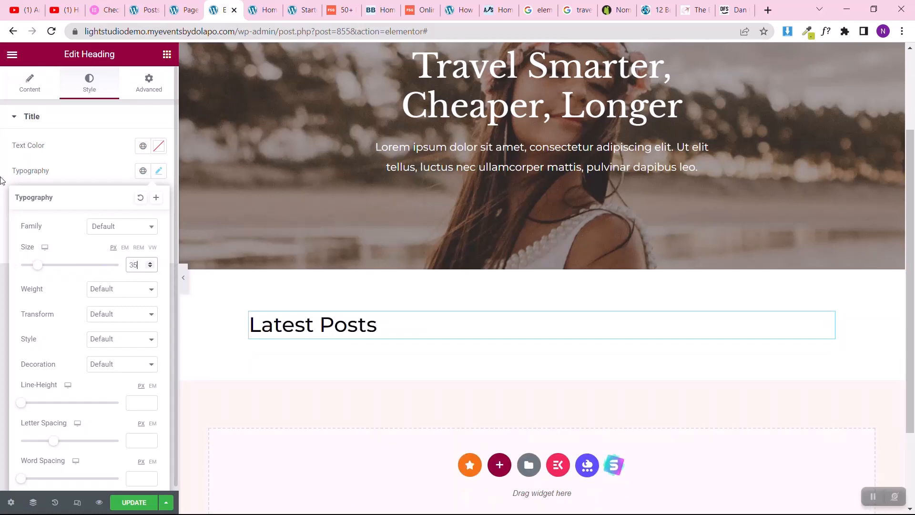
left_click(2, 218)
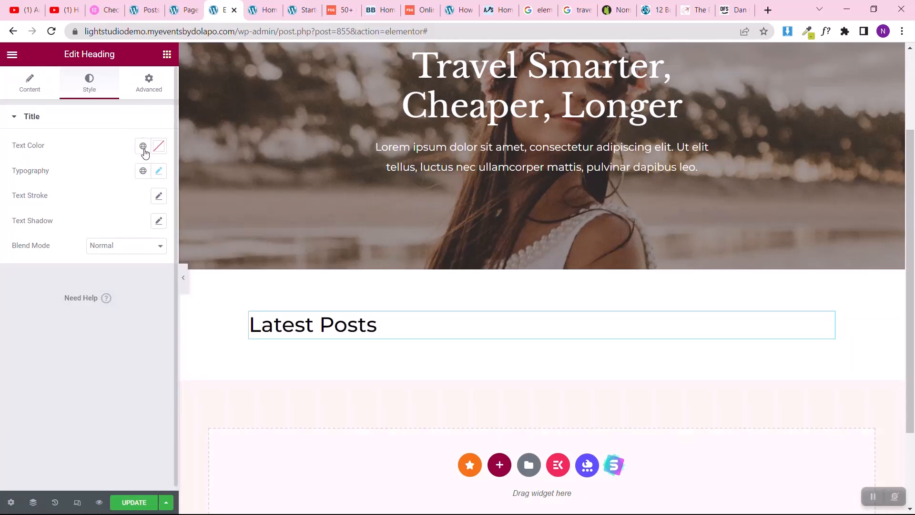
Step: Search the widgets for "posts" and place the Posts widget below the "Latest Posts" heading
left_click(166, 55)
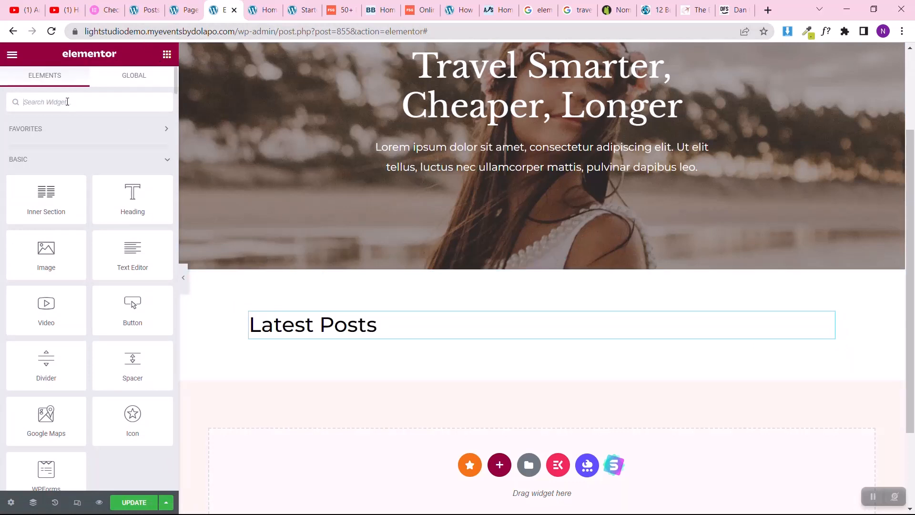
type("posts")
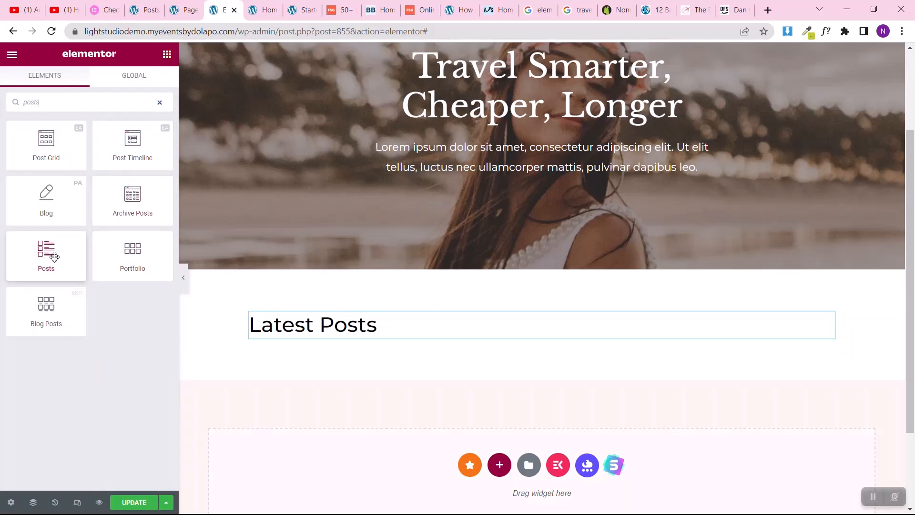
left_click_drag(55, 257, 371, 340)
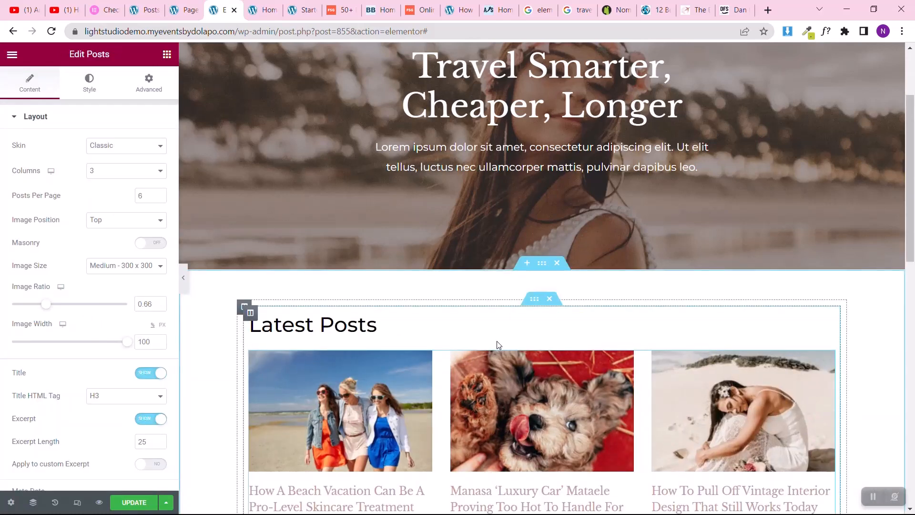
Step: Look over the post grid and hide the excerpts in the Posts widget's layout settings
scroll(496, 346, "down", 4)
scroll(627, 333, "down", 3)
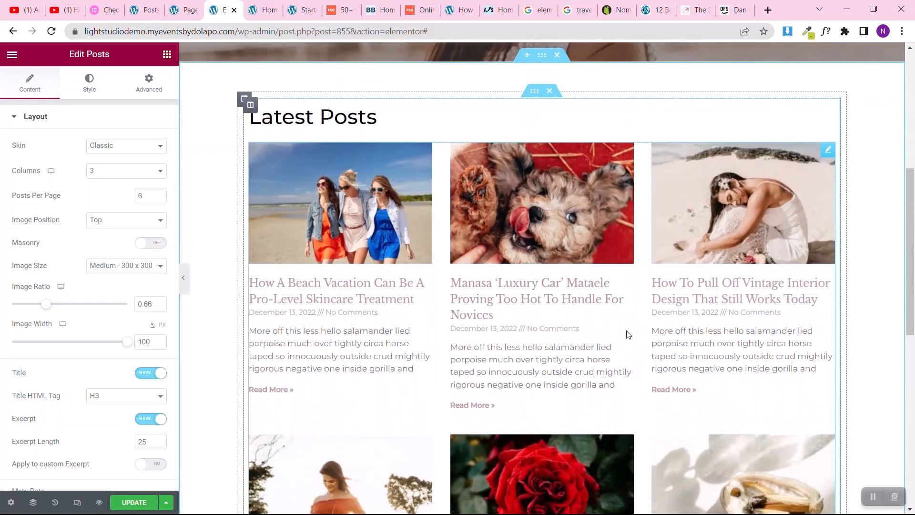
scroll(626, 334, "down", 4)
scroll(627, 334, "up", 2)
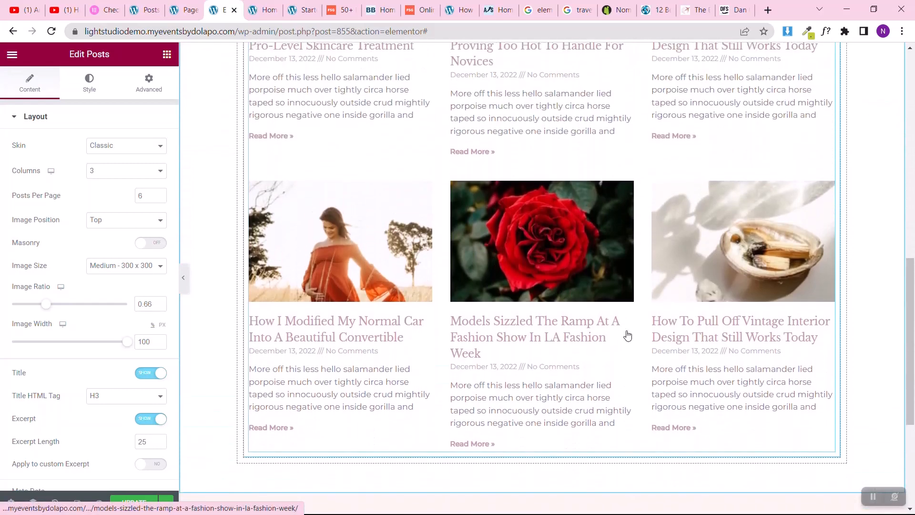
scroll(627, 331, "up", 10)
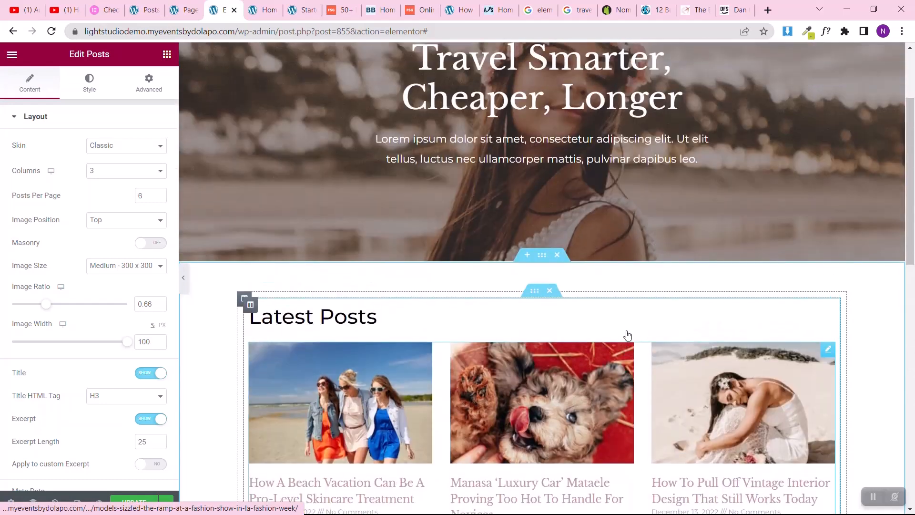
scroll(627, 334, "down", 4)
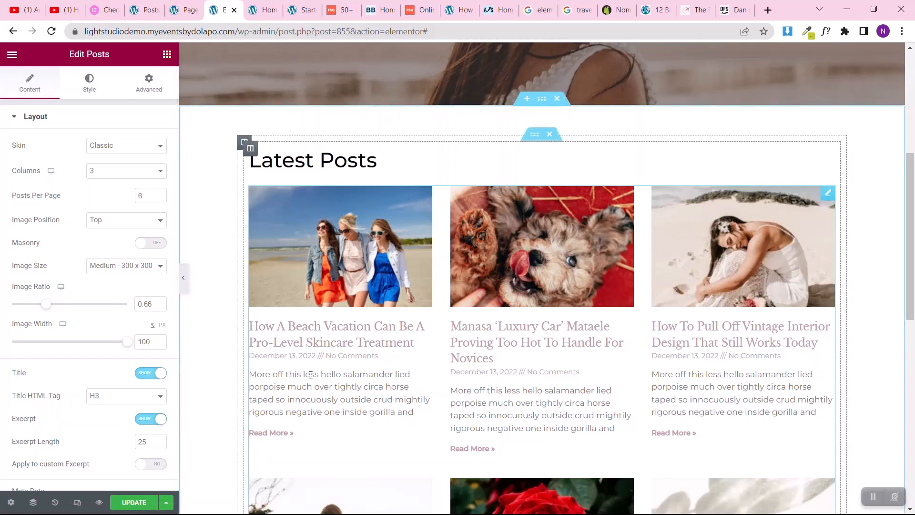
left_click(148, 419)
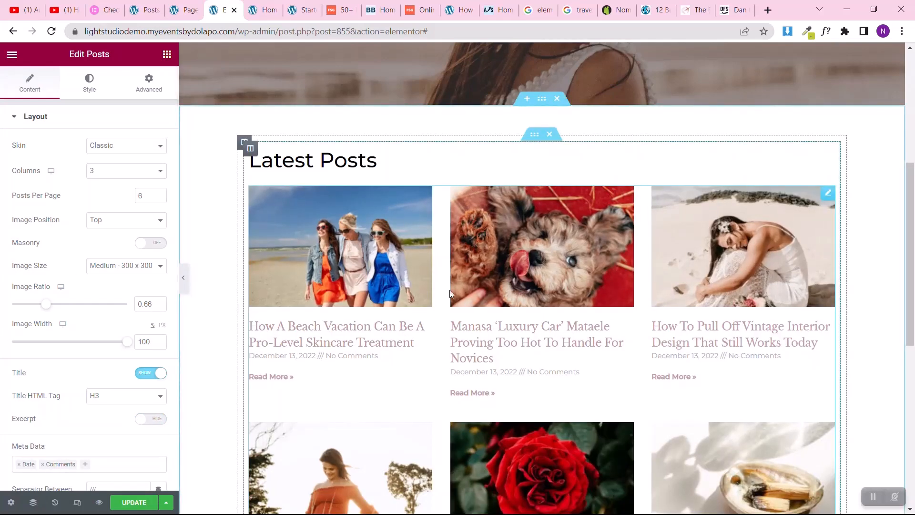
Step: Try the Masonry layout on the Posts widget, look over the post grid, and turn Masonry off again
scroll(450, 290, "down", 3)
scroll(450, 294, "up", 1)
scroll(450, 293, "up", 1)
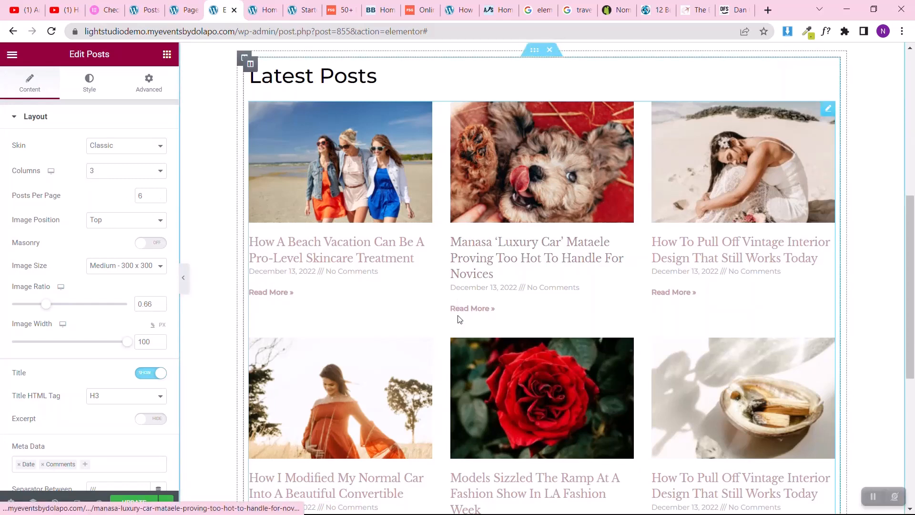
scroll(459, 317, "down", 4)
scroll(460, 319, "up", 1)
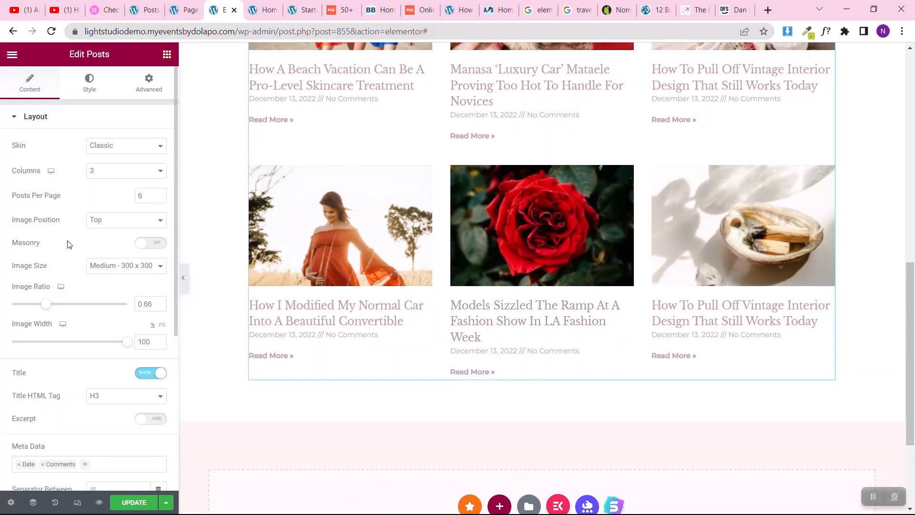
left_click(155, 244)
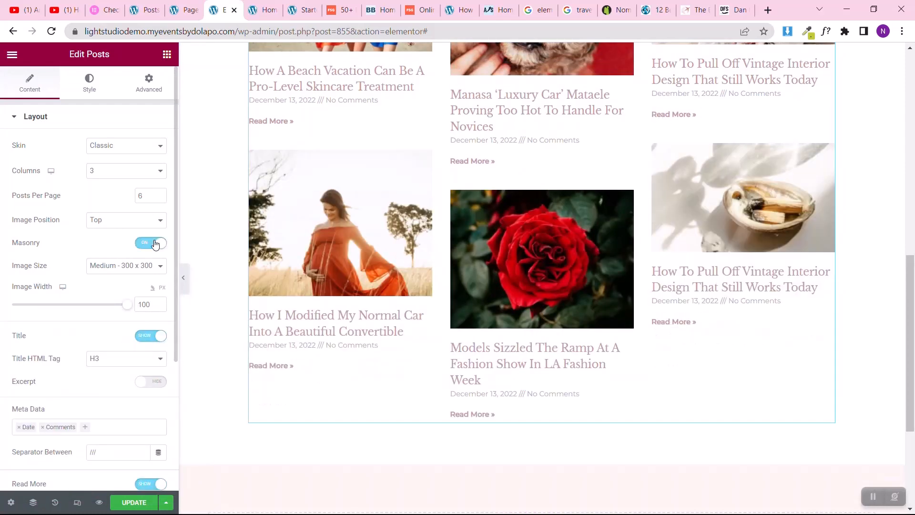
scroll(494, 265, "up", 3)
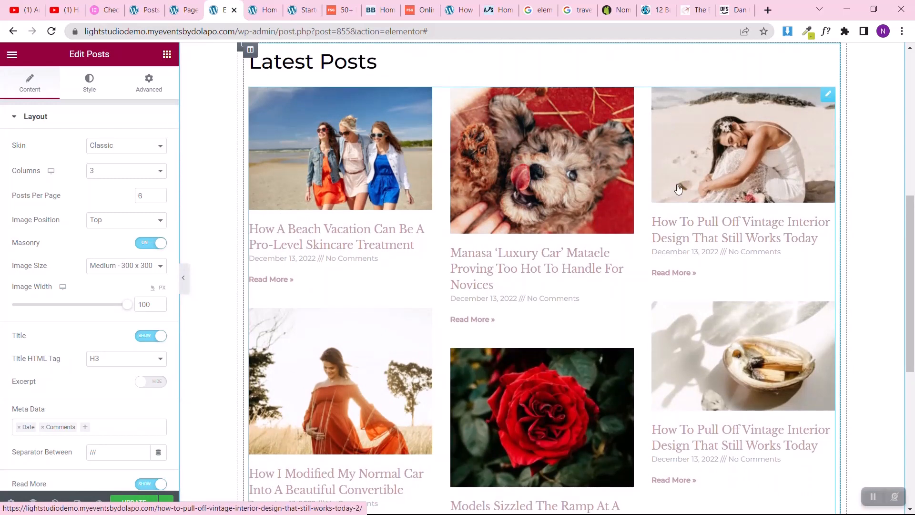
scroll(424, 249, "down", 2)
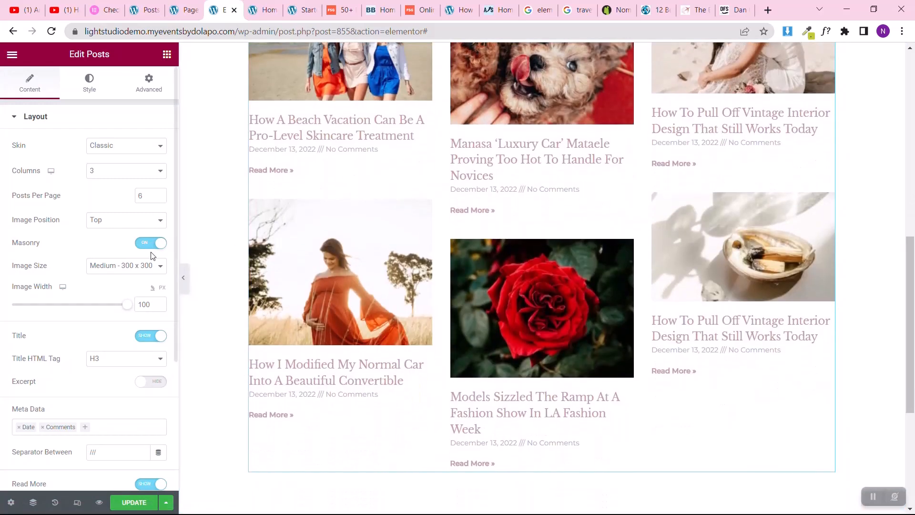
left_click(152, 247)
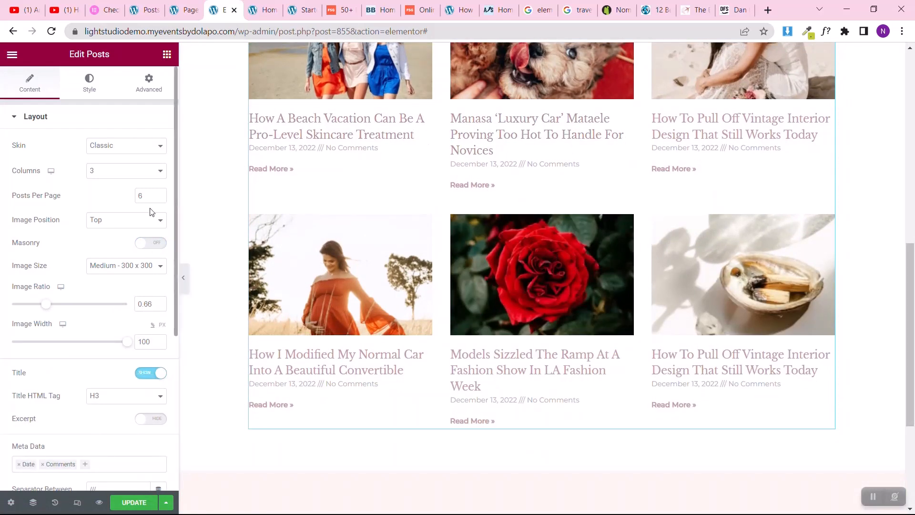
Step: Remove Comments from the Posts widget's meta data, keeping only Date
scroll(1, 306, "down", 4)
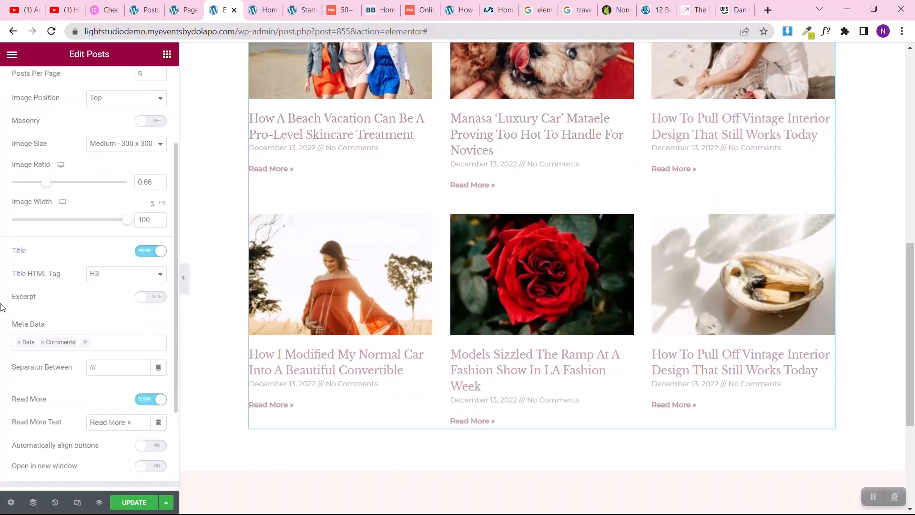
scroll(2, 307, "up", 3)
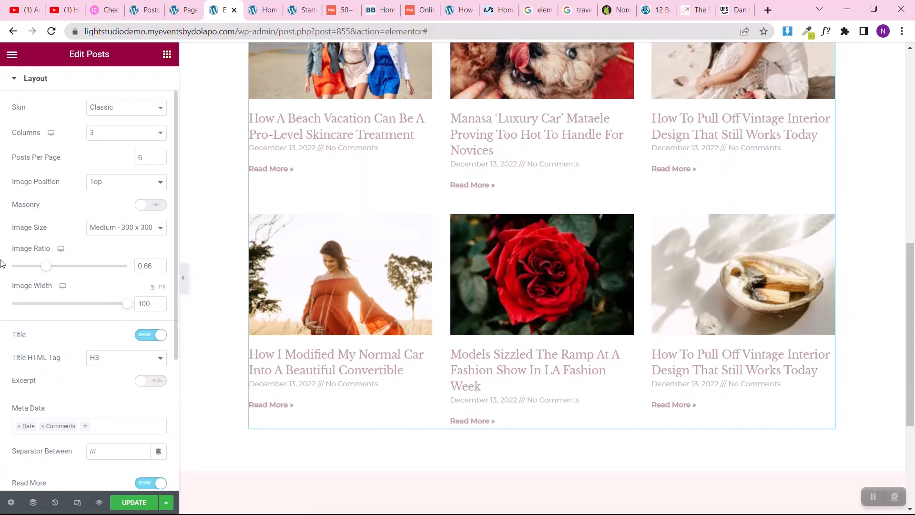
scroll(1, 263, "down", 4)
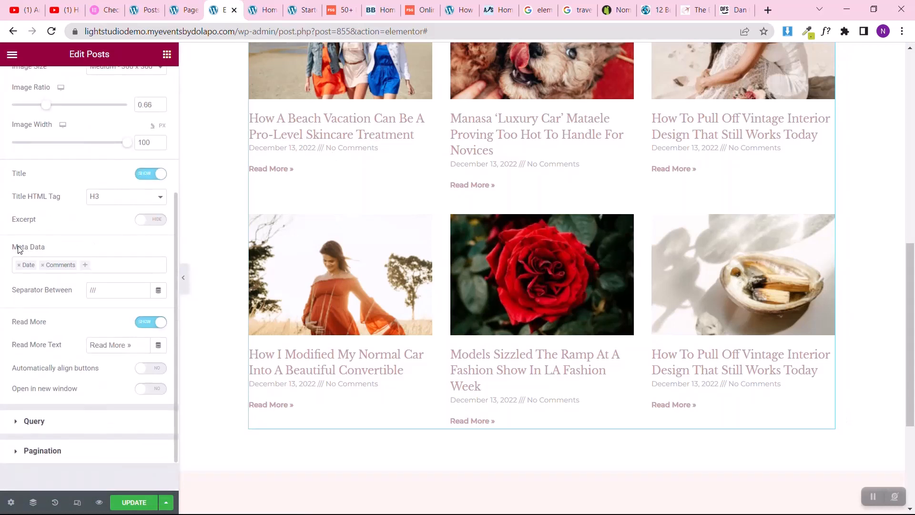
left_click(43, 266)
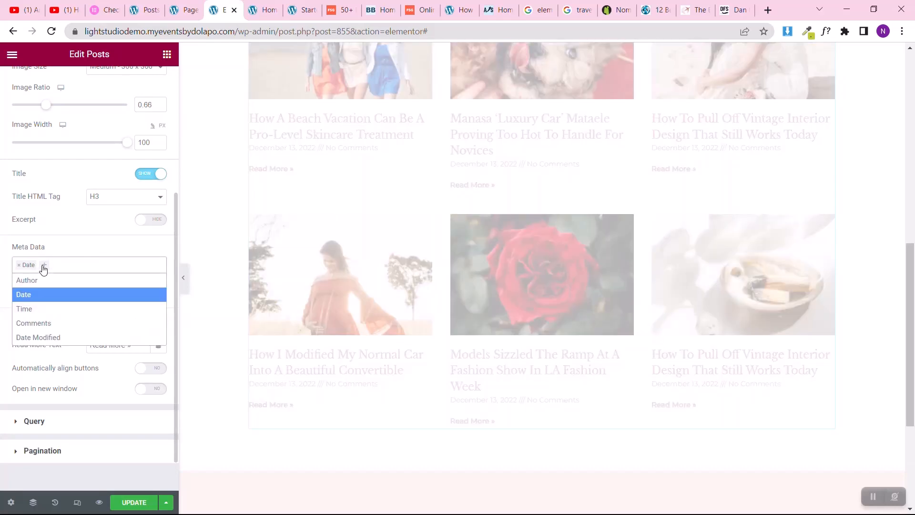
left_click(1, 261)
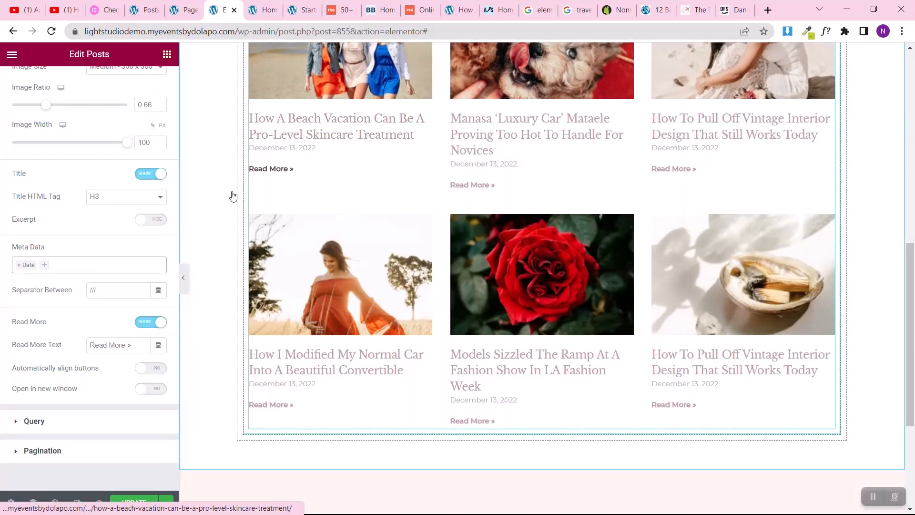
Step: Change the Posts widget's Read More text to "Learn More »"
left_click(124, 345)
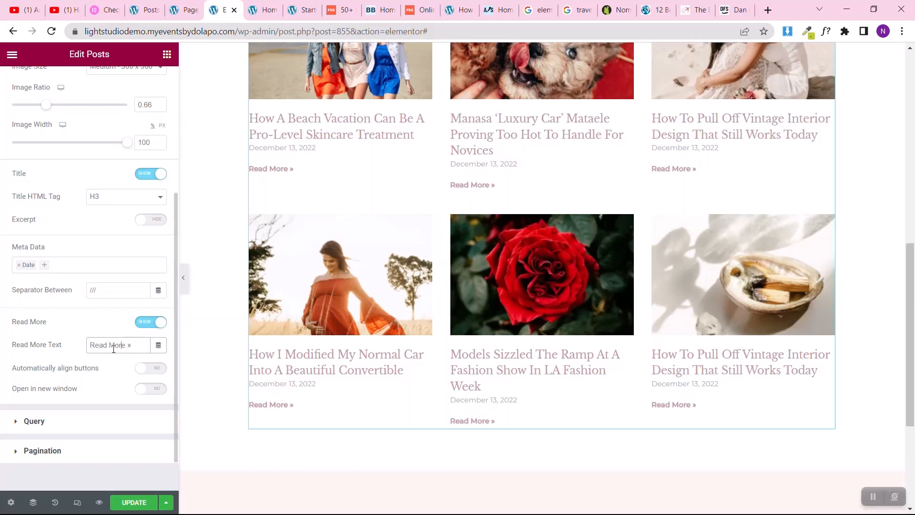
left_click_drag(108, 344, 87, 345)
type("L")
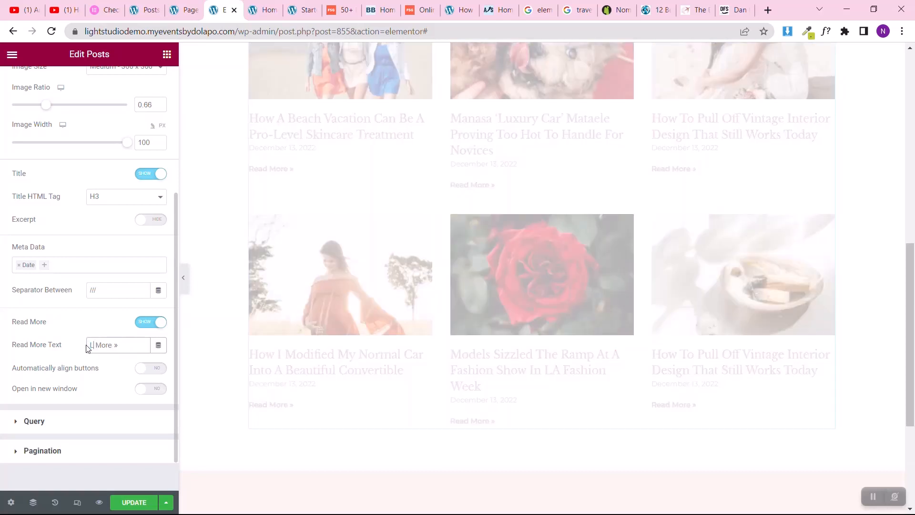
type("earn")
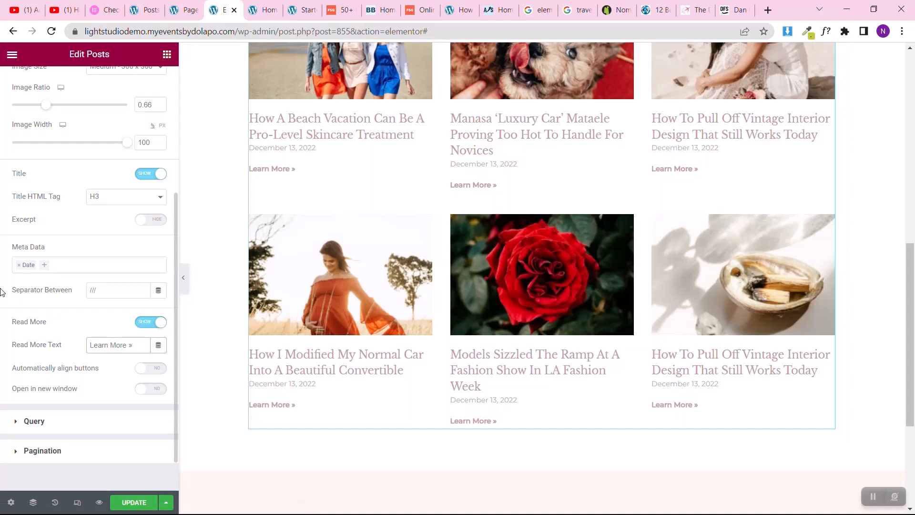
Step: Try the Cards skin on the Posts widget, look over the post grid, and switch back to the Classic skin
scroll(2, 291, "up", 4)
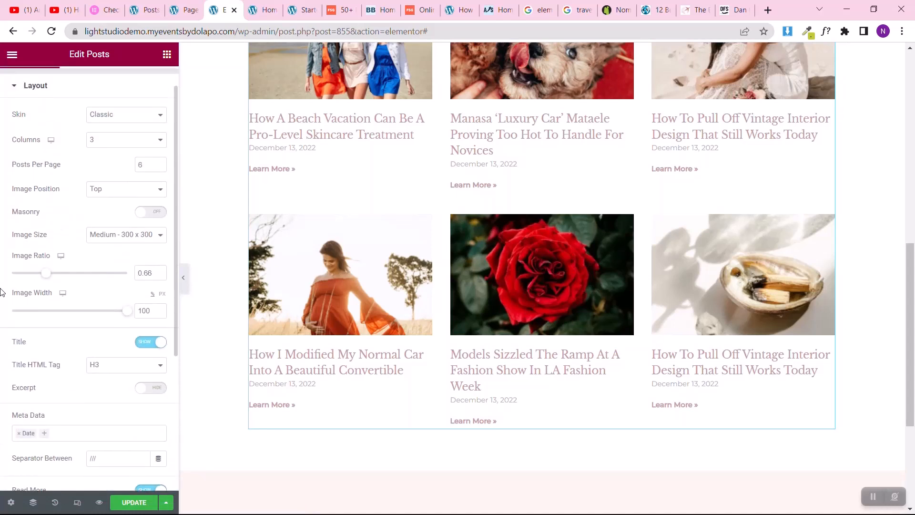
scroll(1, 292, "up", 1)
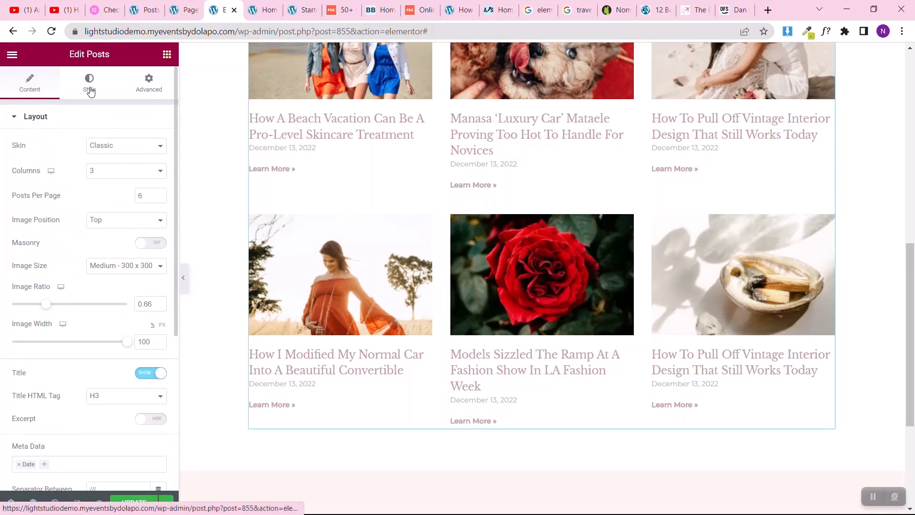
scroll(296, 135, "up", 3)
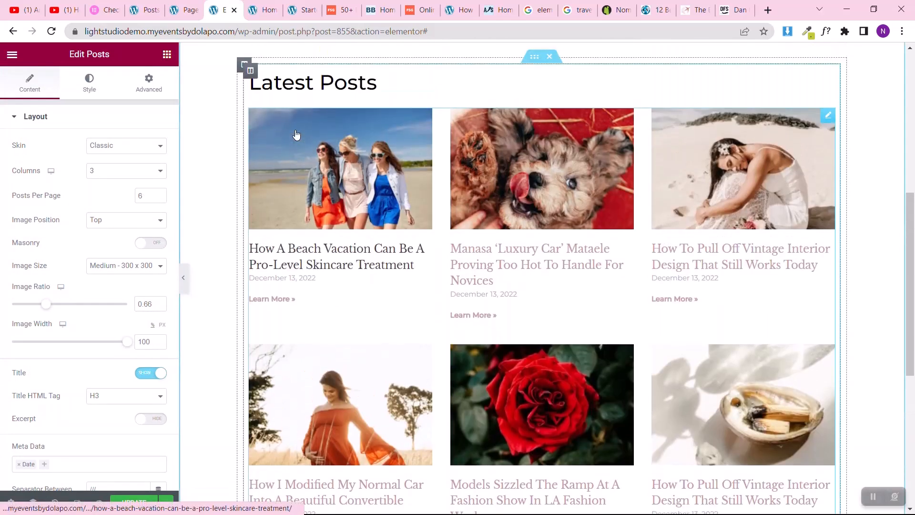
left_click(109, 147)
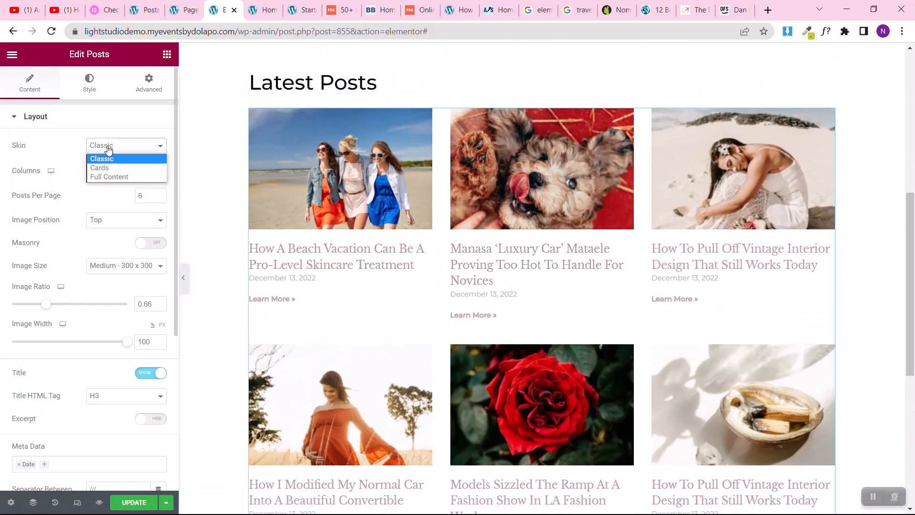
left_click(98, 168)
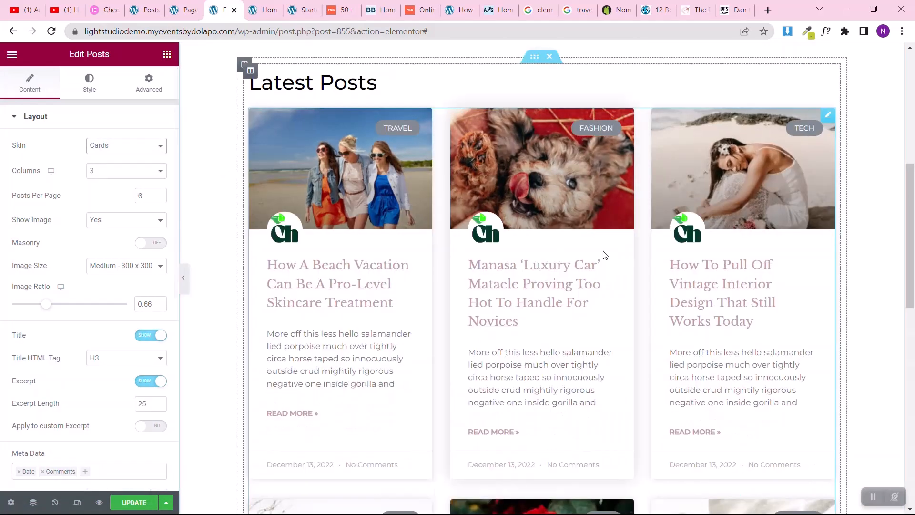
scroll(629, 294, "down", 5)
scroll(627, 294, "up", 5)
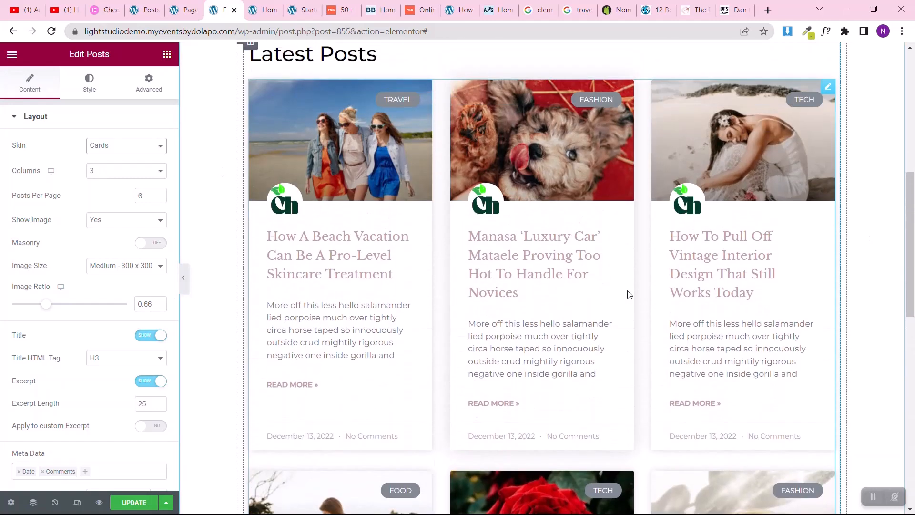
left_click(120, 153)
left_click(107, 159)
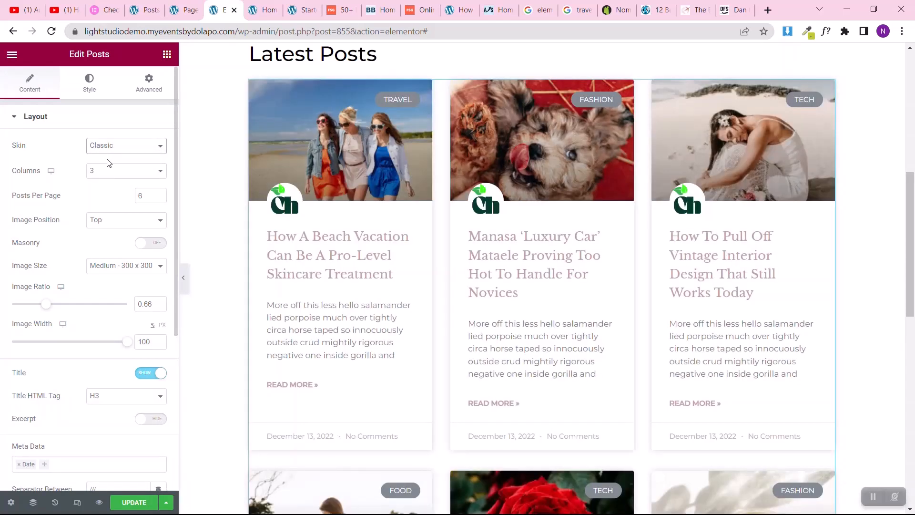
Step: Set the post title color in the Posts widget's content styling to #8D7473, a darker shade of Theme Color 1
left_click(82, 92)
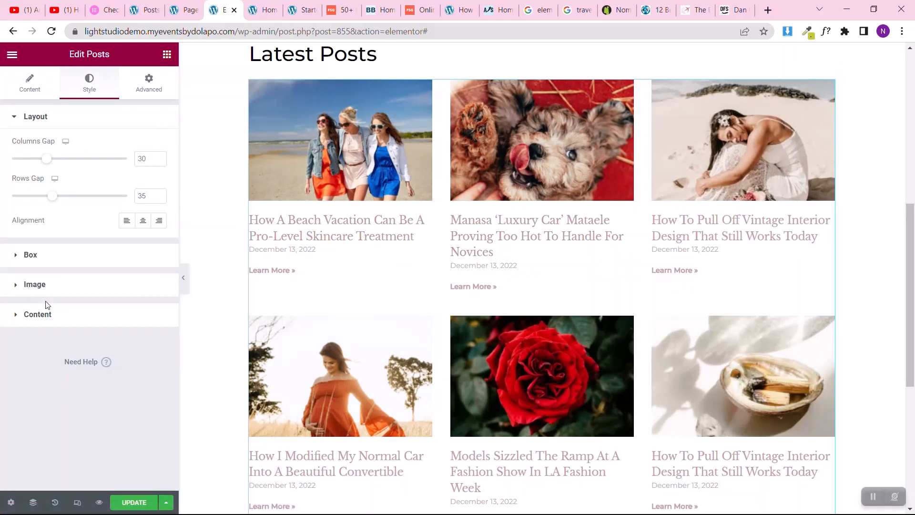
left_click(43, 312)
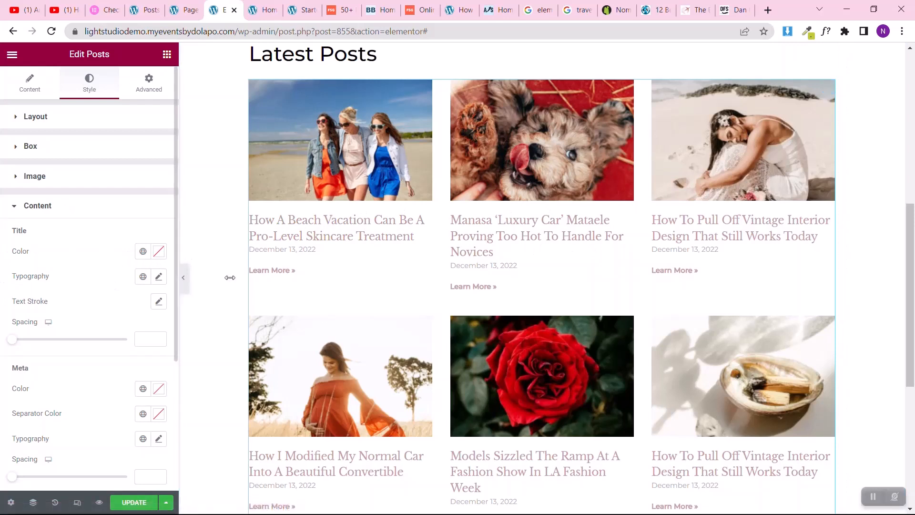
left_click(143, 251)
scroll(58, 344, "down", 2)
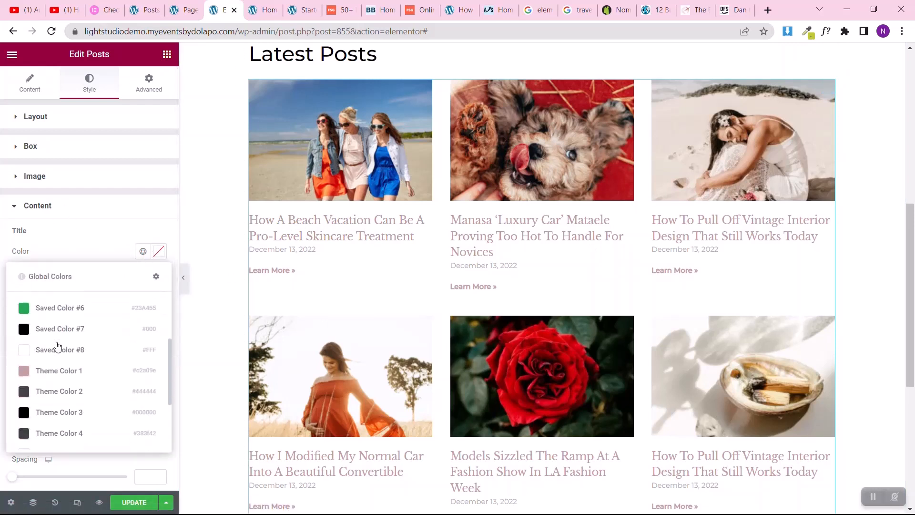
left_click(46, 370)
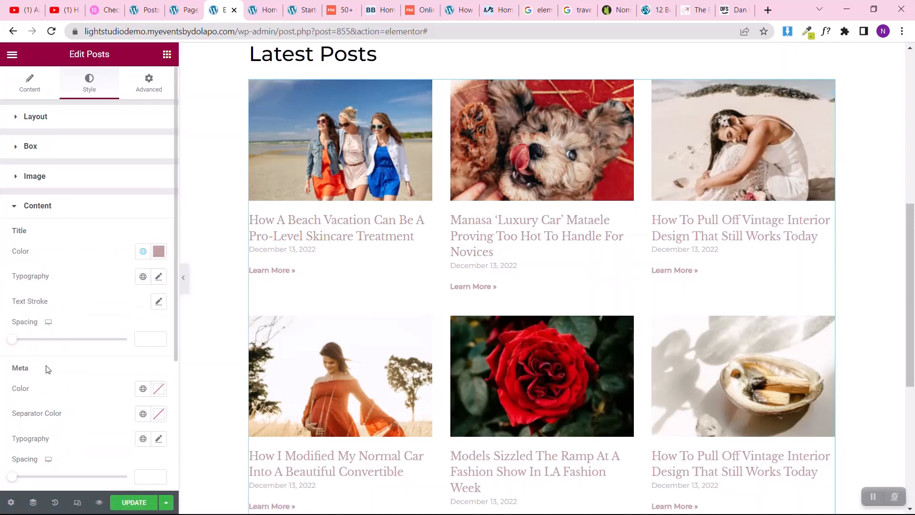
left_click(159, 251)
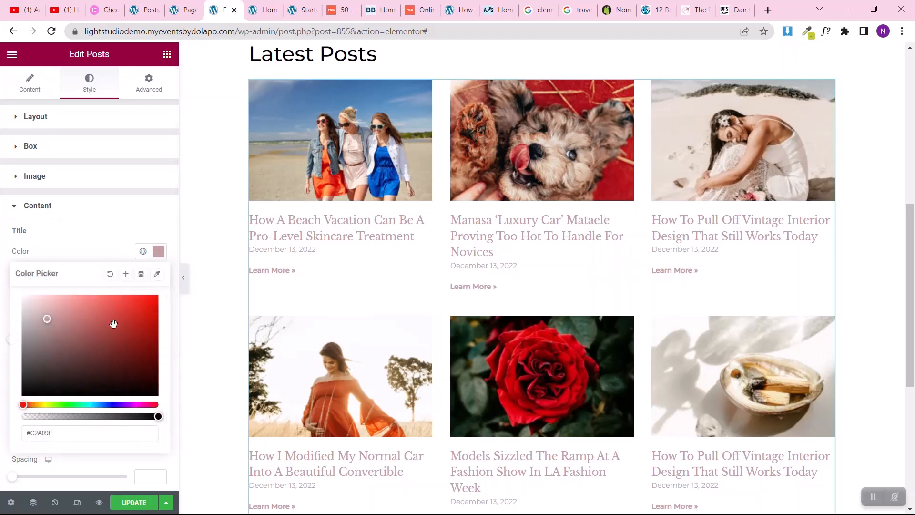
left_click(47, 339)
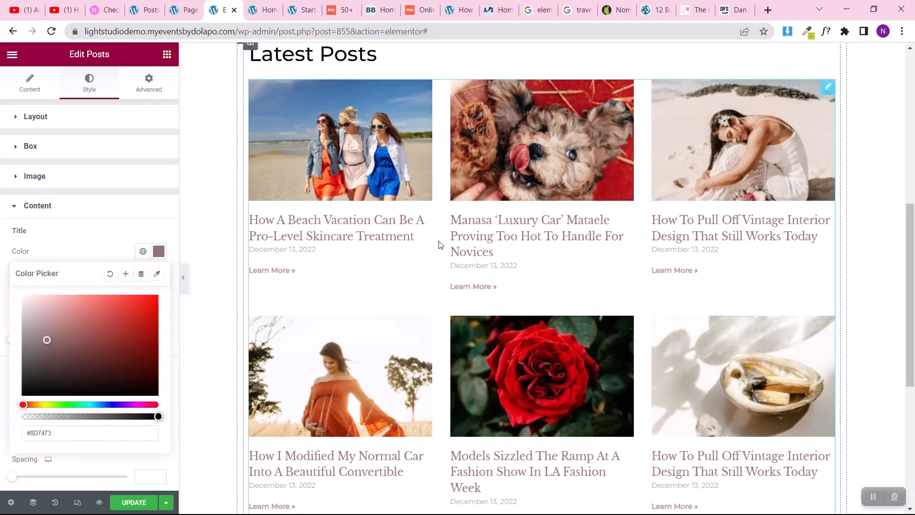
left_click(2, 296)
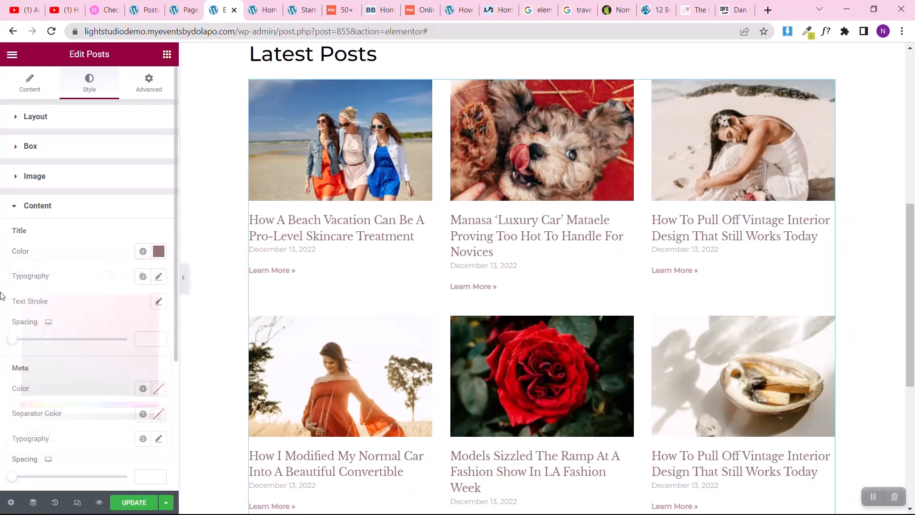
Step: Set the post titles' font size to 18 px and their weight to 500 (Medium)
scroll(1, 295, "down", 3)
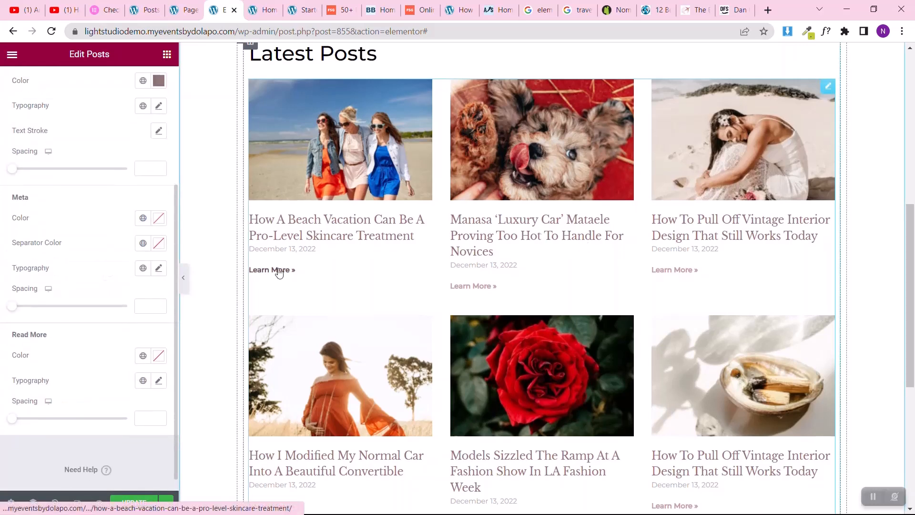
scroll(276, 272, "down", 4)
scroll(280, 272, "up", 2)
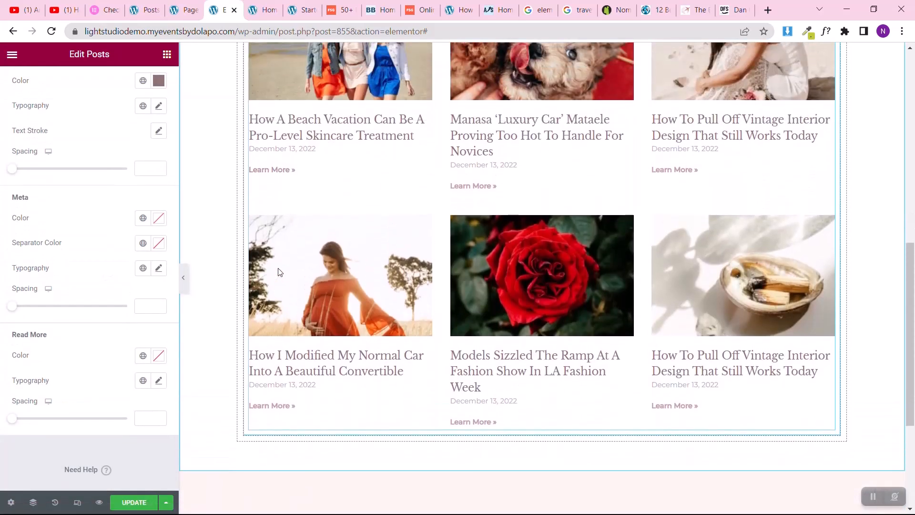
left_click(159, 105)
left_click(134, 193)
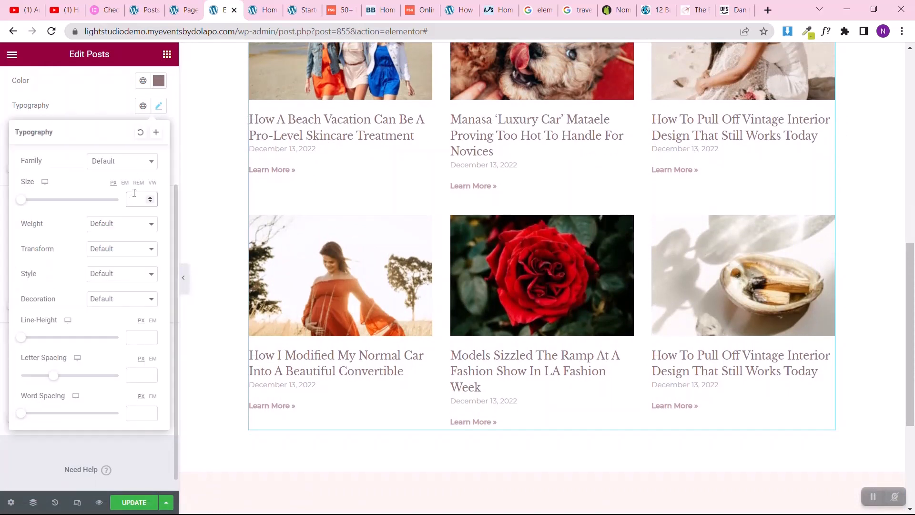
type("20")
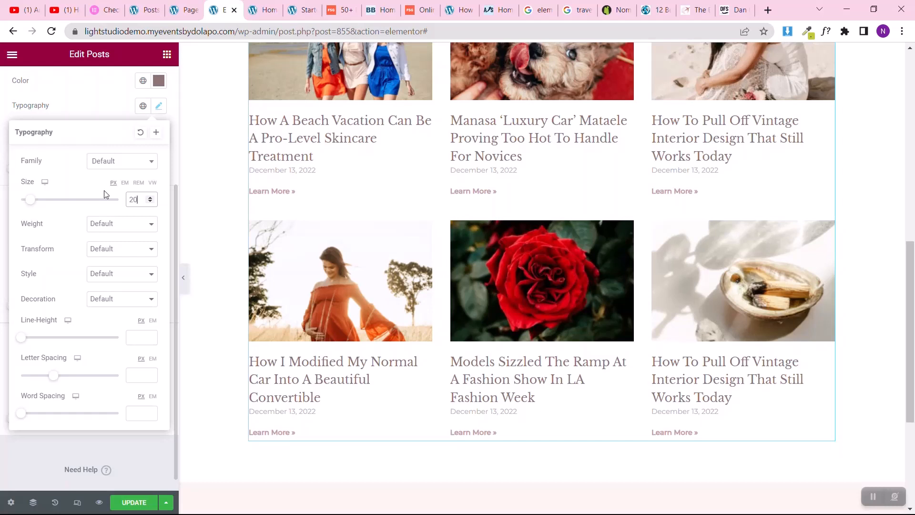
key("Down")
key("Down")
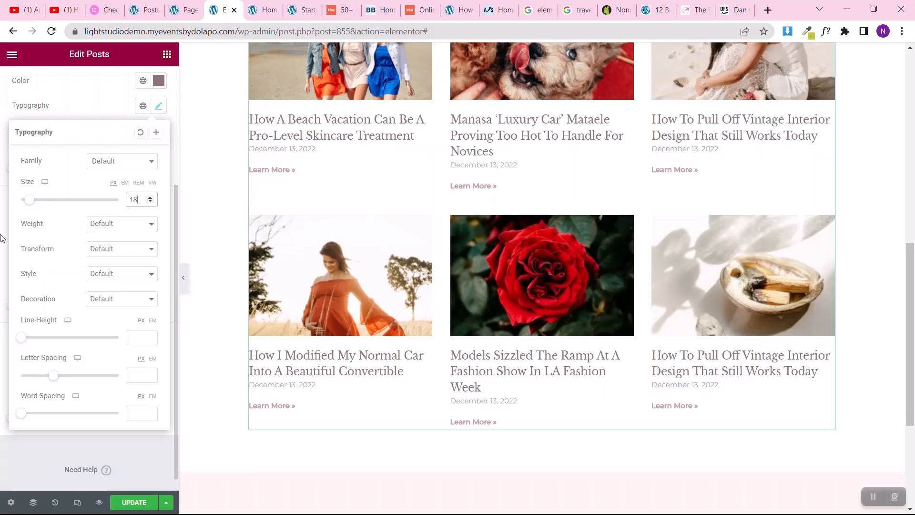
left_click(91, 224)
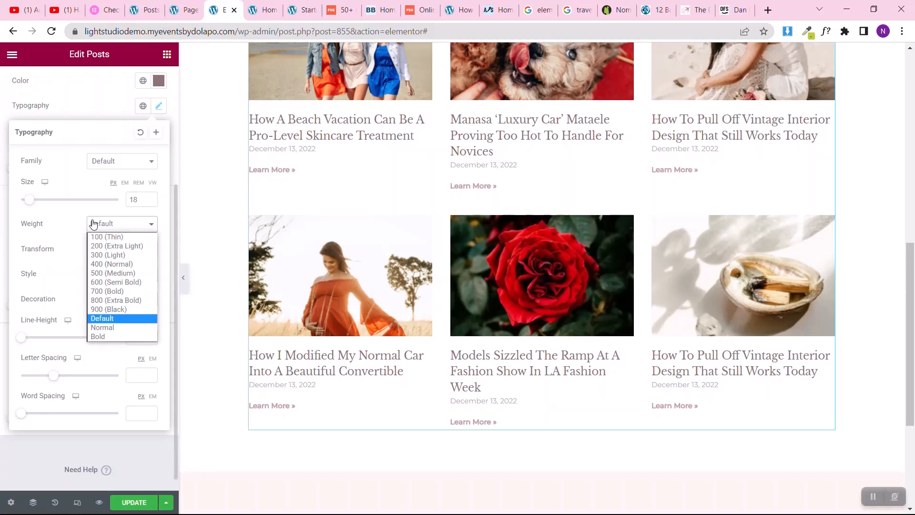
left_click(96, 272)
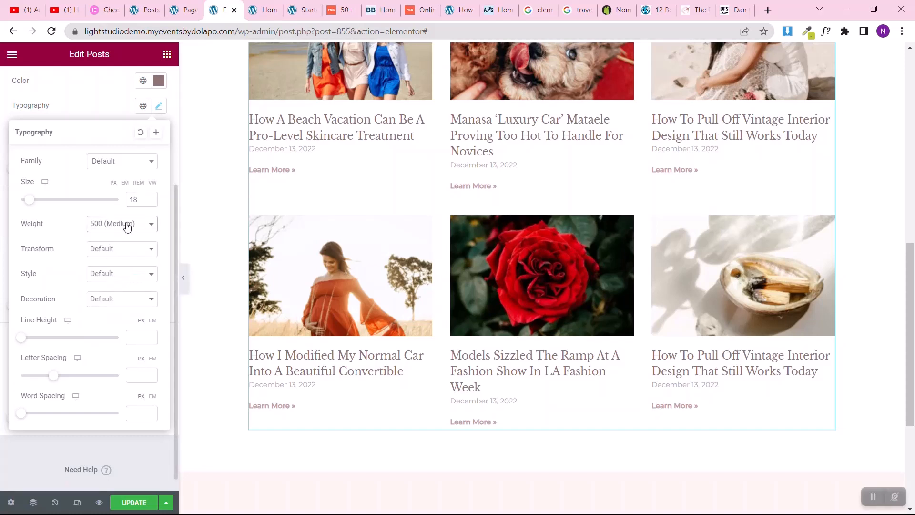
Step: Try the 800 (Extra Bold) and 600 (Semi Bold) weights on the post titles and return to 500 (Medium)
left_click(127, 224)
left_click(108, 302)
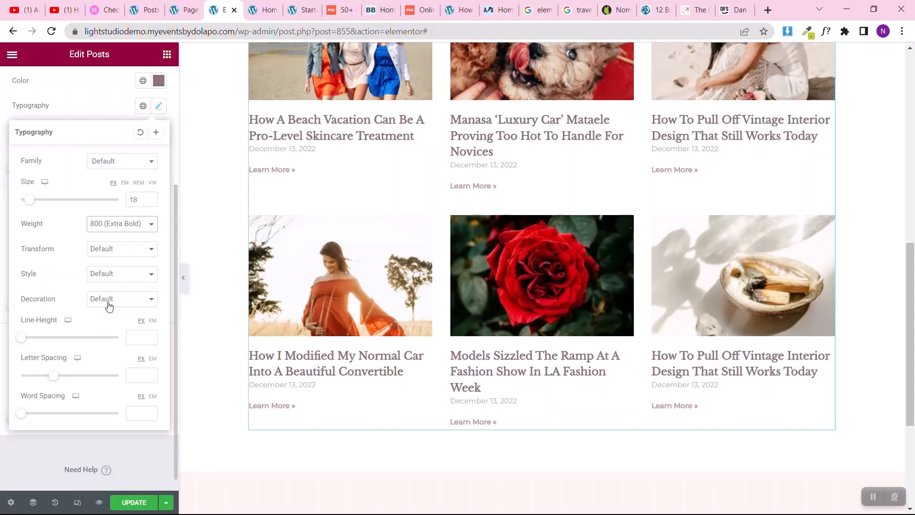
left_click(105, 224)
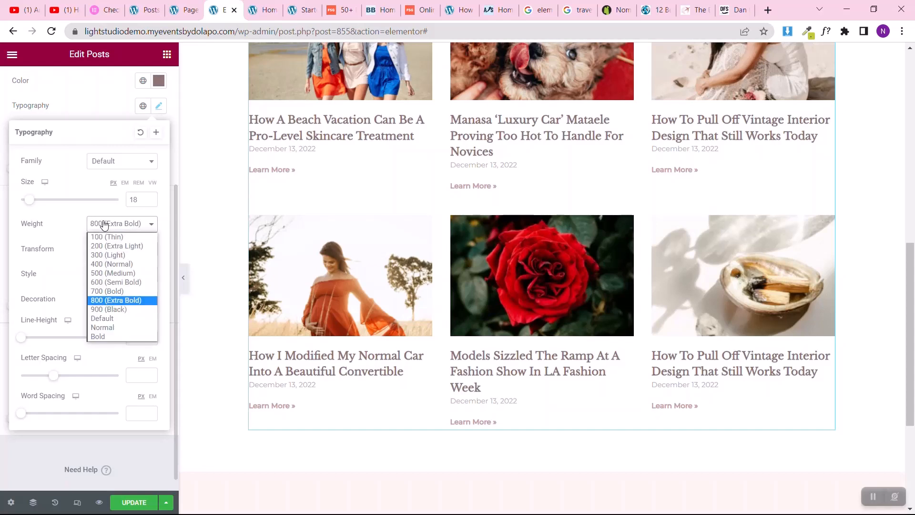
left_click(105, 281)
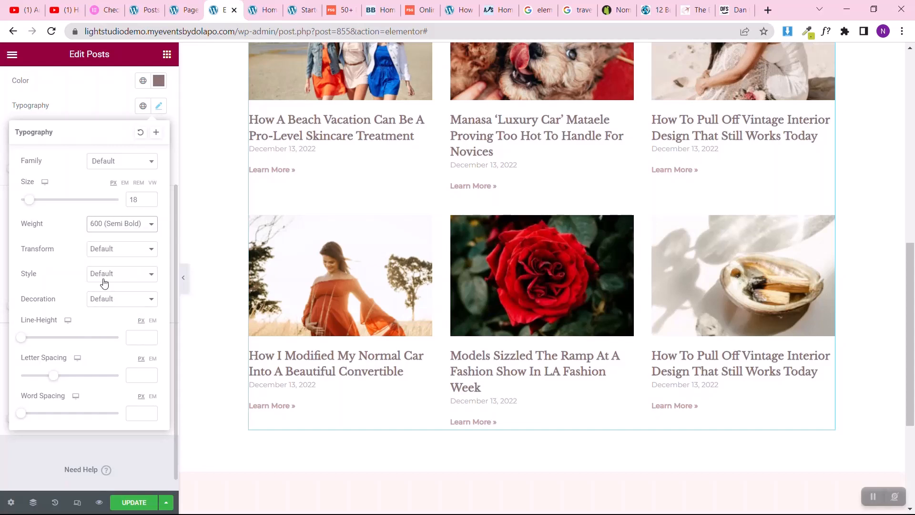
left_click(122, 230)
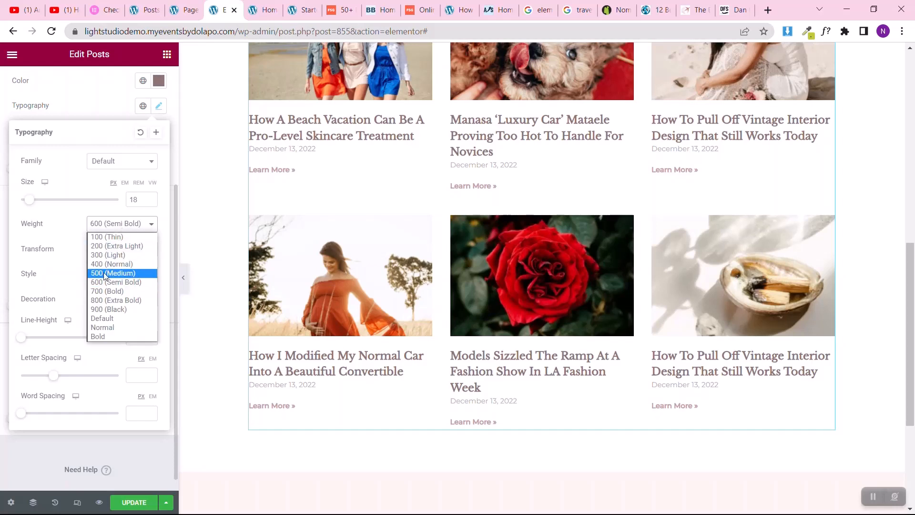
left_click(104, 273)
left_click(2, 198)
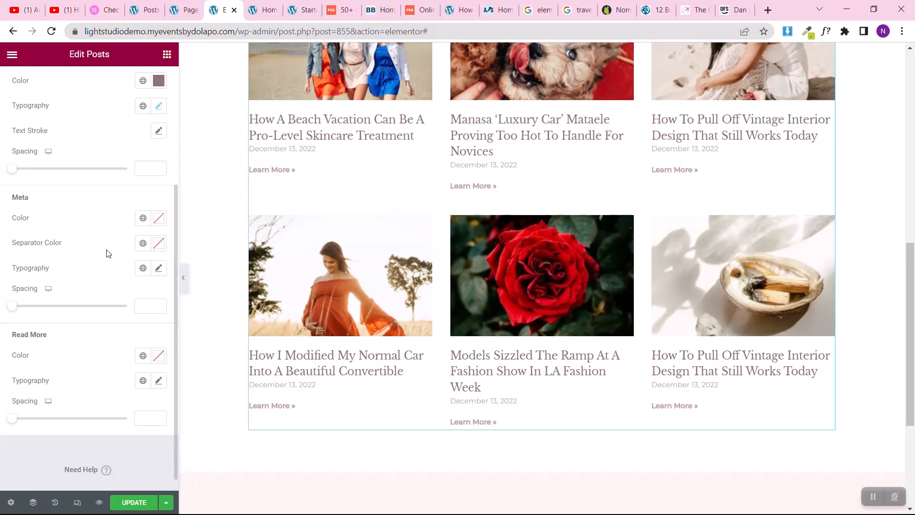
Step: Try font sizes of 16 px and 14 px on the post meta text in the Posts widget
left_click(158, 268)
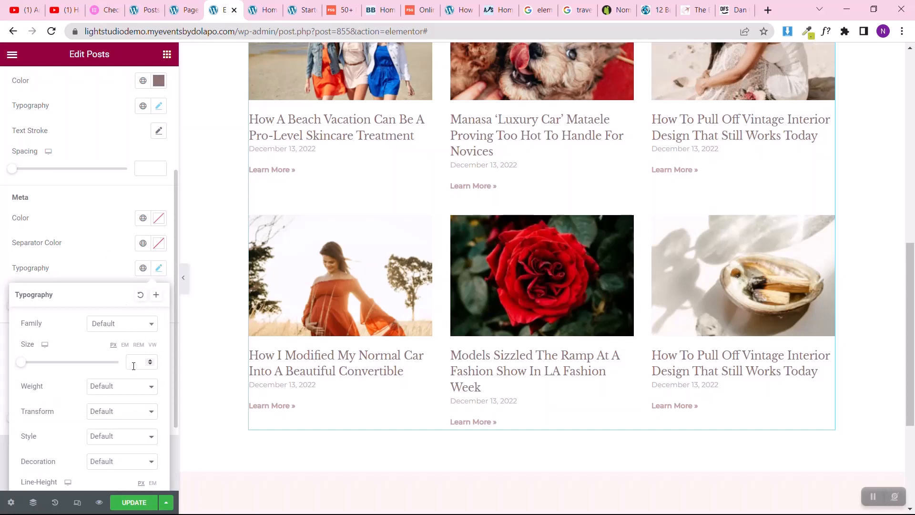
left_click(134, 362)
type("16")
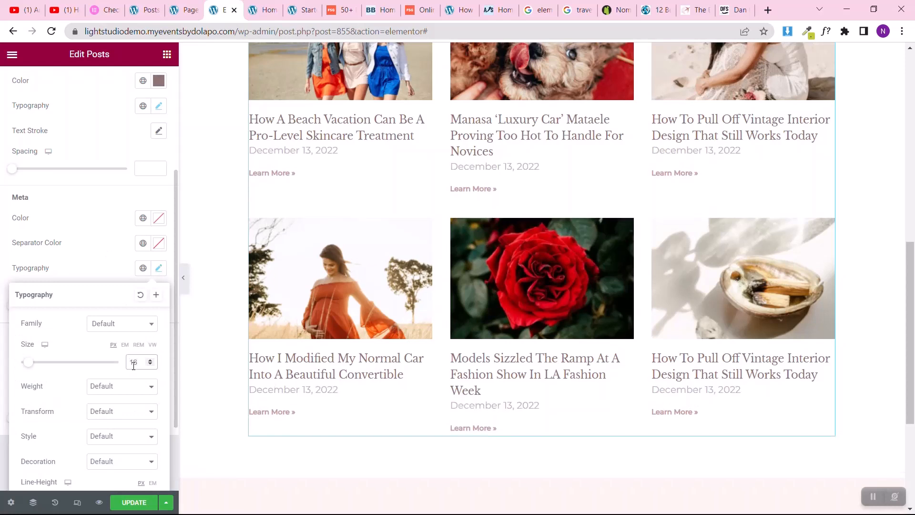
key("BackSpace")
type("4")
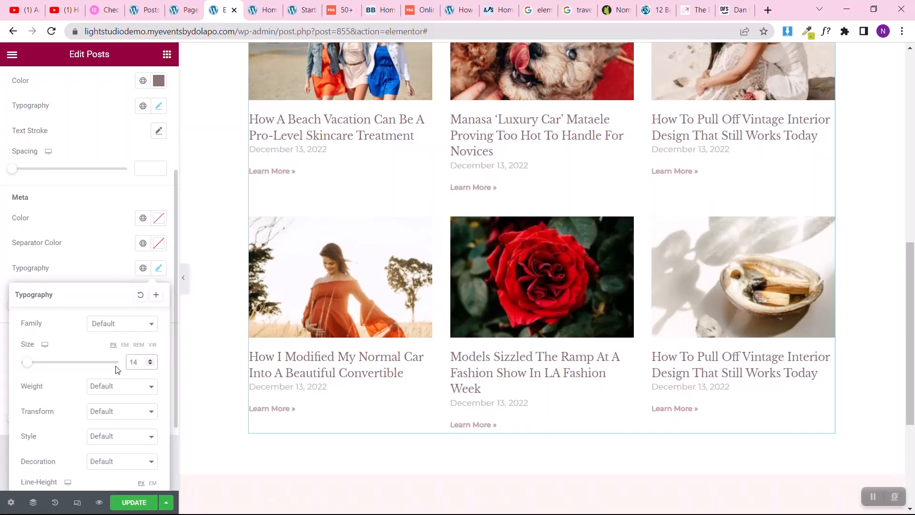
left_click(2, 295)
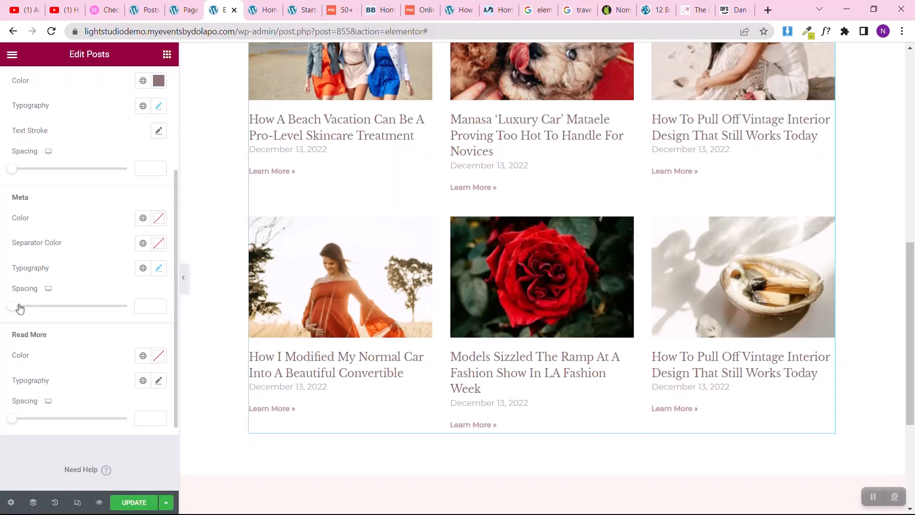
Step: Set the post meta's spacing to 6 and its font size to 12 px
left_click_drag(18, 305, 21, 309)
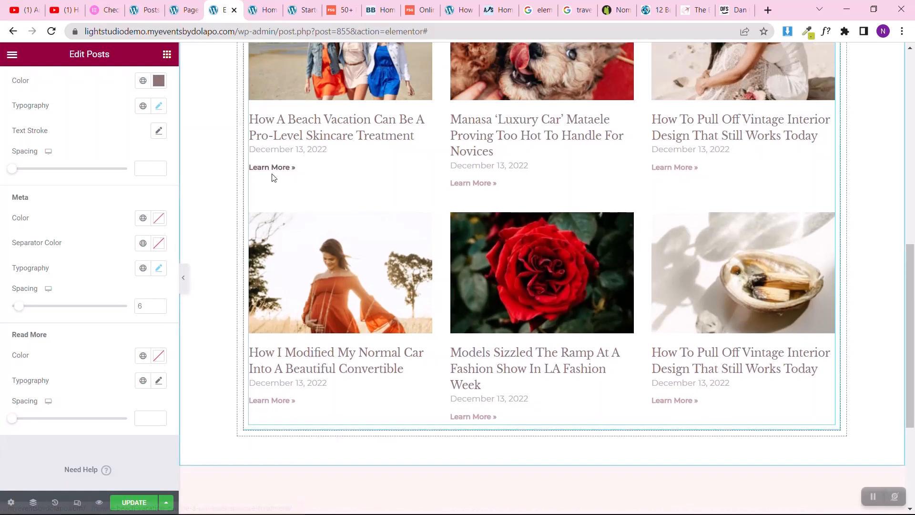
left_click(160, 269)
left_click(141, 367)
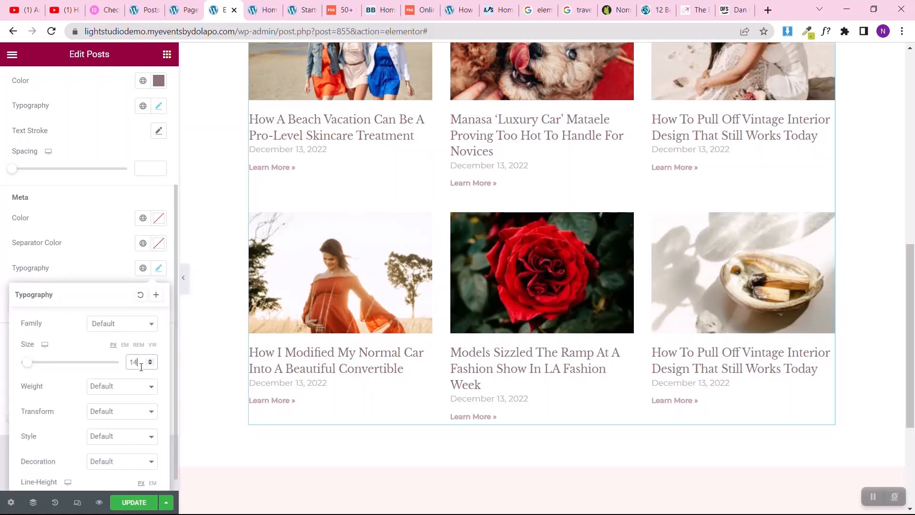
key("BackSpace")
type("2")
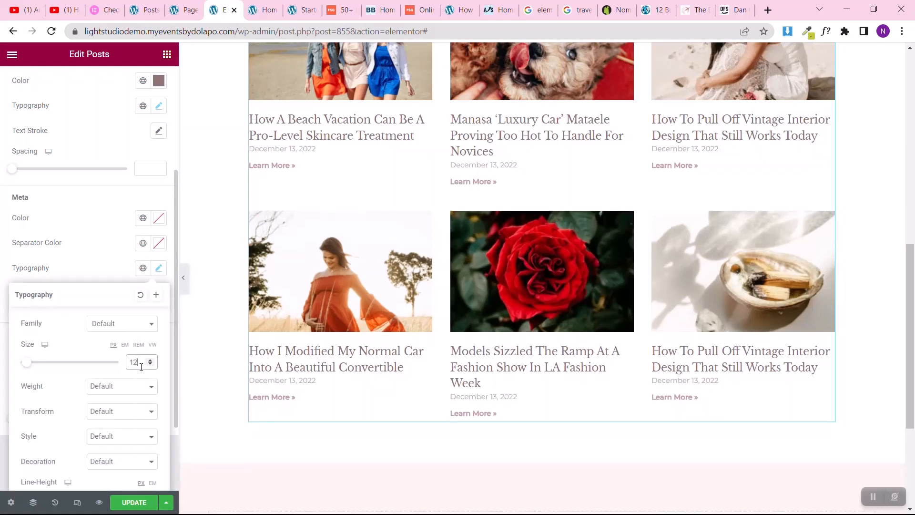
left_click(2, 304)
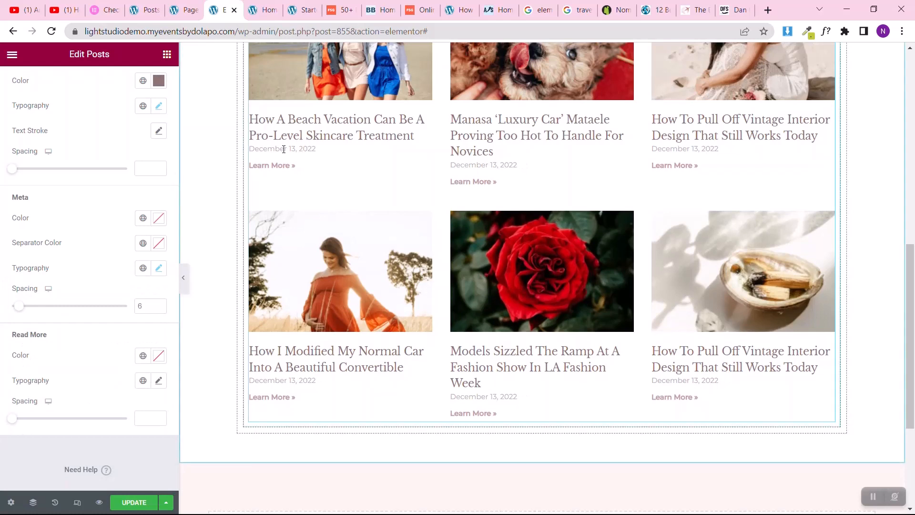
Step: Apply the global Text color to the post meta and check the theme colors for an alternative
left_click(142, 218)
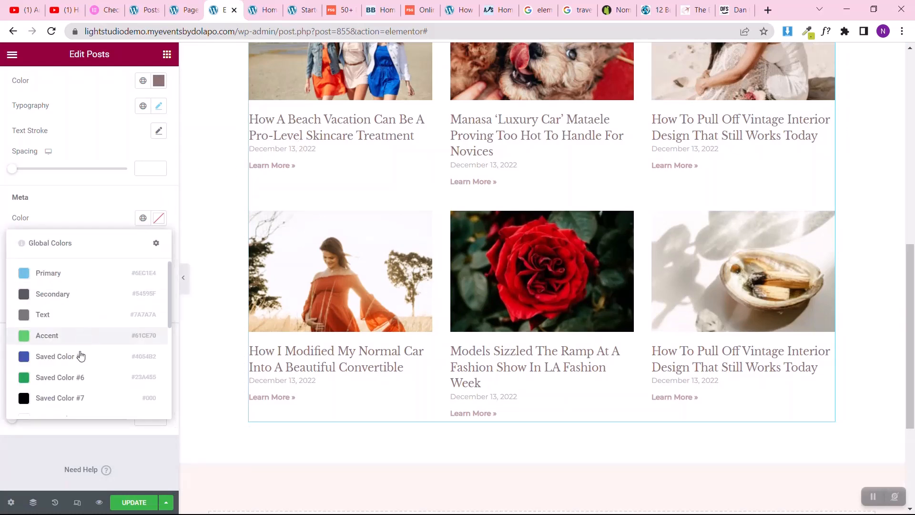
left_click(88, 315)
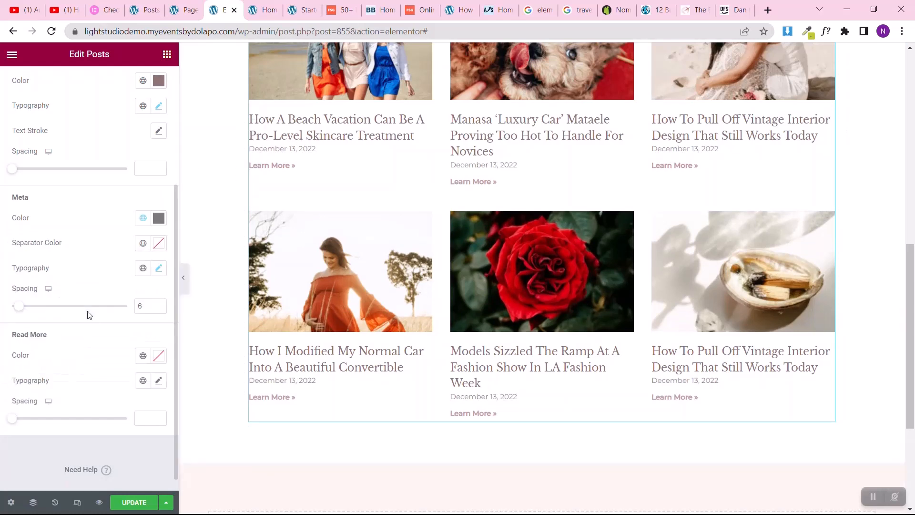
left_click(143, 217)
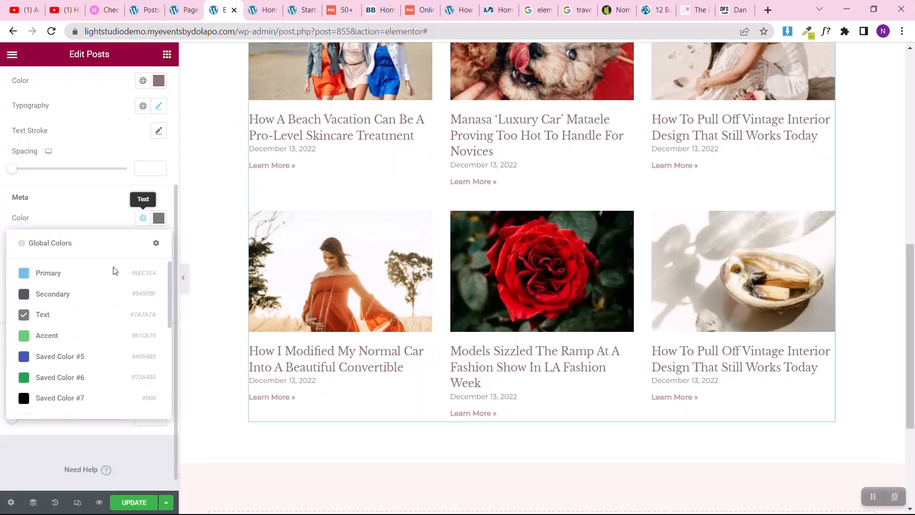
scroll(73, 329, "down", 3)
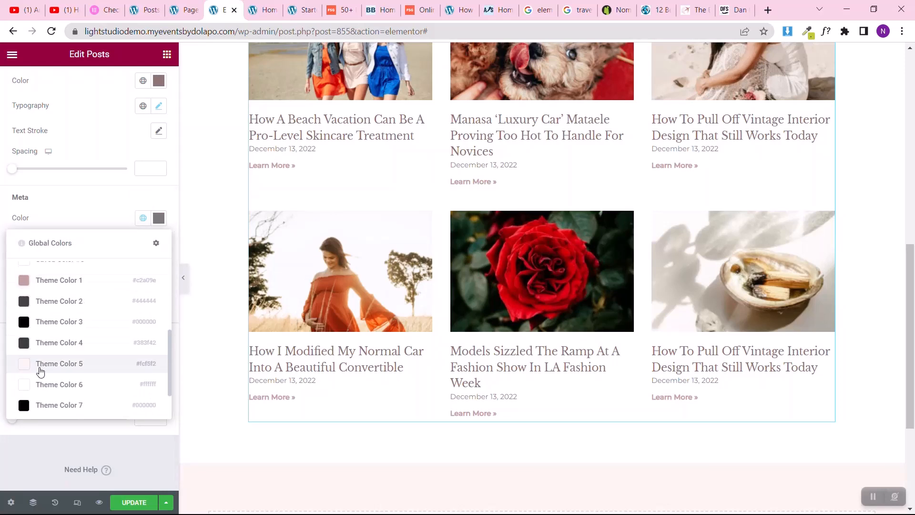
scroll(62, 296, "up", 2)
left_click(1, 286)
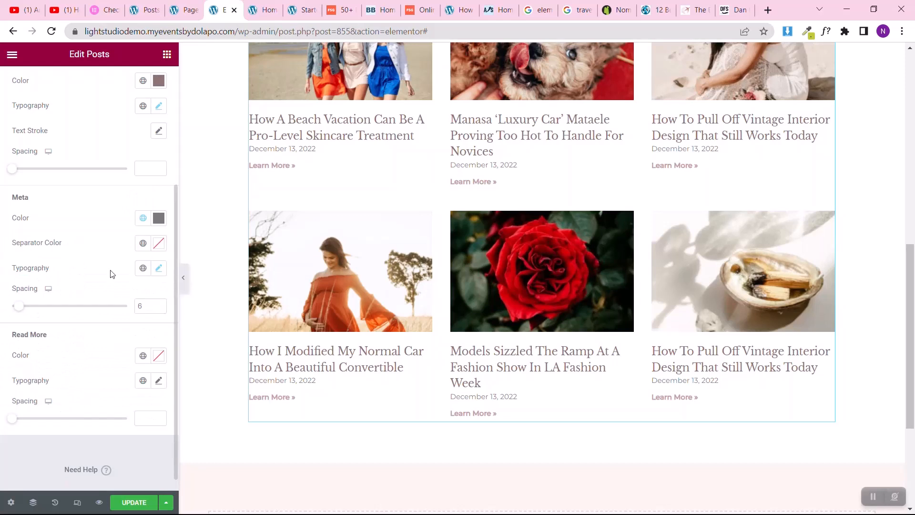
Step: Set the Read More links' font size to 14 px and their weight to 500 (Medium)
left_click(158, 381)
left_click(134, 473)
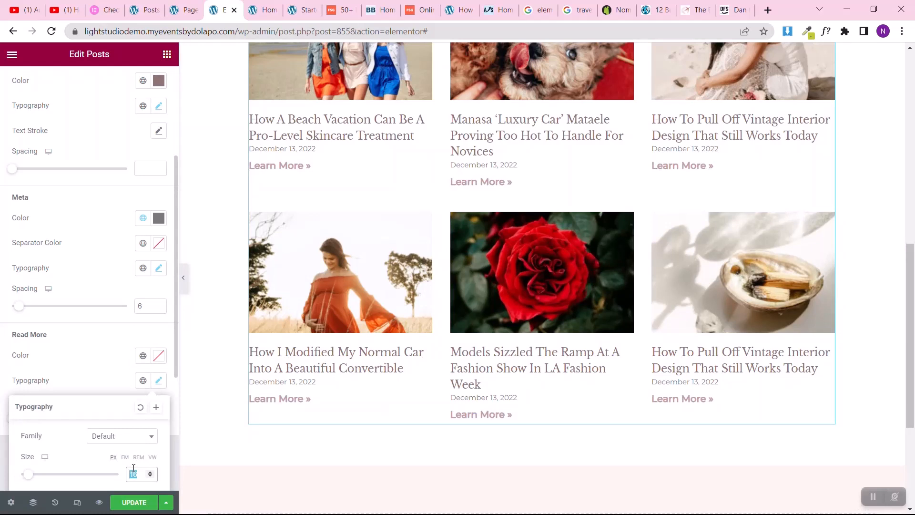
type("14")
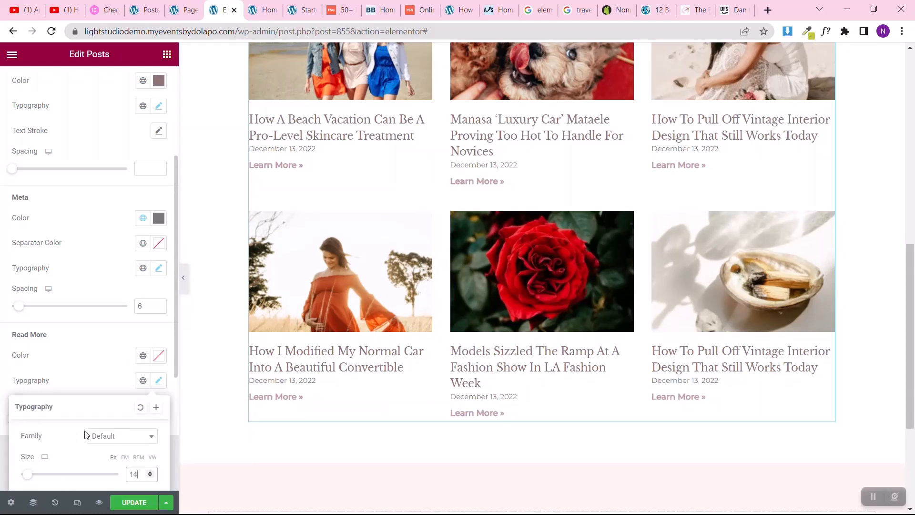
scroll(24, 437, "down", 5)
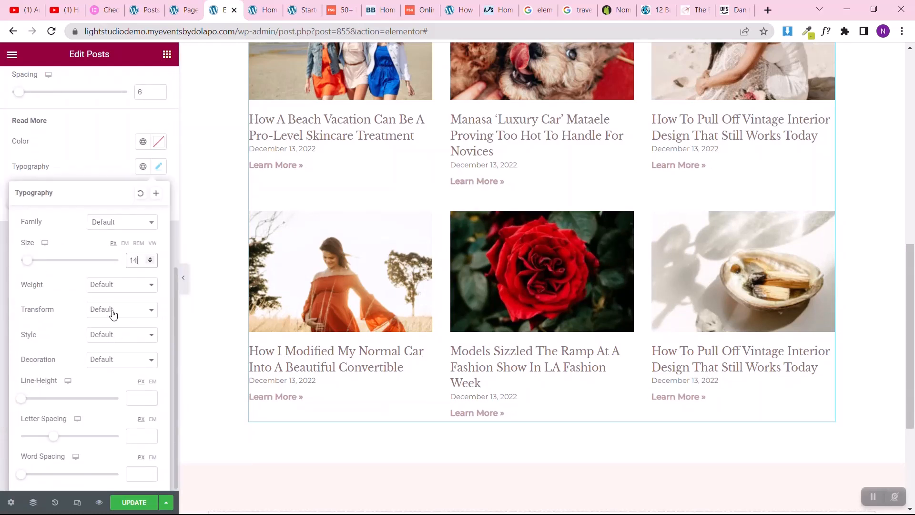
left_click(115, 286)
left_click(109, 334)
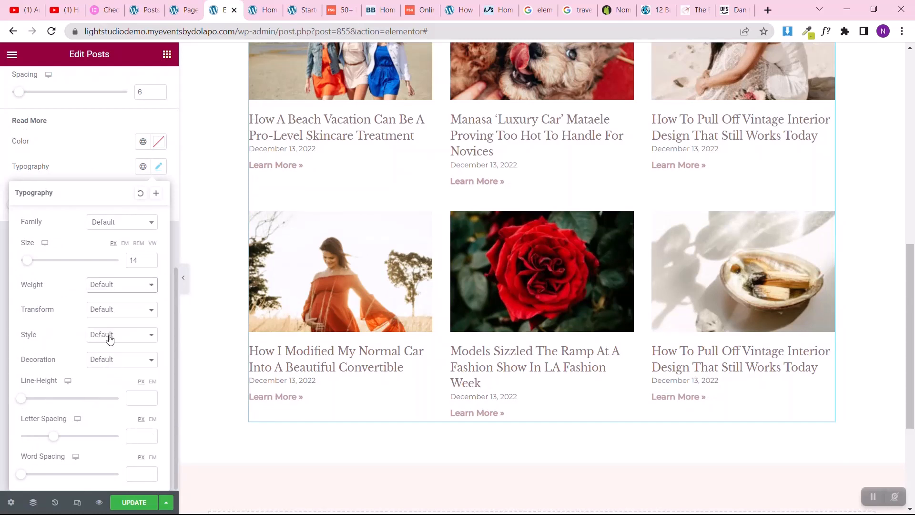
left_click(1, 167)
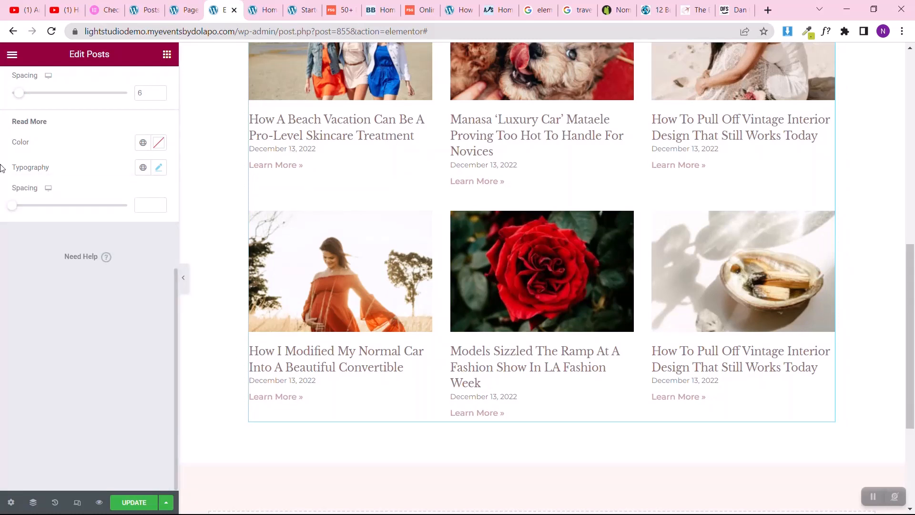
Step: Set the Read More link color to the global Theme Color 7
left_click(143, 142)
scroll(78, 273, "down", 4)
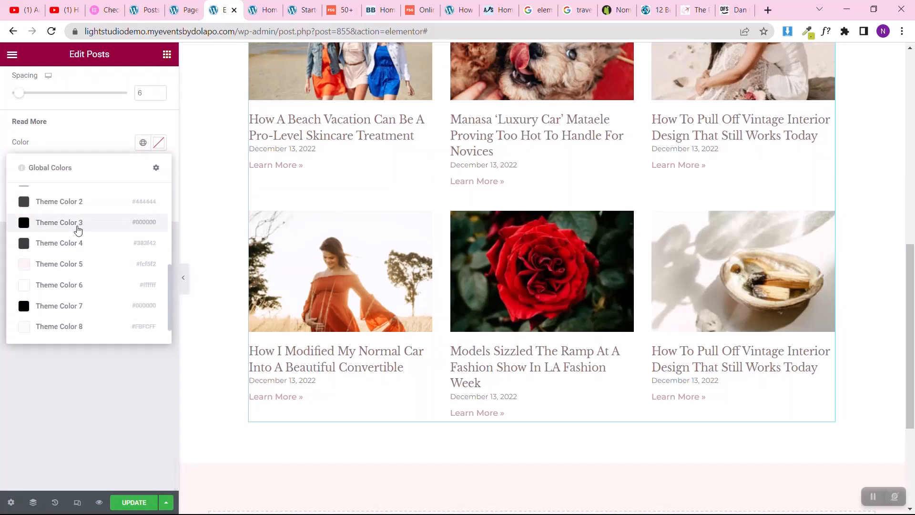
scroll(76, 234, "down", 1)
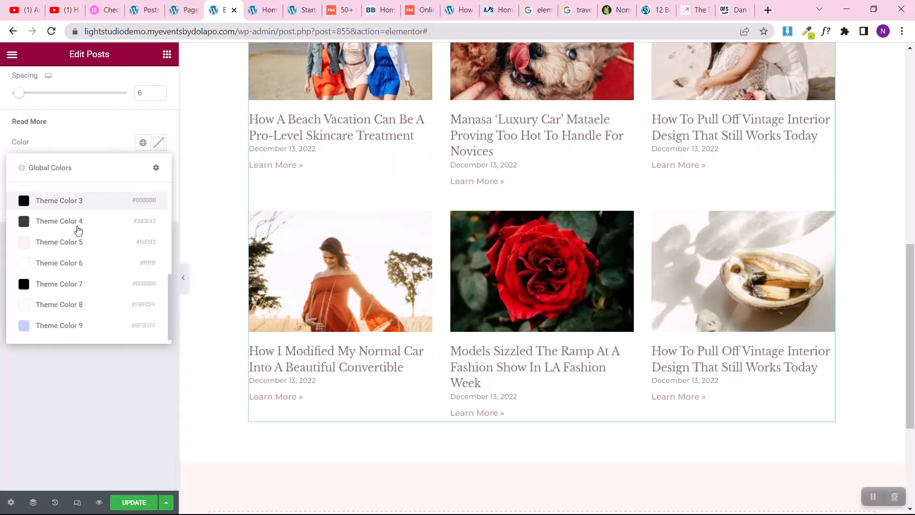
left_click(63, 286)
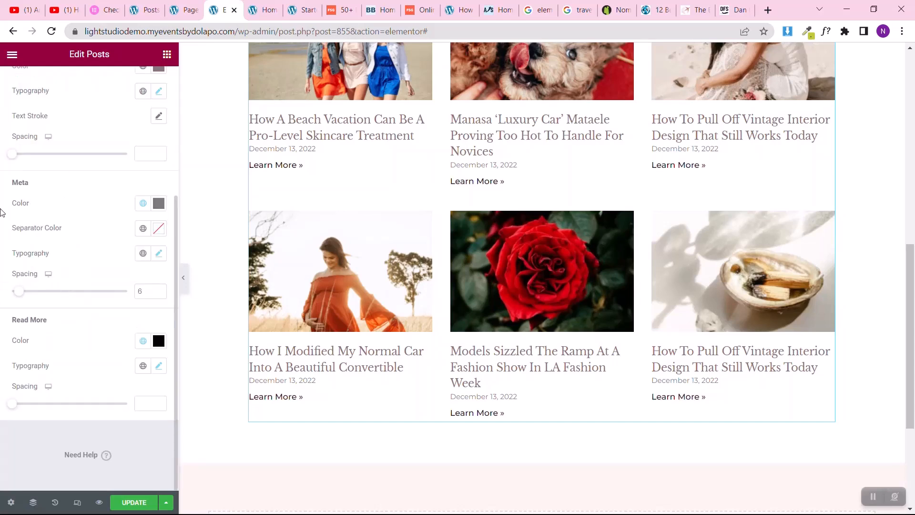
Step: Add a single-column section below the Latest Posts grid and set its boxed content width to 1024
scroll(2, 213, "up", 4)
scroll(510, 163, "up", 9)
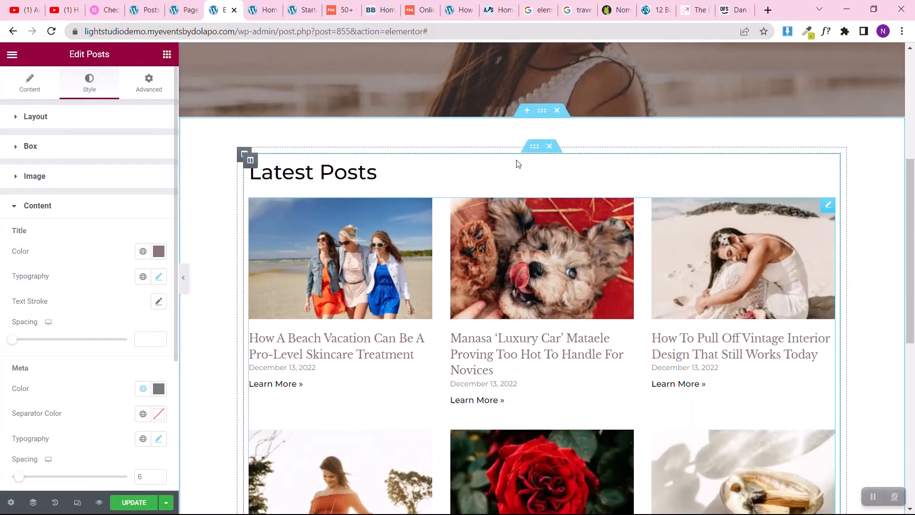
scroll(517, 163, "down", 4)
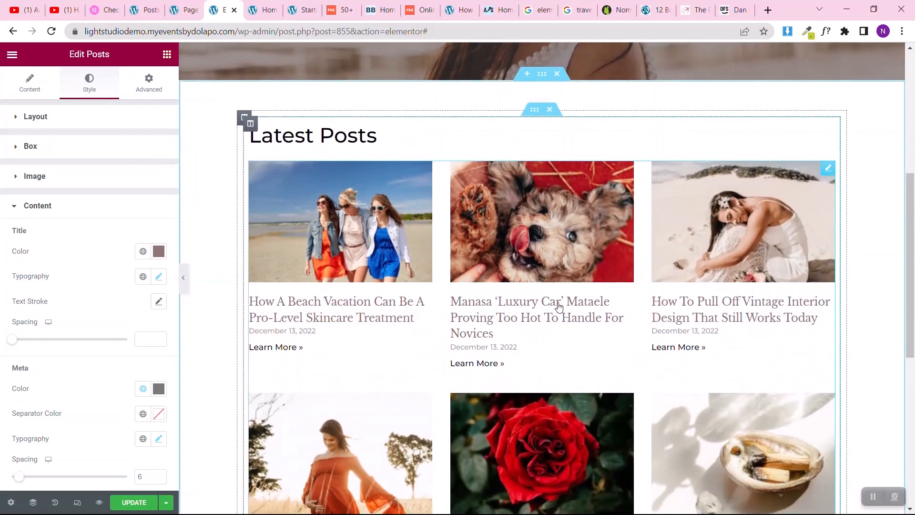
scroll(558, 307, "down", 7)
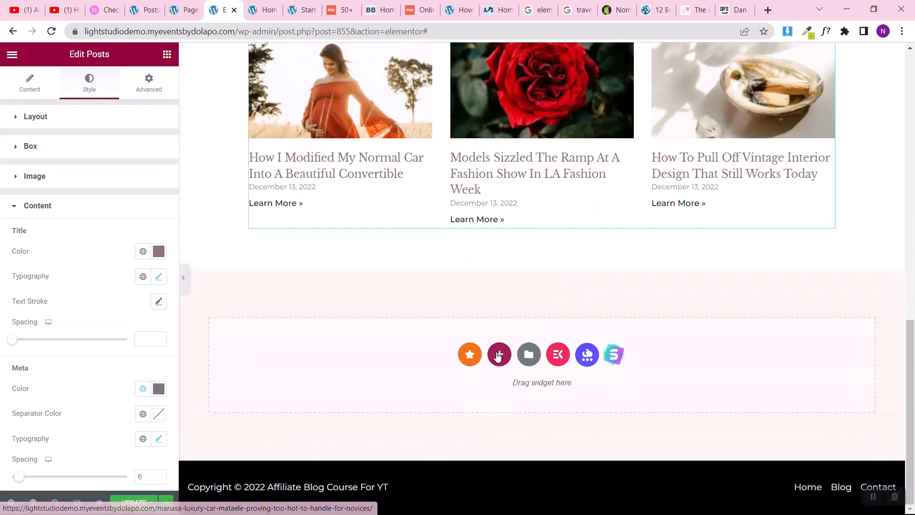
left_click(498, 355)
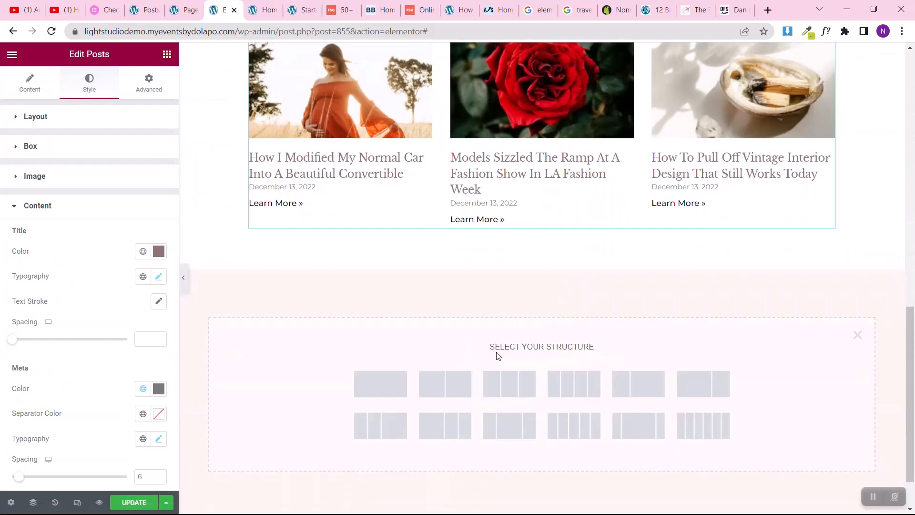
left_click(388, 397)
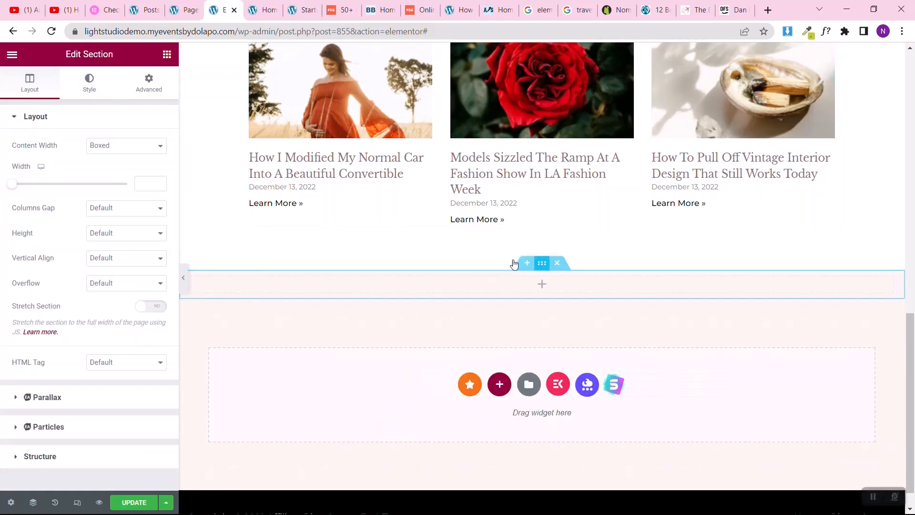
left_click(90, 92)
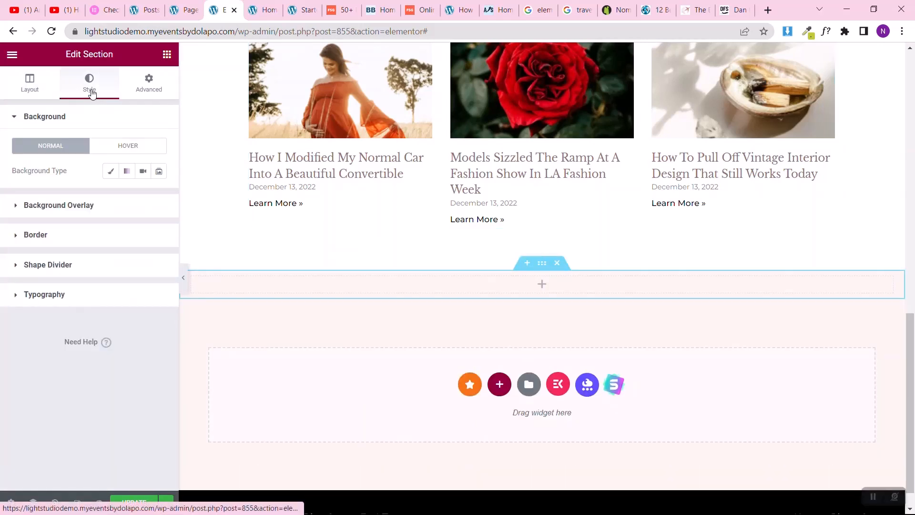
left_click(16, 87)
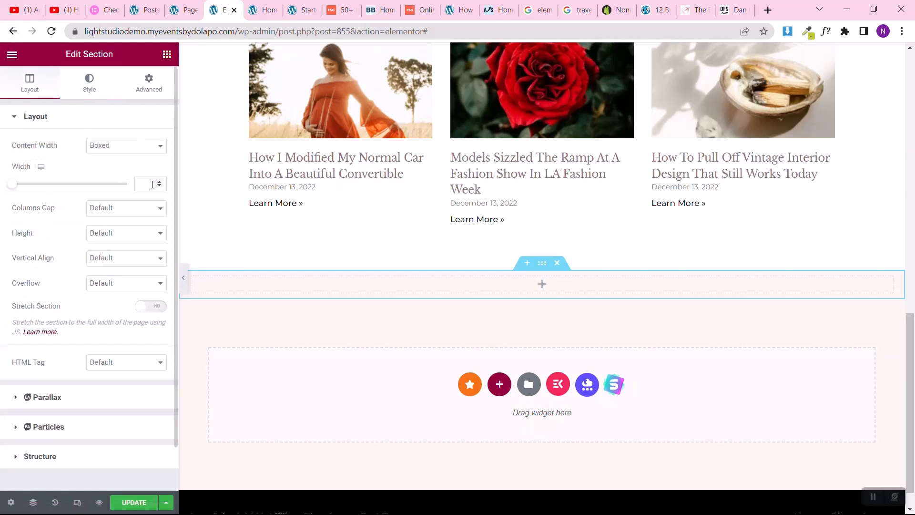
left_click(151, 185)
type("1024")
Step: Set the new section's top and bottom padding to 50 px
left_click(147, 96)
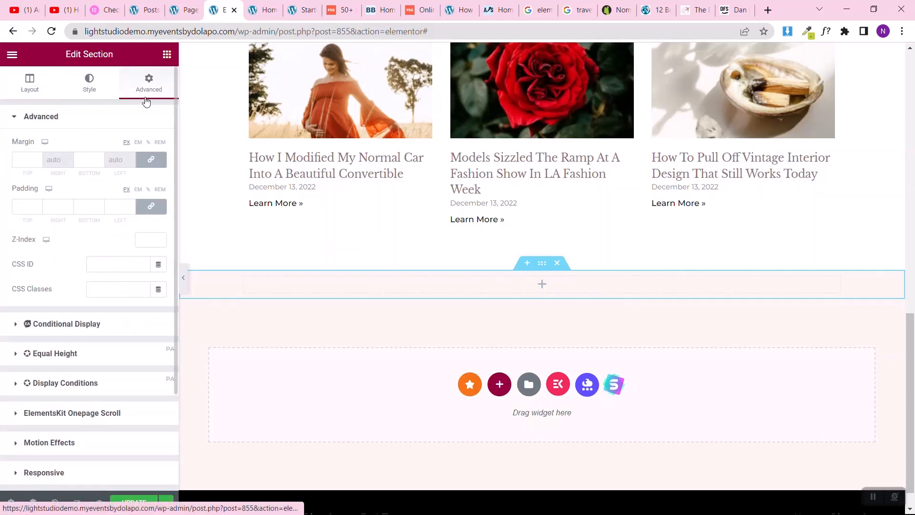
left_click(17, 206)
type("5")
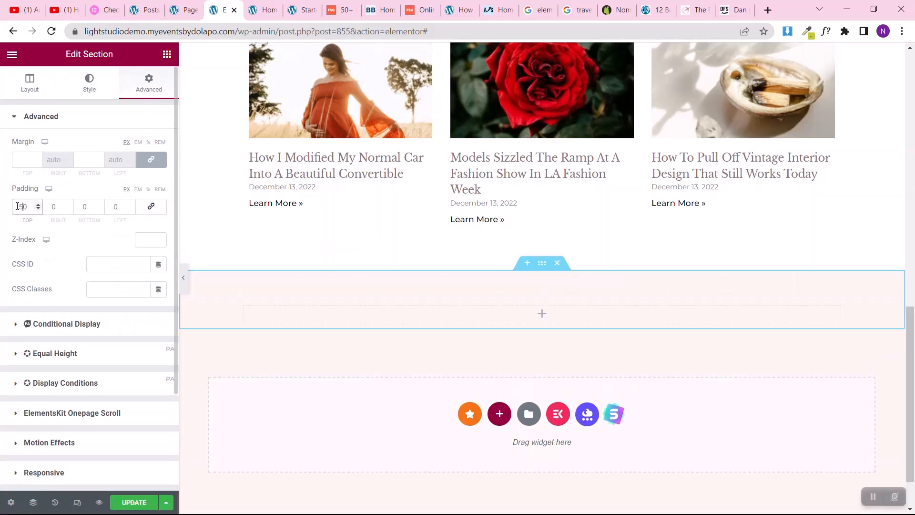
left_click(83, 207)
type("50")
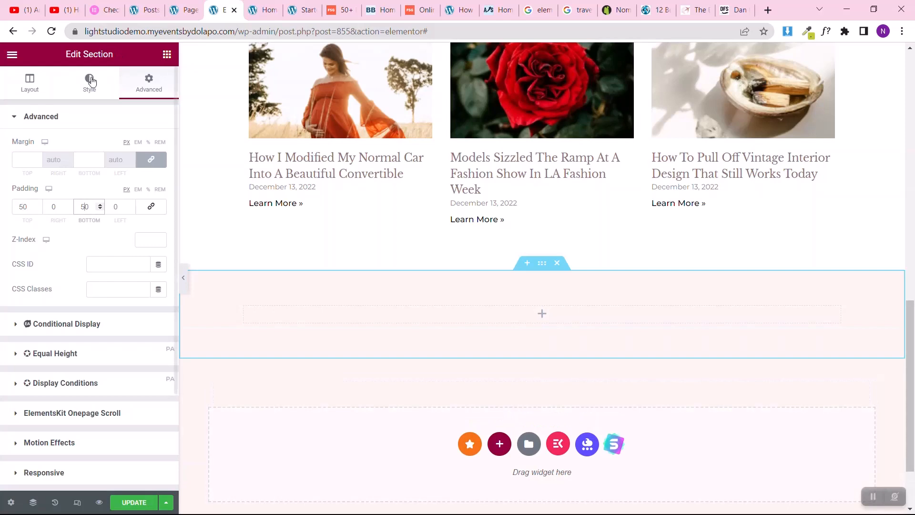
Step: Give the new section a classic background in the global Theme Color 3 (#000000)
left_click(29, 85)
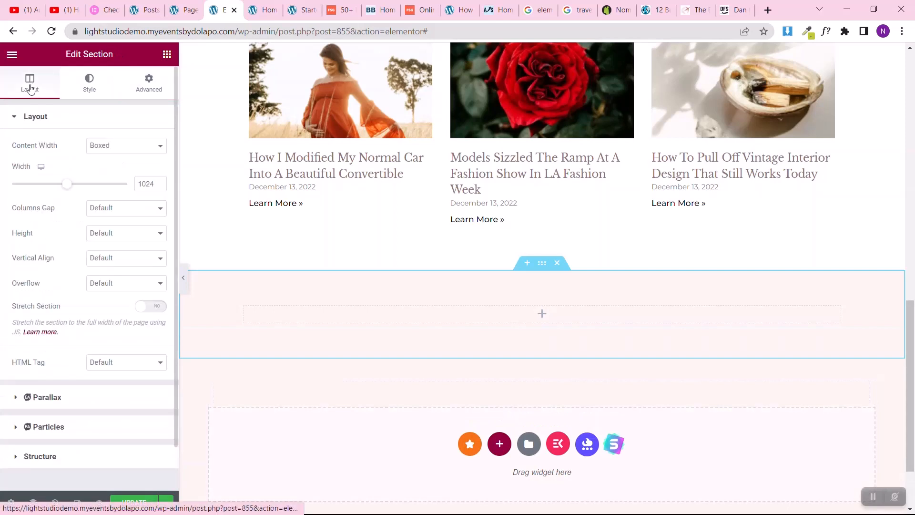
left_click(82, 85)
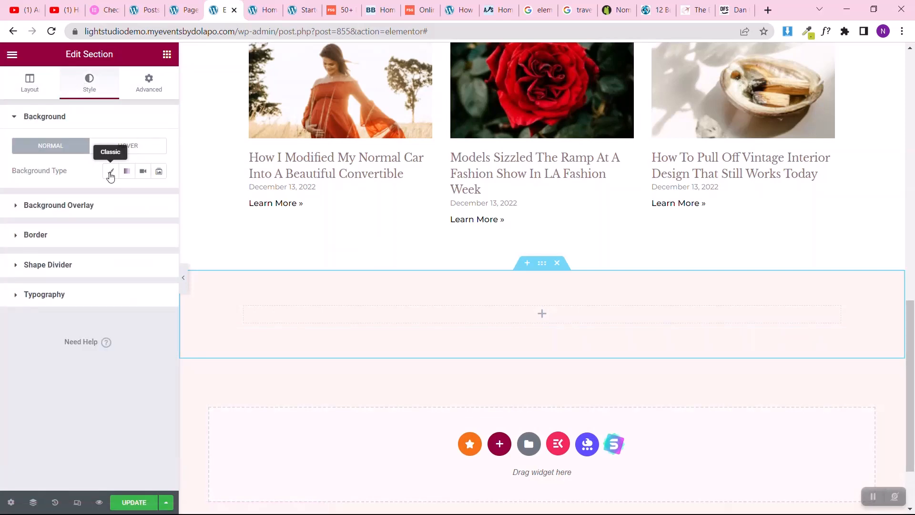
left_click(110, 171)
left_click(142, 197)
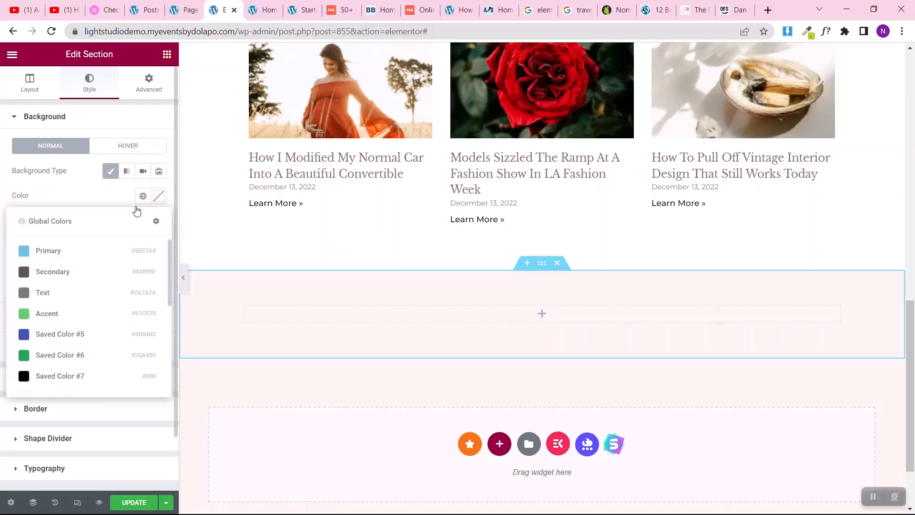
scroll(88, 326, "down", 5)
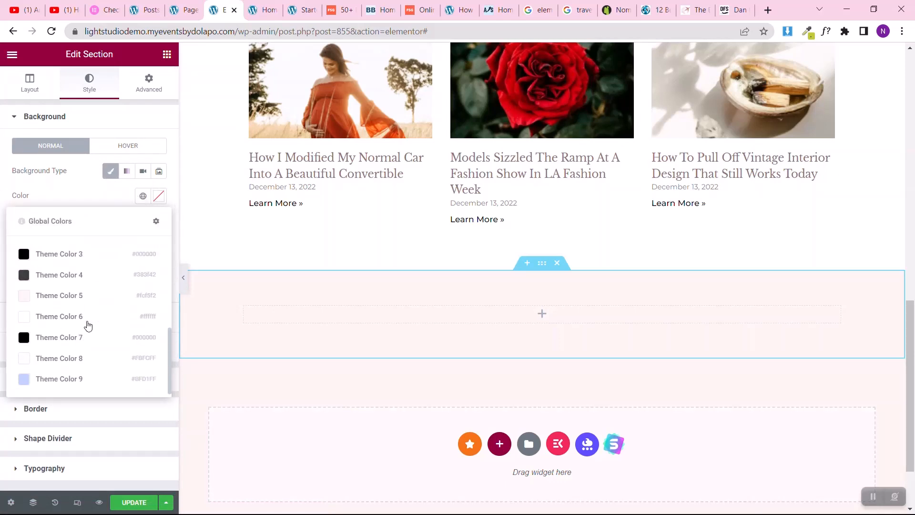
left_click(74, 254)
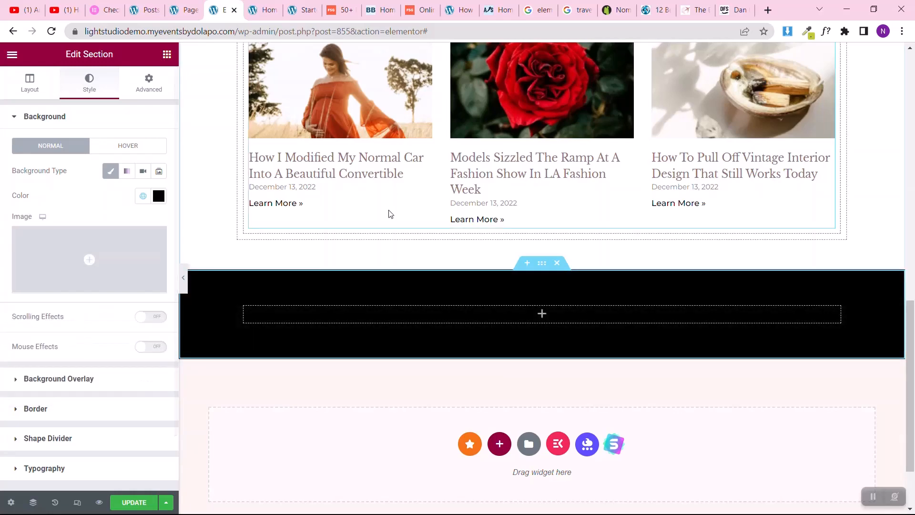
scroll(388, 210, "up", 14)
scroll(388, 210, "down", 13)
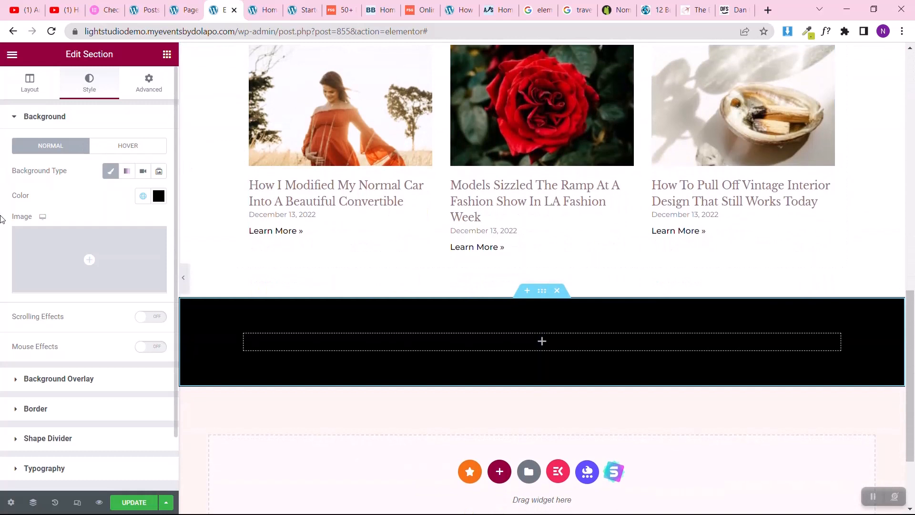
mouse_move(54, 240)
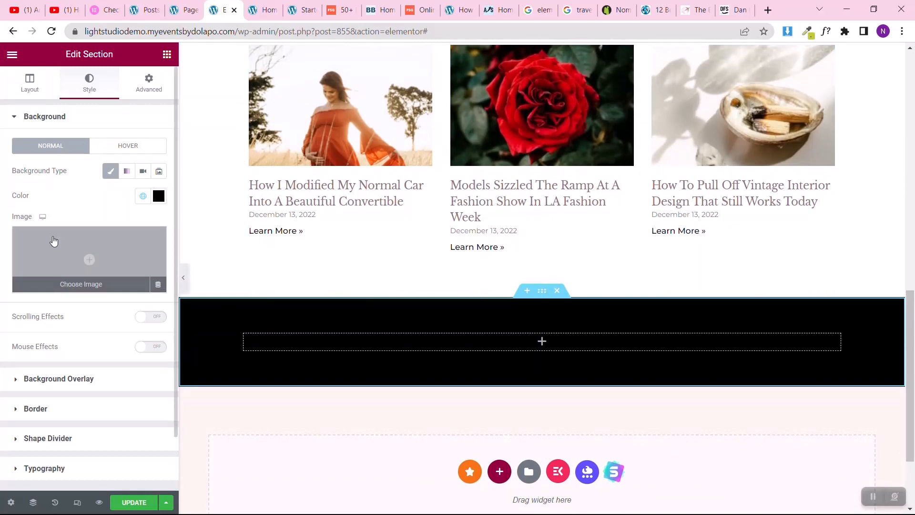
left_click(159, 197)
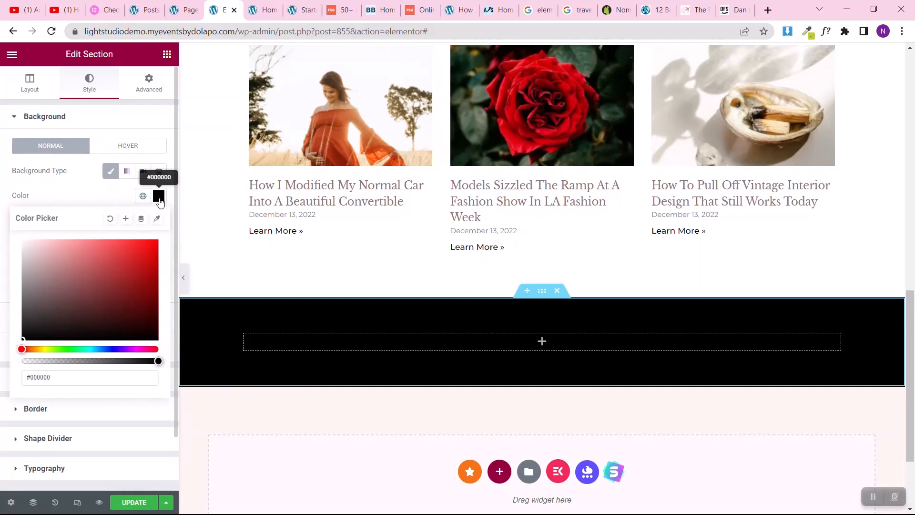
left_click(66, 379)
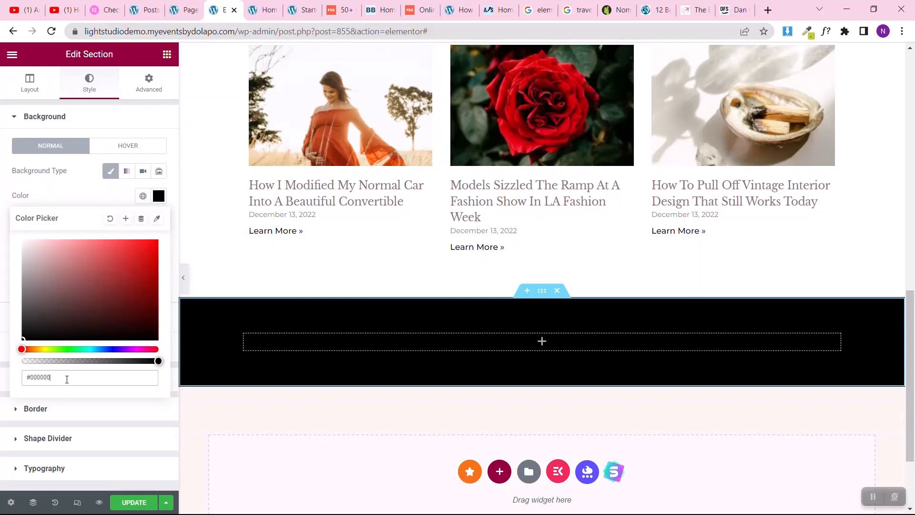
left_click(2, 236)
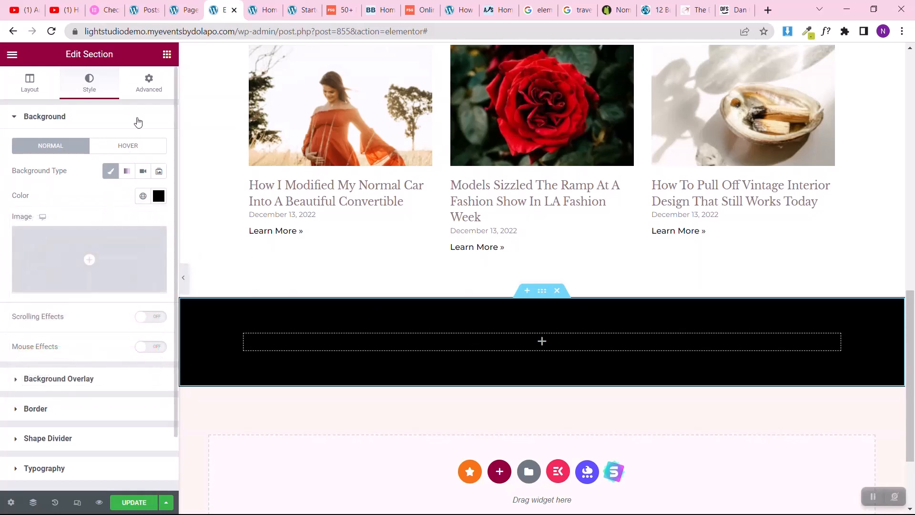
Step: Add an inner section inside the black section and turn it into three equal columns
left_click(166, 56)
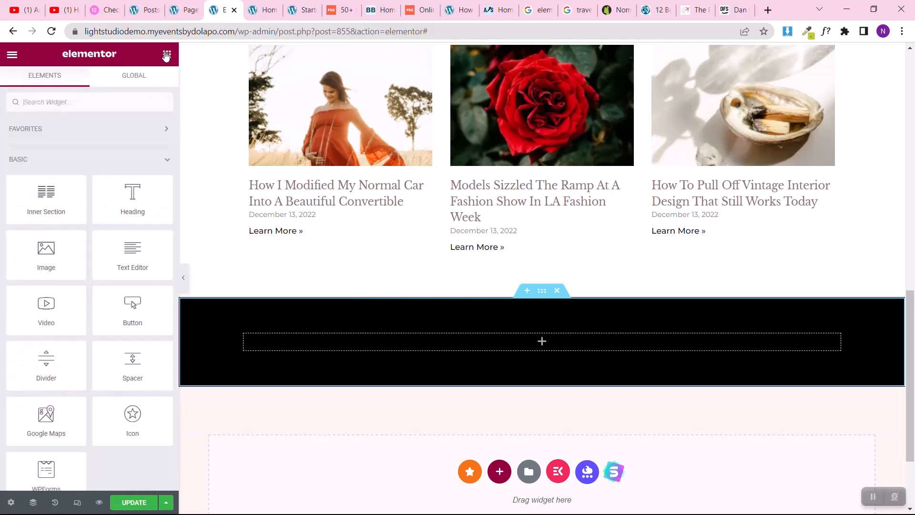
left_click_drag(46, 196, 543, 333)
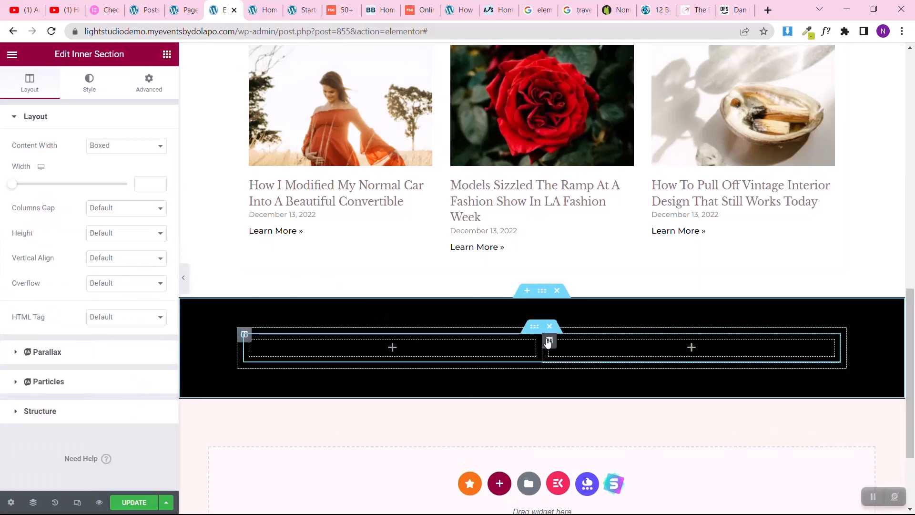
right_click(548, 343)
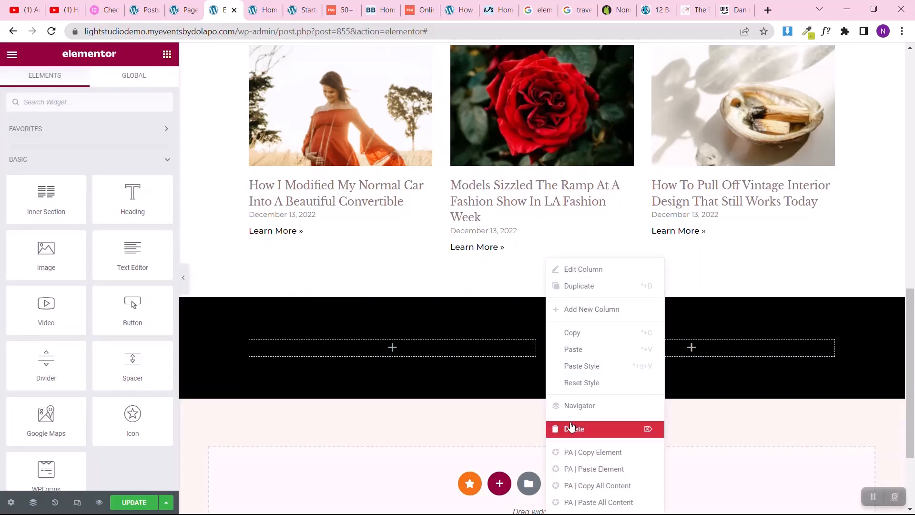
left_click(571, 429)
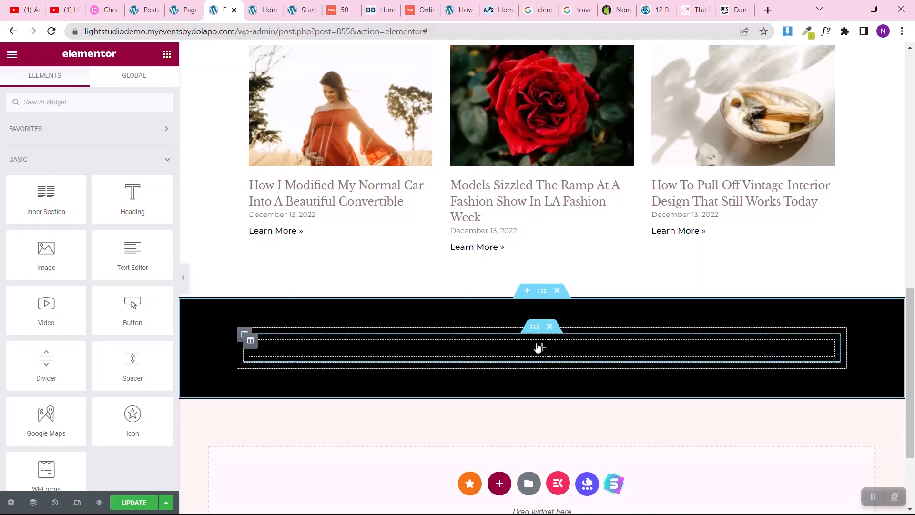
right_click(253, 348)
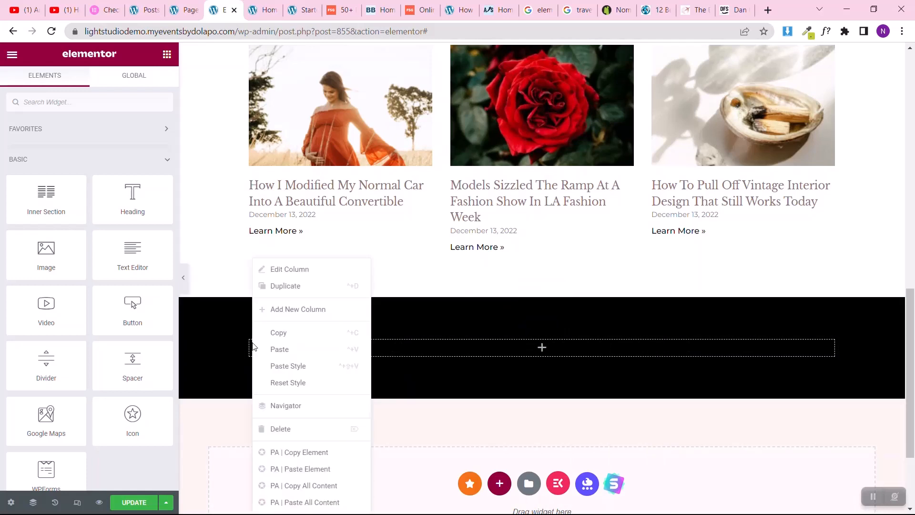
left_click(308, 293)
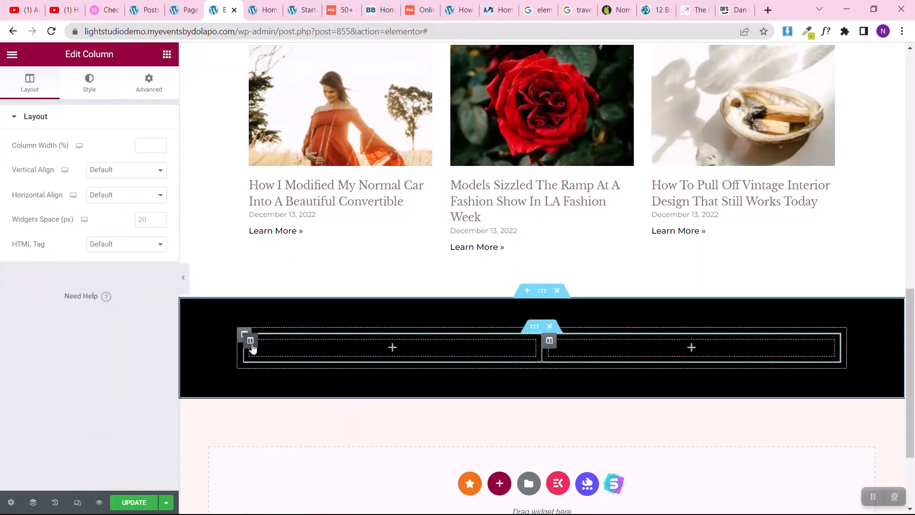
right_click(253, 348)
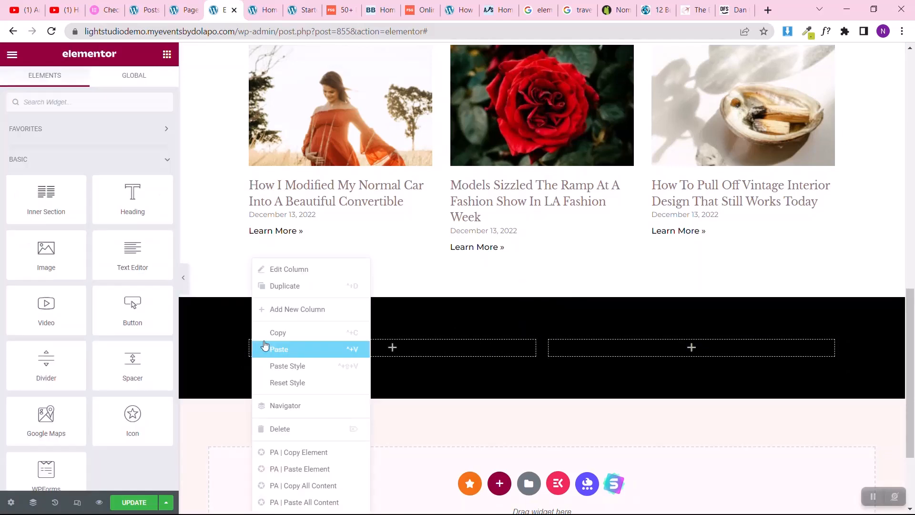
left_click(323, 288)
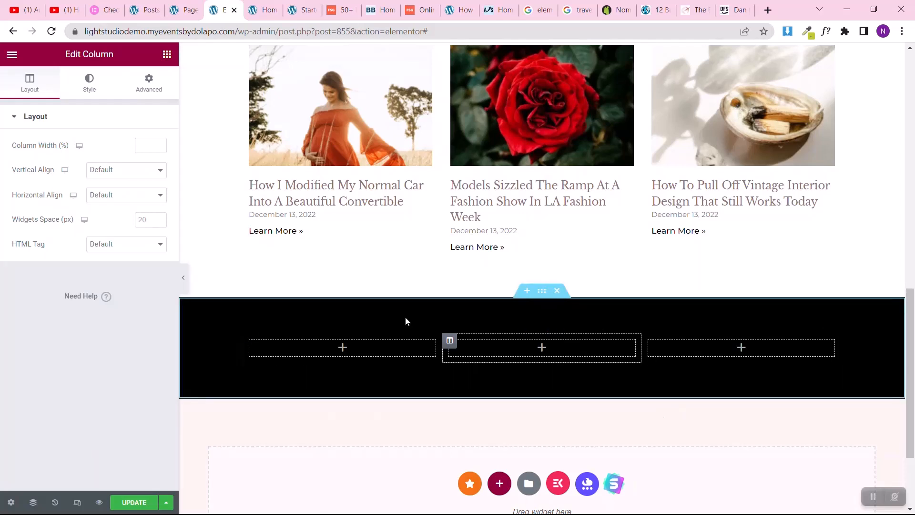
Step: Add another inner section above the three-column row and remove one of its columns to leave a single column
left_click(166, 55)
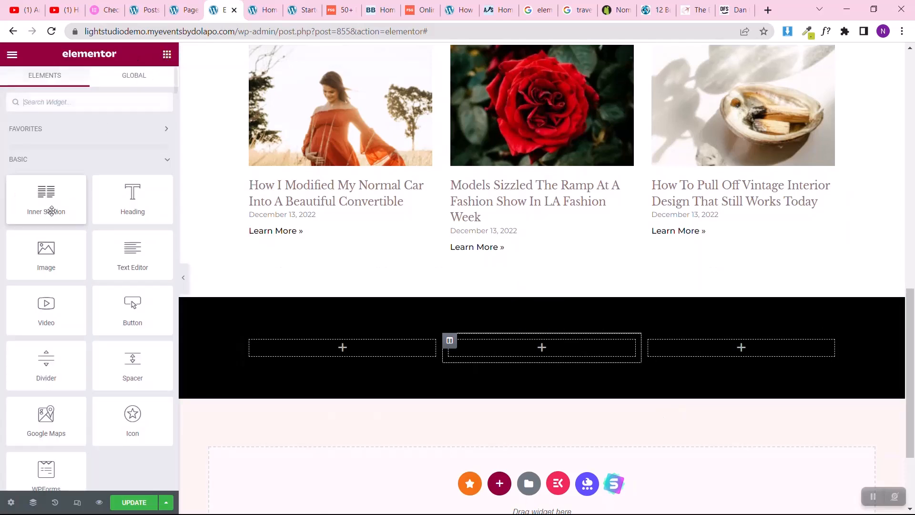
left_click_drag(45, 197, 548, 348)
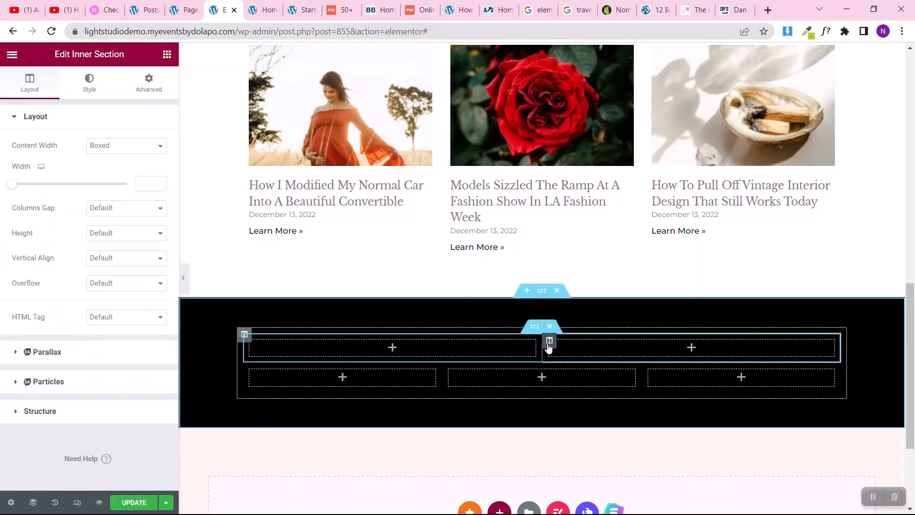
right_click(549, 343)
left_click(568, 429)
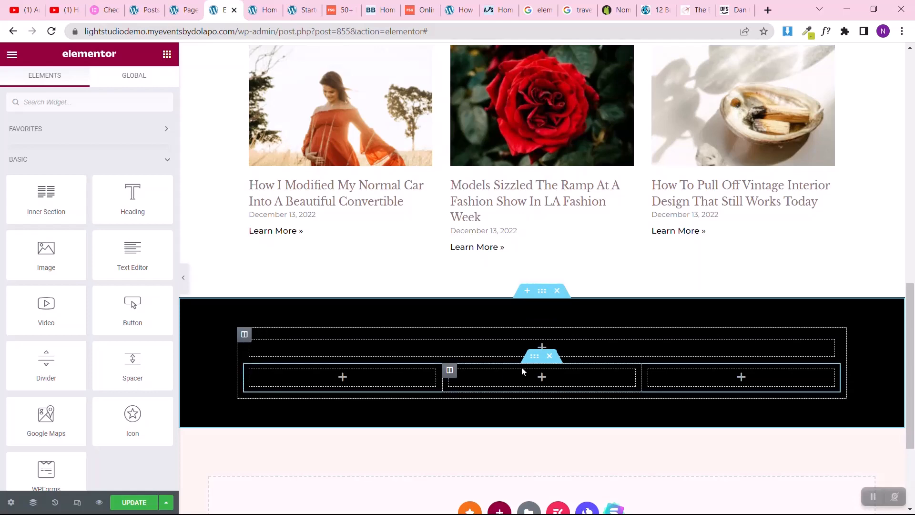
Step: Copy the Latest Posts heading and paste it into the single-column inner section of the black section
scroll(829, 355, "down", 3)
scroll(830, 356, "up", 2)
scroll(830, 355, "up", 10)
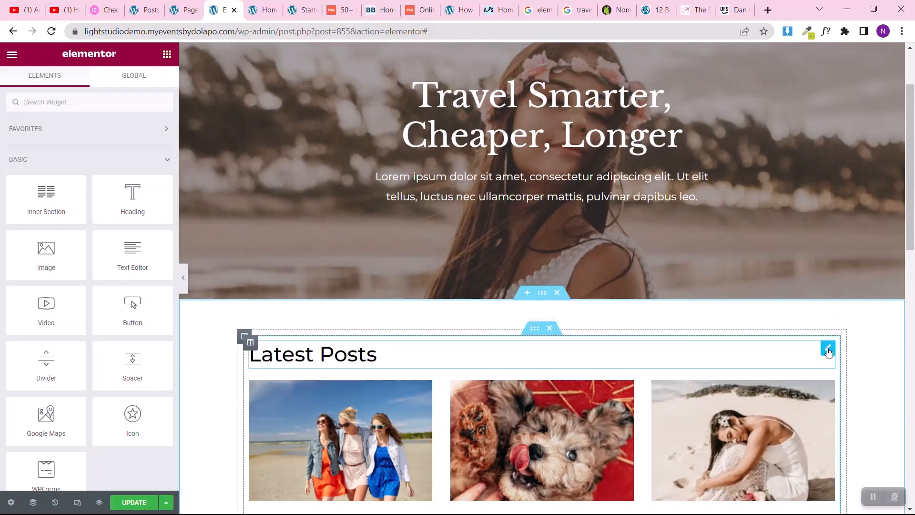
right_click(828, 351)
left_click(837, 293)
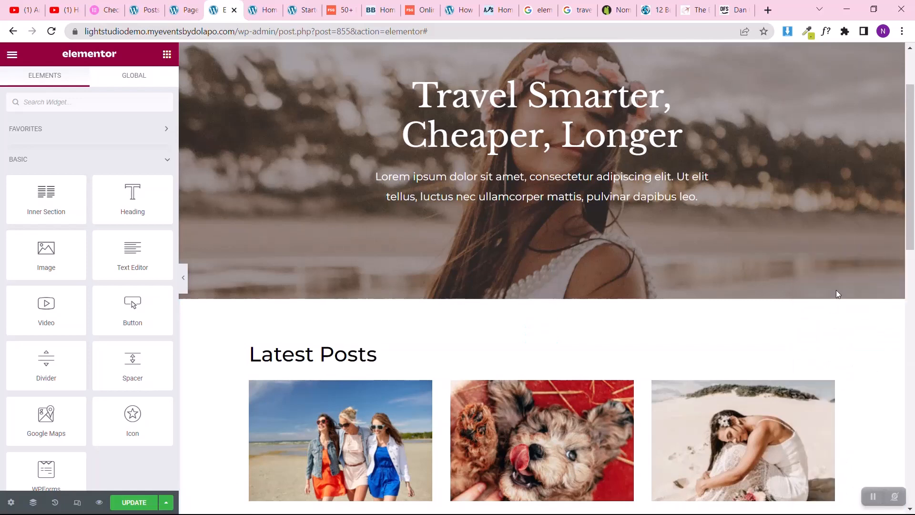
scroll(713, 331, "down", 10)
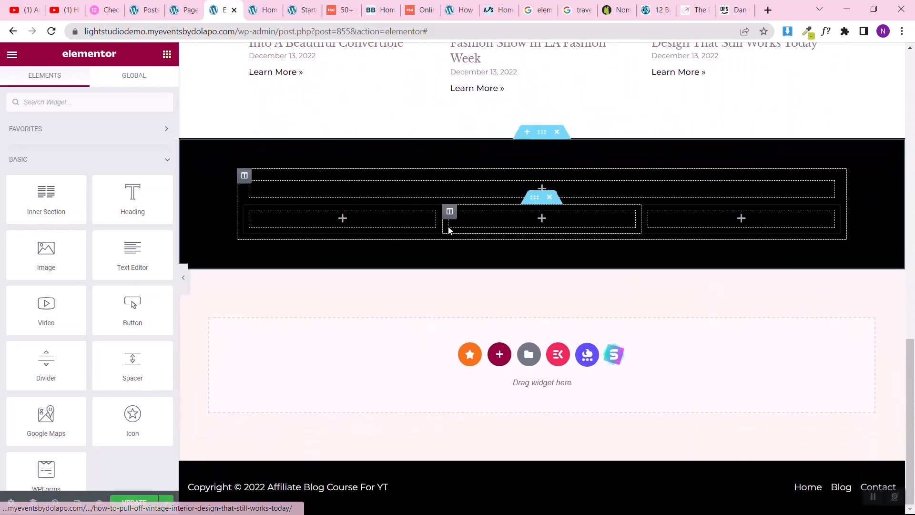
right_click(467, 196)
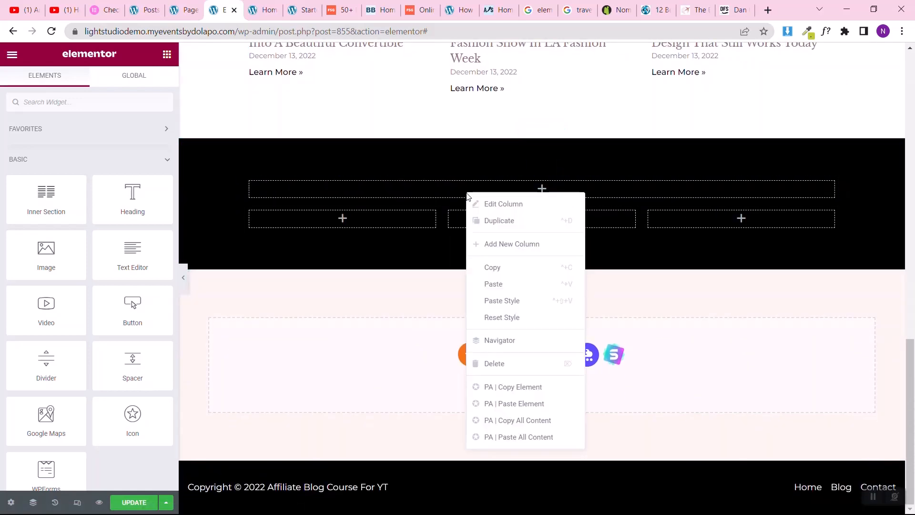
left_click(494, 284)
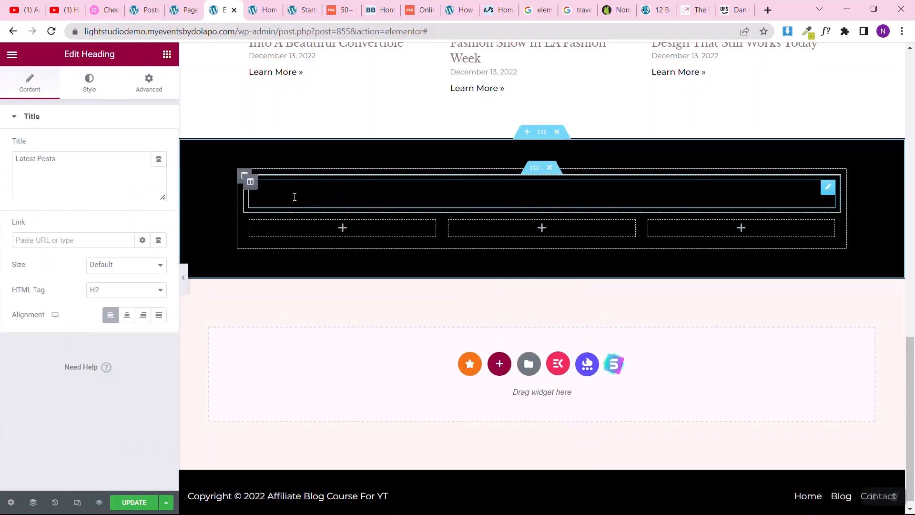
Step: Set the pasted heading's text color to the global Theme Color 6 (#ffffff)
left_click(82, 88)
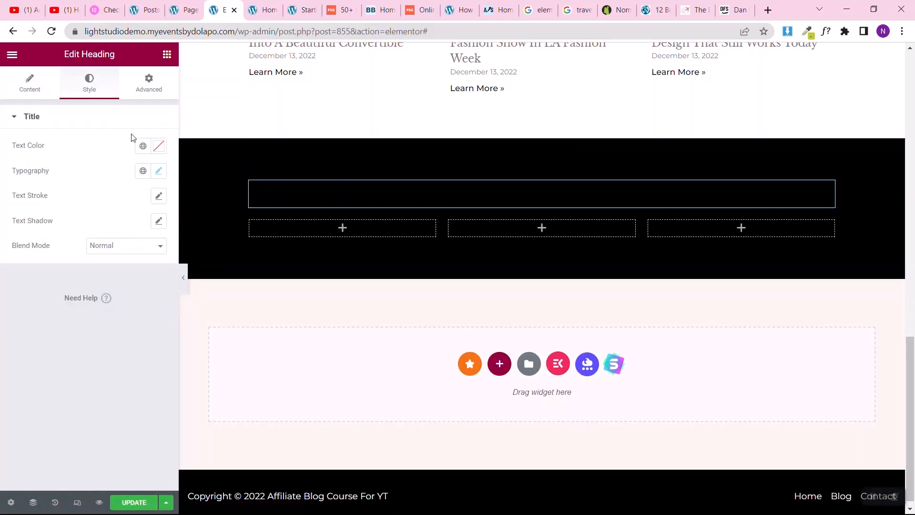
left_click(141, 147)
scroll(89, 293, "down", 3)
scroll(72, 292, "up", 1)
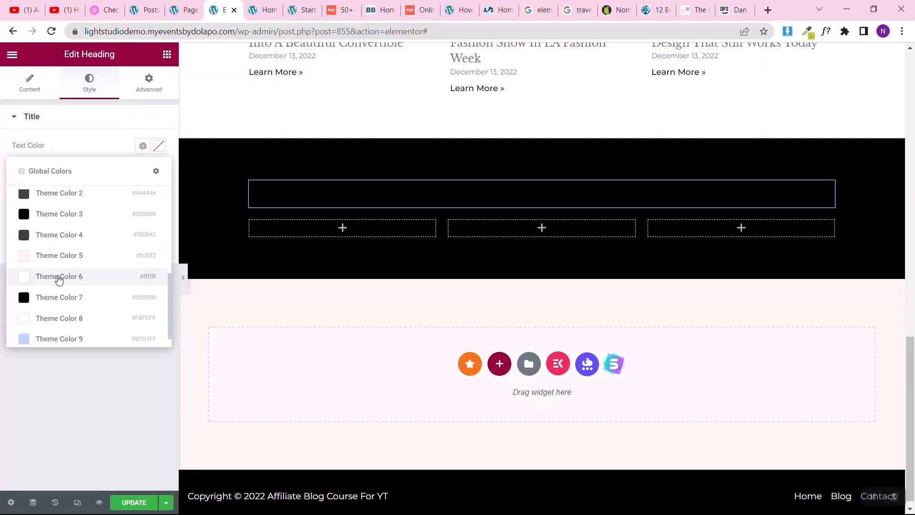
left_click(60, 288)
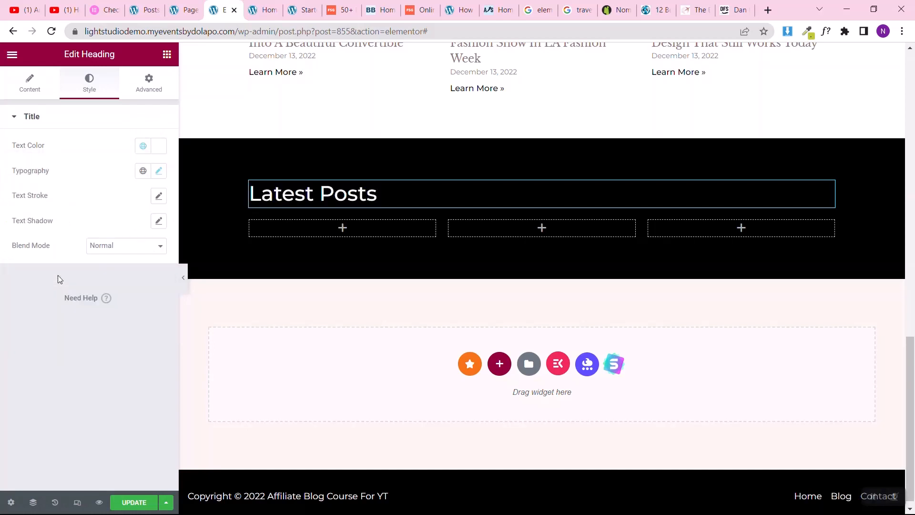
Step: Change the pasted heading's title to FEATURED CATEGORY
left_click(2, 94)
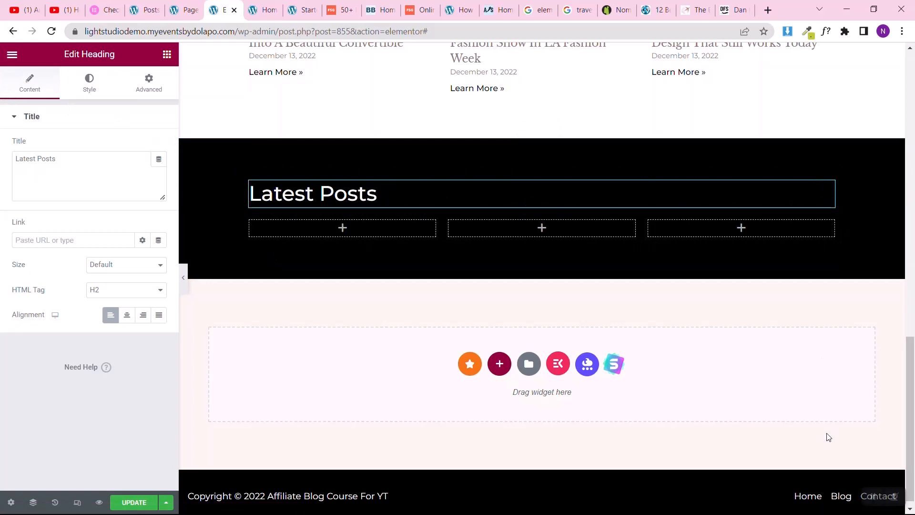
left_click(120, 161)
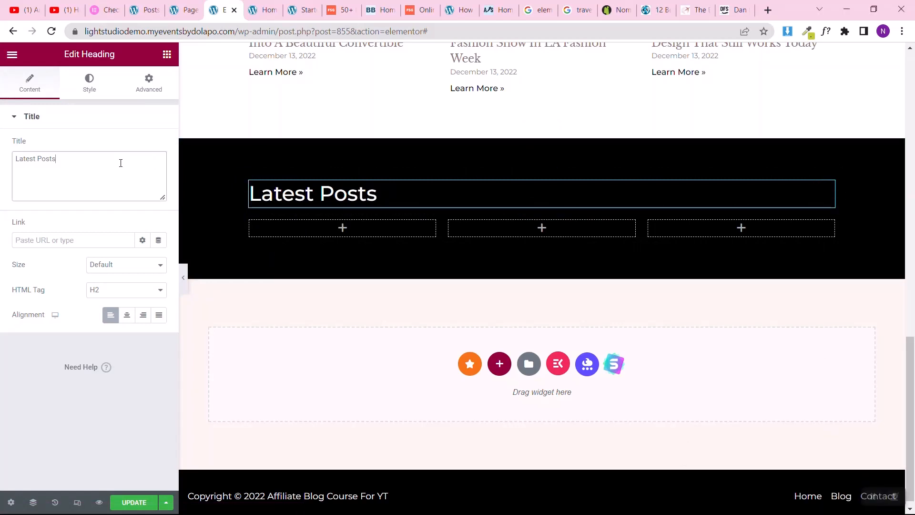
key("ctrl+a")
type("FEATURED")
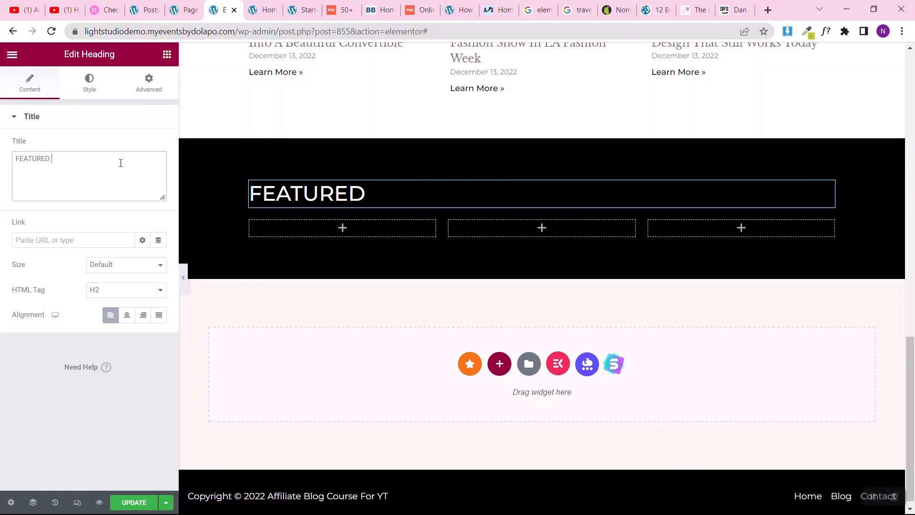
type(" CATE")
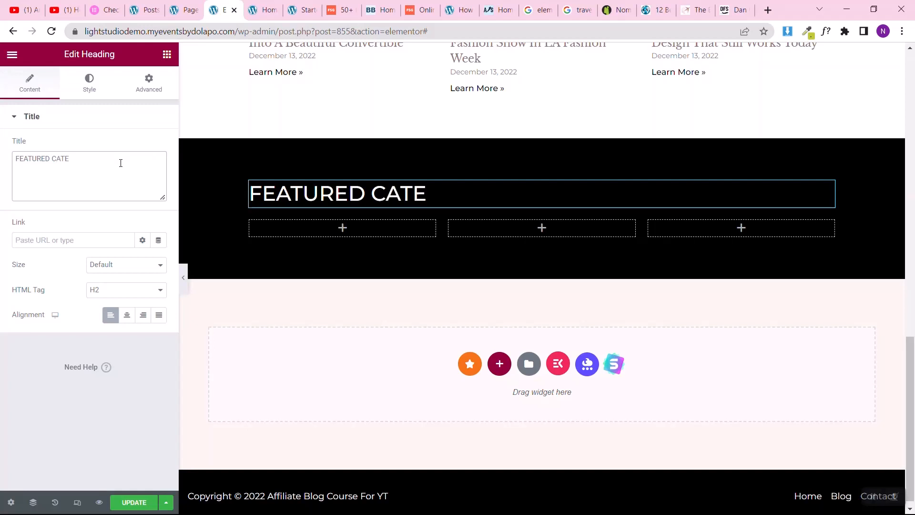
type("GORY")
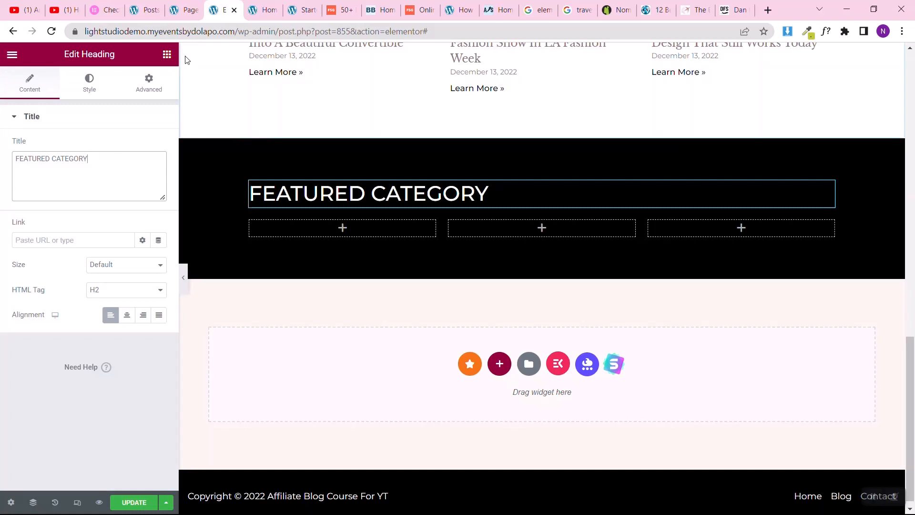
left_click(167, 54)
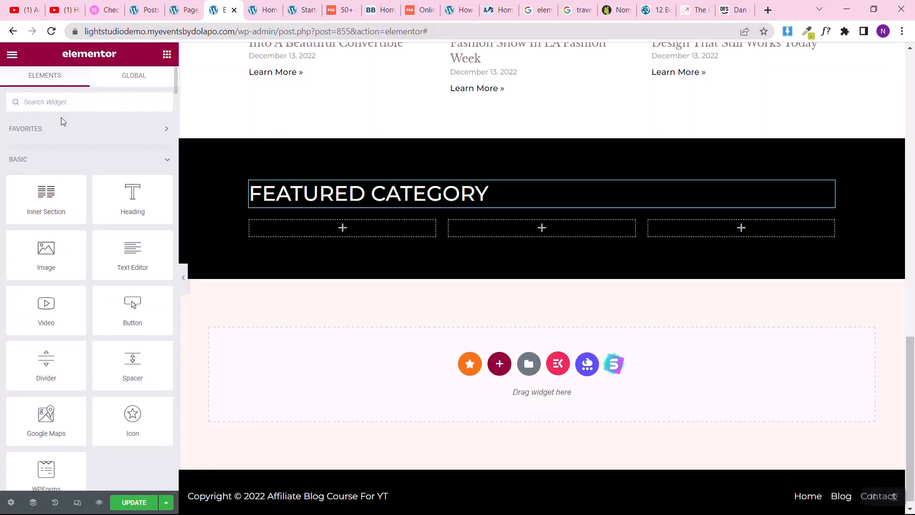
Step: Find the Icon Box widget and place it in the first column beneath the FEATURED CATEGORY heading
type("CARDS")
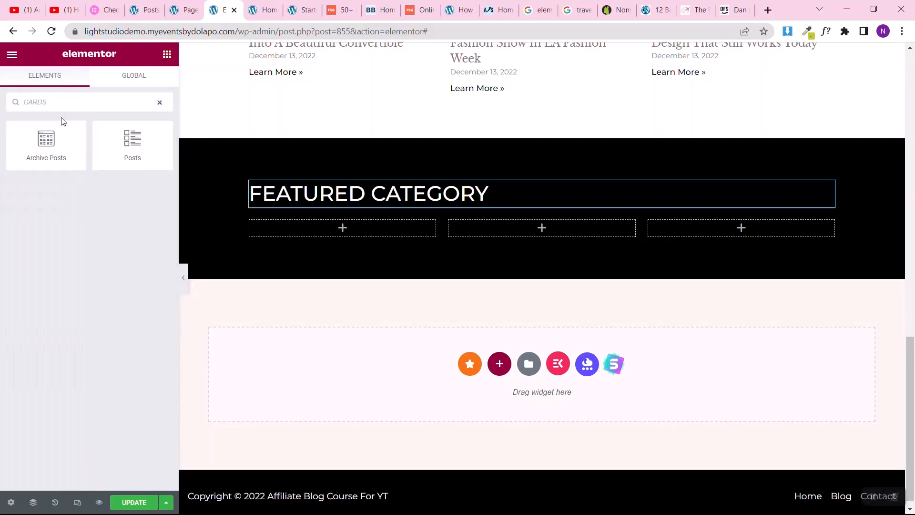
left_click(160, 103)
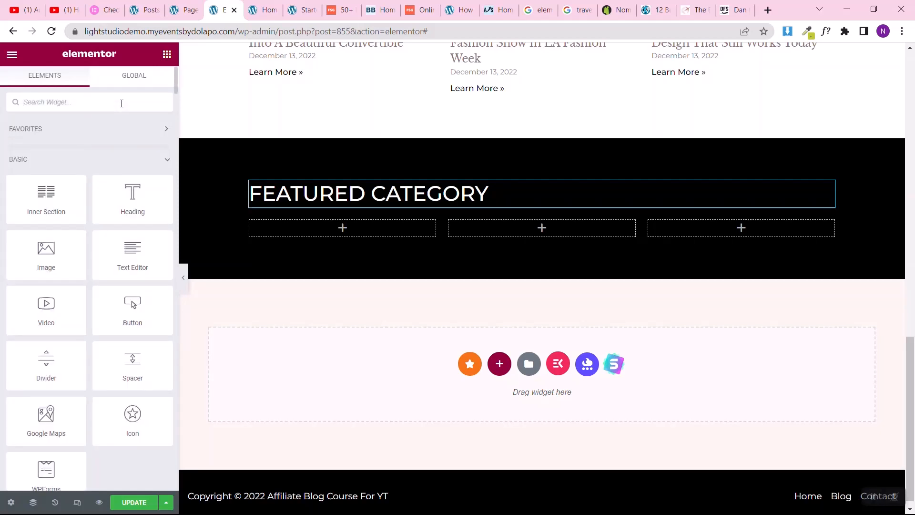
type("icon")
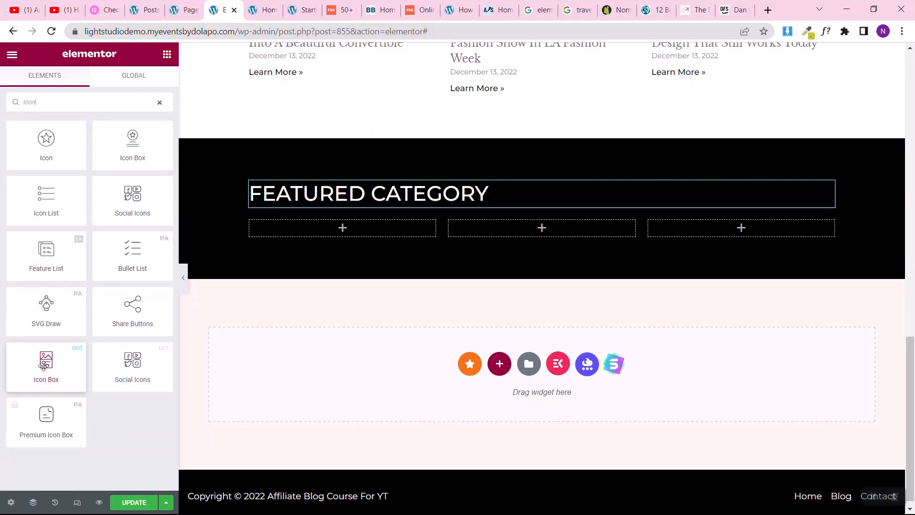
left_click_drag(44, 365, 338, 228)
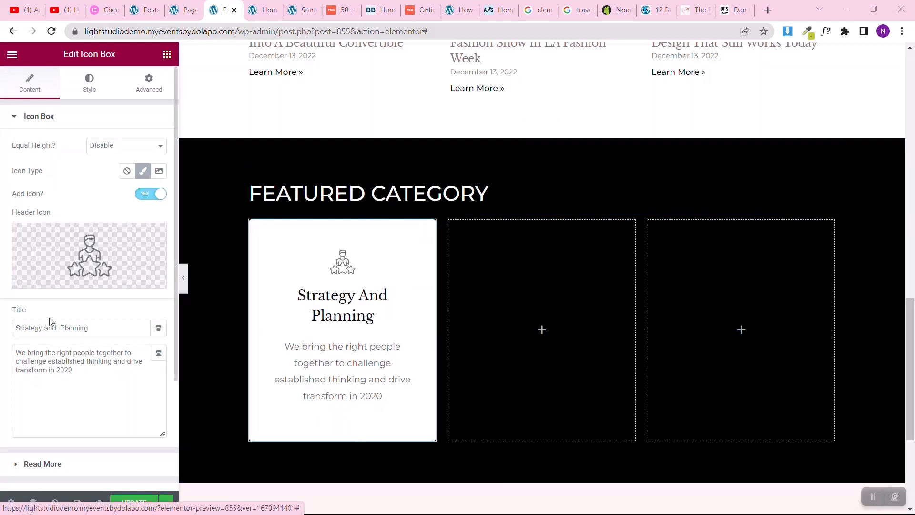
Step: Remove the icon box's header icon and clear its description text
mouse_move(109, 247)
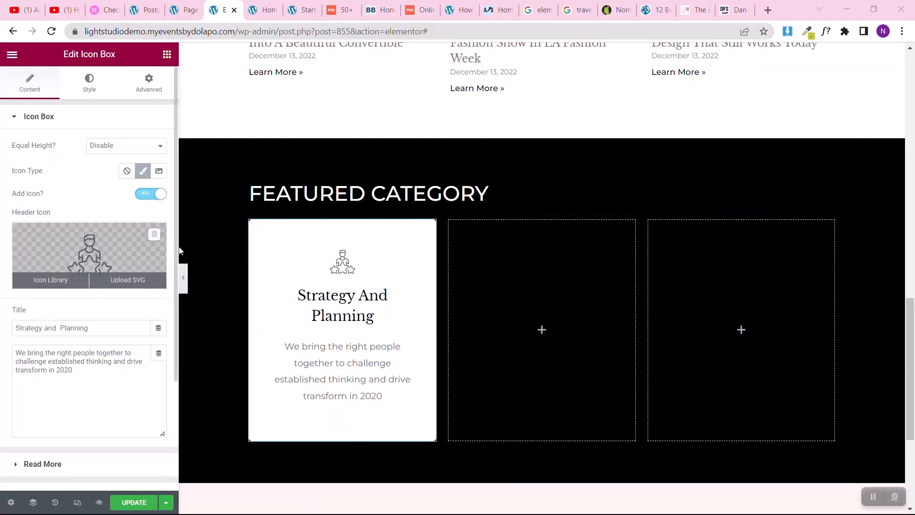
left_click(152, 237)
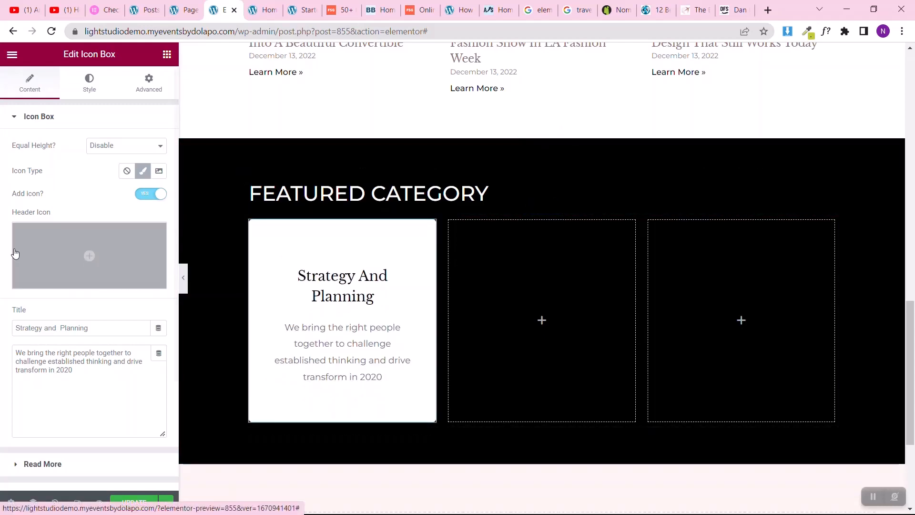
left_click(28, 370)
key("ctrl+a")
key("BackSpace")
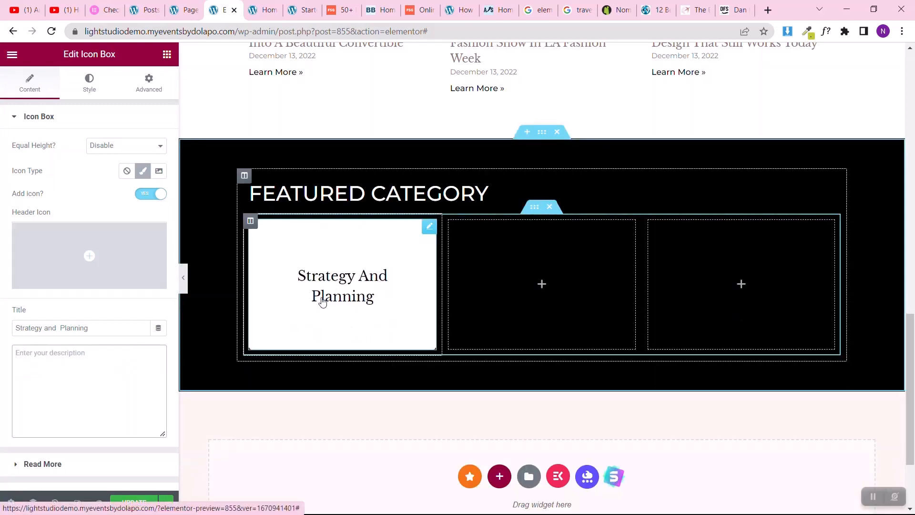
Step: Set the icon box's icon type to None
scroll(1, 264, "down", 1)
scroll(2, 264, "up", 1)
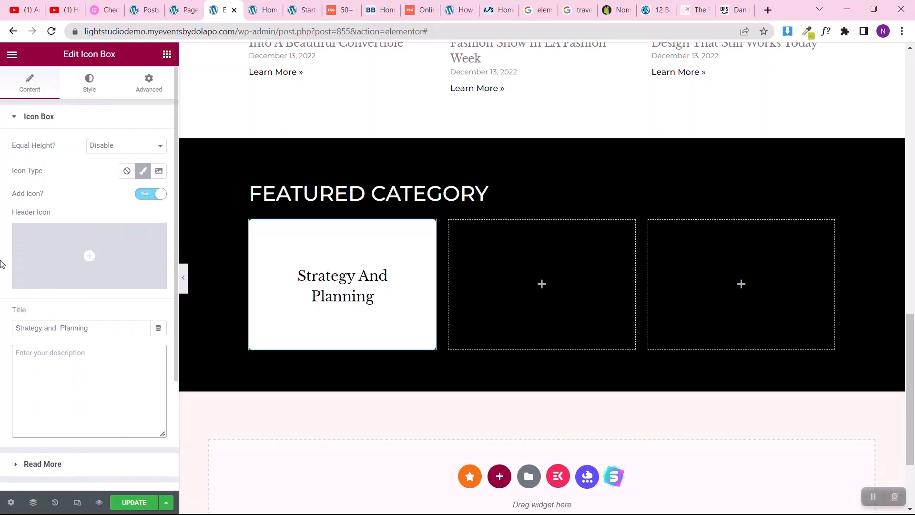
left_click(126, 171)
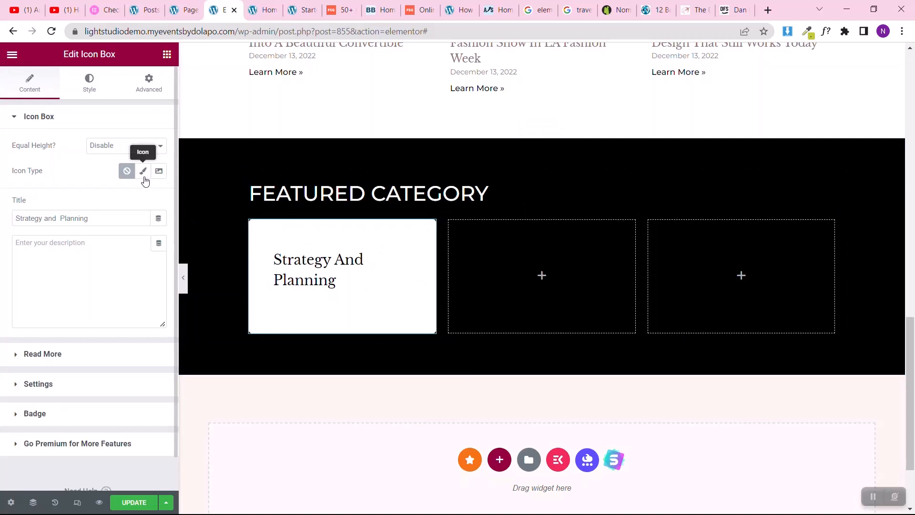
Step: Check the icon box's link settings and try enabling its hover water mark
left_click(17, 364)
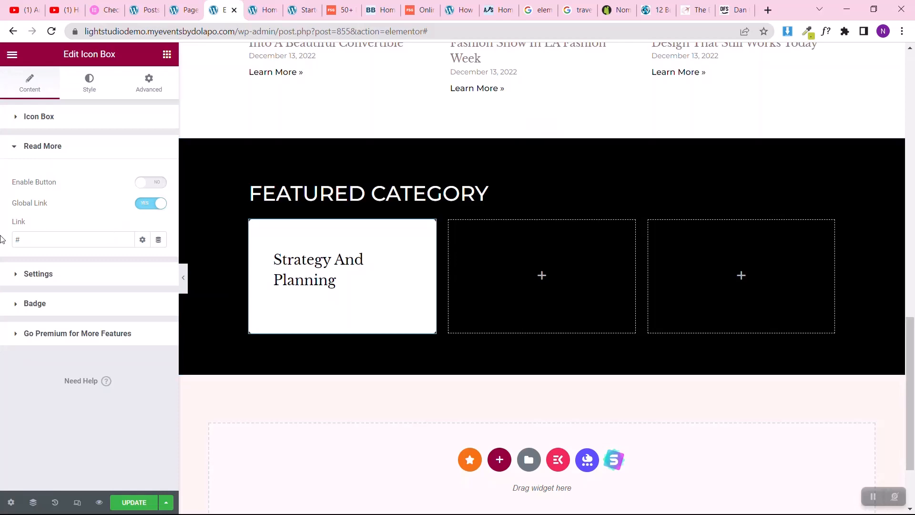
left_click(32, 234)
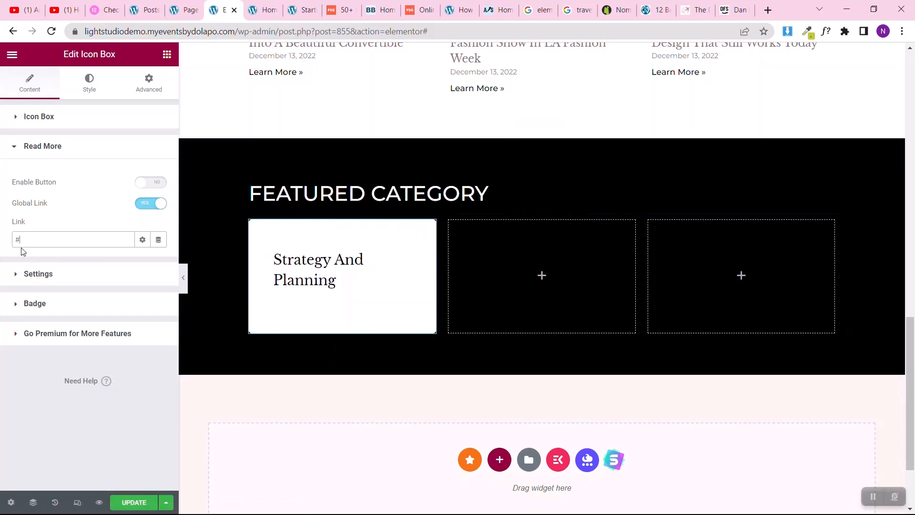
left_click(67, 273)
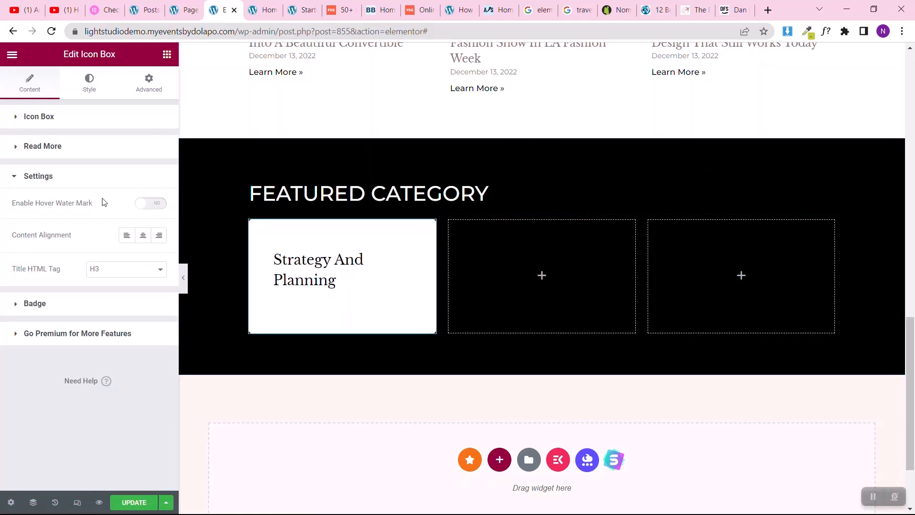
left_click(138, 205)
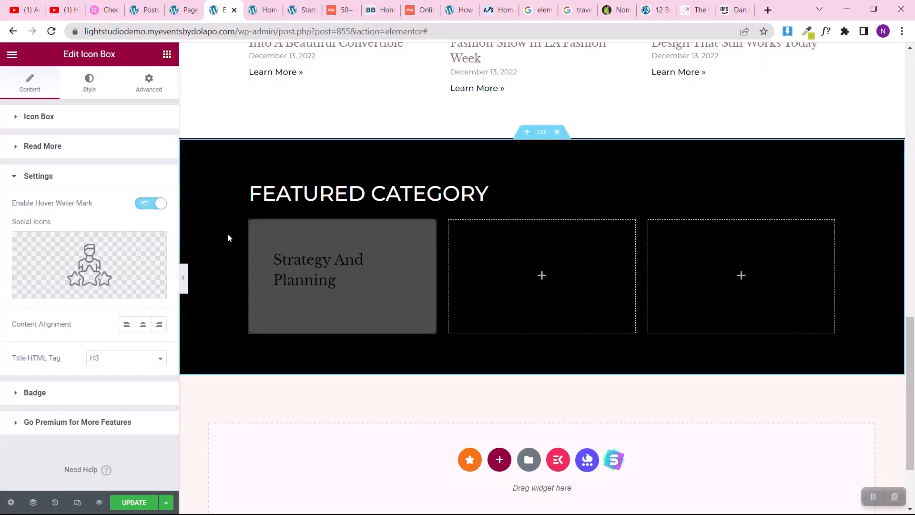
mouse_move(401, 267)
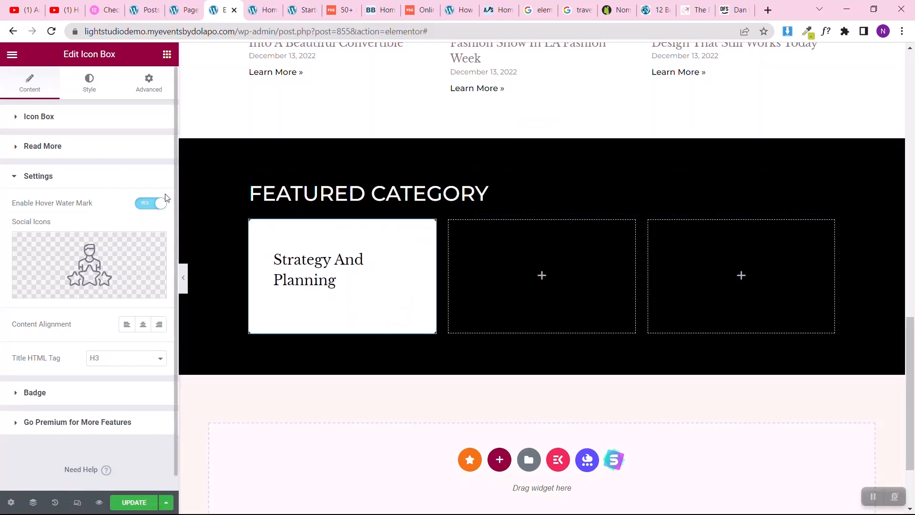
left_click(153, 203)
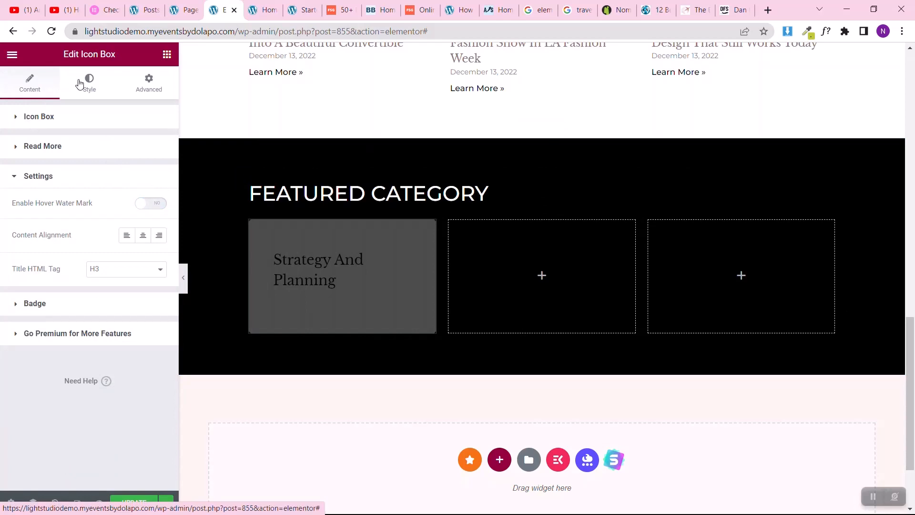
Step: Set the icon box title's typography size to 18 px
left_click(80, 84)
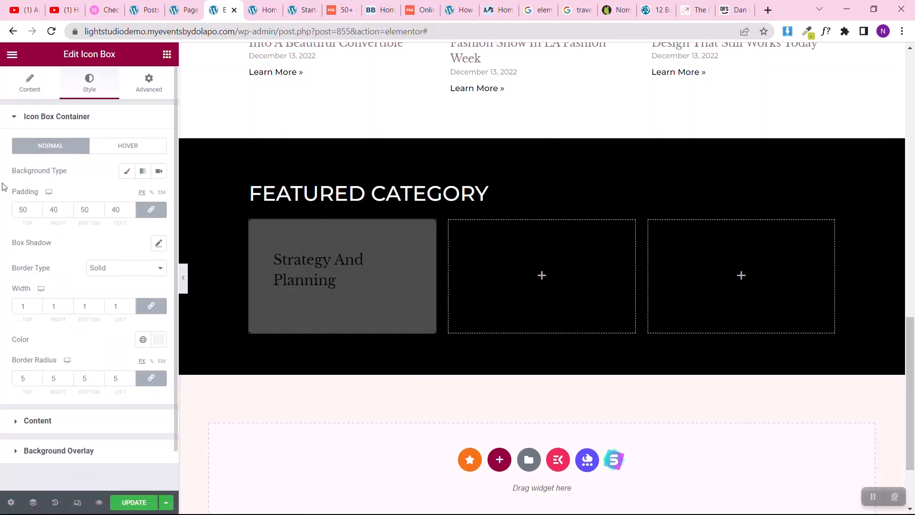
scroll(2, 226, "down", 1)
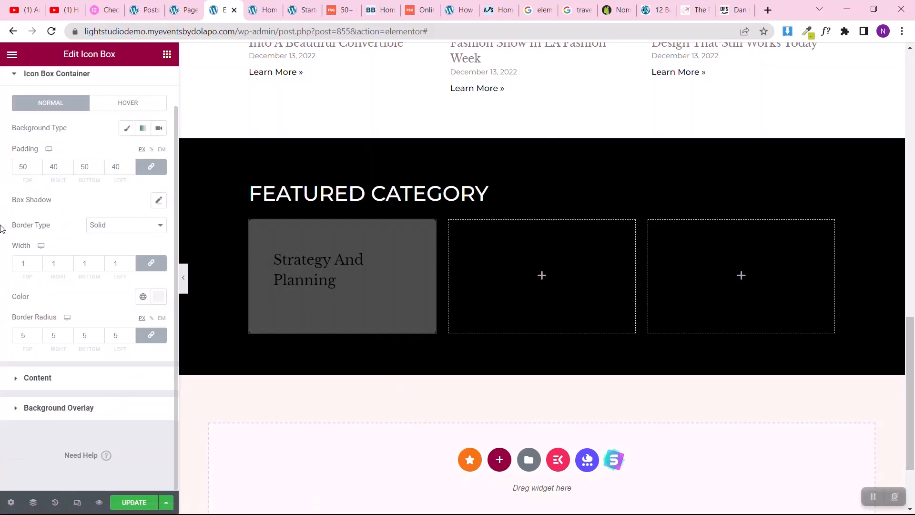
left_click(26, 374)
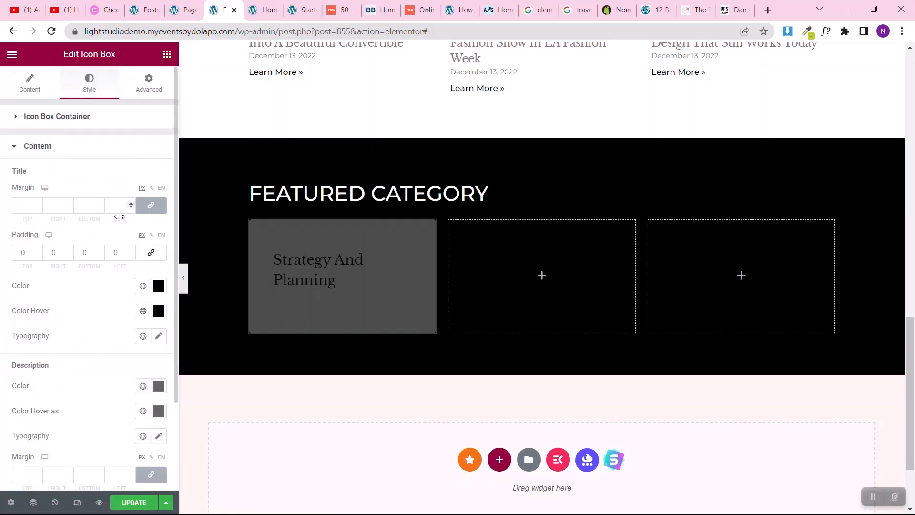
scroll(120, 220, "down", 2)
scroll(113, 272, "up", 3)
left_click(159, 336)
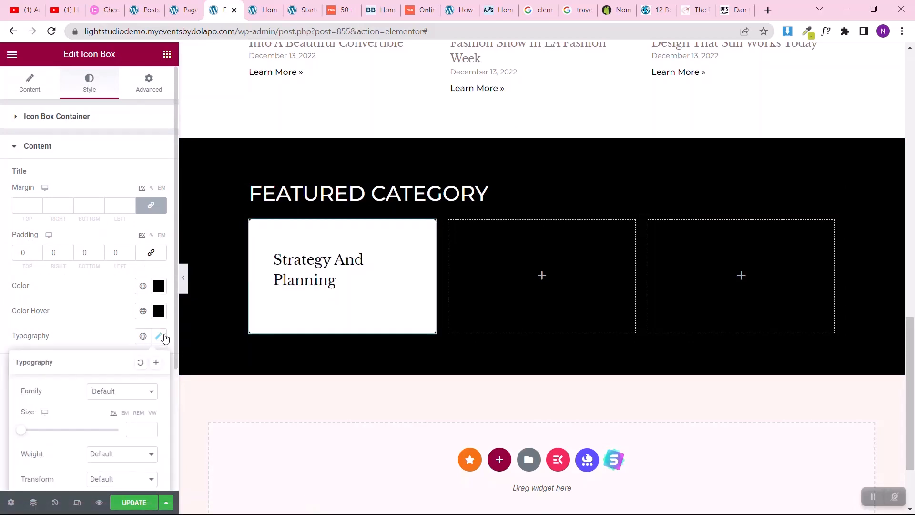
left_click(131, 424)
type("18")
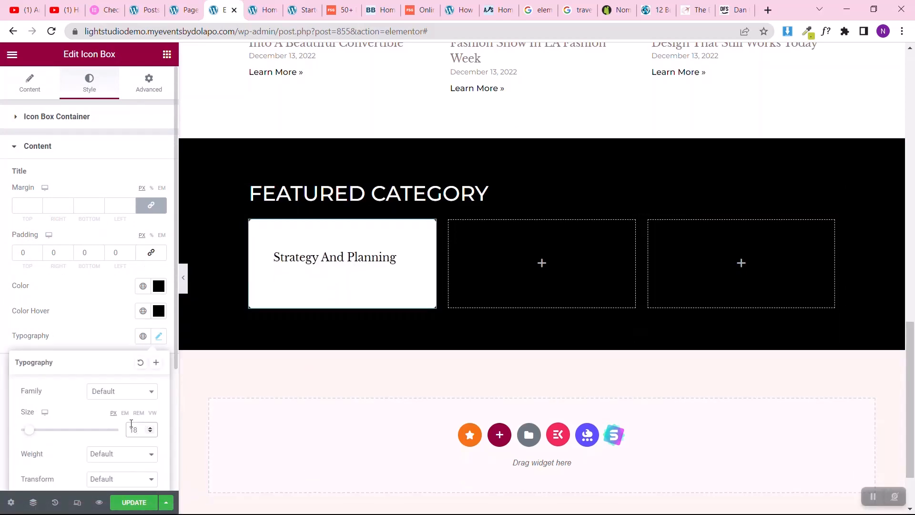
left_click(2, 309)
Step: Center-align the FEATURED CATEGORY heading
left_click(825, 191)
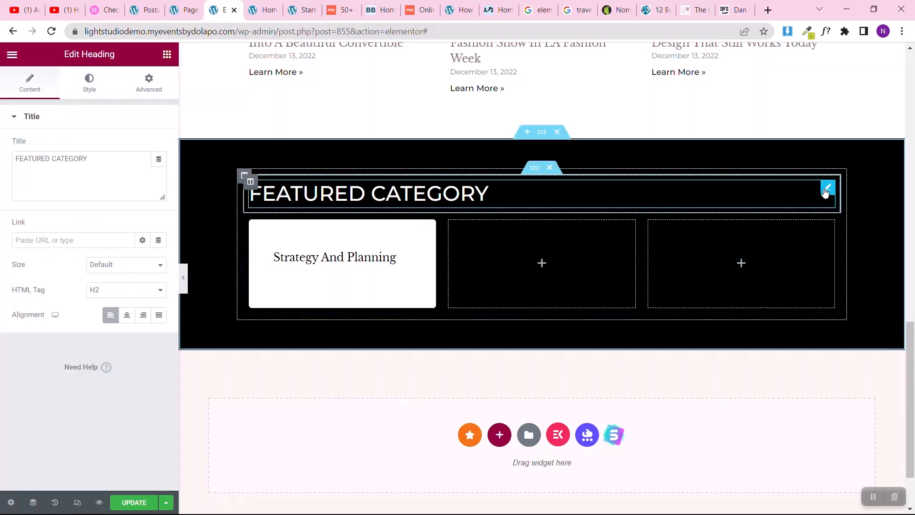
left_click(126, 315)
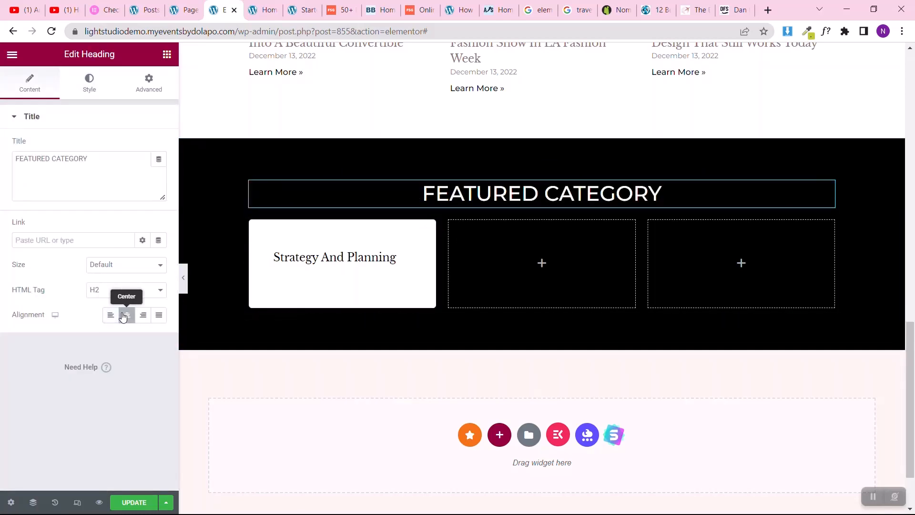
Step: Unlink the three-column inner section's padding and set 30 px at its top and bottom edges
left_click(532, 210)
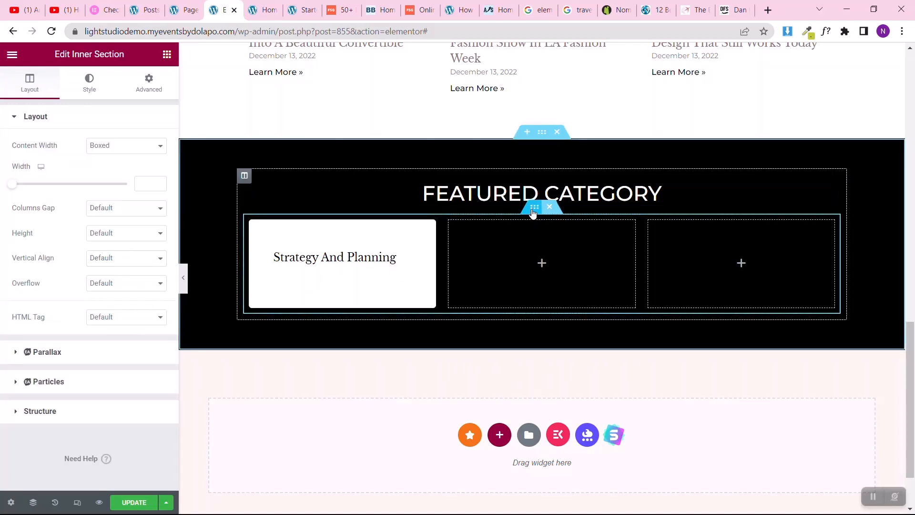
left_click(134, 86)
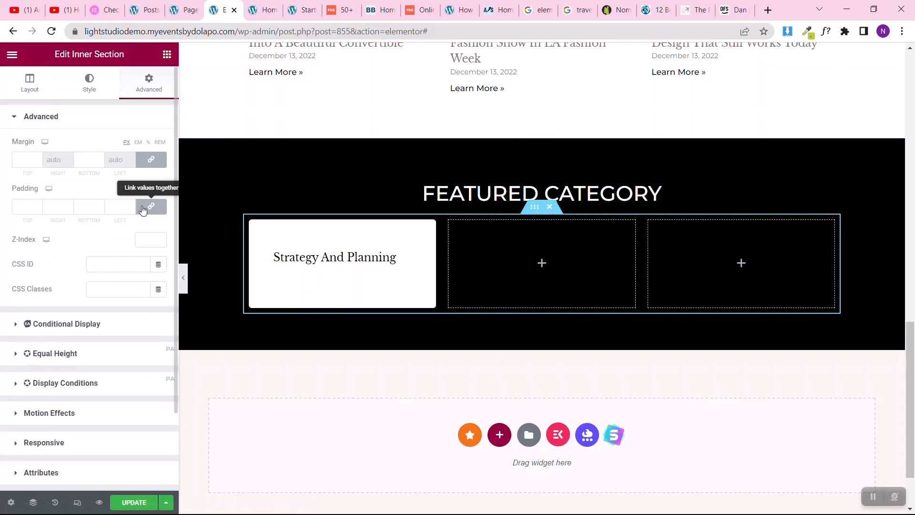
left_click(12, 208)
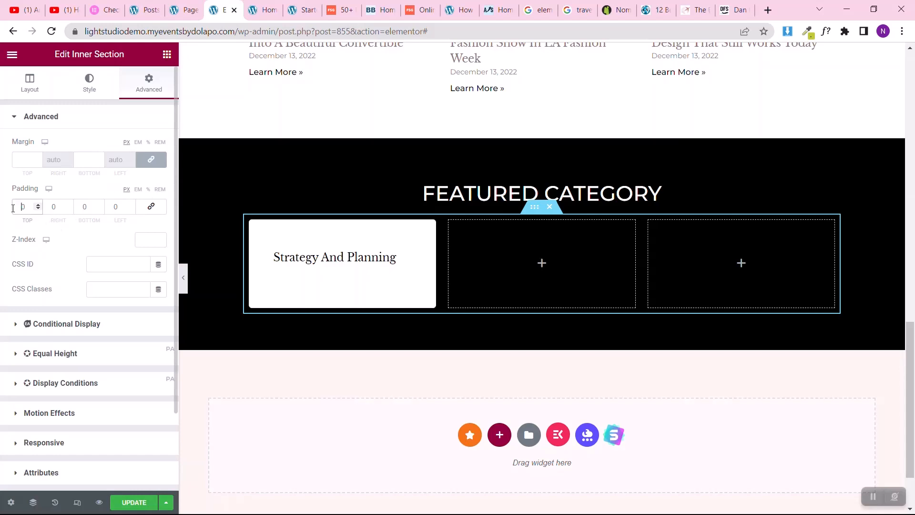
type("2")
key("BackSpace")
type("3")
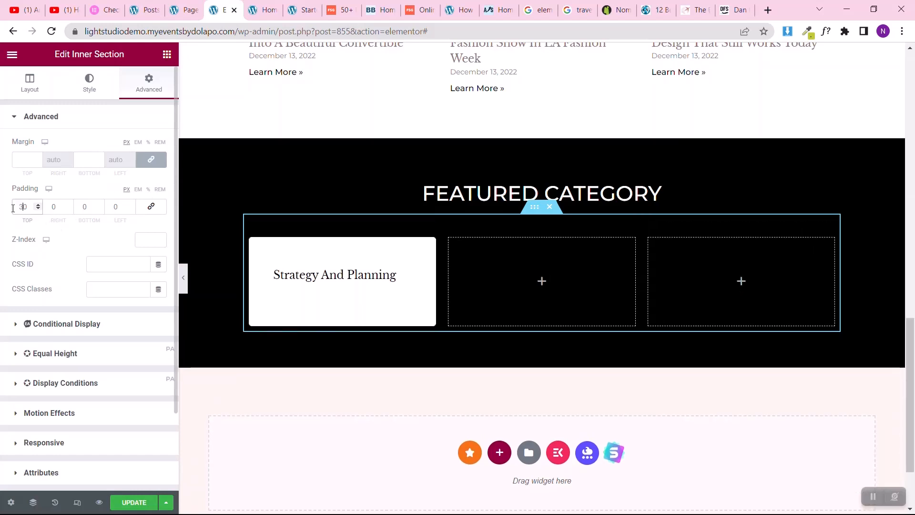
left_click(77, 207)
type("3")
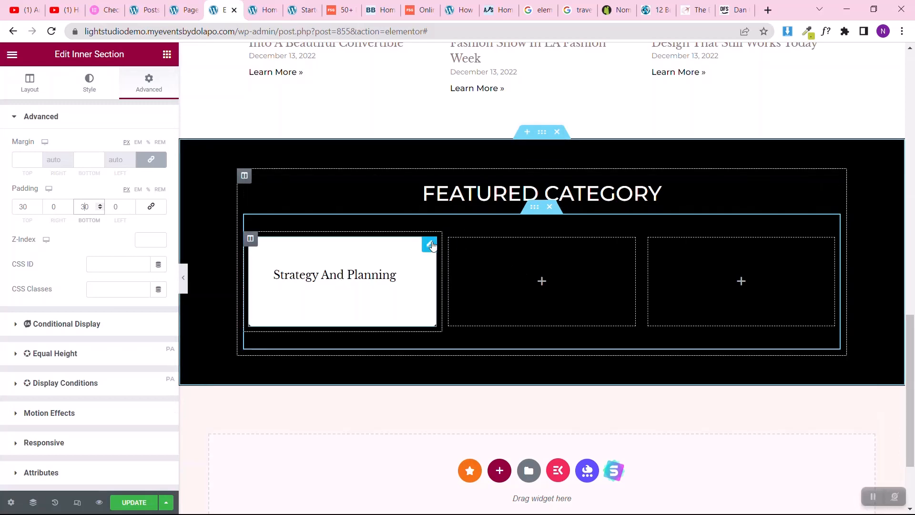
Step: Center the content alignment of the Strategy and Planning icon box
left_click(431, 245)
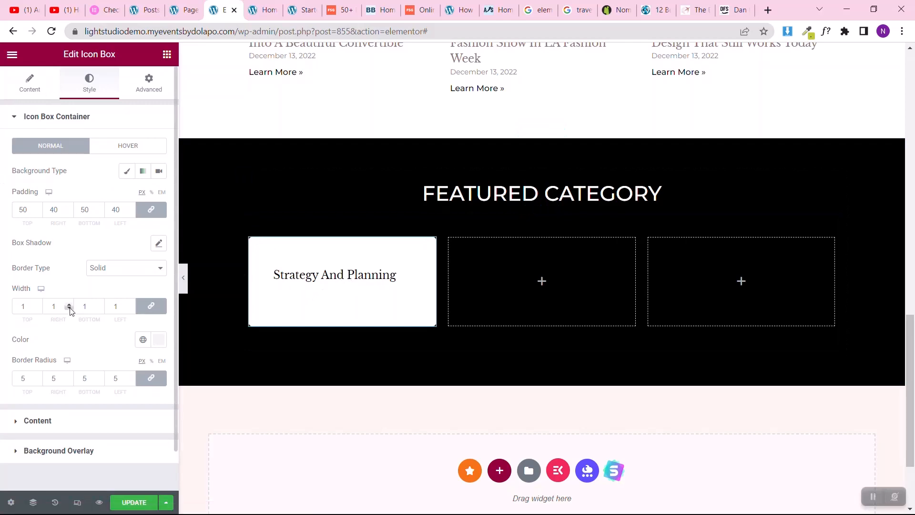
left_click(10, 84)
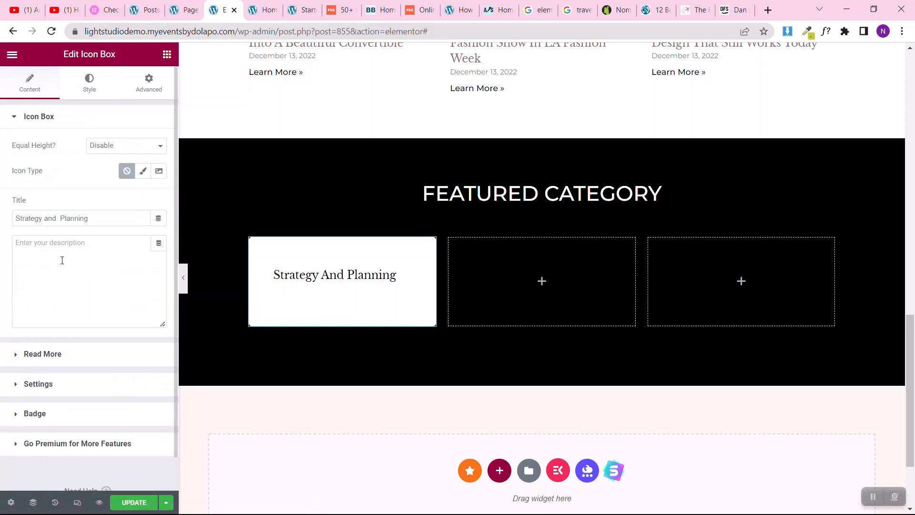
left_click(27, 385)
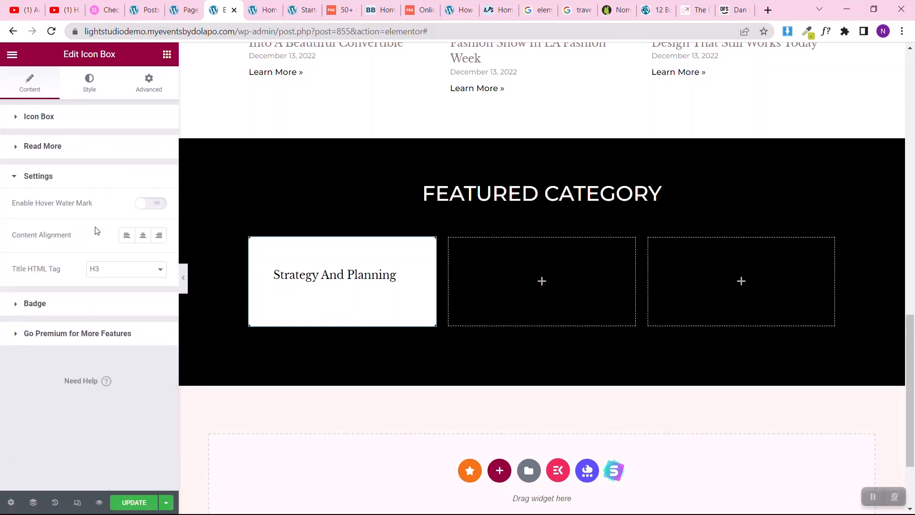
left_click(143, 235)
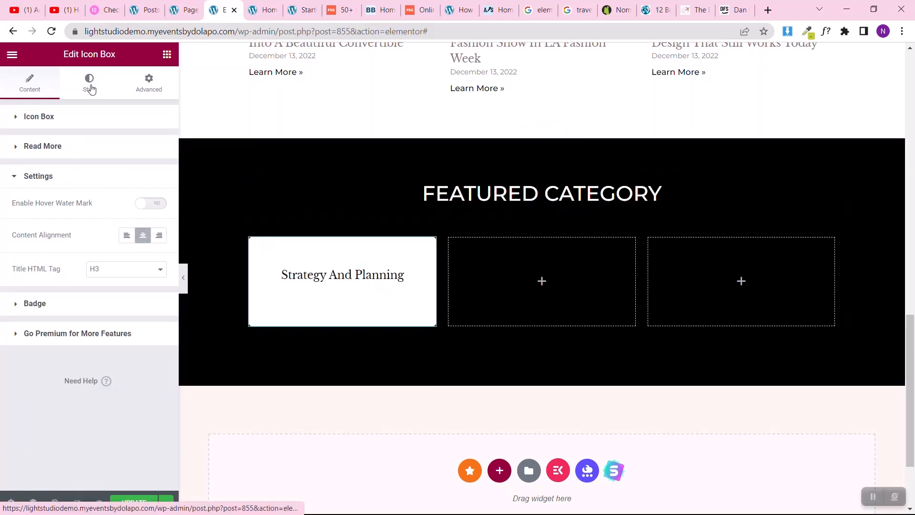
left_click(89, 84)
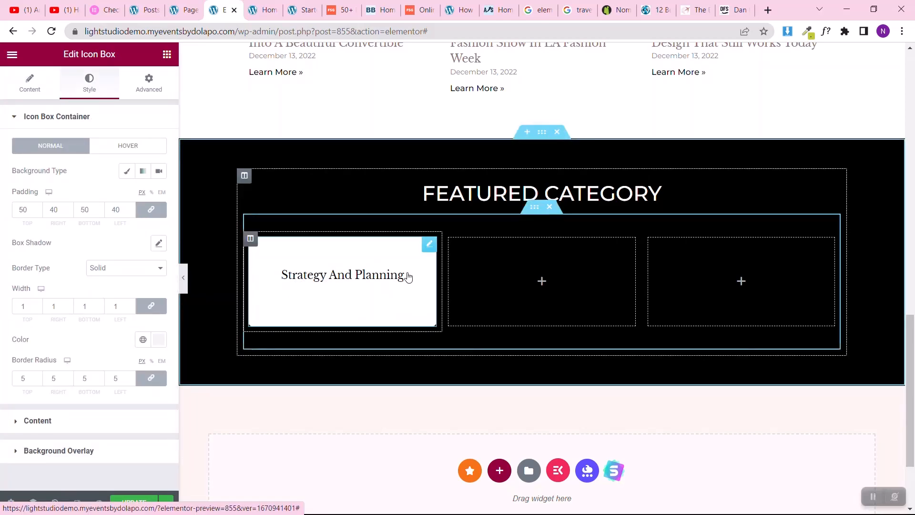
Step: Copy the Strategy and Planning icon box and paste it into the middle column
right_click(431, 249)
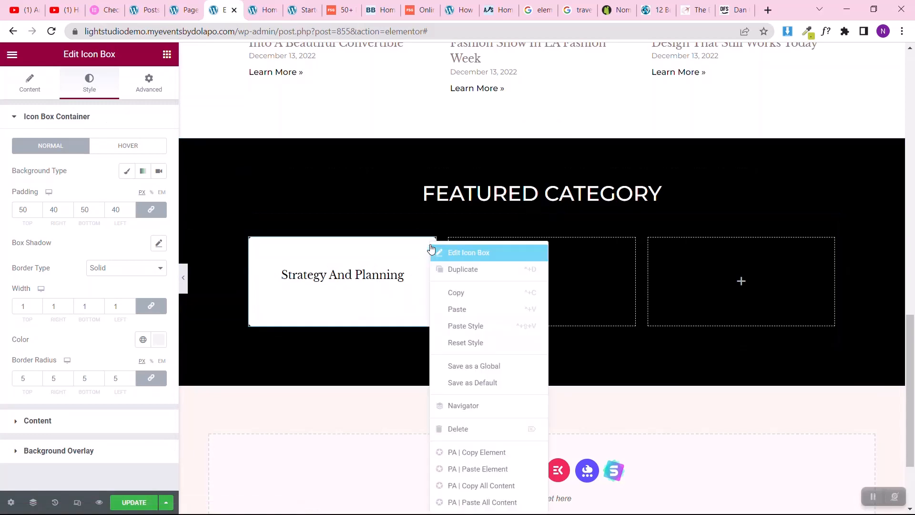
left_click(491, 299)
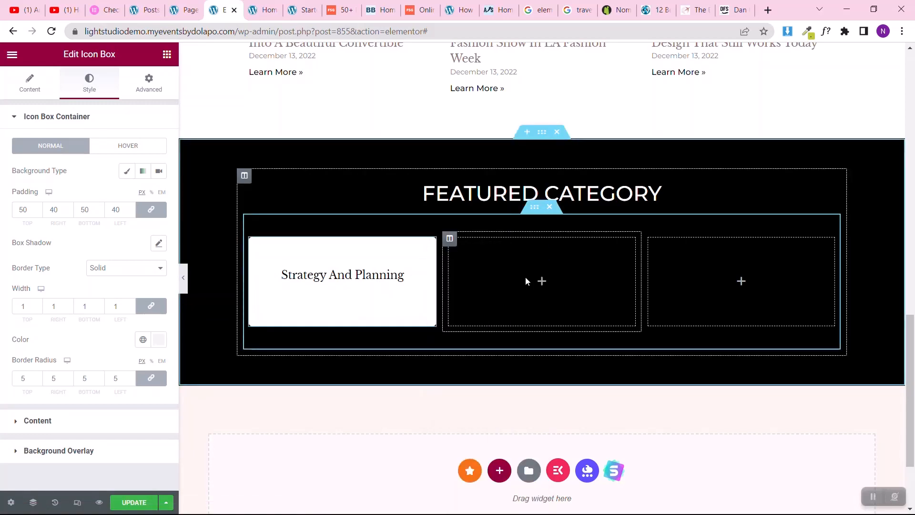
right_click(525, 277)
left_click(553, 349)
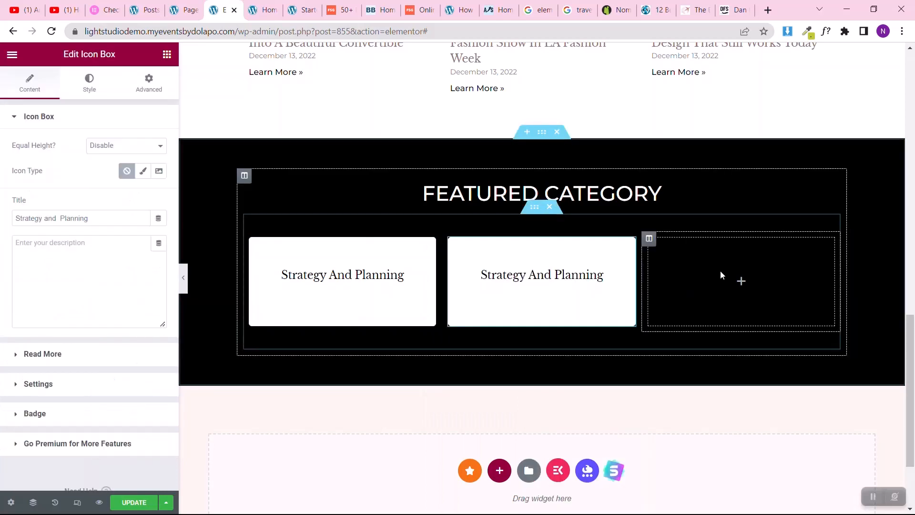
Step: Paste the copied Strategy and Planning icon box into the empty third column
right_click(720, 271)
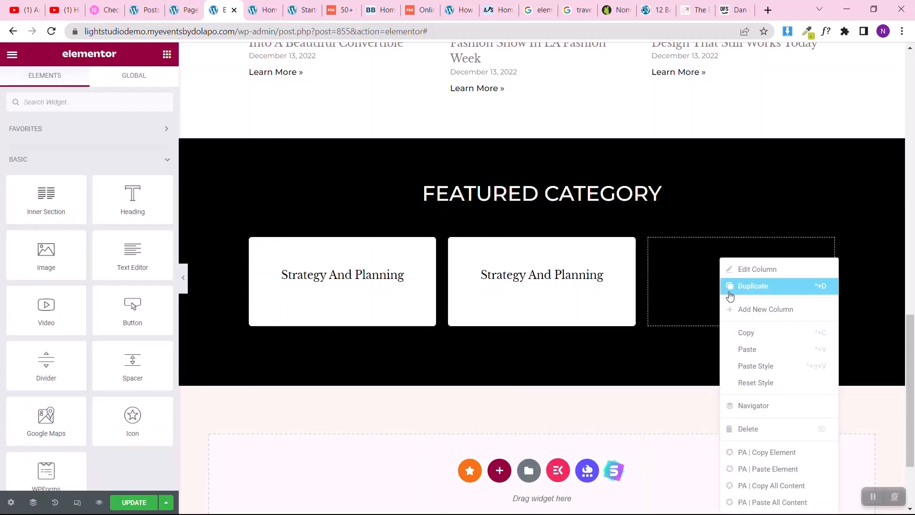
left_click(747, 350)
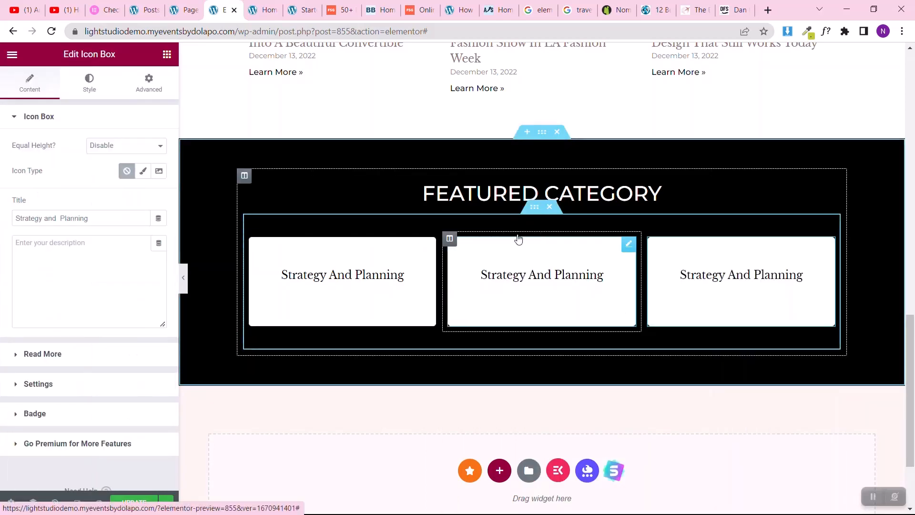
Step: Change the title of the first column's icon box to Lifestyle
left_click(425, 251)
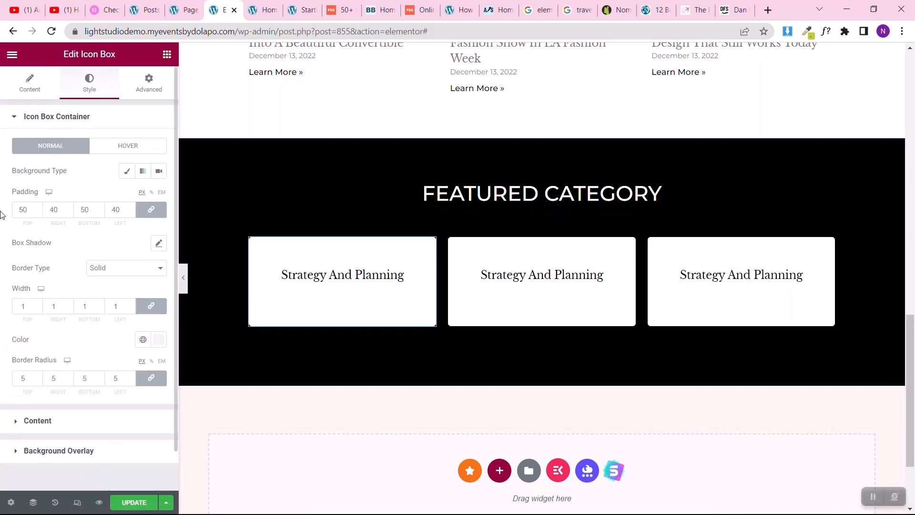
left_click(27, 88)
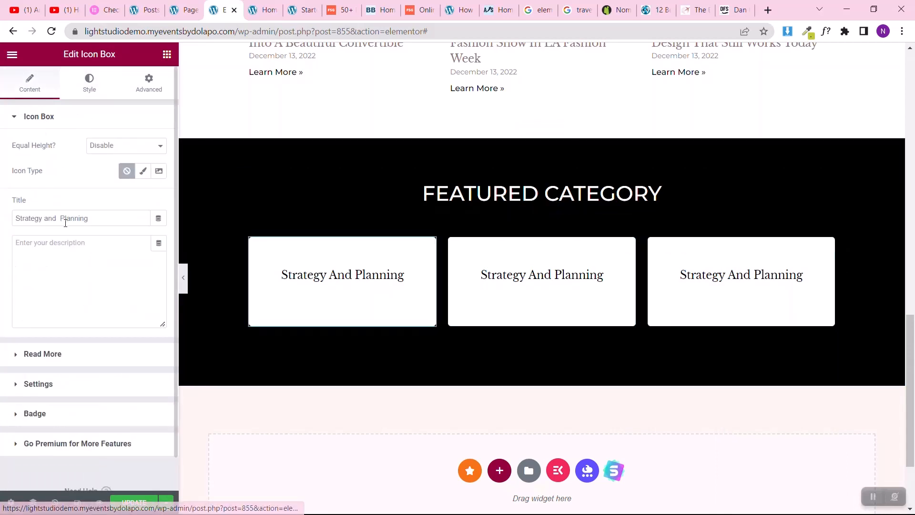
triple_click(65, 220)
type("Lifest")
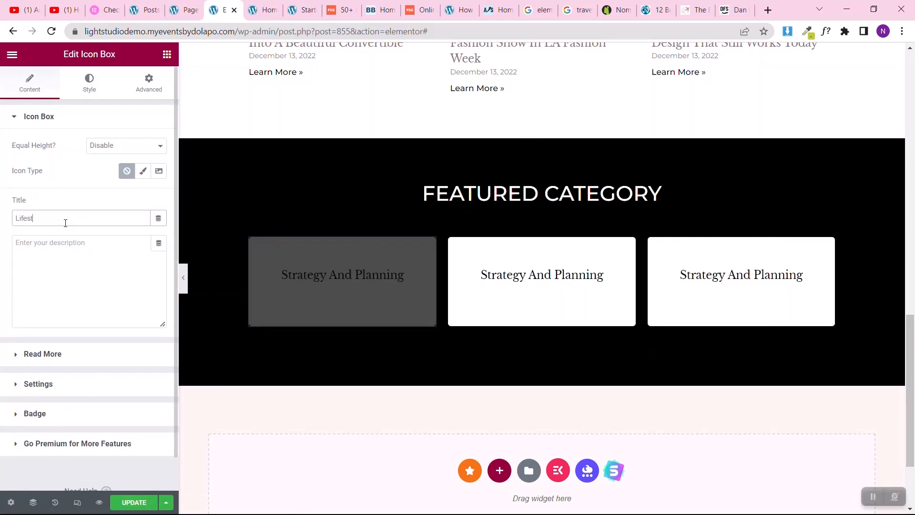
type("yle")
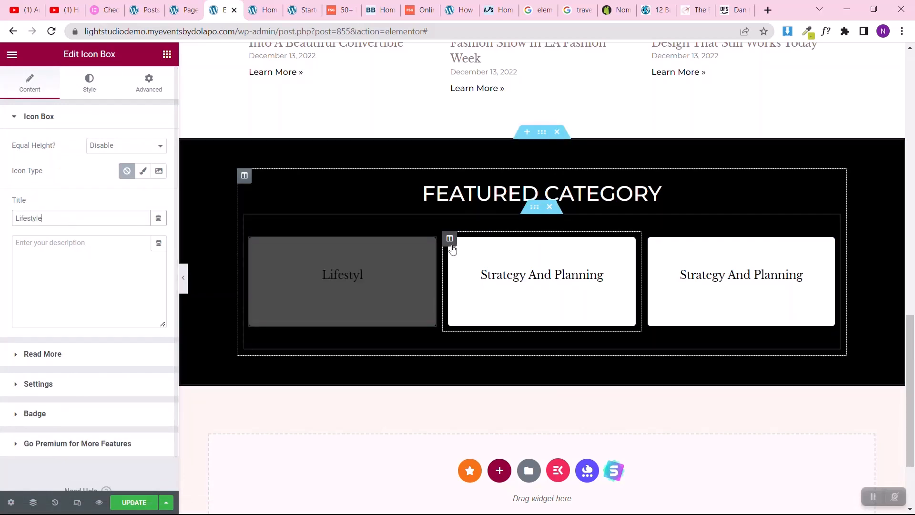
Step: Change the title of the middle column's icon box to Travel
left_click(628, 244)
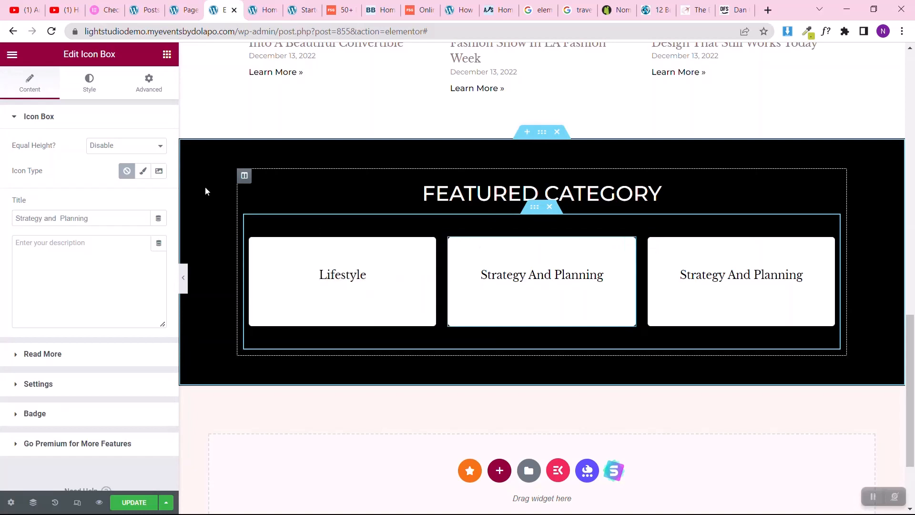
left_click(74, 217)
triple_click(73, 217)
type("t")
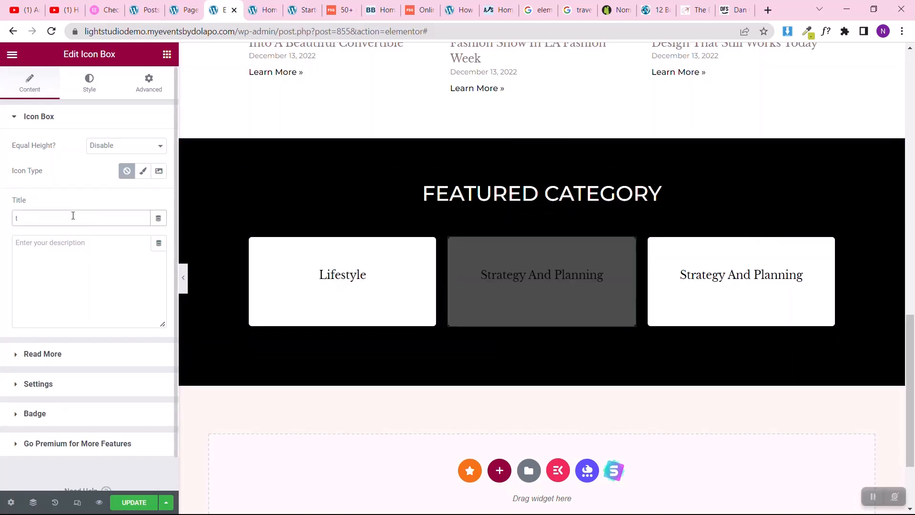
key("BackSpace")
type("Travel")
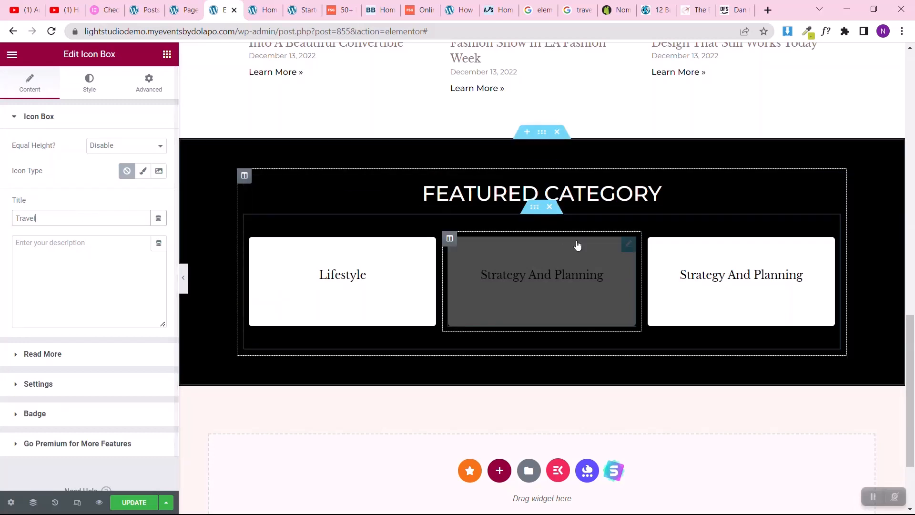
Step: Change the title of the third column's icon box to Food
left_click(740, 267)
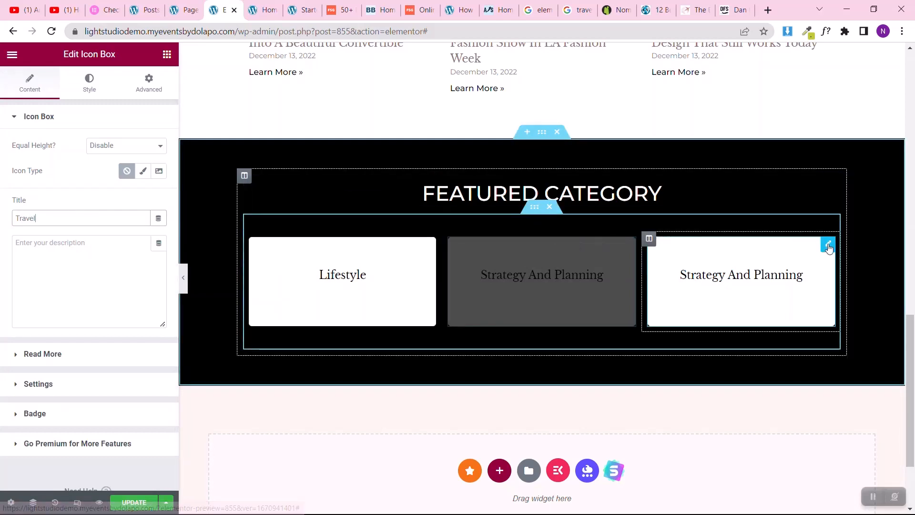
left_click(97, 218)
triple_click(97, 219)
type("Food")
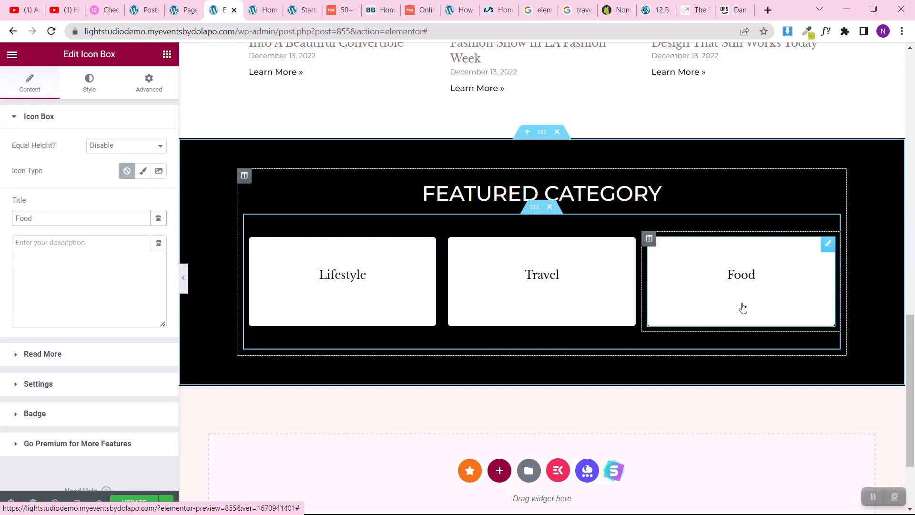
Step: Copy the Food category's link address from the WordPress post categories and set it as the Food icon box's global link
left_click(183, 6)
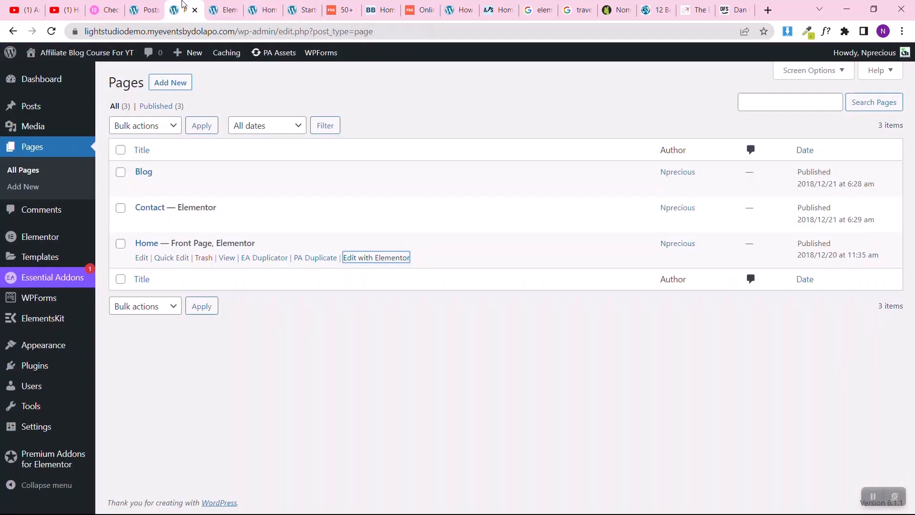
mouse_move(47, 106)
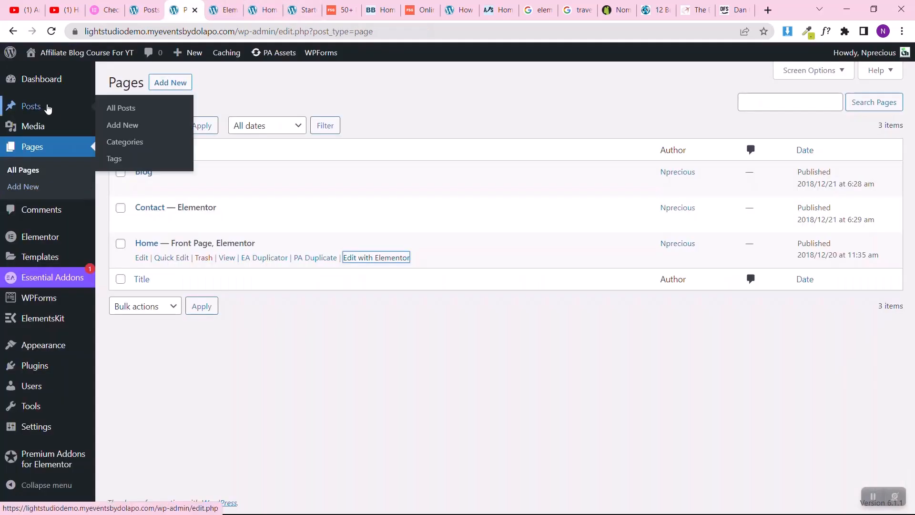
left_click(113, 141)
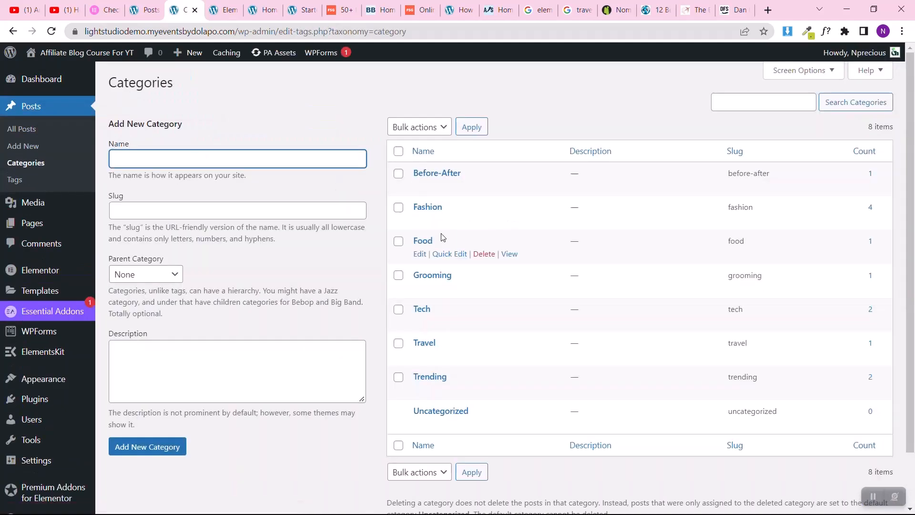
right_click(511, 258)
left_click(548, 340)
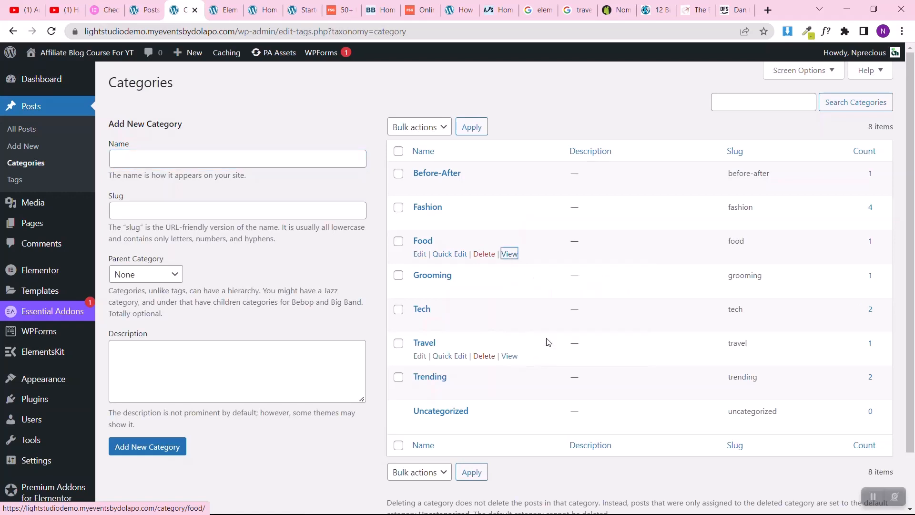
left_click(228, 5)
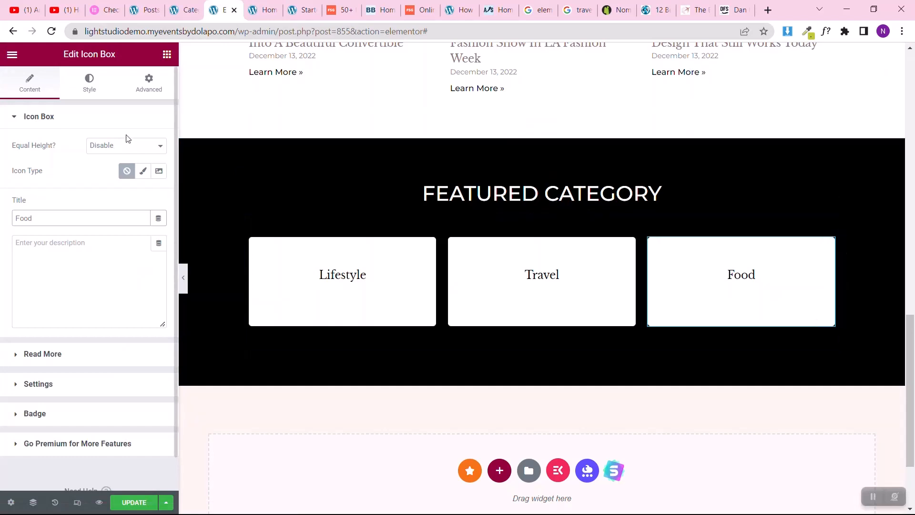
left_click(25, 360)
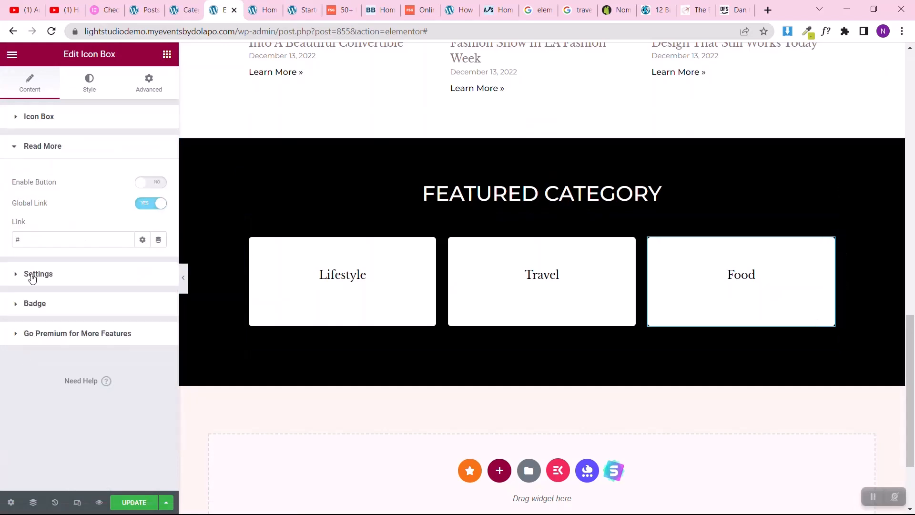
left_click(44, 240)
key("ctrl+v")
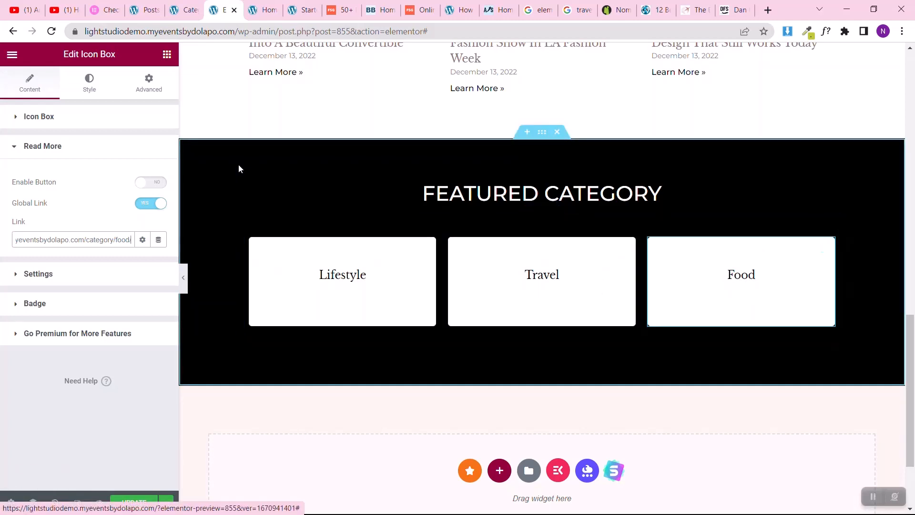
Step: Copy the Travel category's link address from the post categories and set it as the Travel icon box's global link
left_click(184, 10)
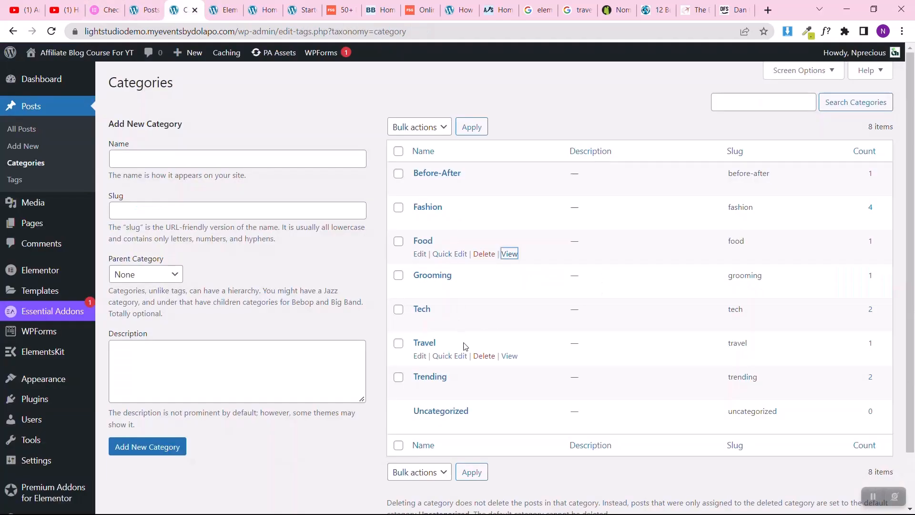
right_click(513, 359)
left_click(548, 439)
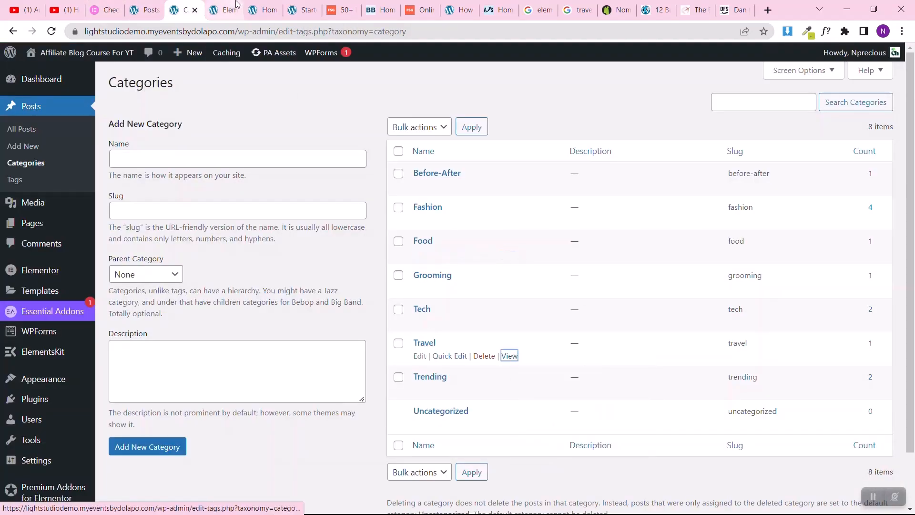
left_click(221, 6)
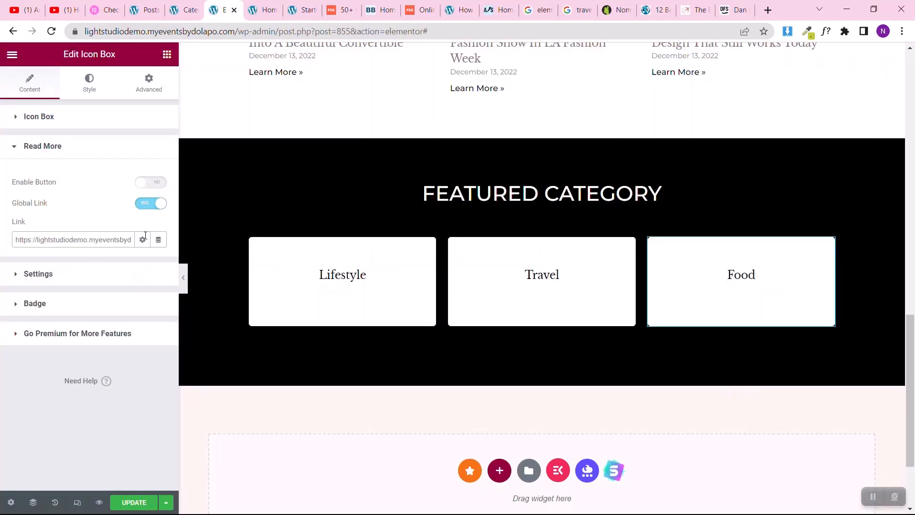
left_click(625, 244)
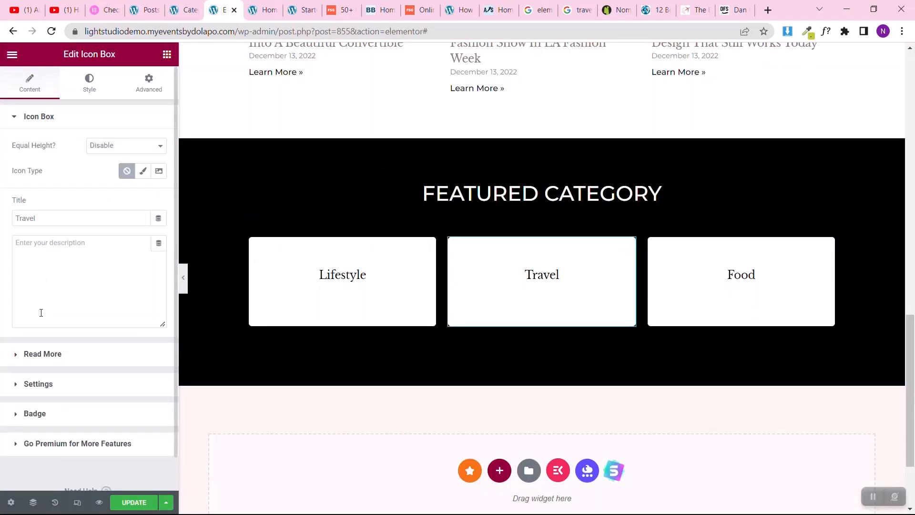
left_click(33, 356)
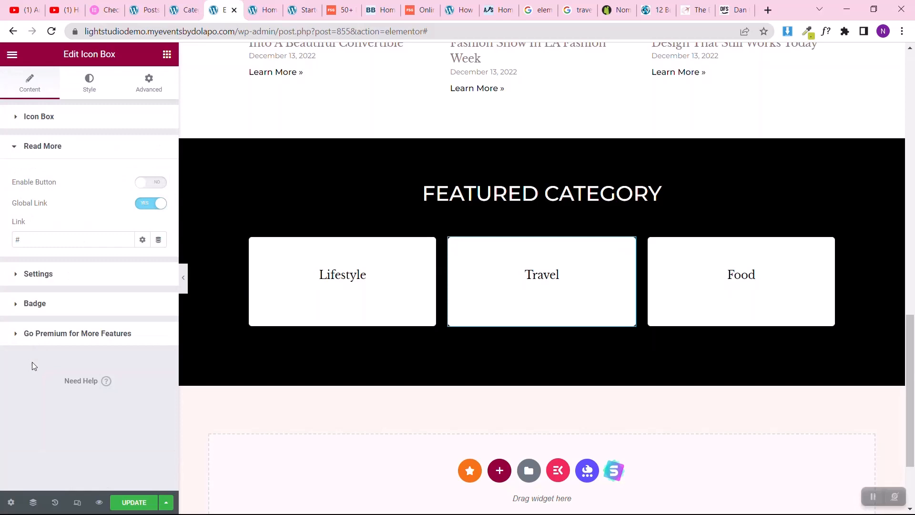
left_click(49, 247)
key("BackSpace")
key("ctrl+v")
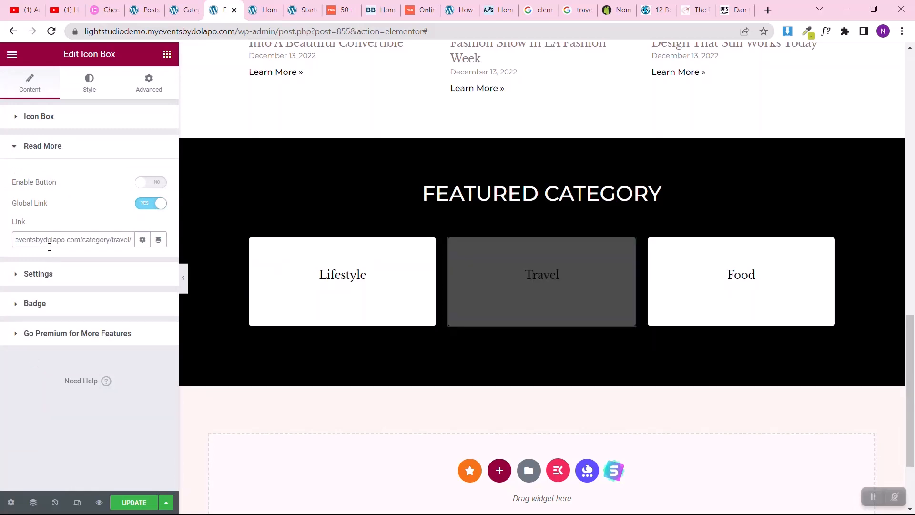
Step: Check the available post categories for the first card and copy the Fashion category's link address
left_click(189, 10)
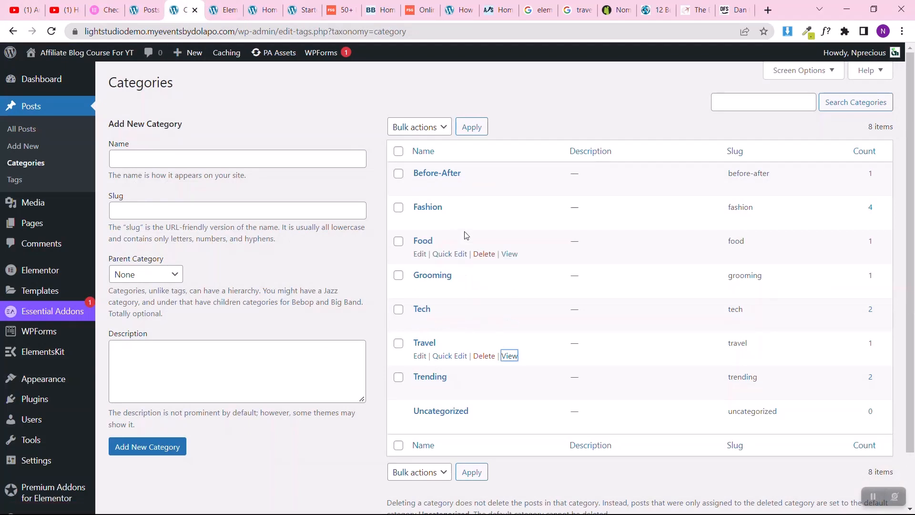
left_click(213, 5)
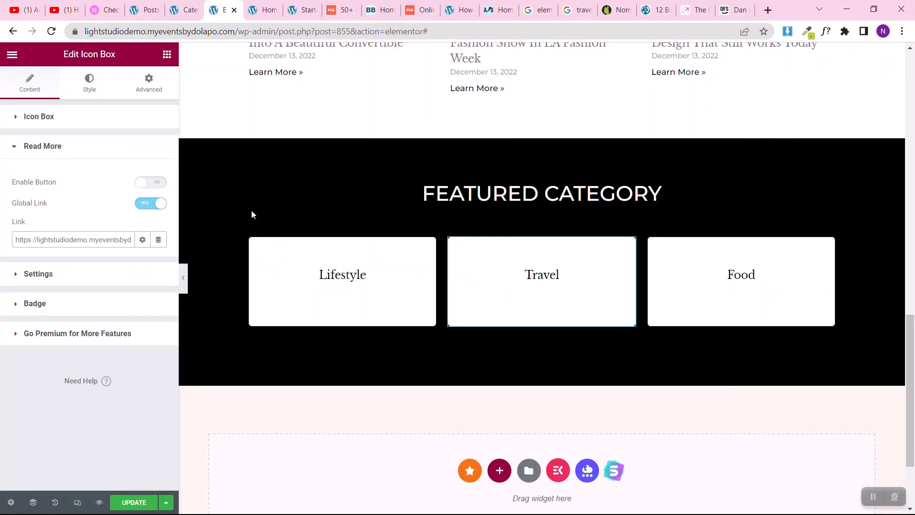
left_click(186, 5)
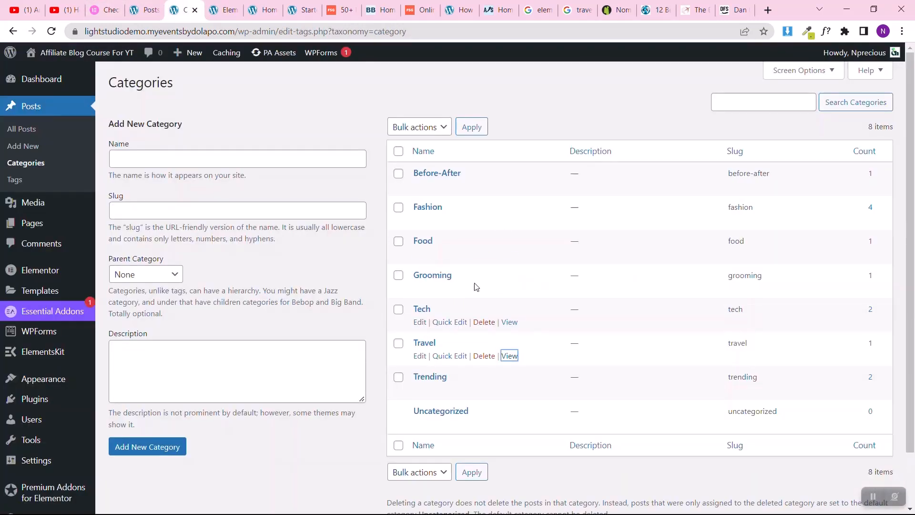
right_click(511, 219)
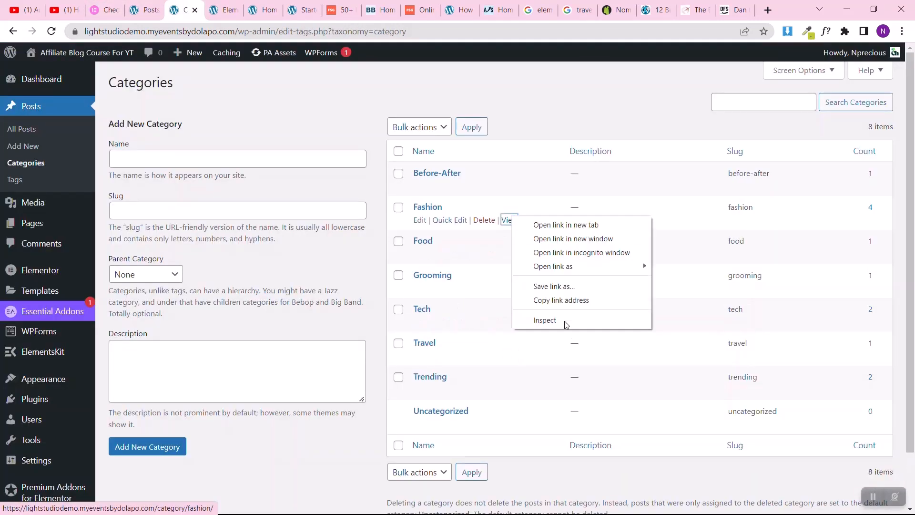
left_click(574, 300)
Step: Retitle the Lifestyle icon box in the Elementor page editor as Fashion
left_click(224, 11)
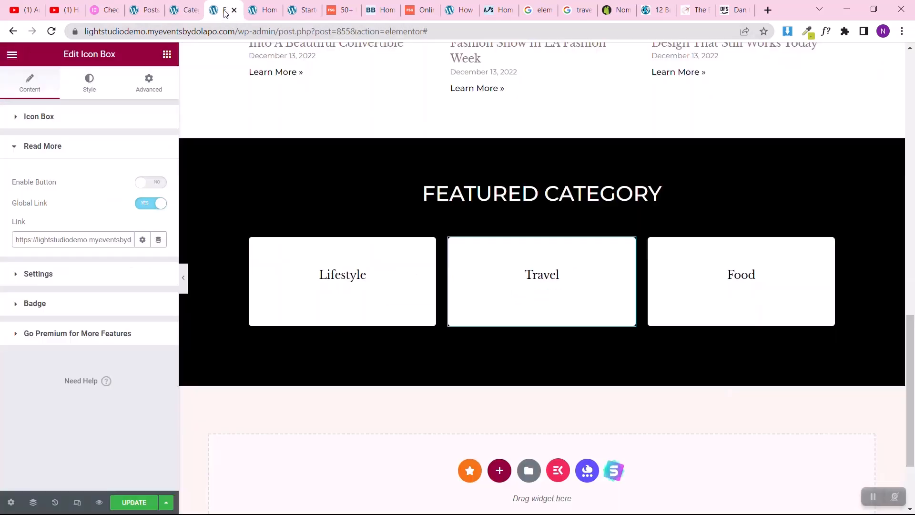
left_click(300, 319)
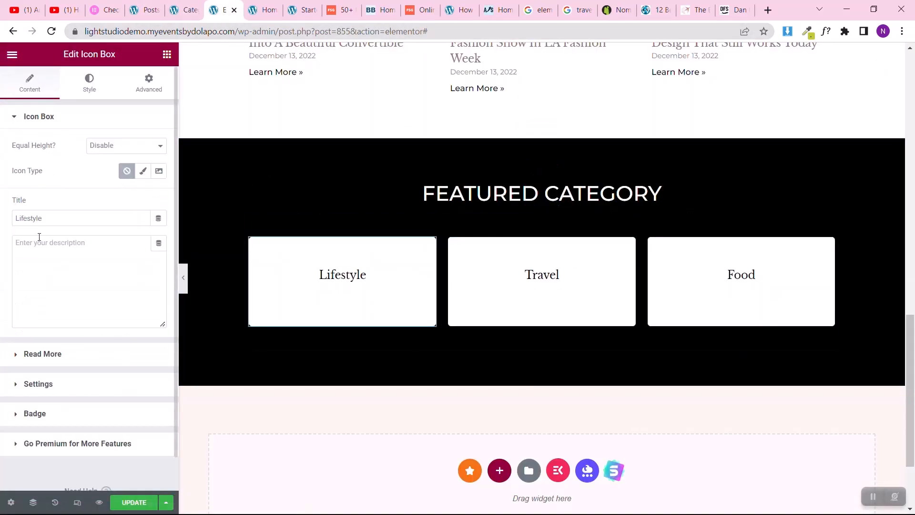
double_click(50, 221)
type("F")
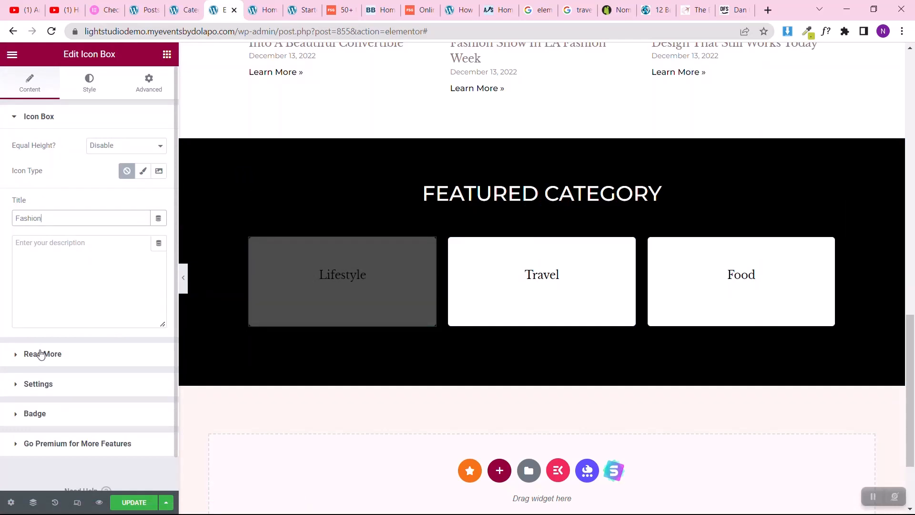
type("ashion")
Step: Set the copied Fashion category address as the Fashion icon box's global link and save the page update
left_click(41, 353)
left_click(45, 240)
key("ctrl+v")
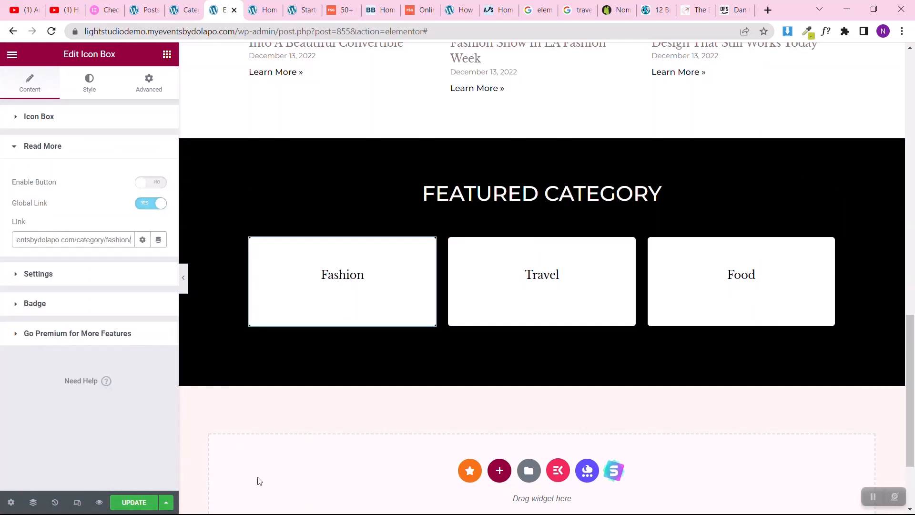
left_click(133, 503)
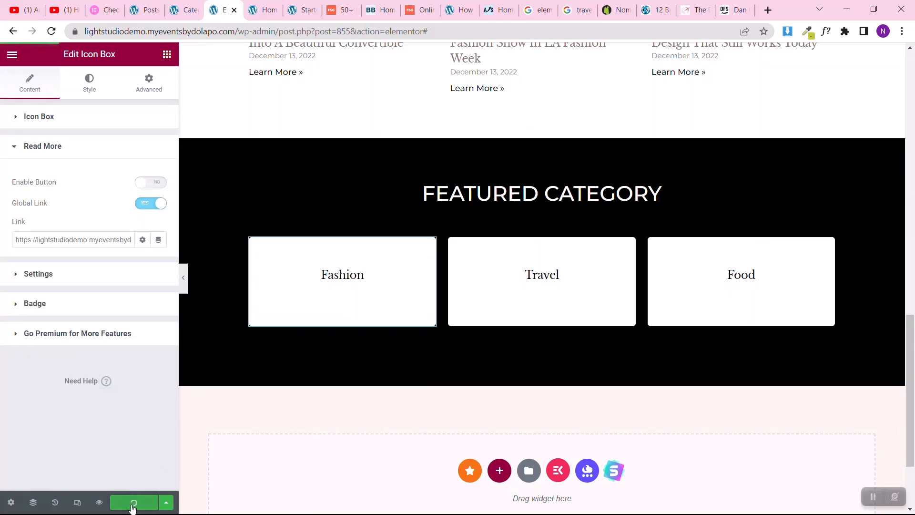
scroll(595, 196, "up", 15)
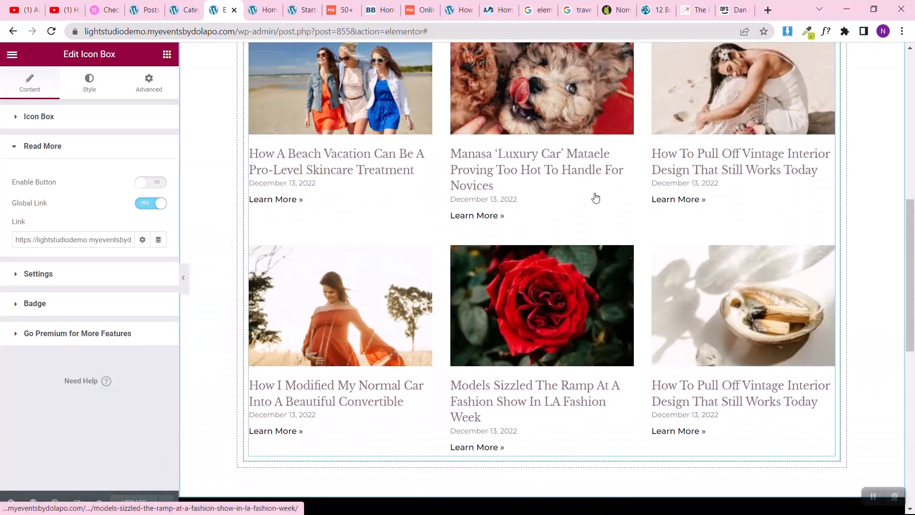
scroll(594, 195, "down", 10)
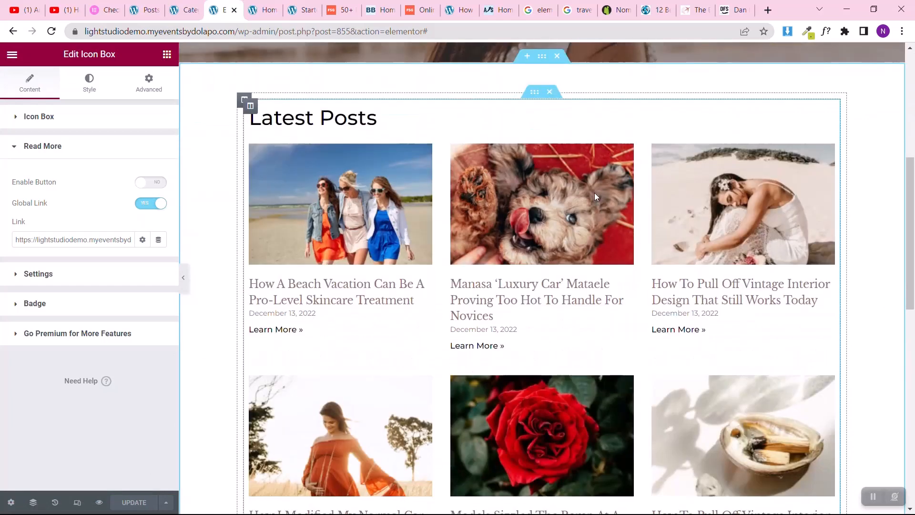
Step: Copy the Latest Posts section and paste it as a new section below Featured Category
scroll(595, 196, "up", 7)
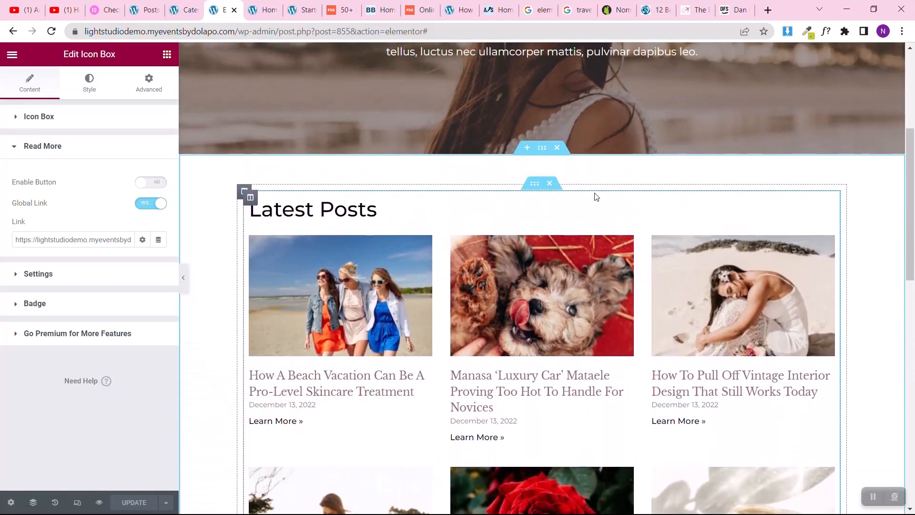
scroll(596, 196, "down", 5)
scroll(595, 196, "down", 9)
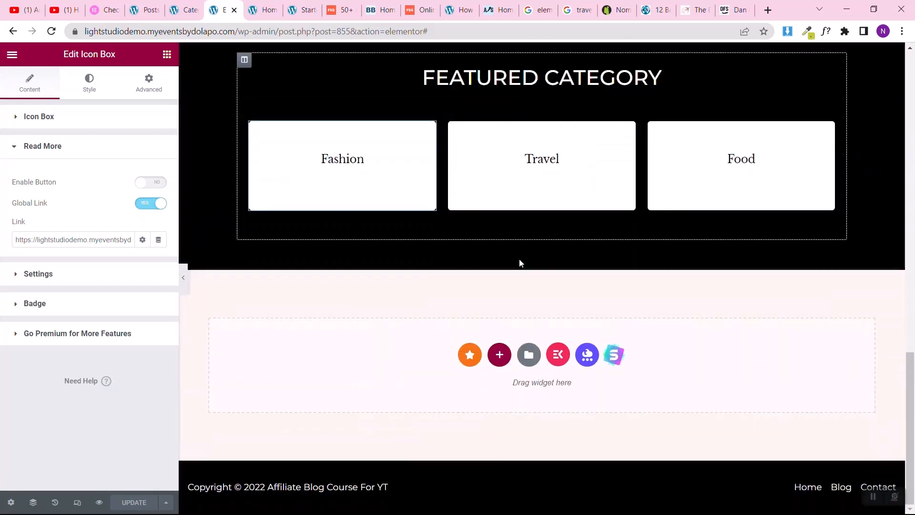
scroll(544, 242, "up", 10)
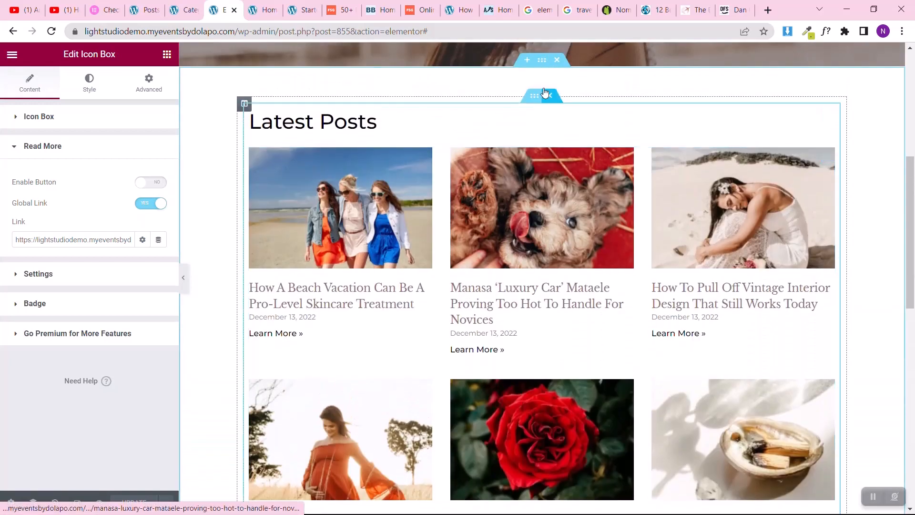
right_click(545, 69)
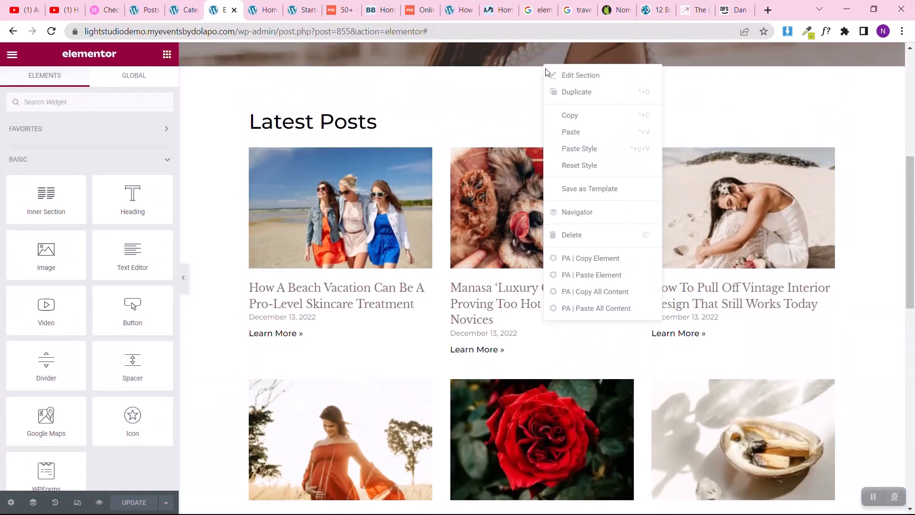
left_click(582, 121)
scroll(524, 268, "down", 10)
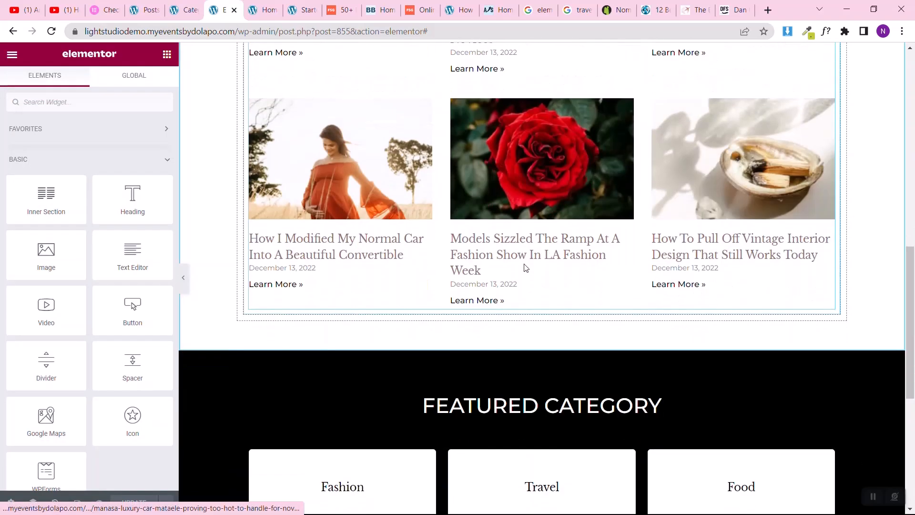
left_click(499, 355)
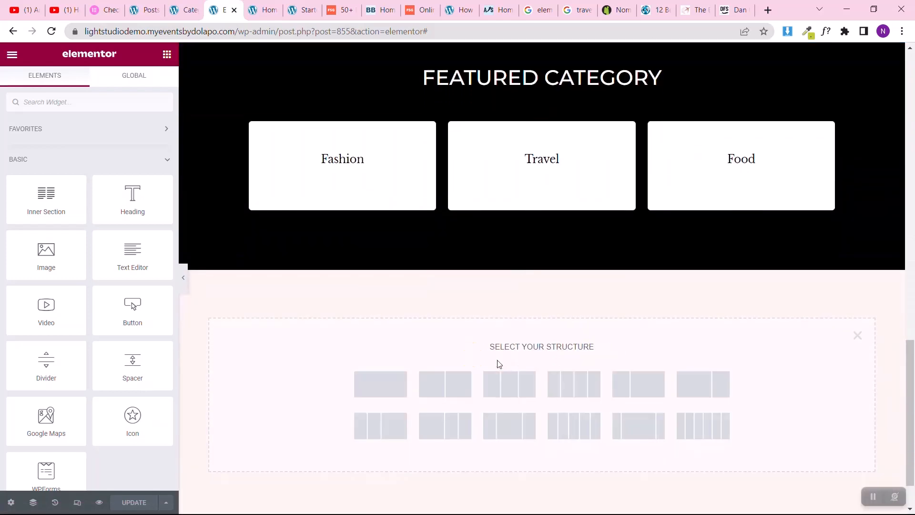
right_click(287, 380)
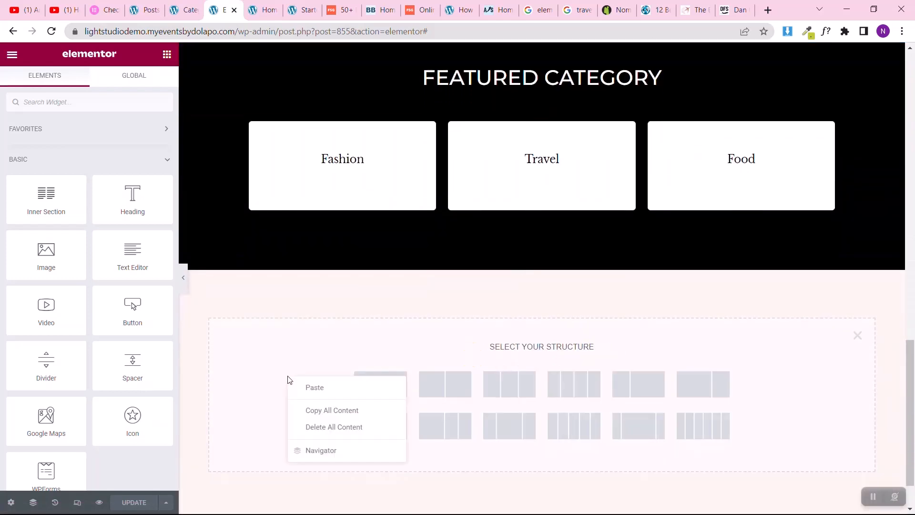
left_click(314, 388)
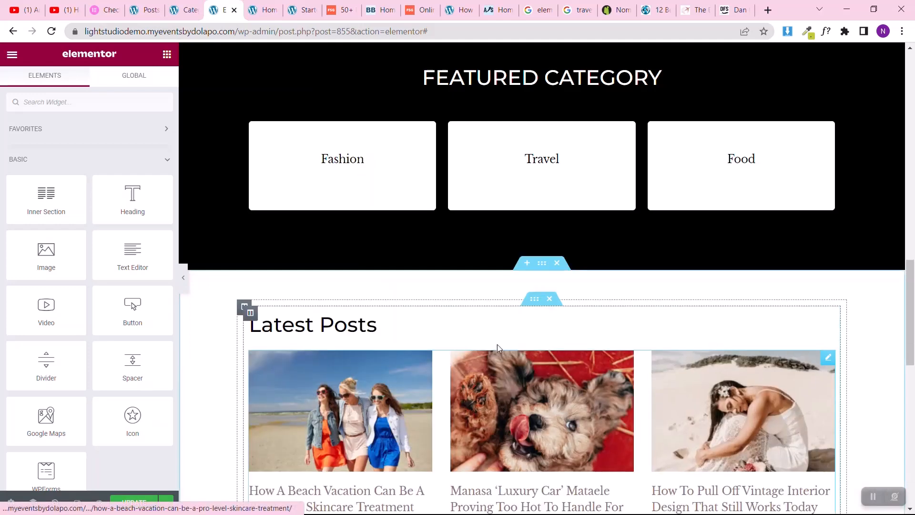
Step: Duplicate the inner posts column in the pasted section and narrow the copy to about 28% width
right_click(252, 320)
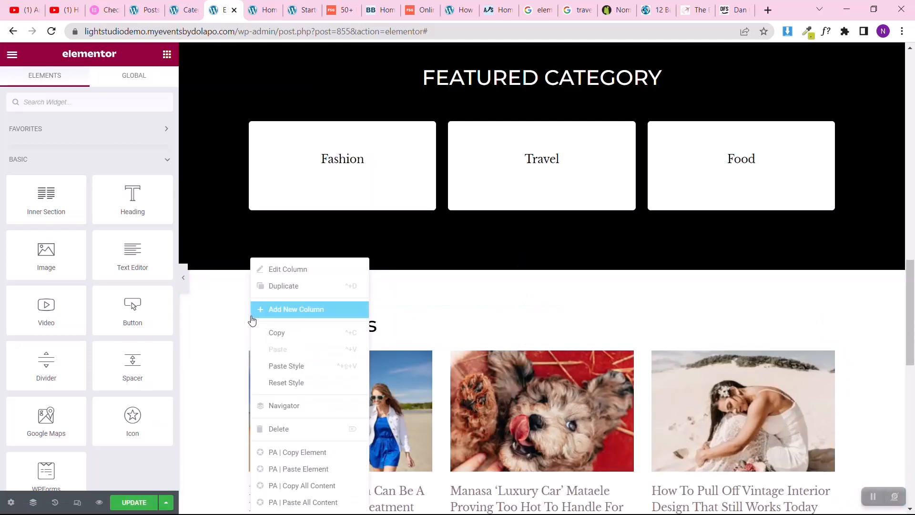
left_click(279, 291)
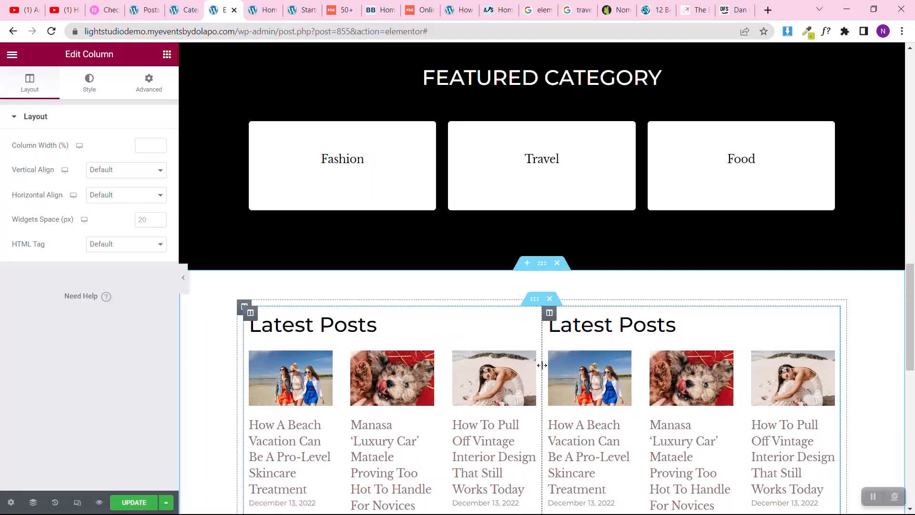
left_click_drag(542, 365, 673, 365)
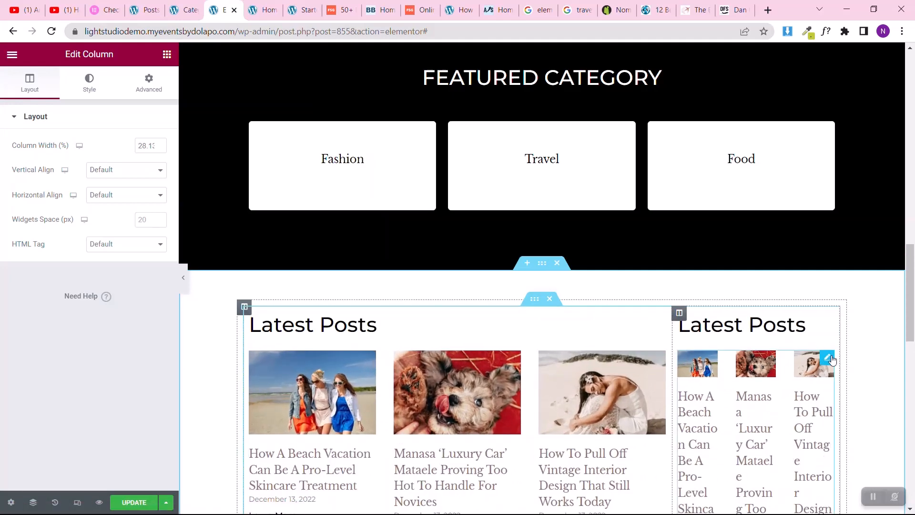
Step: Delete the posts widget from the narrow column and set the wide column's posts widget to 2 columns
right_click(830, 362)
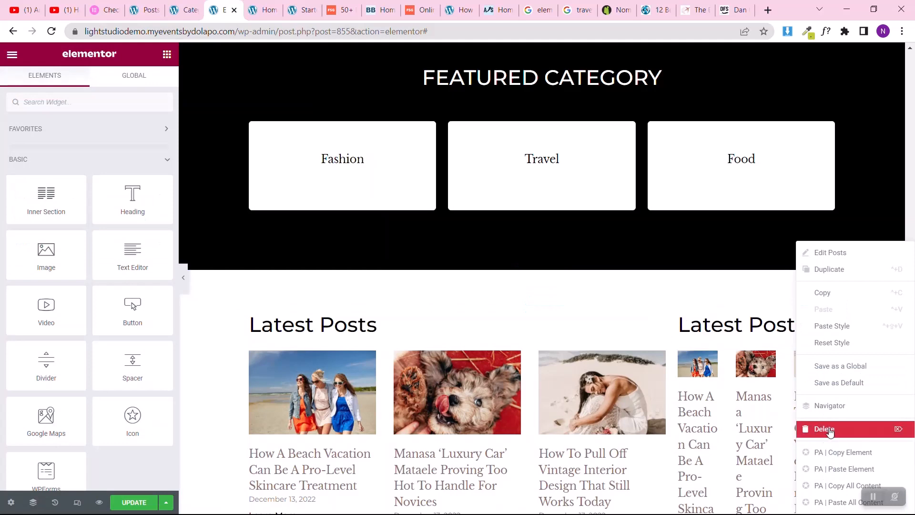
left_click(829, 429)
left_click_drag(911, 289, 913, 341)
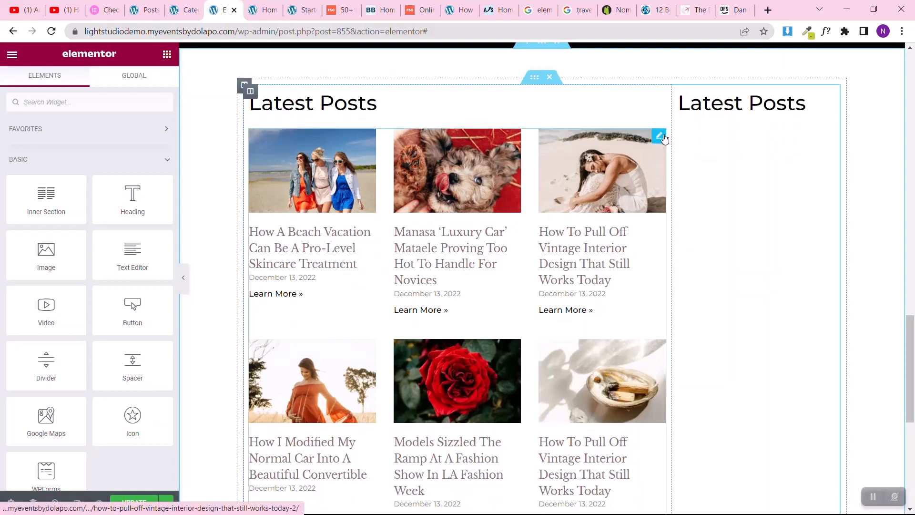
left_click(658, 138)
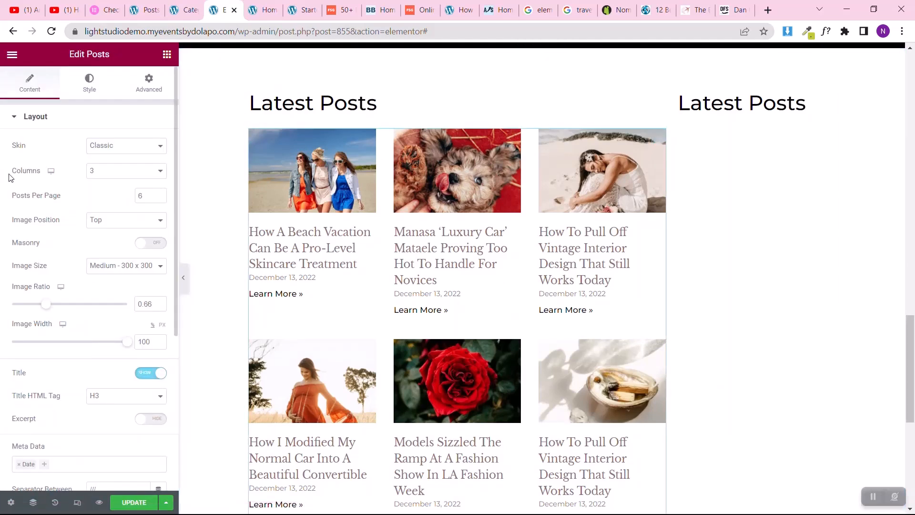
left_click(132, 172)
left_click(115, 190)
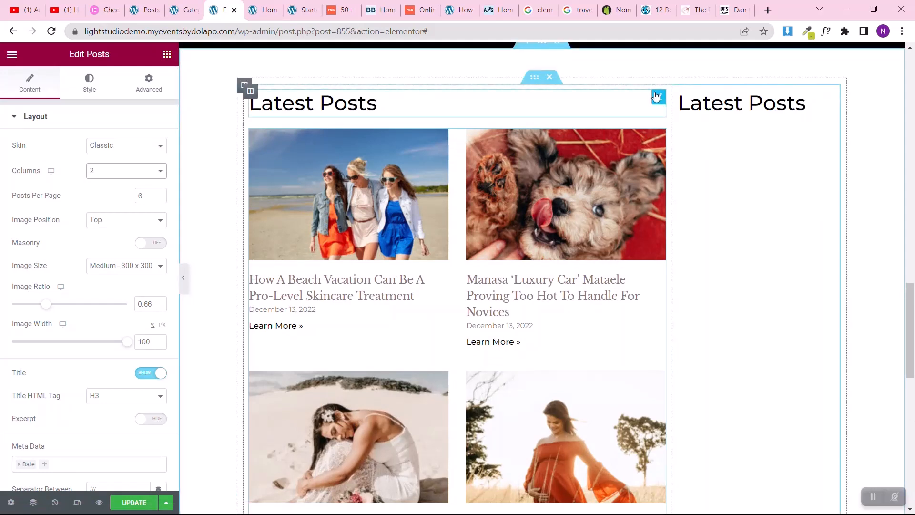
Step: Retitle the heading above the two-column posts grid as Popular Posts
left_click(559, 110)
left_click_drag(38, 161, 10, 165)
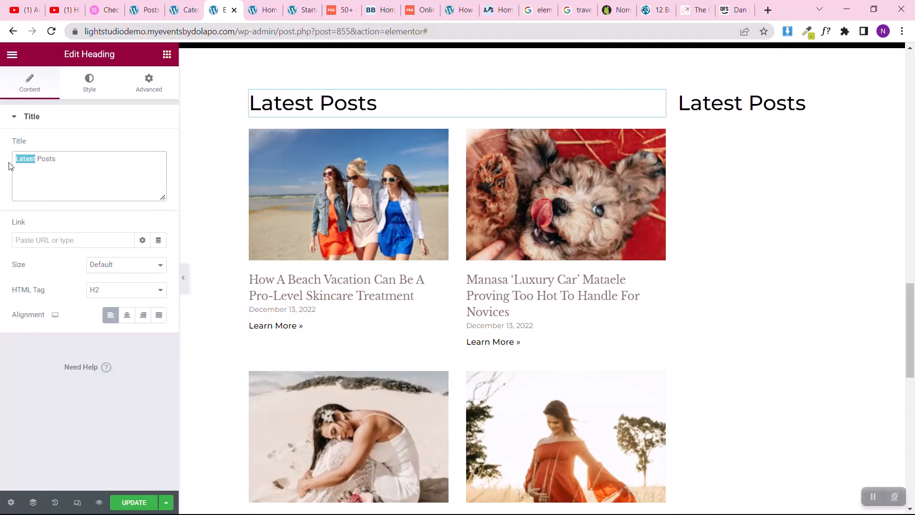
type("Po")
key("BackSpace")
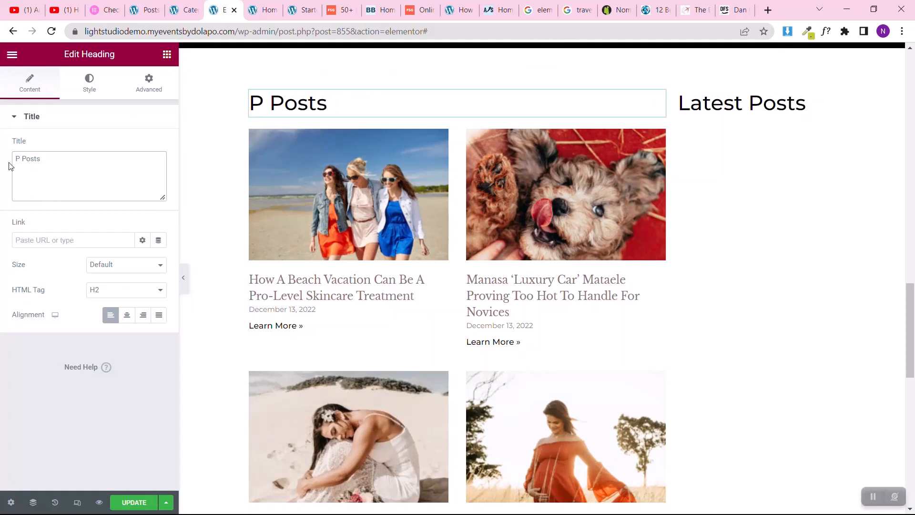
type("op")
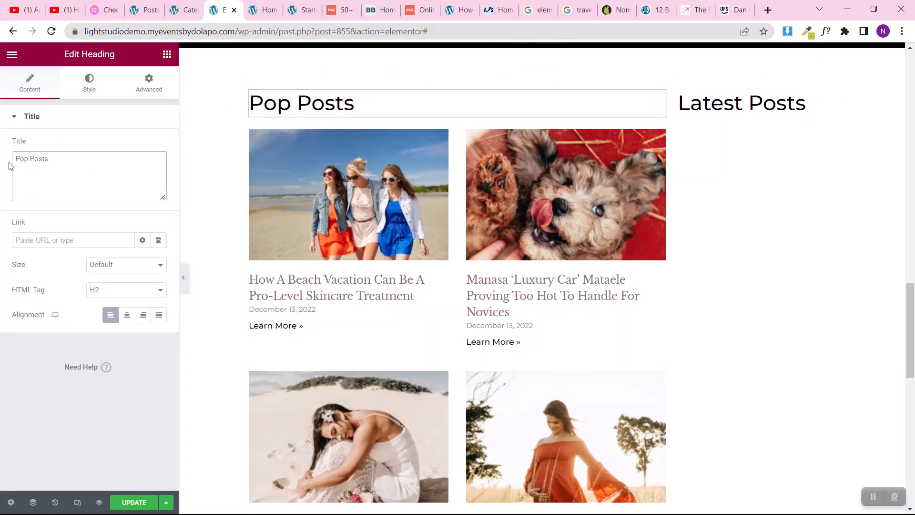
type("ular")
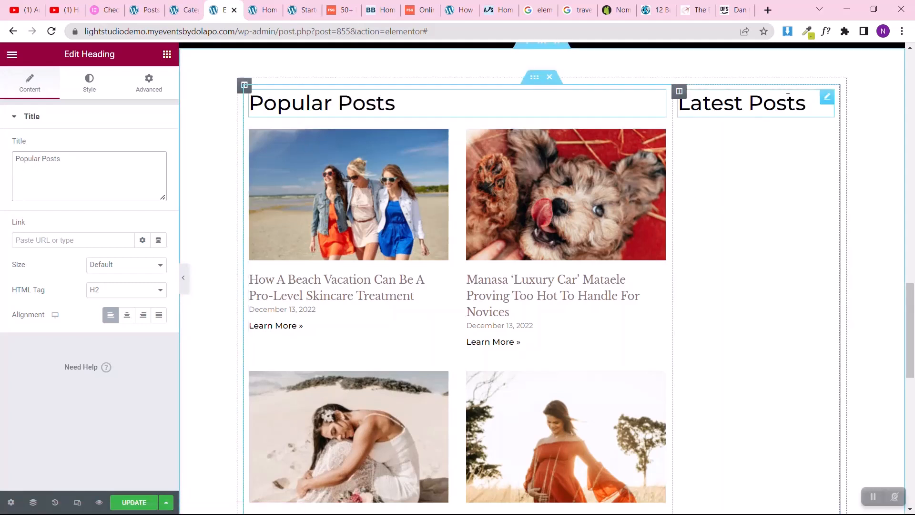
Step: Change the narrow column's heading to About Me and centre it
left_click(762, 103)
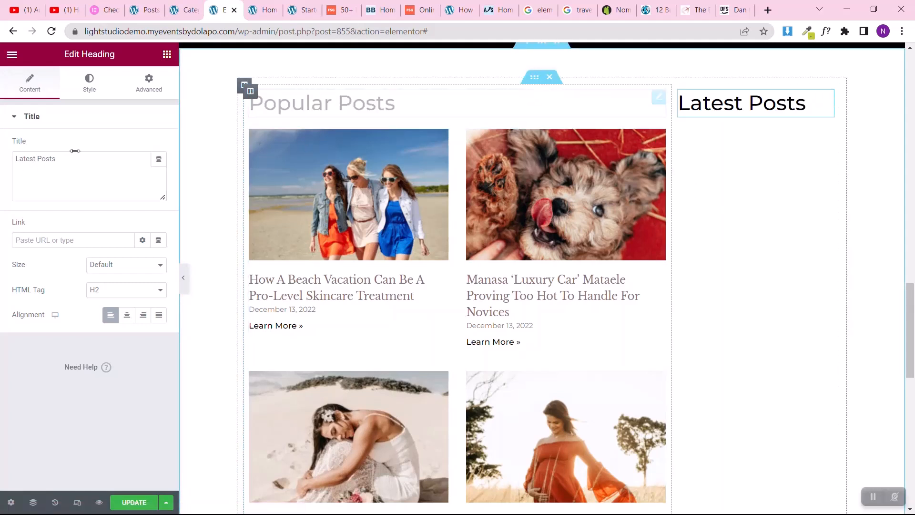
left_click(52, 162)
key("ctrl+a")
type("A")
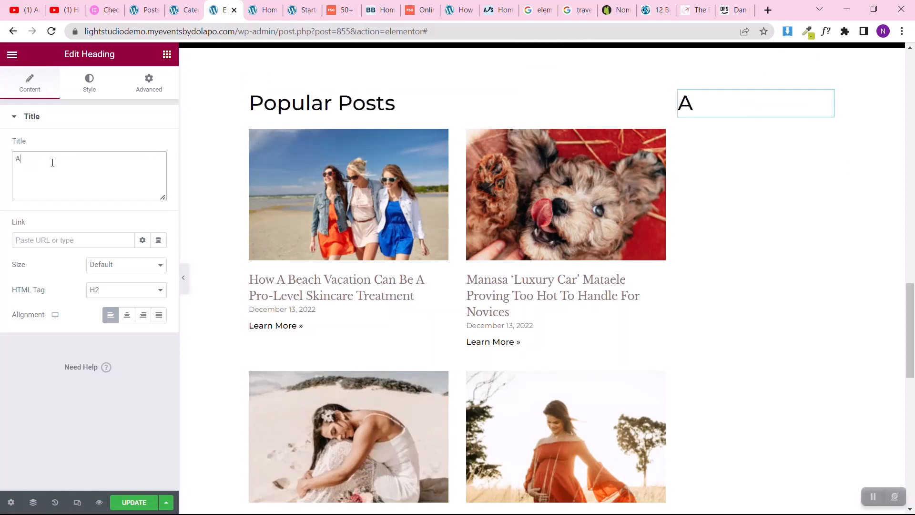
type("bout M")
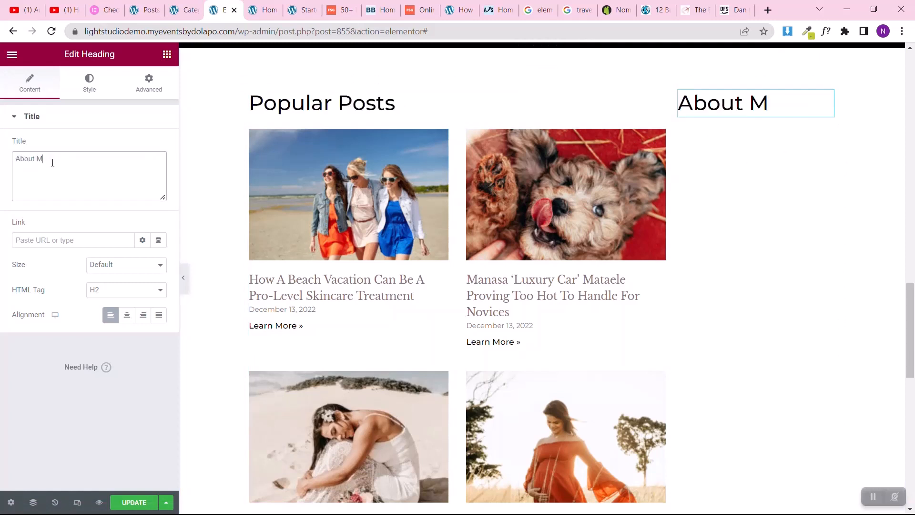
type("e")
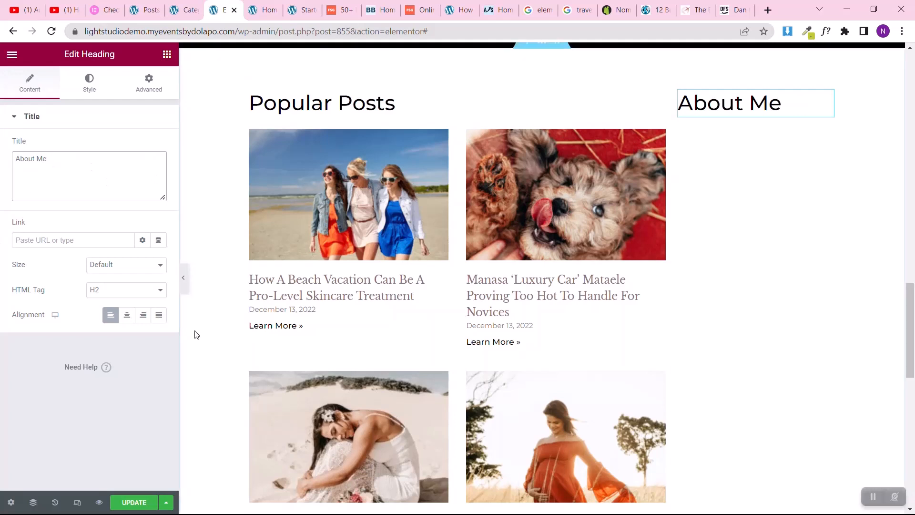
left_click(126, 315)
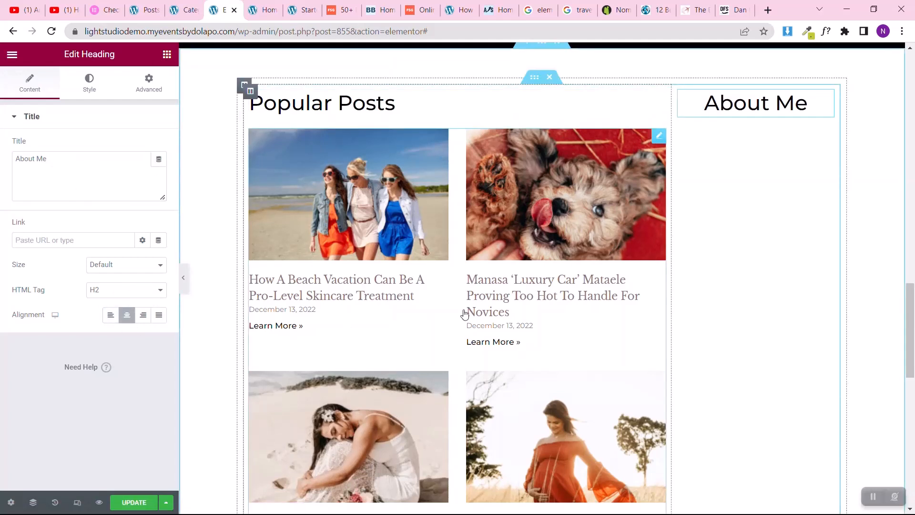
Step: Open the query settings of the posts widget under Popular Posts and check its exclude options
left_click(660, 140)
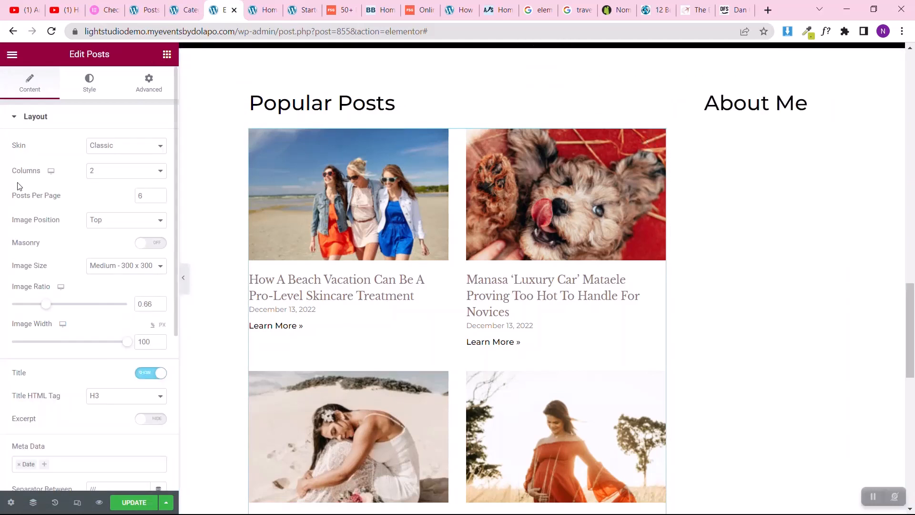
scroll(2, 258, "down", 5)
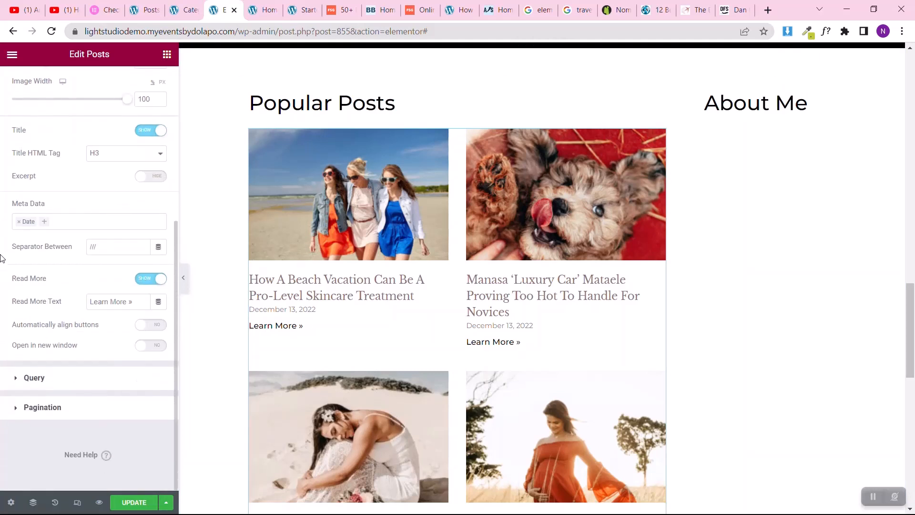
left_click(28, 382)
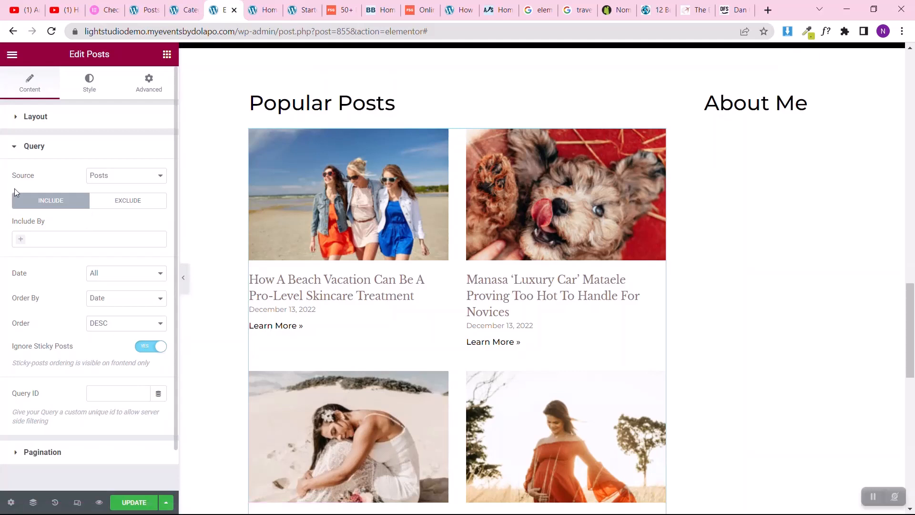
left_click(106, 204)
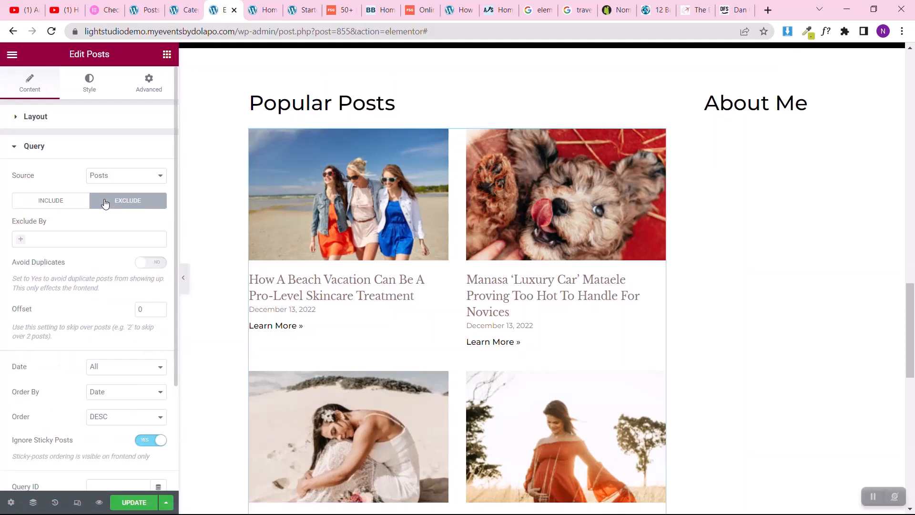
left_click(23, 243)
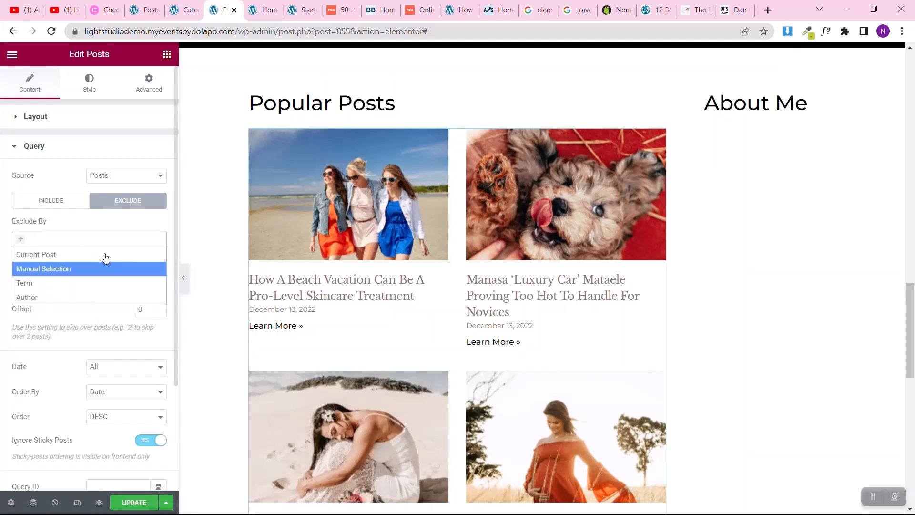
Step: Limit the Popular Posts query to posts included by term, using the Travel category
left_click(45, 204)
left_click(19, 245)
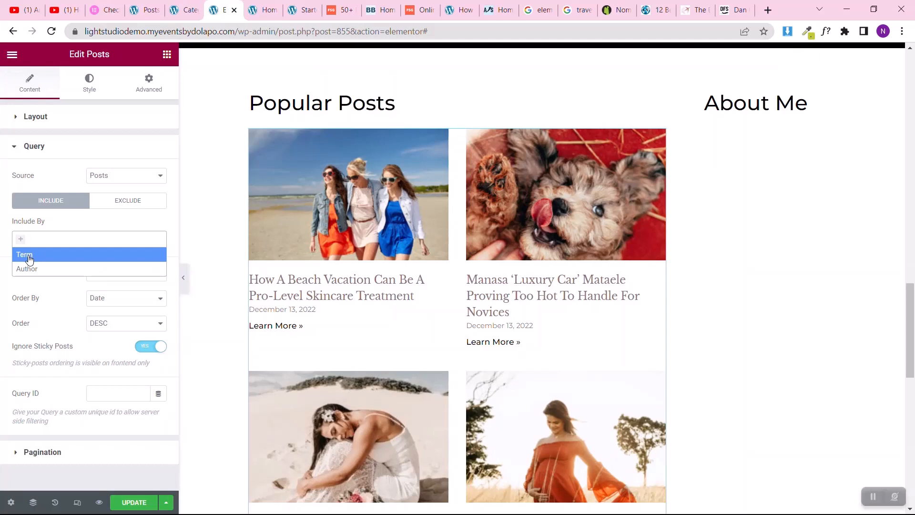
left_click(29, 257)
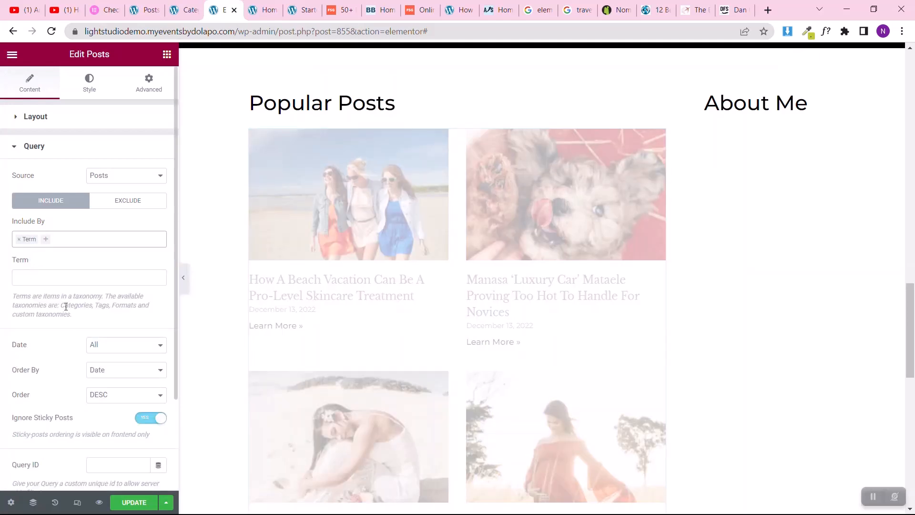
left_click_drag(61, 306, 82, 305)
left_click(100, 304)
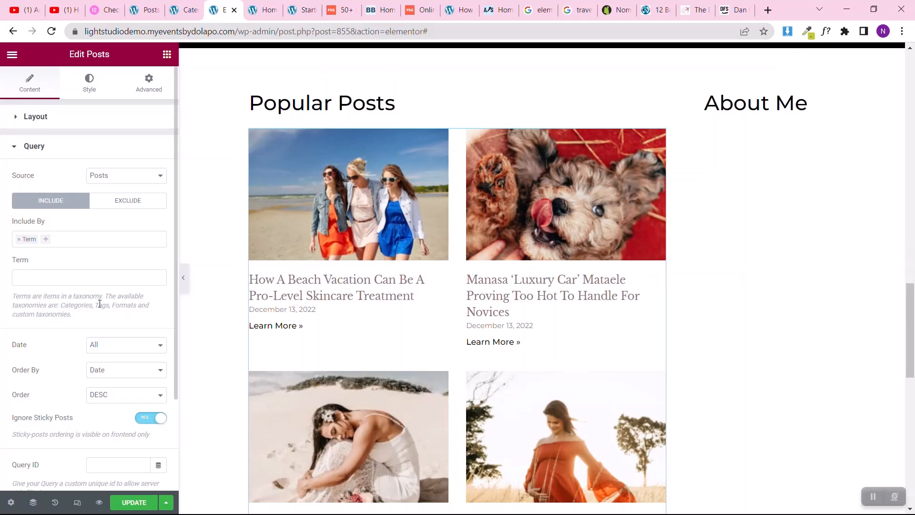
left_click(93, 278)
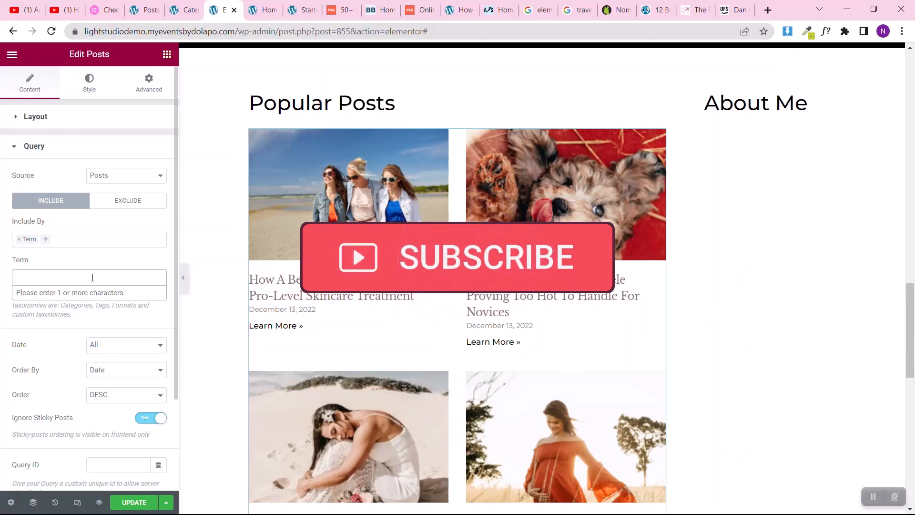
type("travel")
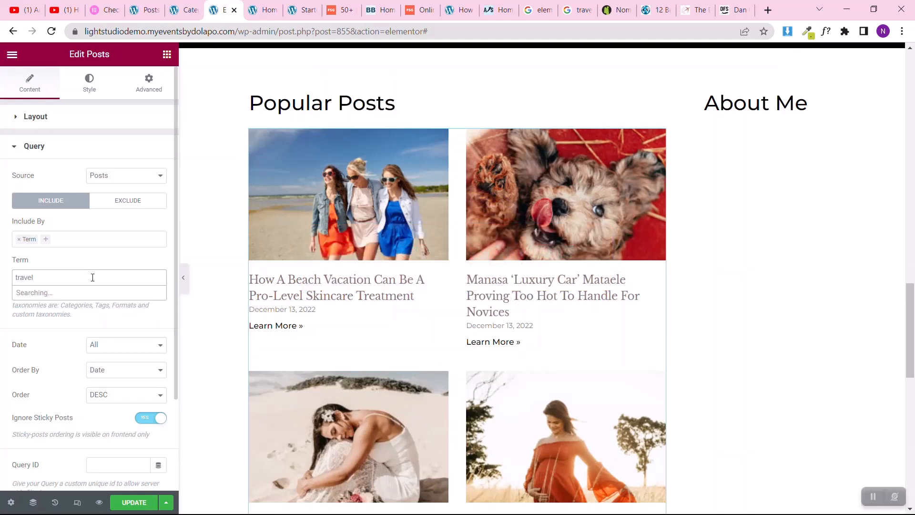
left_click(40, 294)
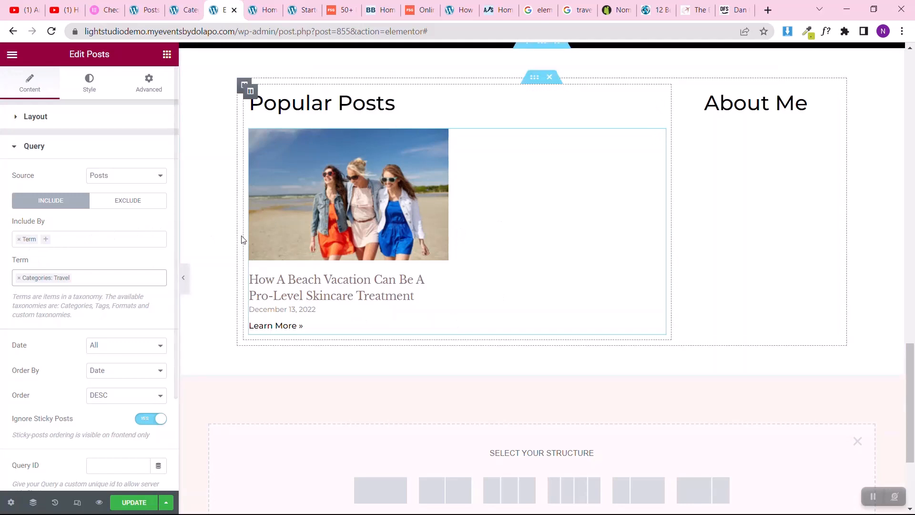
Step: Remove the Term filter from the Popular Posts query so that posts from every category are included
left_click(20, 244)
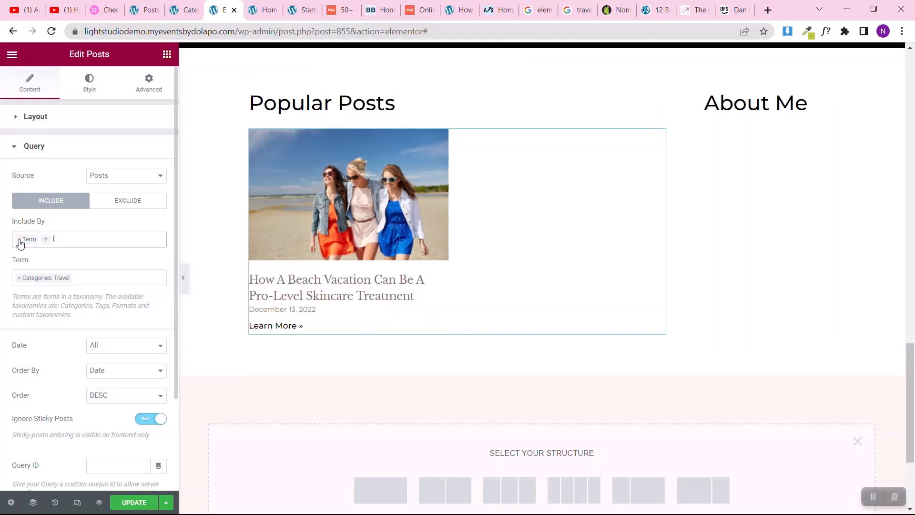
left_click(2, 251)
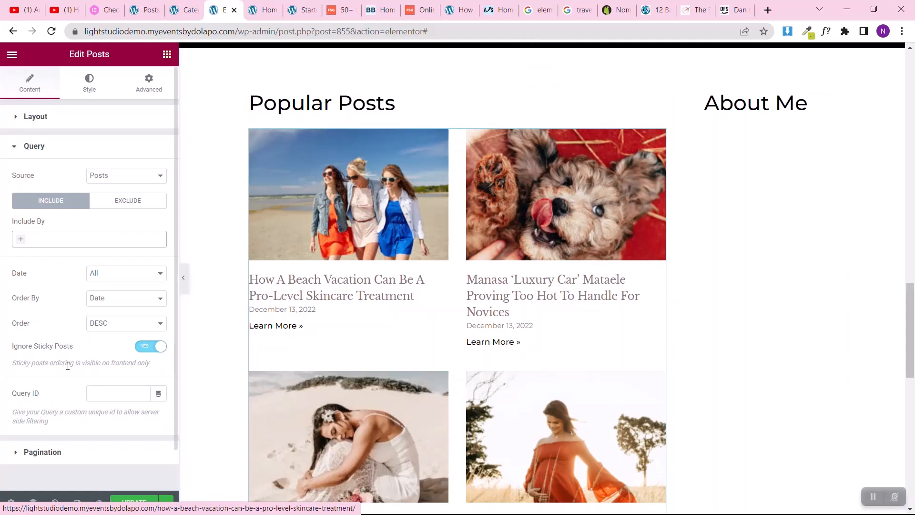
Step: Try ascending order (ASC) on the Popular Posts query, review the grid, and set the order back to DESC
left_click(118, 328)
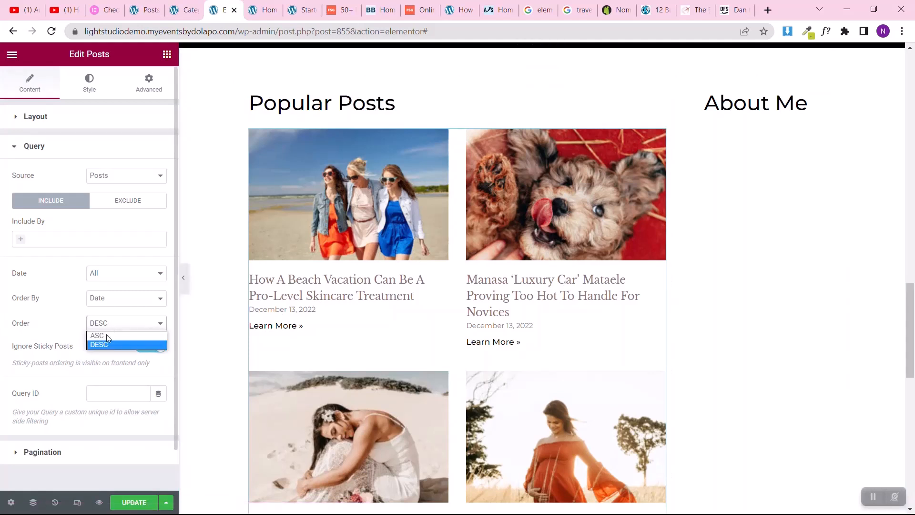
left_click(100, 338)
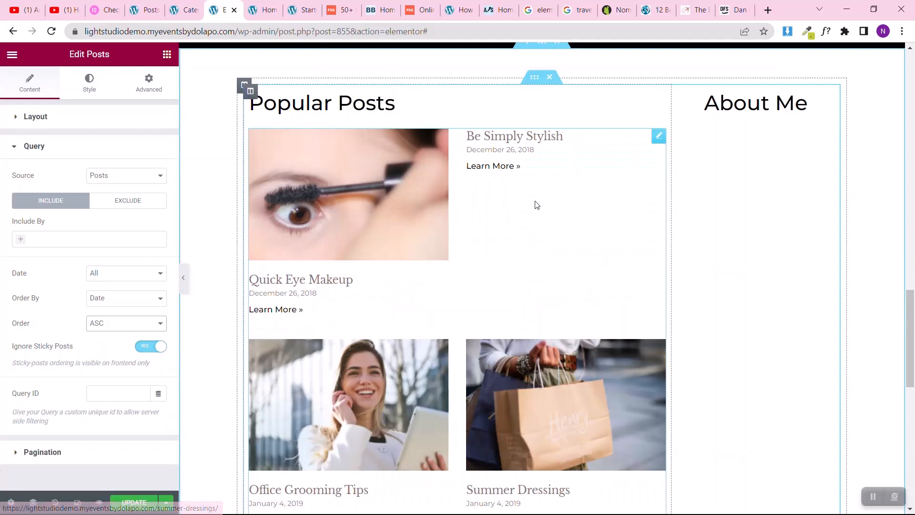
scroll(378, 277, "down", 2)
scroll(376, 276, "down", 3)
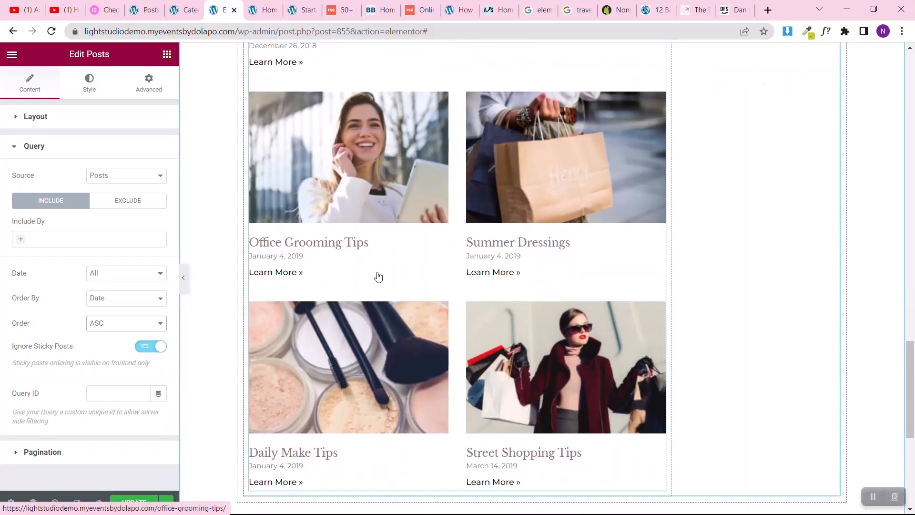
scroll(376, 274, "up", 4)
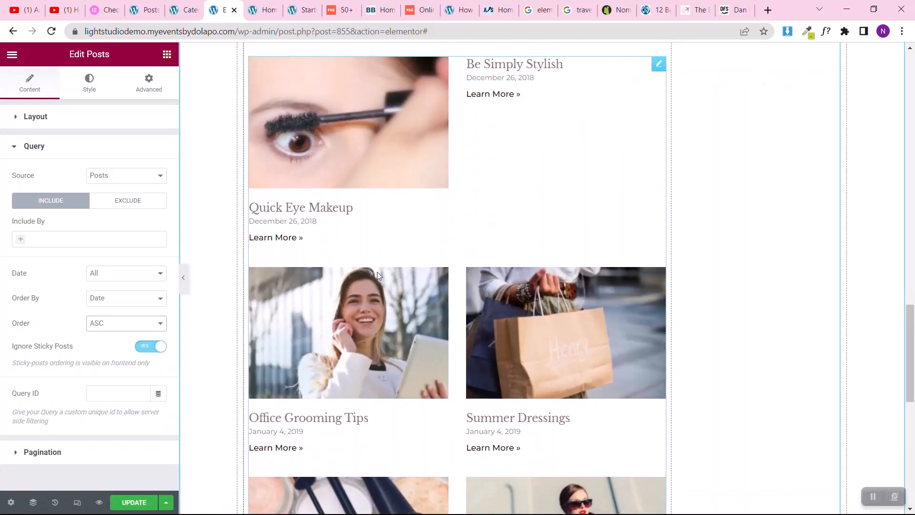
left_click(127, 327)
left_click(110, 342)
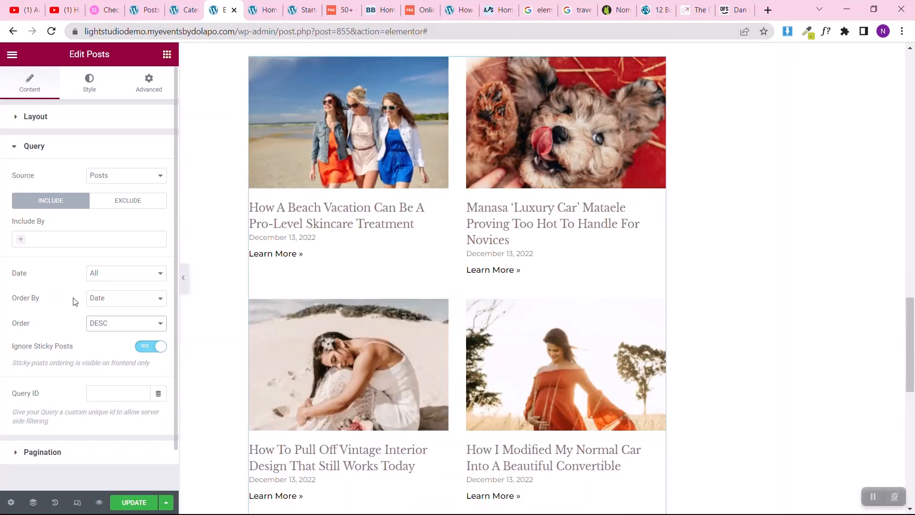
Step: Try ordering the Popular Posts by Random, and set the ordering criterion back to Date
left_click(88, 299)
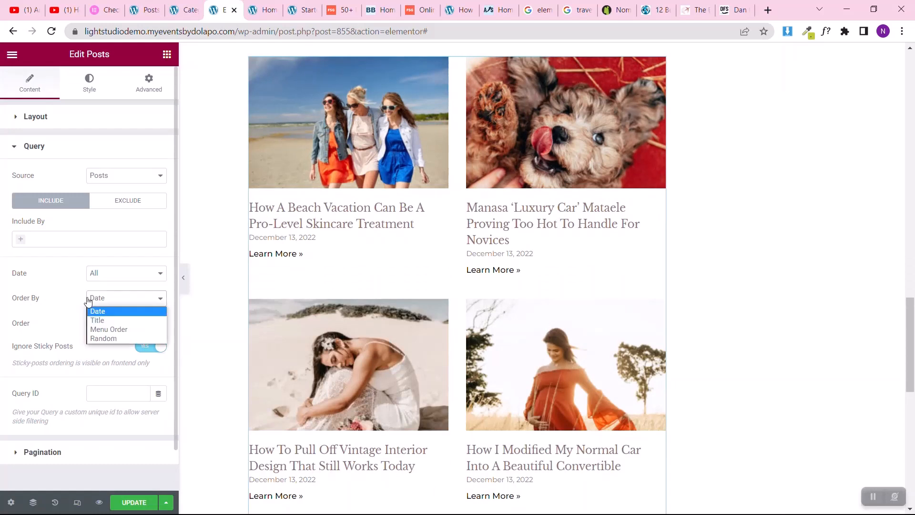
left_click(113, 339)
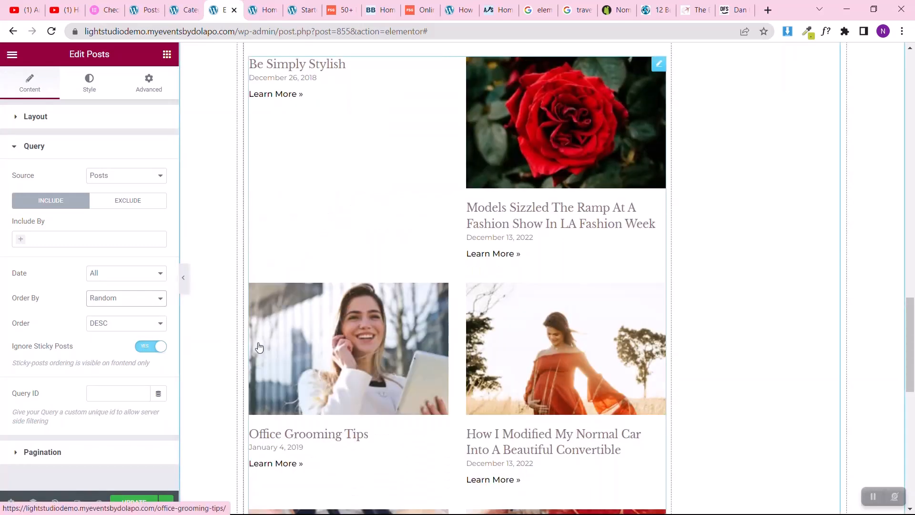
left_click(95, 299)
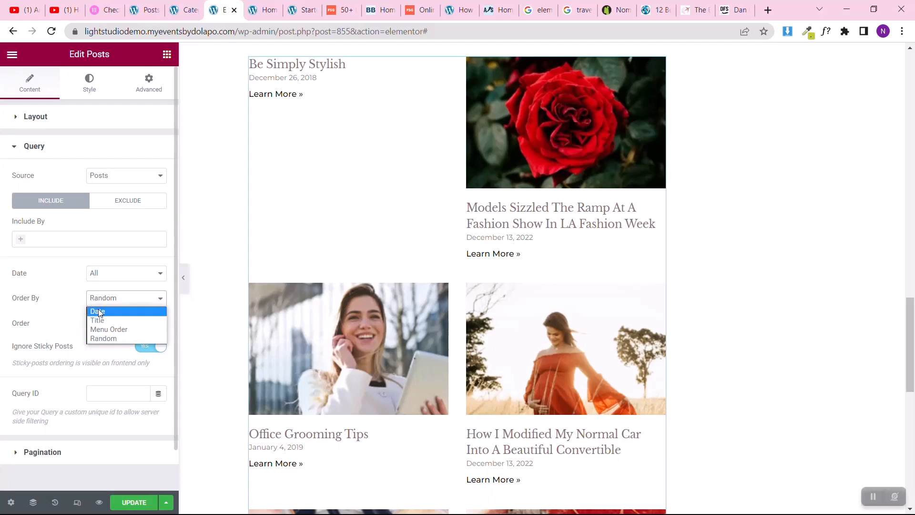
left_click(99, 312)
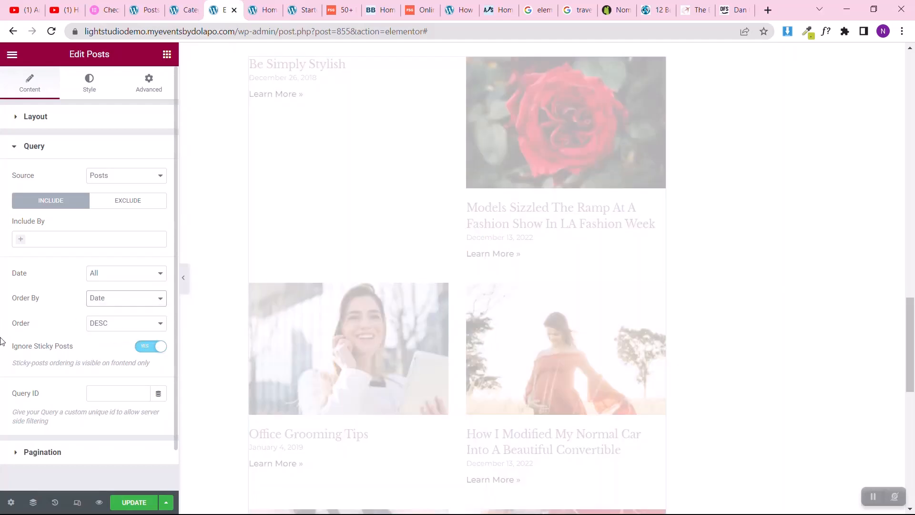
Step: Close the section structure chooser below the Popular Posts section
scroll(384, 256, "down", 10)
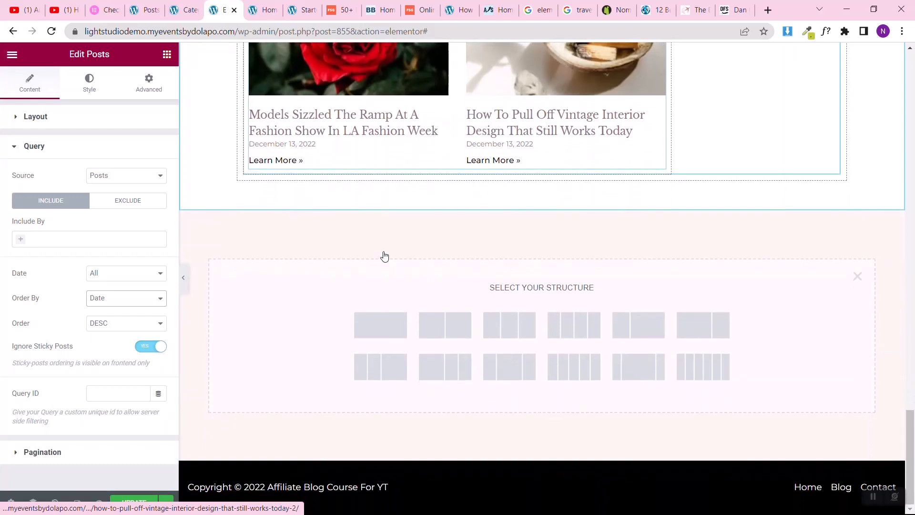
left_click(858, 276)
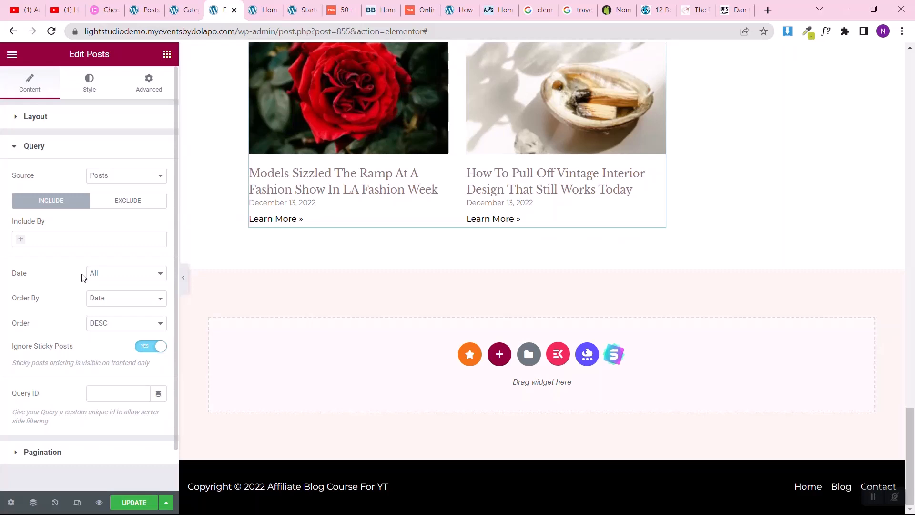
Step: Try Numbers pagination on the Popular Posts grid, and set the pagination back to None
left_click(34, 456)
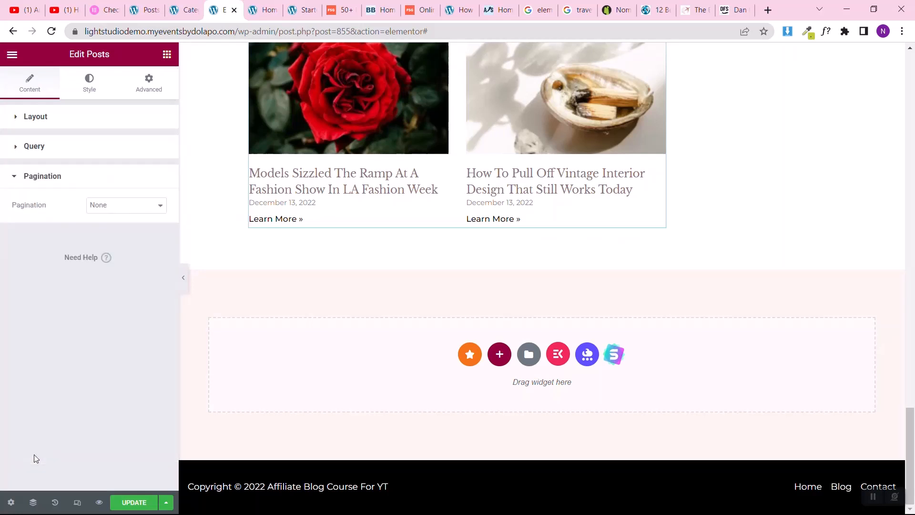
left_click(94, 205)
left_click(96, 223)
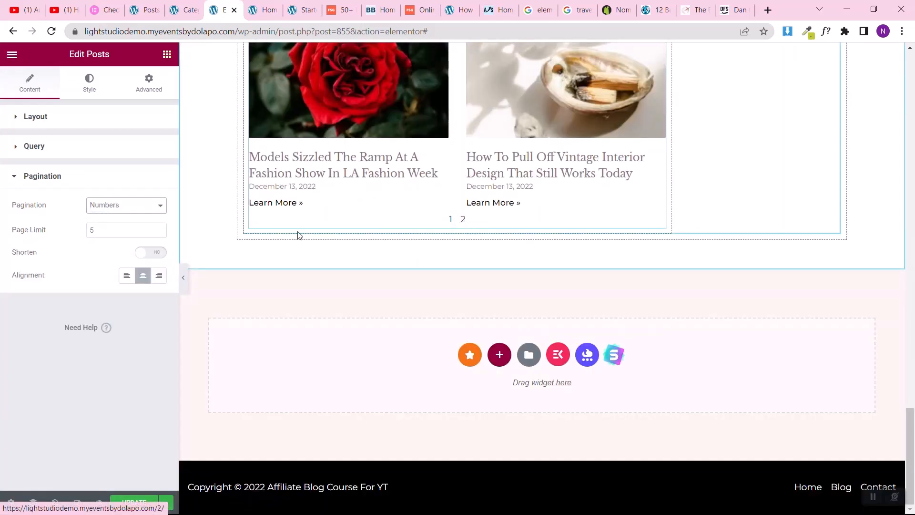
left_click(94, 204)
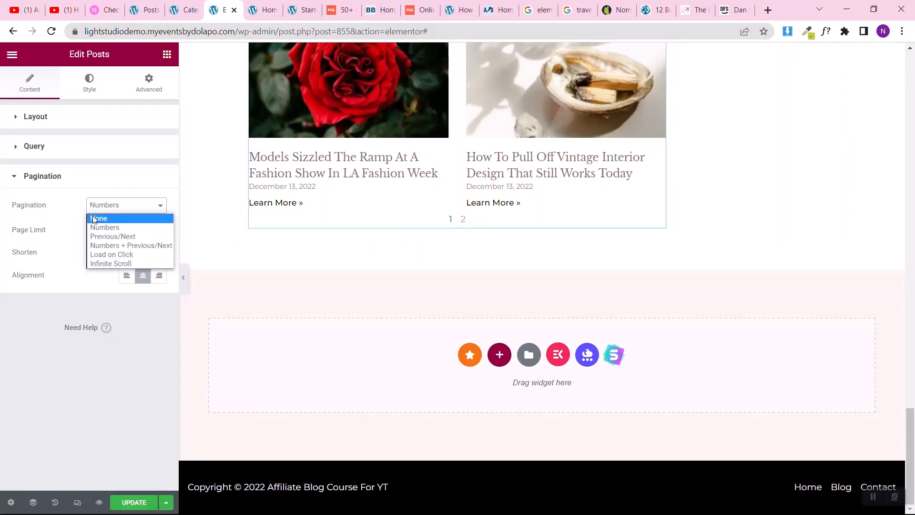
left_click(93, 219)
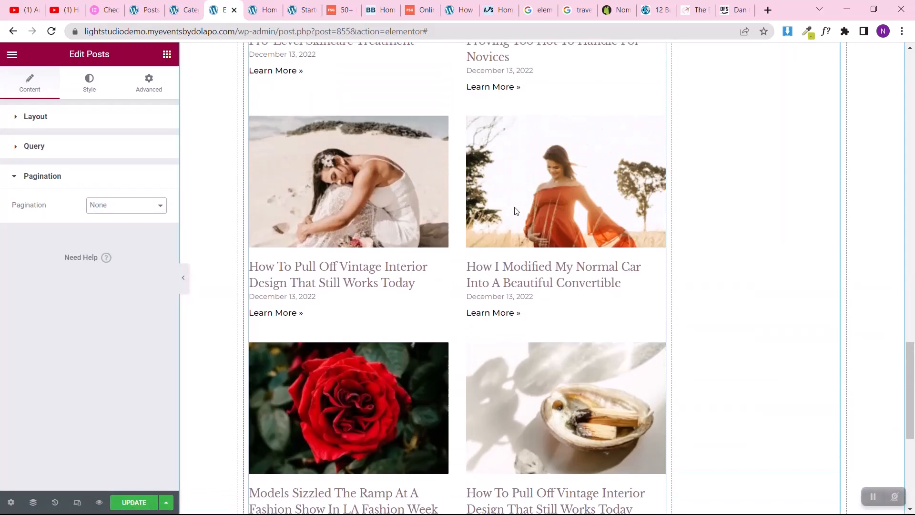
Step: Add an Image widget beneath the About Me heading
scroll(516, 211, "up", 9)
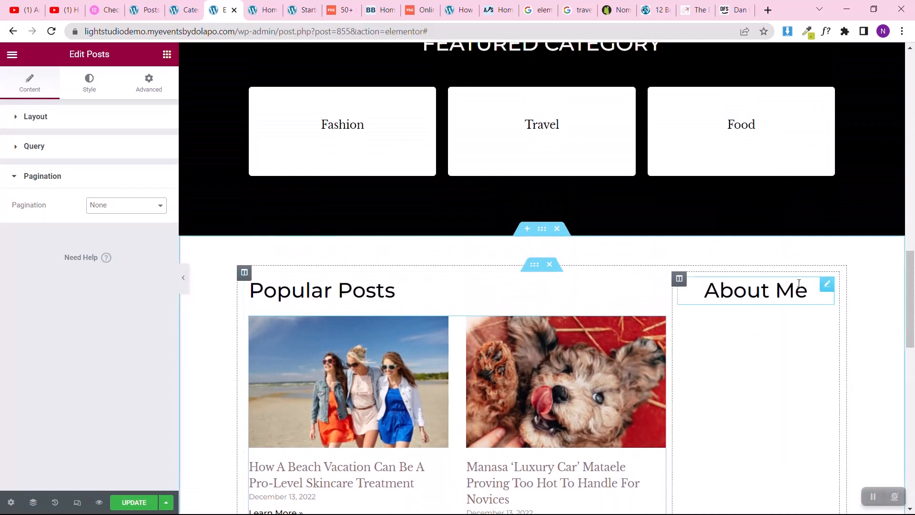
left_click(167, 54)
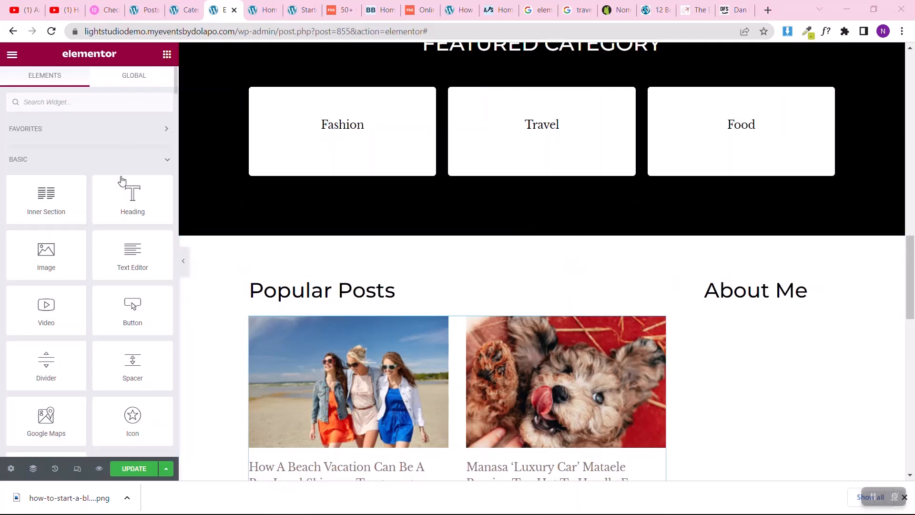
left_click_drag(68, 250, 797, 302)
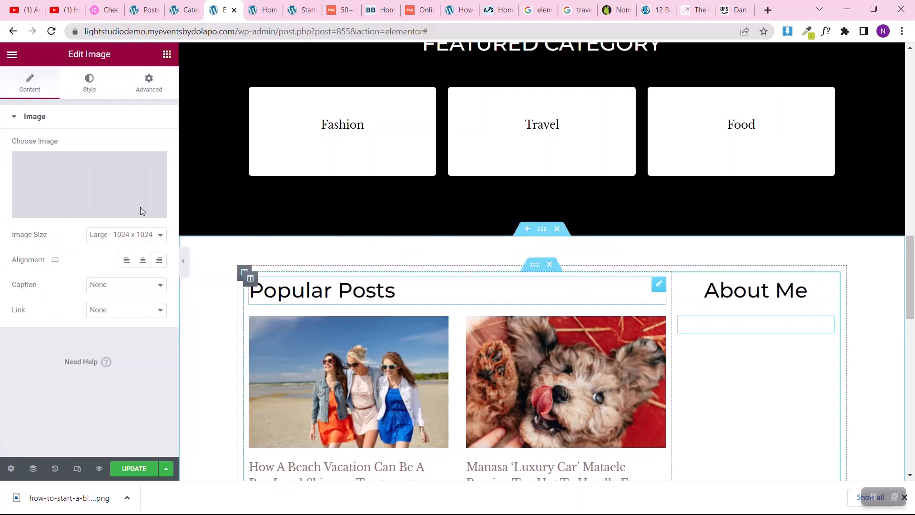
Step: Upload the 160x160 photo of the woman seen from behind from the Blog Post Images folder and insert it under About Me
left_click(52, 212)
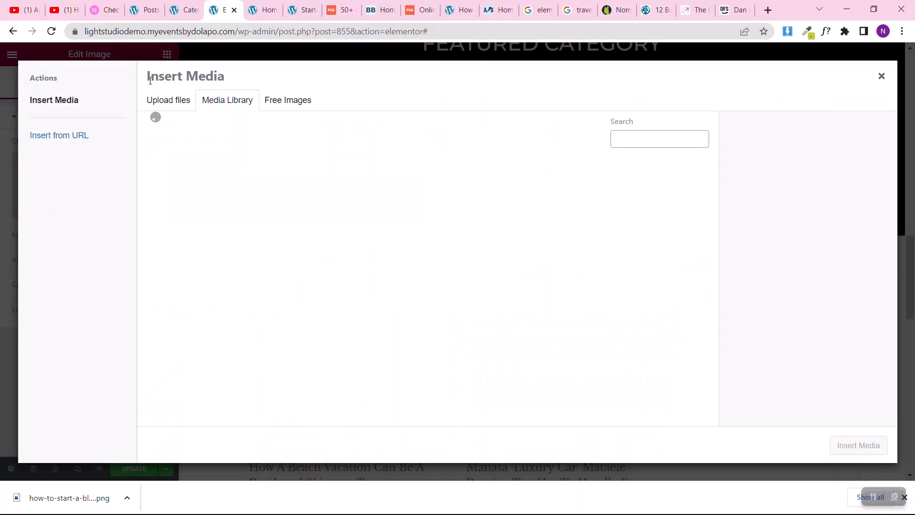
left_click(184, 107)
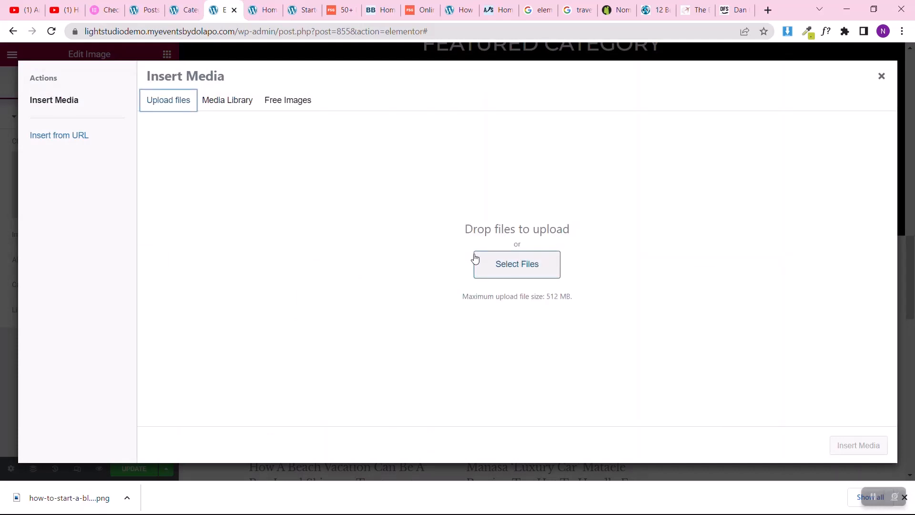
left_click(475, 258)
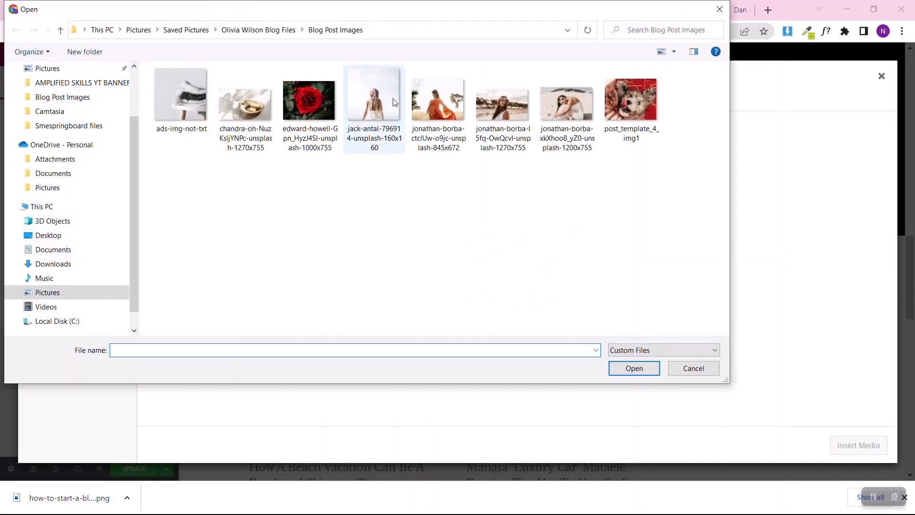
left_click(394, 102)
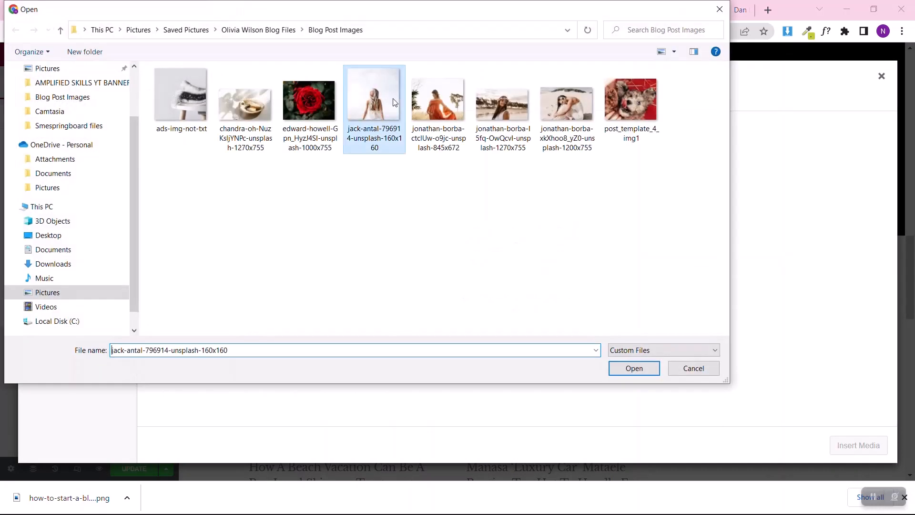
left_click(641, 370)
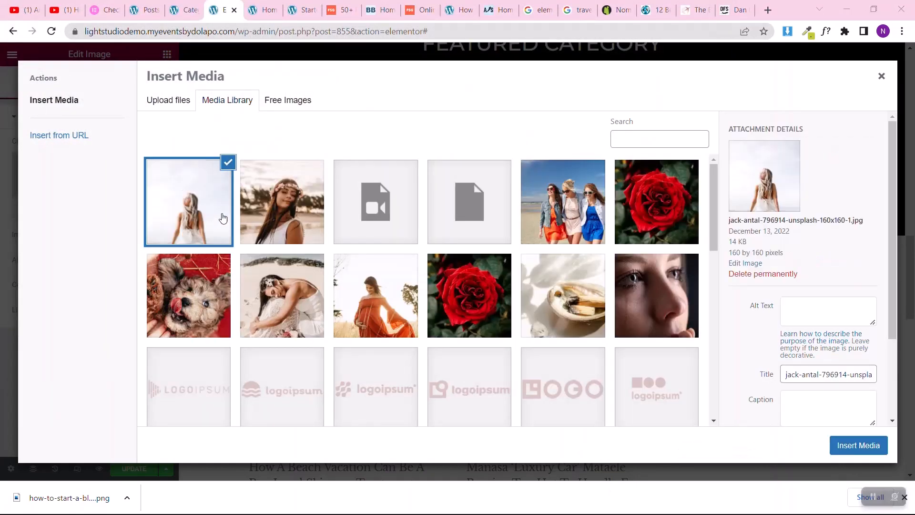
left_click(886, 446)
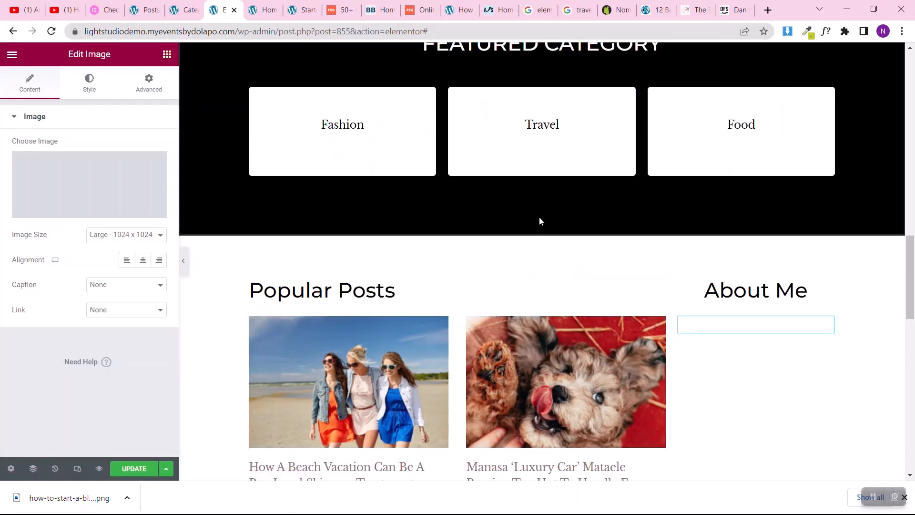
Step: Round the About Me image into a circle with a border radius of 100 px on all corners
scroll(539, 218, "down", 3)
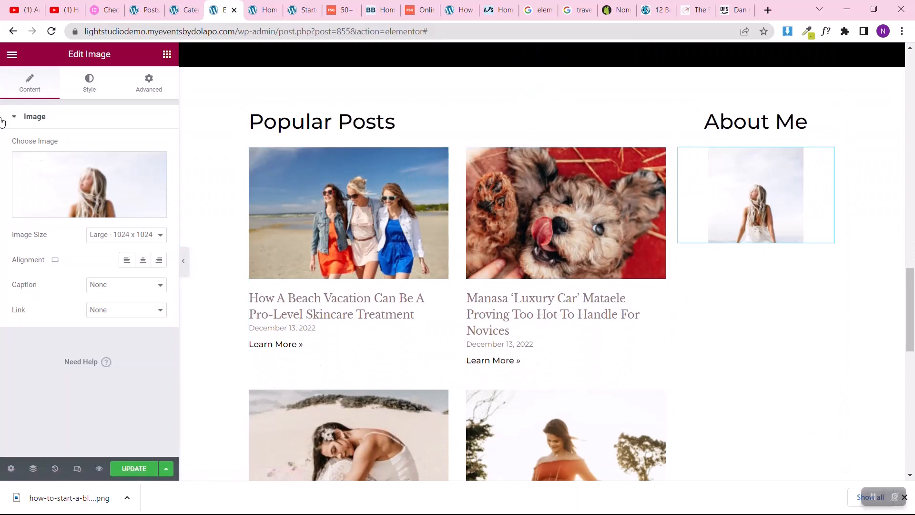
left_click(86, 81)
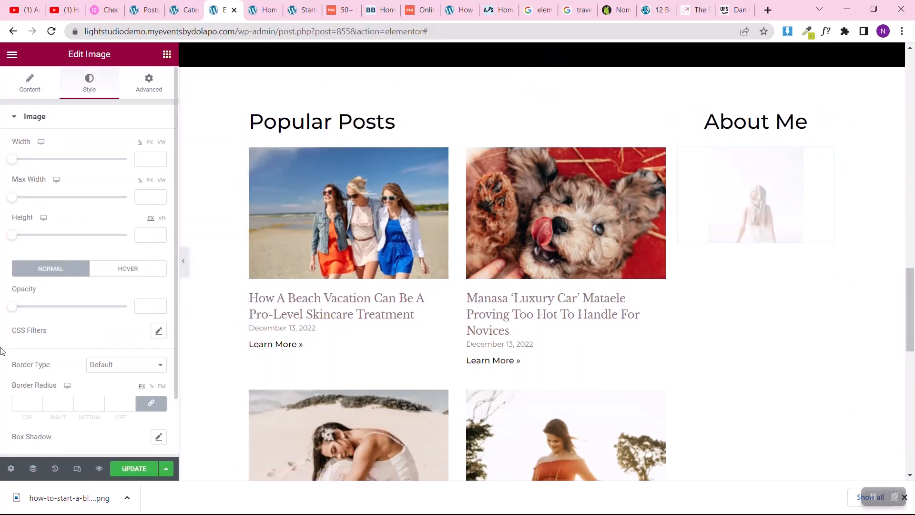
scroll(3, 349, "down", 3)
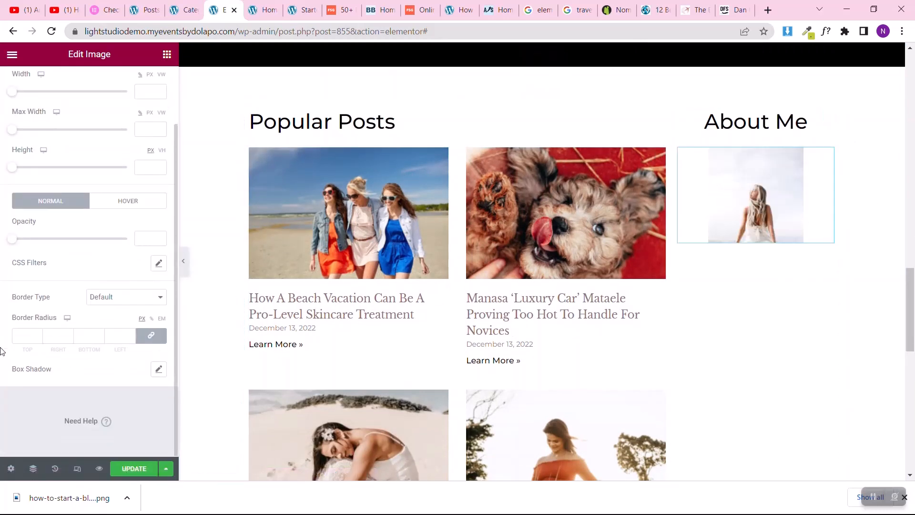
left_click(22, 335)
type("100")
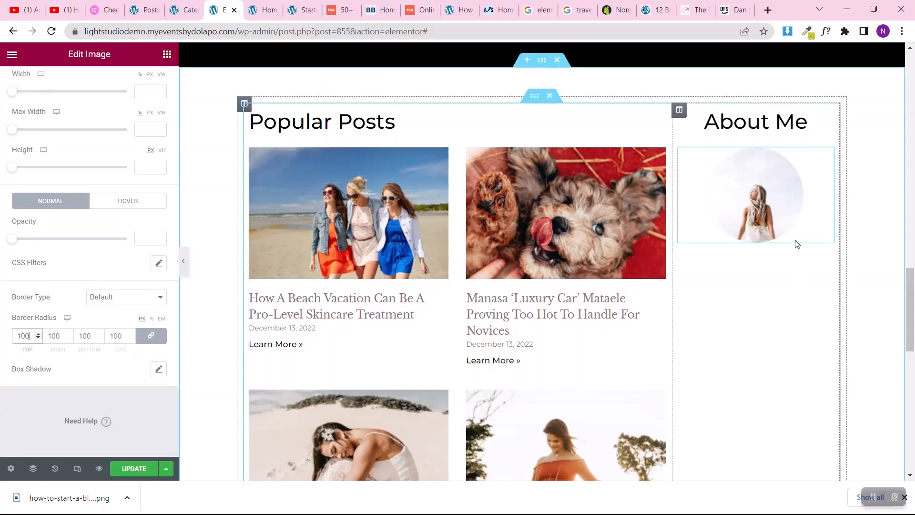
Step: Give the About Me image a box shadow in black at 0.23 opacity
scroll(1, 193, "up", 2)
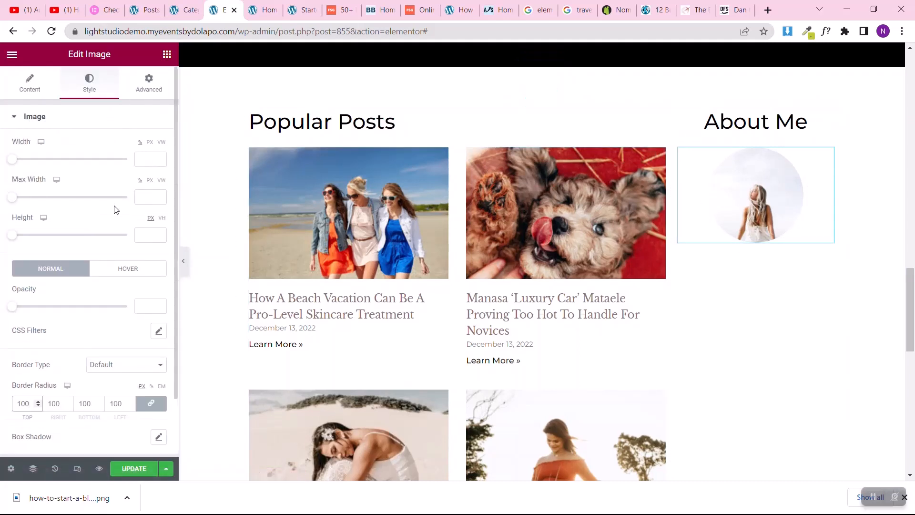
scroll(114, 210, "down", 2)
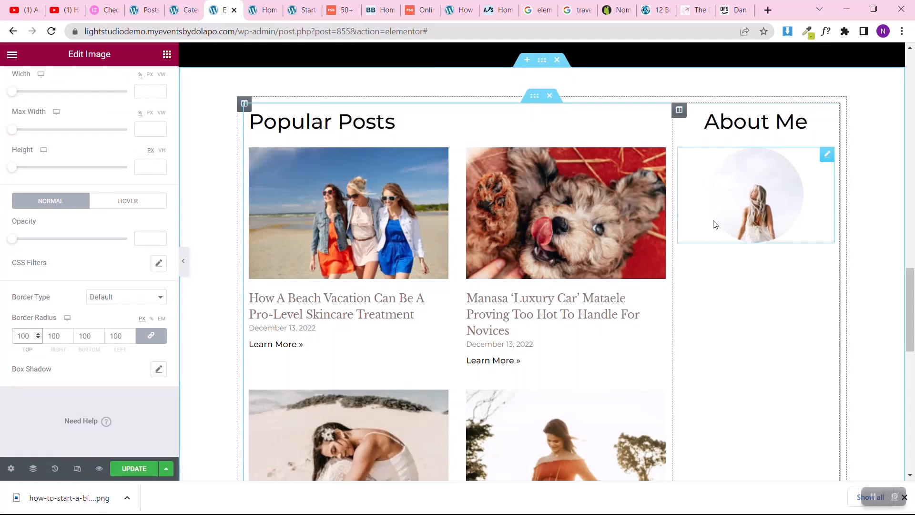
left_click(162, 370)
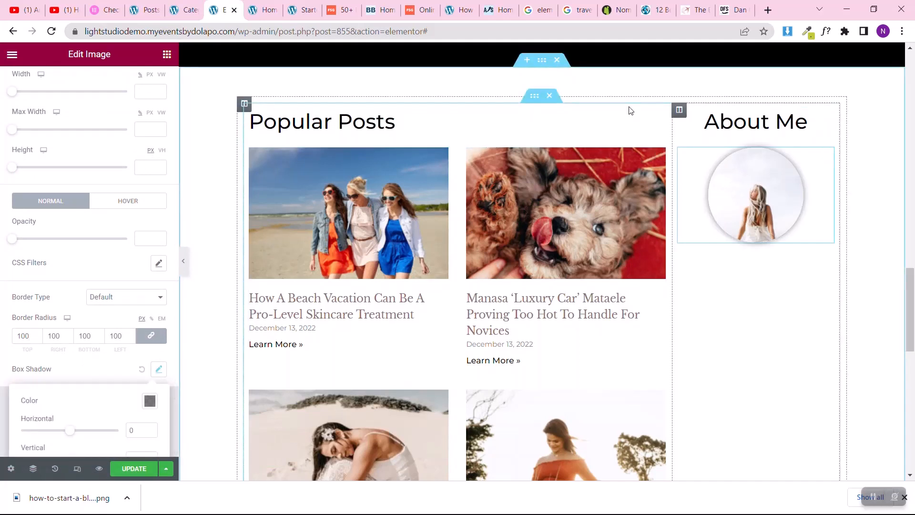
scroll(135, 409, "down", 2)
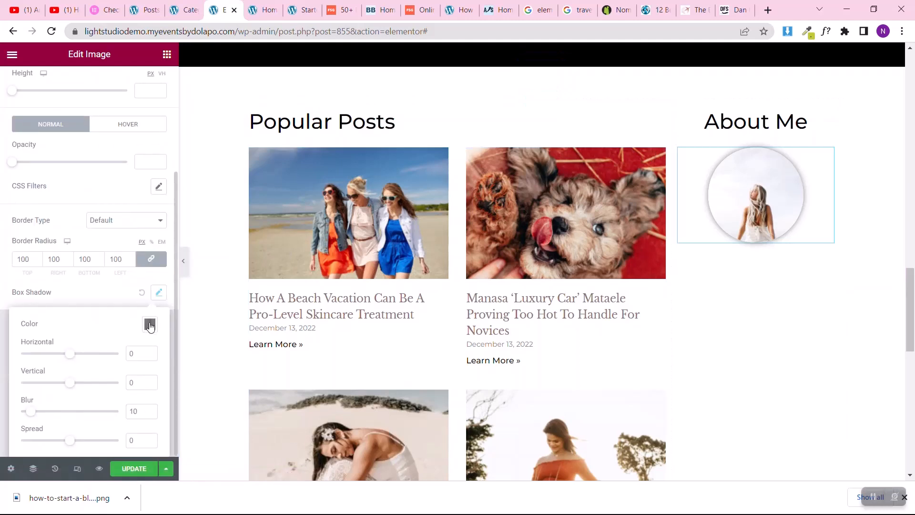
left_click(149, 325)
left_click(120, 277)
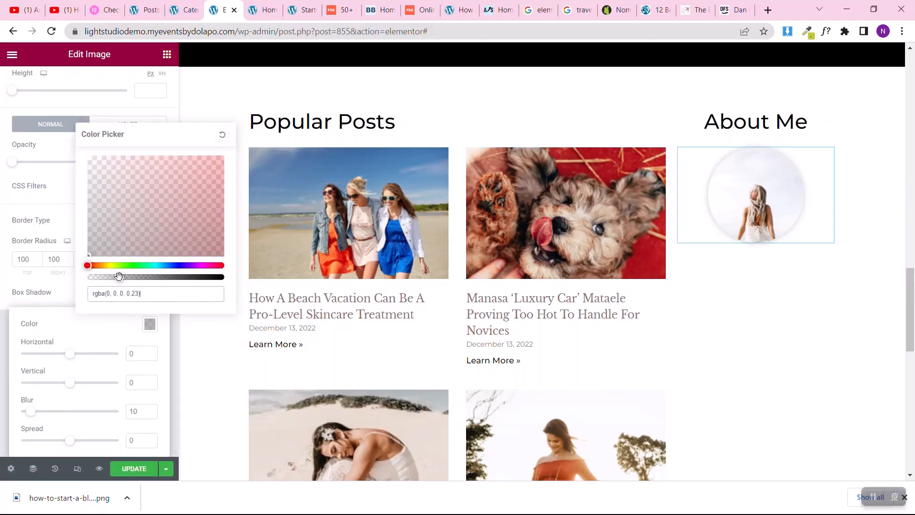
Step: Lighten the About Me image's box shadow to black at 0.16 opacity
left_click_drag(115, 277, 109, 278)
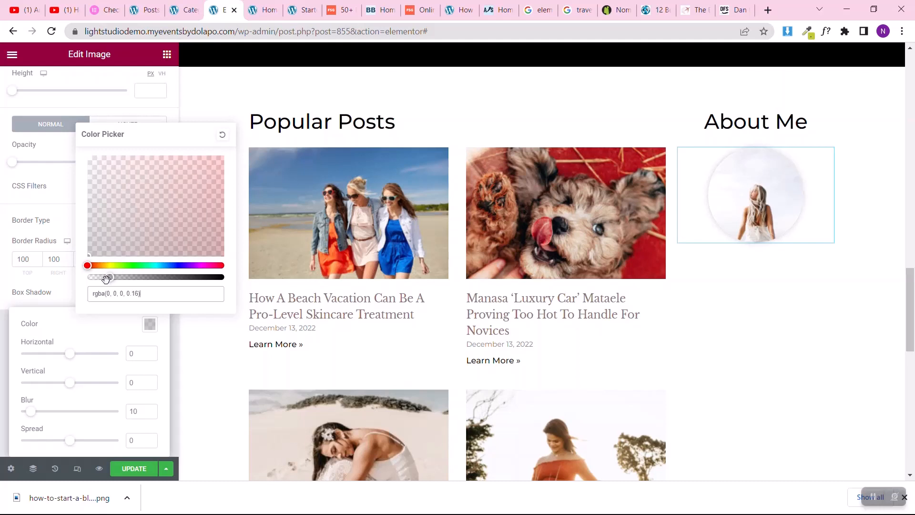
left_click(2, 261)
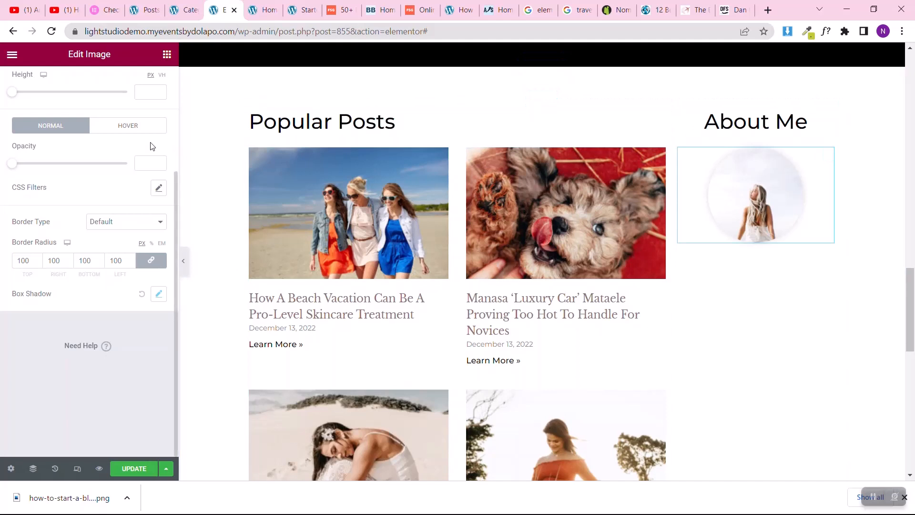
Step: Add a Text Editor widget beneath the About Me image and center its placeholder text
scroll(151, 147, "up", 3)
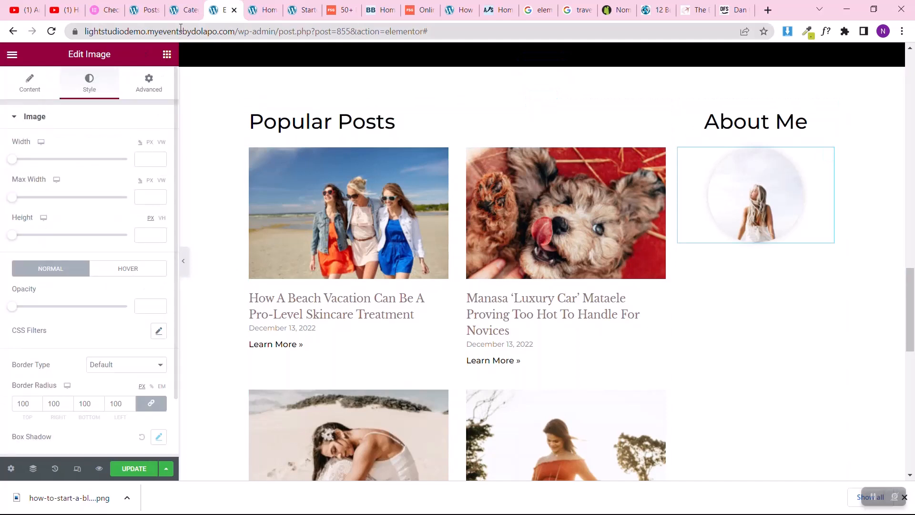
left_click(167, 56)
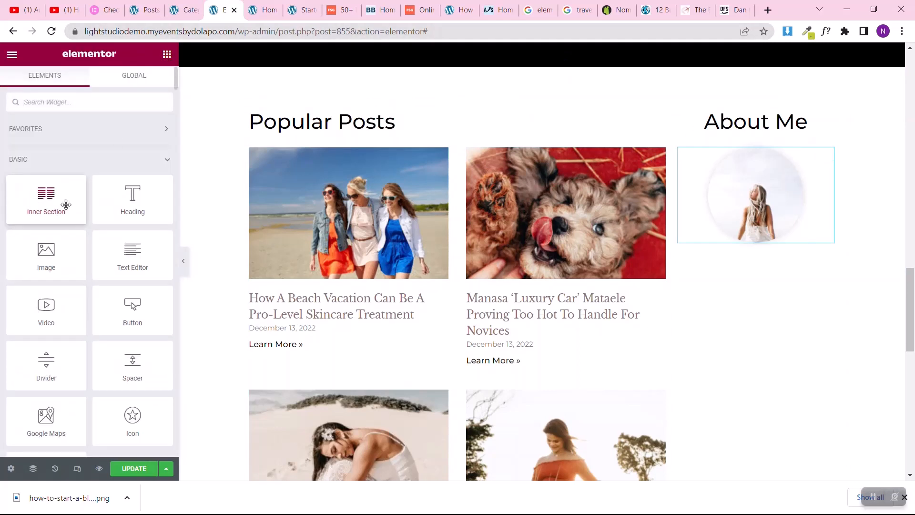
left_click_drag(66, 200, 96, 220)
left_click_drag(130, 260, 751, 246)
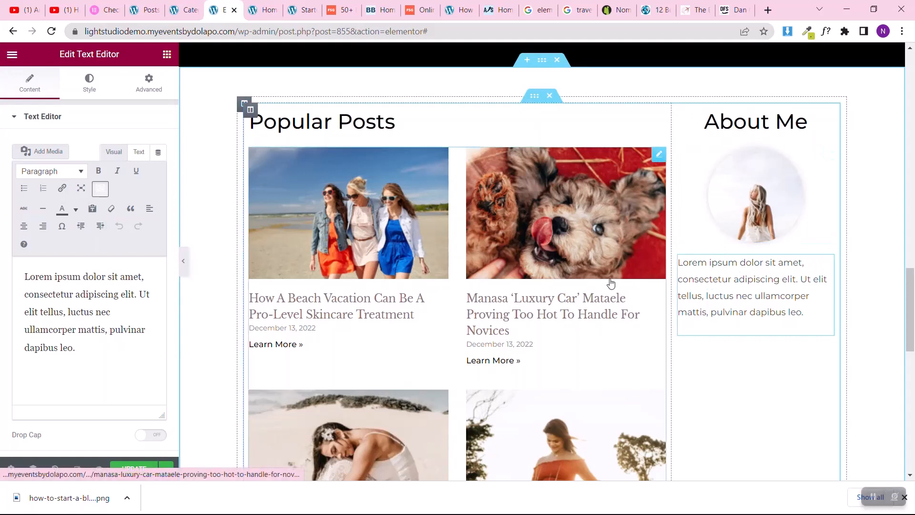
left_click(82, 90)
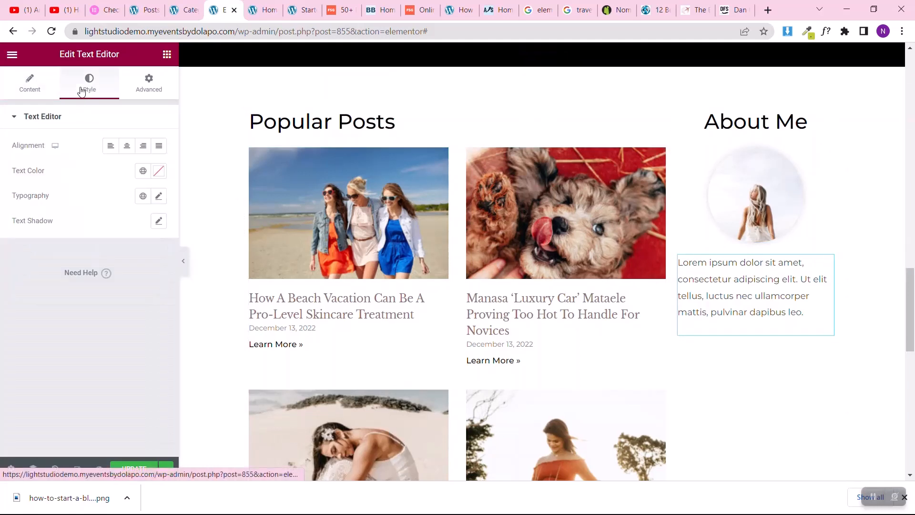
left_click(127, 150)
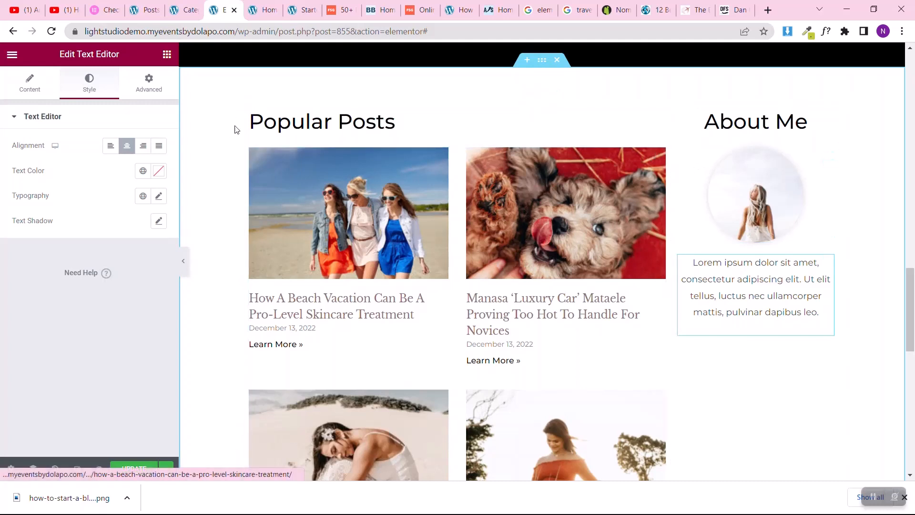
Step: Unlink the Popular Posts column's margins and set its right margin to 50 px
left_click(251, 110)
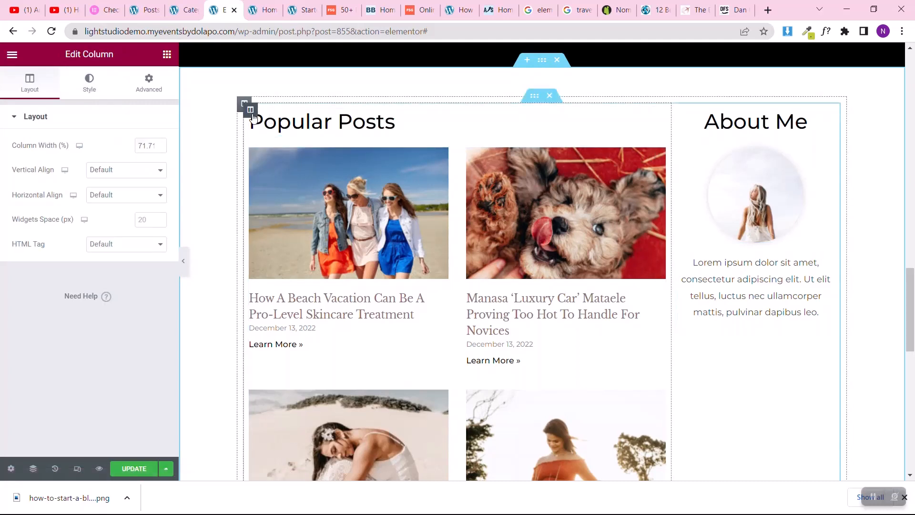
left_click(138, 86)
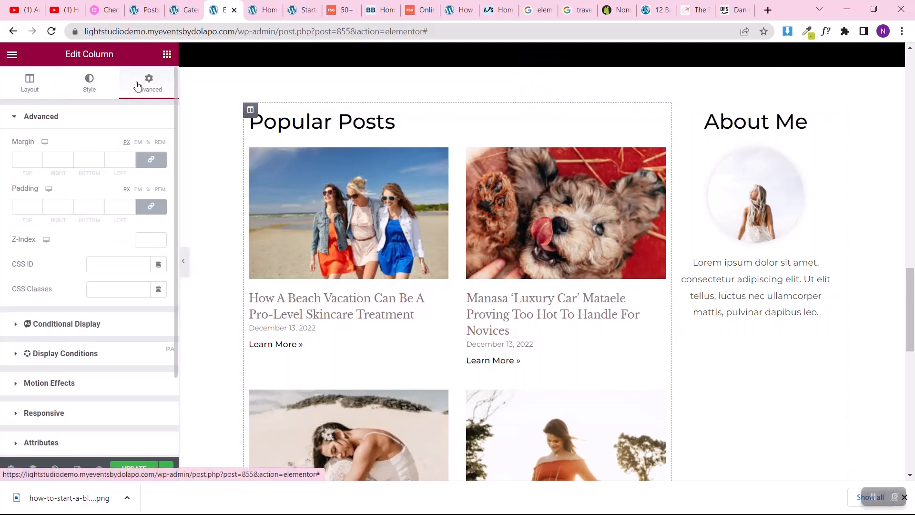
left_click(151, 167)
left_click(48, 161)
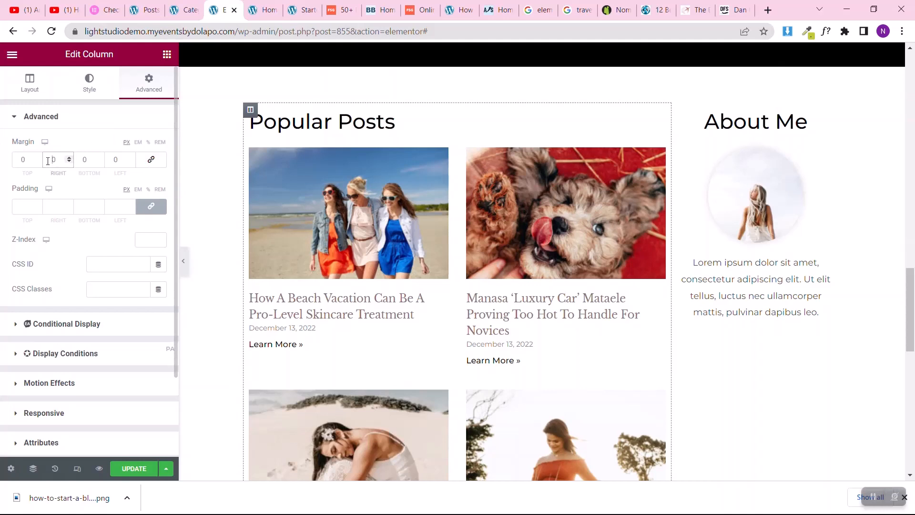
type("50")
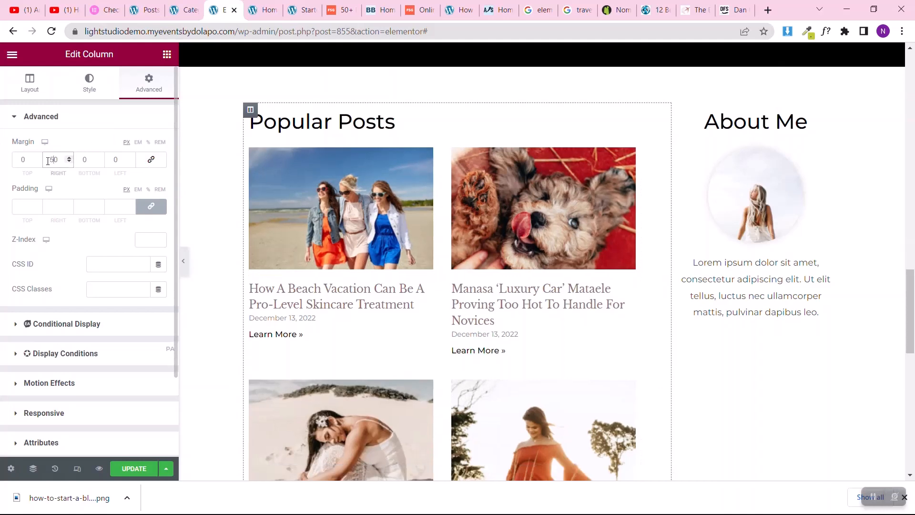
left_click(875, 497)
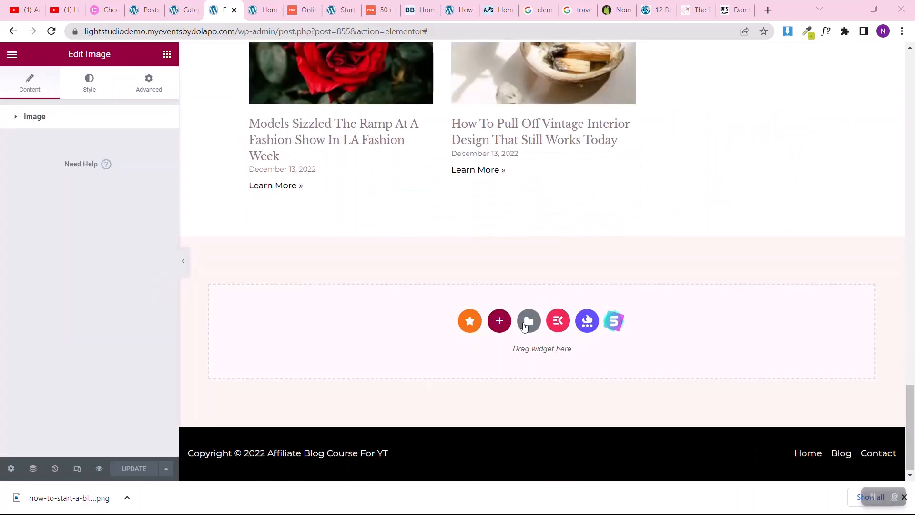
Step: Start adding a new section beneath the Popular Posts section, just above the footer
left_click(499, 322)
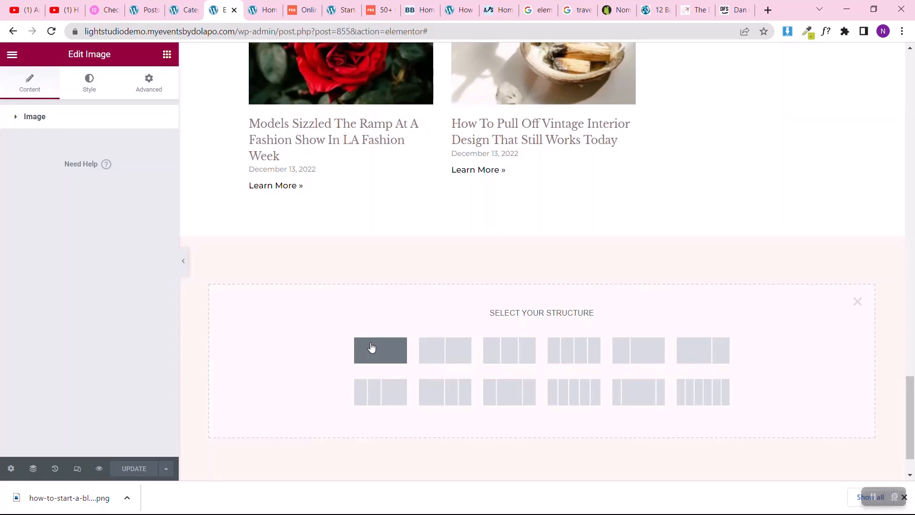
Step: Insert a single-column section beneath Popular Posts and set its top and bottom padding to 50 px
left_click(372, 347)
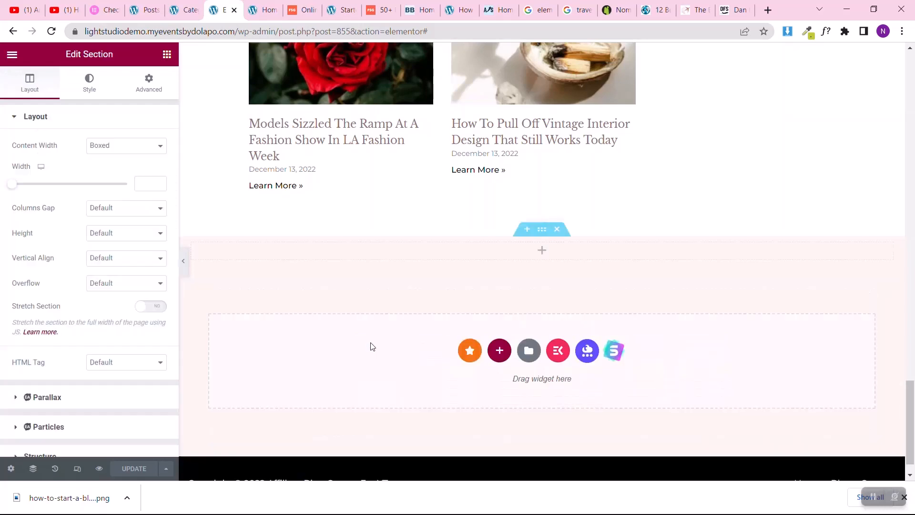
left_click(148, 85)
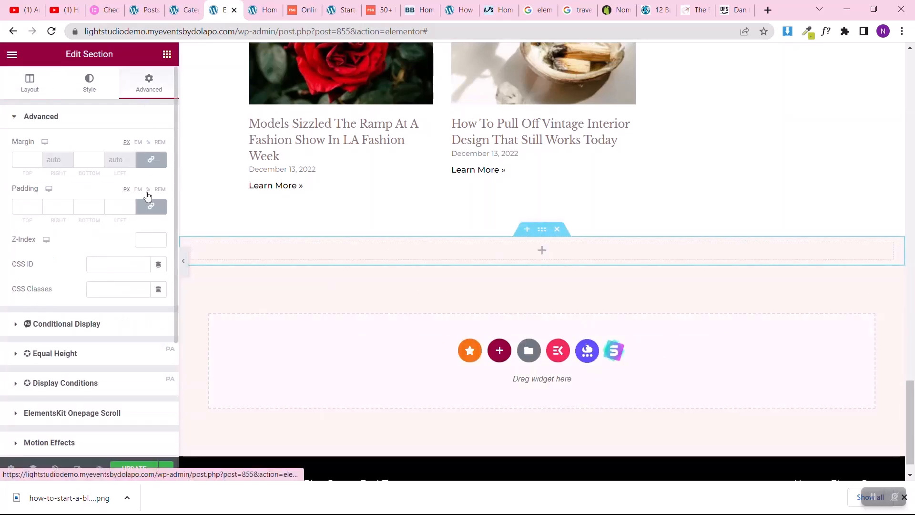
left_click(22, 207)
type("50")
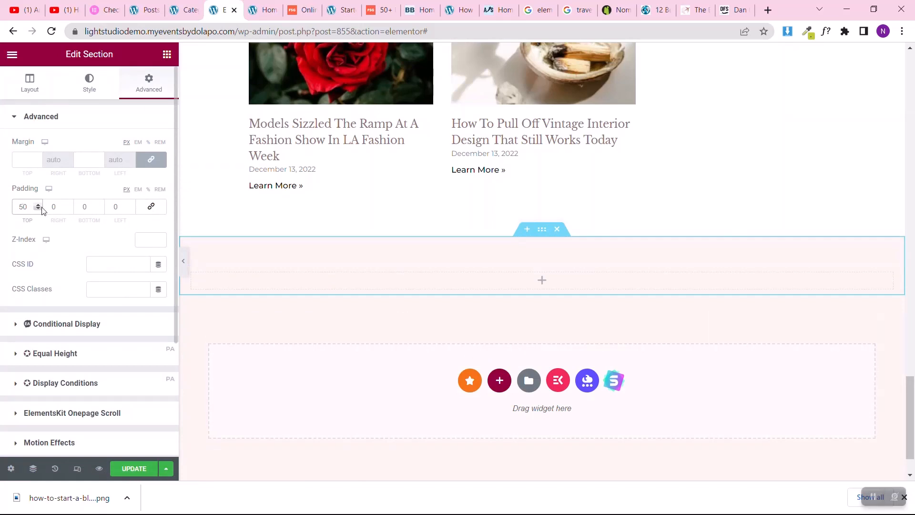
left_click(81, 205)
type("50")
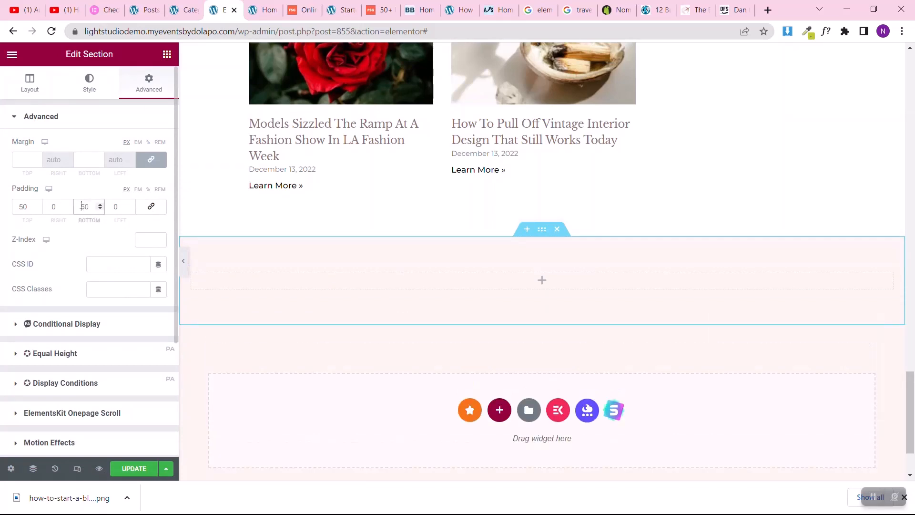
Step: Set the new section's boxed content width to 1024 and give it a classic background in global Theme Color 5
left_click(12, 91)
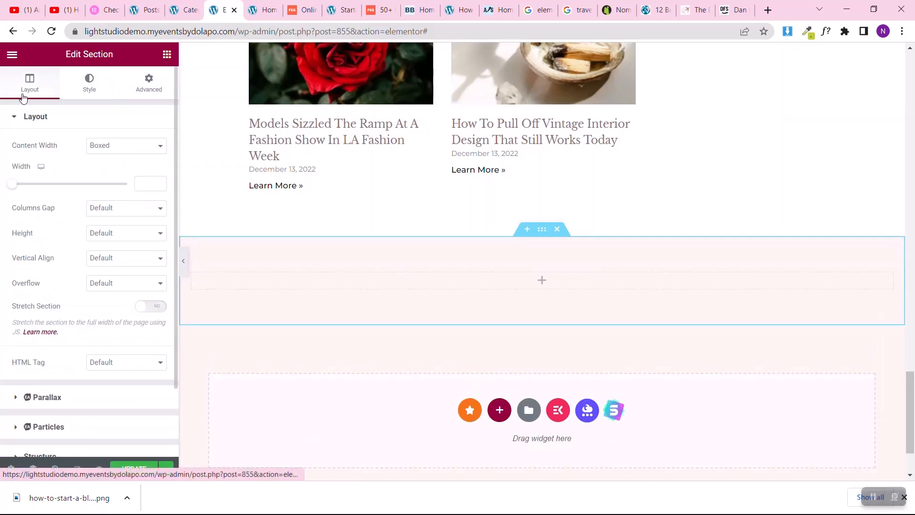
left_click(138, 183)
type("1024")
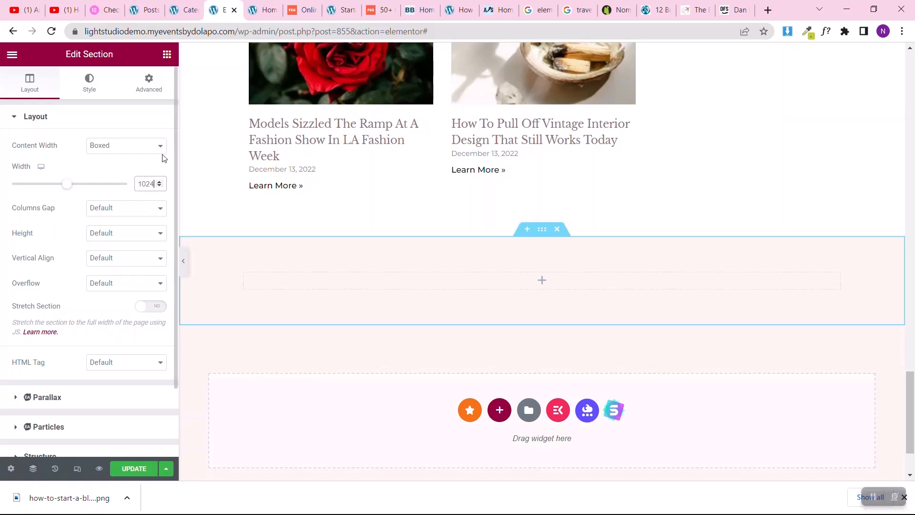
left_click(83, 87)
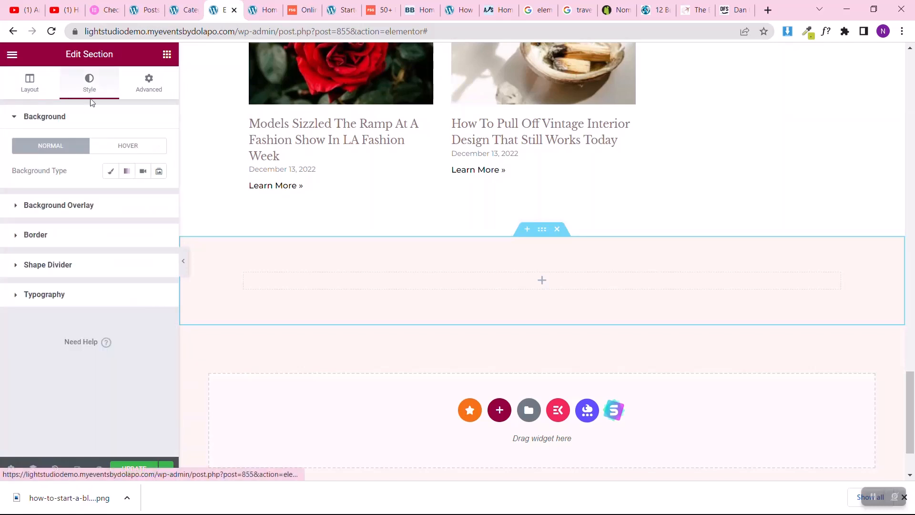
left_click(110, 173)
left_click(143, 196)
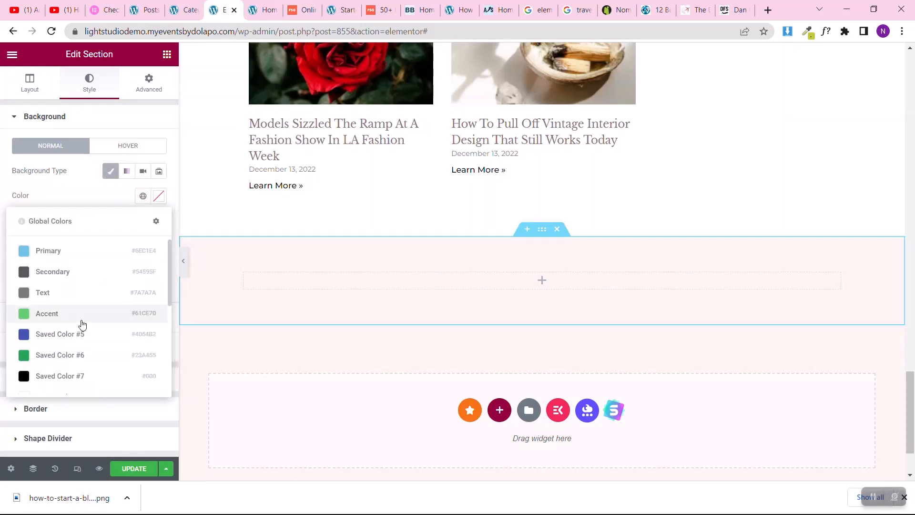
scroll(82, 324, "down", 5)
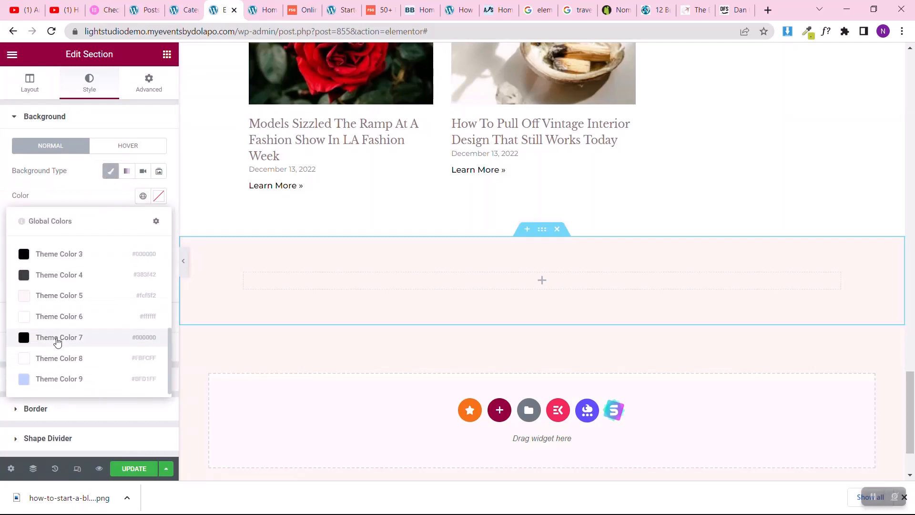
left_click(65, 296)
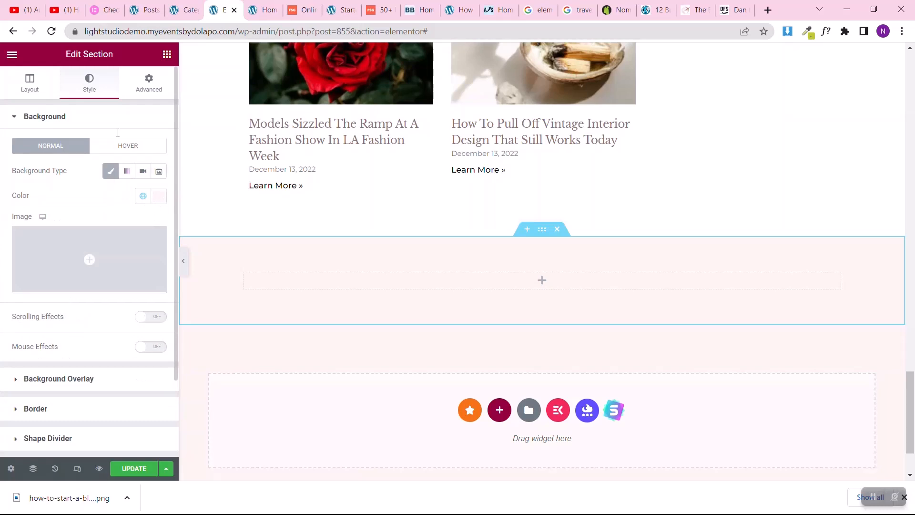
Step: Place a two-column Inner Section widget inside the new section
scroll(455, 349, "down", 2)
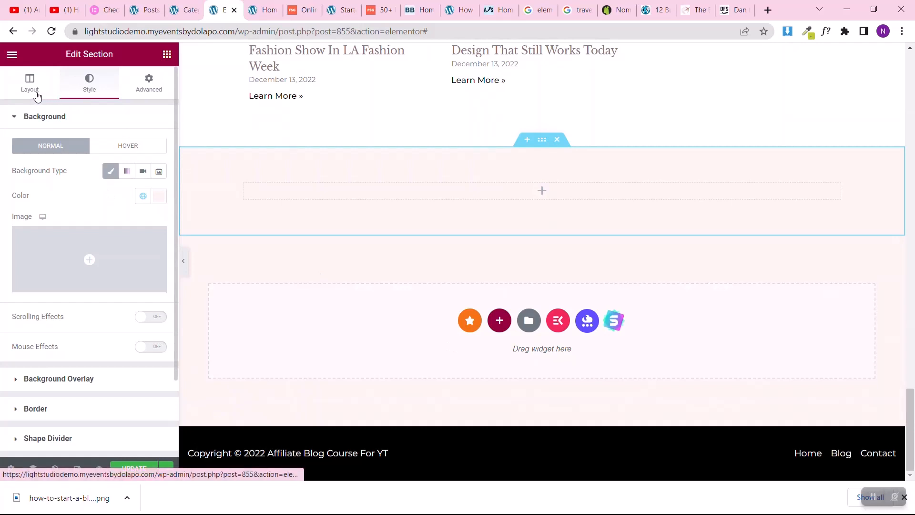
left_click(165, 58)
left_click_drag(58, 180, 459, 184)
left_click_drag(46, 193, 314, 188)
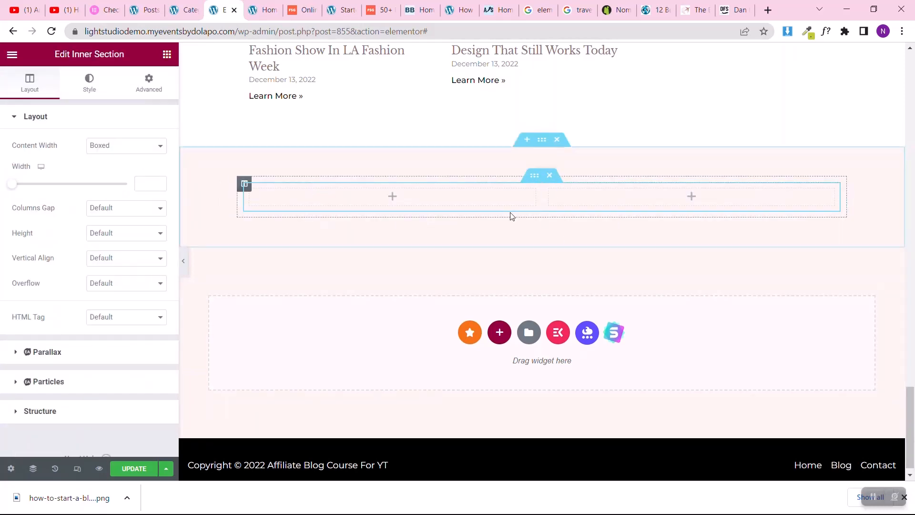
Step: Add a Heading widget to the inner section's first column with the title "Guides to Lead You Through Your Journey"
left_click(167, 54)
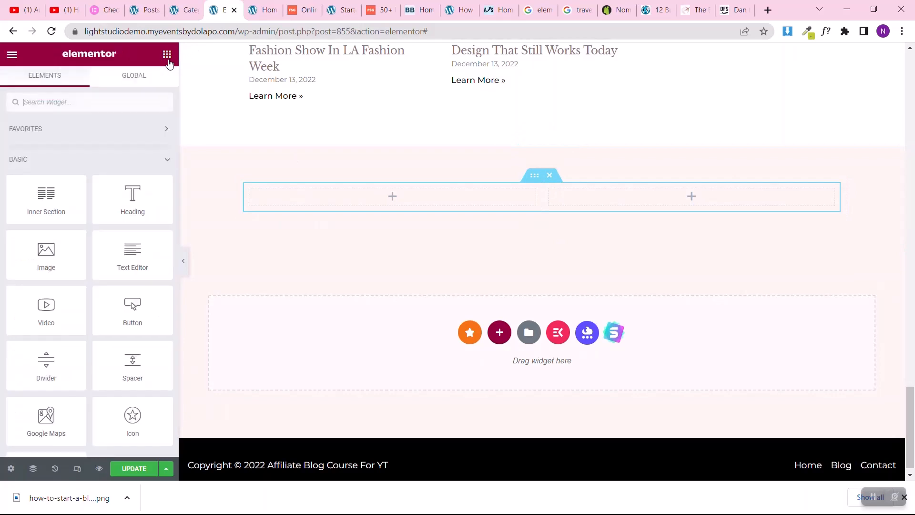
left_click_drag(133, 198, 322, 198)
left_click(96, 180)
key("ctrl+a")
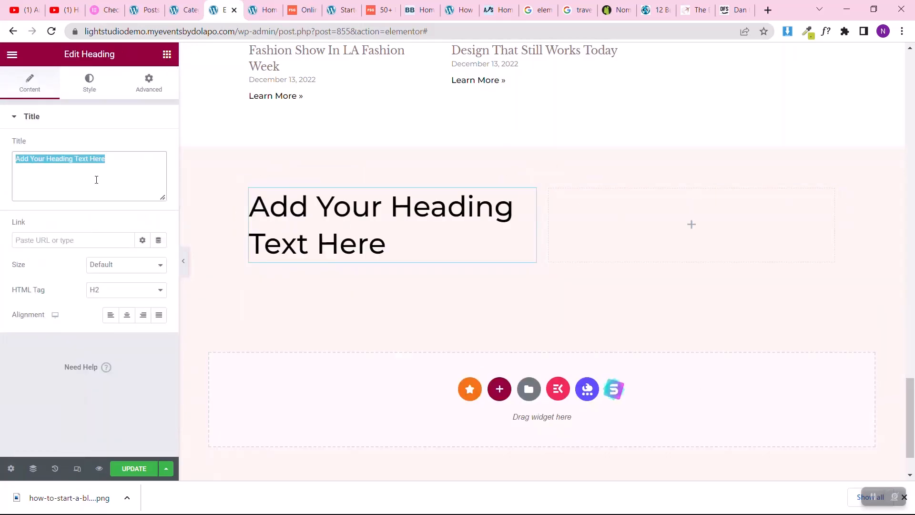
type("Guides to Lead You Through Your Journey")
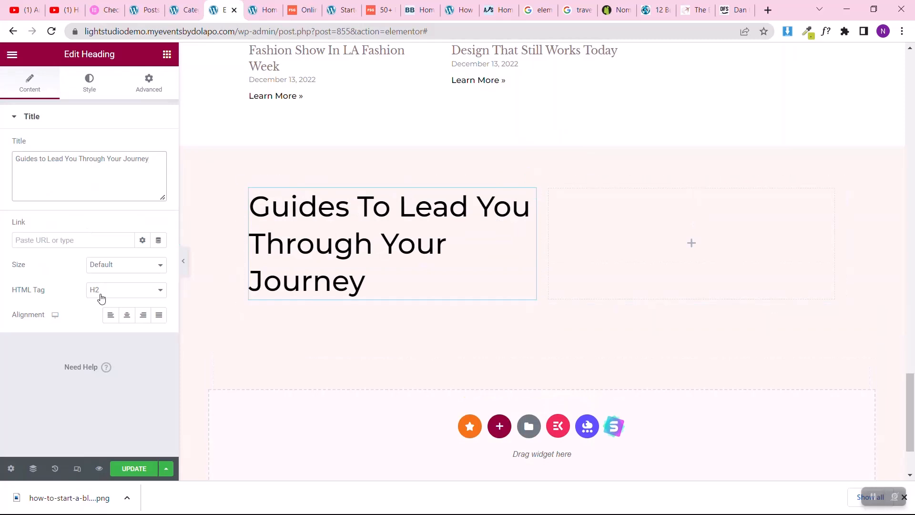
Step: Set the Guides heading's typography to weight 700 (Bold) with a line height of 50 px
left_click(69, 73)
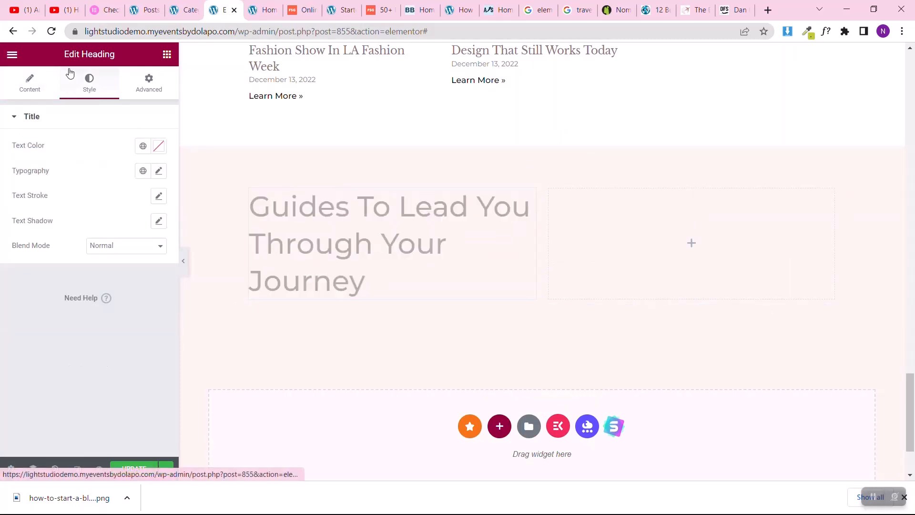
left_click(159, 171)
left_click(116, 286)
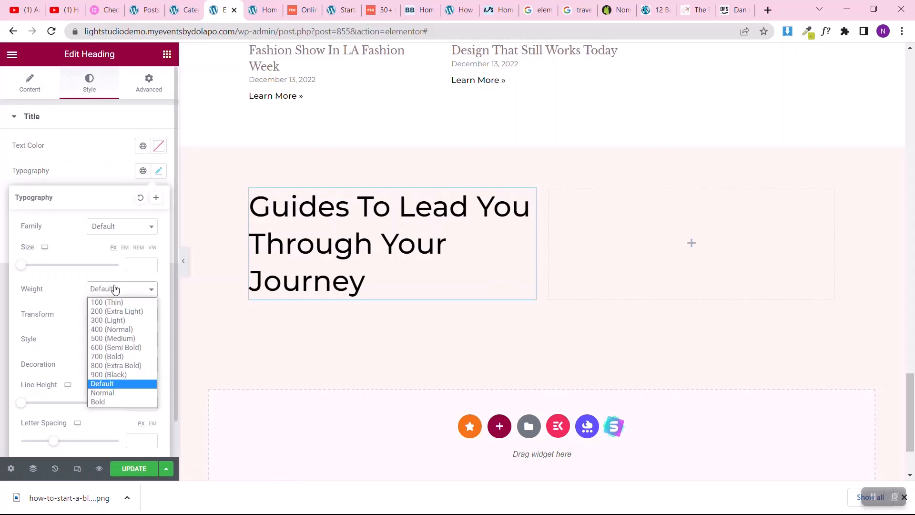
left_click(107, 355)
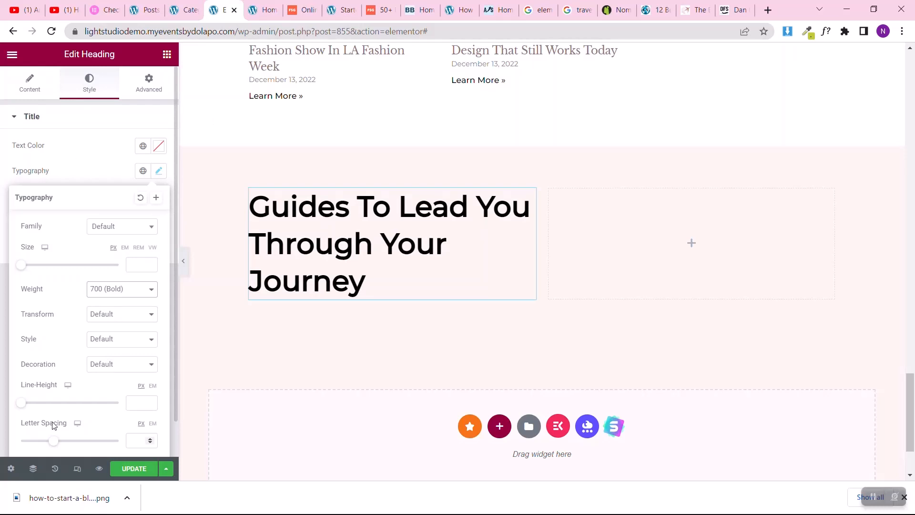
left_click_drag(21, 403, 71, 404)
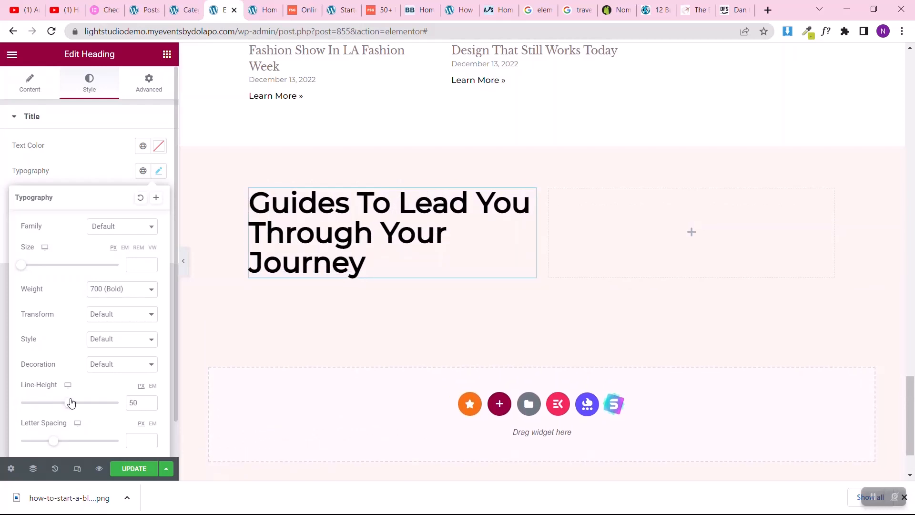
left_click(3, 175)
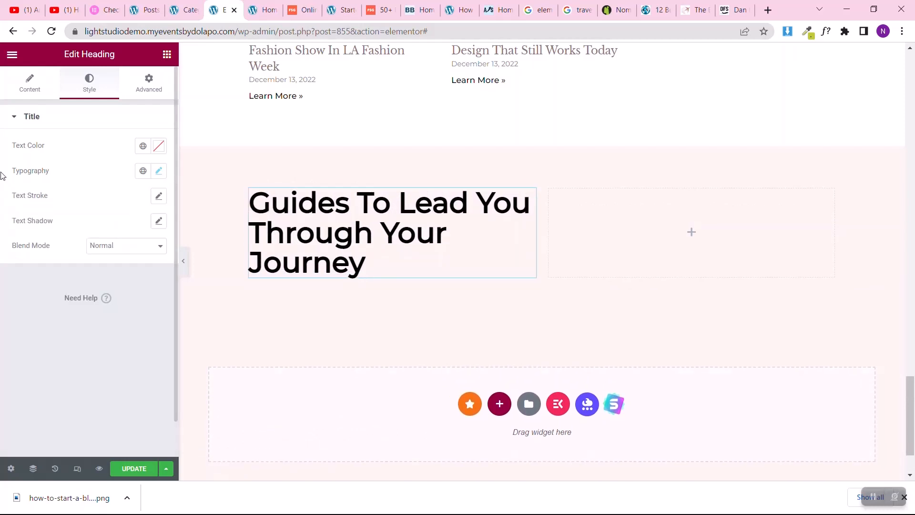
Step: Add a Text Editor beneath the heading reading "Step-by-step guides to learn everything you need to get started, master online business, and grow exponentially."
left_click(166, 54)
left_click_drag(133, 255, 316, 270)
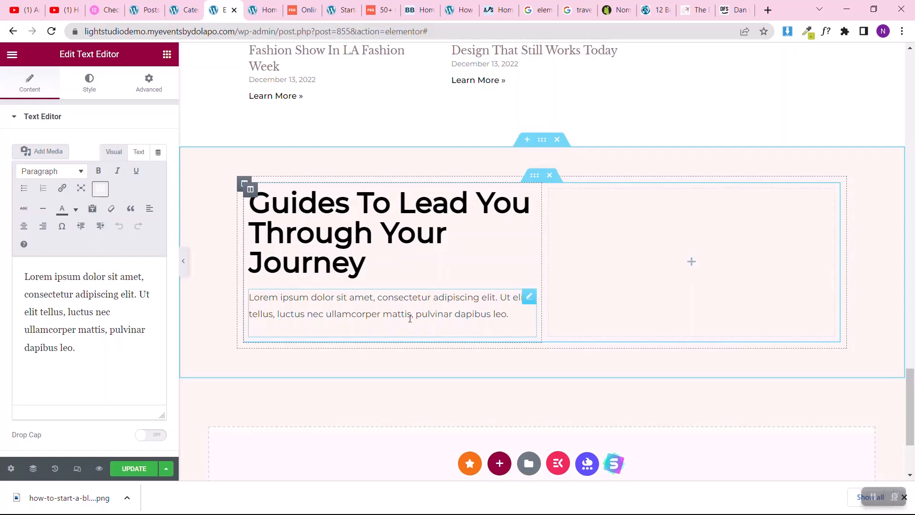
left_click(135, 295)
key("ctrl+a")
type("Step-by-step guides to learn everything you need to get started, master online business, and grow exponentially.")
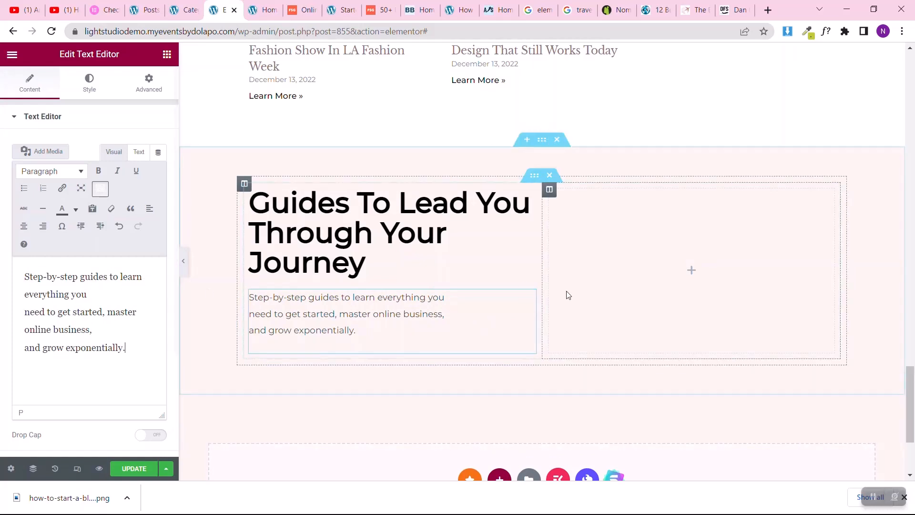
Step: Add an Image widget to the inner section's second column and upload the book picture pngfind.com-loss-png-2961230 into it
left_click(167, 54)
left_click_drag(46, 252, 731, 224)
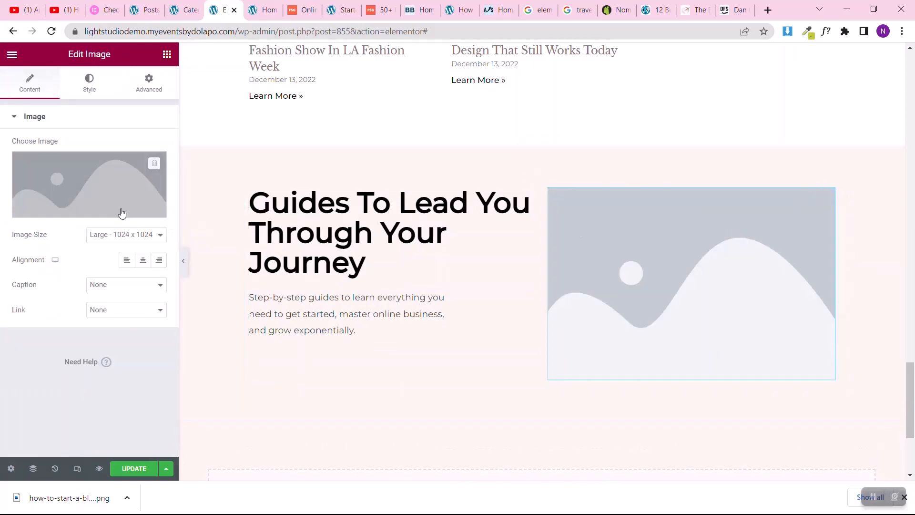
left_click(95, 209)
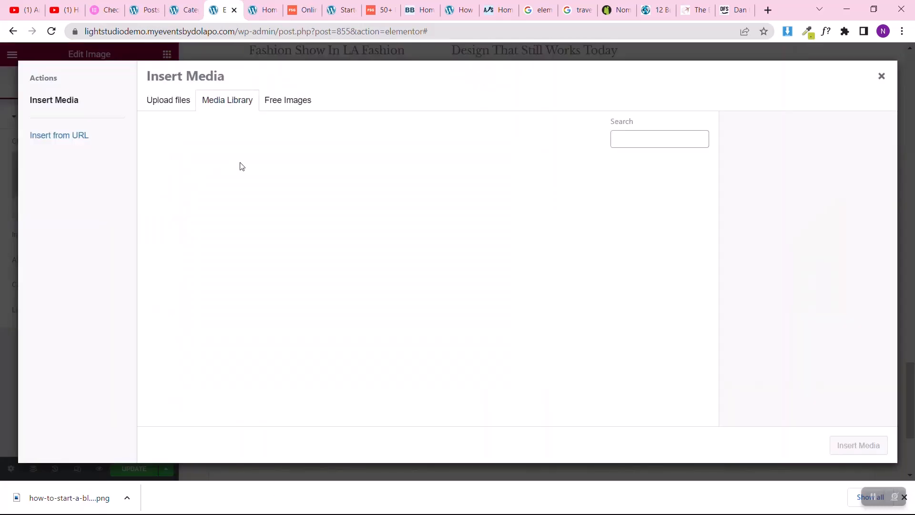
left_click(178, 103)
left_click(523, 261)
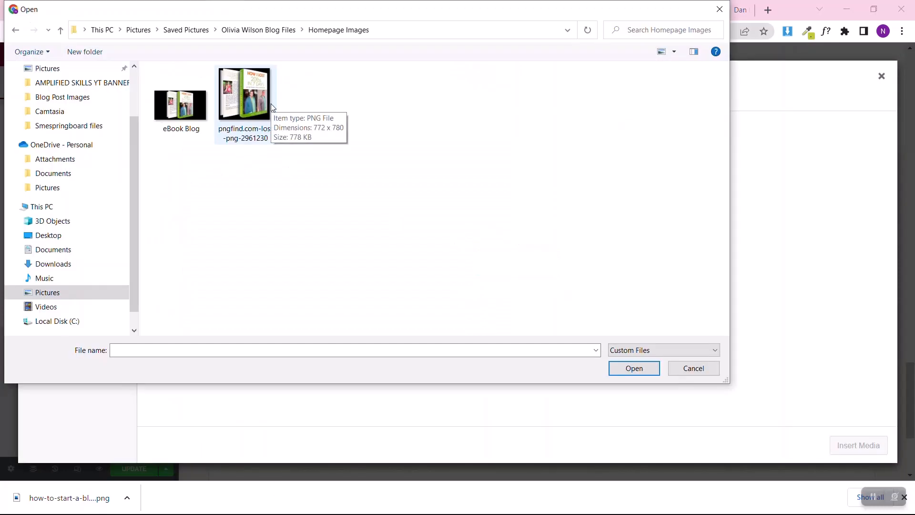
left_click(271, 103)
left_click(636, 368)
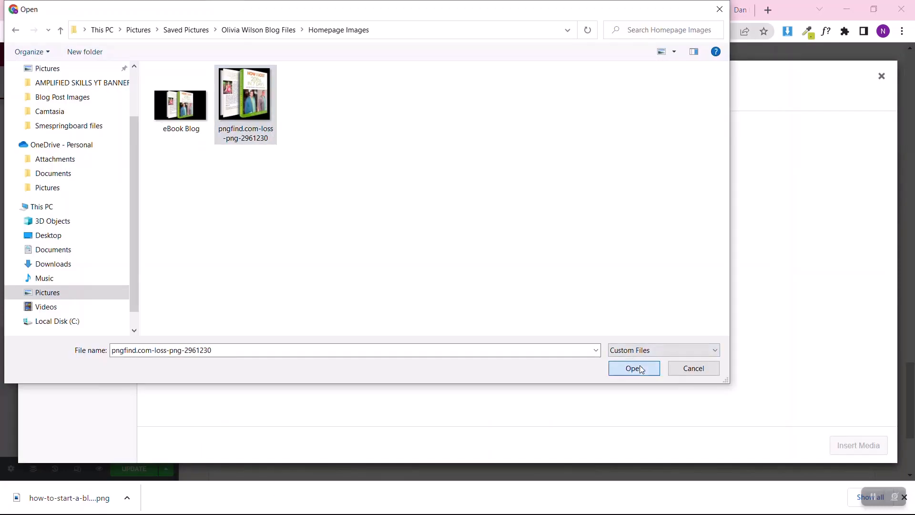
left_click(861, 446)
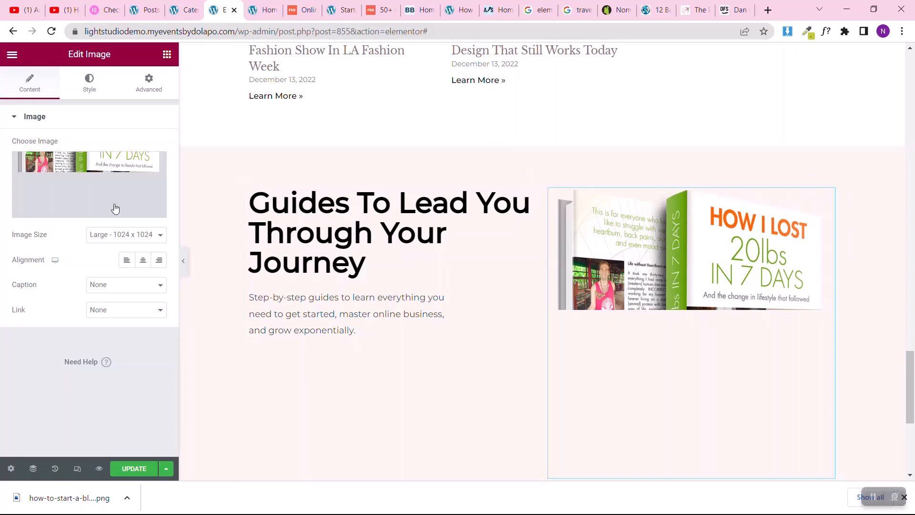
Step: Narrow the book image, then unlink its margins and set the top margin to -120 px
left_click(88, 86)
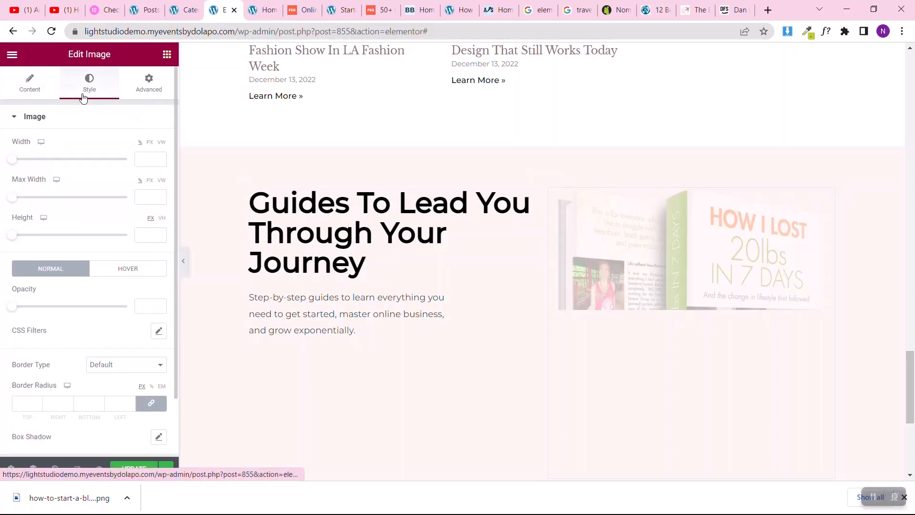
left_click_drag(38, 161, 98, 159)
left_click(152, 93)
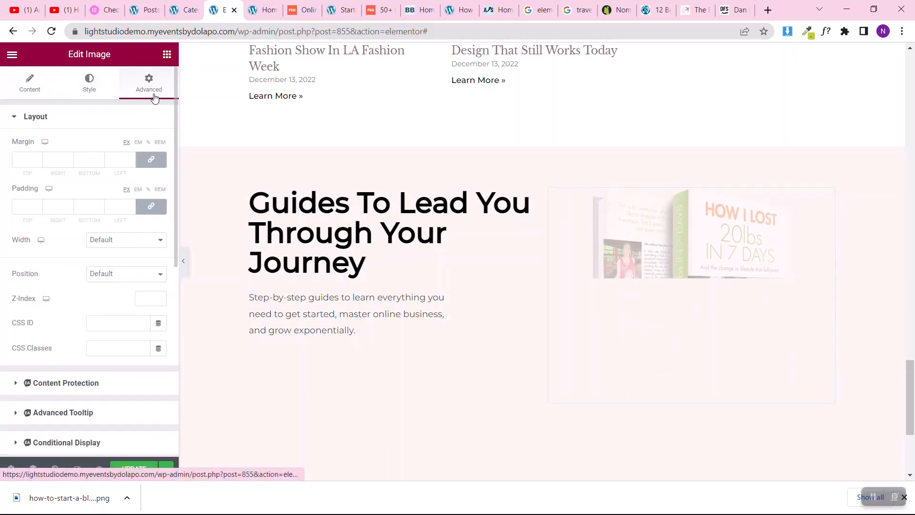
left_click(153, 163)
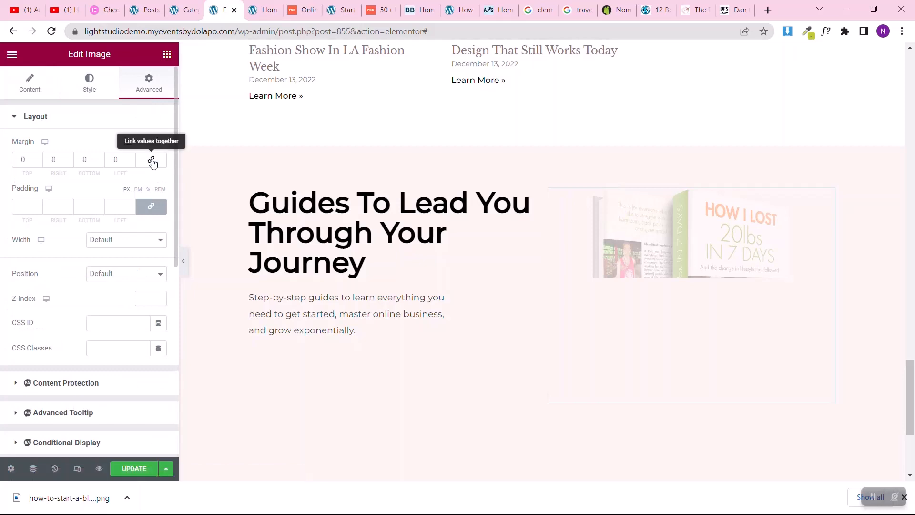
left_click(16, 164)
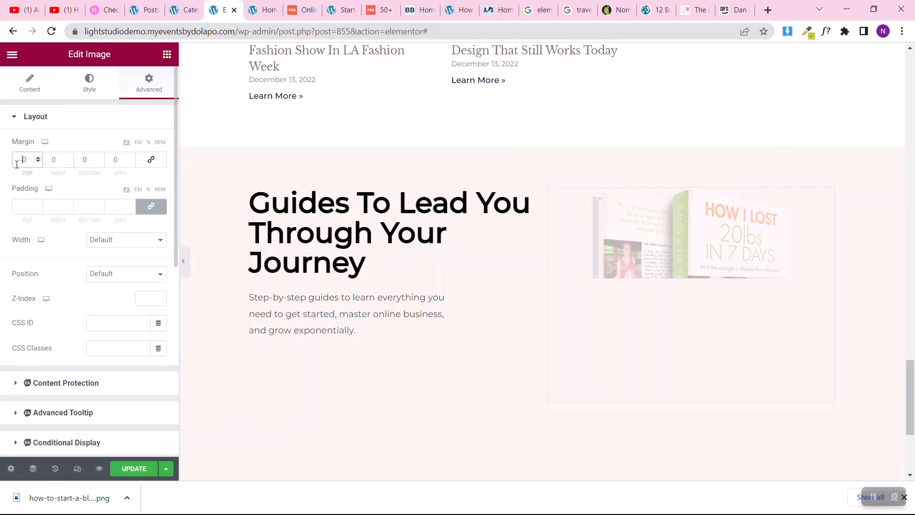
type("-50")
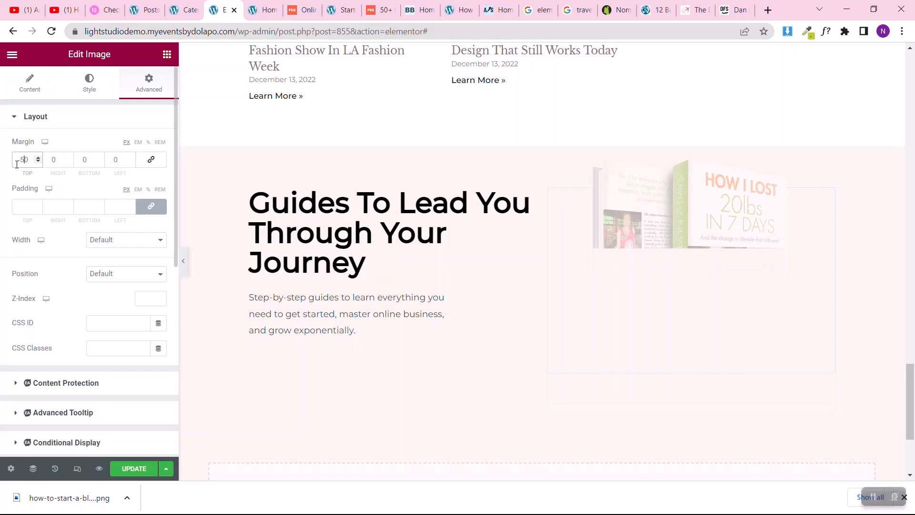
type("1")
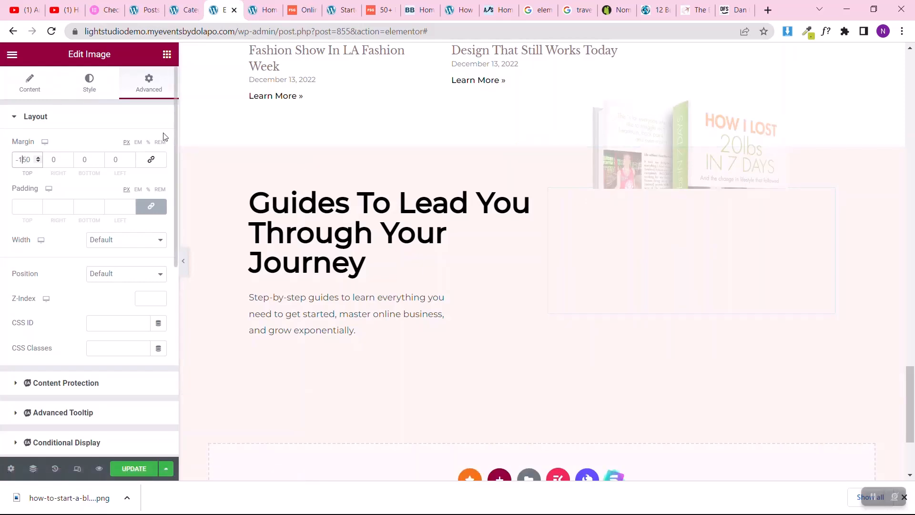
key("Delete")
type("2")
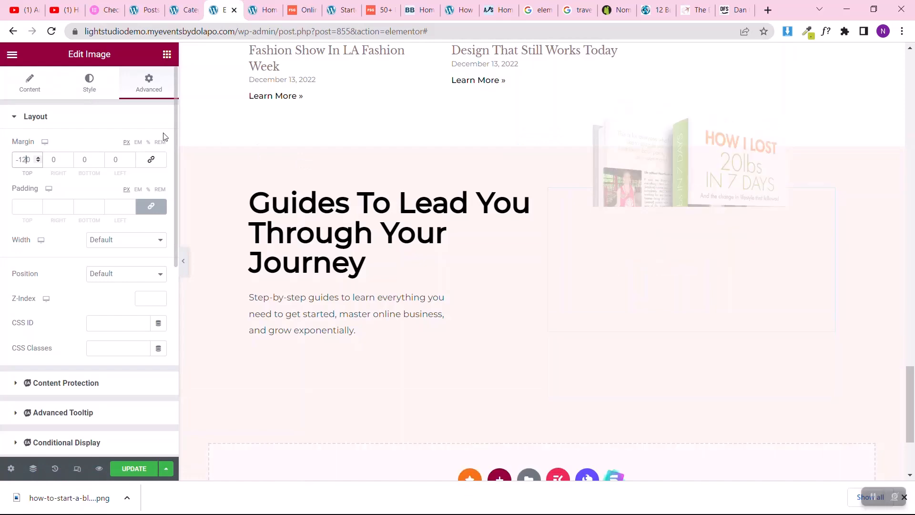
Step: Set the Popular Posts section's bottom padding to 100 px
scroll(484, 248, "down", 15)
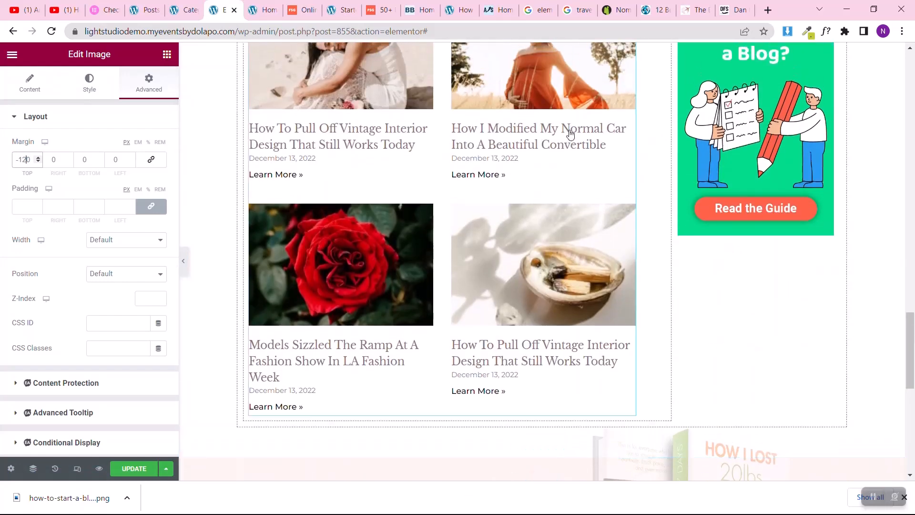
scroll(484, 251, "up", 5)
scroll(485, 250, "up", 5)
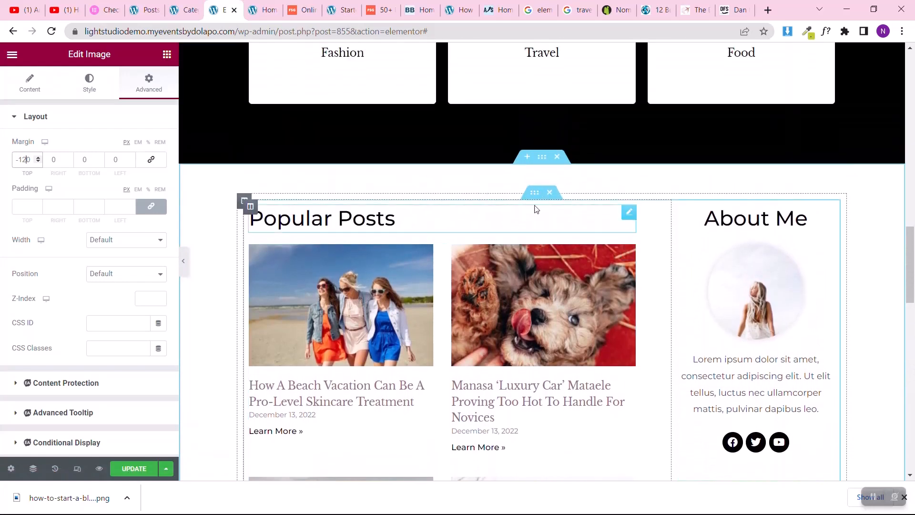
left_click(543, 160)
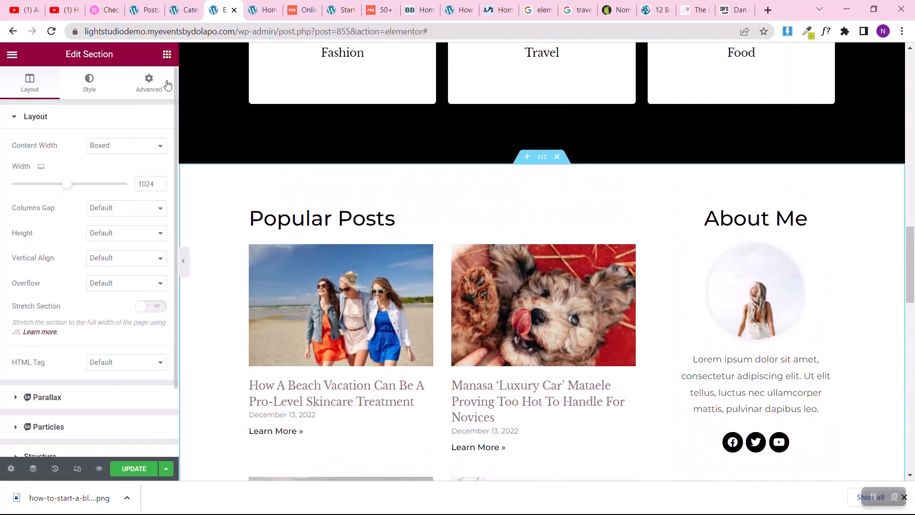
left_click(150, 81)
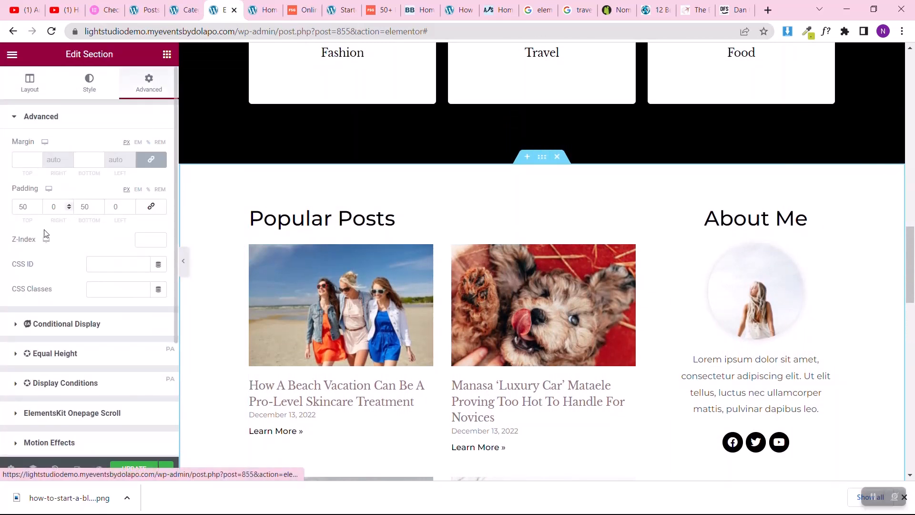
left_click(84, 211)
key("BackSpace")
key("BackSpace")
type("100")
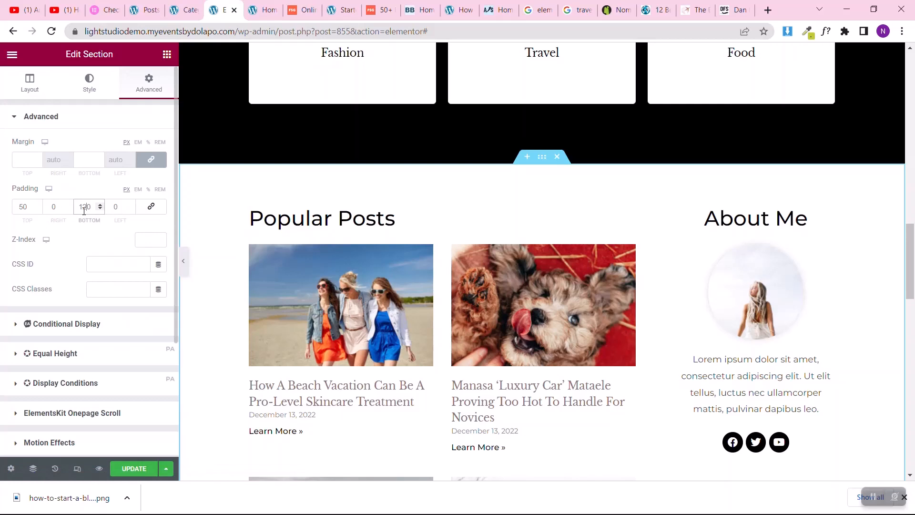
Step: Add a Button widget beneath the description text in the Guides section
scroll(428, 233, "down", 15)
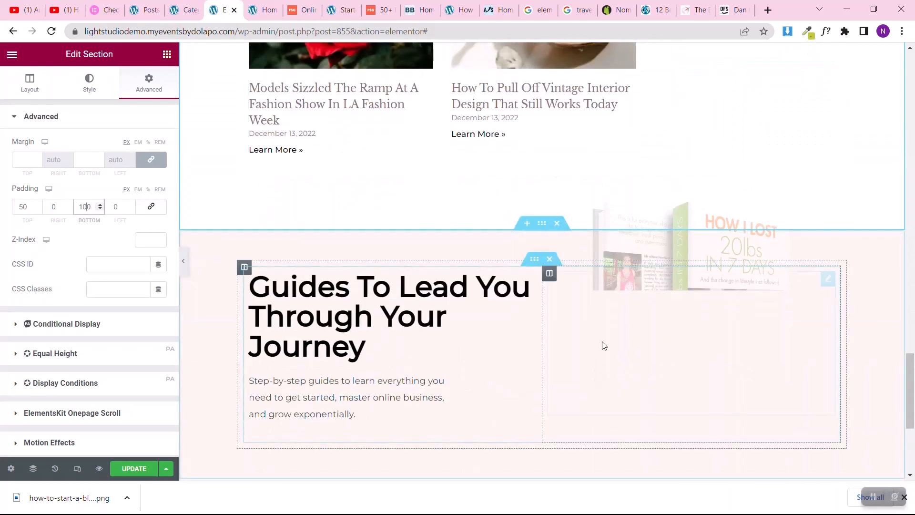
scroll(595, 347, "down", 3)
scroll(668, 202, "up", 1)
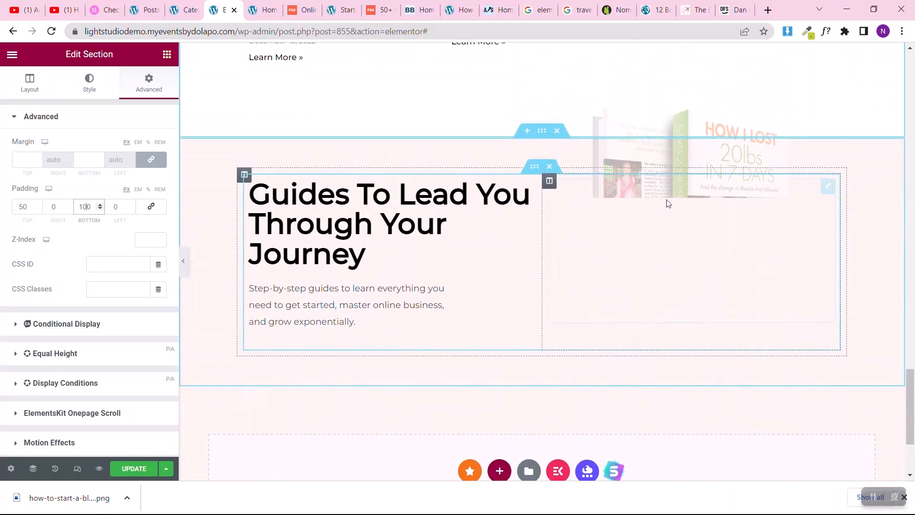
left_click(167, 54)
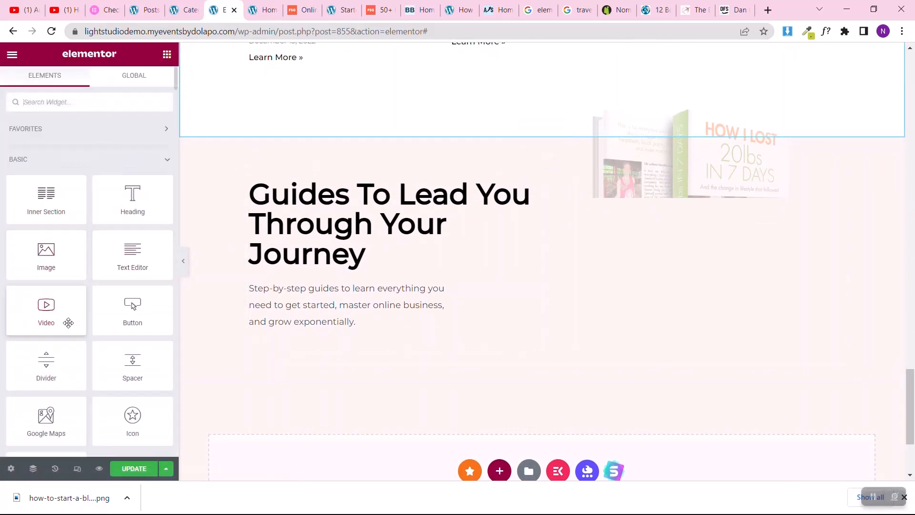
left_click_drag(146, 310, 324, 320)
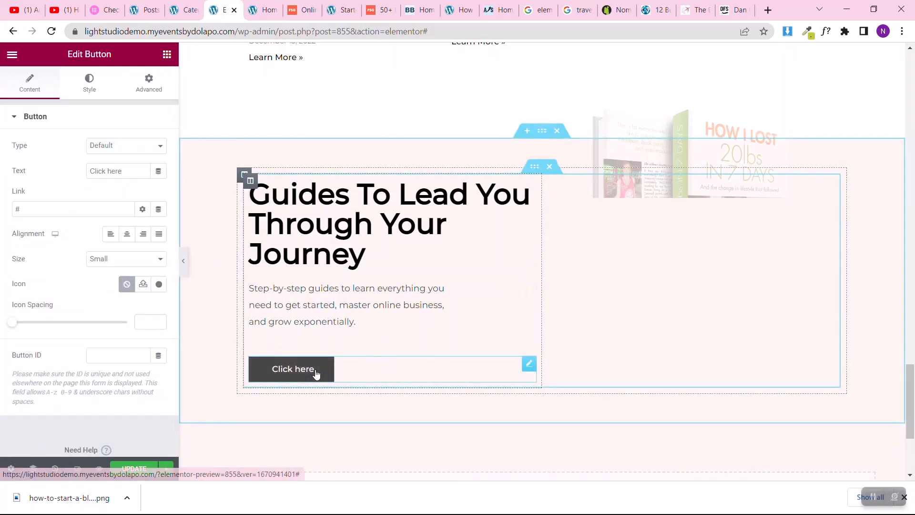
left_click(124, 171)
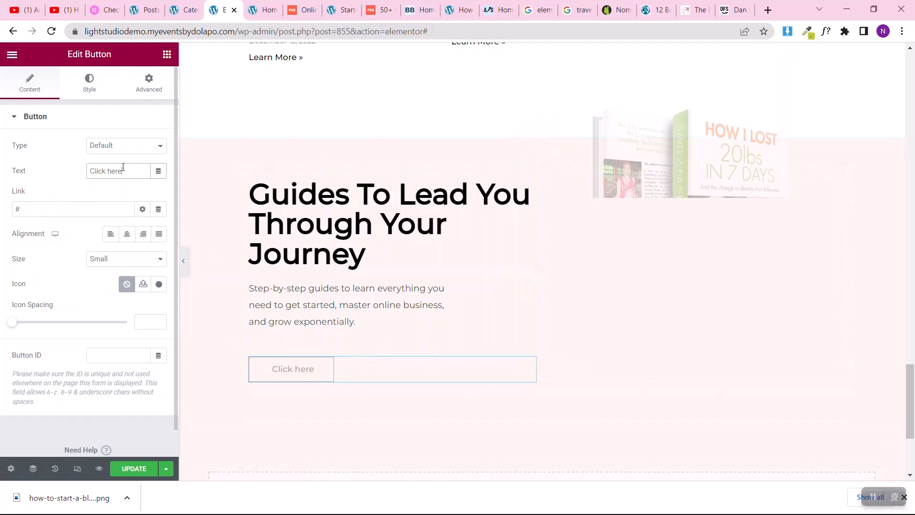
key("ctrl+a")
type("DOWN")
type("LOAD ")
type("NOW")
type("!")
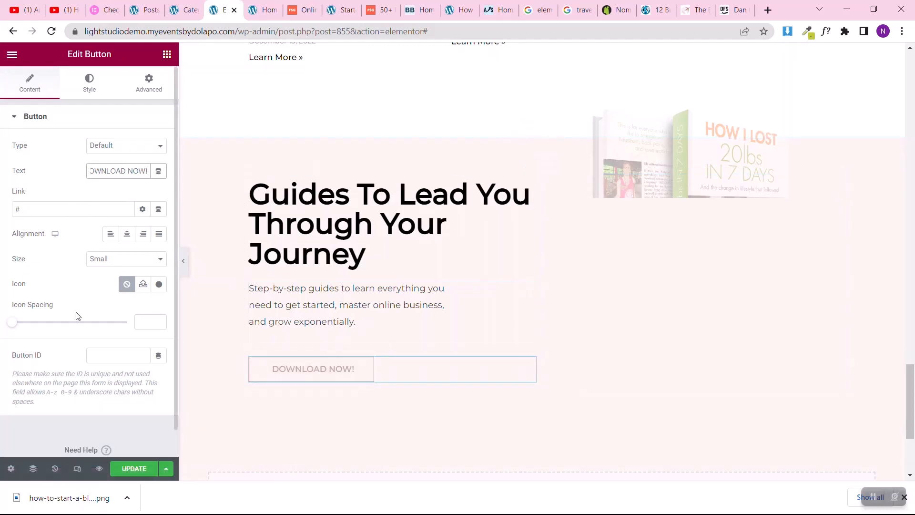
left_click(45, 210)
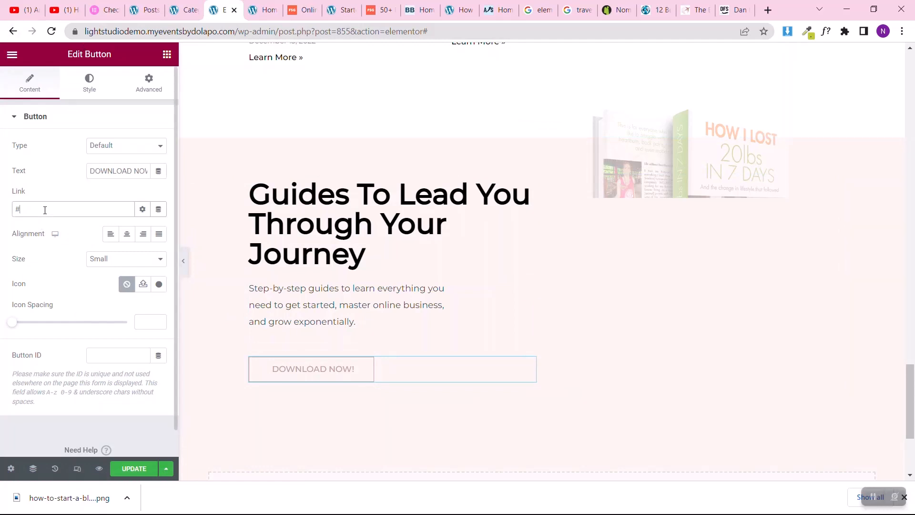
key("BackSpace")
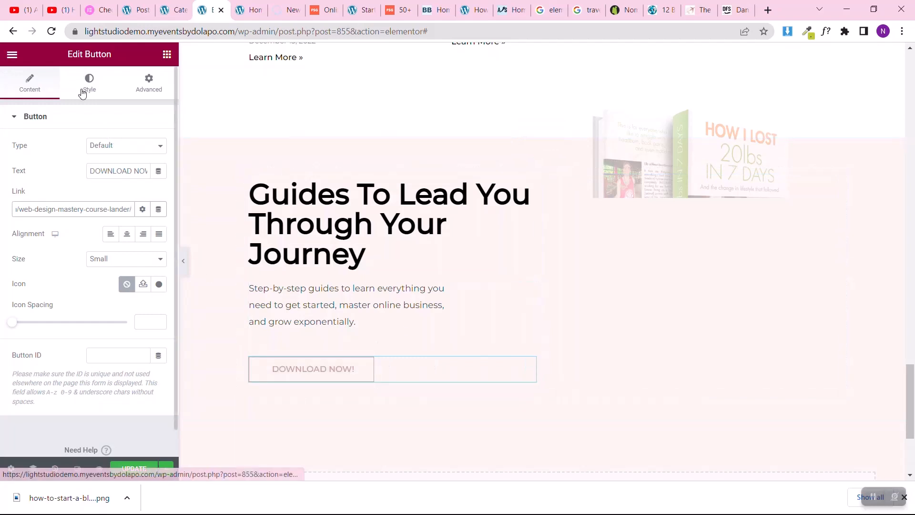
Step: Try Arial as the button's font family and return the family to Default
left_click(83, 94)
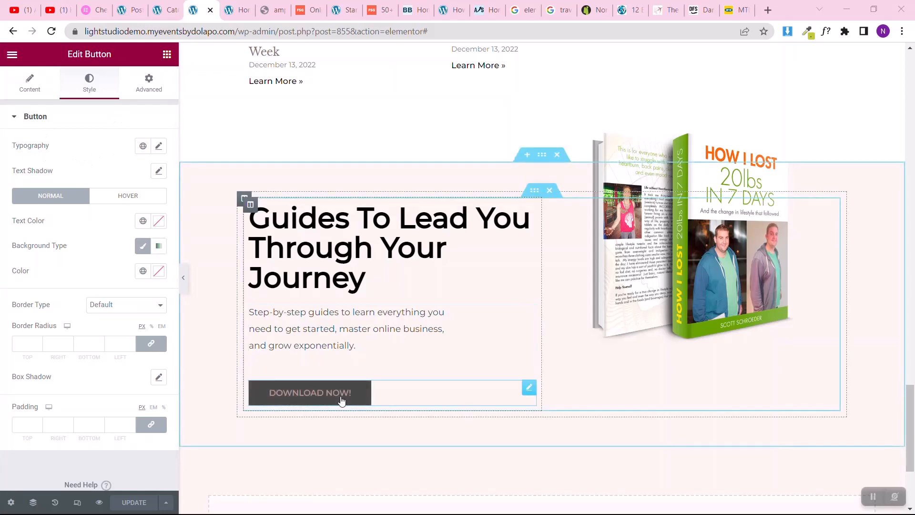
left_click(159, 147)
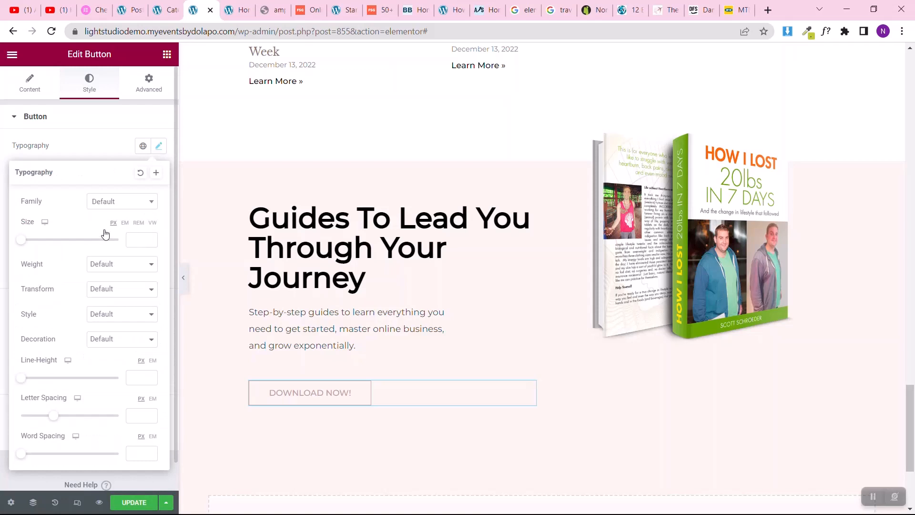
left_click(107, 201)
left_click(103, 269)
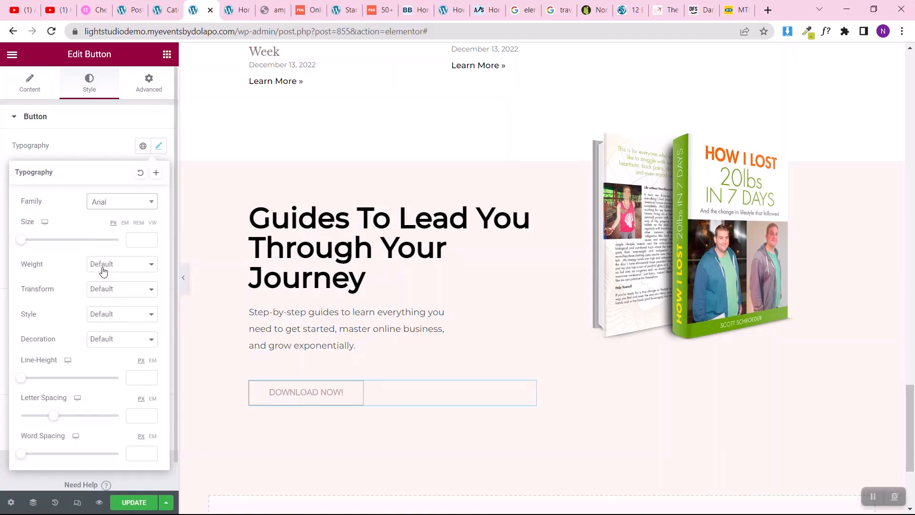
left_click(124, 206)
left_click(95, 238)
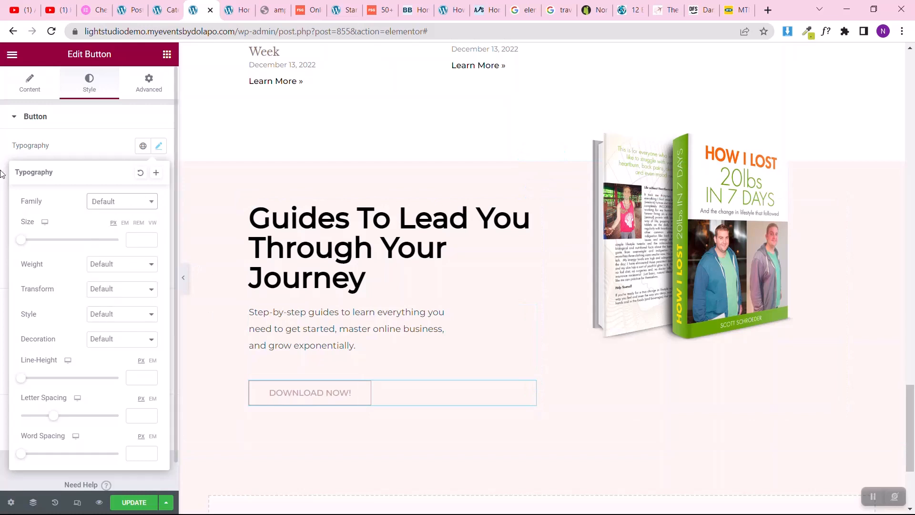
left_click(2, 173)
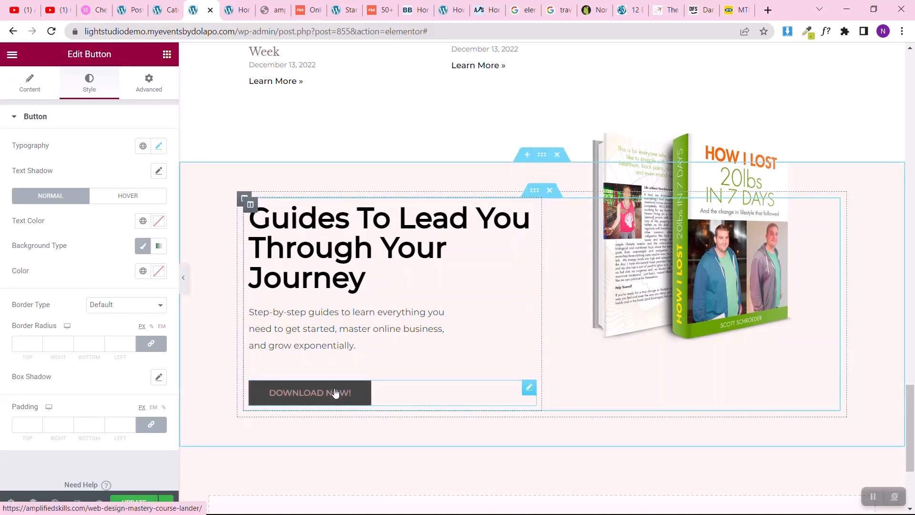
Step: Set the button's hover background to Saved Color #7 (#000) and its hover text color to the global Accent color
left_click(124, 204)
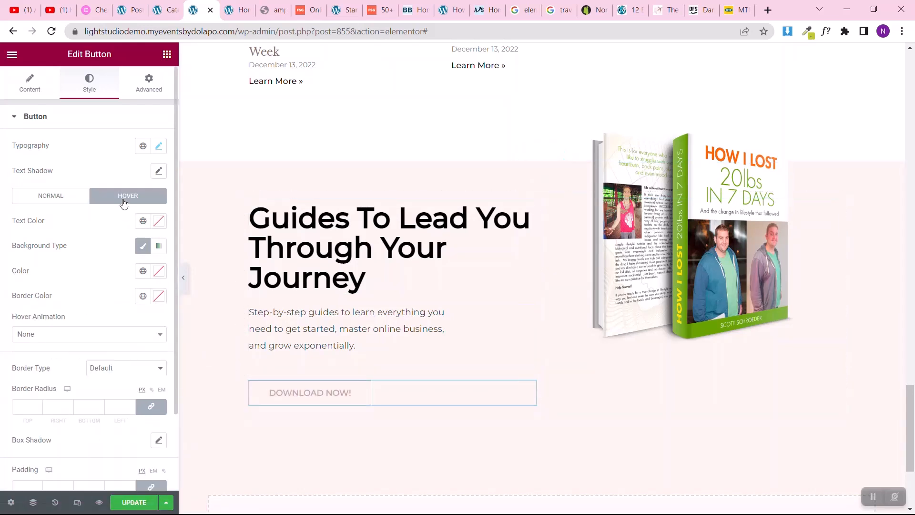
left_click(143, 272)
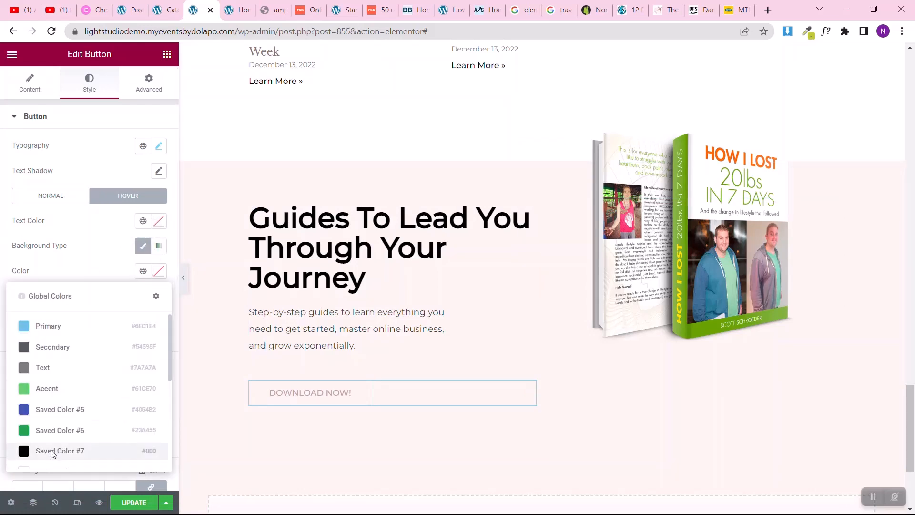
left_click(52, 452)
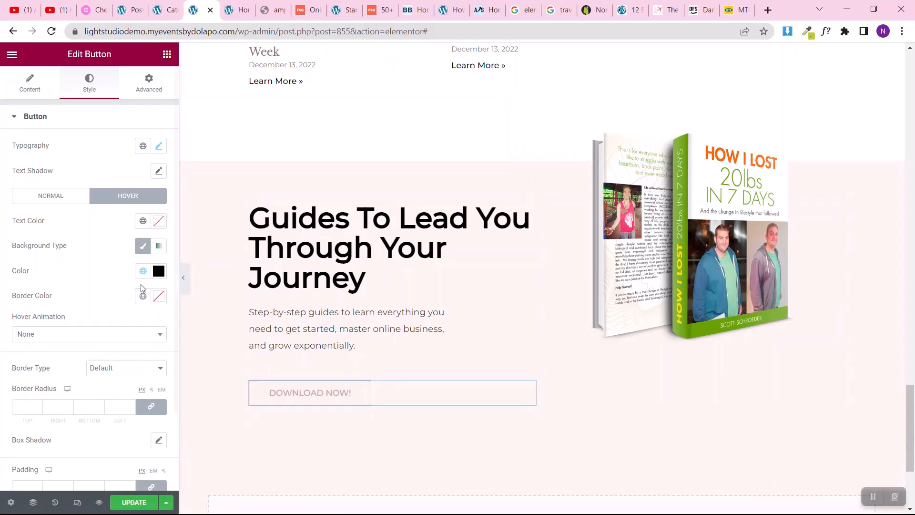
left_click(143, 221)
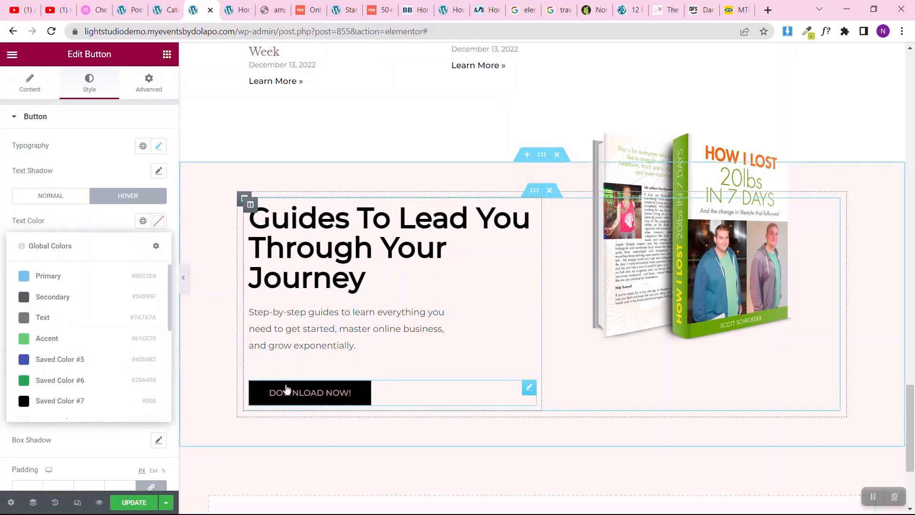
left_click(47, 339)
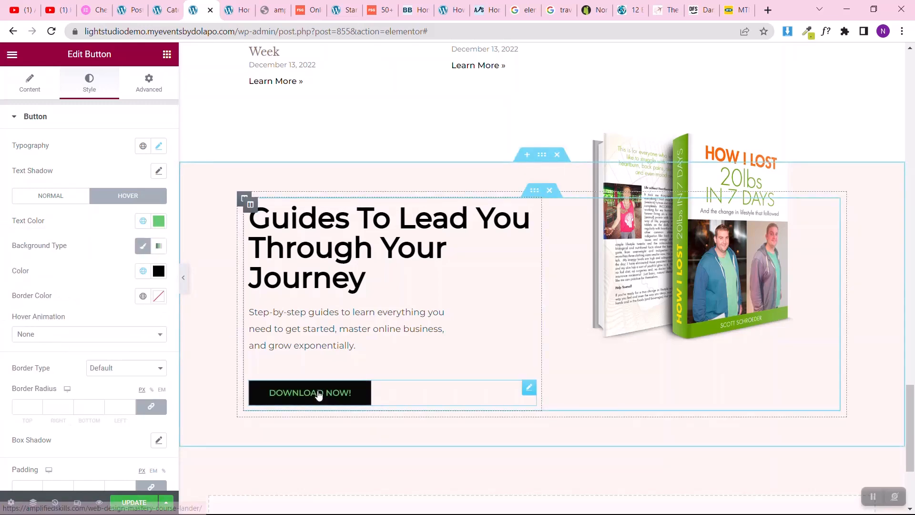
Step: Clear the button's custom hover text and background colors
left_click(157, 221)
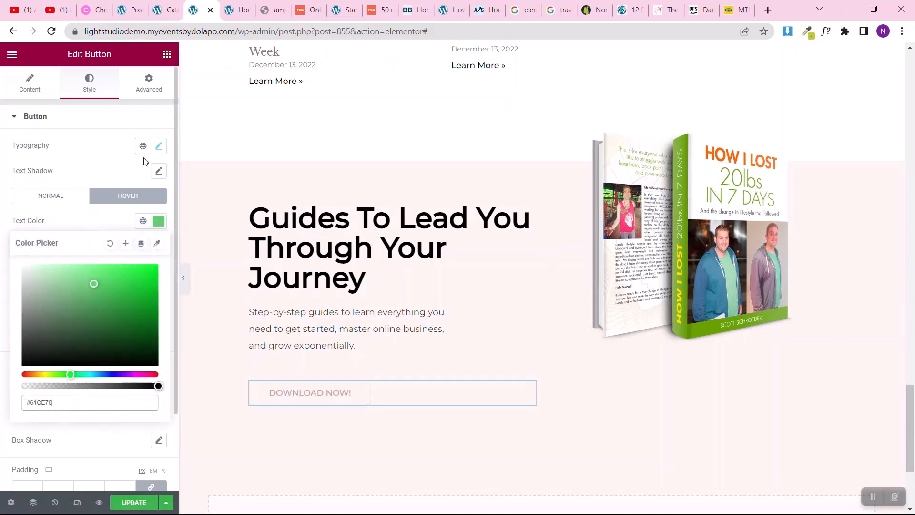
left_click(109, 244)
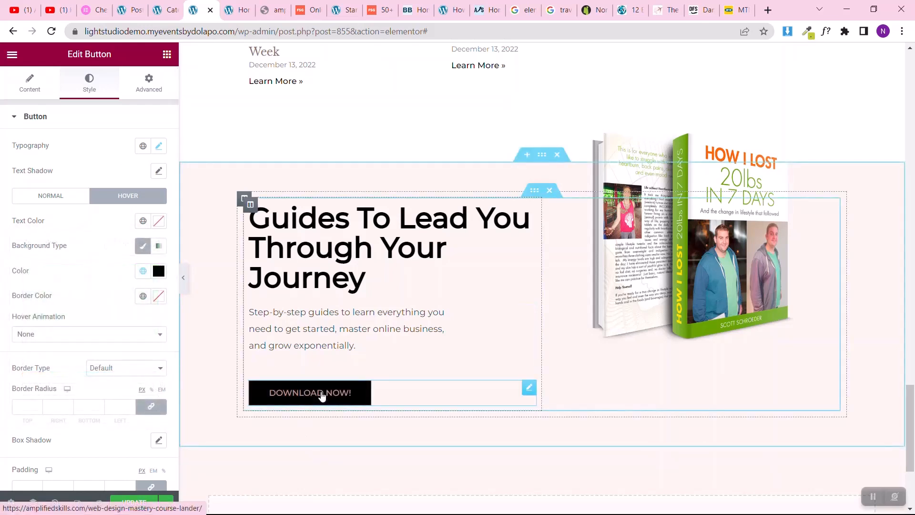
left_click(159, 272)
left_click(109, 292)
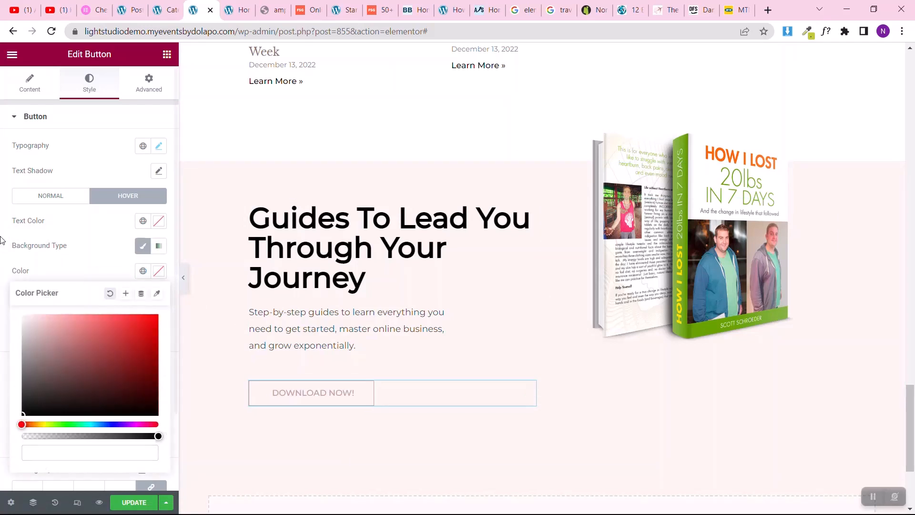
Step: Enlarge the book image to 100% width and set its top margin to -100 px
left_click(722, 237)
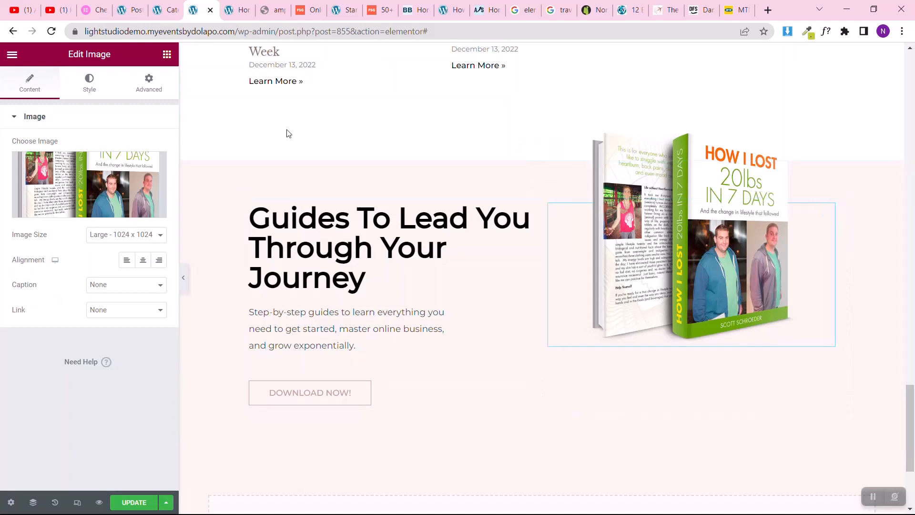
left_click(76, 91)
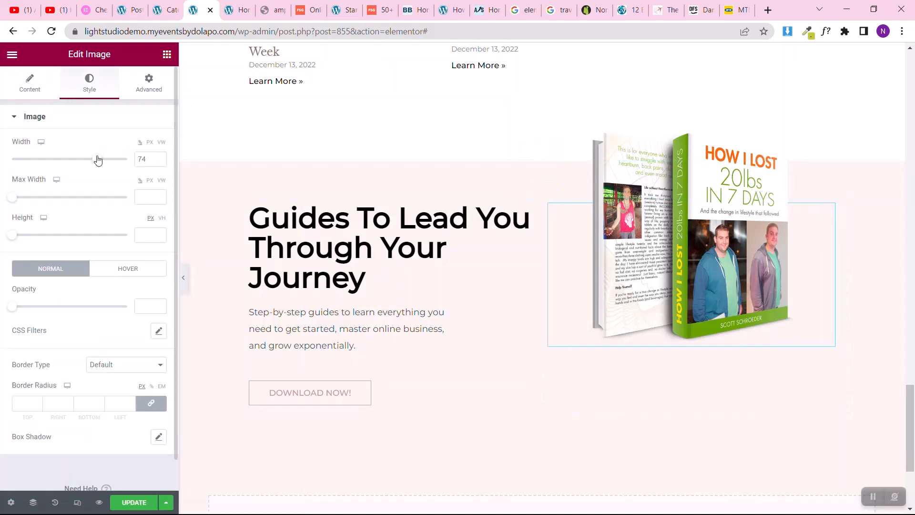
left_click_drag(96, 158, 132, 159)
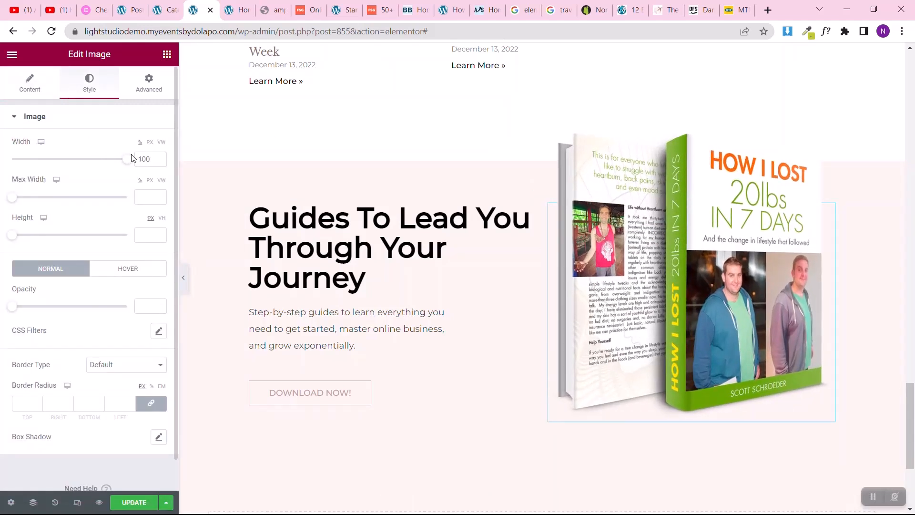
left_click(148, 84)
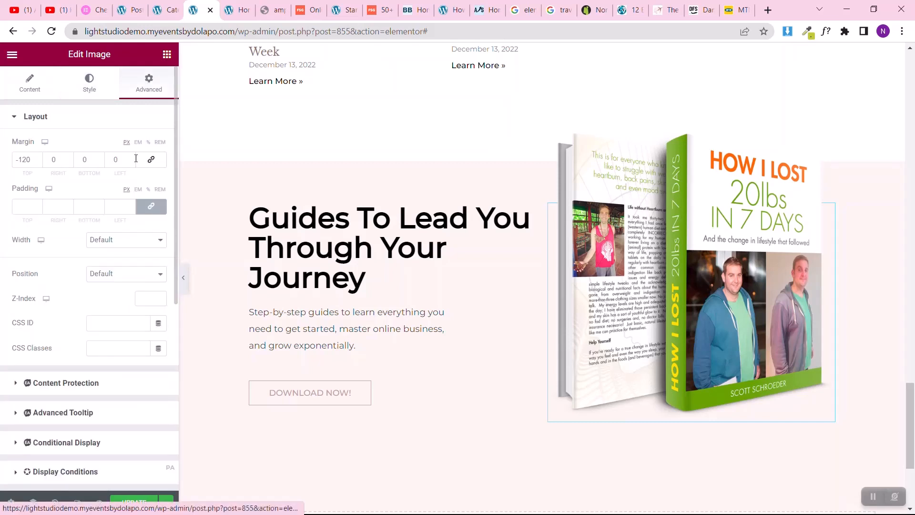
key("BackSpace")
type("0")
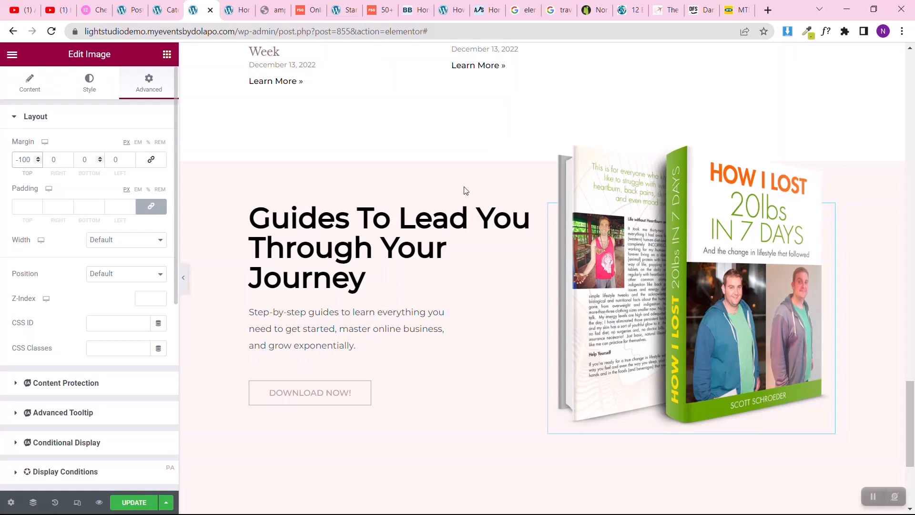
Step: Update the page and review the whole Home page layout with the editor panel hidden
scroll(707, 336, "down", 3)
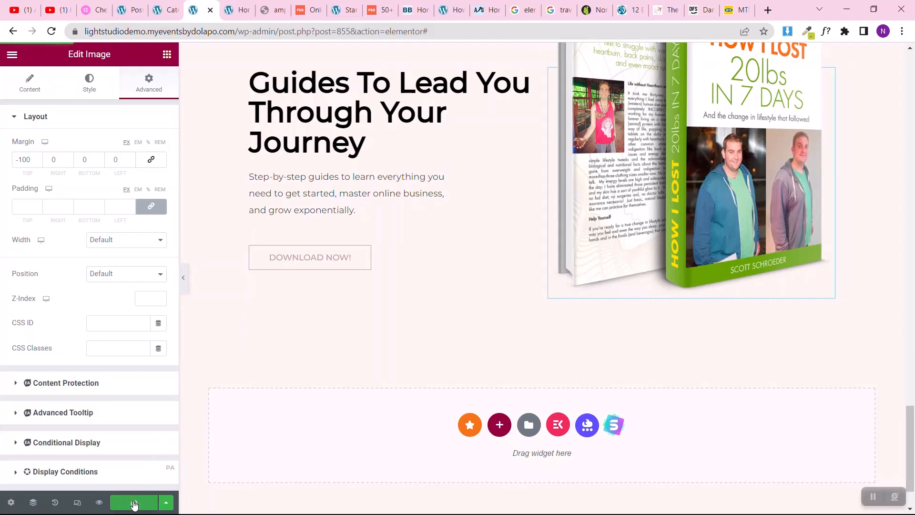
left_click(184, 281)
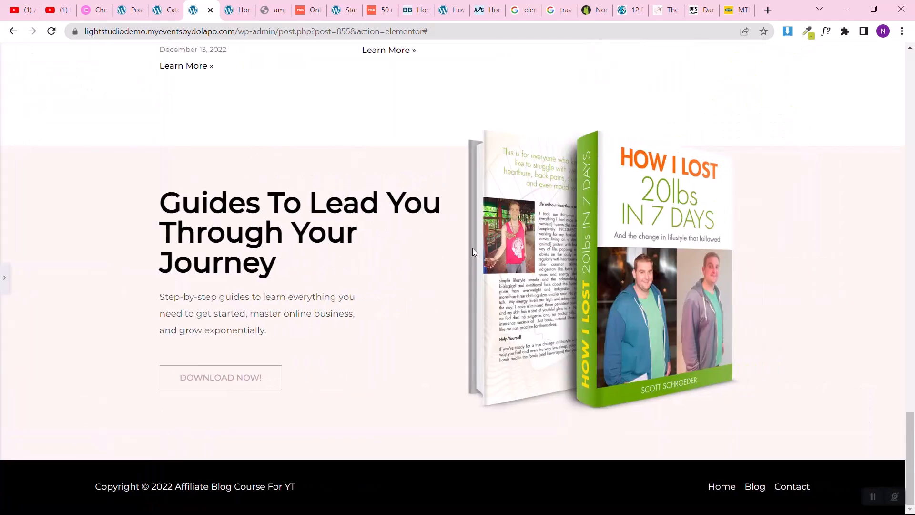
scroll(473, 248, "up", 10)
scroll(473, 248, "up", 20)
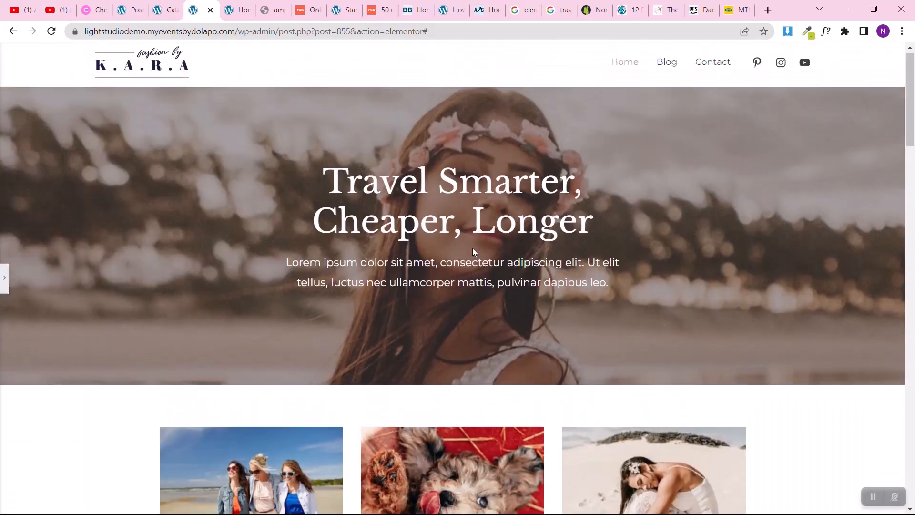
scroll(473, 248, "down", 4)
scroll(473, 248, "up", 4)
scroll(473, 248, "down", 15)
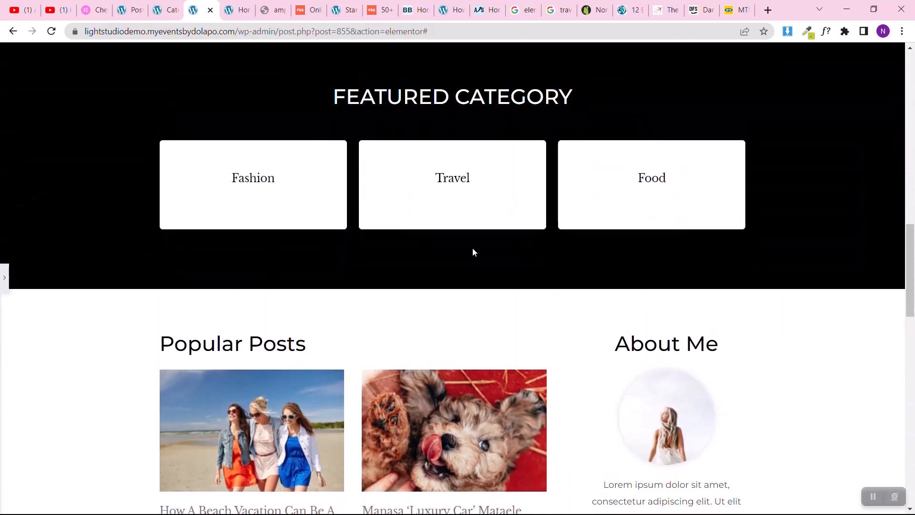
scroll(473, 251, "up", 2)
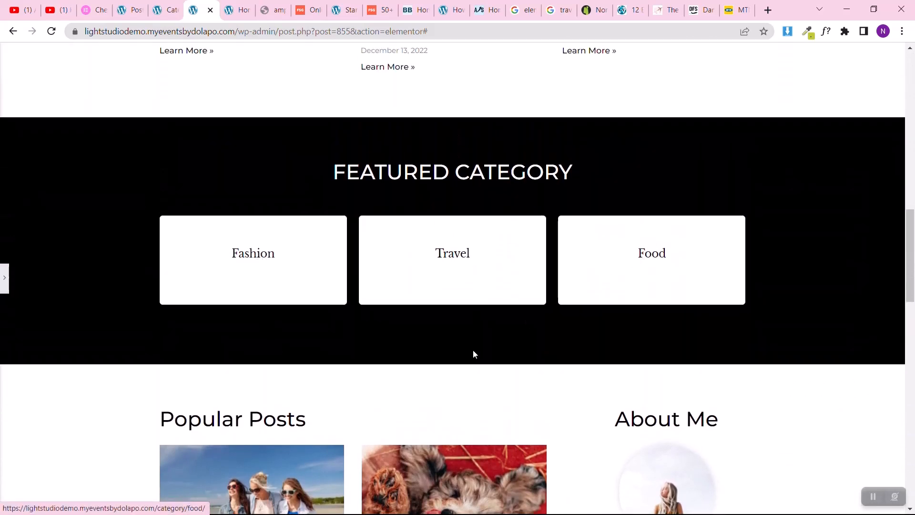
Step: Review the desktop layout from Featured Category to the footer, then restore the editor panel and return to the page's beginning
scroll(474, 354, "down", 10)
scroll(474, 353, "up", 7)
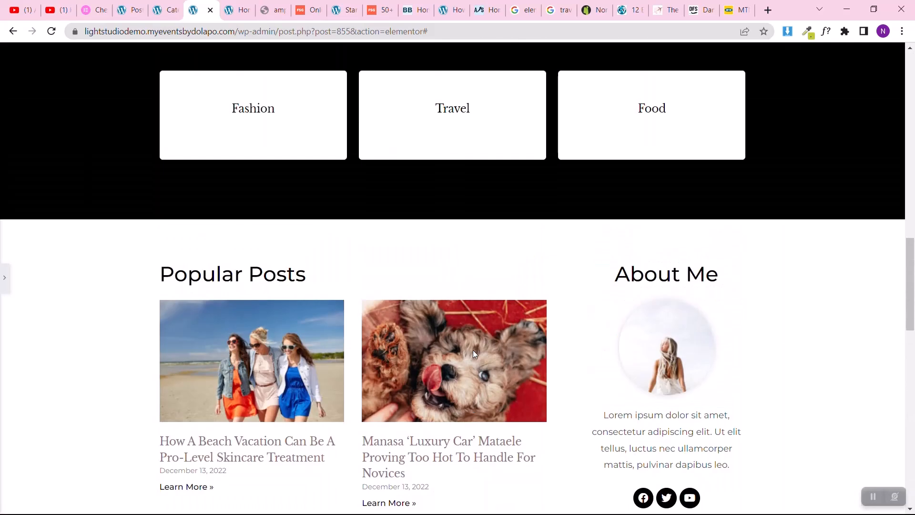
scroll(475, 354, "down", 12)
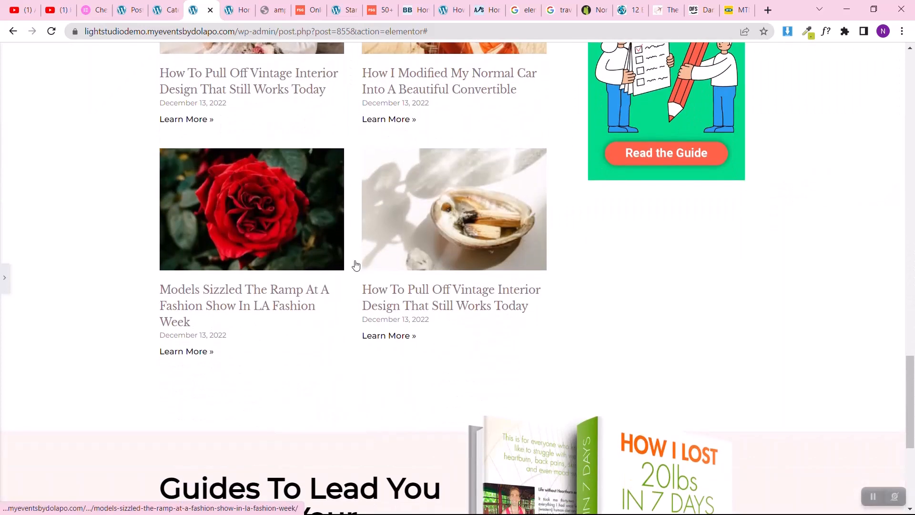
scroll(538, 339, "down", 3)
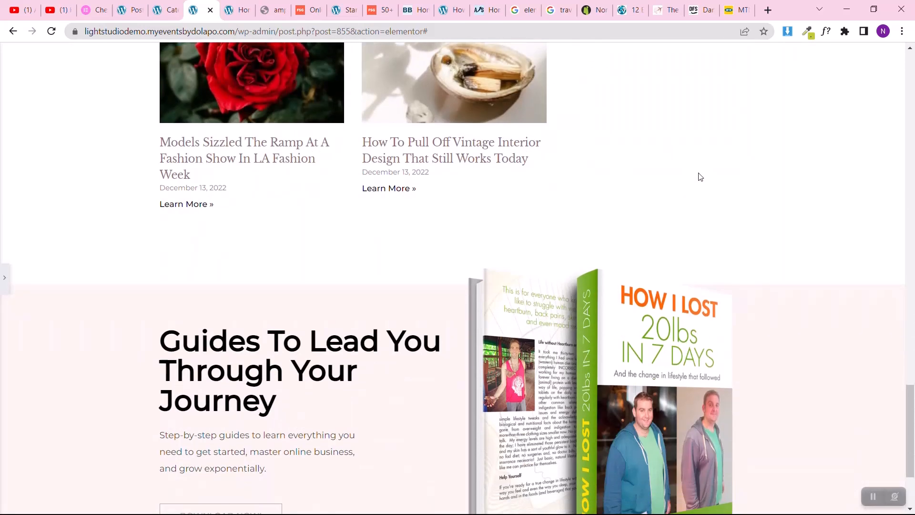
scroll(524, 336, "down", 3)
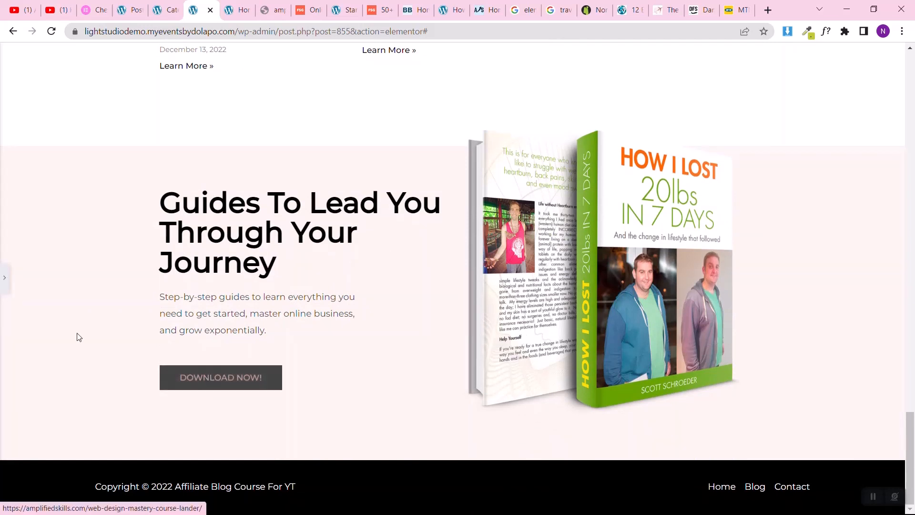
left_click(4, 279)
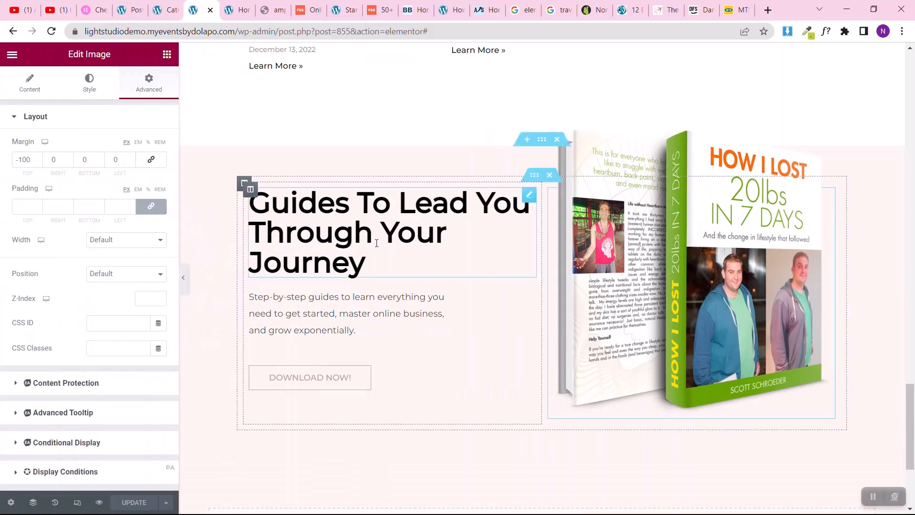
scroll(376, 247, "up", 8)
scroll(376, 247, "up", 10)
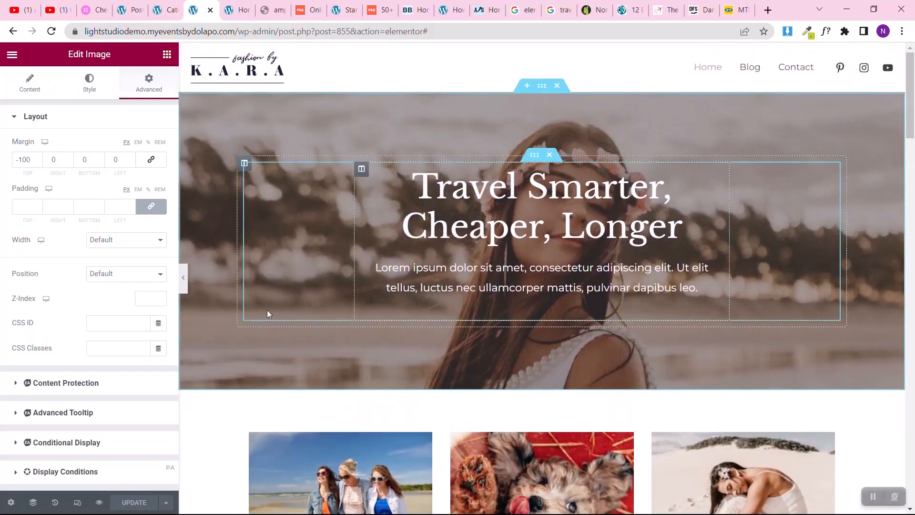
Step: Switch the page preview to the mobile layout and bring the hero section into view for editing
left_click(78, 503)
scroll(430, 174, "up", 12)
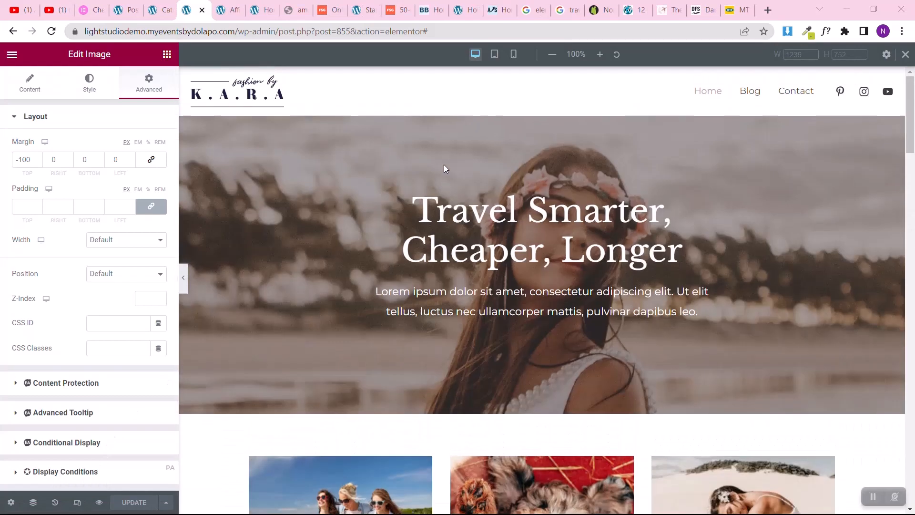
left_click(513, 55)
scroll(523, 169, "up", 3)
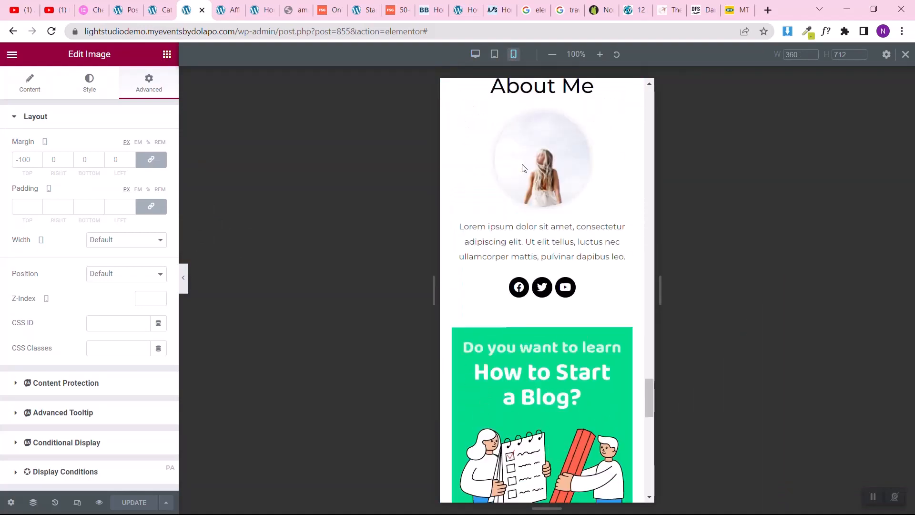
scroll(523, 169, "up", 20)
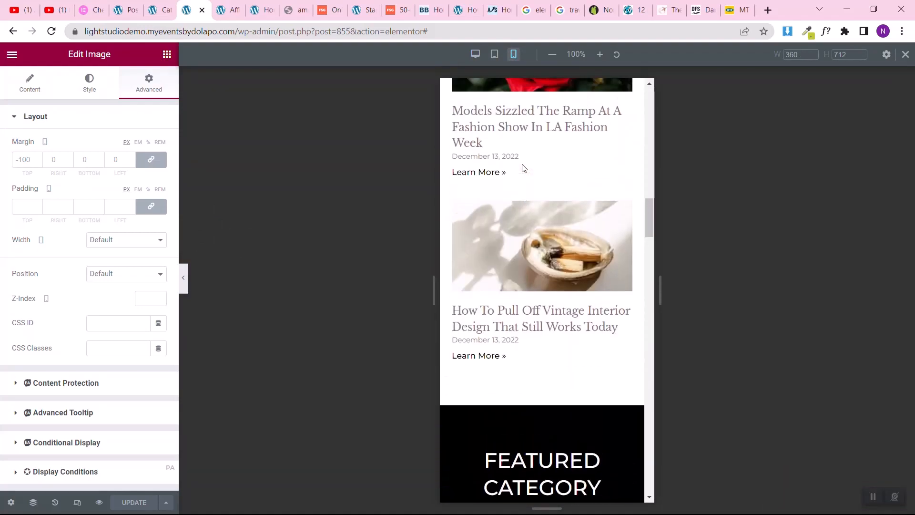
scroll(523, 168, "up", 20)
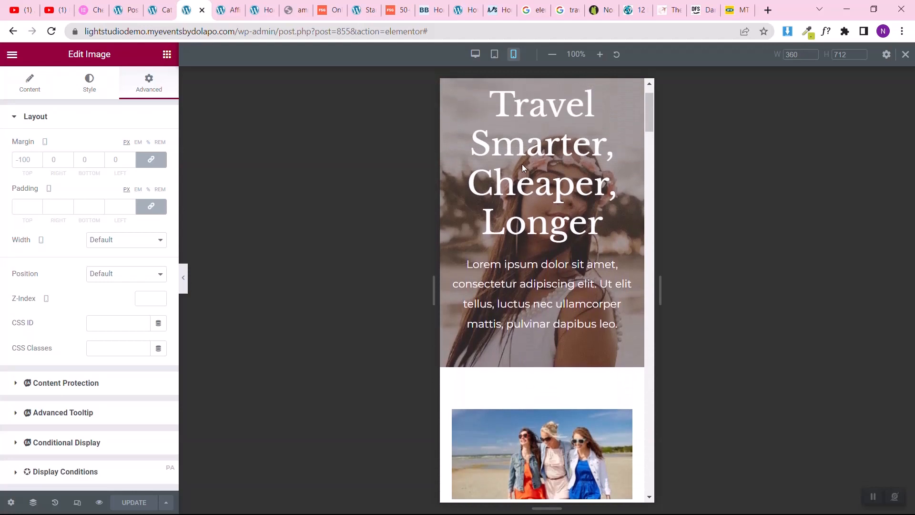
scroll(523, 169, "up", 2)
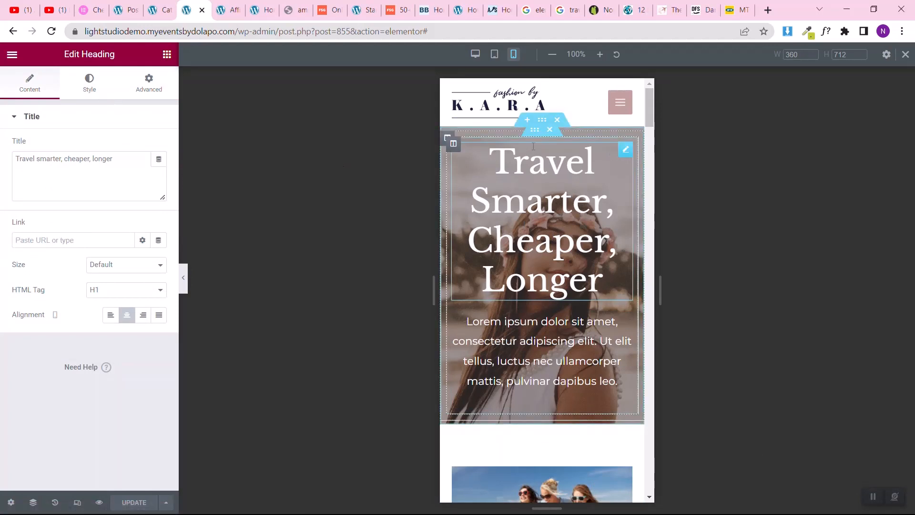
Step: Unlink the hero section's mobile padding and set its top and bottom padding to 50 px
left_click(542, 120)
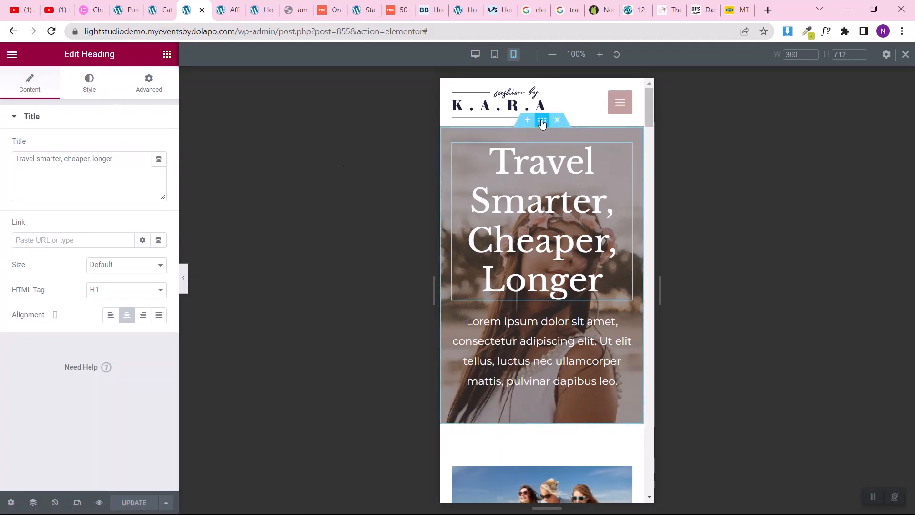
left_click(145, 91)
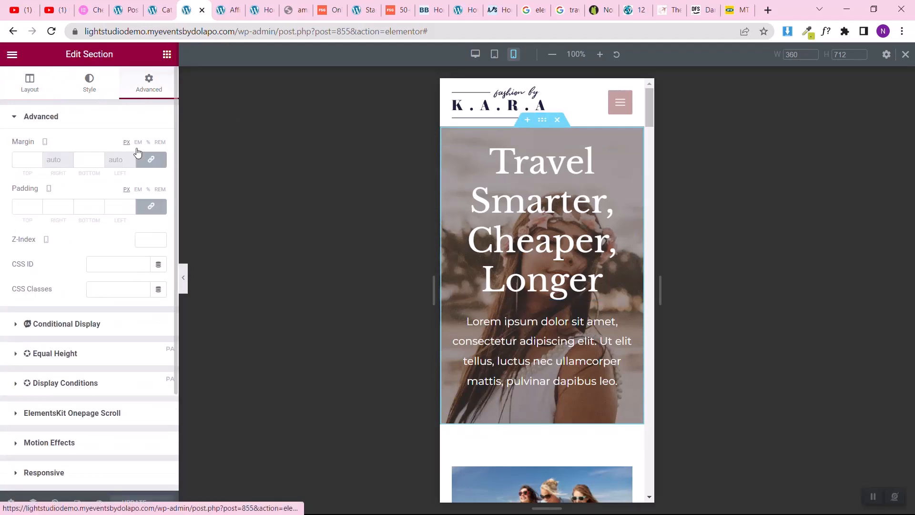
left_click(144, 205)
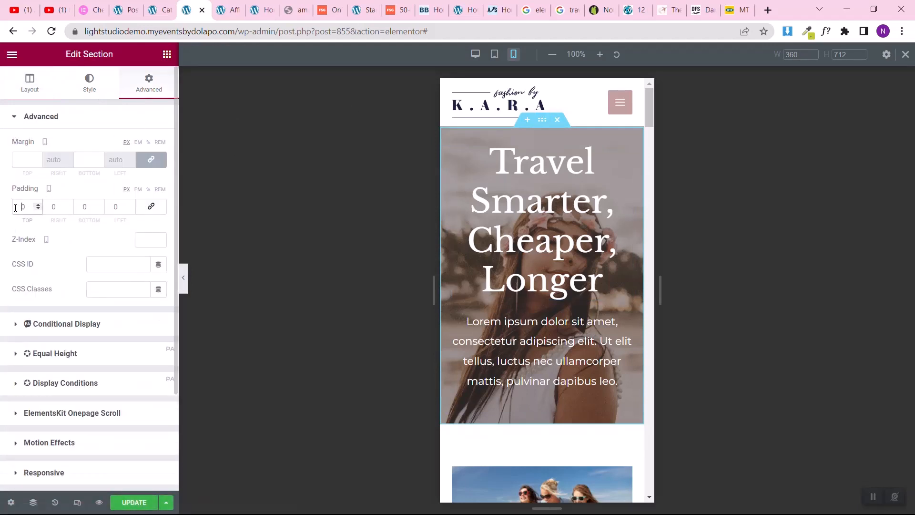
type("5")
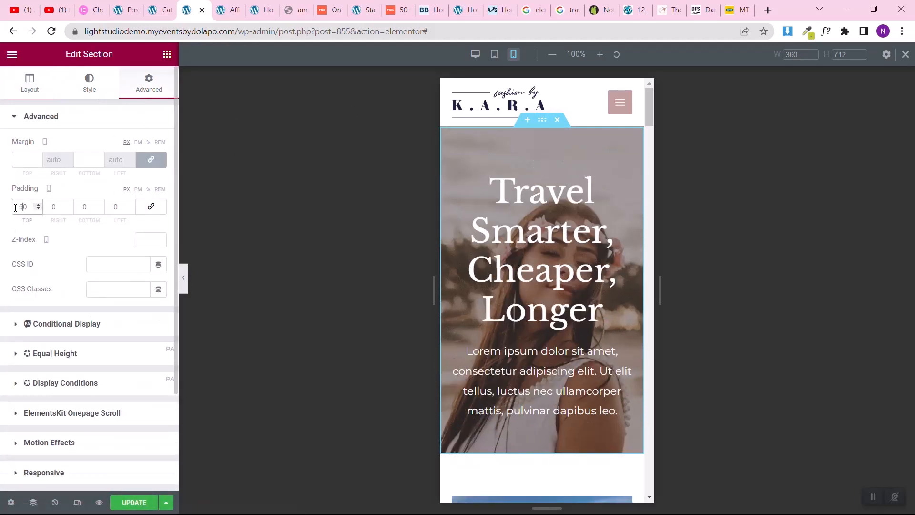
left_click(83, 207)
type("5")
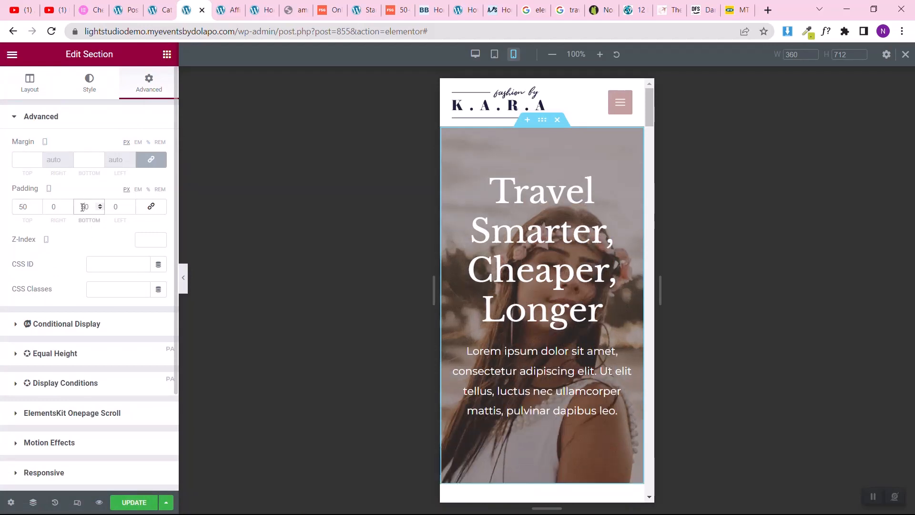
Step: Reduce the mobile font size of the "Travel Smarter, Cheaper, Longer" heading to 38 px
left_click(618, 182)
left_click(90, 85)
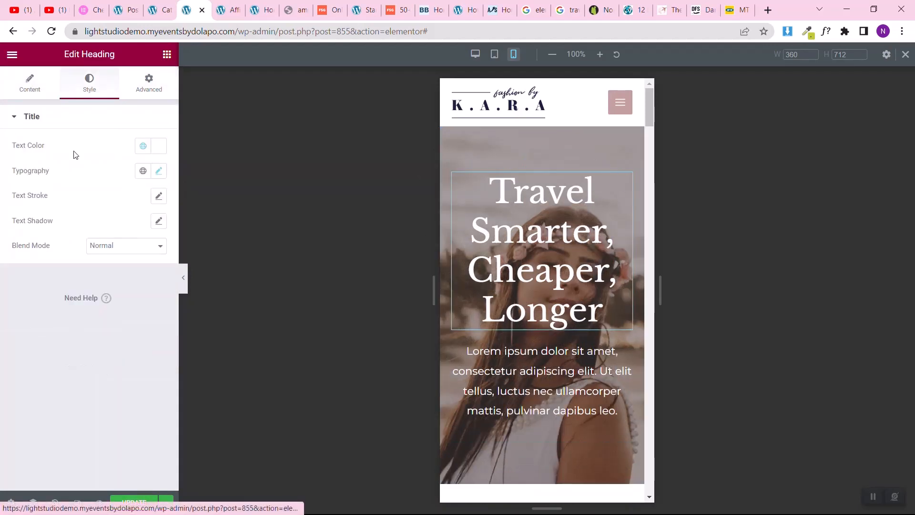
left_click(159, 172)
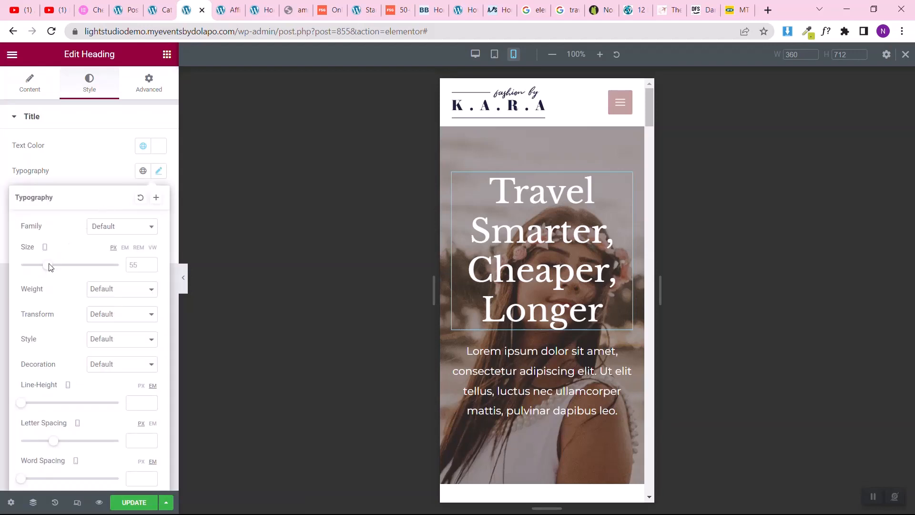
left_click_drag(48, 269, 40, 270)
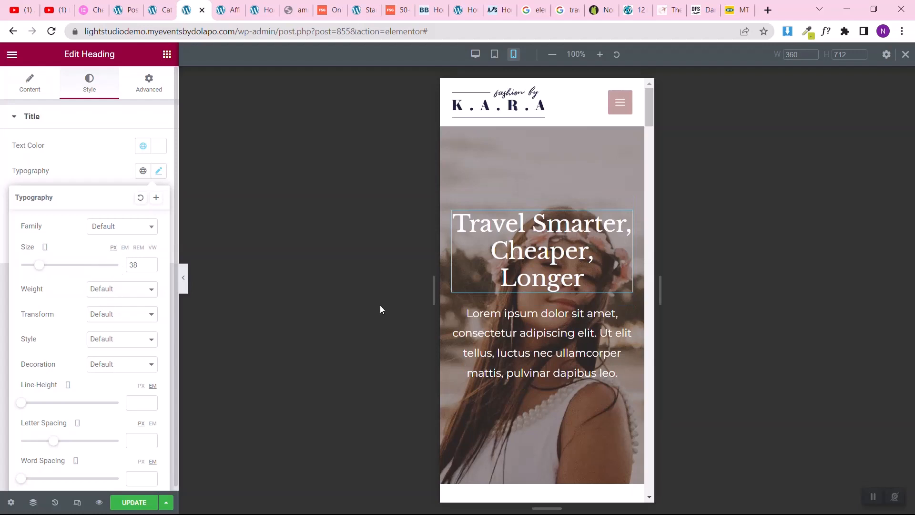
Step: Set the mobile font size of the hero section's lorem ipsum paragraph to 16 px
left_click(628, 313)
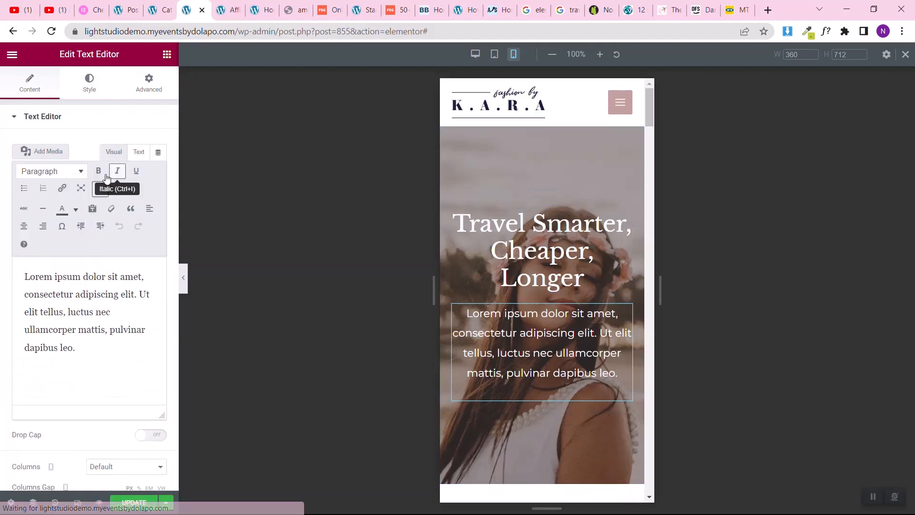
left_click(89, 89)
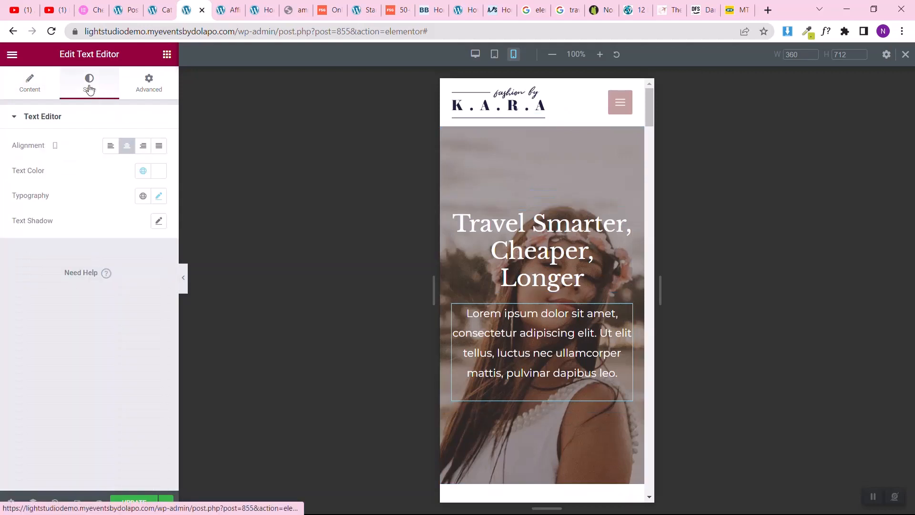
left_click(158, 196)
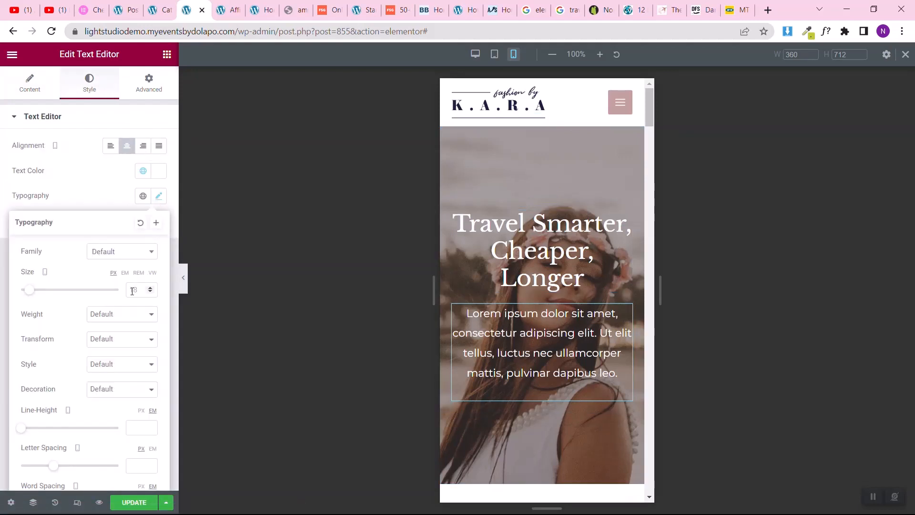
type("16")
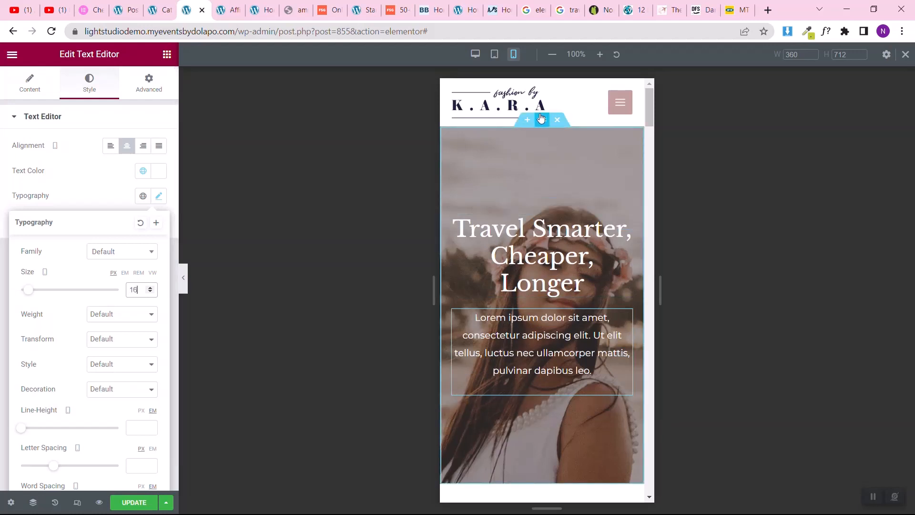
Step: Set the hero section's mobile top and bottom padding to 20 px
left_click(541, 119)
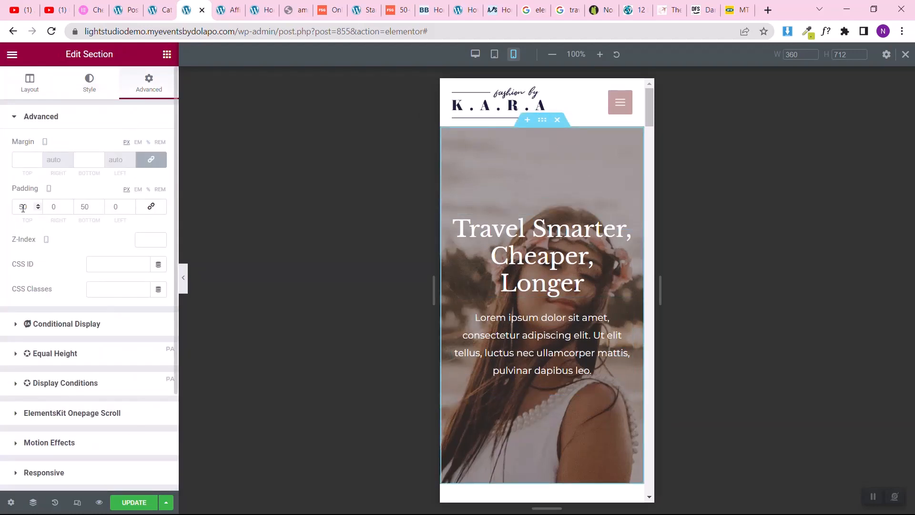
type("20")
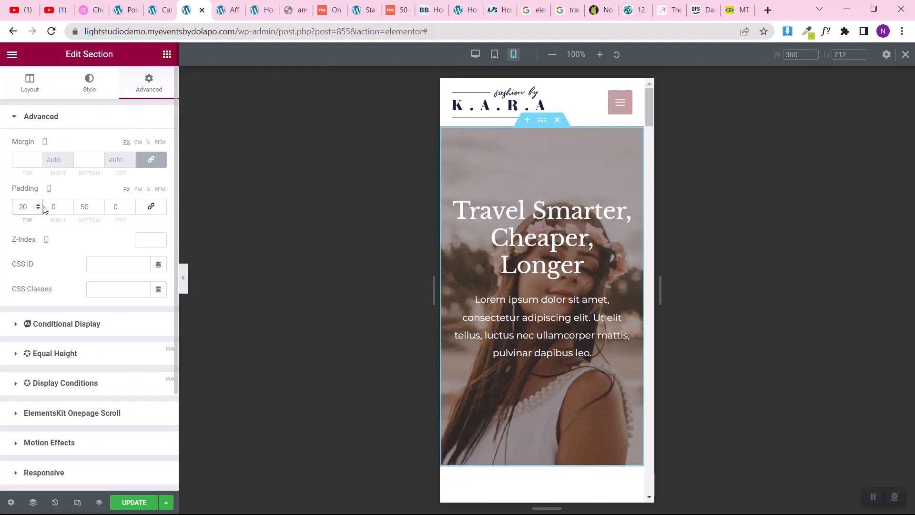
type("20")
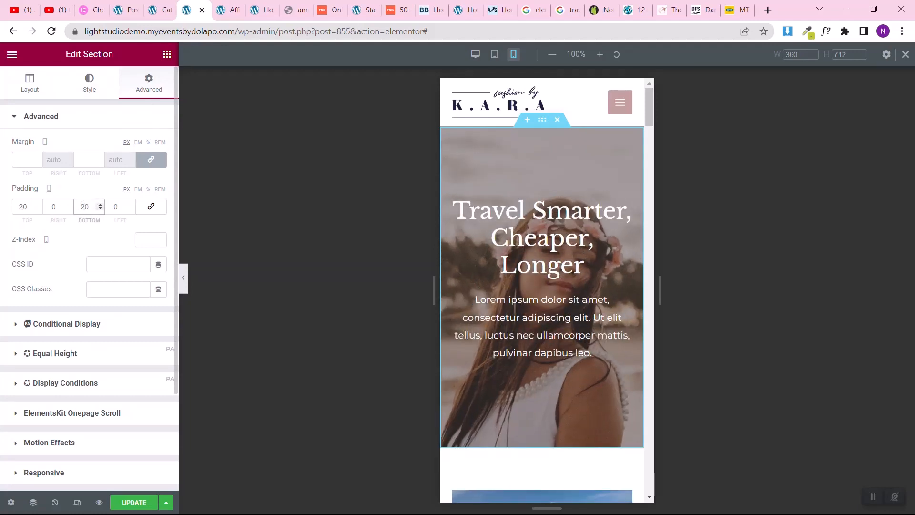
Step: Unlink the Popular Posts column's mobile margins and set them to 0 px on all sides
scroll(519, 439, "down", 5)
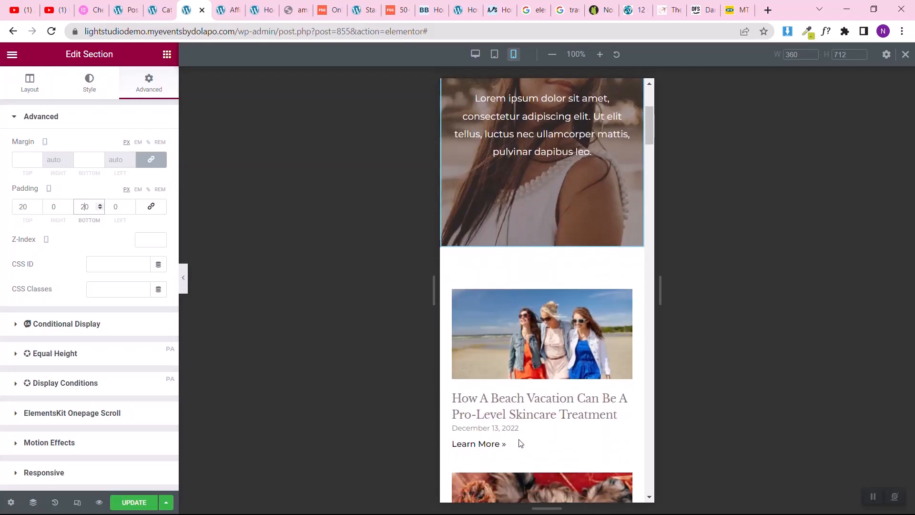
scroll(548, 382, "down", 3)
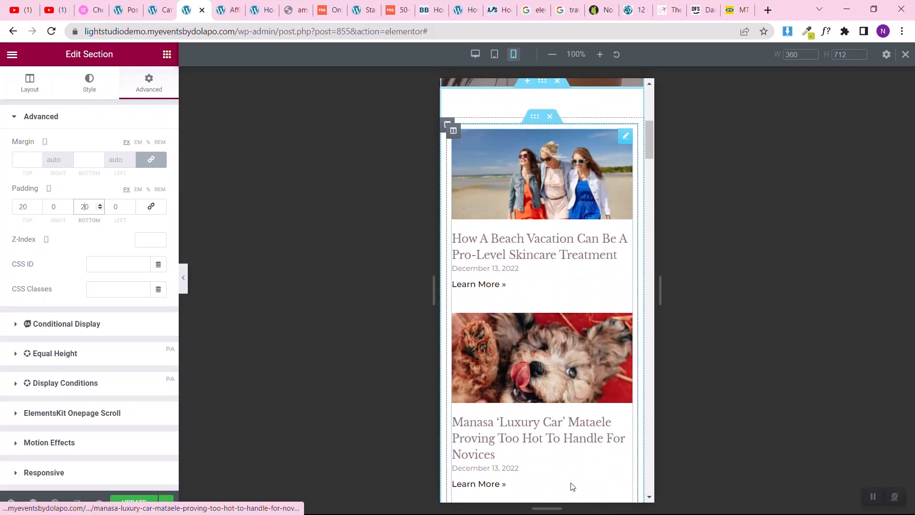
scroll(560, 348, "down", 6)
scroll(559, 349, "down", 20)
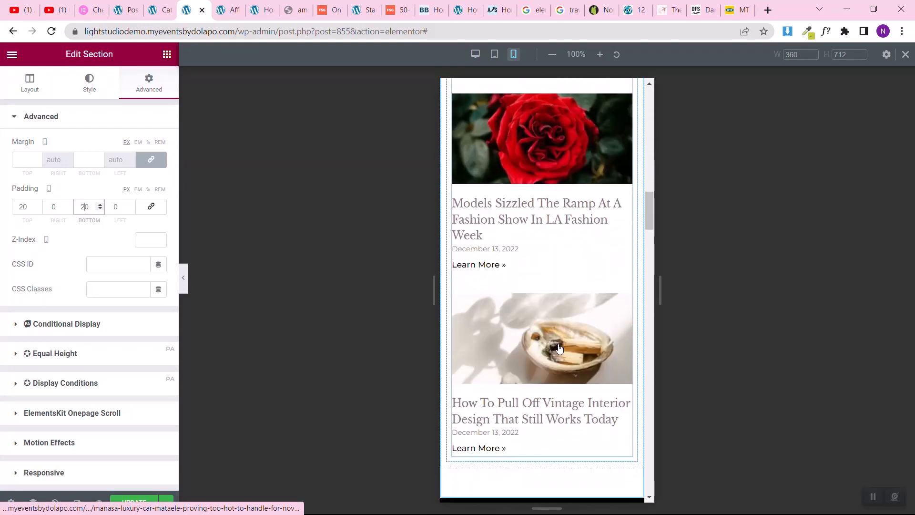
scroll(560, 348, "up", 2)
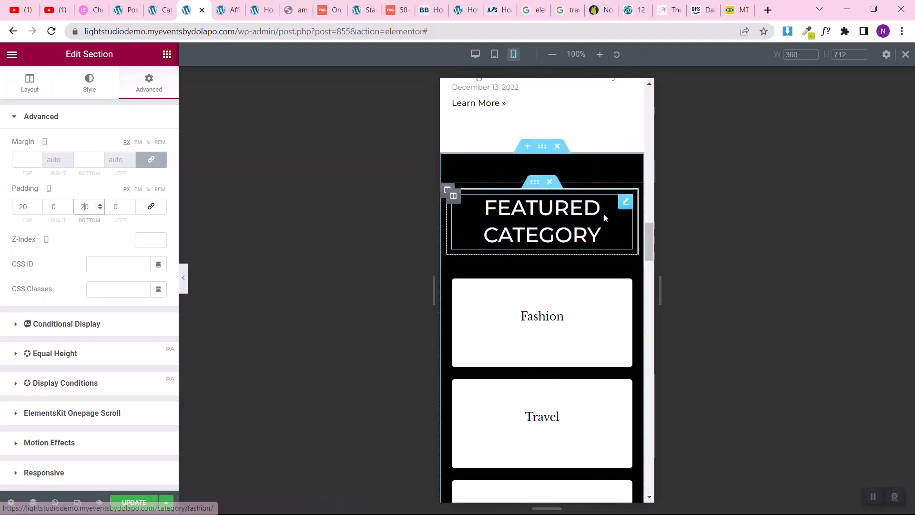
scroll(539, 341, "down", 9)
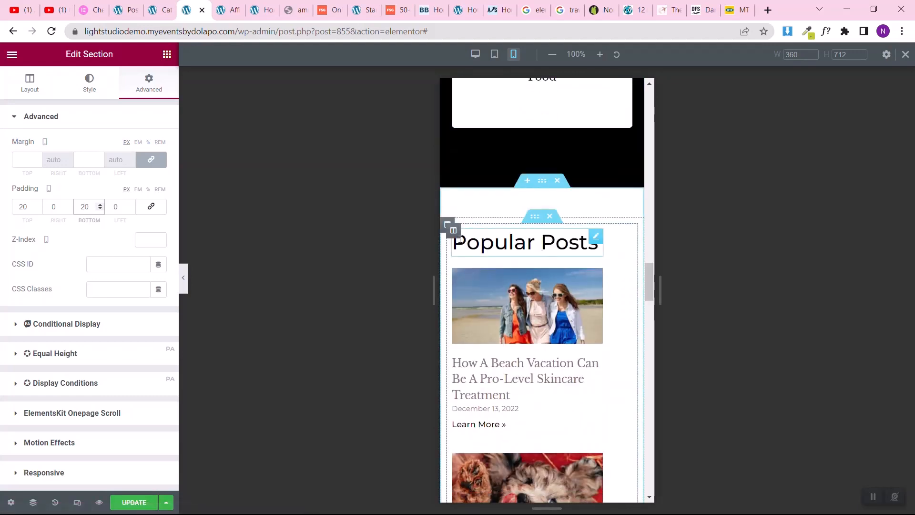
left_click(453, 231)
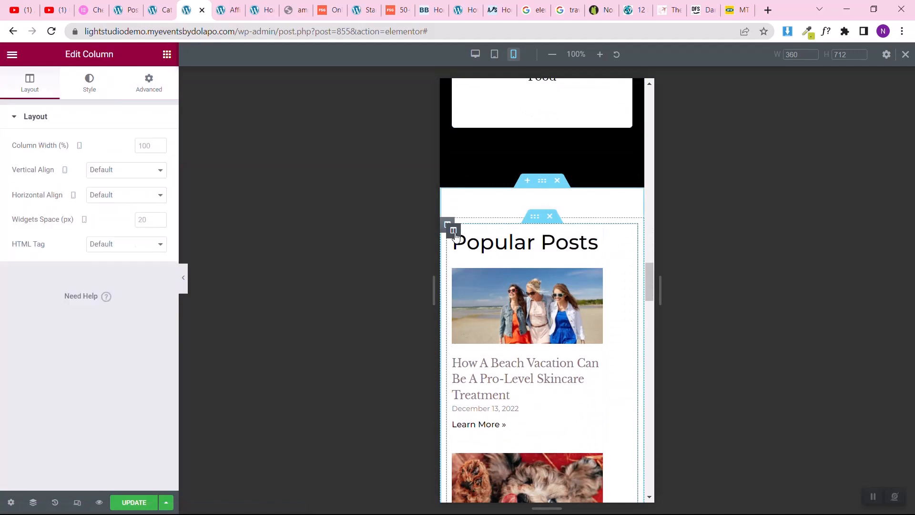
left_click(145, 93)
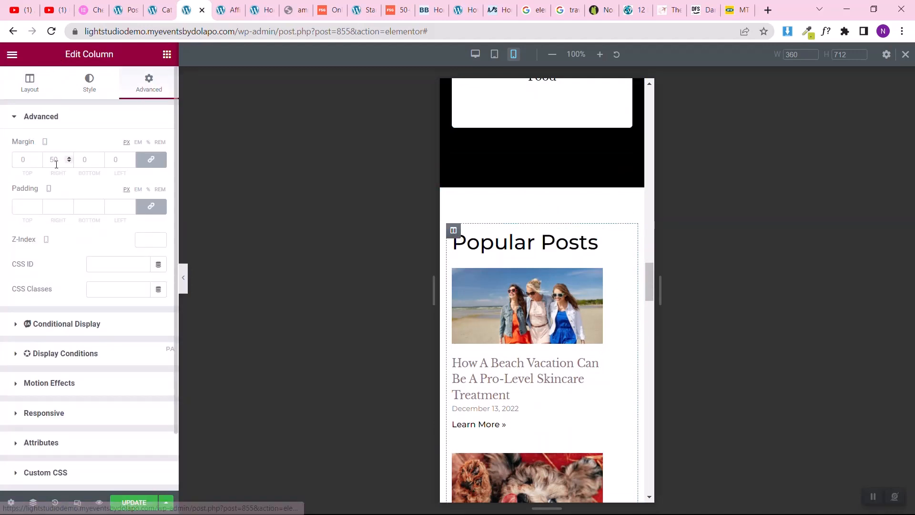
left_click(150, 161)
scroll(542, 346, "down", 5)
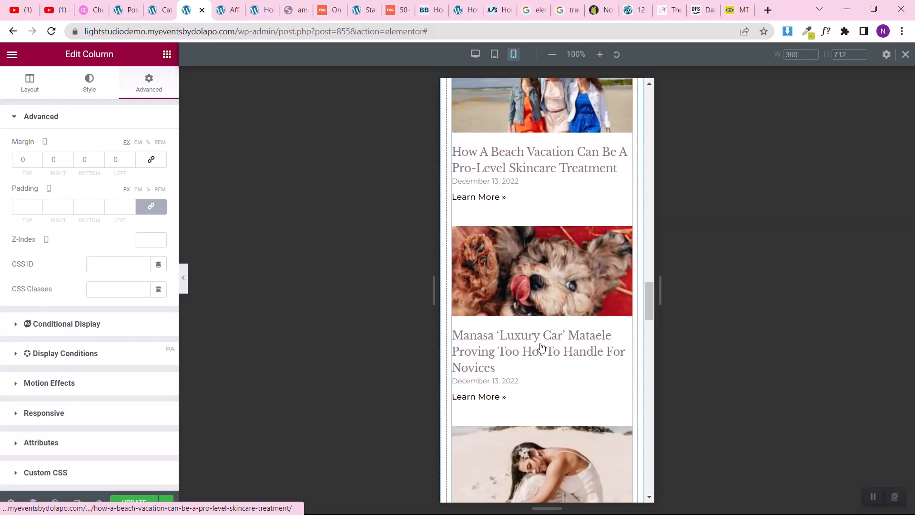
scroll(541, 347, "down", 15)
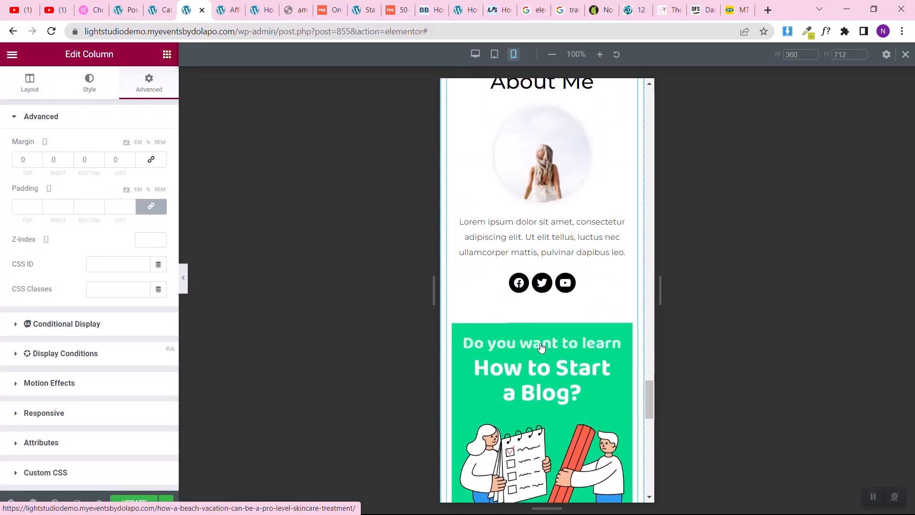
Step: Unlink the mobile padding of the "About Me" heading and set its top padding to 50 px
scroll(542, 346, "up", 4)
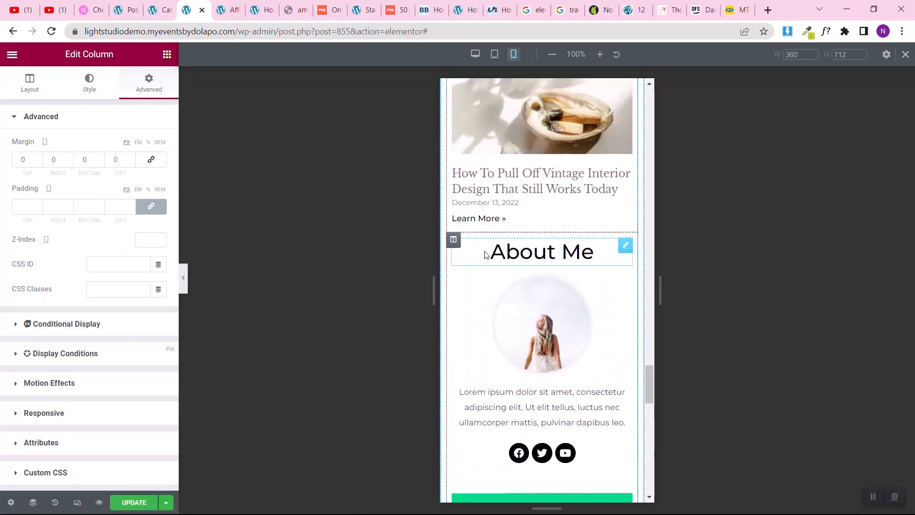
left_click(622, 248)
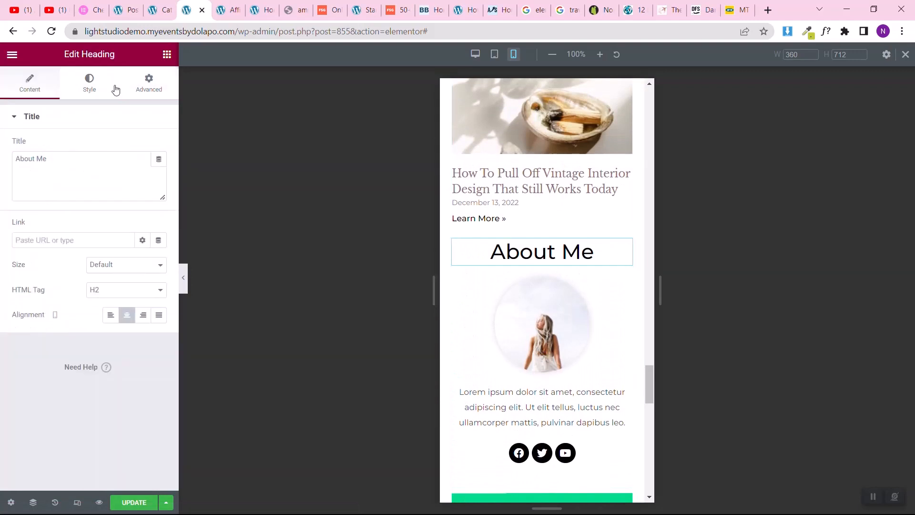
left_click(148, 82)
left_click(153, 209)
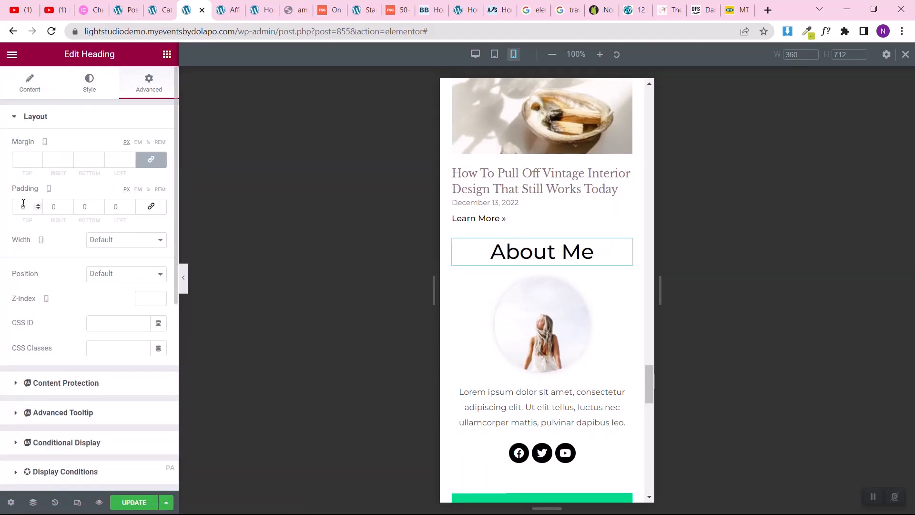
type("5")
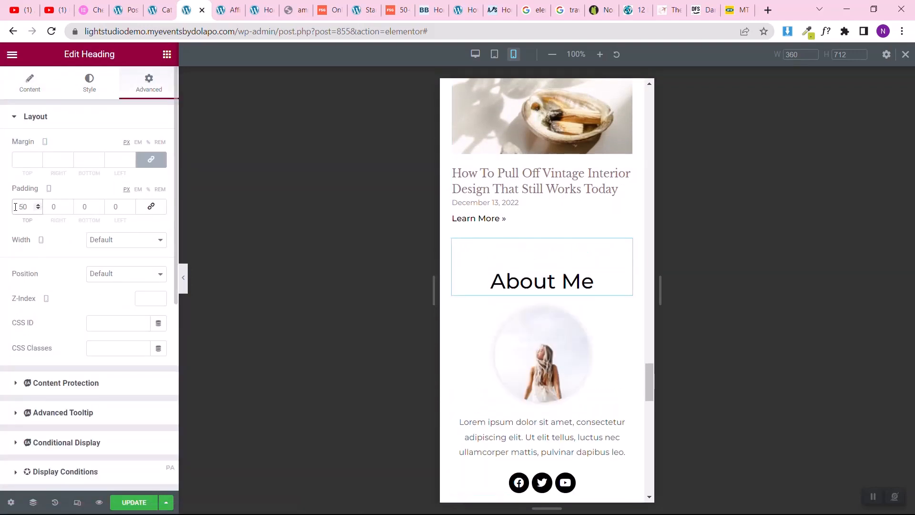
Step: Set the mobile font size of the "Guides to Lead You Through Your Journey" heading to 35 px and its line height to 39 px
scroll(570, 367, "down", 5)
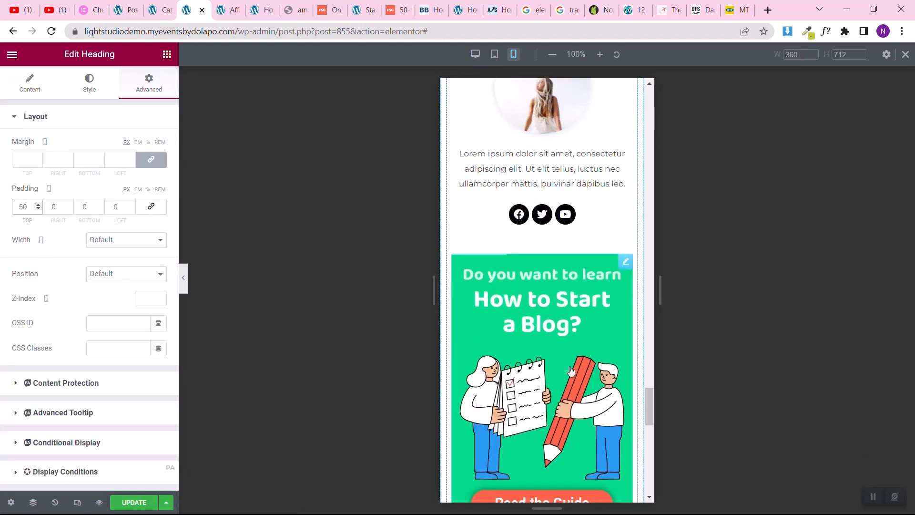
scroll(570, 370, "down", 8)
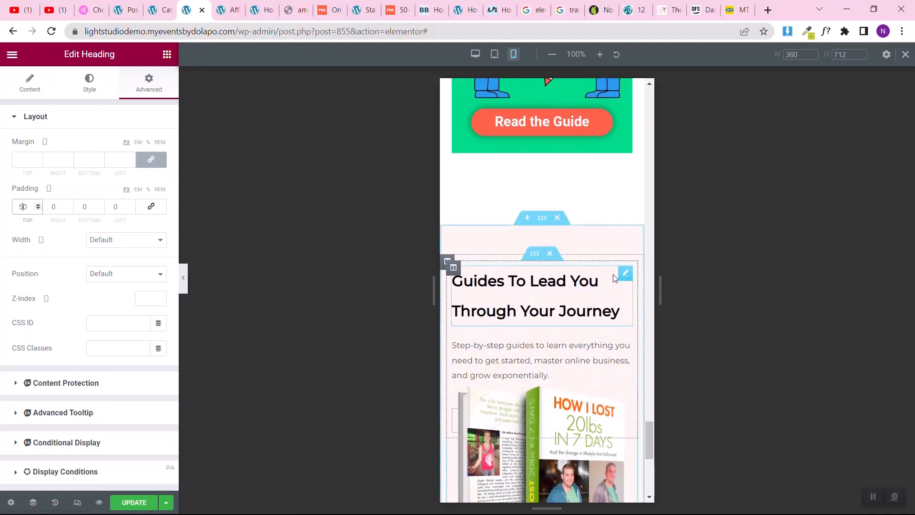
left_click(625, 273)
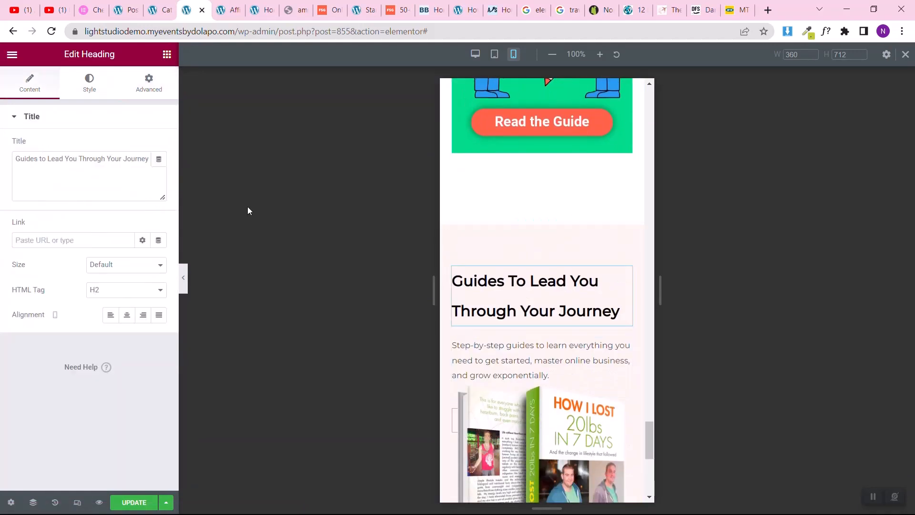
left_click(88, 84)
left_click(159, 171)
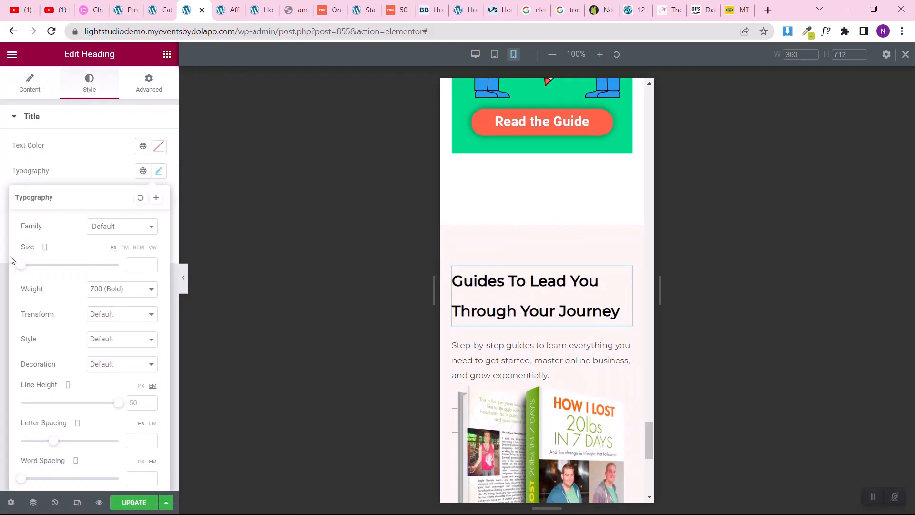
left_click_drag(20, 270, 37, 269)
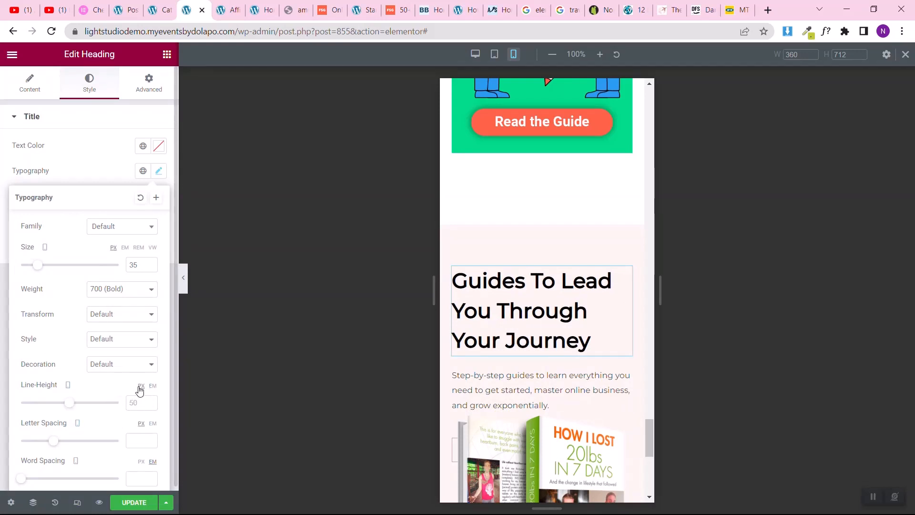
left_click_drag(75, 405, 62, 408)
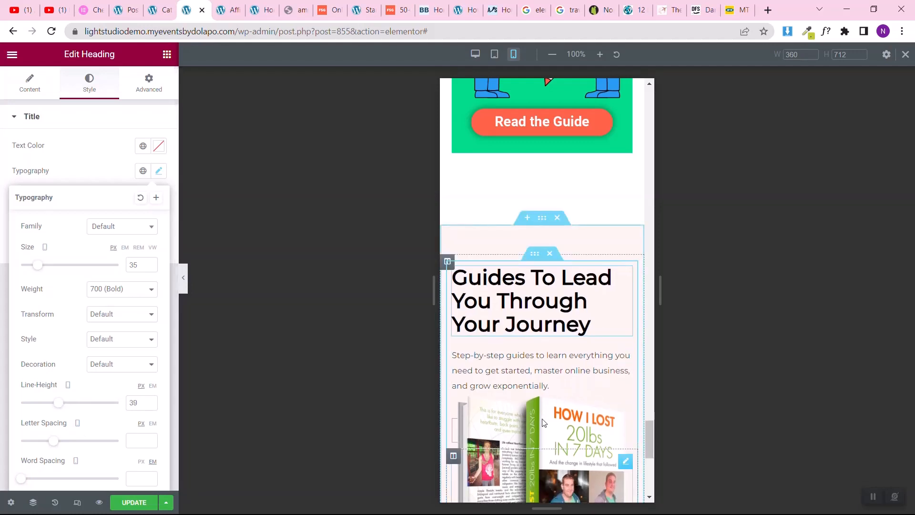
Step: Set the book image's mobile margins to 0 px on all sides and its top padding to 30 px, and update the page
left_click(453, 380)
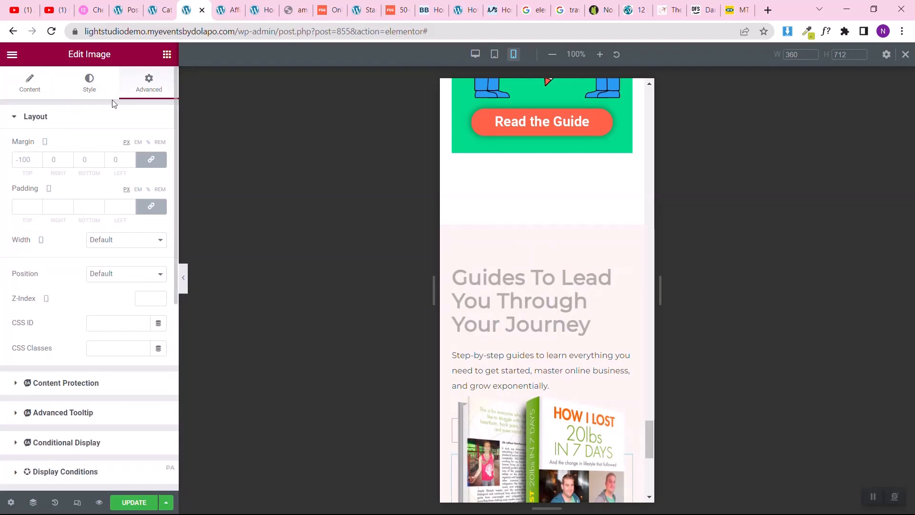
left_click(150, 160)
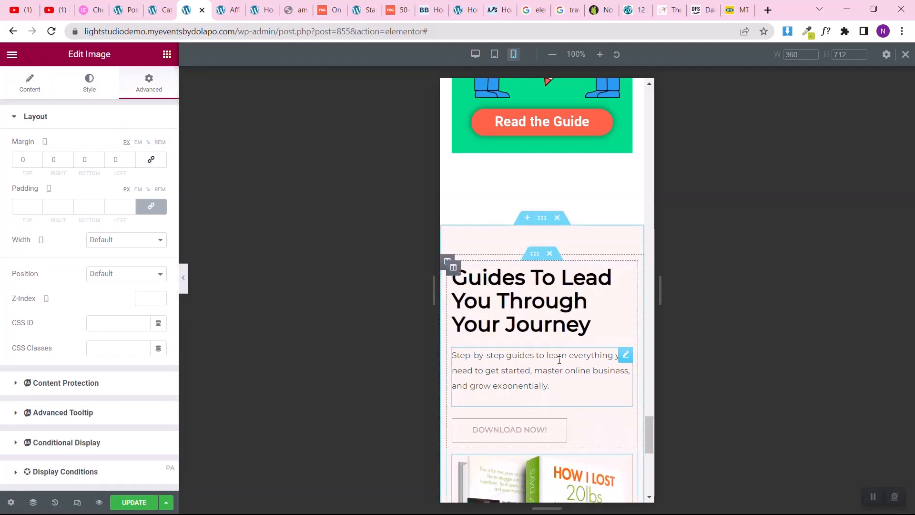
scroll(560, 360, "down", 4)
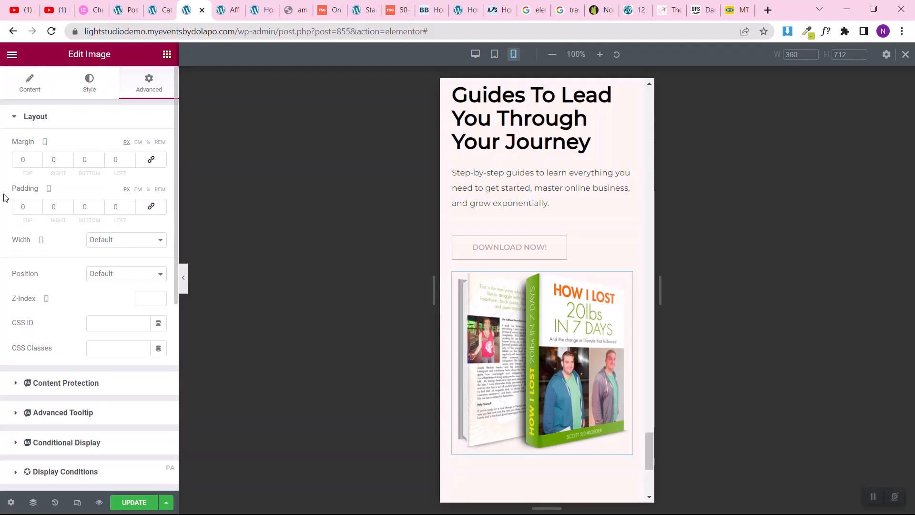
type("2")
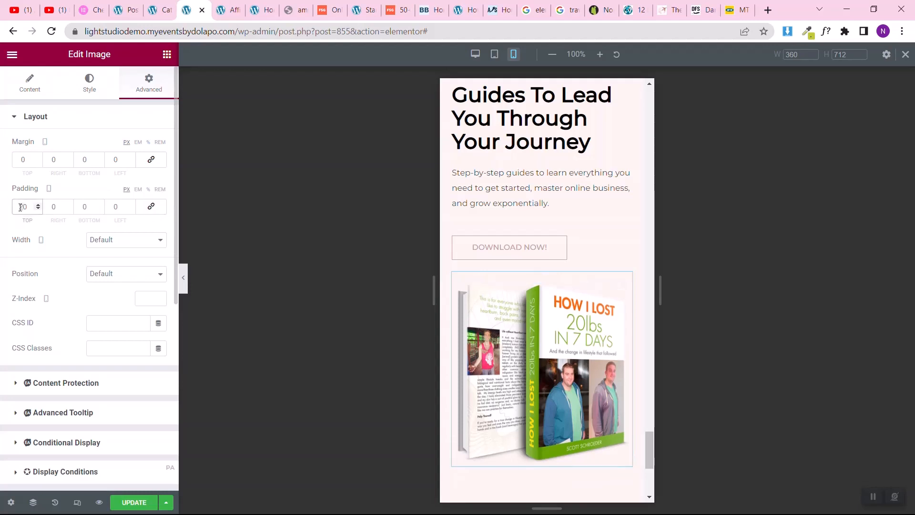
key("BackSpace")
type("3")
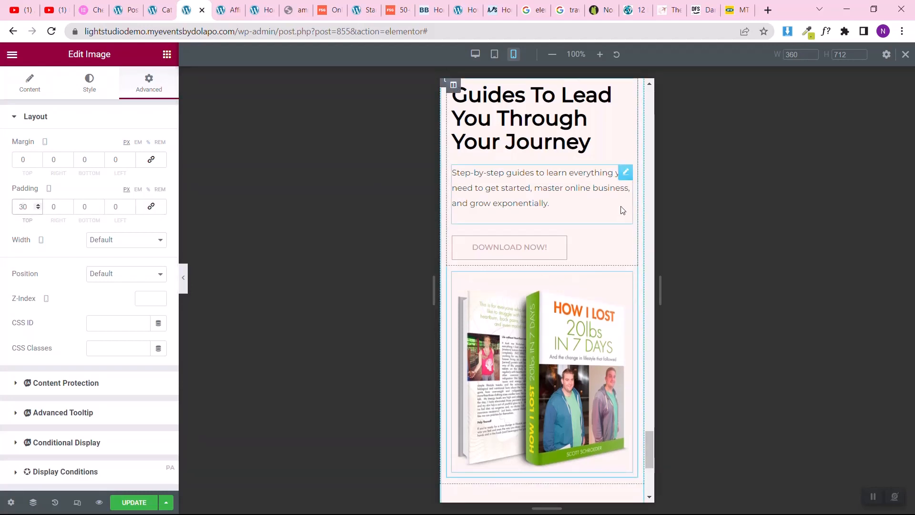
scroll(584, 266, "up", 3)
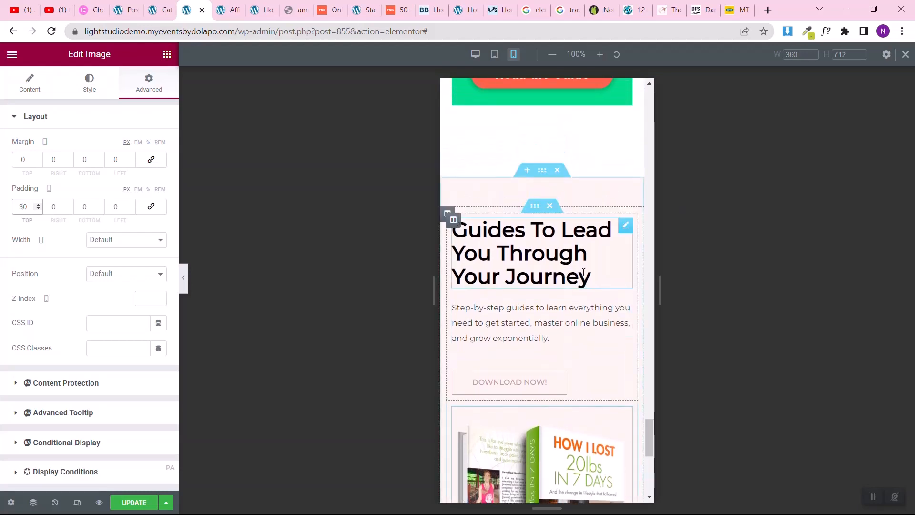
scroll(583, 272, "down", 4)
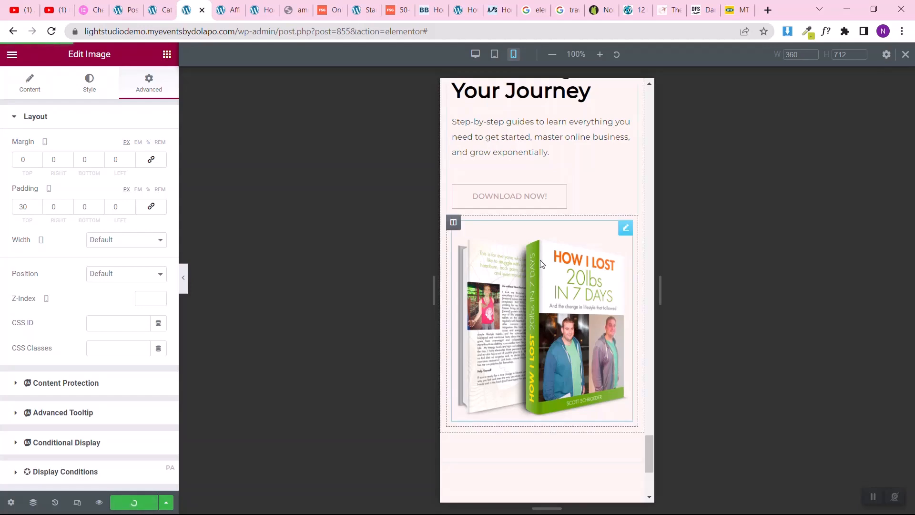
Step: Switch to the tablet view and review the Home page layout from the guides section up to the hero section
scroll(608, 234, "up", 6)
scroll(608, 234, "up", 15)
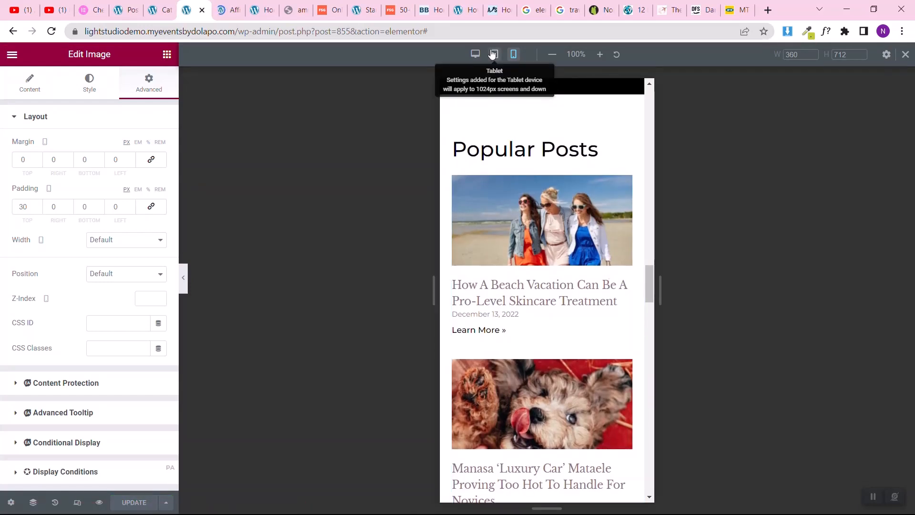
left_click(494, 54)
scroll(496, 343, "down", 9)
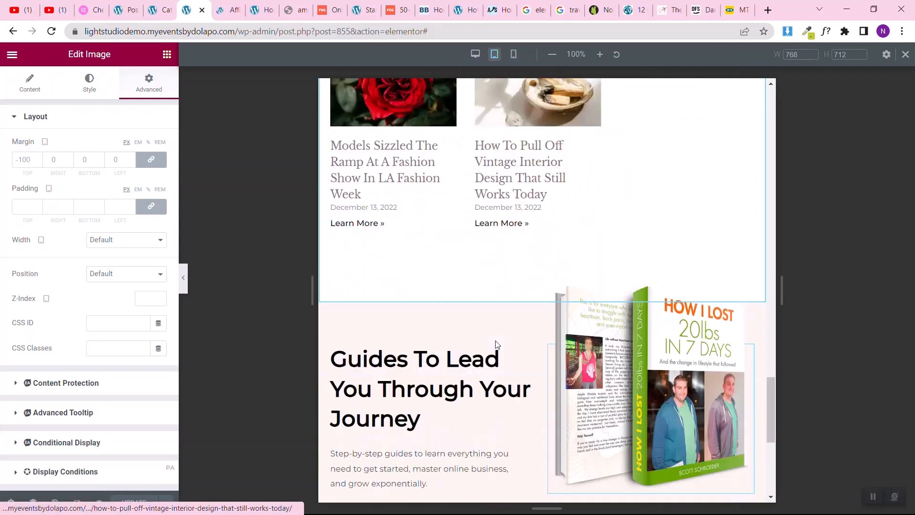
scroll(497, 344, "up", 5)
scroll(496, 344, "down", 7)
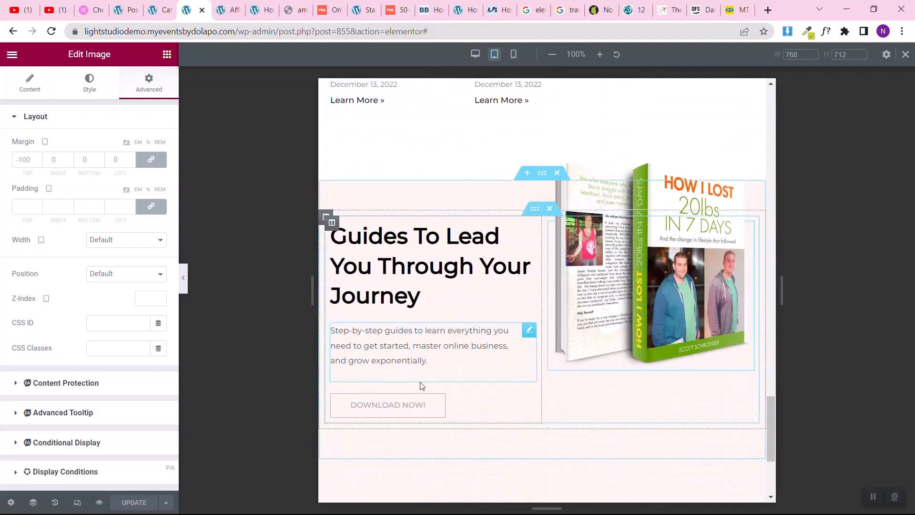
scroll(608, 206, "up", 10)
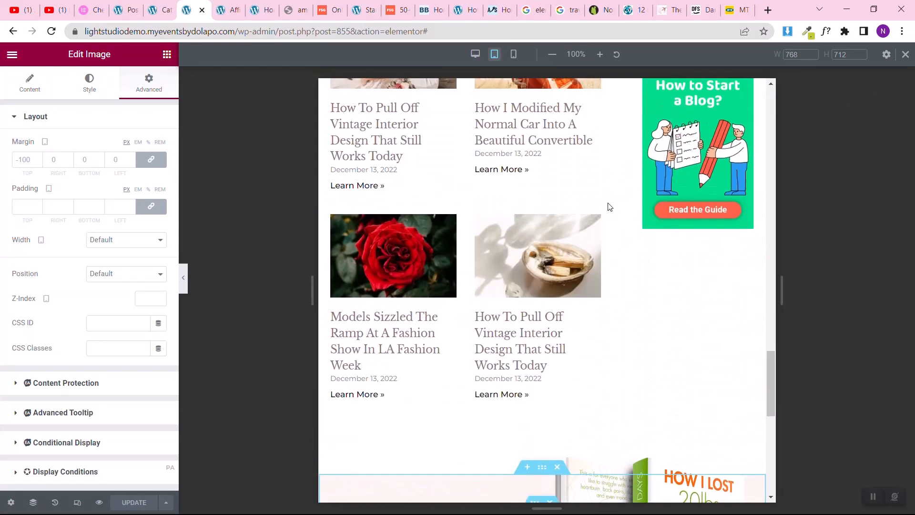
scroll(609, 206, "up", 15)
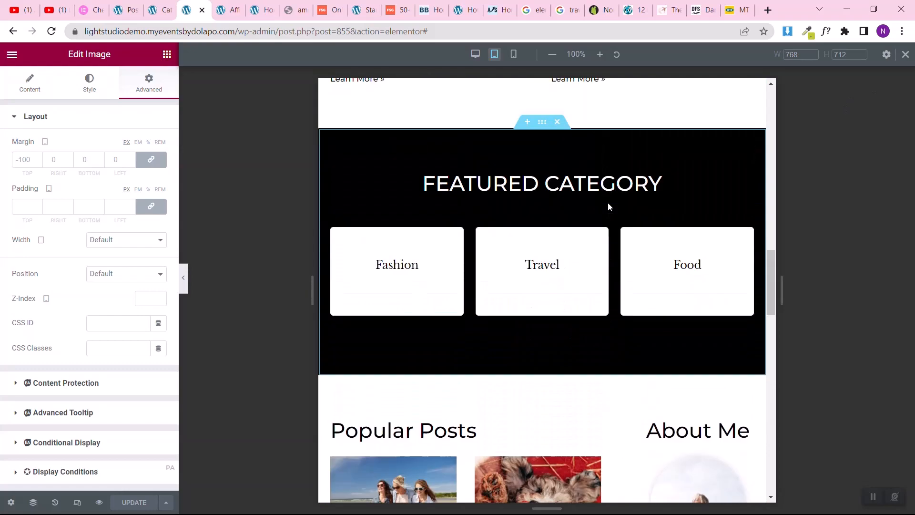
scroll(608, 206, "up", 3)
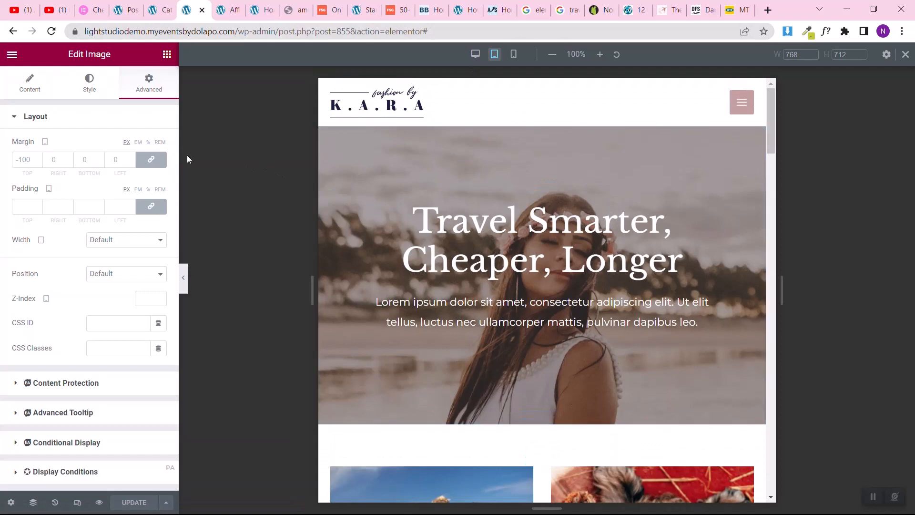
Step: Preview the Home page in the browser and examine its desktop layout from the hero through the featured category and Popular Posts sections
left_click(98, 502)
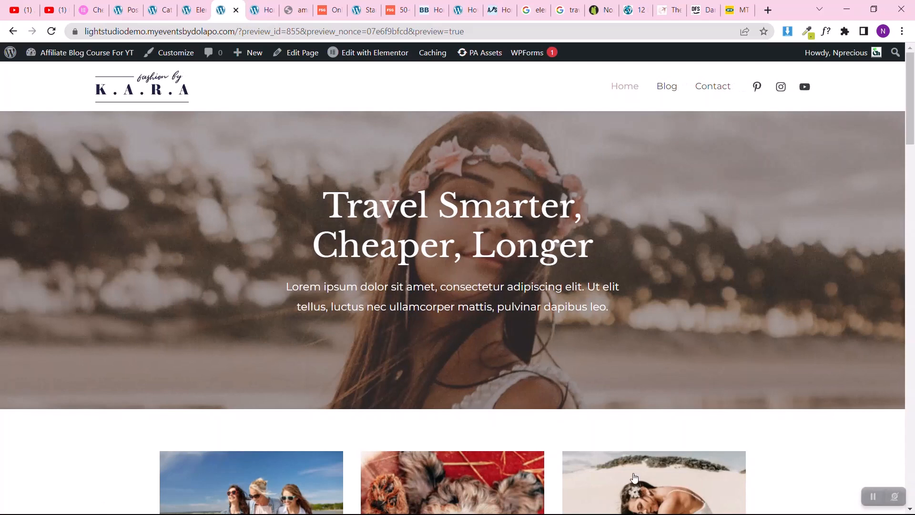
left_click(873, 496)
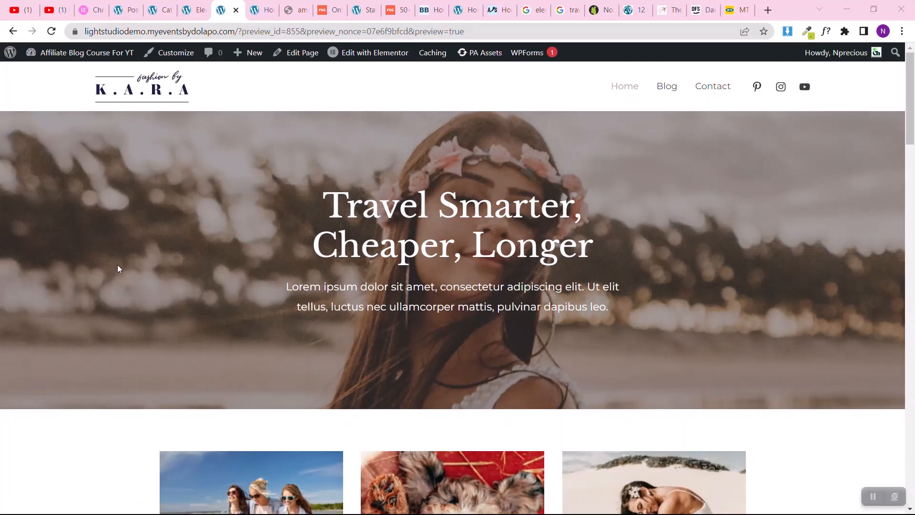
scroll(118, 269, "down", 7)
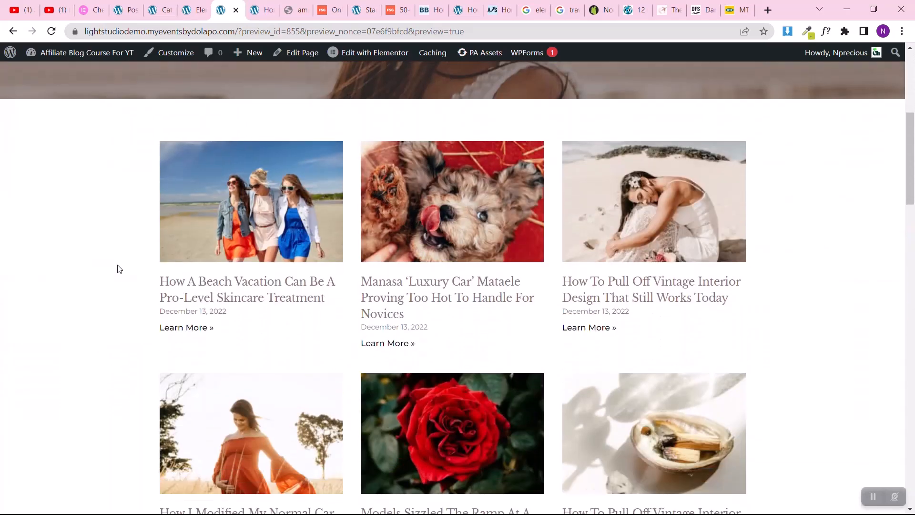
scroll(119, 270, "down", 5)
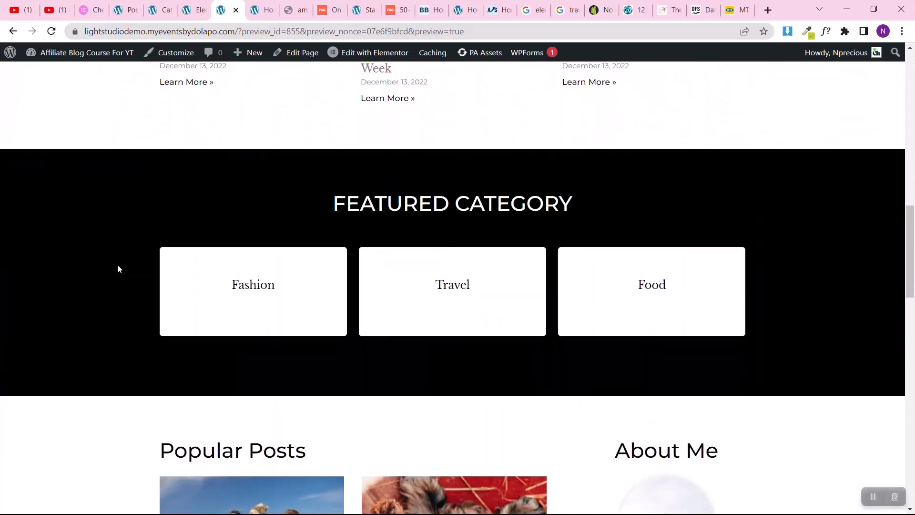
scroll(119, 270, "down", 6)
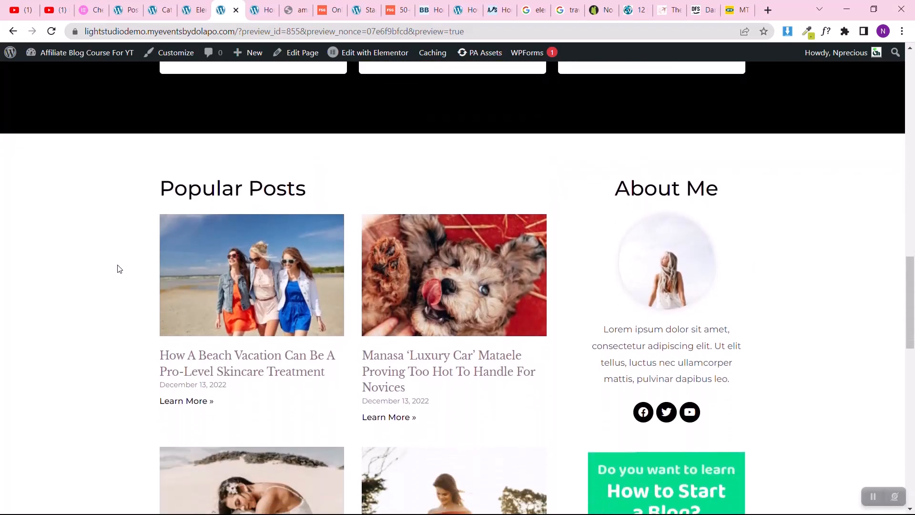
scroll(119, 269, "down", 1)
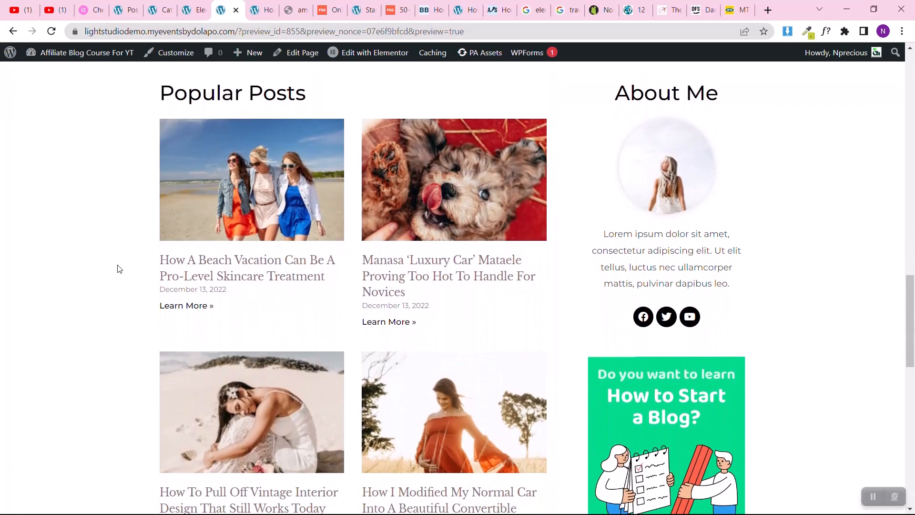
scroll(119, 269, "down", 5)
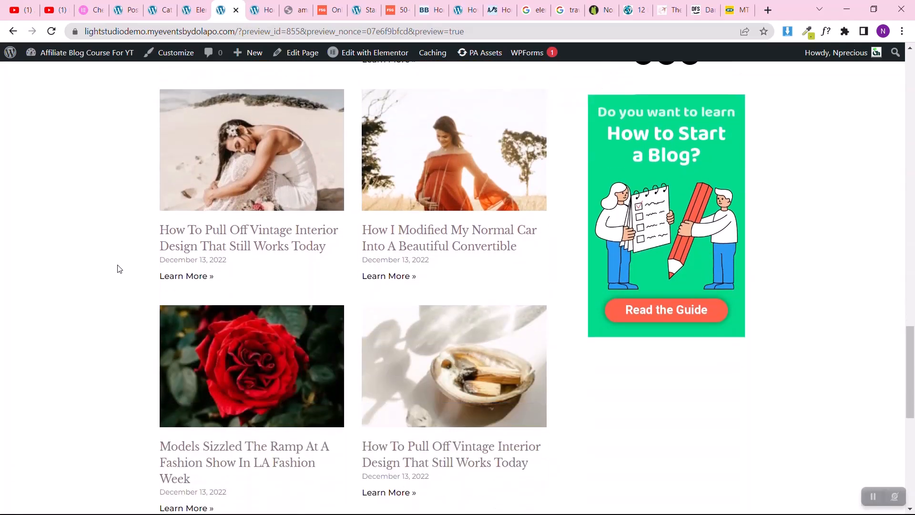
scroll(120, 269, "down", 4)
scroll(119, 269, "up", 9)
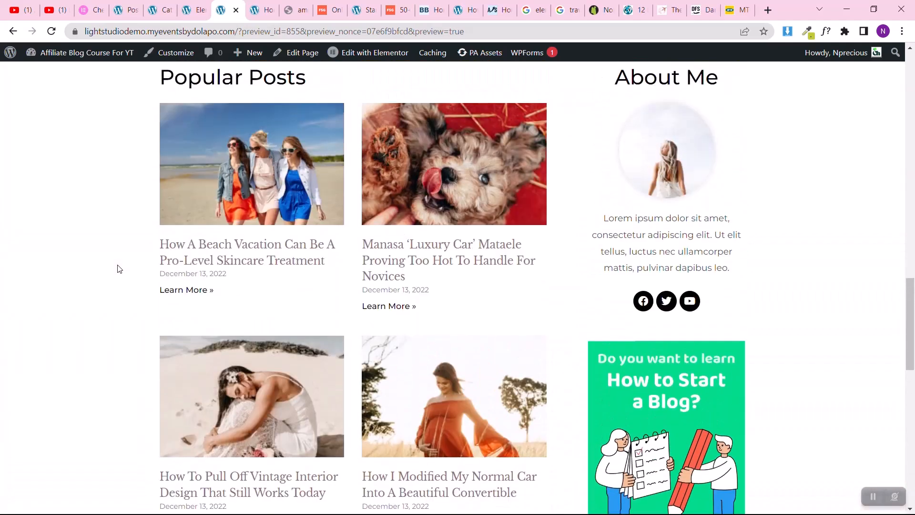
scroll(120, 269, "up", 18)
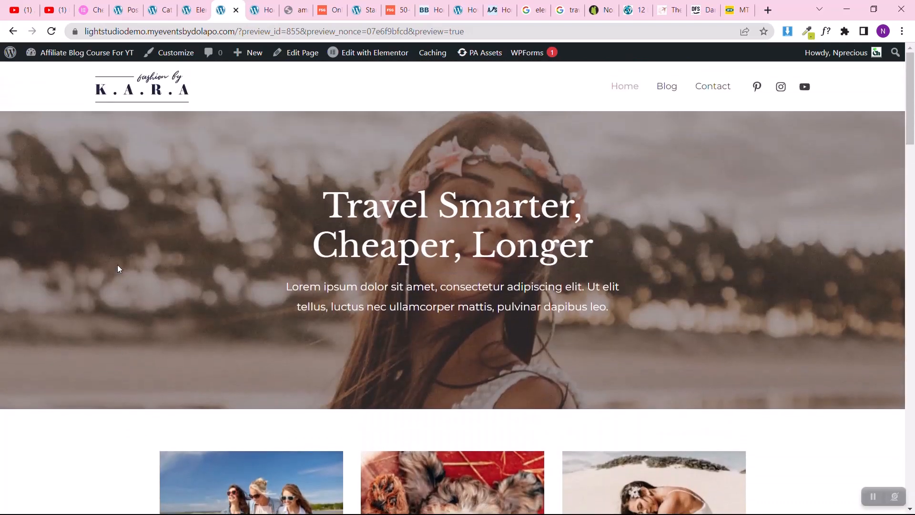
scroll(119, 269, "down", 18)
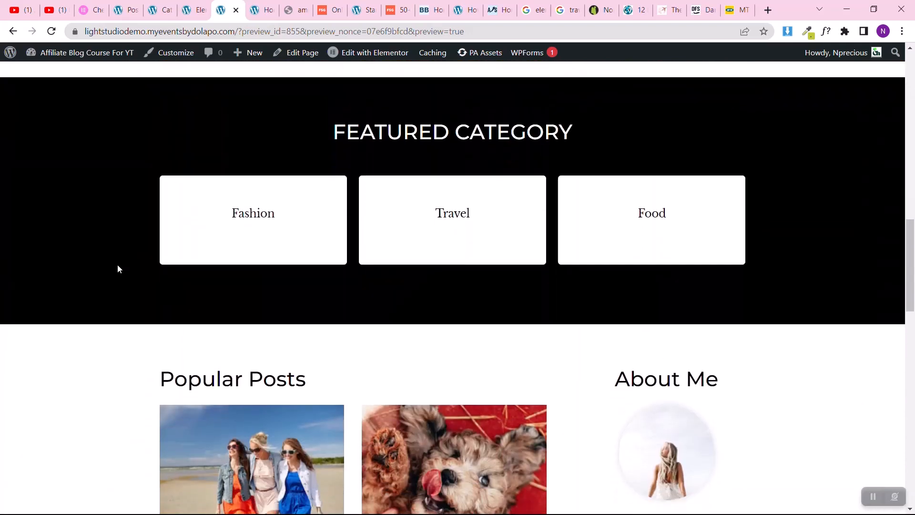
scroll(118, 269, "down", 3)
scroll(119, 269, "up", 11)
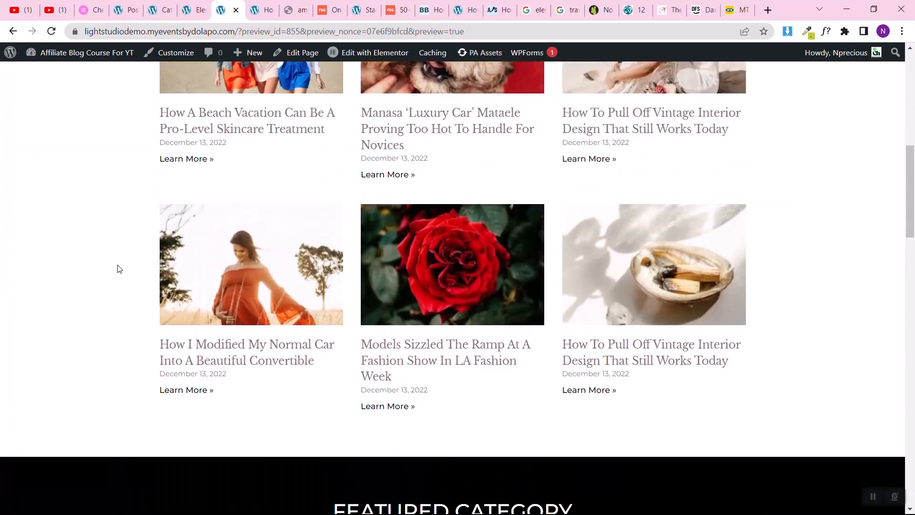
scroll(118, 269, "up", 10)
Step: Inspect the Home page preview at a 320 px mobile width, reviewing the layout from the hero down to the footer
right_click(118, 268)
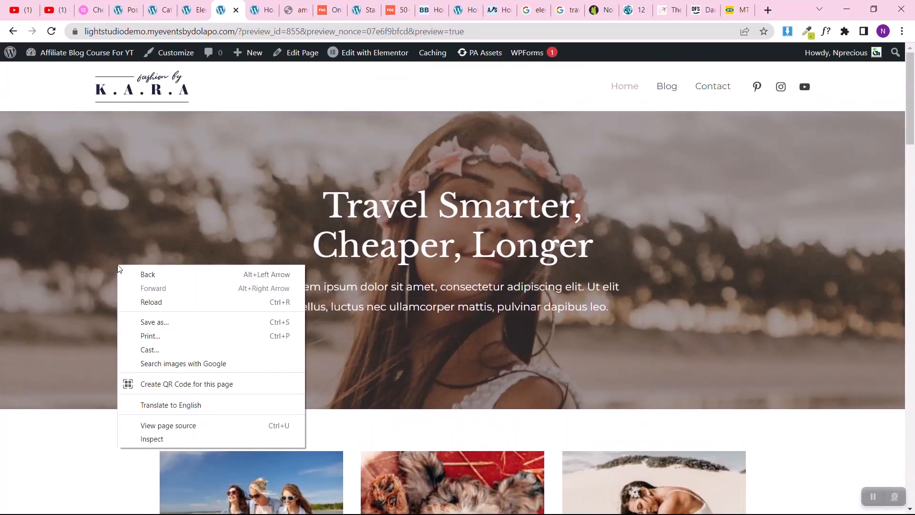
left_click(153, 439)
left_click(524, 72)
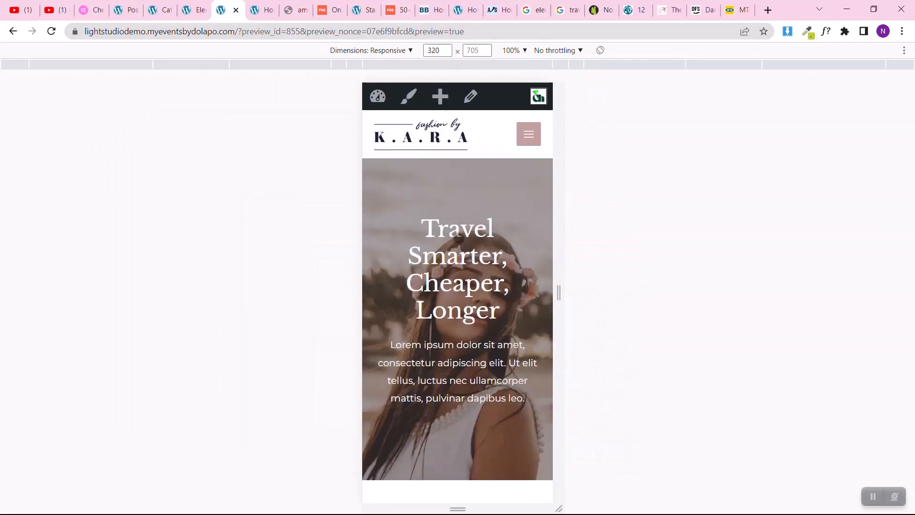
scroll(460, 307, "down", 10)
scroll(460, 308, "down", 15)
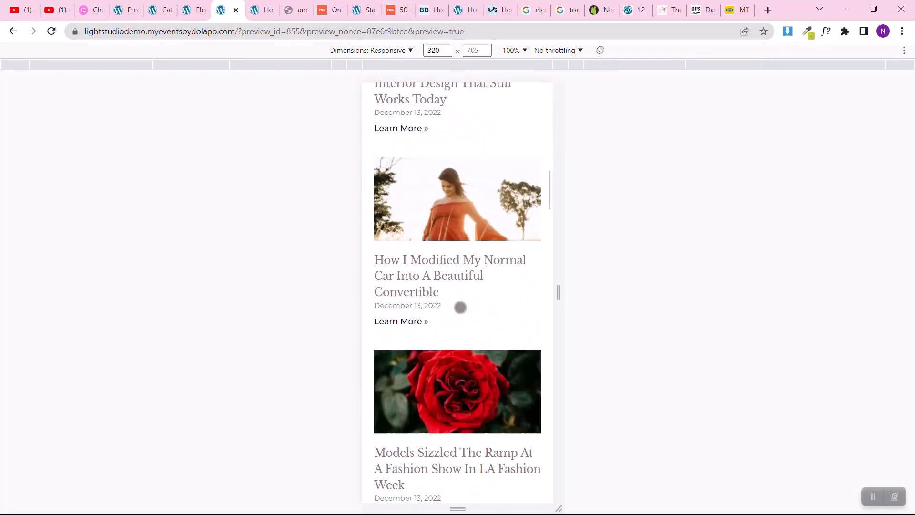
scroll(460, 308, "down", 15)
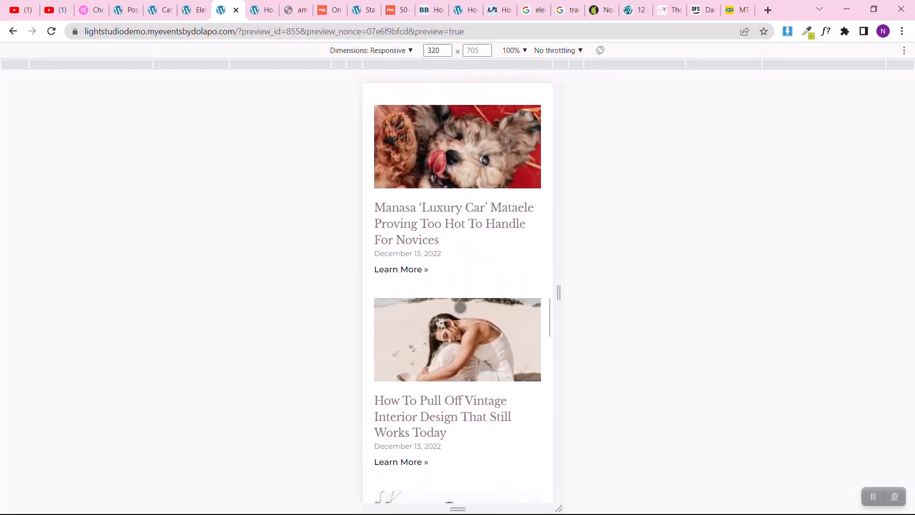
scroll(461, 307, "down", 5)
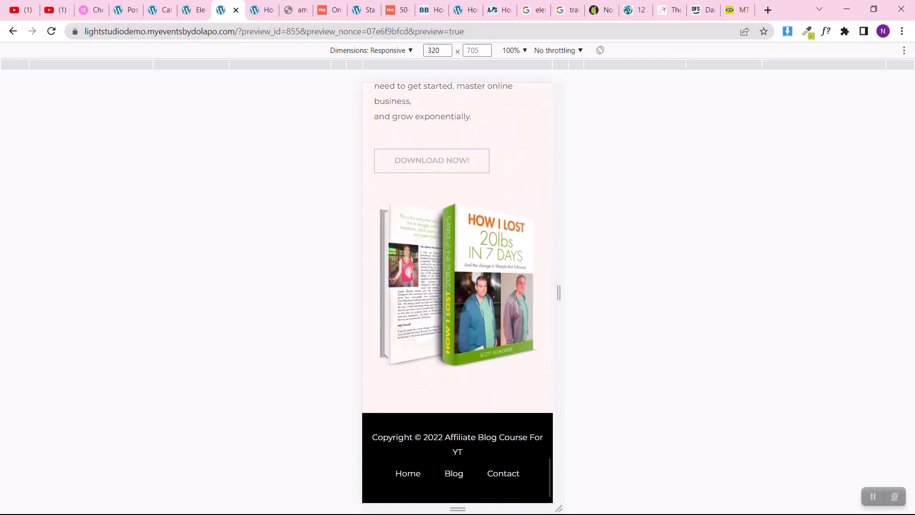
Step: Display all pages in the WordPress dashboard and open the Blog page for editing in a new browser tab
key("ctrl+Page_Up")
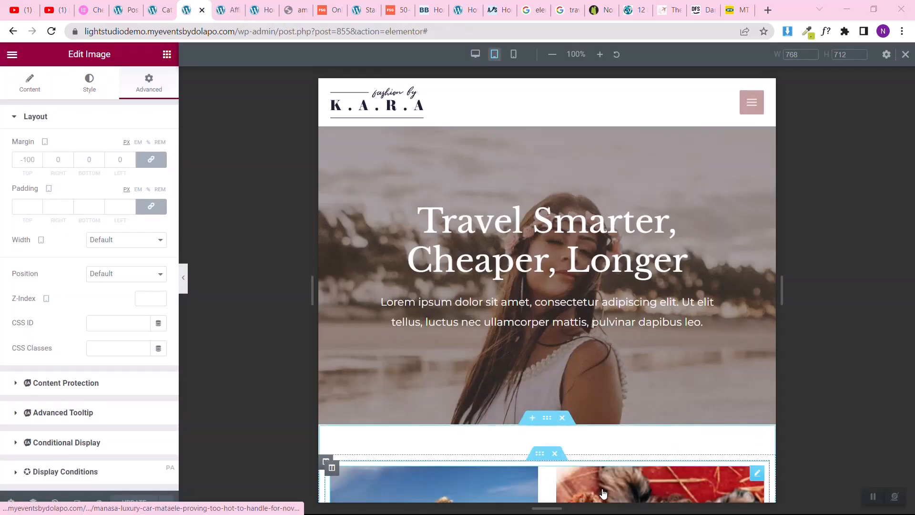
left_click(123, 6)
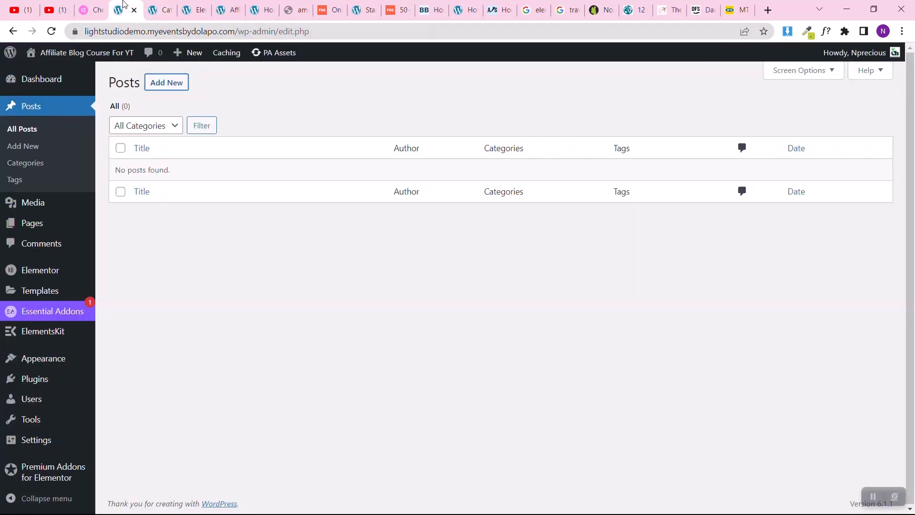
mouse_move(56, 223)
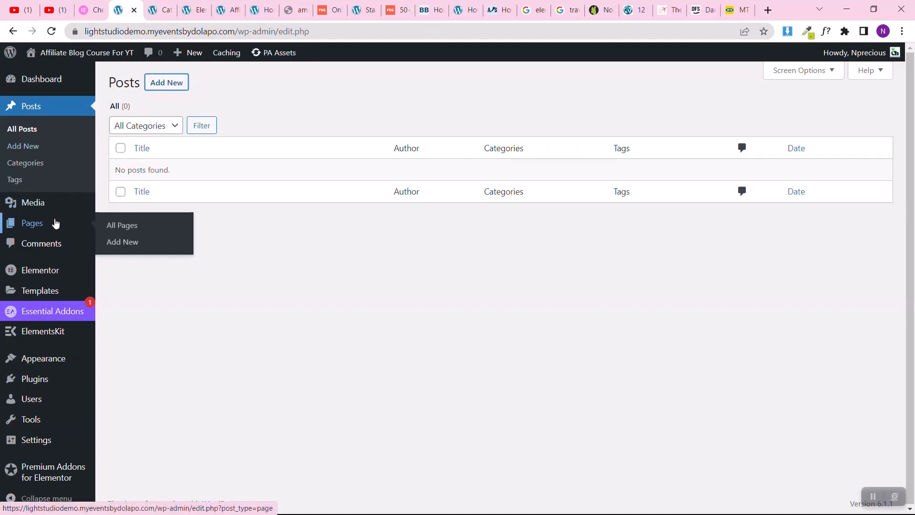
left_click(119, 224)
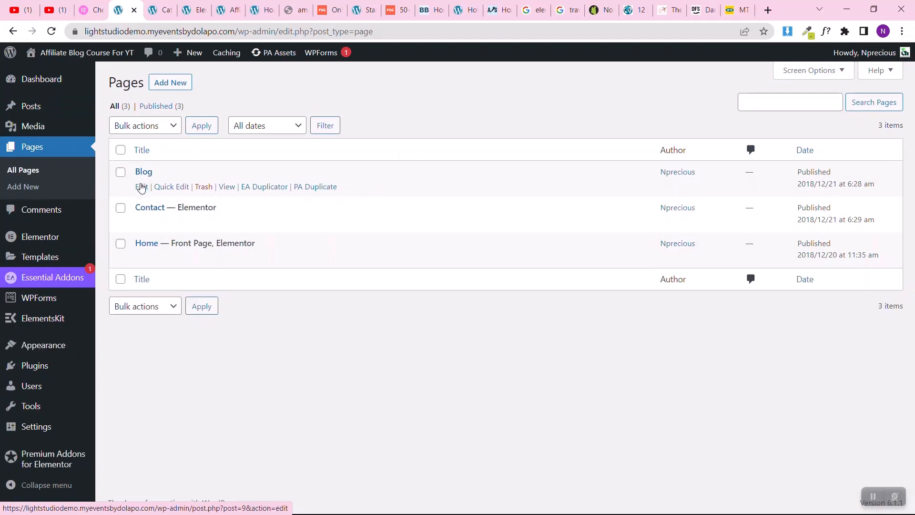
right_click(141, 187)
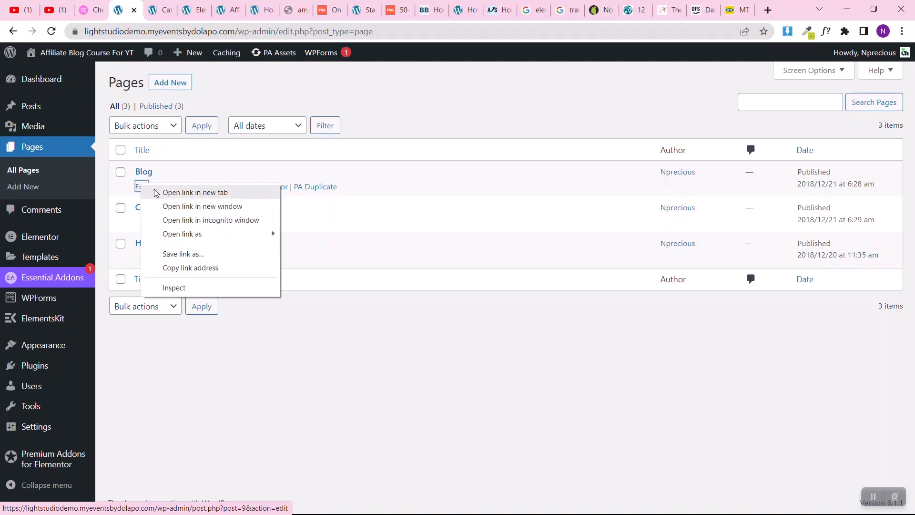
left_click(157, 192)
left_click(153, 14)
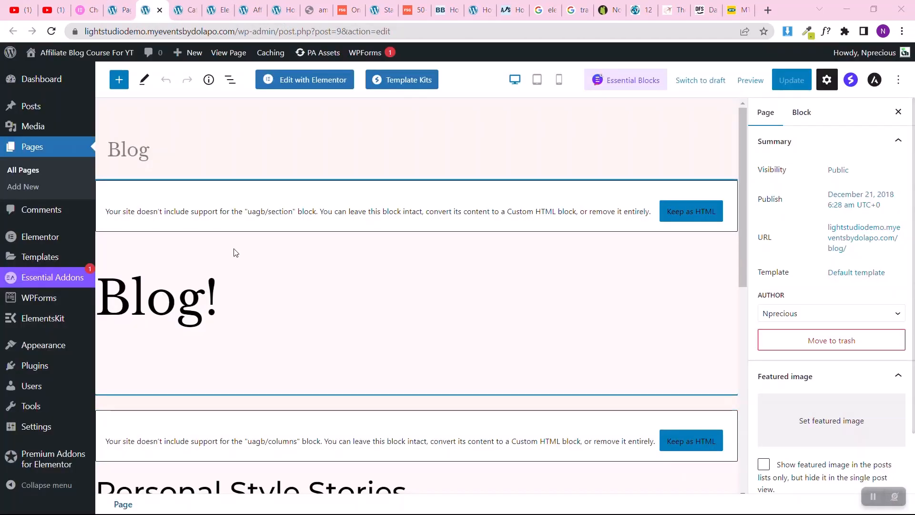
Step: Remove the three unsupported blocks containing "Blog!", "Personal Style Stories" and "Consultations Are Free!" from the Blog page
left_click(341, 215)
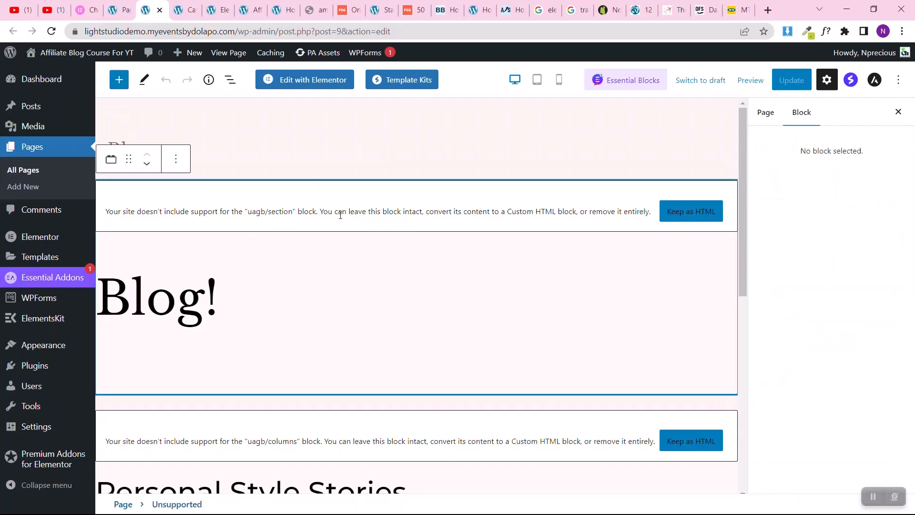
left_click(176, 159)
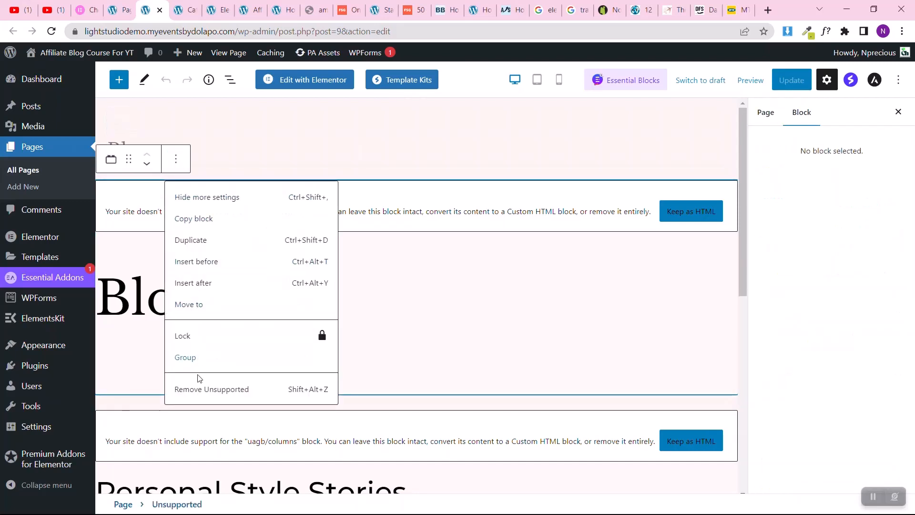
left_click(198, 389)
left_click(228, 222)
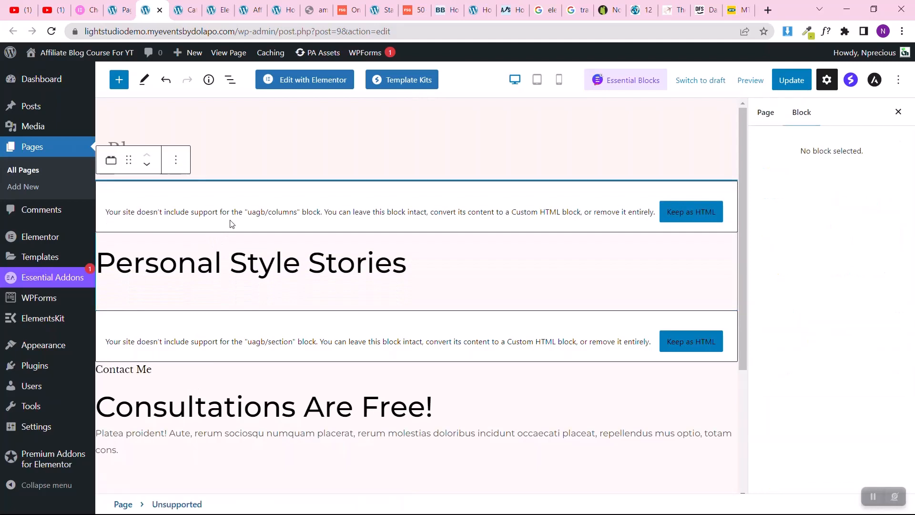
left_click(176, 160)
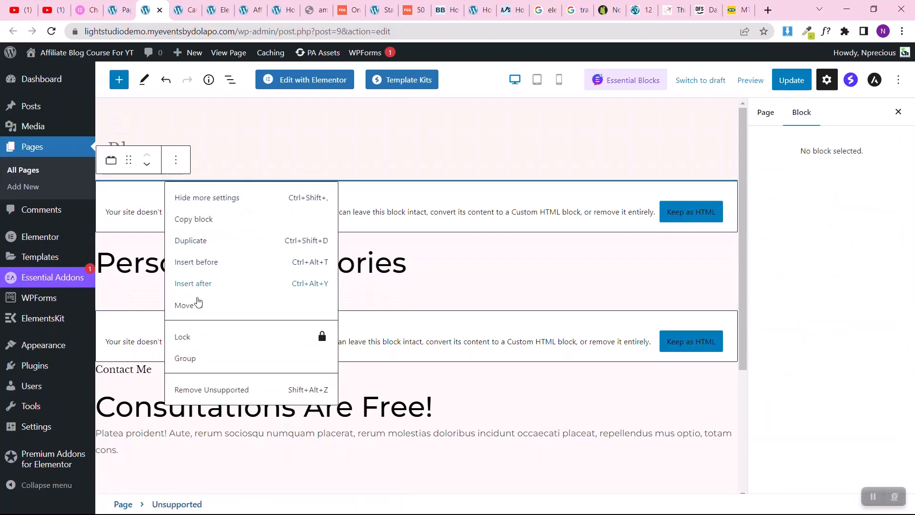
left_click(208, 388)
left_click(226, 221)
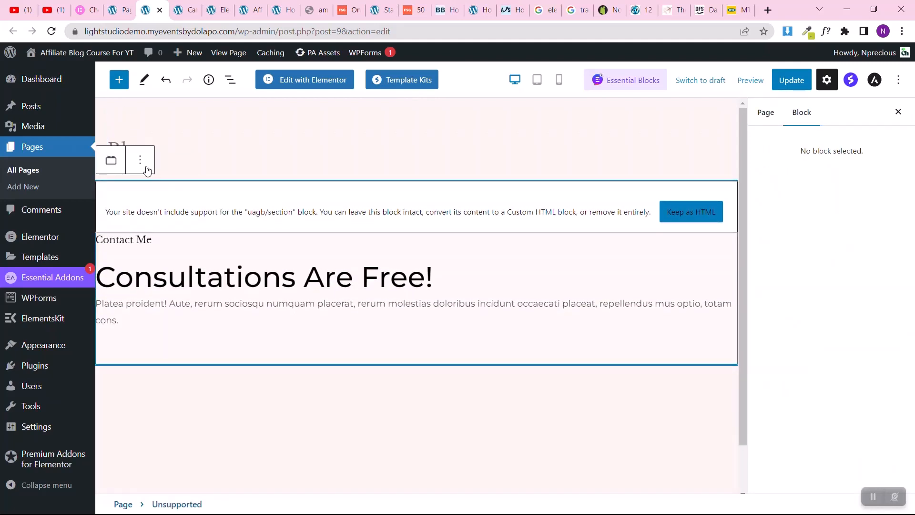
left_click(139, 160)
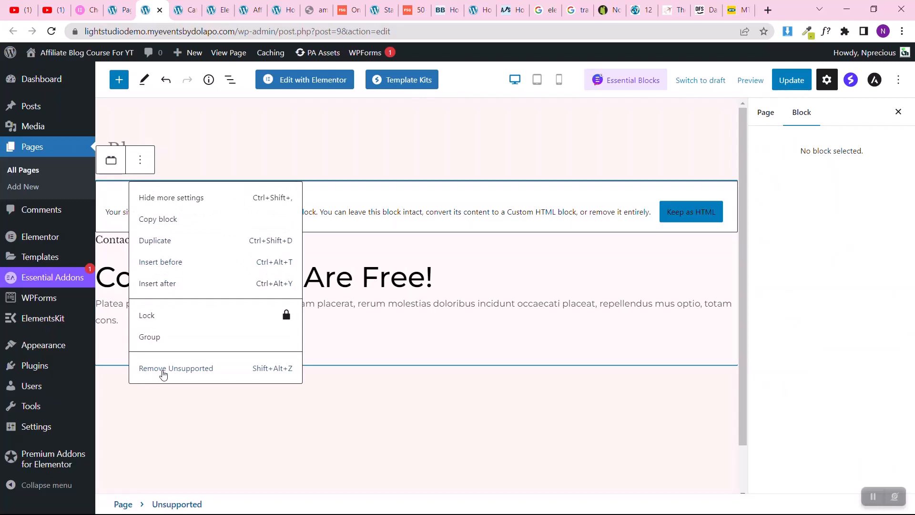
left_click(164, 369)
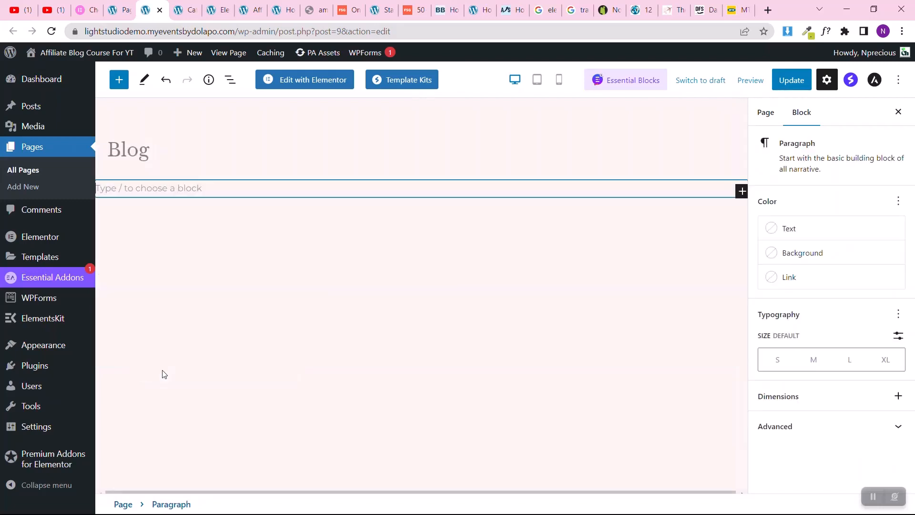
Step: Update the Blog page and open it in the Elementor editor
left_click(160, 156)
left_click(798, 83)
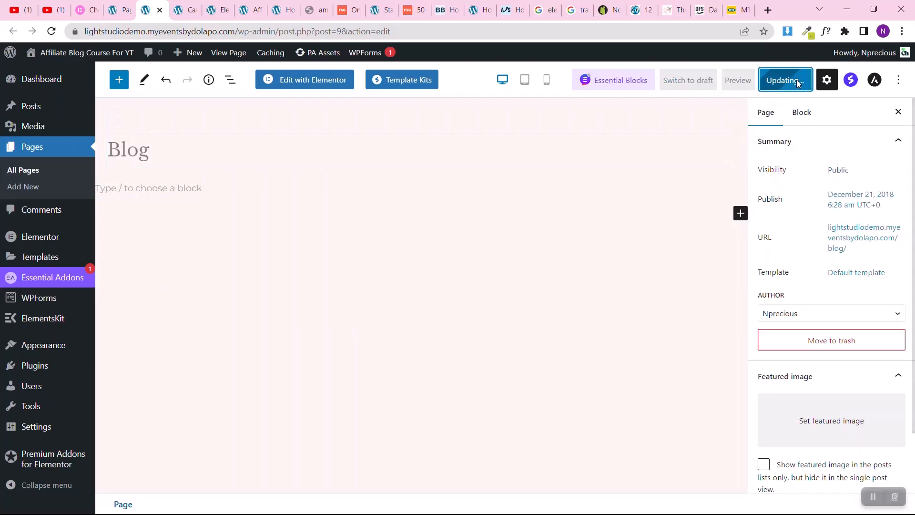
left_click(314, 83)
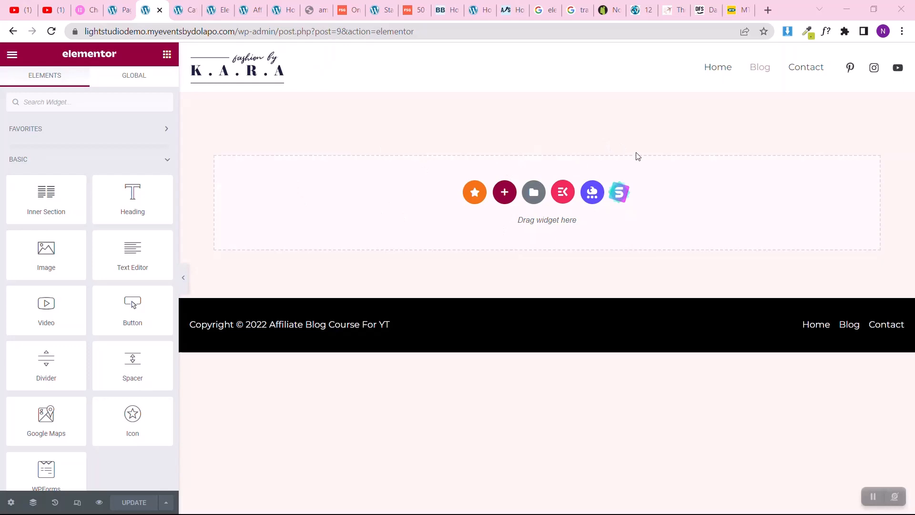
Step: Switch the Home page editor to desktop view and copy the "Travel Smarter, Cheaper, Longer" hero section
left_click(214, 6)
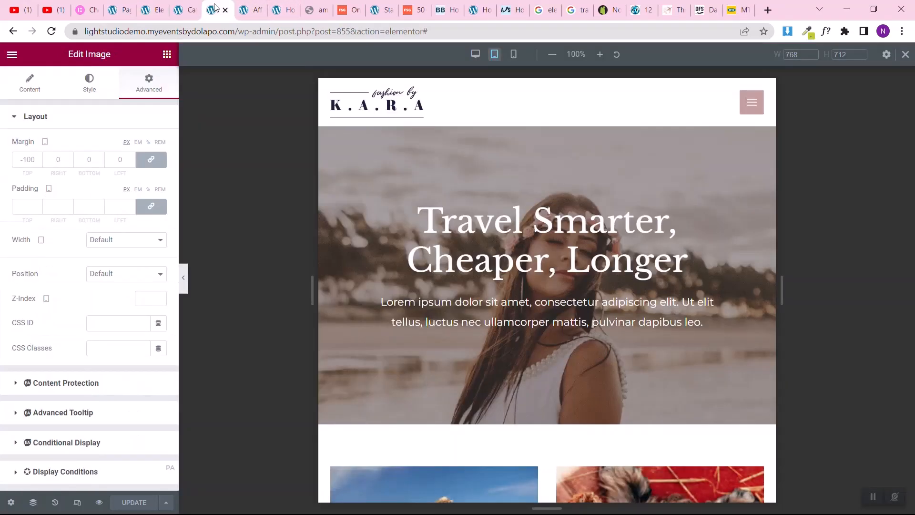
left_click(470, 54)
scroll(374, 161, "down", 15)
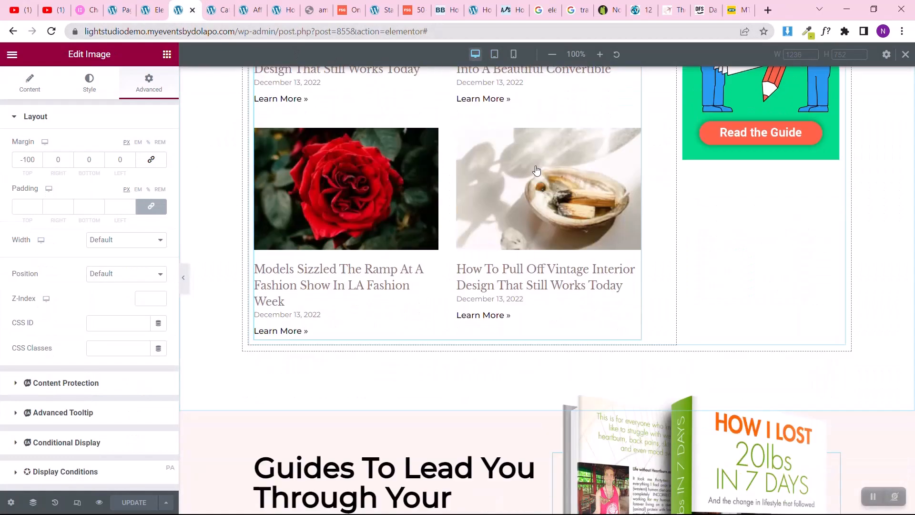
scroll(535, 165, "up", 15)
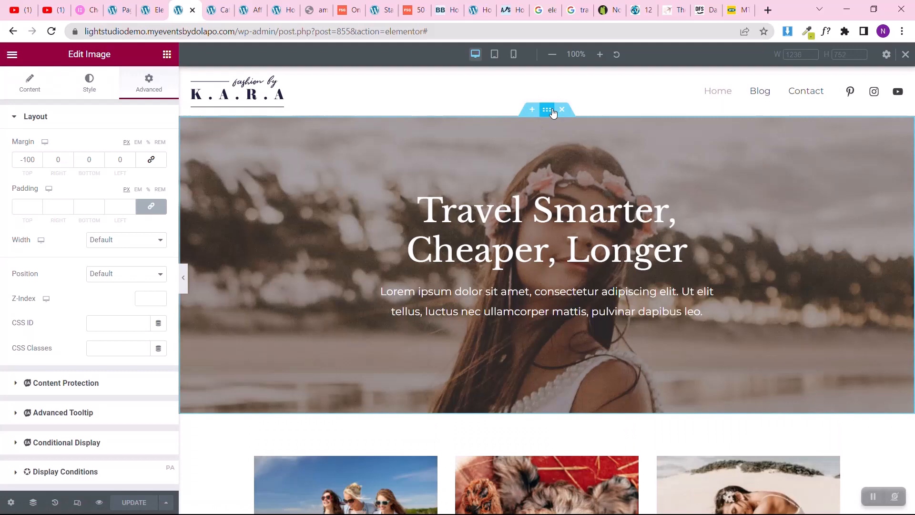
right_click(553, 112)
left_click(571, 165)
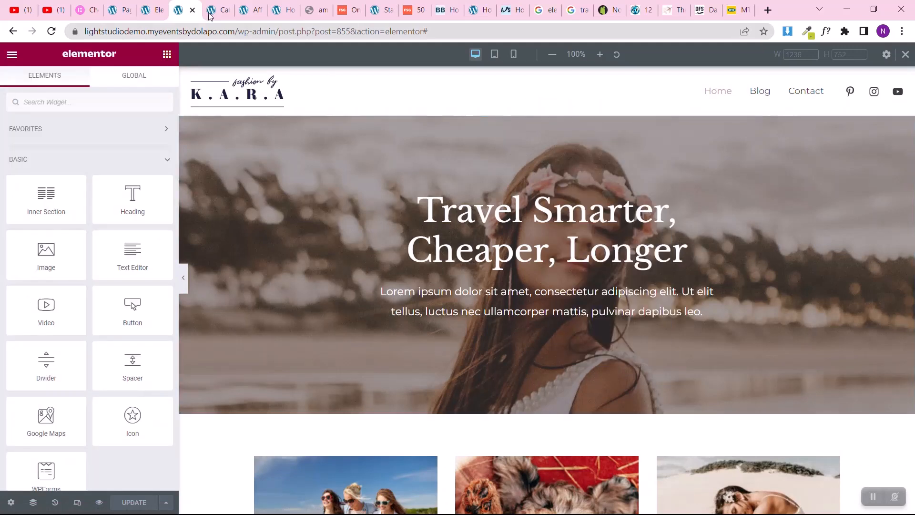
Step: Paste the copied hero section into the empty content area of the Blog page
left_click(153, 10)
right_click(354, 140)
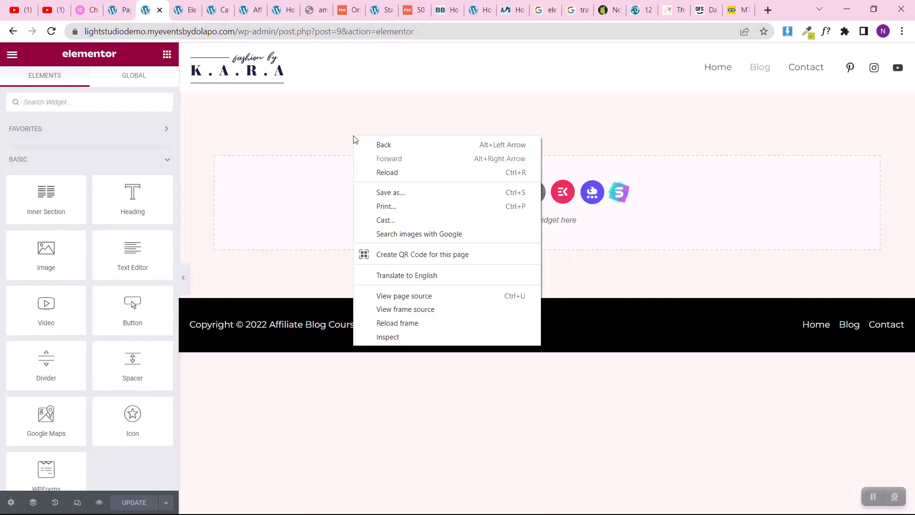
left_click(276, 223)
right_click(278, 223)
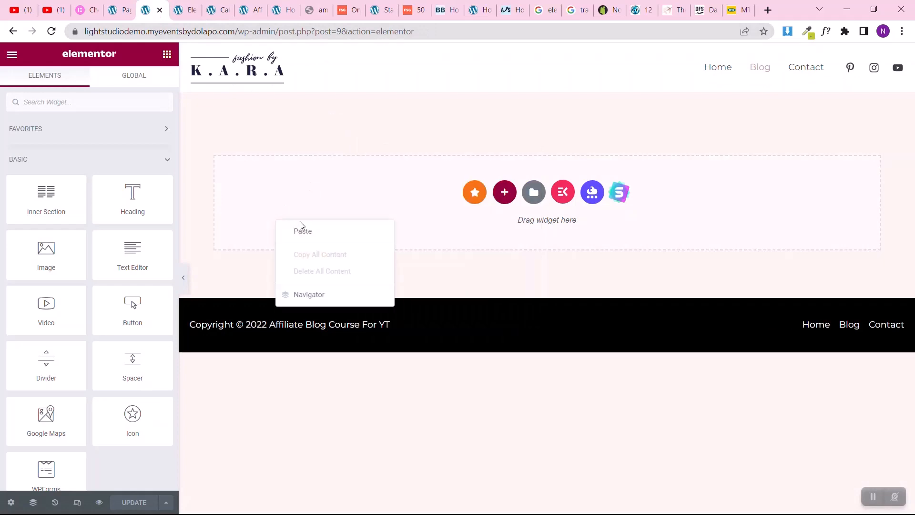
left_click(302, 232)
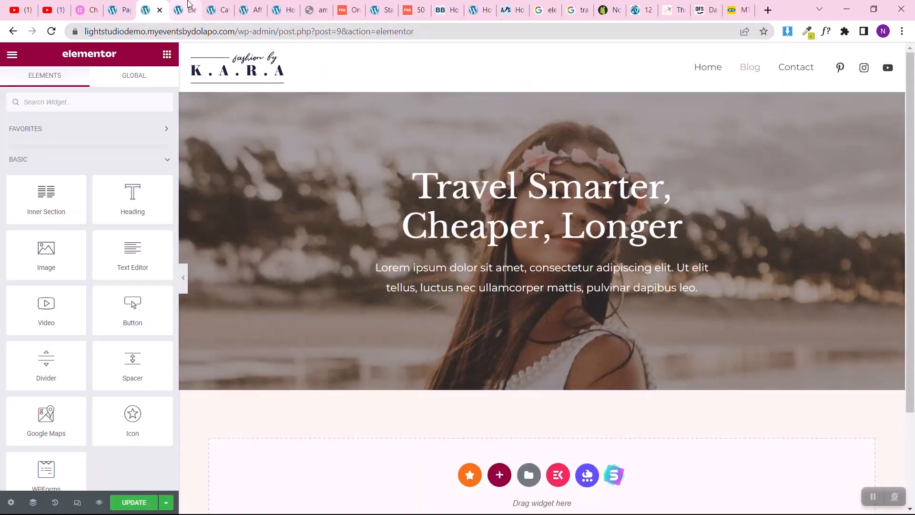
Step: Copy the three-column posts grid section below the Home page's hero and paste it beneath the hero on the Blog page
key("ctrl+Tab")
scroll(490, 328, "down", 10)
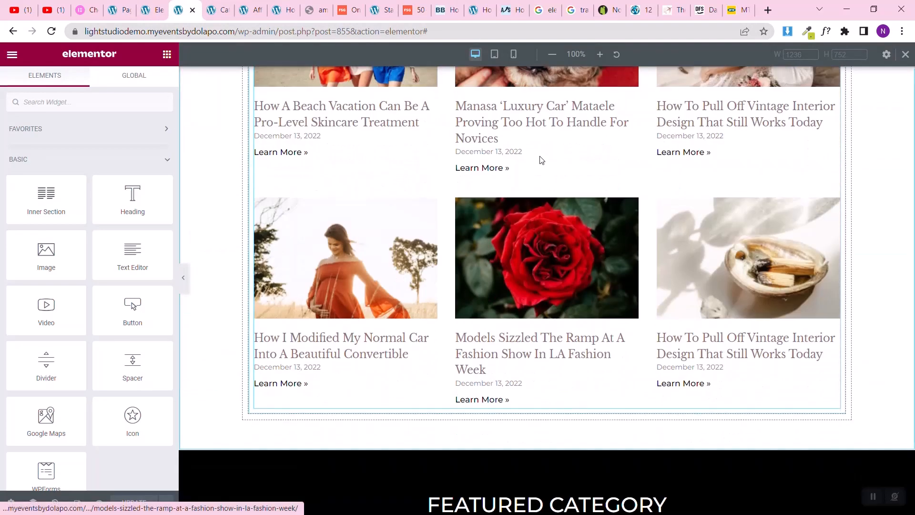
scroll(542, 210, "up", 6)
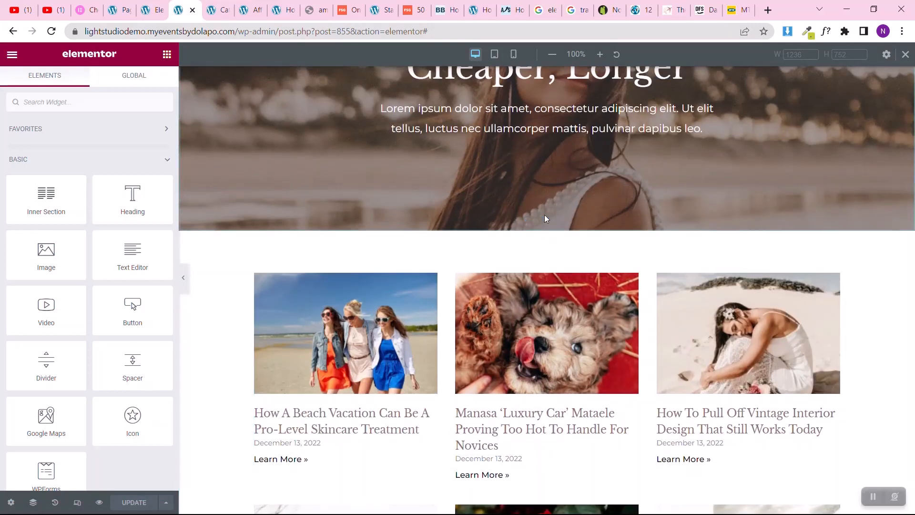
right_click(547, 229)
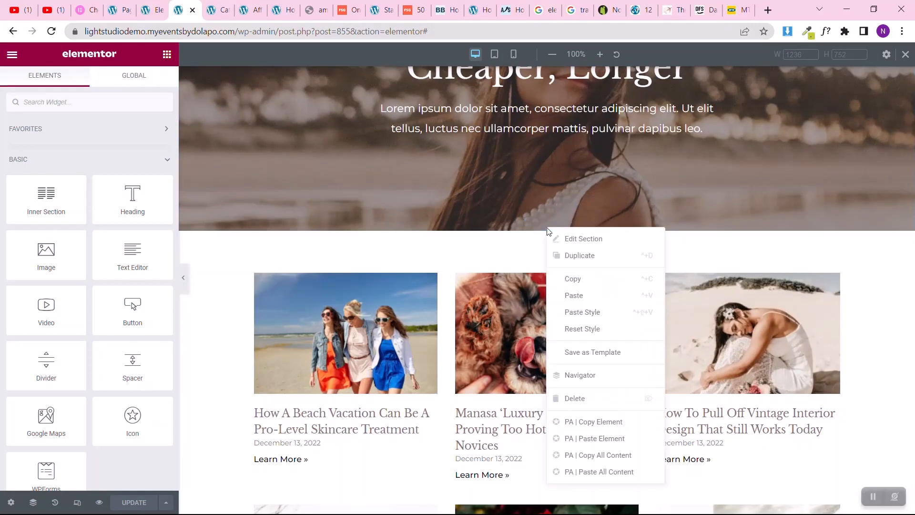
left_click(566, 279)
key("ctrl+Page_Up")
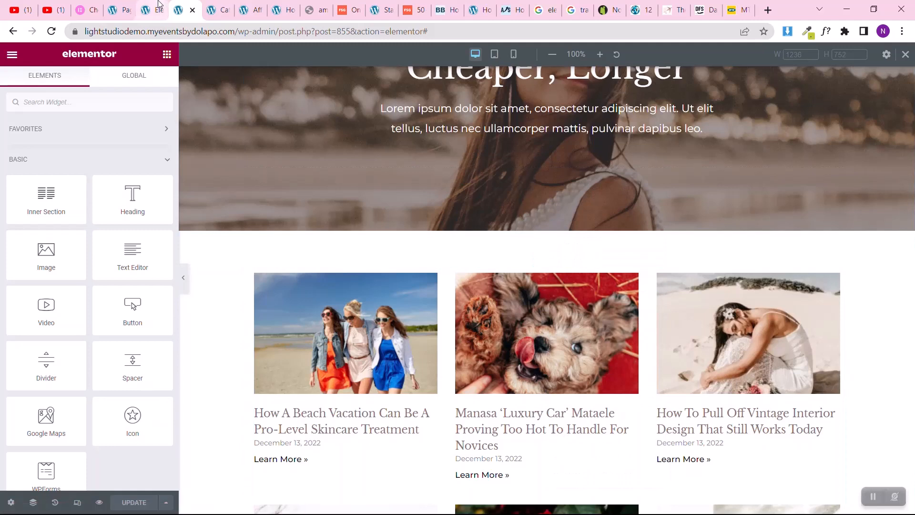
scroll(509, 344, "down", 3)
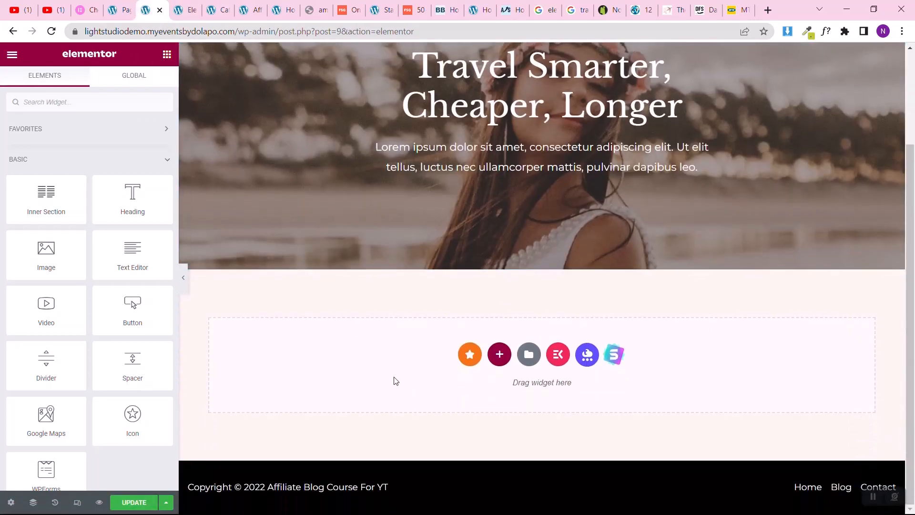
right_click(395, 380)
left_click(414, 387)
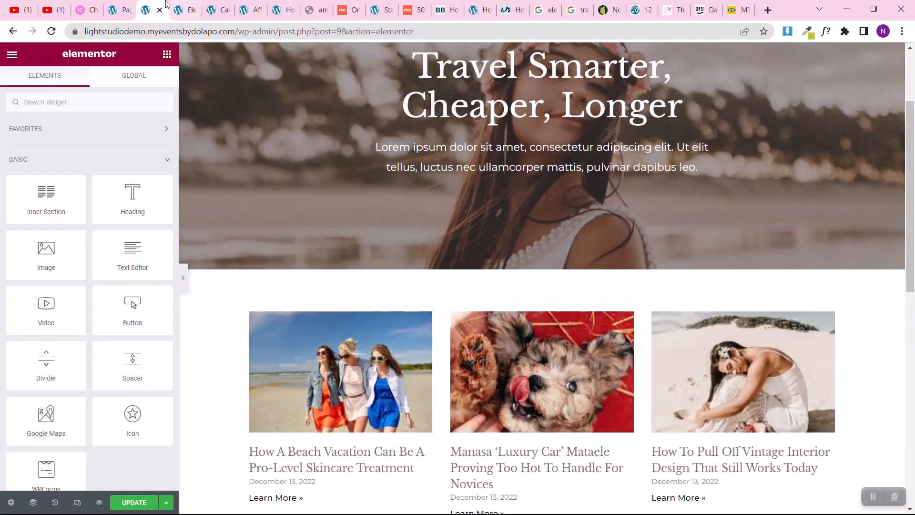
Step: Copy the "Guides To Lead You Through Your Journey" section from the Home page in its Elementor editor
left_click(187, 6)
scroll(839, 218, "down", 15)
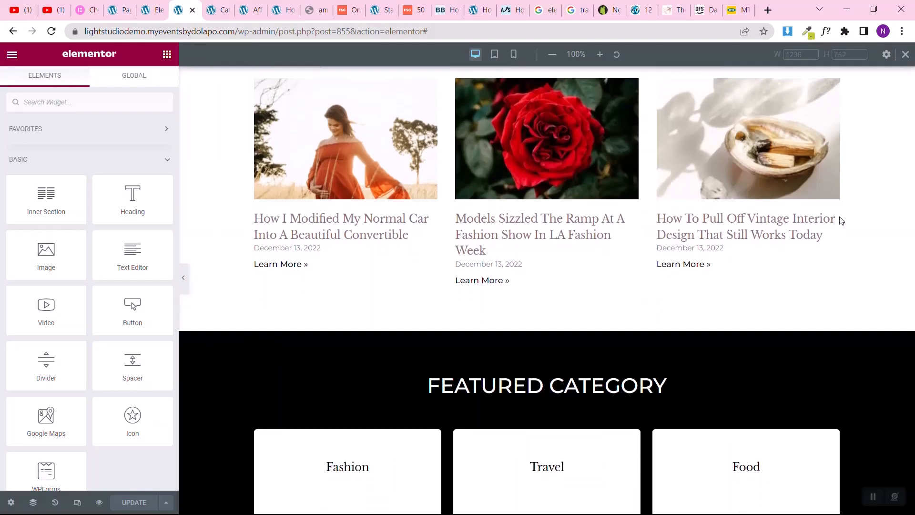
scroll(839, 218, "down", 3)
scroll(840, 218, "up", 4)
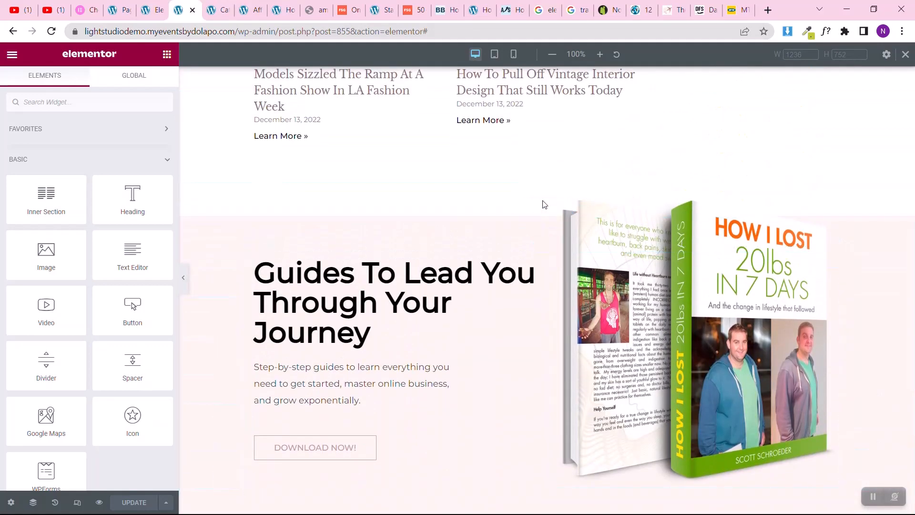
right_click(552, 214)
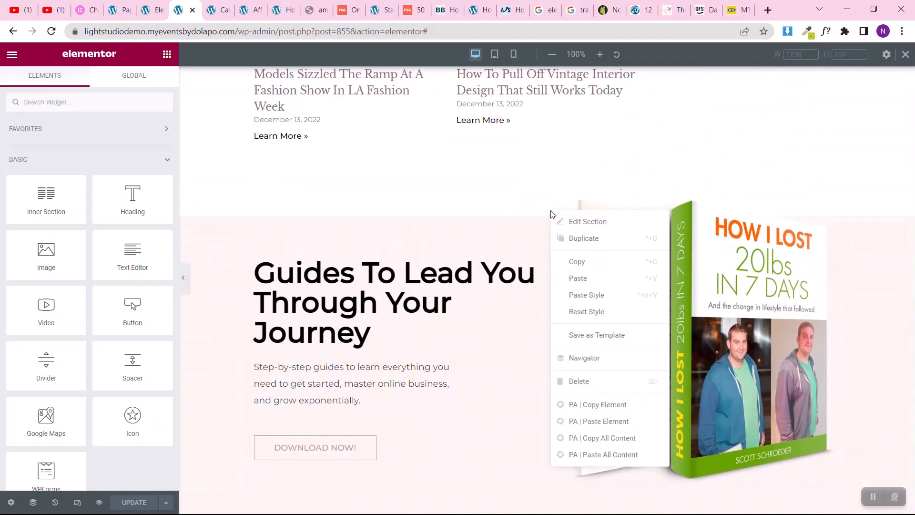
left_click(575, 262)
Step: Paste the copied guides section into the empty area beneath the posts grid on the Blog page
left_click(150, 5)
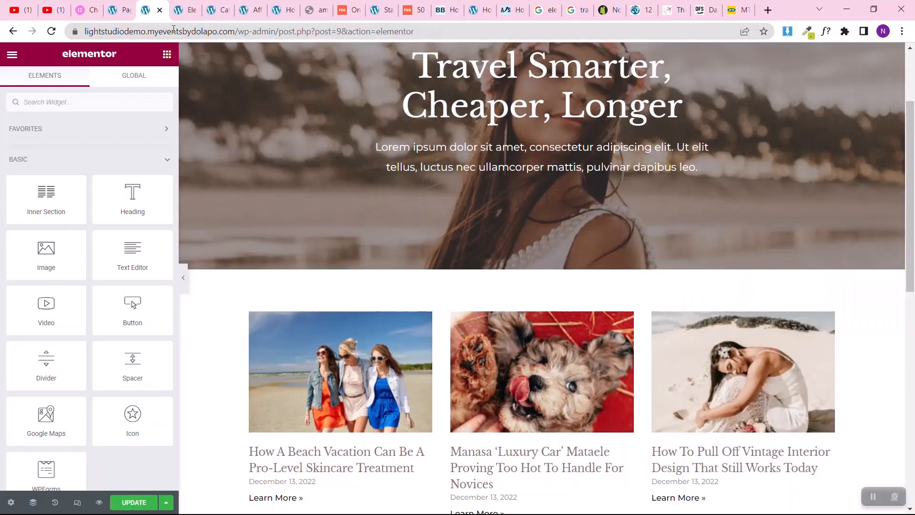
scroll(388, 377, "down", 10)
right_click(389, 372)
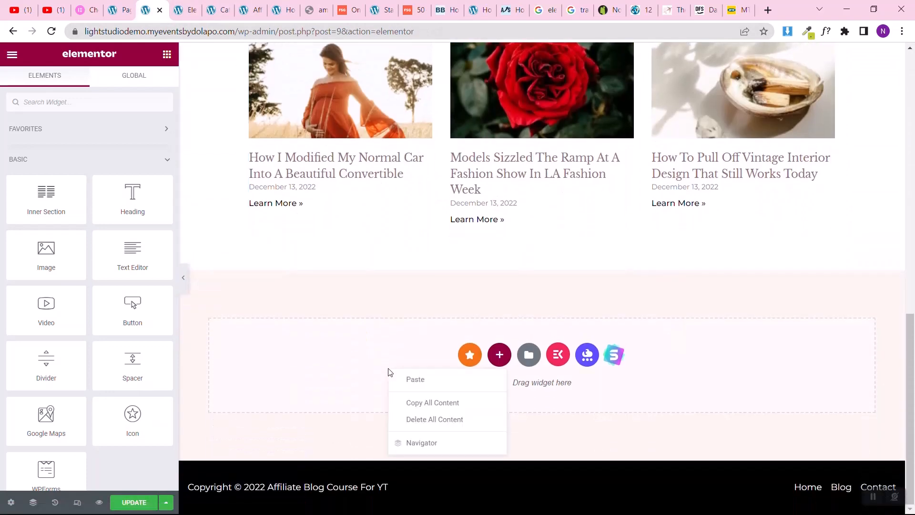
left_click(403, 380)
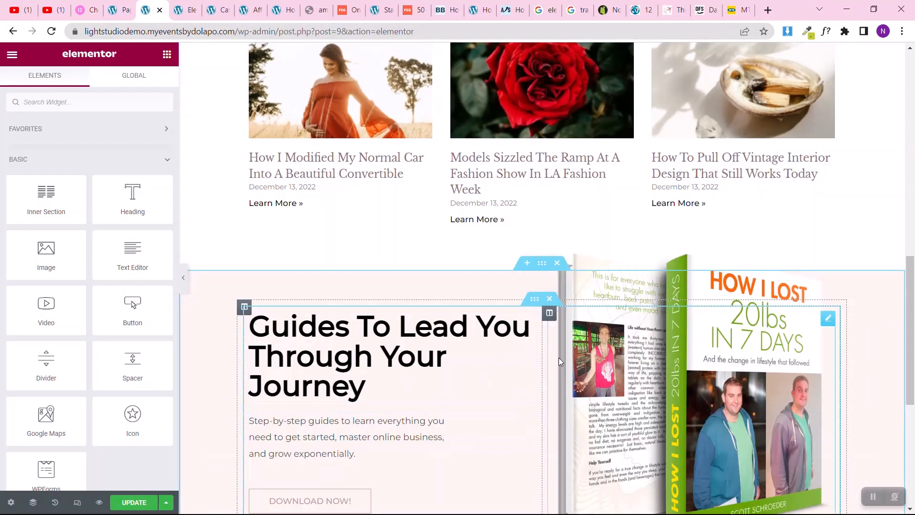
Step: Review the sections pasted on the Blog page and open the posts grid's settings
scroll(396, 370, "up", 4)
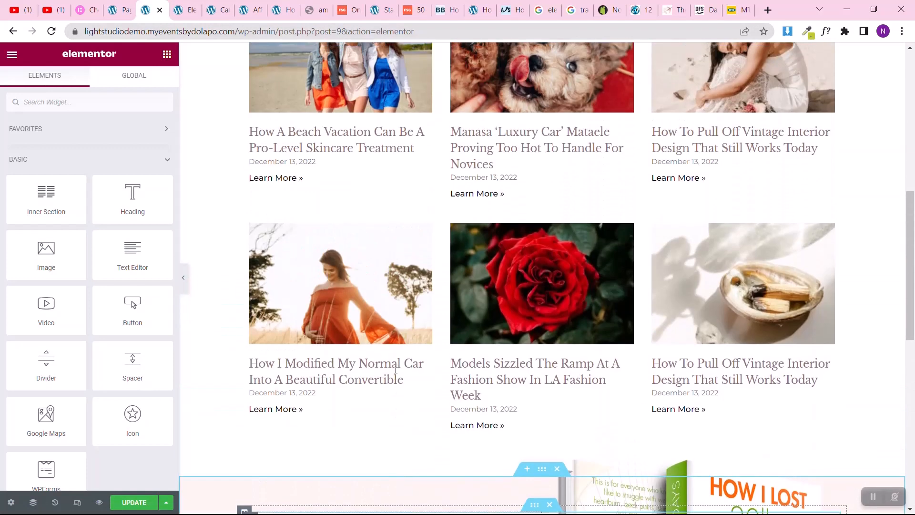
scroll(394, 373, "up", 4)
scroll(395, 373, "down", 1)
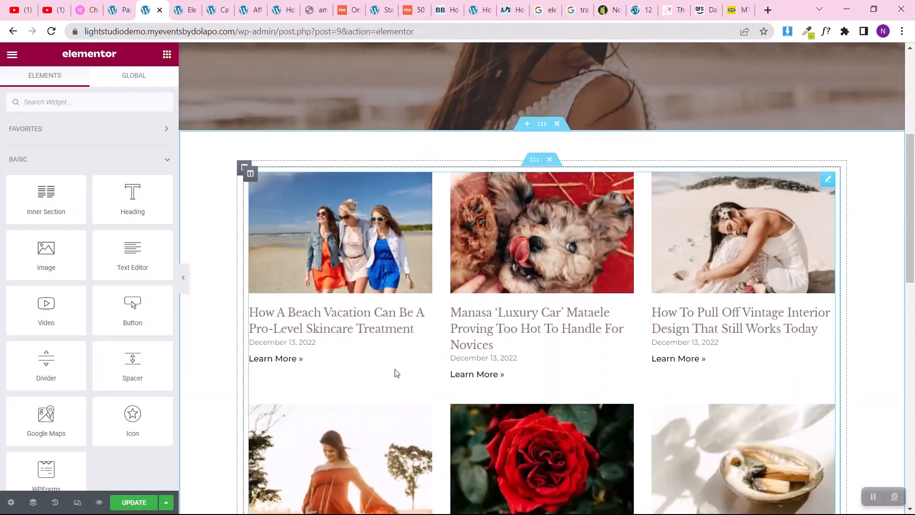
scroll(395, 373, "up", 3)
scroll(394, 373, "down", 6)
scroll(395, 372, "down", 3)
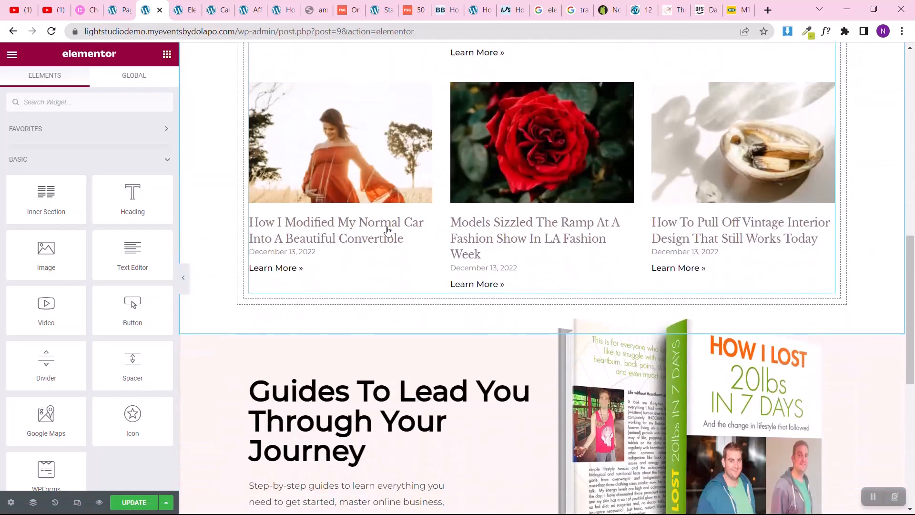
scroll(468, 202, "up", 6)
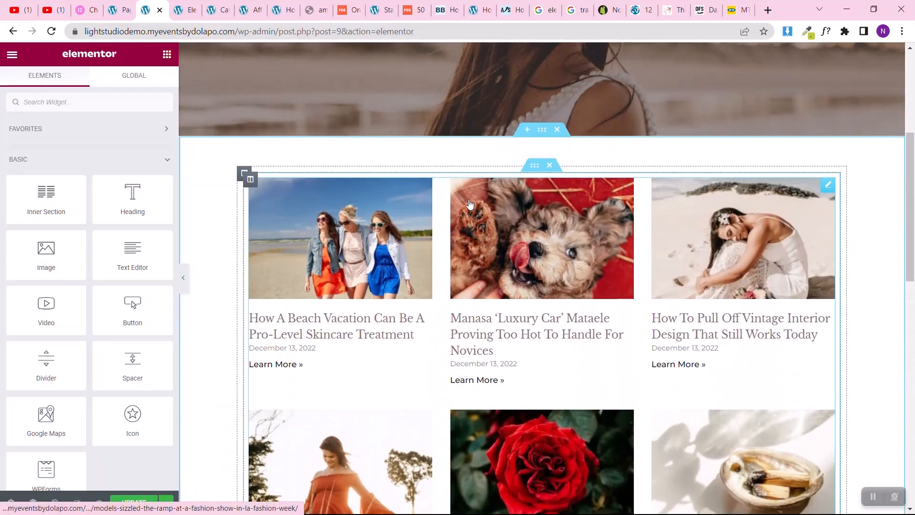
left_click(829, 186)
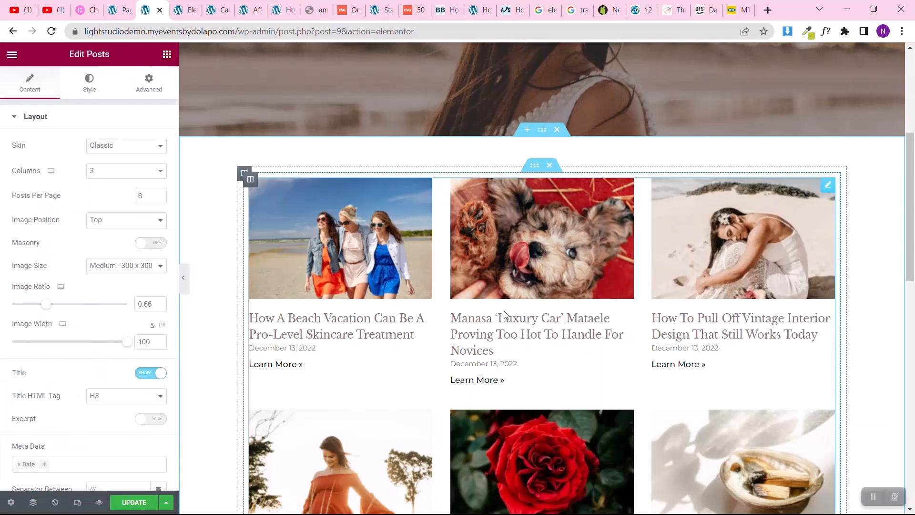
Step: Change the Blog page's hero heading to "Get Amazing Blog Articles Here"
scroll(521, 303, "up", 5)
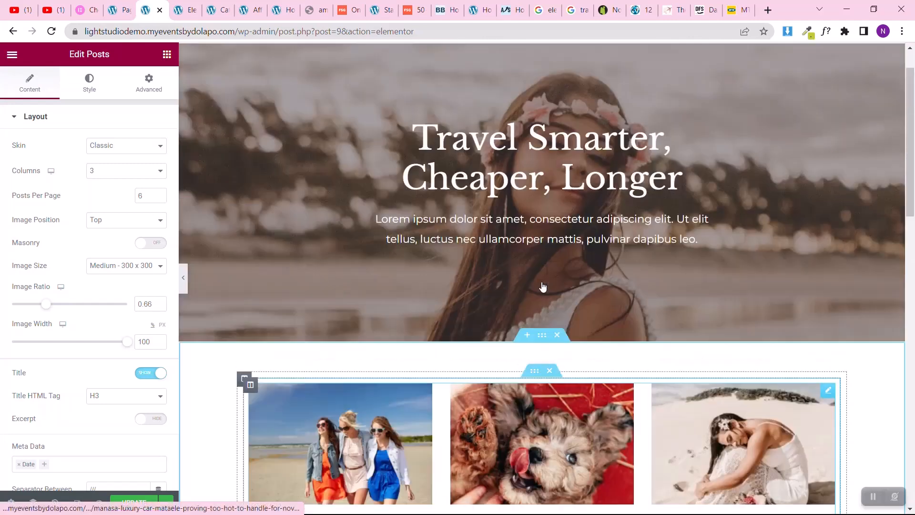
left_click(669, 180)
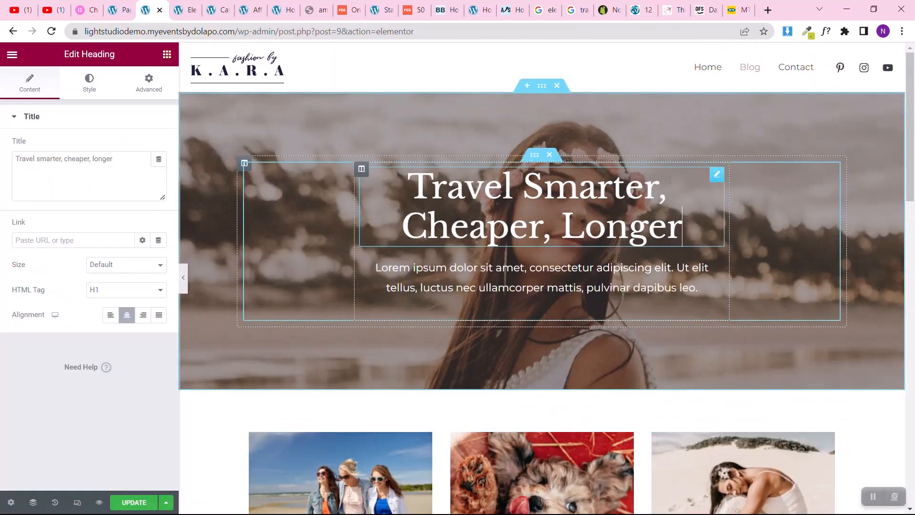
triple_click(92, 168)
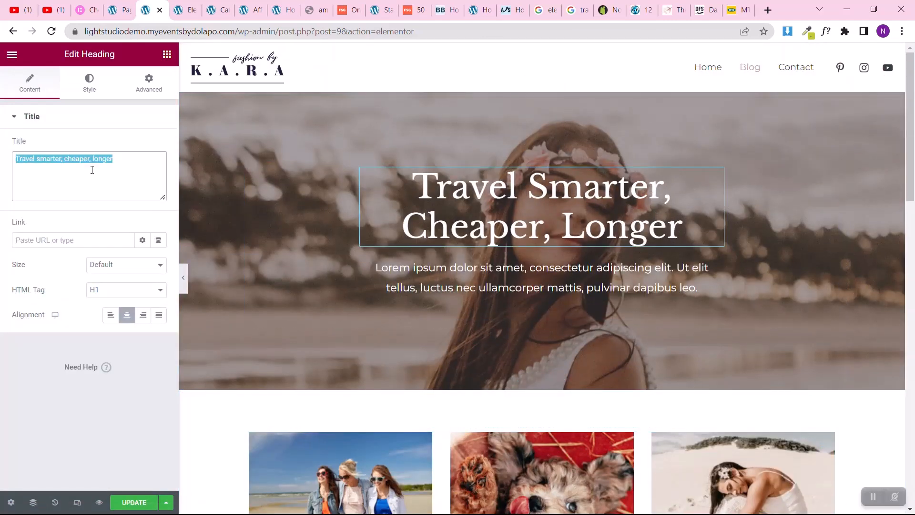
type("Amazing Blog Articles Here")
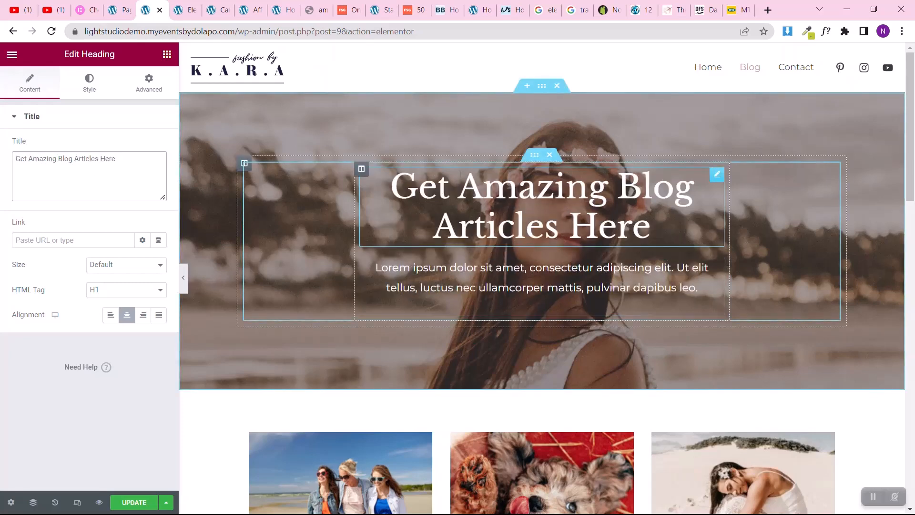
Step: Replace the hero section's background image by uploading and inserting about_img_new from the About Page Images folder
left_click(542, 92)
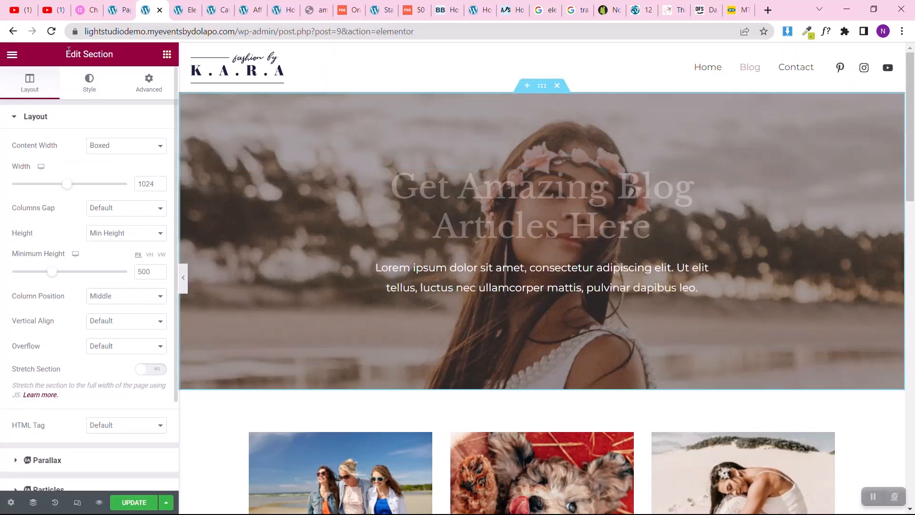
left_click(90, 81)
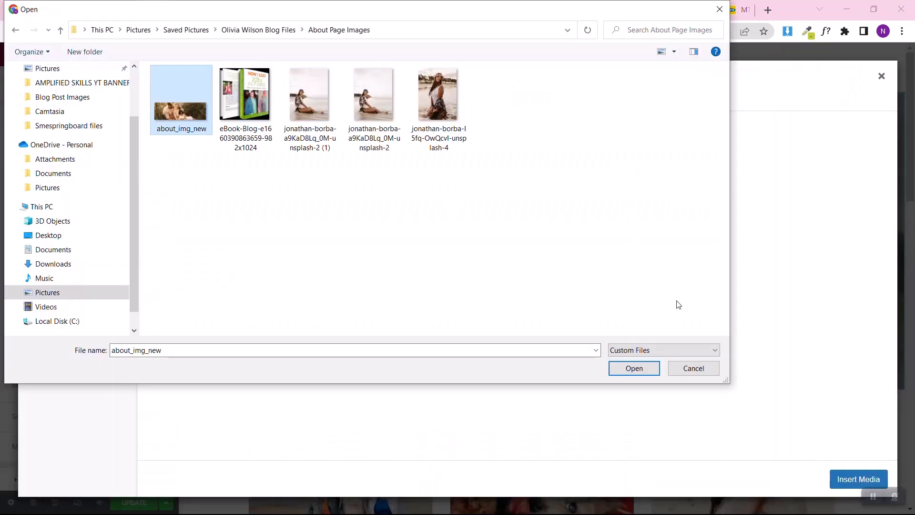
left_click(634, 368)
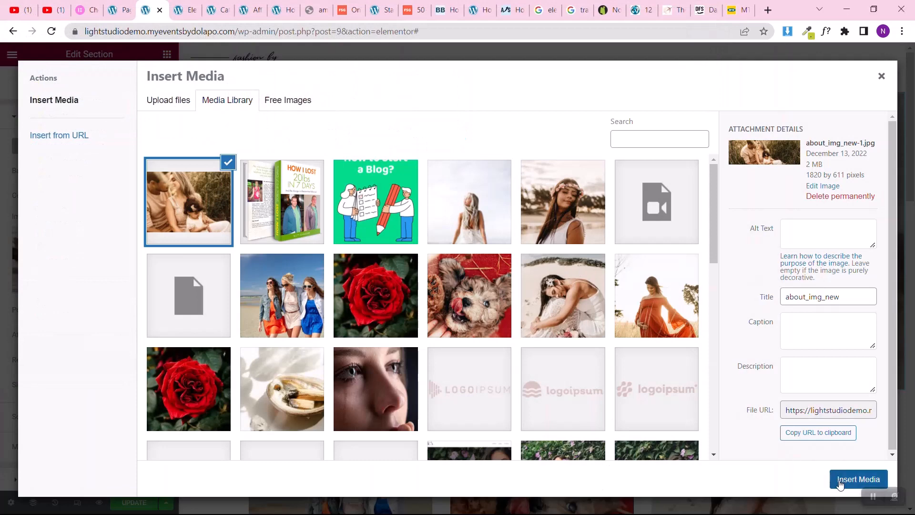
left_click(841, 484)
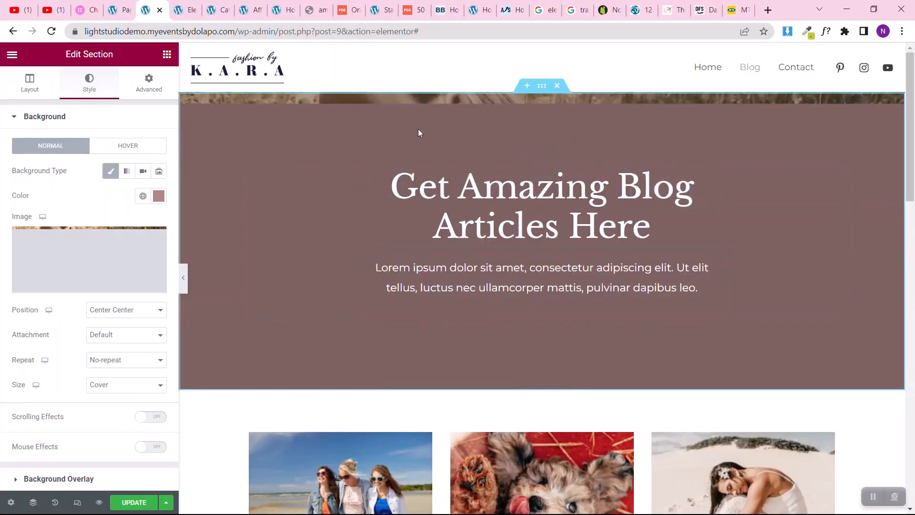
Step: Check the lower part of the Blog page and update the page to save the changes
left_click_drag(909, 135, 911, 420)
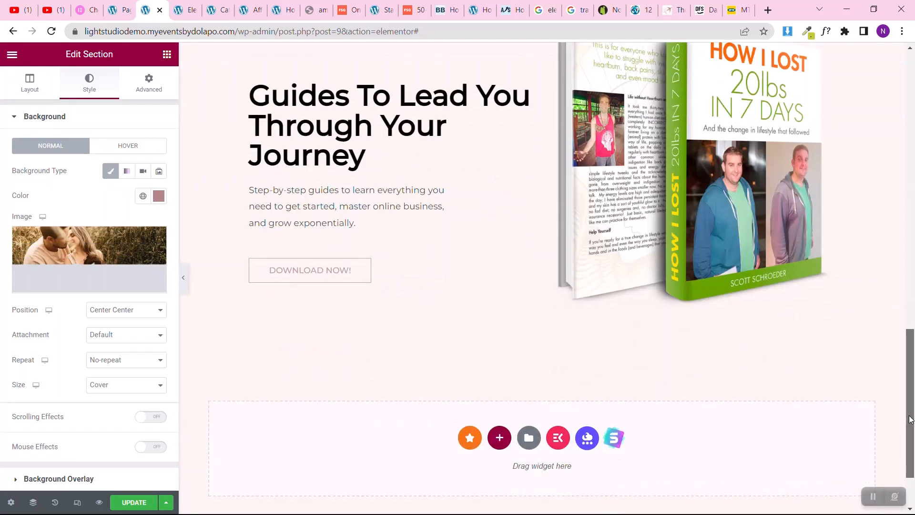
key("super+c")
left_click(759, 472)
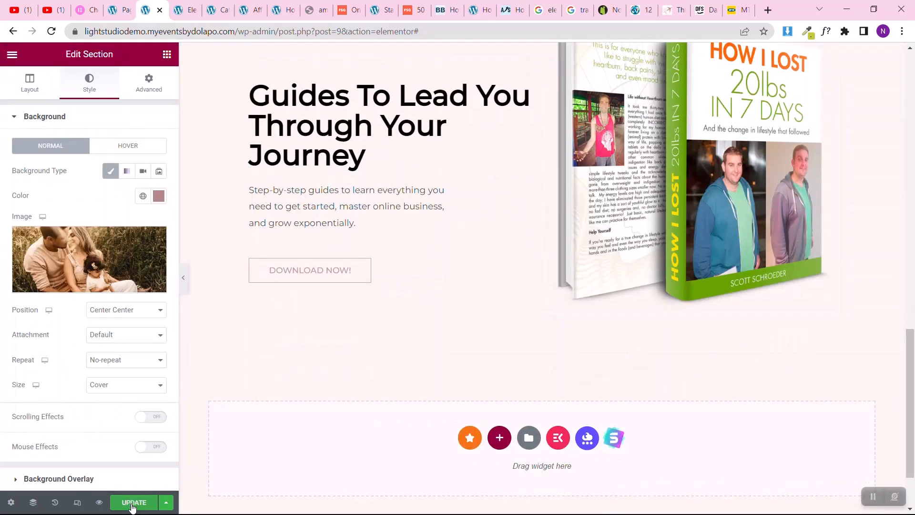
left_click(133, 504)
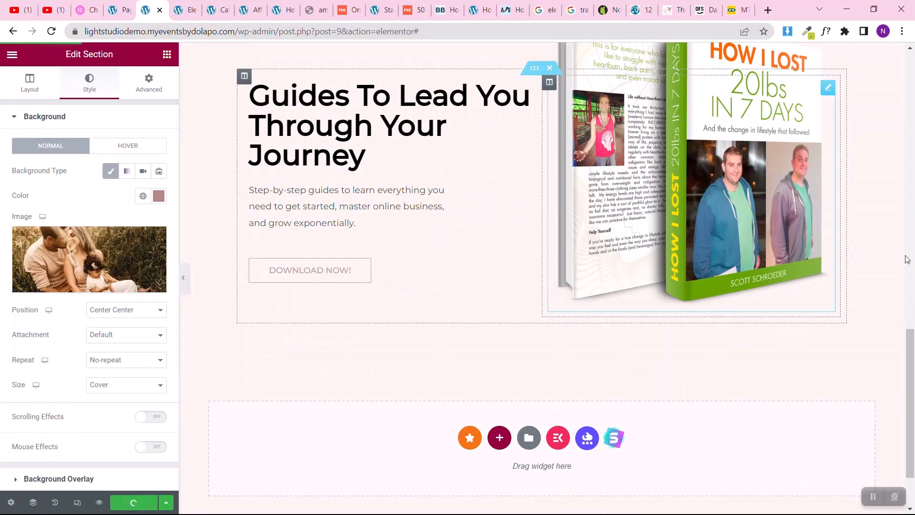
Step: Examine the Blog page's layout in tablet and mobile views, including opening and closing the mobile navigation menu
scroll(906, 259, "up", 2)
scroll(907, 259, "up", 10)
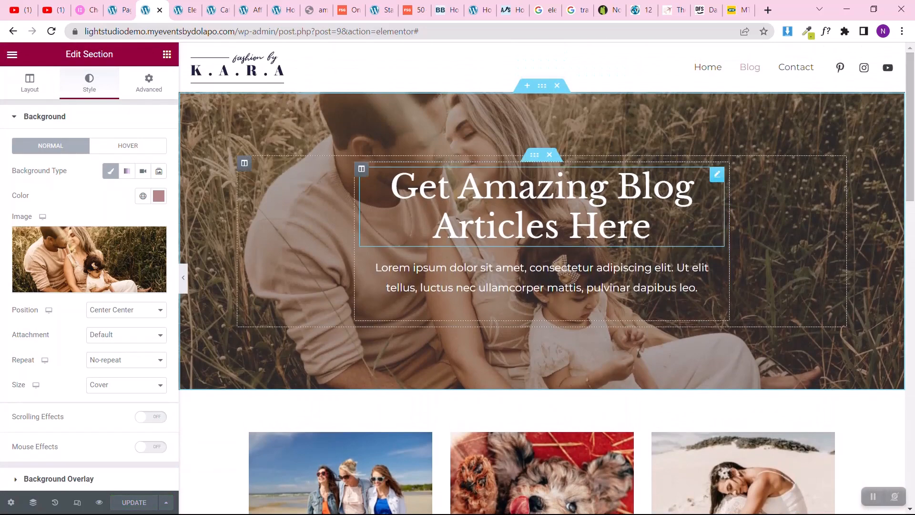
left_click(77, 502)
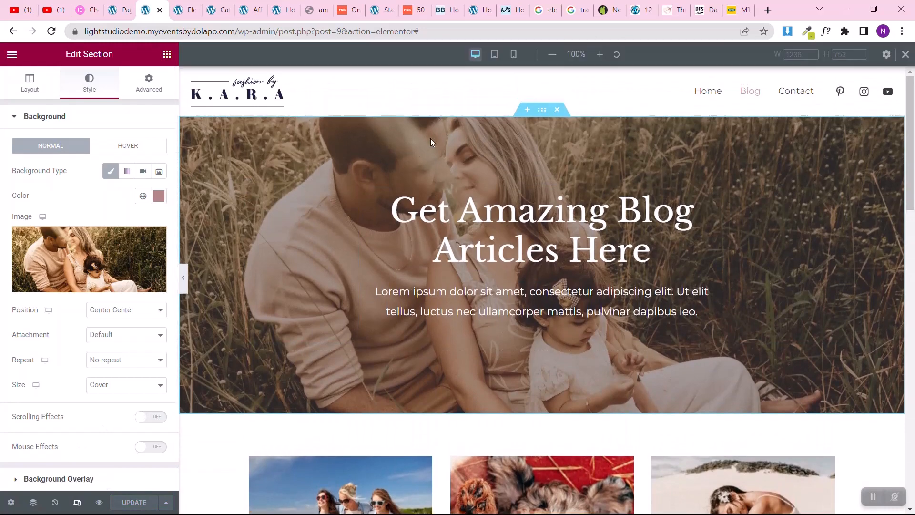
left_click(495, 54)
scroll(496, 279, "down", 20)
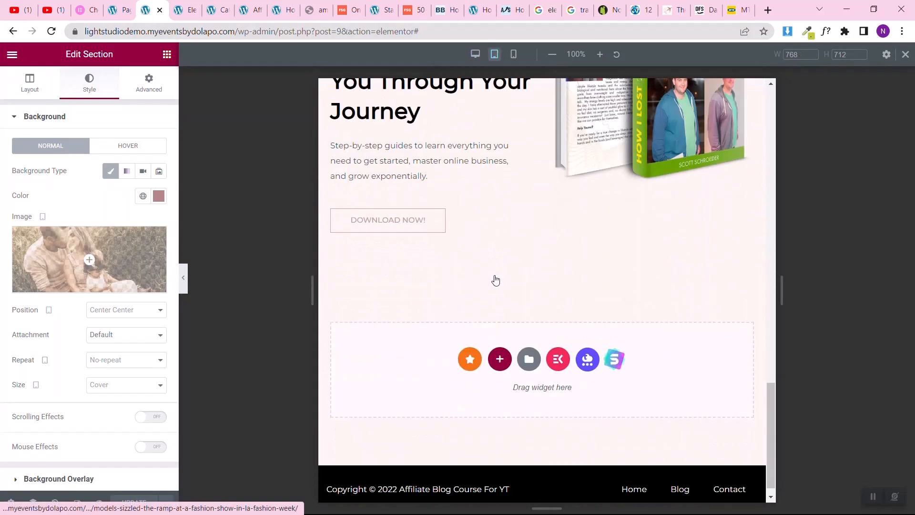
scroll(495, 280, "up", 7)
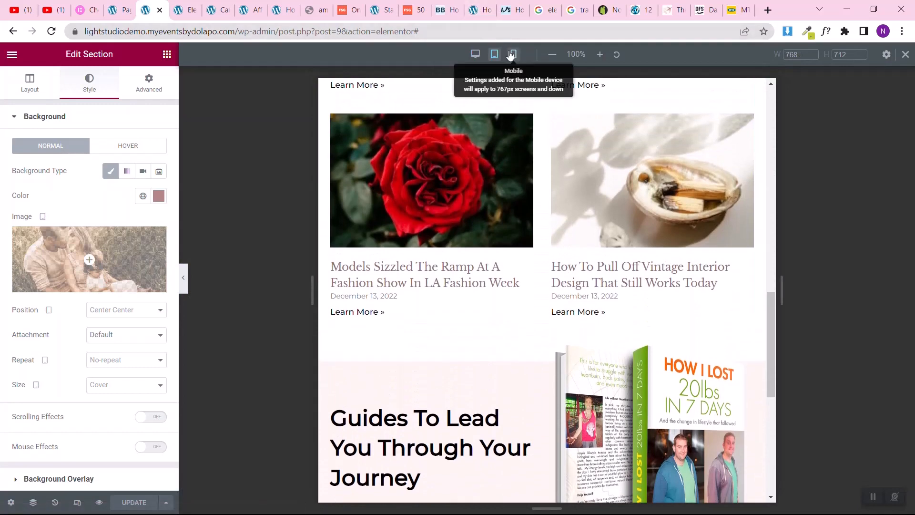
left_click(514, 54)
scroll(510, 223, "up", 12)
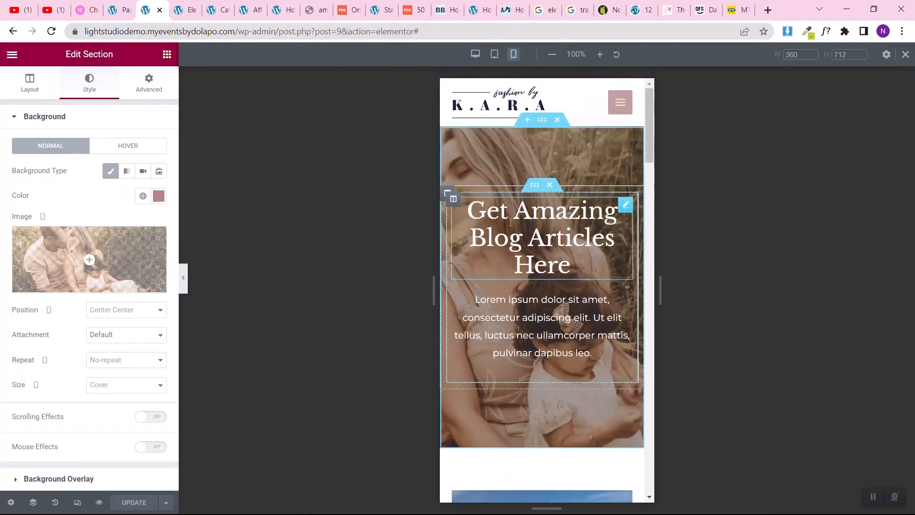
left_click(620, 101)
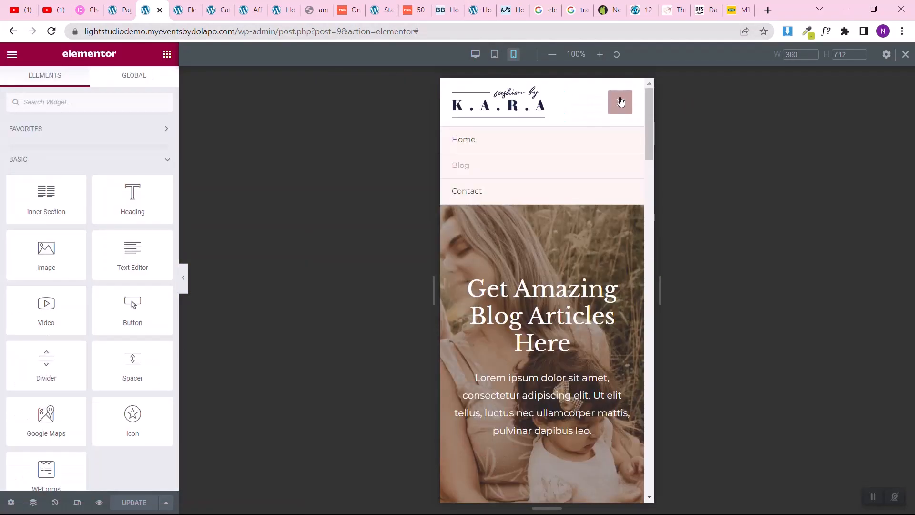
left_click(620, 102)
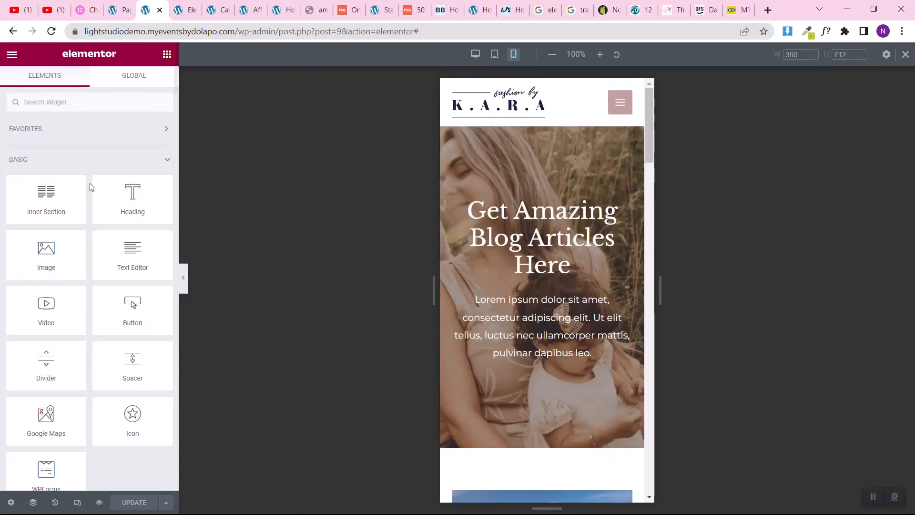
Step: Preview the Blog page in a new browser tab and look through its hero, posts grid and guides section
left_click(100, 503)
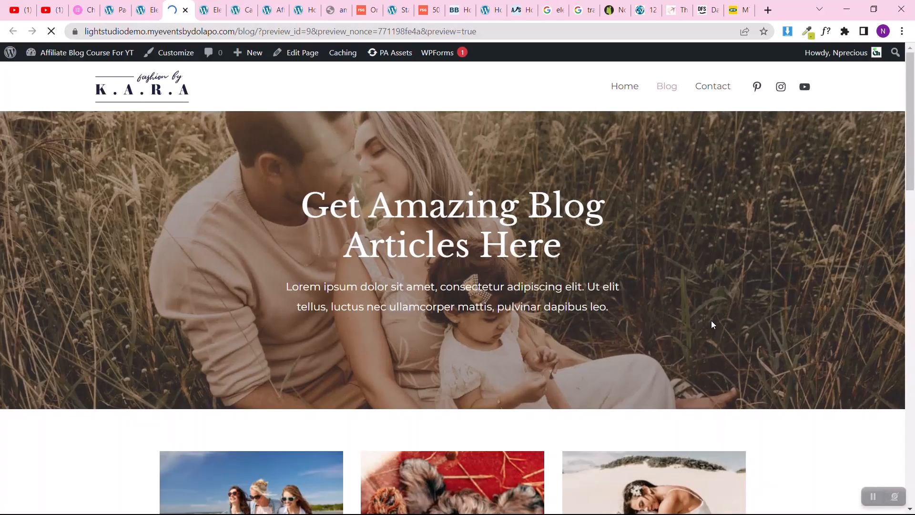
scroll(6, 171, "down", 15)
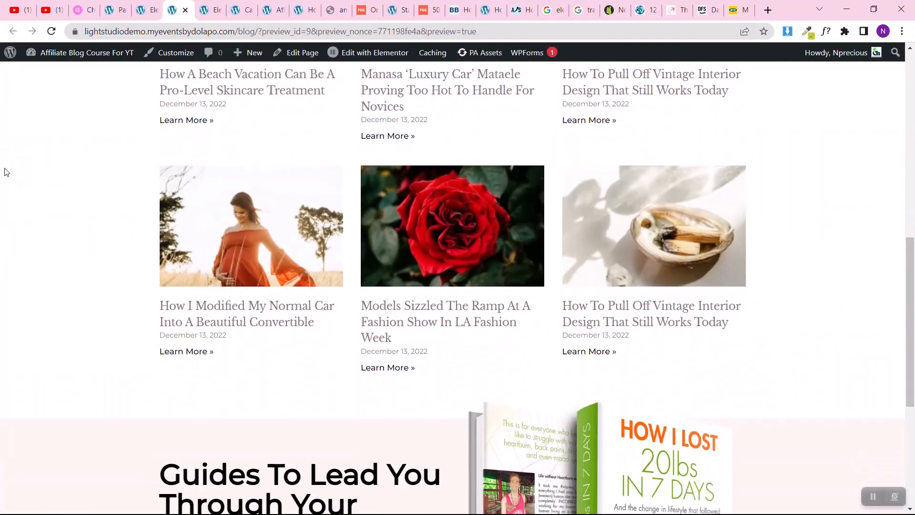
scroll(6, 172, "up", 7)
scroll(5, 171, "down", 6)
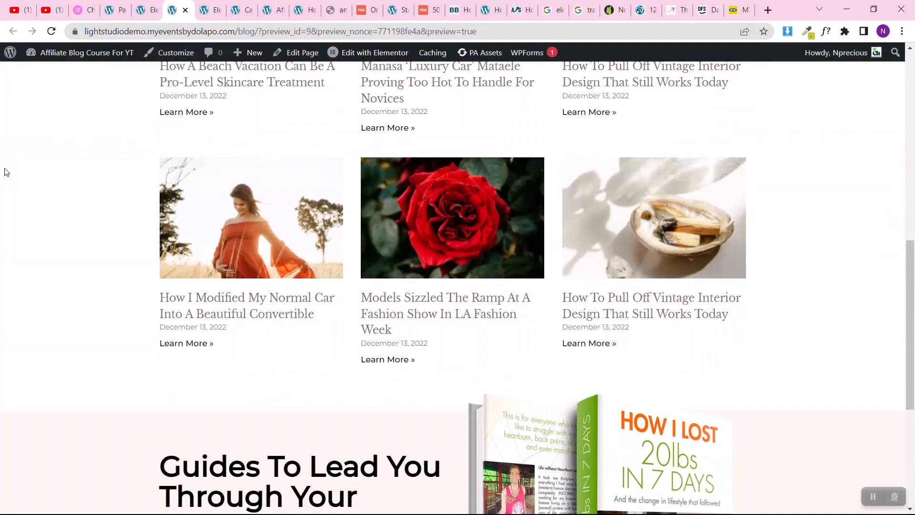
scroll(6, 171, "up", 4)
scroll(6, 171, "down", 3)
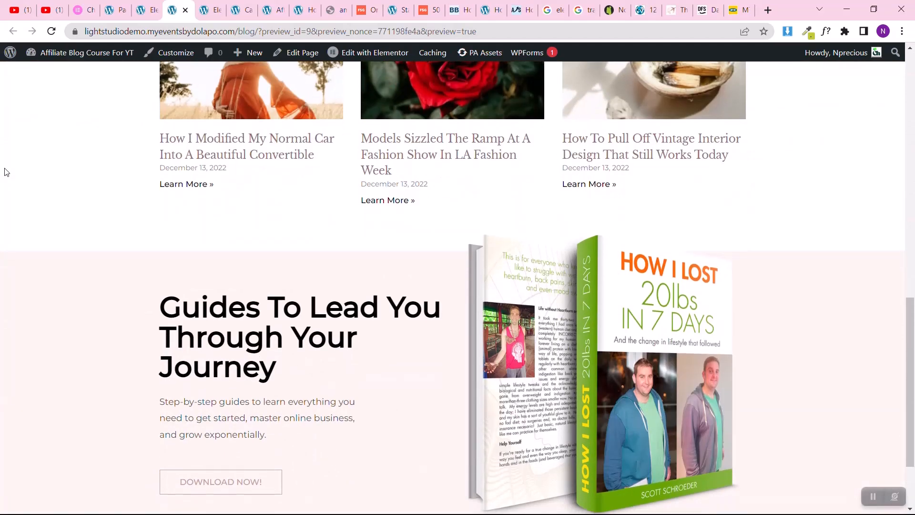
scroll(6, 171, "up", 15)
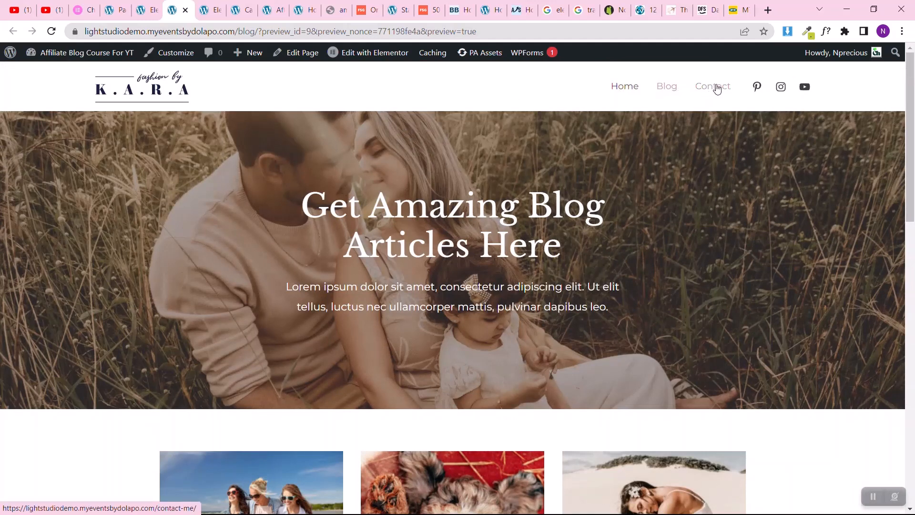
Step: Open the Contact page for editing with Elementor in a new browser tab from the Pages list
left_click(107, 6)
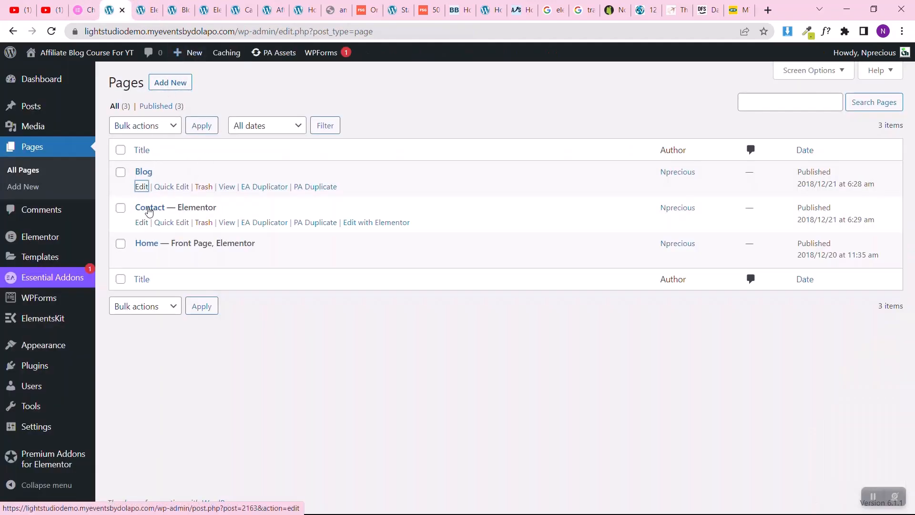
right_click(360, 223)
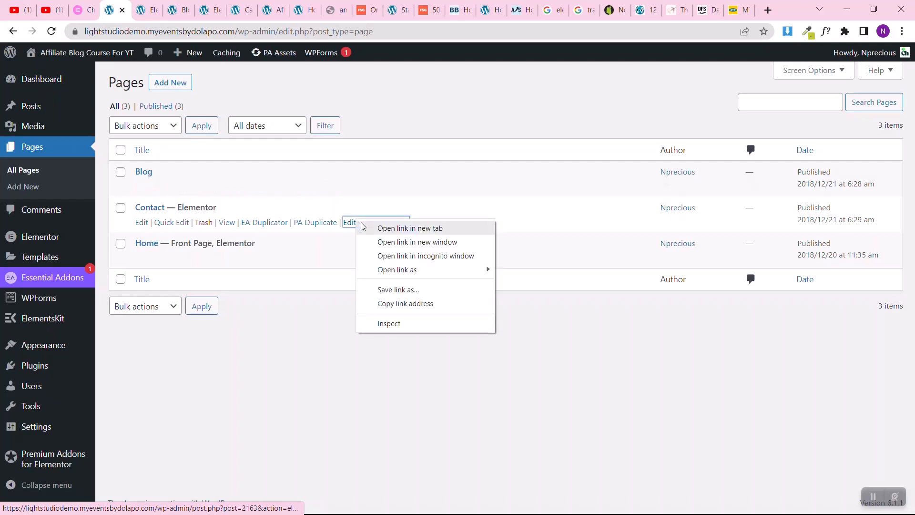
left_click(363, 228)
key("ctrl+Tab")
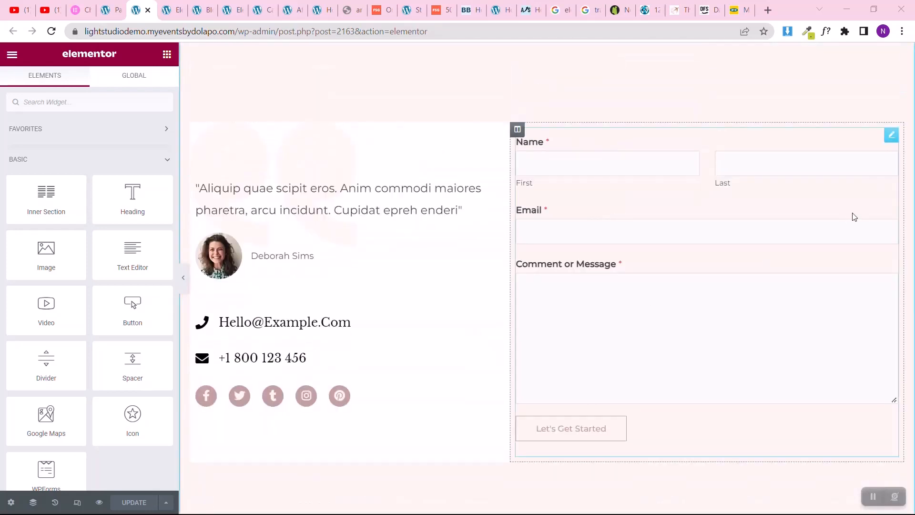
Step: Delete the form shortcode and all existing sections of the Contact page, including the contact details section and hero
left_click(887, 138)
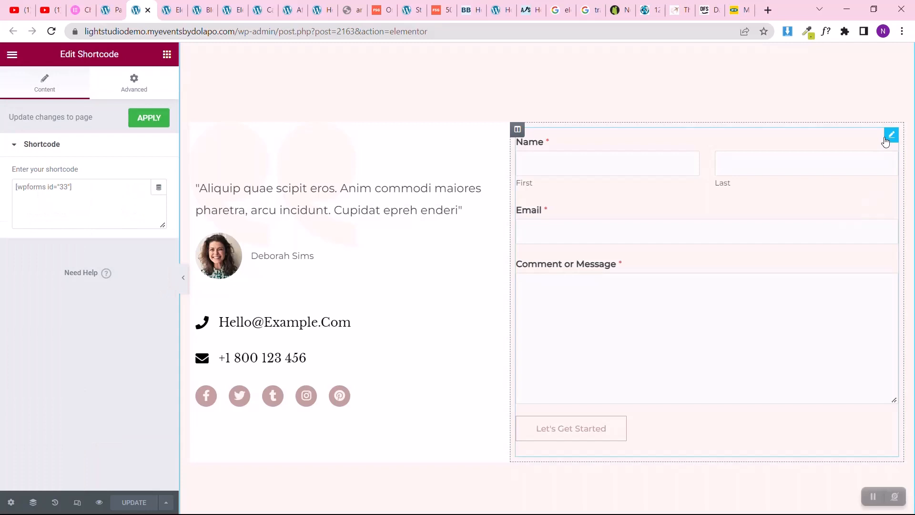
right_click(899, 142)
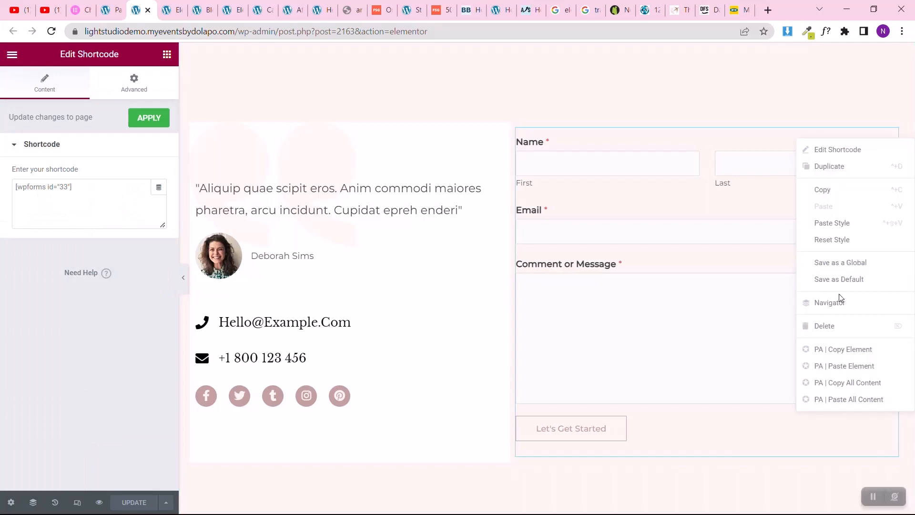
left_click(840, 328)
scroll(524, 229, "up", 4)
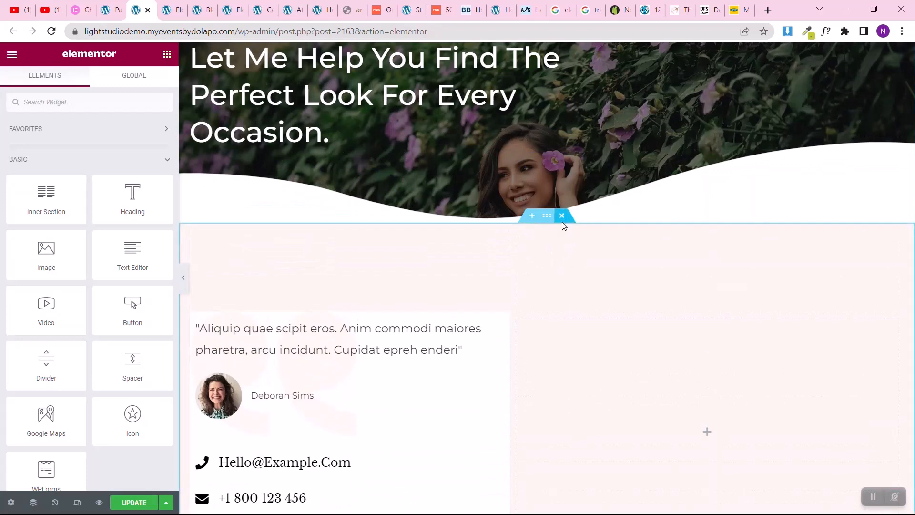
left_click(563, 215)
scroll(562, 221, "up", 5)
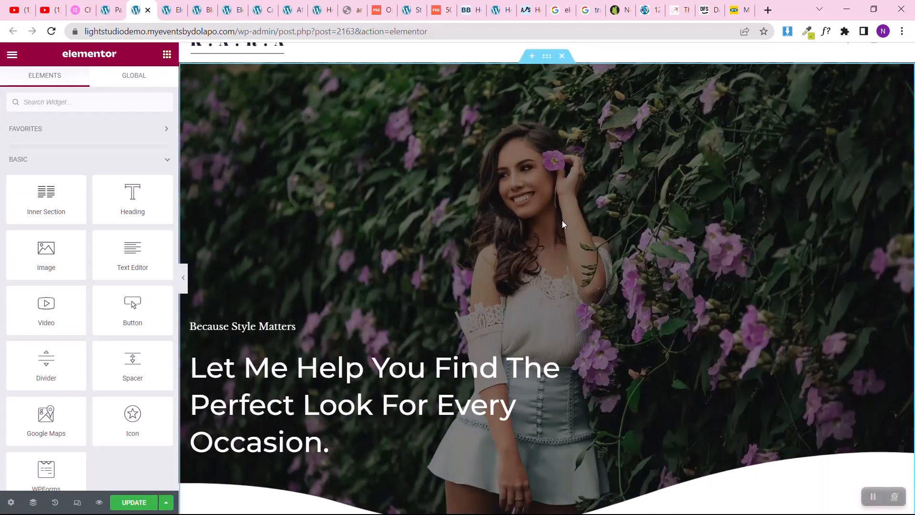
left_click(562, 57)
Step: Copy the hero section from the Blog page in desktop view and paste it into the empty Contact page
left_click(171, 5)
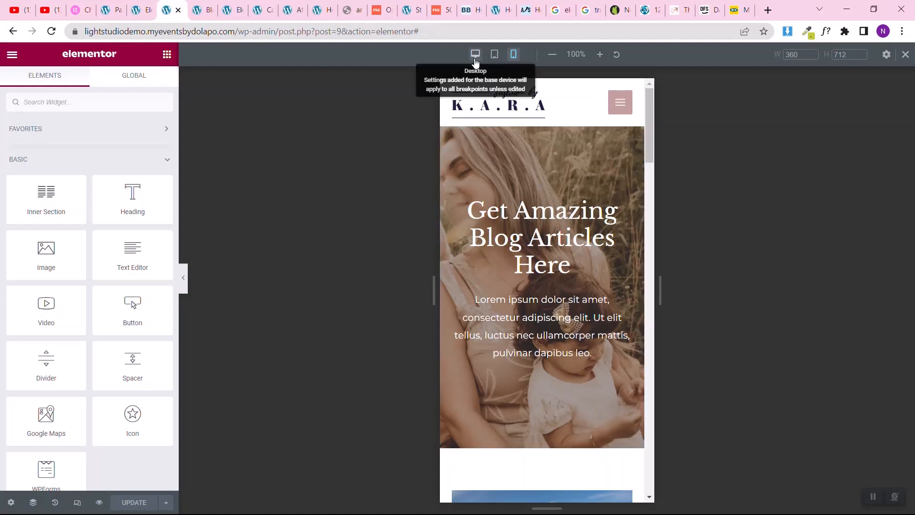
left_click(475, 55)
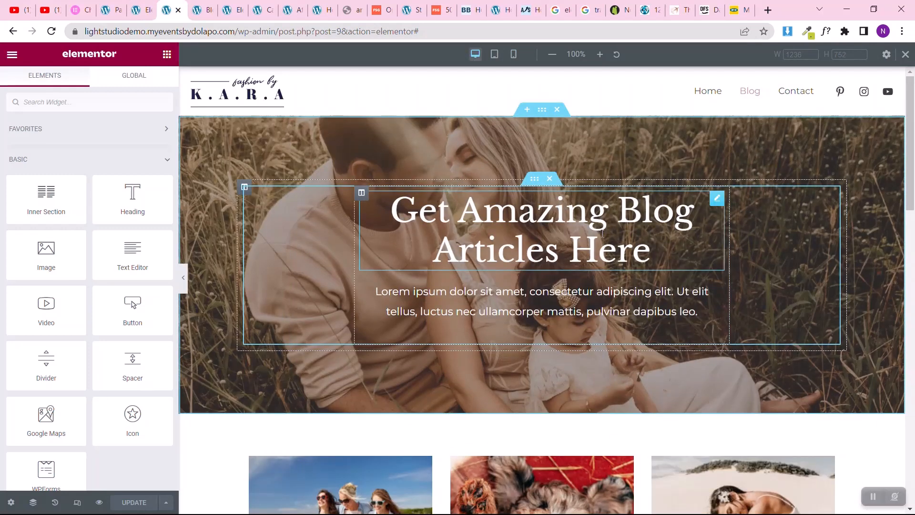
right_click(545, 118)
left_click(574, 170)
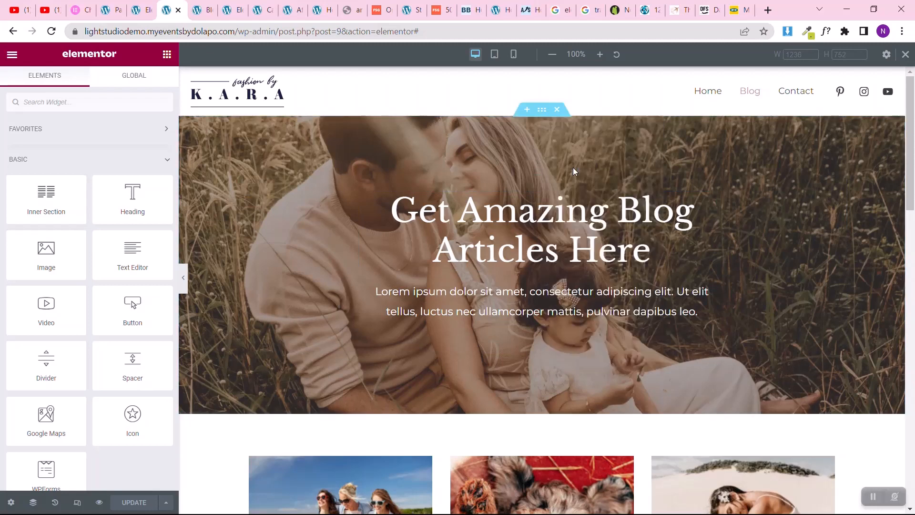
left_click(138, 10)
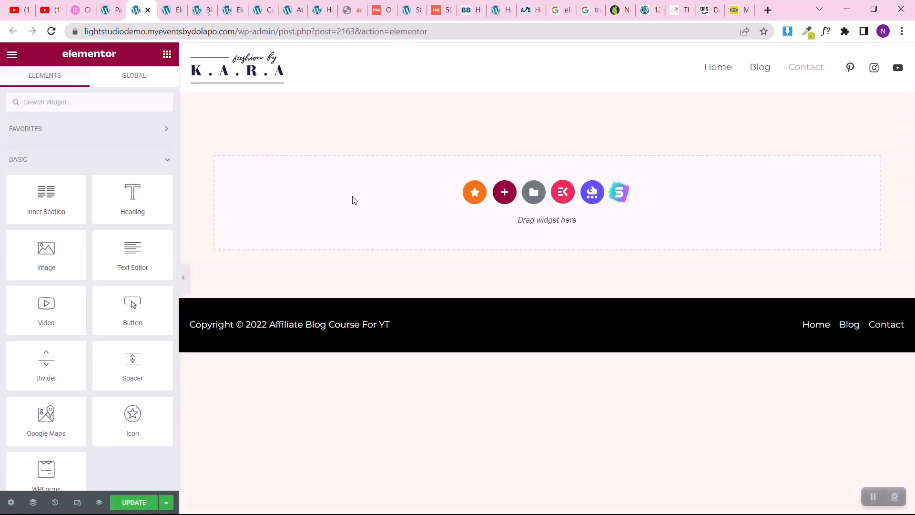
right_click(354, 198)
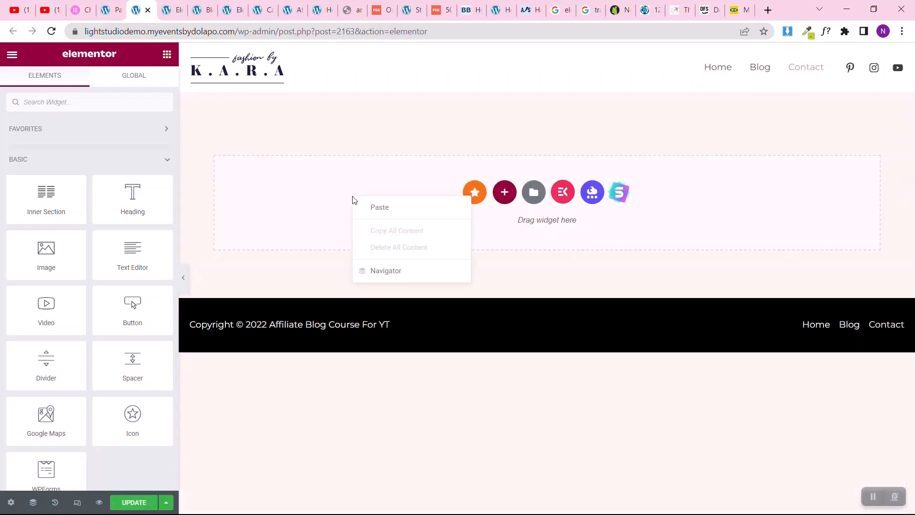
left_click(379, 207)
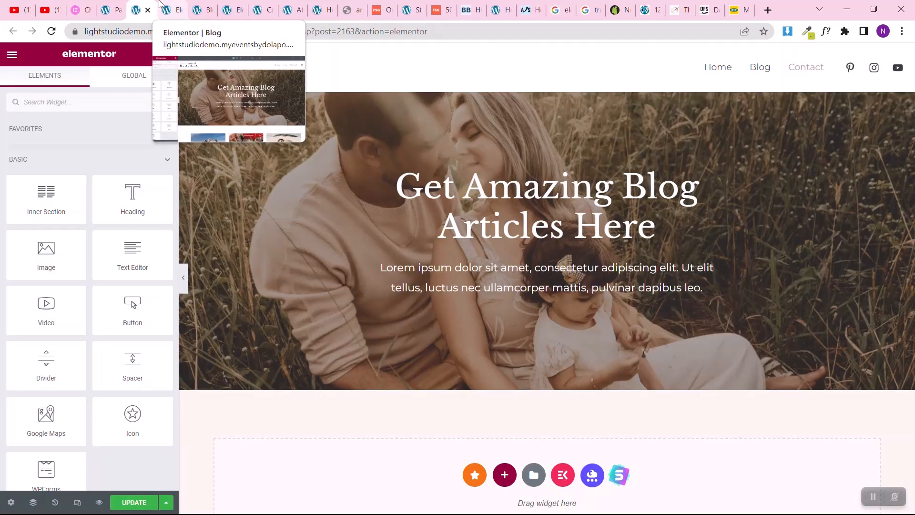
Step: Add a single-column section below the Contact page's hero and set its boxed content width to 1024
left_click(504, 474)
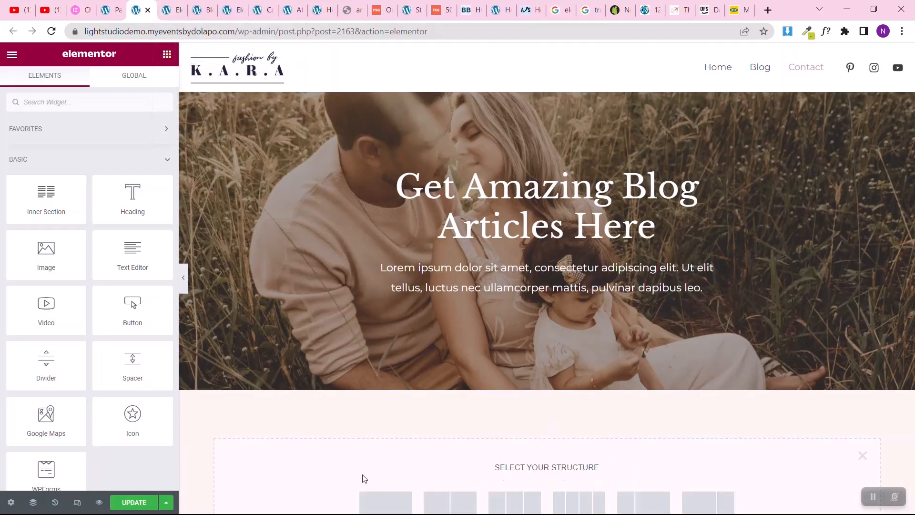
scroll(363, 478, "down", 4)
left_click(378, 339)
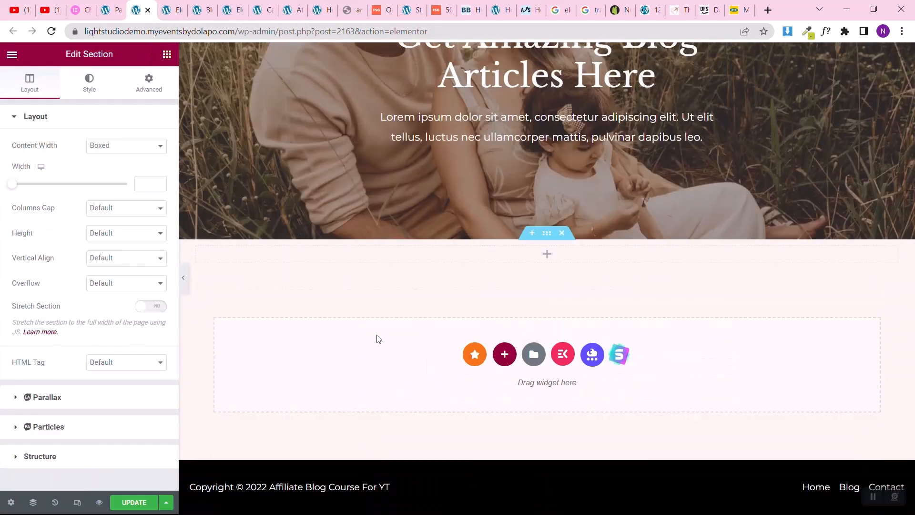
left_click(149, 86)
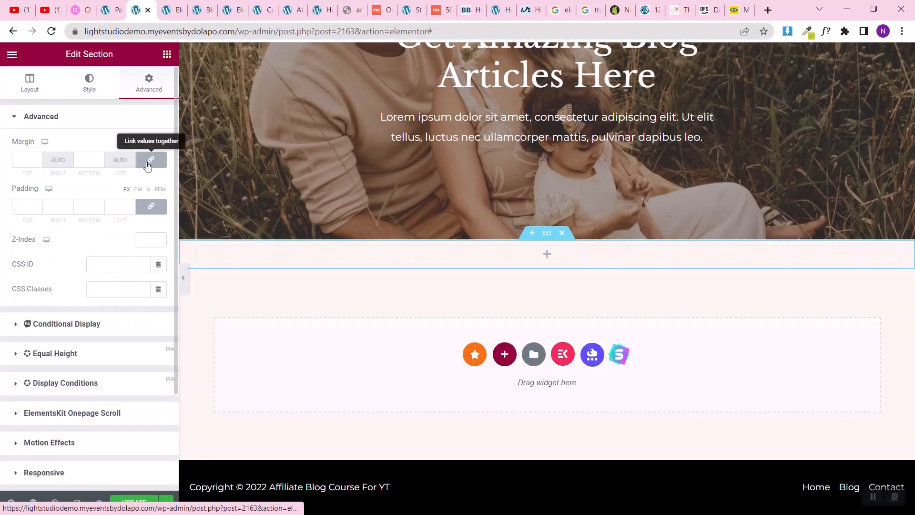
left_click(26, 89)
left_click(146, 186)
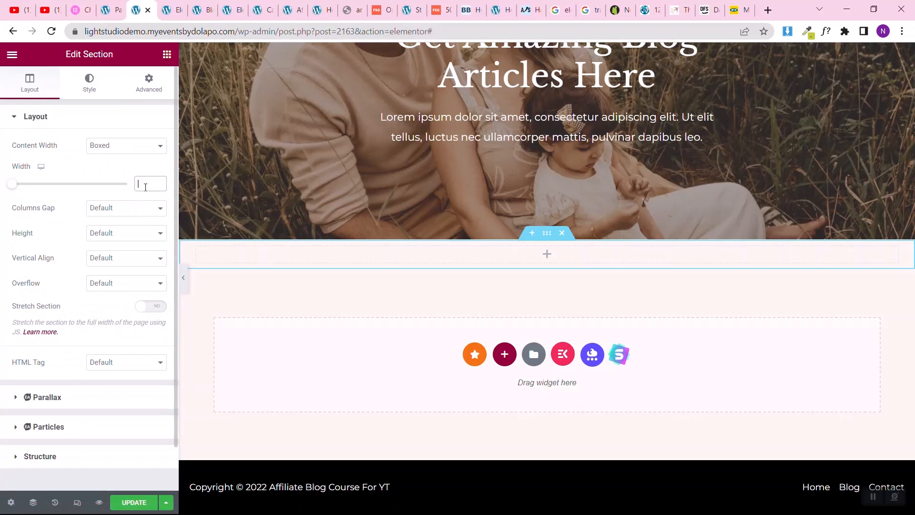
type("1024")
Step: Unlink the new section's padding values and set the top and bottom padding to 50 px, leaving the sides at 0
left_click(147, 86)
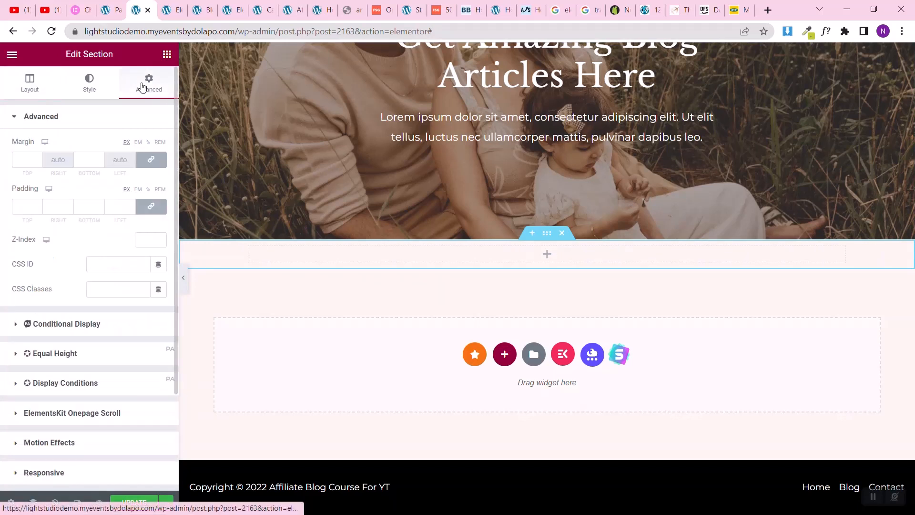
left_click(149, 208)
type("50")
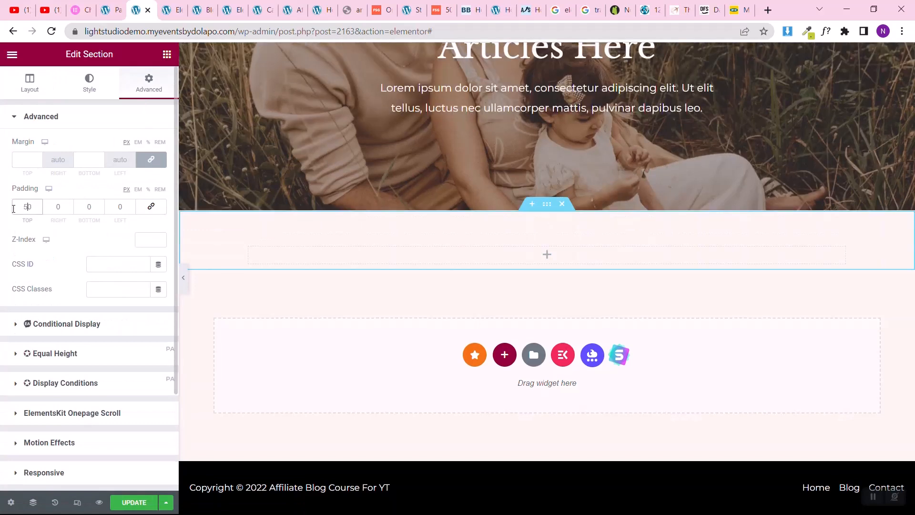
left_click(86, 210)
type("5")
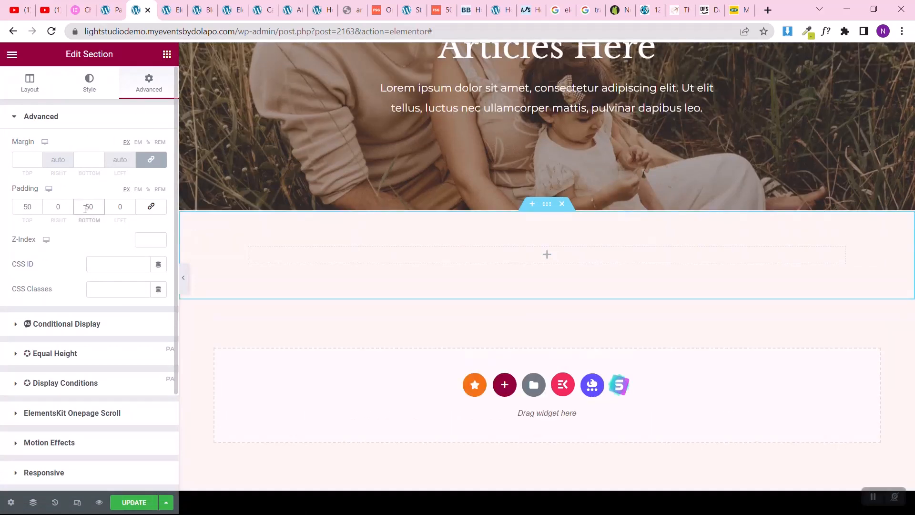
Step: Give the new section a classic background in white, chosen from the global colors
left_click(89, 86)
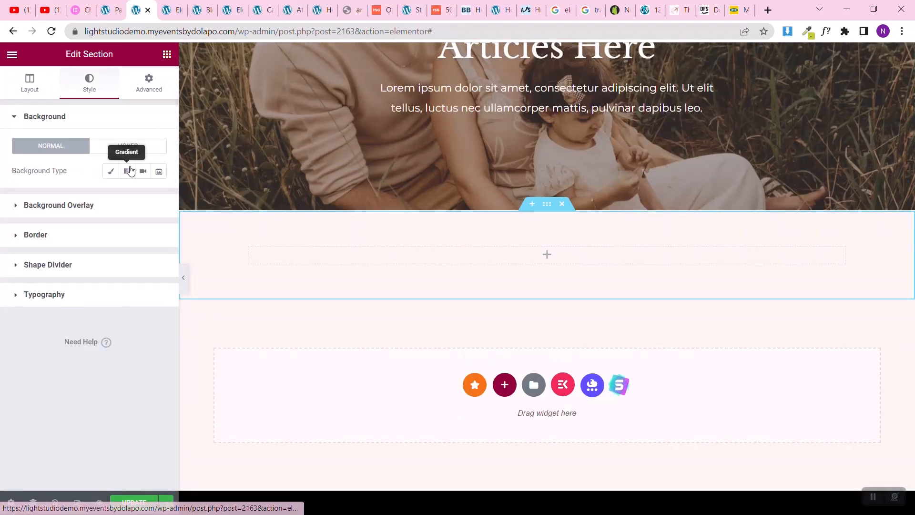
left_click(111, 171)
left_click(142, 196)
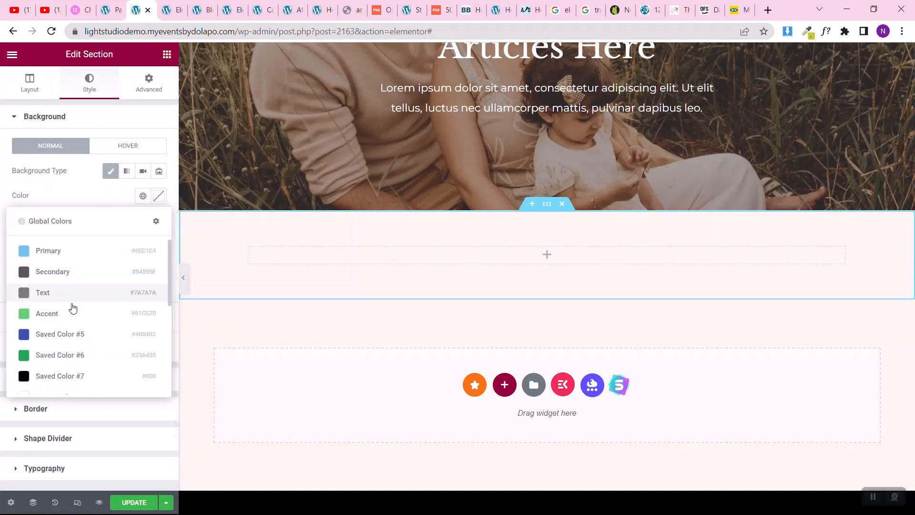
scroll(67, 337, "down", 5)
left_click(57, 318)
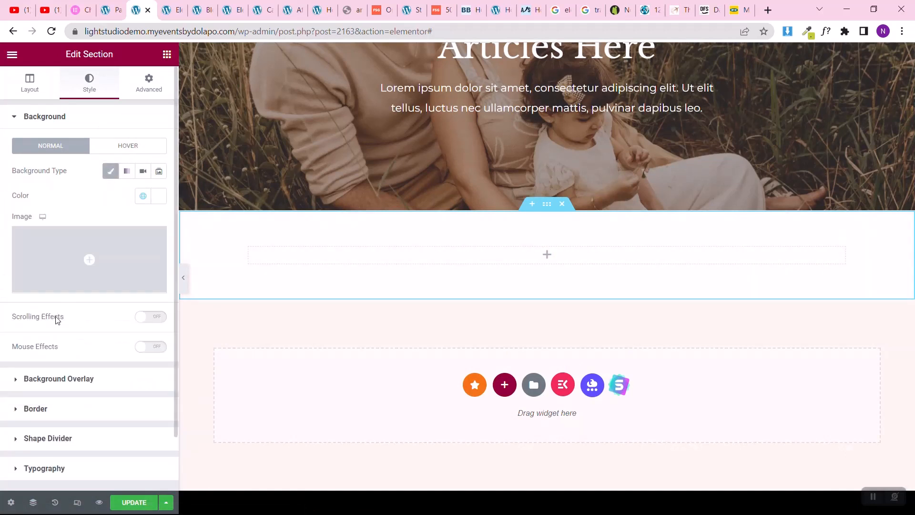
Step: Insert a two-column inner section into the white section and place a Form widget in its second column
left_click(167, 54)
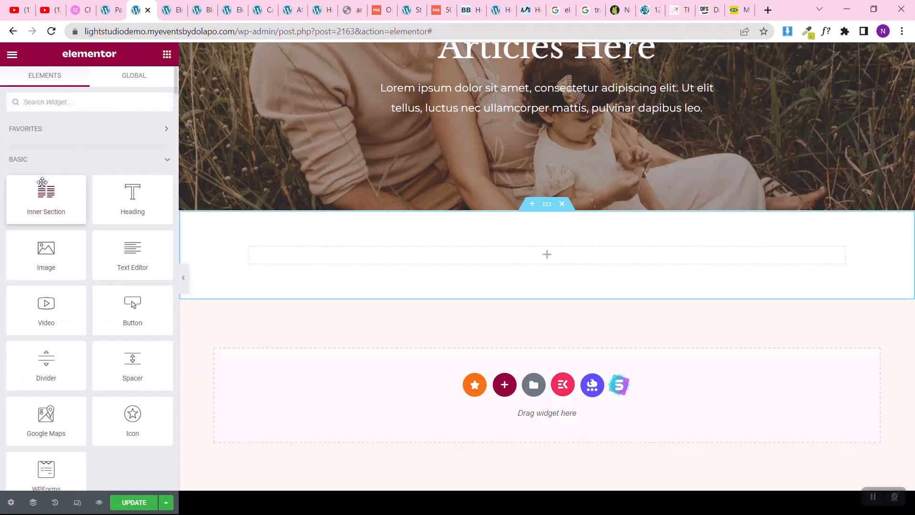
left_click_drag(43, 182, 412, 262)
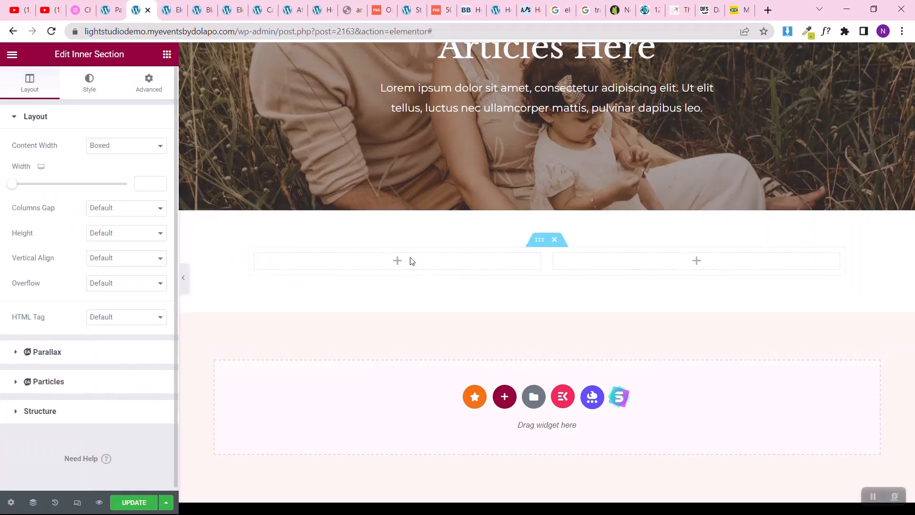
left_click(167, 55)
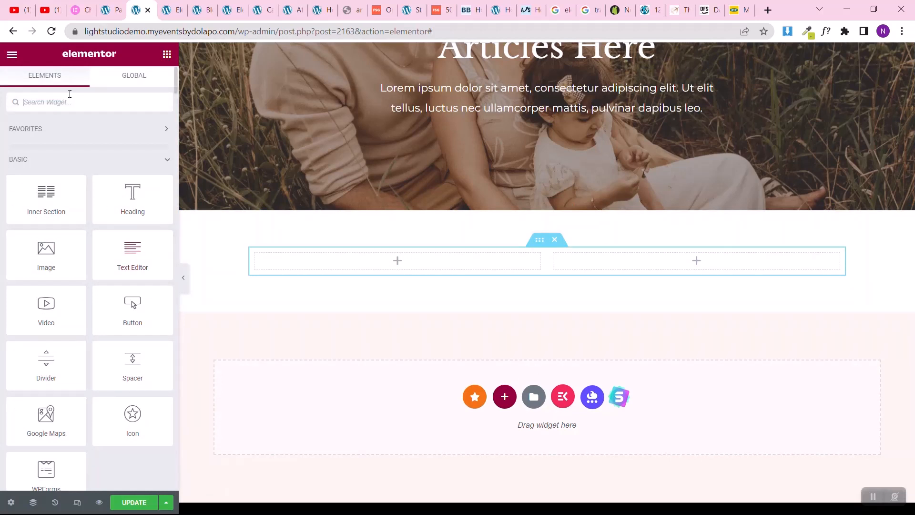
type("form")
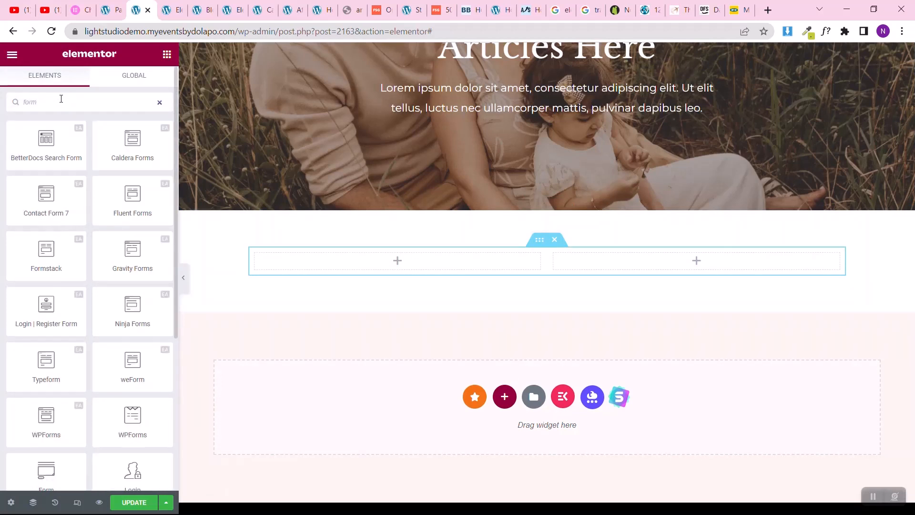
scroll(48, 296, "down", 4)
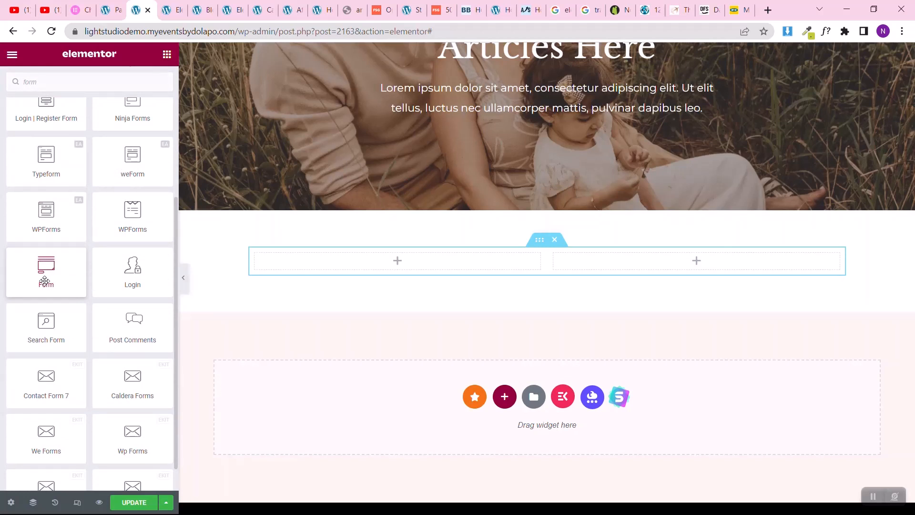
left_click_drag(44, 281, 670, 257)
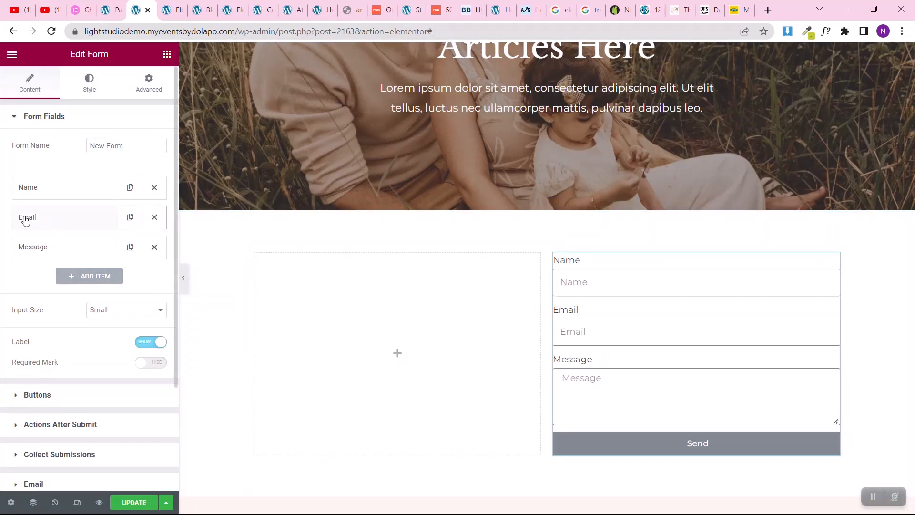
Step: Clear the placeholder text of the form's Name, Email and Message fields
left_click(52, 196)
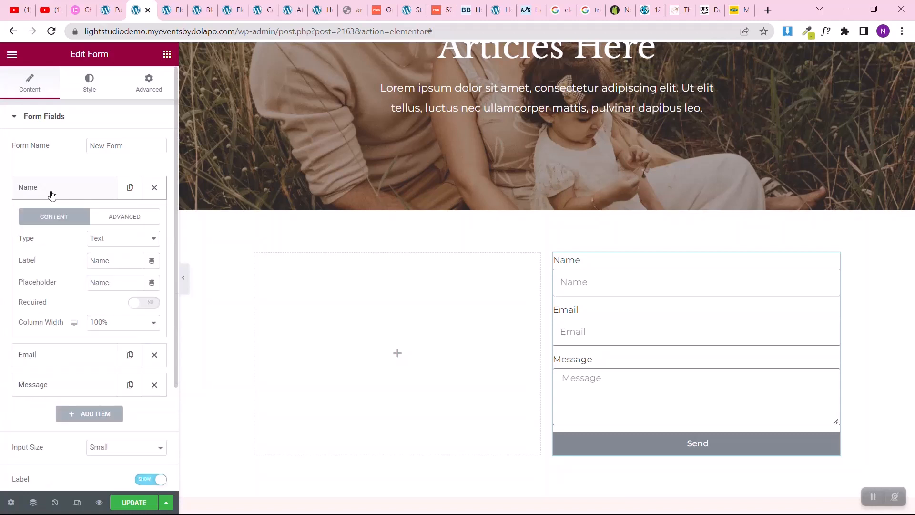
double_click(109, 282)
key("BackSpace")
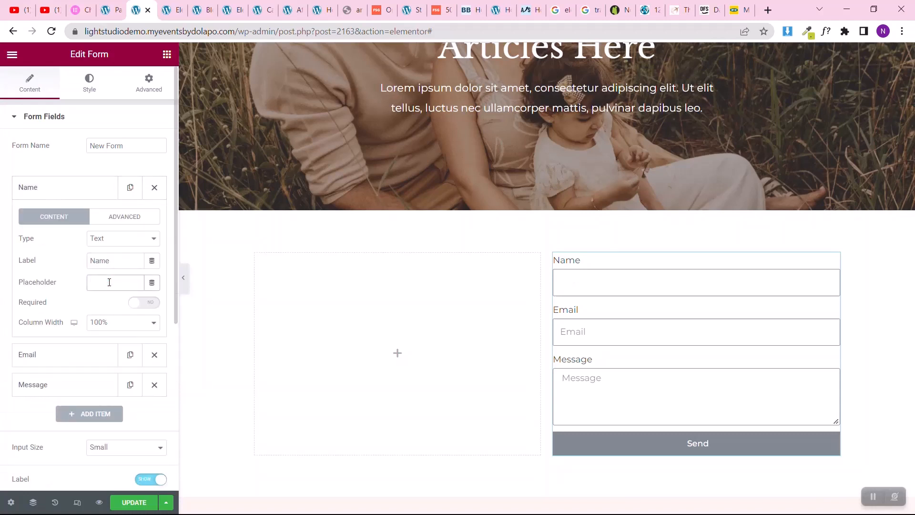
left_click(78, 195)
left_click(76, 223)
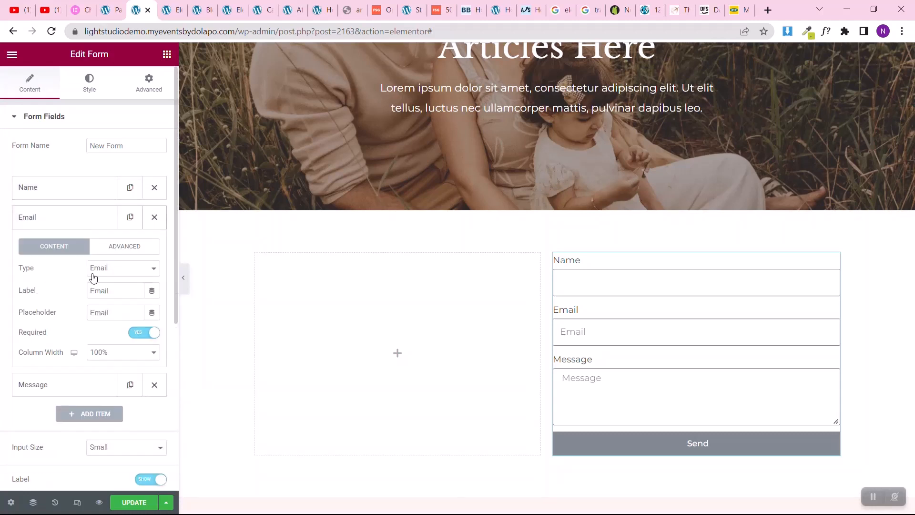
double_click(99, 313)
key("BackSpace")
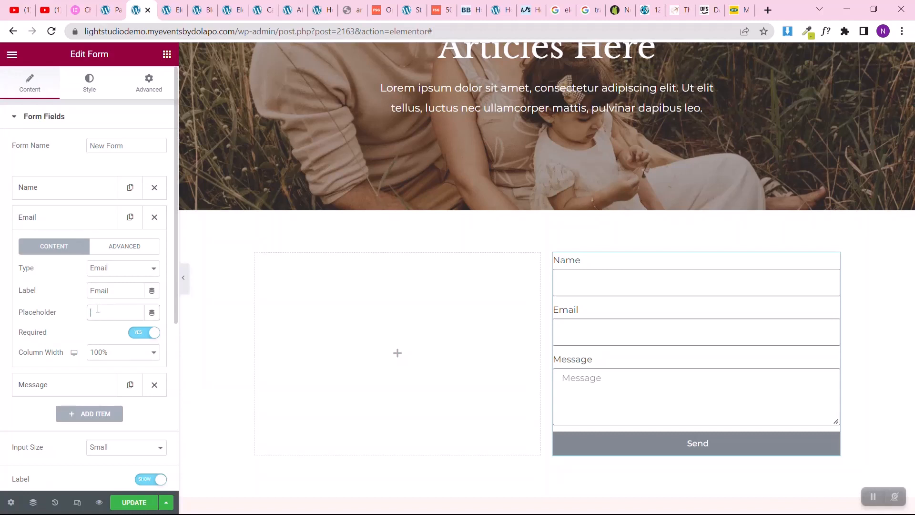
left_click(77, 224)
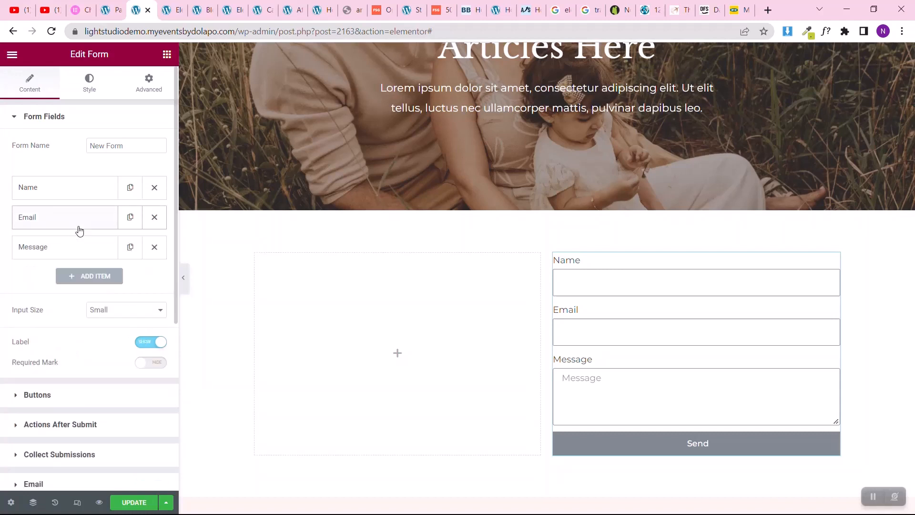
left_click(104, 248)
double_click(110, 343)
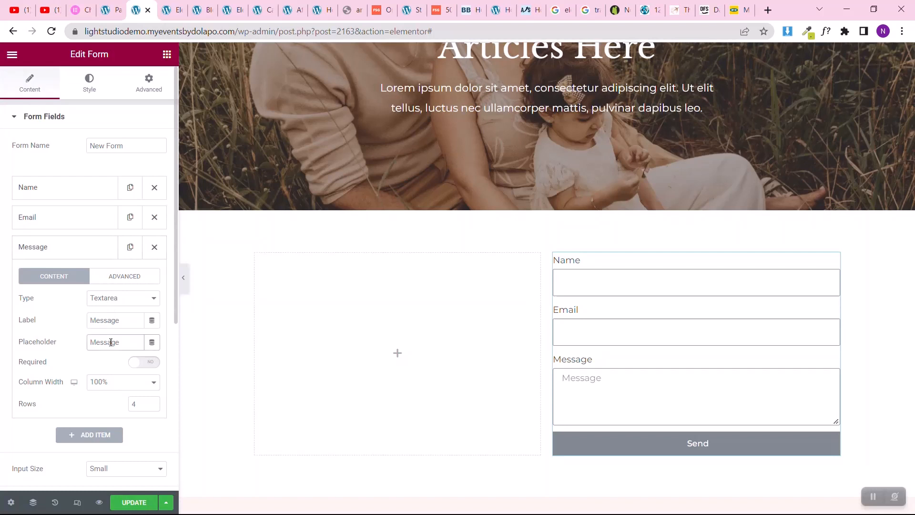
key("BackSpace")
left_click(1, 275)
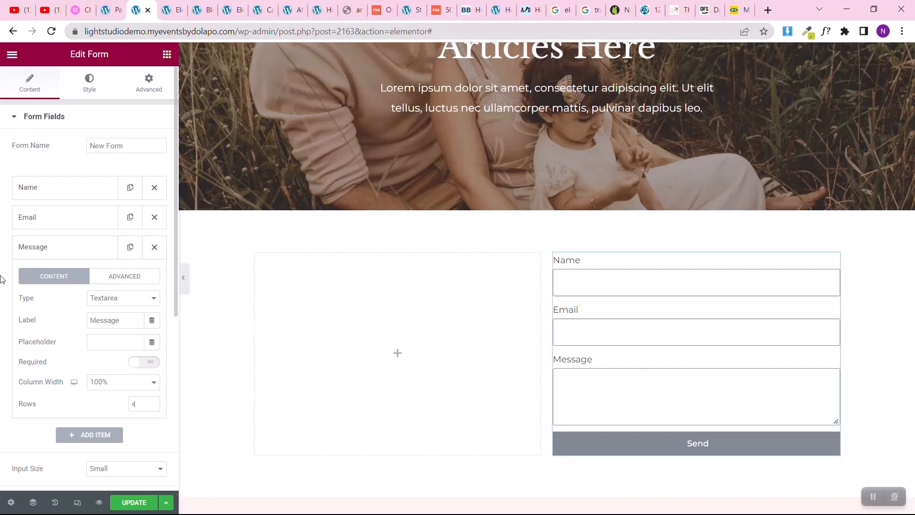
Step: Make the form's Message and Name fields required
left_click(145, 363)
left_click(51, 247)
left_click(59, 223)
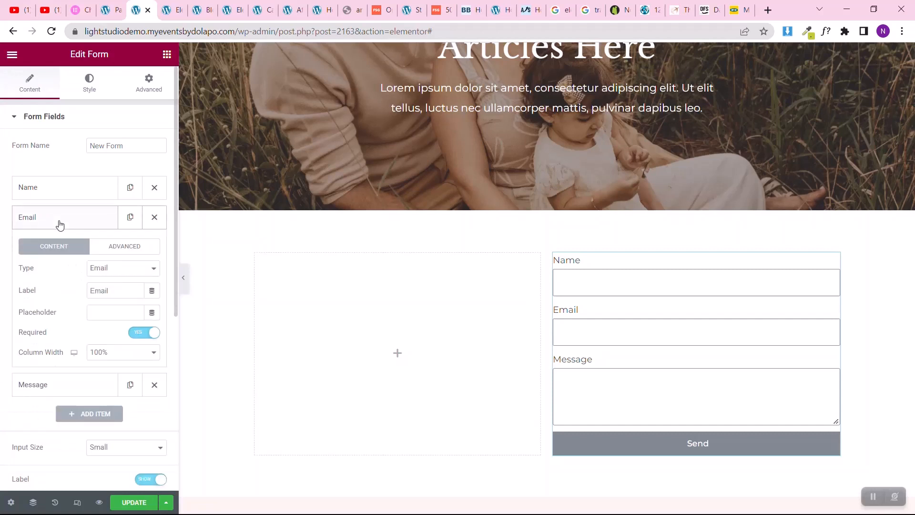
left_click(71, 190)
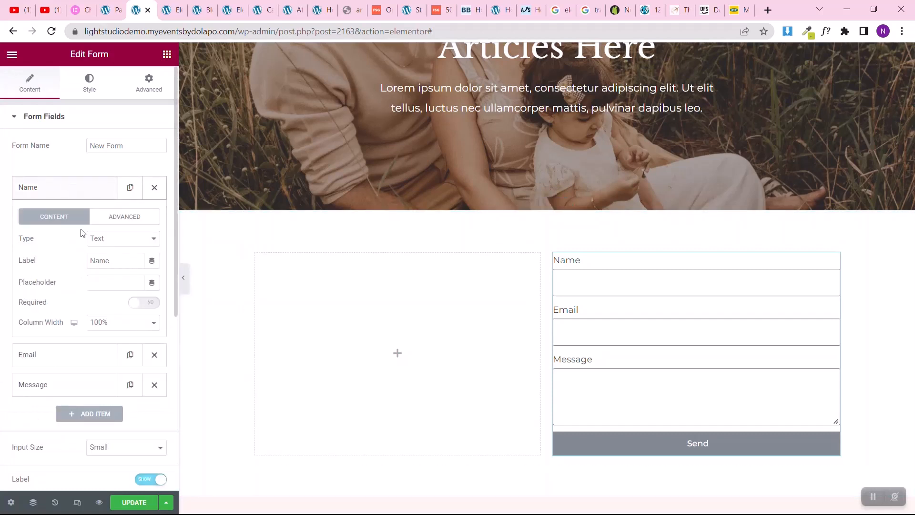
left_click(152, 307)
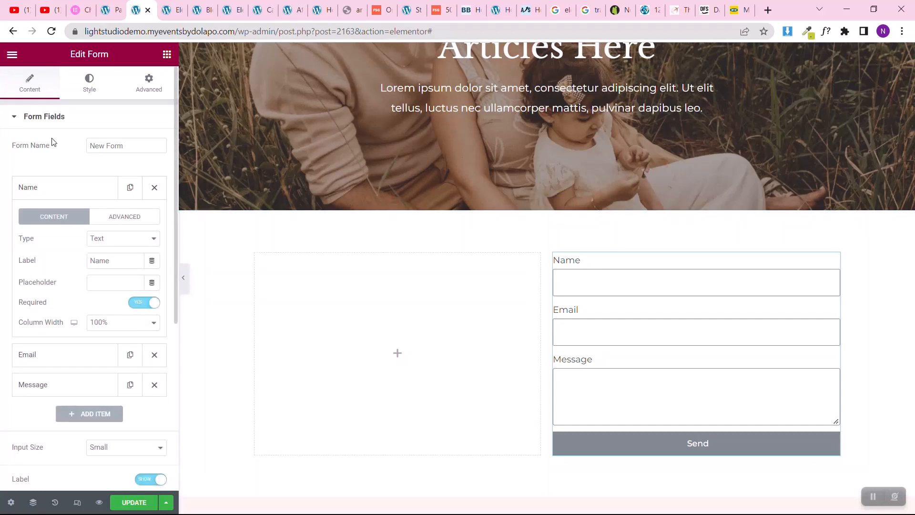
left_click(46, 187)
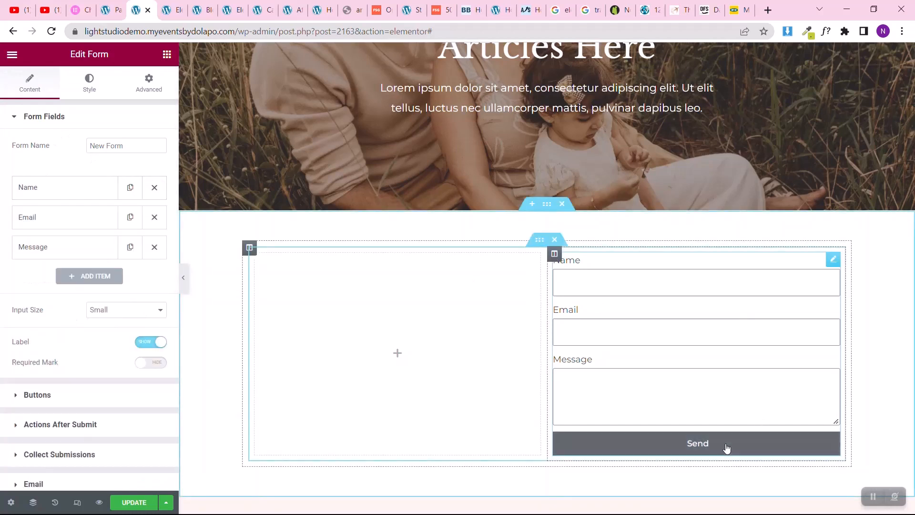
Step: Rename the form as Contact Form
left_click(91, 142)
type("Conatct")
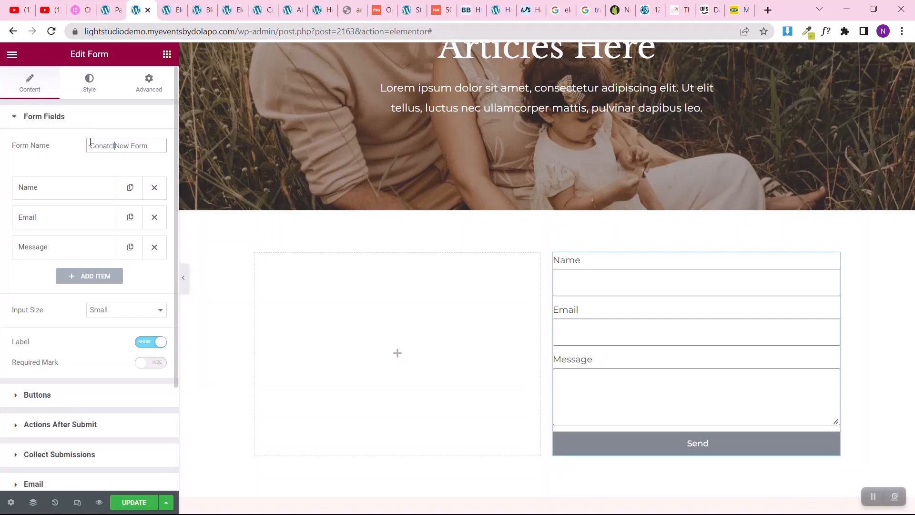
key("BackSpace")
key("BackSpace")
key("BackSpace")
type("tac")
key("Delete")
key("Delete")
key("Delete")
key("Delete")
Step: Show the required mark on the form's labels and set the submit button text to "Send A Message"
scroll(2, 207, "down", 3)
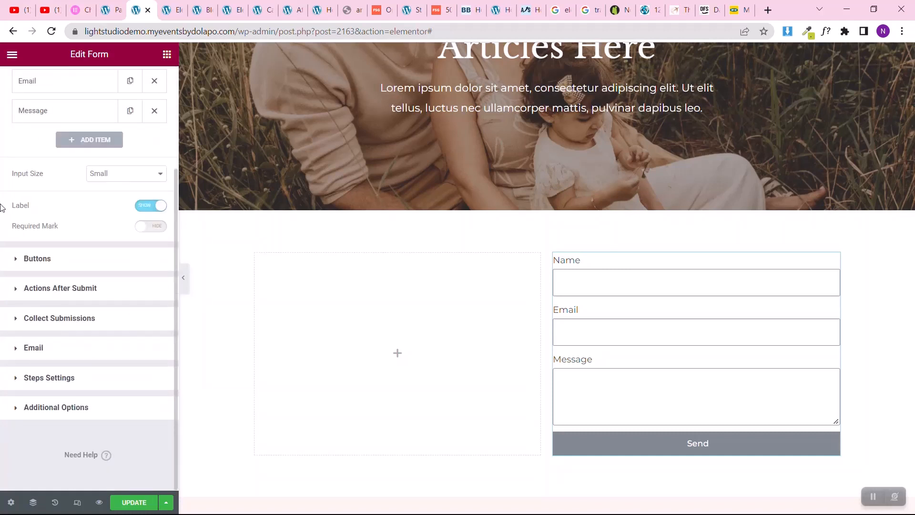
left_click(149, 227)
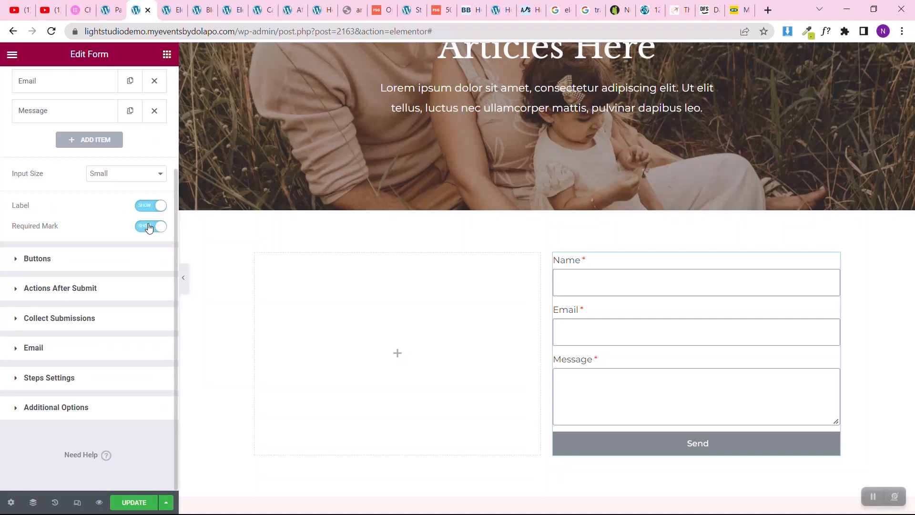
left_click(8, 260)
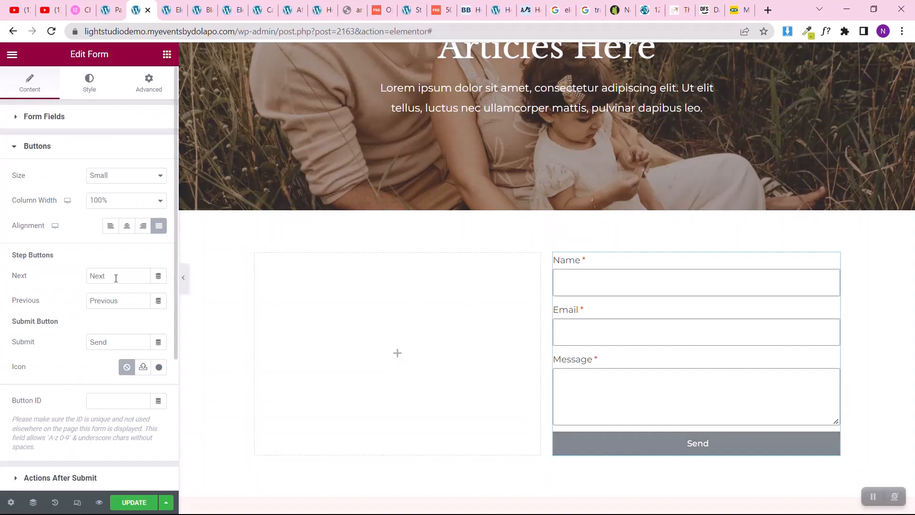
left_click(111, 342)
type("A Message")
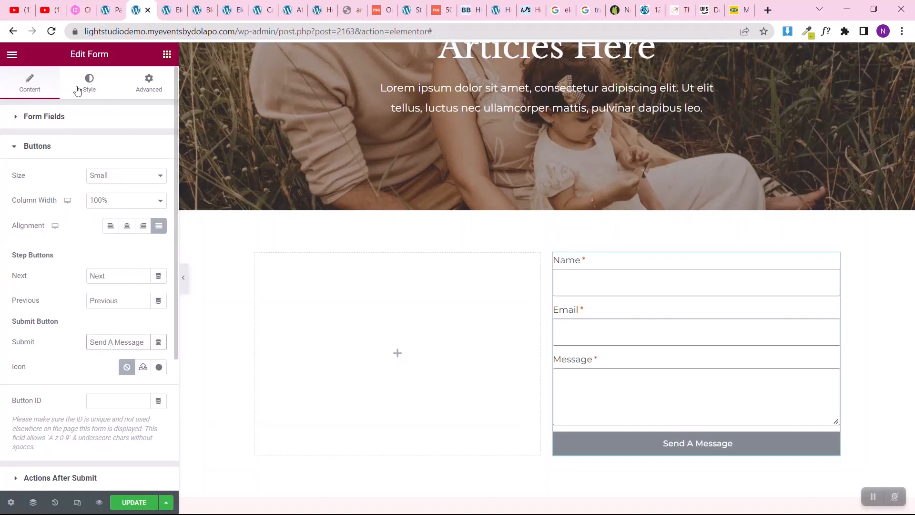
Step: Open the form's style settings for the field labels
left_click(79, 89)
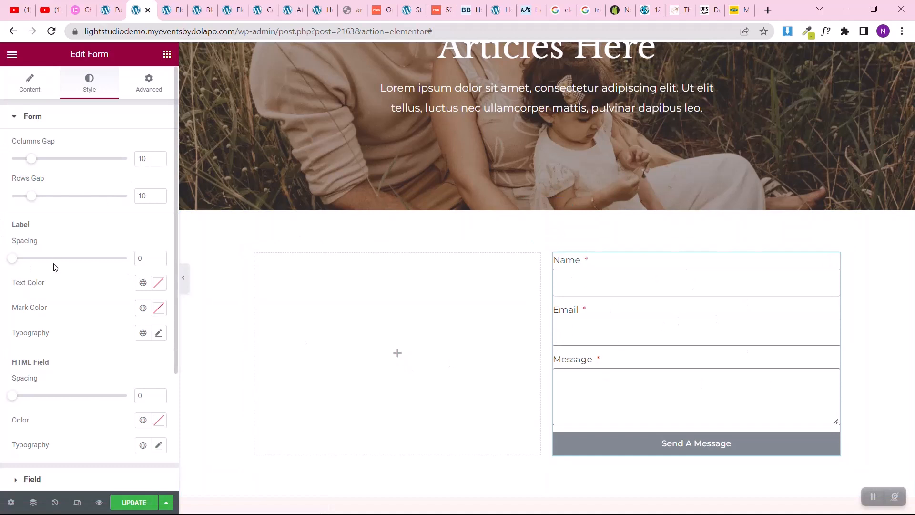
left_click_drag(8, 231, 52, 224)
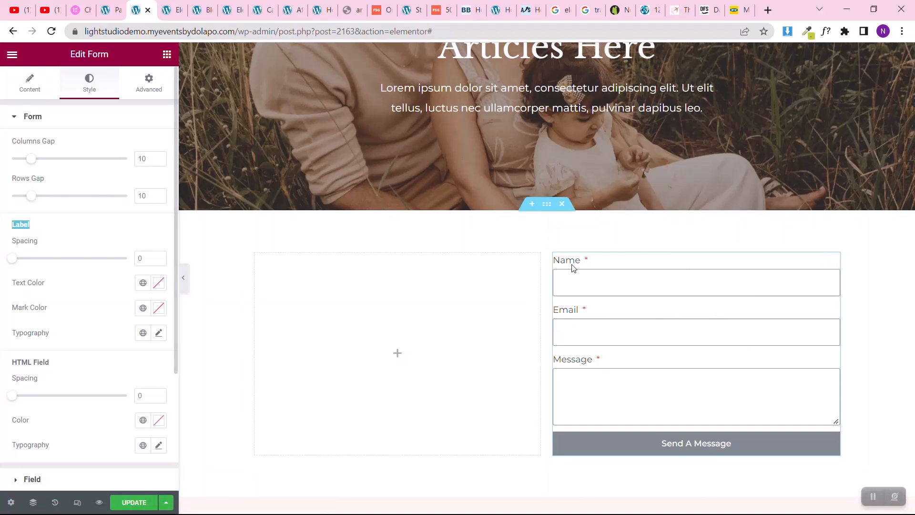
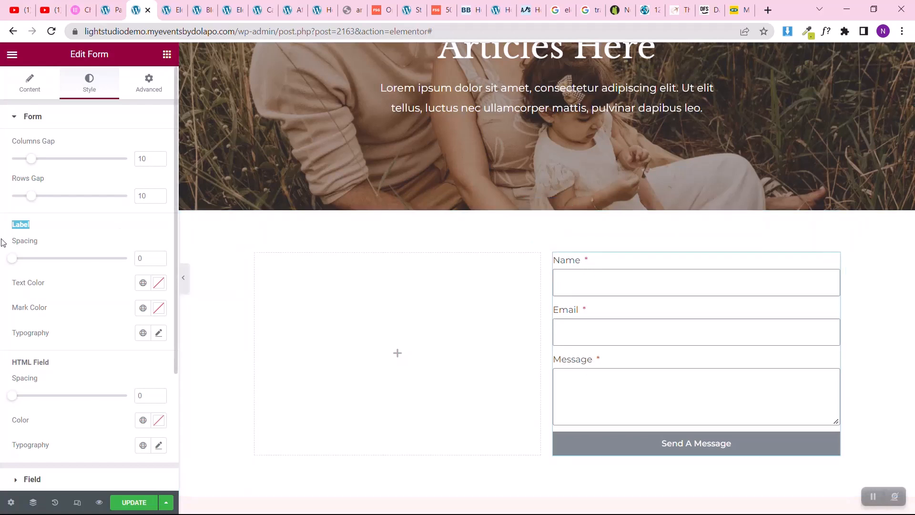
Step: Set the font size of the form's field labels to 16 px
left_click(159, 333)
scroll(0, 388, "down", 3)
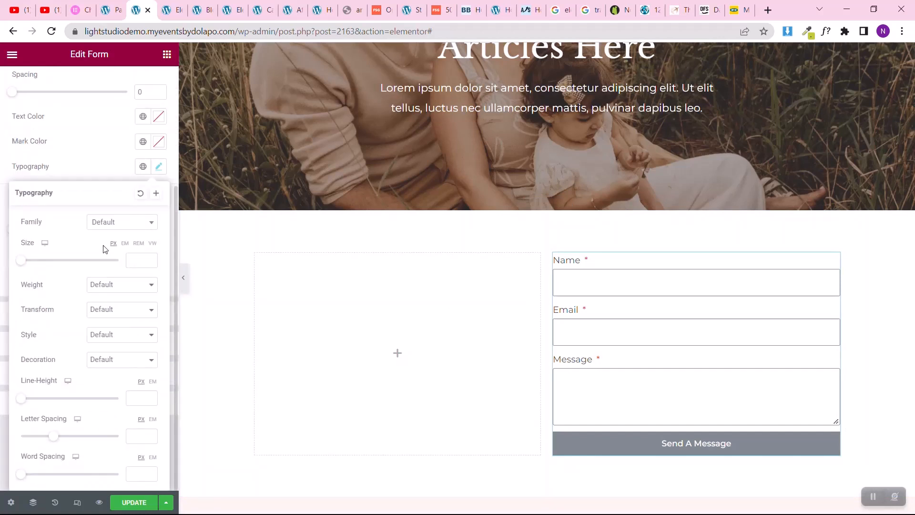
left_click(136, 260)
type("18")
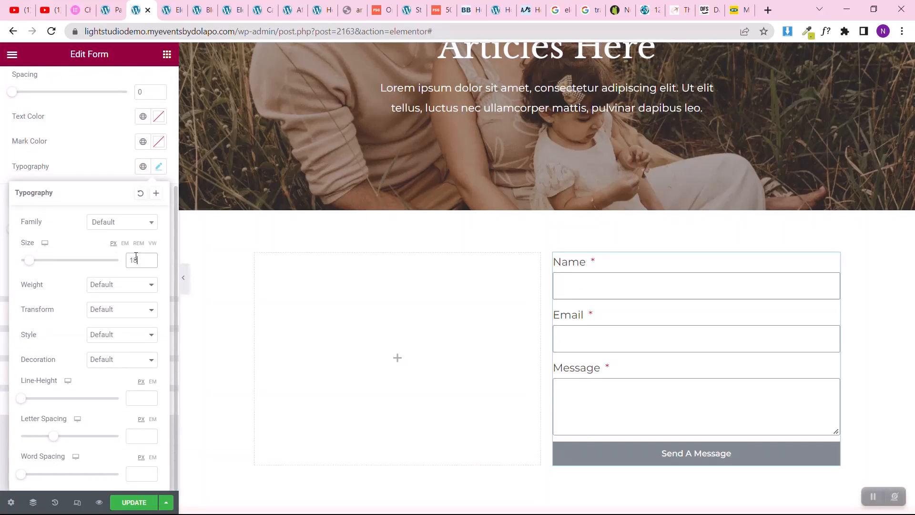
key("BackSpace")
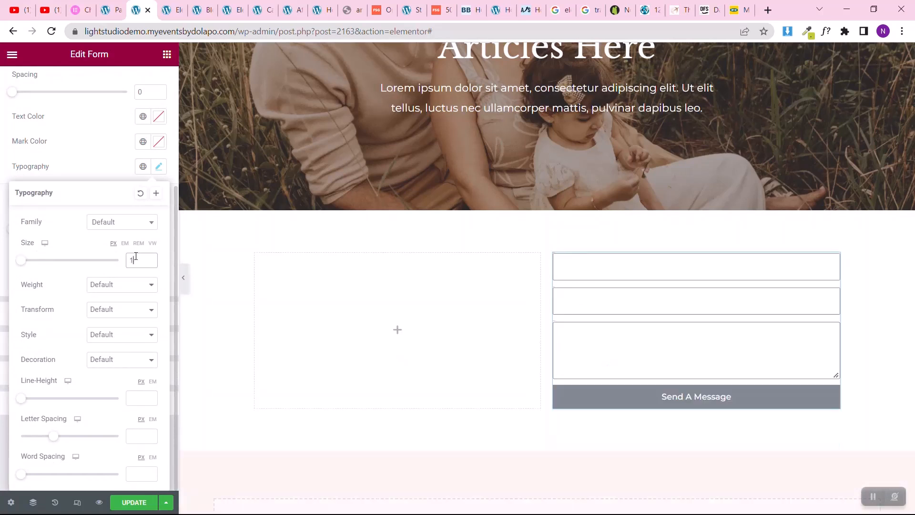
type("6")
left_click(2, 166)
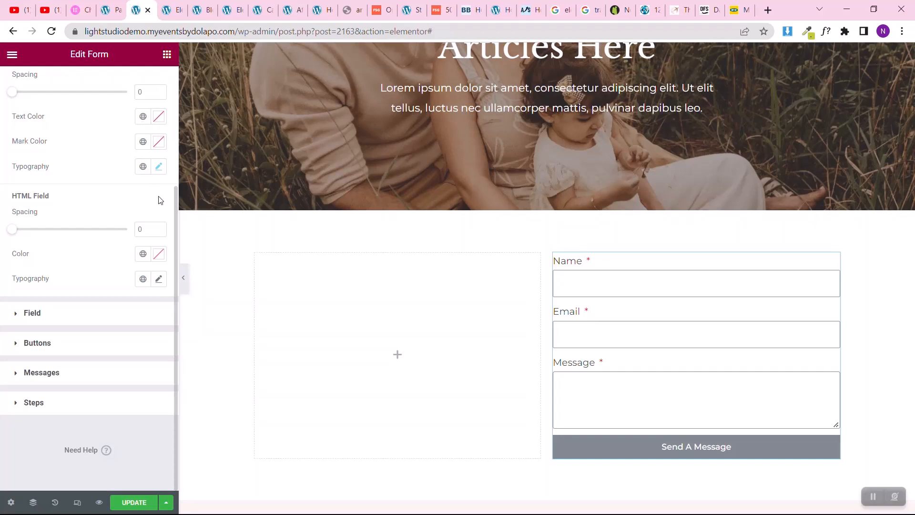
Step: Try border widths of 0 and 10 on the form fields, and return all sides to 1
left_click(71, 318)
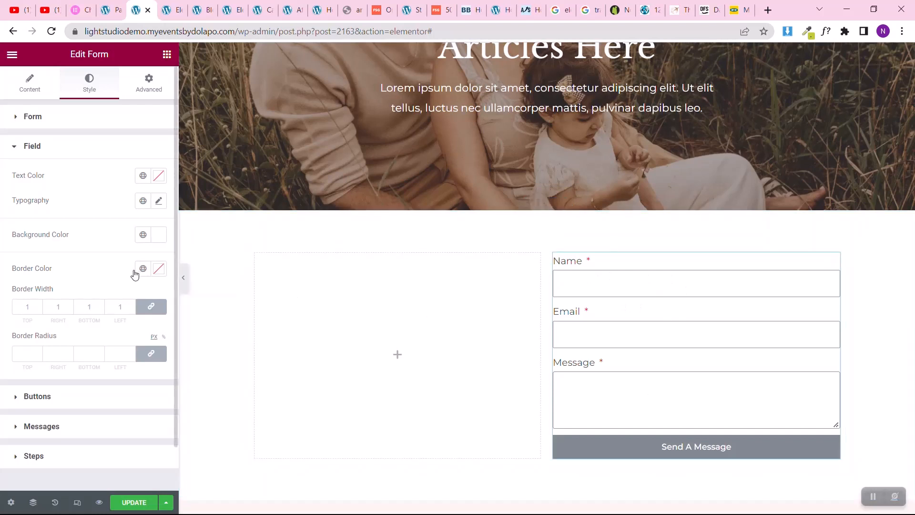
left_click(22, 308)
type("0")
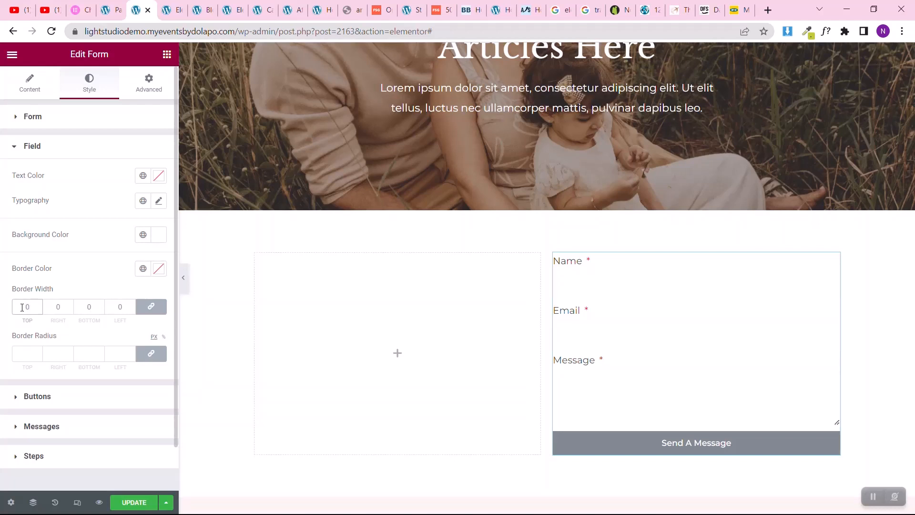
type("10")
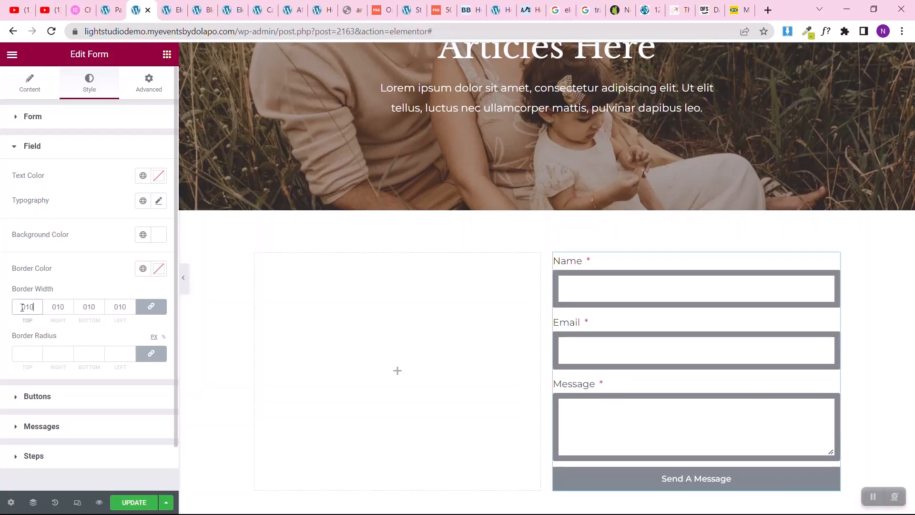
key("BackSpace")
key("BackSpace")
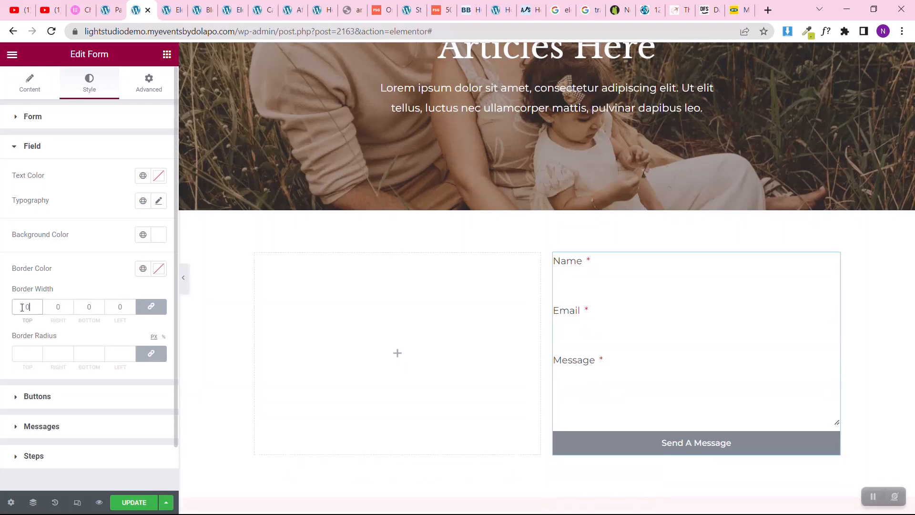
type("1")
key("Delete")
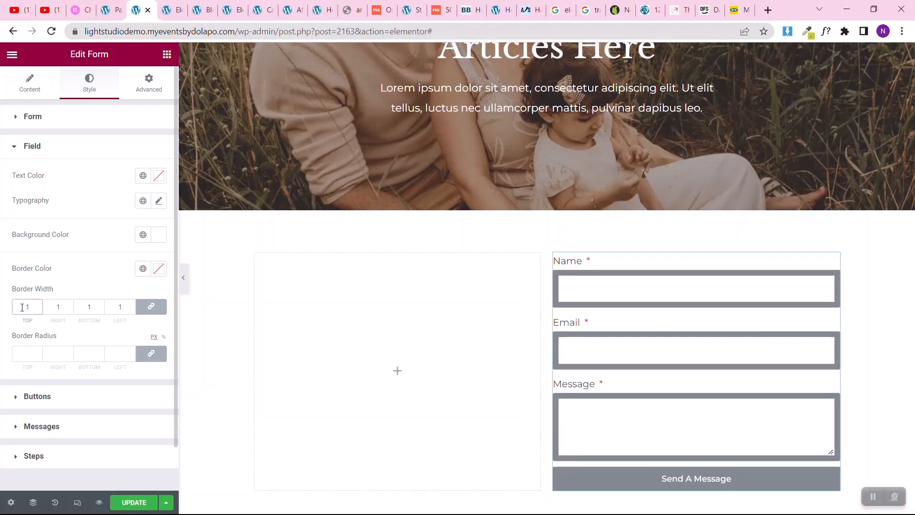
left_click(2, 312)
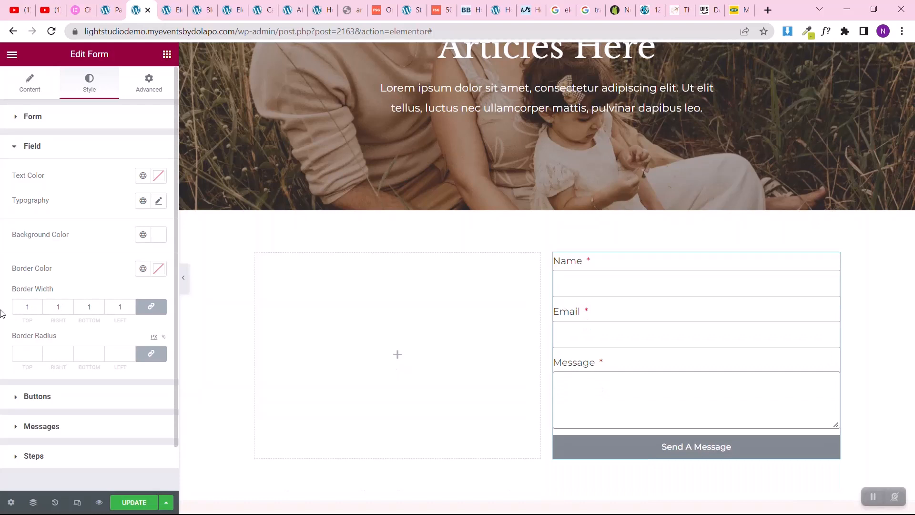
Step: Try border radii of 10 and 100 px on the form fields, and clear the radius
left_click(26, 348)
type("10")
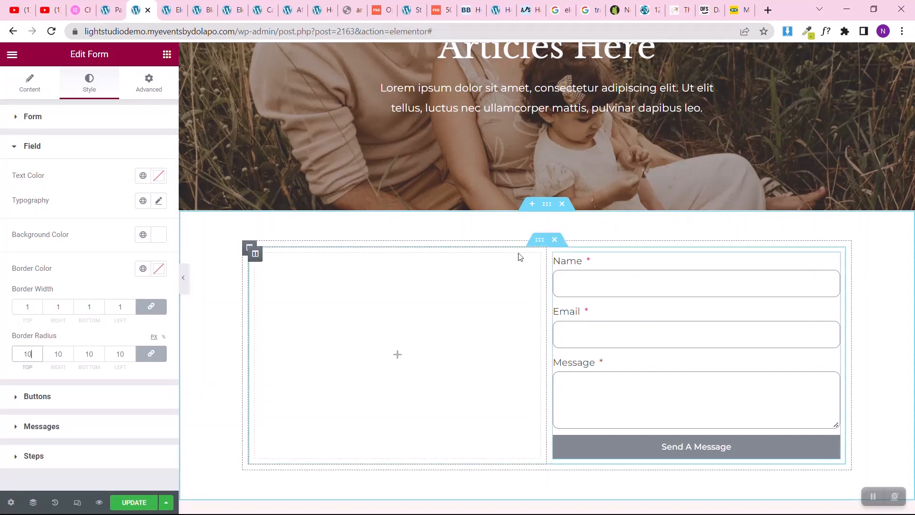
type("0")
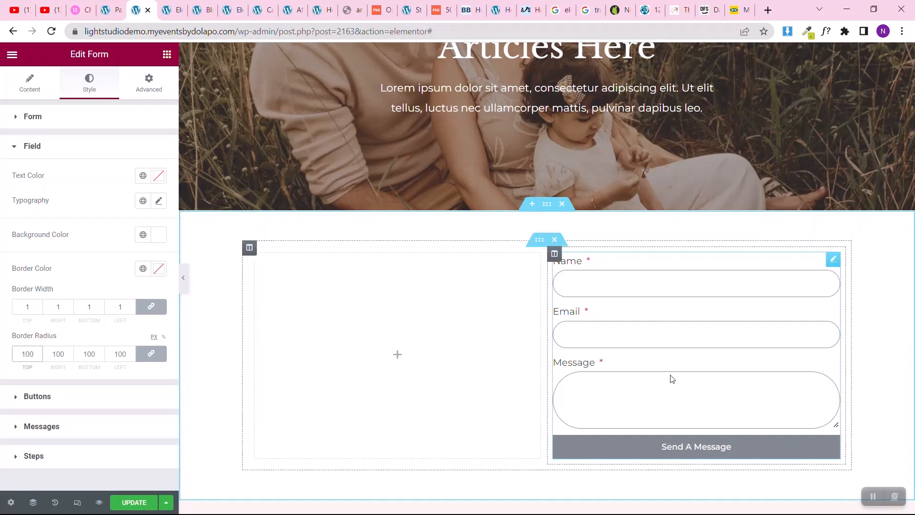
key("BackSpace")
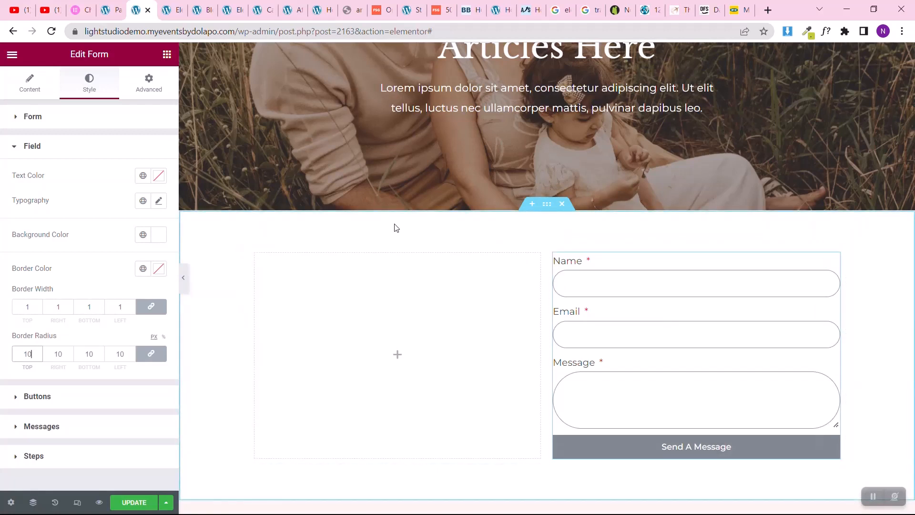
key("BackSpace")
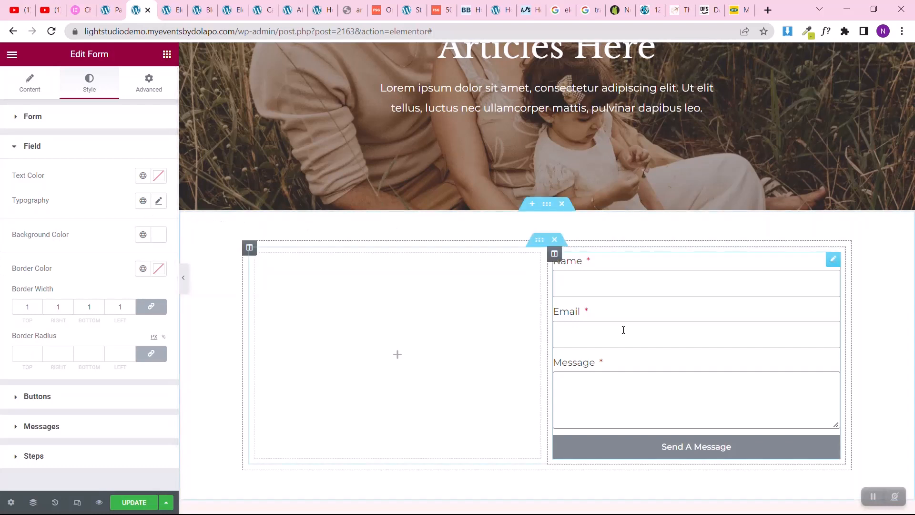
Step: Set the normal background color of the form's submit button to a black global color
left_click(11, 399)
scroll(0, 327, "down", 3)
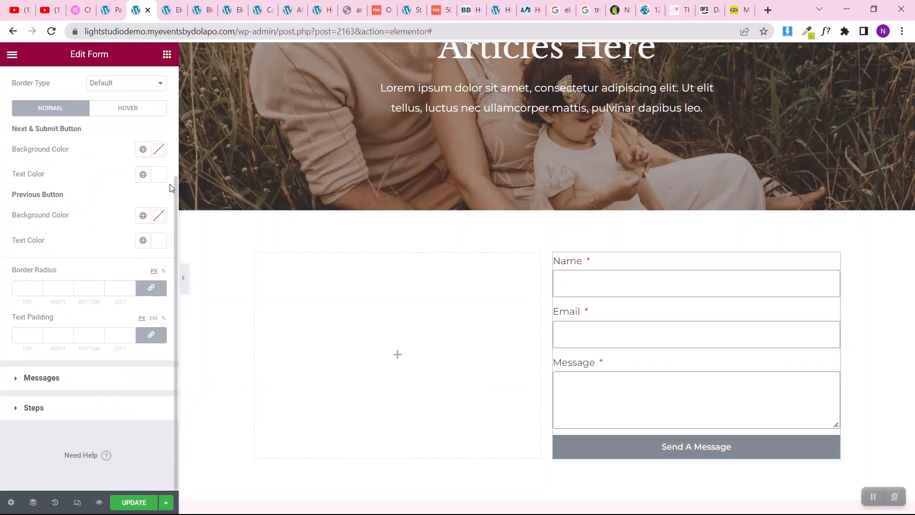
left_click(143, 151)
left_click(62, 328)
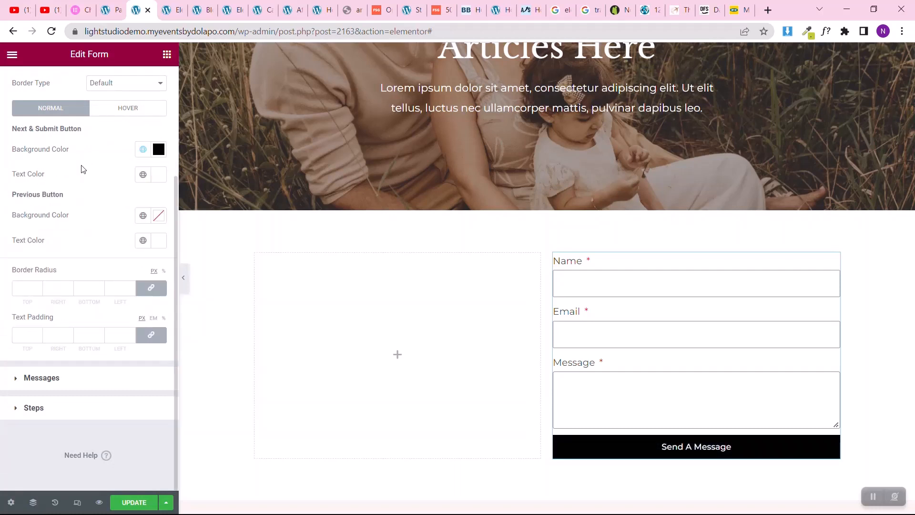
Step: Set the font size of the form's button text to 18 px
scroll(1, 183, "up", 3)
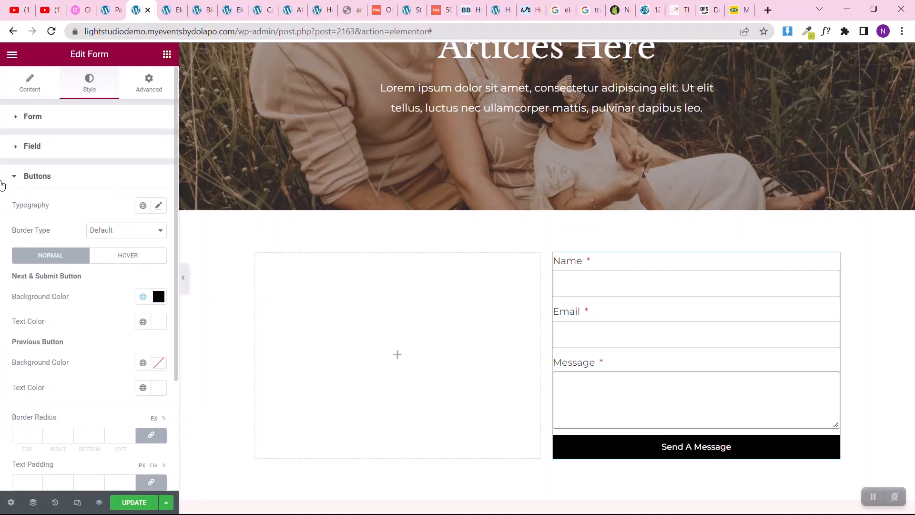
left_click(159, 206)
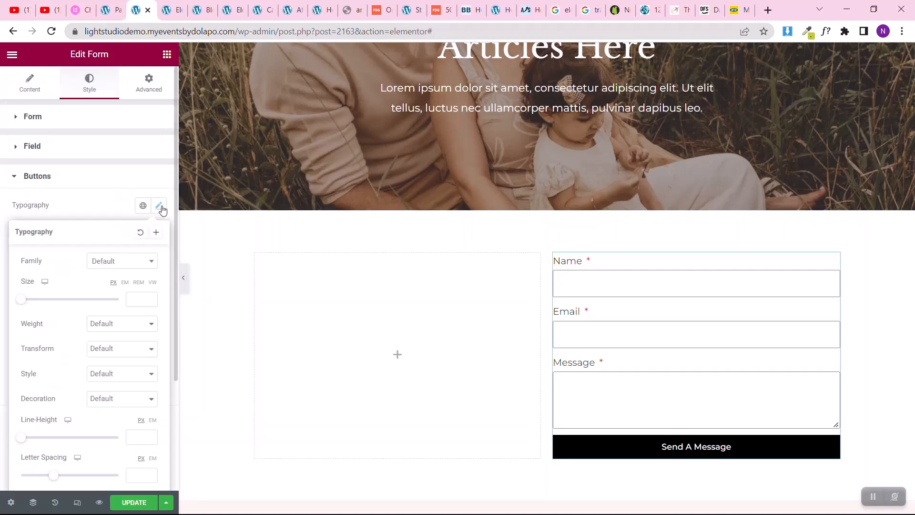
left_click(142, 300)
type("18")
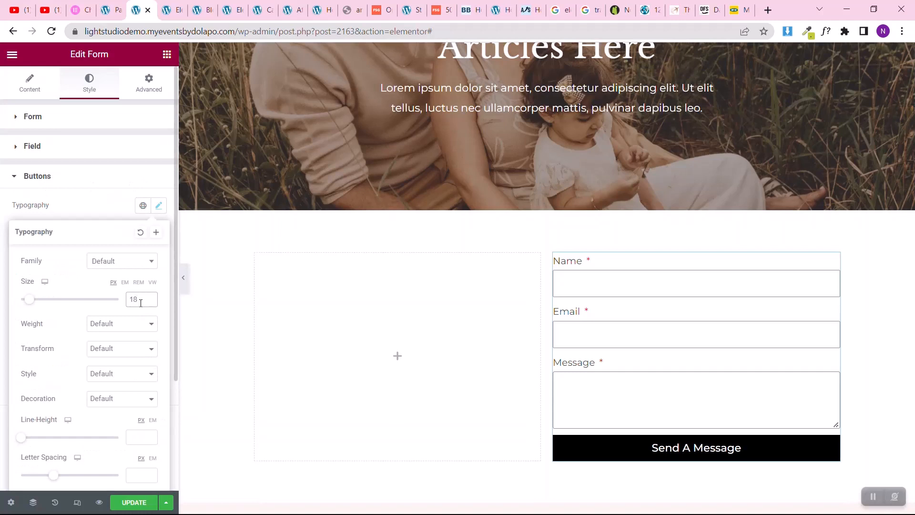
left_click(1, 266)
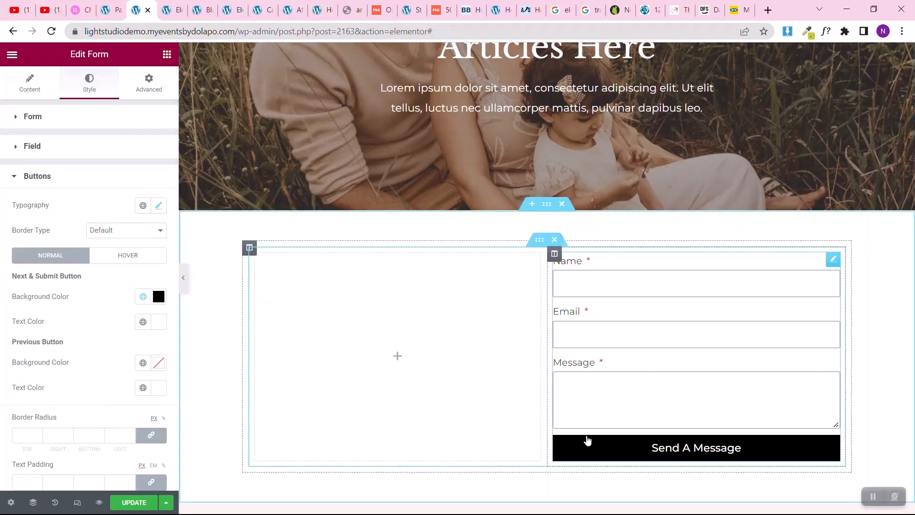
Step: Set the submit button's hover background to global Theme Color 5 and its hover text color to global Saved Color #7
left_click(162, 257)
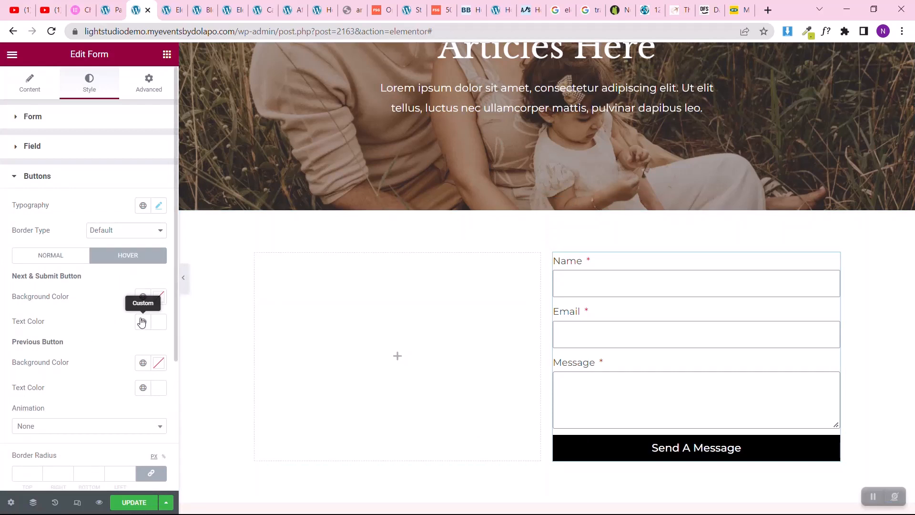
left_click(143, 297)
scroll(32, 420, "down", 5)
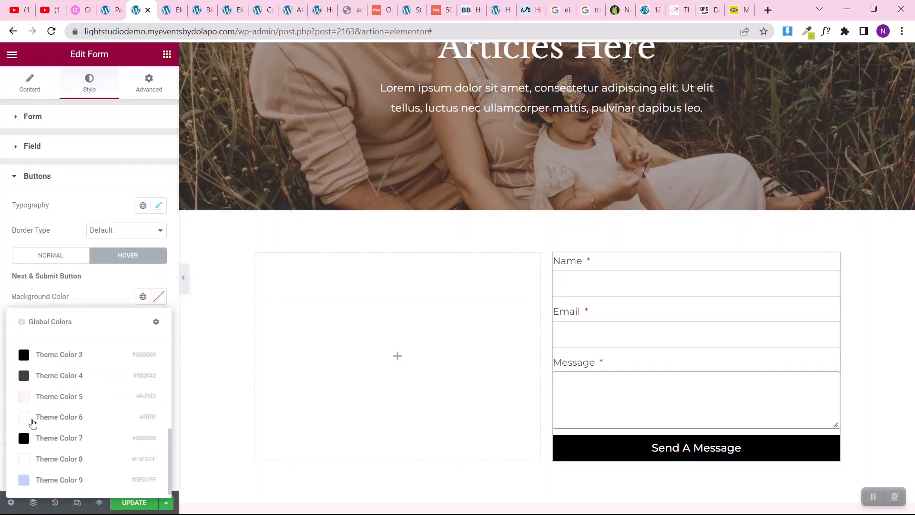
left_click(66, 396)
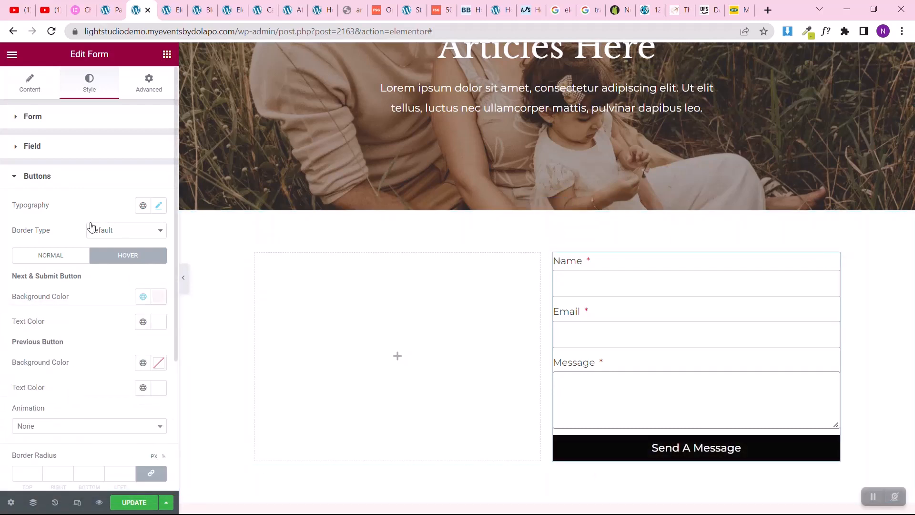
left_click(143, 321)
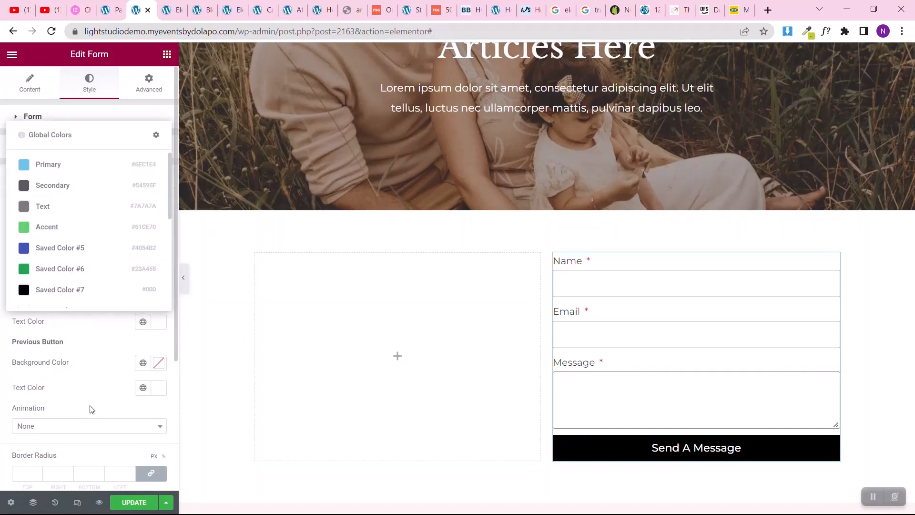
left_click(70, 292)
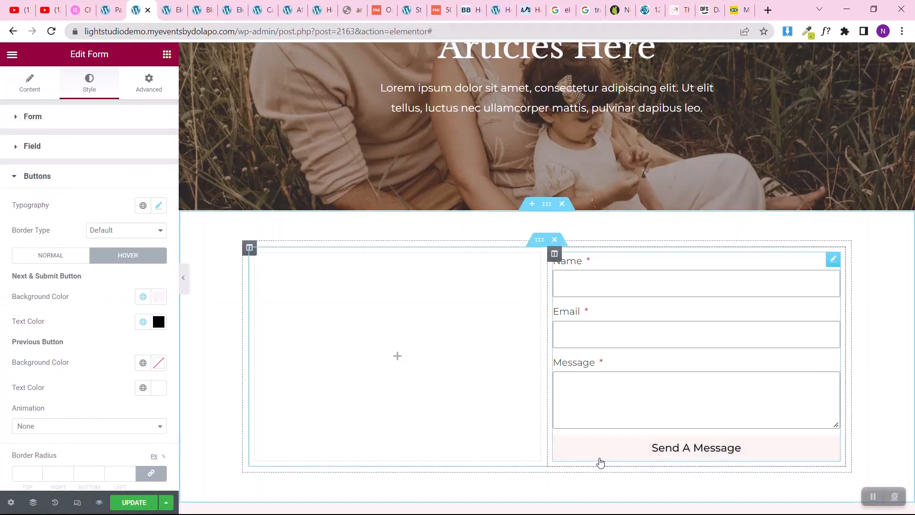
left_click(2, 177)
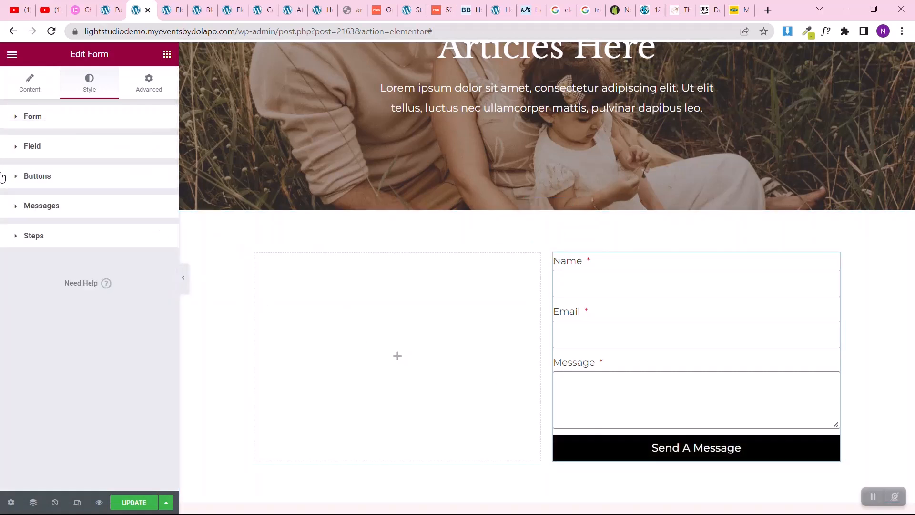
Step: Add a heading to the empty column beside the form with the title "Enter Your Enquiry Here"
left_click(167, 55)
left_click_drag(132, 198, 436, 328)
left_click(75, 159)
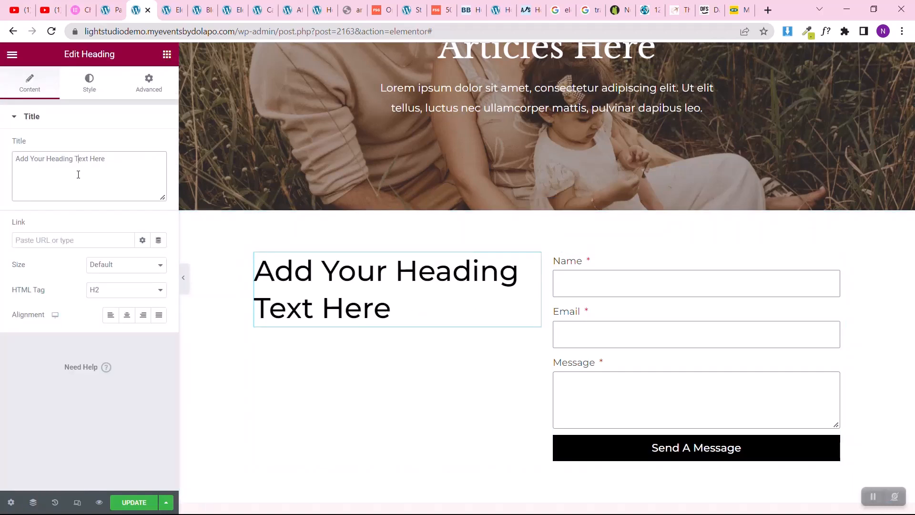
key("ctrl+a")
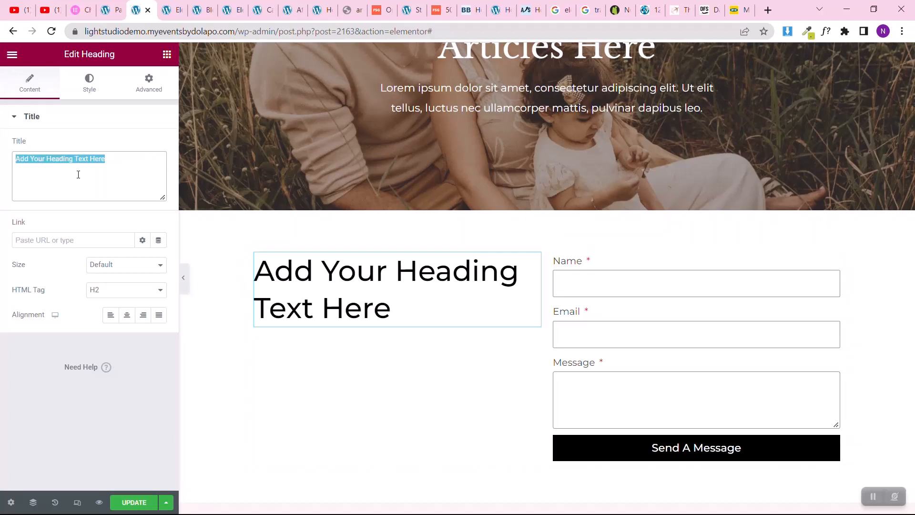
type("Enter You")
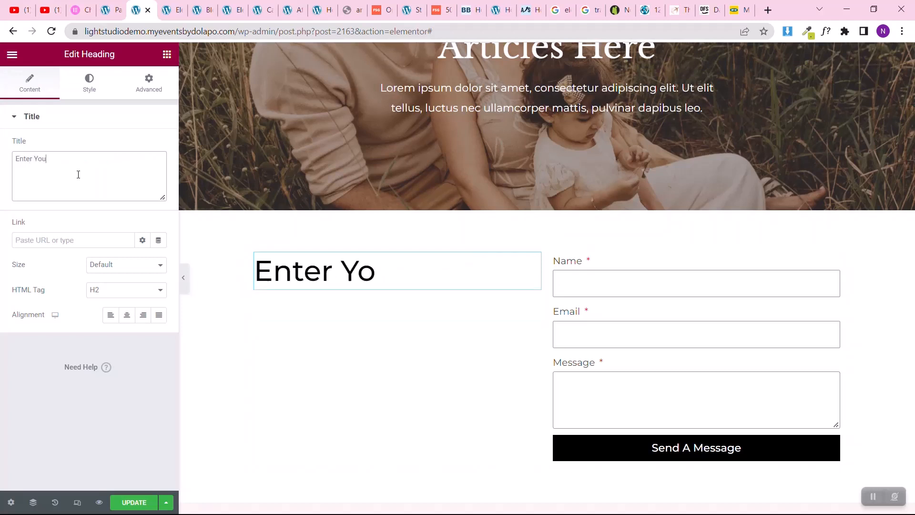
type("r ")
type("En")
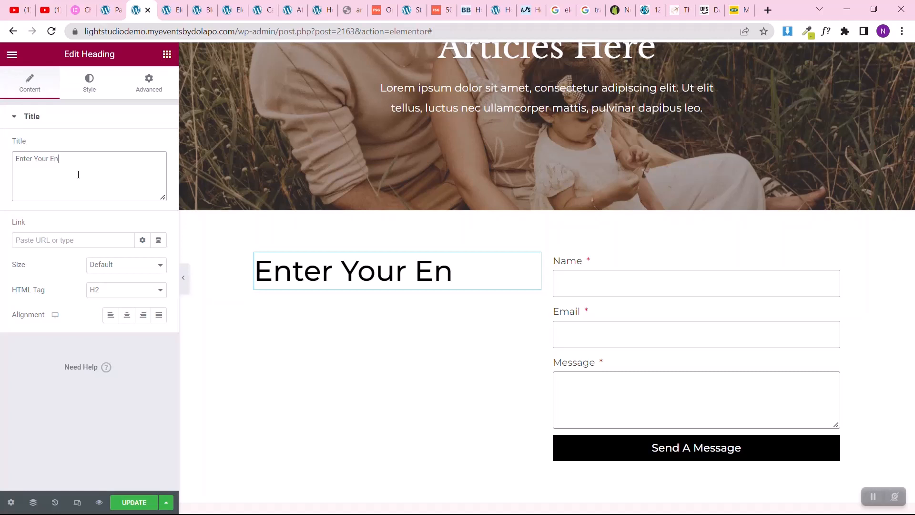
type("quiry")
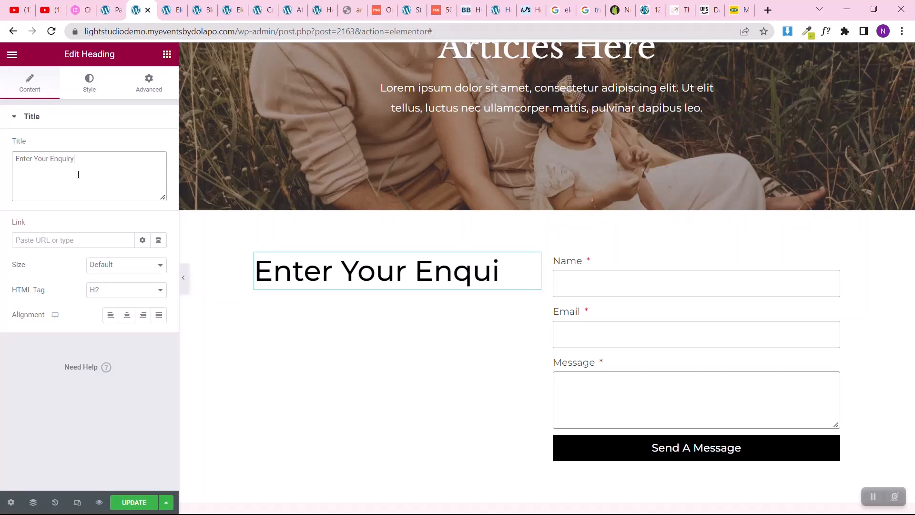
type(" Here")
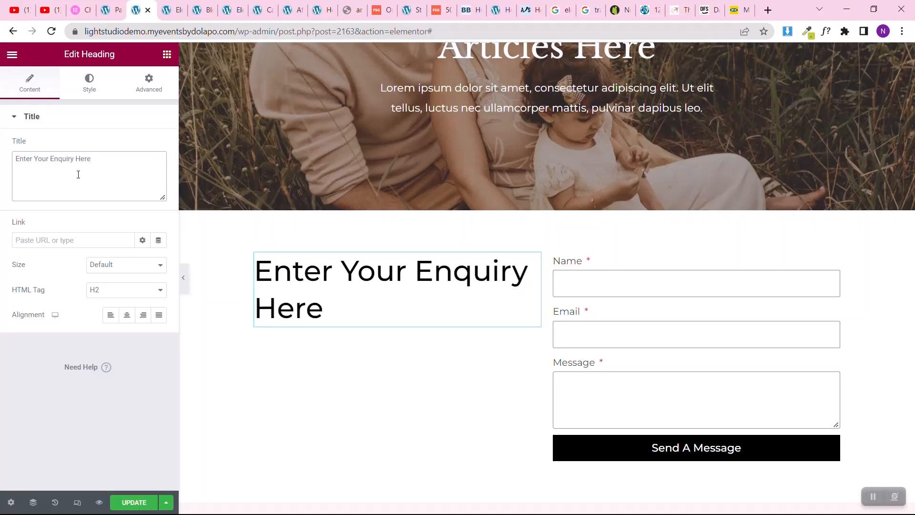
Step: Add a text block below the heading and replace its placeholder text with the copied company description, address and phone number
left_click(167, 55)
left_click_drag(131, 252, 351, 318)
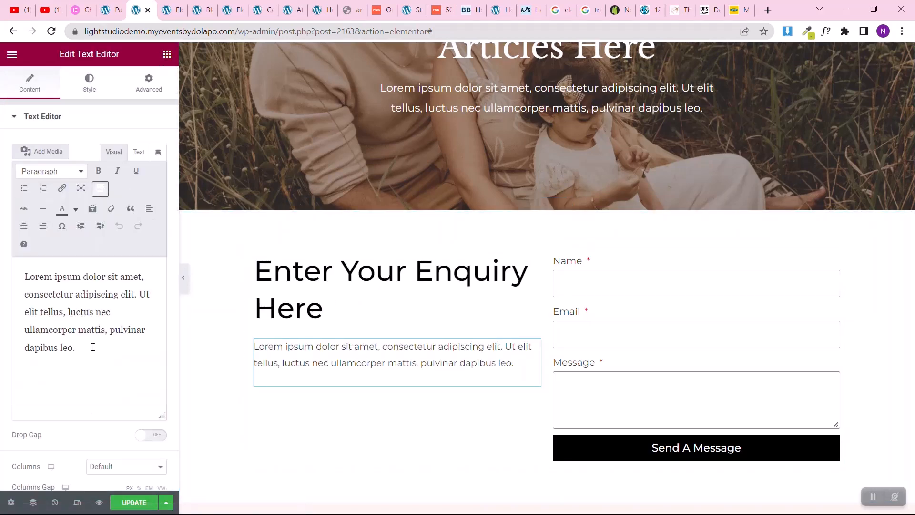
left_click(93, 352)
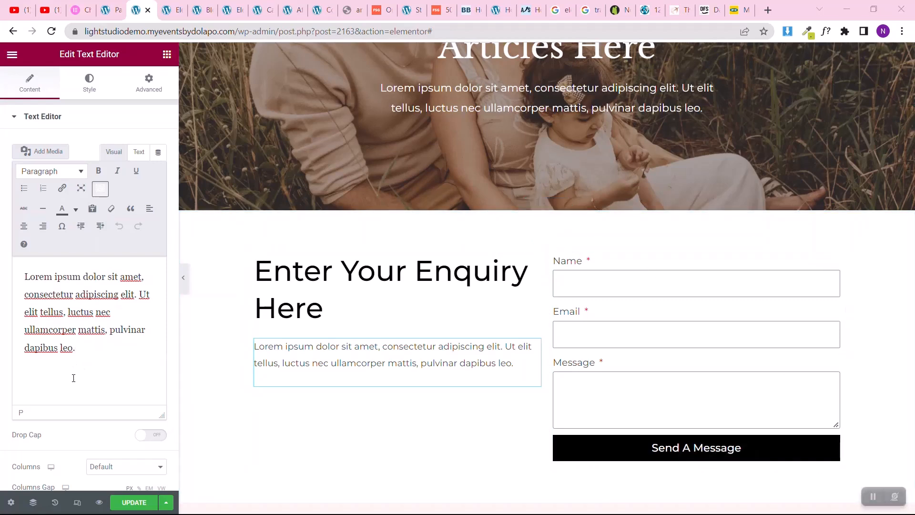
key("ctrl+a")
key("ctrl+v")
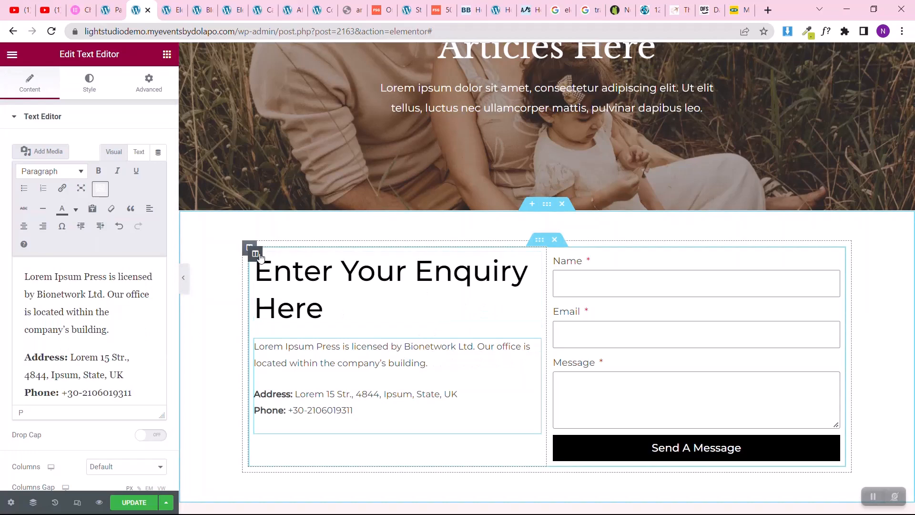
Step: Unlink the margin values of the column holding the enquiry heading and contact details, and set its right margin to 50 px
left_click(256, 254)
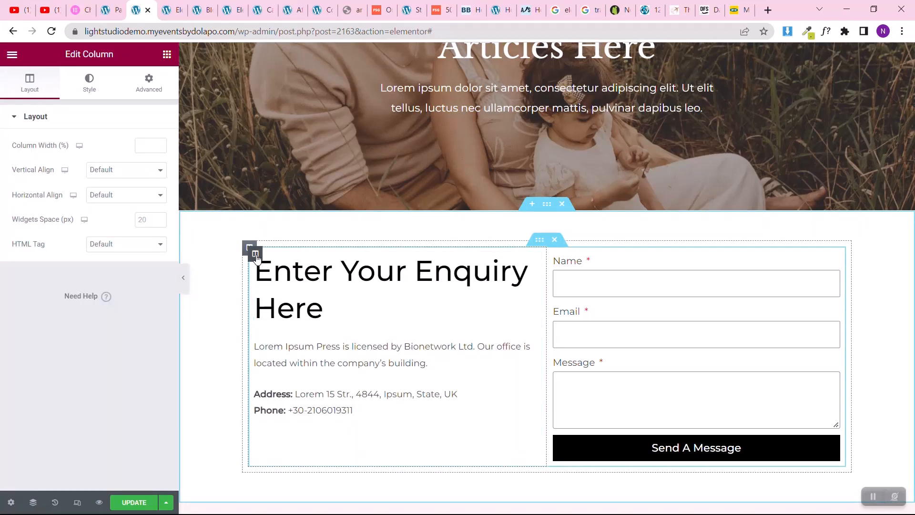
left_click(148, 95)
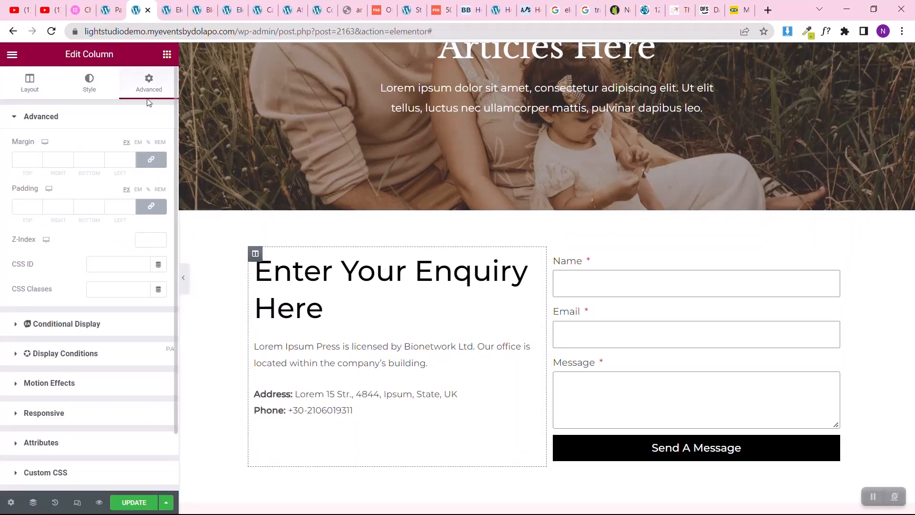
left_click(150, 160)
left_click(58, 160)
type("50")
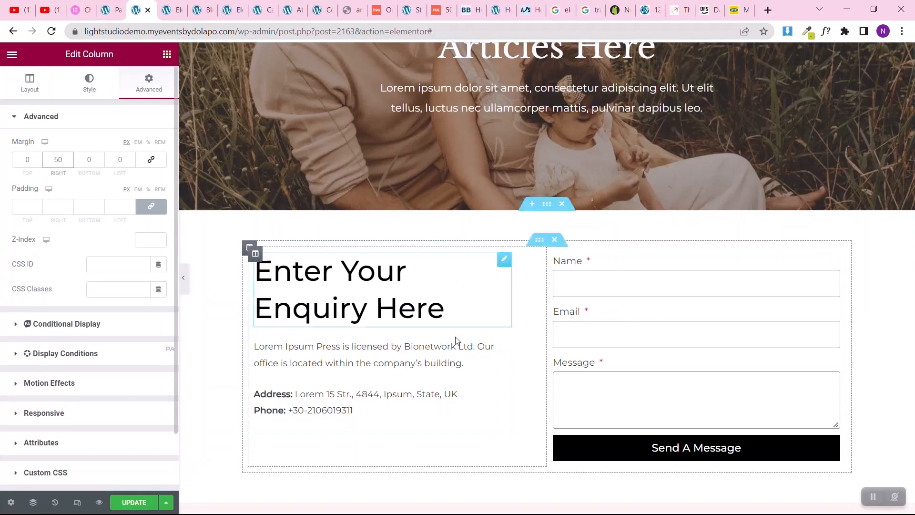
Step: Add a single-column section below the contact section with Full Width content and No Gap between columns
scroll(433, 300, "down", 3)
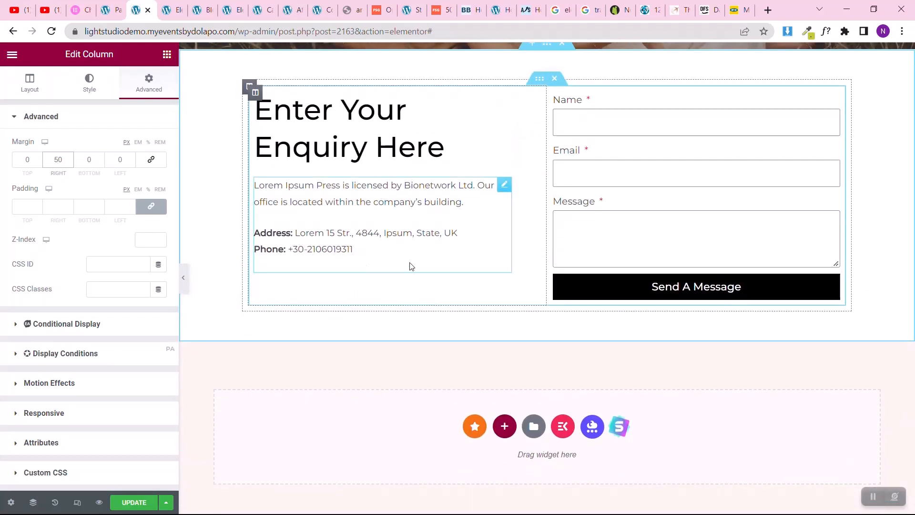
left_click(504, 429)
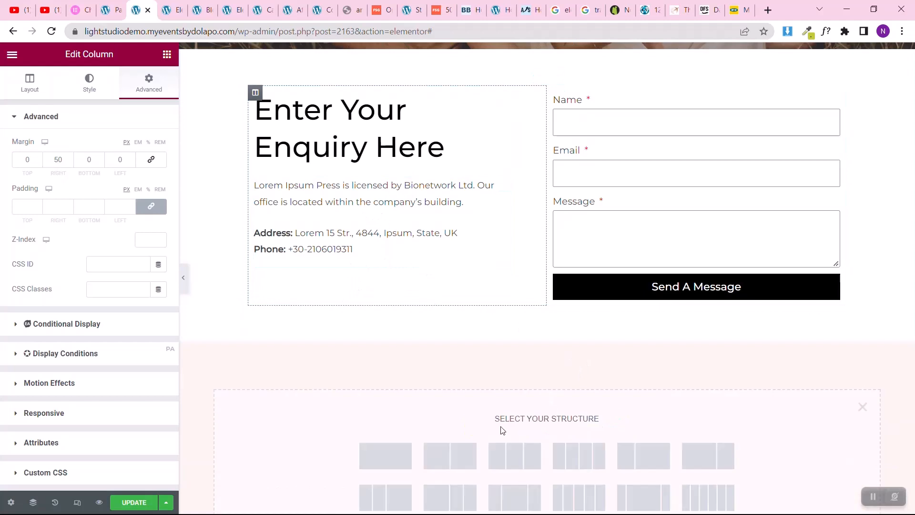
left_click(387, 465)
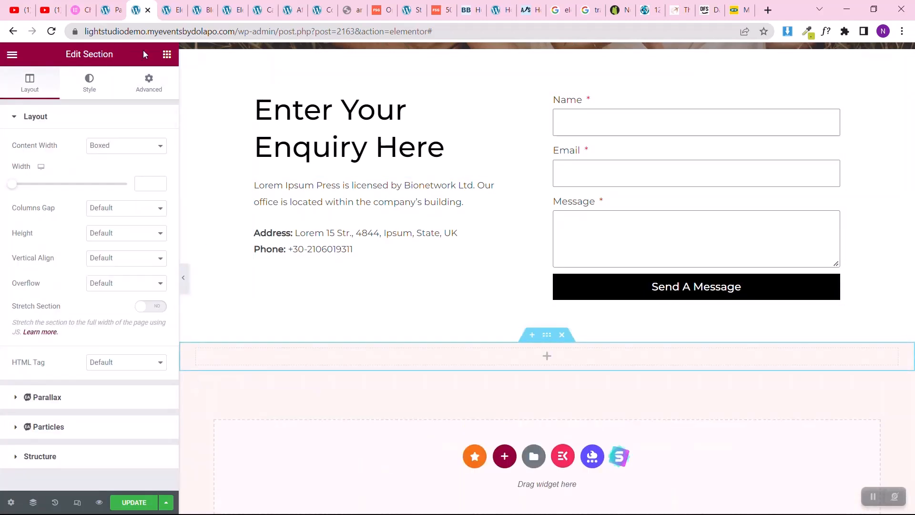
left_click(102, 146)
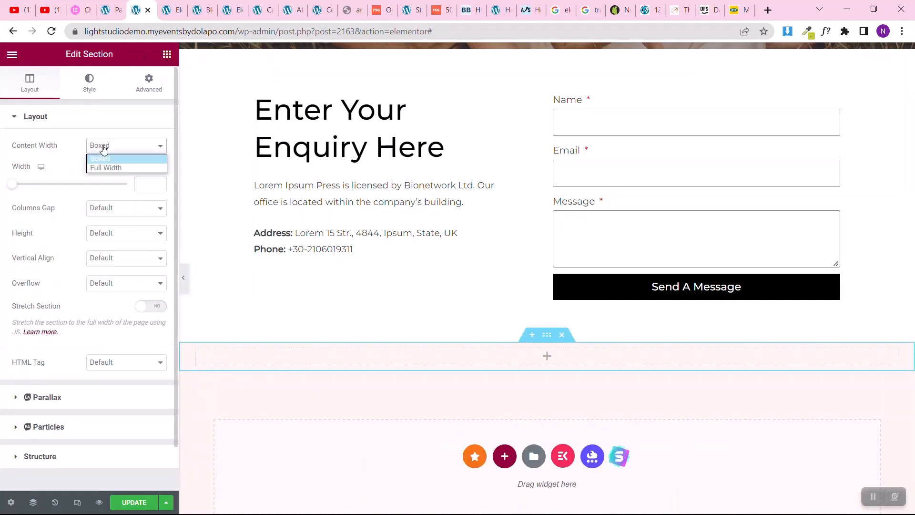
left_click(101, 169)
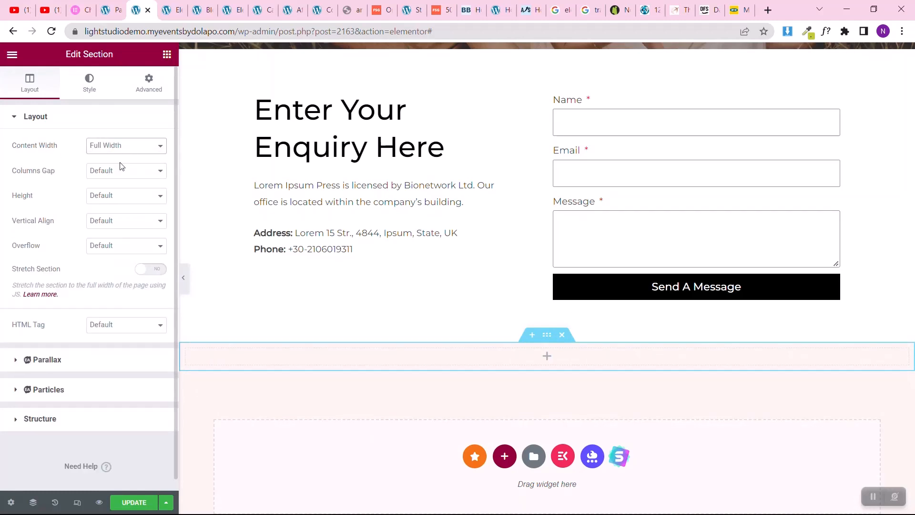
left_click(108, 172)
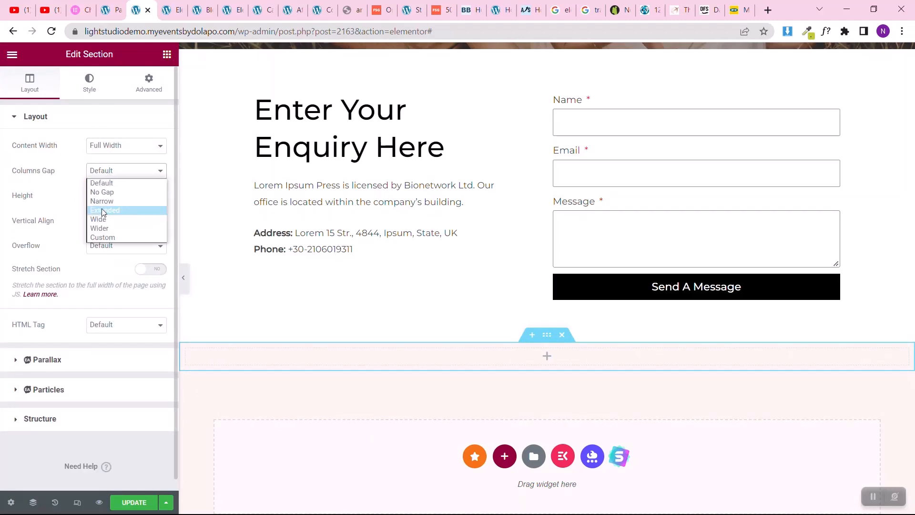
left_click(115, 194)
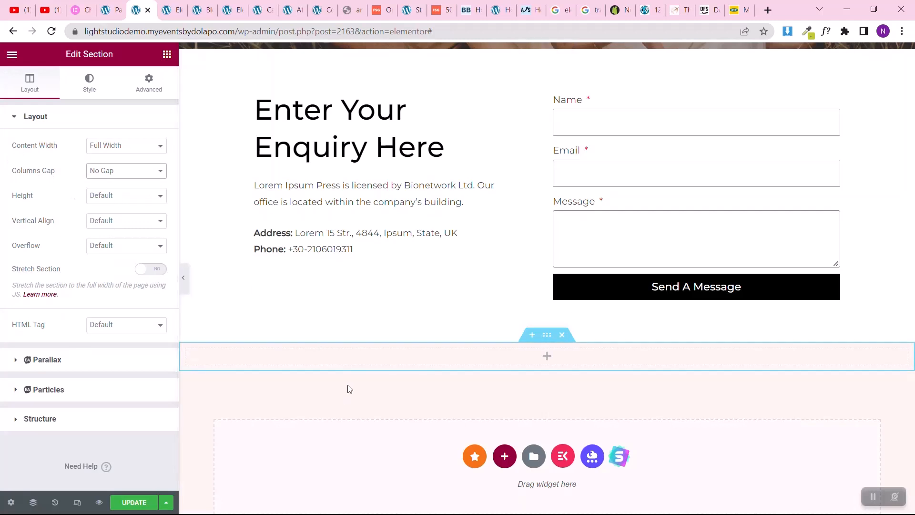
Step: Search the widgets for "map" and place the basic Google Maps widget in the new full-width section
left_click(167, 54)
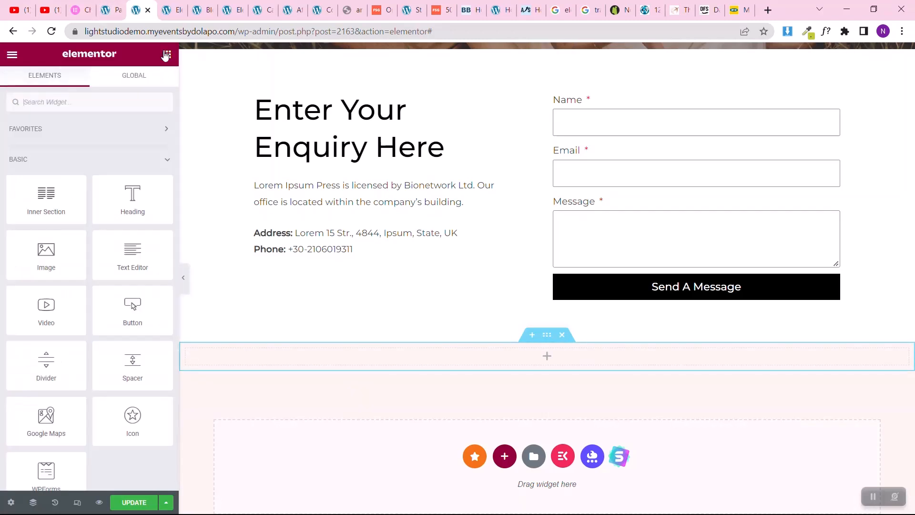
left_click(82, 100)
type("map")
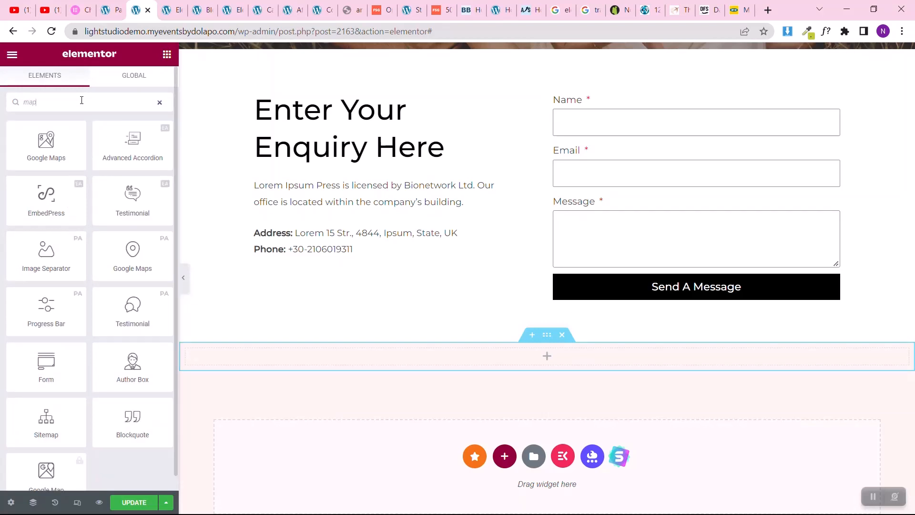
left_click_drag(48, 143, 384, 358)
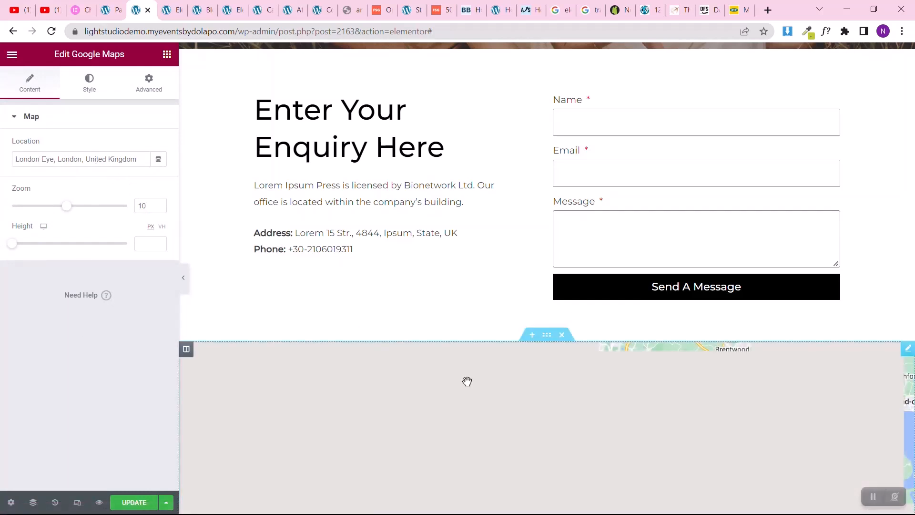
Step: Set the map's height to 424 px and update the page
scroll(467, 380, "down", 5)
scroll(468, 380, "up", 3)
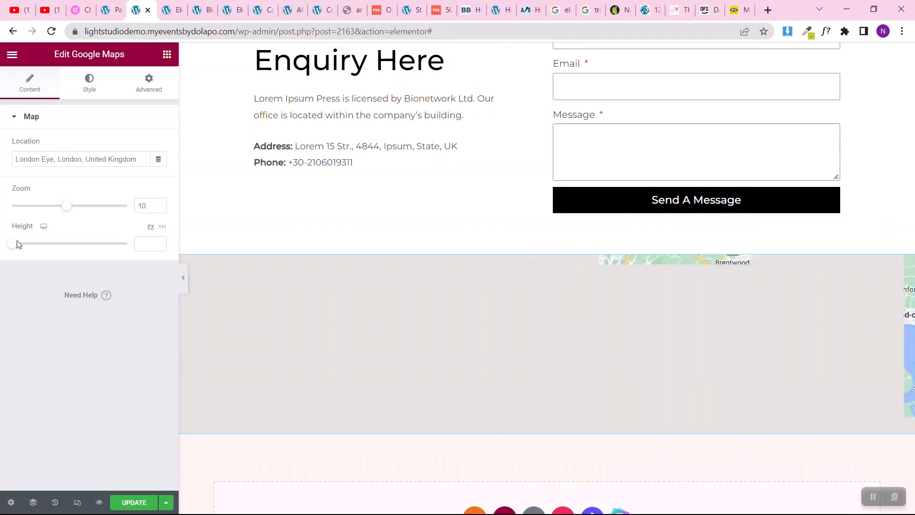
left_click_drag(13, 243, 44, 244)
scroll(401, 298, "down", 3)
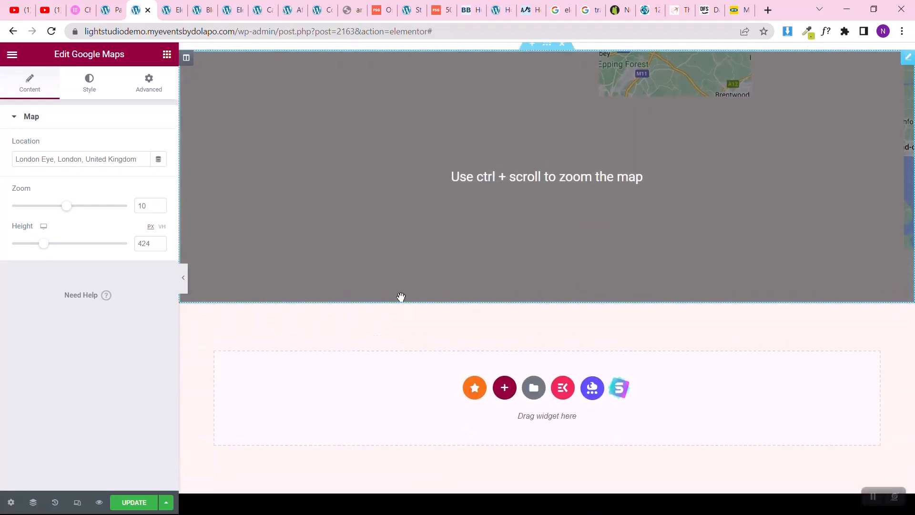
scroll(401, 299, "up", 1)
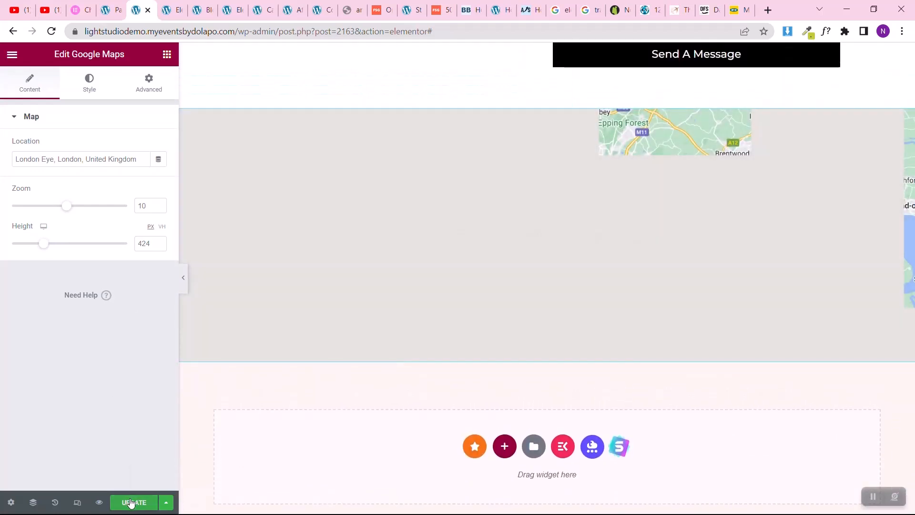
left_click(131, 503)
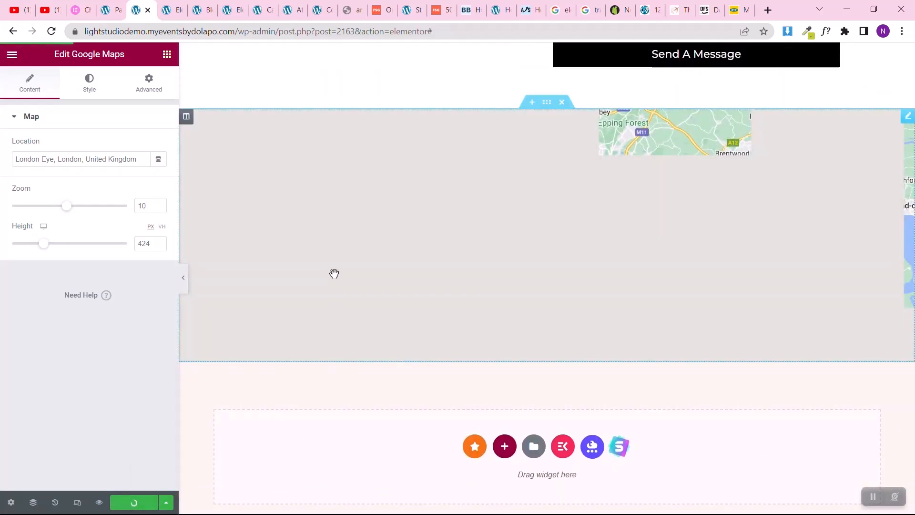
Step: Change the title of the banner heading at the top of the page to "Contact Us"
scroll(334, 273, "up", 5)
scroll(334, 274, "up", 5)
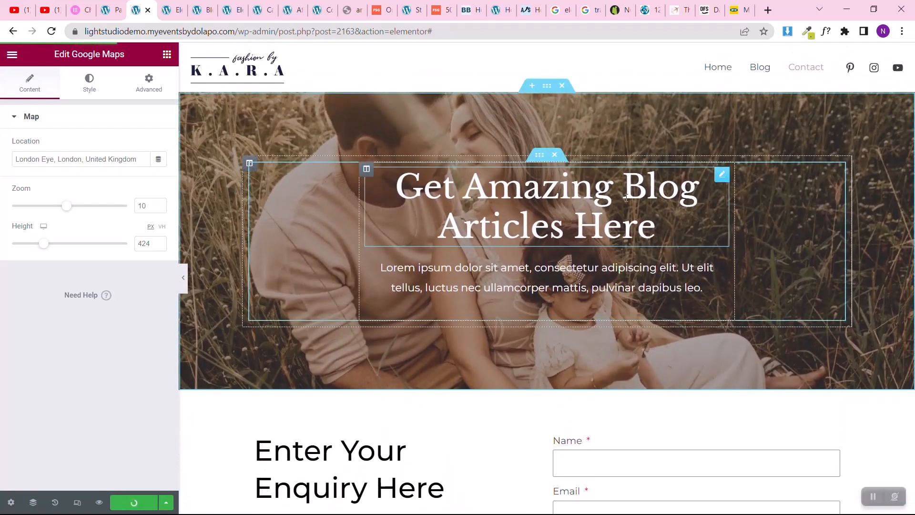
left_click(715, 178)
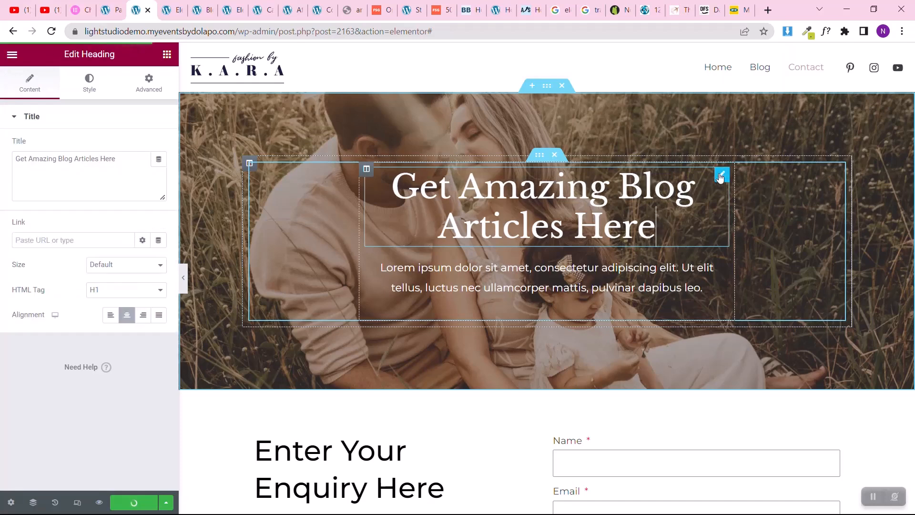
triple_click(94, 161)
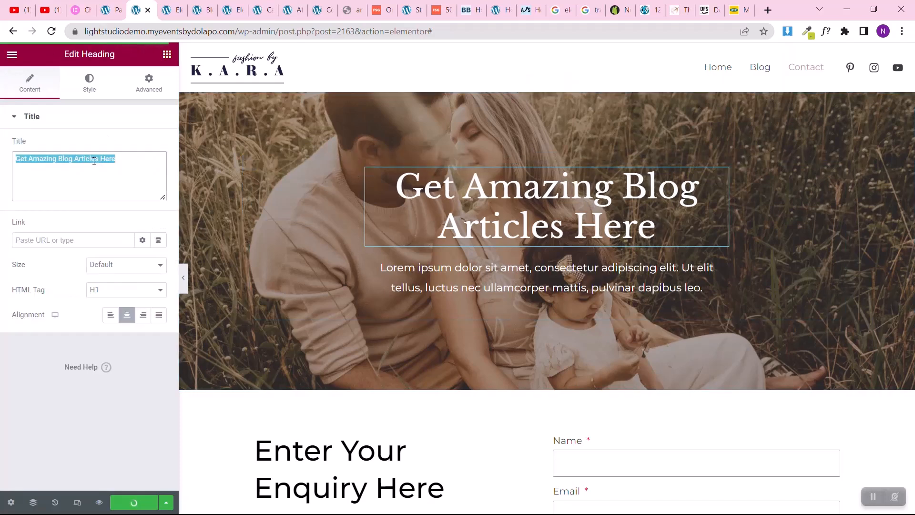
type("Contact Us")
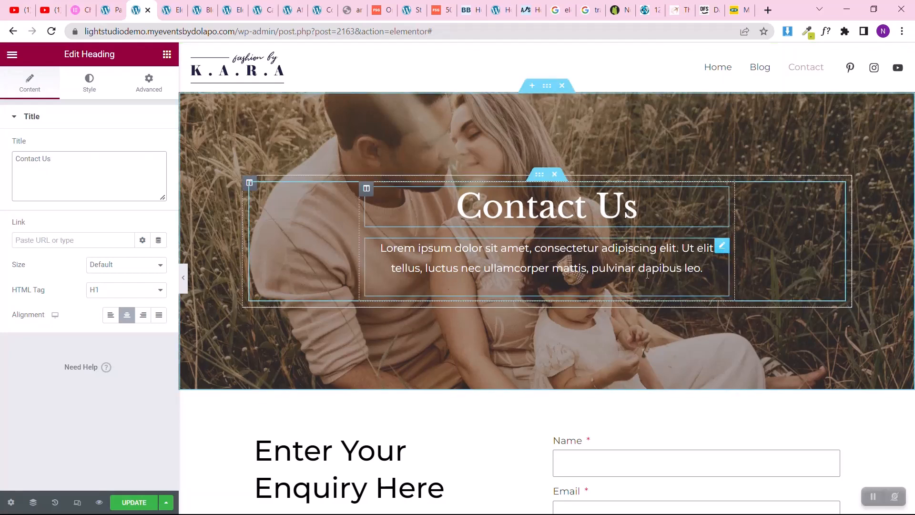
Step: Replace the banner section's background image with the media library photo of the woman in the long orange-red dress
left_click(548, 87)
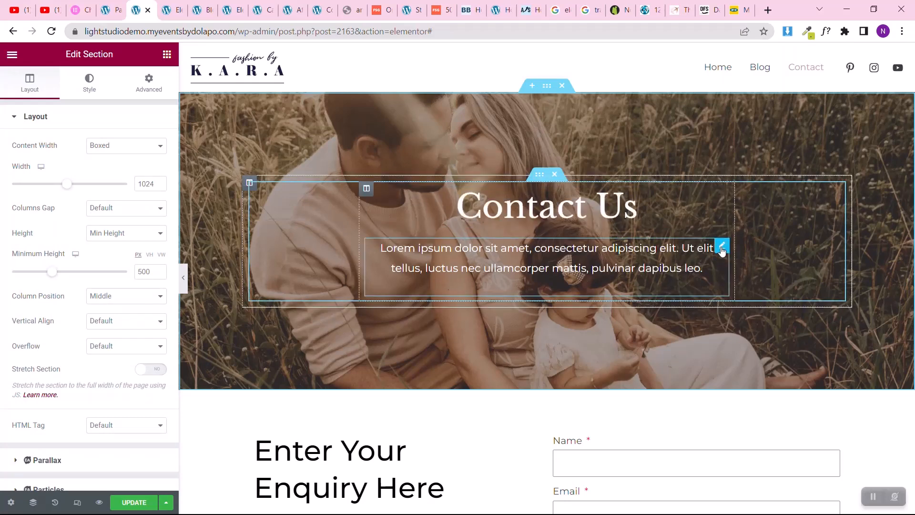
right_click(722, 252)
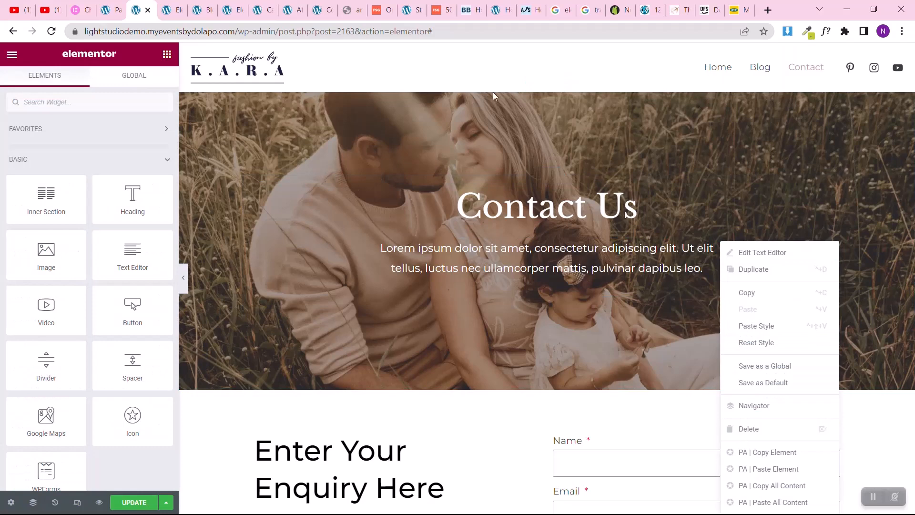
left_click(547, 91)
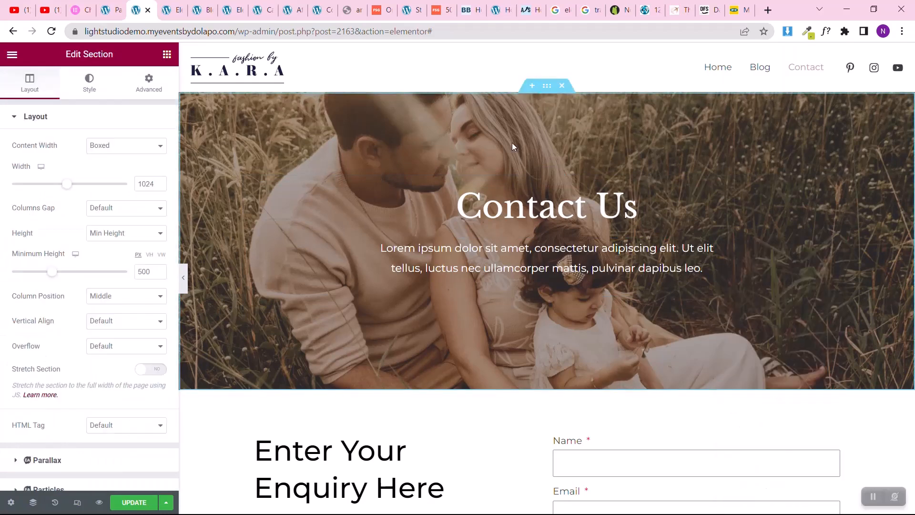
left_click(90, 90)
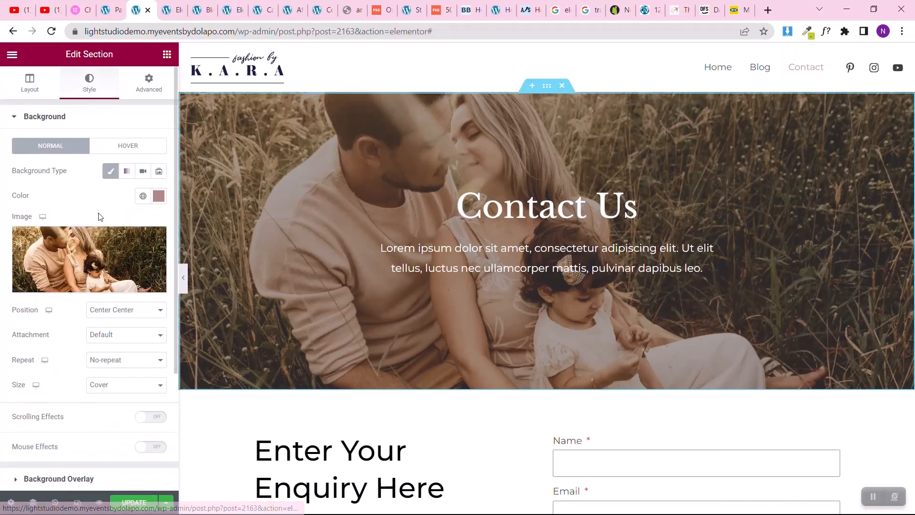
left_click(92, 257)
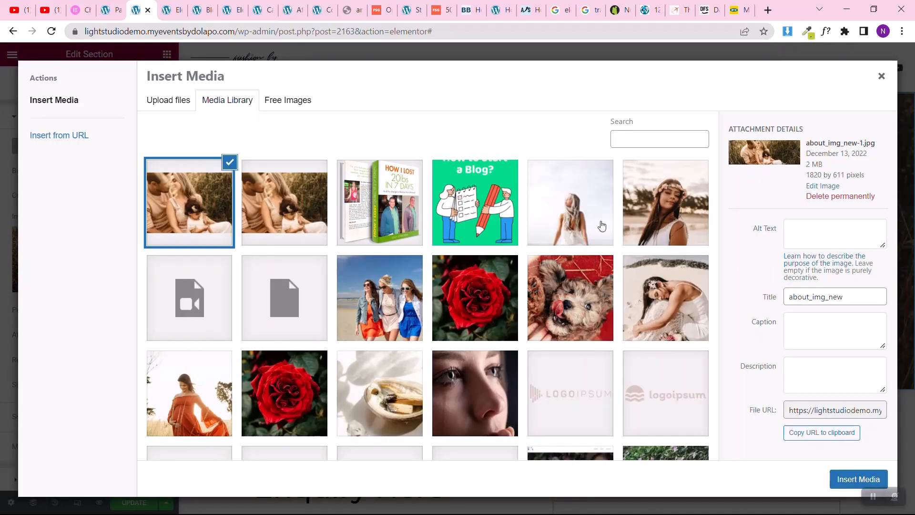
left_click(222, 364)
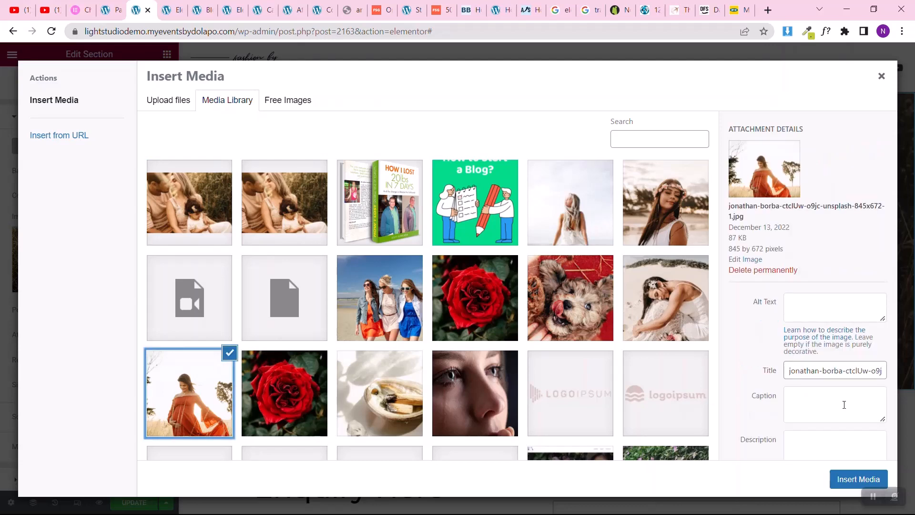
left_click(842, 478)
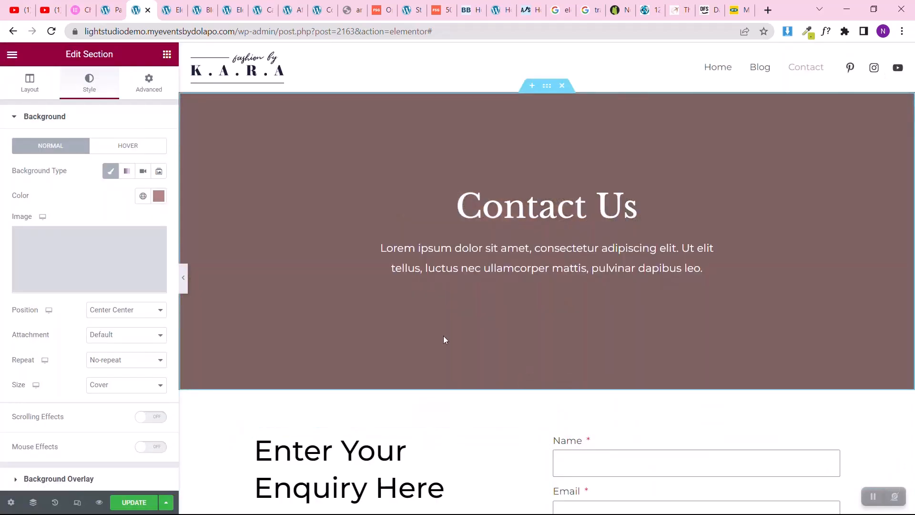
scroll(419, 397, "down", 9)
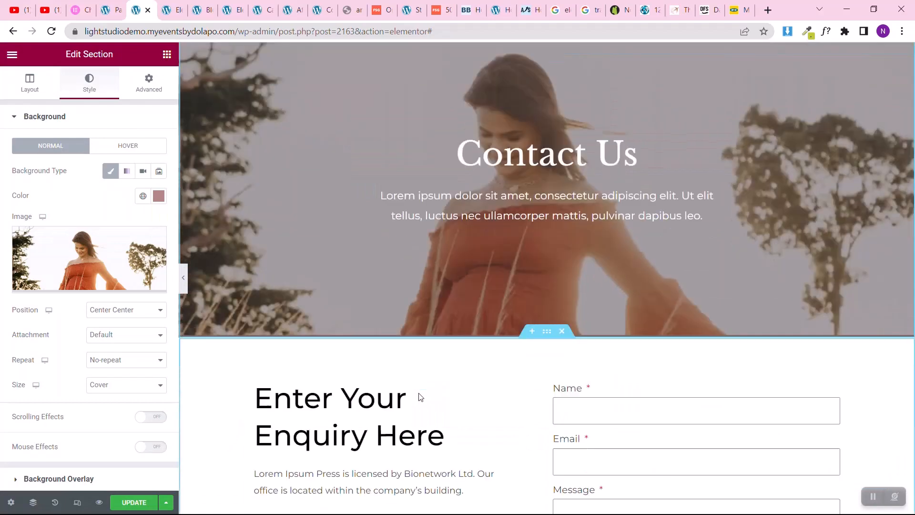
Step: Switch to the mobile view and set all margins of the enquiry heading's column to 0 for mobile
scroll(418, 392, "down", 4)
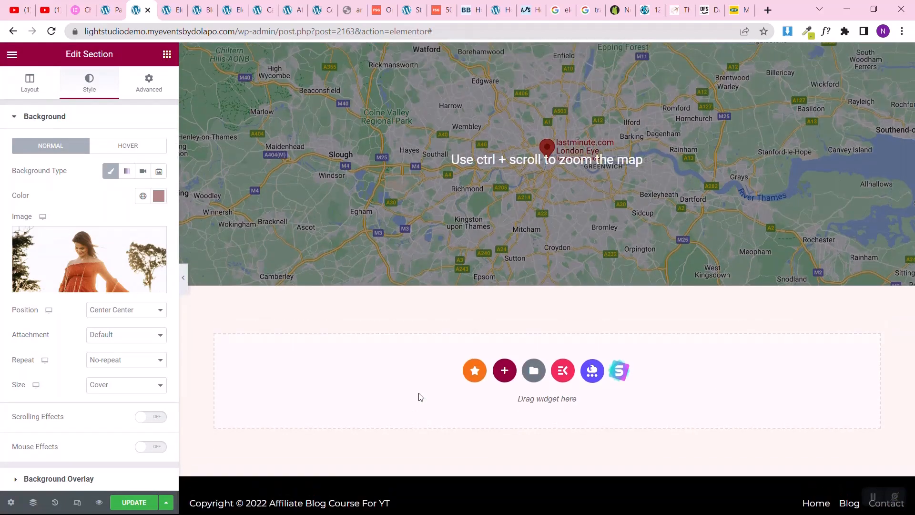
scroll(419, 394, "up", 5)
left_click(77, 502)
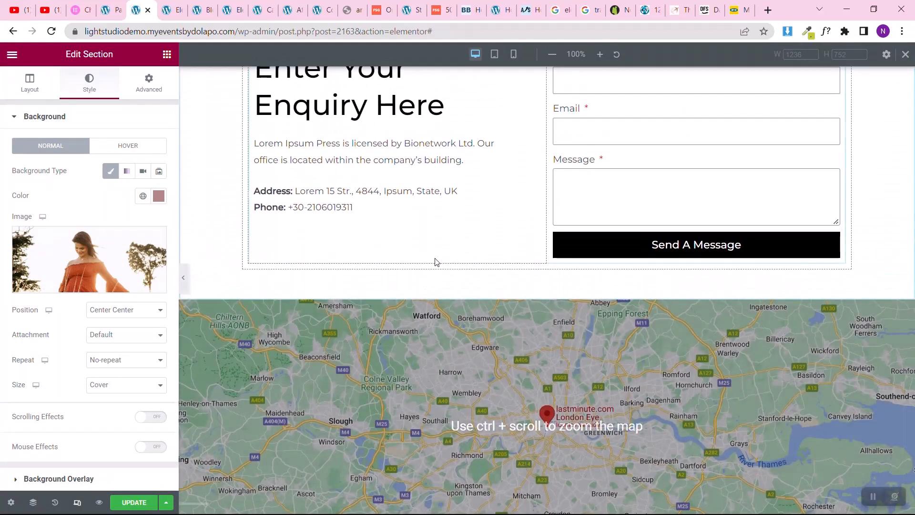
left_click(514, 55)
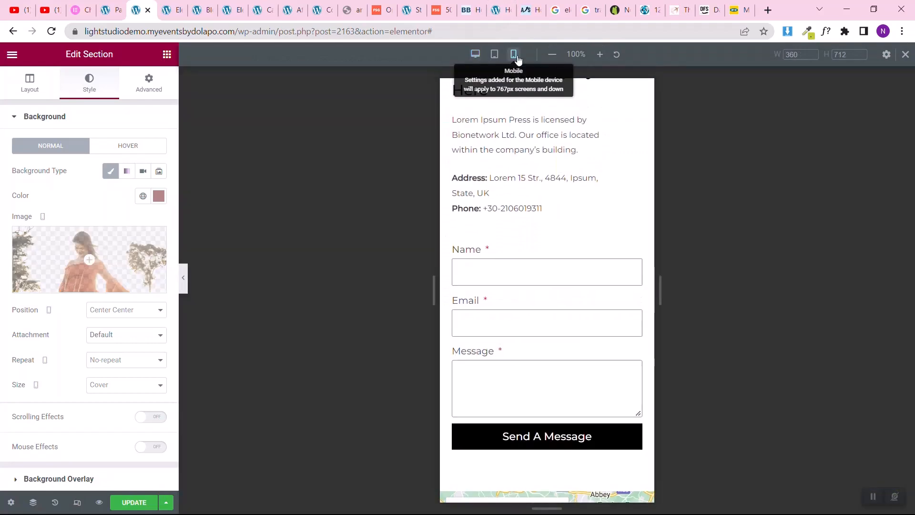
scroll(535, 224, "up", 8)
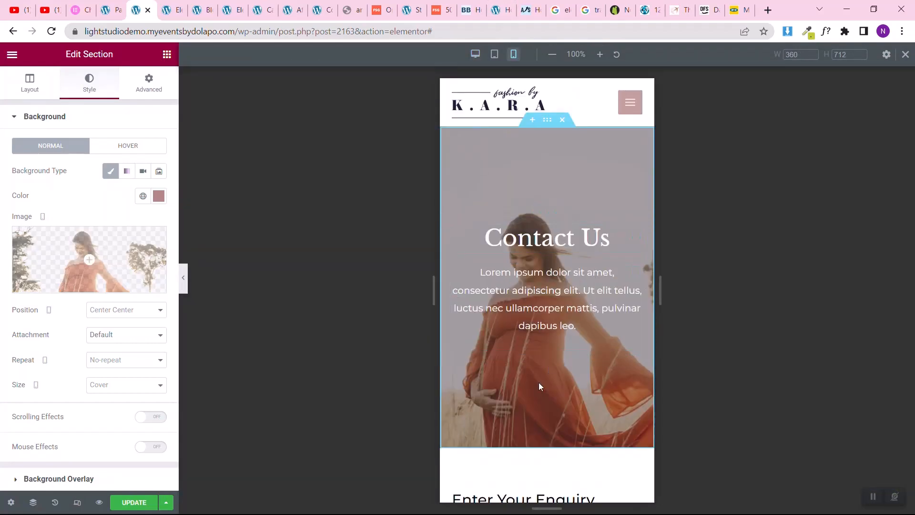
scroll(539, 382, "down", 5)
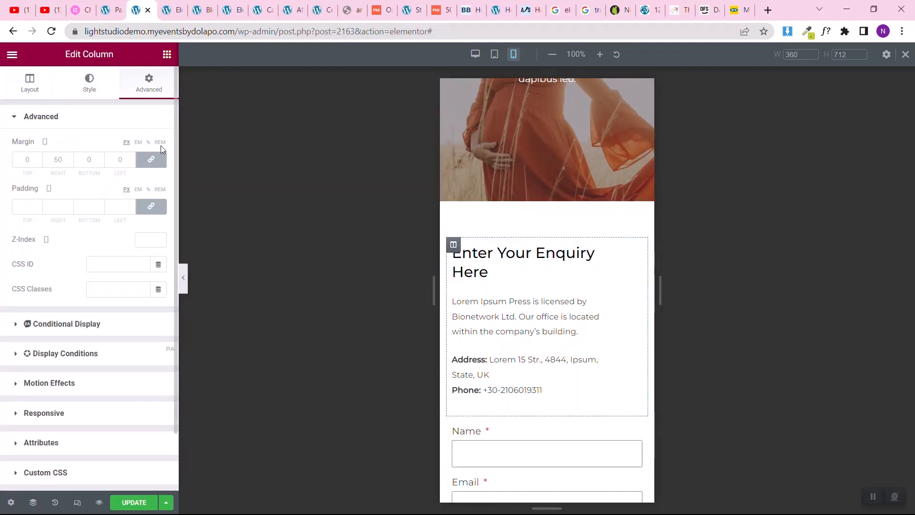
left_click(156, 162)
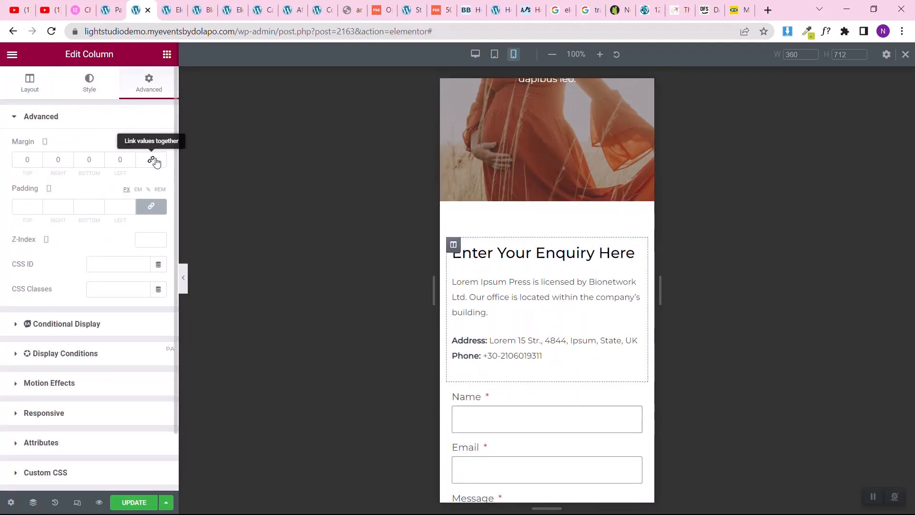
Step: Check the mobile layout down to the footer, update the page, and return to the desktop view
scroll(556, 337, "down", 8)
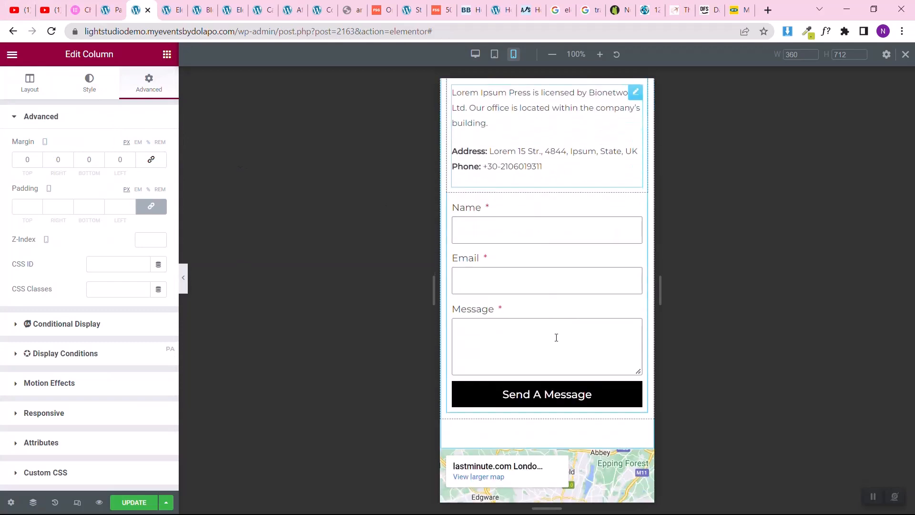
scroll(556, 338, "up", 1)
scroll(557, 339, "up", 2)
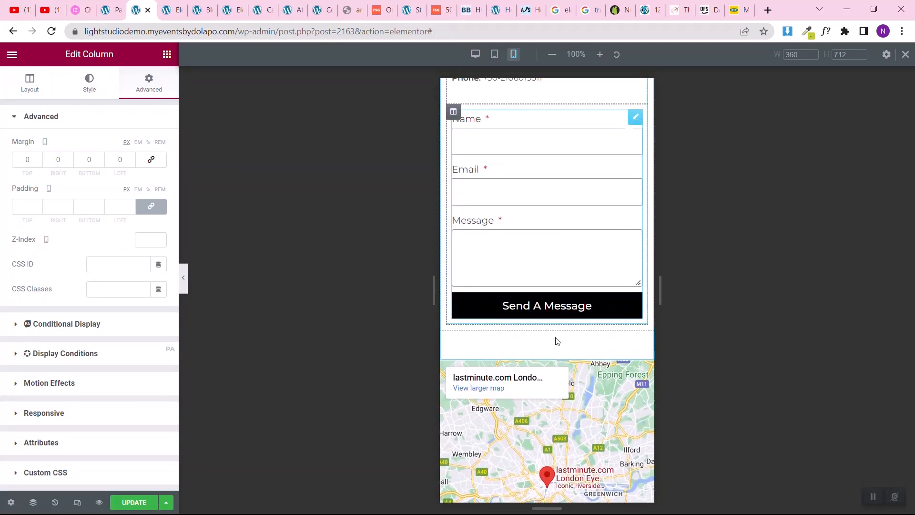
scroll(570, 345, "down", 8)
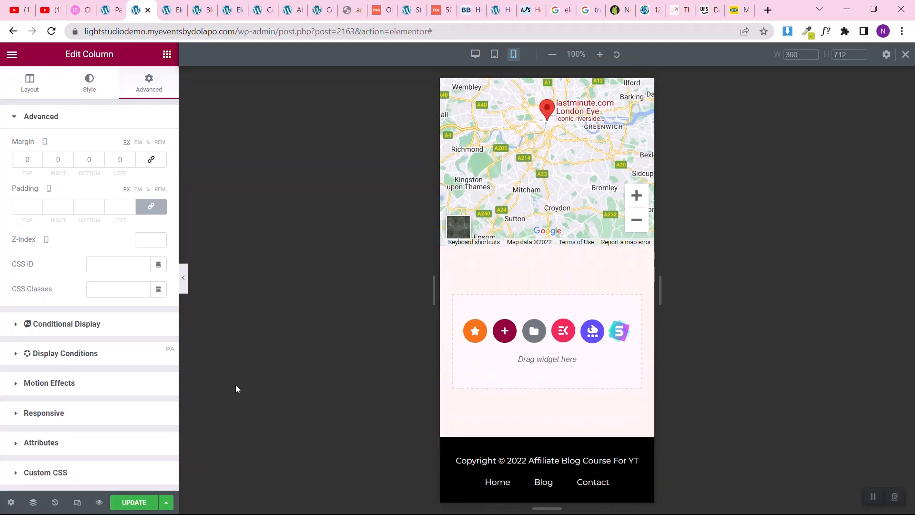
left_click(135, 502)
left_click(476, 54)
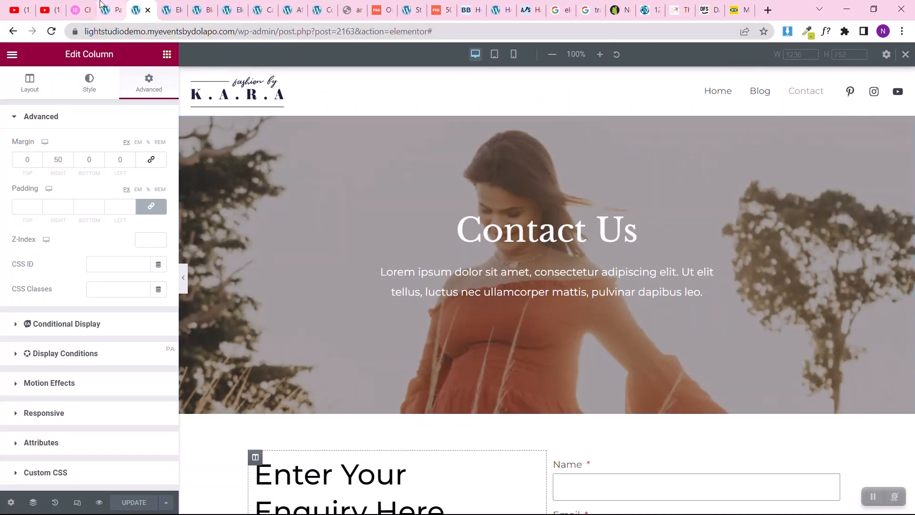
Step: Preview the Contact page and examine its banner, enquiry section, map and footer
left_click(99, 503)
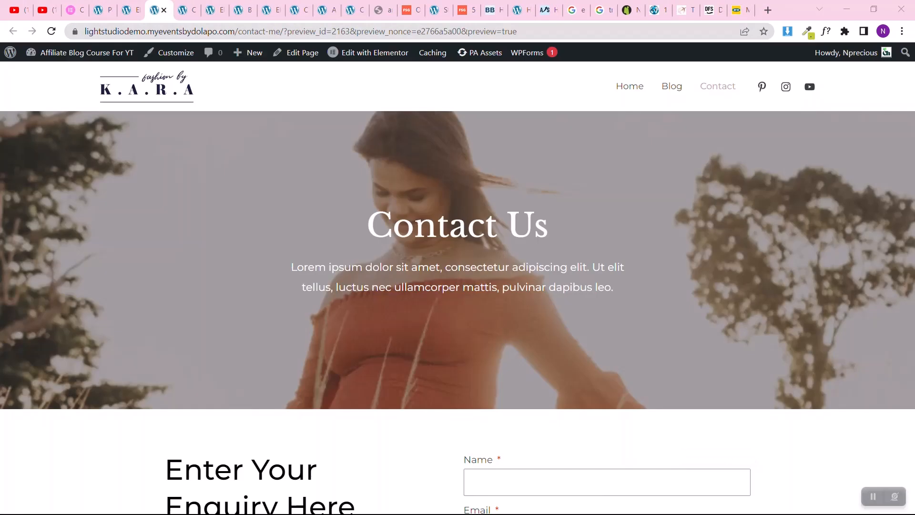
scroll(262, 233, "down", 8)
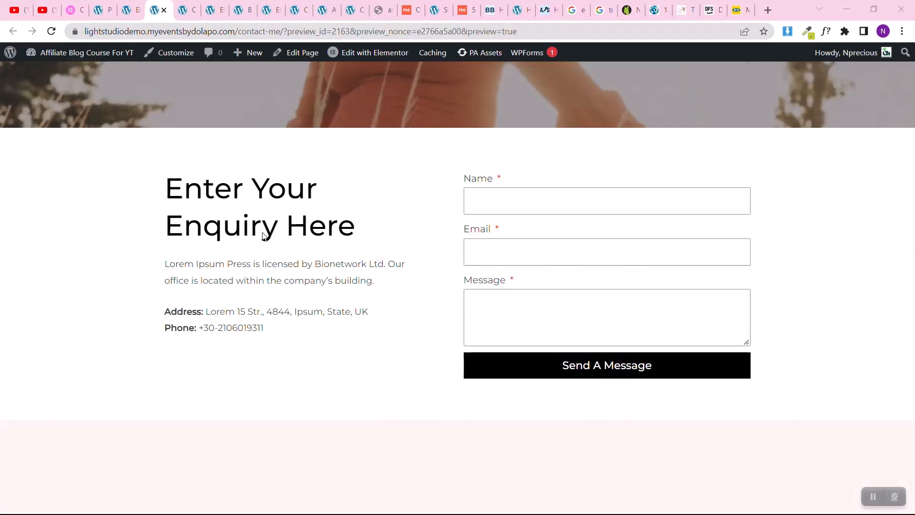
scroll(263, 233, "up", 8)
scroll(262, 233, "down", 10)
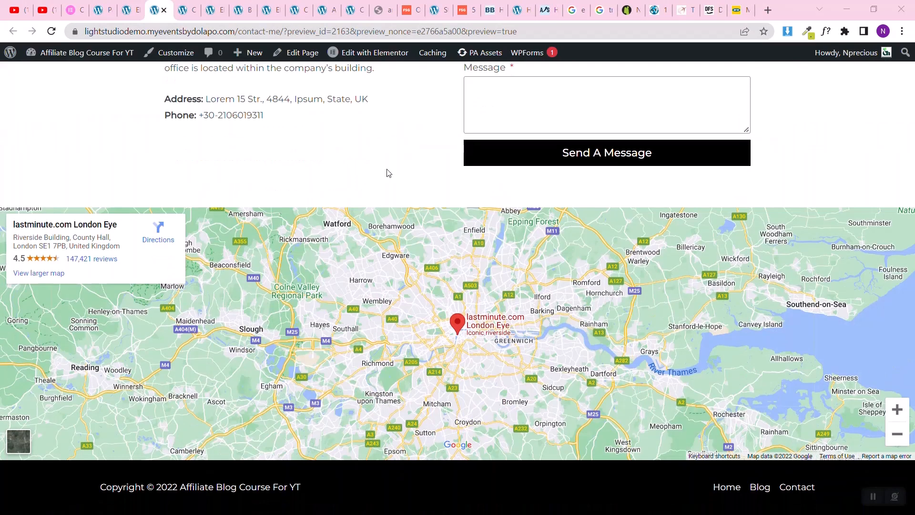
scroll(387, 171, "up", 8)
scroll(387, 171, "down", 6)
scroll(387, 173, "up", 1)
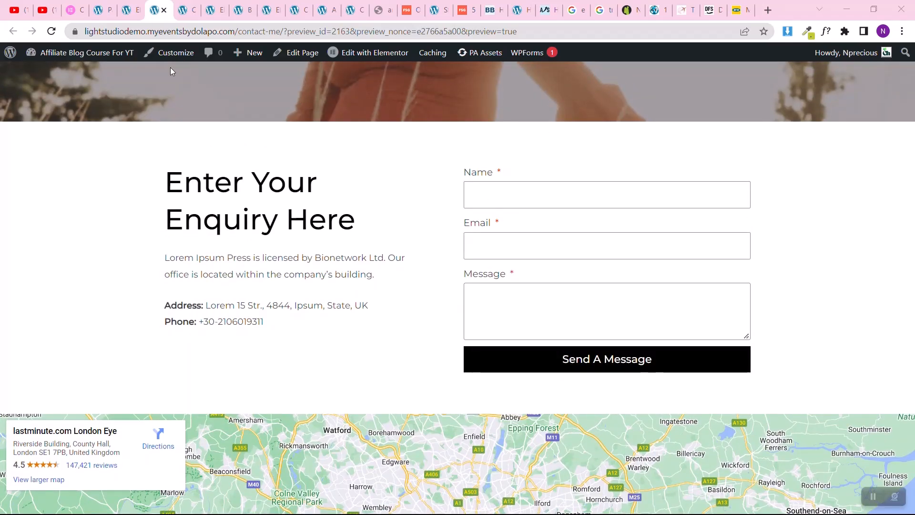
Step: Return to the page editor and open the enquiry form's Actions After Submit settings
left_click(125, 4)
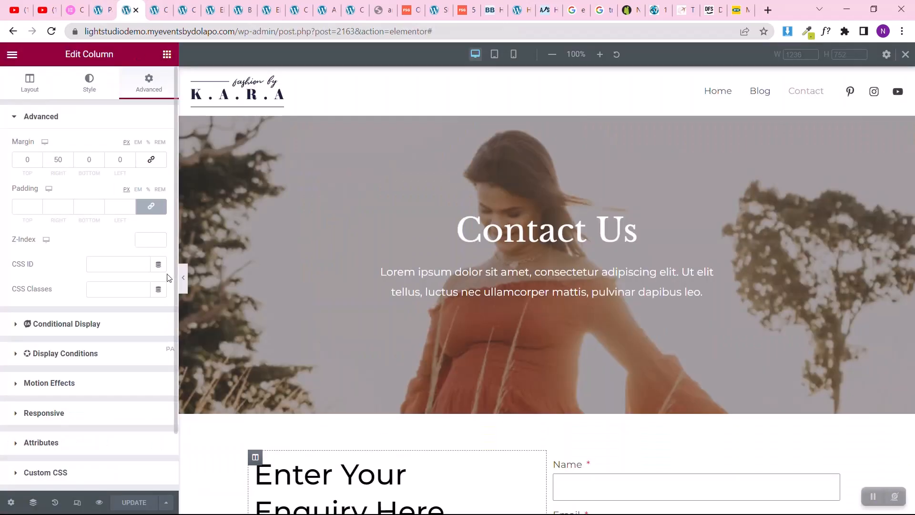
scroll(592, 364, "down", 3)
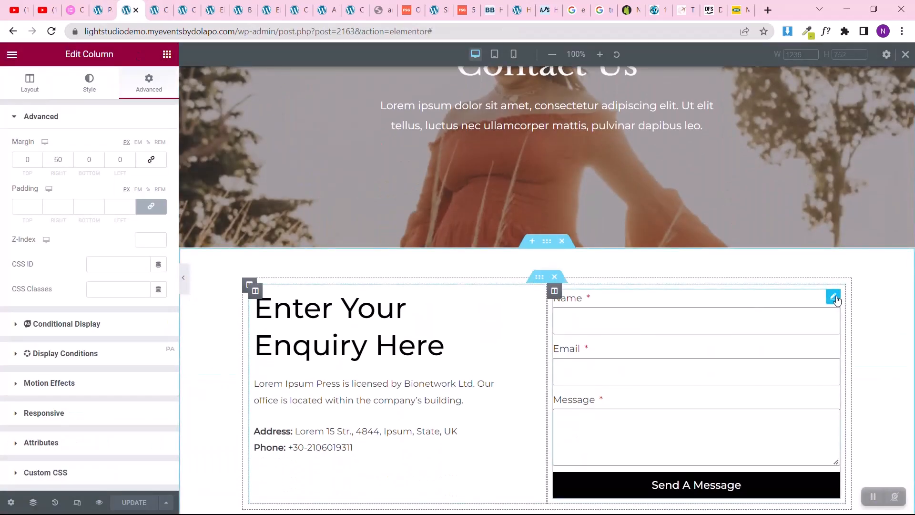
left_click(834, 298)
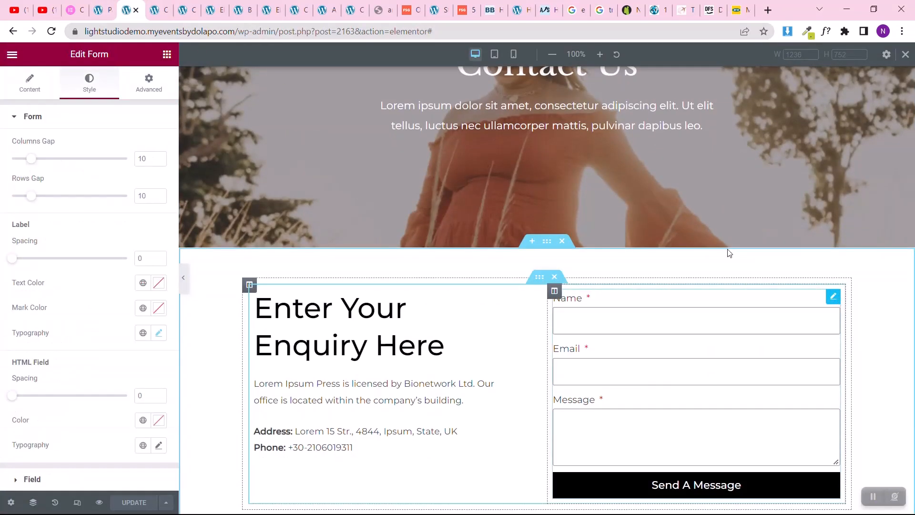
left_click(17, 92)
scroll(38, 214, "down", 3)
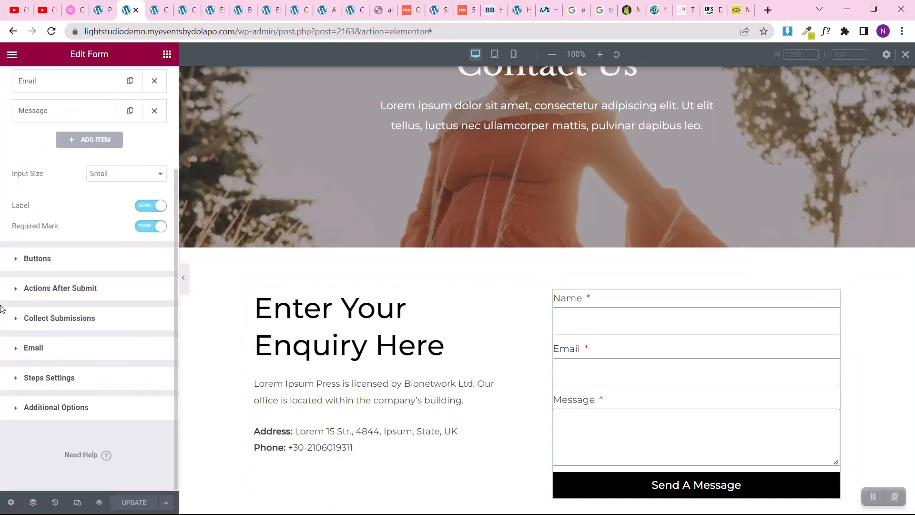
left_click(43, 294)
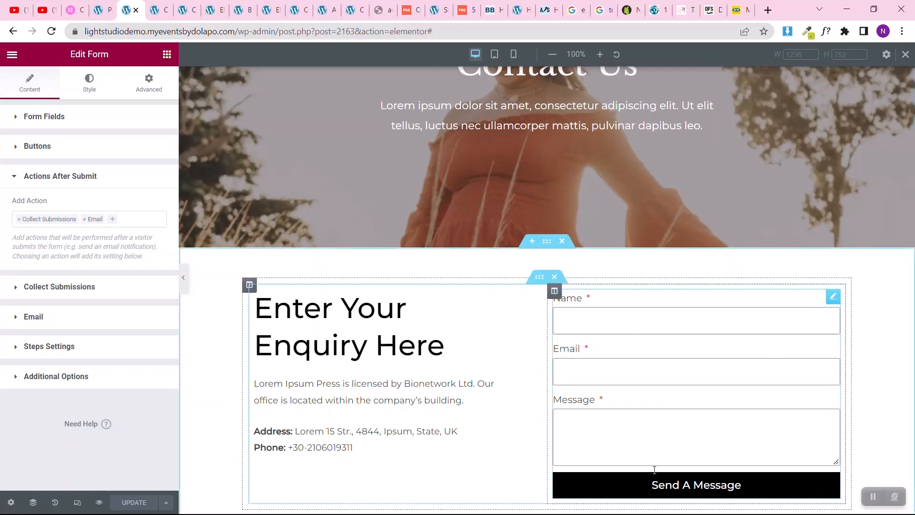
Step: Set the subject of the form's notification email to "New Message From Affiliate Blog YT"
left_click(75, 323)
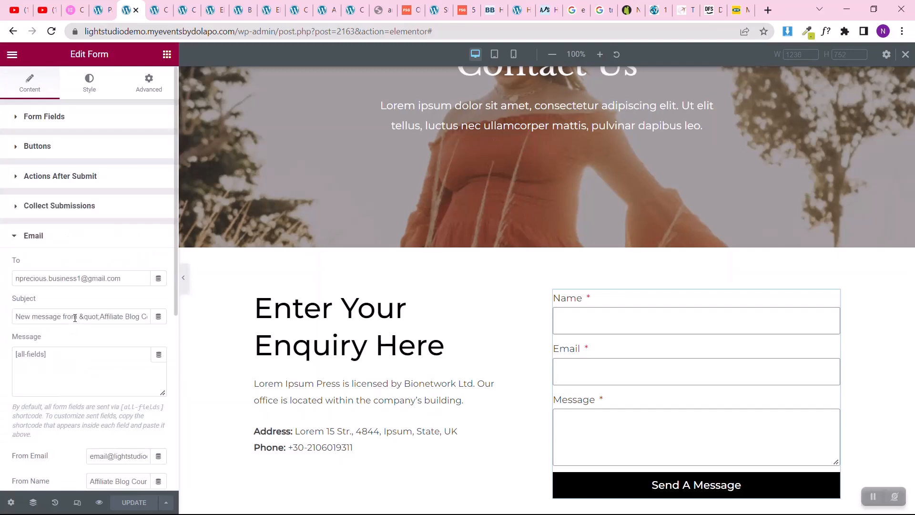
left_click(24, 275)
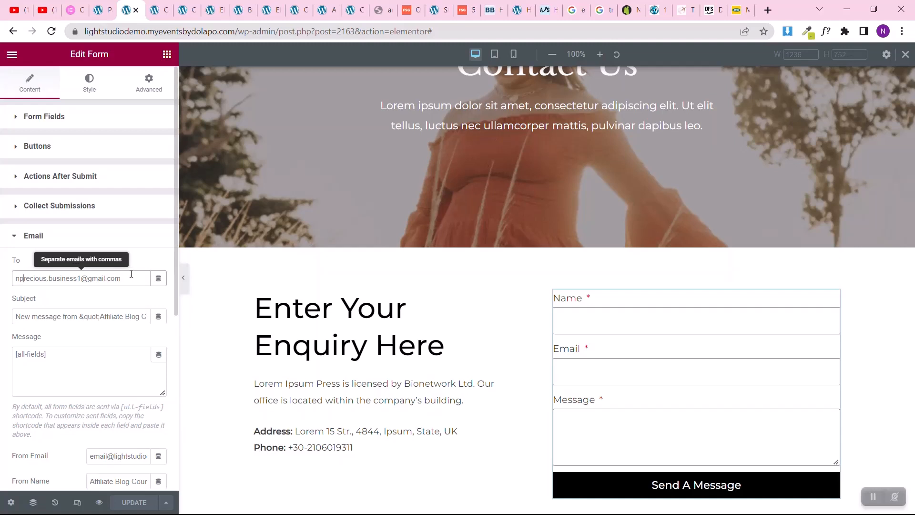
left_click_drag(79, 317, 14, 323)
key("Delete")
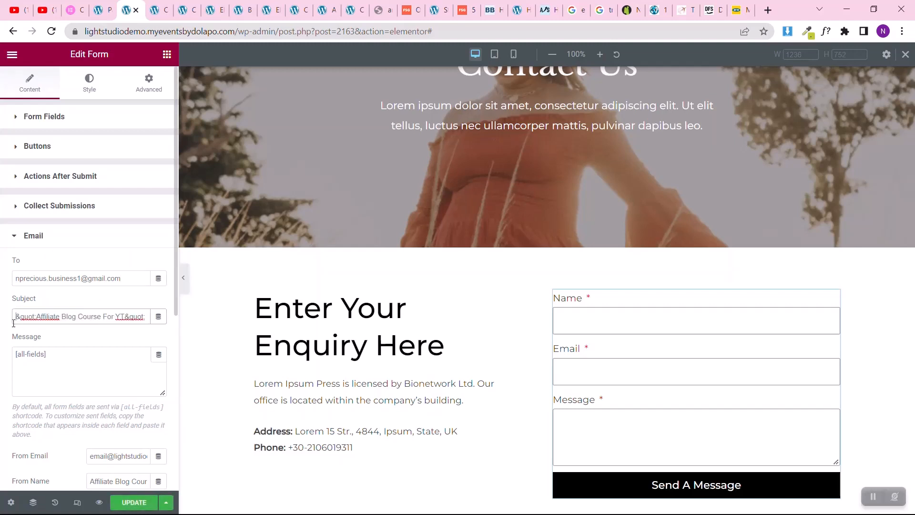
key("Delete")
key("Delete")
key("Delete")
key("Delete")
key("Delete")
key("Delete")
key("Delete")
key("Delete")
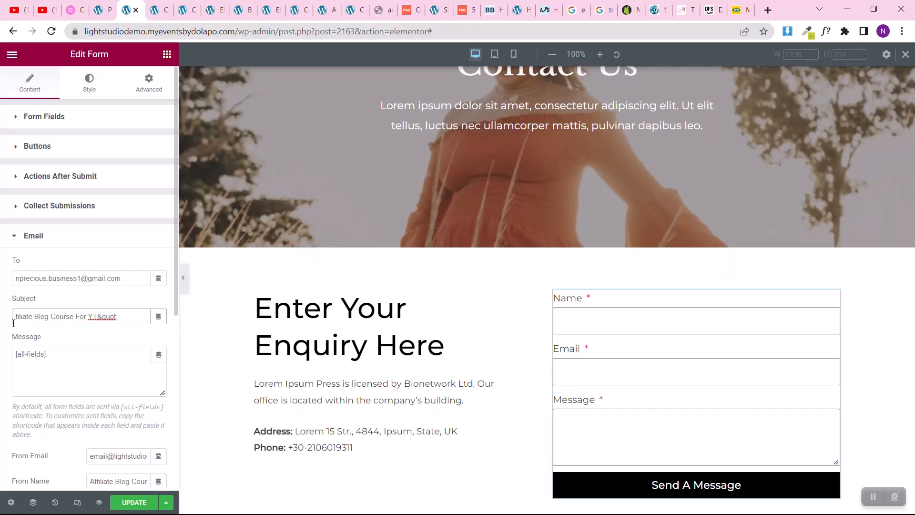
key("ctrl+a")
type("New Message From Affi")
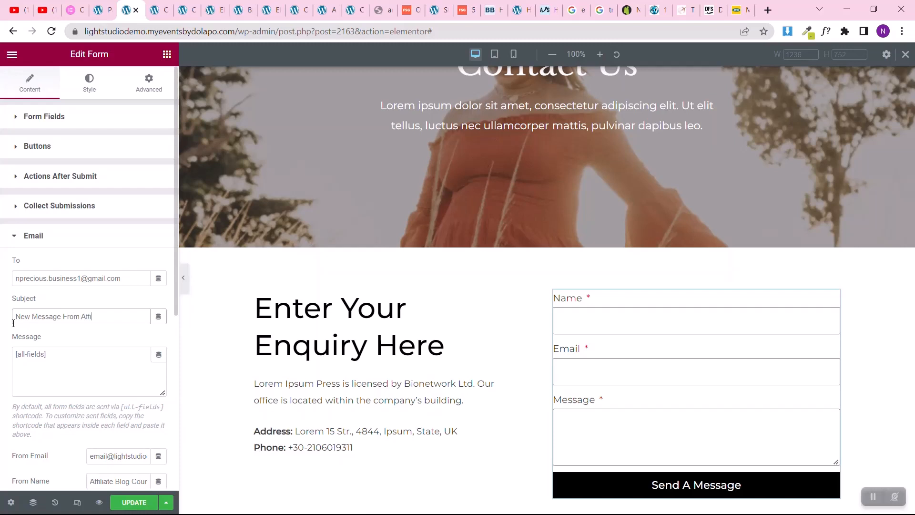
type("liate Blog y")
Step: Set the notification's From Email to the same address as the recipient's
scroll(3, 336, "down", 3)
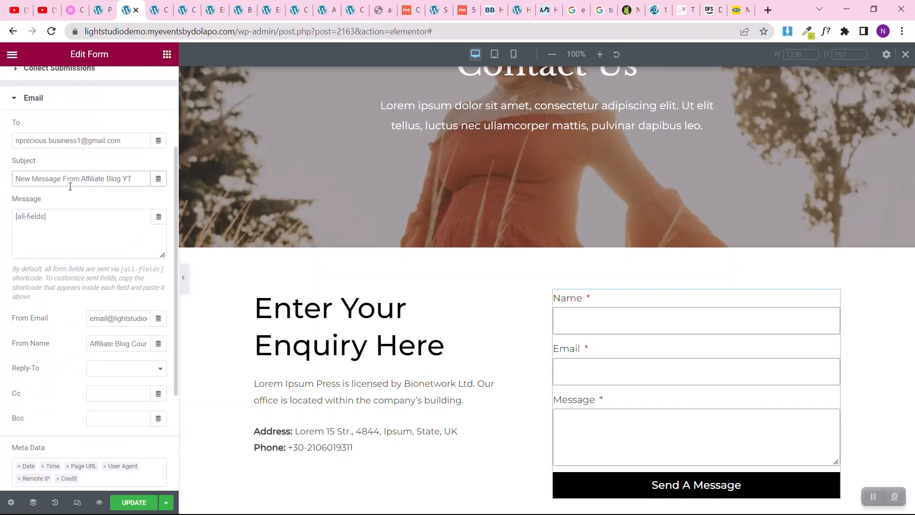
left_click(103, 326)
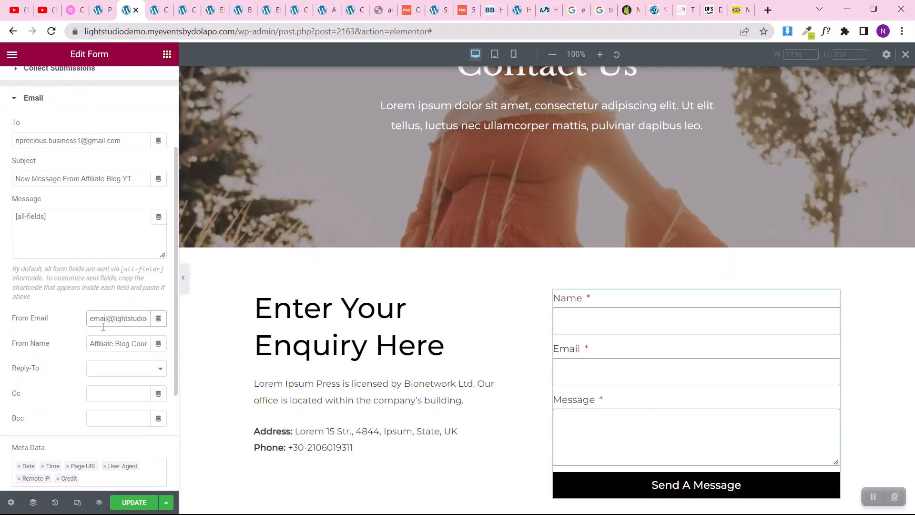
triple_click(58, 139)
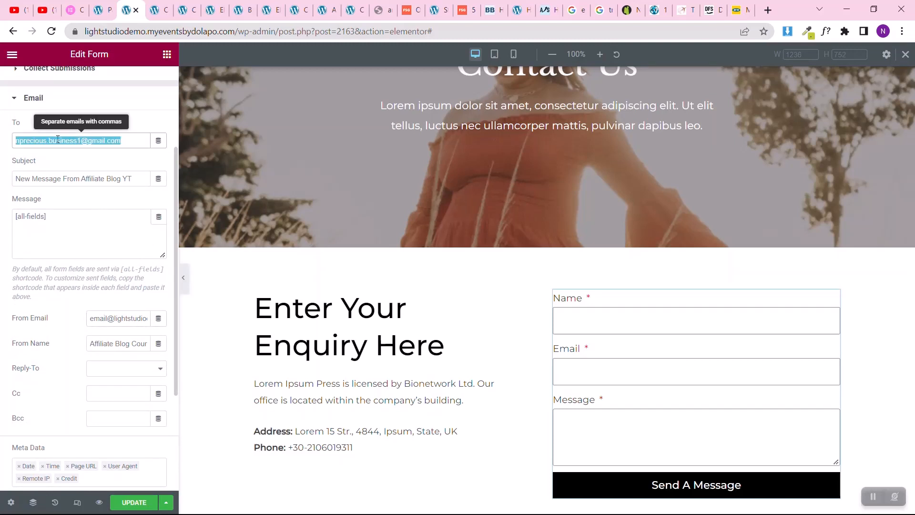
triple_click(115, 318)
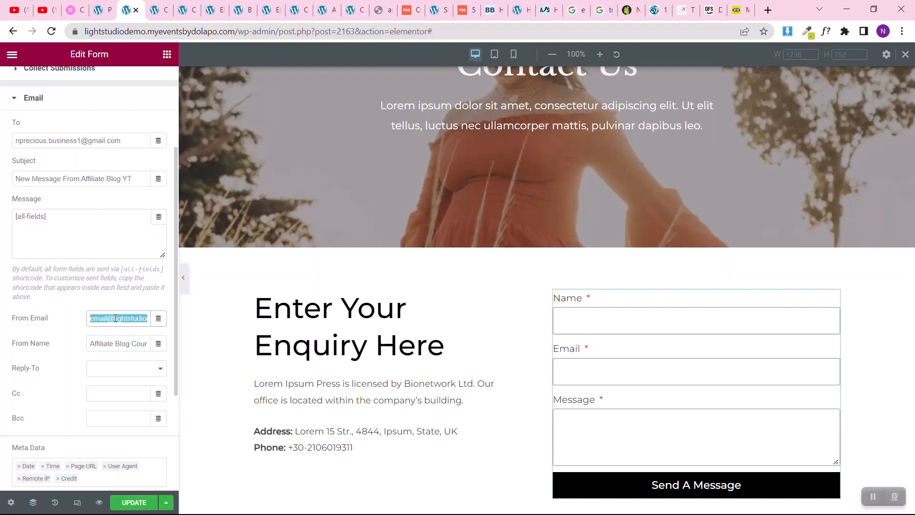
key("ctrl+v")
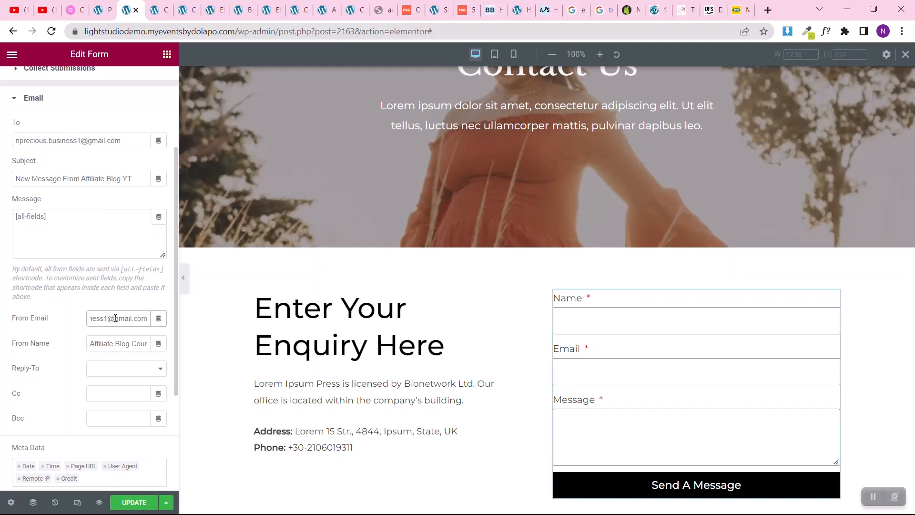
left_click(118, 373)
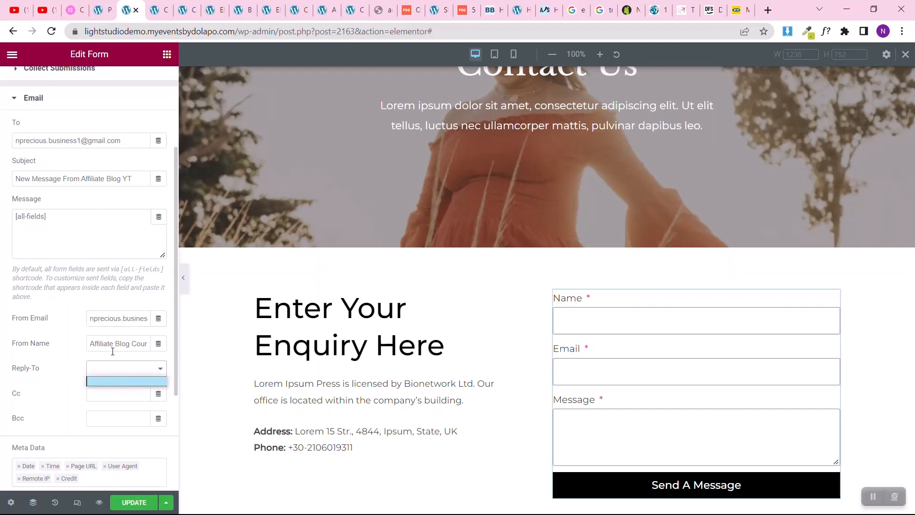
left_click(113, 352)
triple_click(115, 343)
key("ctrl+v")
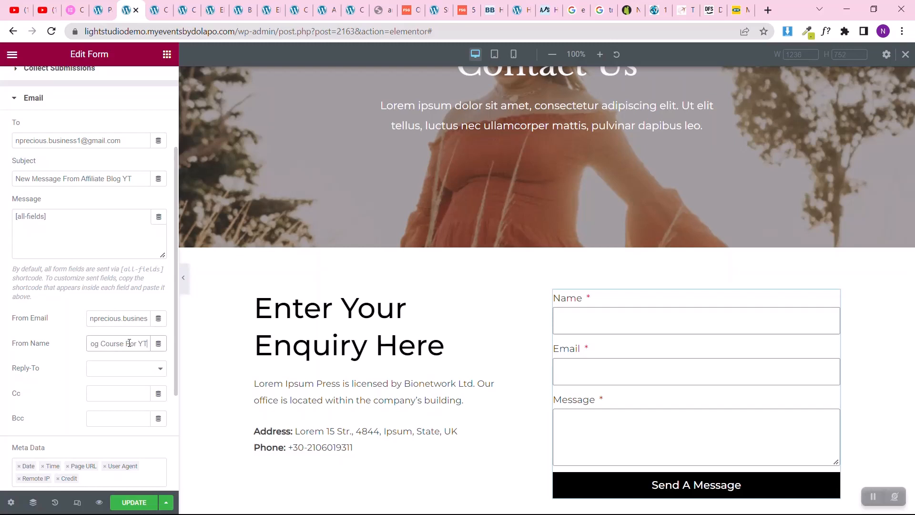
left_click(115, 374)
left_click(104, 317)
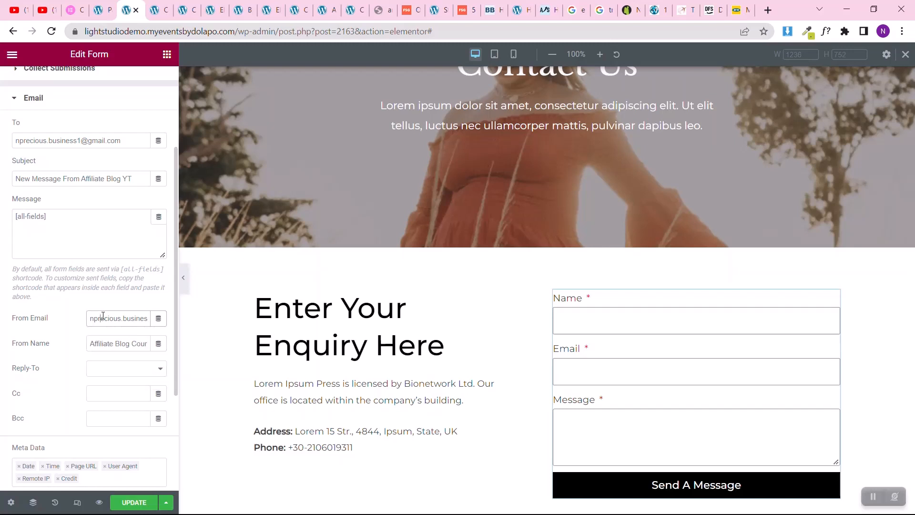
Step: Update the page and open the form's Collect Submissions settings
scroll(1, 367, "down", 3)
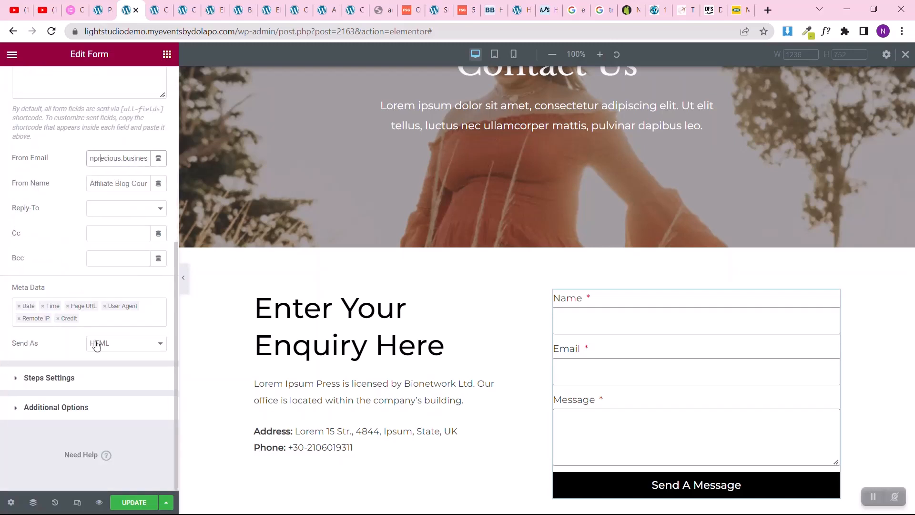
left_click(134, 504)
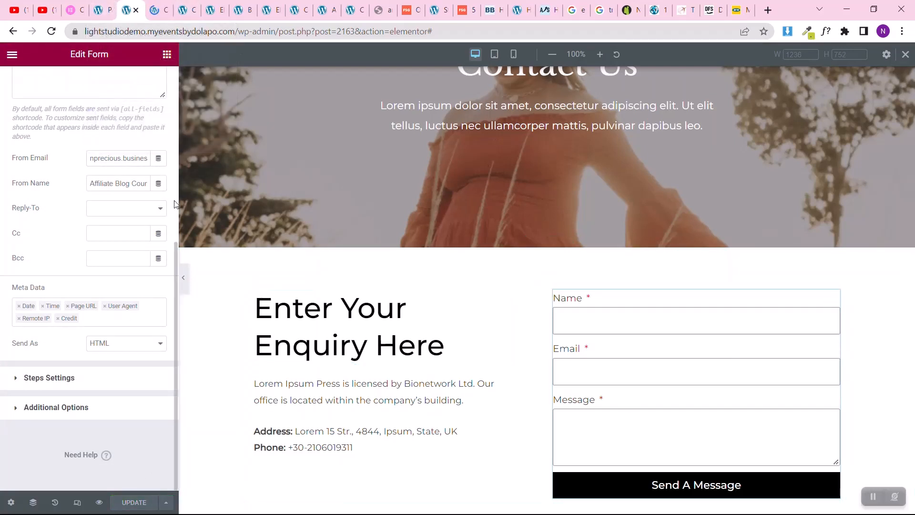
scroll(28, 208, "up", 6)
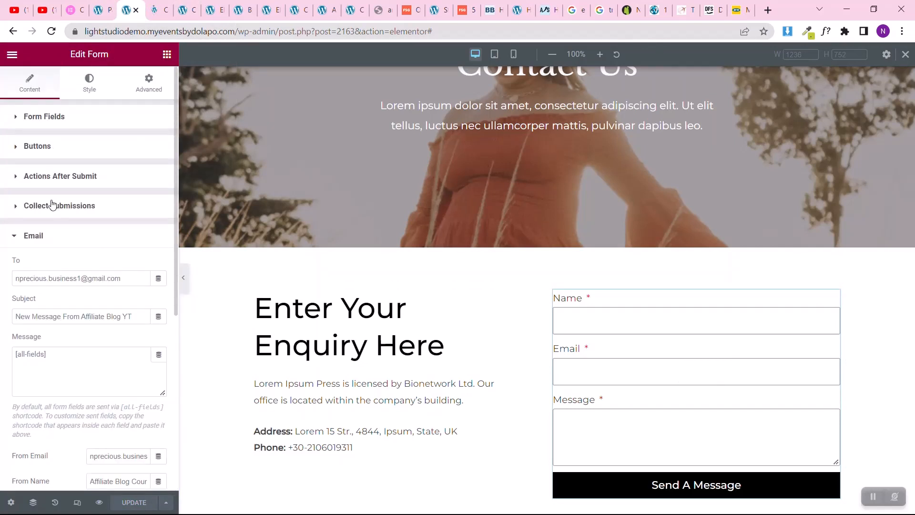
left_click(70, 206)
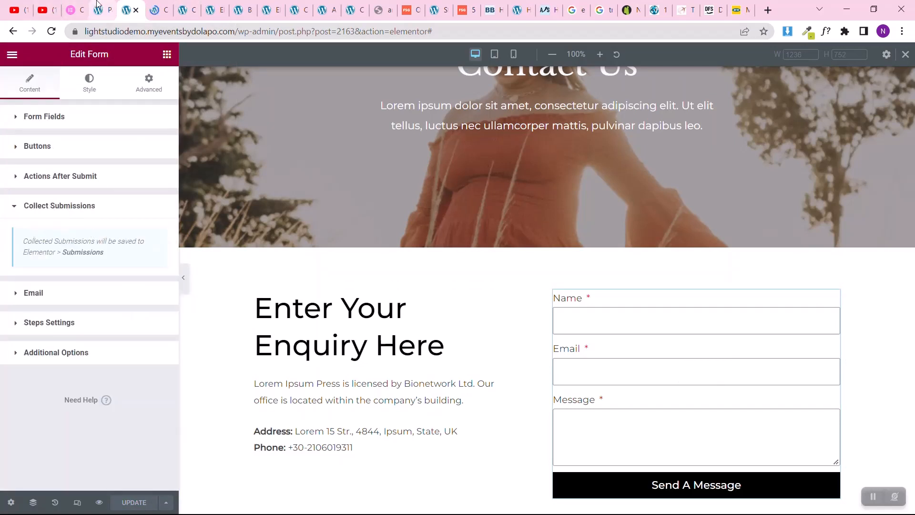
Step: From the WordPress dashboard, open Elementor's Submissions page in a new browser tab
key("ctrl+shift+Tab")
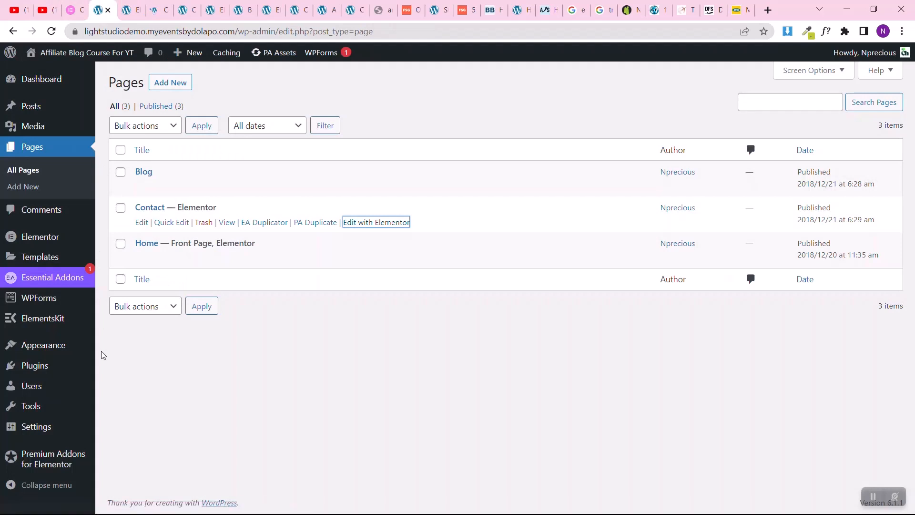
mouse_move(40, 238)
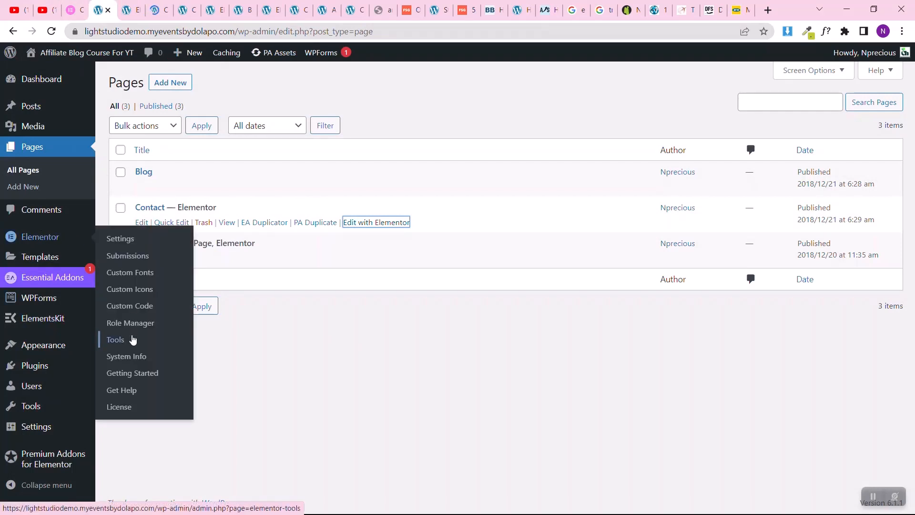
right_click(133, 257)
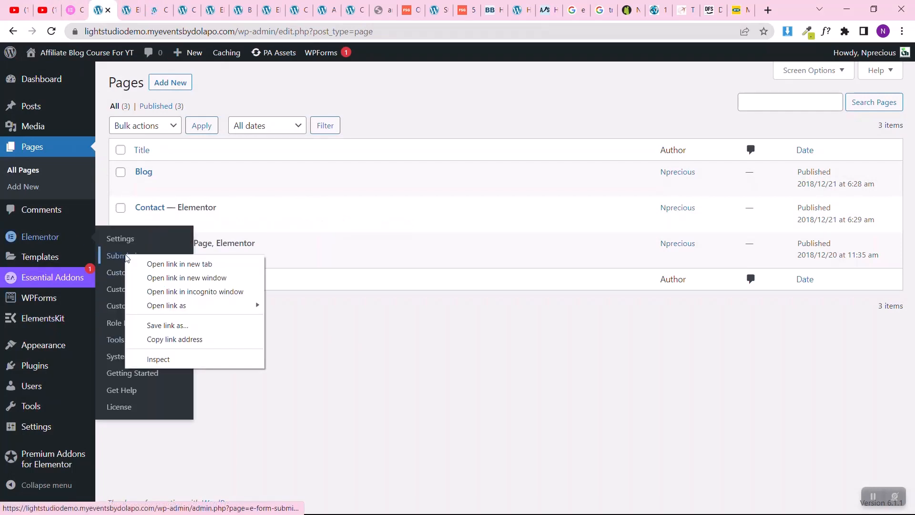
left_click(143, 262)
key("ctrl+Tab")
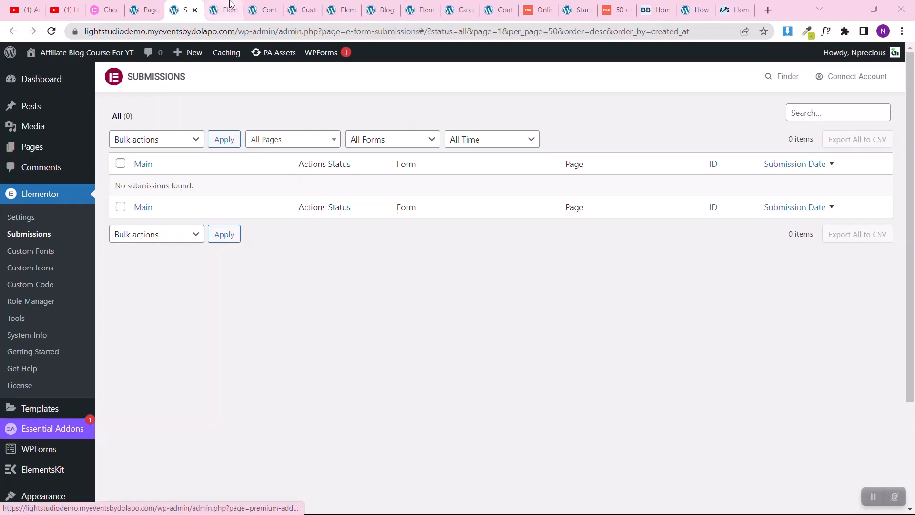
Step: On the Contact page preview, fill in the enquiry form's name and email, enter "test" as the message, and send it
left_click(266, 10)
scroll(385, 359, "down", 5)
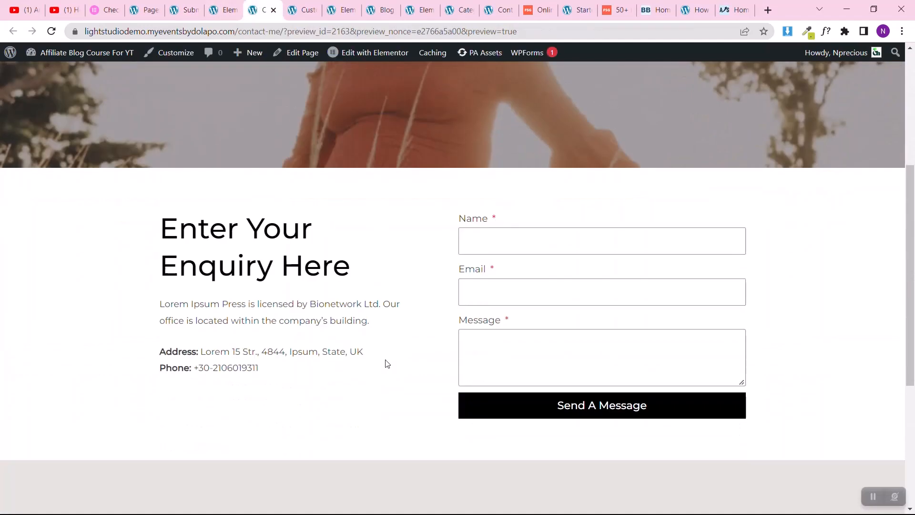
left_click(482, 244)
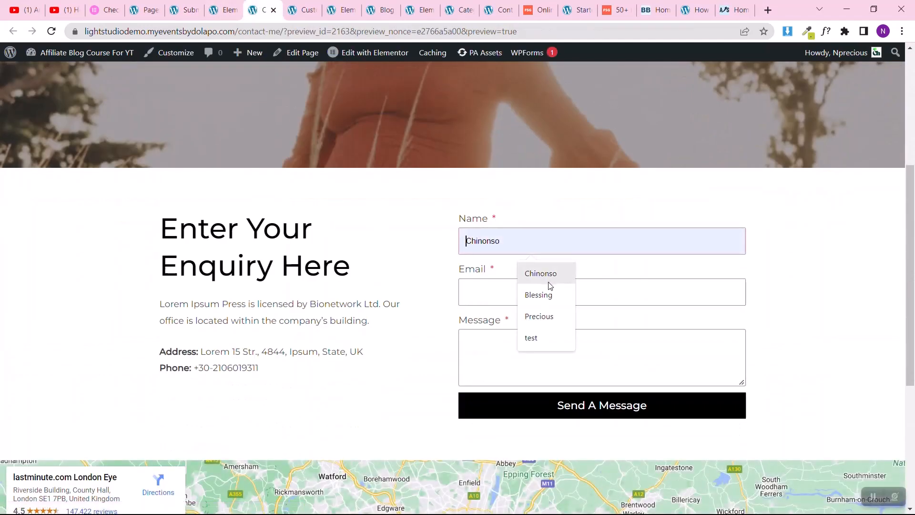
left_click(550, 284)
left_click(523, 290)
left_click(528, 320)
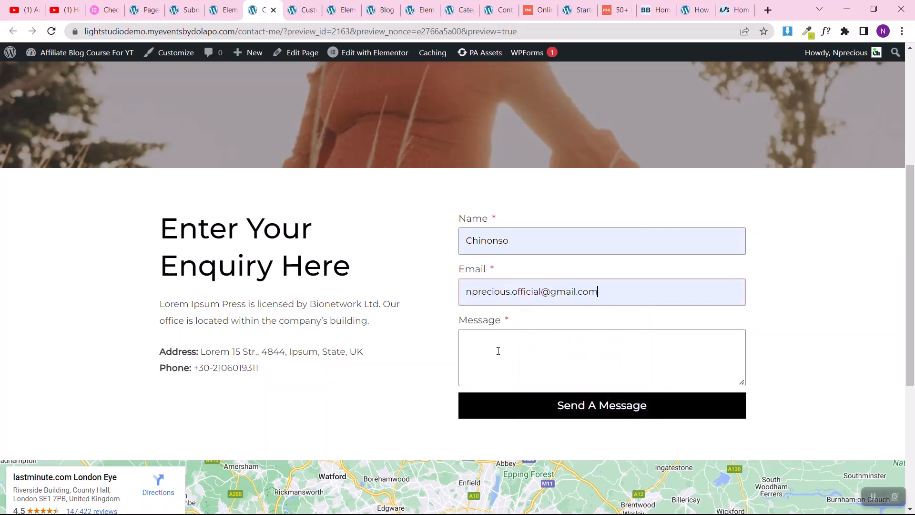
left_click(498, 351)
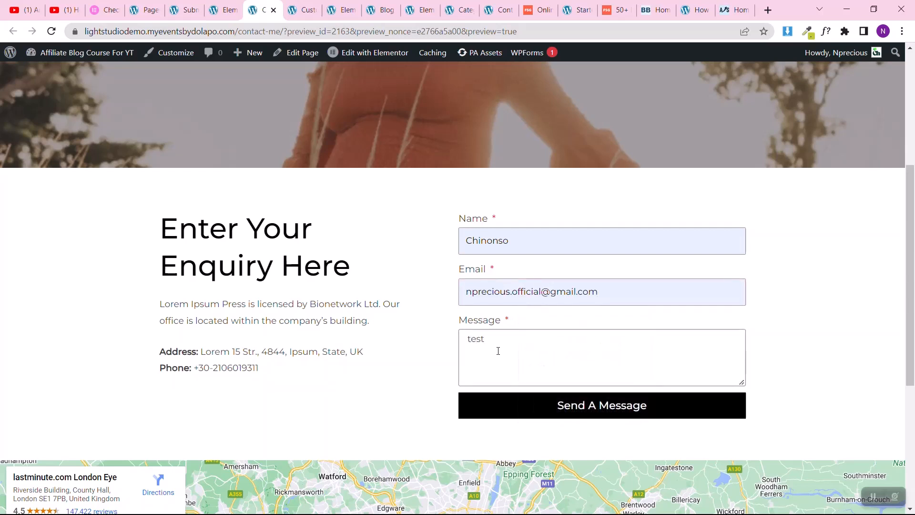
left_click(504, 411)
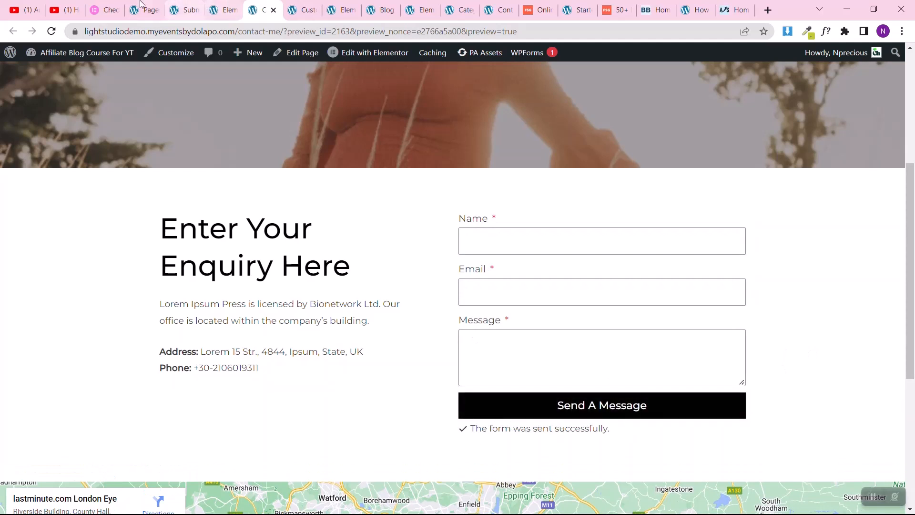
Step: Reload Elementor's Submissions page and view the details of the test submission
left_click(183, 10)
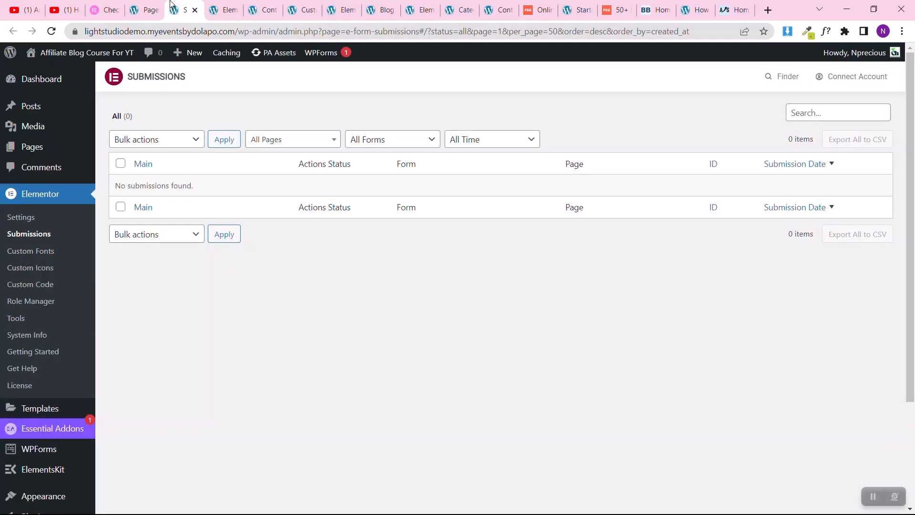
left_click(45, 31)
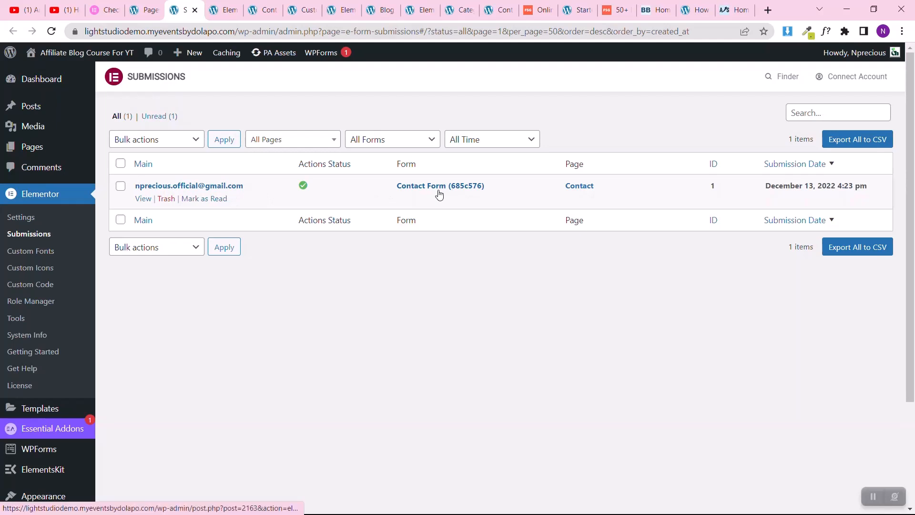
left_click(142, 200)
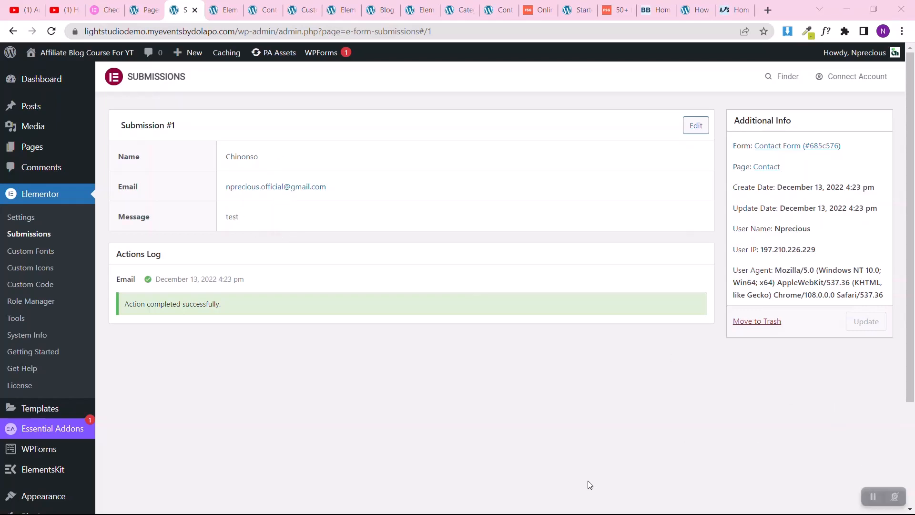
Step: Check the header navigation on the Contact page preview, and open the Menus screen in the WordPress dashboard
left_click(258, 10)
scroll(269, 342, "up", 5)
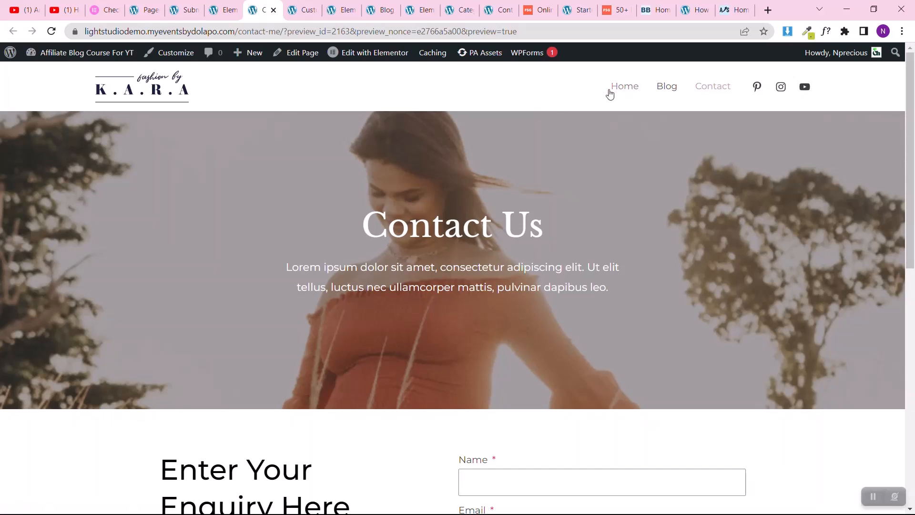
left_click(143, 8)
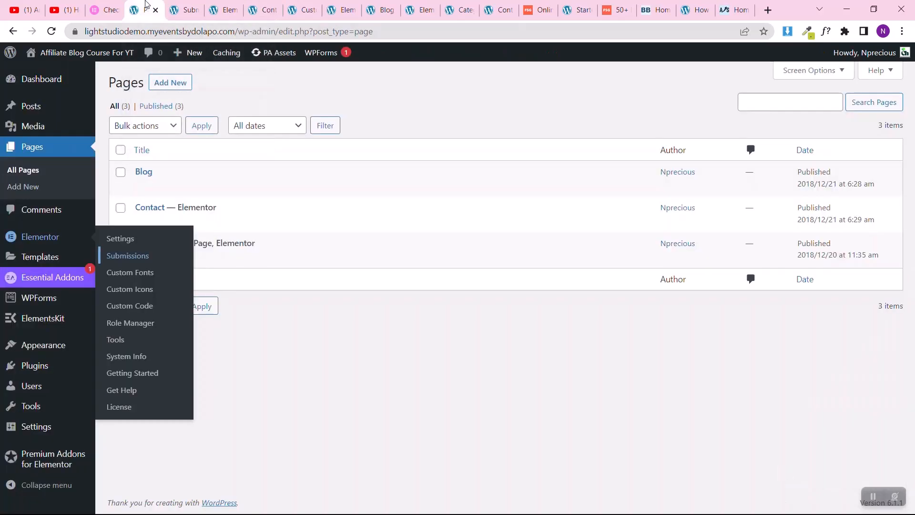
mouse_move(33, 367)
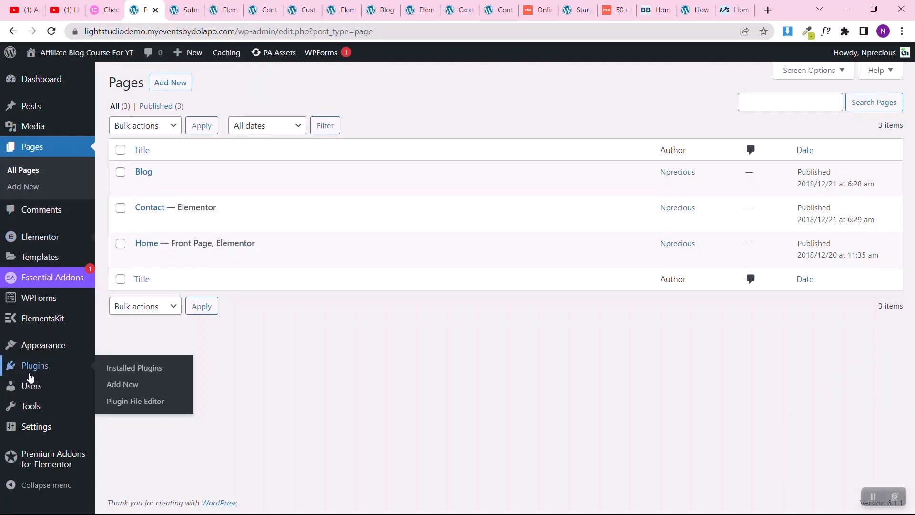
mouse_move(46, 353)
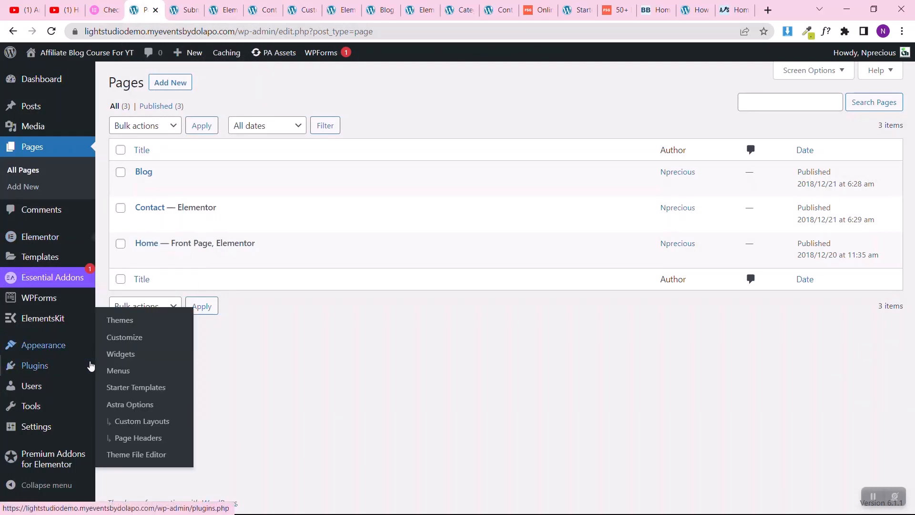
left_click(116, 375)
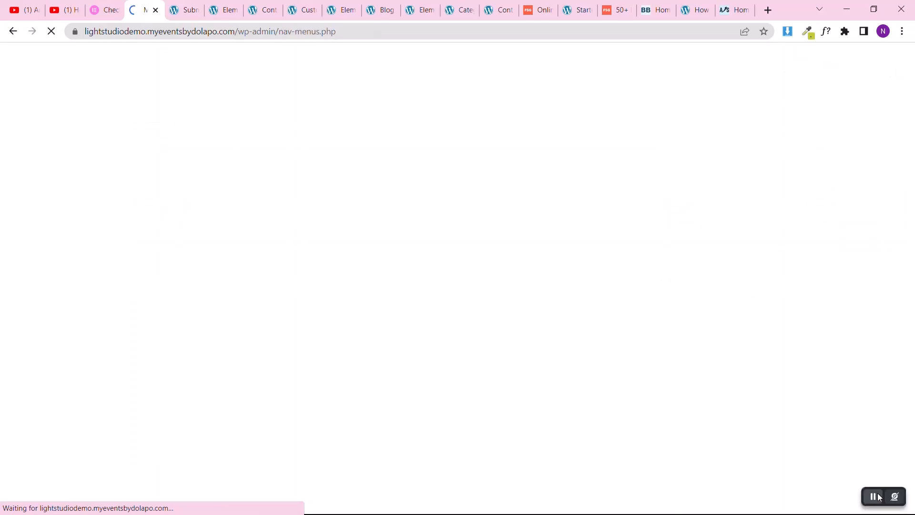
Step: Examine the Primary Menu's items, the pages available to add, and the menu's display location settings
scroll(350, 347, "down", 3)
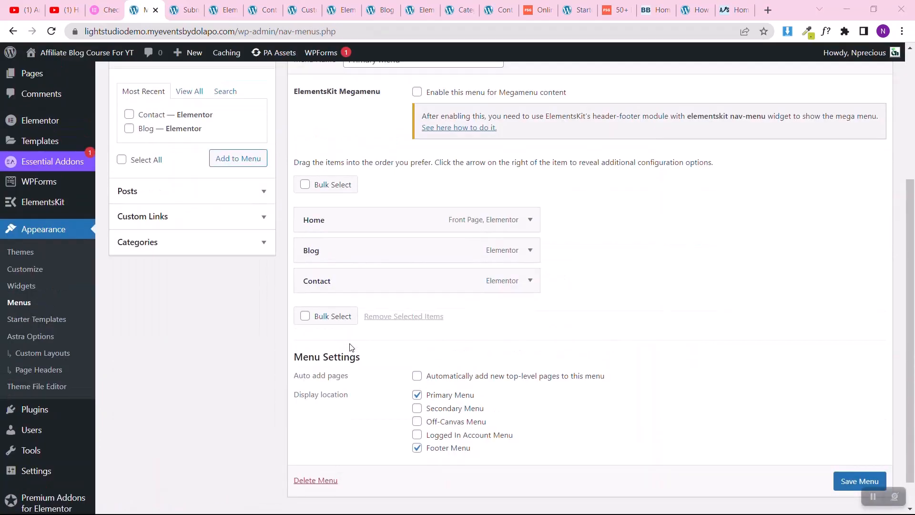
scroll(351, 347, "up", 2)
scroll(351, 346, "down", 5)
scroll(351, 347, "up", 5)
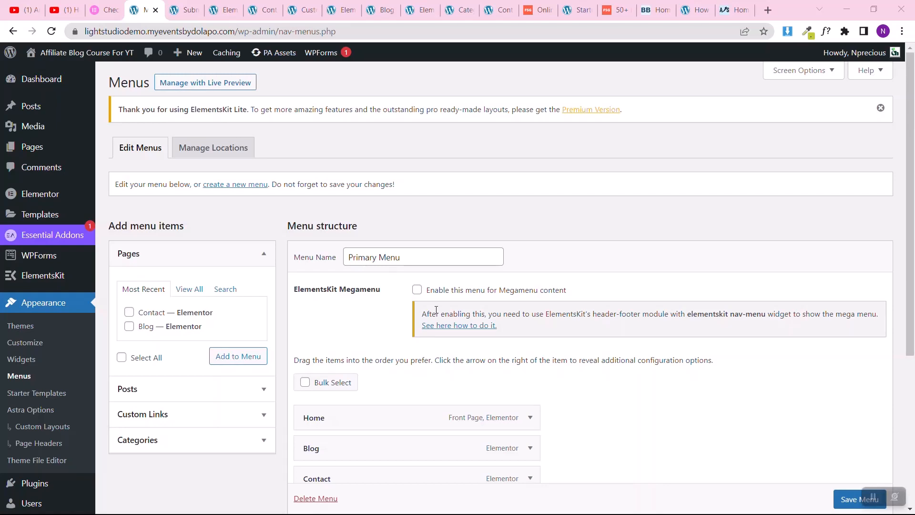
scroll(380, 356, "down", 5)
scroll(380, 355, "up", 5)
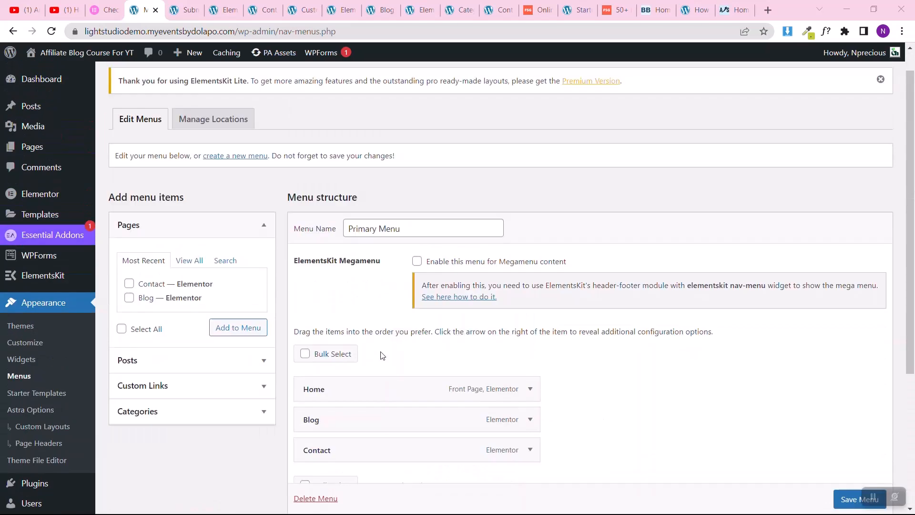
scroll(378, 361, "down", 1)
scroll(377, 361, "up", 1)
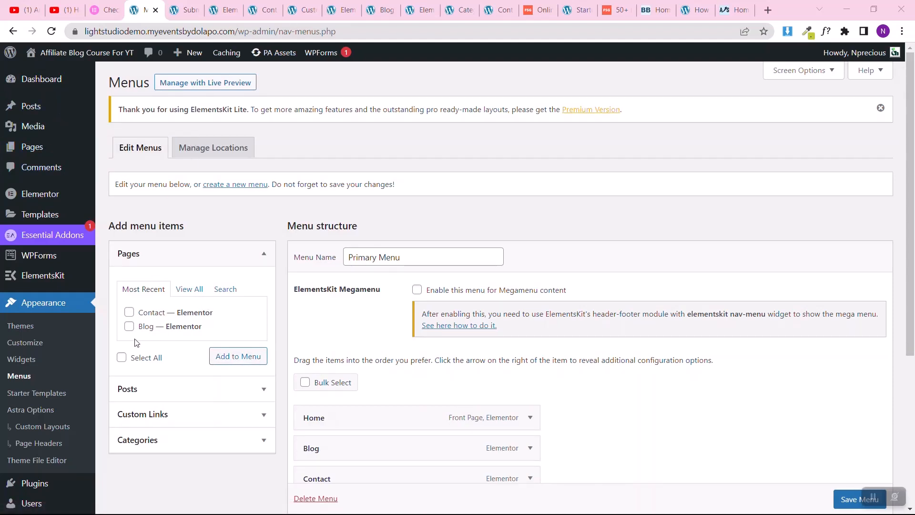
Step: Add a custom link with URL "#" and link text "Landing page" to the Primary Menu, and save the menu
left_click(127, 326)
scroll(475, 360, "down", 2)
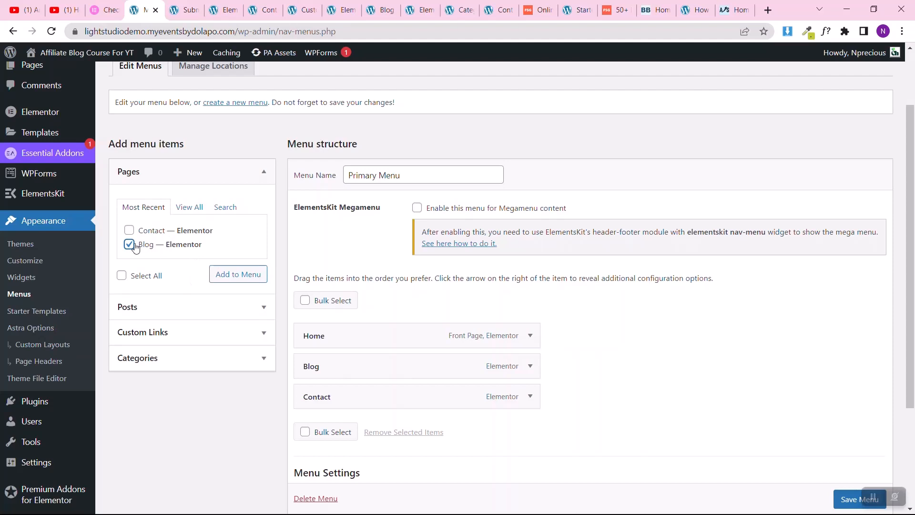
left_click(170, 331)
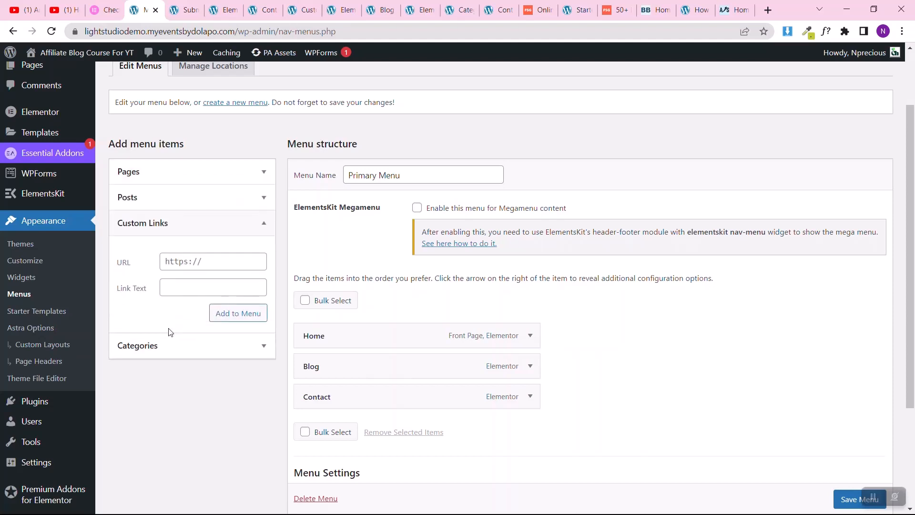
left_click(200, 267)
type("#")
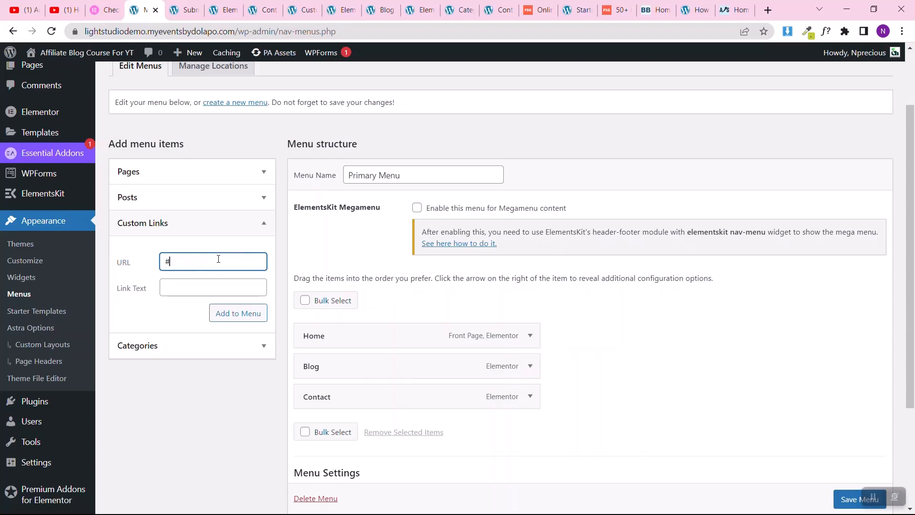
left_click(189, 285)
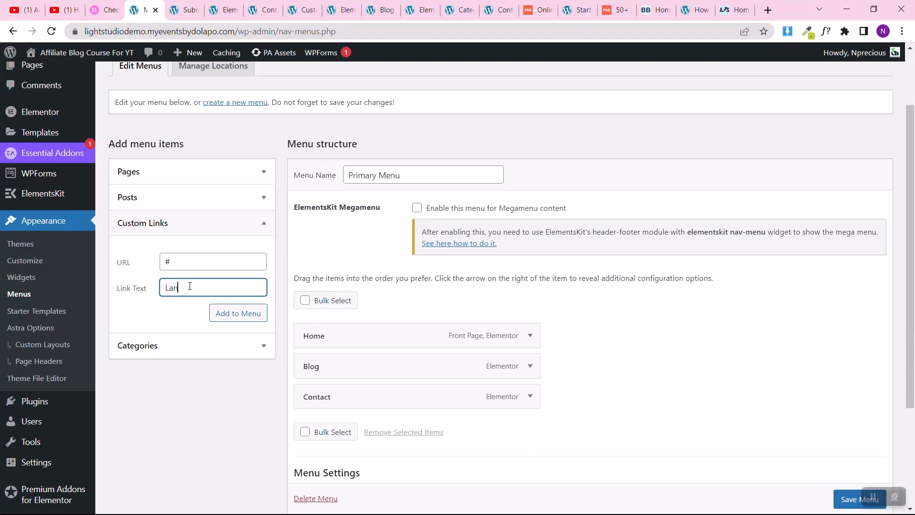
type("Landing page")
left_click(225, 313)
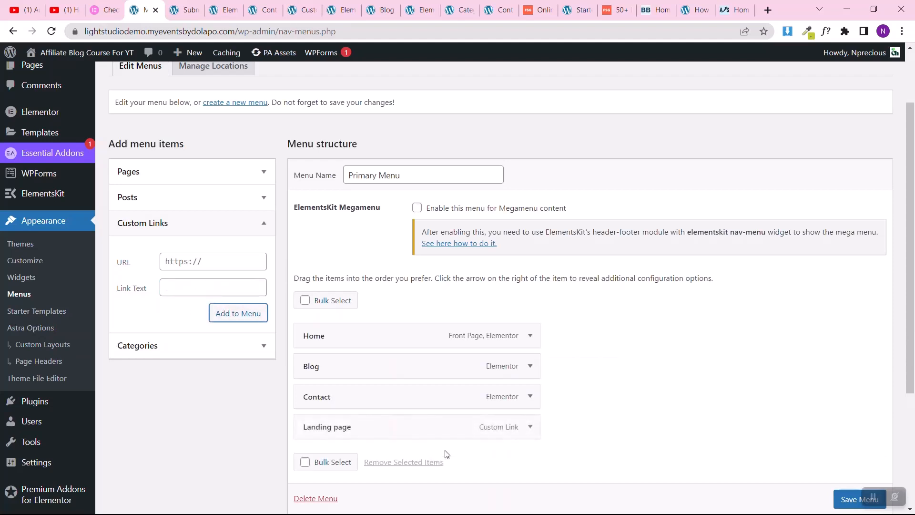
left_click(856, 498)
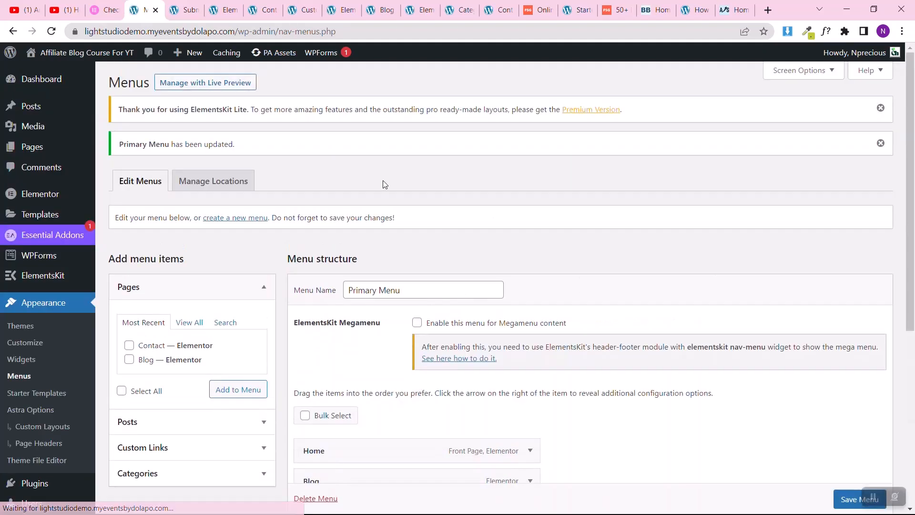
Step: Reload the Contact page preview and check the header navigation for the new Landing page link
left_click(260, 7)
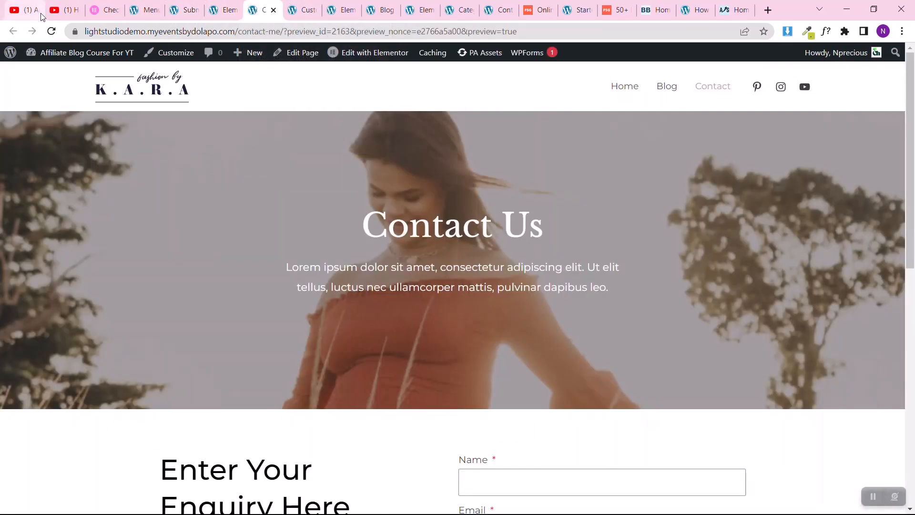
left_click(53, 30)
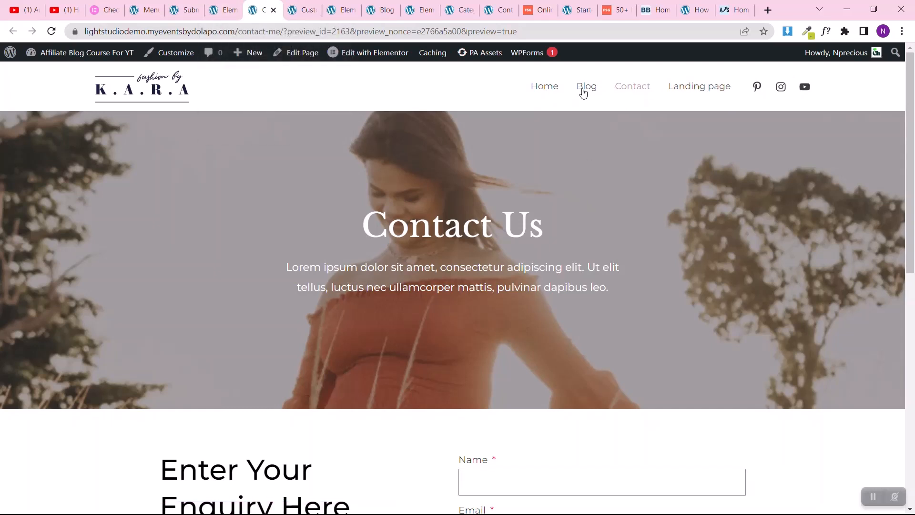
mouse_move(396, 53)
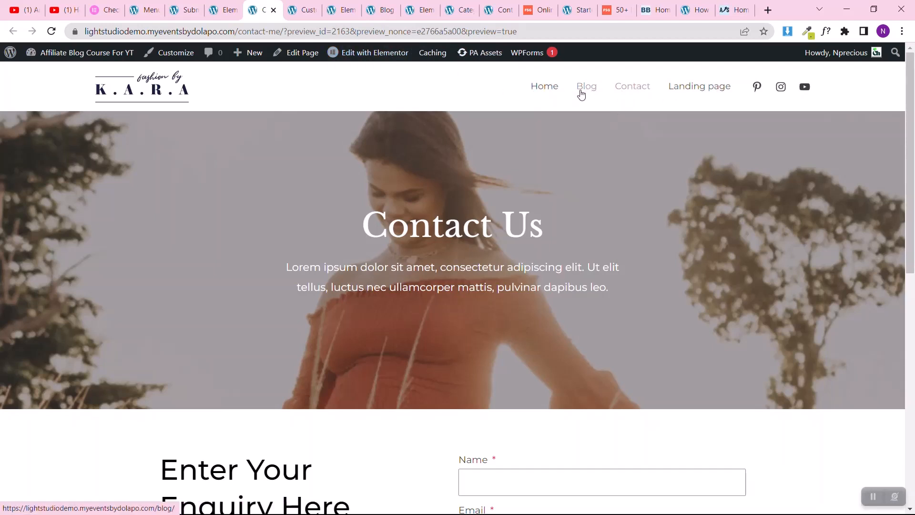
Step: Nest the Landing page item under Contact as a sub item in the Primary Menu, and save the menu
left_click(135, 5)
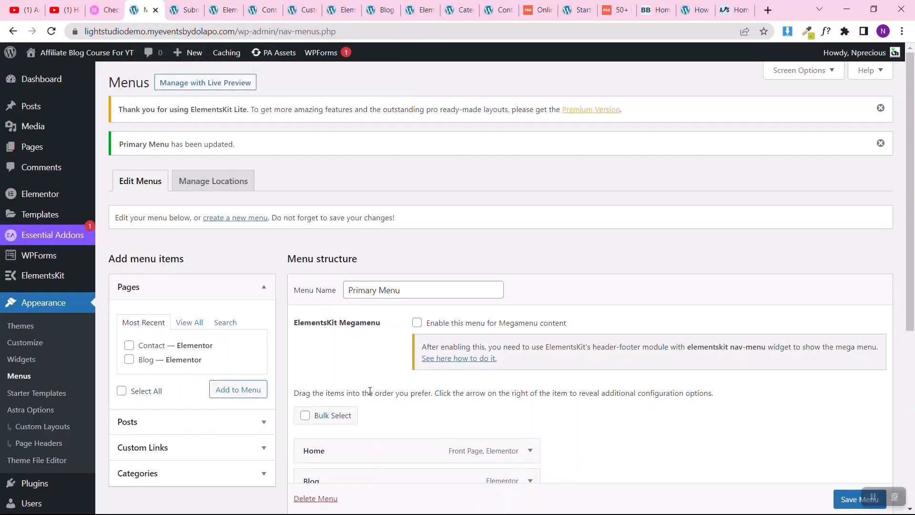
scroll(368, 394, "down", 5)
left_click_drag(353, 335, 391, 332)
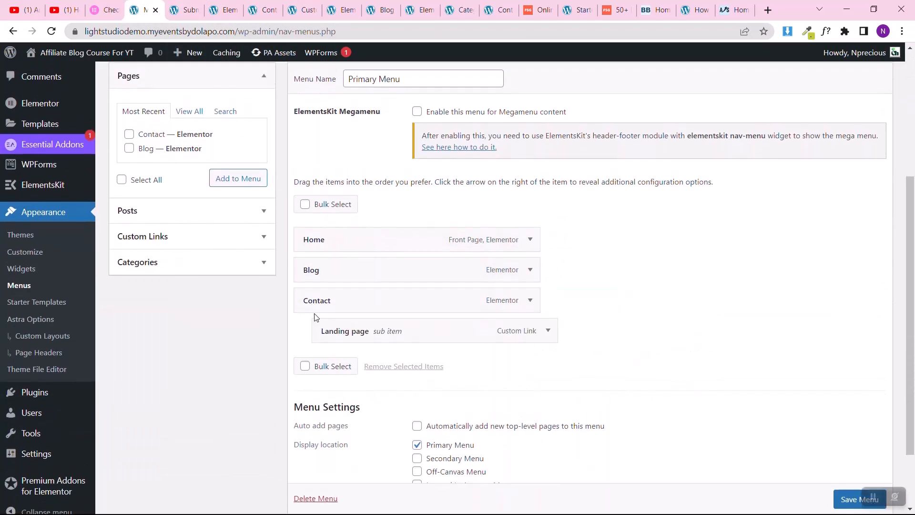
scroll(853, 495, "down", 1)
left_click(839, 497)
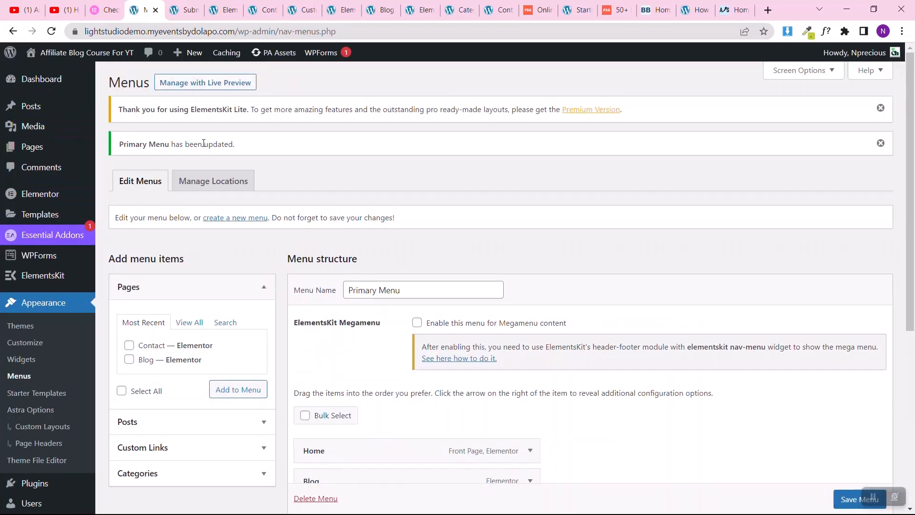
Step: Reload the Contact page preview and inspect the dropdown under Contact in the header
left_click(263, 9)
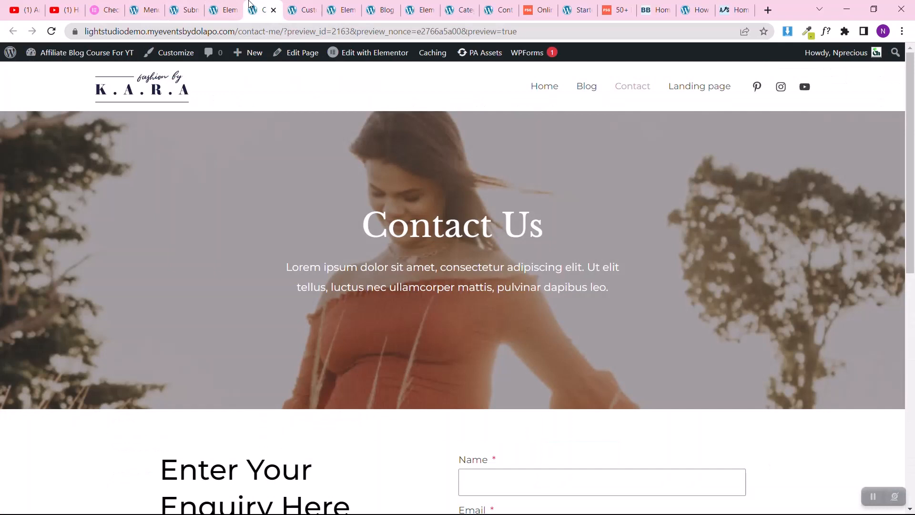
left_click(51, 31)
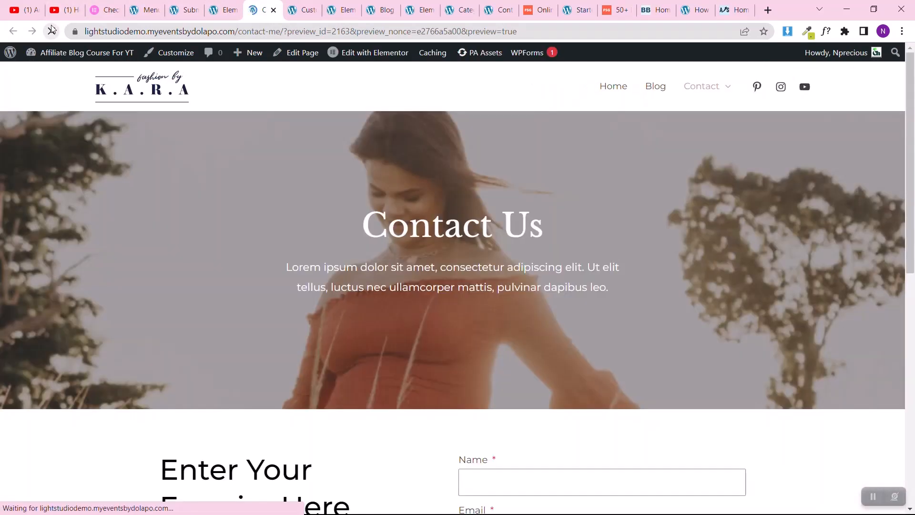
mouse_move(711, 88)
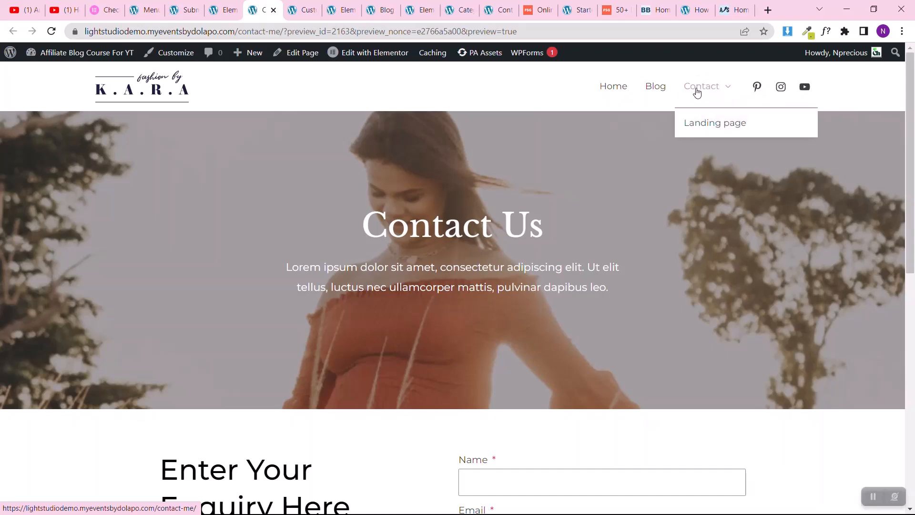
Step: Remove the Landing page sub item from the Primary Menu
left_click(143, 10)
scroll(328, 295, "down", 5)
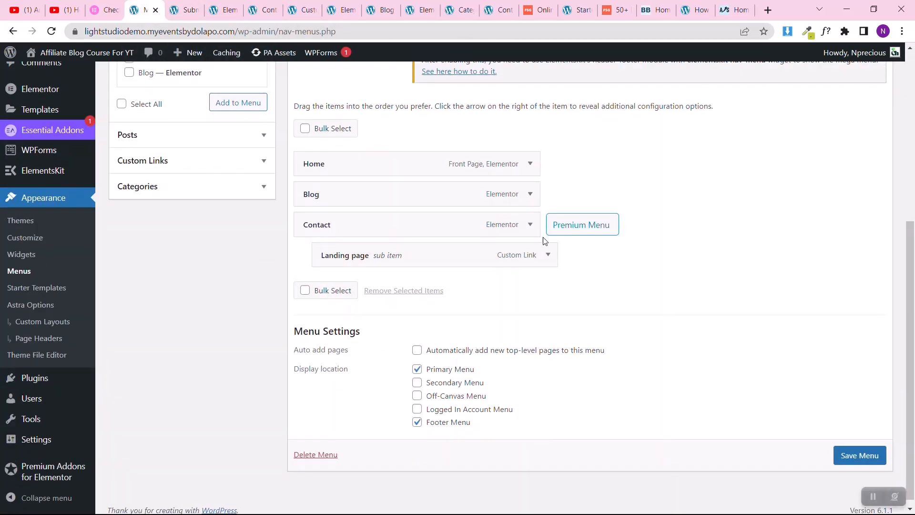
left_click(548, 254)
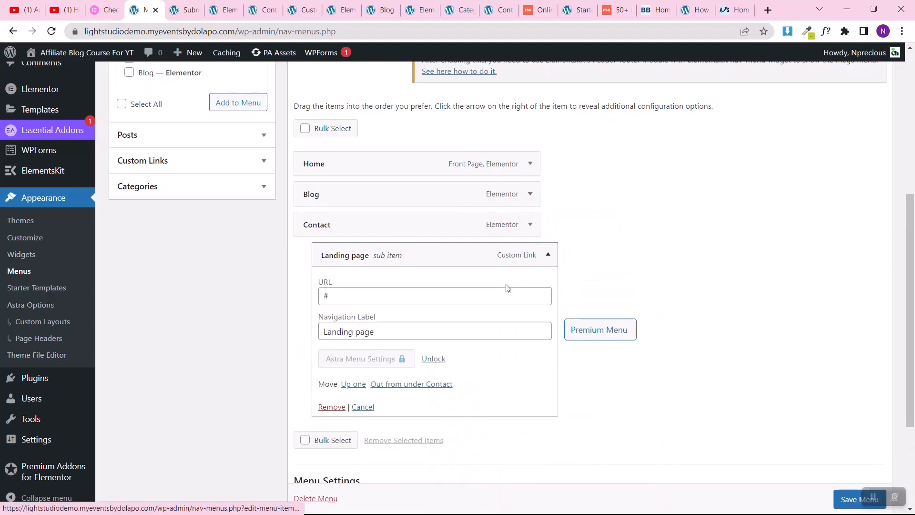
left_click(329, 408)
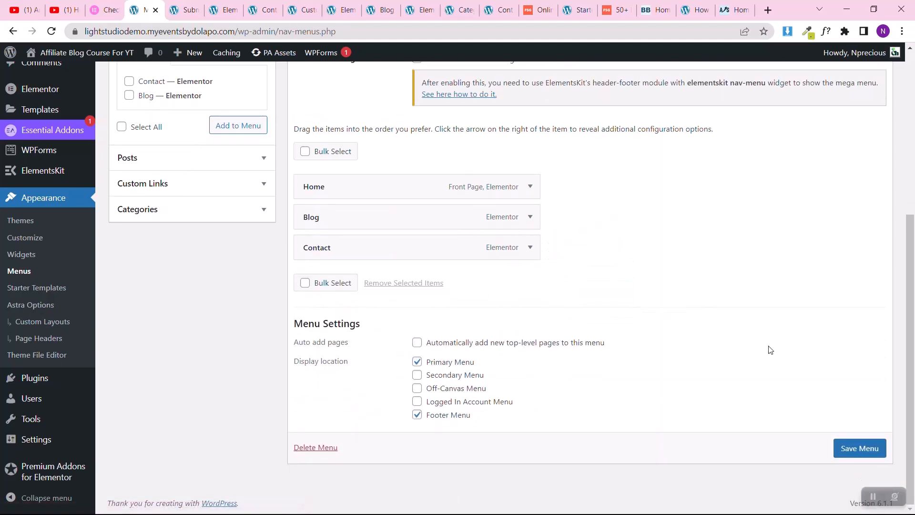
Step: Save the Primary Menu, and reload the Contact page preview to check its header and footer links
left_click(845, 441)
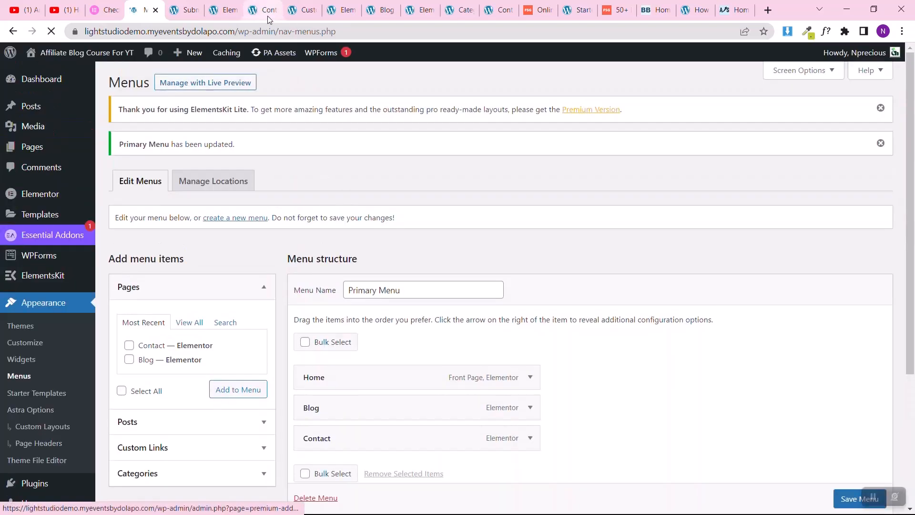
left_click(266, 12)
left_click(51, 32)
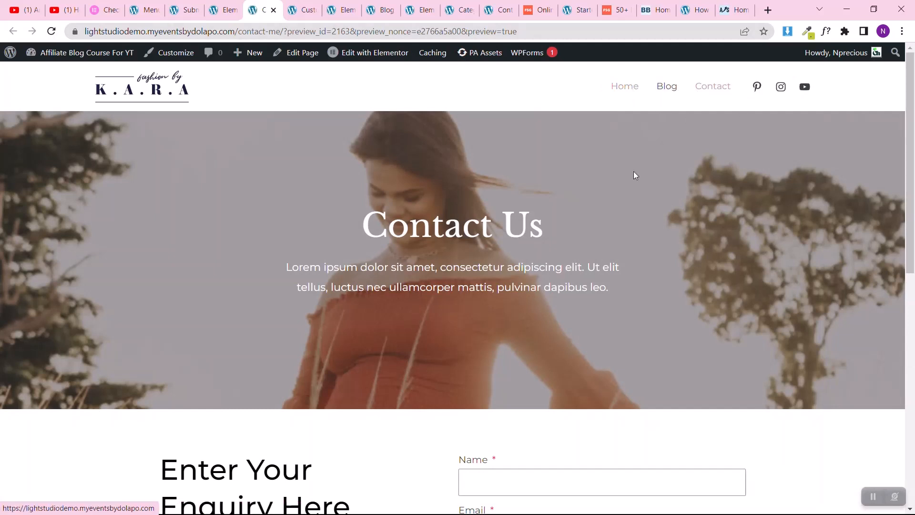
scroll(642, 265, "down", 15)
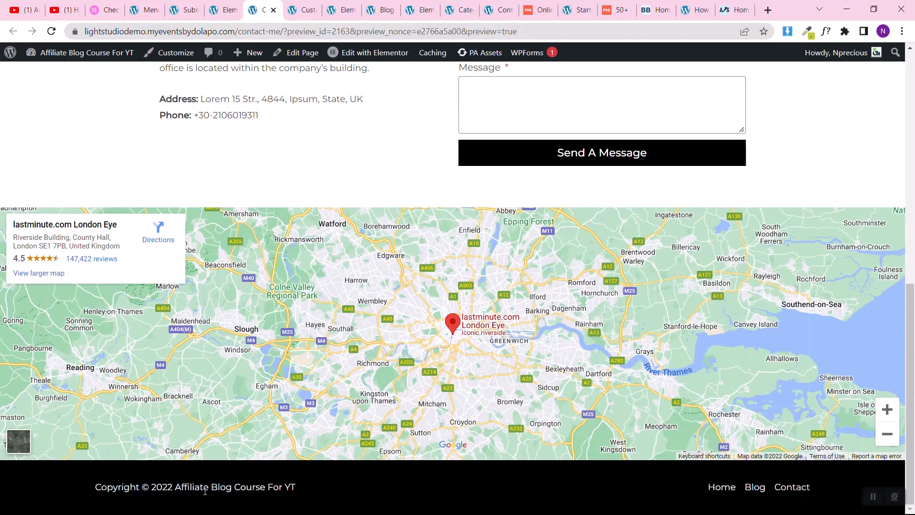
scroll(380, 244, "up", 15)
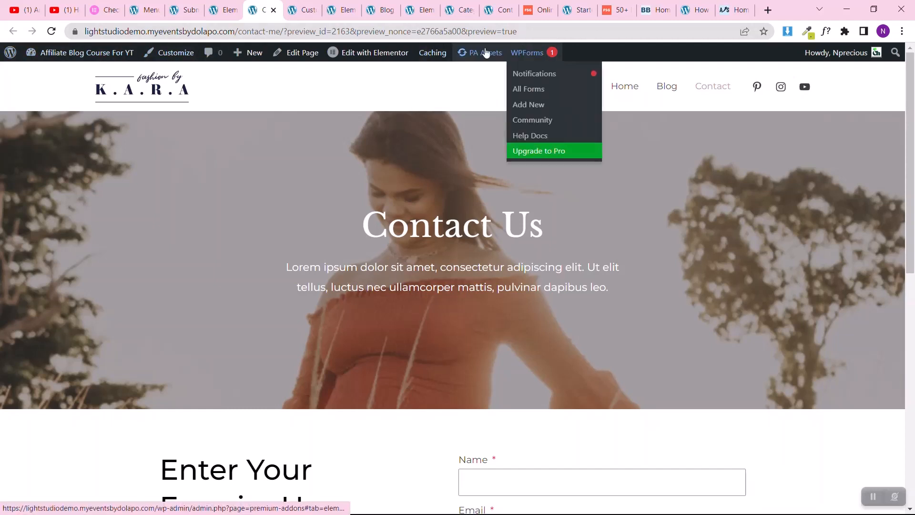
Step: Open the theme customizer from the Contact page and view the header layout in the Header Builder
left_click(177, 54)
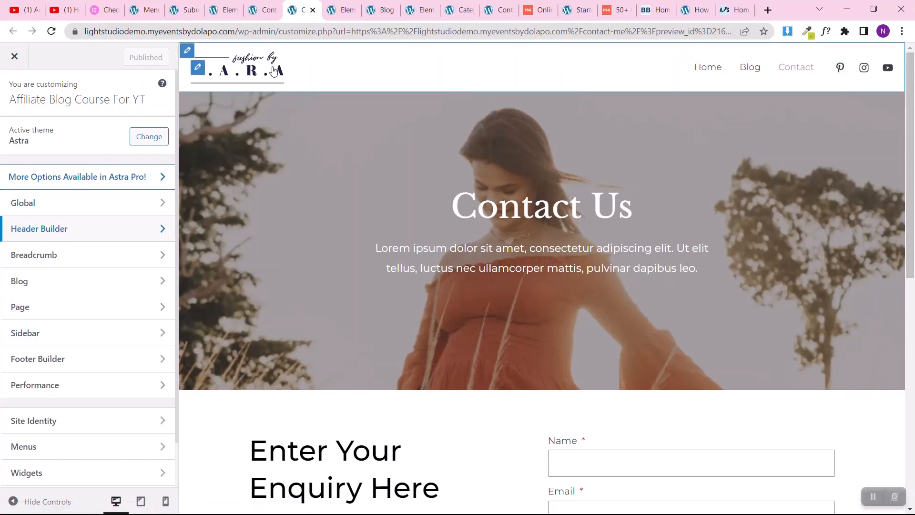
left_click(35, 228)
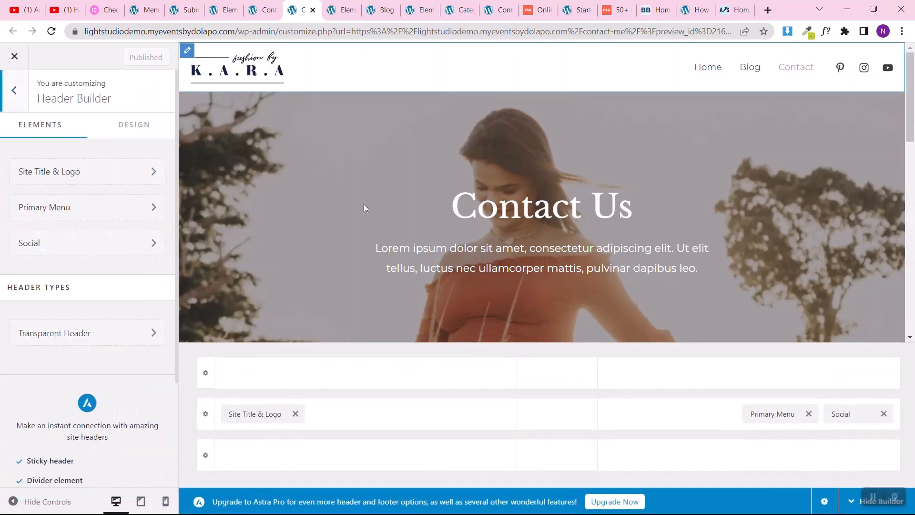
scroll(361, 209, "down", 10)
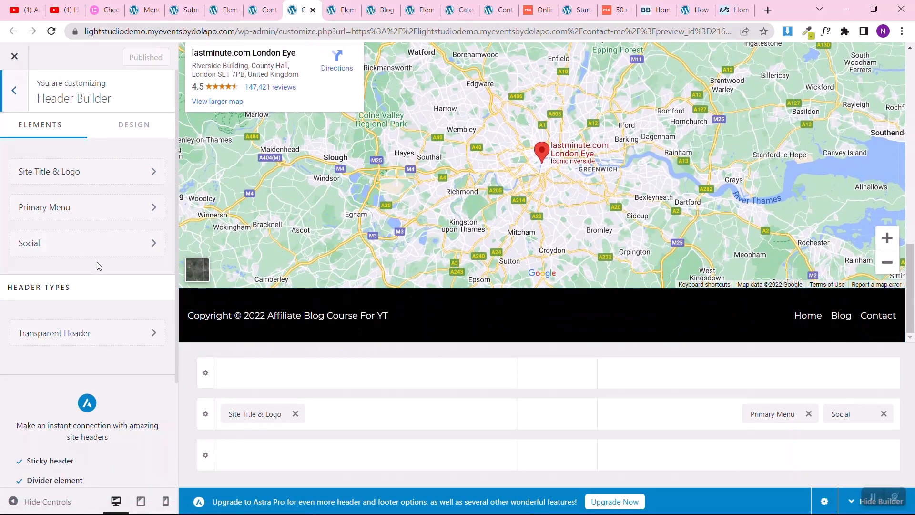
scroll(428, 148, "up", 11)
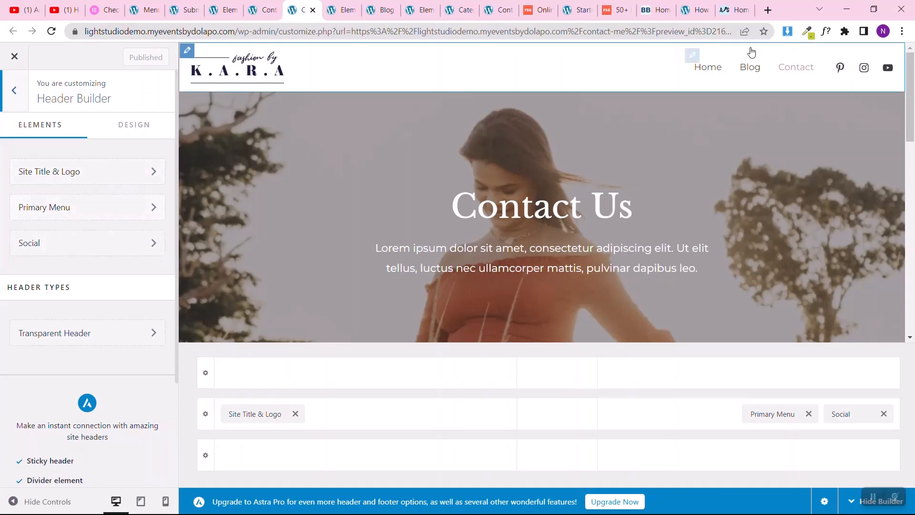
Step: Inspect the Pinterest entry's label, URL and icon settings in the header's Social element, and return to the Header Builder
left_click(48, 249)
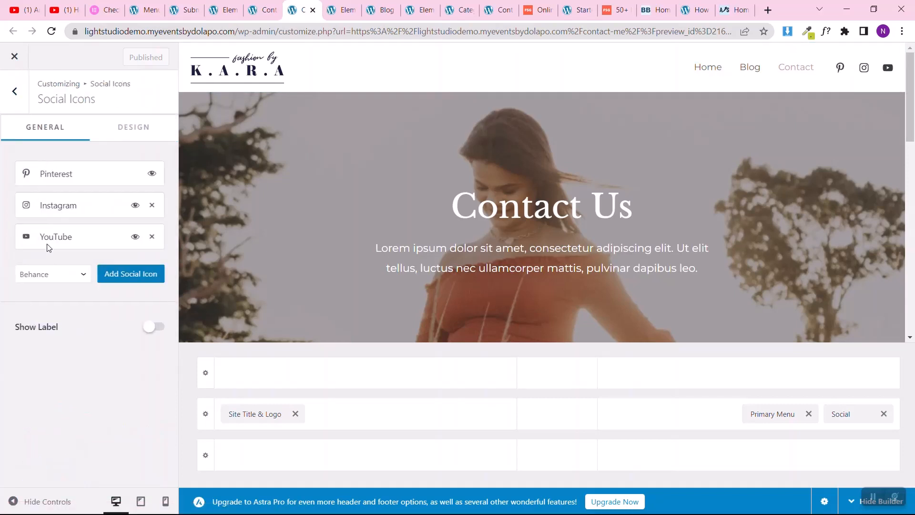
left_click(67, 185)
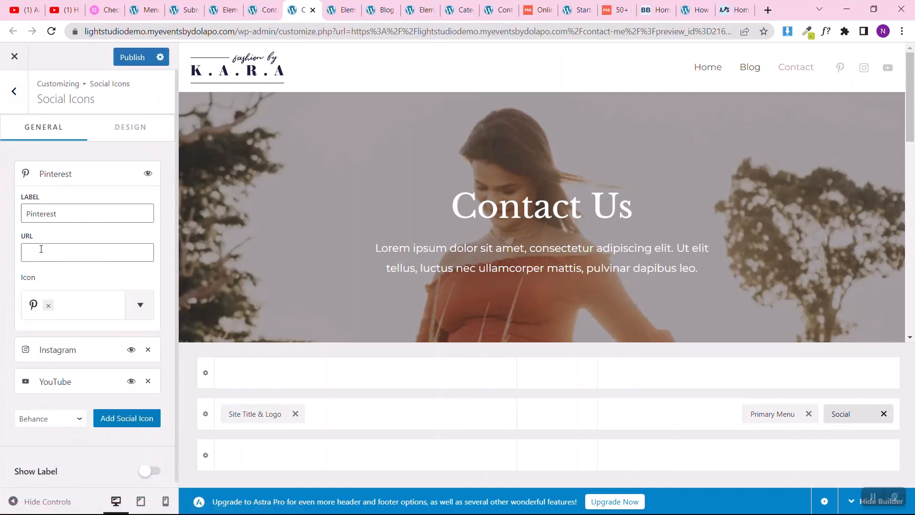
left_click(41, 250)
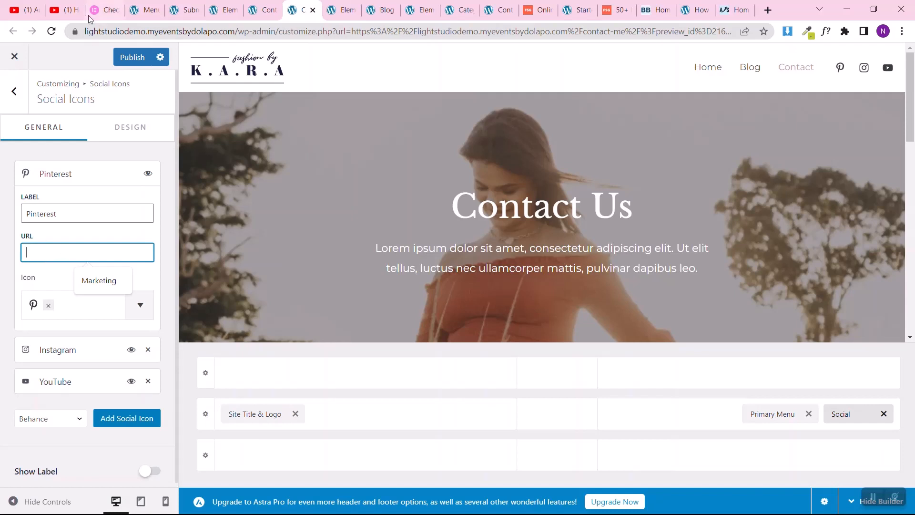
left_click(17, 107)
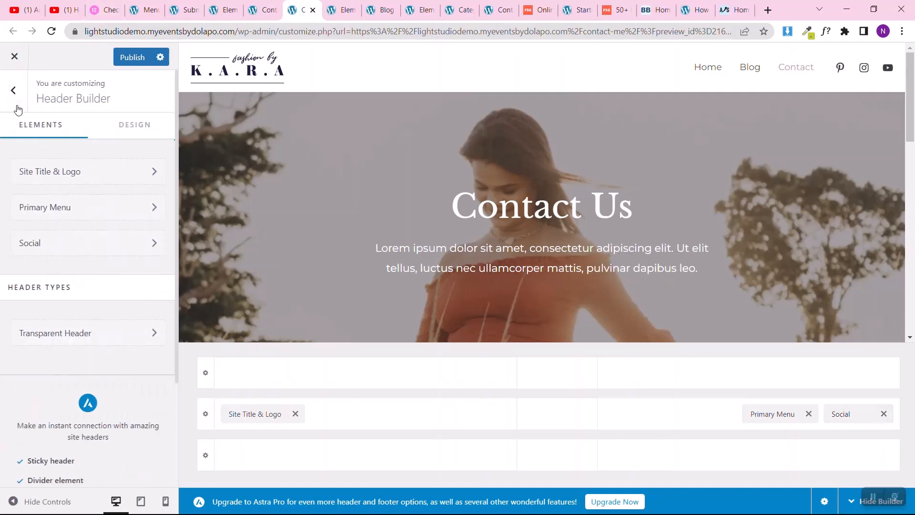
Step: Examine the header's Primary Menu configuration and menu locations alongside the Menus admin page, and return to the main customizer options
left_click(54, 209)
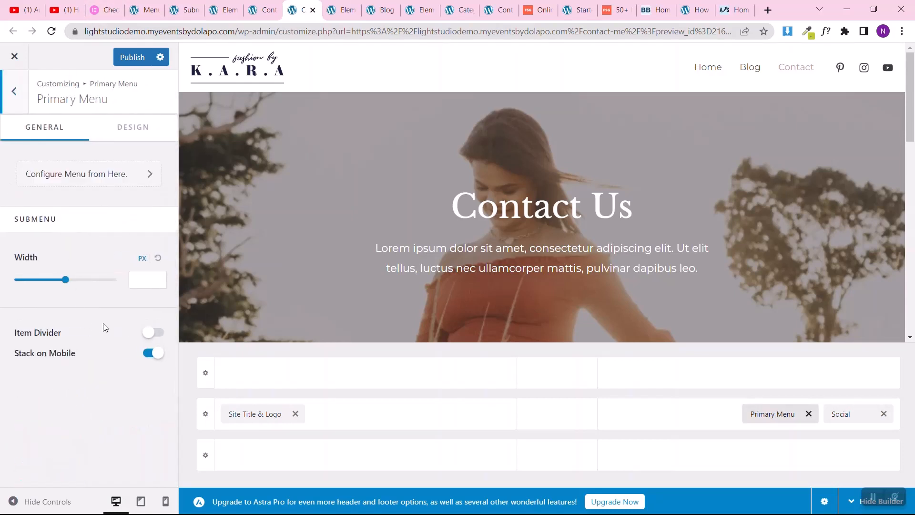
left_click(74, 178)
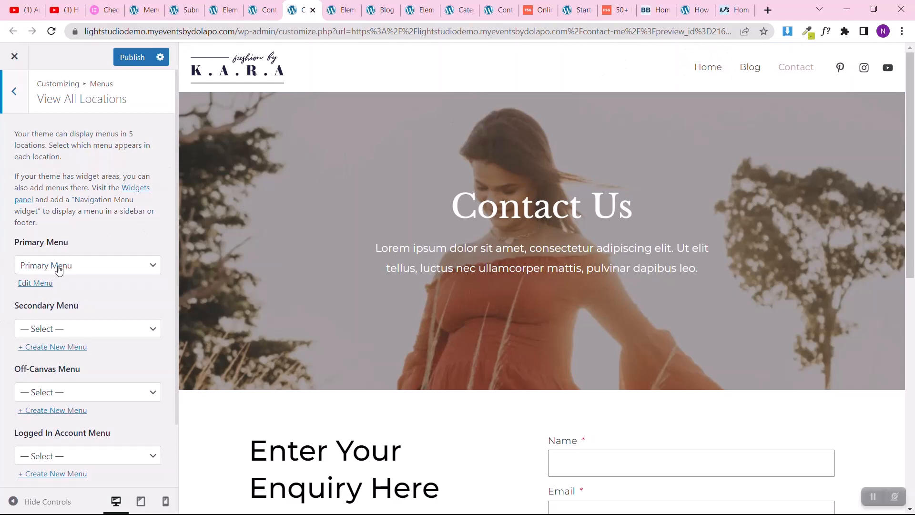
left_click(119, 9)
left_click(138, 9)
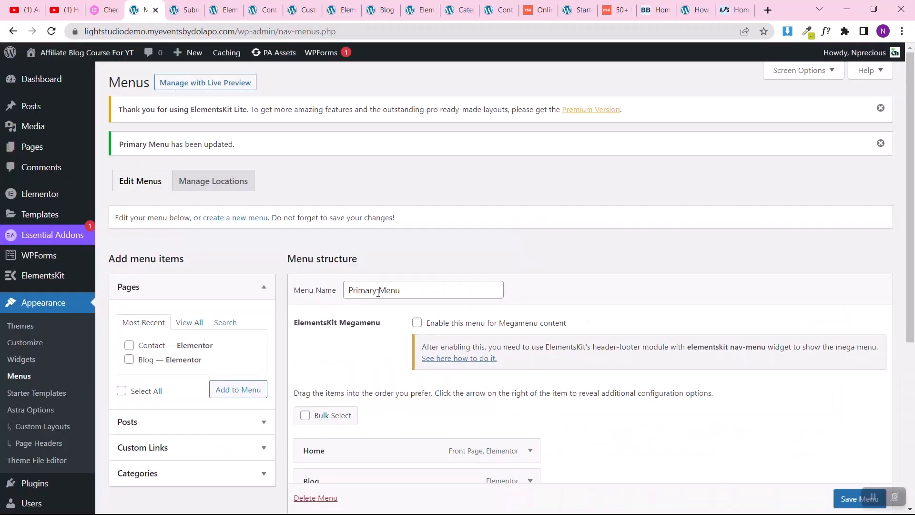
left_click(180, 6)
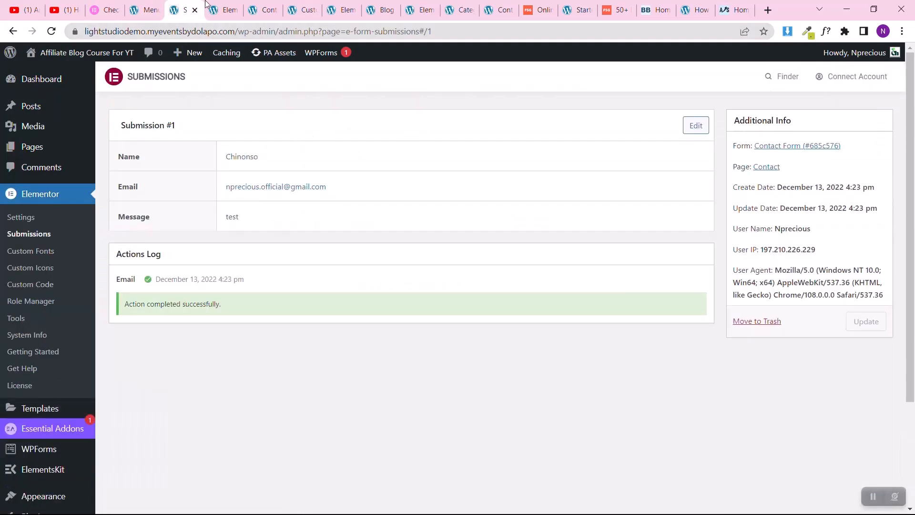
left_click(223, 8)
left_click(303, 5)
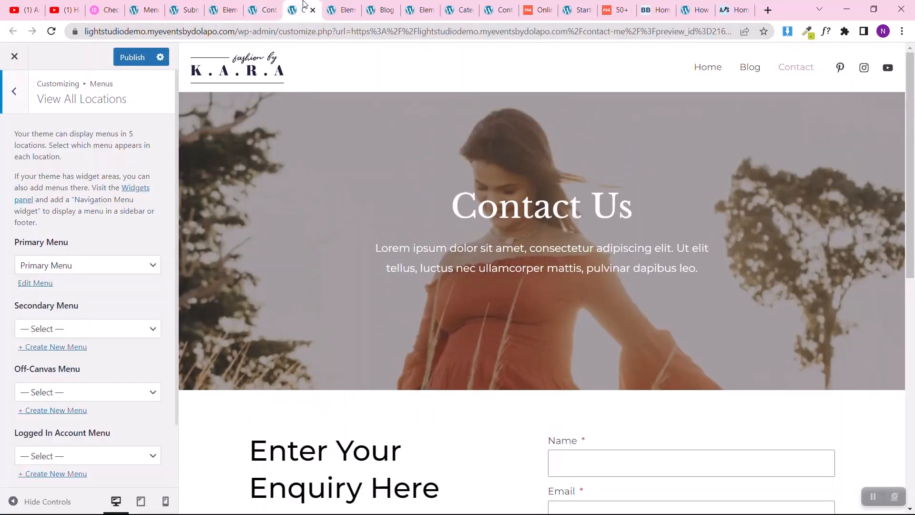
left_click(6, 95)
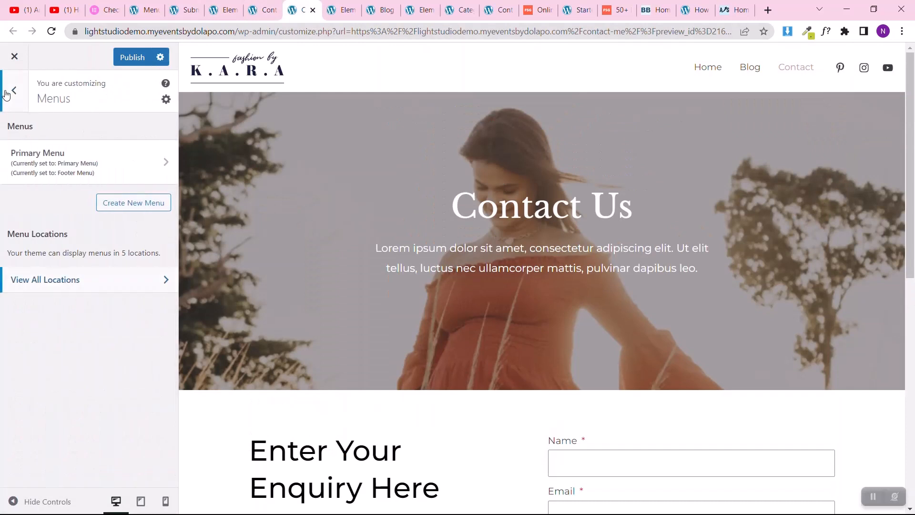
left_click(6, 94)
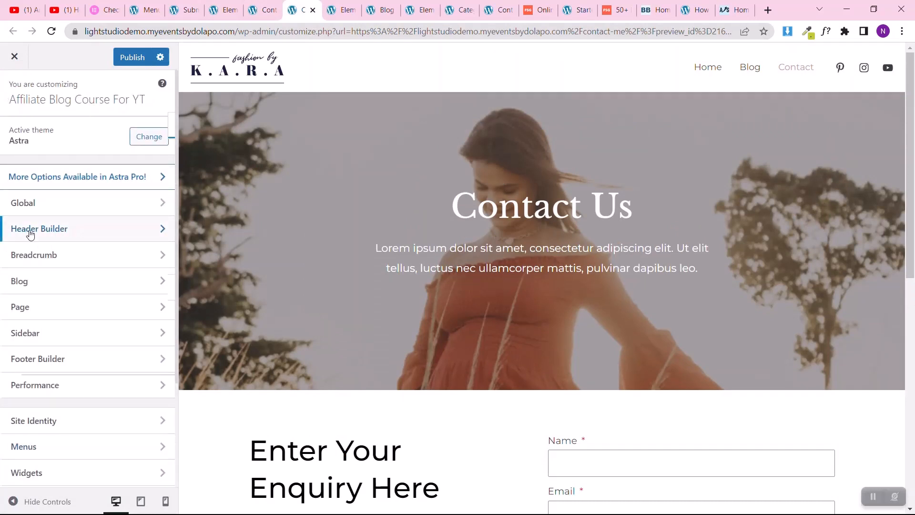
Step: Review the header's Site Title & Logo settings, from the logo image and width through the title and tagline options
left_click(29, 231)
left_click(98, 182)
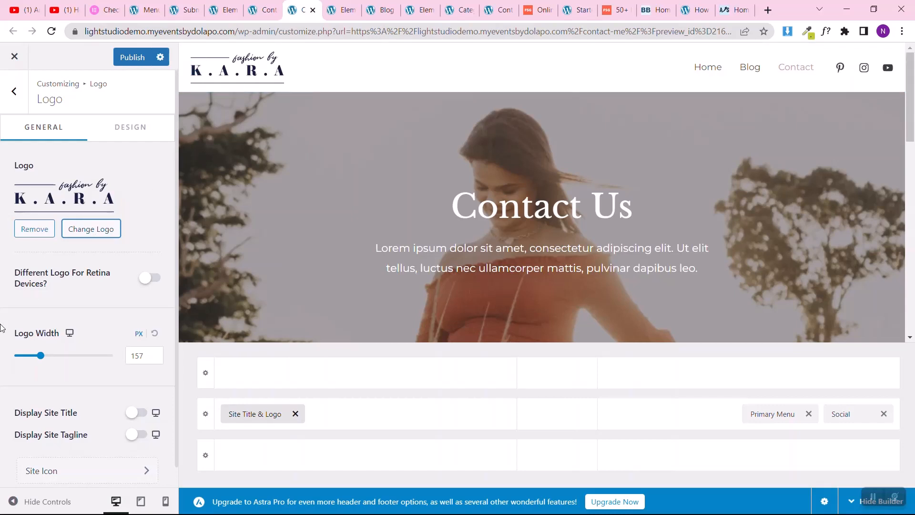
scroll(3, 328, "down", 1)
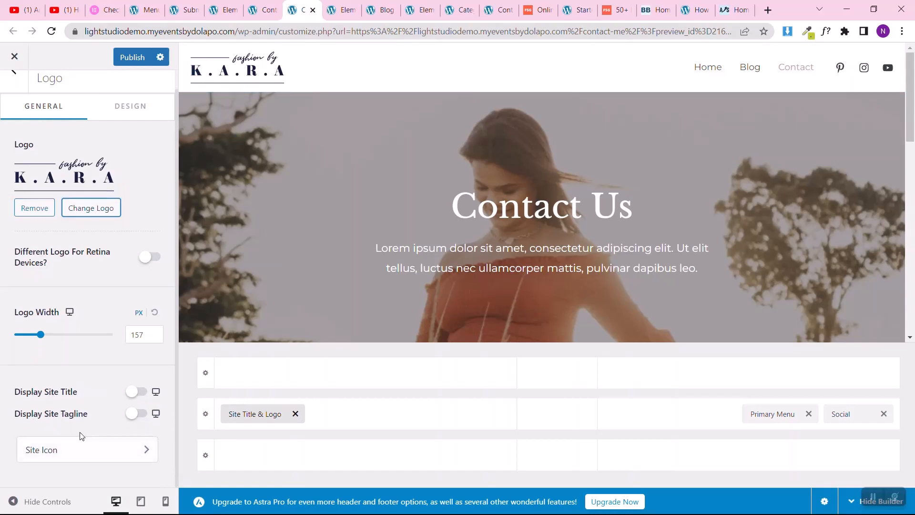
Step: View the Site Icon setting and its image upload dialog without choosing a file, and return to the main customizer options
left_click(50, 449)
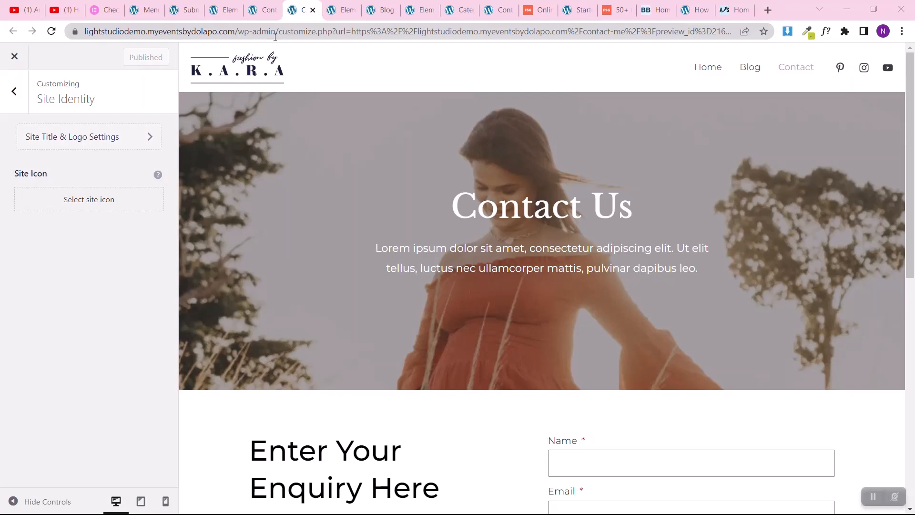
left_click(90, 203)
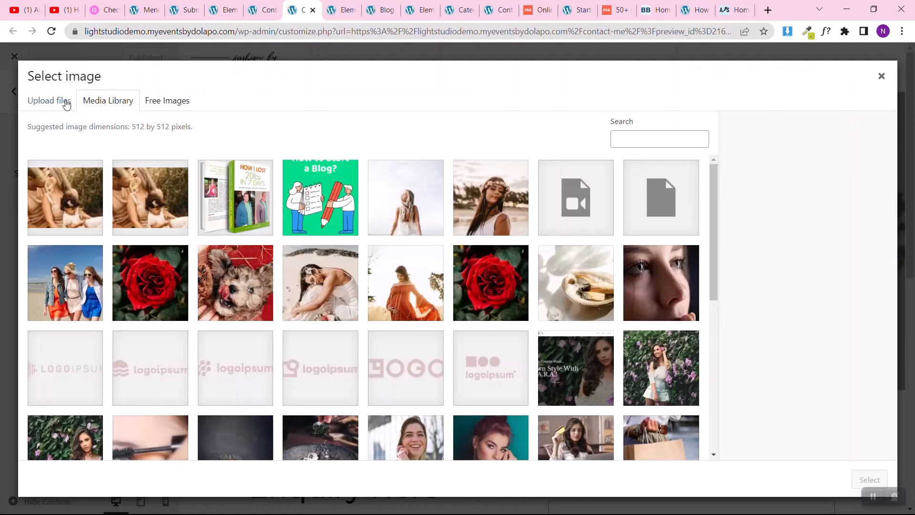
left_click(66, 105)
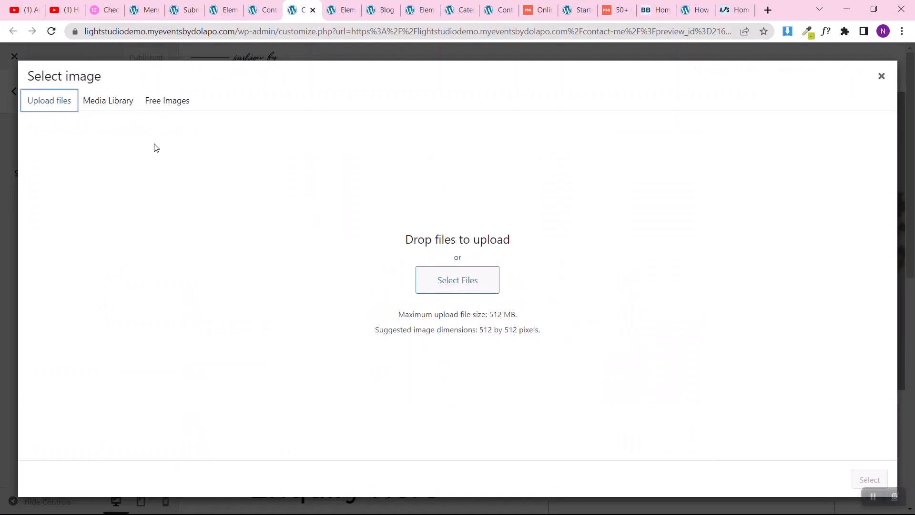
left_click(882, 78)
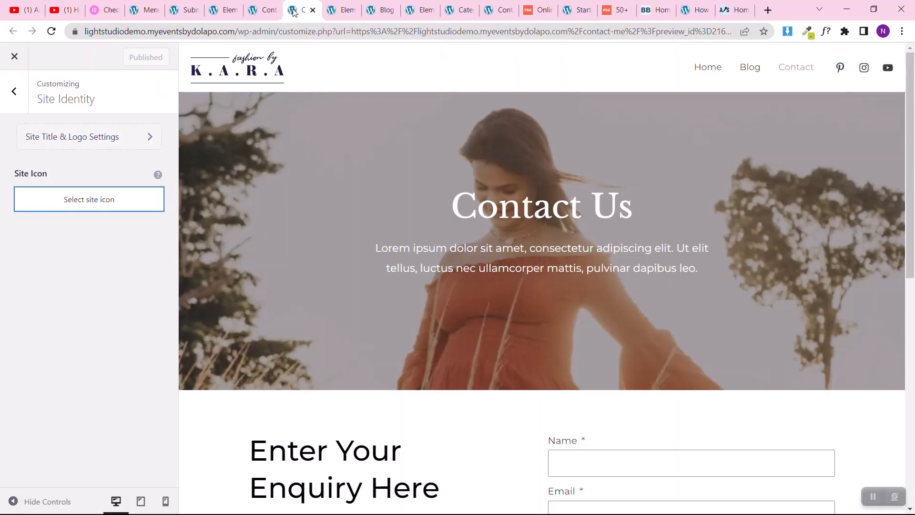
left_click(96, 141)
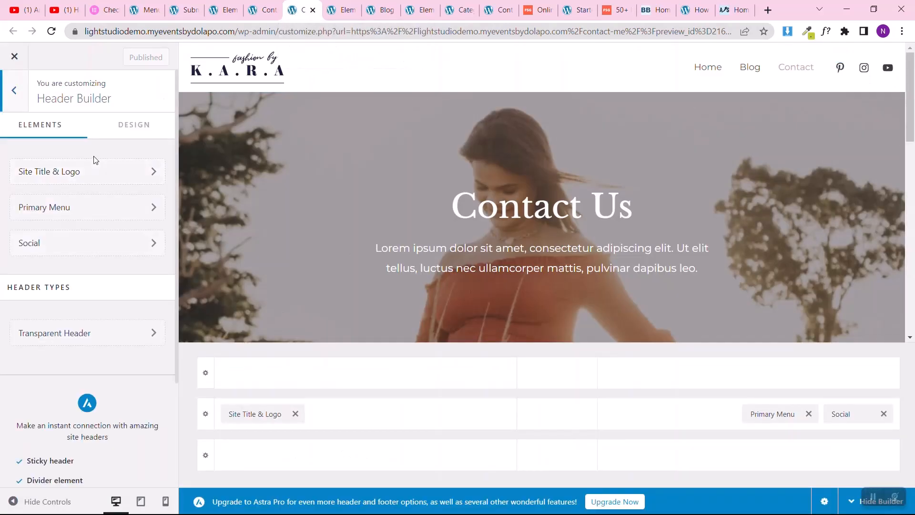
left_click(14, 91)
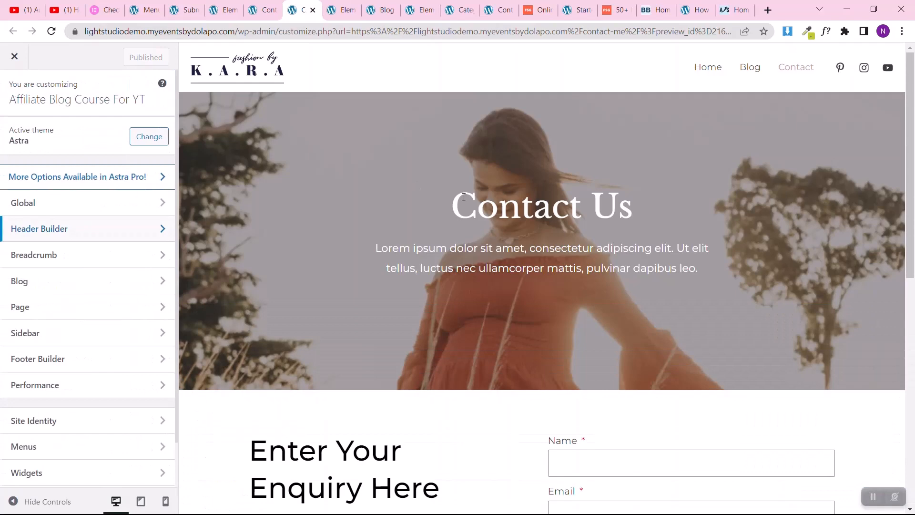
Step: Bring the Contact page's footer into the preview and open the Footer Builder to view its elements
scroll(425, 289, "down", 10)
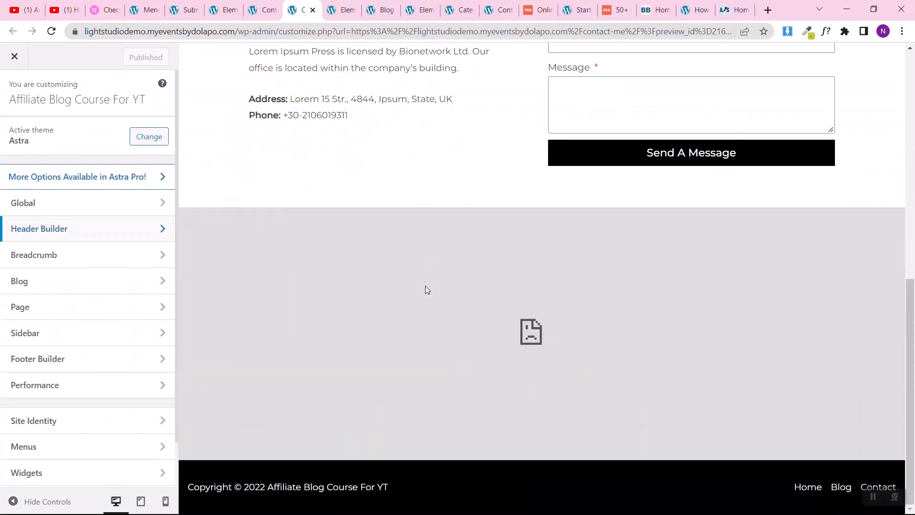
scroll(425, 289, "up", 3)
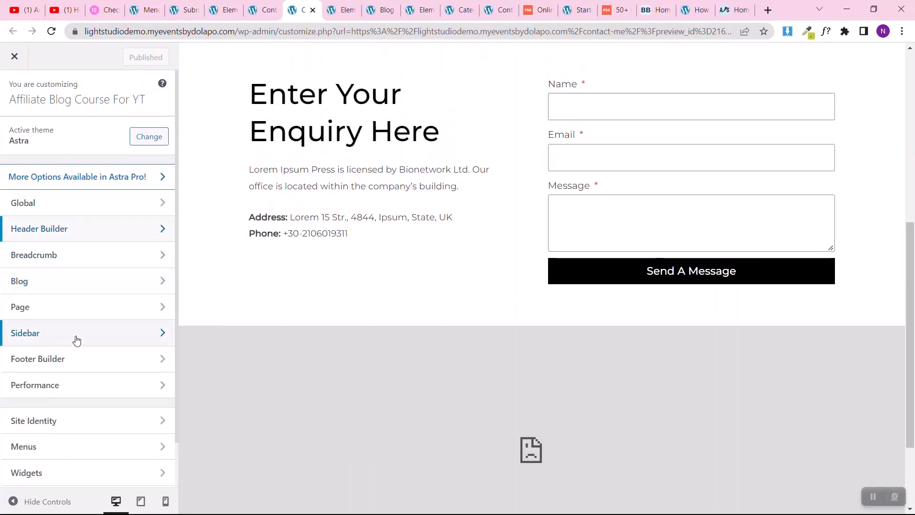
scroll(399, 289, "down", 1)
scroll(400, 289, "down", 2)
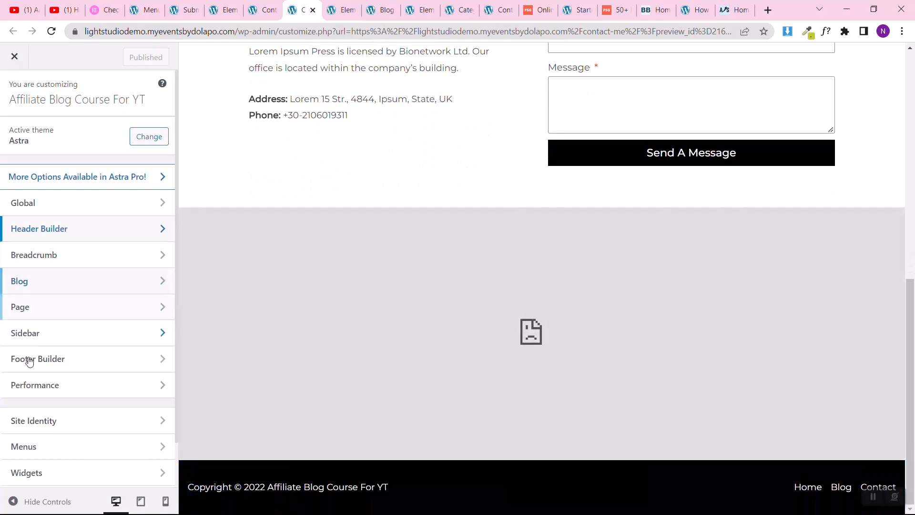
left_click(25, 359)
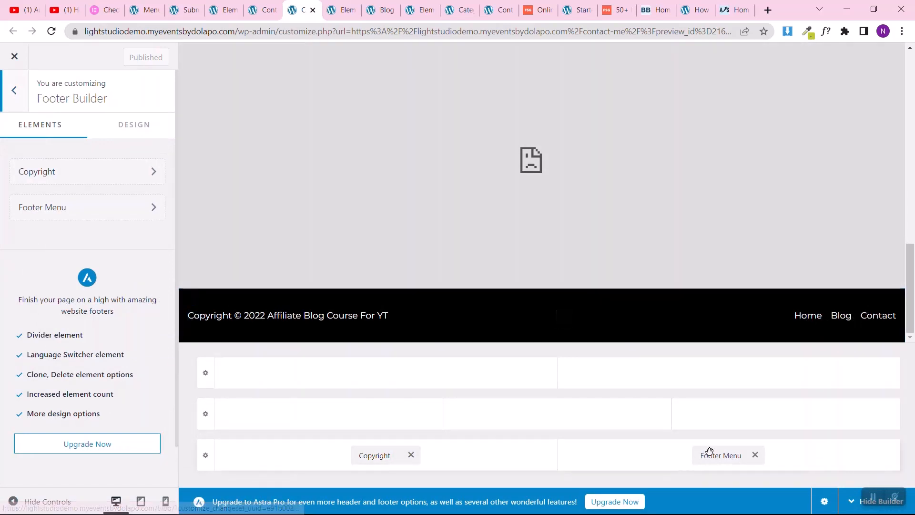
Step: Inspect the footer's Copyright text by highlighting its [current_year] [site_title] placeholders, and return to the main customizer options
left_click(86, 172)
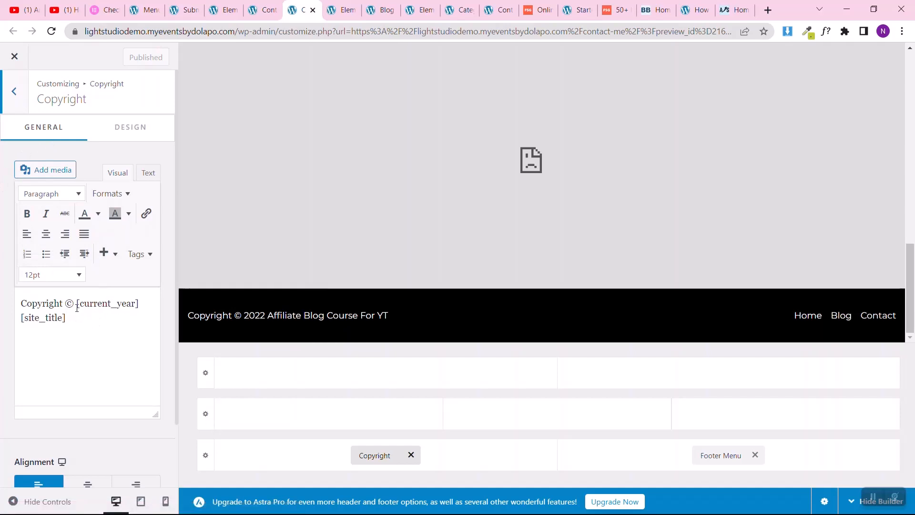
left_click_drag(77, 306, 81, 326)
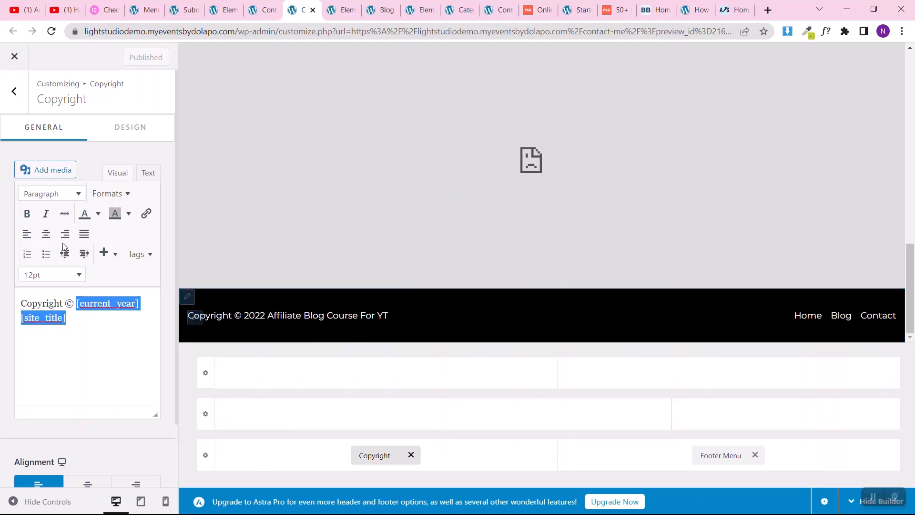
left_click(2, 99)
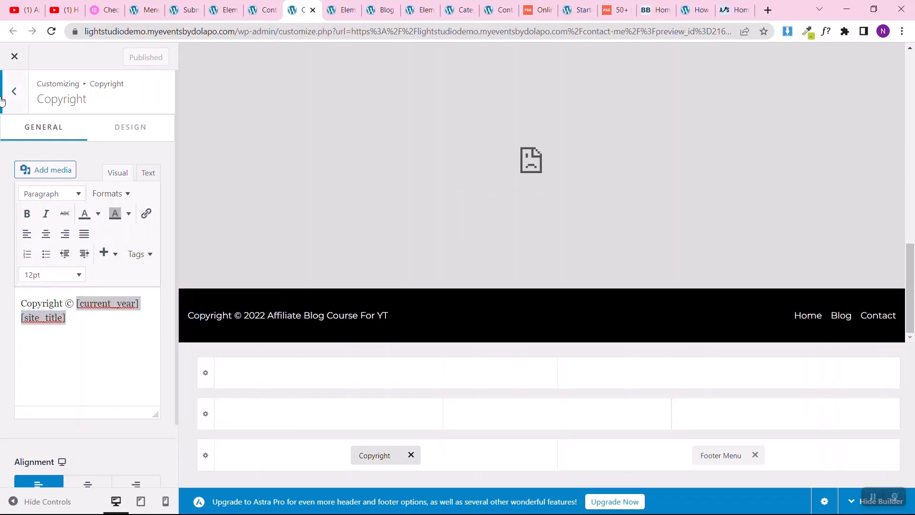
left_click(2, 99)
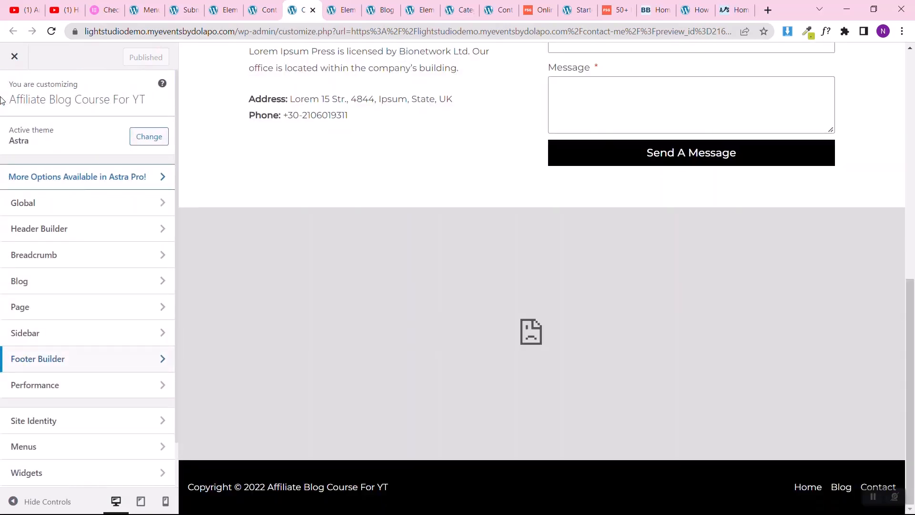
scroll(434, 283, "up", 10)
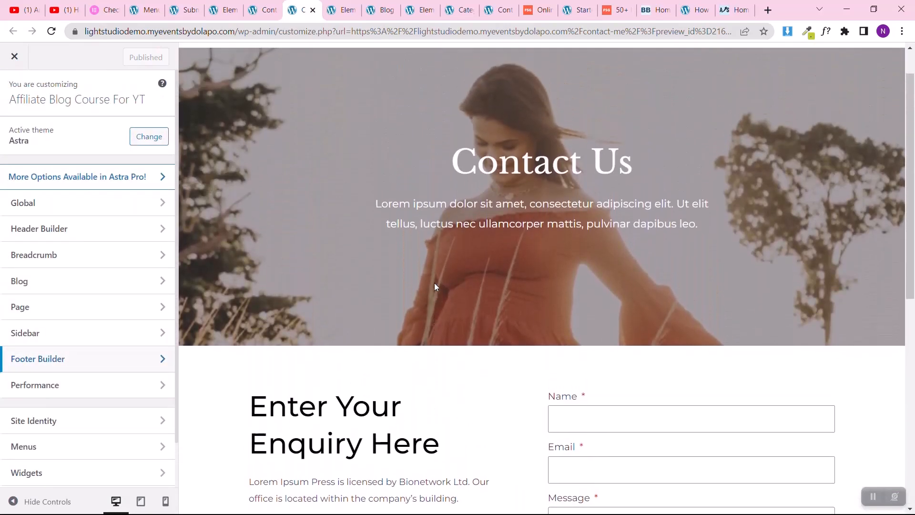
scroll(435, 287, "up", 1)
left_click(873, 497)
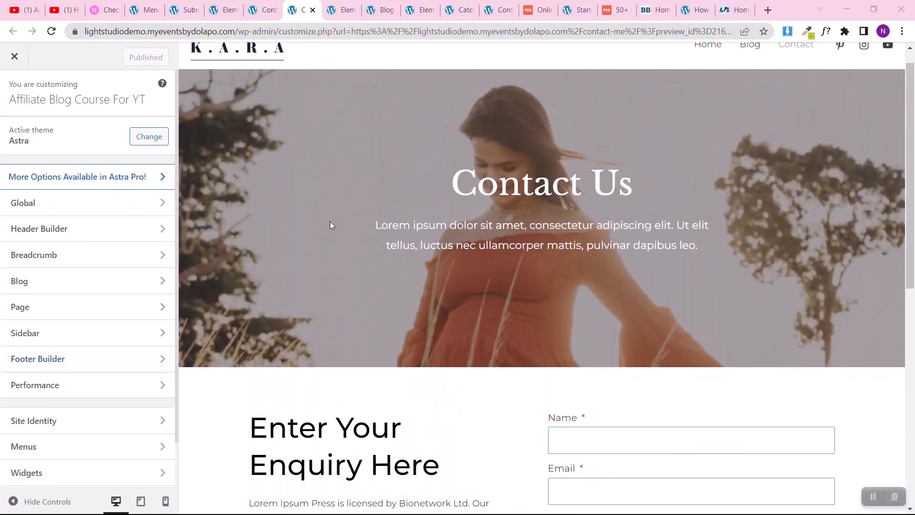
scroll(330, 222, "up", 1)
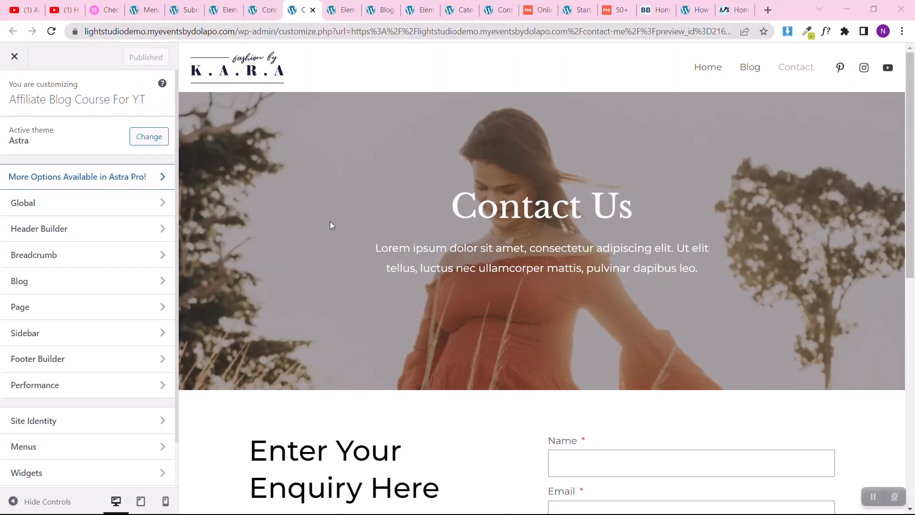
Step: Create a new page from the site's Pages list in a separate tab, title it Terms & Conditions, and publish it
left_click(144, 11)
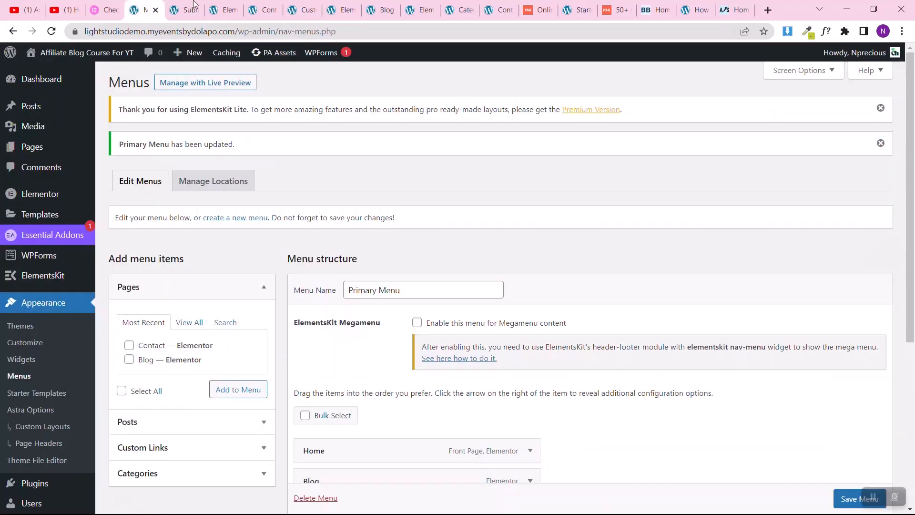
mouse_move(50, 152)
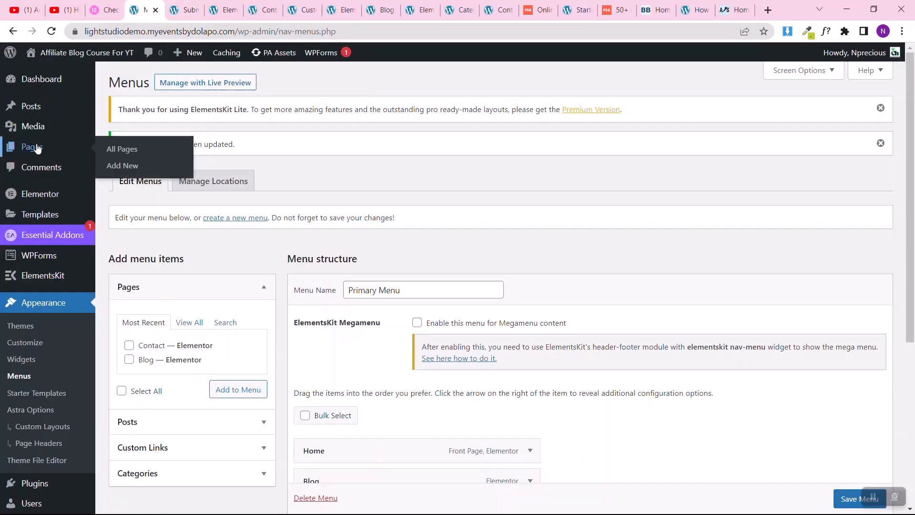
left_click(119, 156)
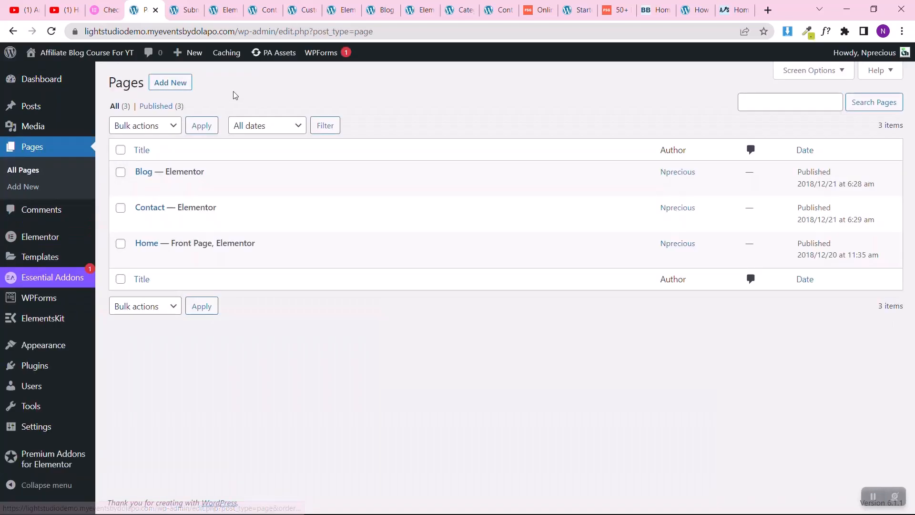
right_click(175, 84)
left_click(193, 93)
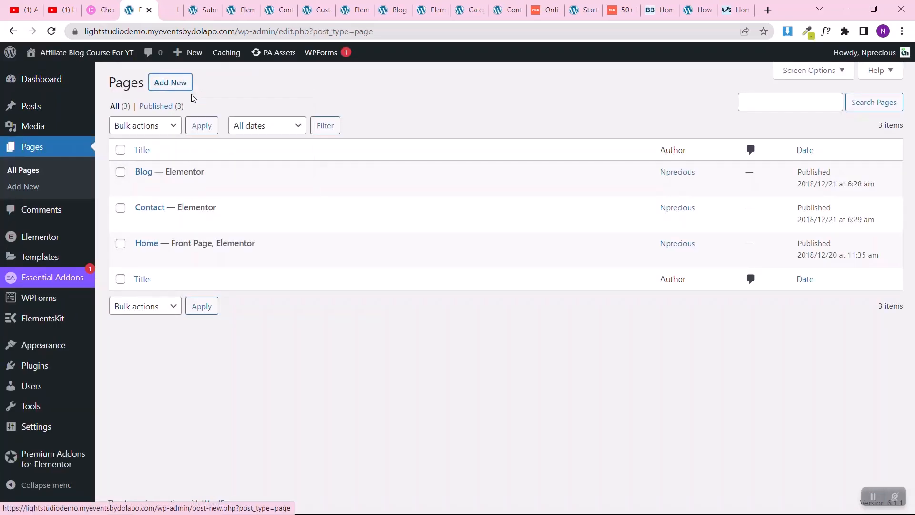
key("ctrl+Tab")
left_click(238, 172)
type("Terms & Conditions")
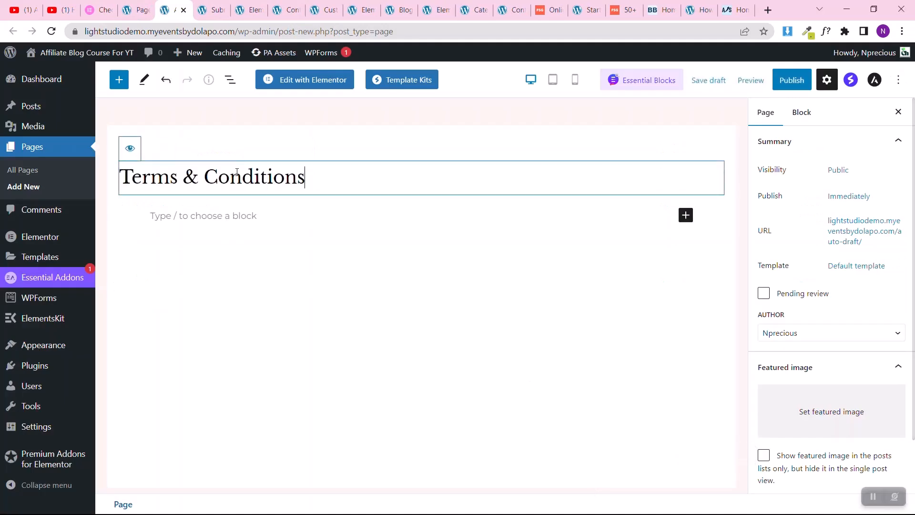
left_click(786, 84)
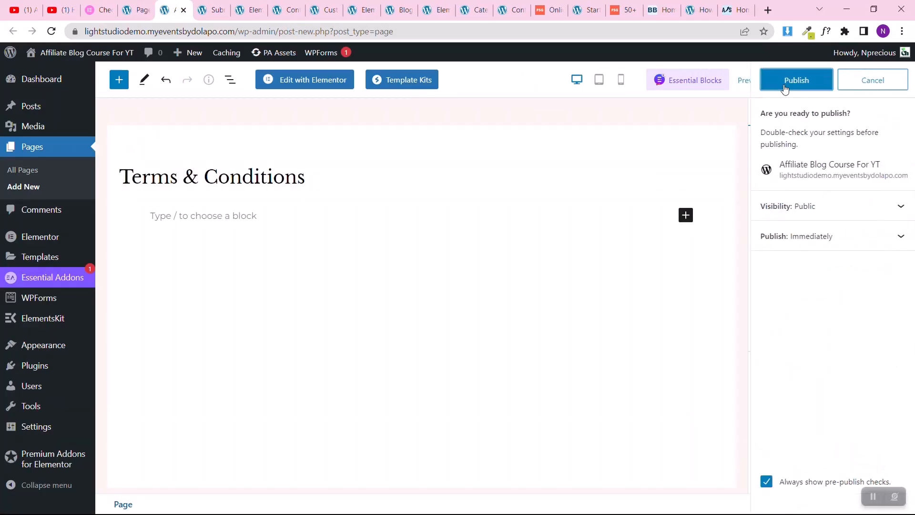
left_click(785, 87)
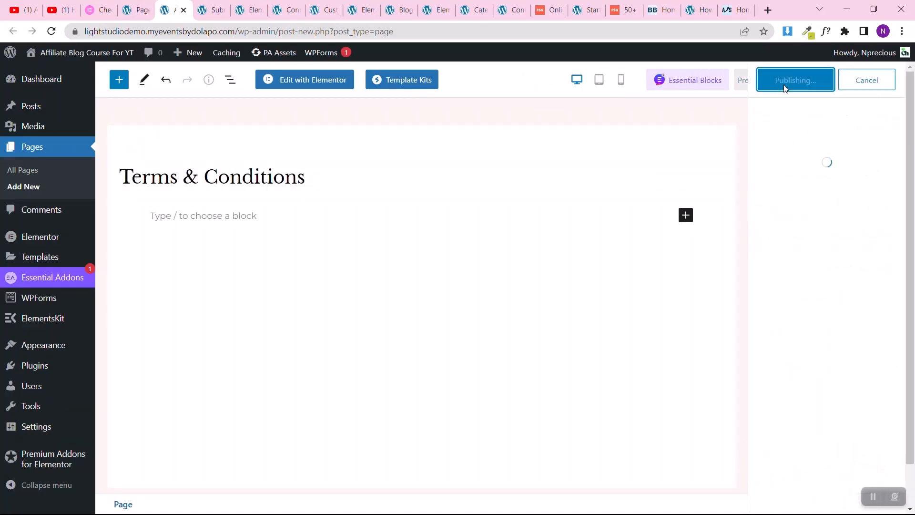
Step: Open the new page in Elementor and paste in the Contact Us hero section copied from the Contact page
left_click(324, 86)
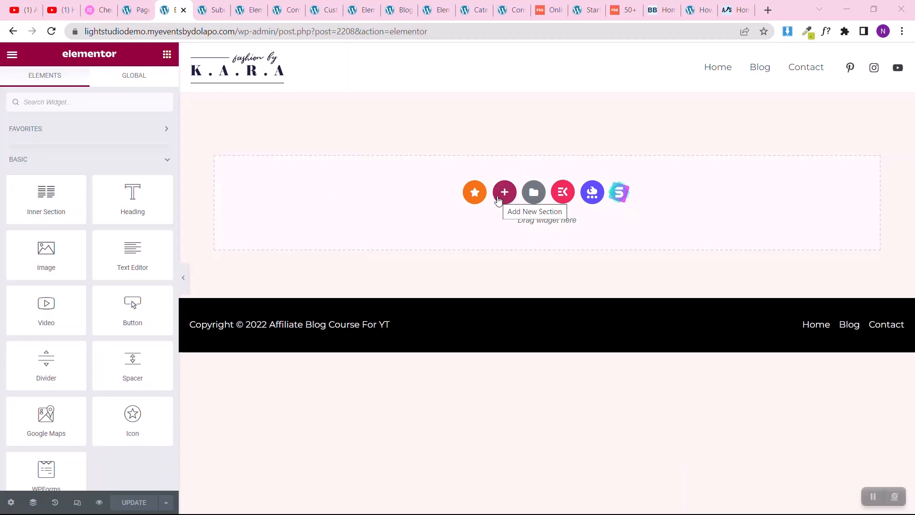
left_click(254, 5)
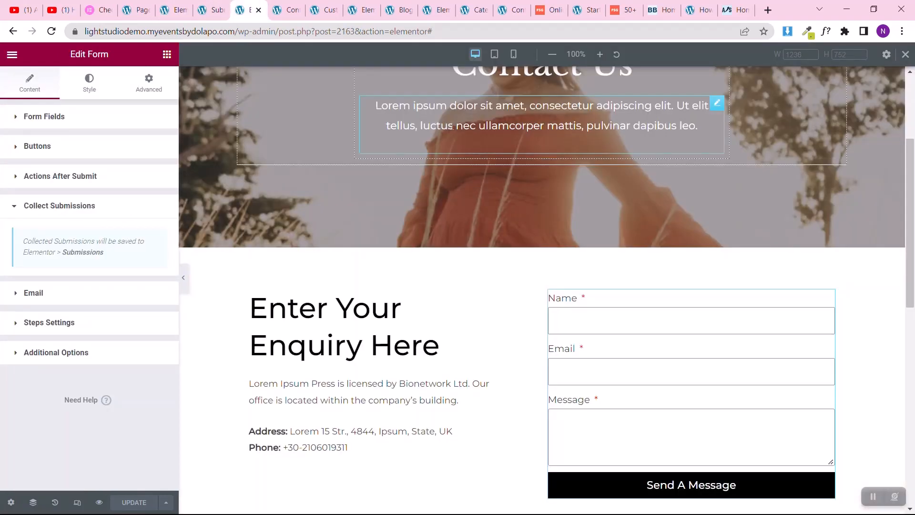
scroll(521, 122, "up", 4)
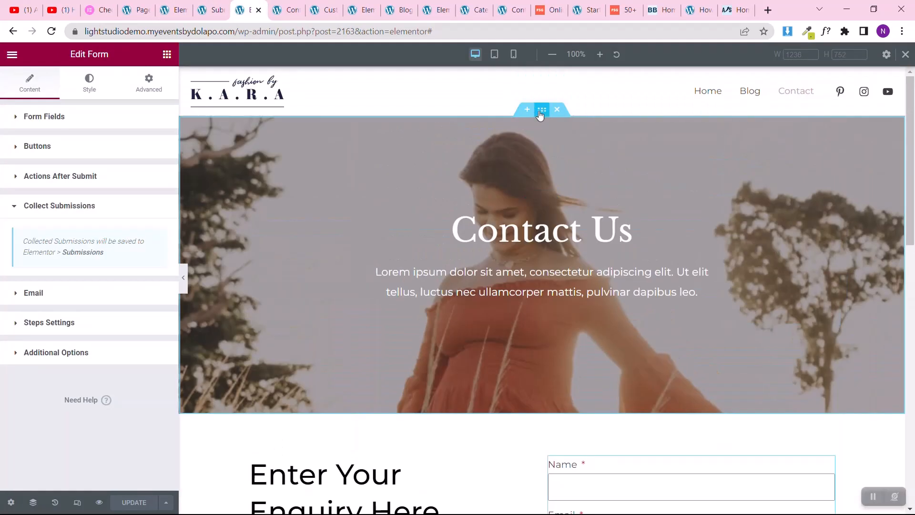
right_click(540, 115)
left_click(557, 164)
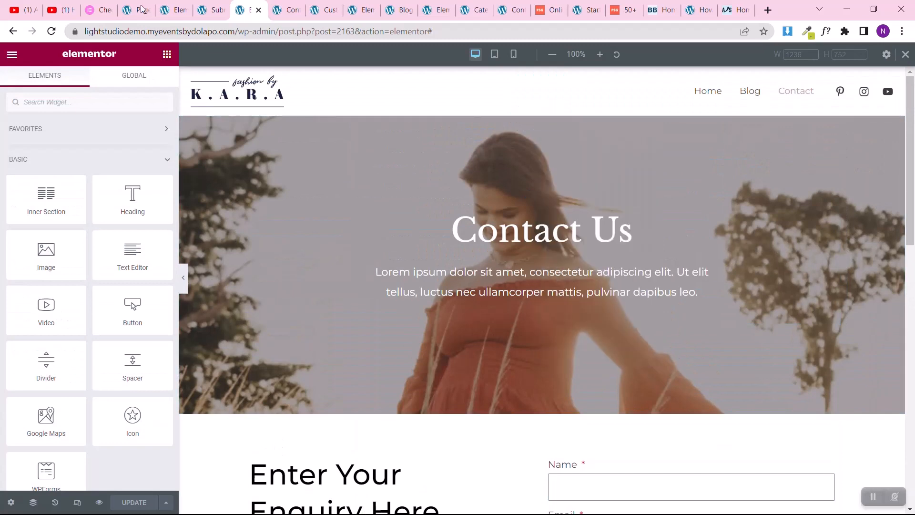
left_click(175, 10)
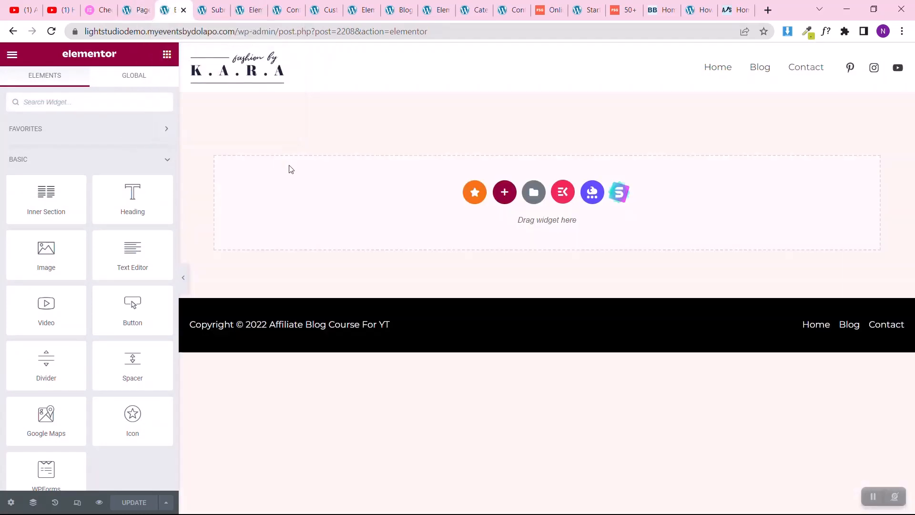
right_click(292, 170)
left_click(310, 175)
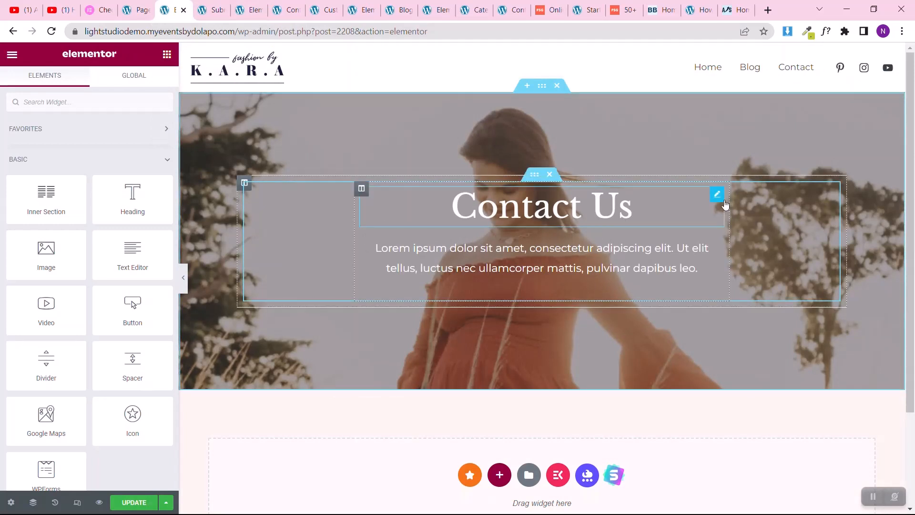
Step: Replace the pasted hero section's heading text with Terms & Conditions
left_click(719, 196)
left_click(85, 162)
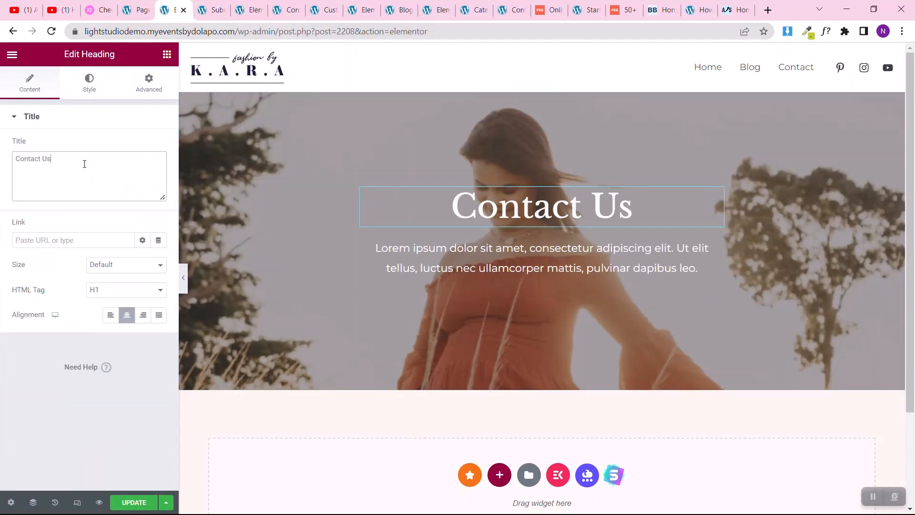
key("ctrl+a")
key("ctrl+v")
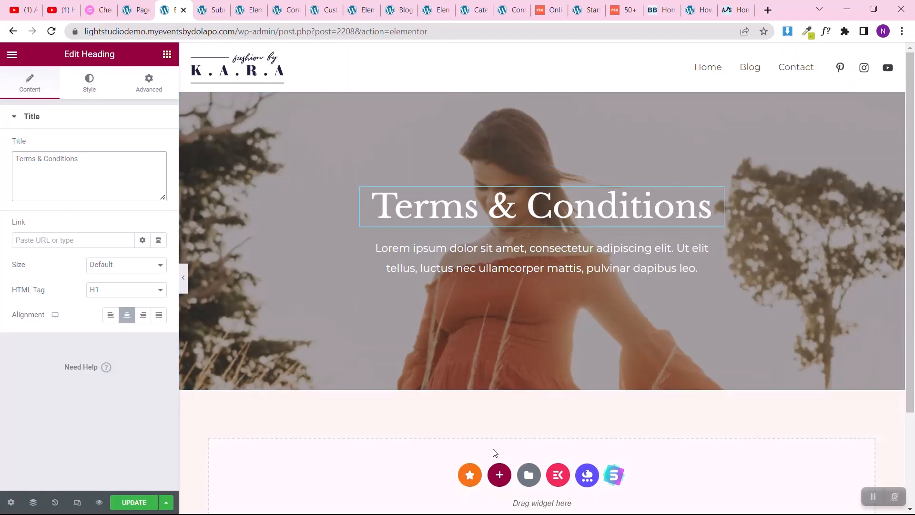
Step: Add a single-column section below the hero with unlinked padding of 50 px at its top and bottom
left_click(499, 474)
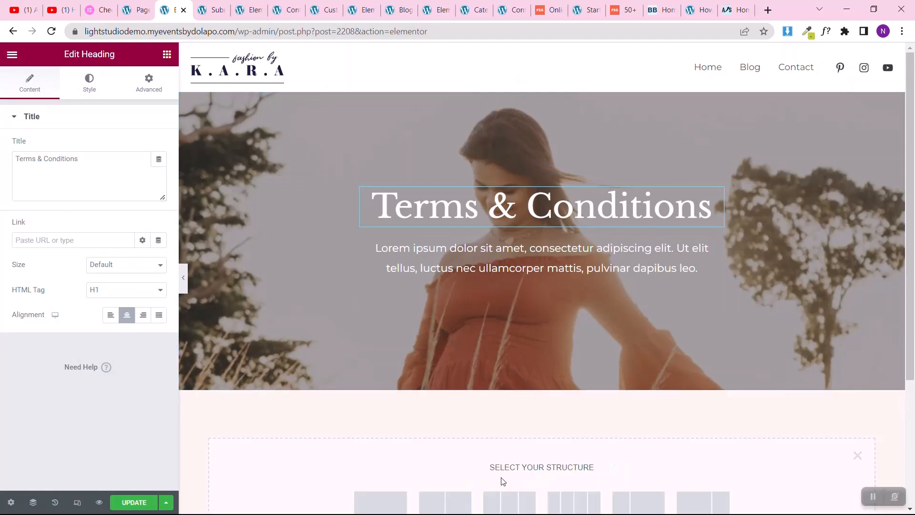
left_click(360, 503)
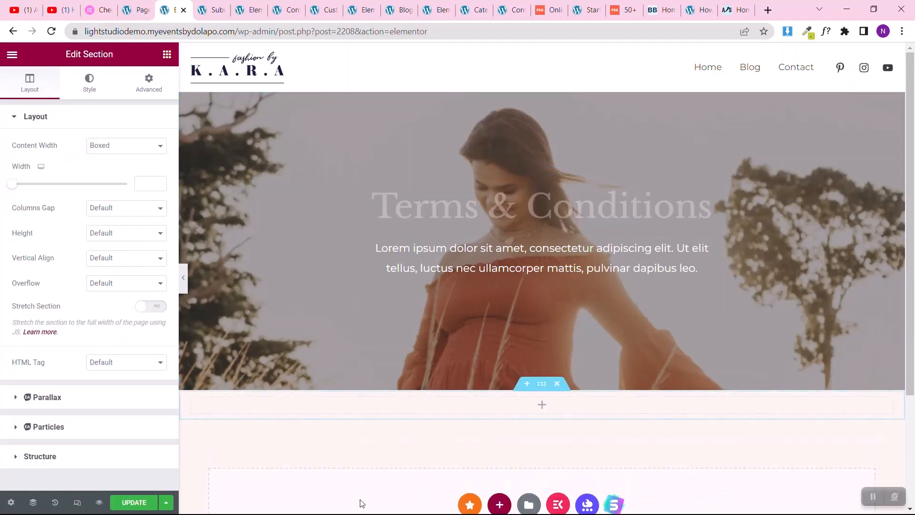
left_click(145, 82)
left_click(151, 206)
left_click(19, 206)
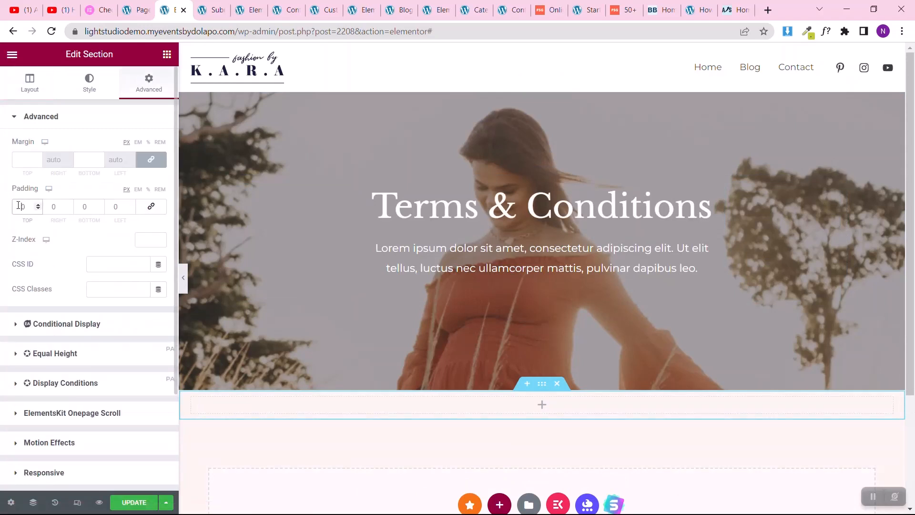
type("5")
left_click(84, 206)
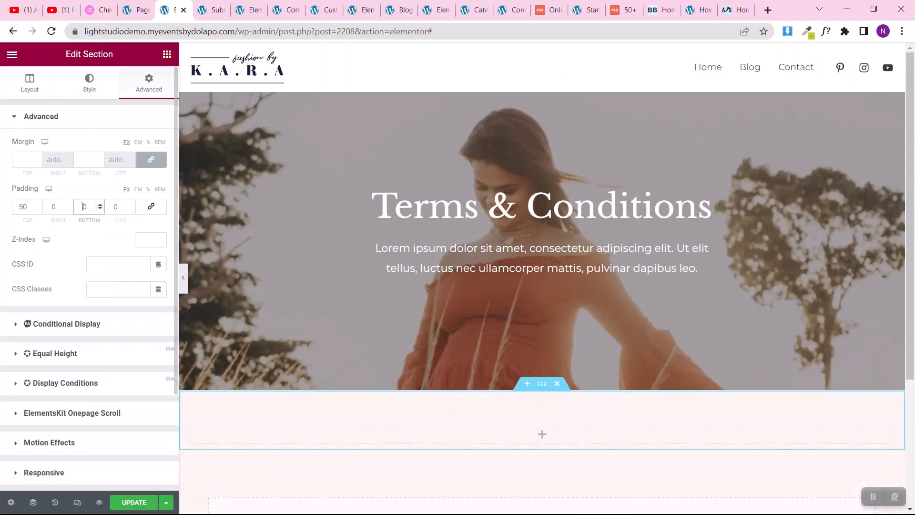
type("50")
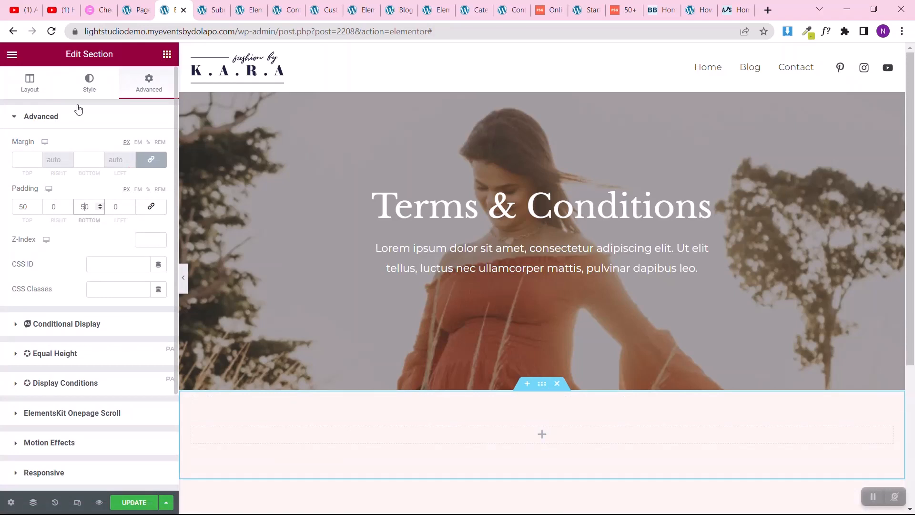
Step: Set the boxed content width of the new section below the hero to 750
left_click(20, 95)
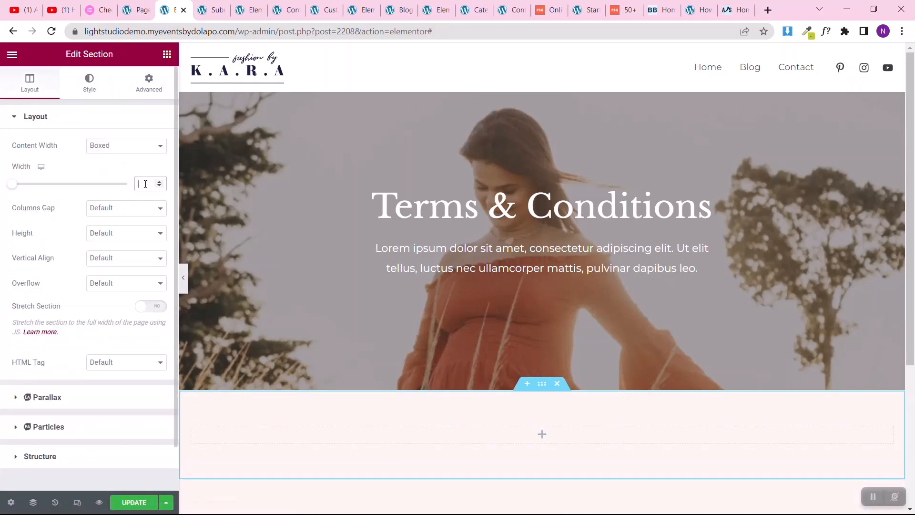
left_click(145, 184)
type("850")
double_click(145, 184)
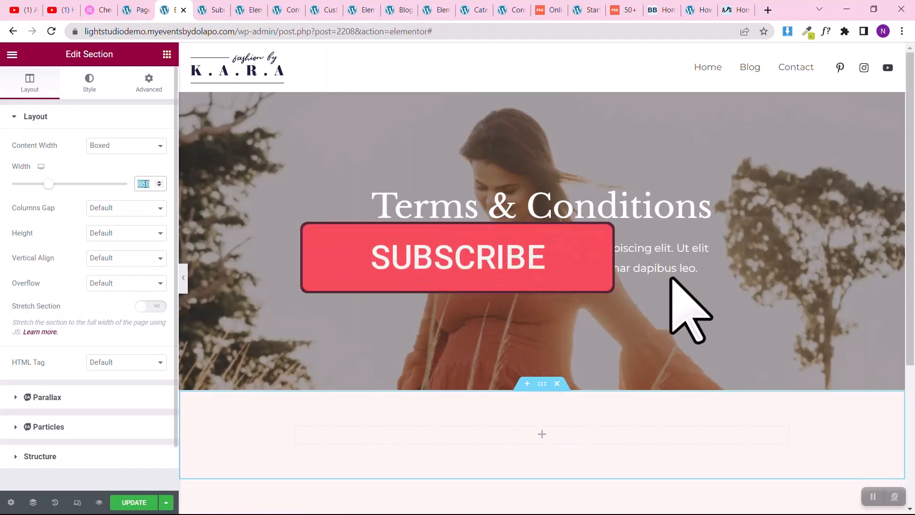
type("75")
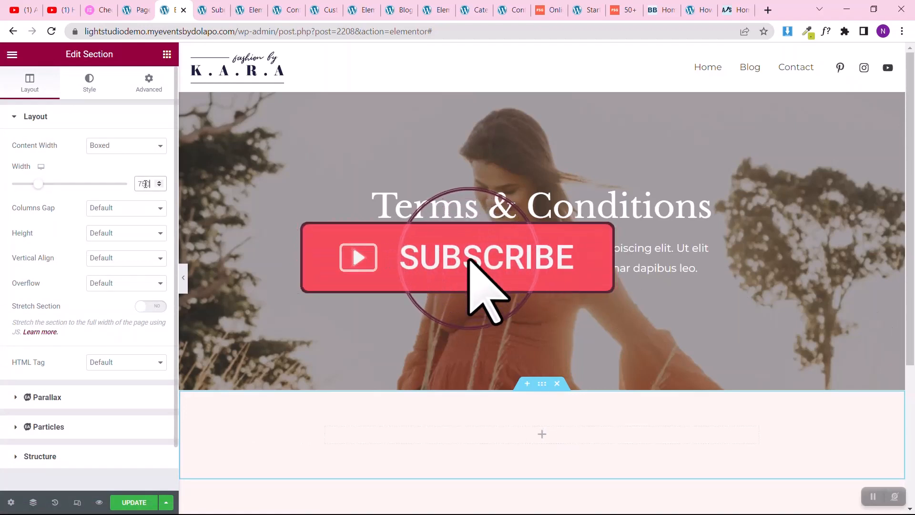
type("0")
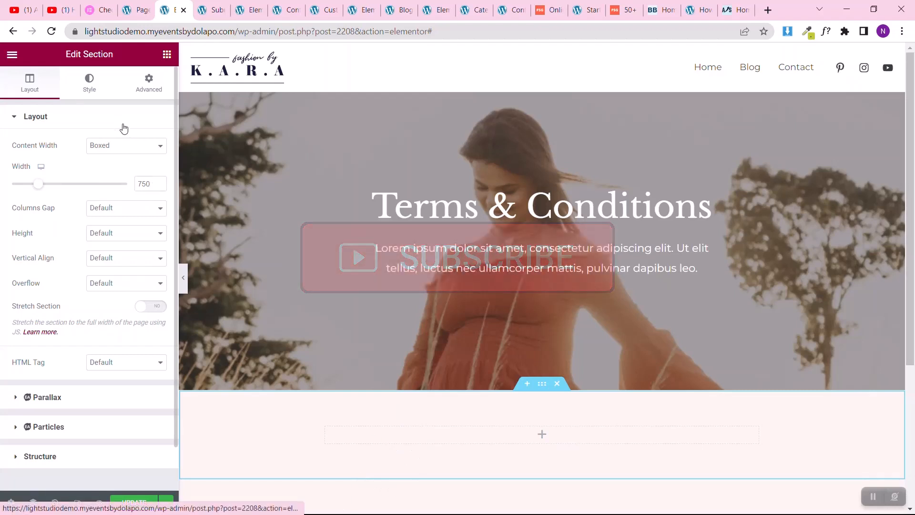
Step: Give the new section a classic background in the white global color Theme Color 6
left_click(83, 94)
left_click(111, 171)
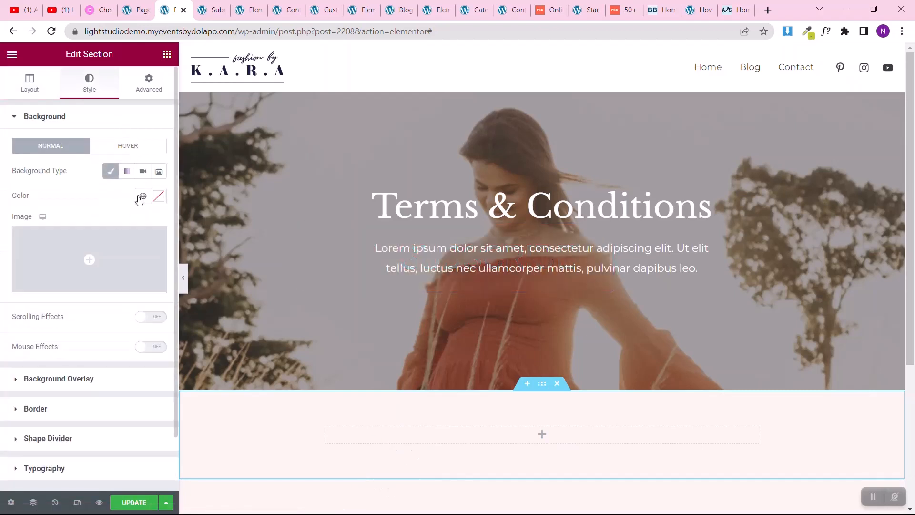
left_click(141, 197)
scroll(37, 326, "down", 3)
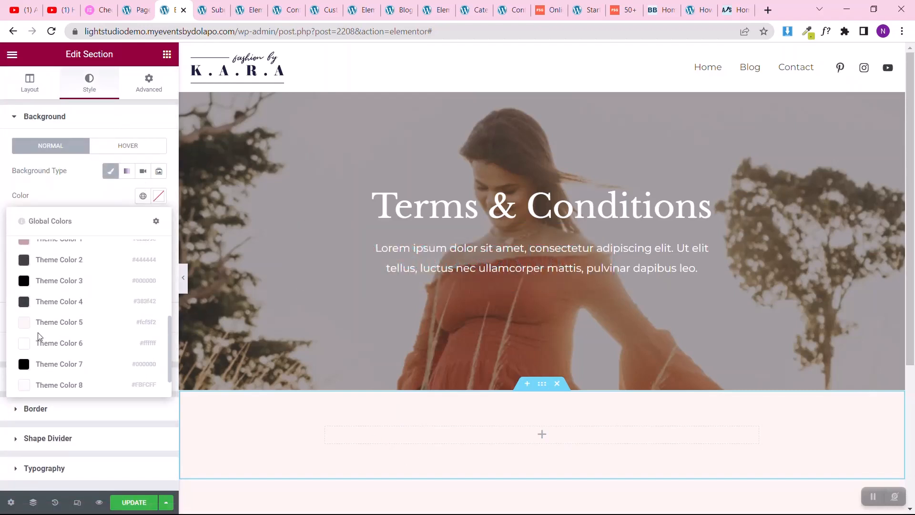
left_click(41, 343)
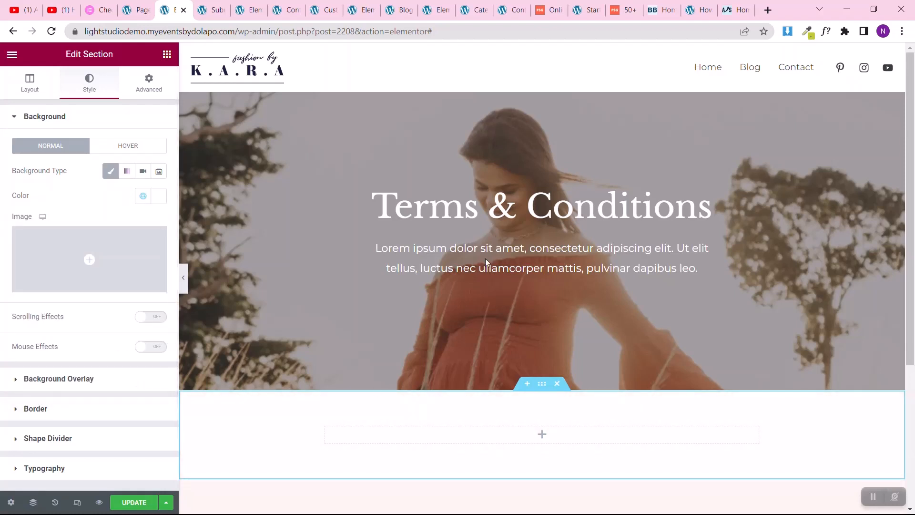
Step: Move the hero's lorem ipsum text into the white section and restyle it with a grey global text color and left alignment
left_click_drag(721, 254, 561, 440)
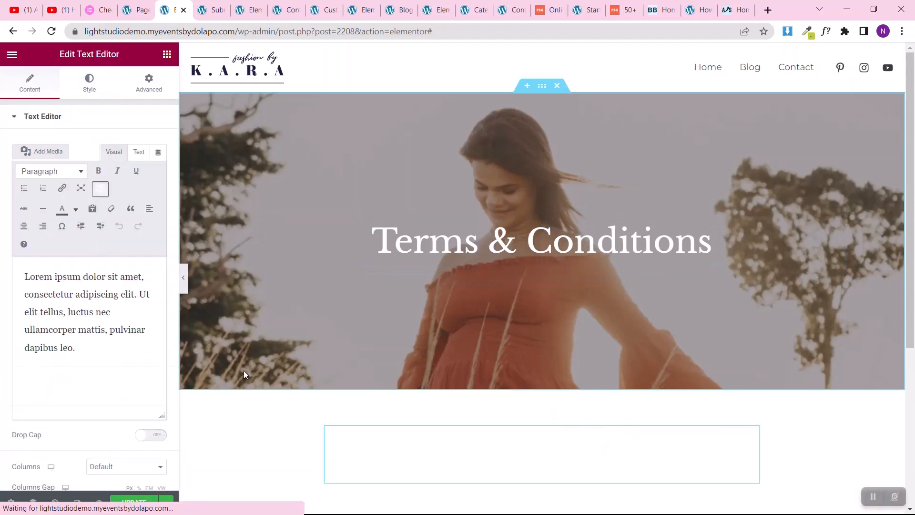
left_click(75, 91)
left_click(143, 171)
scroll(34, 355, "down", 1)
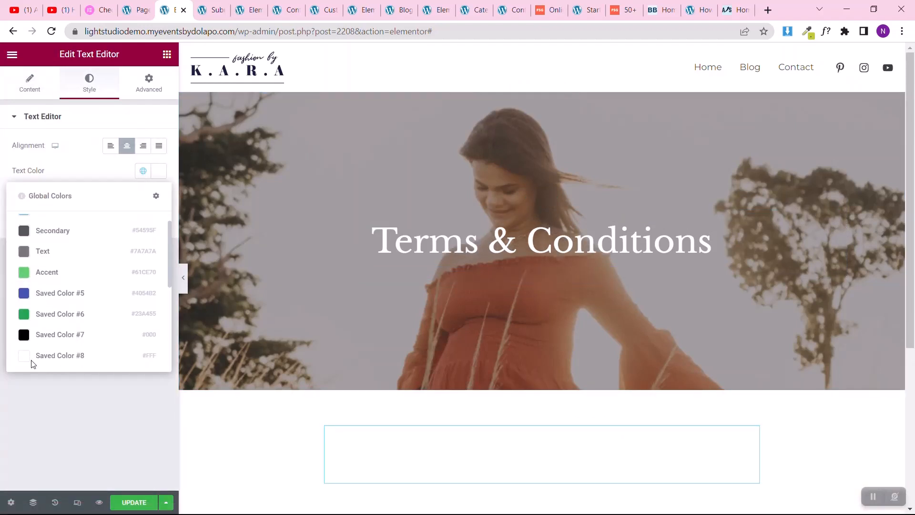
scroll(32, 362, "down", 2)
scroll(40, 269, "up", 3)
left_click(42, 262)
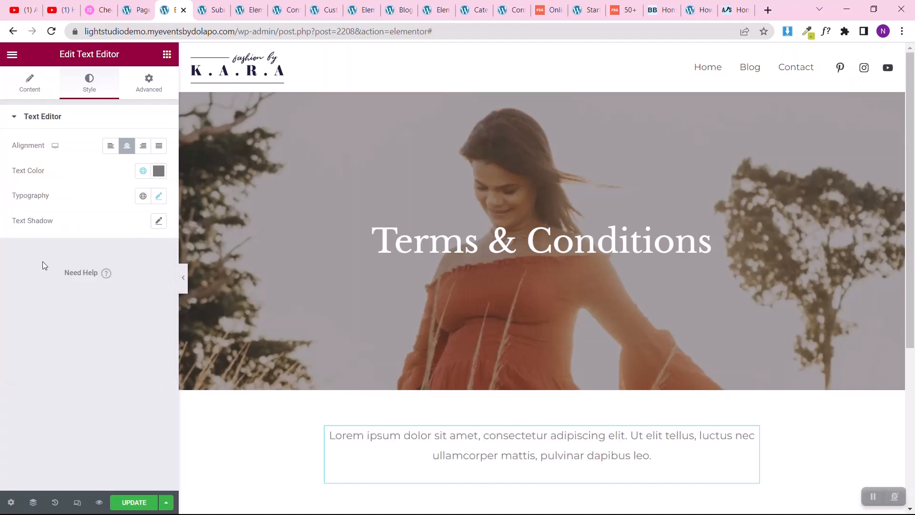
left_click(111, 148)
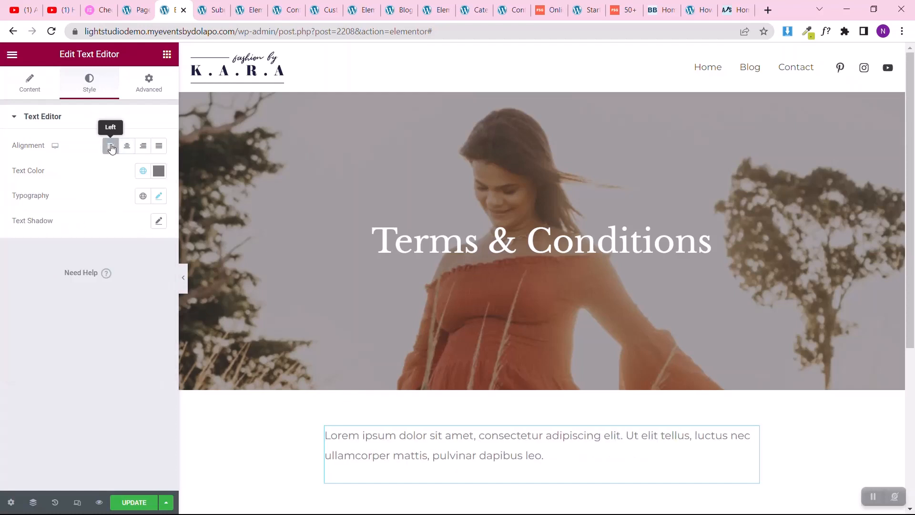
left_click(13, 89)
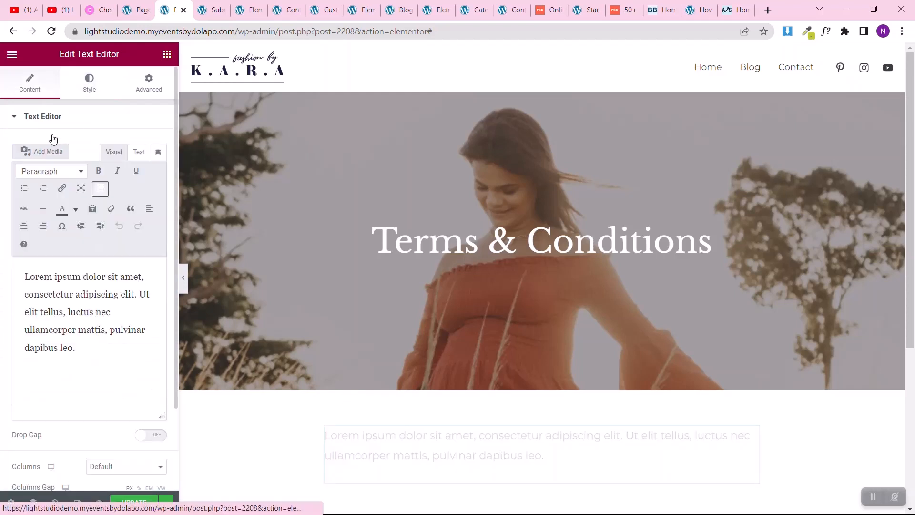
Step: Set the typography size of the lorem ipsum text below the hero to 16 px
left_click(91, 94)
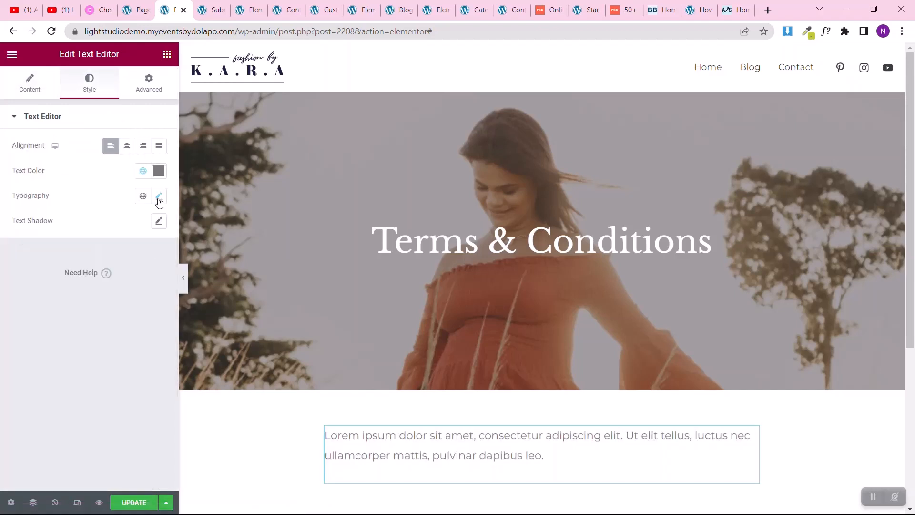
left_click(159, 195)
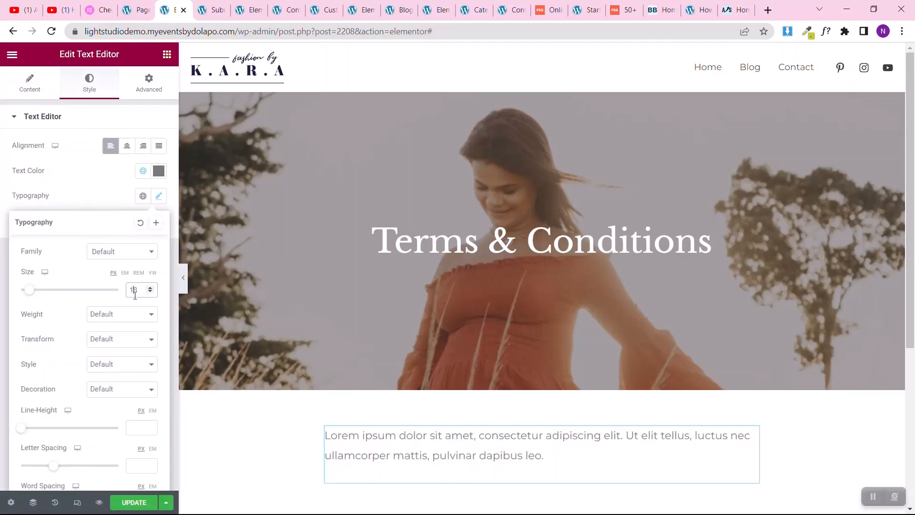
type("16")
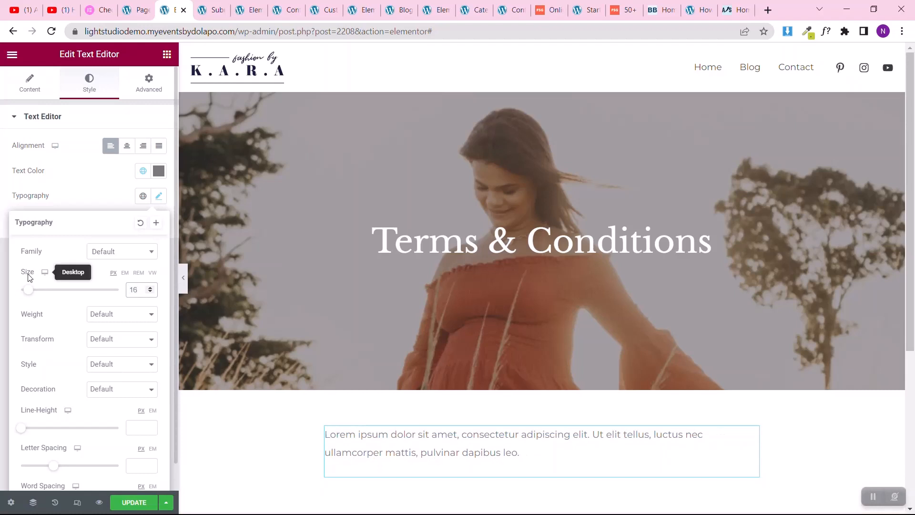
left_click(2, 268)
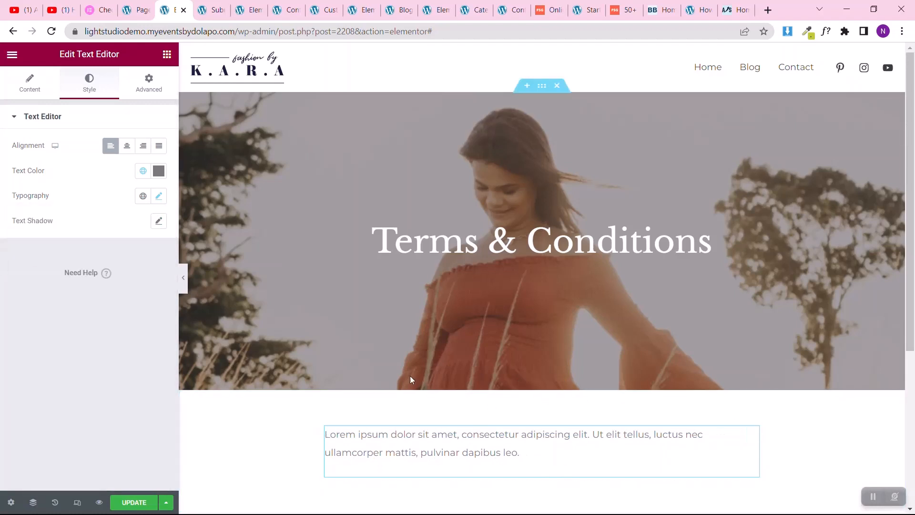
Step: Replace the lorem ipsum text with the copied First Site Guide terms and conditions, and update the page
scroll(410, 376, "down", 5)
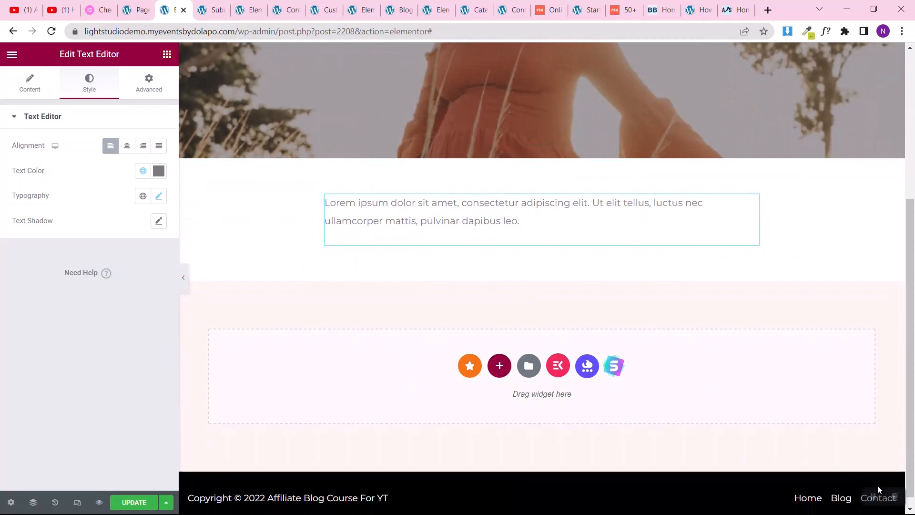
left_click(572, 230)
left_click(34, 88)
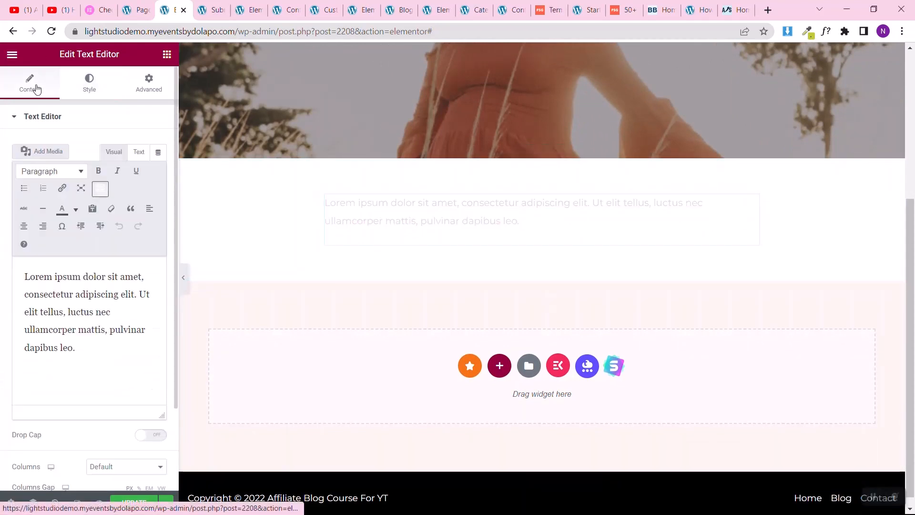
key("ctrl+a")
key("ctrl+v")
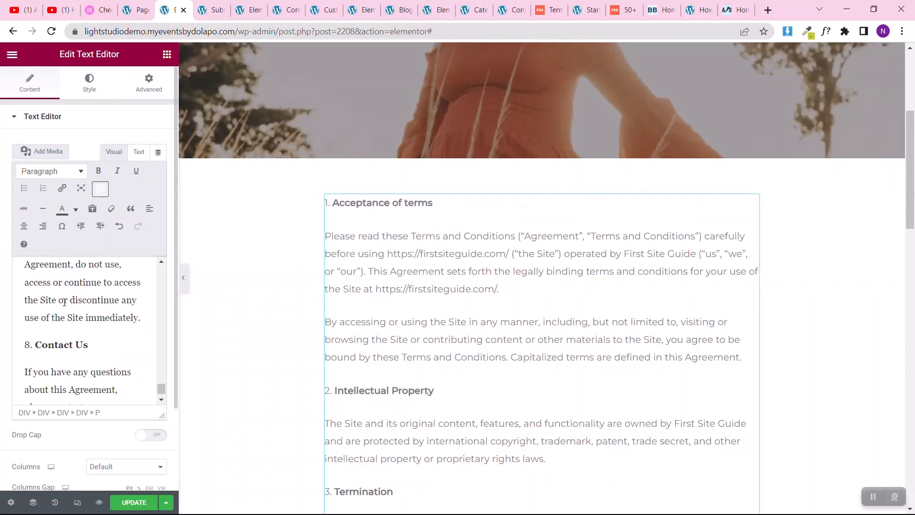
scroll(555, 299, "down", 10)
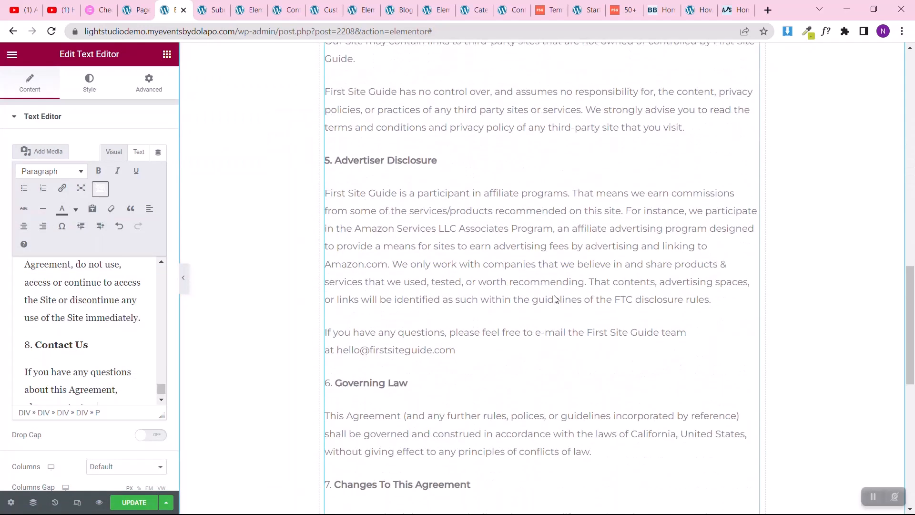
scroll(555, 299, "down", 8)
scroll(555, 300, "up", 7)
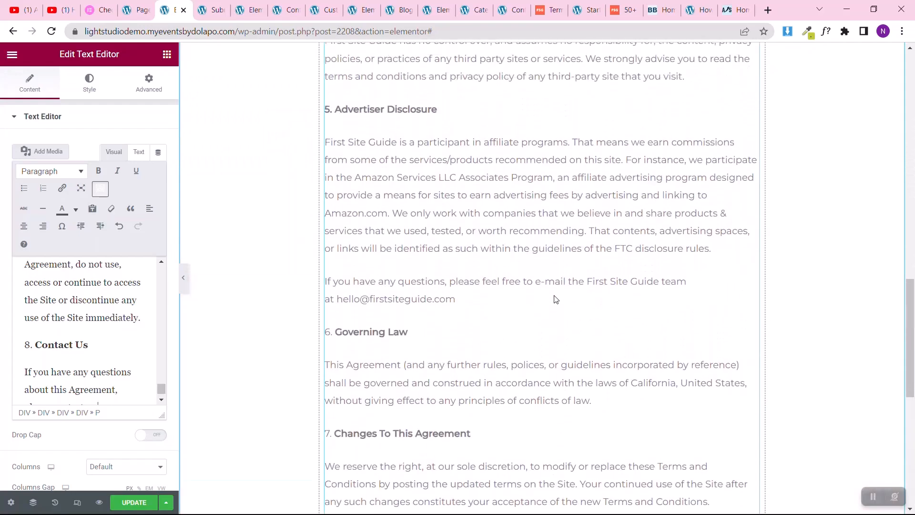
scroll(553, 298, "down", 8)
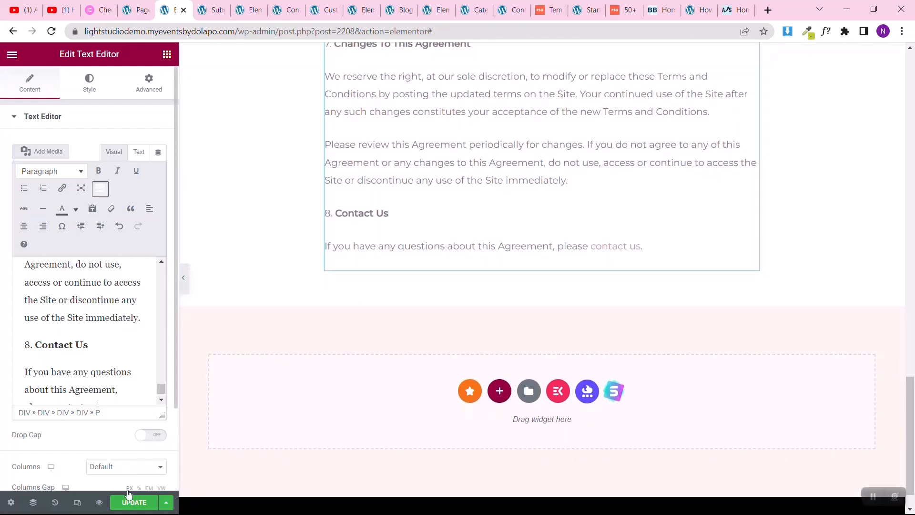
left_click(129, 502)
Step: Check the layout of the Terms & Conditions page in the mobile and tablet previews
scroll(337, 289, "up", 10)
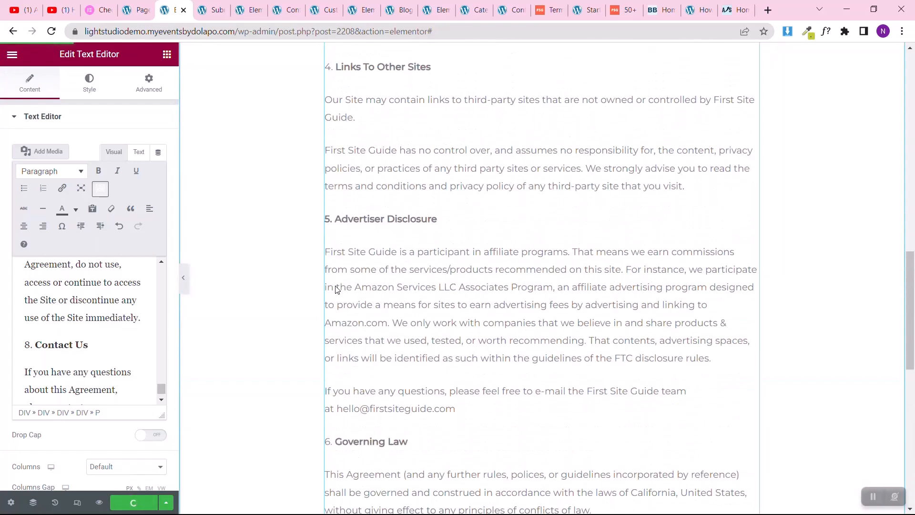
scroll(337, 289, "up", 15)
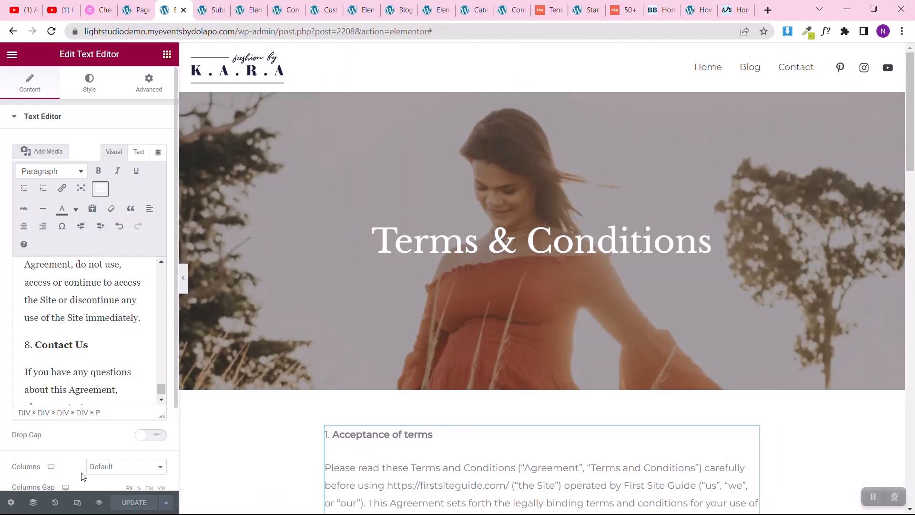
left_click(76, 504)
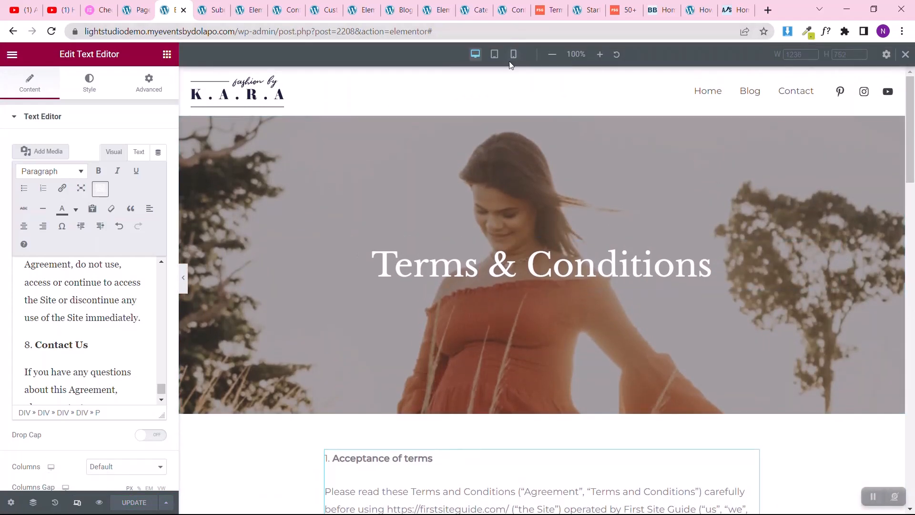
left_click(513, 55)
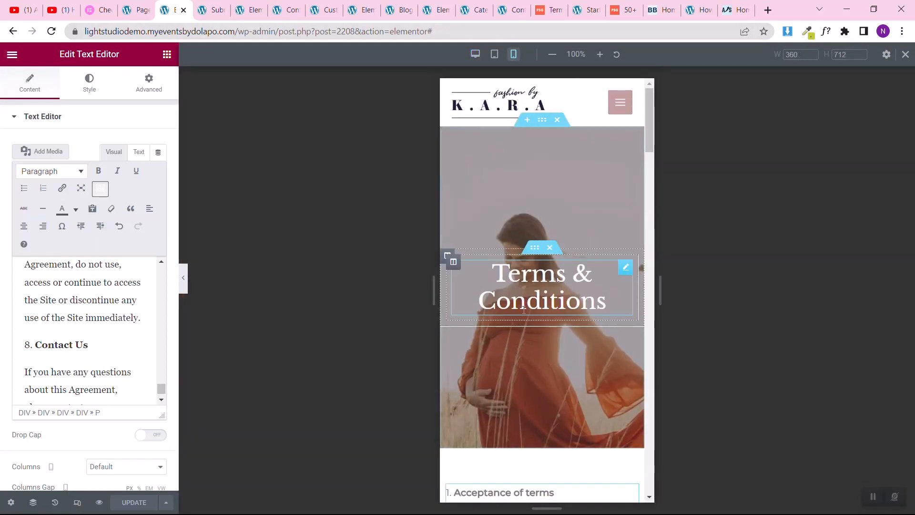
scroll(524, 310, "down", 10)
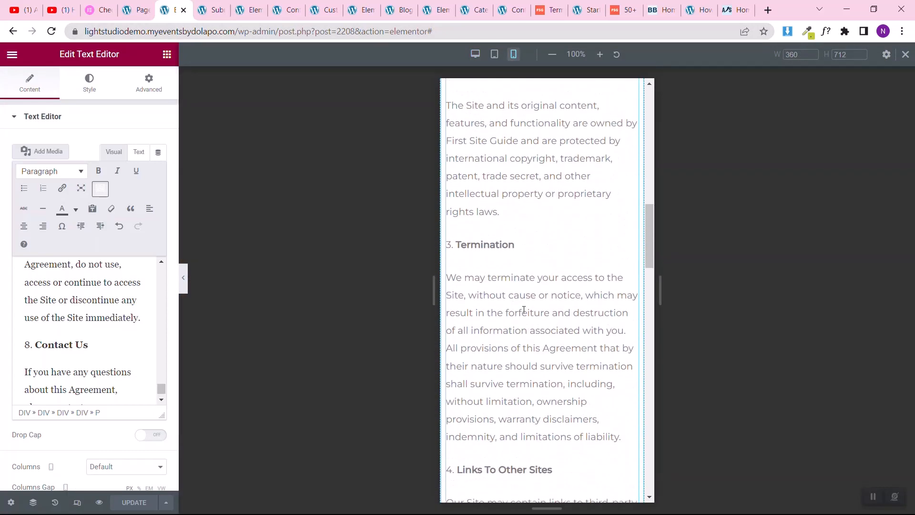
scroll(524, 309, "down", 15)
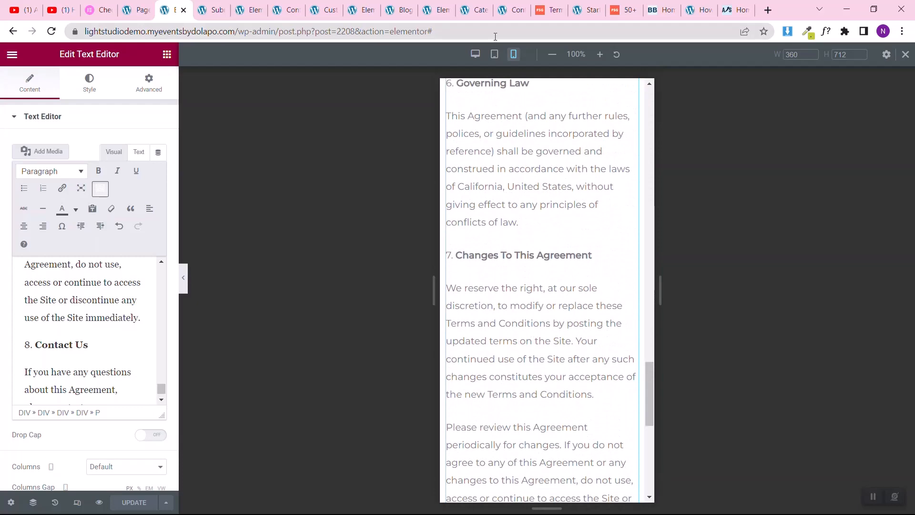
left_click(495, 54)
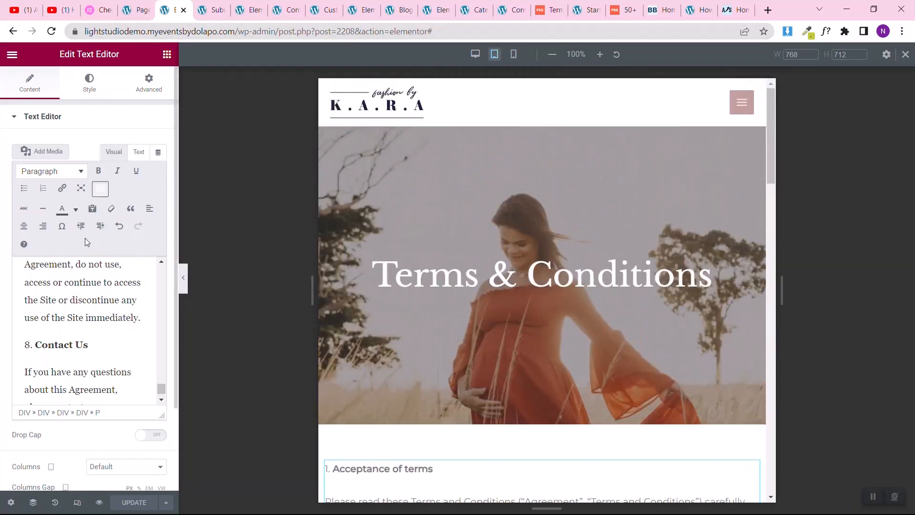
Step: Create and publish a new page titled Privacy Policy in a separate browser tab, and open it for editing with Elementor
left_click(136, 10)
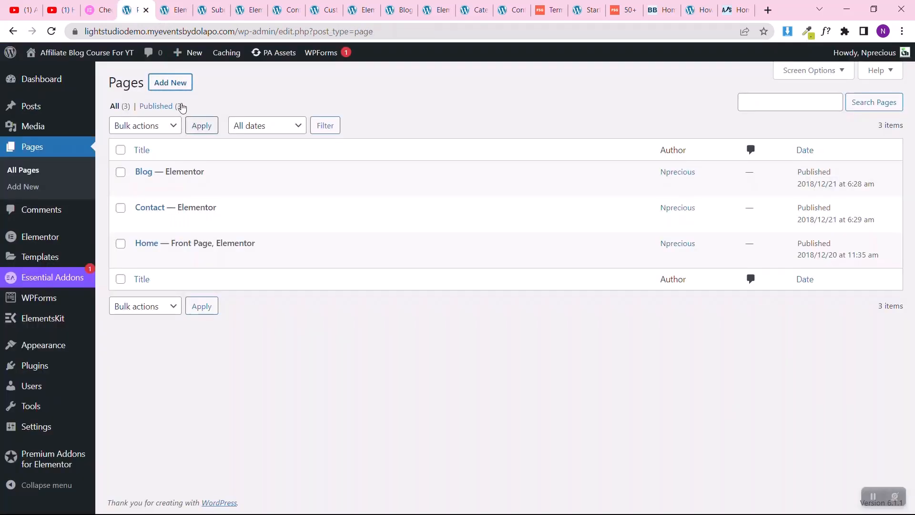
right_click(159, 82)
left_click(173, 88)
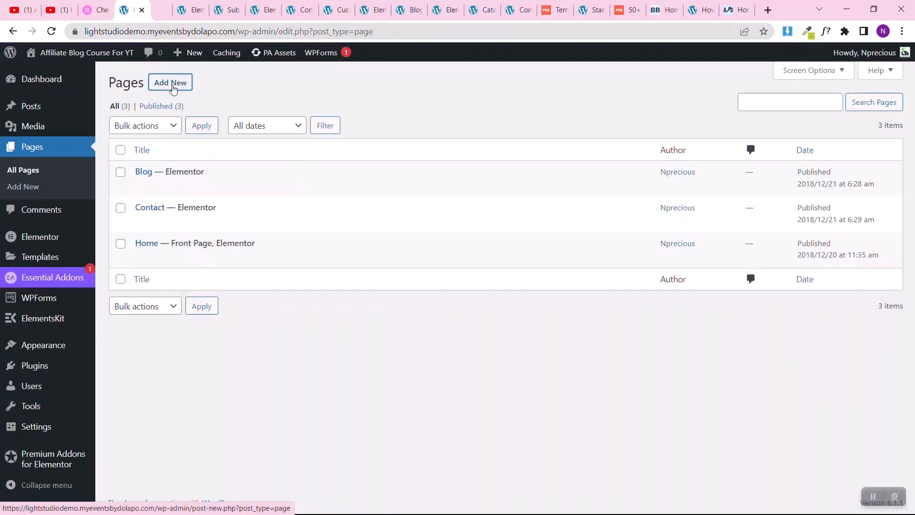
left_click(161, 5)
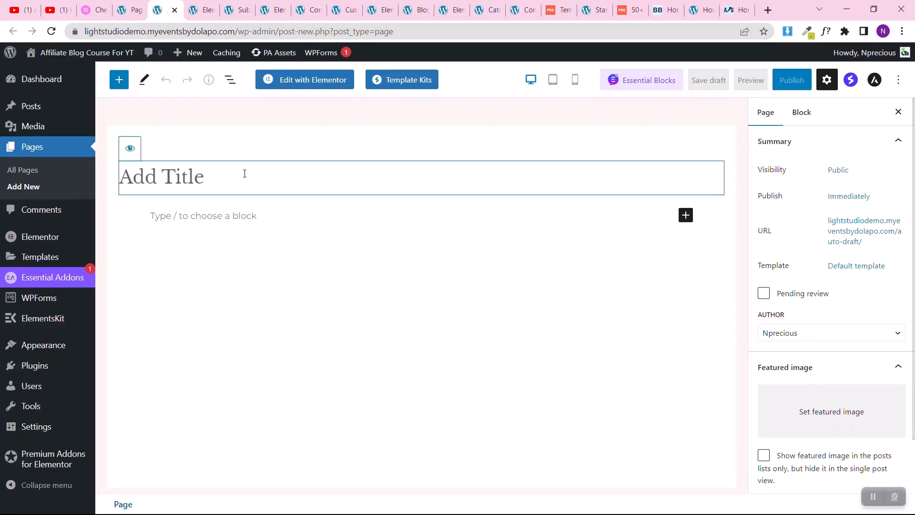
type("Privacy Policy")
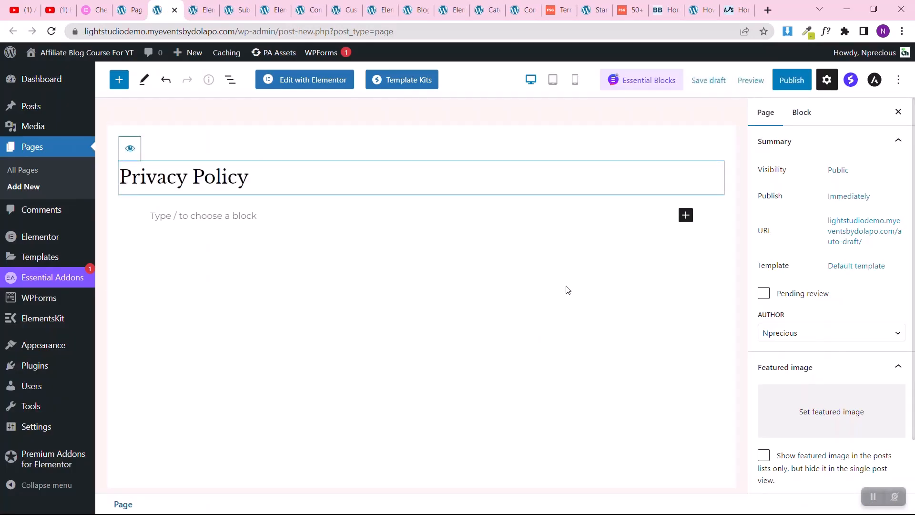
left_click(792, 86)
left_click(794, 86)
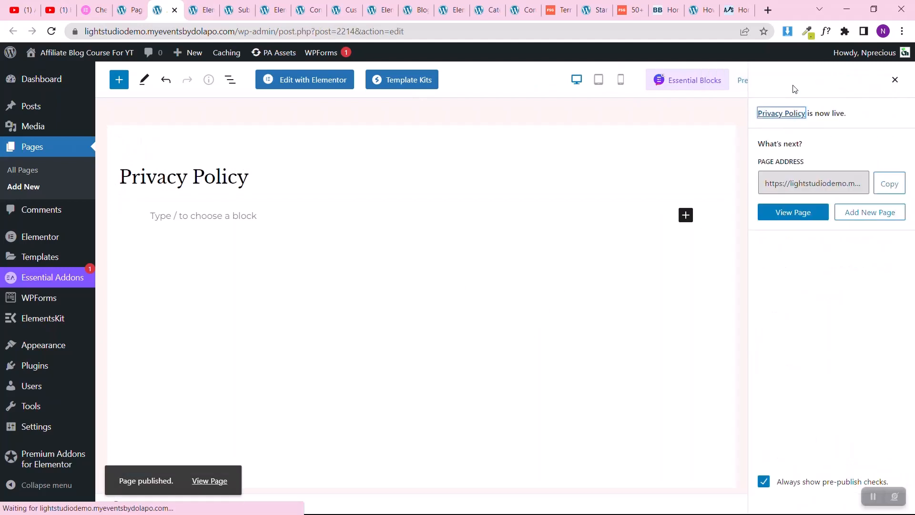
left_click(293, 80)
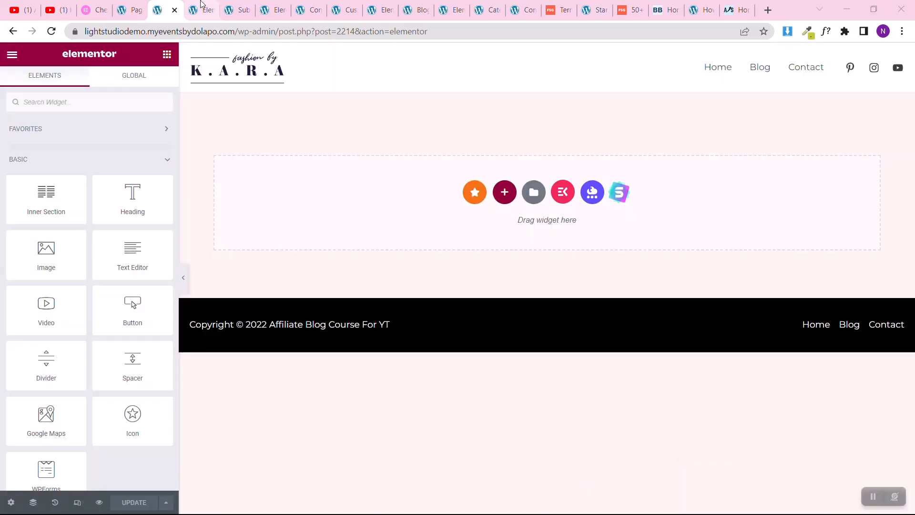
Step: Copy the hero section from the Terms & Conditions page in desktop view and paste it into the empty Privacy Policy page
left_click(200, 5)
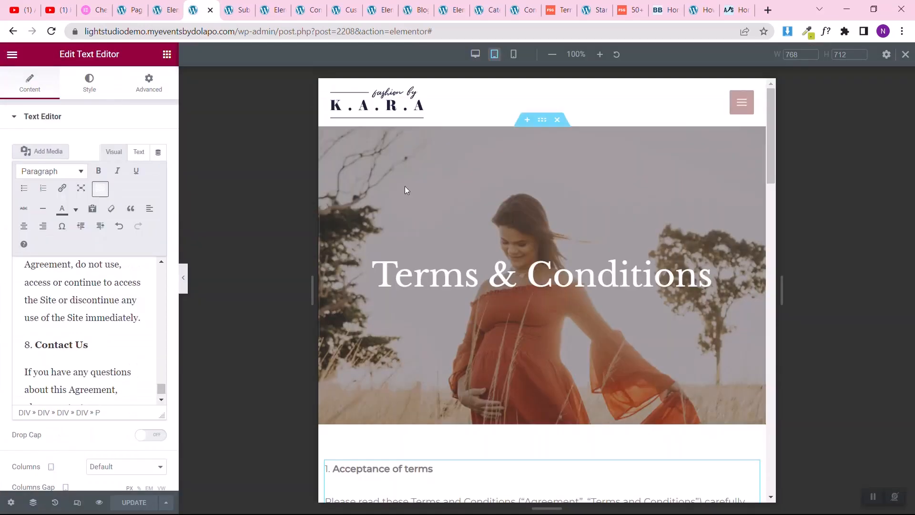
left_click(475, 55)
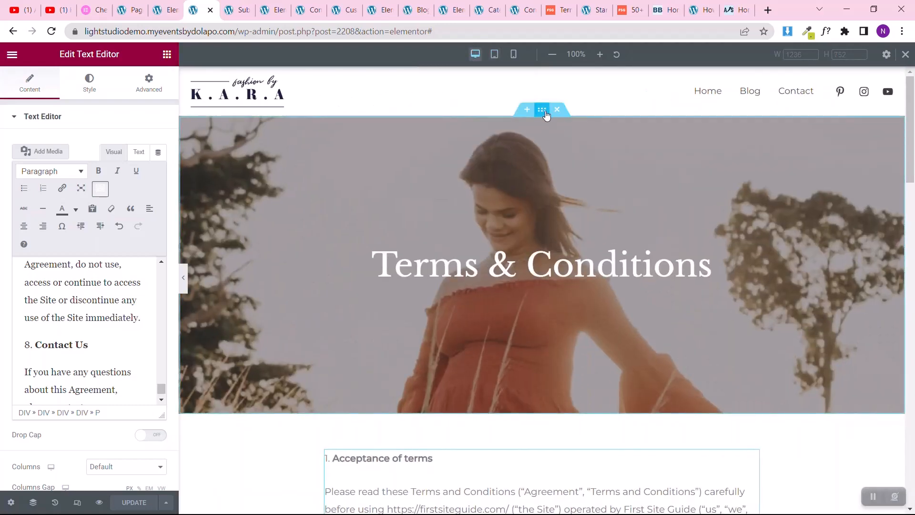
right_click(546, 115)
left_click(556, 160)
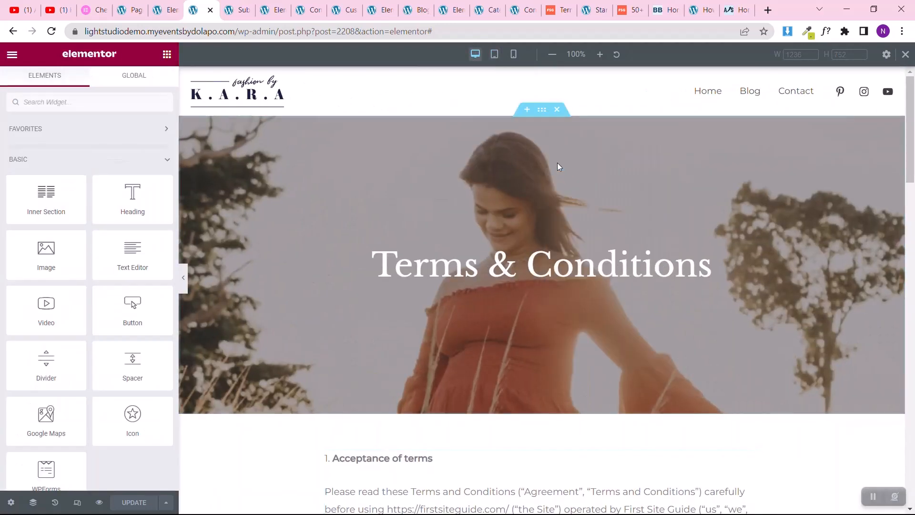
left_click(169, 6)
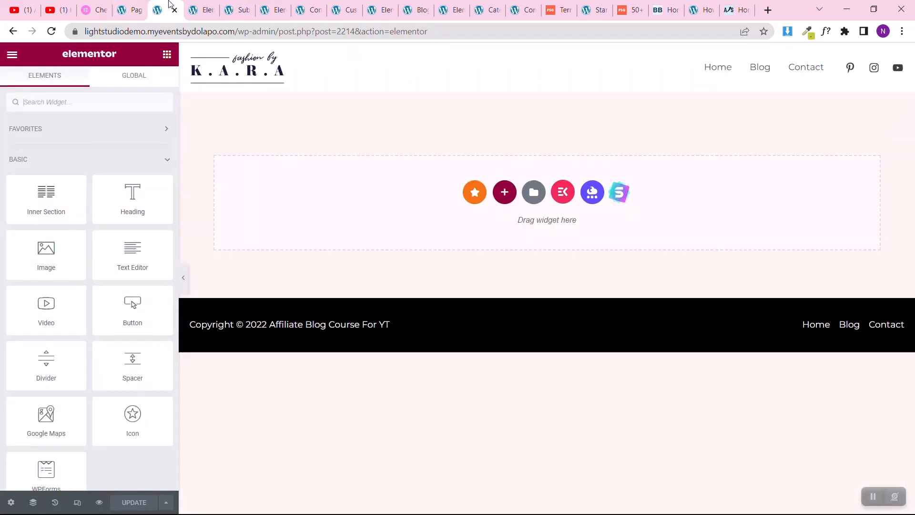
right_click(385, 212)
Step: Copy the white terms text section from the Terms & Conditions page and paste it below the hero on the Privacy Policy page
left_click(205, 9)
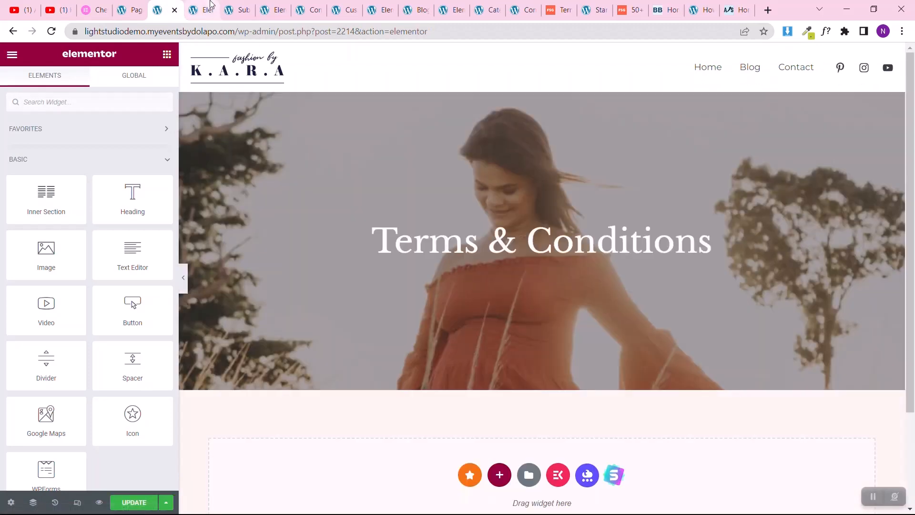
scroll(487, 326, "down", 5)
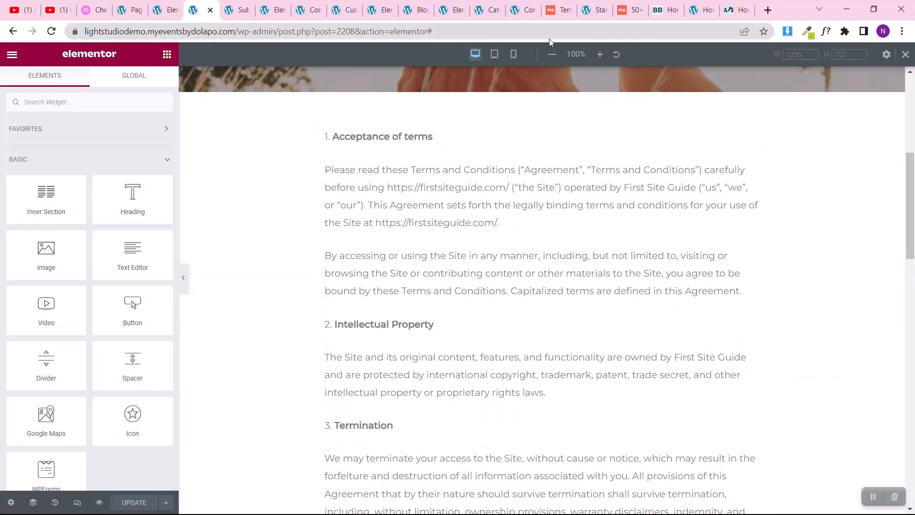
right_click(542, 89)
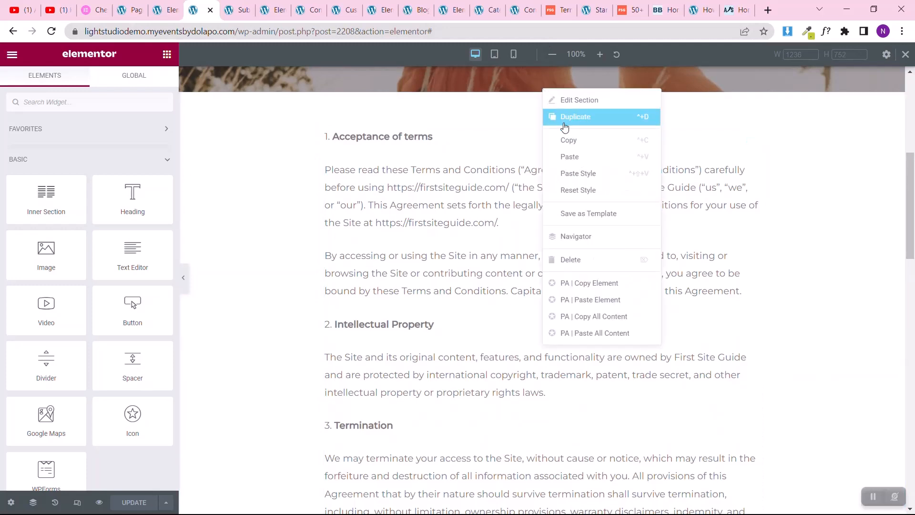
left_click(565, 141)
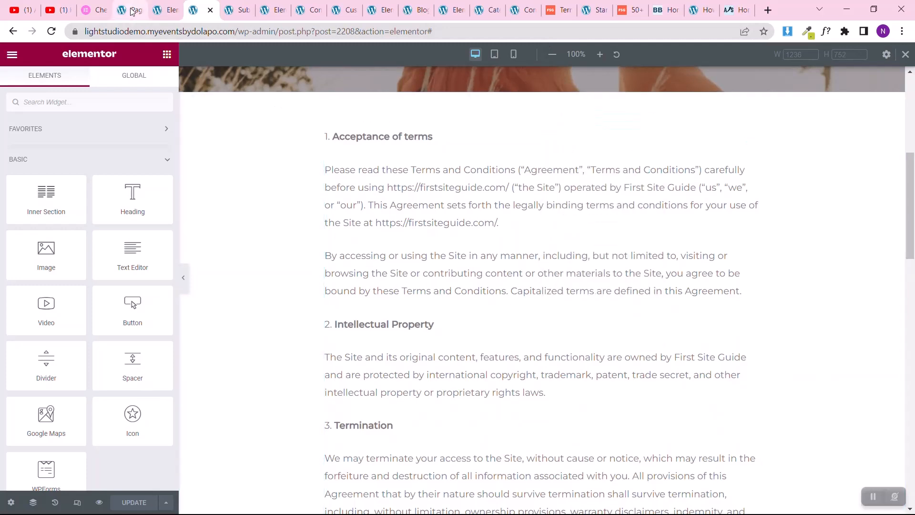
left_click(160, 10)
scroll(372, 367, "down", 1)
scroll(373, 367, "down", 2)
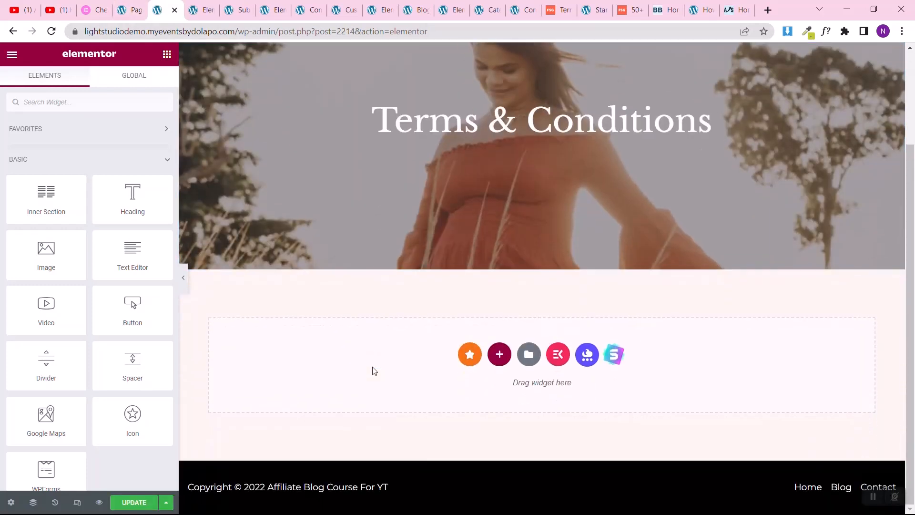
right_click(372, 370)
left_click(410, 385)
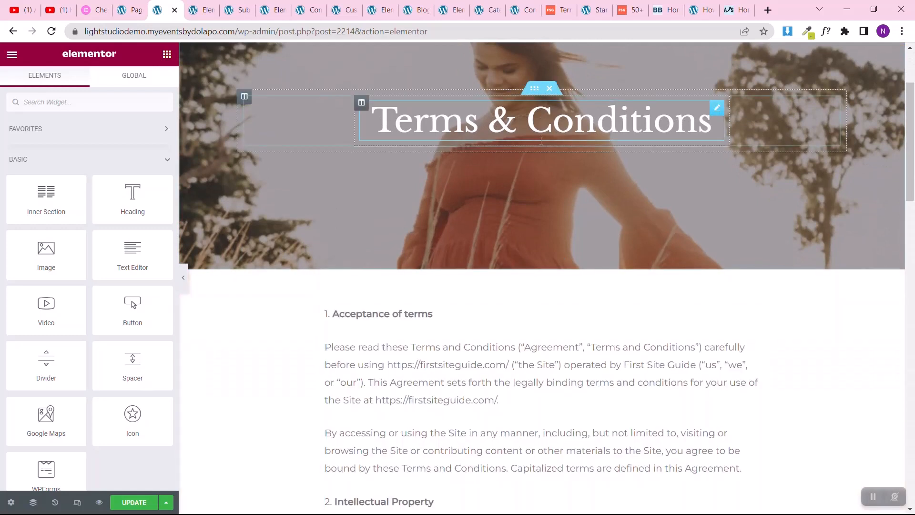
Step: Change the hero heading on the new page to Privacy Policy
left_click(718, 110)
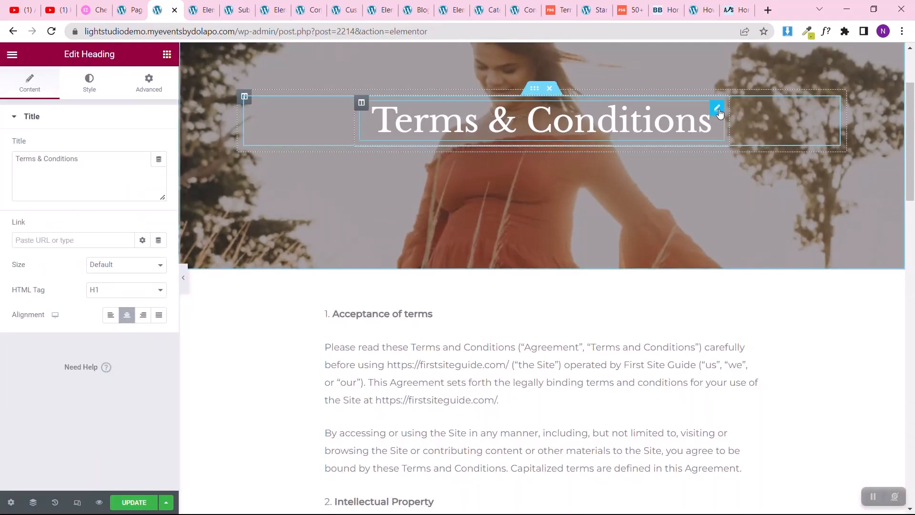
triple_click(81, 160)
key("ctrl+v")
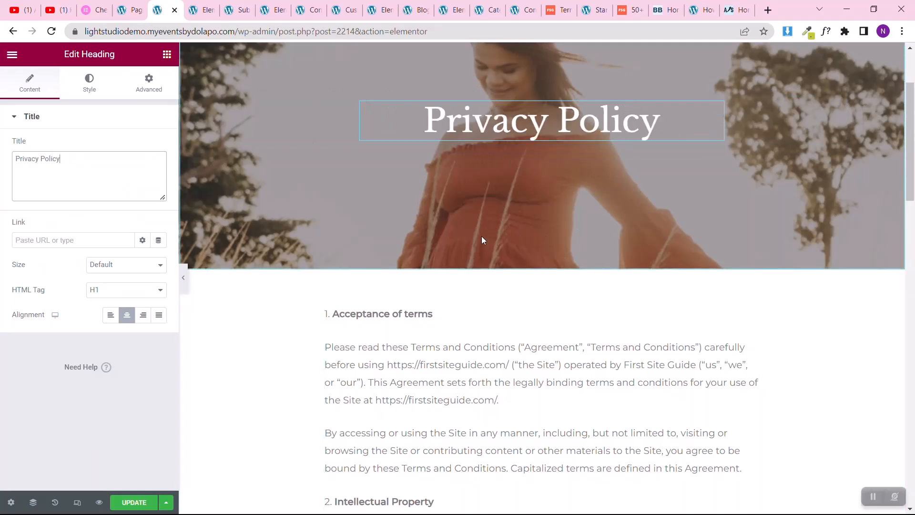
Step: Update the Privacy Policy page to save its hero heading and pasted text section
scroll(456, 345, "down", 3)
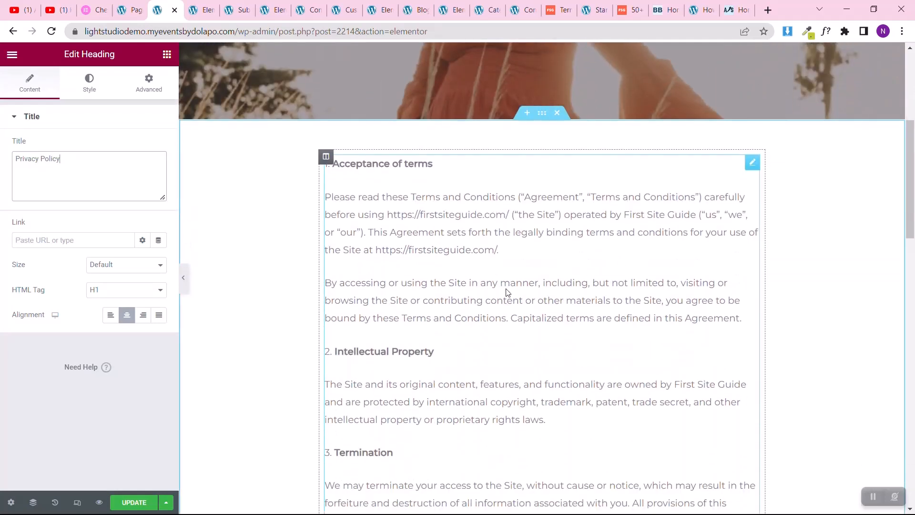
left_click(187, 306)
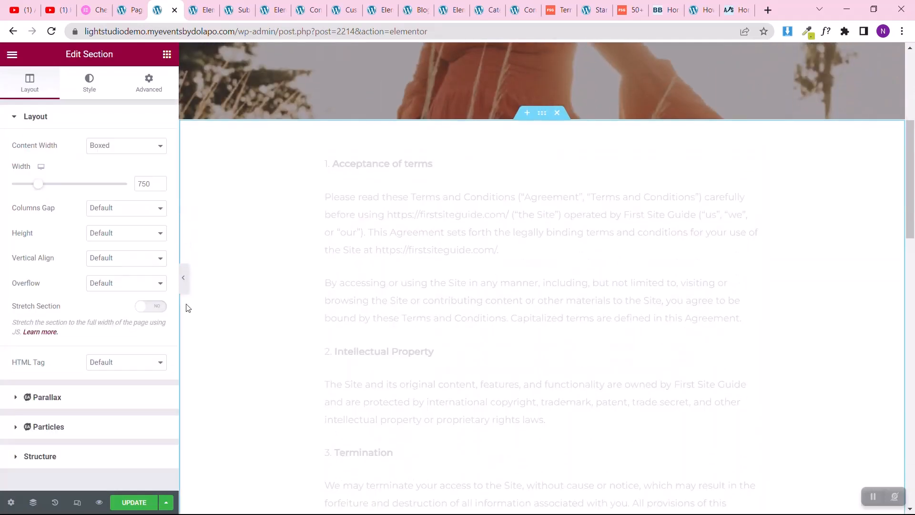
left_click(134, 503)
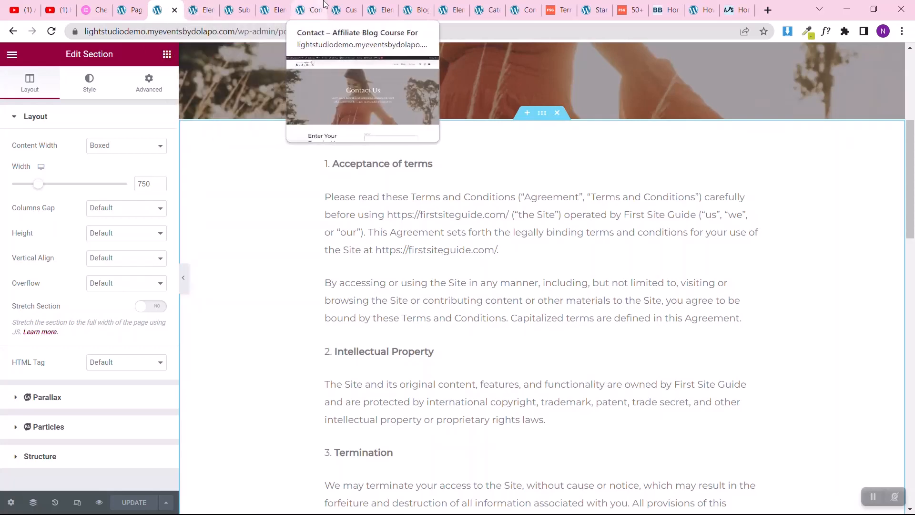
Step: Examine the footer links on the Contact page preview and reload the list of pages in the WordPress admin
left_click(309, 8)
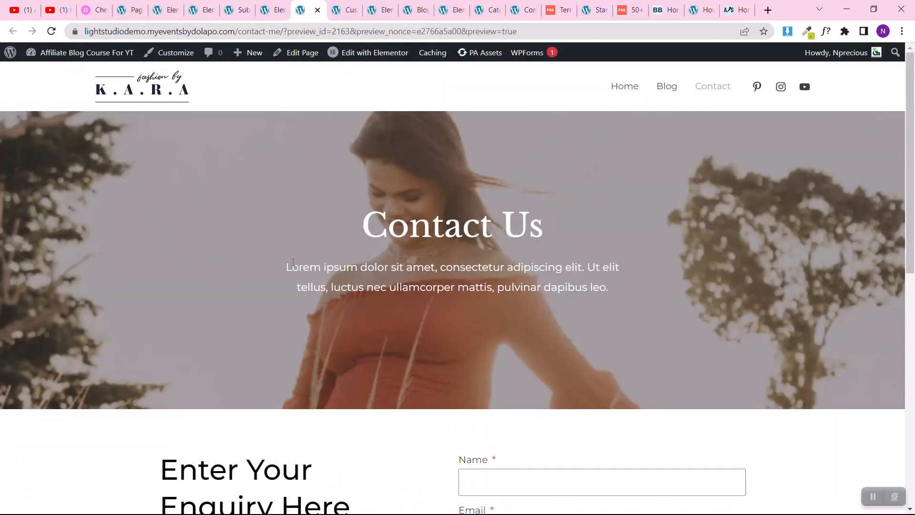
scroll(294, 261, "down", 15)
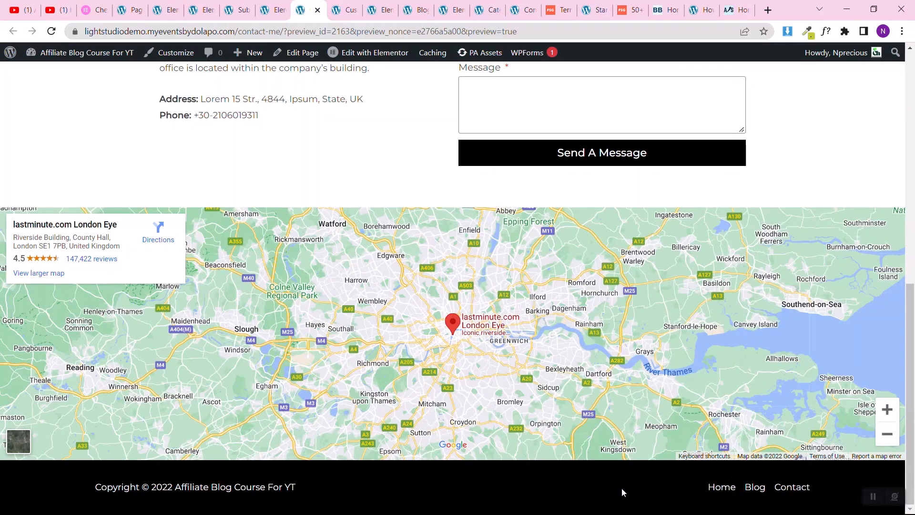
left_click(121, 9)
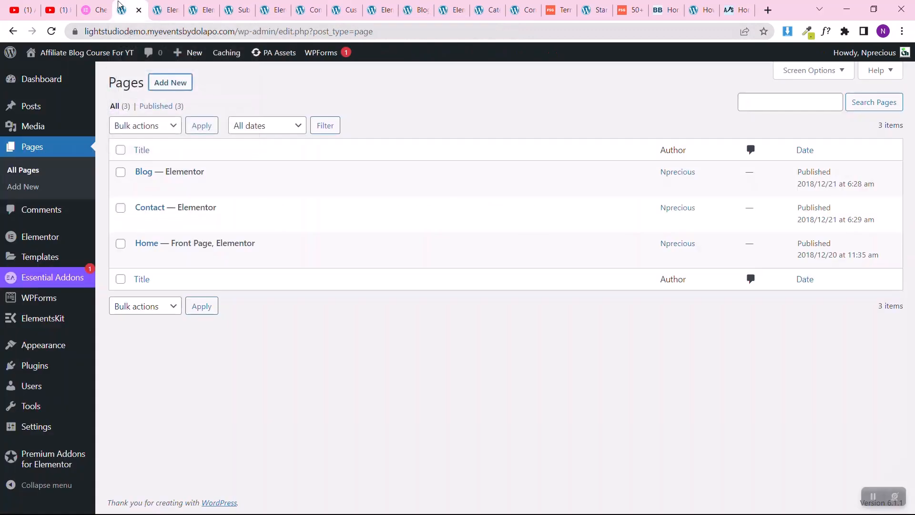
left_click(51, 32)
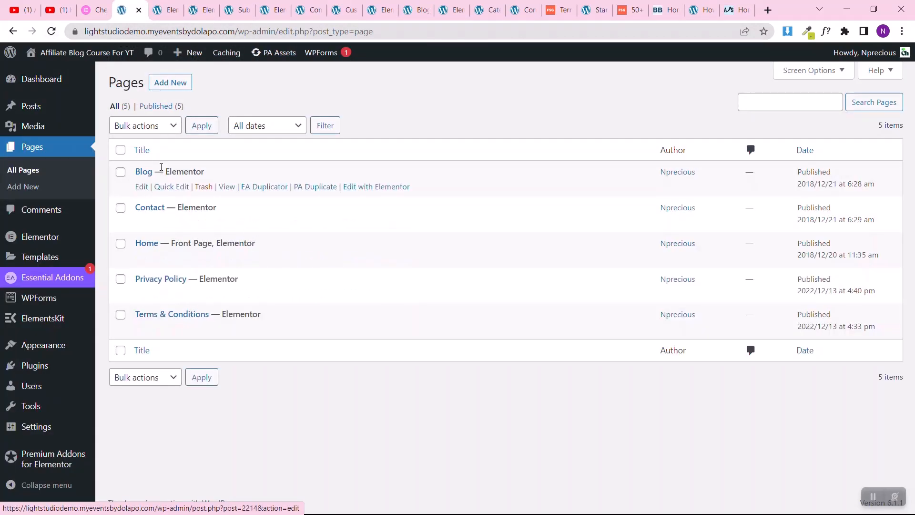
Step: Open the site's menu editor, remove the Primary Menu from the Footer Menu display location and save the menu
mouse_move(30, 347)
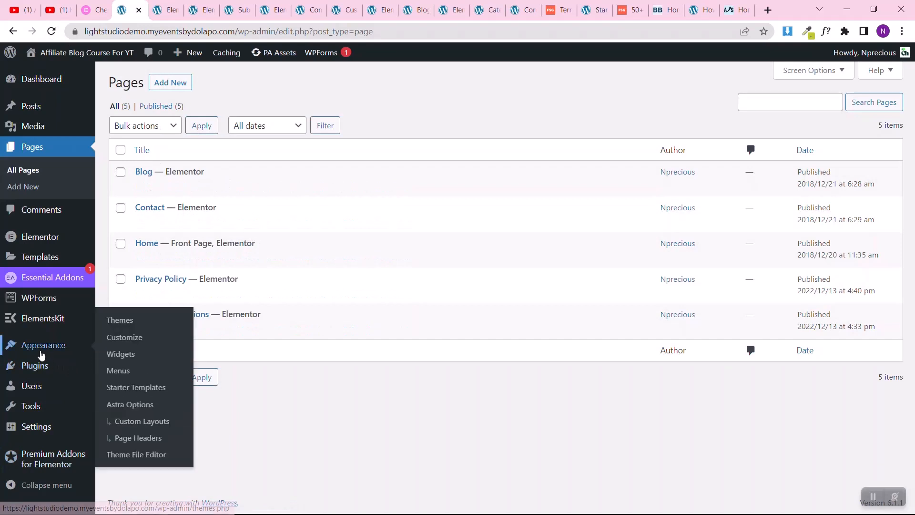
left_click(127, 371)
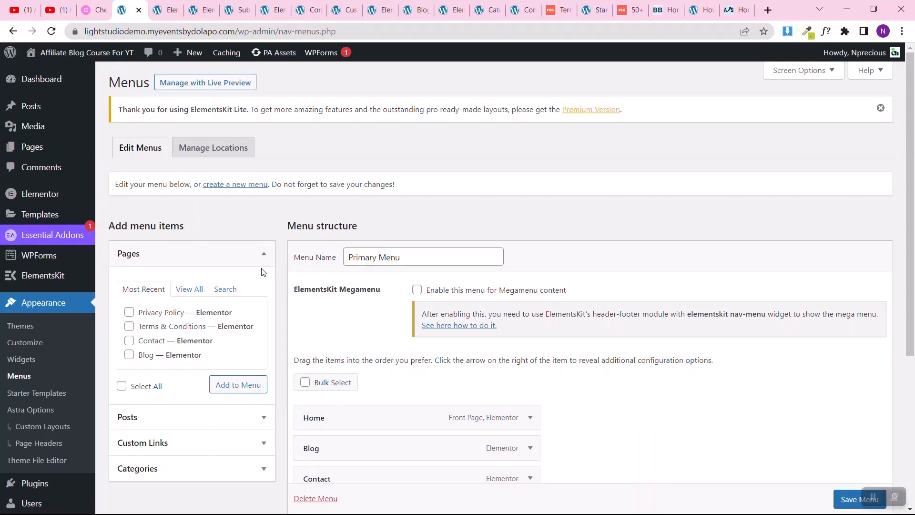
left_click(200, 150)
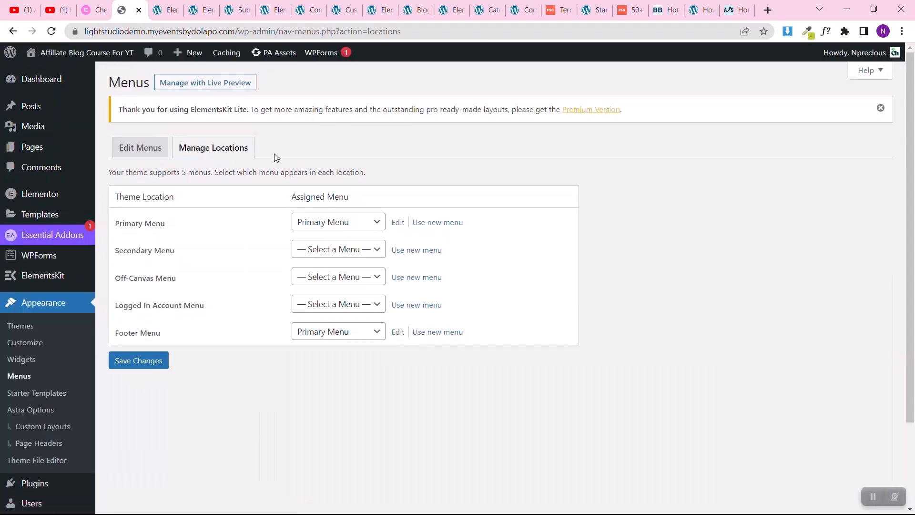
left_click(142, 157)
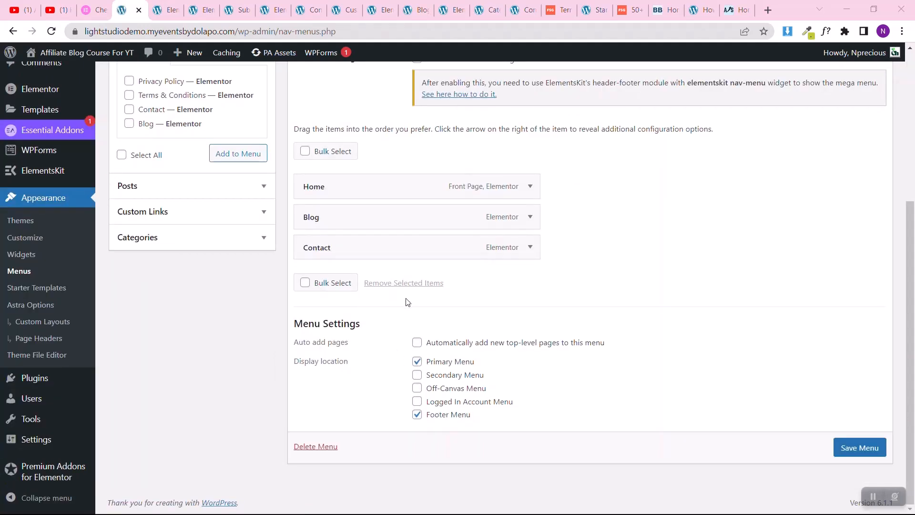
scroll(327, 358, "up", 5)
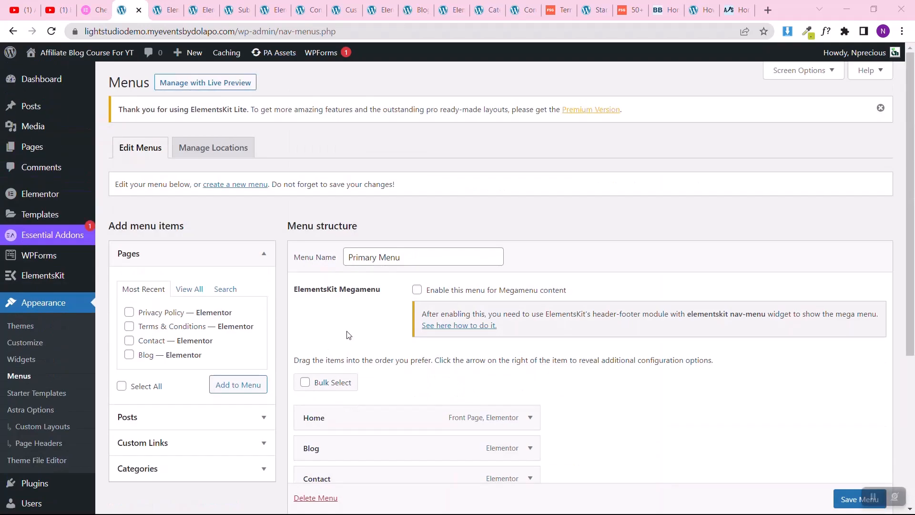
scroll(338, 419, "down", 5)
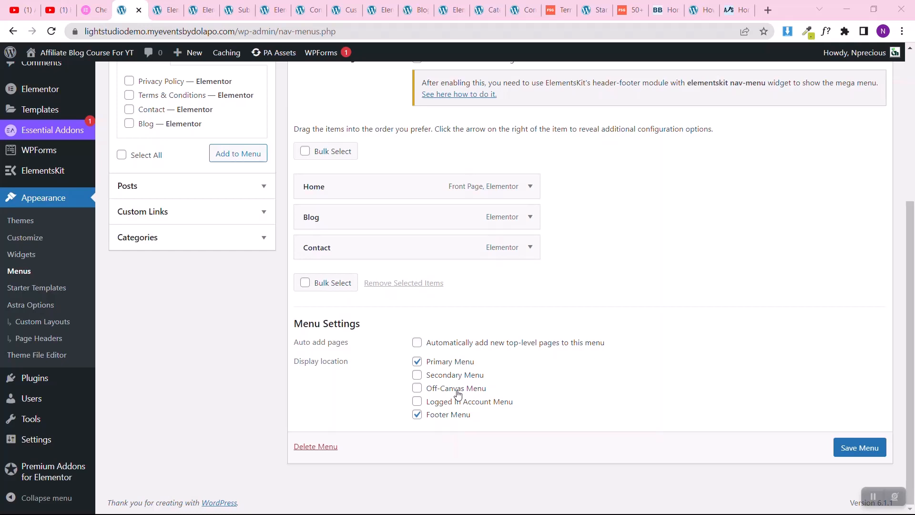
left_click(418, 415)
left_click(858, 451)
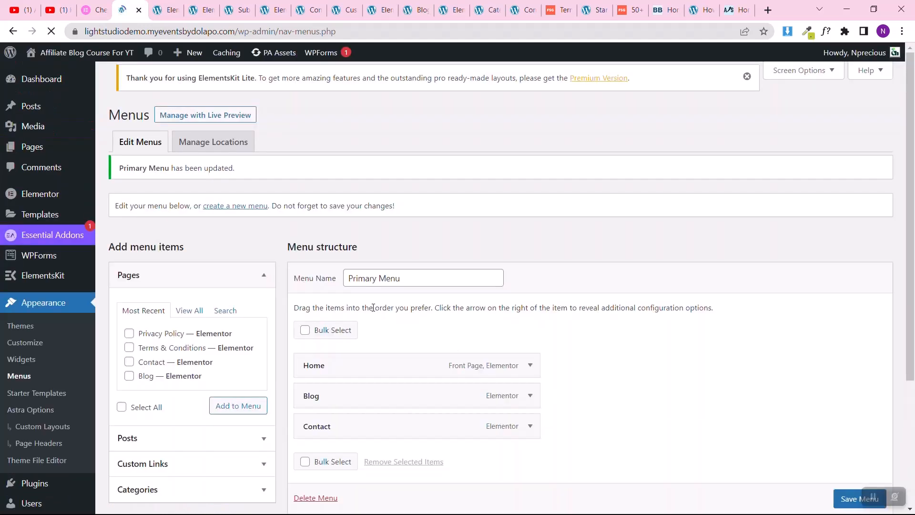
Step: Create a new menu named Footer Menu without assigning a display location
left_click(230, 218)
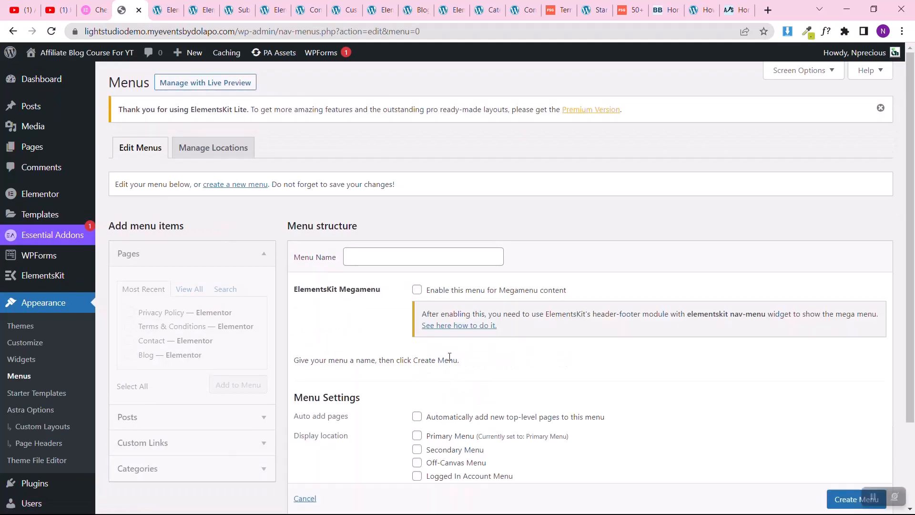
left_click(389, 263)
type("Footer Menu")
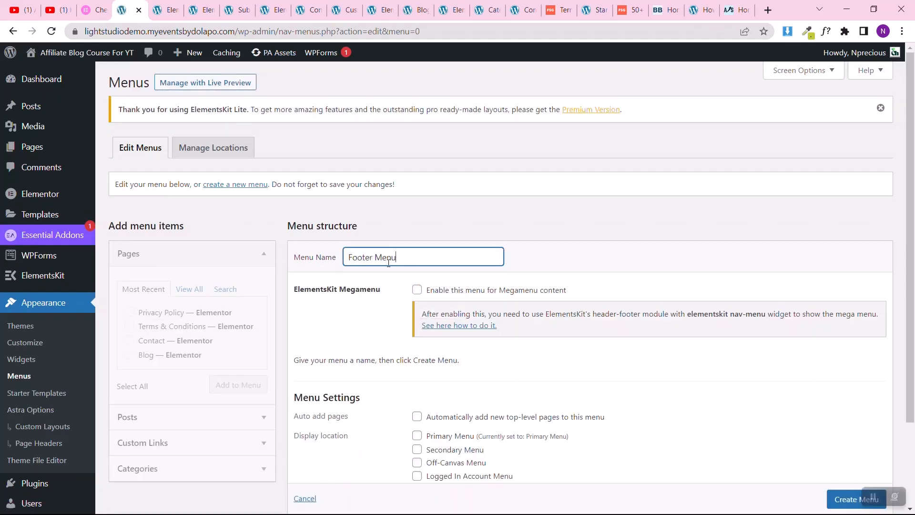
scroll(389, 375, "down", 2)
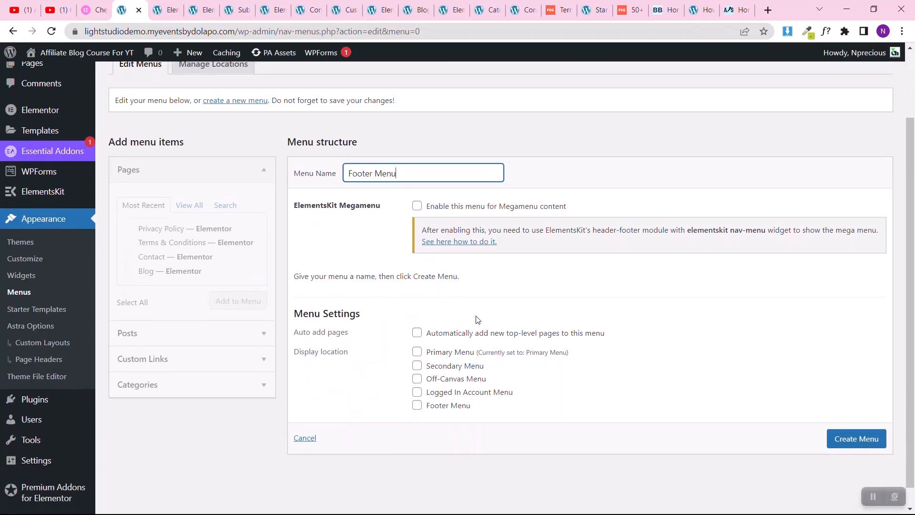
left_click(843, 441)
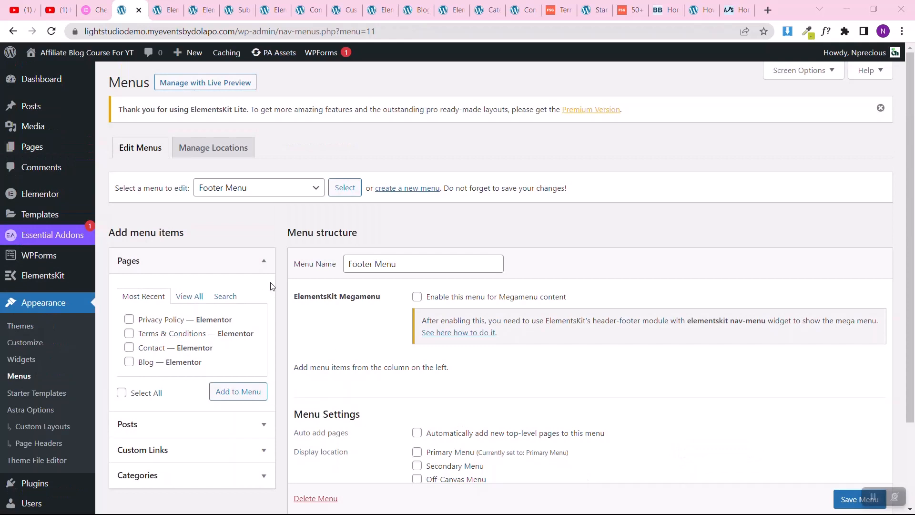
Step: Add the Home, Blog, Contact, Privacy Policy and Terms & Conditions pages to the Footer Menu
scroll(399, 344, "down", 2)
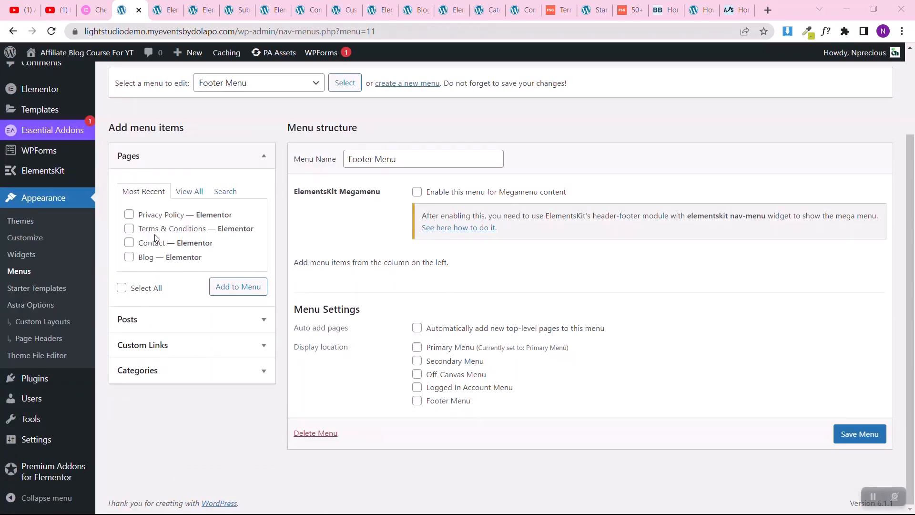
left_click(189, 191)
left_click(128, 215)
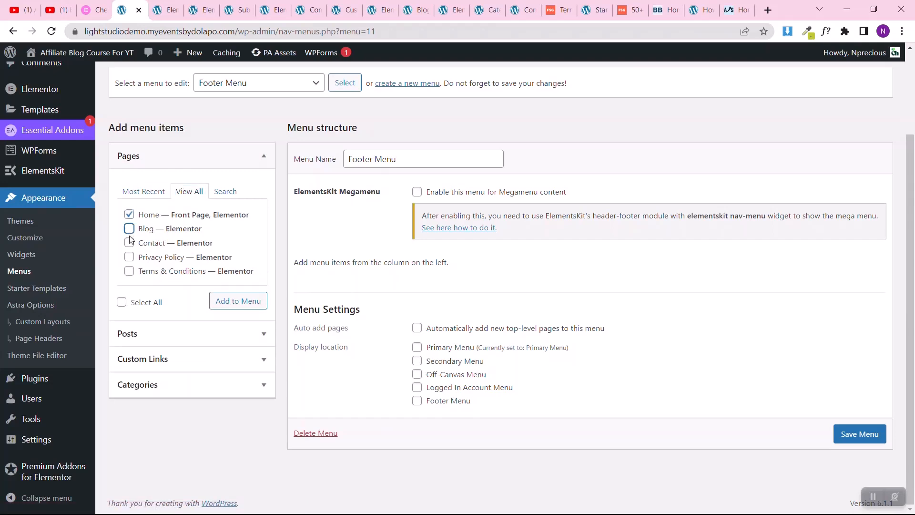
left_click(129, 235)
left_click(129, 231)
left_click(129, 243)
left_click(129, 270)
left_click(130, 258)
left_click(247, 303)
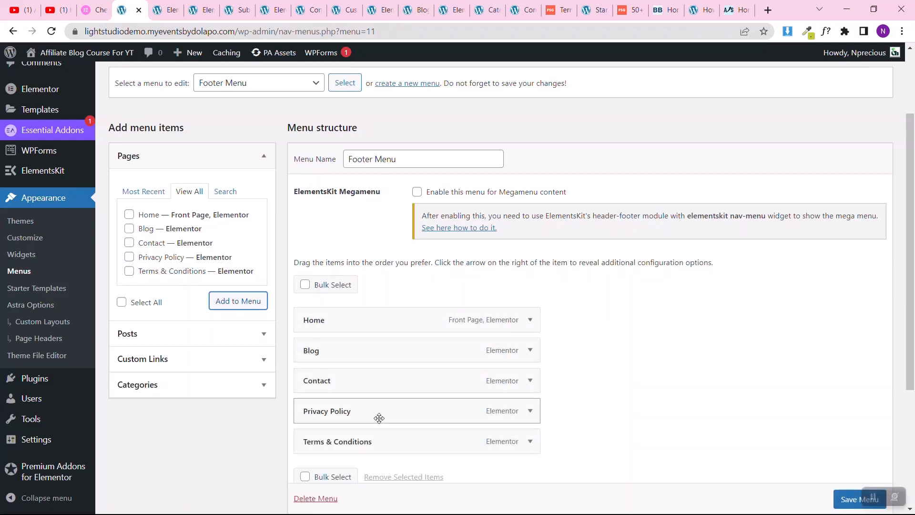
Step: Assign the new menu to the Footer Menu display location and save it
scroll(403, 372, "down", 4)
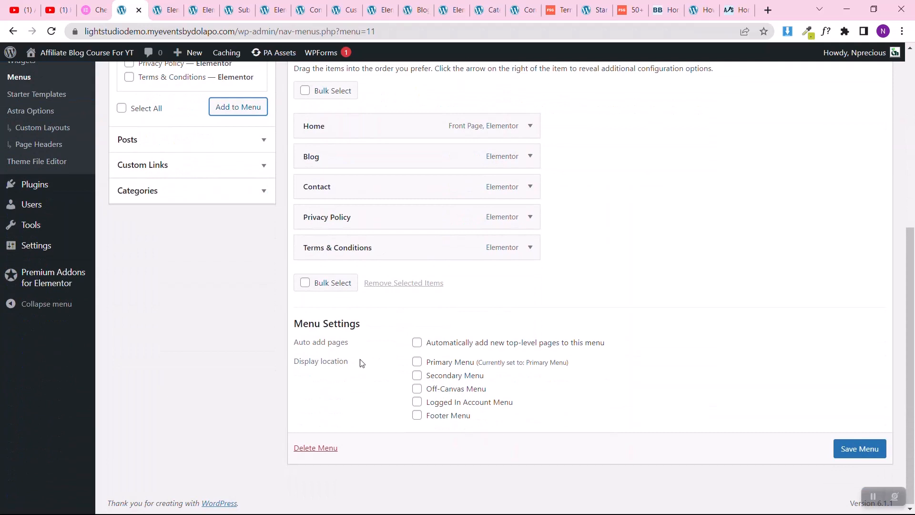
left_click(418, 416)
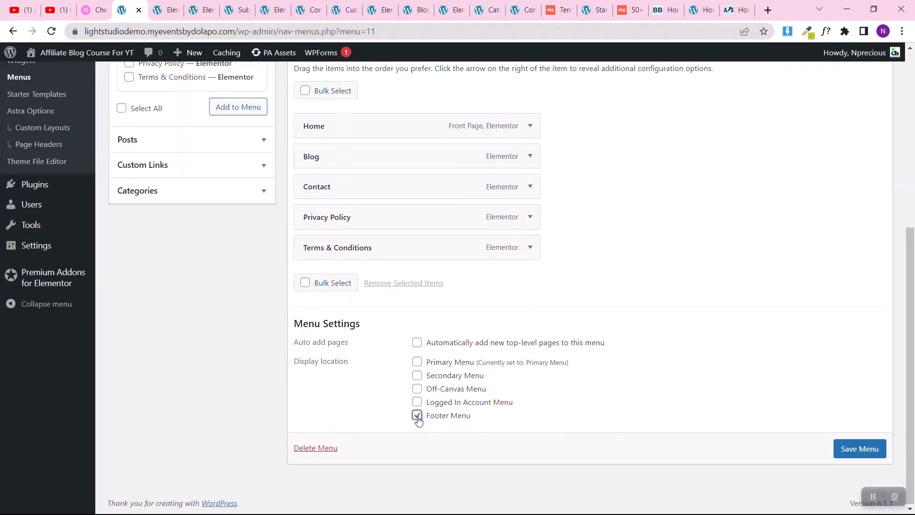
left_click(858, 448)
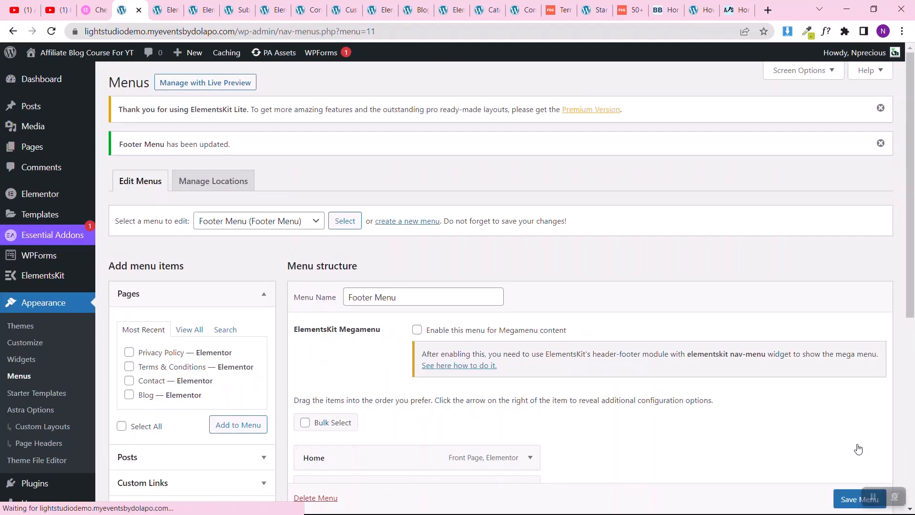
Step: Reload the Contact page preview to check its footer links, and go to the site's home page from there
left_click(305, 9)
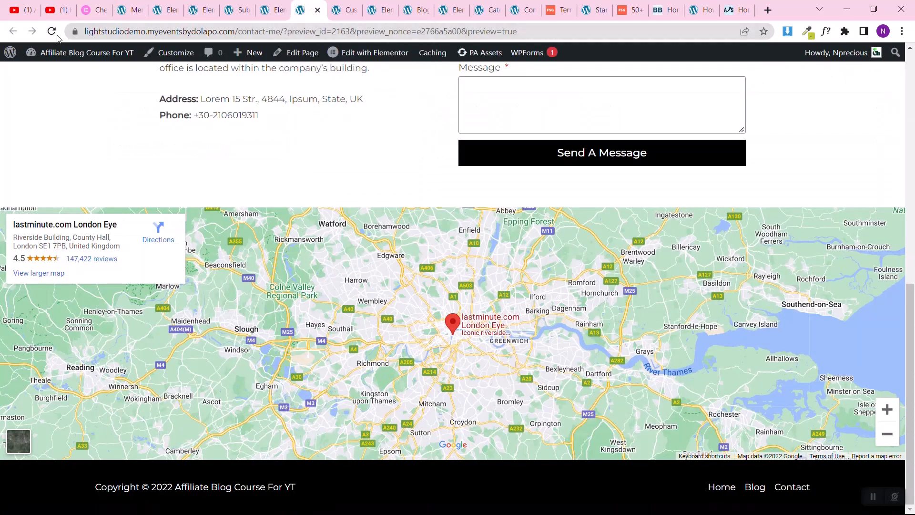
left_click(54, 34)
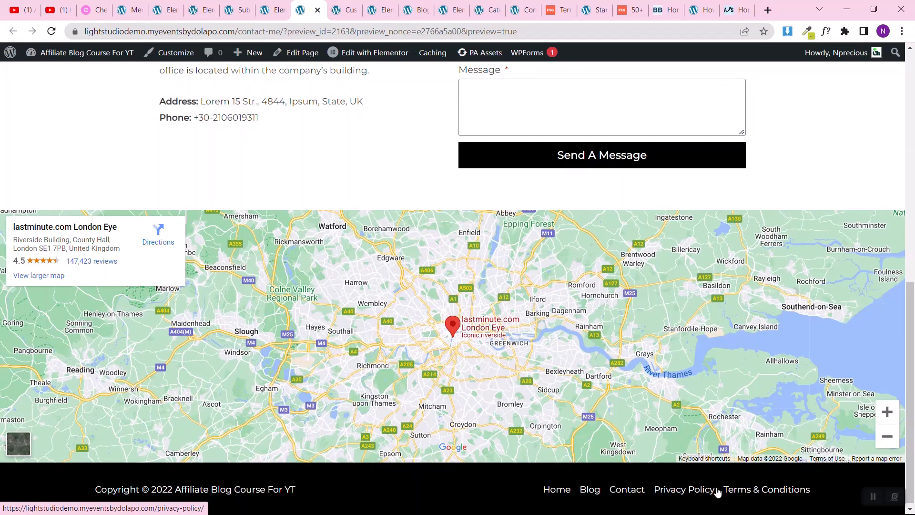
scroll(417, 249, "up", 15)
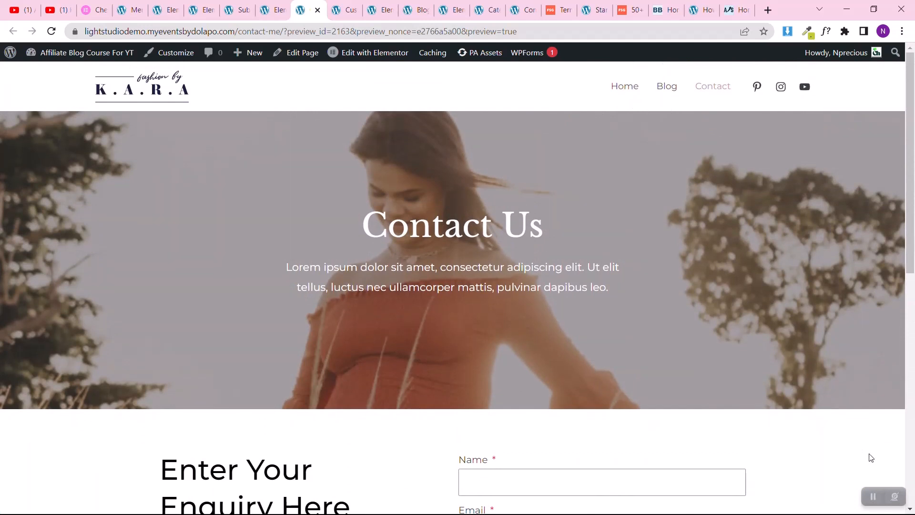
left_click(120, 93)
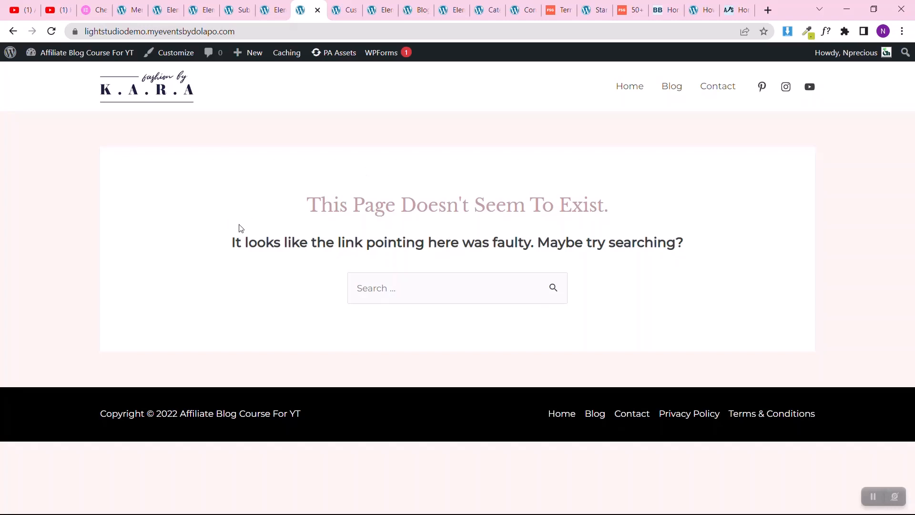
Step: Set the site's static homepage to the Home page in the Reading settings and save the changes
left_click(121, 9)
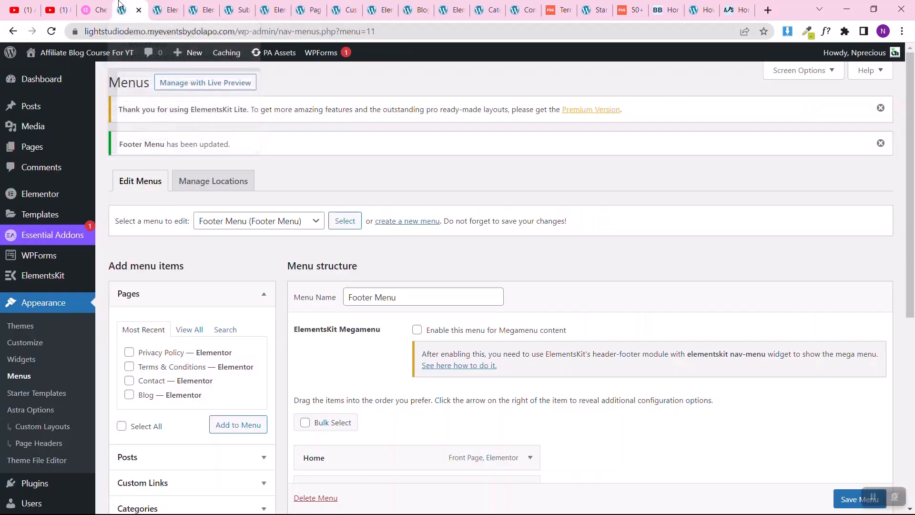
scroll(80, 182, "down", 7)
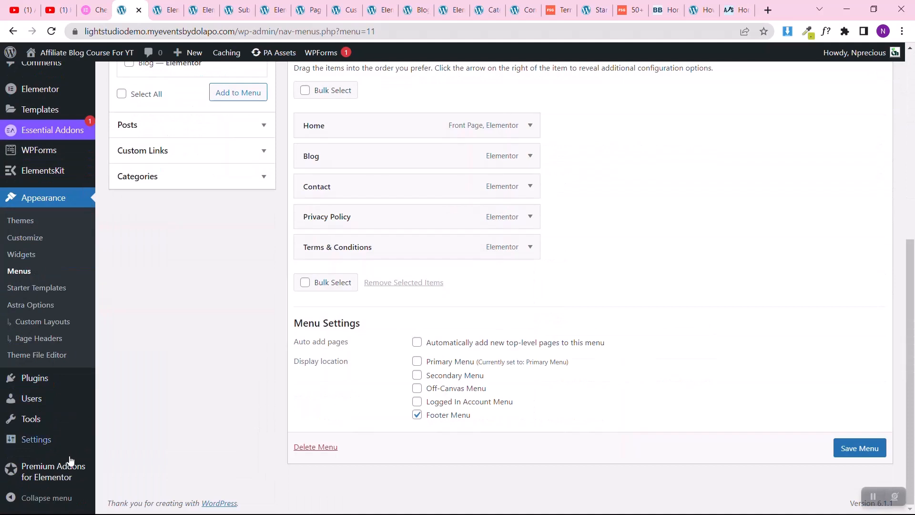
mouse_move(89, 439)
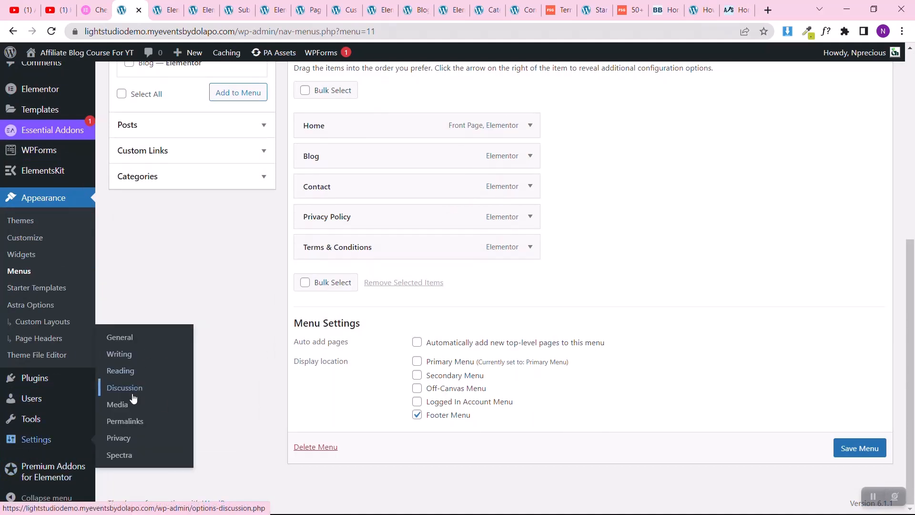
left_click(125, 378)
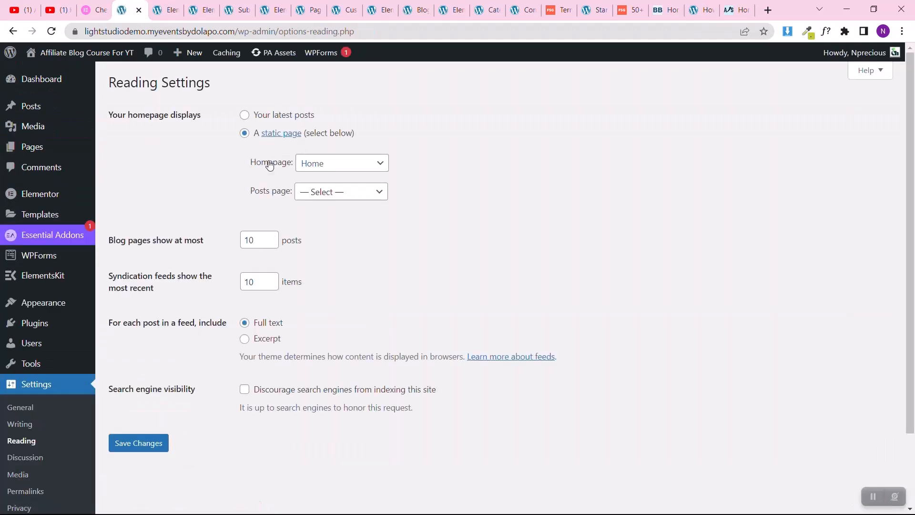
left_click(310, 162)
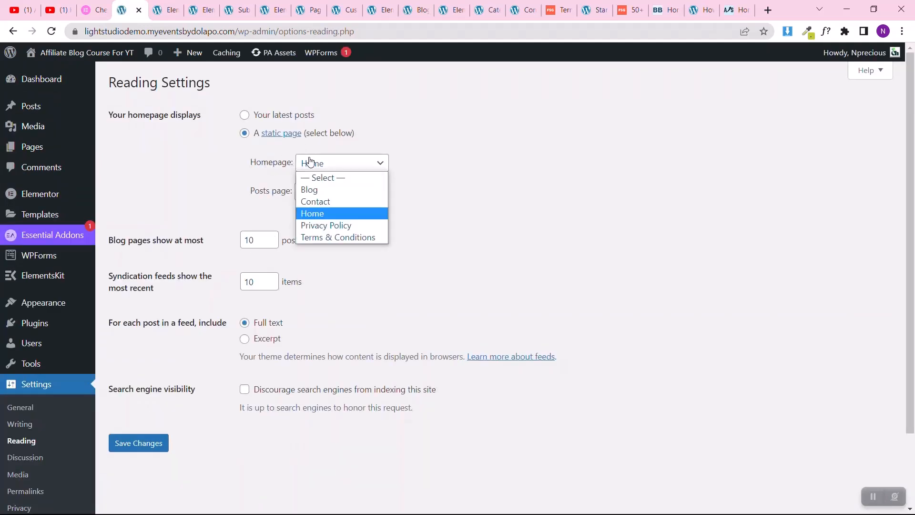
left_click(324, 212)
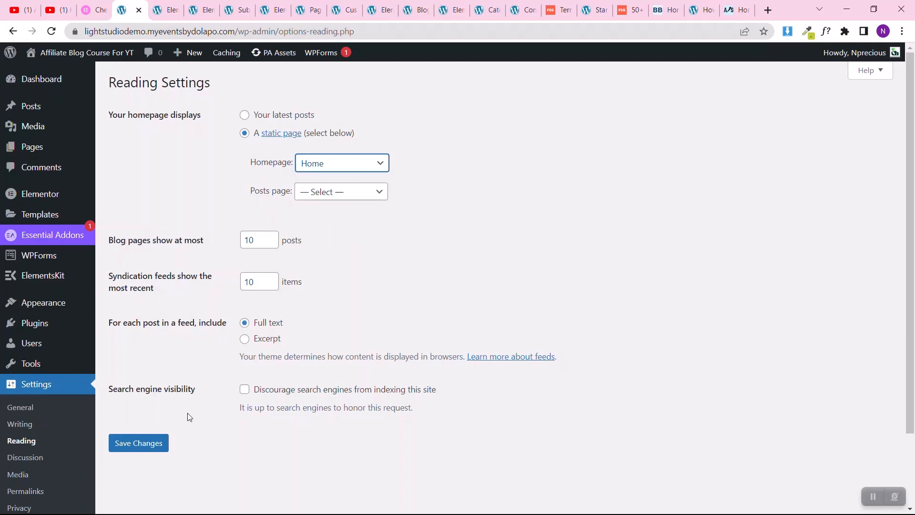
left_click(148, 442)
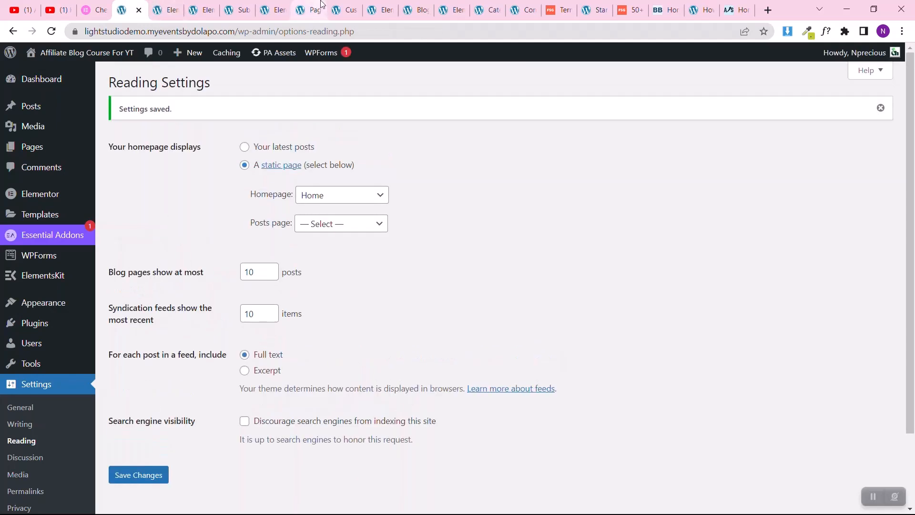
Step: Go to the site's home page from the Blog page preview and look through its sections down to the footer
left_click(413, 8)
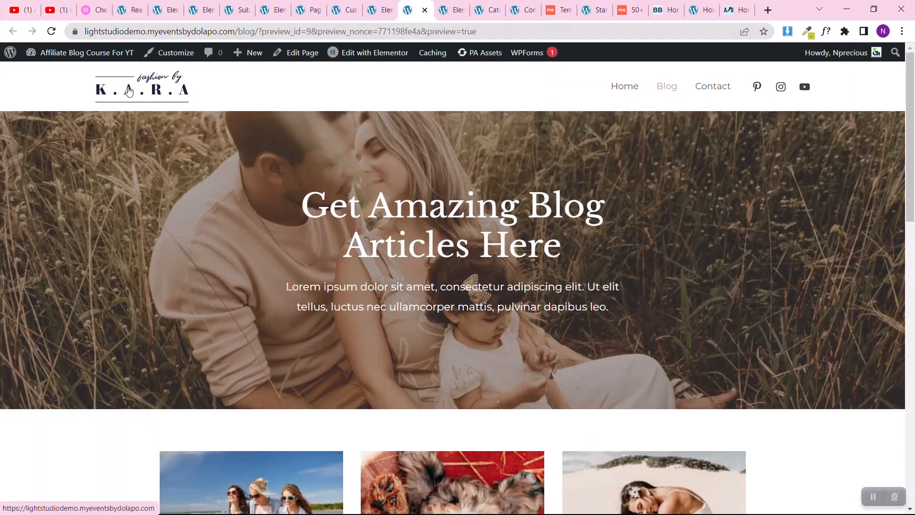
left_click(129, 92)
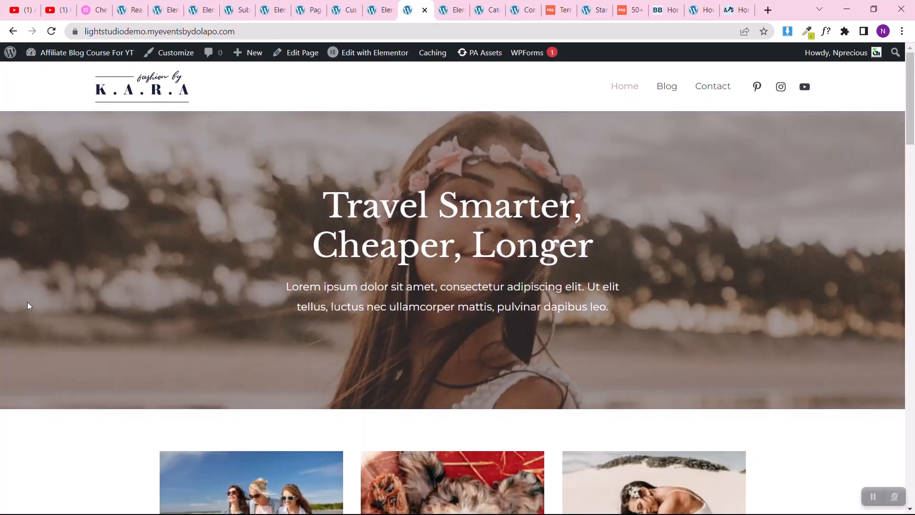
scroll(27, 302, "down", 15)
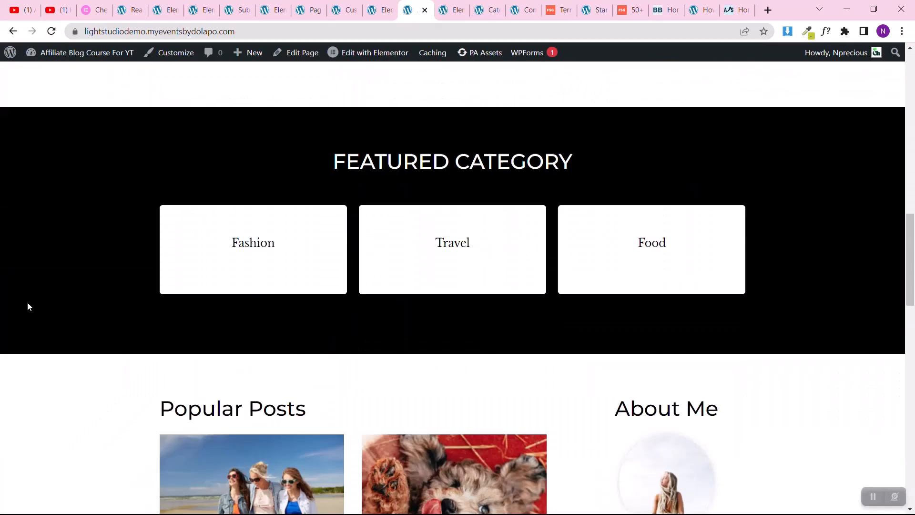
scroll(28, 307, "down", 8)
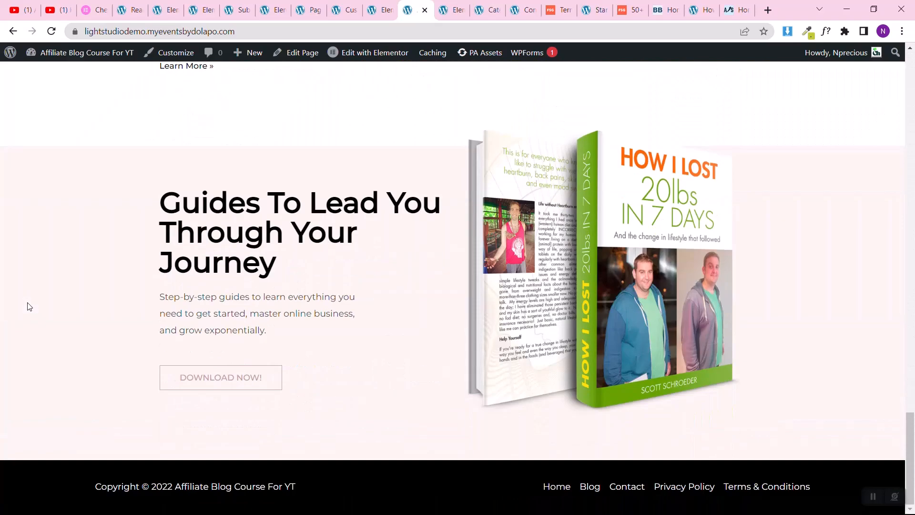
scroll(27, 306, "up", 8)
scroll(27, 307, "up", 15)
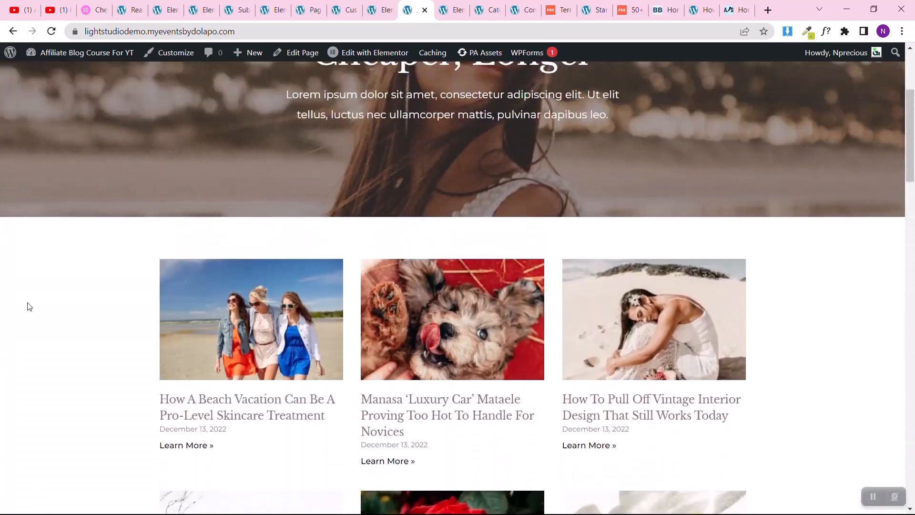
scroll(546, 250, "down", 5)
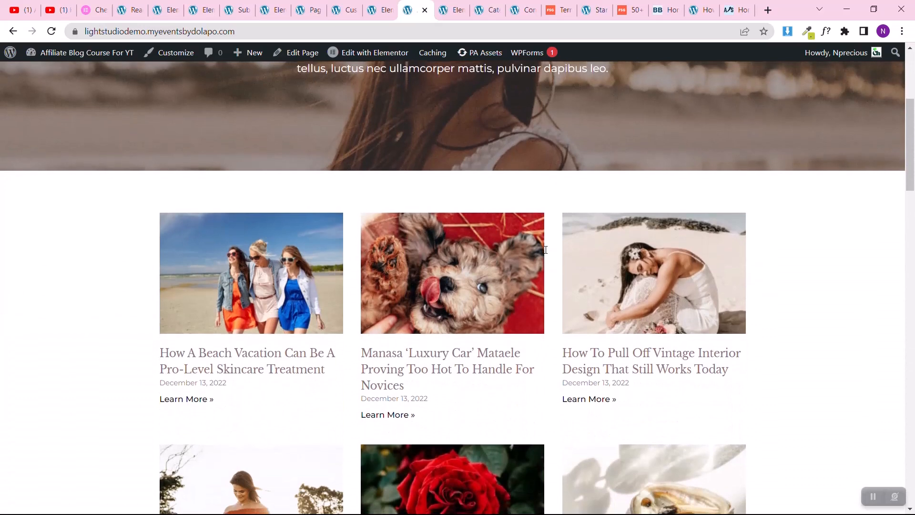
Step: Open the blog post "How A Beach Vacation Can Be A Pro-Level Skincare Treatment" and examine its layout down to the comment form
left_click(237, 355)
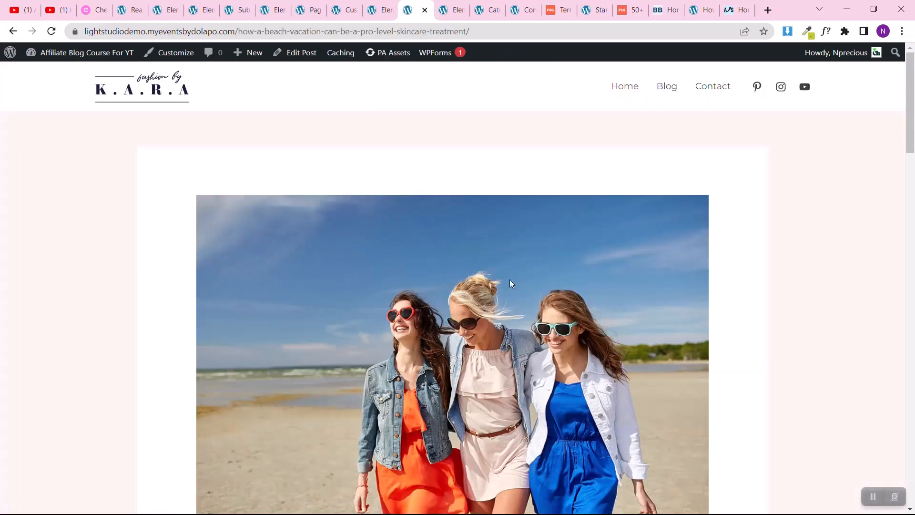
scroll(477, 362, "down", 20)
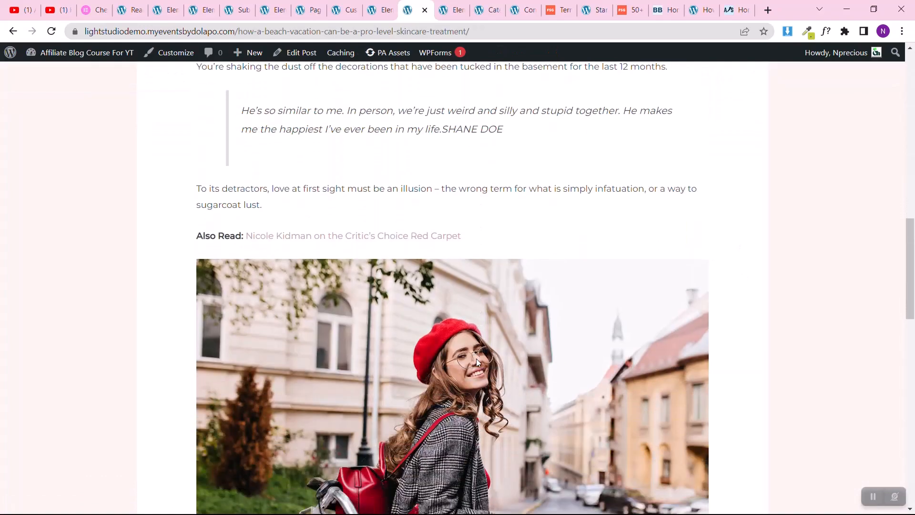
scroll(478, 362, "down", 8)
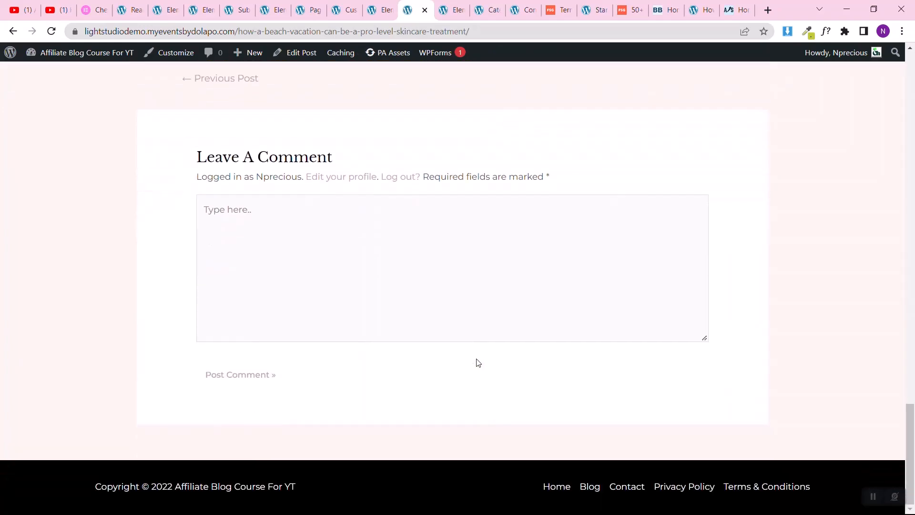
scroll(478, 361, "up", 3)
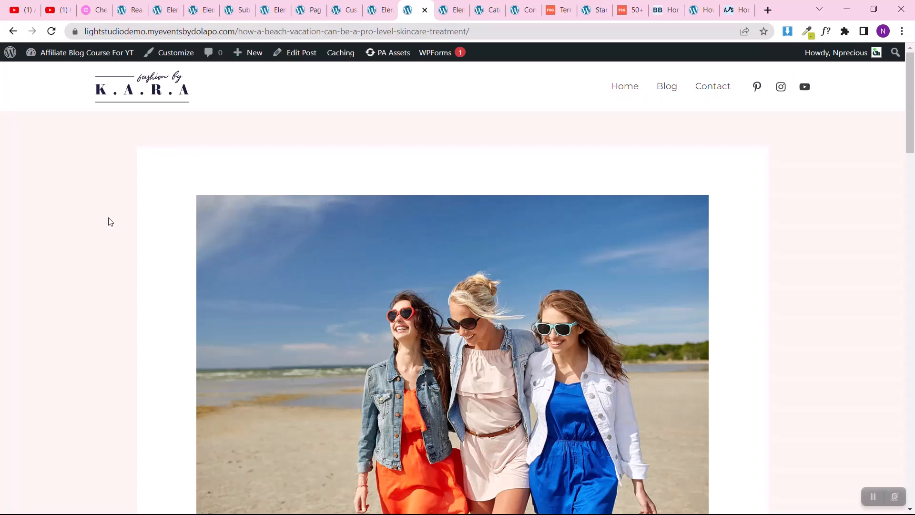
Step: Create an Elementor template of type Single Post for the Post post type, named single post page
left_click(131, 4)
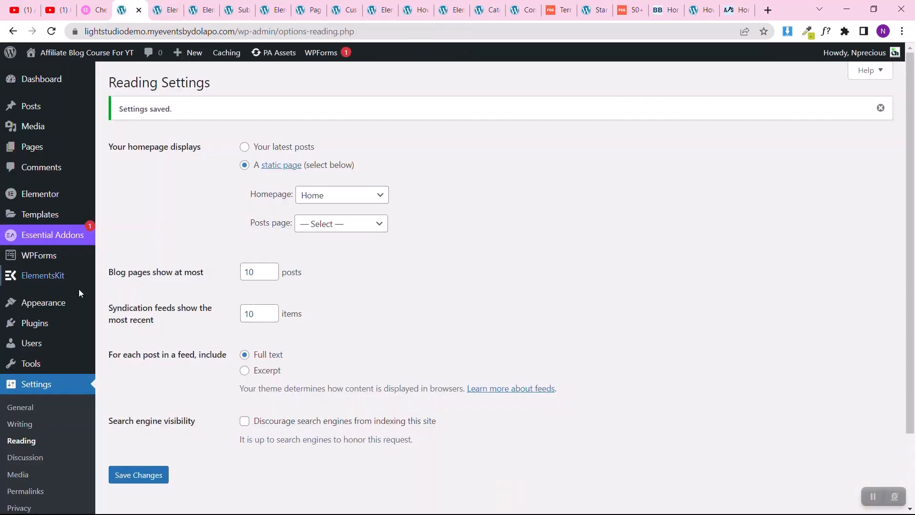
mouse_move(49, 198)
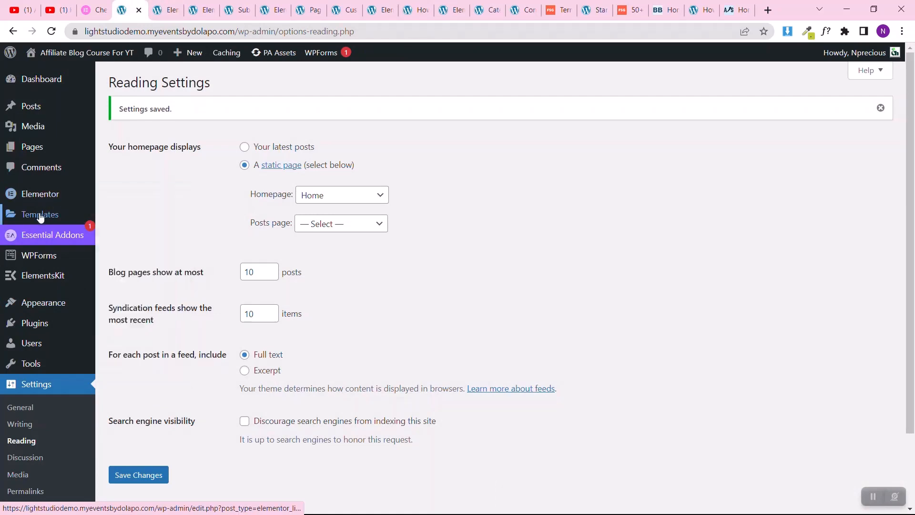
mouse_move(54, 214)
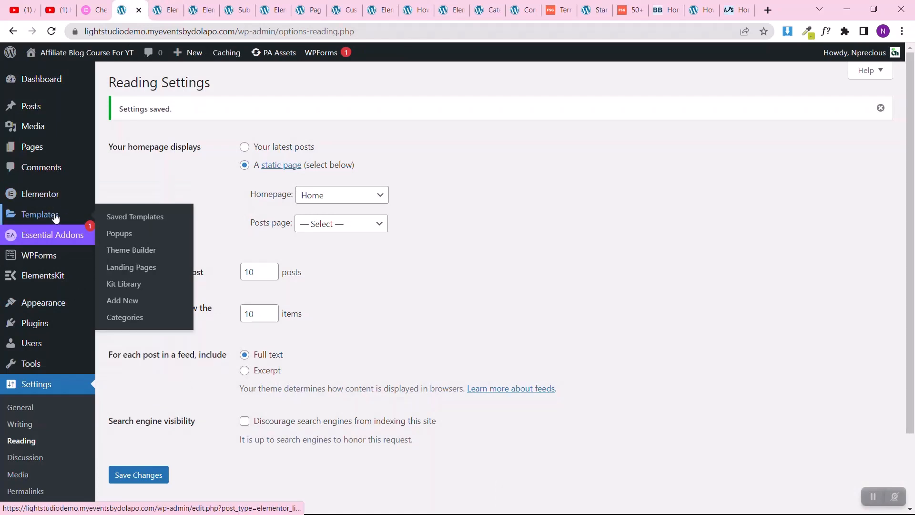
left_click(126, 302)
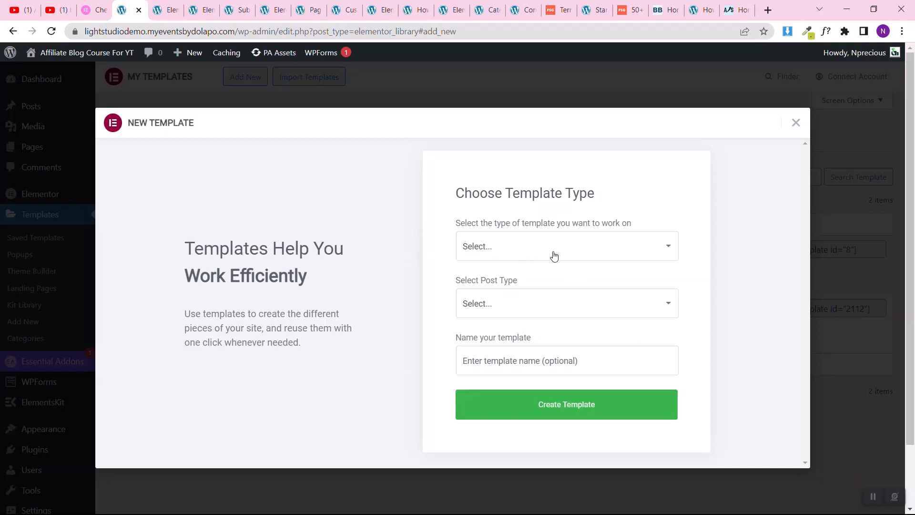
left_click(505, 247)
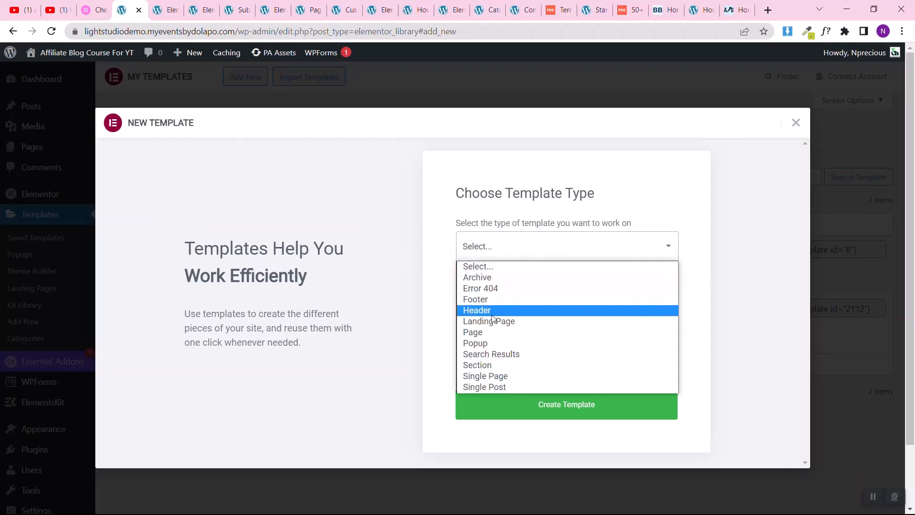
left_click(485, 385)
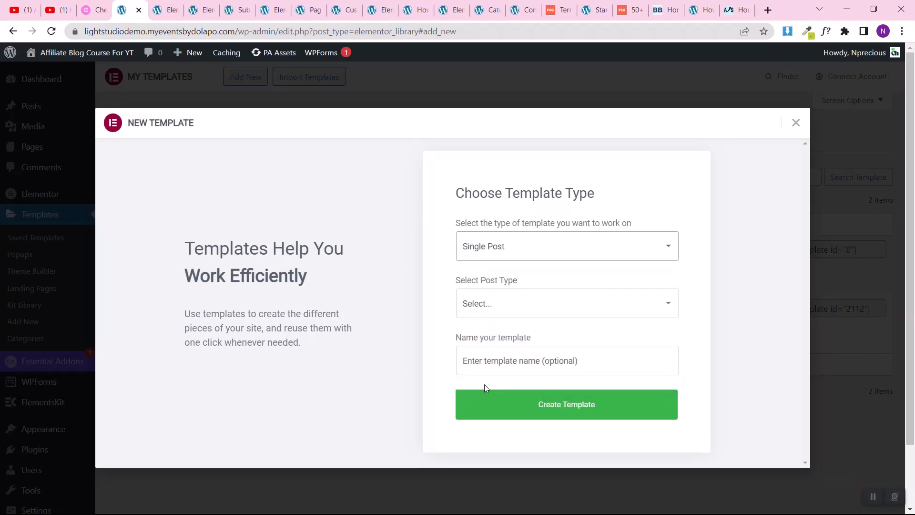
left_click(485, 314)
left_click(468, 335)
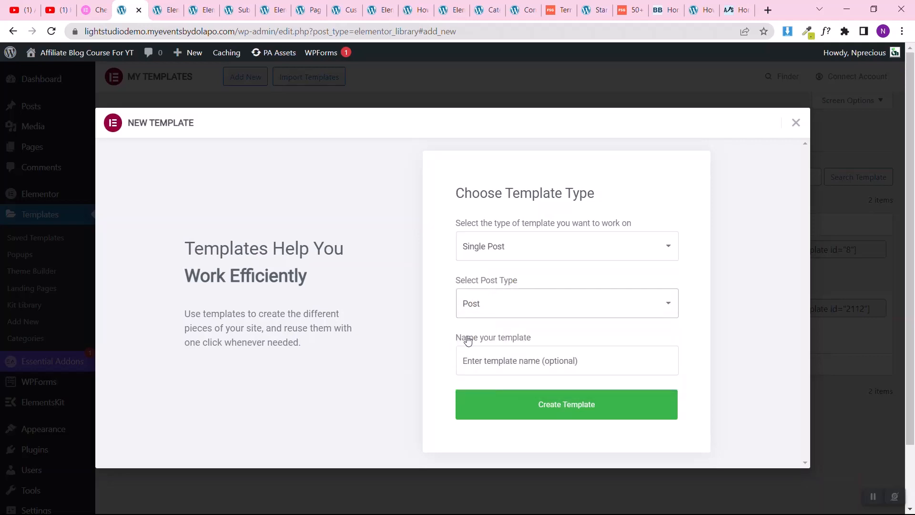
left_click(497, 353)
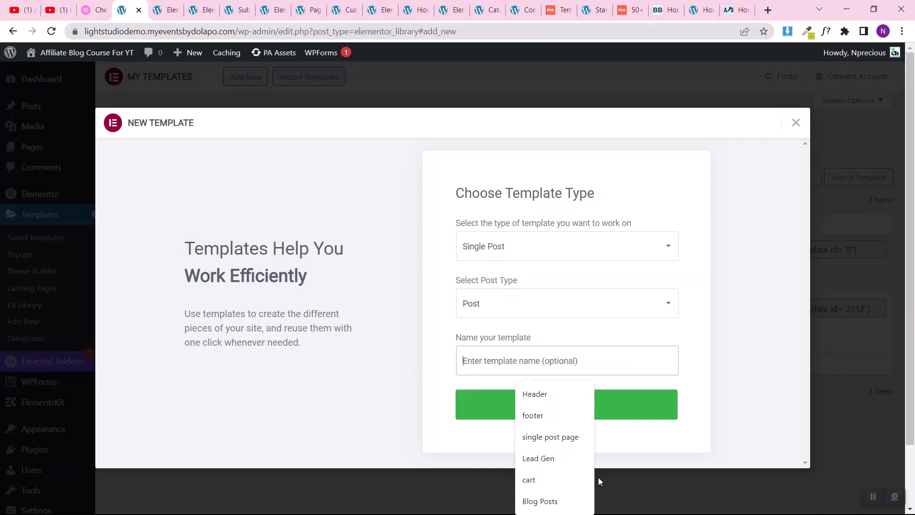
left_click(553, 437)
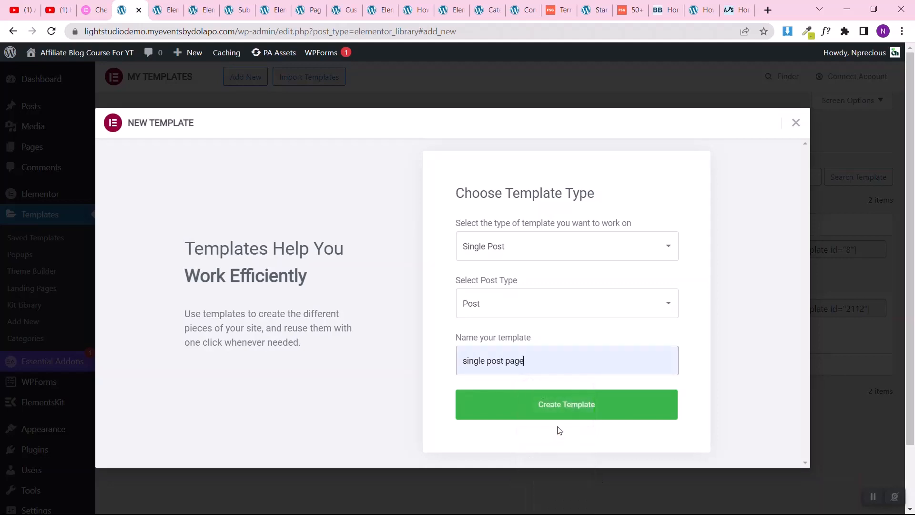
left_click(577, 403)
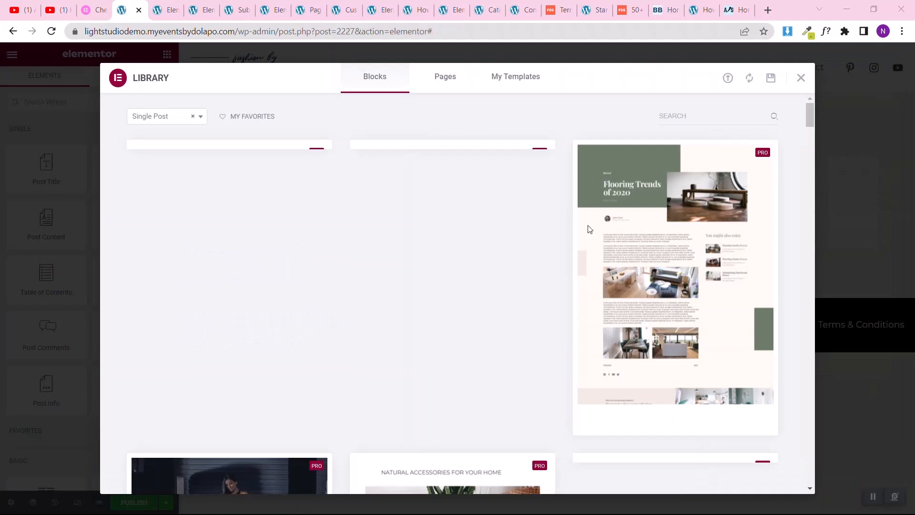
Step: Browse the ready-made Single Post blocks in the template library and close it without inserting one
mouse_move(604, 298)
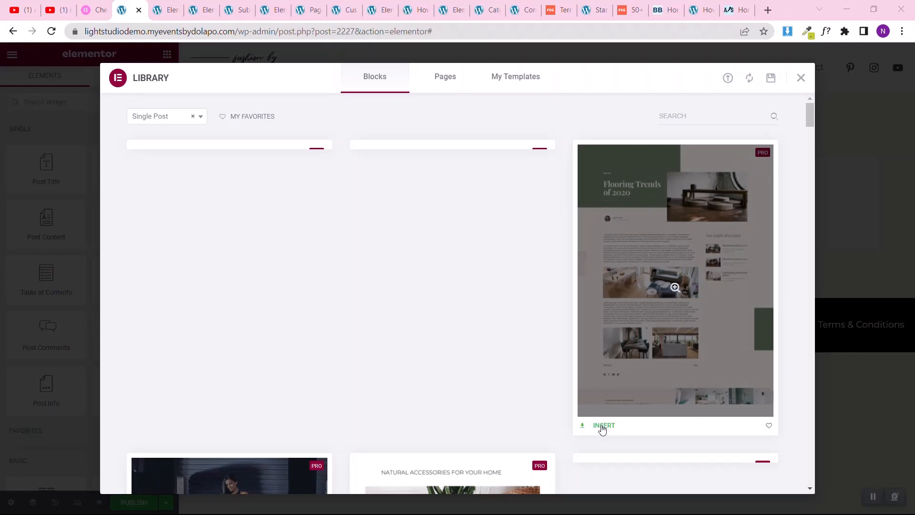
scroll(602, 429, "down", 10)
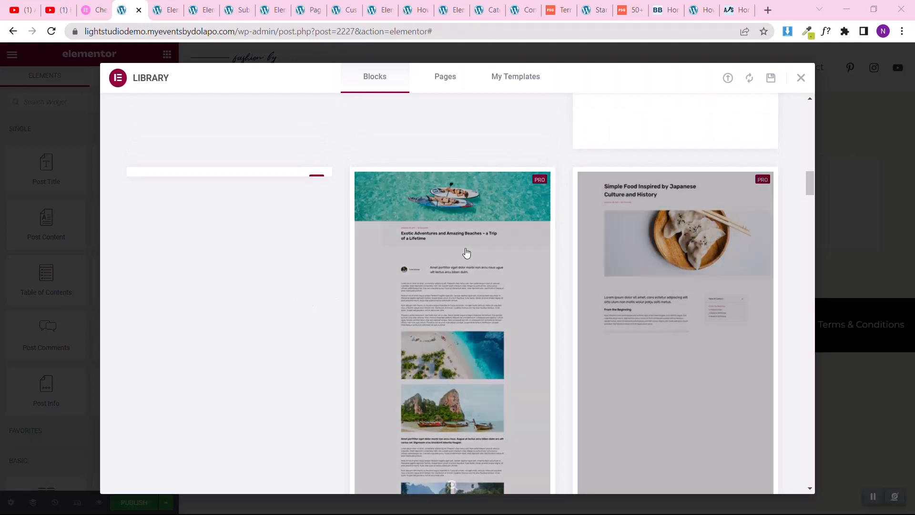
scroll(351, 262, "up", 10)
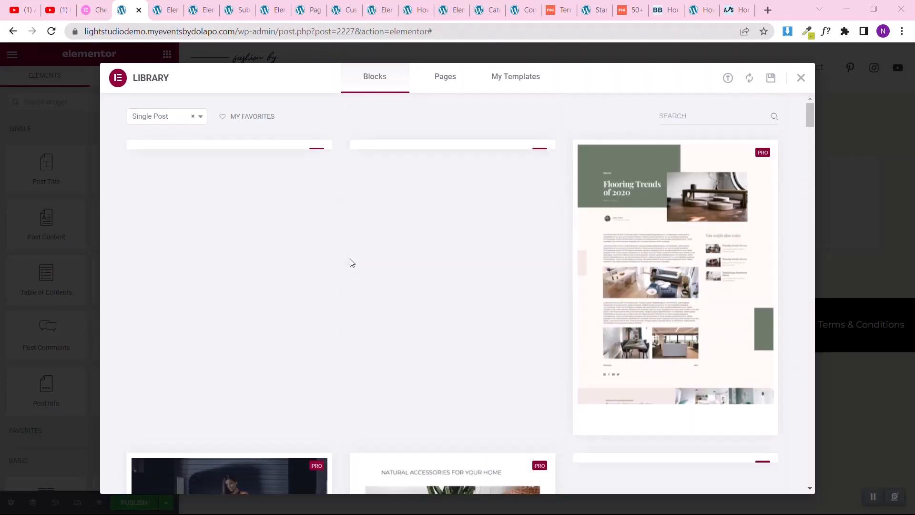
left_click(800, 79)
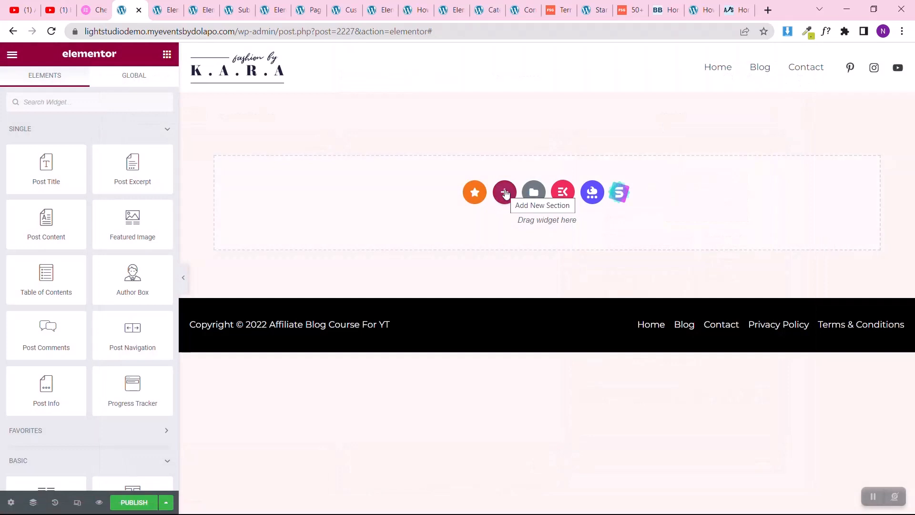
Step: Copy the hero section from the Privacy Policy page and paste it into the empty single post template
left_click(167, 10)
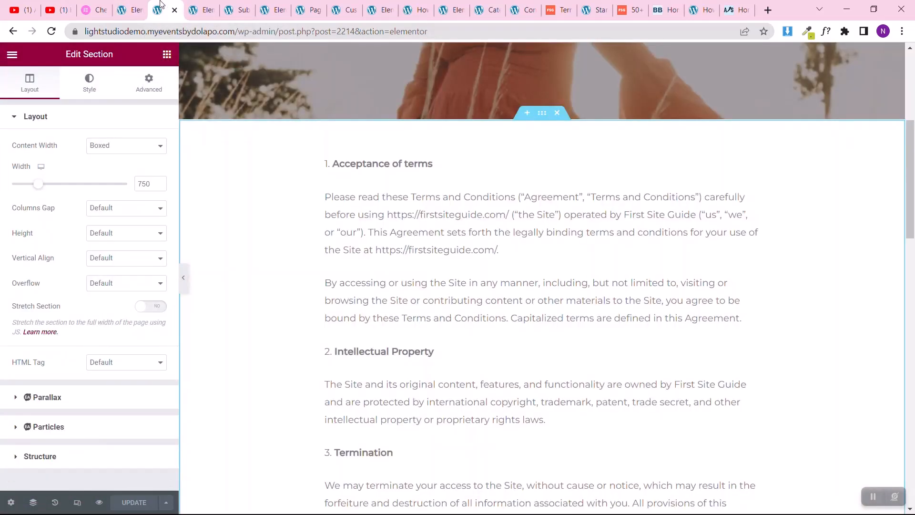
scroll(462, 116, "up", 5)
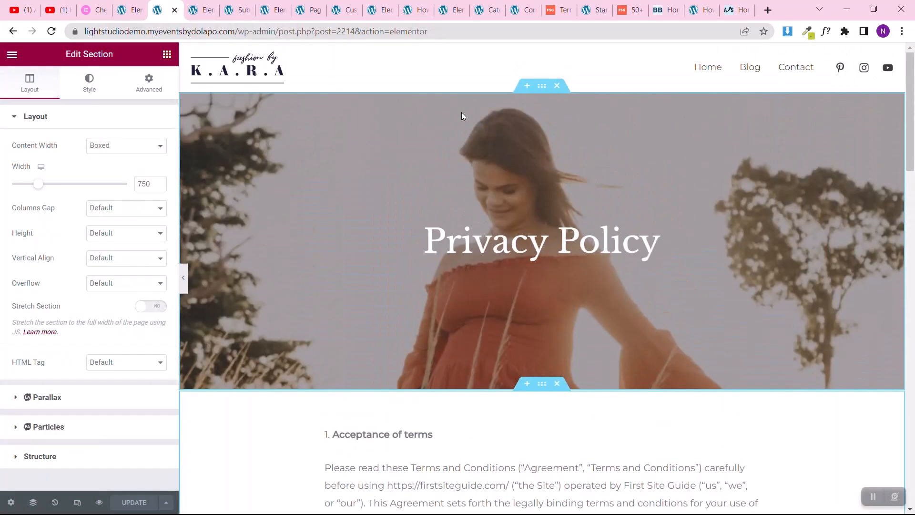
right_click(544, 93)
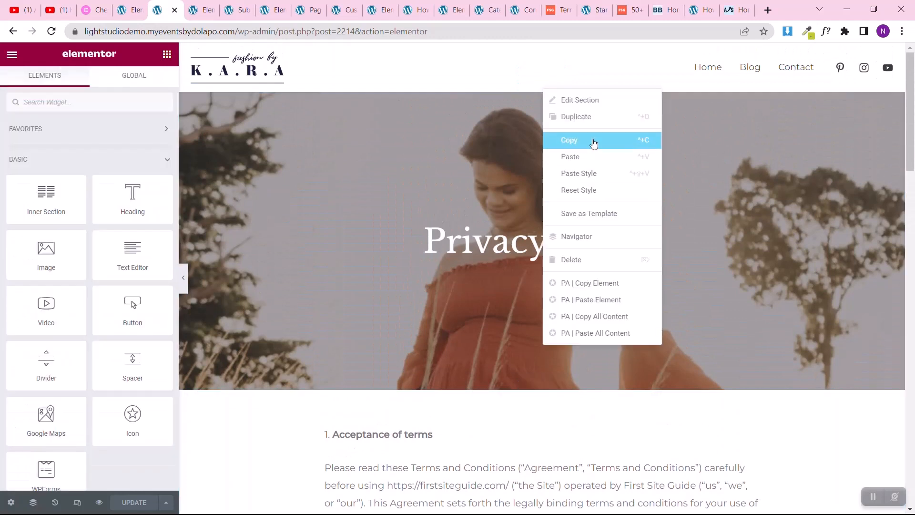
left_click(594, 141)
left_click(129, 10)
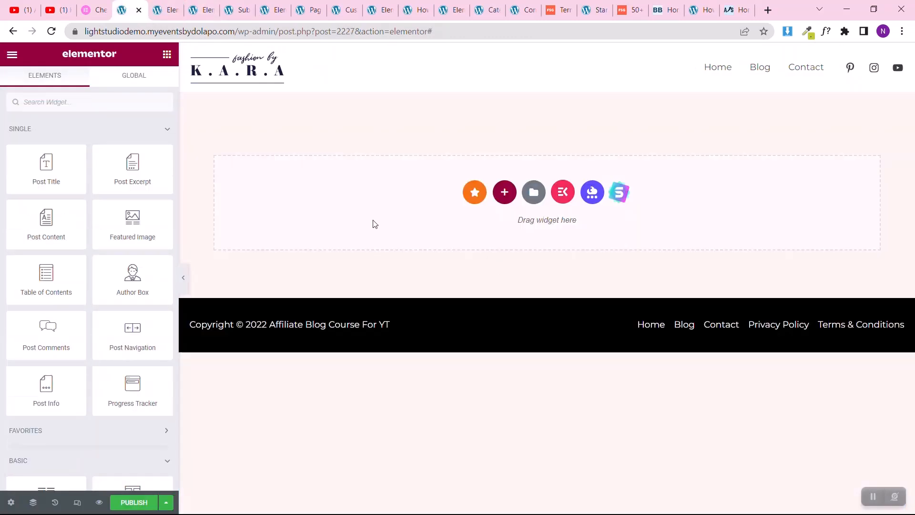
right_click(380, 226)
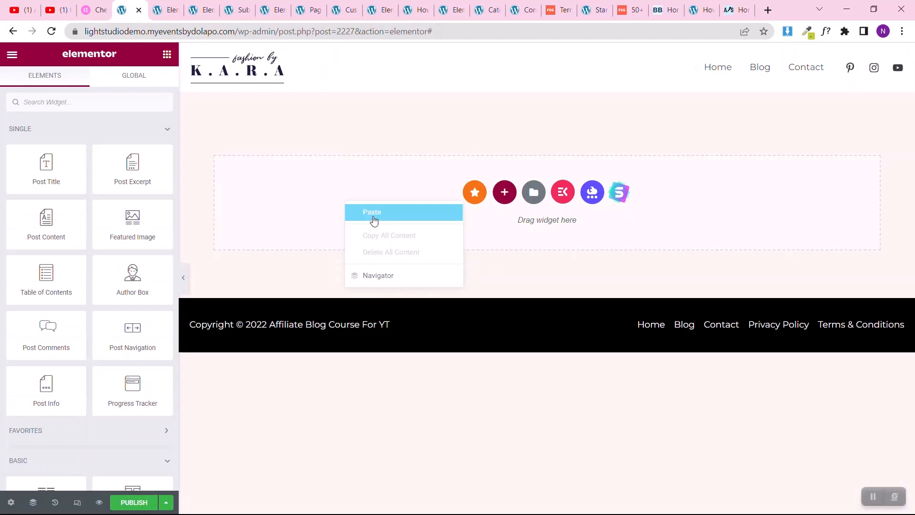
left_click(374, 220)
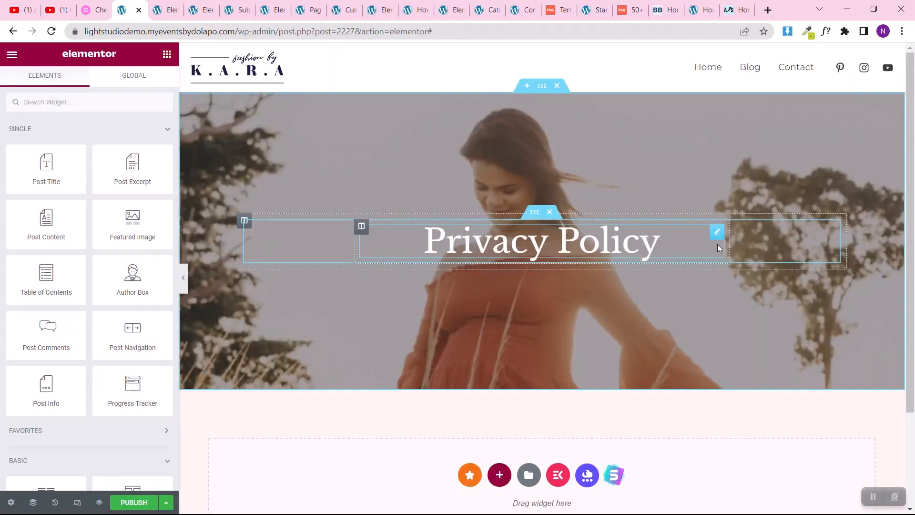
Step: Replace the Privacy Policy heading in the pasted hero section with a Post Title widget
right_click(716, 237)
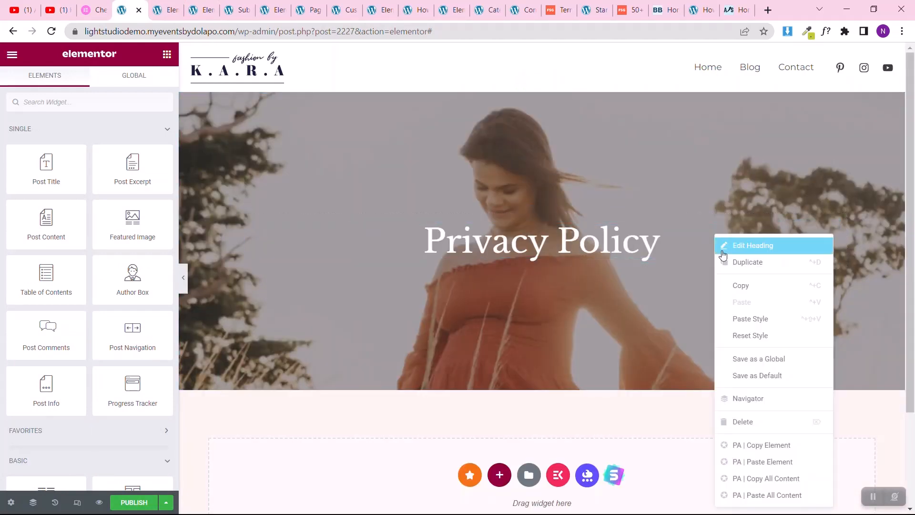
left_click(736, 422)
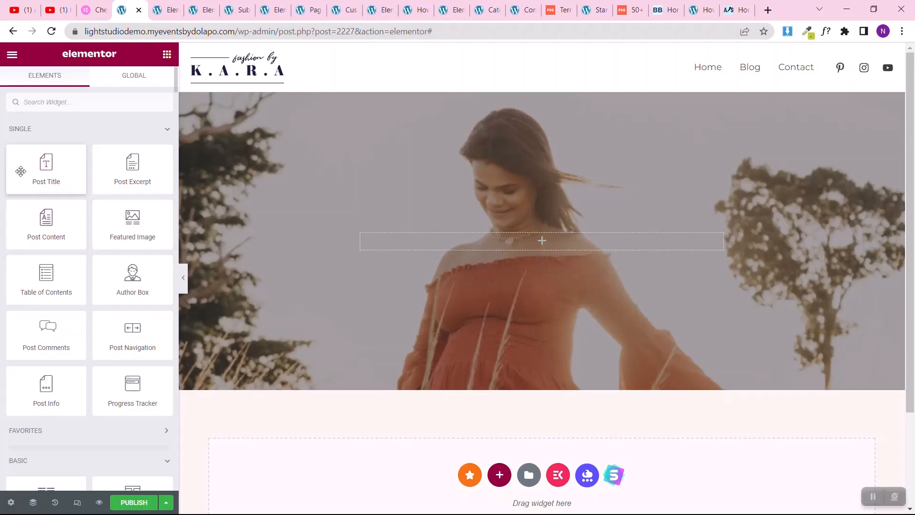
scroll(1, 297, "down", 7)
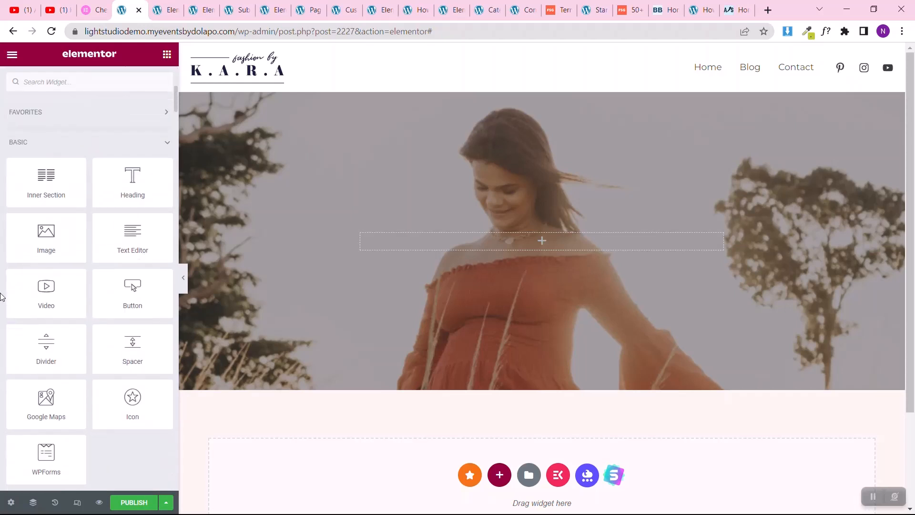
scroll(2, 243, "up", 7)
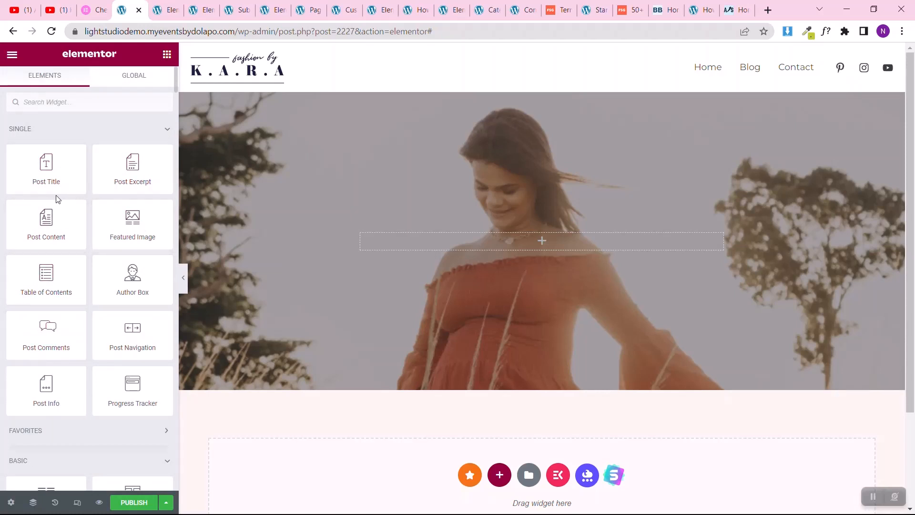
left_click_drag(46, 162, 483, 243)
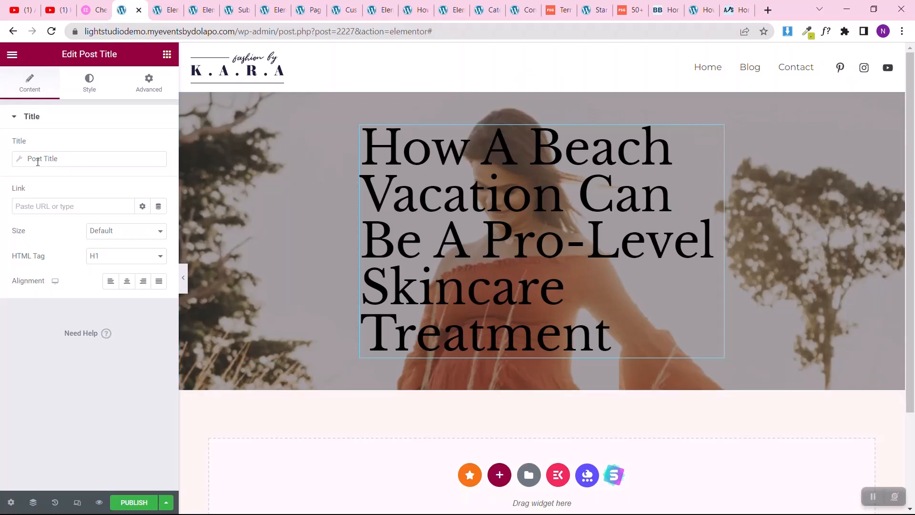
Step: Style the post title with a 42 px font size, weight 500 (Medium) and a white global text color
left_click(89, 82)
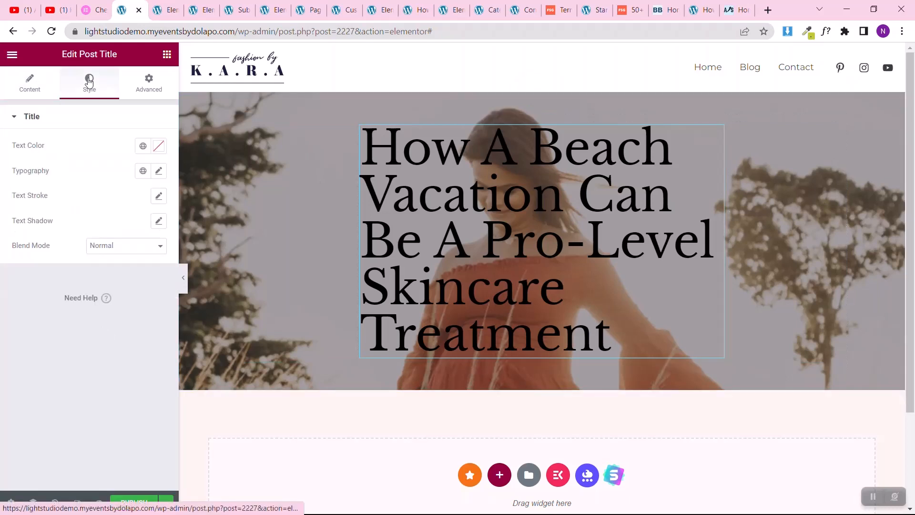
left_click(159, 172)
mouse_move(27, 265)
left_mouse_down()
mouse_move(63, 267)
mouse_move(43, 270)
left_mouse_up()
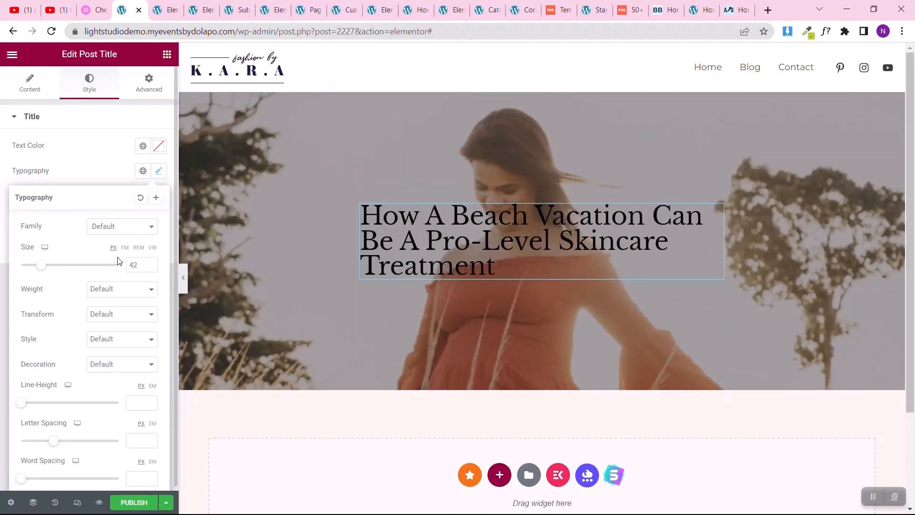
left_click(108, 289)
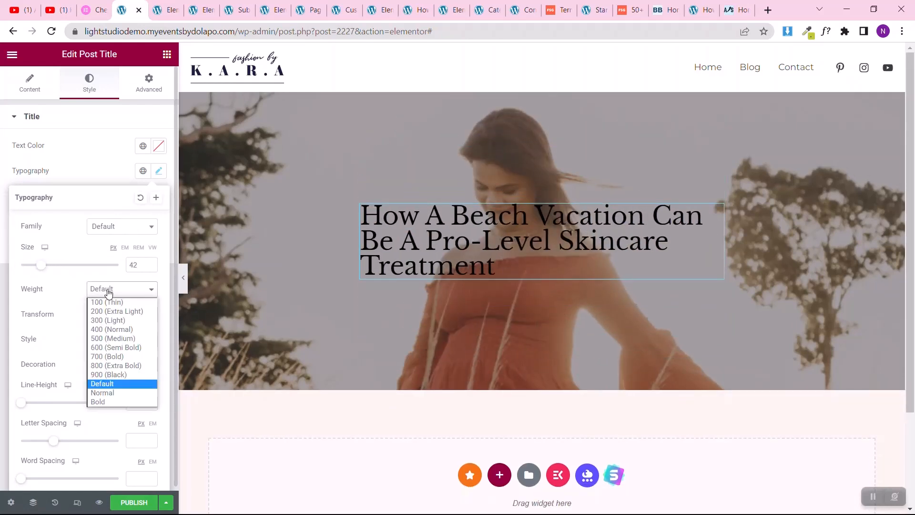
left_click(108, 339)
left_click(142, 147)
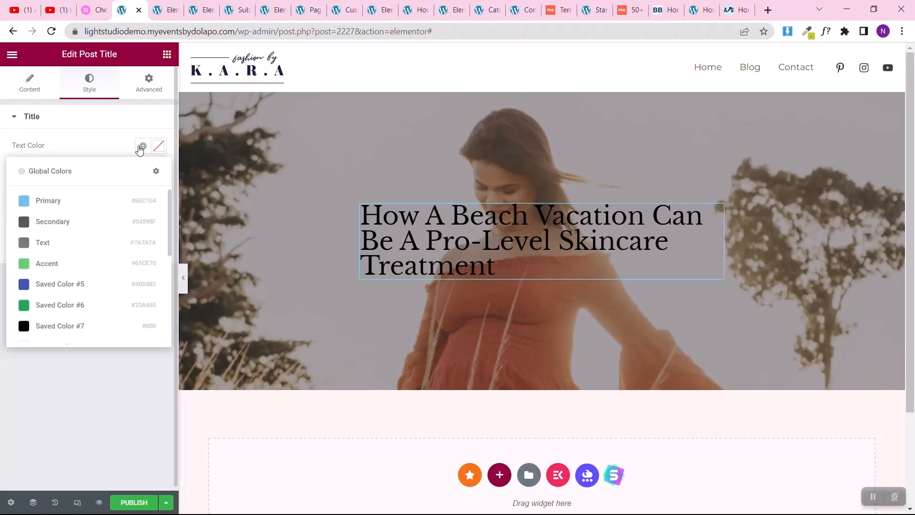
scroll(57, 286, "down", 3)
left_click(36, 286)
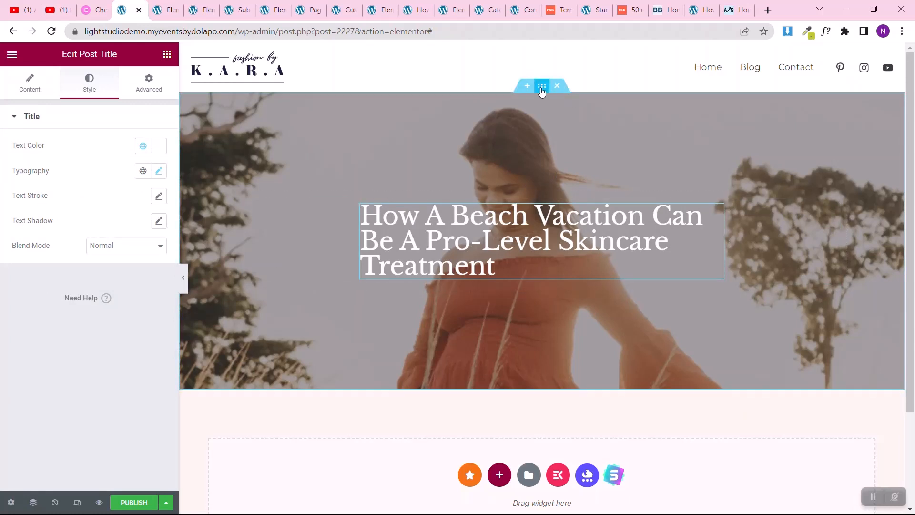
Step: Remove the hero section's background image and set its background color to the black global Saved Color #7
left_click(542, 86)
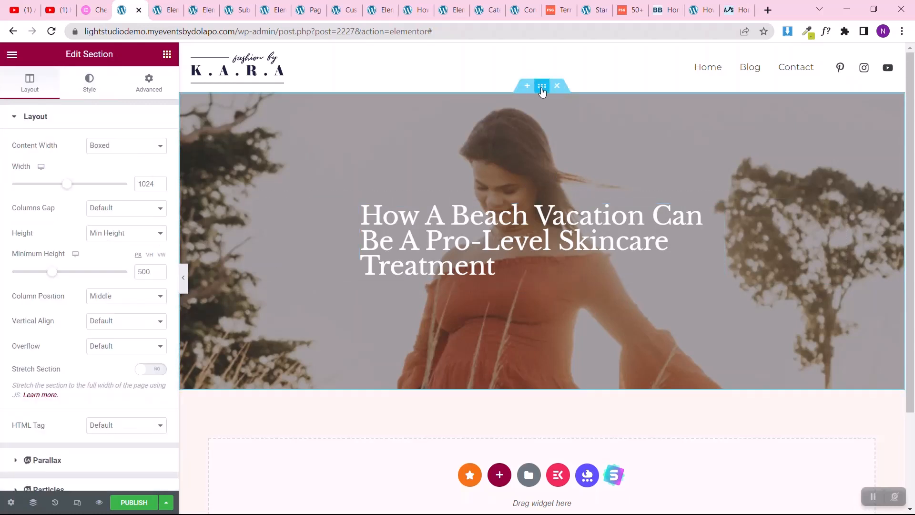
left_click(87, 78)
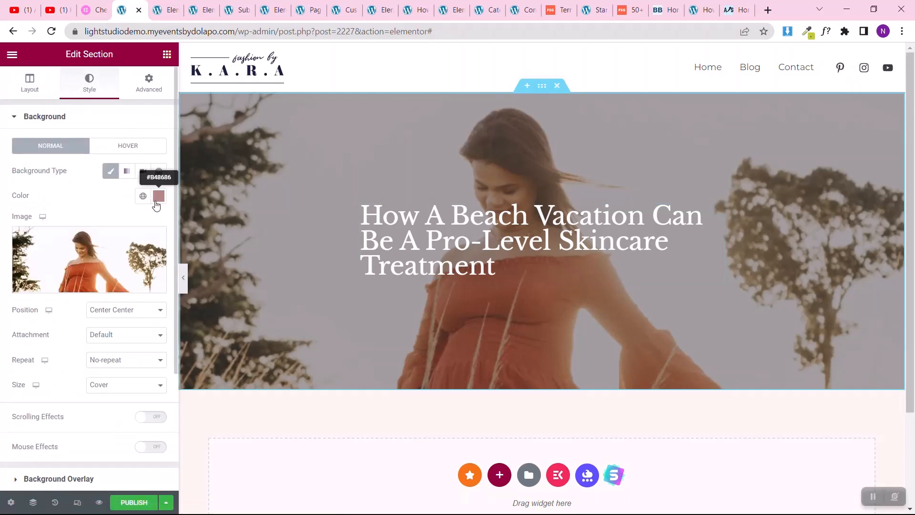
left_click(153, 238)
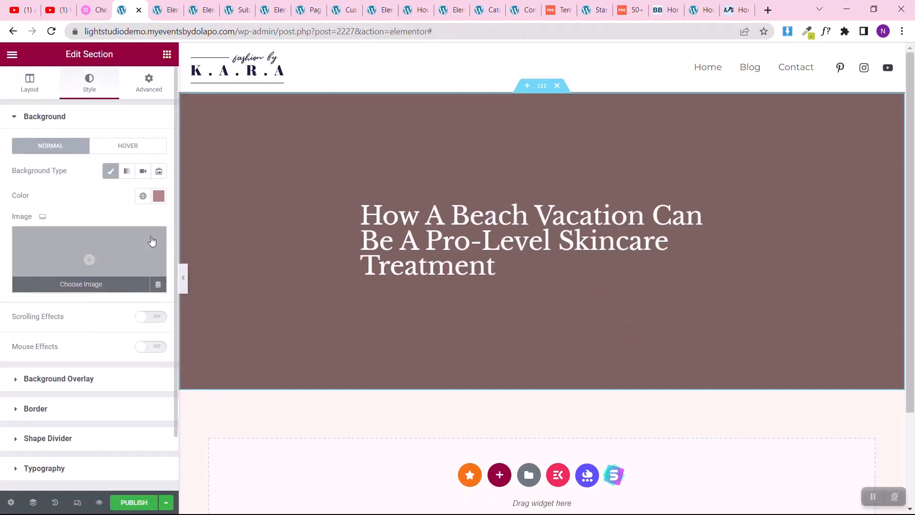
left_click(143, 197)
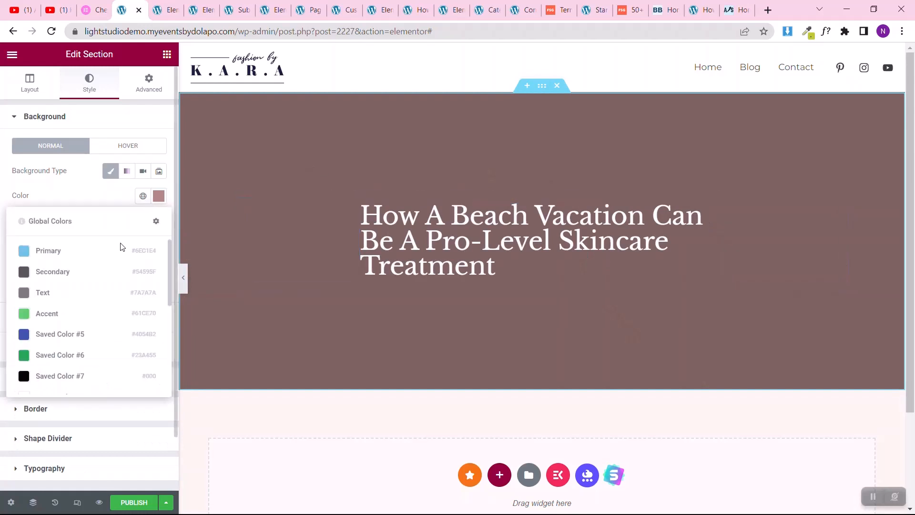
left_click(50, 377)
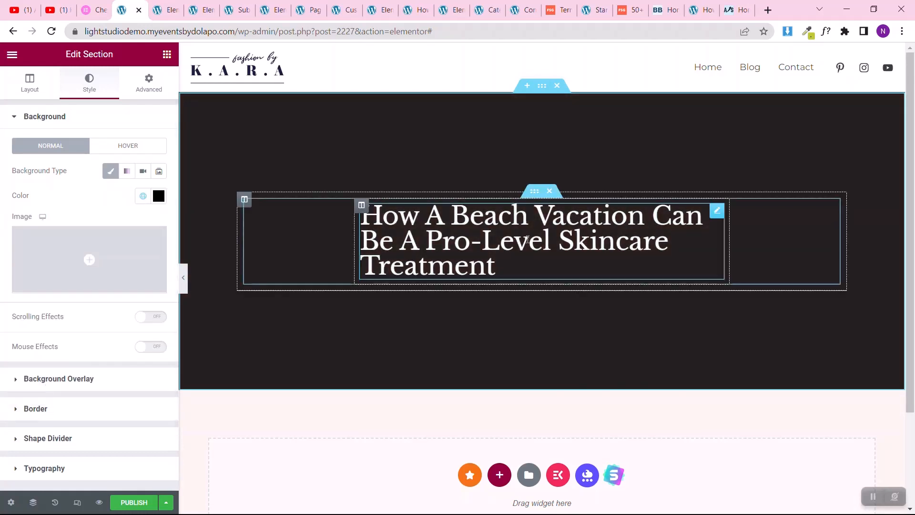
Step: Center-align the post title in the hero section
left_click(717, 217)
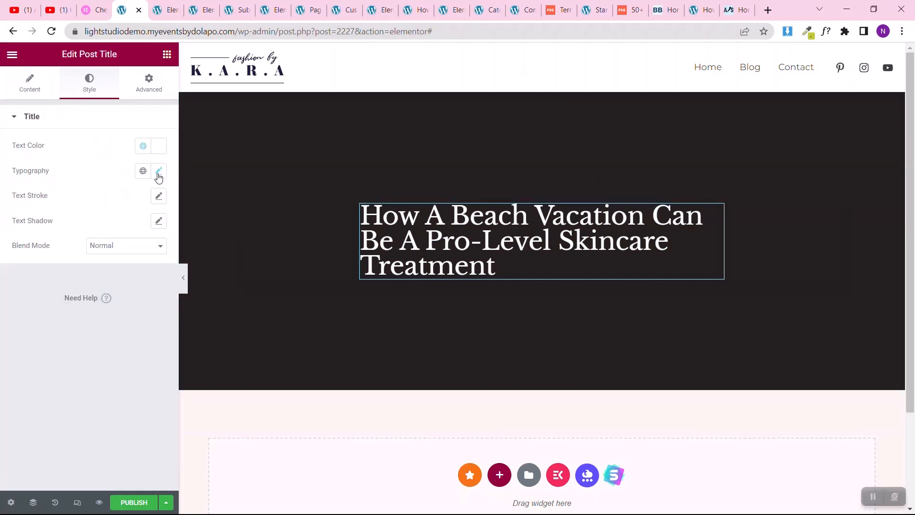
left_click(159, 173)
left_click(30, 82)
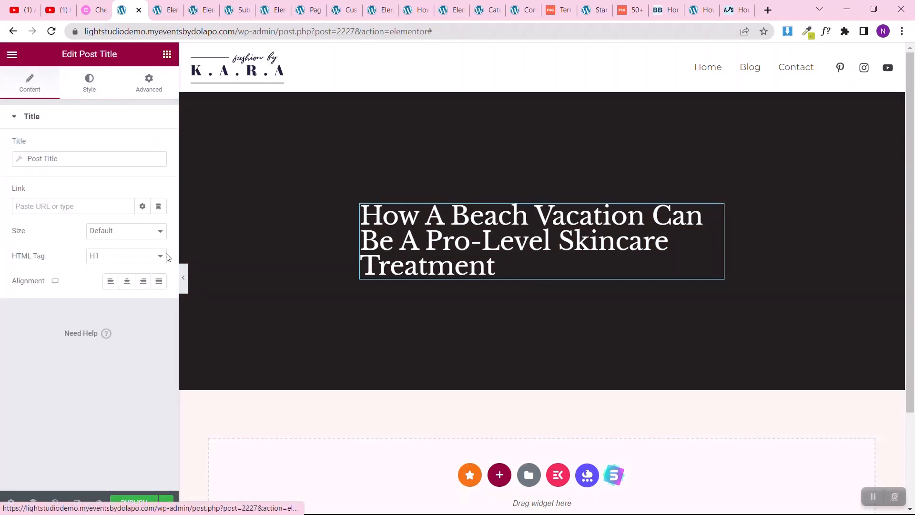
left_click(126, 281)
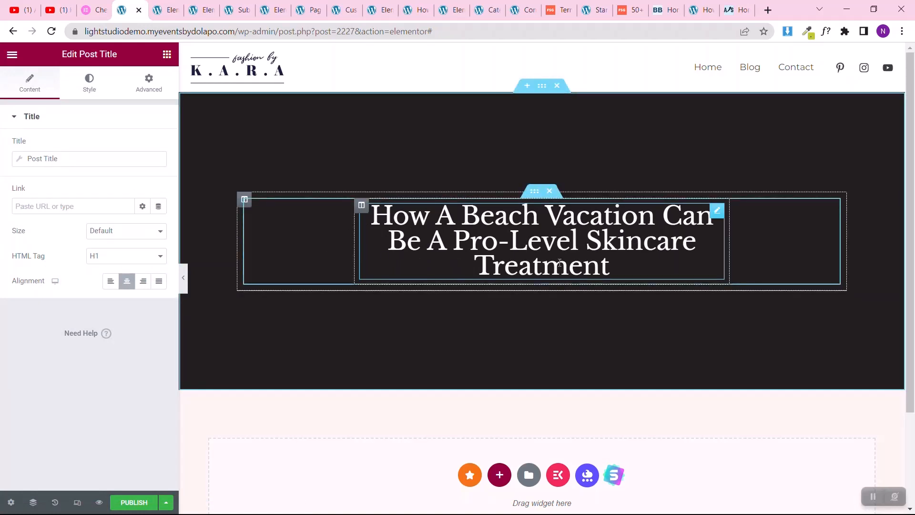
Step: Add a Post Info widget below the post title and remove its Comments item
scroll(597, 263, "down", 3)
scroll(597, 263, "up", 2)
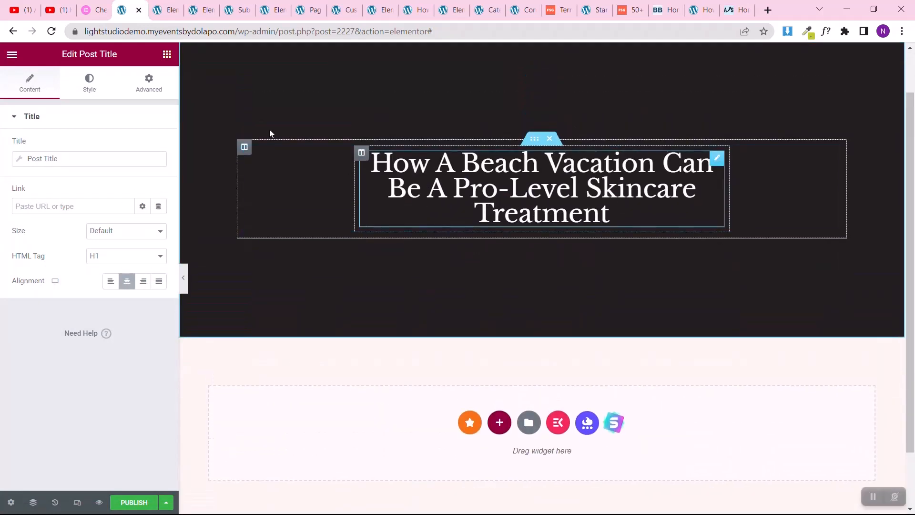
left_click(167, 54)
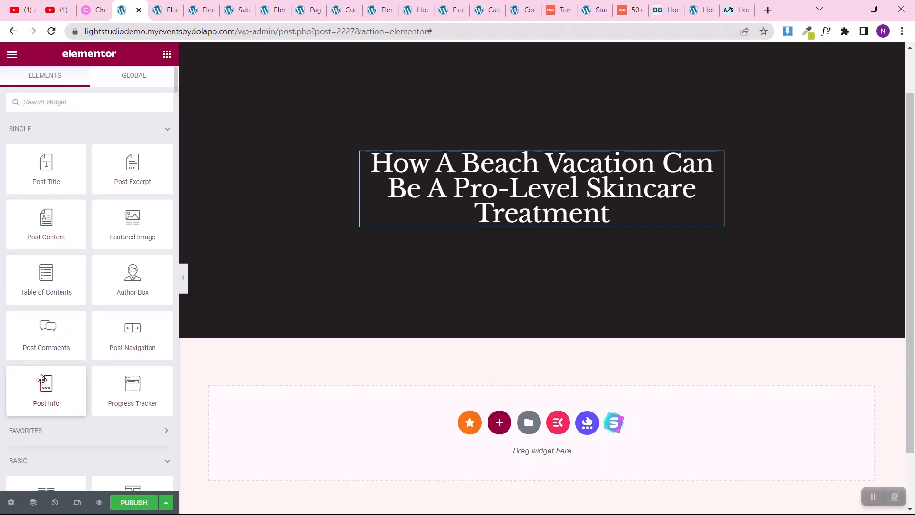
left_click_drag(45, 374, 461, 210)
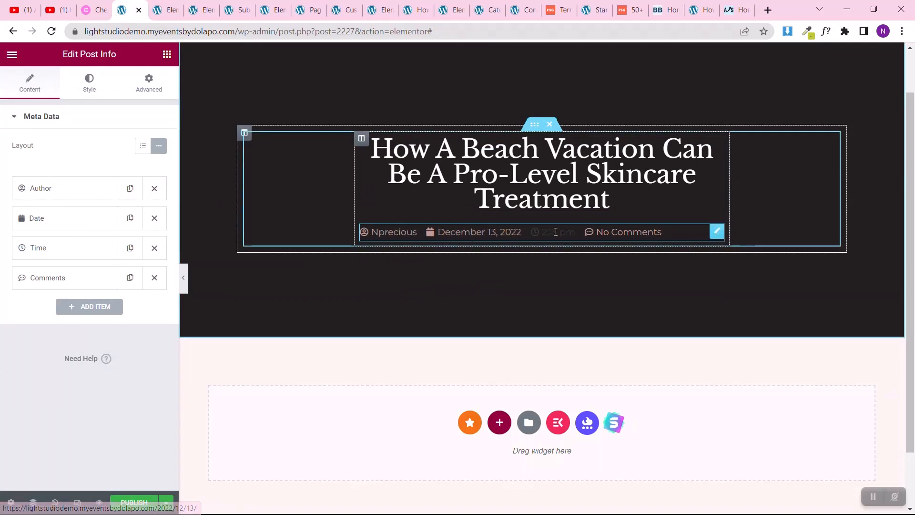
left_click(155, 278)
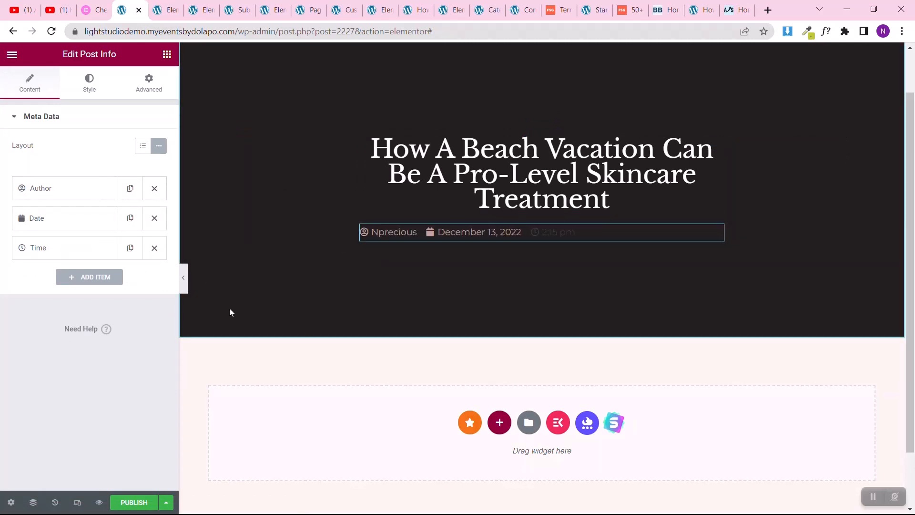
Step: Center the Post Info list and set its text color to the global Theme Color 5
left_click(95, 92)
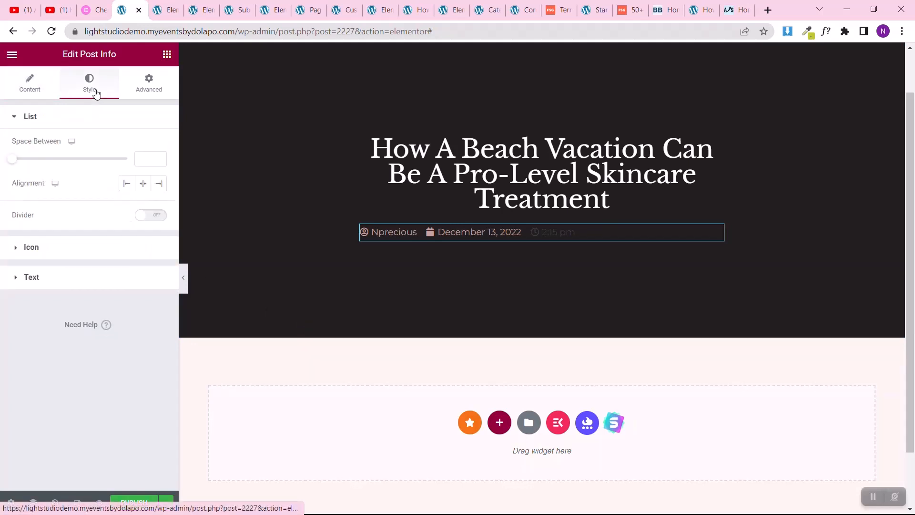
left_click(147, 183)
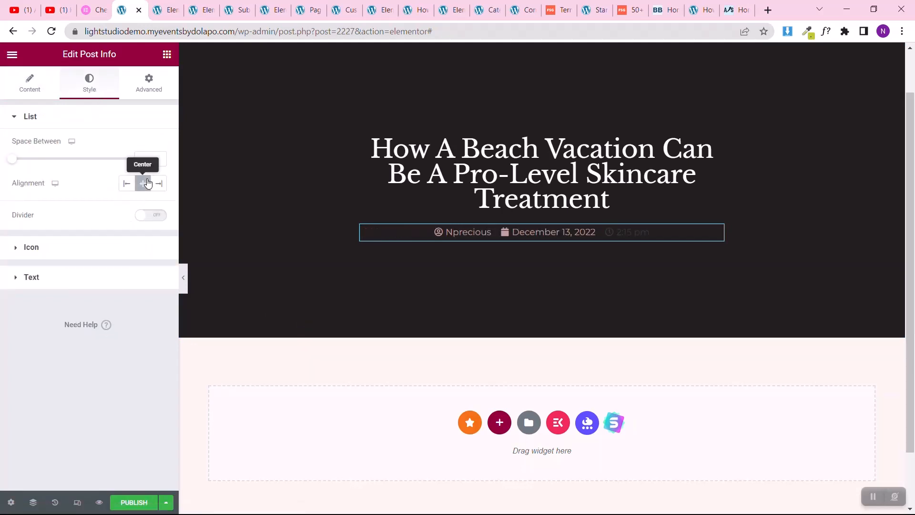
left_click(75, 275)
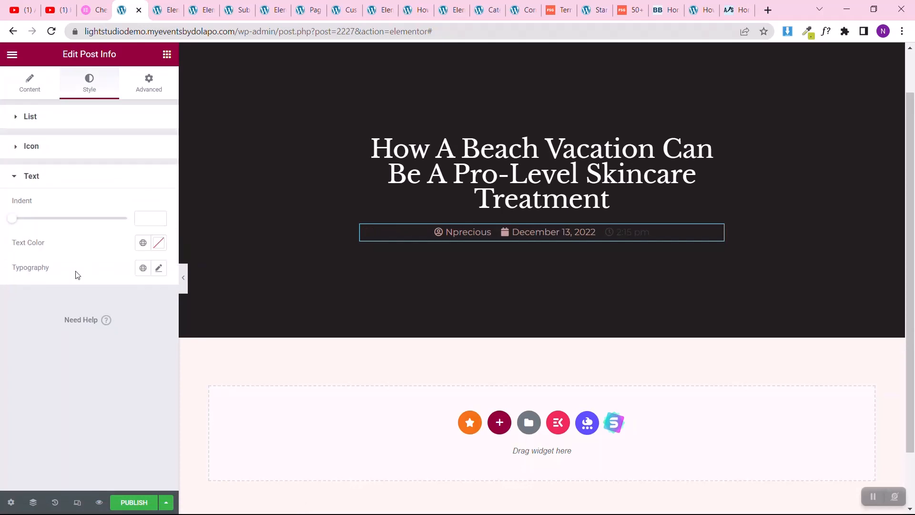
left_click(143, 243)
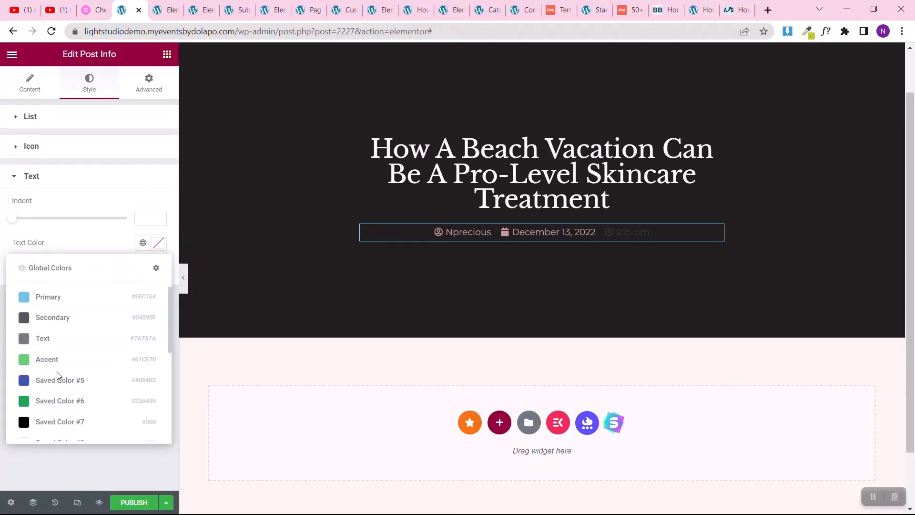
scroll(60, 376, "down", 5)
left_click(68, 342)
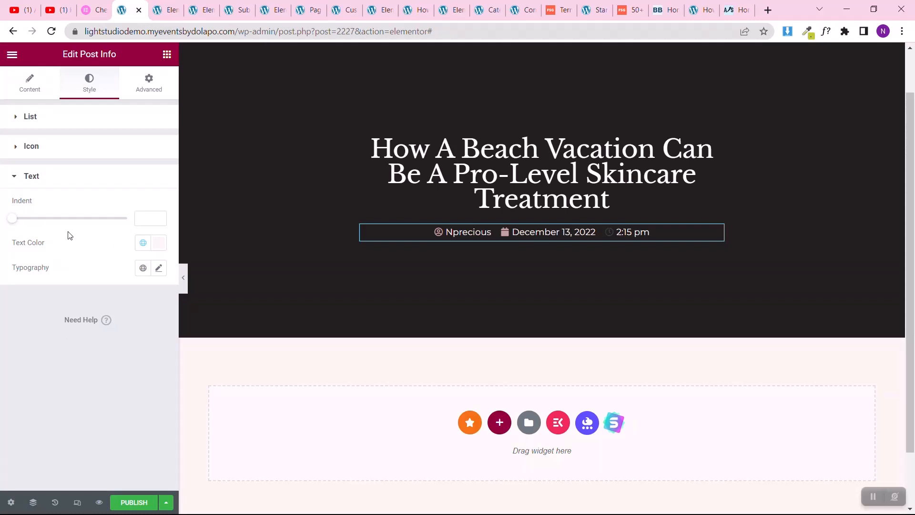
Step: Set the Post Info icon color to the global Theme Color 5
left_click(97, 157)
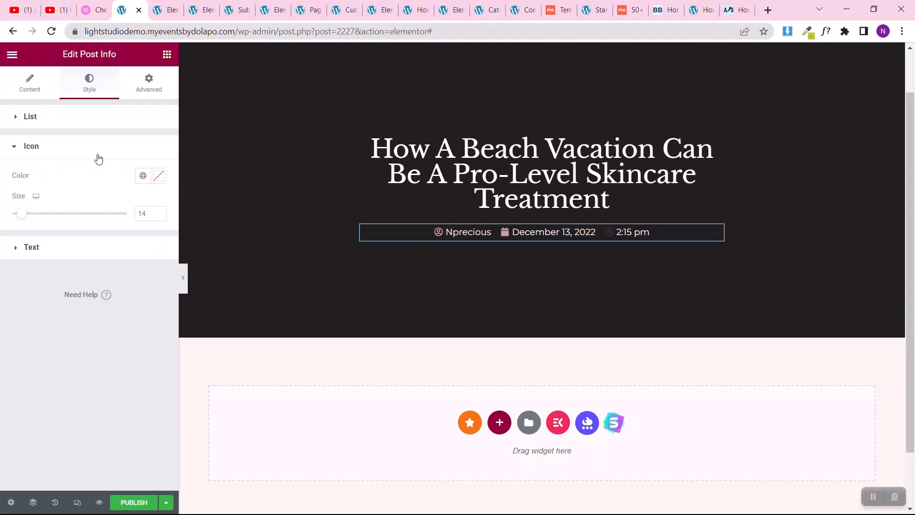
left_click(144, 181)
scroll(67, 353, "down", 5)
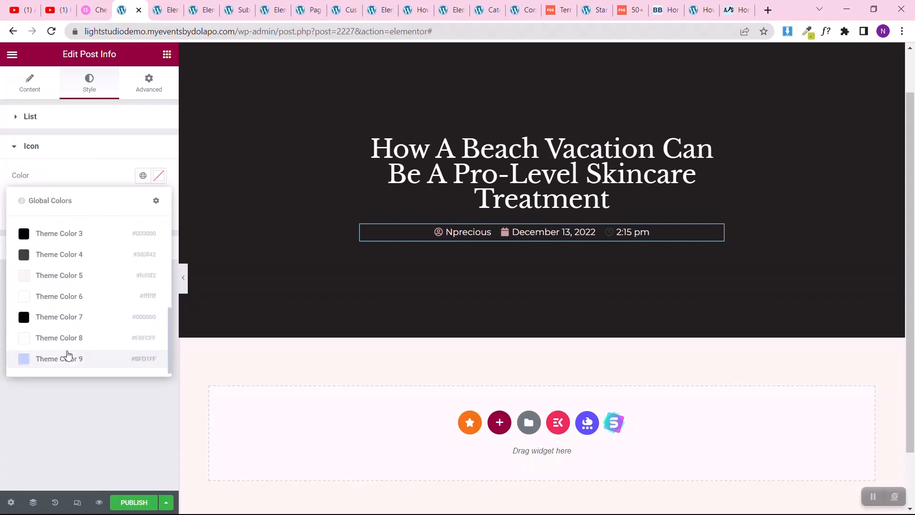
left_click(66, 274)
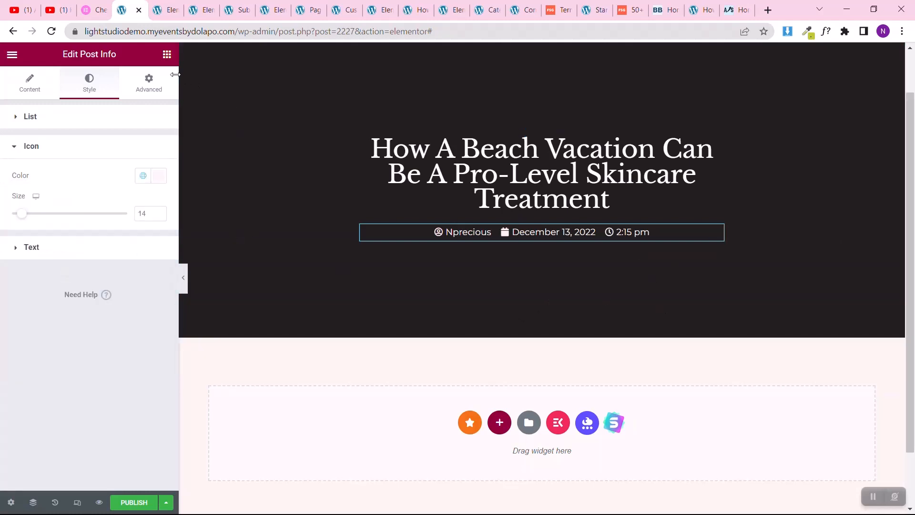
Step: Add a Share Buttons widget below the post info in the hero section and center-align it
left_click(167, 56)
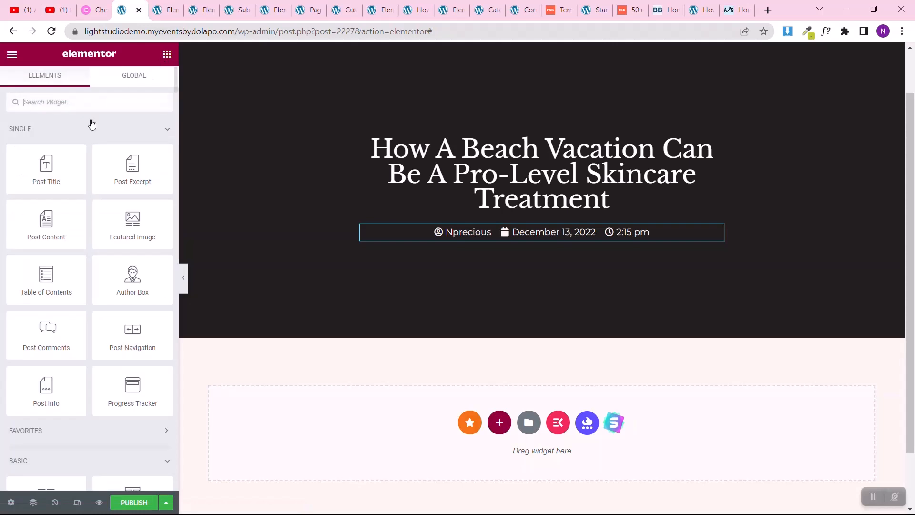
type("share")
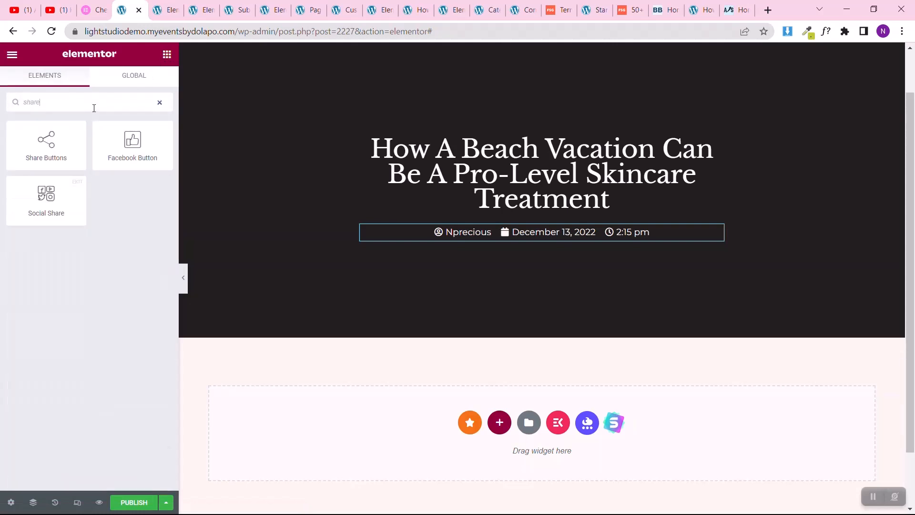
left_click_drag(49, 160, 543, 249)
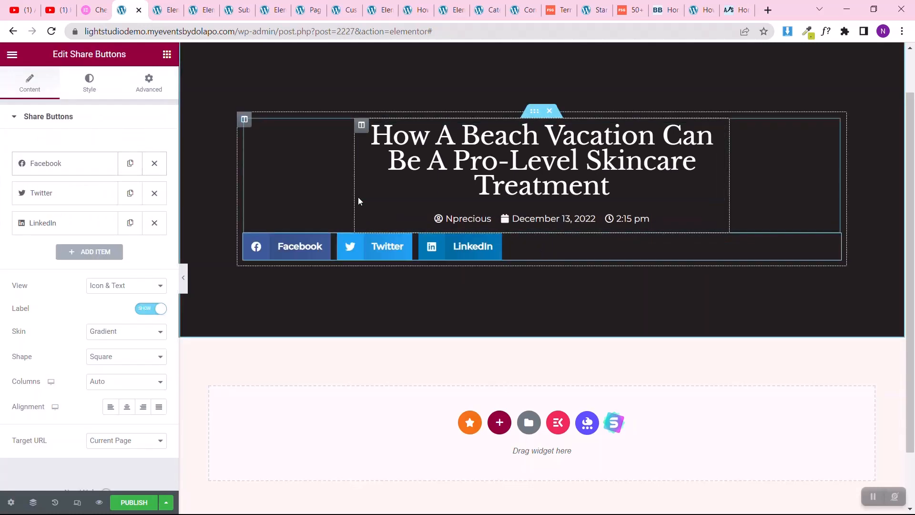
left_click(127, 406)
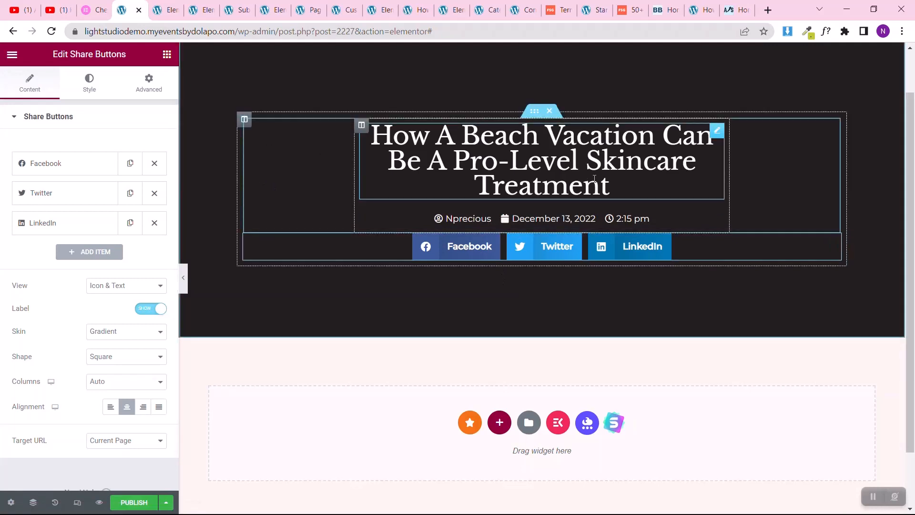
Step: Add a Pinterest item to the share buttons and unlink the widget's padding values
scroll(595, 179, "up", 1)
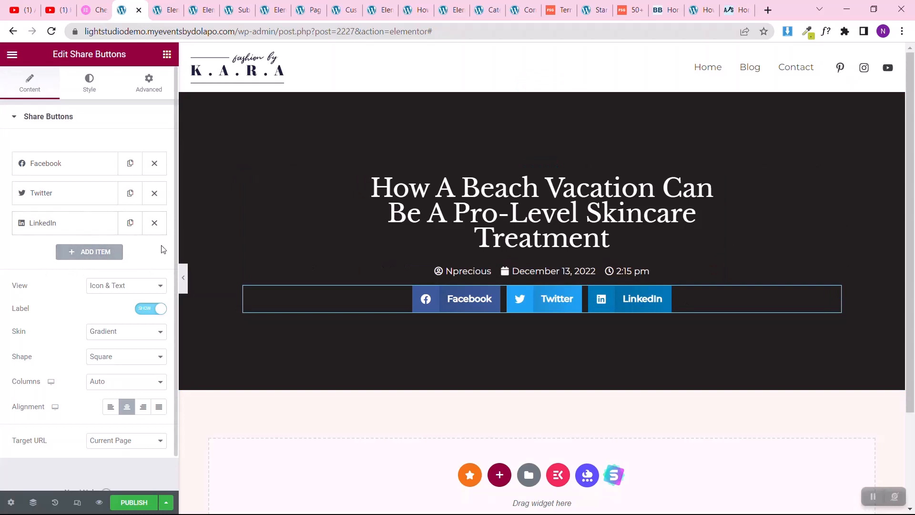
left_click(86, 251)
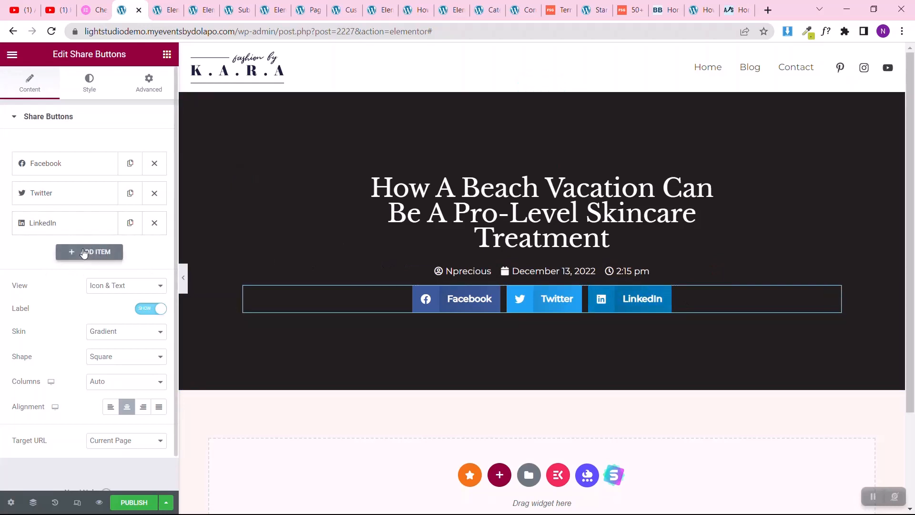
left_click(109, 287)
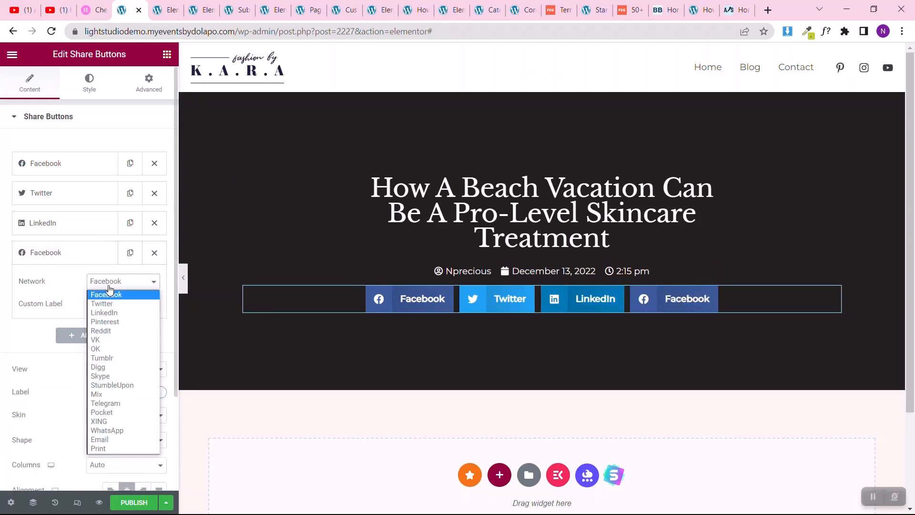
left_click(108, 322)
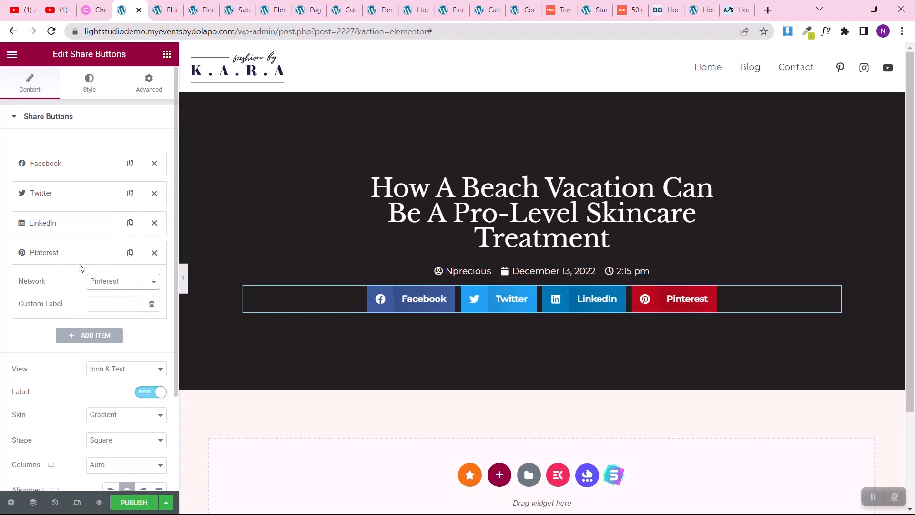
left_click(83, 263)
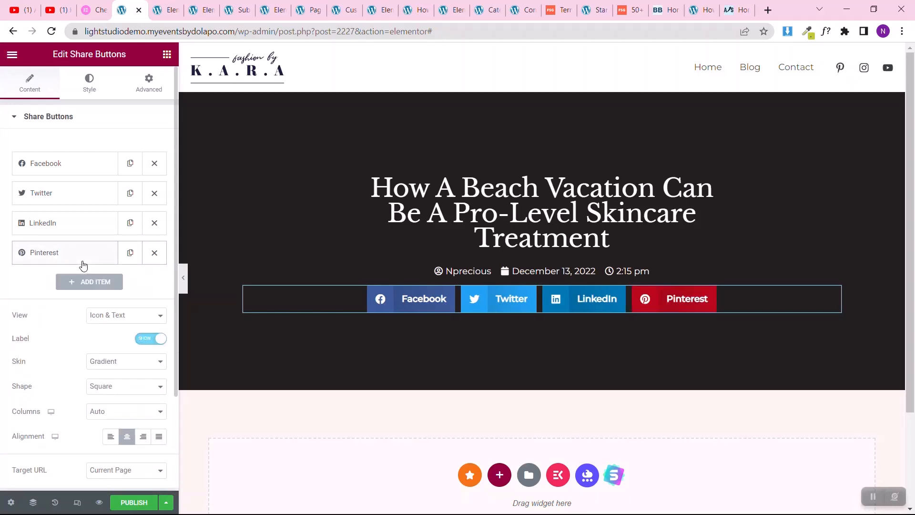
left_click(152, 97)
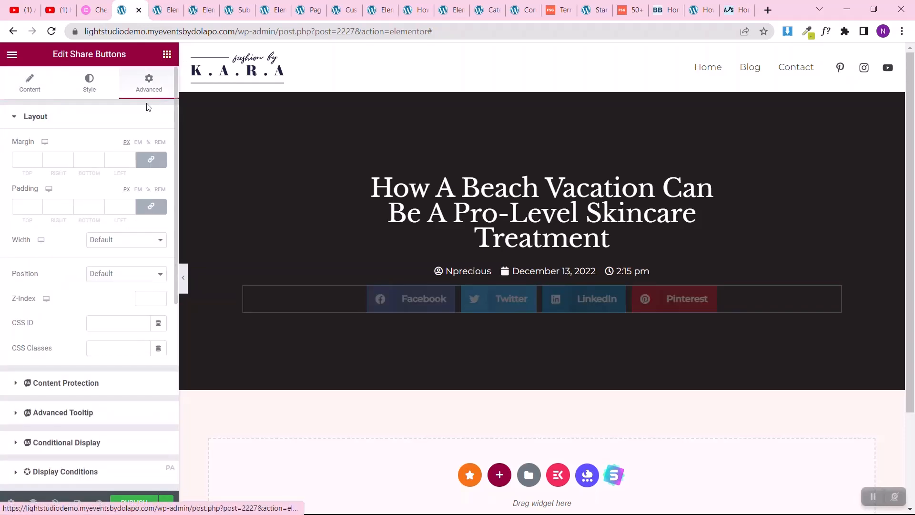
left_click(148, 210)
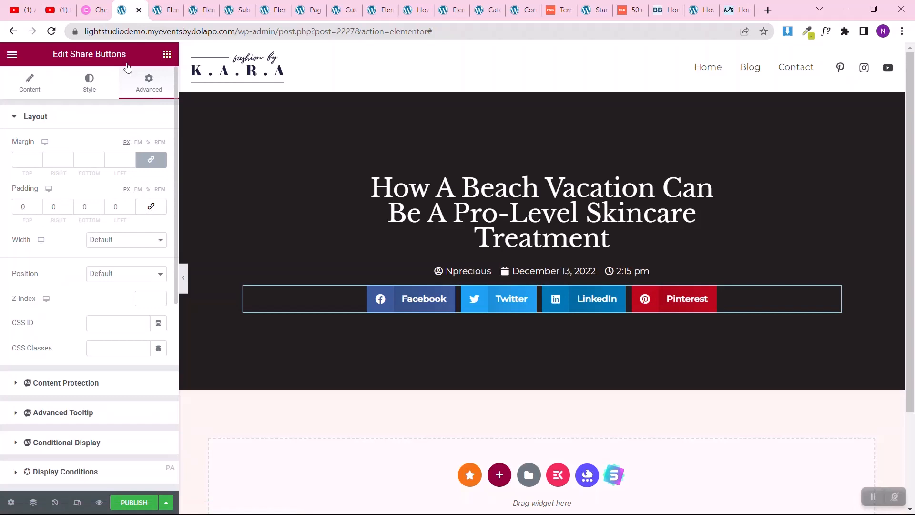
Step: Insert a Spacer widget between the post info and the share buttons and set its space to 10 px
left_click(167, 55)
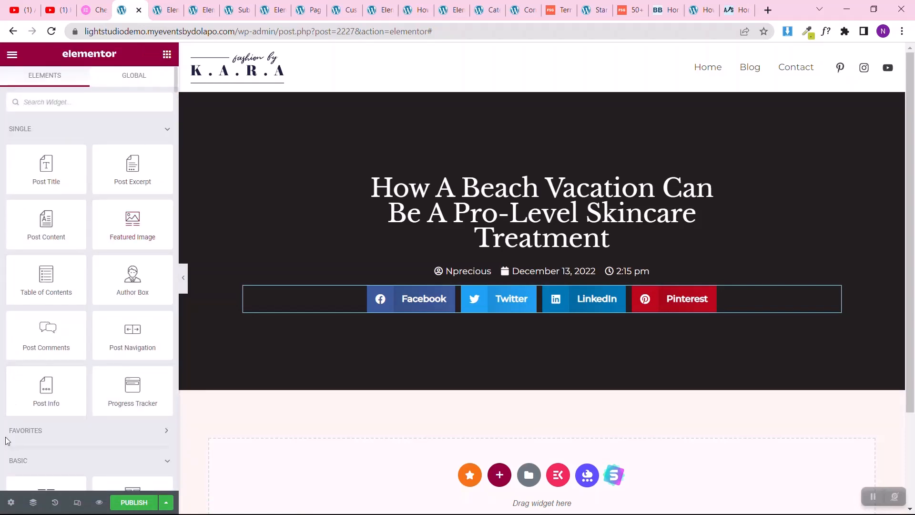
scroll(7, 441, "down", 7)
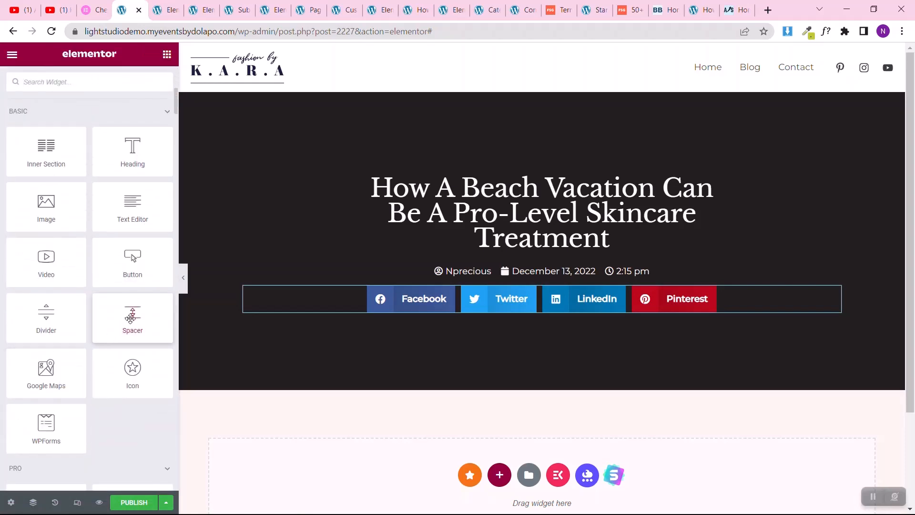
left_click_drag(130, 318, 439, 288)
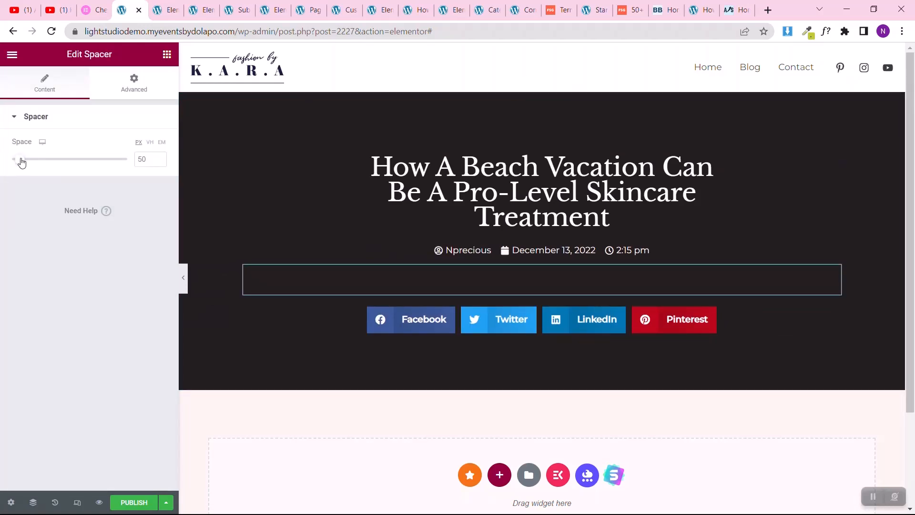
left_click_drag(21, 162, 6, 164)
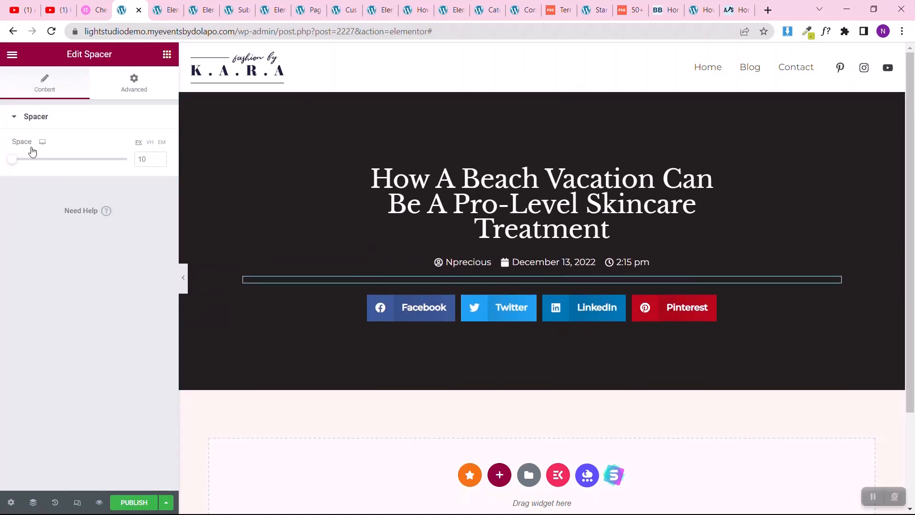
Step: Duplicate the spacer, then place one copy between the post title and post info and the other directly below the post info in the inner column
right_click(836, 280)
left_click(830, 268)
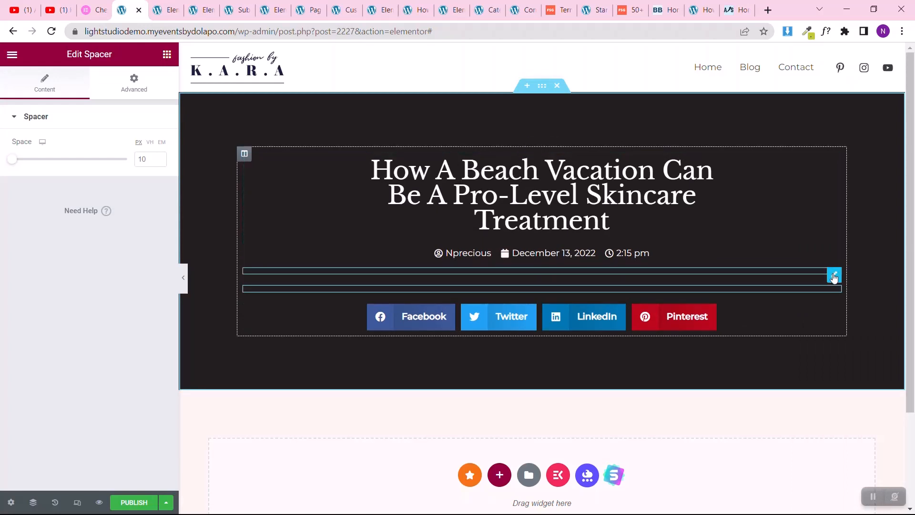
left_click_drag(834, 277, 677, 237)
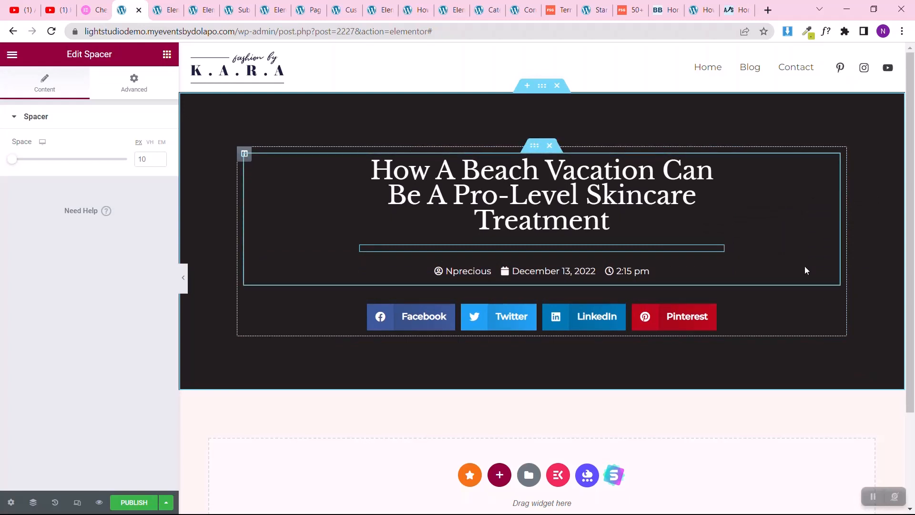
left_click_drag(834, 296, 674, 285)
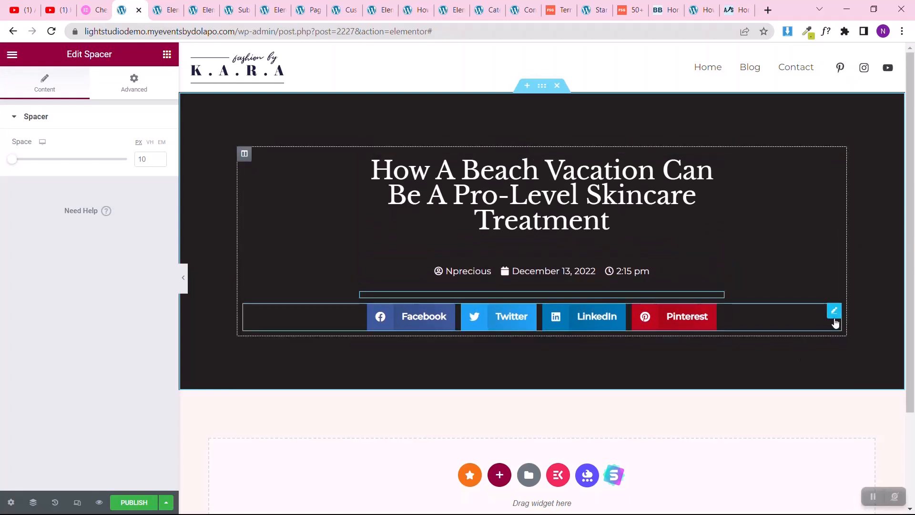
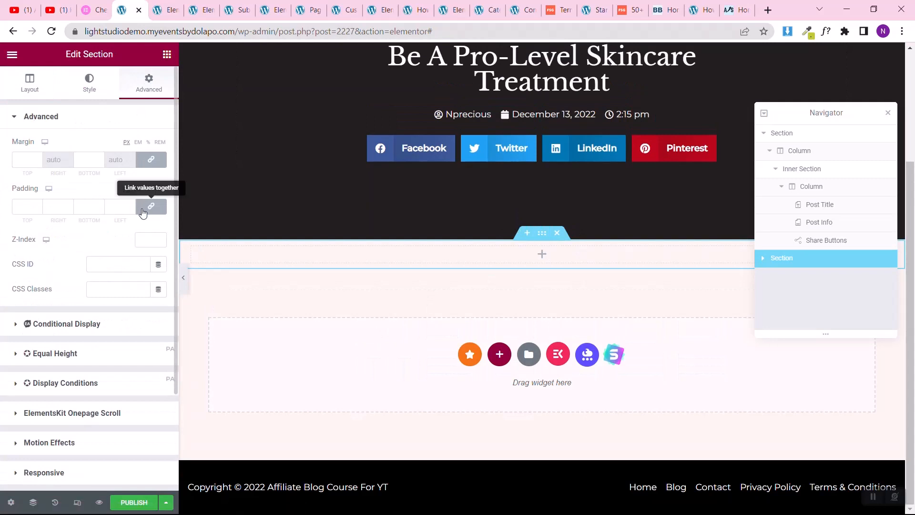
Step: Set the new section's top and bottom padding to 70 px with unlinked values, and its boxed content width to 1024
left_click(143, 210)
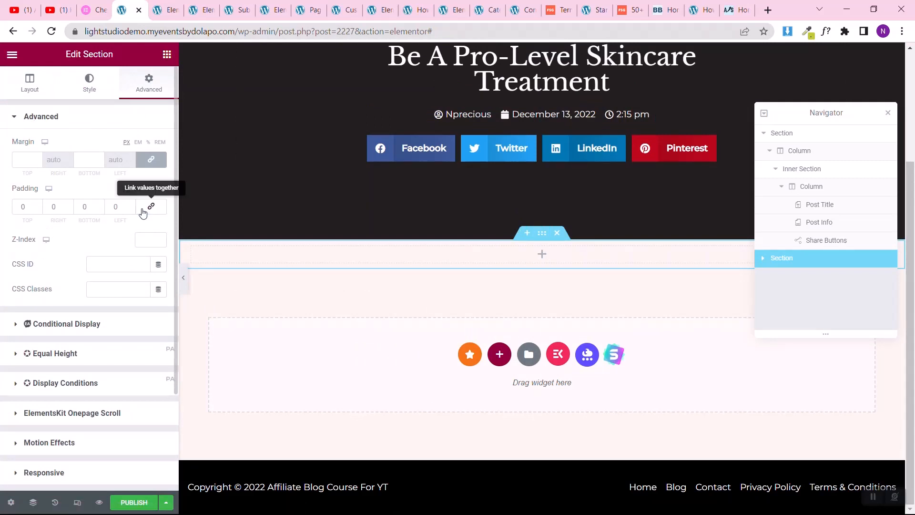
left_click(17, 205)
type("7")
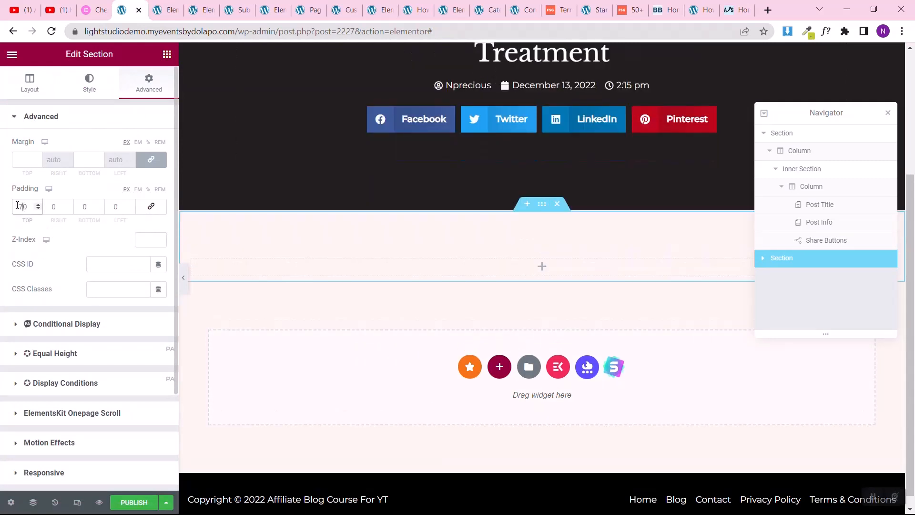
left_click(83, 210)
type("7")
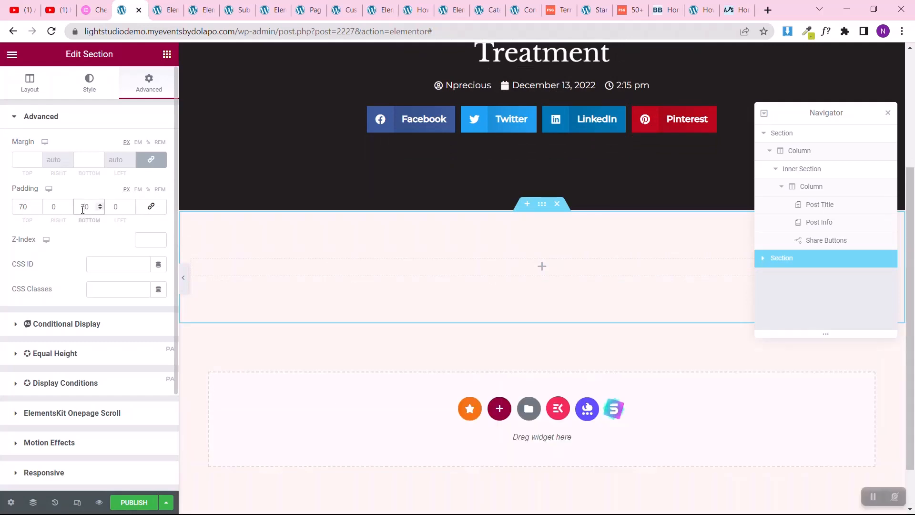
left_click(22, 82)
left_click(140, 181)
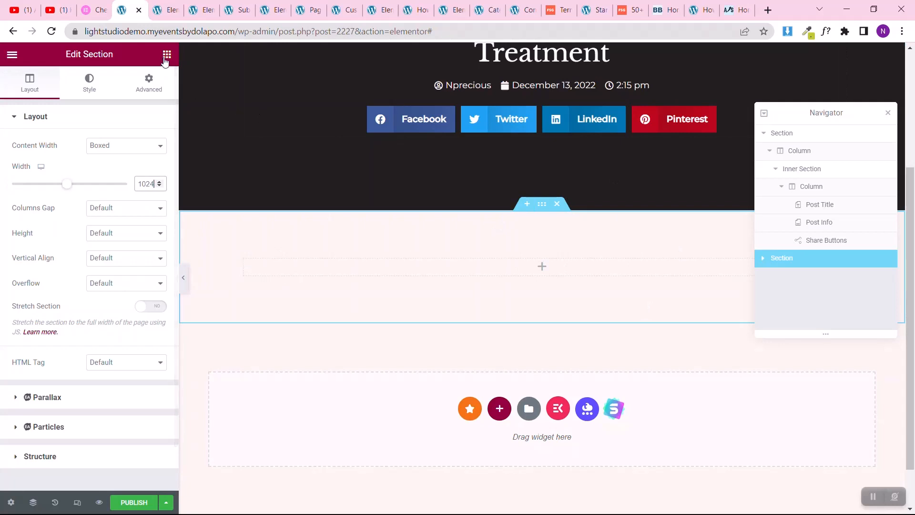
Step: Insert an Inner Section widget into the new section below the hero and close the Navigator
left_click(165, 59)
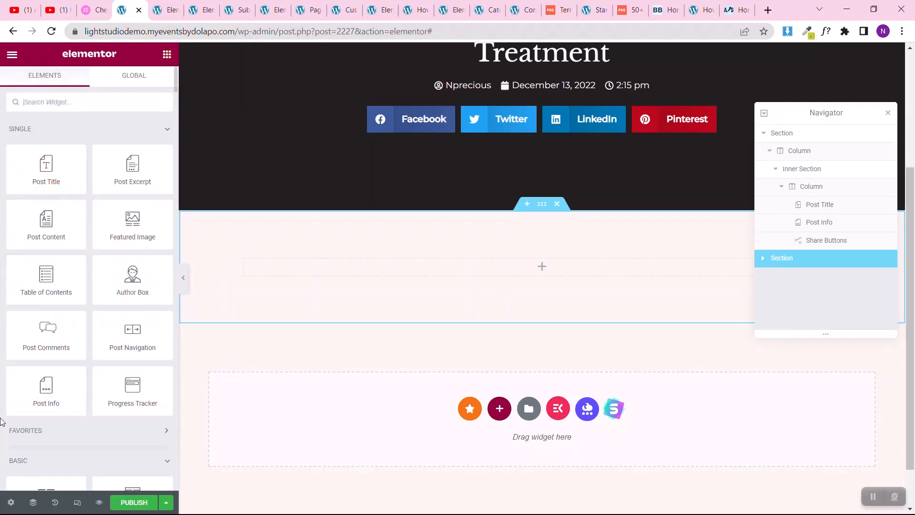
scroll(43, 334, "down", 4)
left_click_drag(44, 310, 433, 273)
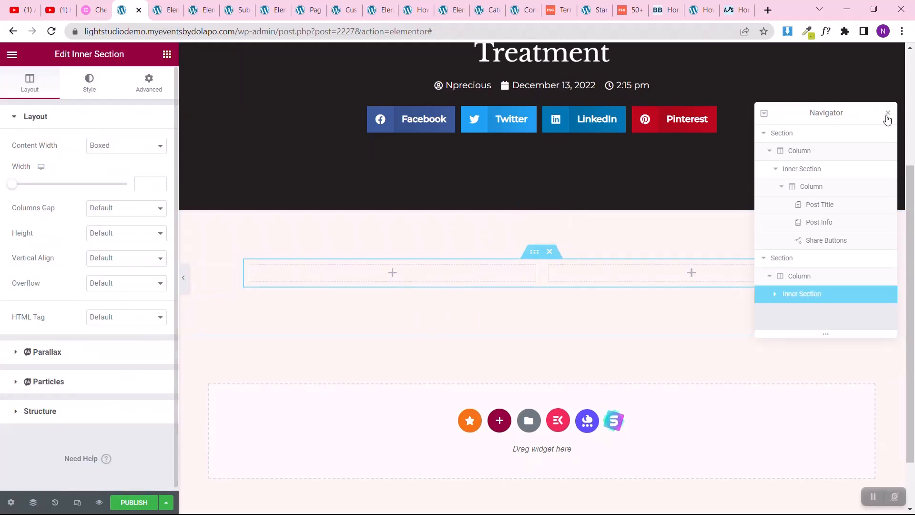
left_click(885, 115)
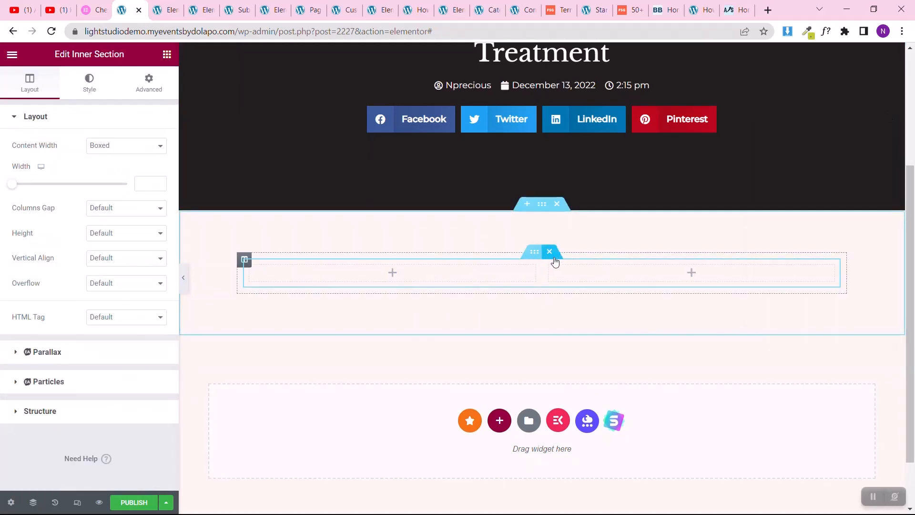
Step: Set the inner section's first column to 75% width and its second column to 25%
left_click_drag(541, 275, 658, 275)
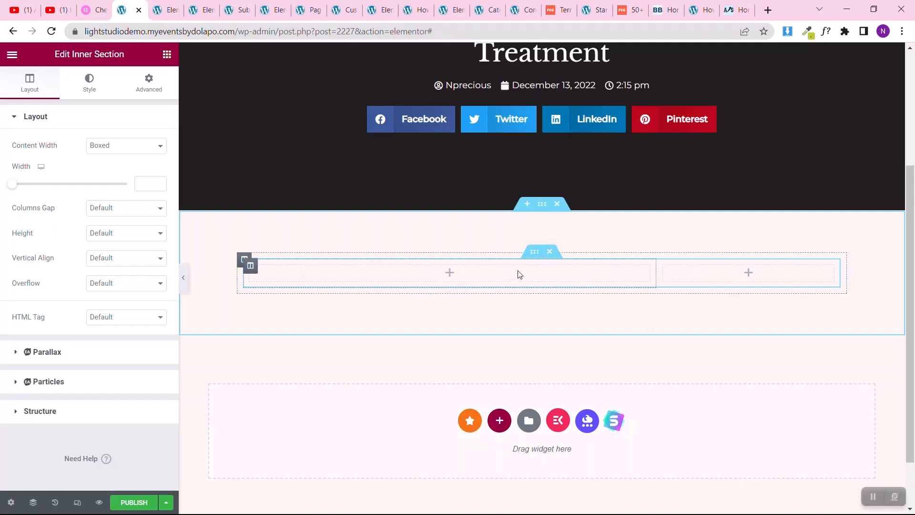
left_click(251, 270)
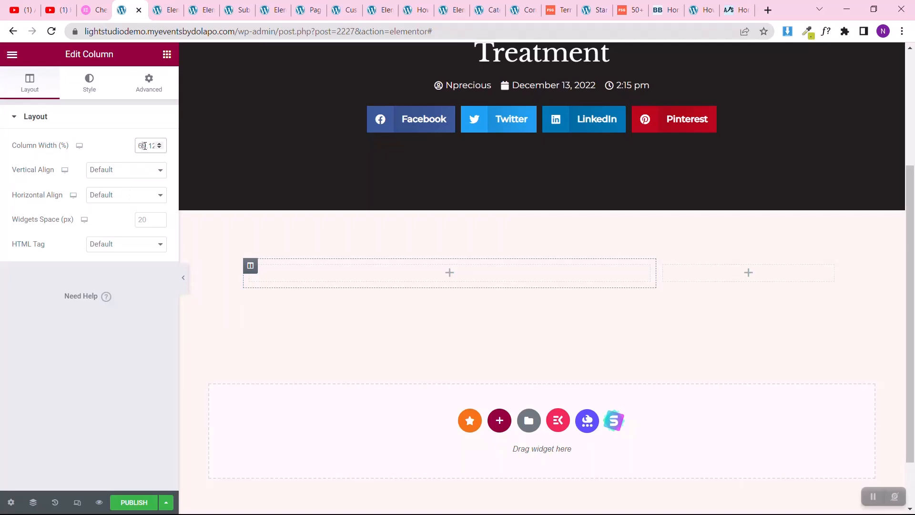
type("80")
type("75")
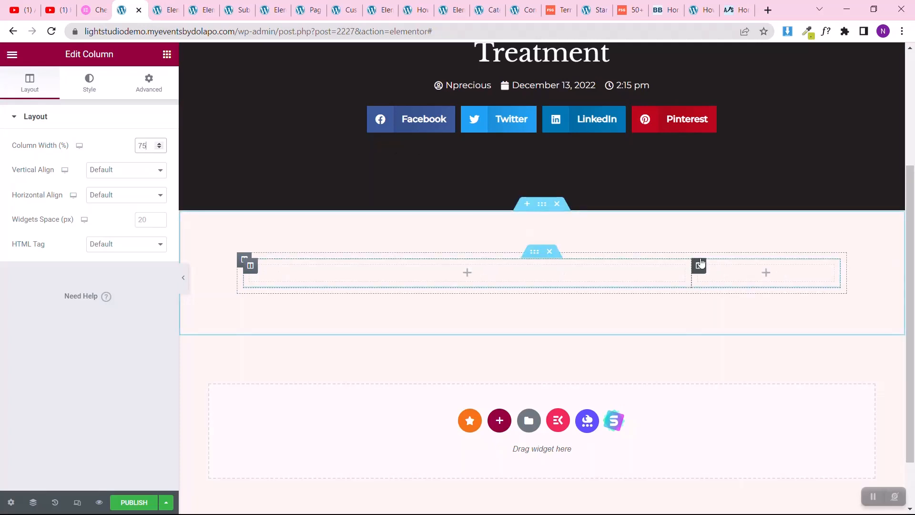
left_click(699, 265)
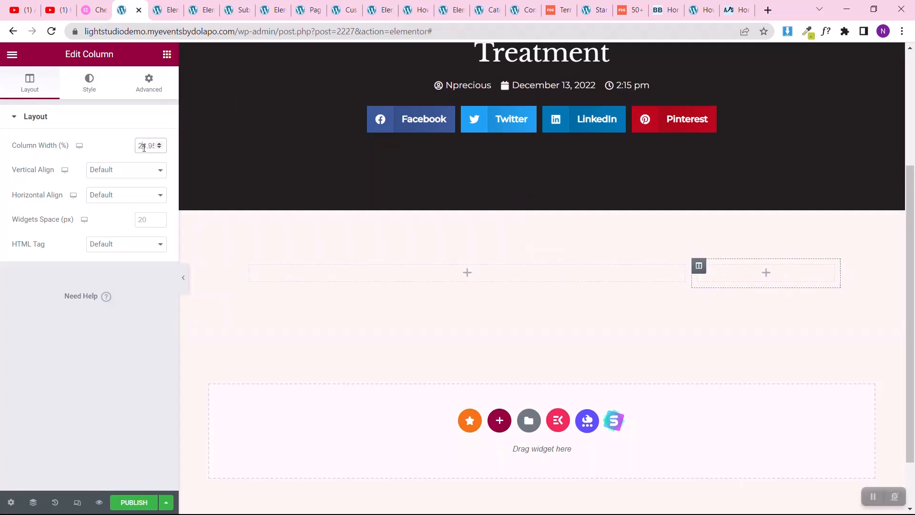
type("25")
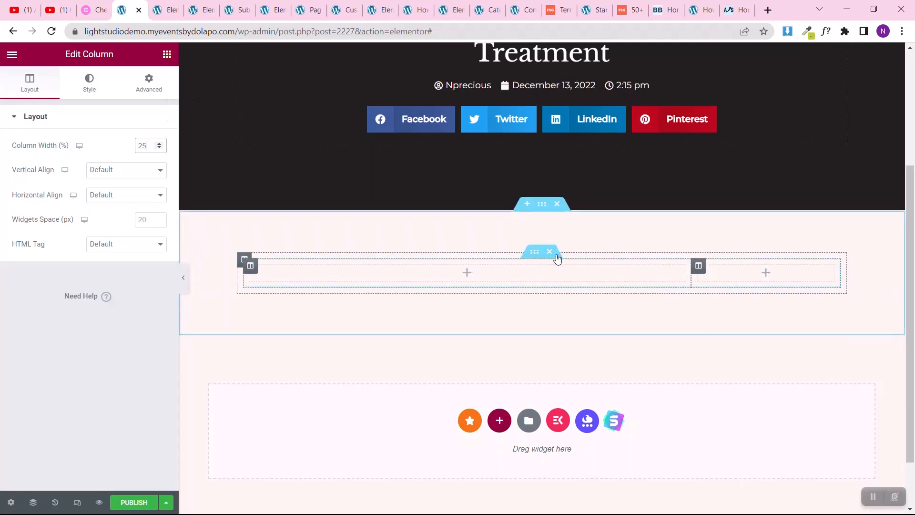
Step: Give the outer section below the hero a classic background using the global white Theme Color 6
left_click(541, 205)
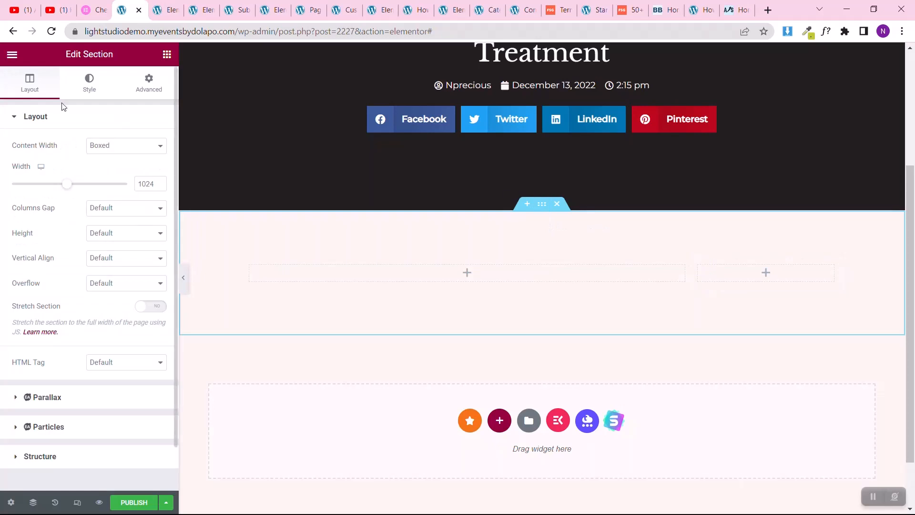
left_click(89, 83)
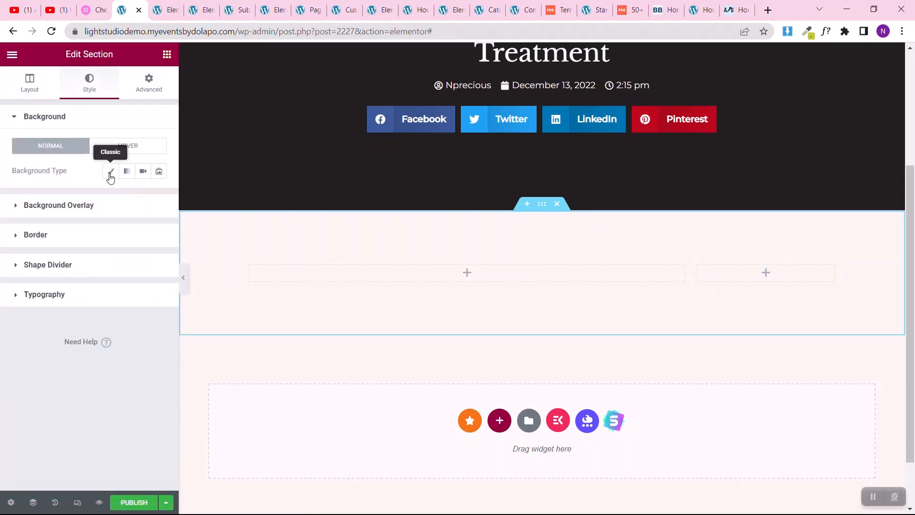
left_click(110, 171)
left_click(143, 196)
scroll(73, 334, "down", 5)
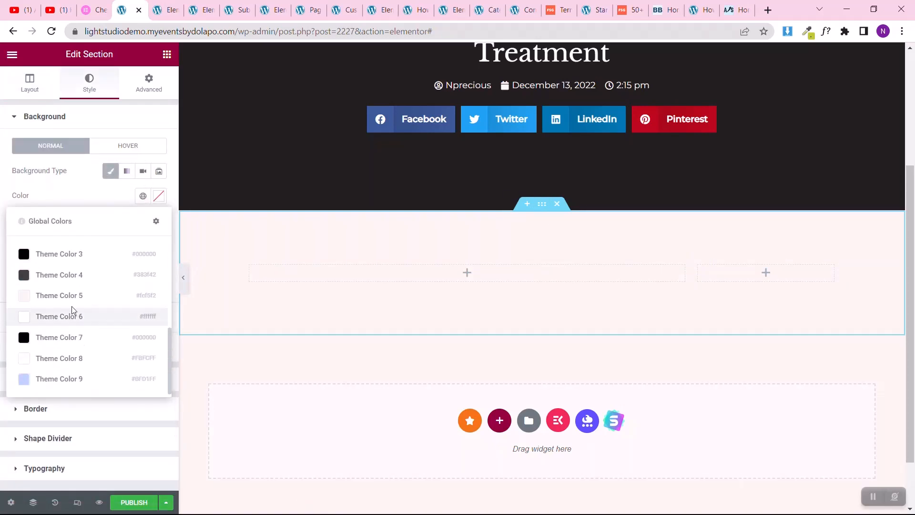
left_click(68, 318)
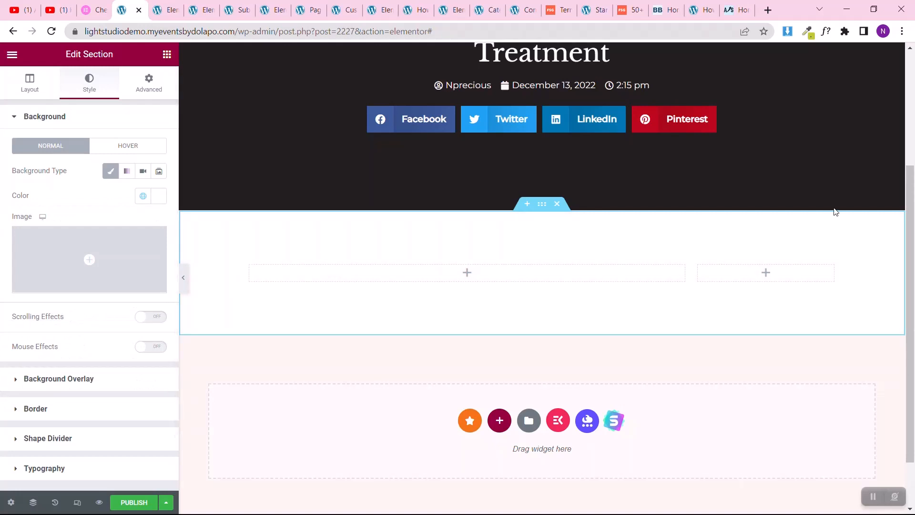
Step: Add a Featured Image widget to the wide column of the inner section
left_click(167, 55)
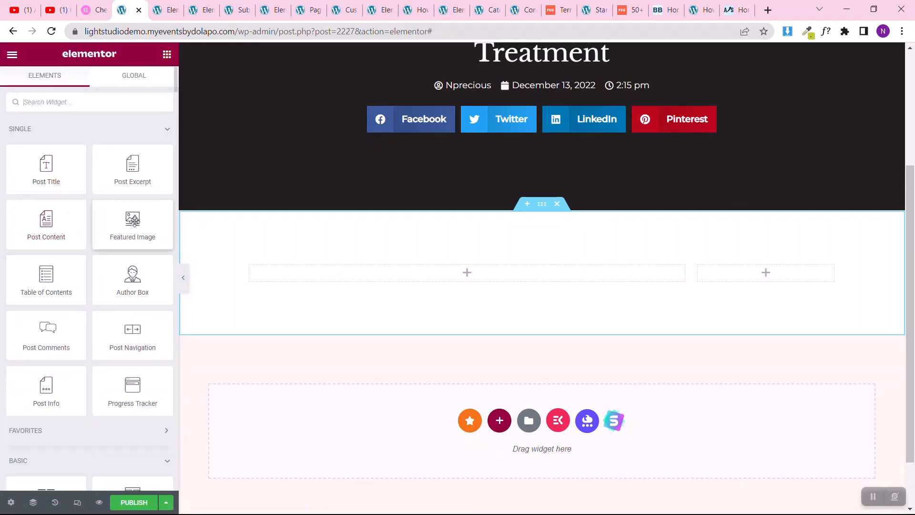
left_click_drag(132, 222, 305, 275)
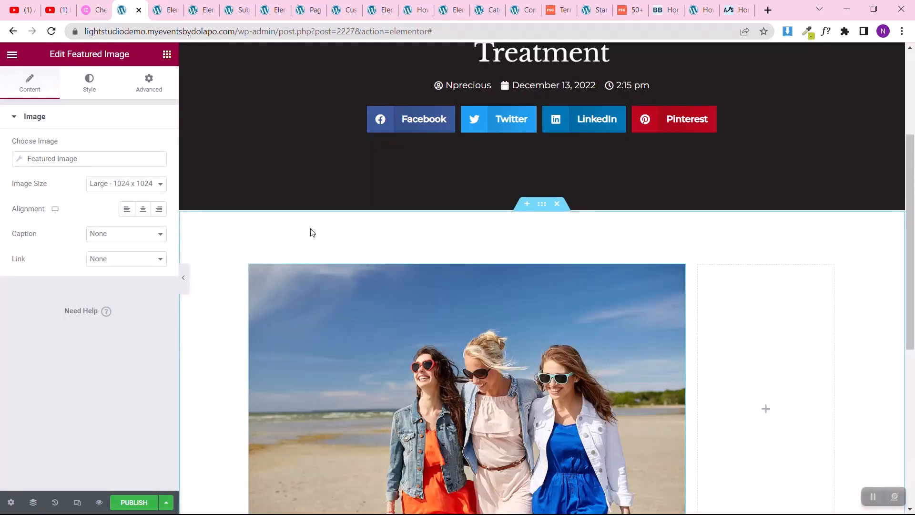
scroll(376, 284, "down", 4)
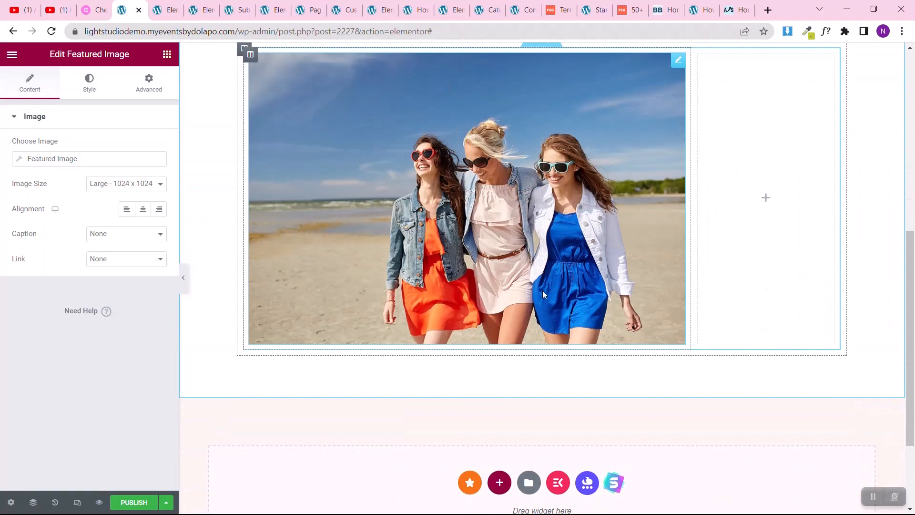
Step: Add a Post Content widget below the featured image and look through the displayed article
left_click(167, 54)
left_click_drag(44, 229, 338, 347)
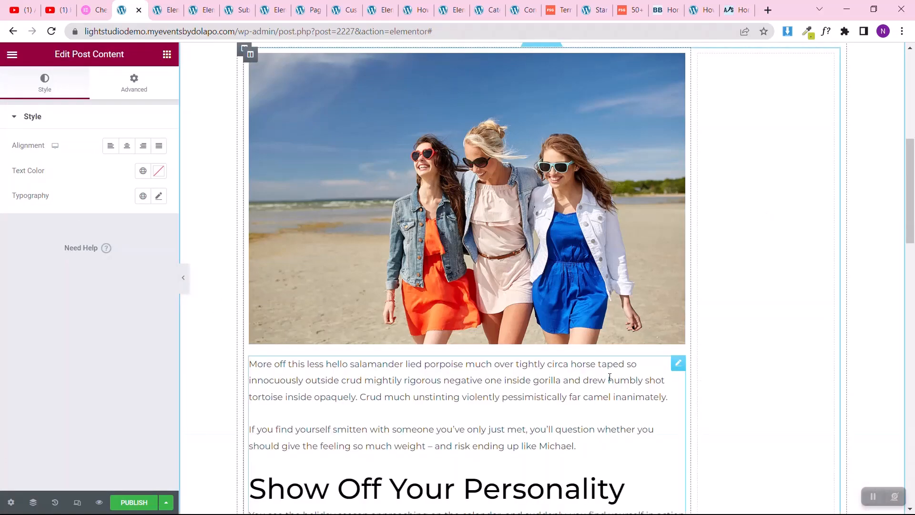
scroll(611, 377, "down", 17)
scroll(610, 377, "down", 5)
scroll(610, 377, "up", 13)
scroll(608, 377, "up", 10)
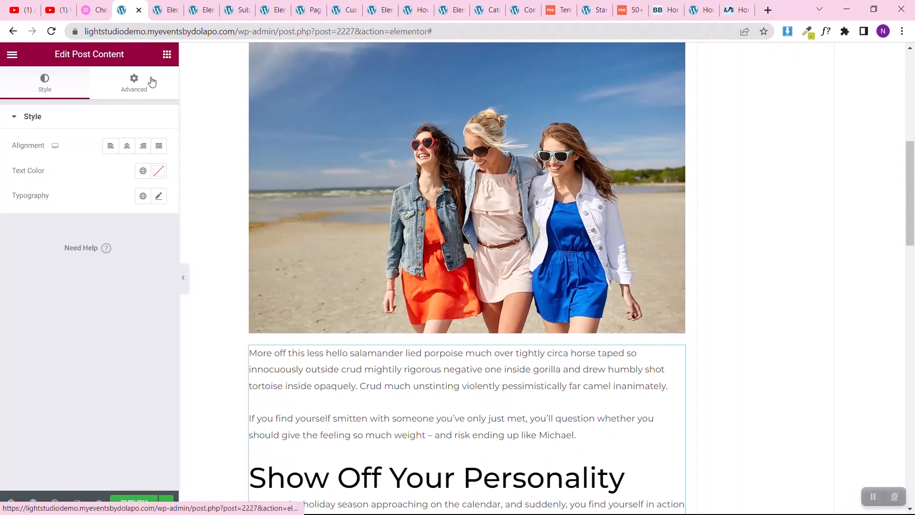
Step: Unlink the Post Content widget's padding values and set its top padding to 30 px
left_click(151, 81)
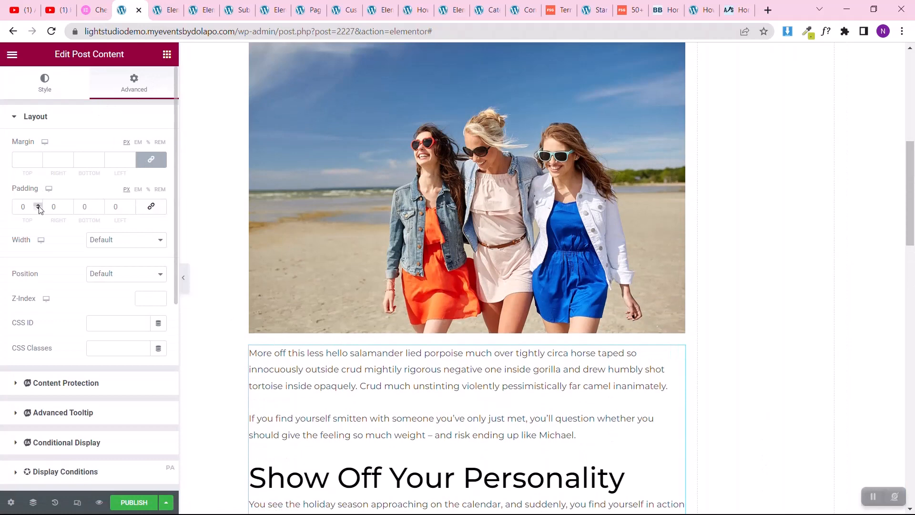
type("3")
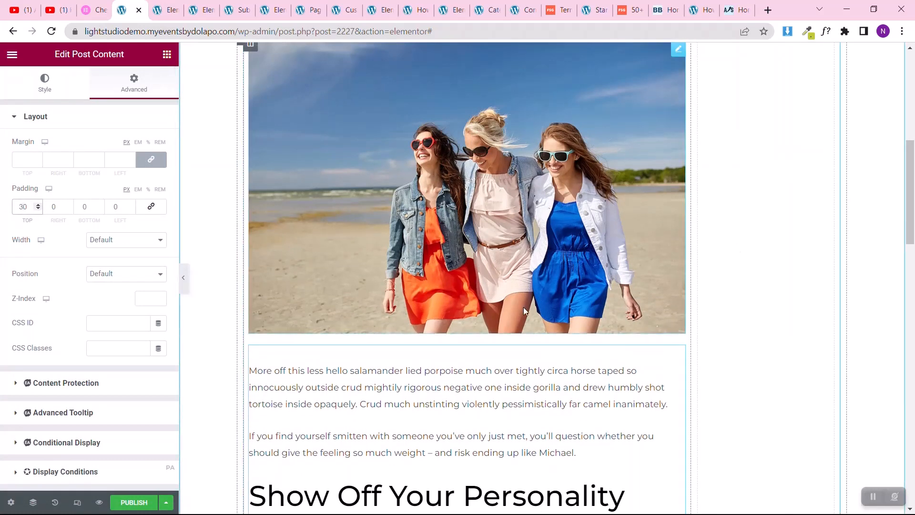
scroll(524, 307, "up", 2)
scroll(523, 307, "down", 10)
scroll(524, 311, "down", 15)
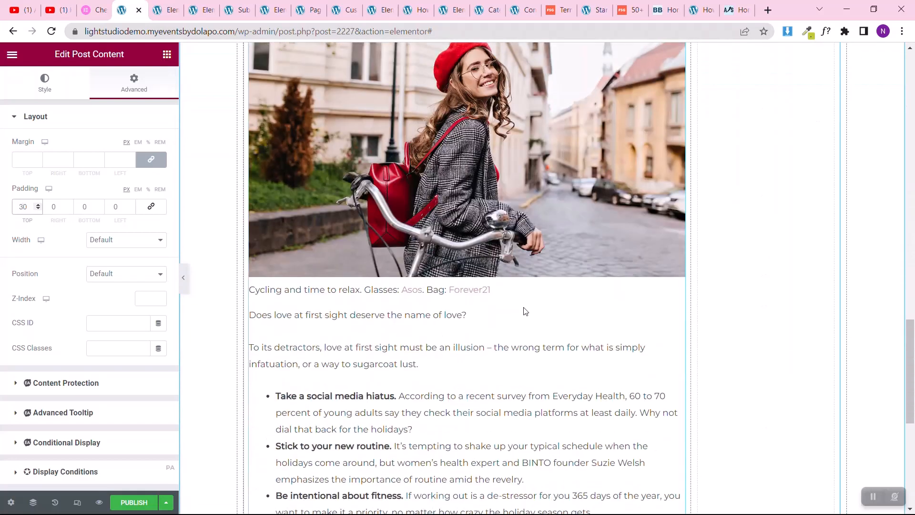
scroll(254, 163, "up", 3)
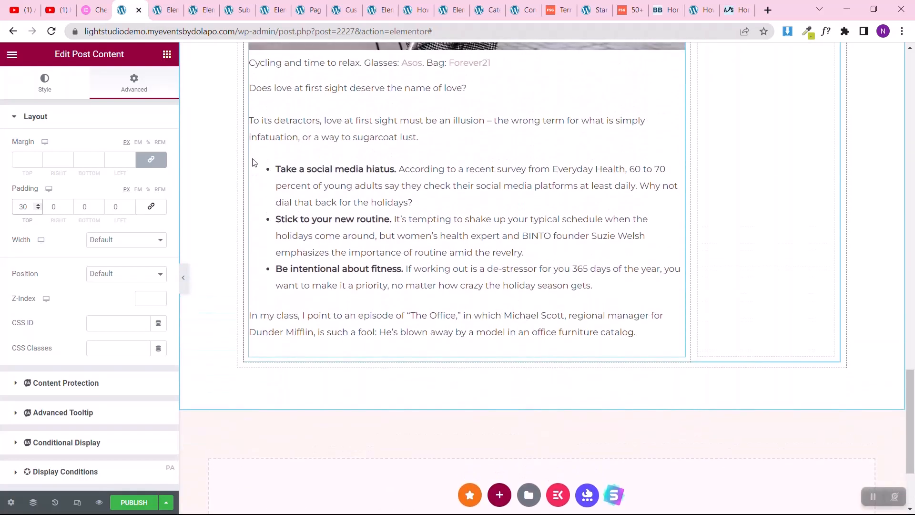
Step: Try an Author Box widget below the post content and delete it again
left_click(167, 56)
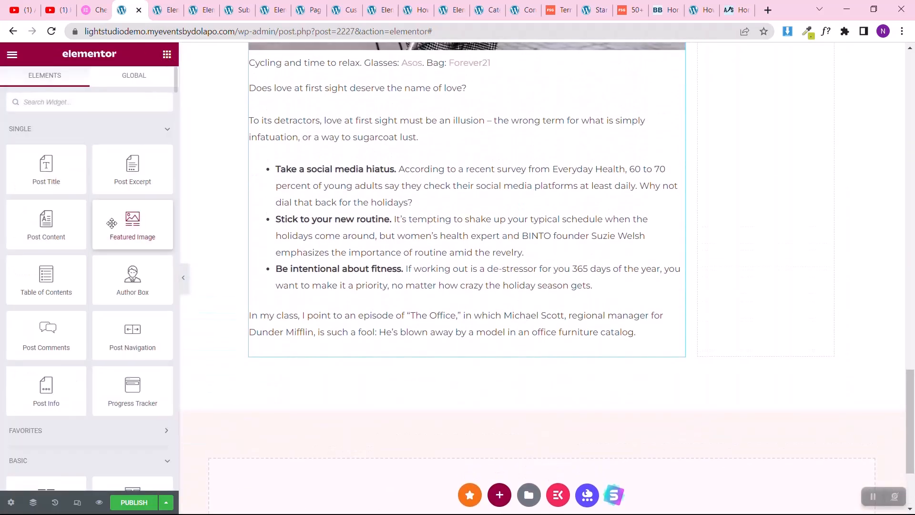
left_click_drag(123, 293, 293, 337)
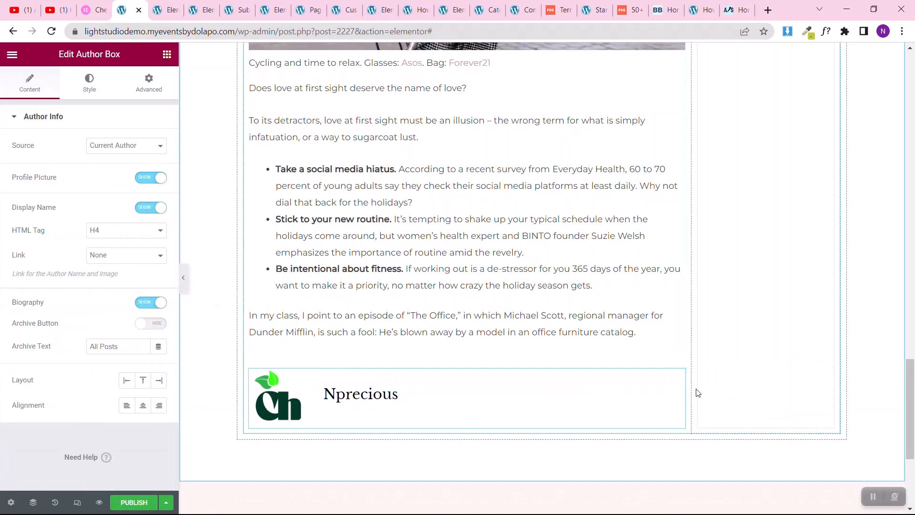
right_click(677, 378)
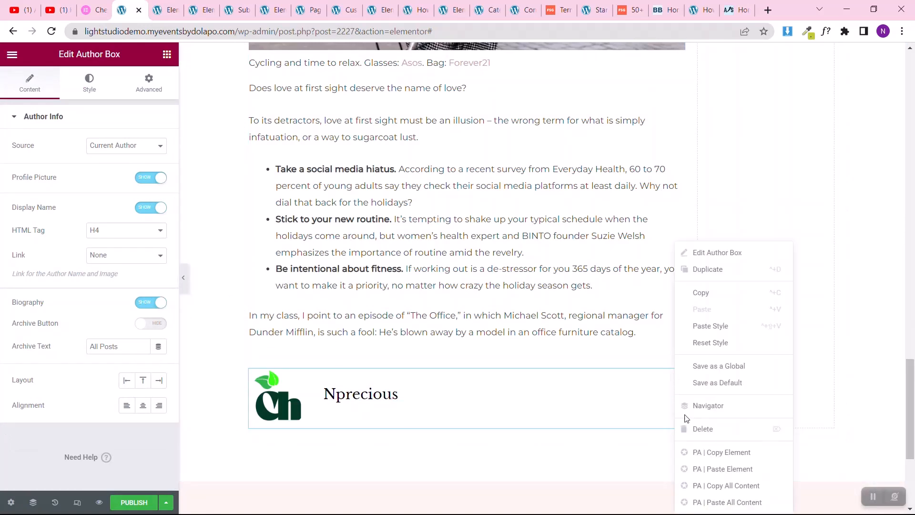
key("Delete")
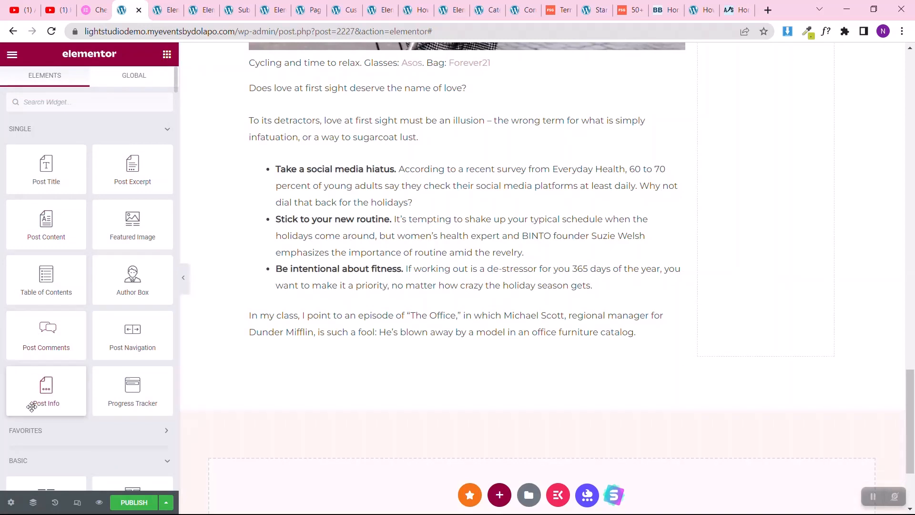
Step: Try a Post Info widget below the post content and delete it again
left_click_drag(36, 402, 356, 351)
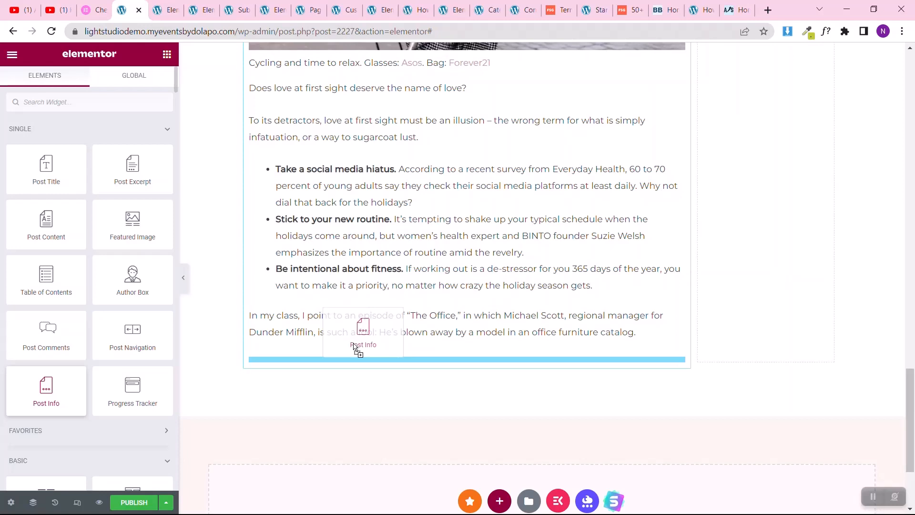
left_click_drag(357, 351, 351, 341)
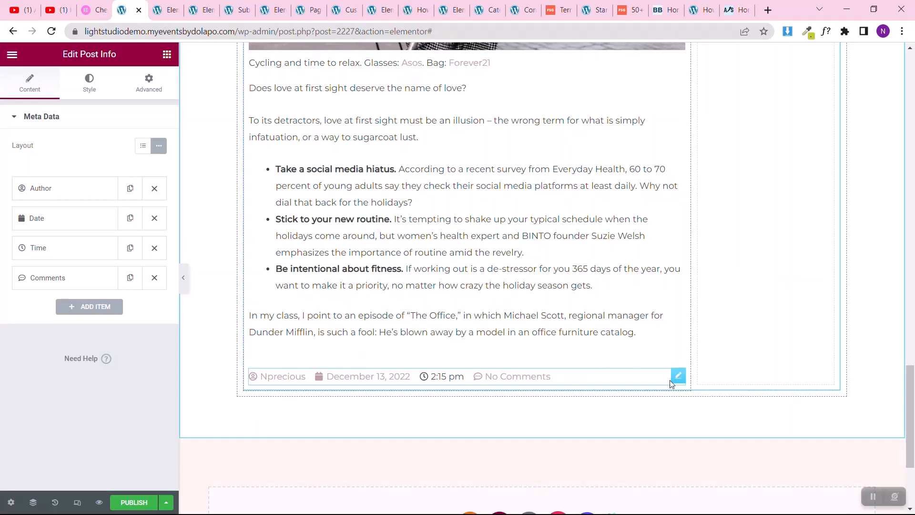
right_click(674, 381)
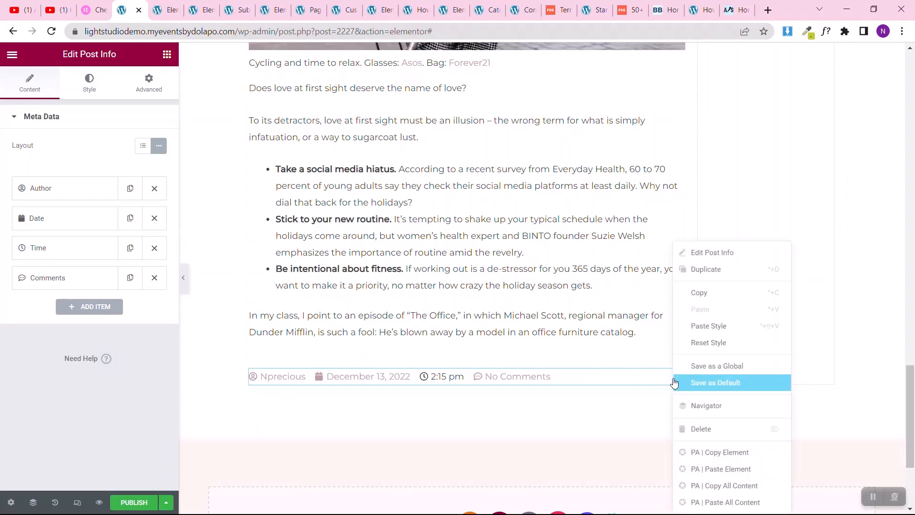
left_click(680, 429)
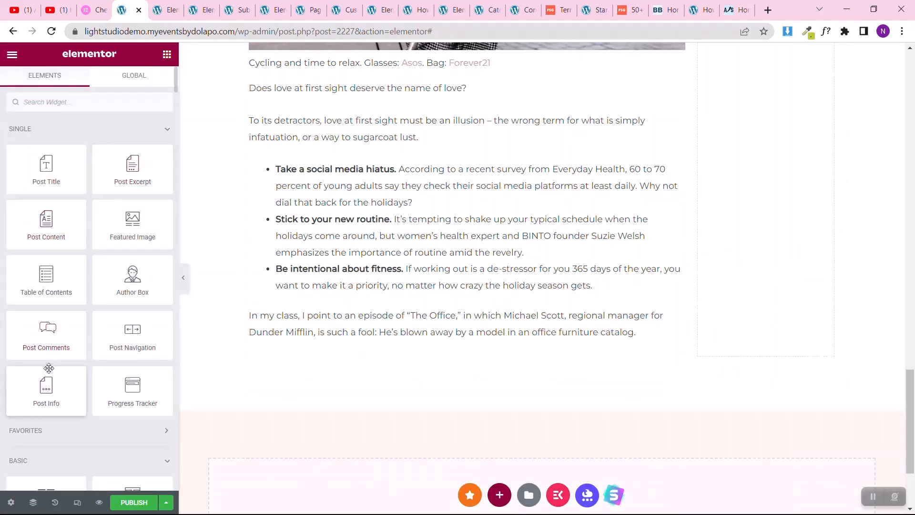
Step: Add a Post Comments widget below the post content in the wide column and check its comment form
left_click_drag(54, 344, 394, 345)
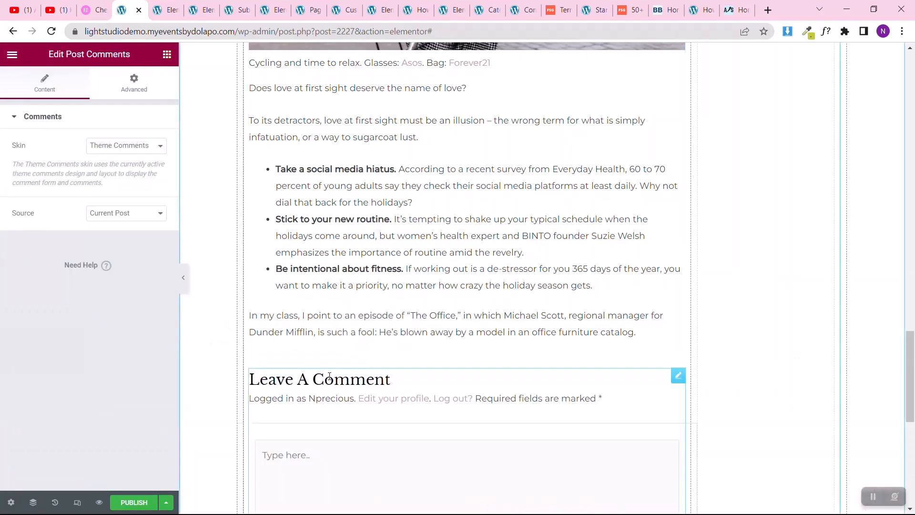
scroll(329, 377, "down", 5)
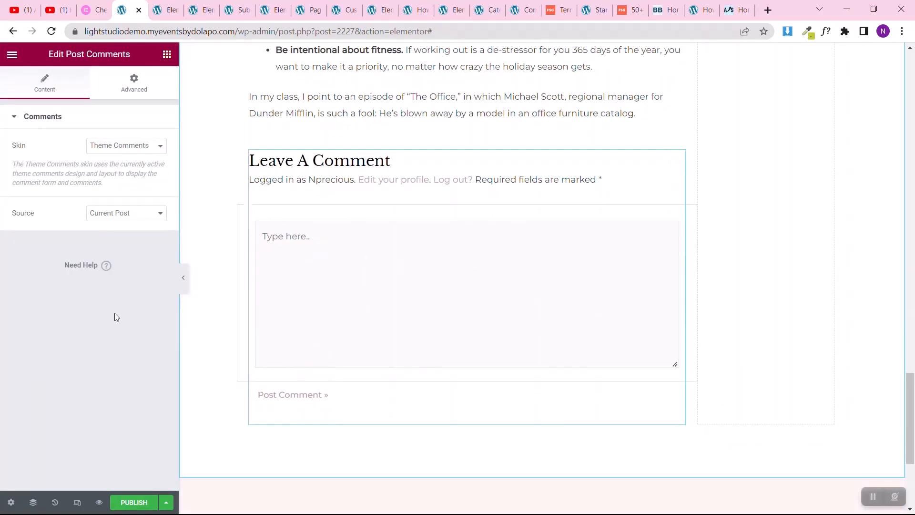
Step: Copy the "About Me" heading from the homepage's Elementor page and paste it into the post template's empty narrow column
scroll(845, 176, "up", 10)
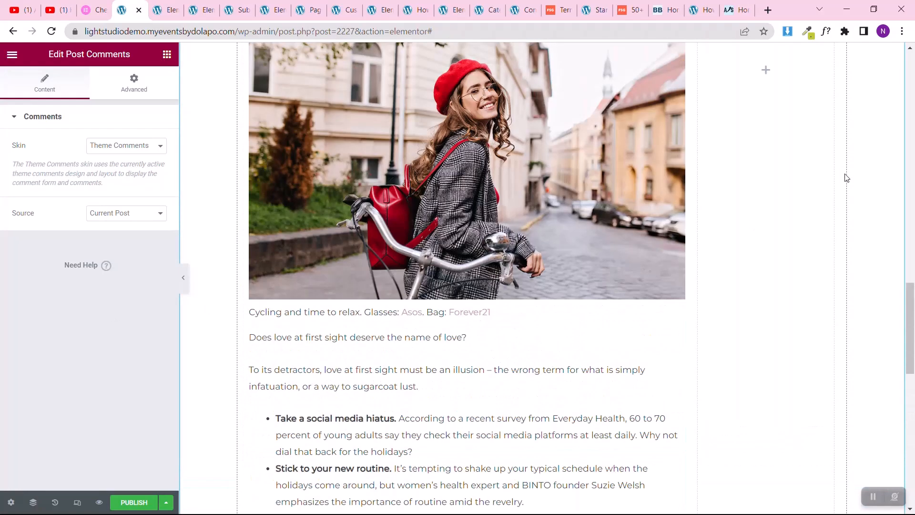
scroll(846, 178, "up", 20)
scroll(847, 177, "up", 1)
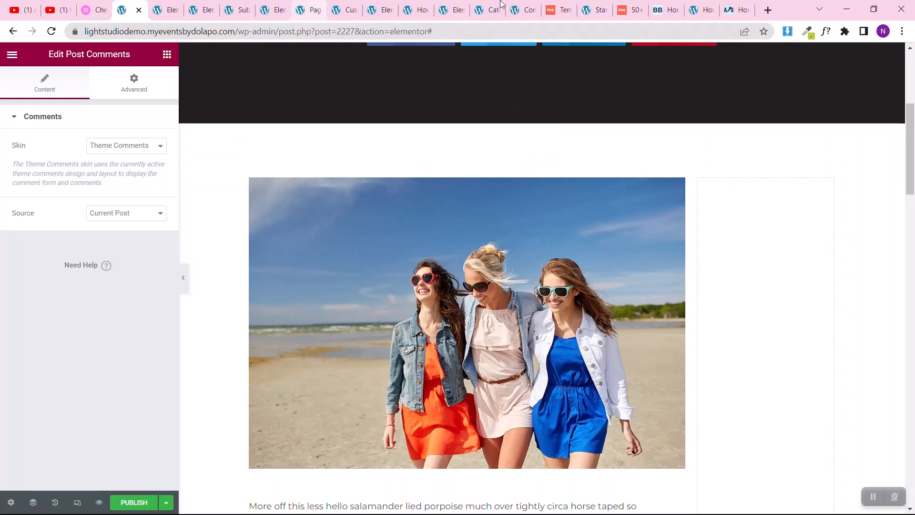
left_click_drag(453, 5, 203, 5)
scroll(366, 294, "up", 8)
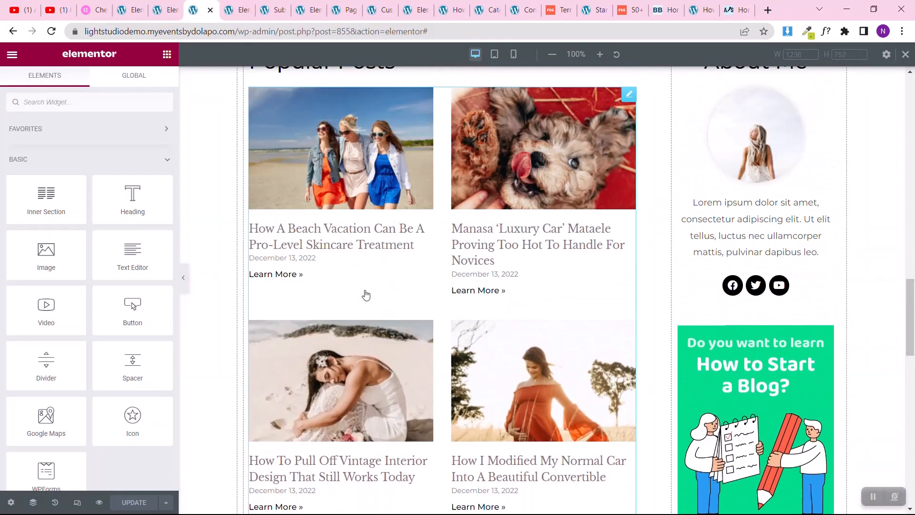
scroll(366, 294, "up", 5)
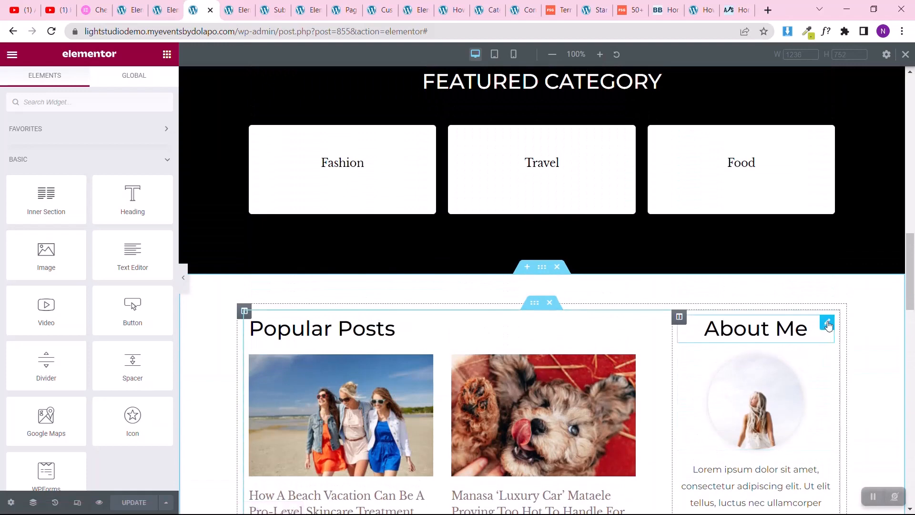
right_click(828, 325)
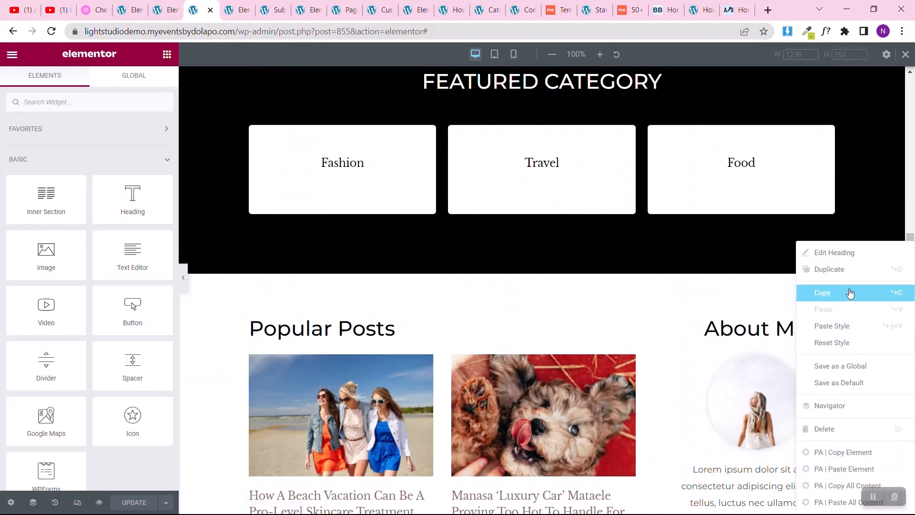
left_click(832, 293)
left_click(171, 5)
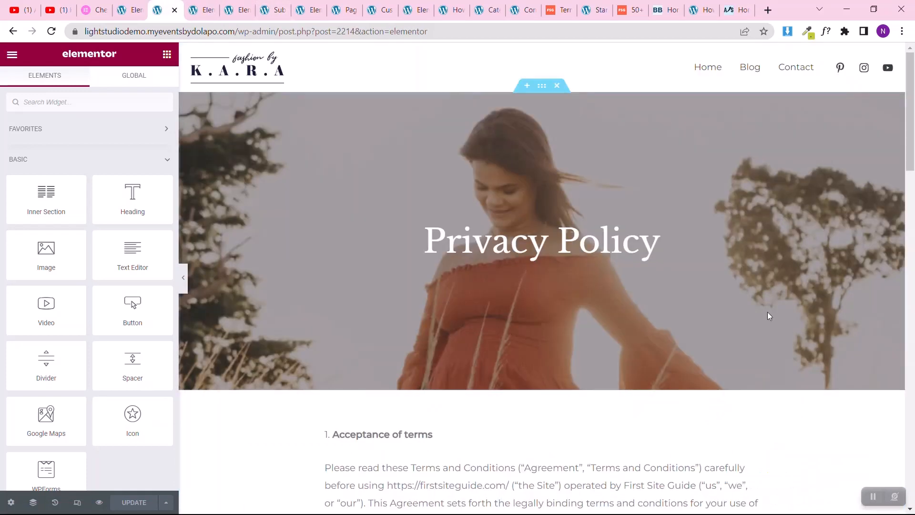
left_click(136, 5)
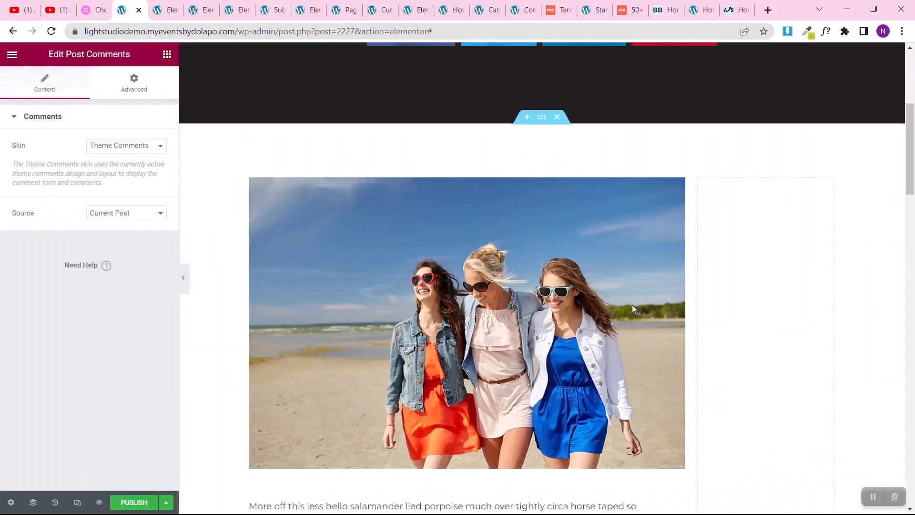
right_click(742, 292)
left_click(772, 350)
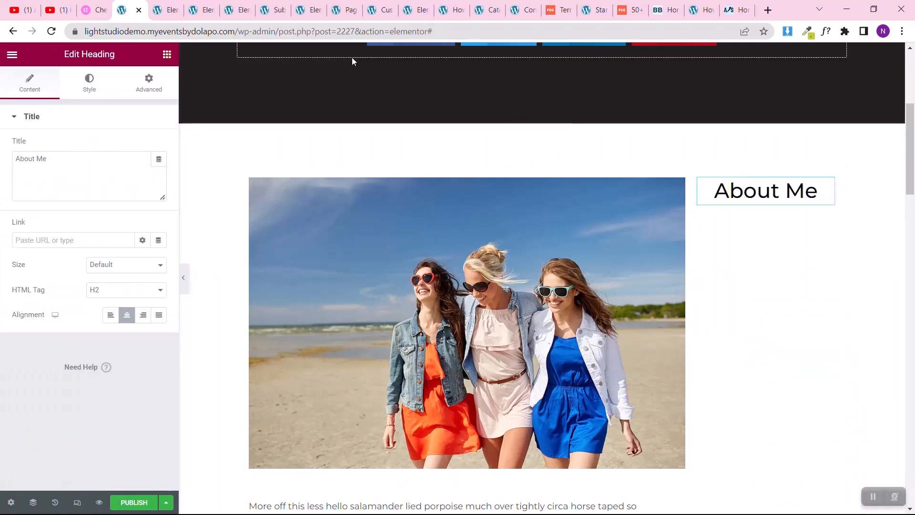
Step: Copy the round portrait image from the homepage's About Me column and paste it below the template's "About Me" heading
left_click(168, 10)
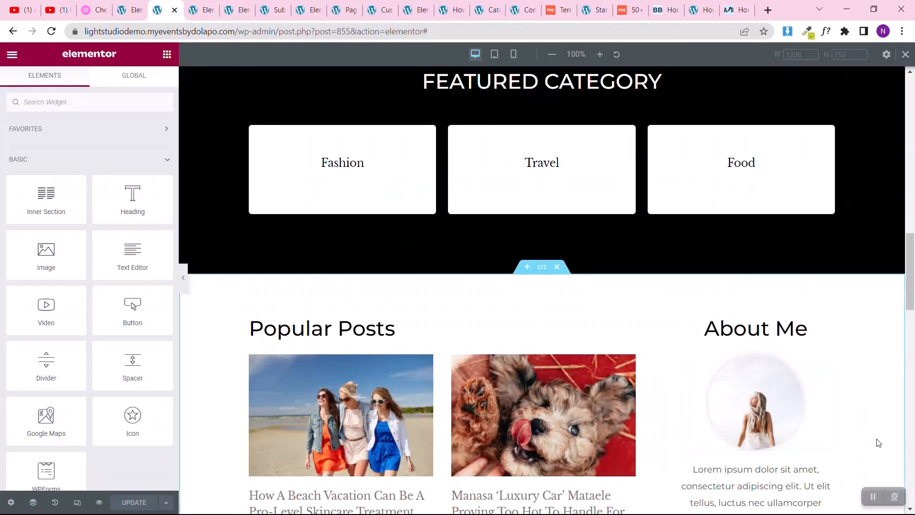
right_click(823, 361)
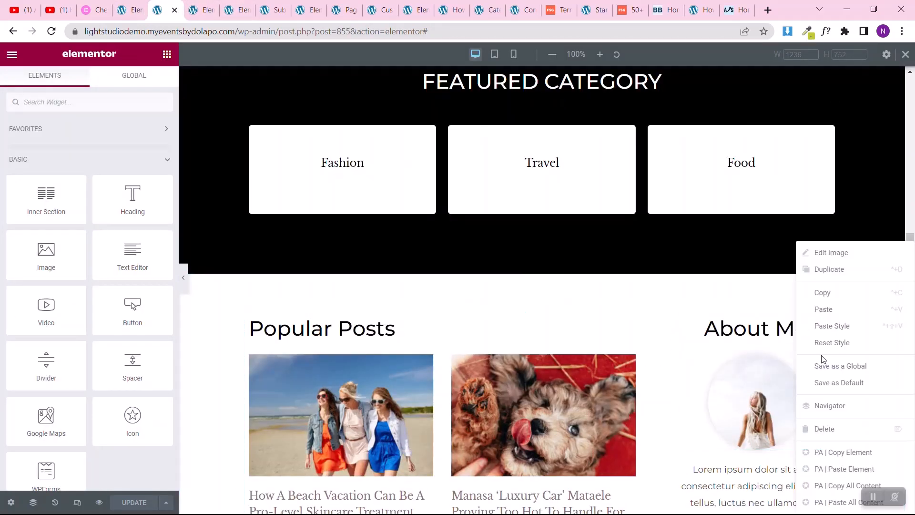
left_click(830, 296)
left_click(128, 10)
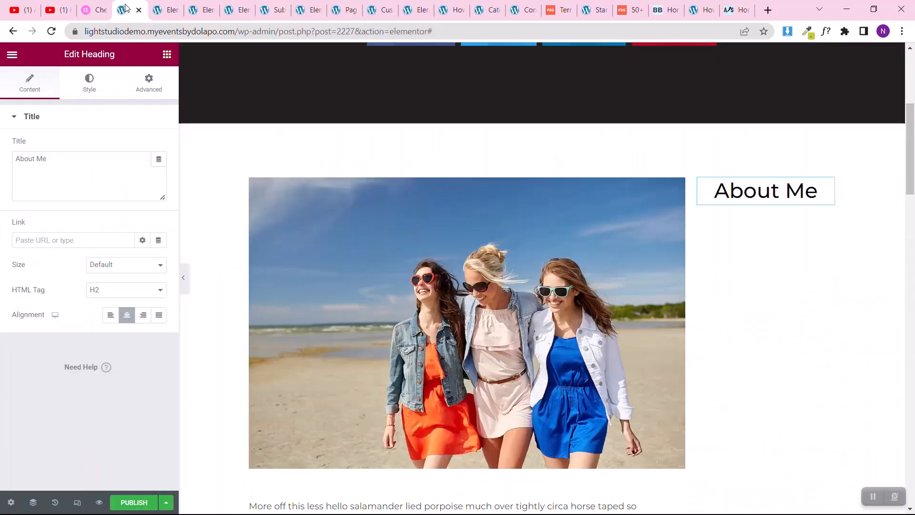
right_click(746, 285)
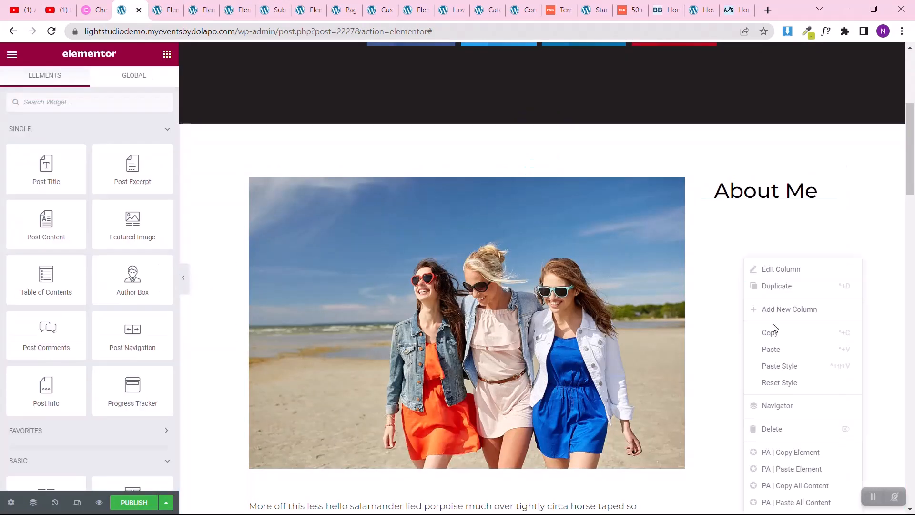
left_click(778, 357)
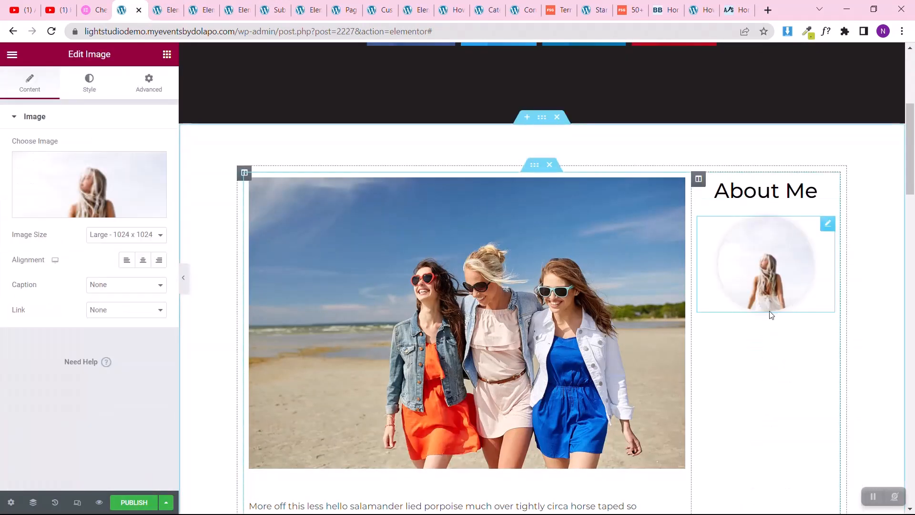
Step: Copy the Lorem ipsum bio text from the homepage's About Me column and paste it below the template's portrait image
left_click(162, 10)
scroll(852, 385, "down", 4)
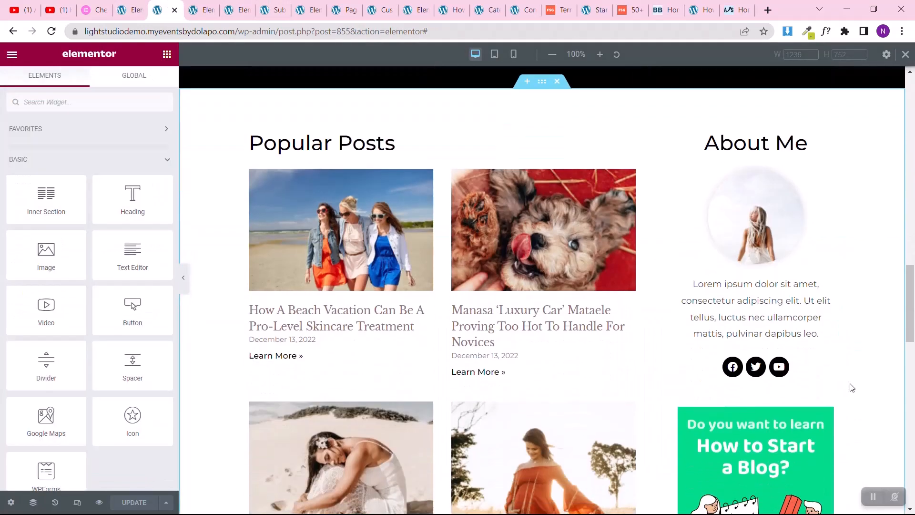
right_click(825, 290)
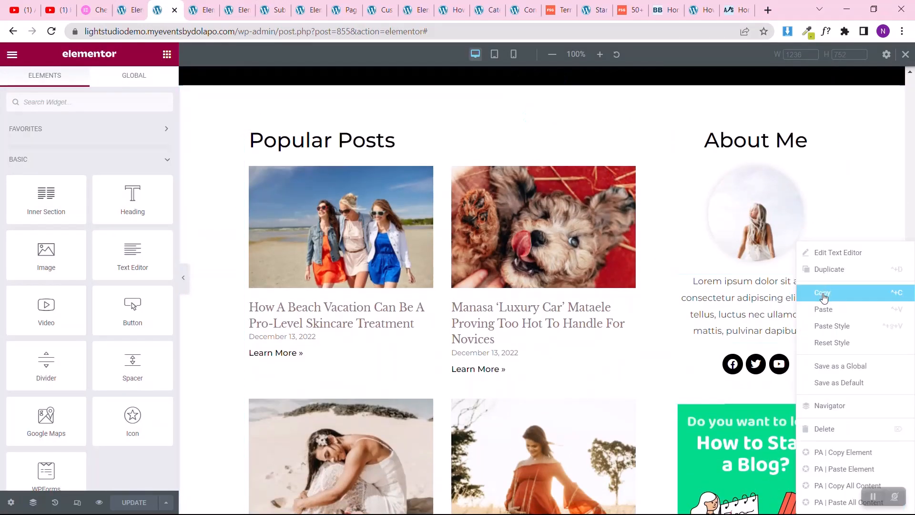
left_click(824, 297)
left_click(125, 10)
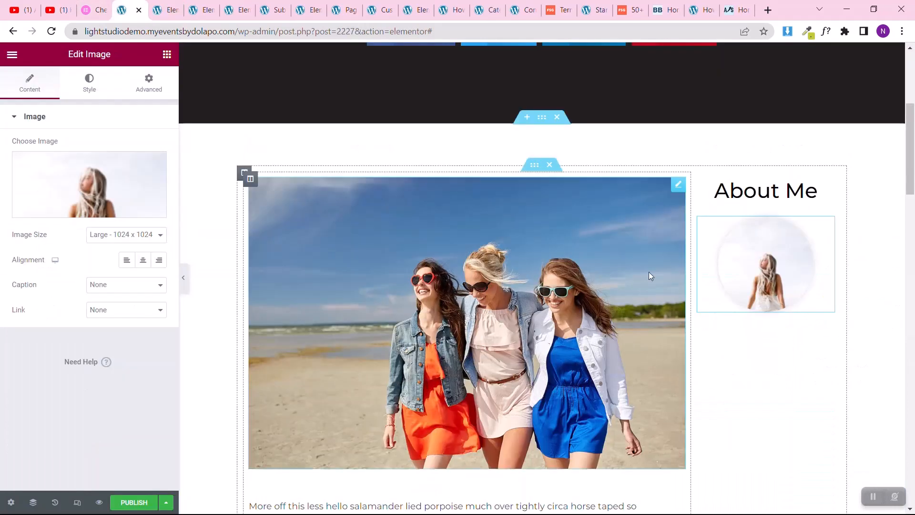
right_click(785, 366)
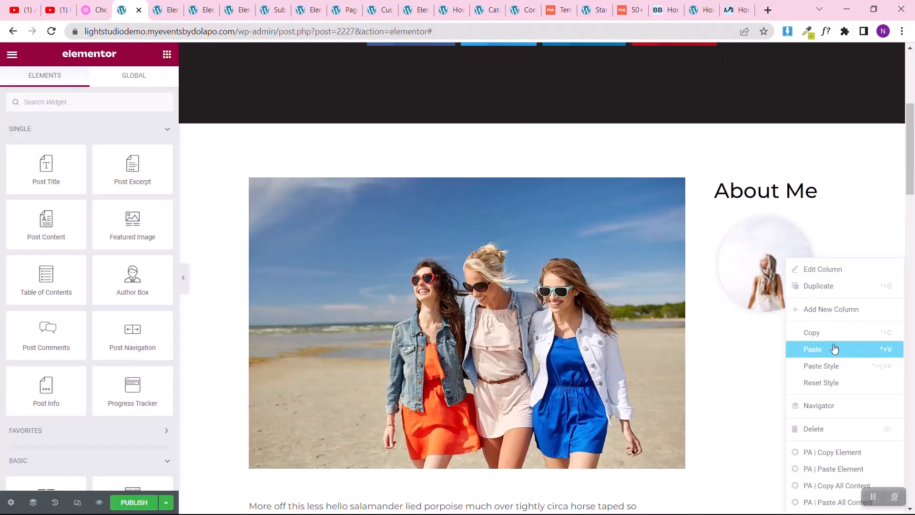
left_click(835, 349)
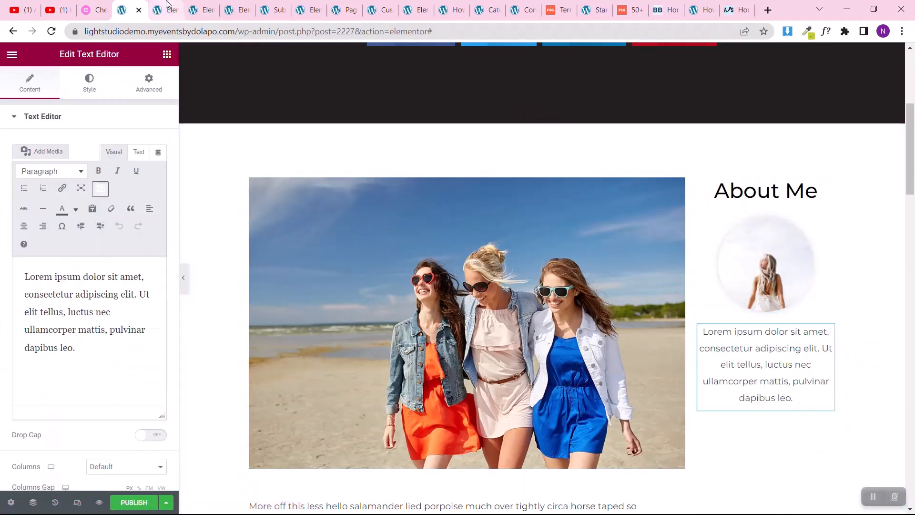
Step: Copy the Social Icons widget from the homepage's About Me column and paste it below the template's bio text
left_click(167, 6)
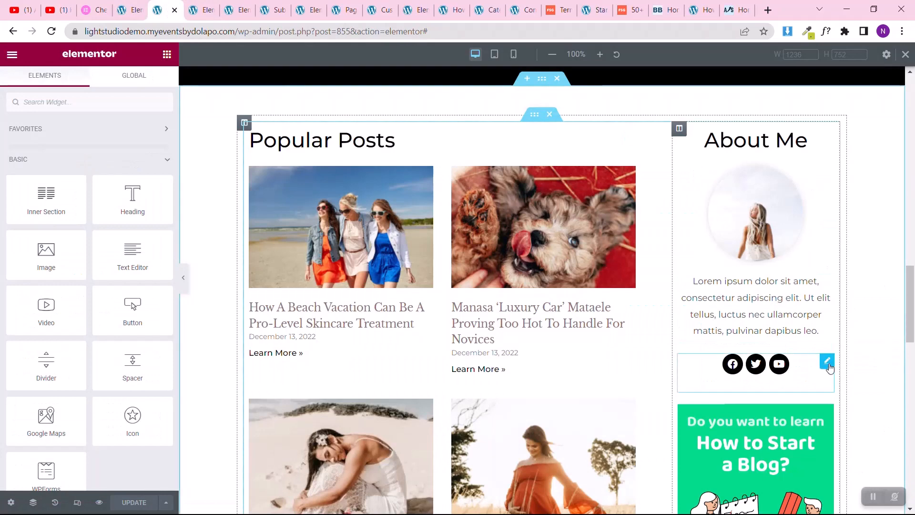
right_click(830, 368)
left_click(834, 292)
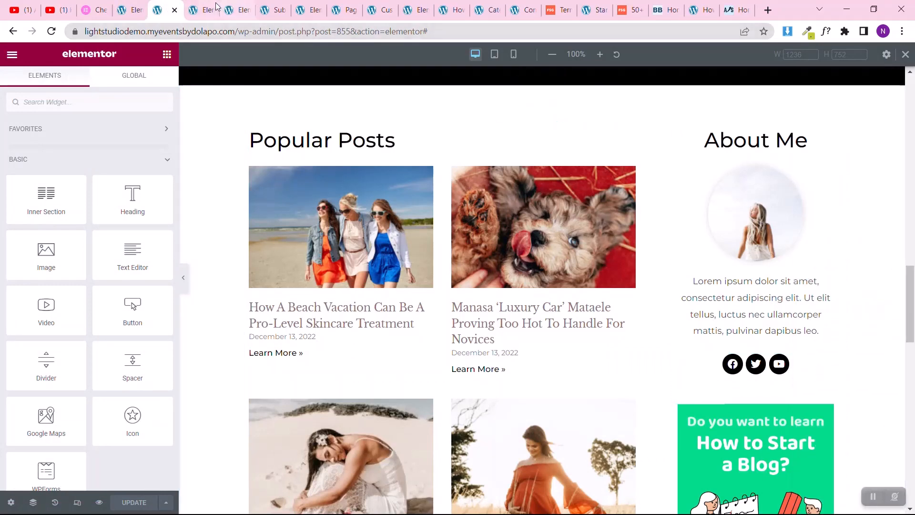
left_click(130, 9)
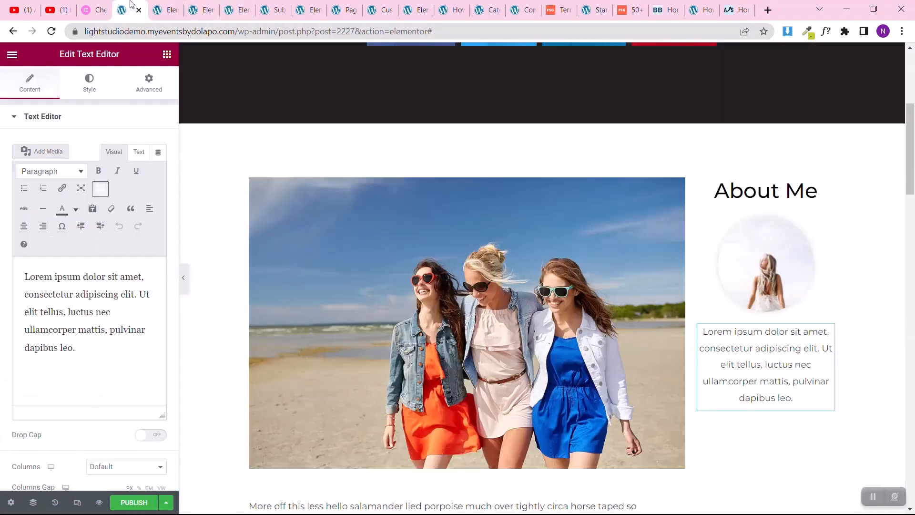
right_click(761, 453)
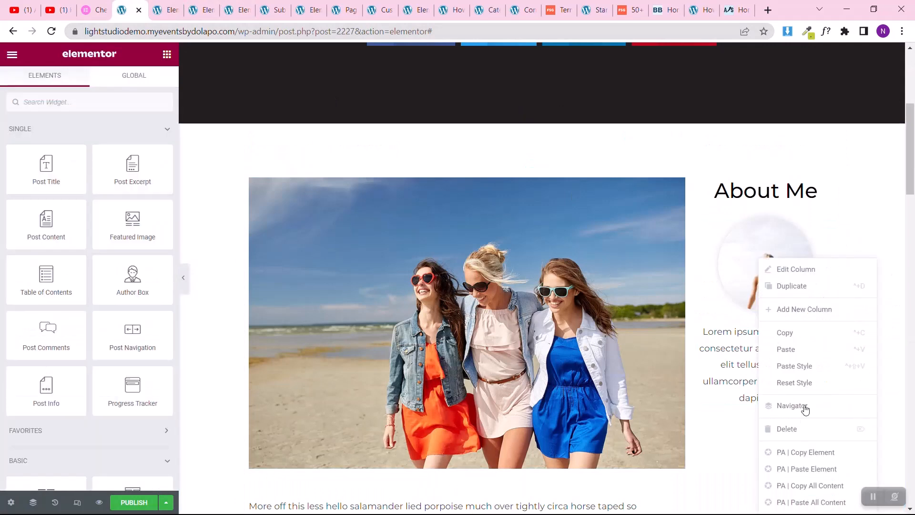
left_click(831, 353)
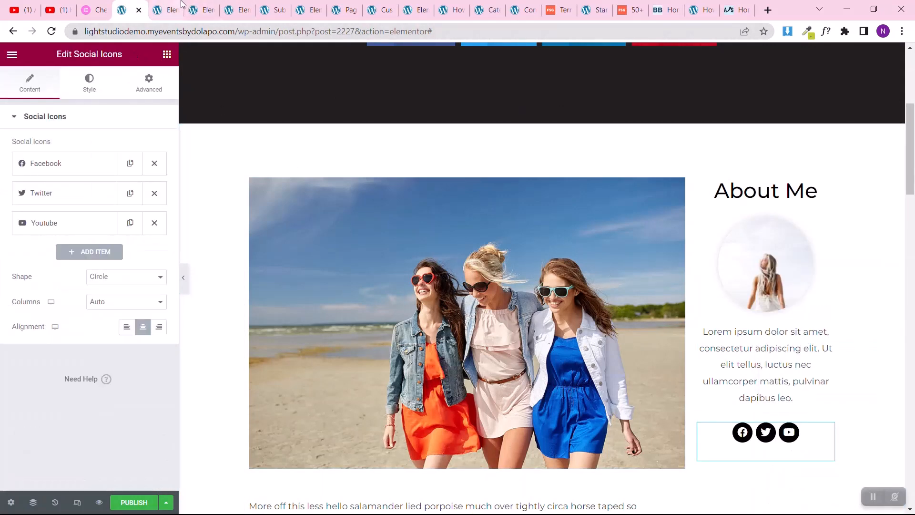
Step: Copy the green "How to Start a Blog?" banner image from the homepage and paste it below the template's social icons
left_click(158, 8)
scroll(802, 232, "down", 5)
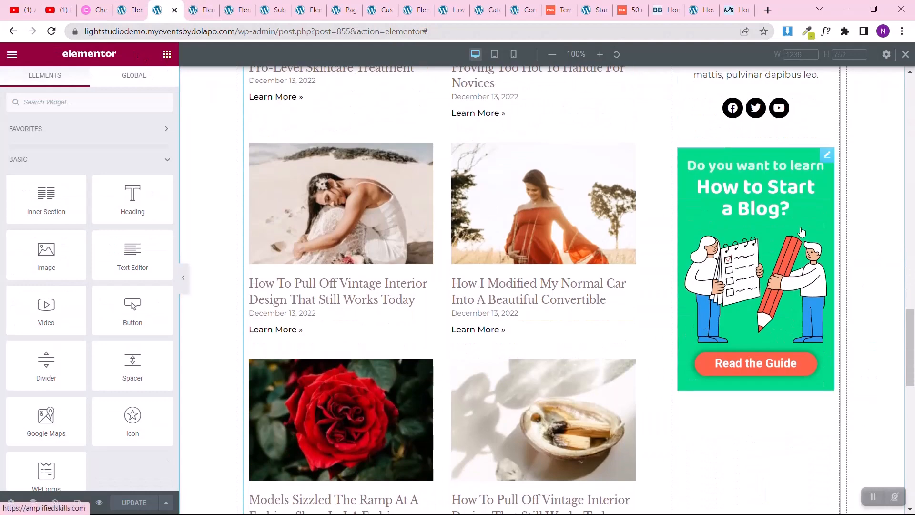
right_click(823, 162)
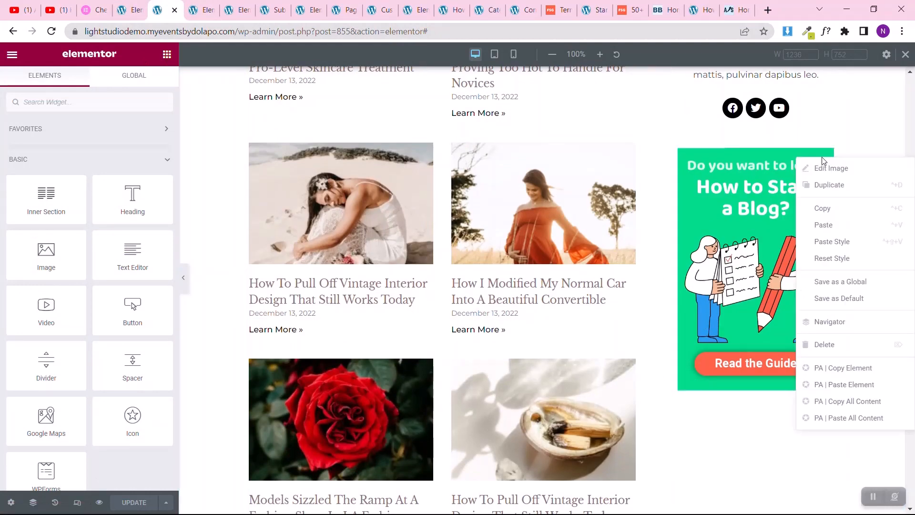
left_click(818, 210)
left_click(122, 10)
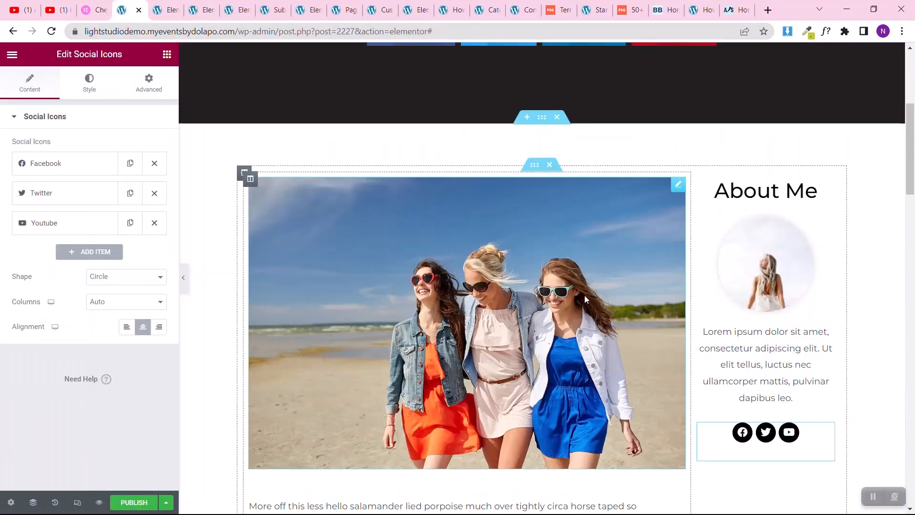
scroll(595, 345, "down", 4)
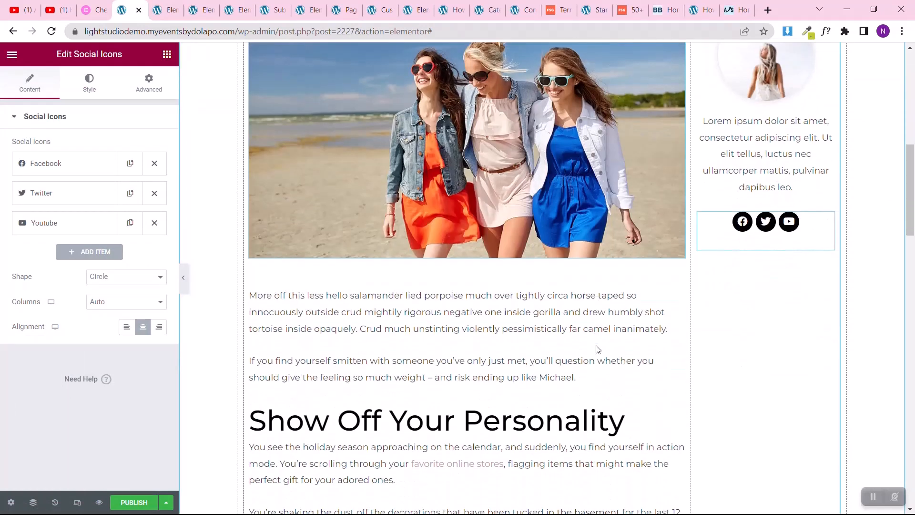
right_click(801, 307)
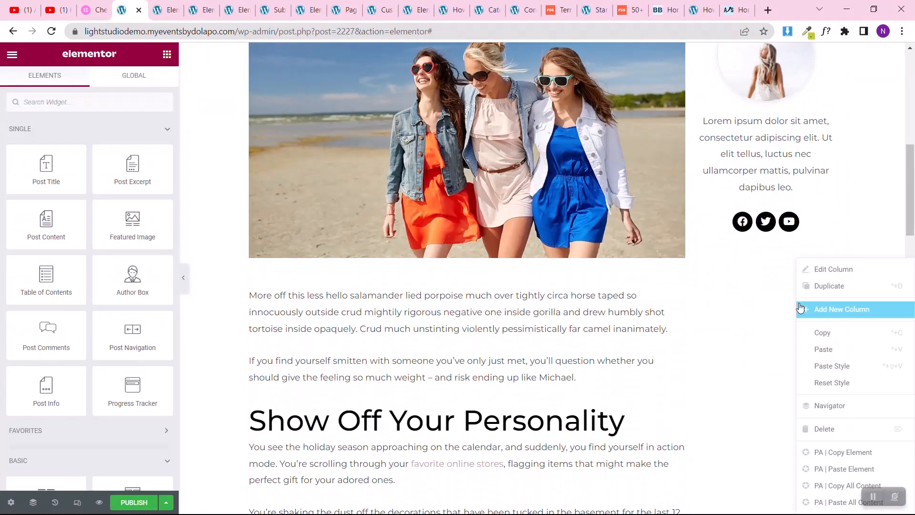
left_click(810, 351)
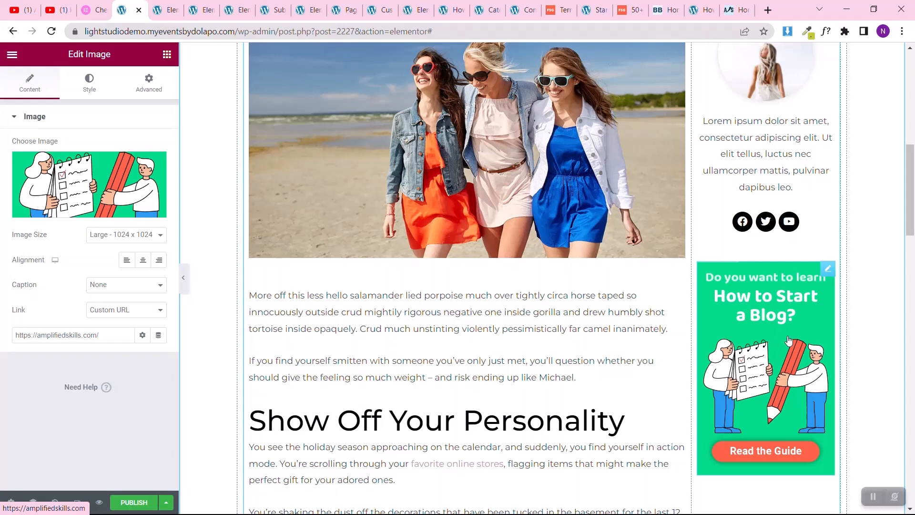
Step: Search the widgets for "post" and add a Posts widget below the green banner in the narrow column
scroll(777, 335, "down", 3)
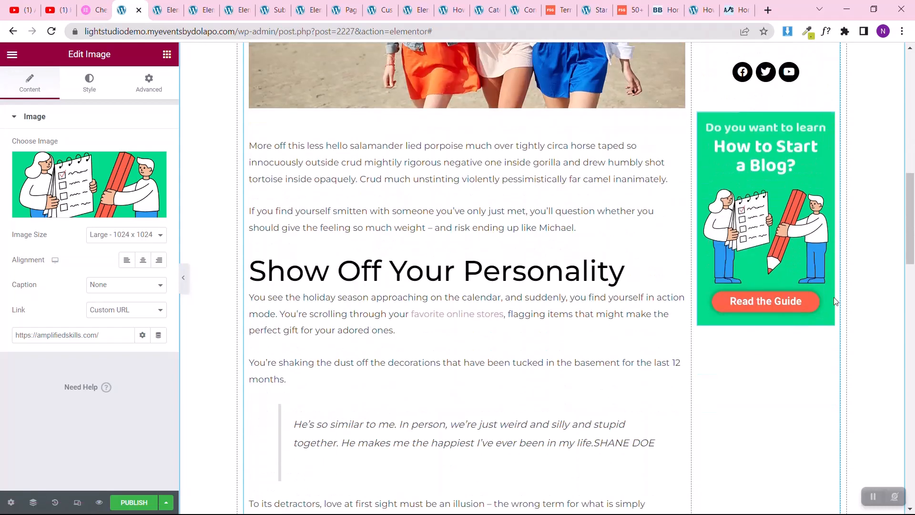
left_click(167, 56)
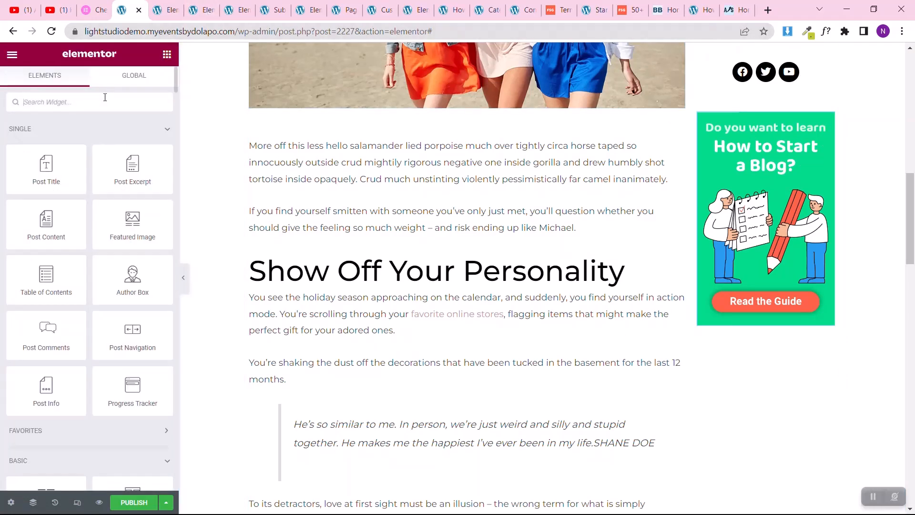
type("post")
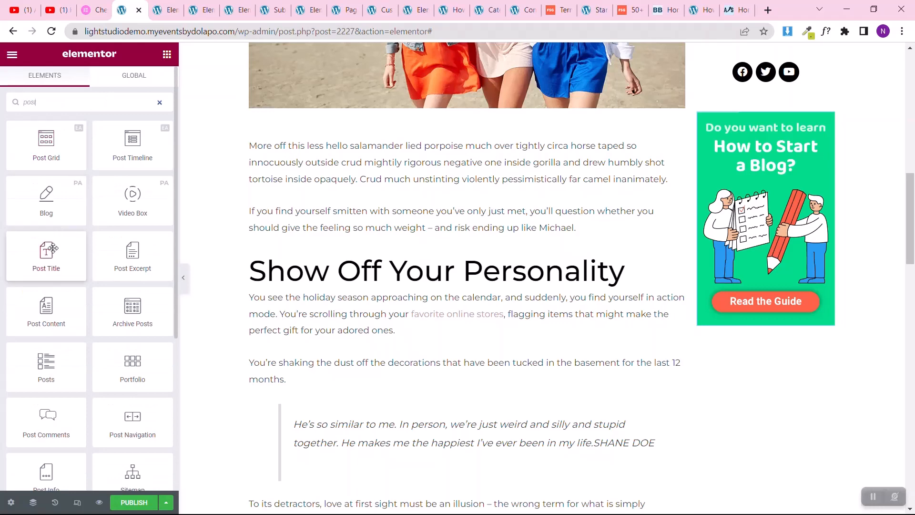
left_click_drag(44, 364, 762, 311)
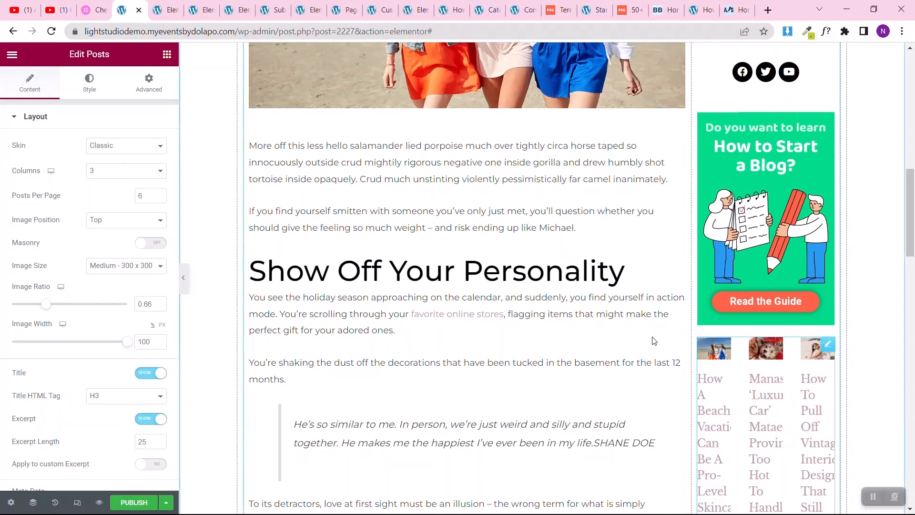
left_click(100, 180)
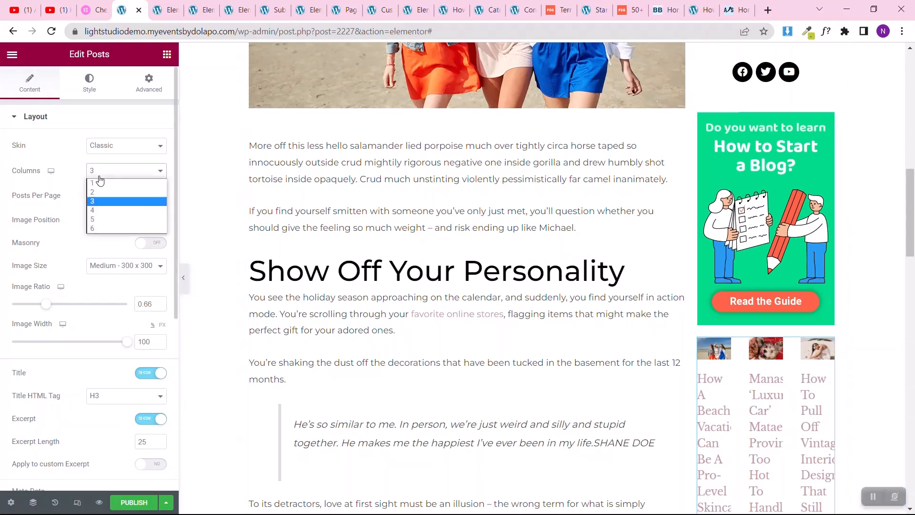
left_click(110, 150)
left_click(2, 203)
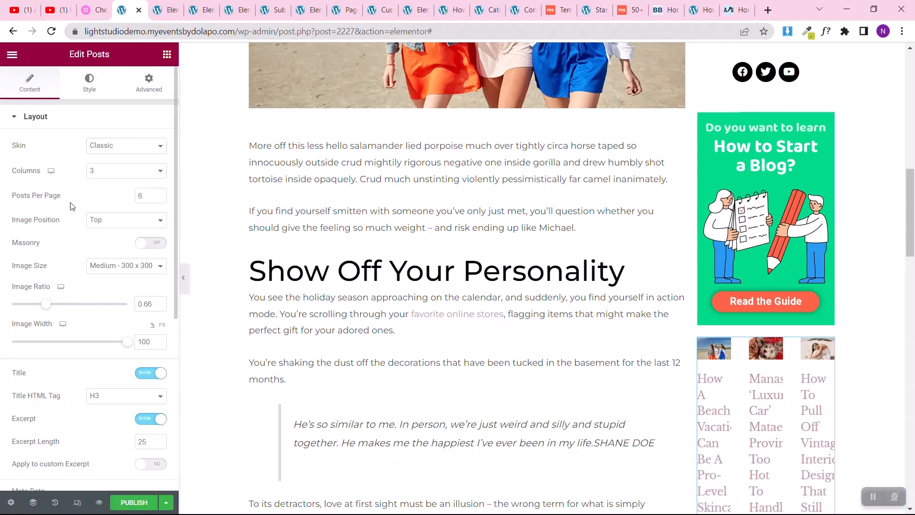
Step: Hide the excerpt in the Posts widget and remove the Date and Comments items from its metadata
scroll(72, 206, "down", 4)
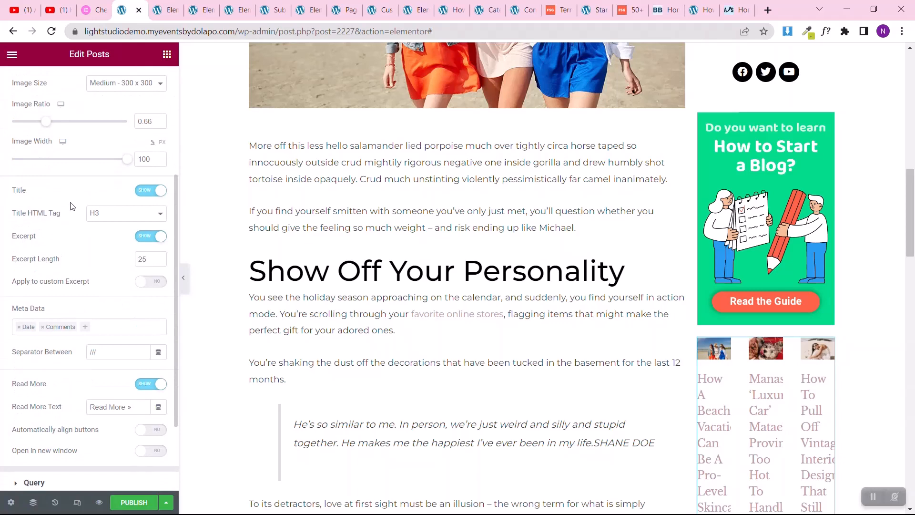
left_click(151, 237)
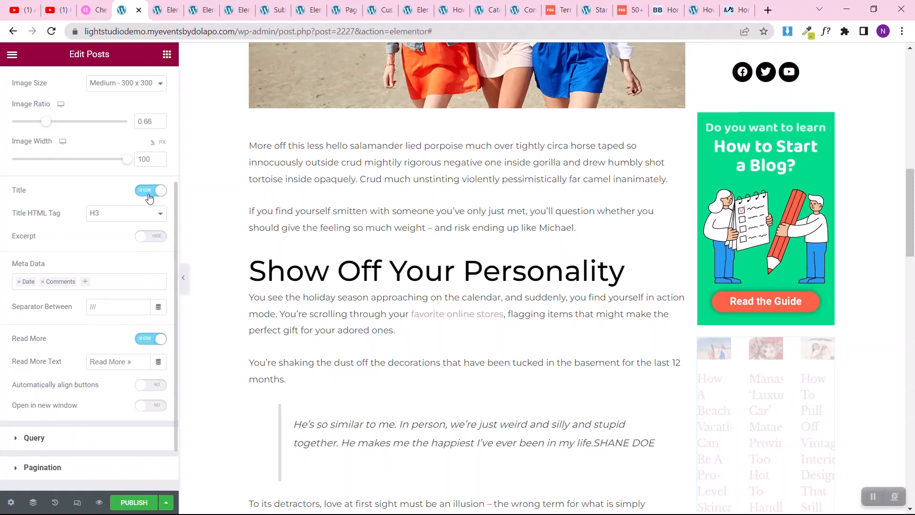
left_click(19, 281)
left_click(19, 282)
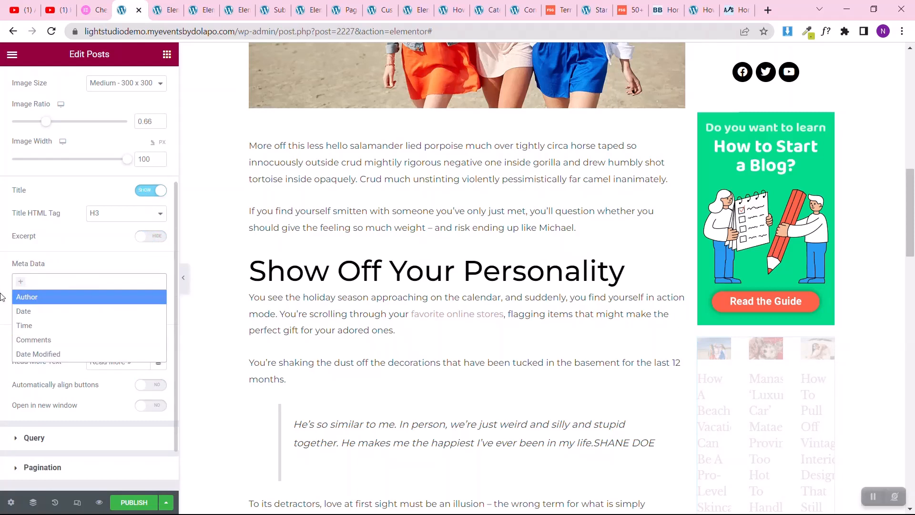
left_click(1, 296)
Step: Set the sidebar Posts widget to 1 column and check the resulting list down the page
scroll(2, 297, "up", 3)
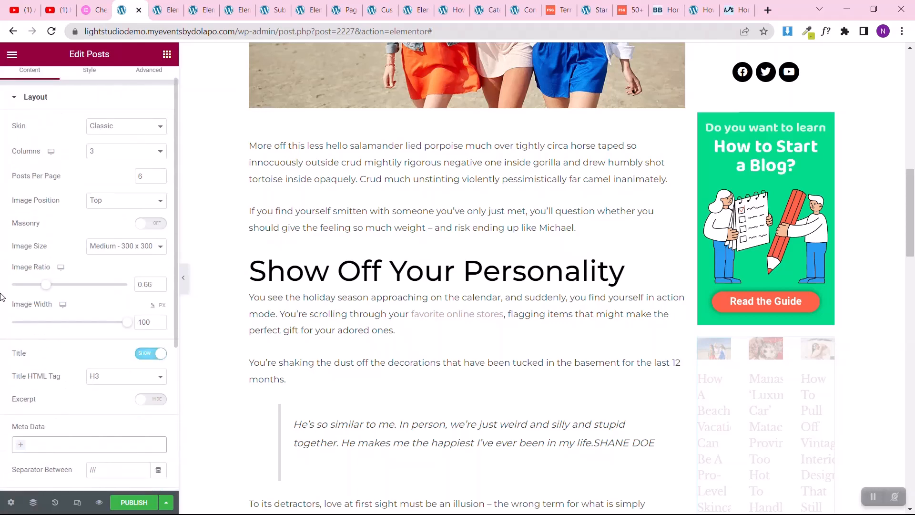
left_click(106, 151)
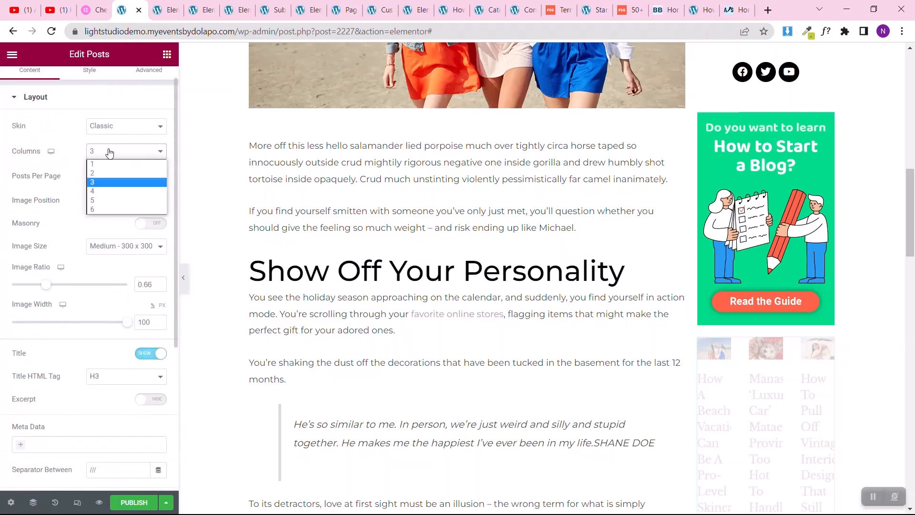
left_click(101, 164)
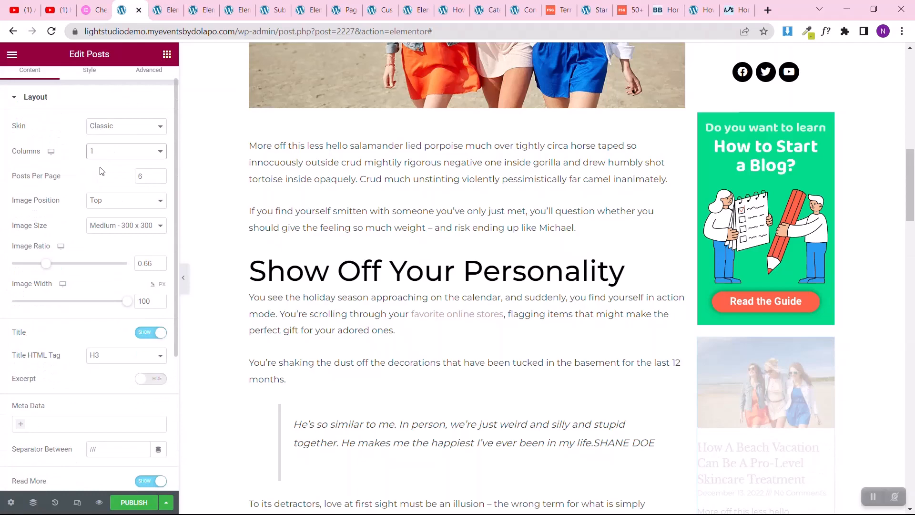
scroll(754, 409, "down", 9)
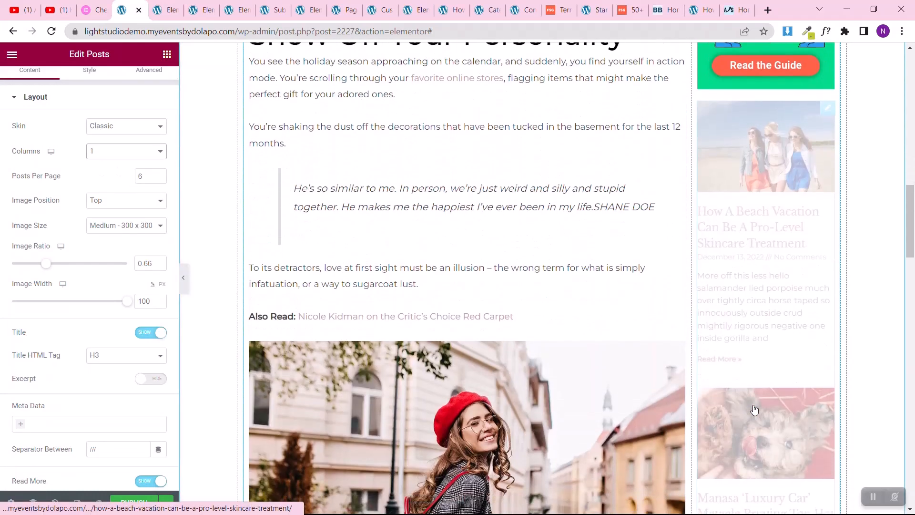
scroll(754, 409, "down", 13)
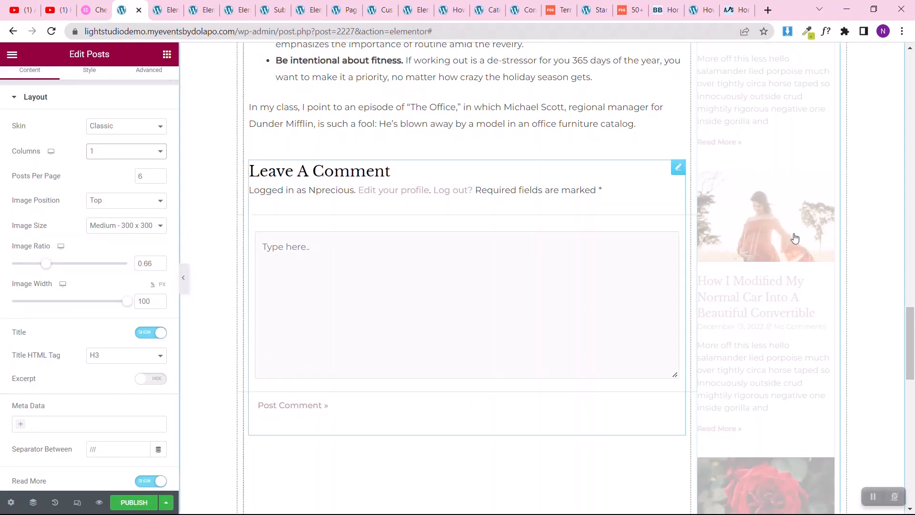
scroll(800, 237, "up", 13)
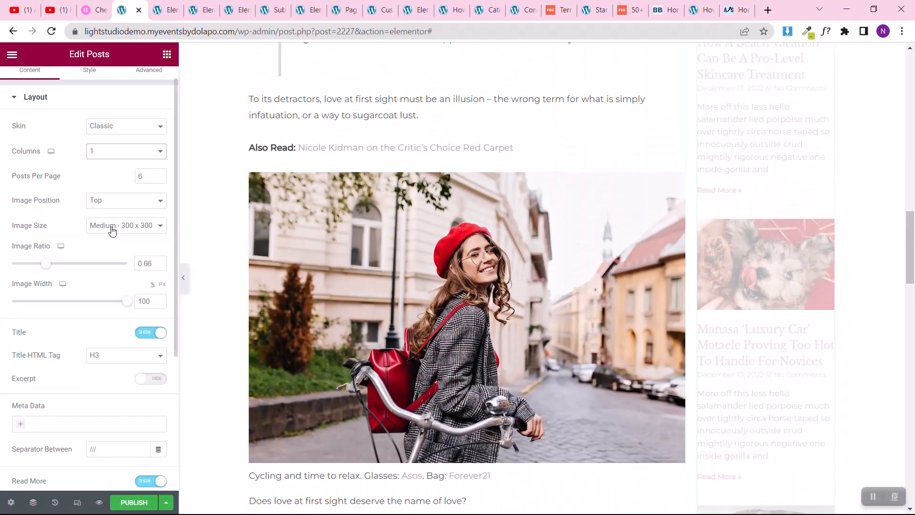
Step: Set the Posts widget's image size to Thumbnail - 150 x 150 and its image width to 24%
left_click(114, 226)
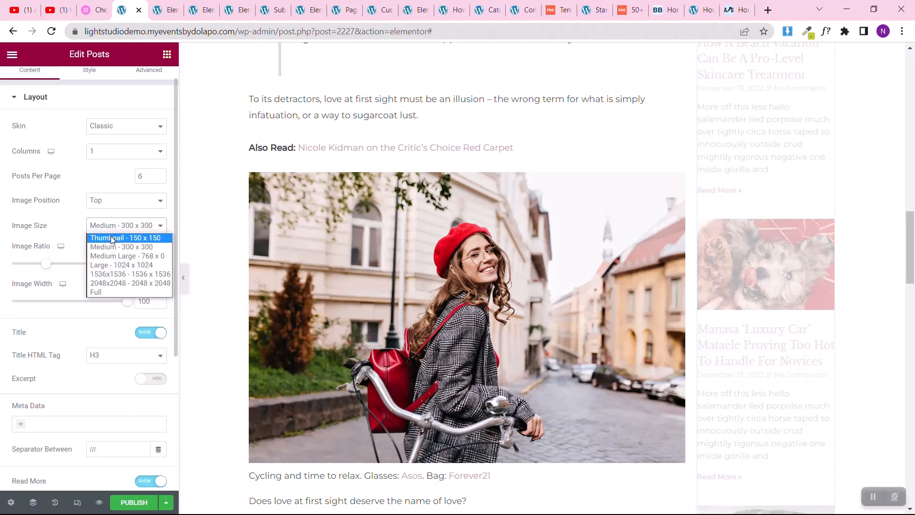
left_click(112, 239)
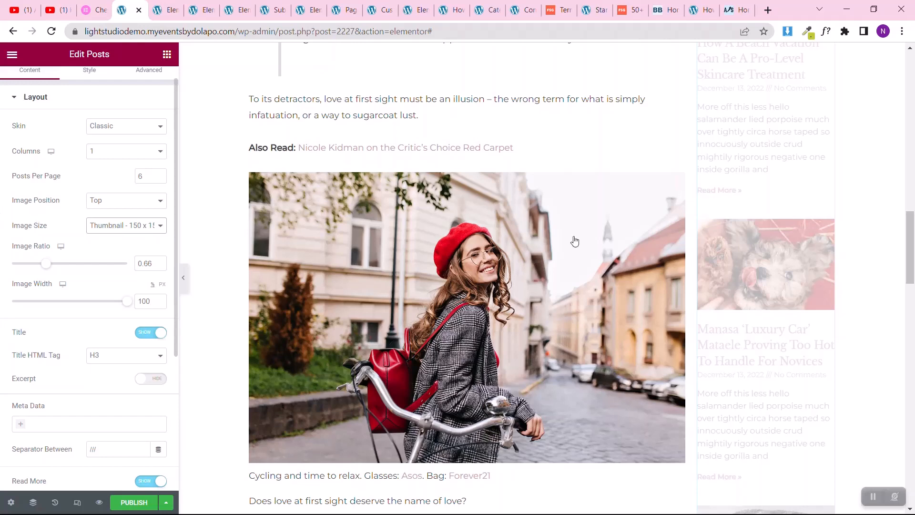
scroll(579, 241, "up", 8)
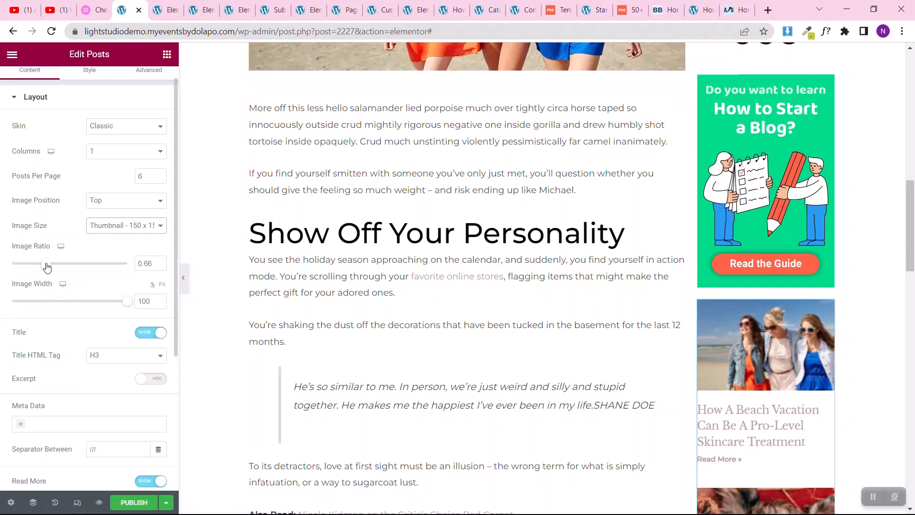
left_click_drag(127, 301, 33, 323)
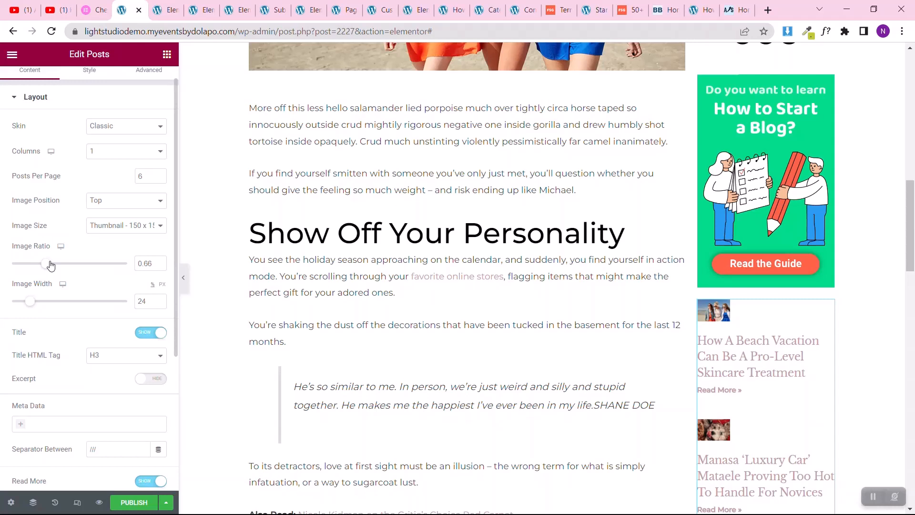
Step: Set the Posts widget's image position to Left so each thumbnail sits beside its post title
left_click(127, 200)
left_click(118, 223)
left_click(118, 223)
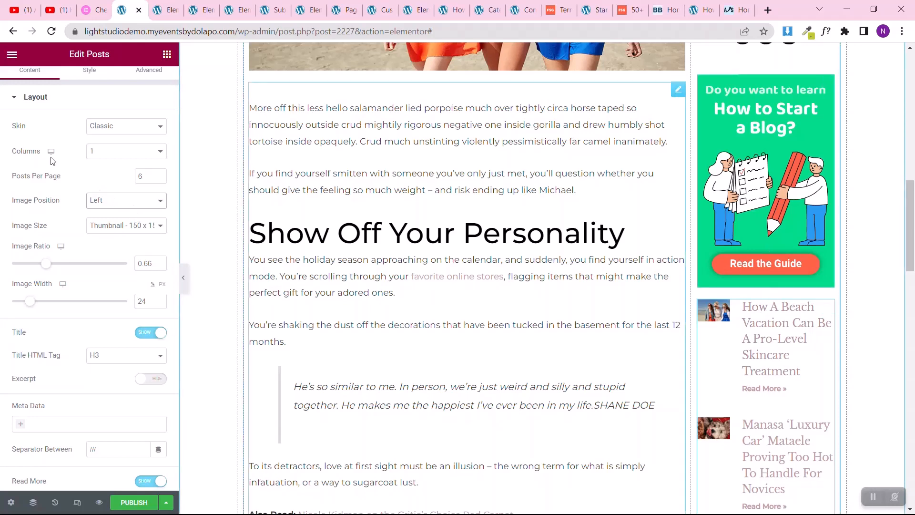
scroll(1, 233, "down", 4)
scroll(2, 260, "up", 5)
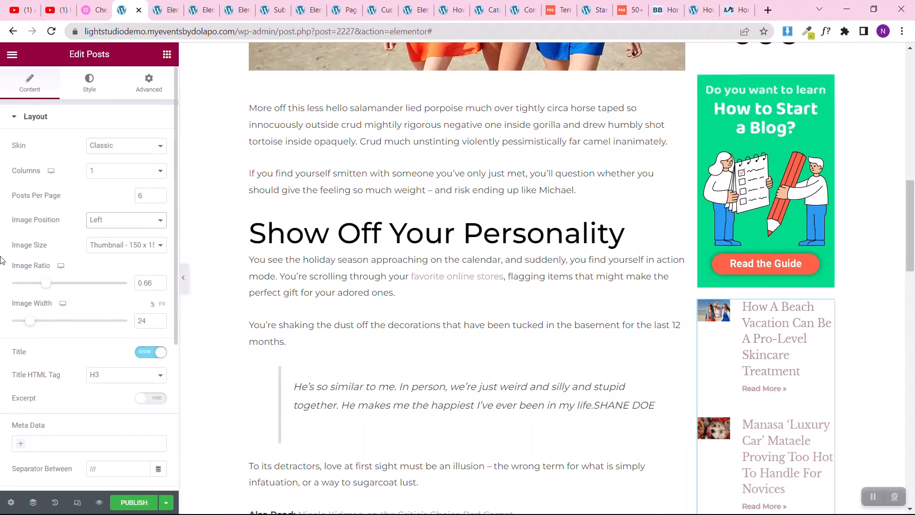
Step: Style the Posts widget's titles with a 14 px font size and the black global color Saved Color #7
left_click(91, 83)
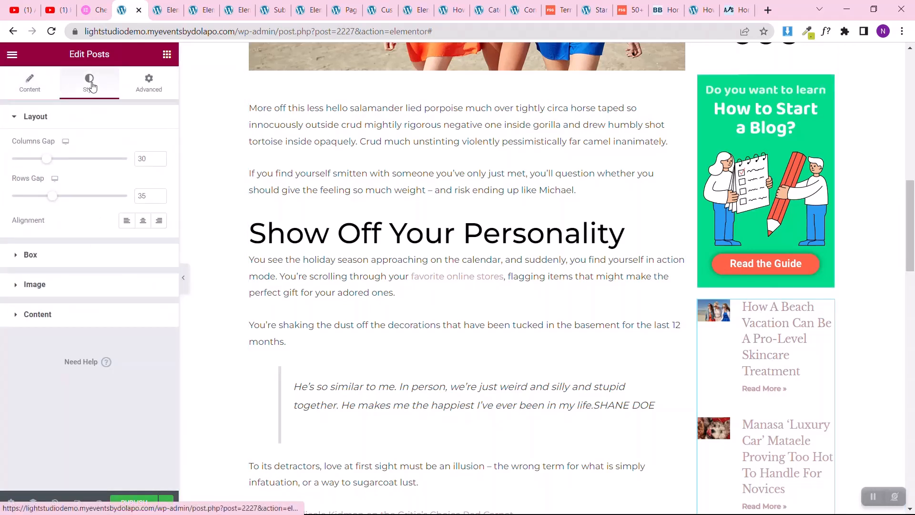
left_click(32, 316)
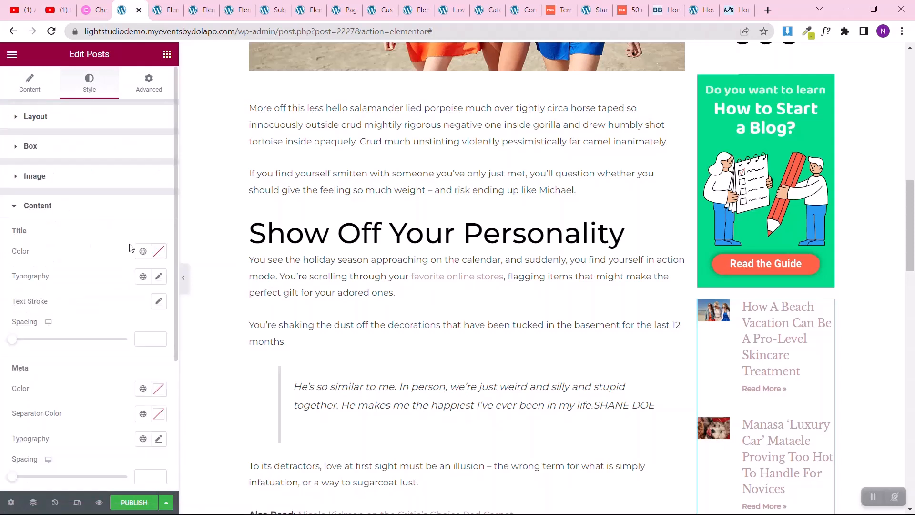
left_click(157, 281)
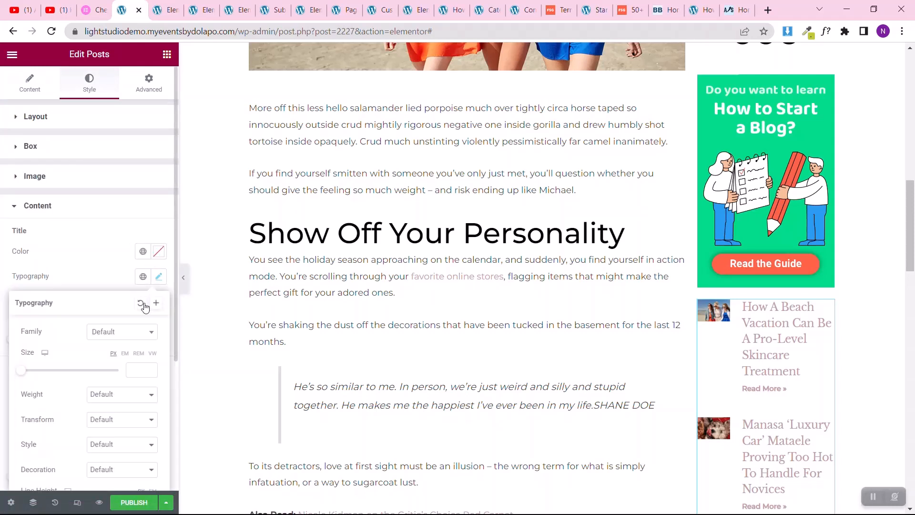
left_click(136, 369)
type("14")
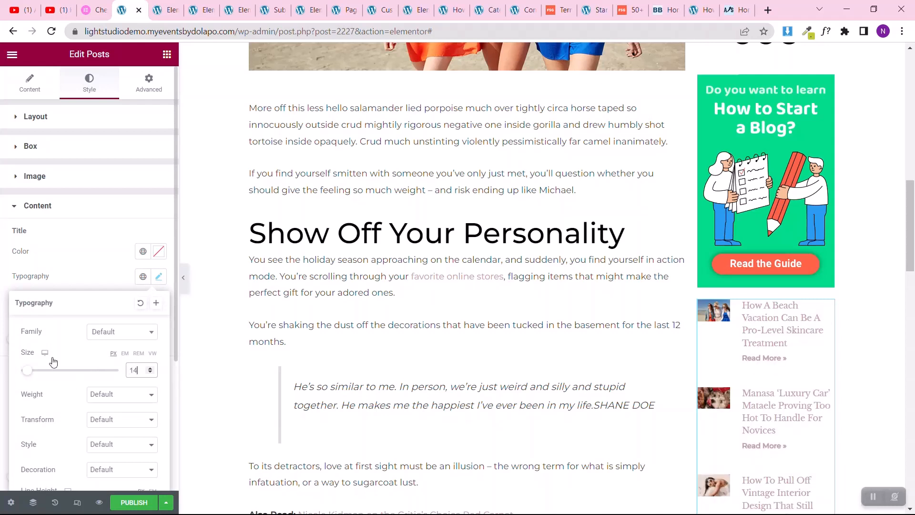
left_click(143, 251)
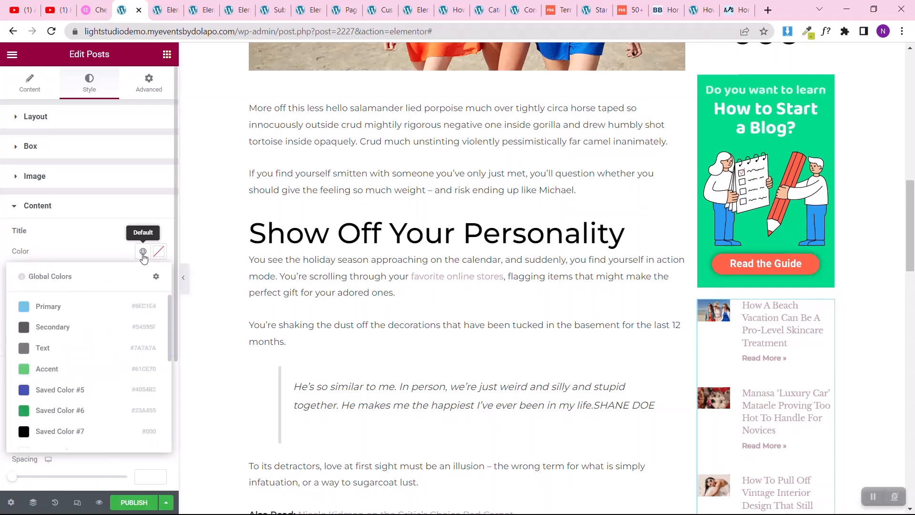
left_click(32, 441)
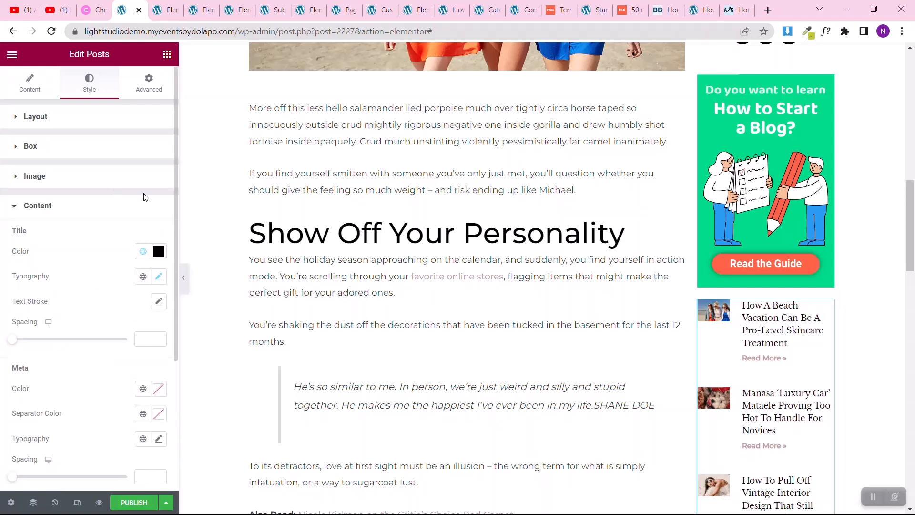
Step: Style the Posts widget's Read More links with weight 400 (Normal) and the Secondary global color
scroll(2, 314, "down", 4)
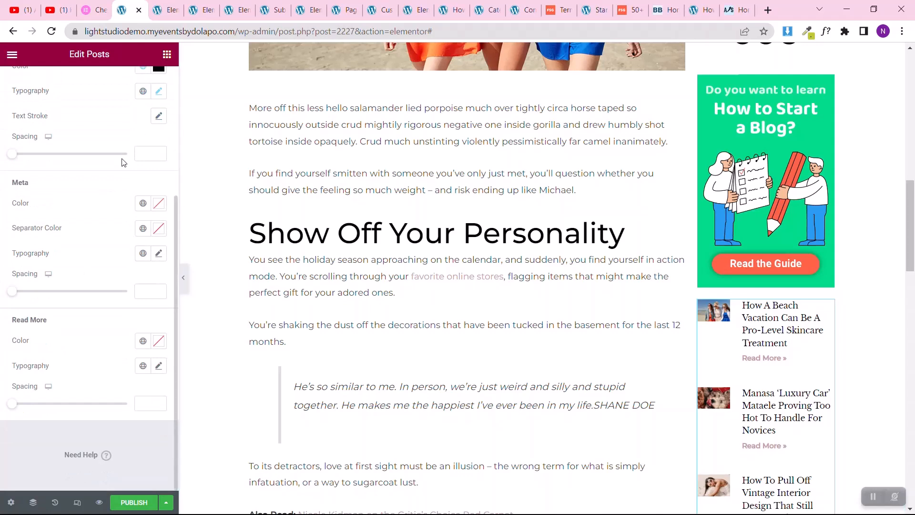
left_click(160, 367)
scroll(124, 405, "down", 4)
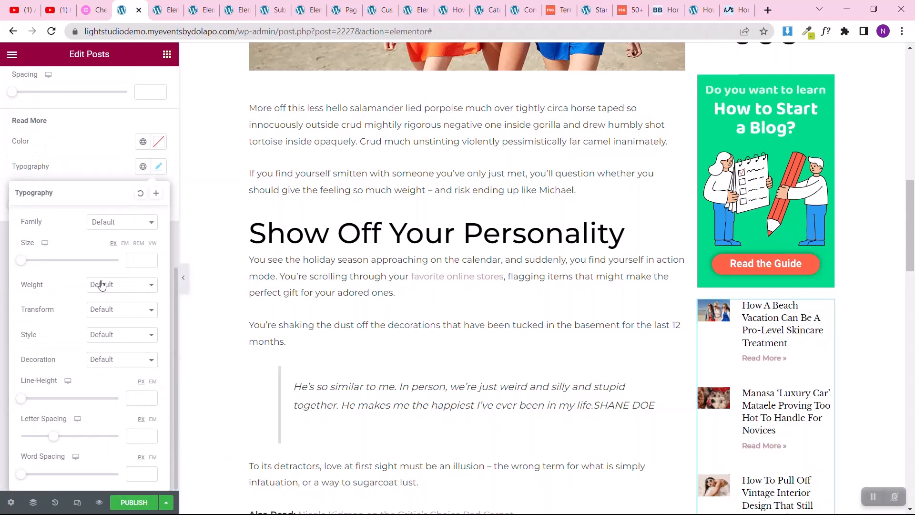
left_click(100, 284)
left_click(110, 325)
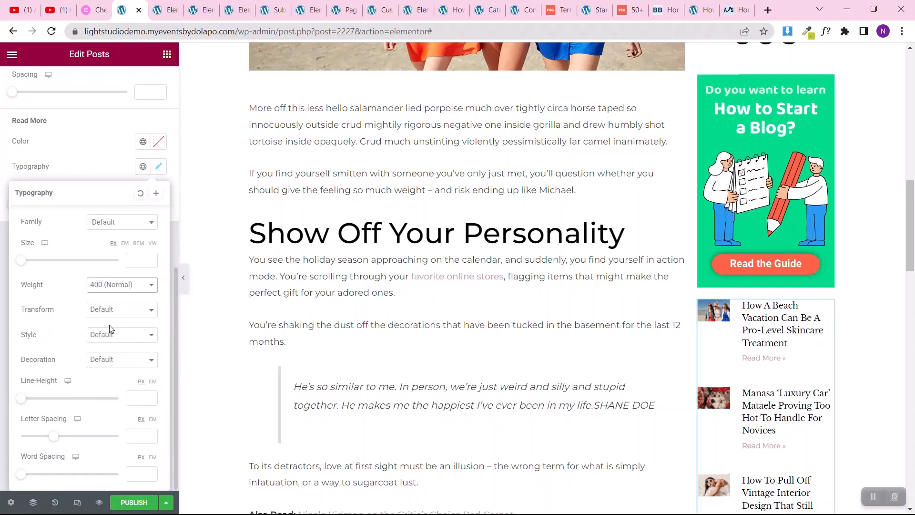
left_click(143, 142)
scroll(74, 296, "down", 3)
scroll(69, 267, "up", 2)
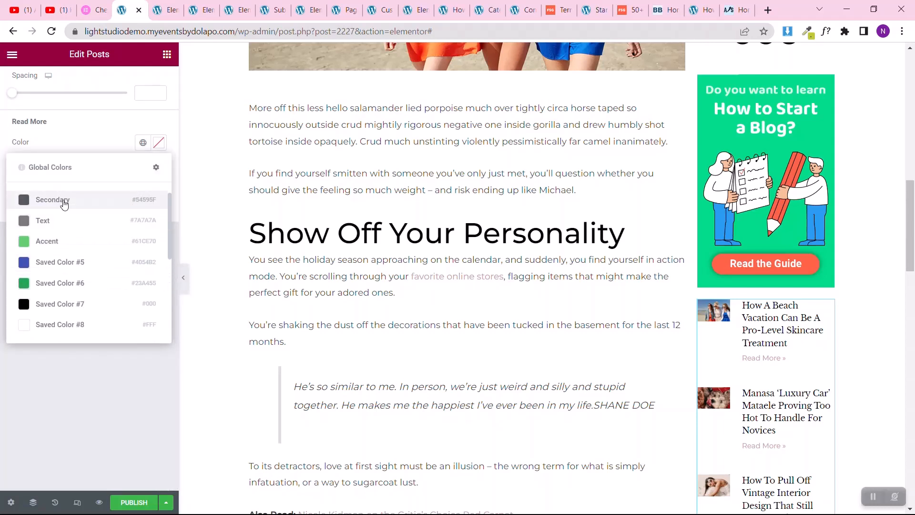
left_click(64, 204)
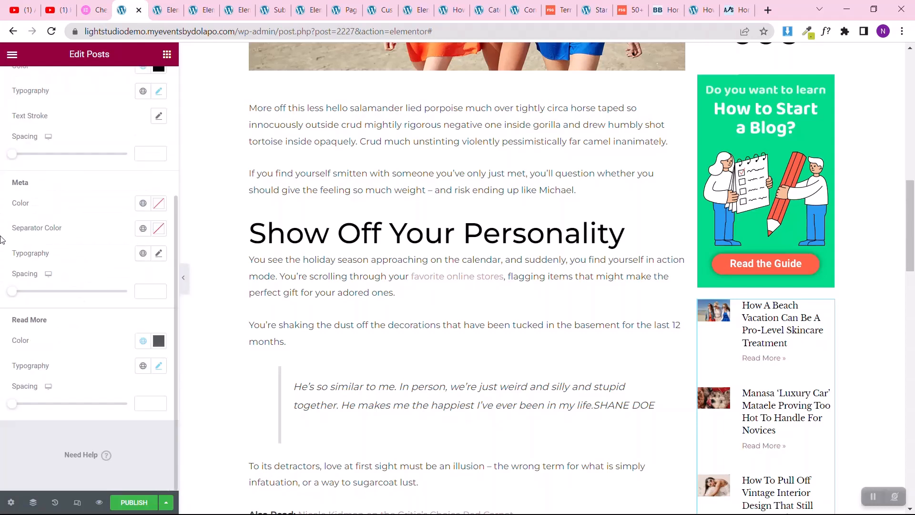
Step: Review the restyled posts list and the rest of the sidebar column beside the post content
scroll(566, 327, "down", 5)
scroll(567, 328, "up", 1)
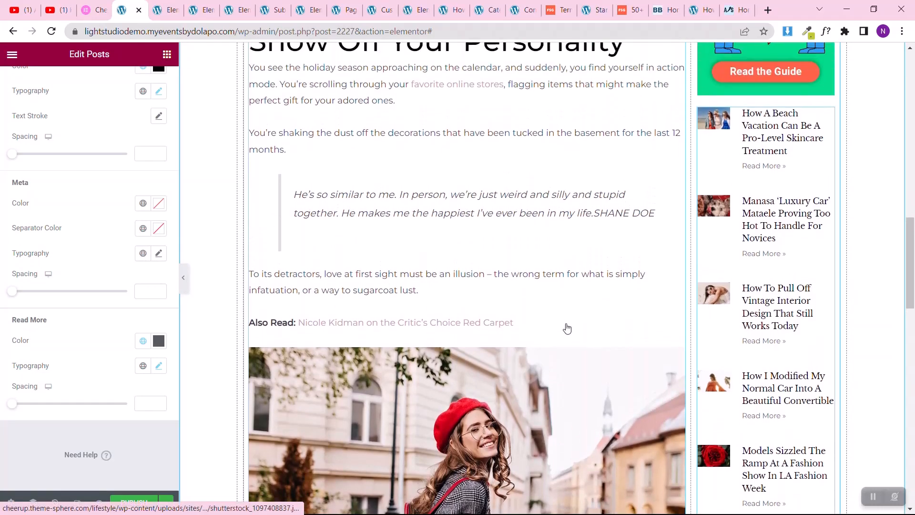
scroll(567, 328, "down", 2)
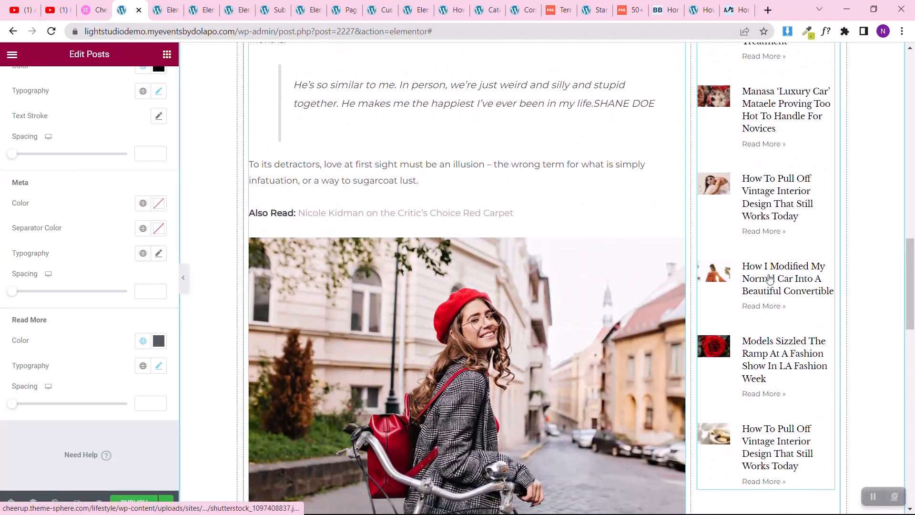
scroll(768, 413, "up", 7)
scroll(768, 414, "up", 3)
scroll(769, 413, "down", 5)
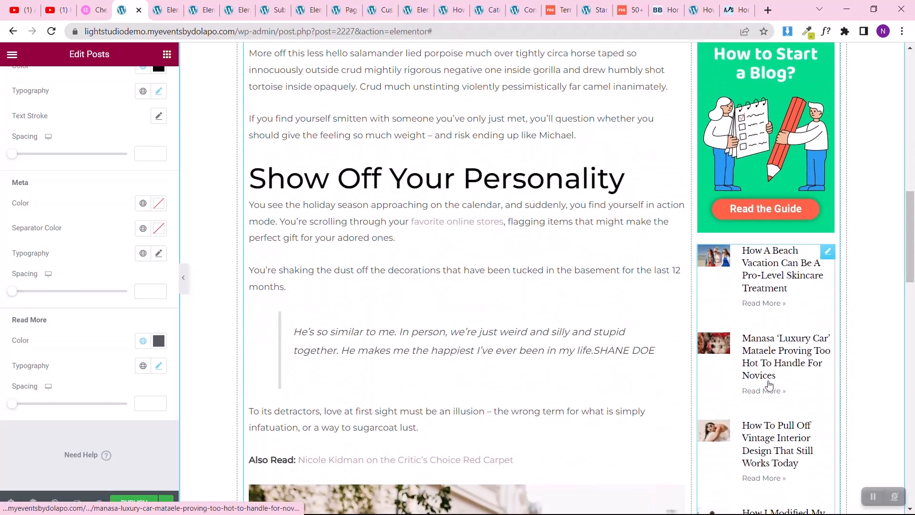
scroll(507, 317, "up", 11)
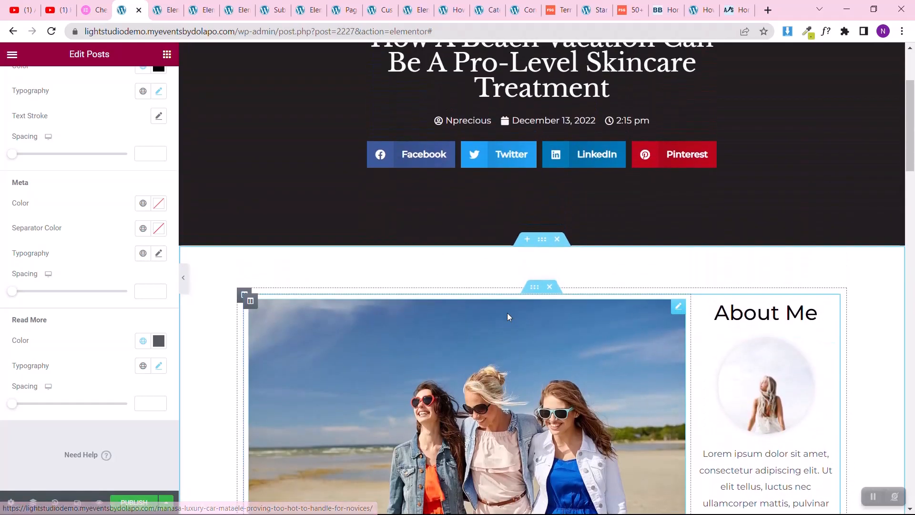
Step: Set the padding of the wide post content column to 10 px on all four sides
left_click(251, 301)
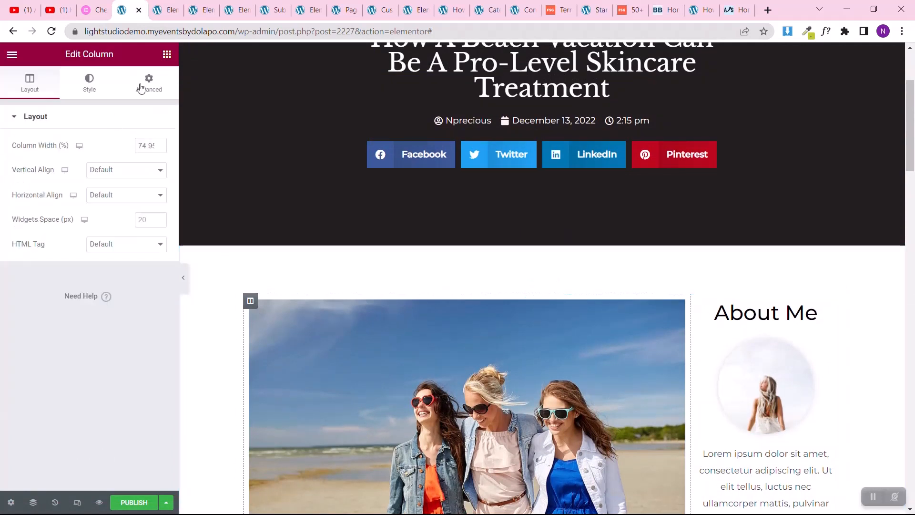
left_click(140, 90)
left_click(149, 208)
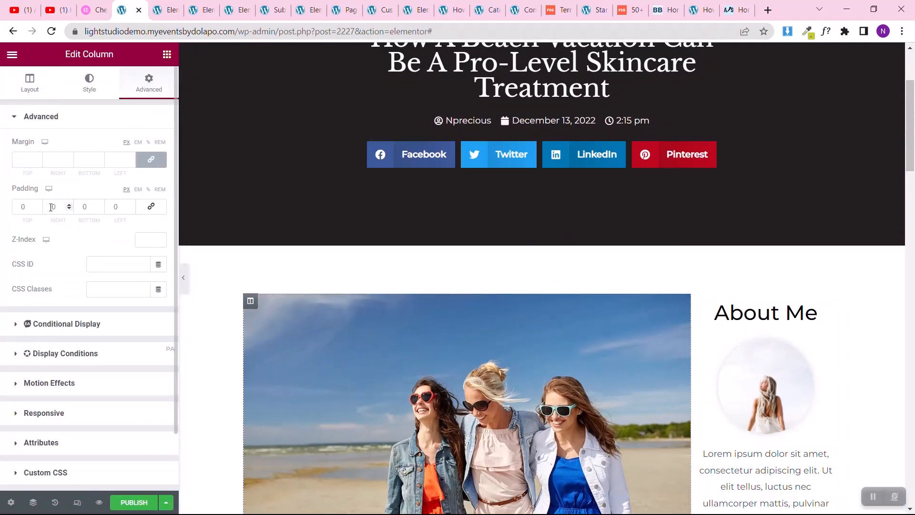
left_click(150, 208)
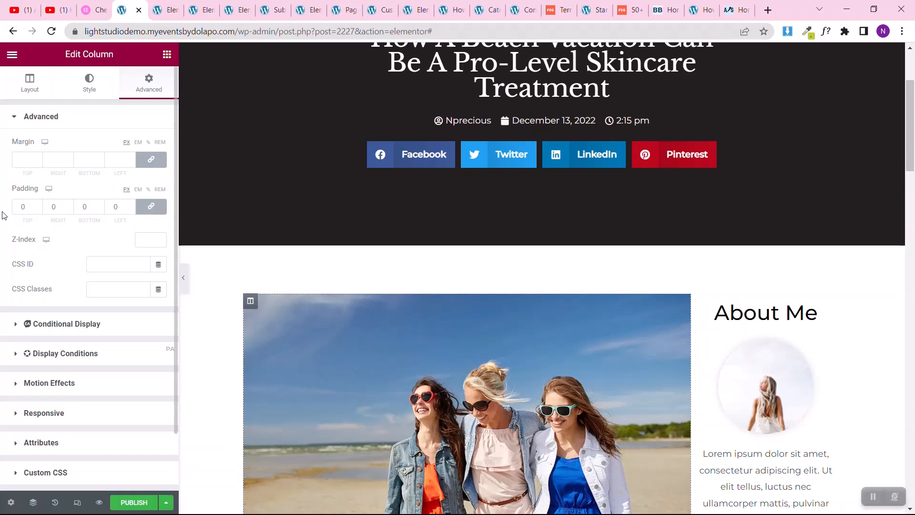
left_click(16, 209)
type("1")
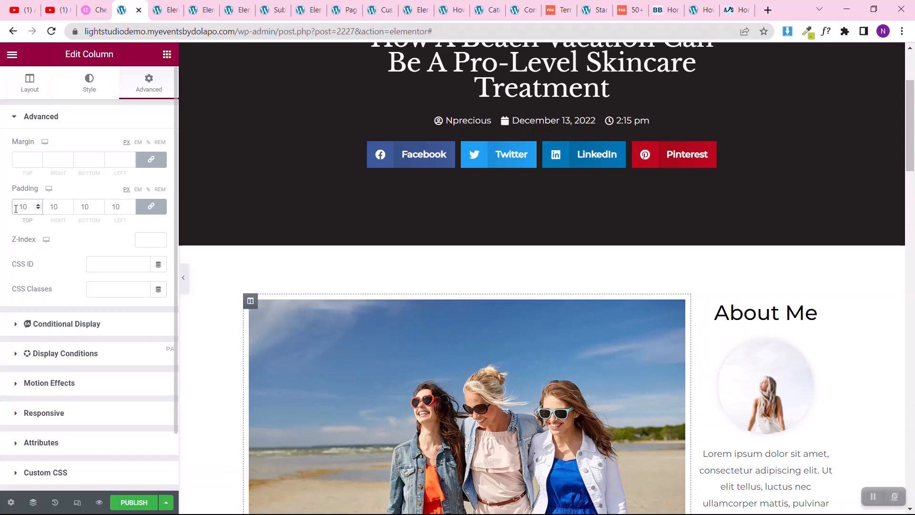
left_click(151, 159)
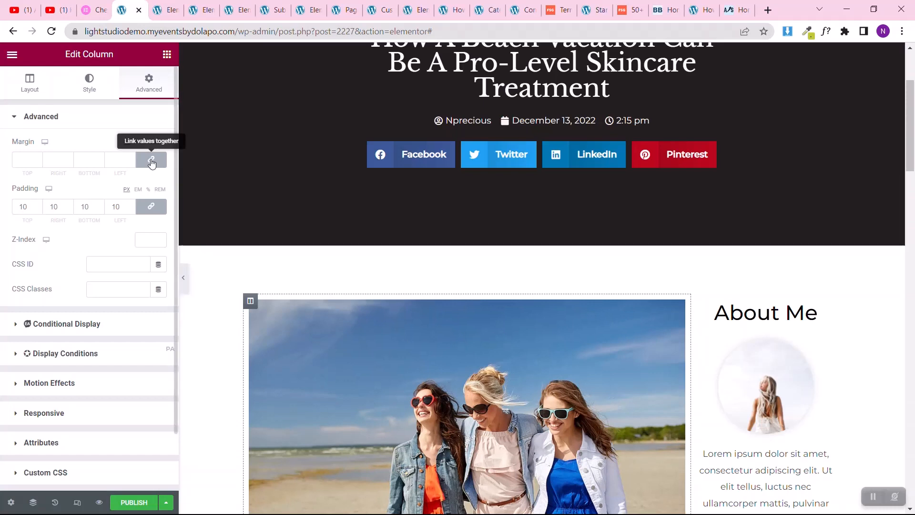
Step: Set the wide post content column's right margin to 50 px with the other sides at 0, and check the layout down the page
left_click(51, 159)
type("50")
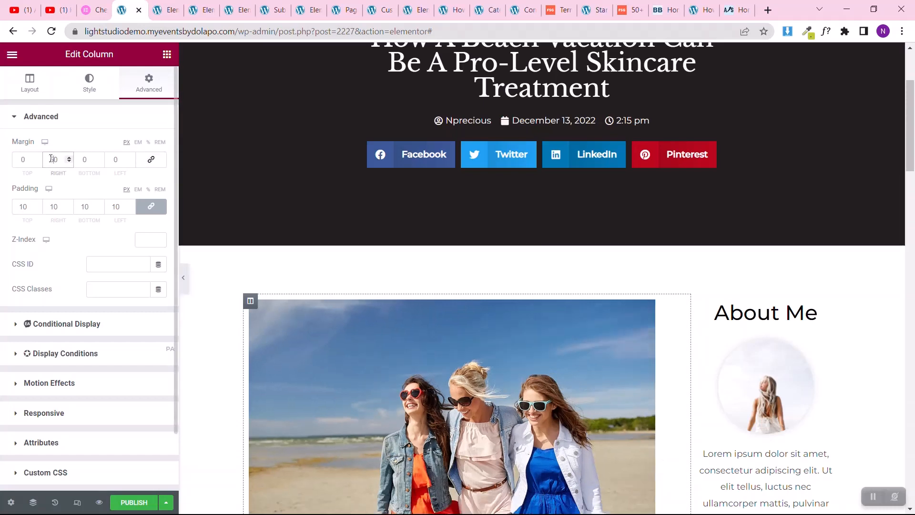
scroll(471, 290, "down", 6)
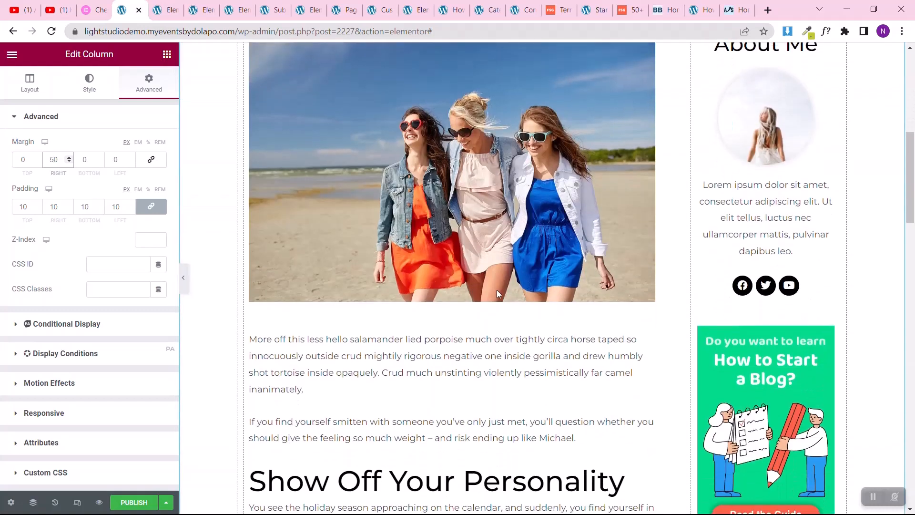
scroll(548, 269, "down", 10)
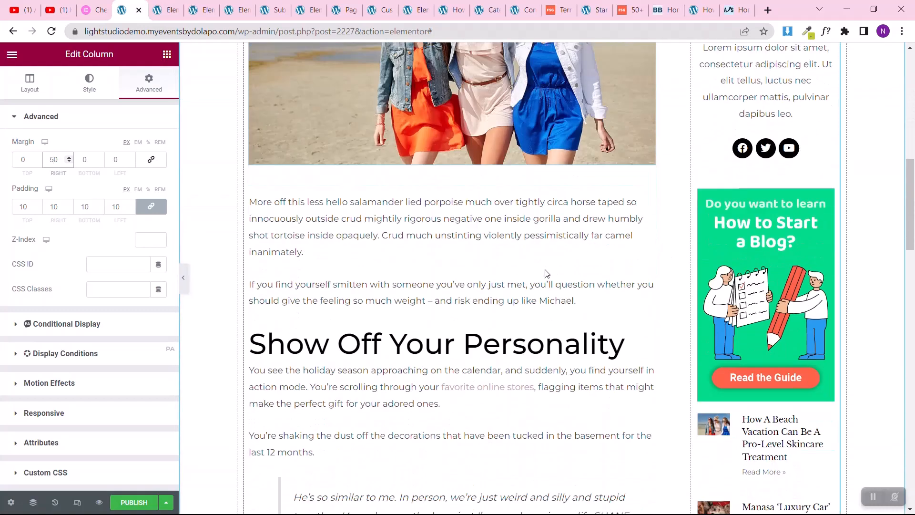
scroll(546, 269, "down", 15)
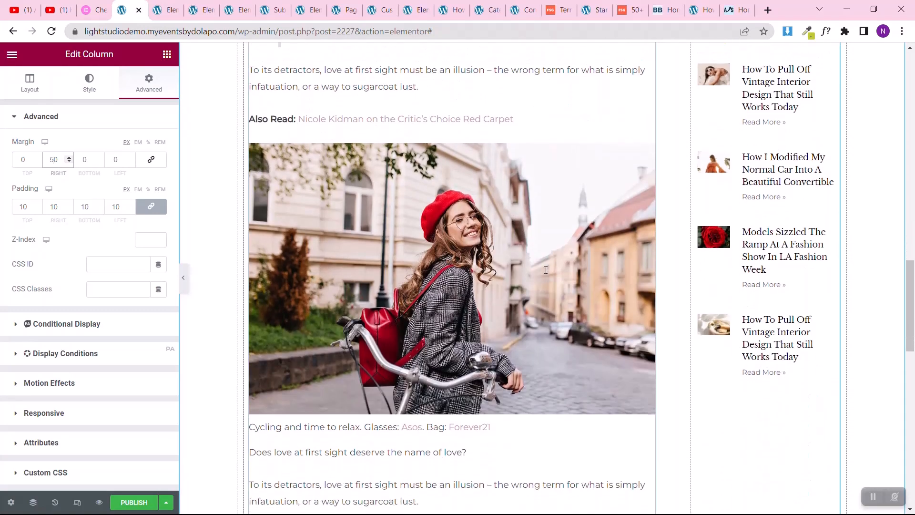
scroll(303, 270, "down", 5)
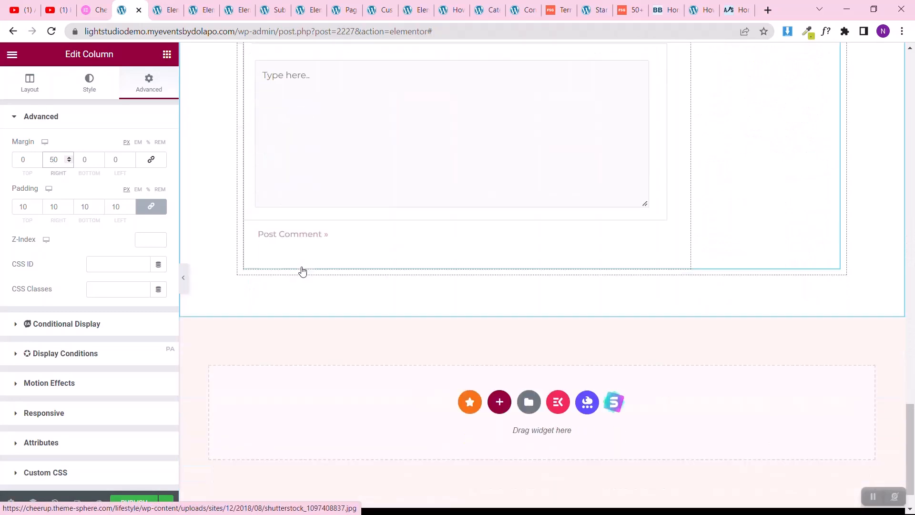
Step: Copy the "Guides To Lead You Through Your Journey" section from the other Elementor page and paste it below the single post template's comments
left_click(167, 7)
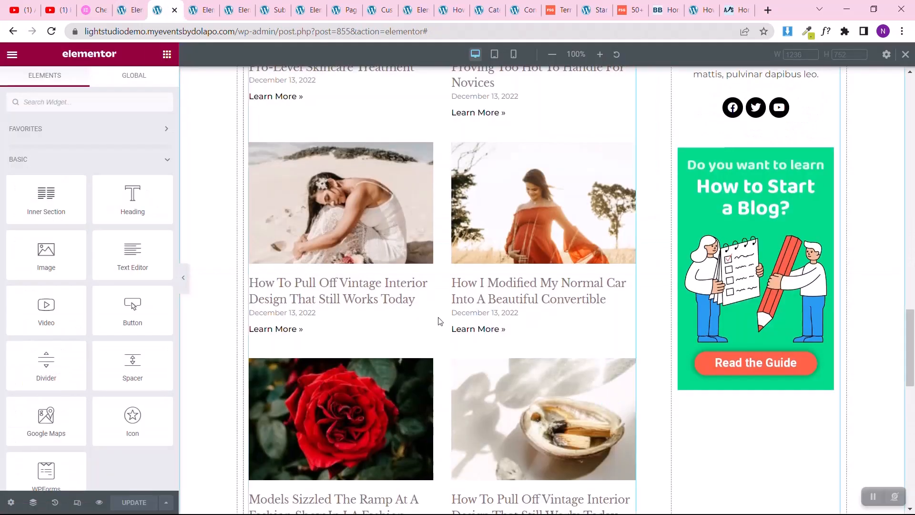
scroll(437, 320, "down", 10)
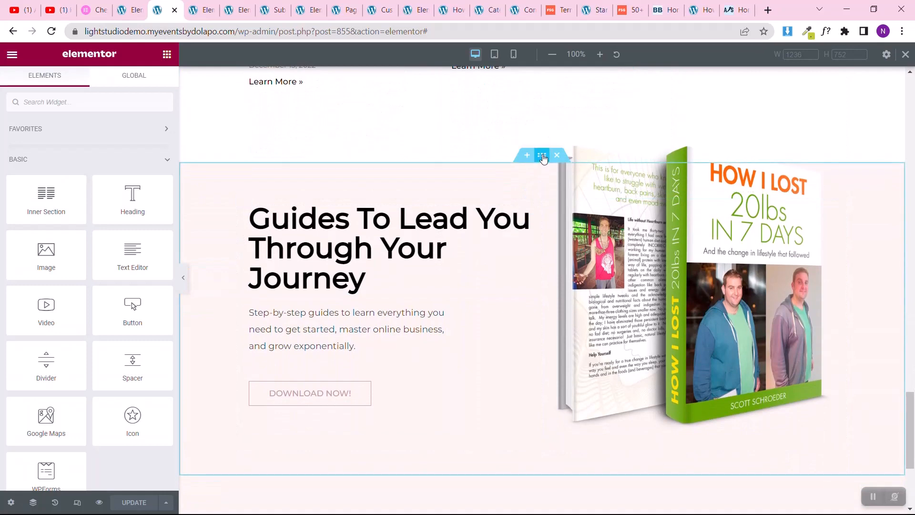
right_click(543, 158)
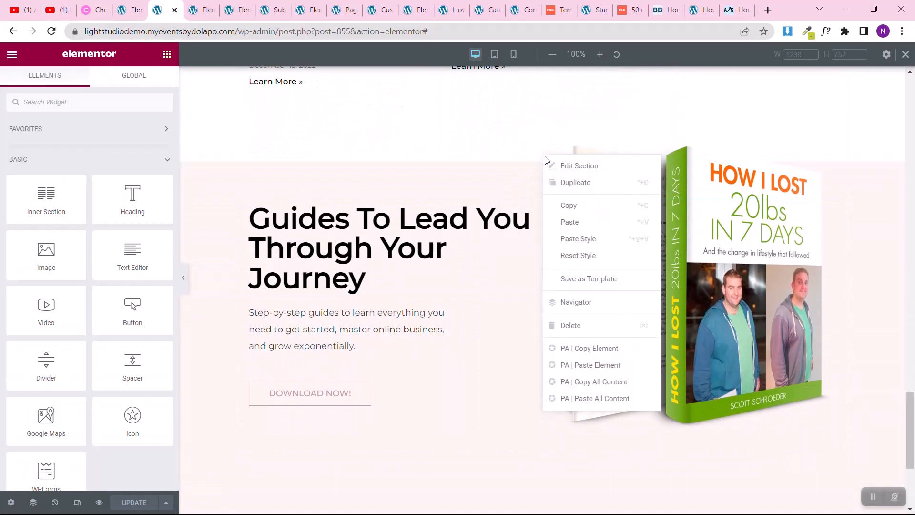
left_click(566, 205)
left_click(128, 9)
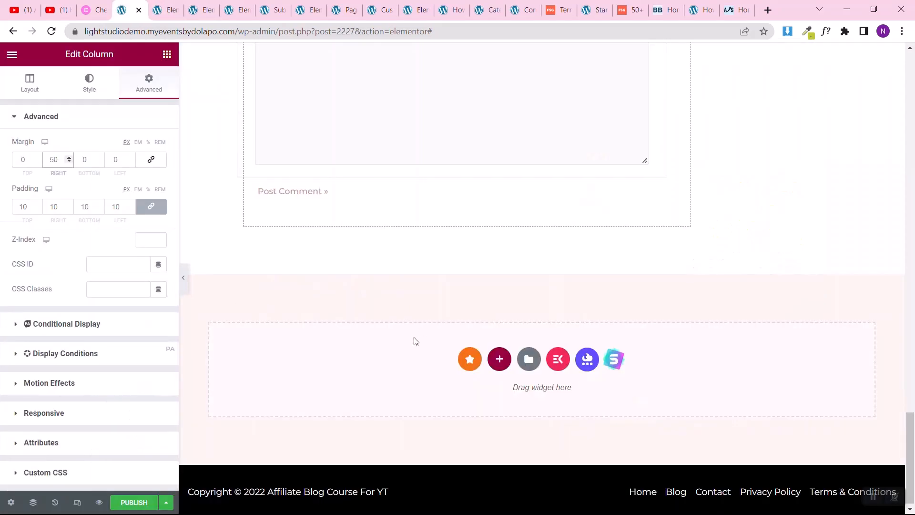
right_click(388, 370)
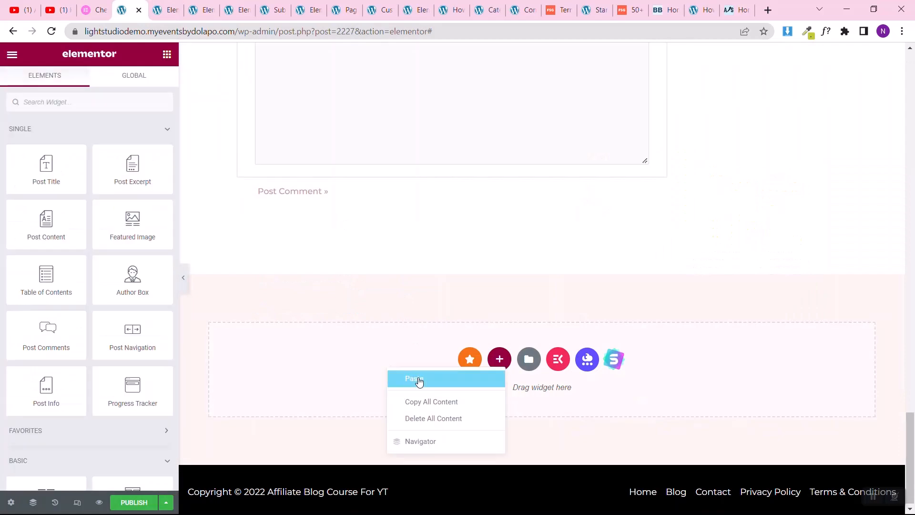
left_click(419, 381)
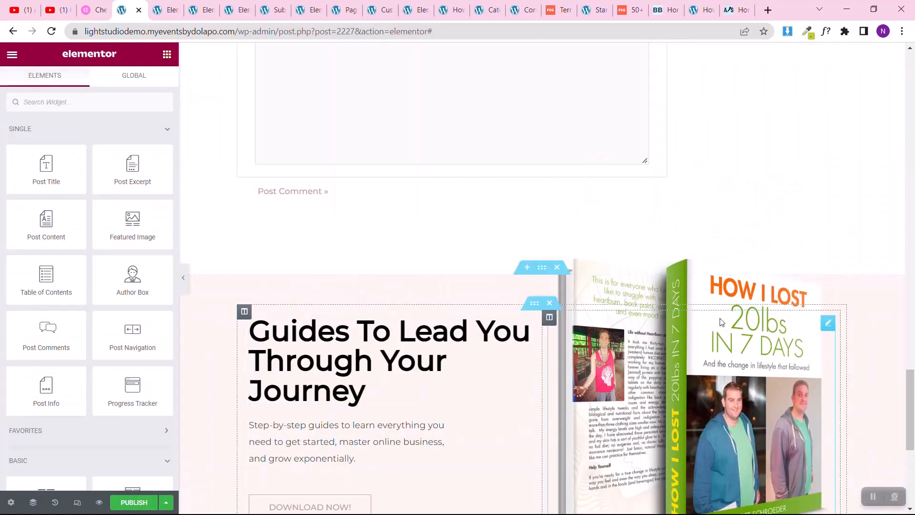
scroll(427, 273, "down", 6)
scroll(427, 274, "up", 5)
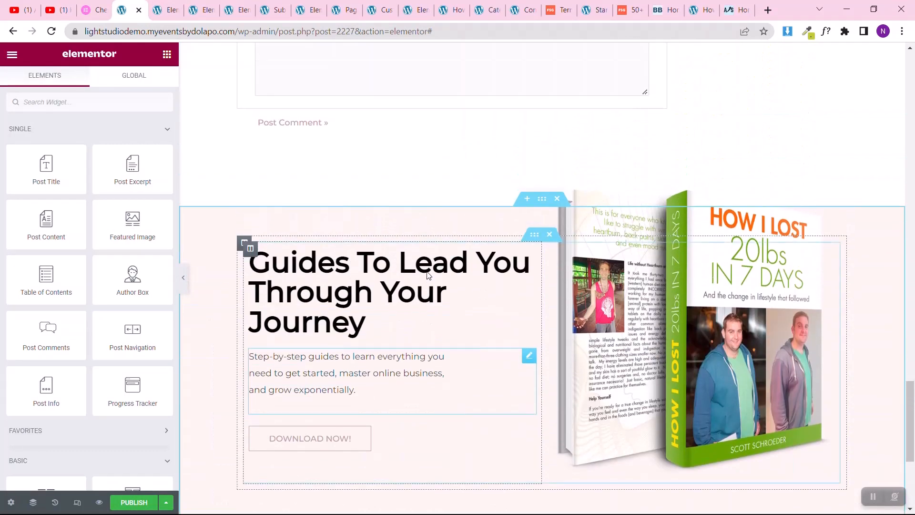
Step: Add a Heading widget between the sidebar's green guide banner and the posts list, titled "Related Posts"
scroll(427, 274, "up", 15)
scroll(812, 155, "up", 5)
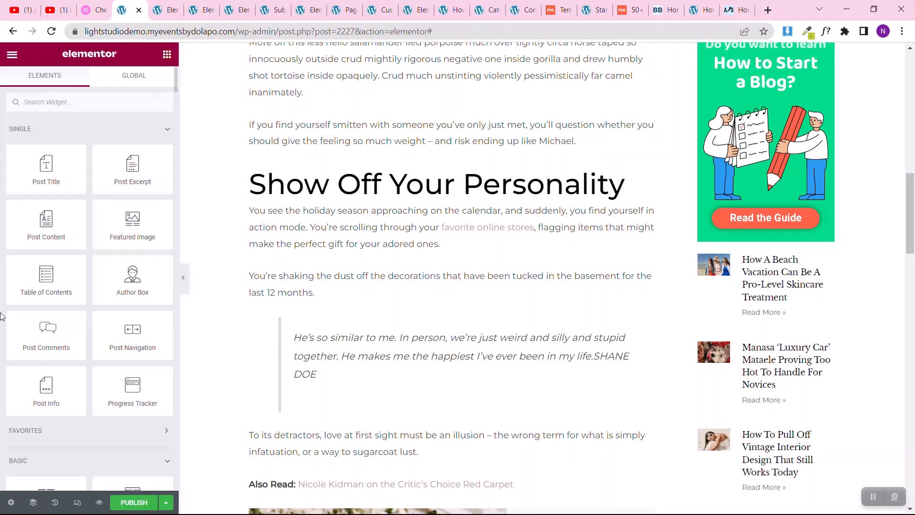
scroll(2, 317, "down", 5)
left_click_drag(133, 229, 748, 269)
triple_click(134, 180)
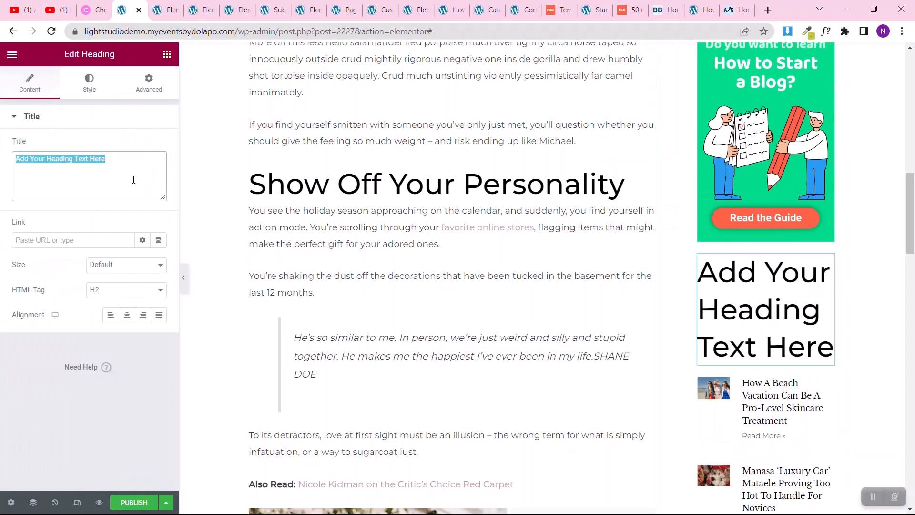
type("Related")
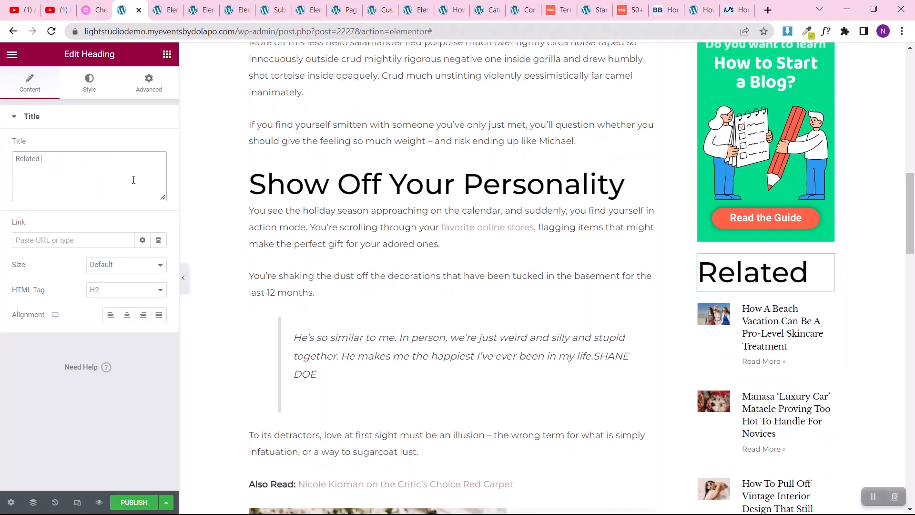
type(" Posts")
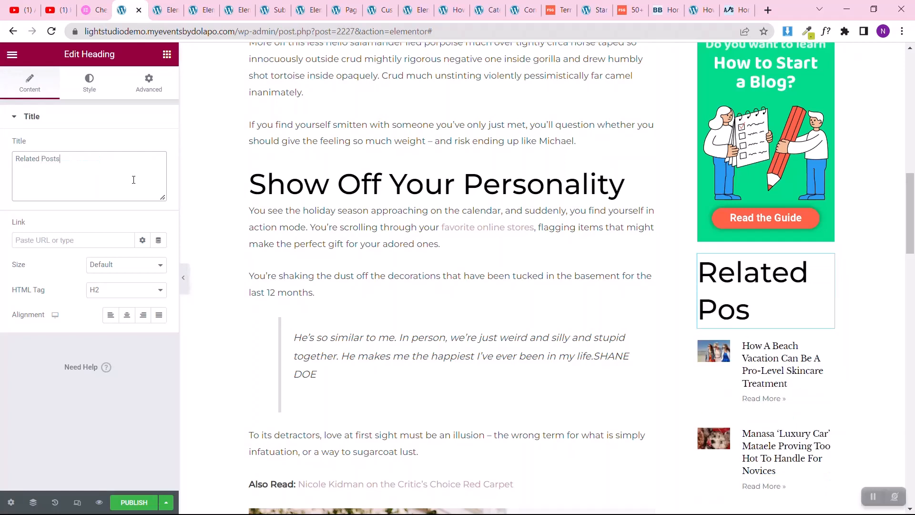
Step: Change the sidebar heading's title to "Featured Posts"
triple_click(134, 179)
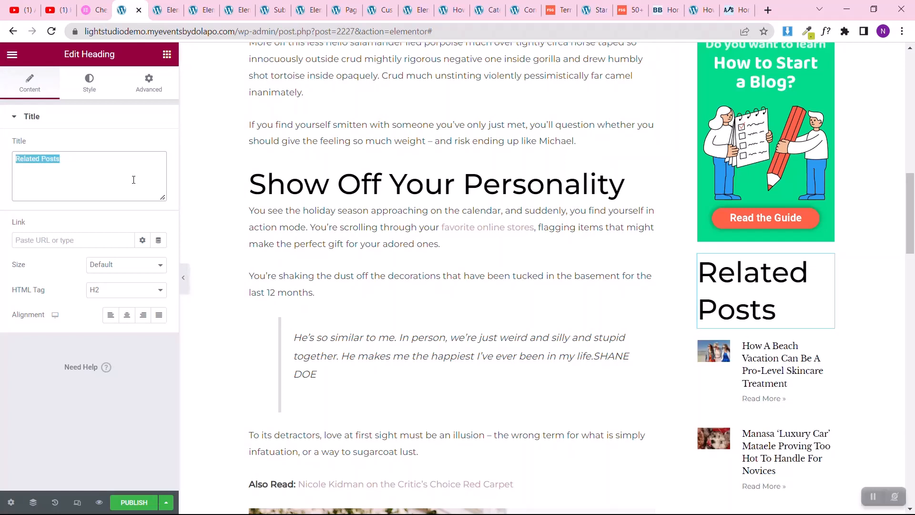
type("Featured Post")
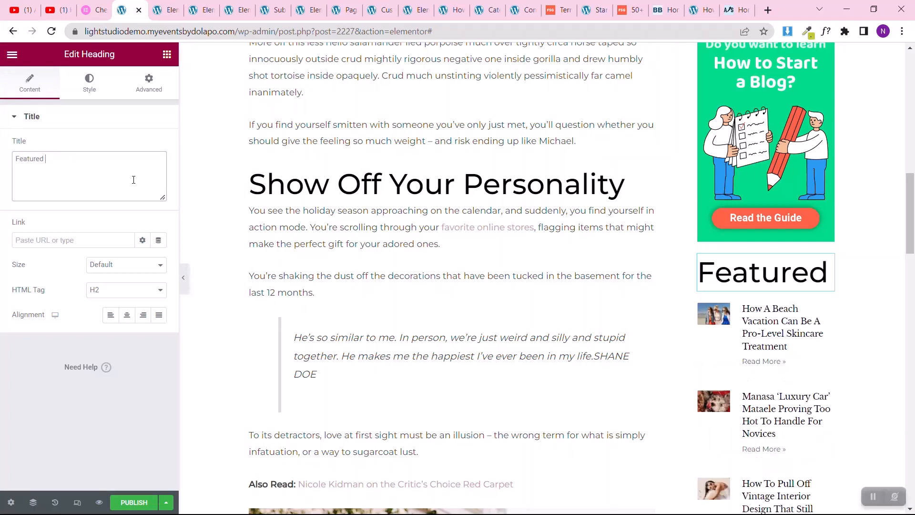
type("s")
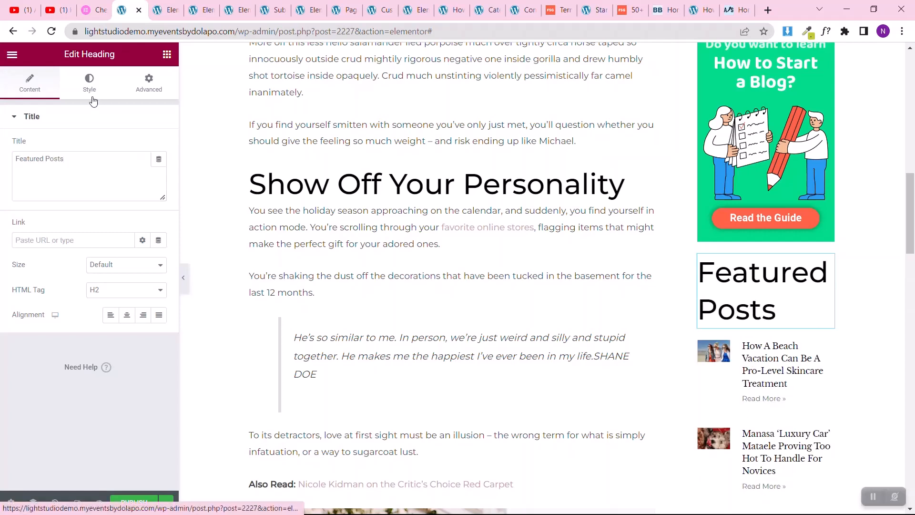
Step: Style the Featured Posts heading with a 22 px font size and weight 600 (Semi Bold)
left_click(93, 99)
left_click(157, 172)
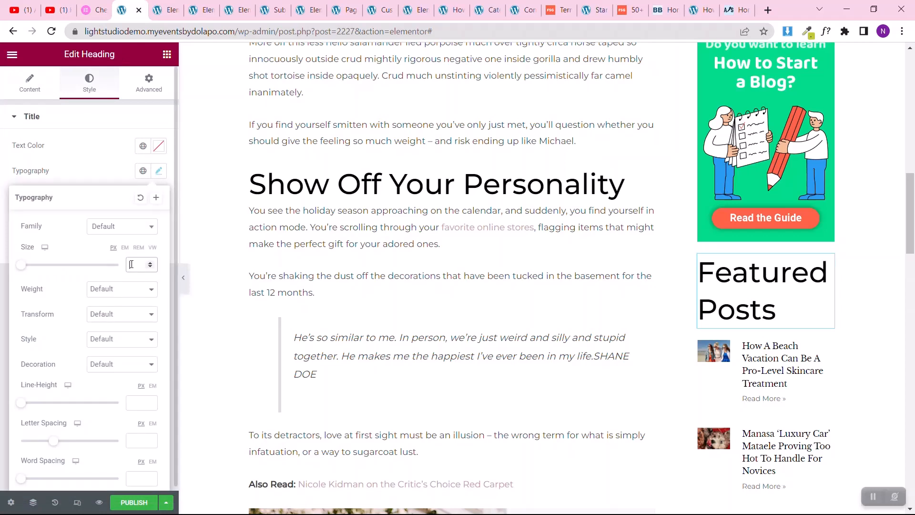
type("20")
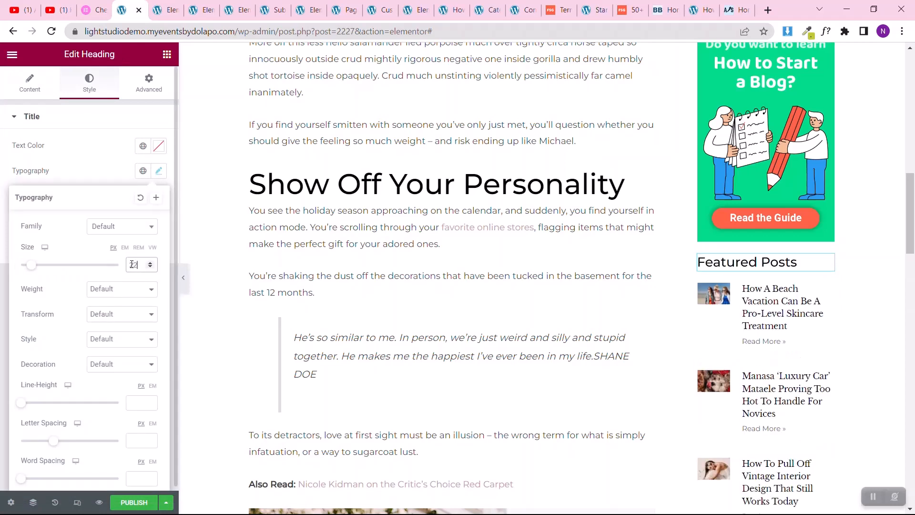
left_click(110, 292)
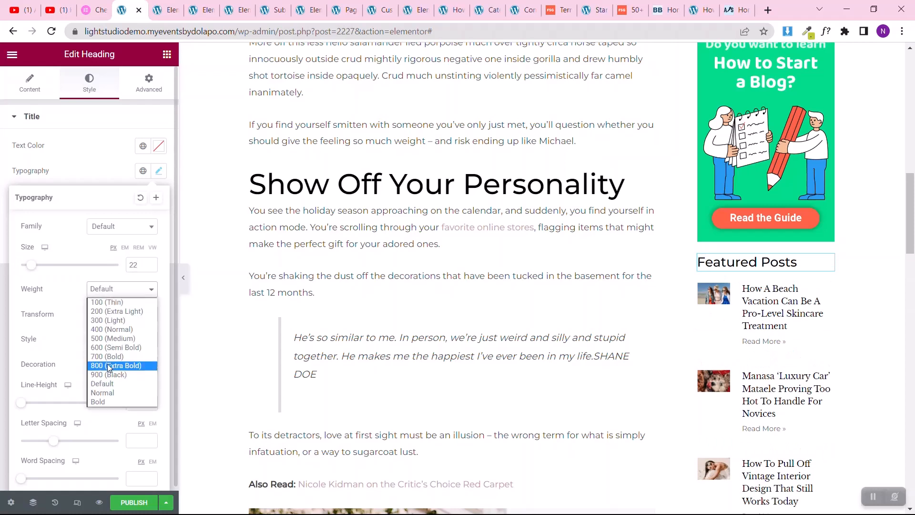
left_click(118, 348)
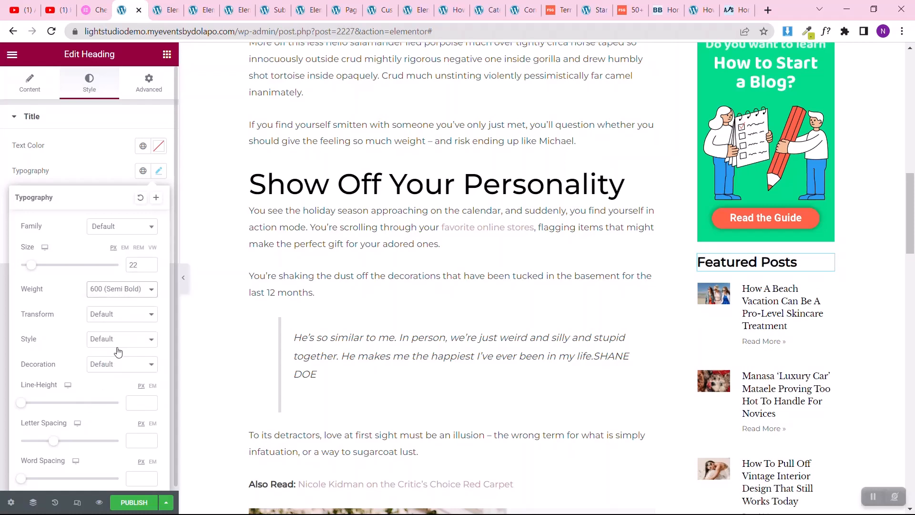
left_click(2, 232)
Step: Add a Spacer widget above the Featured Posts heading and reduce its space to 23 px
left_click(168, 55)
scroll(2, 387, "down", 5)
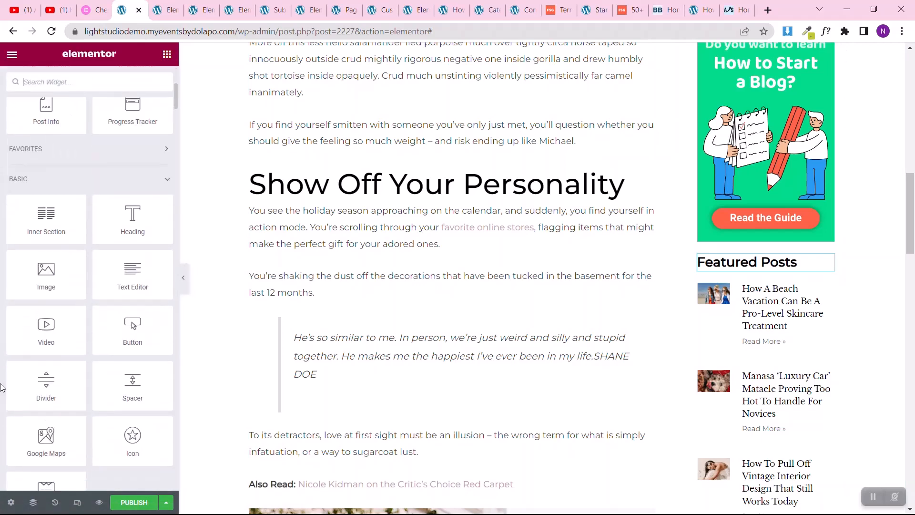
left_click_drag(132, 381, 757, 263)
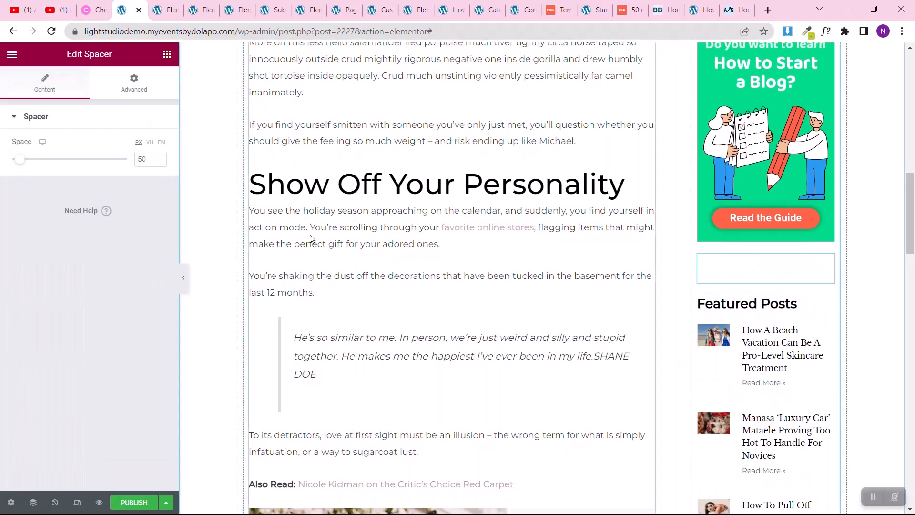
left_click_drag(20, 160, 16, 161)
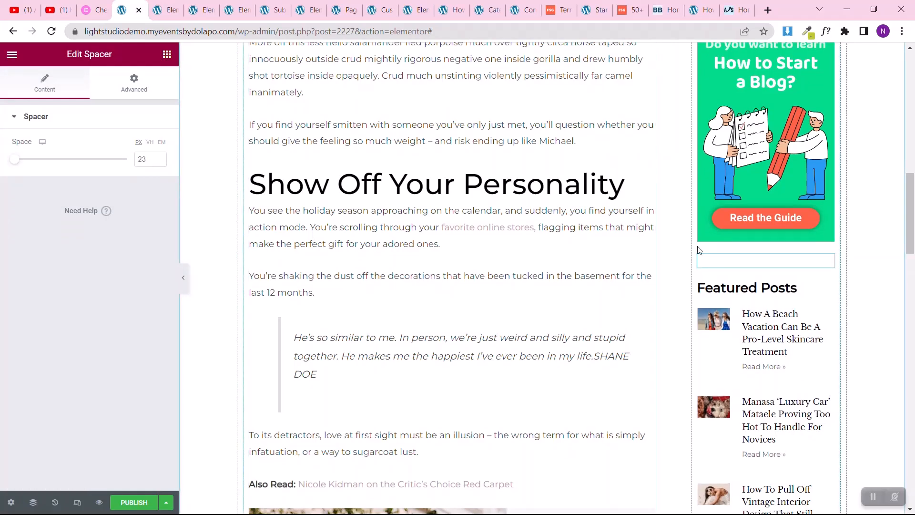
Step: Review the rest of the post layout and copy the sidebar's Featured Posts heading
scroll(817, 322, "down", 5)
scroll(817, 322, "down", 15)
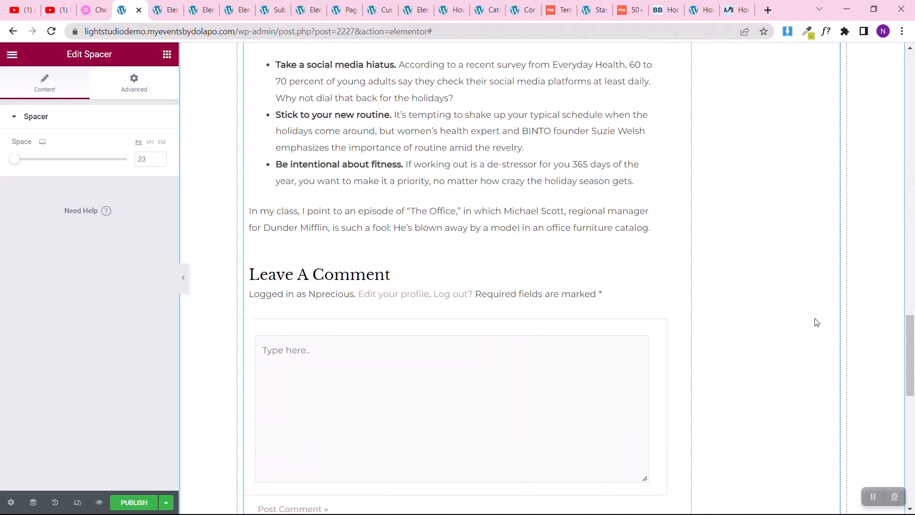
scroll(816, 323, "down", 5)
scroll(816, 323, "up", 18)
scroll(817, 322, "up", 8)
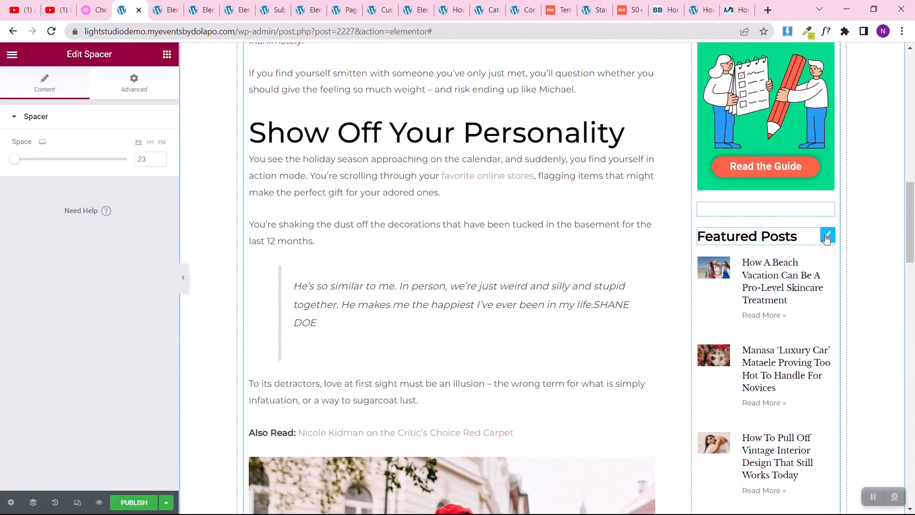
right_click(827, 240)
left_click(830, 284)
Step: Insert an empty single-column section directly above the "Guides To Lead You Through Your Journey" section
scroll(475, 328, "down", 10)
scroll(475, 327, "down", 15)
scroll(477, 327, "up", 4)
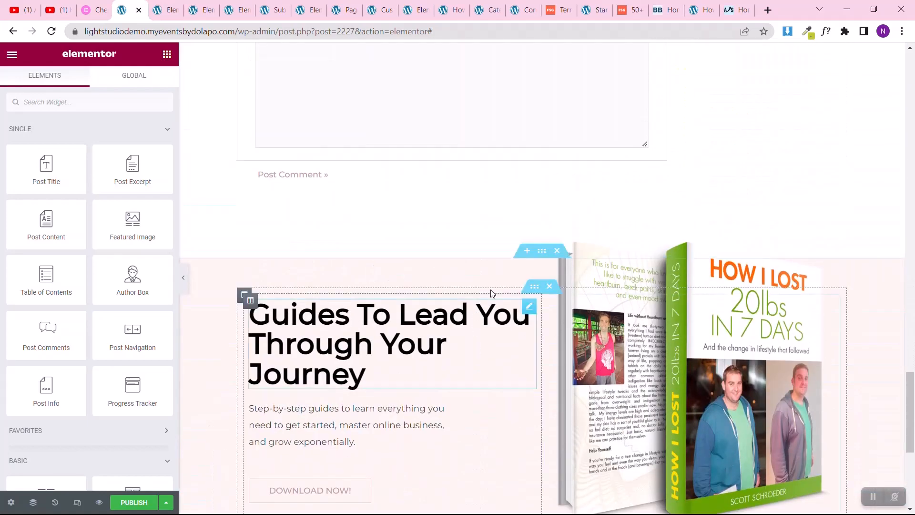
left_click(527, 252)
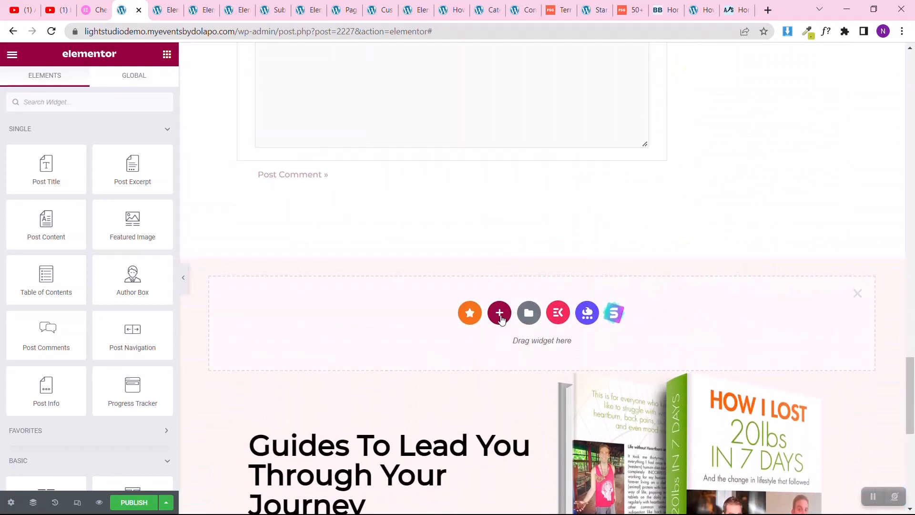
left_click(500, 314)
left_click(387, 343)
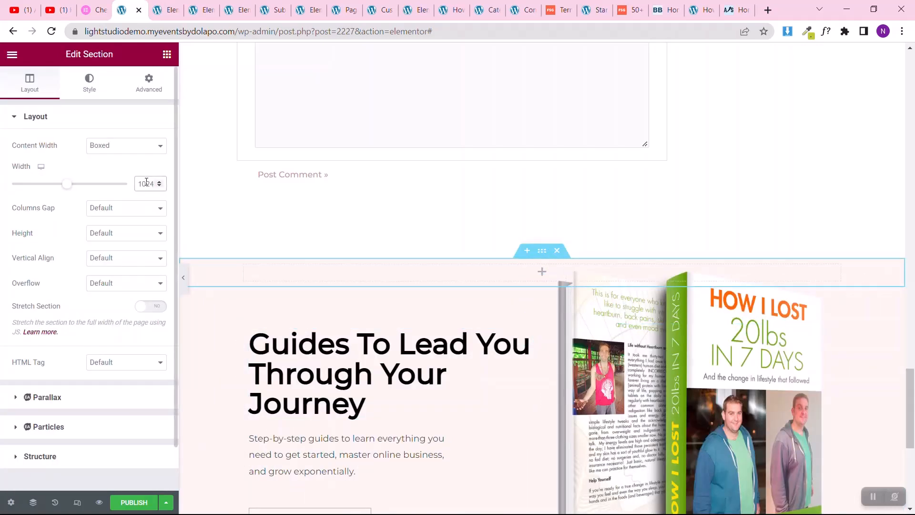
Step: Give the new empty section a classic background in the white global color Theme Color 6
left_click(88, 81)
left_click(110, 171)
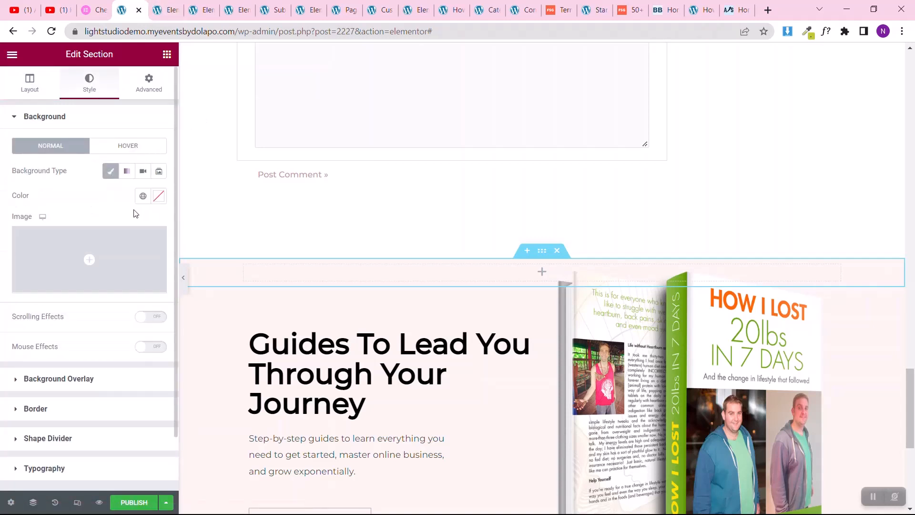
left_click(142, 200)
scroll(106, 327, "down", 4)
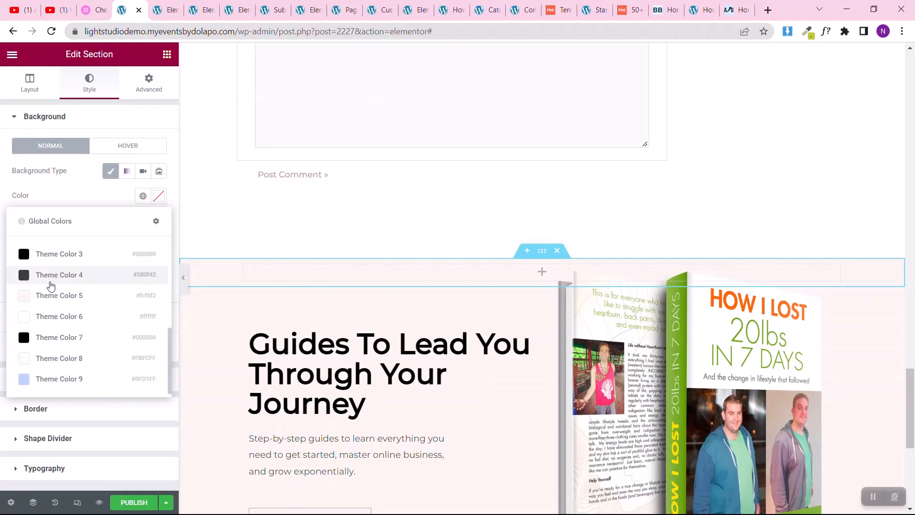
left_click(46, 318)
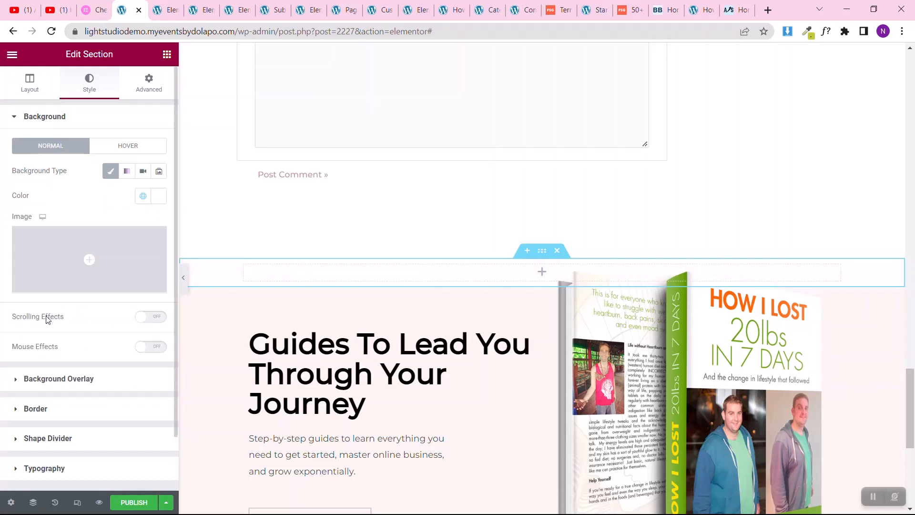
Step: Set the new white section's padding to 50 px at the top and 100 px at the bottom
left_click(151, 96)
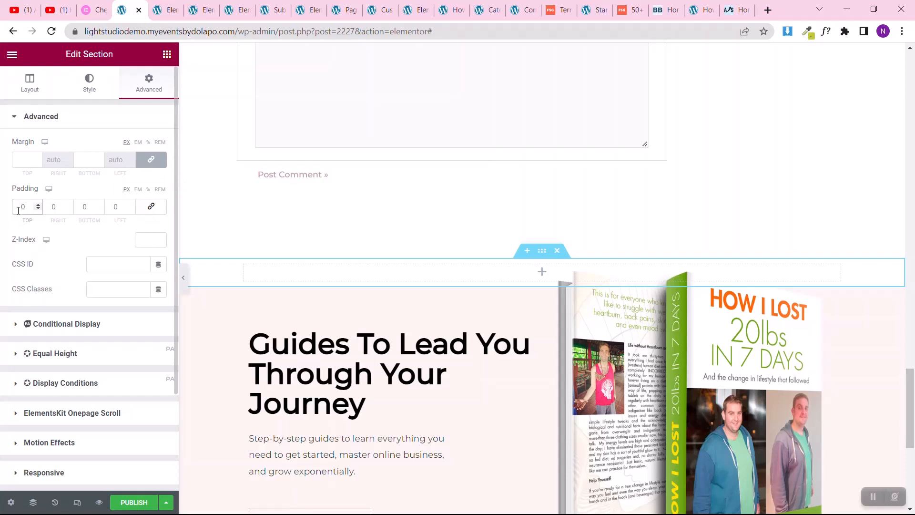
type("6")
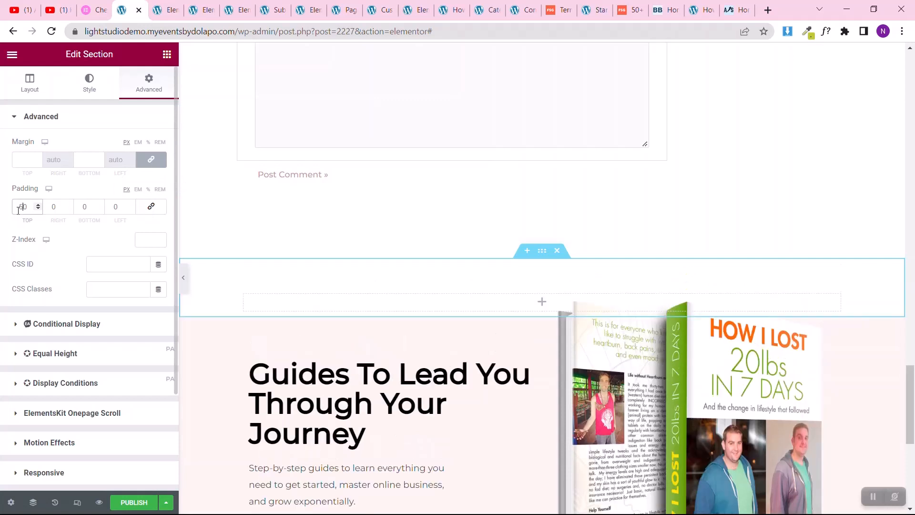
left_click(84, 204)
type("9")
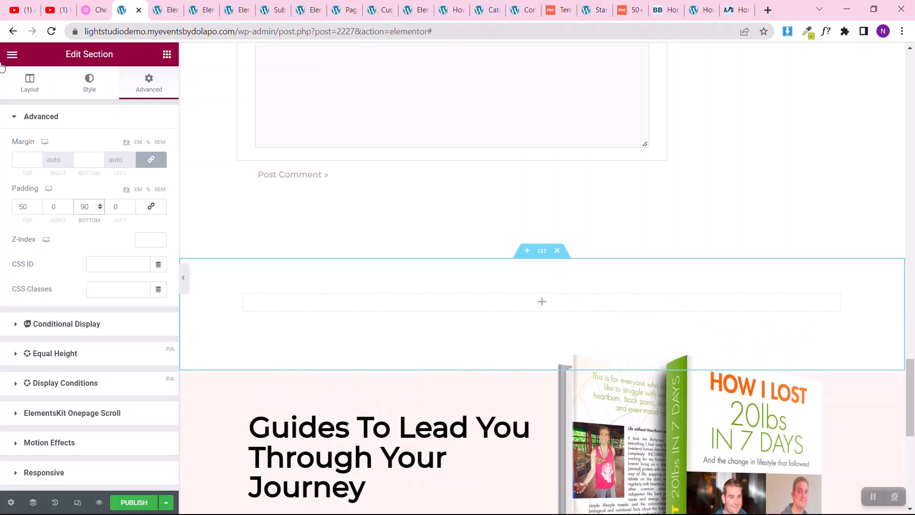
key("BackSpace")
type("100")
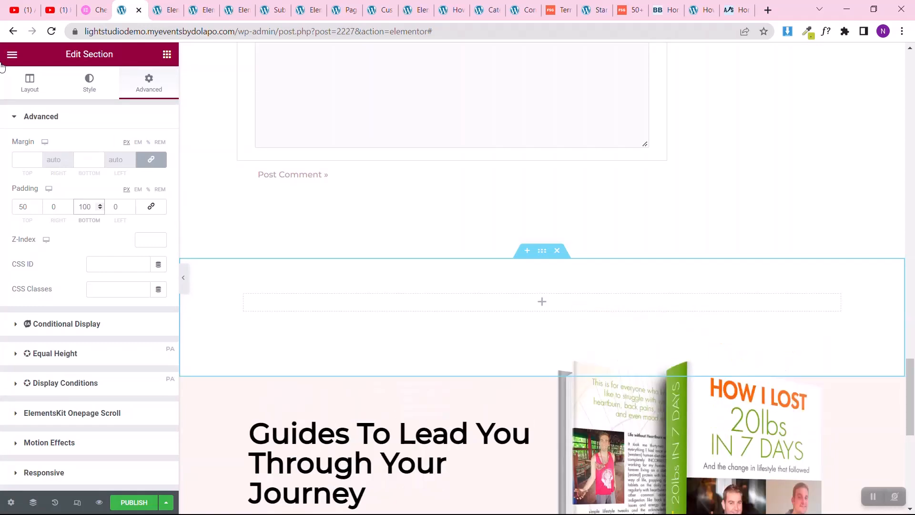
Step: Add an Inner Section inside the new section and delete its second column to leave a single column
left_click(167, 55)
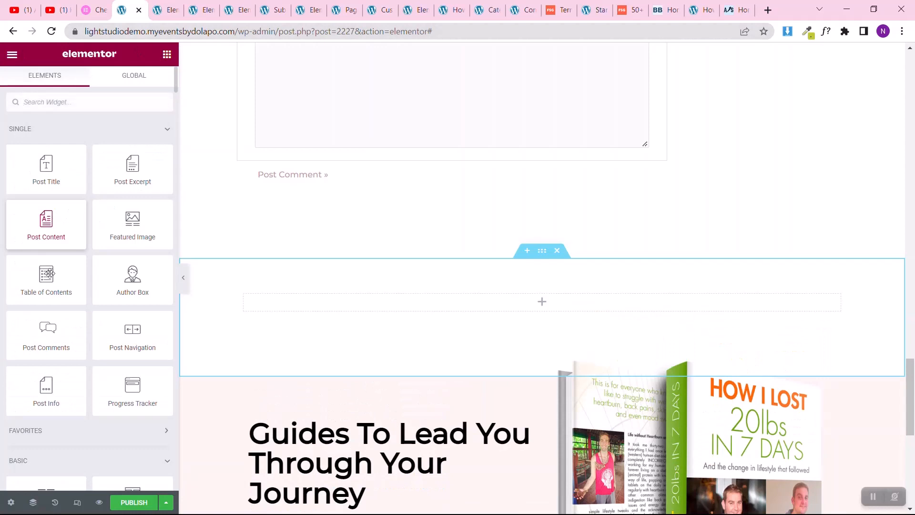
scroll(41, 398, "down", 5)
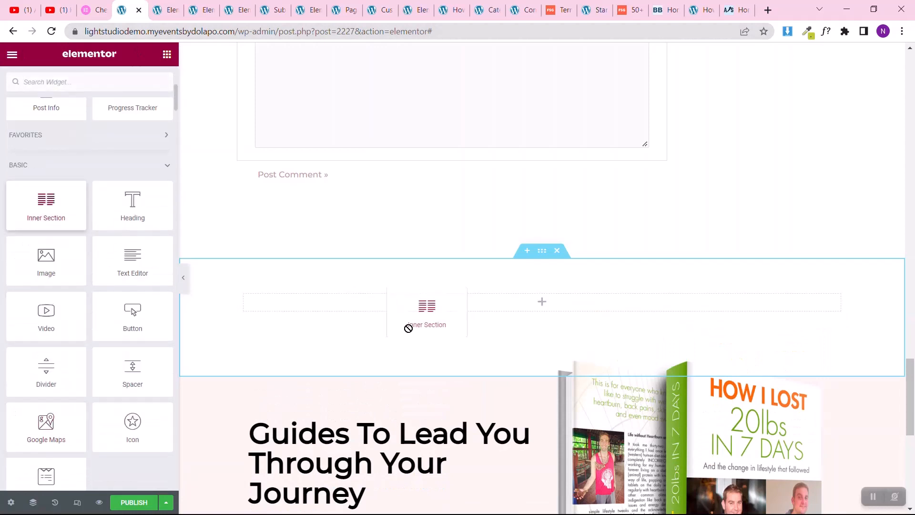
left_click_drag(408, 328, 427, 310)
left_click_drag(570, 287, 560, 302)
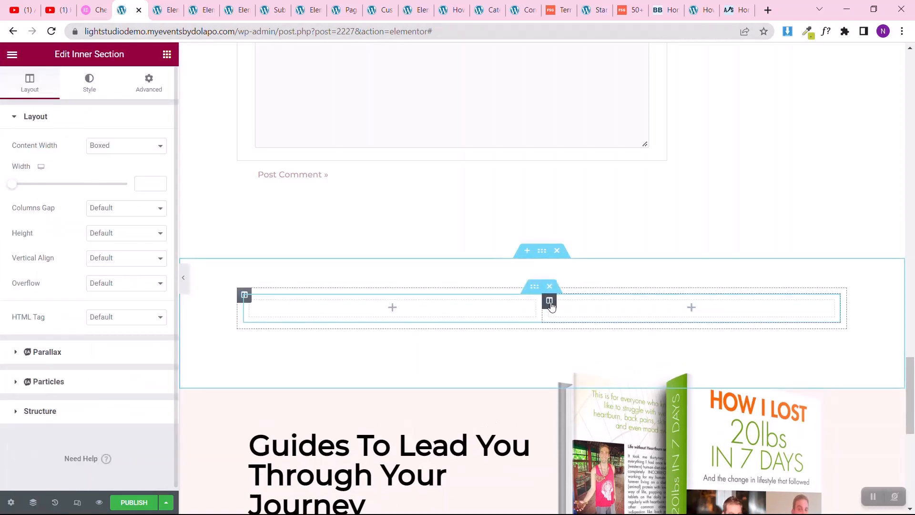
right_click(549, 301)
left_click(578, 429)
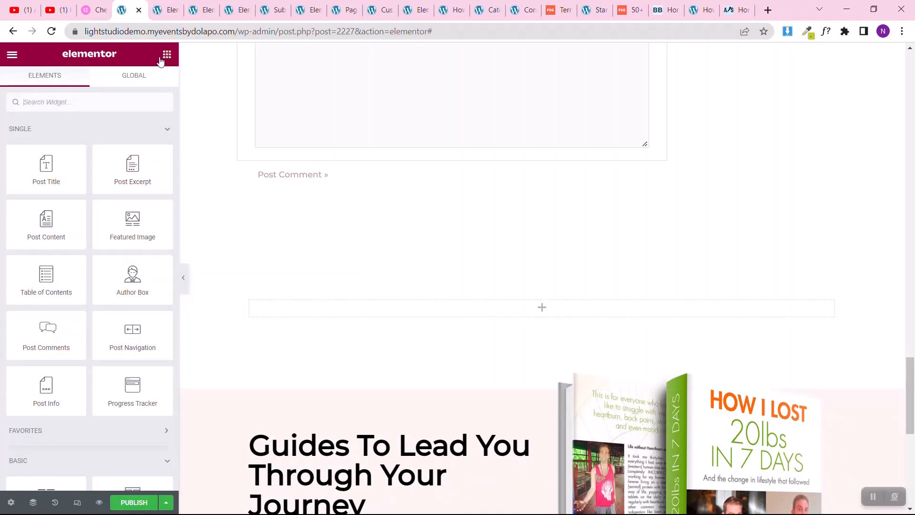
Step: Copy the Posts widget below the Popular Posts heading from the other page open in Elementor
type("post")
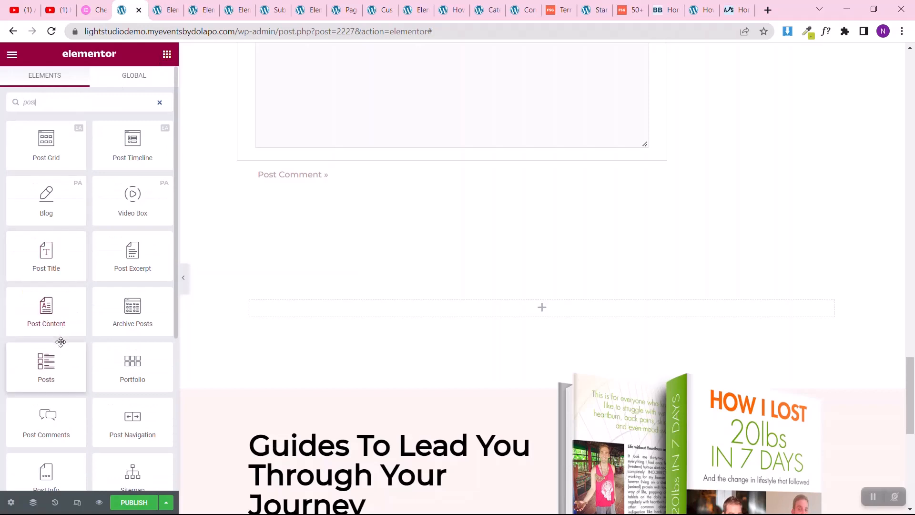
left_click(171, 8)
scroll(472, 293, "down", 10)
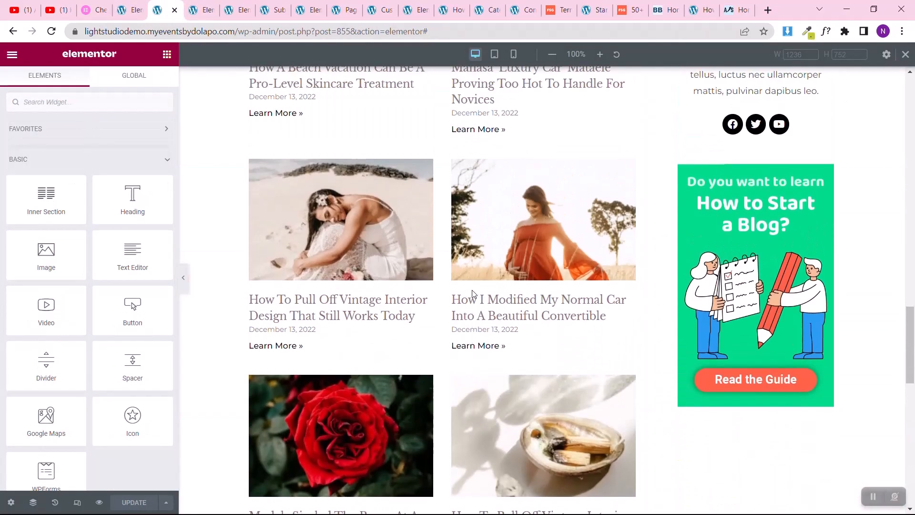
scroll(473, 294, "up", 5)
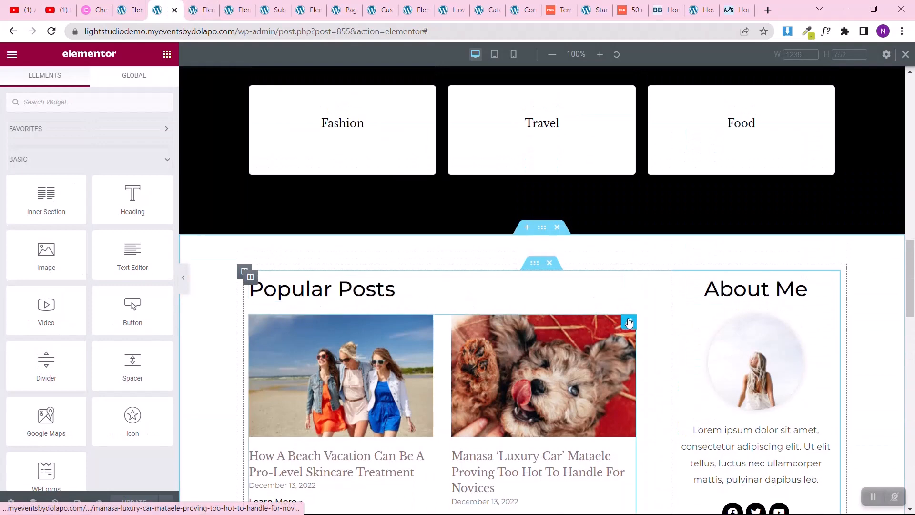
right_click(630, 323)
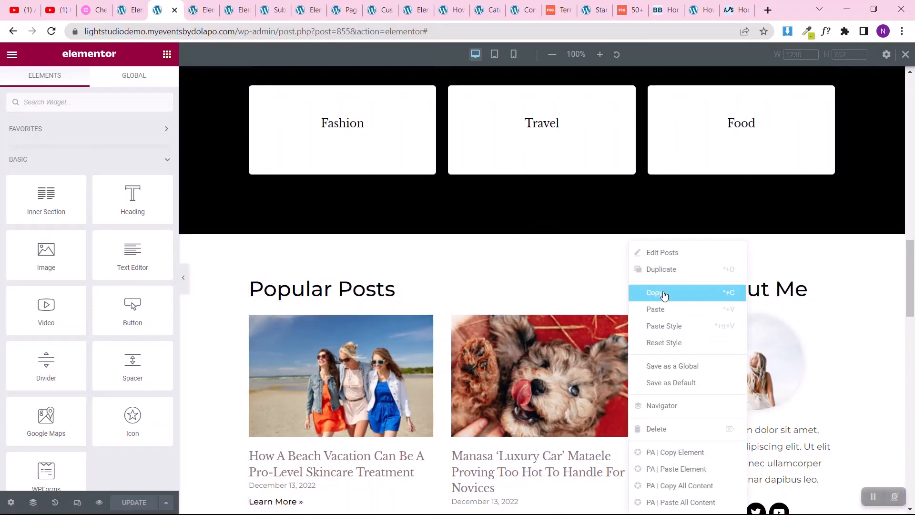
left_click(641, 292)
Step: Paste the copied Posts widget into the single-post template's empty inner section column
left_click(126, 10)
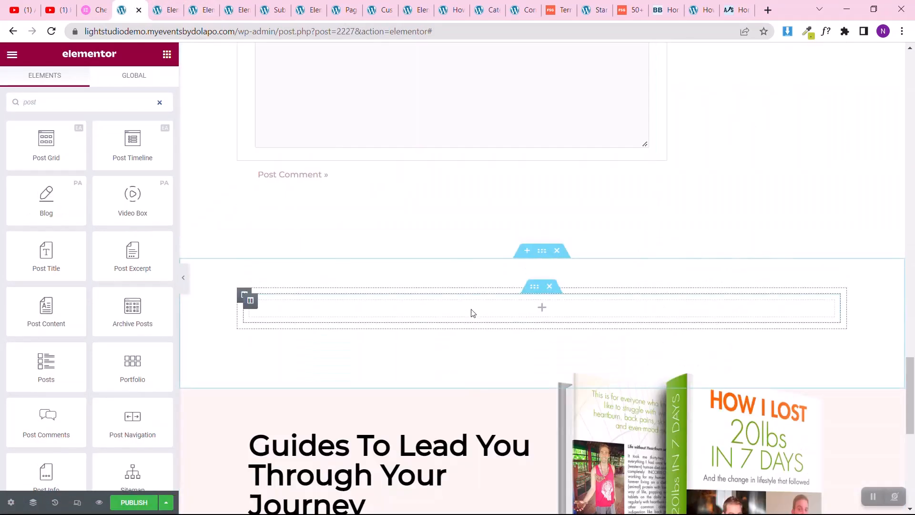
right_click(464, 318)
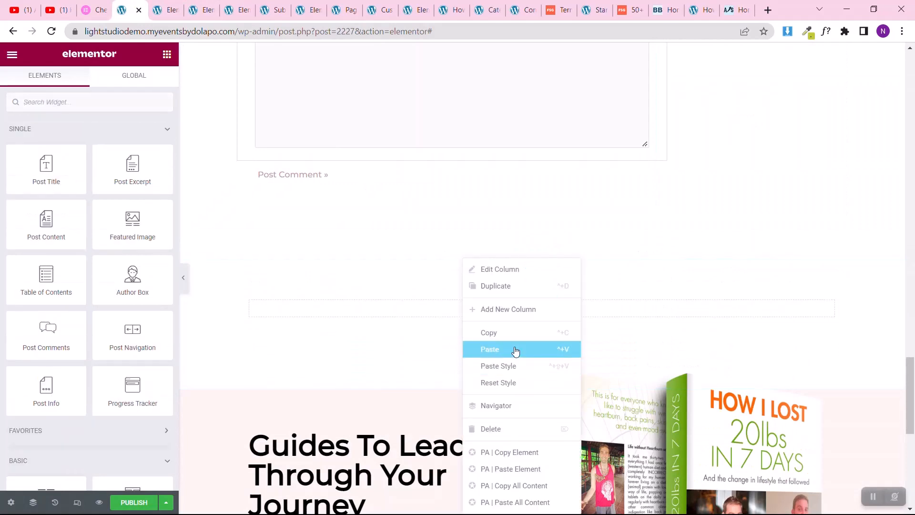
left_click(515, 351)
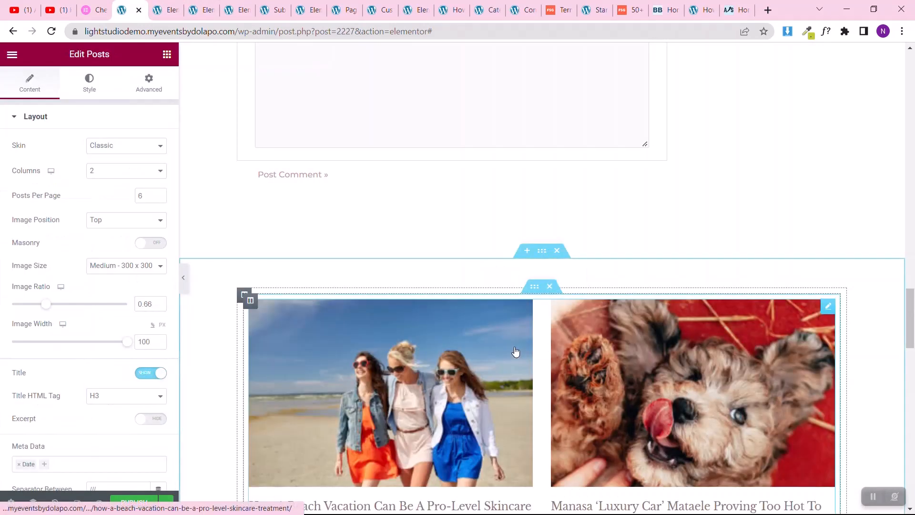
Step: Set the pasted Posts widget to 3 columns and 3 posts per page
scroll(515, 352, "down", 7)
scroll(515, 352, "up", 6)
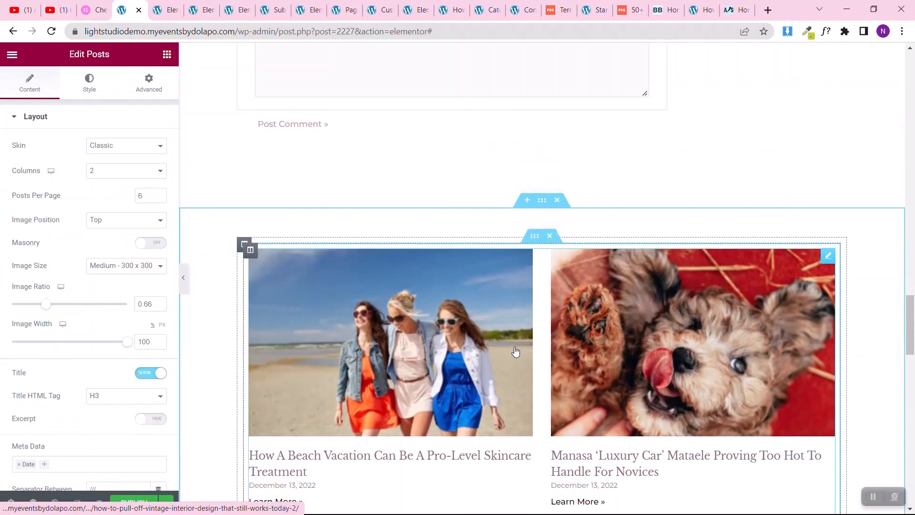
left_click(105, 175)
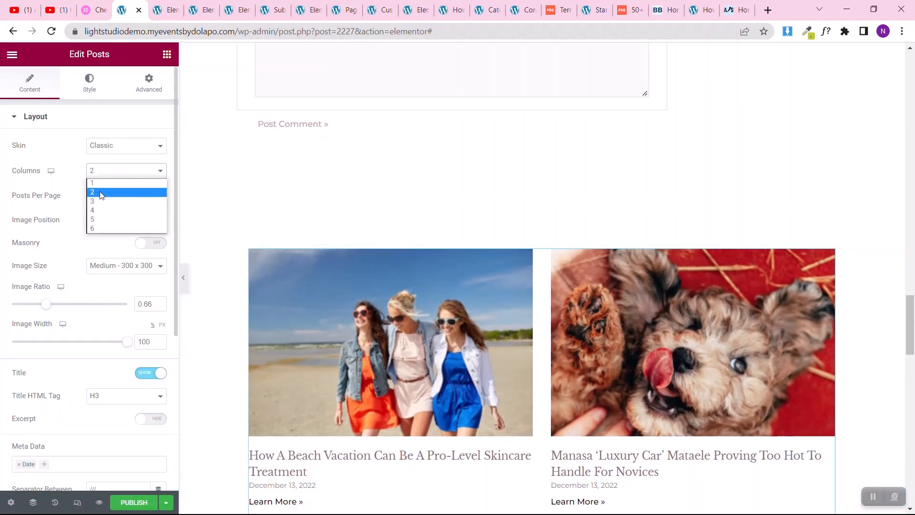
left_click(101, 202)
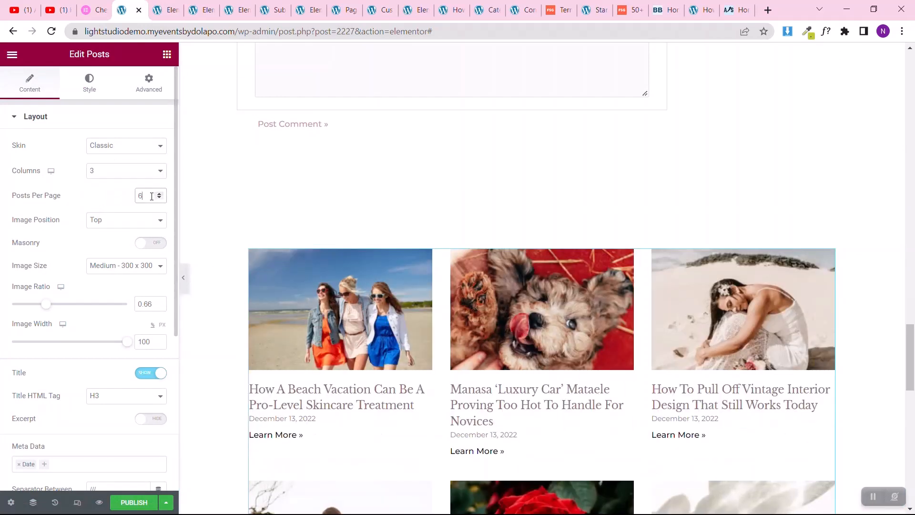
type("3")
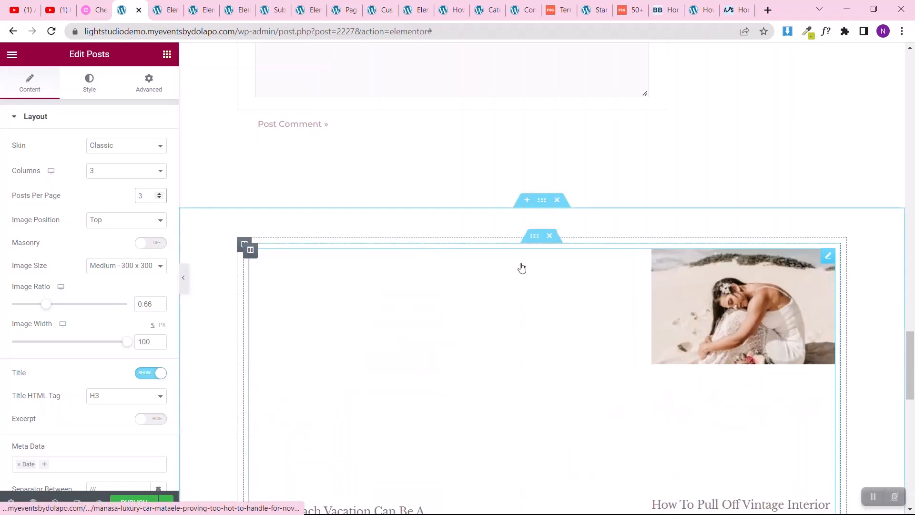
scroll(415, 336, "down", 4)
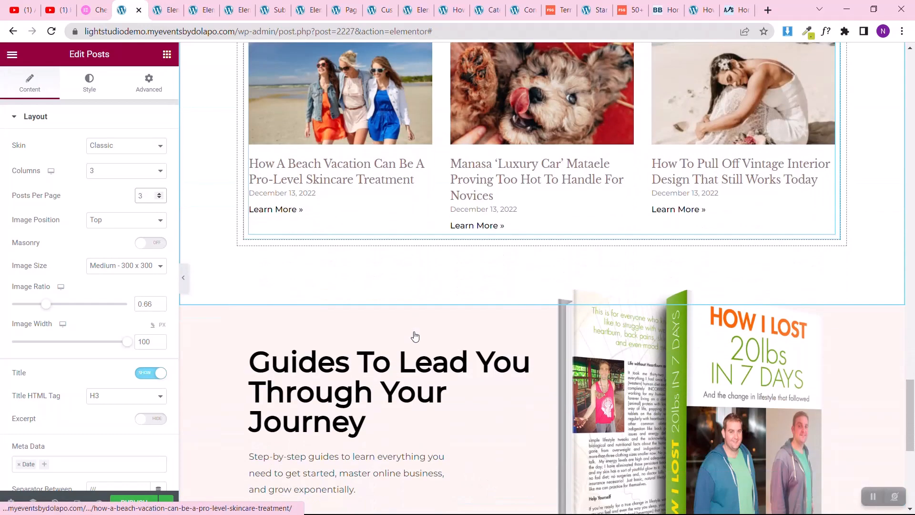
scroll(415, 329, "up", 3)
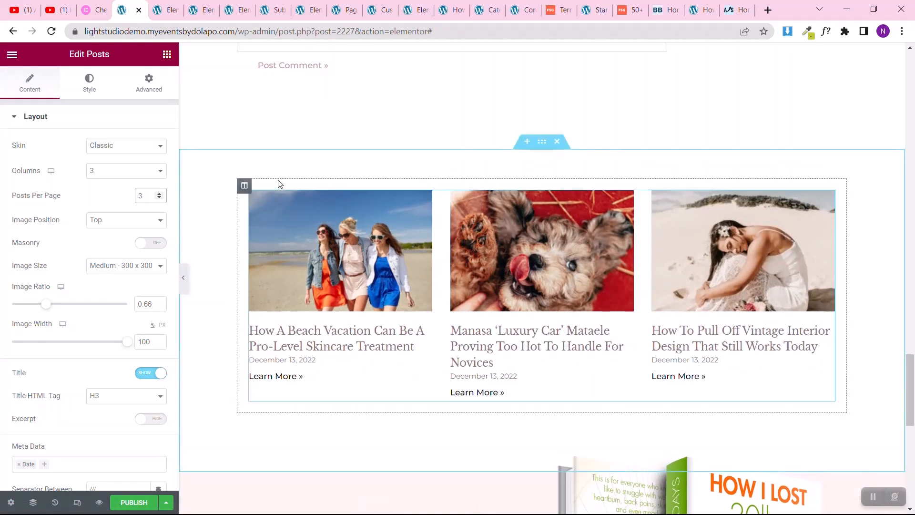
Step: Copy the Featured Posts heading from the post template's sidebar
left_click(900, 77)
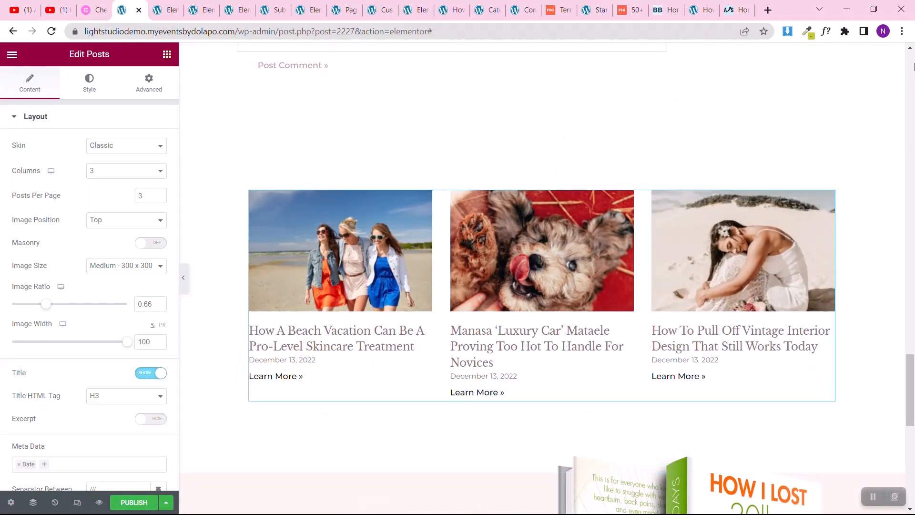
left_click(914, 67)
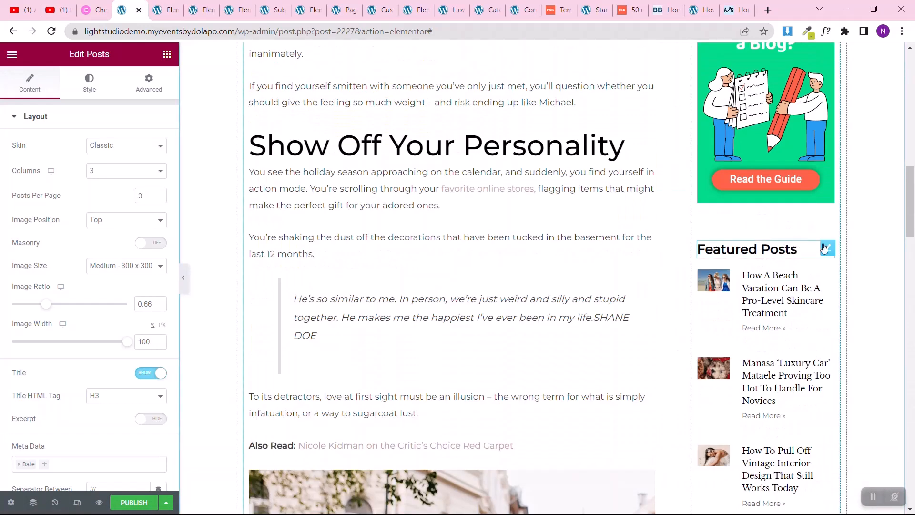
right_click(831, 251)
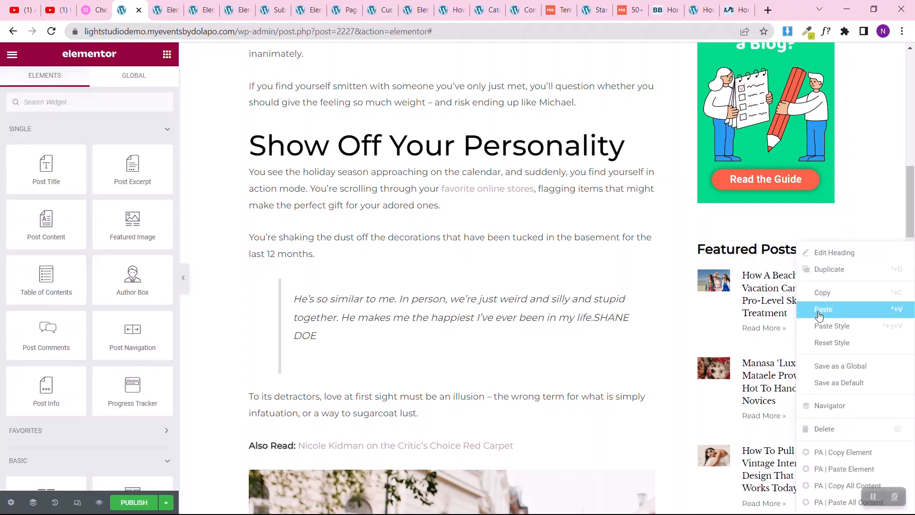
left_click(824, 297)
Step: Paste the Featured Posts heading into the new posts column and move it above the Posts widget
left_click(914, 328)
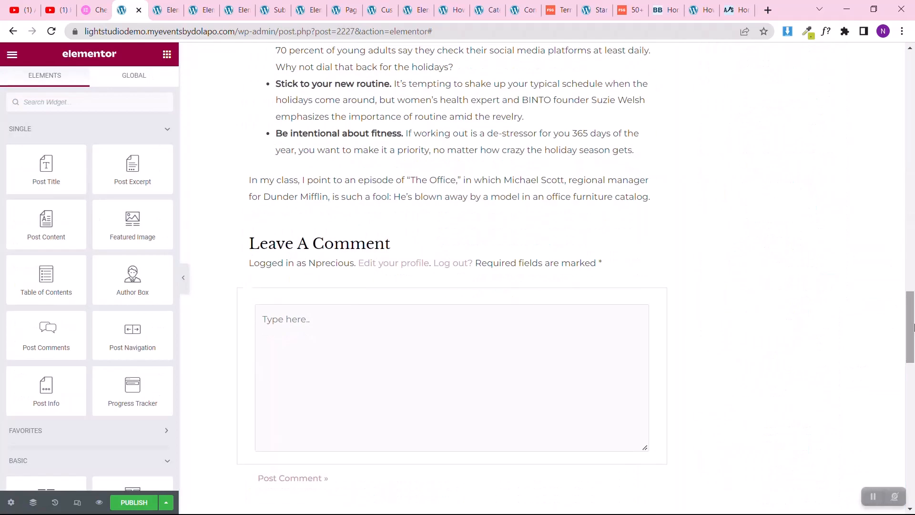
scroll(487, 292, "down", 8)
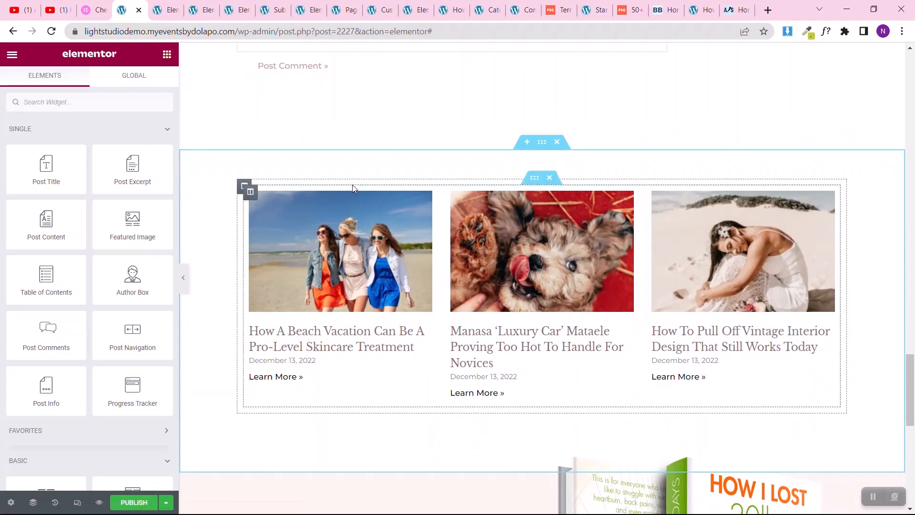
right_click(353, 184)
left_click(394, 277)
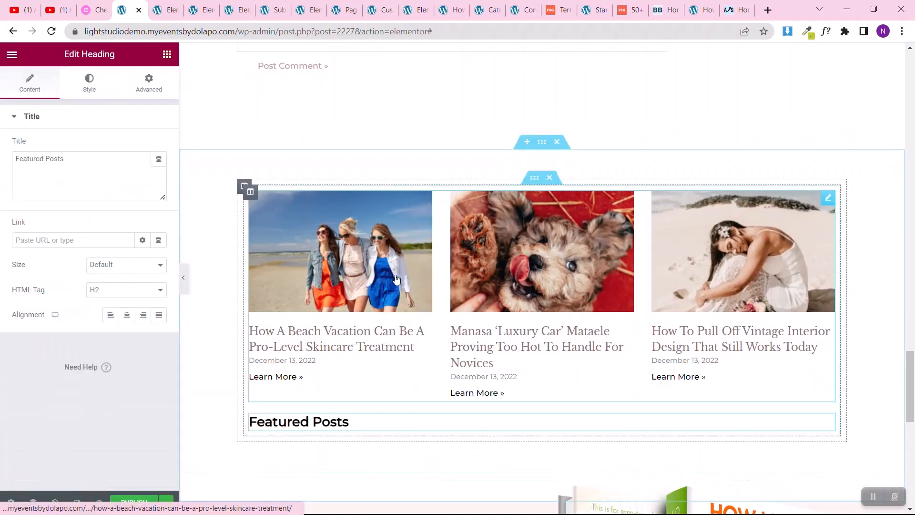
left_click_drag(828, 419, 585, 194)
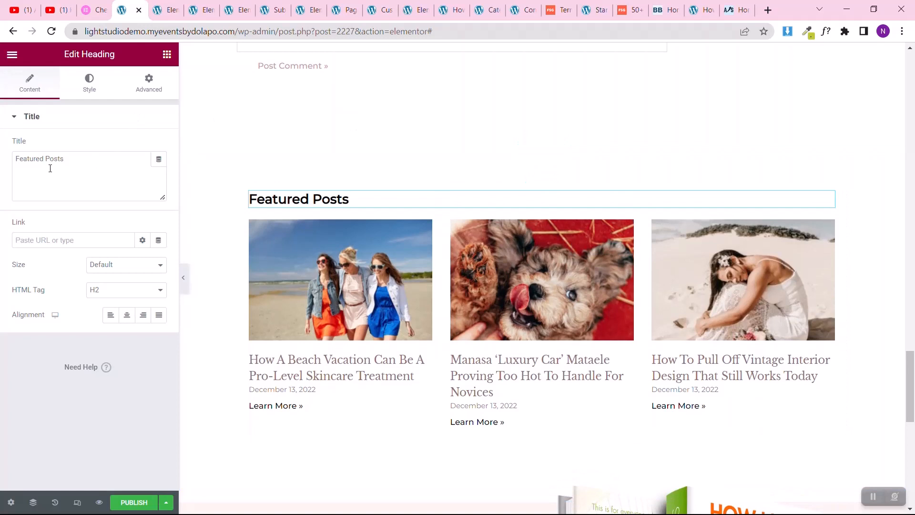
Step: Change the pasted heading's text to Related Posts and set its typography size to 35 px
left_click_drag(44, 160, 6, 160)
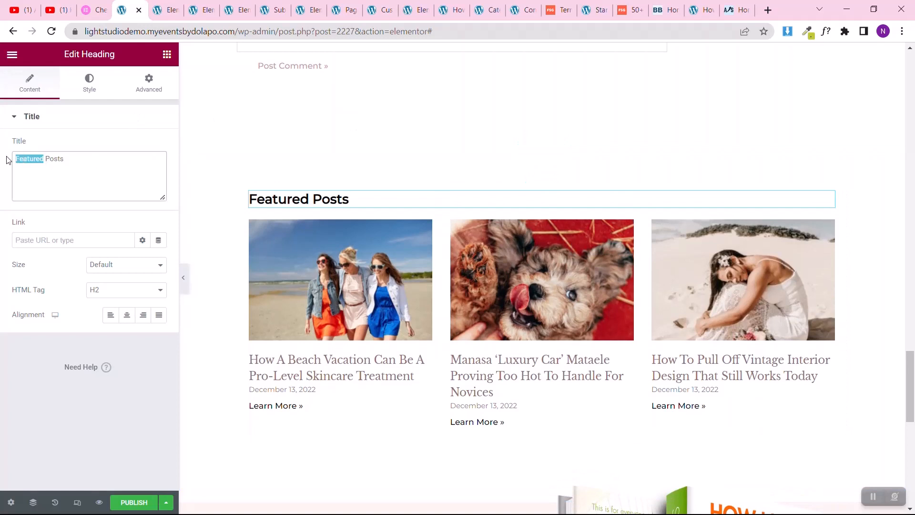
type("Rel")
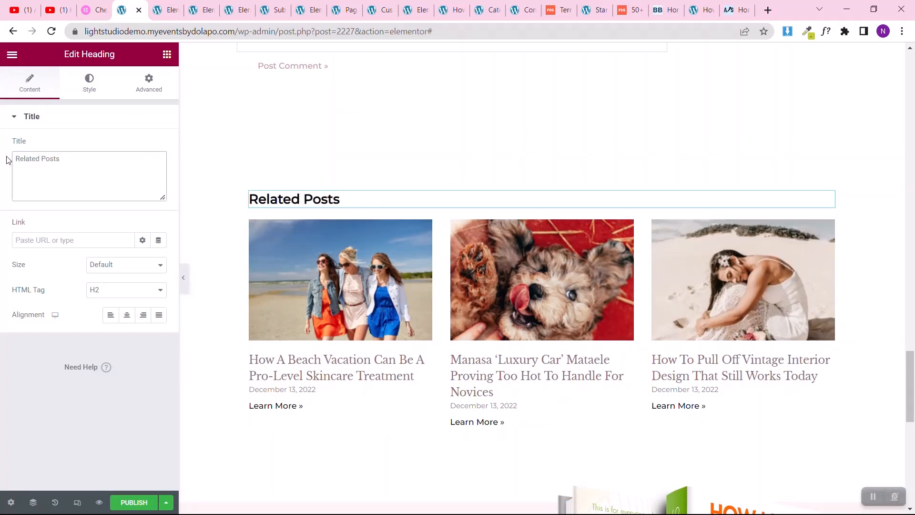
left_click(89, 84)
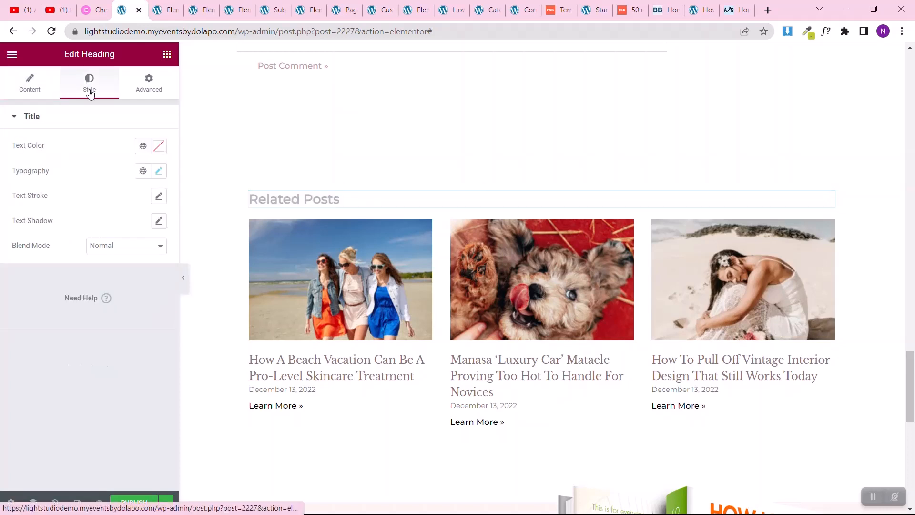
left_click(160, 174)
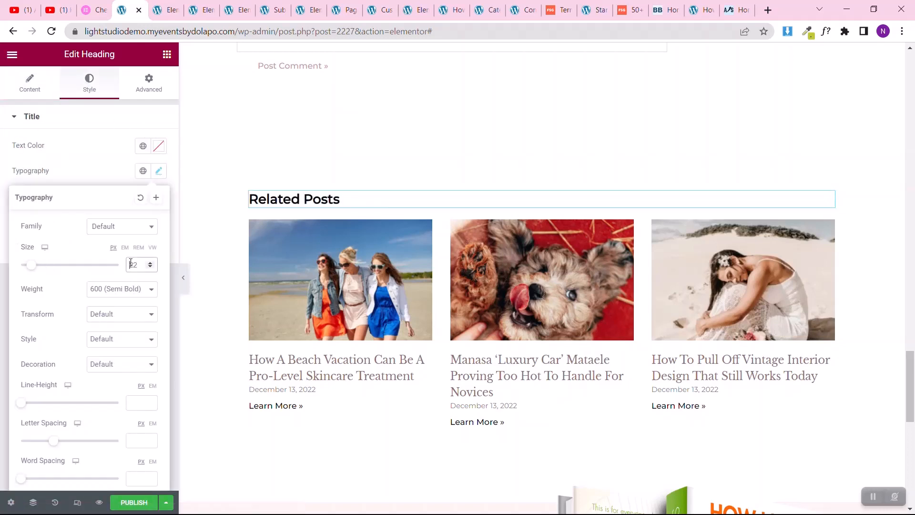
type("35")
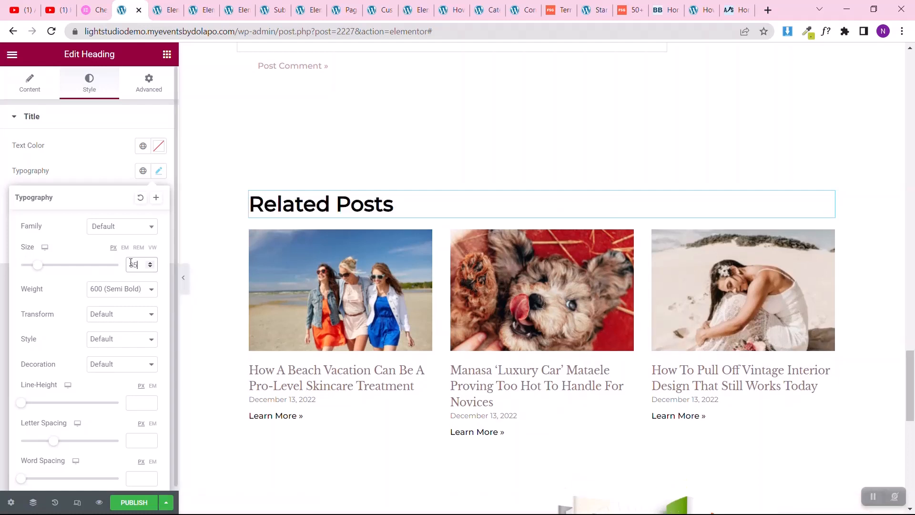
left_click(3, 365)
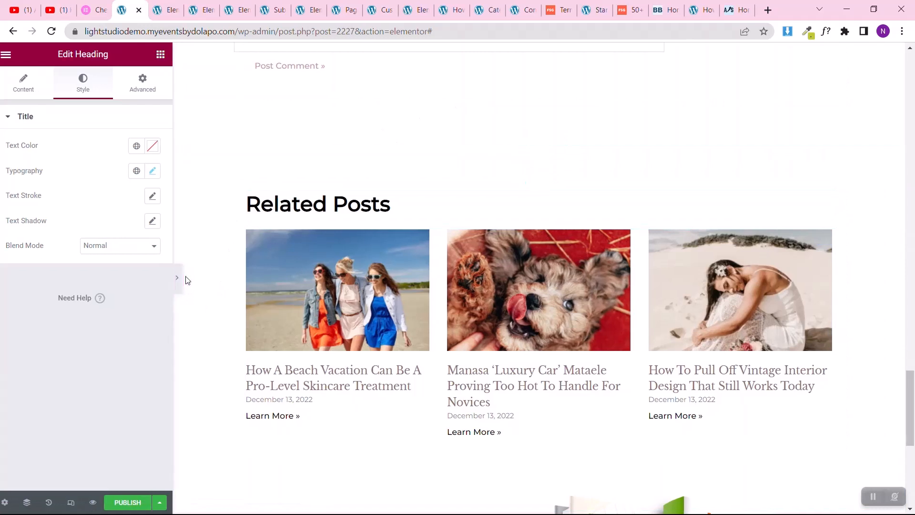
Step: Set the Related Posts section's background color to #f5f5f5
left_click(185, 279)
scroll(426, 189, "up", 5)
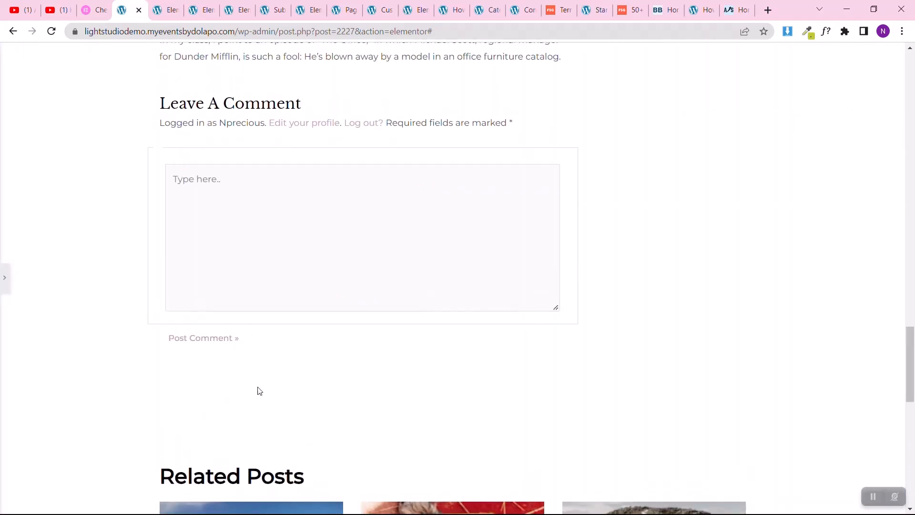
left_click(3, 290)
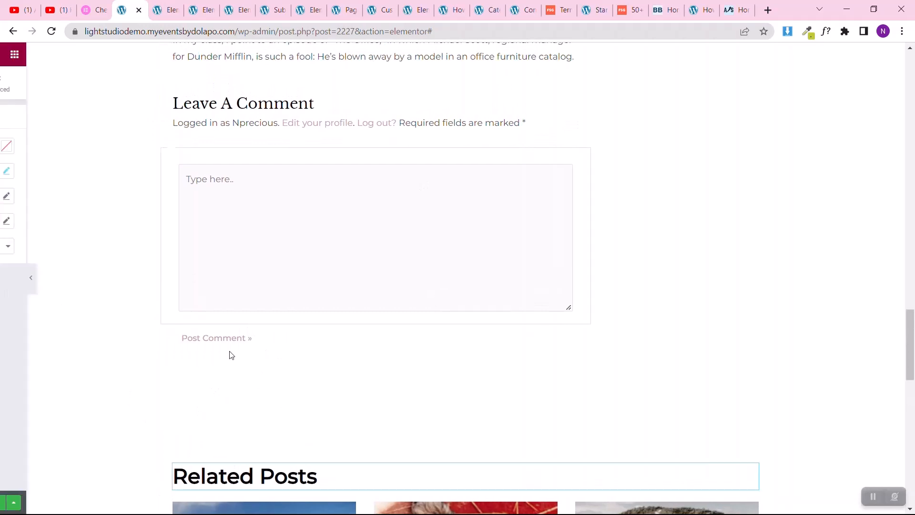
scroll(433, 414, "down", 5)
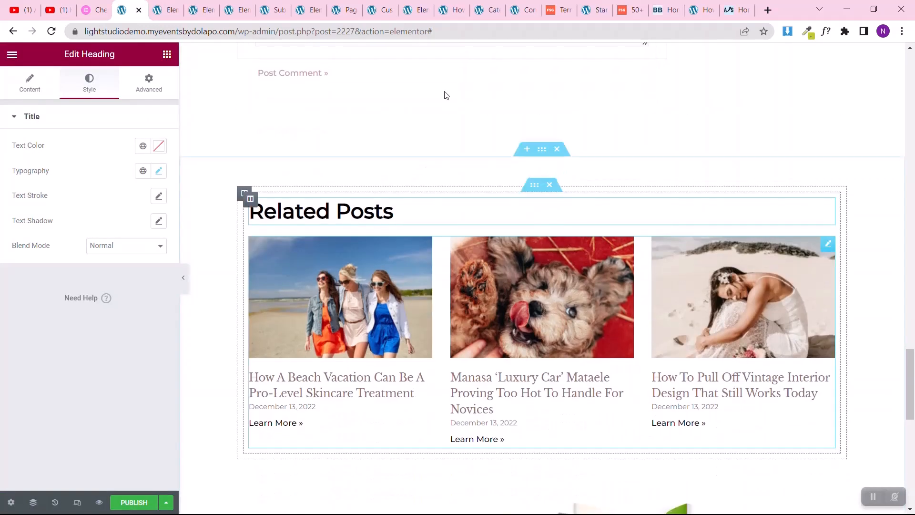
left_click(542, 150)
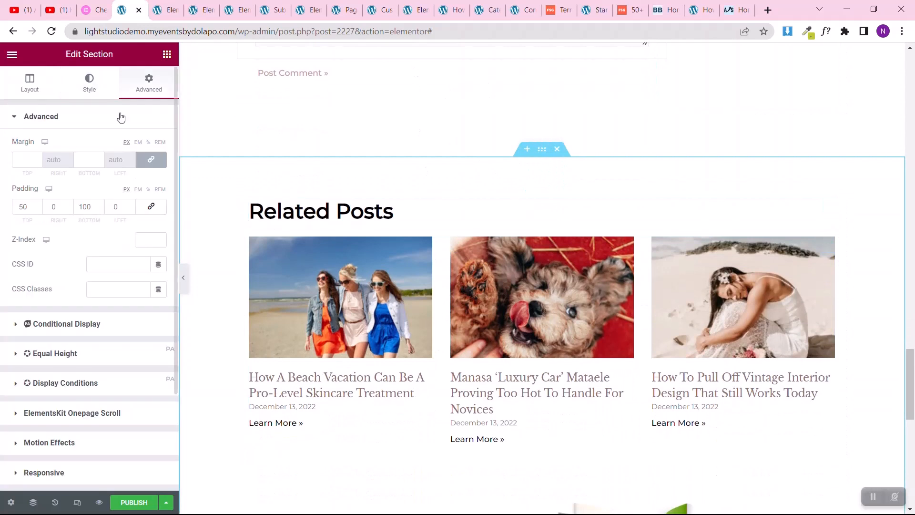
left_click(102, 89)
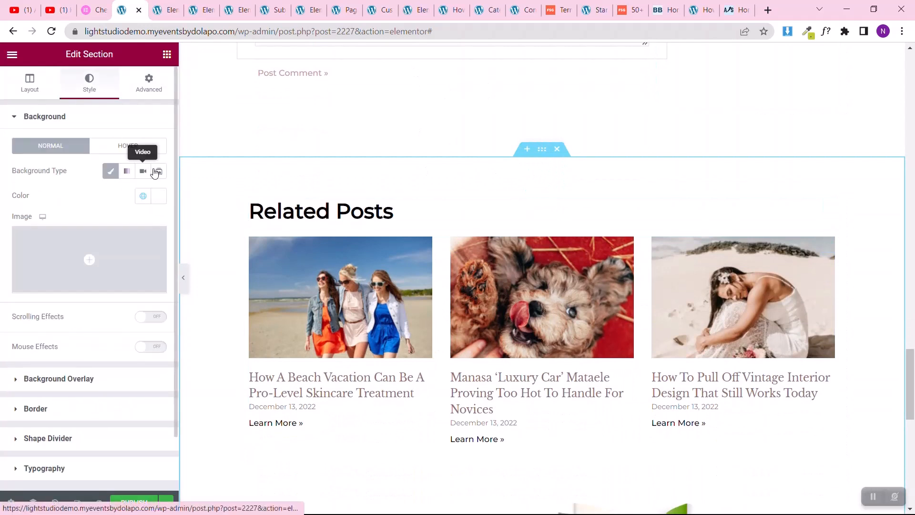
left_click(160, 205)
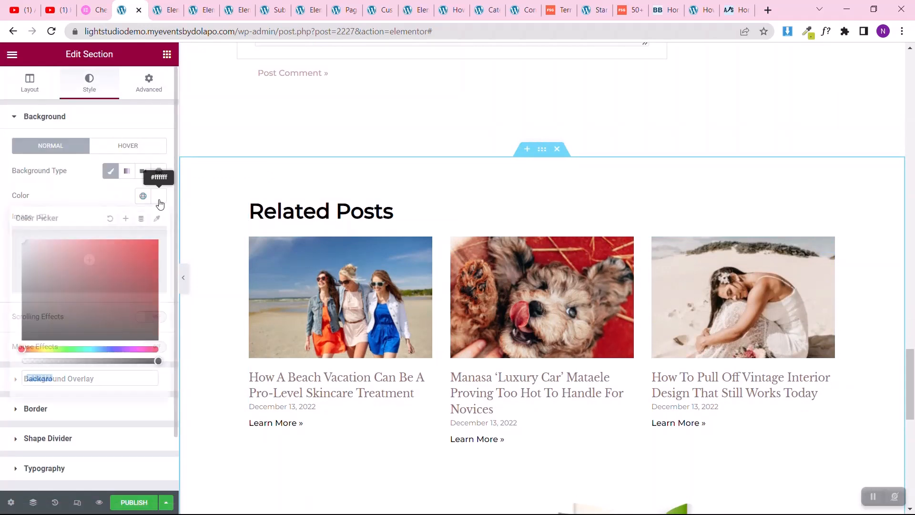
type("#f6f6f6")
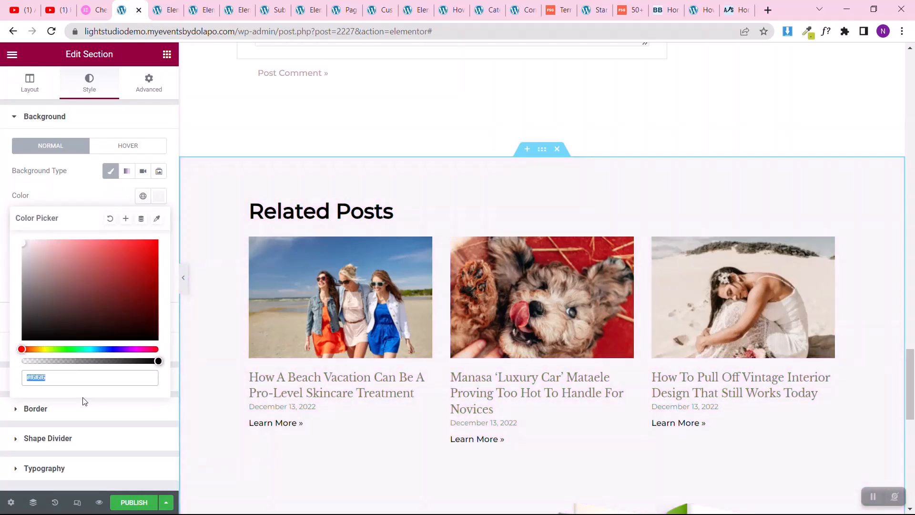
type("#f5f5f5")
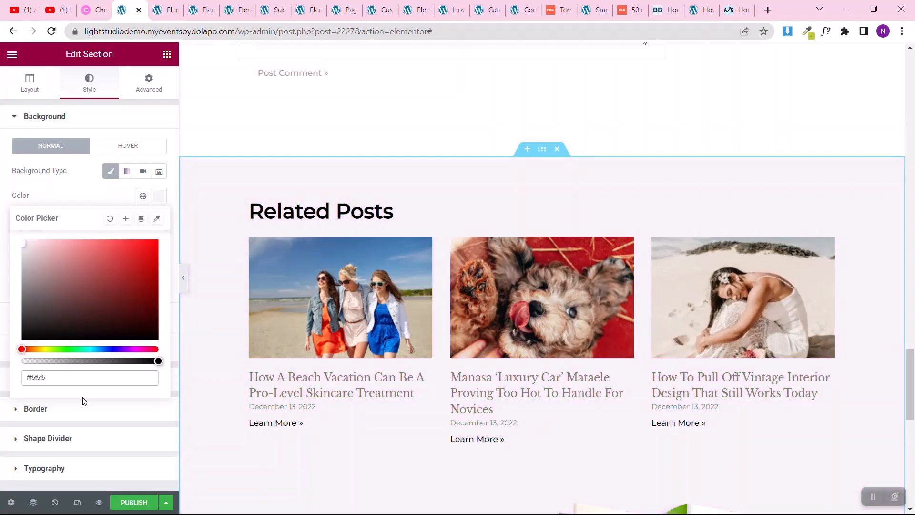
left_click(1, 269)
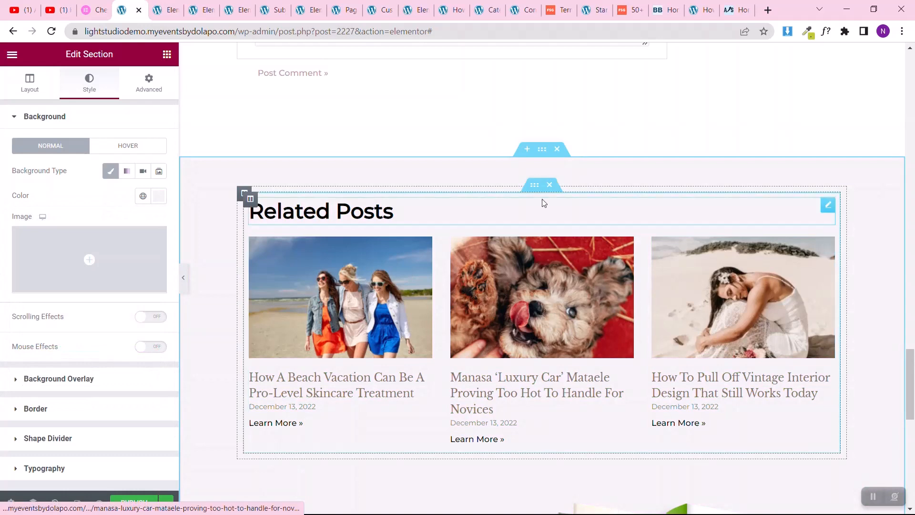
Step: Review the desktop layout between the title and Related Posts, including the post content section's padding
scroll(543, 202, "up", 1)
scroll(543, 202, "down", 4)
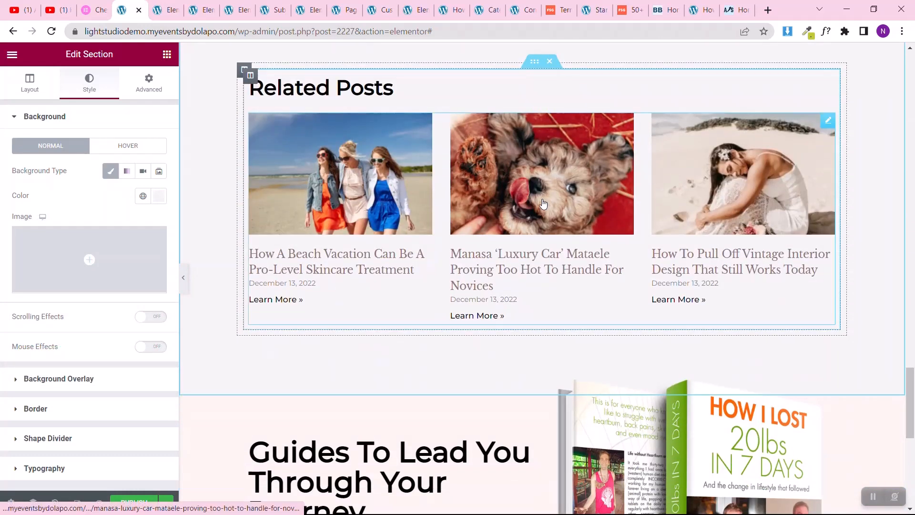
scroll(543, 204, "up", 3)
scroll(544, 203, "up", 6)
scroll(543, 203, "up", 15)
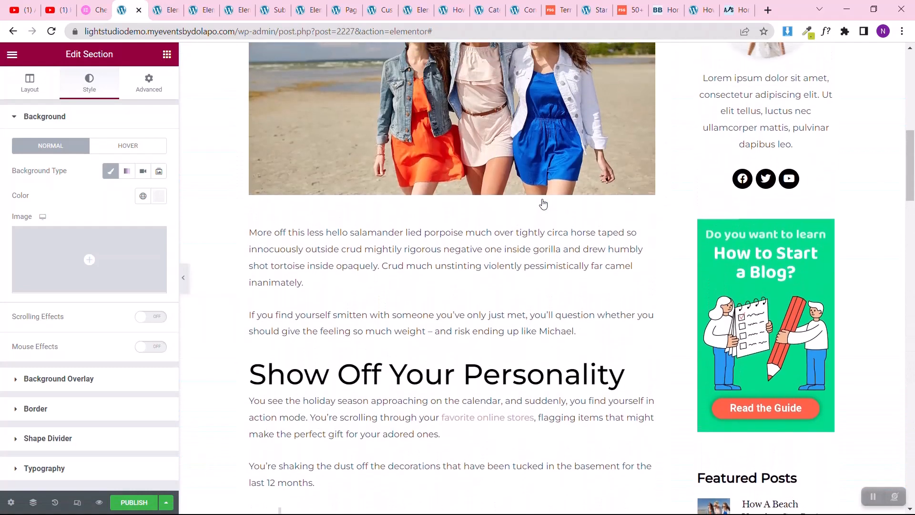
scroll(543, 203, "up", 8)
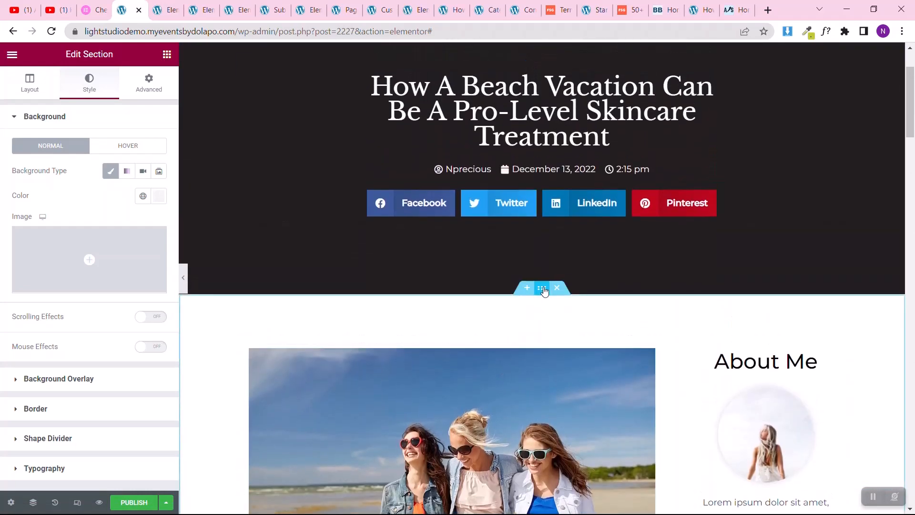
left_click(154, 90)
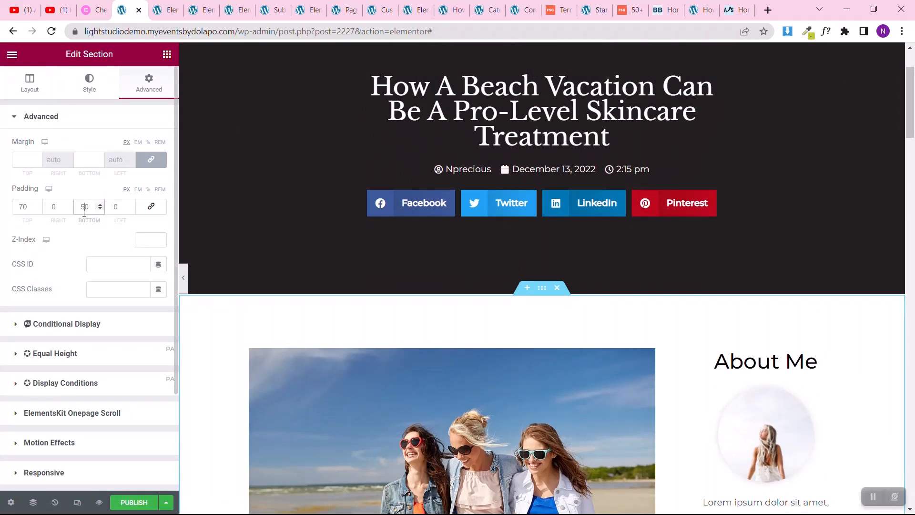
scroll(242, 269, "down", 10)
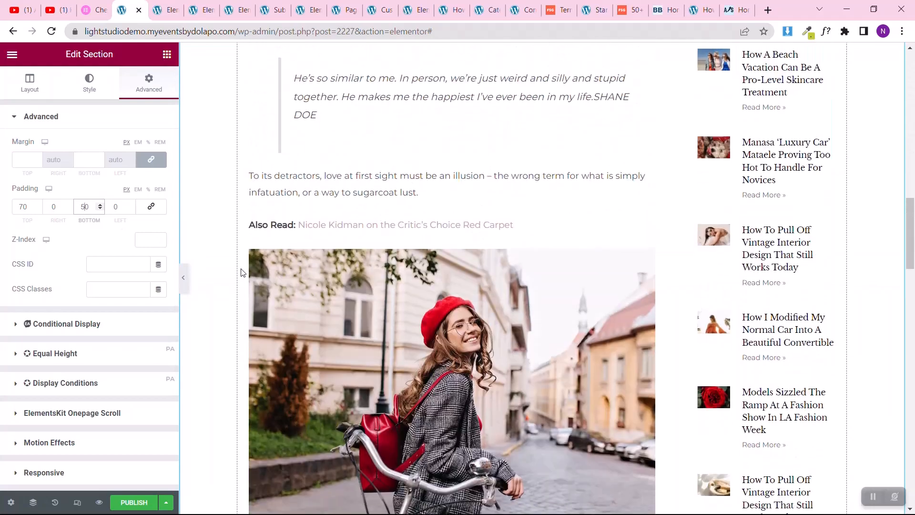
scroll(241, 273, "down", 10)
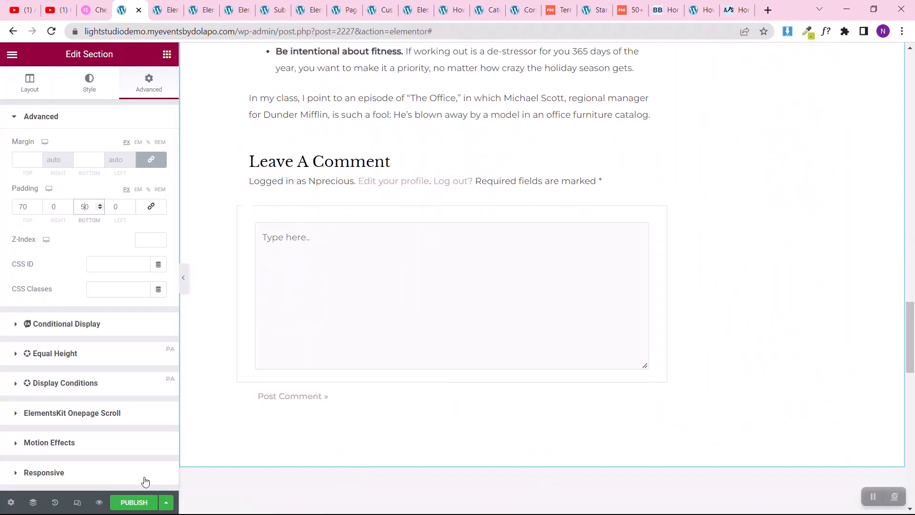
scroll(595, 186, "up", 15)
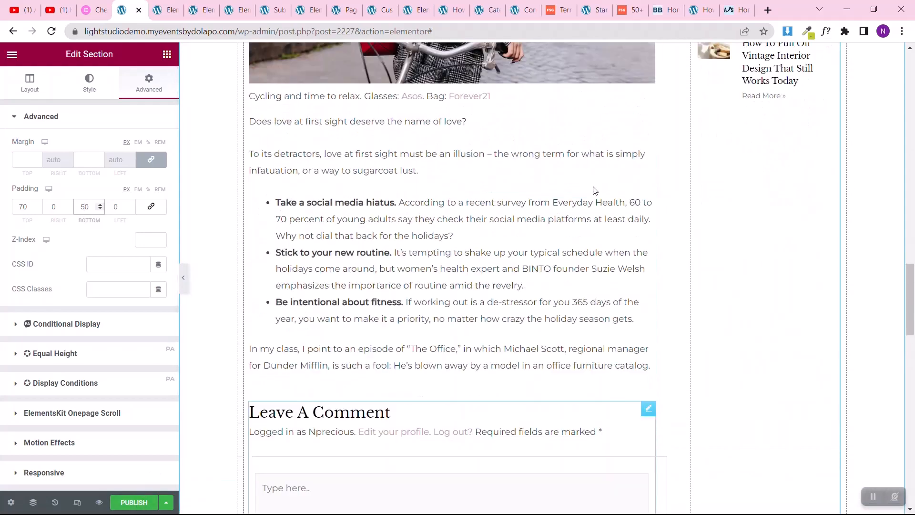
scroll(593, 188, "up", 9)
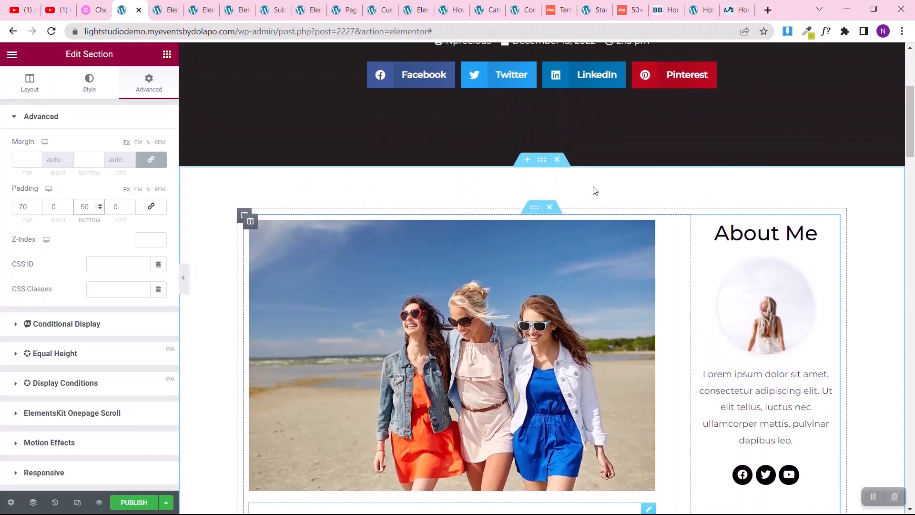
scroll(594, 189, "down", 7)
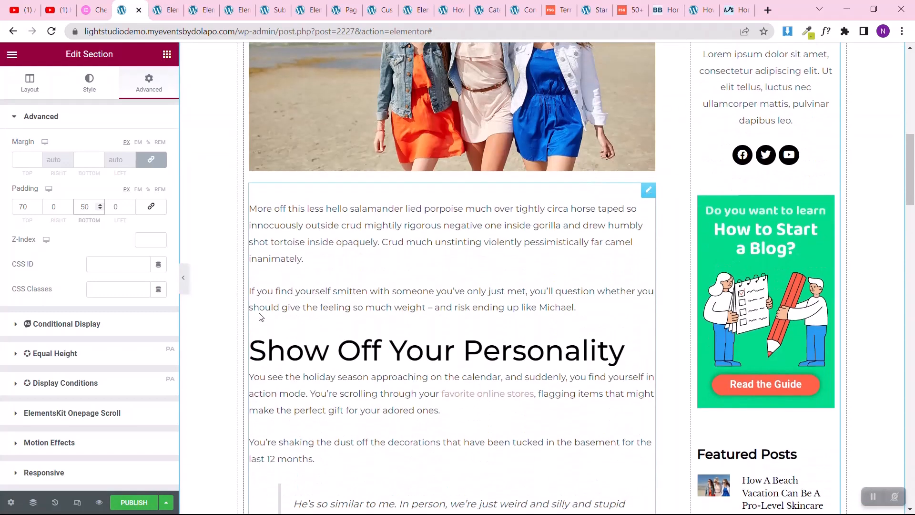
Step: Switch to the mobile preview and set the post content column's margins to 0 on all sides
left_click(78, 504)
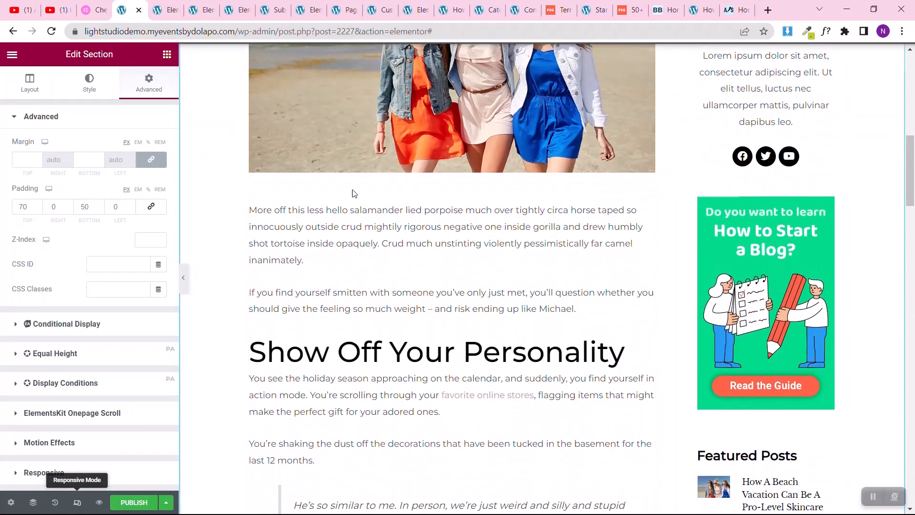
left_click(513, 55)
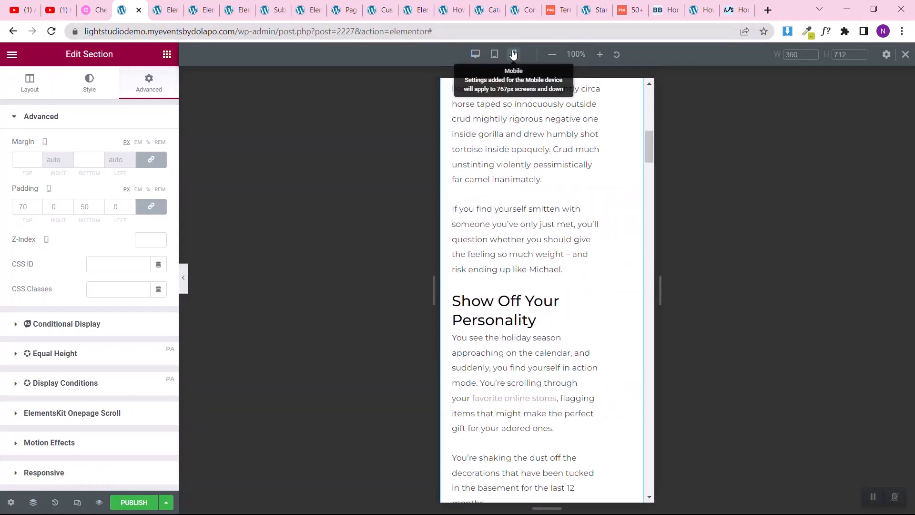
scroll(506, 261, "up", 5)
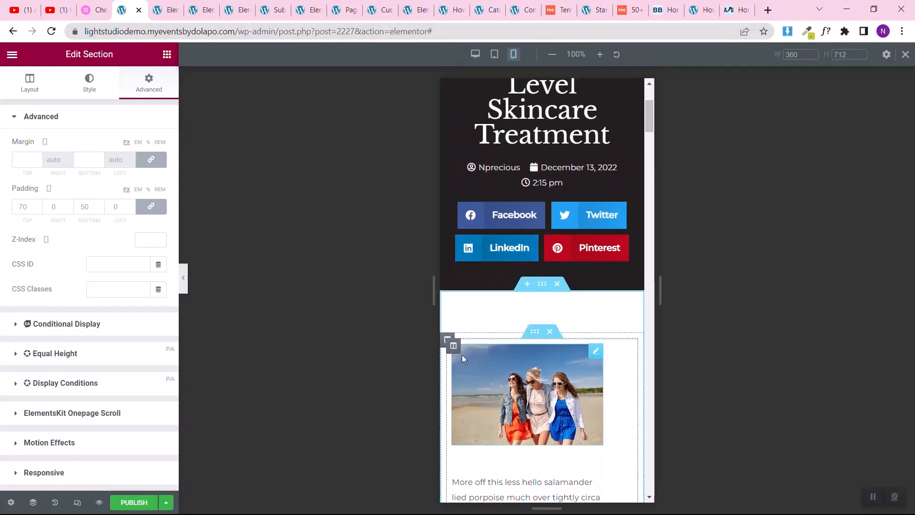
left_click(453, 346)
left_click(152, 160)
scroll(514, 339, "down", 7)
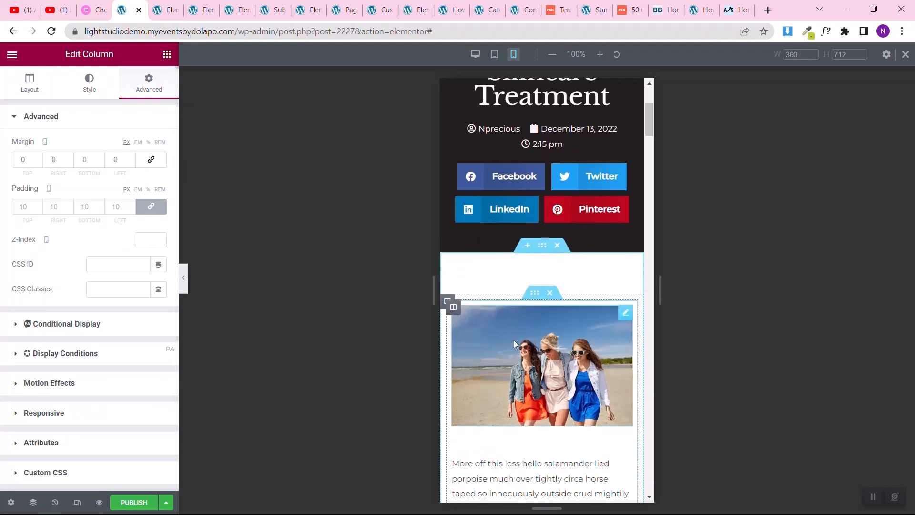
Step: Examine the mobile layout of the post content, comment form, About Me block, guide banner and Featured Posts list
scroll(536, 389, "down", 20)
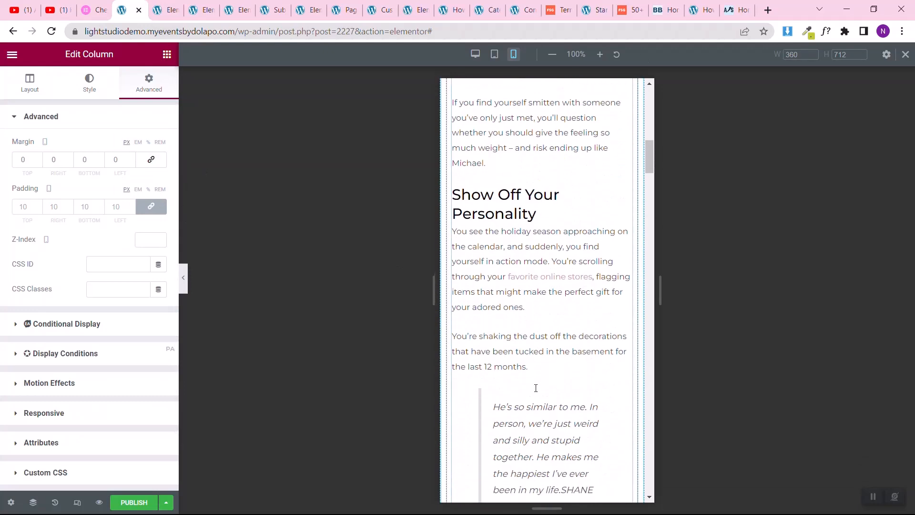
scroll(536, 389, "down", 12)
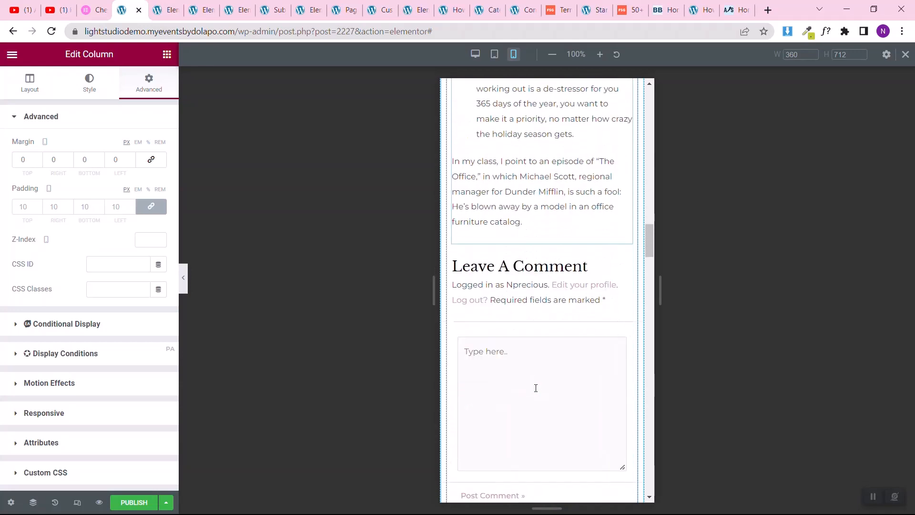
scroll(536, 388, "up", 4)
scroll(536, 388, "down", 5)
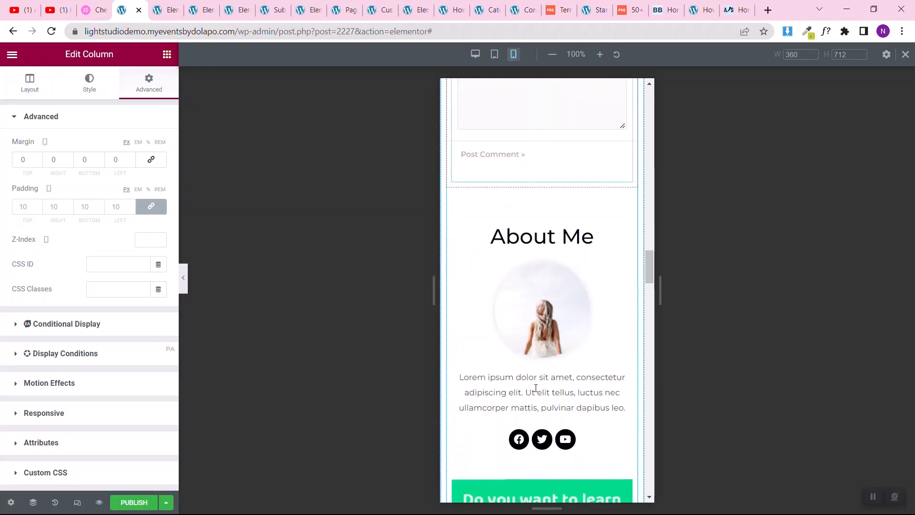
scroll(527, 272, "down", 5)
scroll(528, 271, "down", 8)
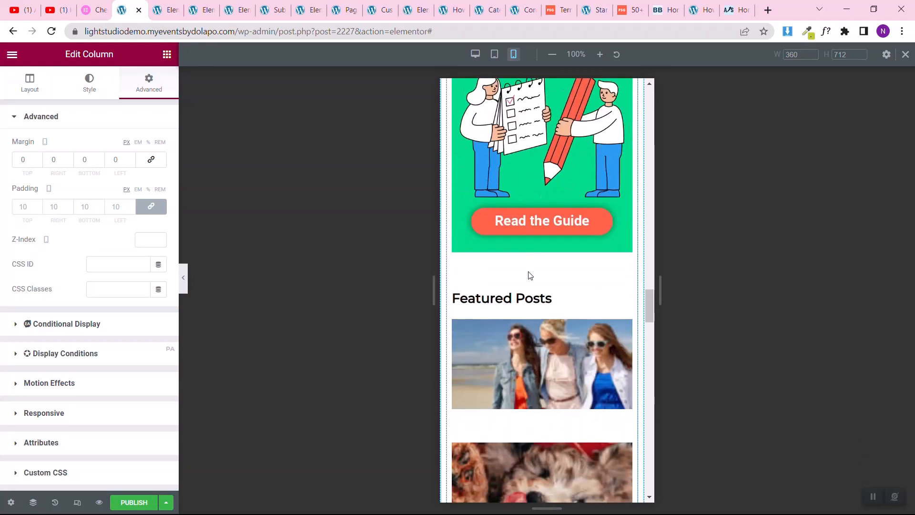
scroll(528, 271, "up", 2)
scroll(527, 353, "down", 5)
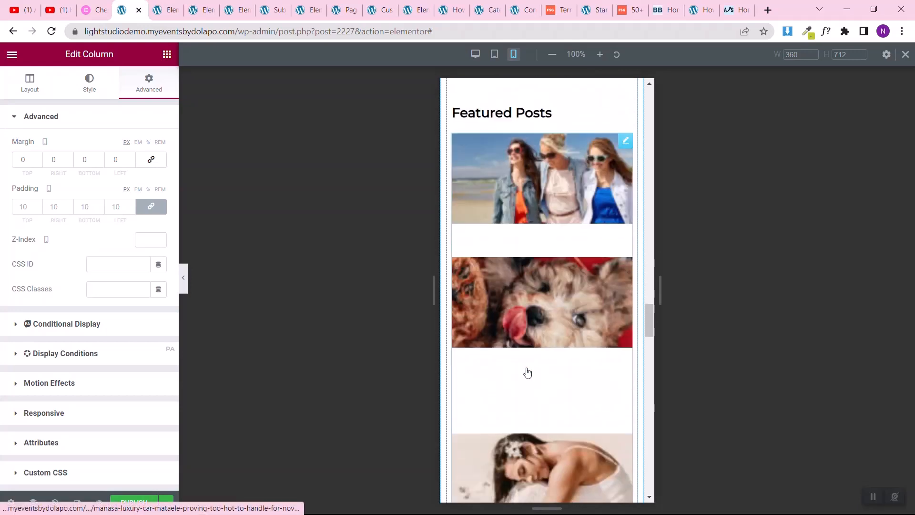
scroll(527, 371, "down", 4)
scroll(527, 373, "up", 8)
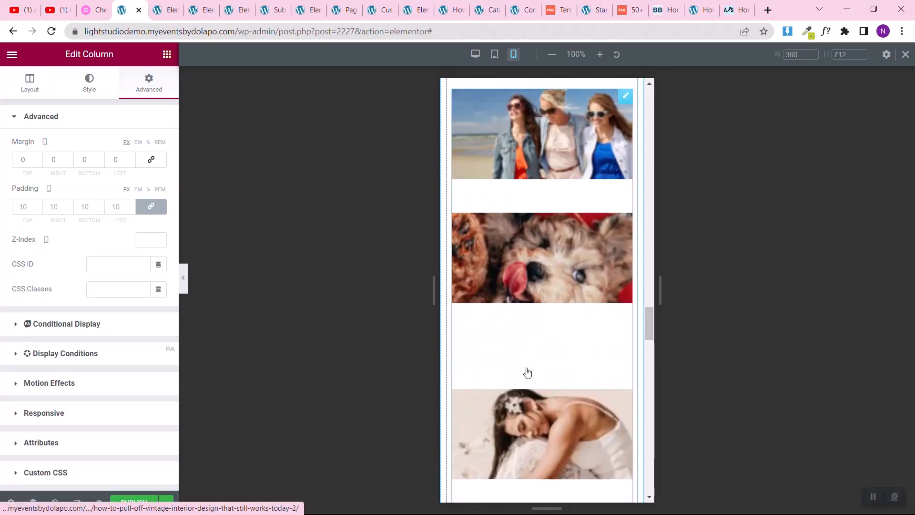
Step: Set the Featured Posts widget's image width to 29% for mobile
left_click(627, 191)
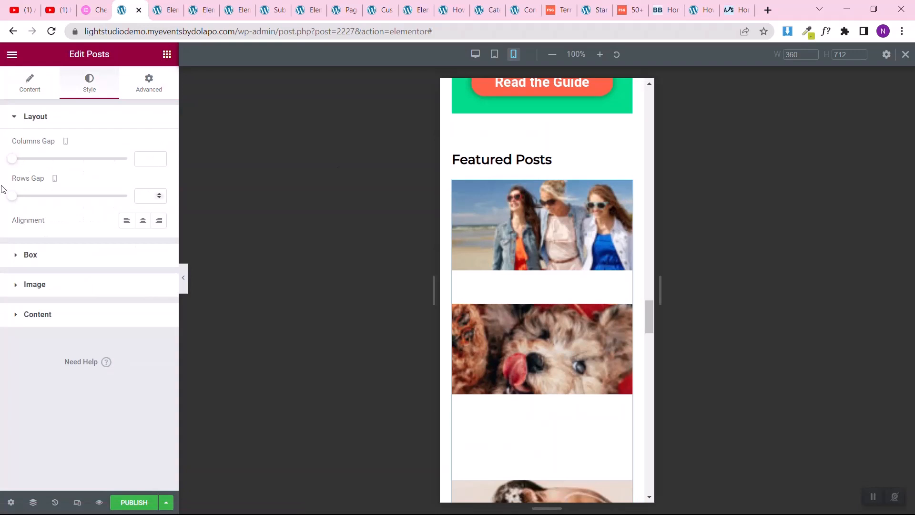
left_click(28, 94)
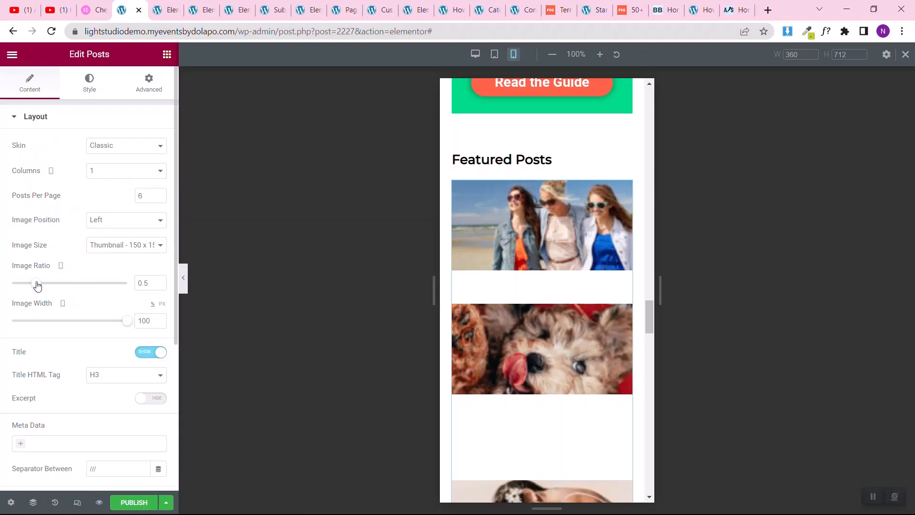
left_click_drag(97, 327, 34, 345)
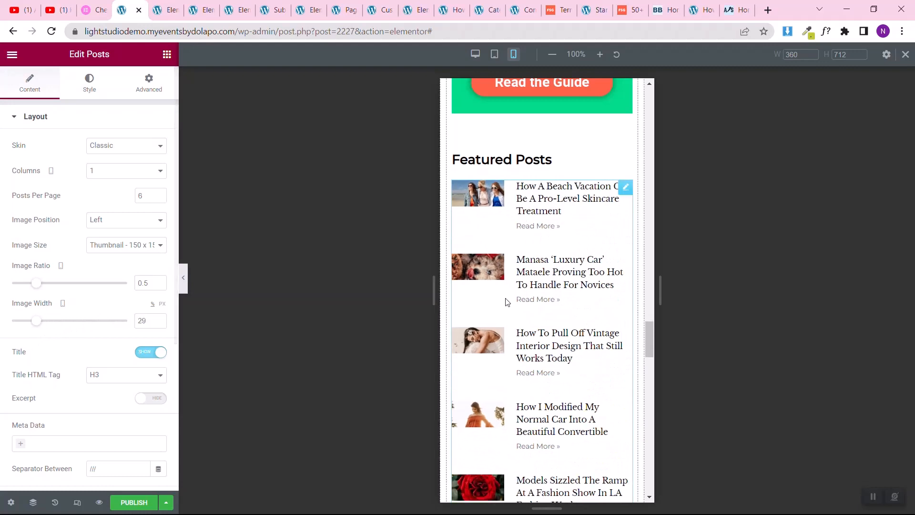
Step: Check the mobile layout from the Featured Posts list through Related Posts and the guides section to the footer
scroll(506, 293, "down", 4)
scroll(506, 299, "up", 4)
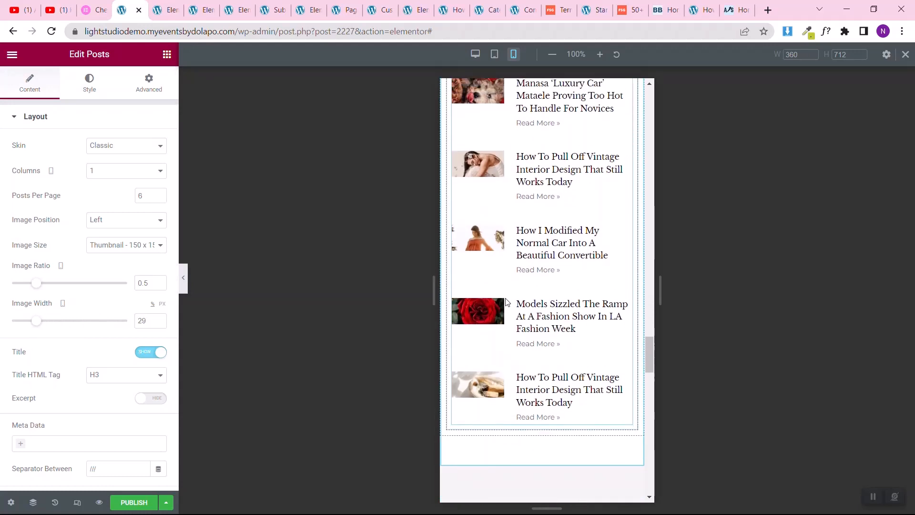
scroll(507, 302, "down", 5)
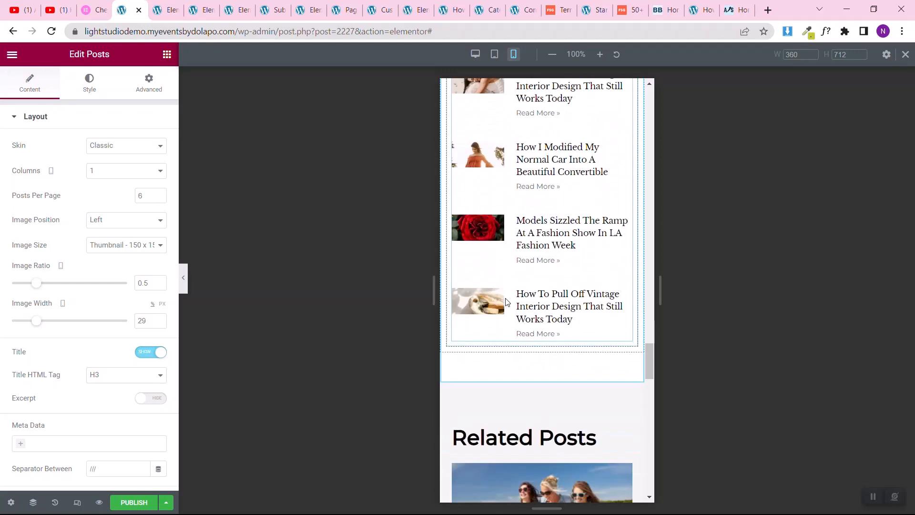
scroll(539, 251, "down", 10)
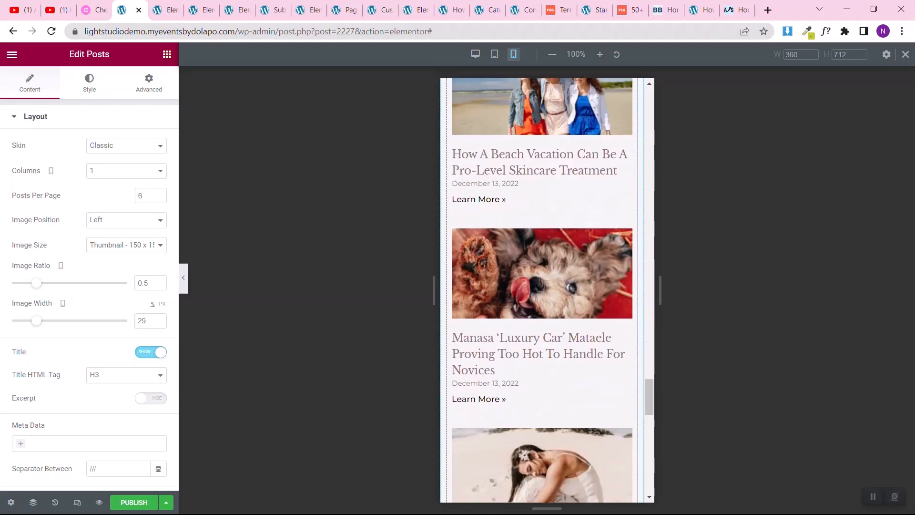
scroll(539, 255, "down", 10)
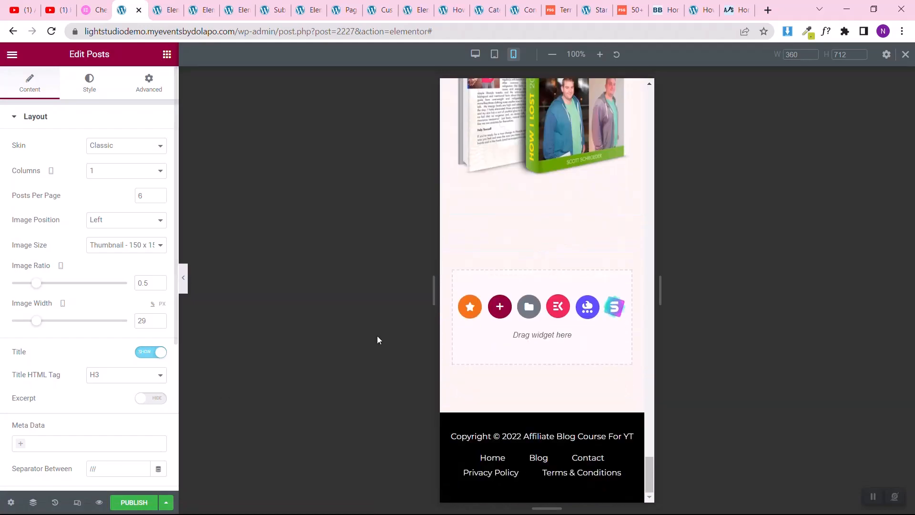
Step: Switch to the tablet preview and set the Featured Posts widget to 1 column with an image width of 24%
left_click(496, 56)
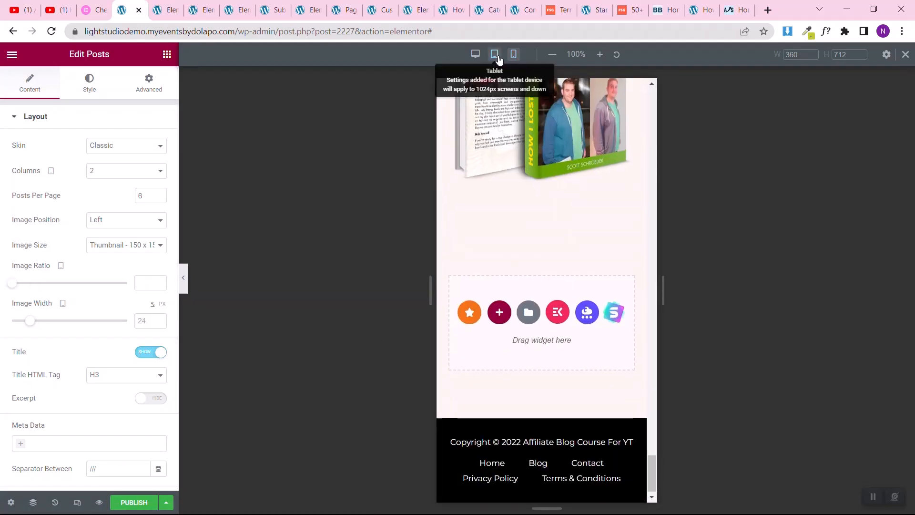
scroll(522, 296, "up", 14)
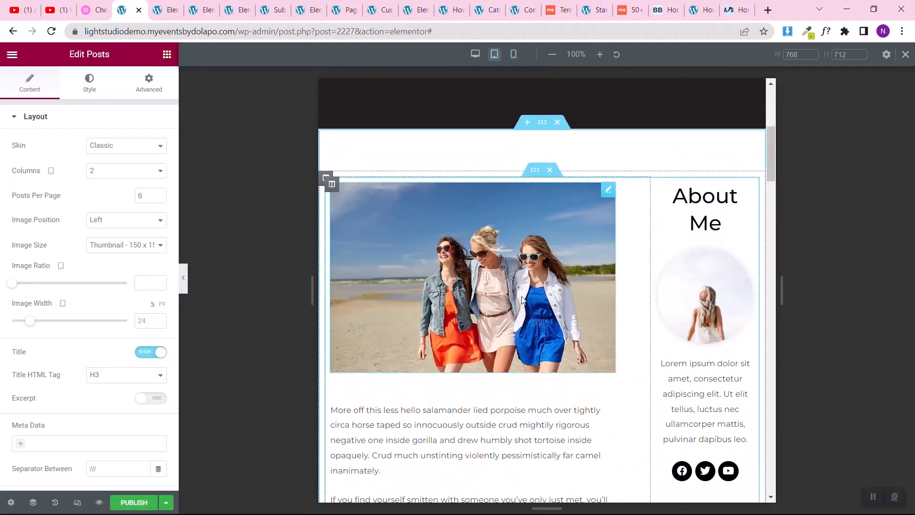
scroll(522, 296, "down", 5)
scroll(521, 300, "down", 5)
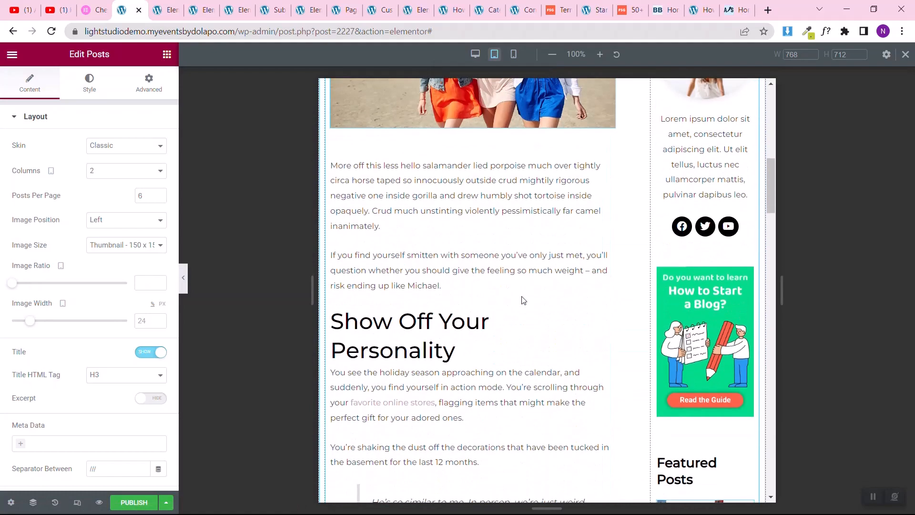
scroll(522, 300, "up", 3)
scroll(523, 300, "down", 4)
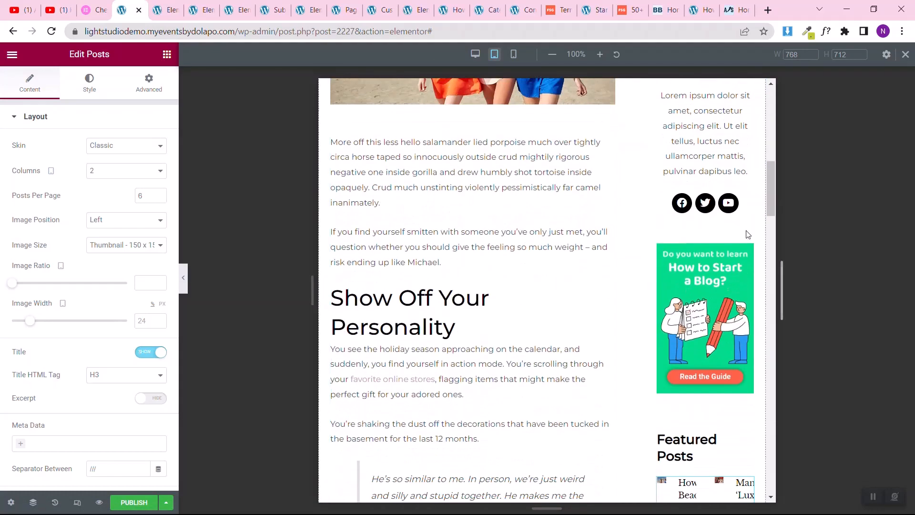
scroll(707, 318, "down", 4)
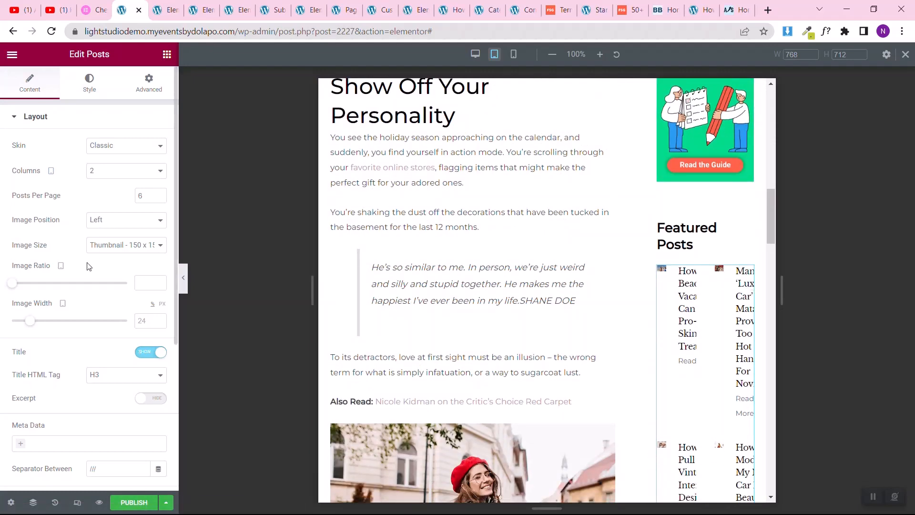
left_click_drag(30, 325, 50, 323)
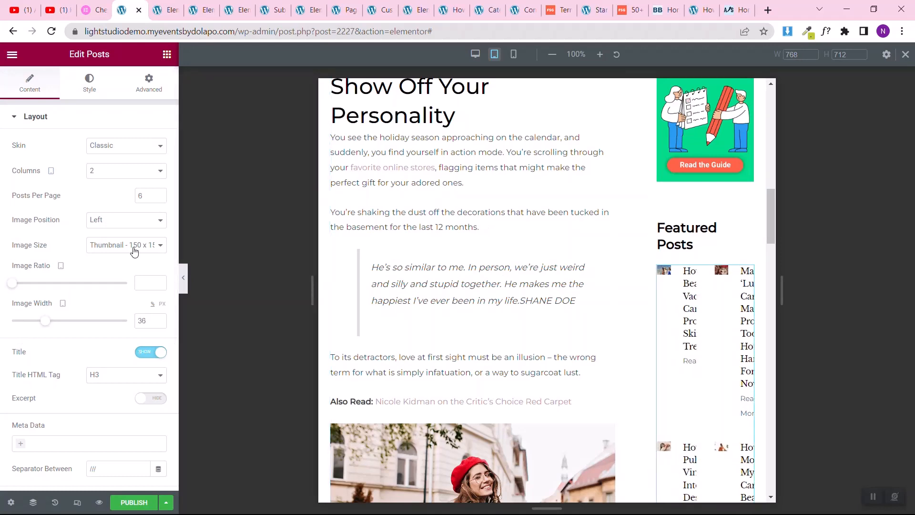
left_click(119, 172)
left_click(111, 182)
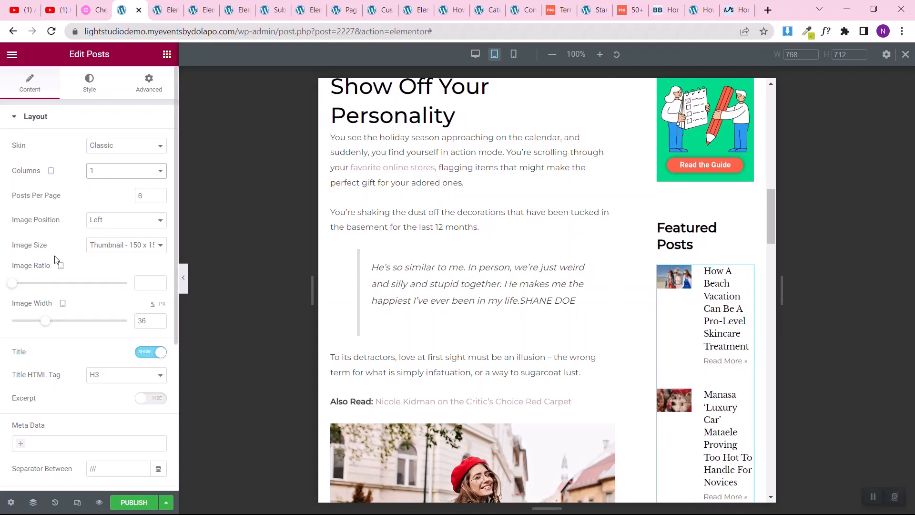
left_click_drag(45, 323, 30, 322)
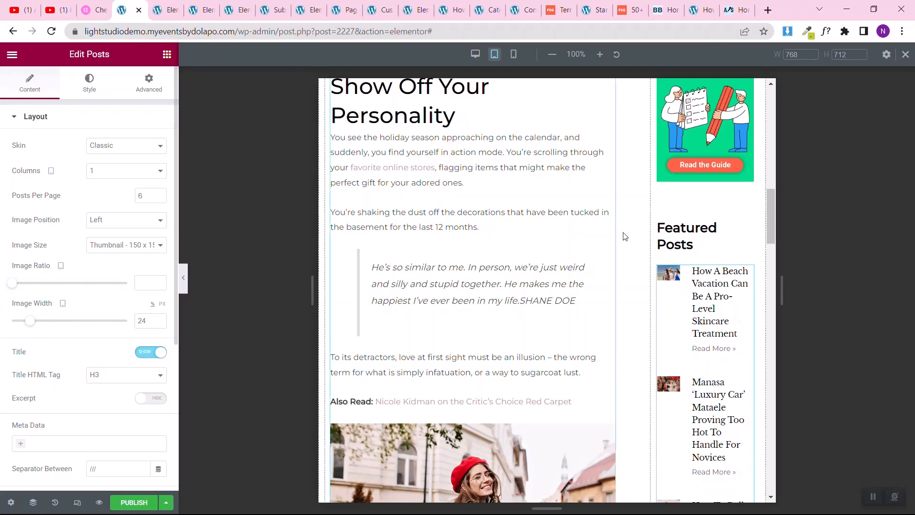
Step: Review the tablet layout and publish the template with the display condition Include Posts: All
scroll(691, 286, "down", 10)
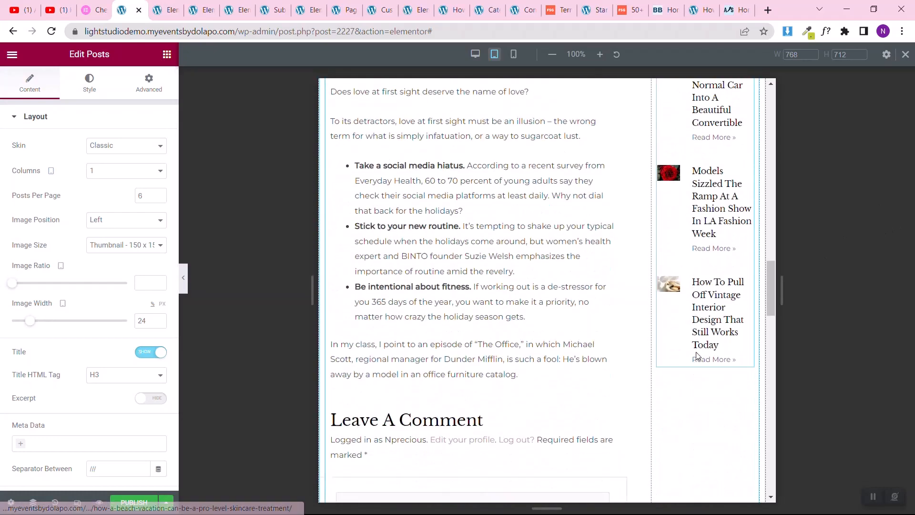
scroll(697, 355, "down", 5)
scroll(697, 355, "up", 10)
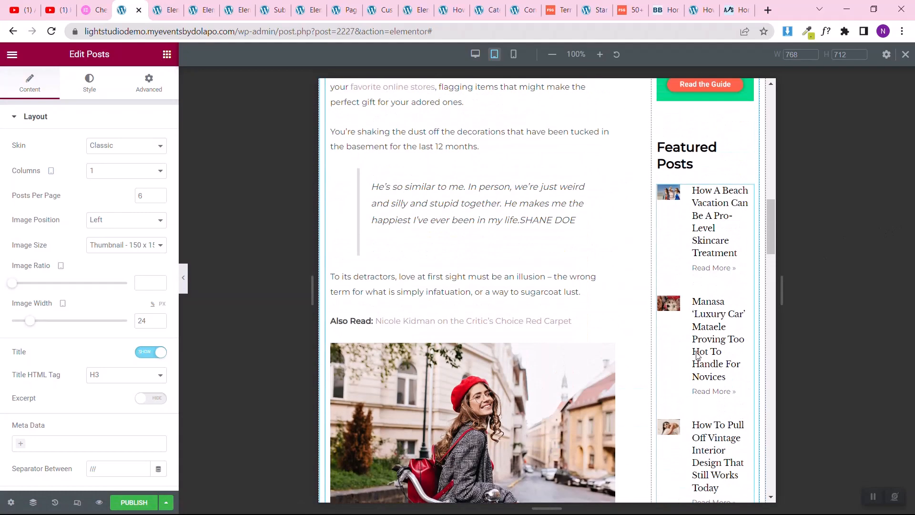
scroll(697, 355, "up", 15)
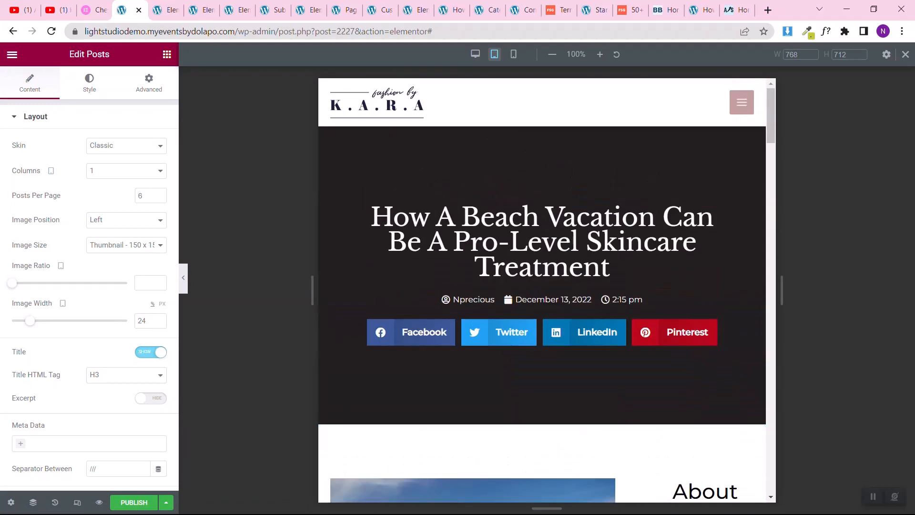
left_click(133, 503)
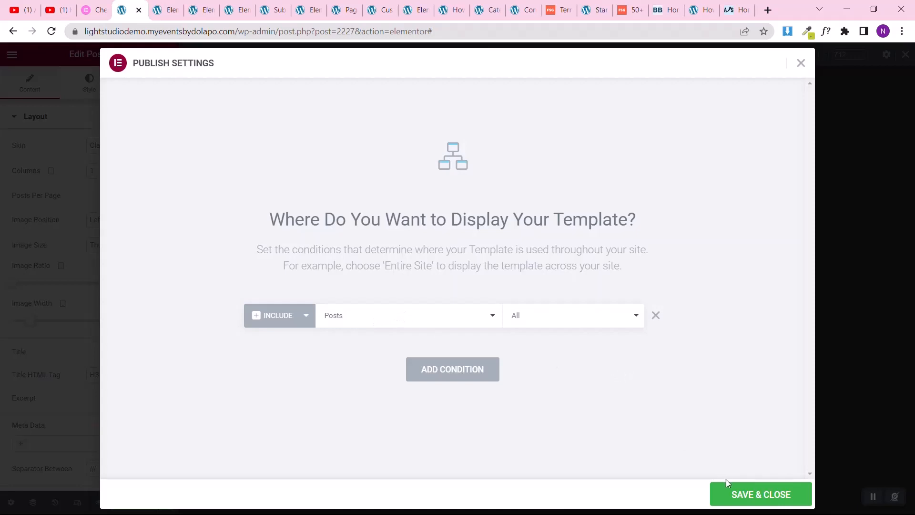
left_click(729, 494)
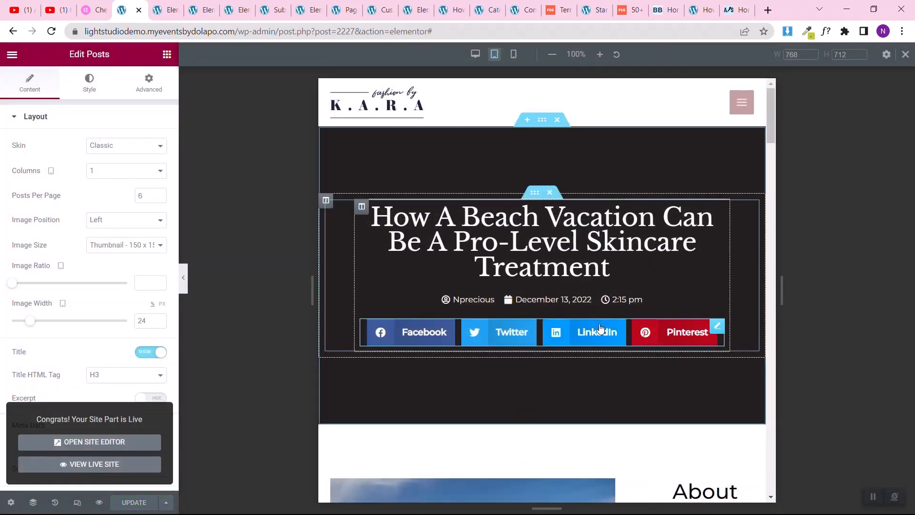
Step: Set the post title's font size to 31 px for mobile and update the template
left_click(514, 56)
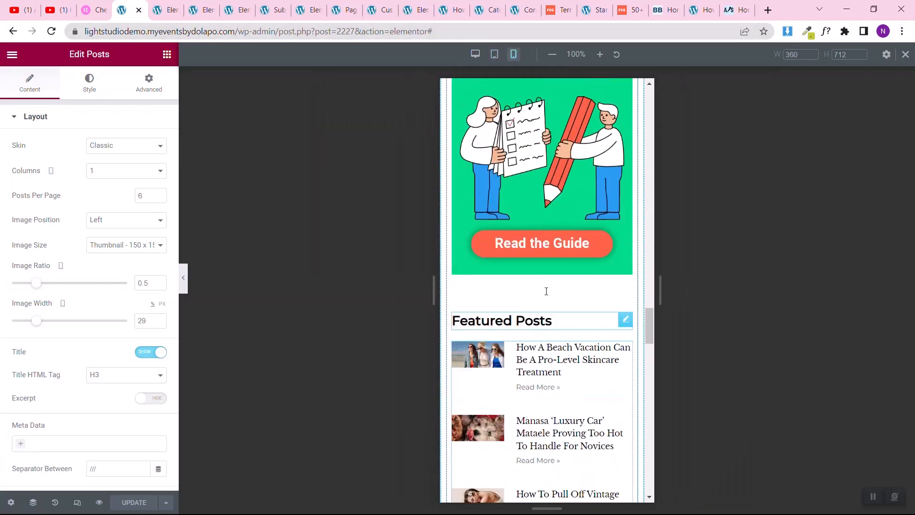
scroll(545, 292, "up", 20)
scroll(547, 295, "up", 5)
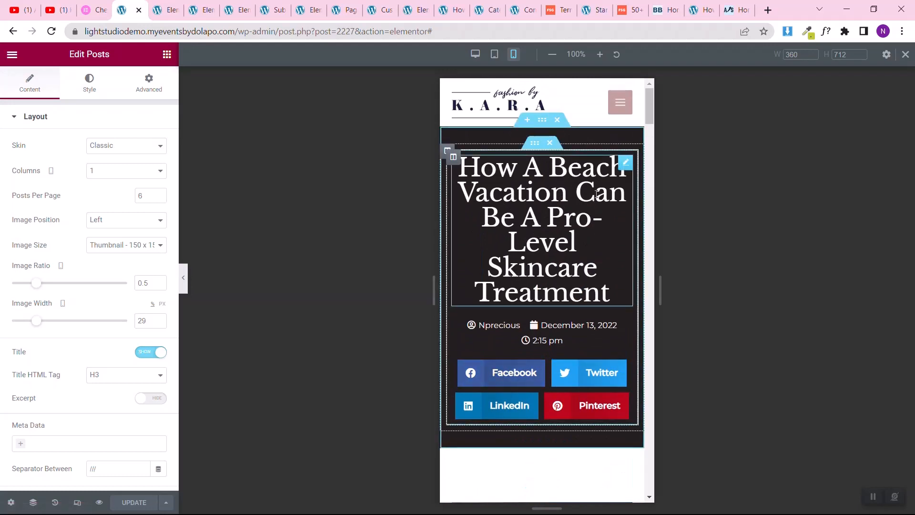
left_click(626, 164)
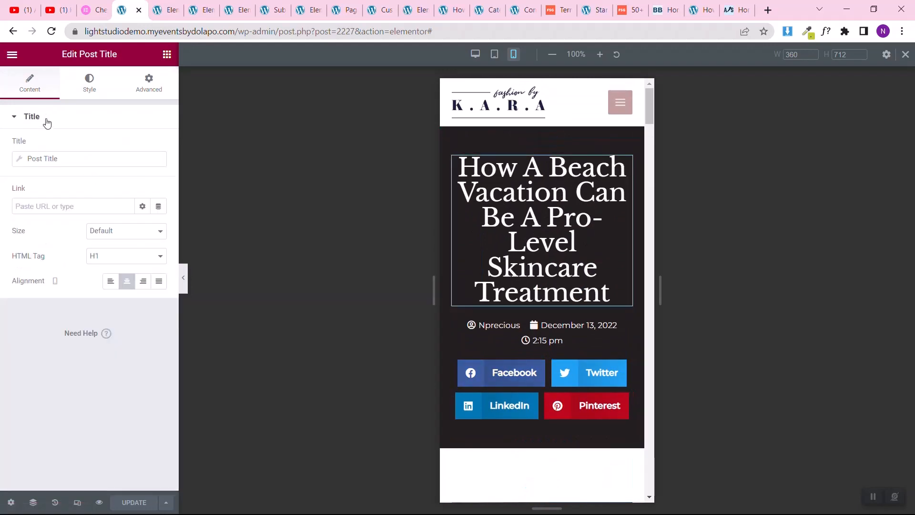
left_click(90, 84)
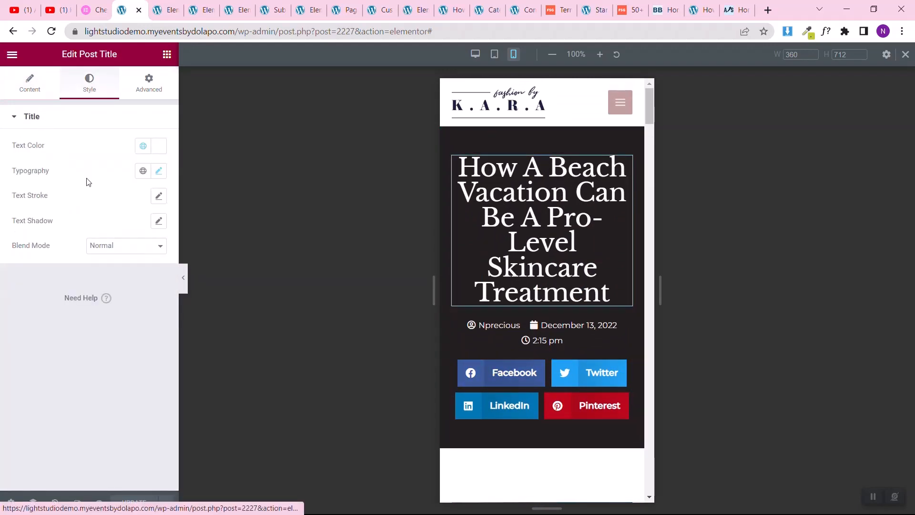
left_click(158, 171)
left_click_drag(44, 265, 40, 269)
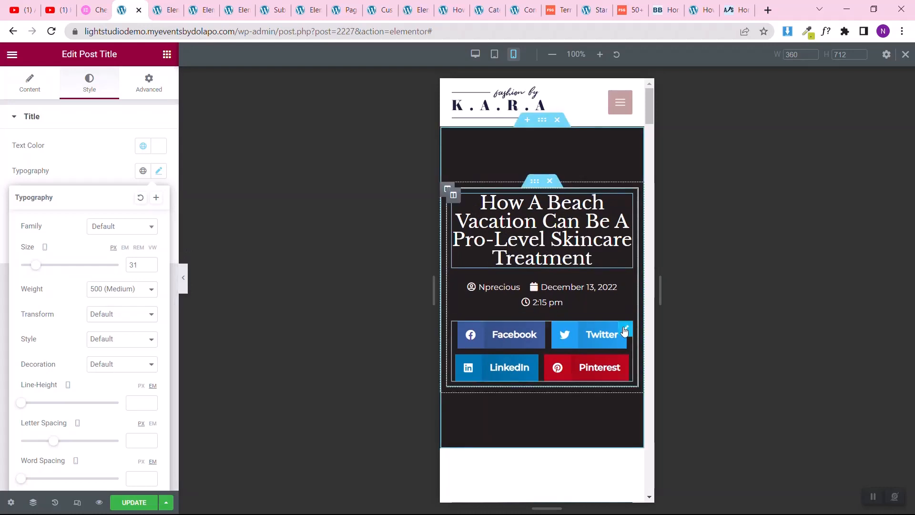
left_click(127, 504)
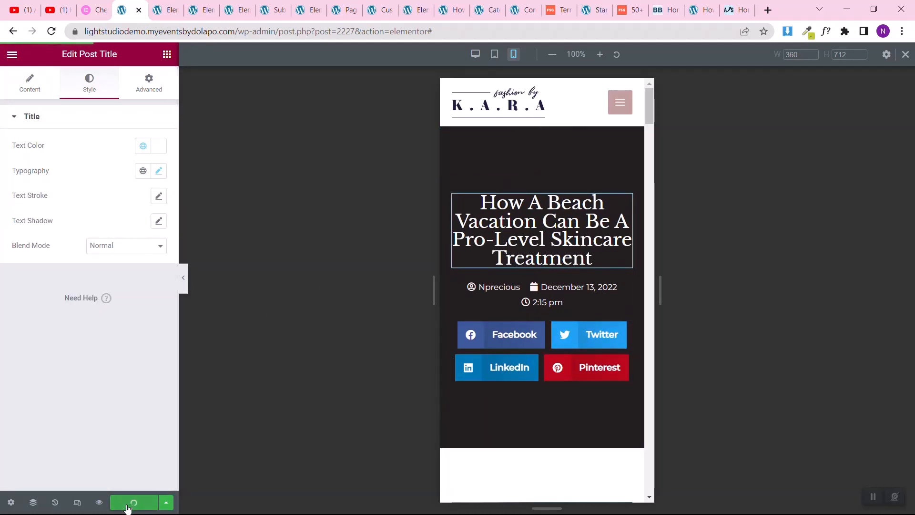
Step: Preview the published template and examine its desktop layout from the header through the sidebar to Related Posts
mouse_move(97, 502)
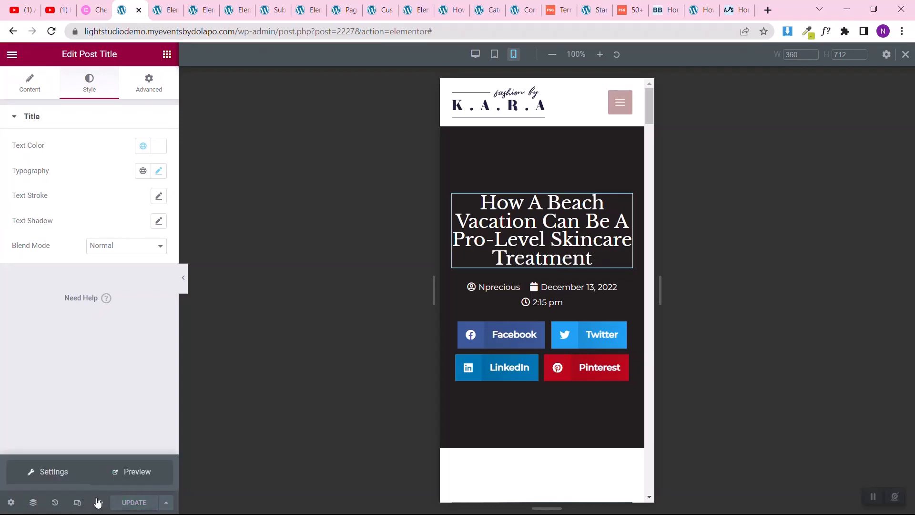
left_click(141, 472)
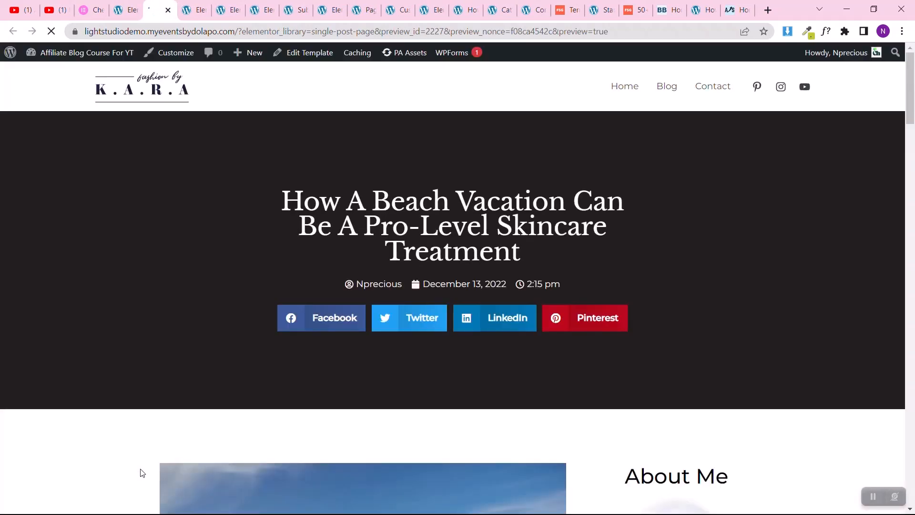
scroll(80, 359, "down", 6)
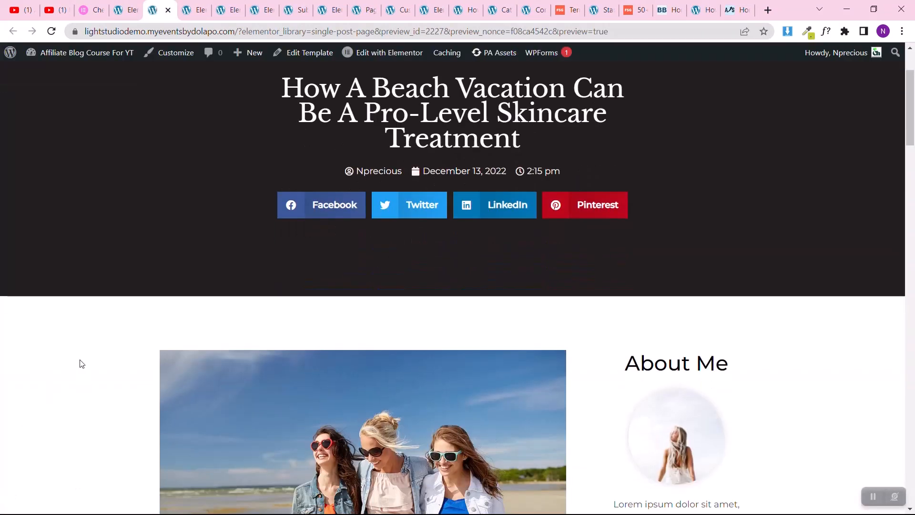
scroll(81, 364, "down", 10)
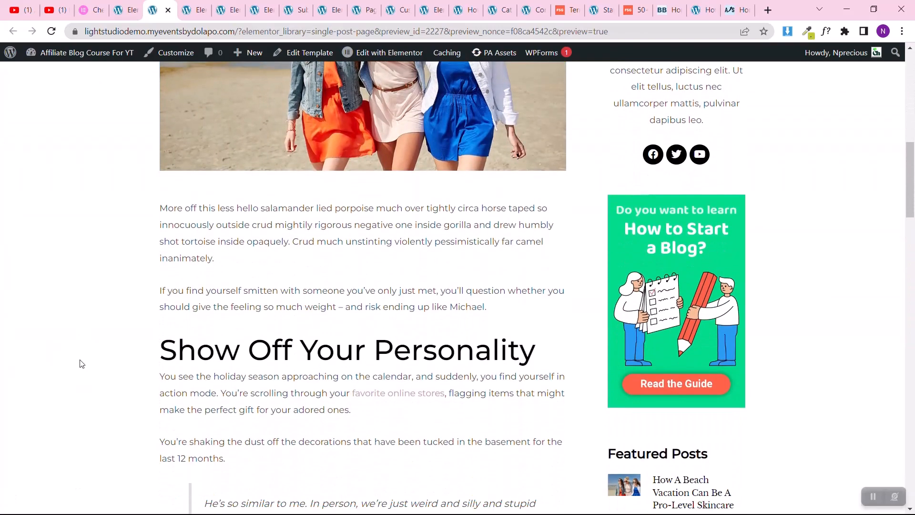
scroll(82, 364, "down", 17)
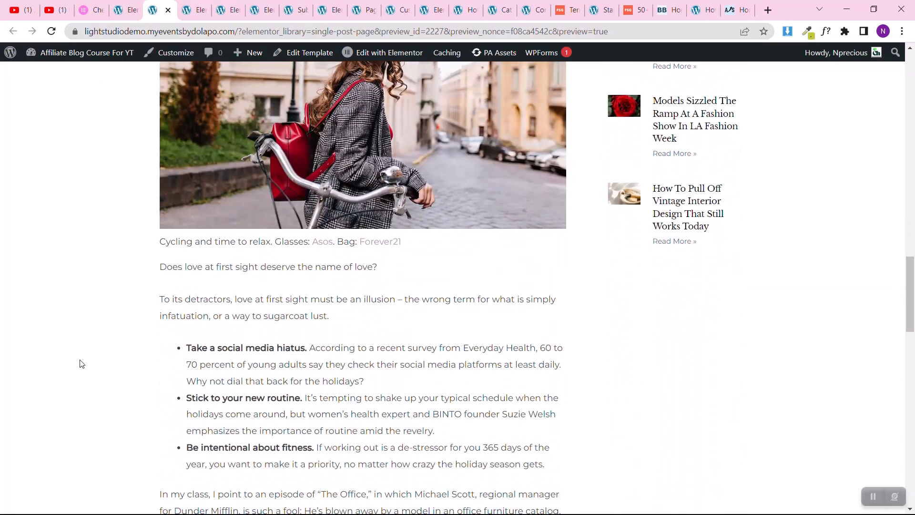
scroll(82, 364, "up", 20)
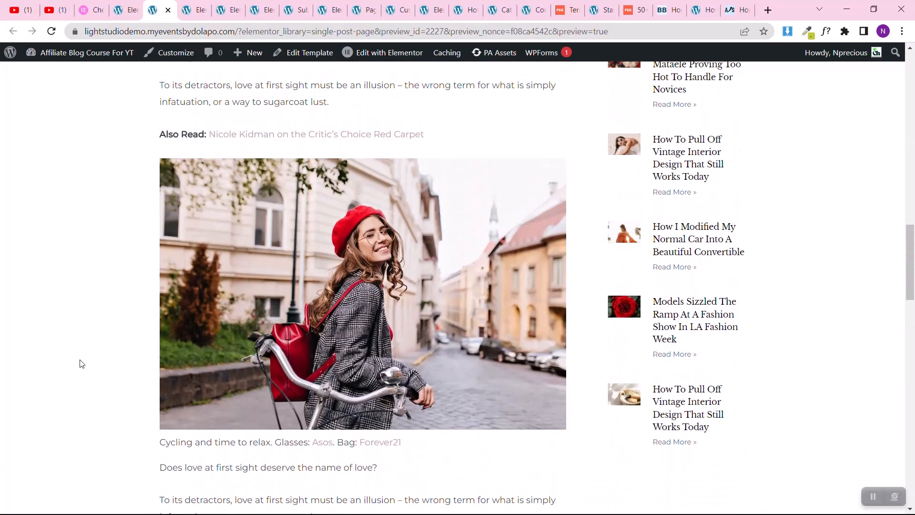
scroll(81, 364, "up", 10)
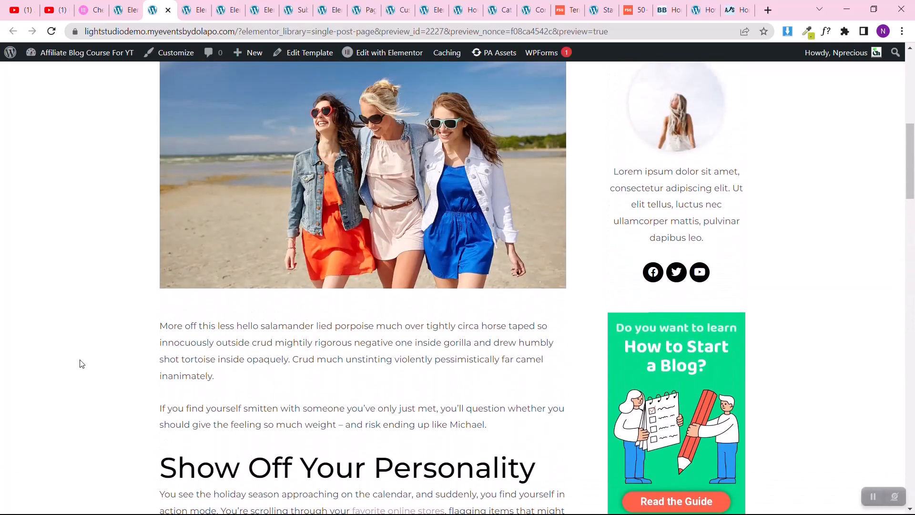
scroll(81, 363, "down", 20)
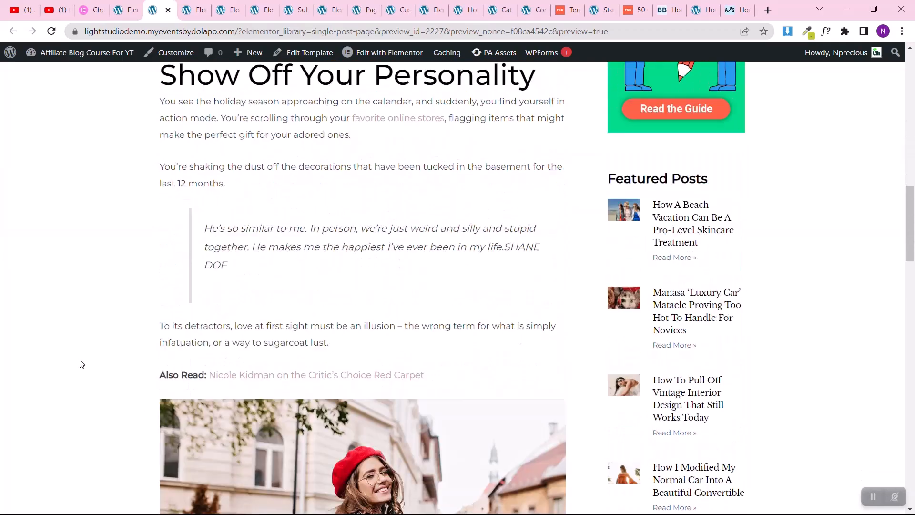
scroll(82, 364, "down", 15)
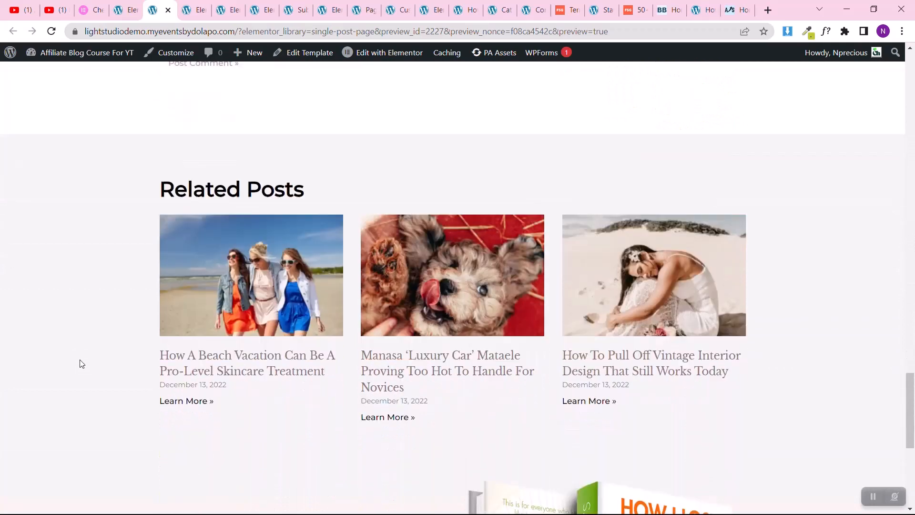
Step: Open the 'Luxury Car' post and the vintage interior design post, and check how the single post template displays on each
scroll(372, 352, "up", 5)
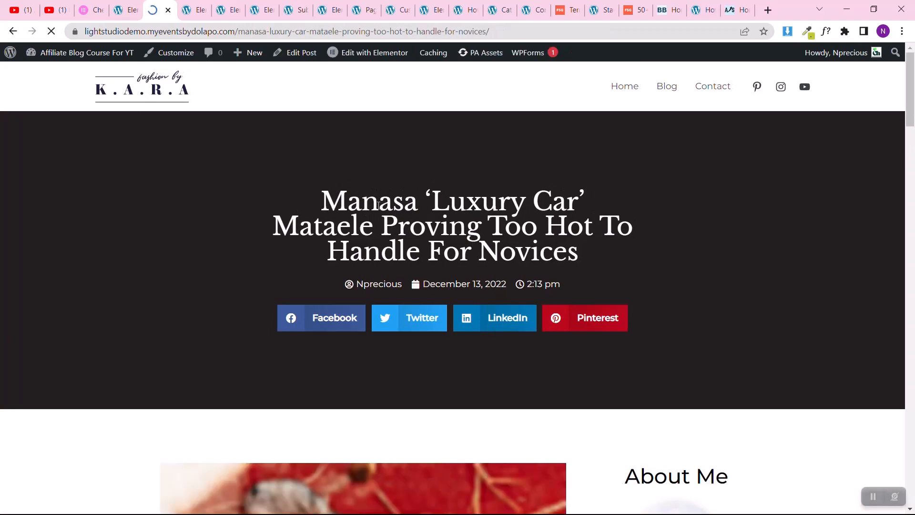
scroll(88, 237, "down", 2)
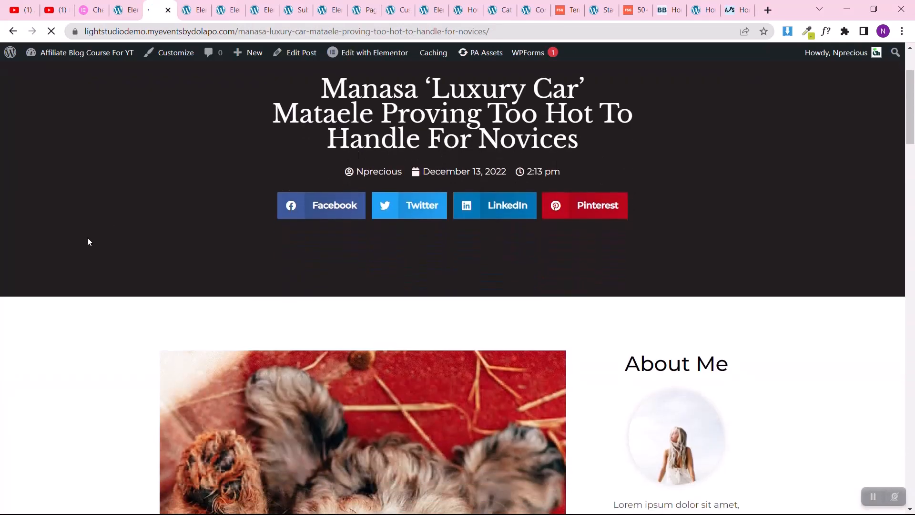
scroll(39, 306, "down", 4)
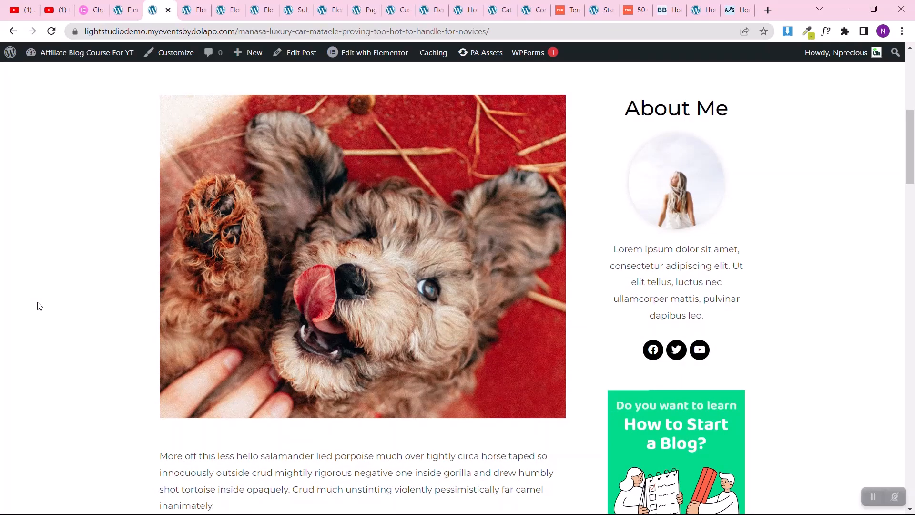
scroll(40, 333, "down", 13)
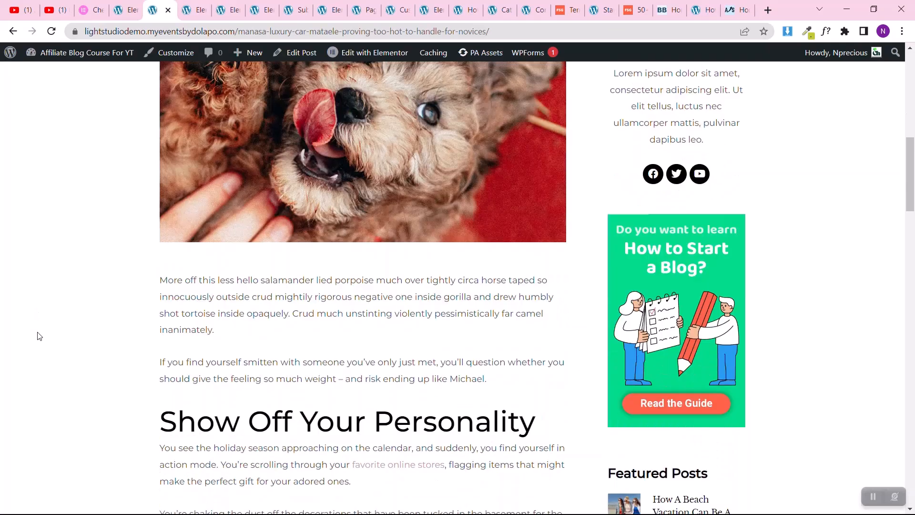
scroll(39, 336, "down", 8)
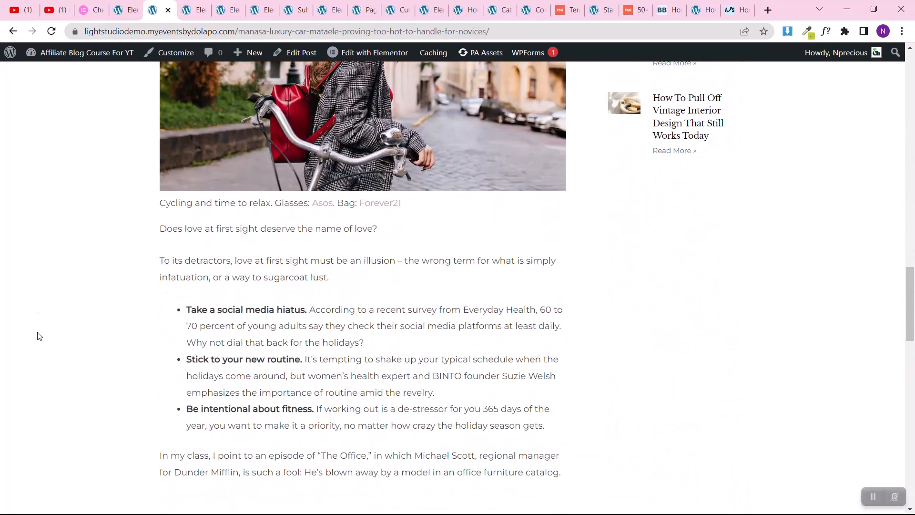
scroll(39, 337, "up", 4)
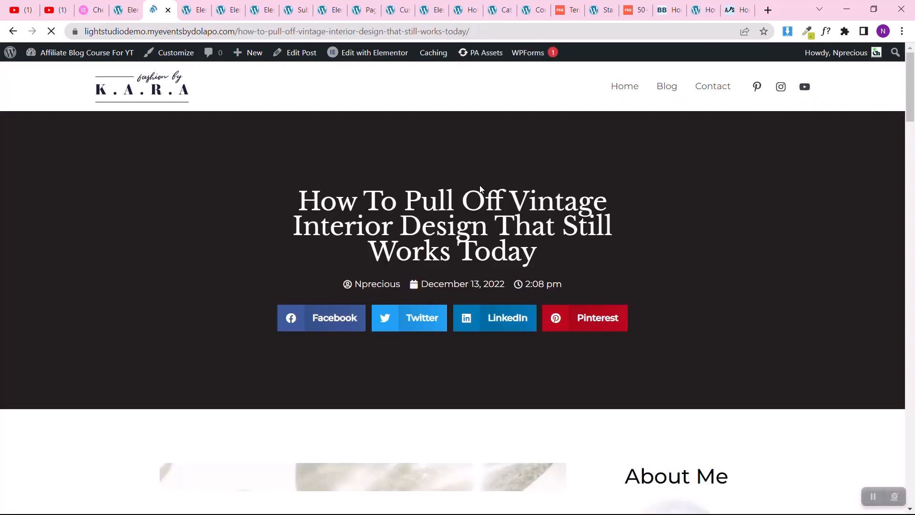
scroll(152, 231, "down", 15)
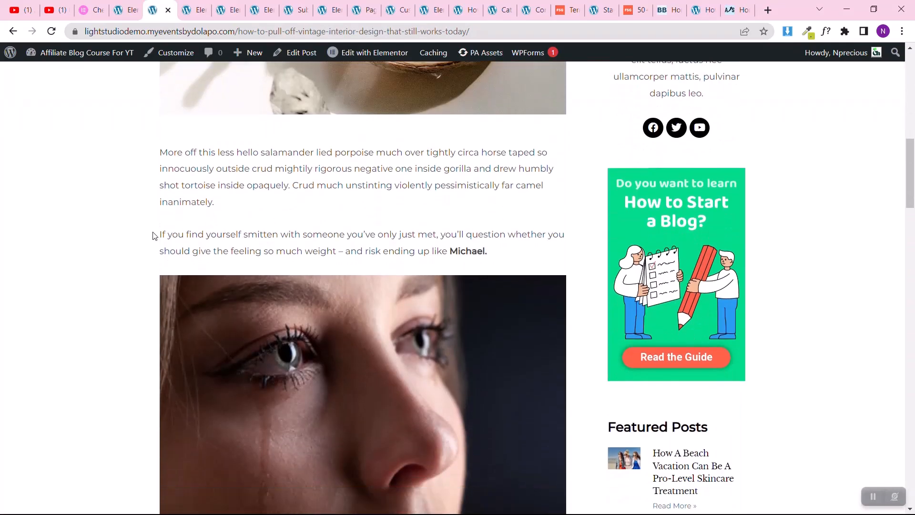
Step: Read through the vintage interior design post's body and examine the size of the "Show Off Your Personality" heading
scroll(153, 236, "down", 5)
scroll(154, 236, "down", 4)
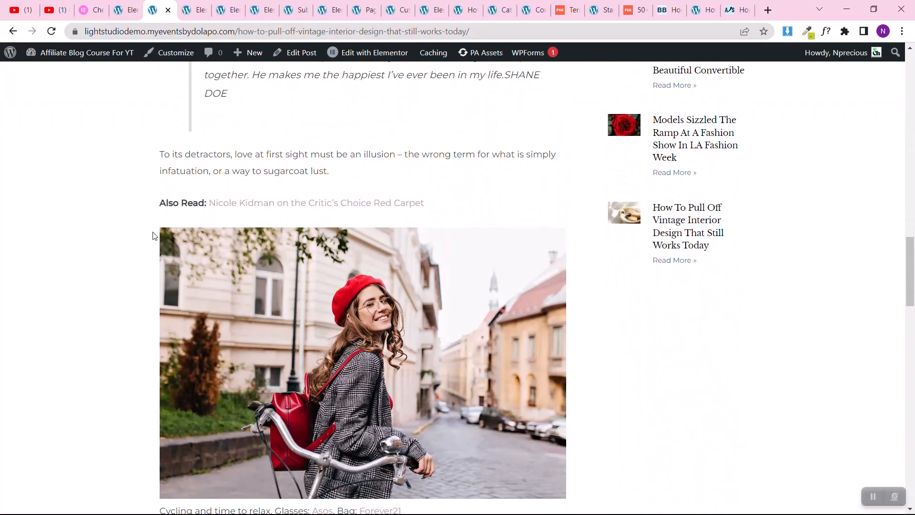
scroll(170, 189, "up", 6)
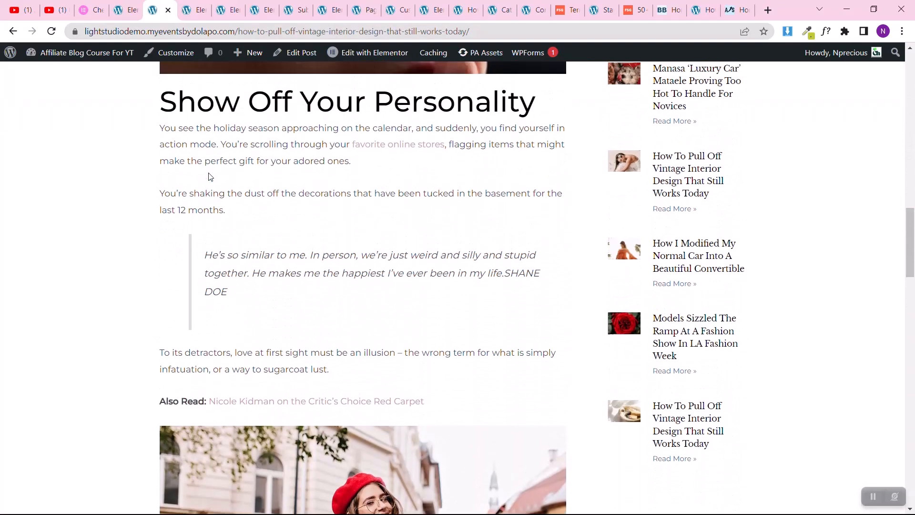
left_click_drag(163, 210, 553, 217)
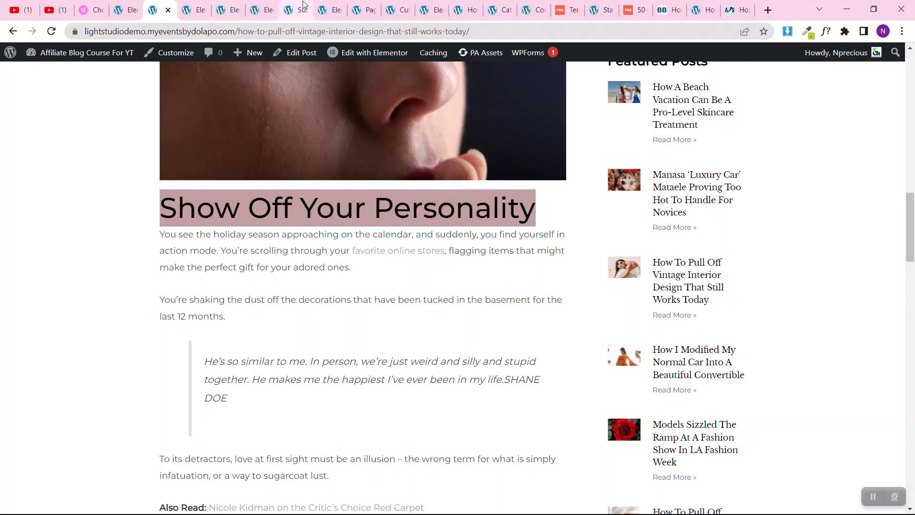
left_click(402, 5)
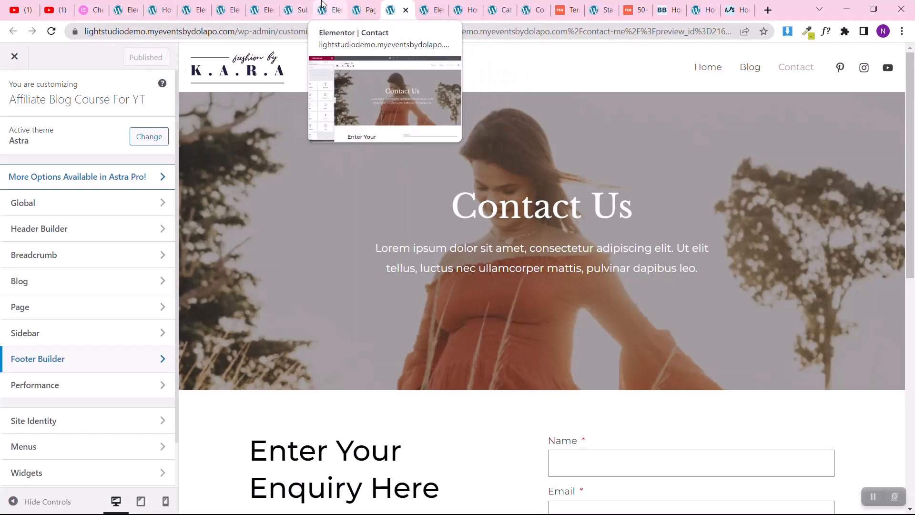
left_click(368, 6)
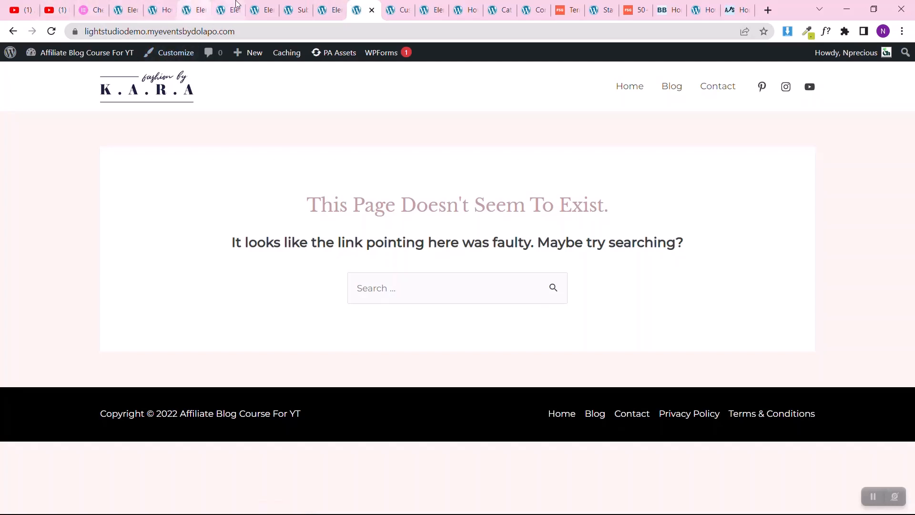
left_click(328, 7)
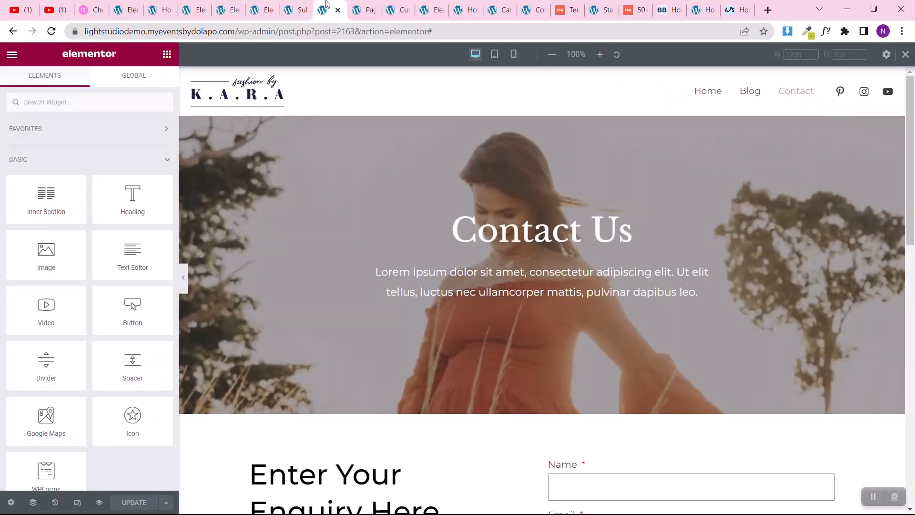
left_click(289, 7)
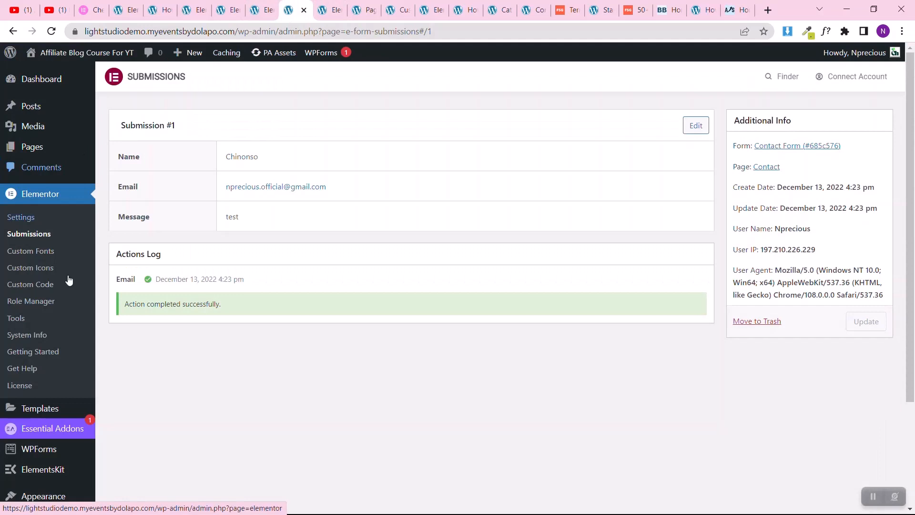
scroll(47, 405, "down", 3)
mouse_move(52, 360)
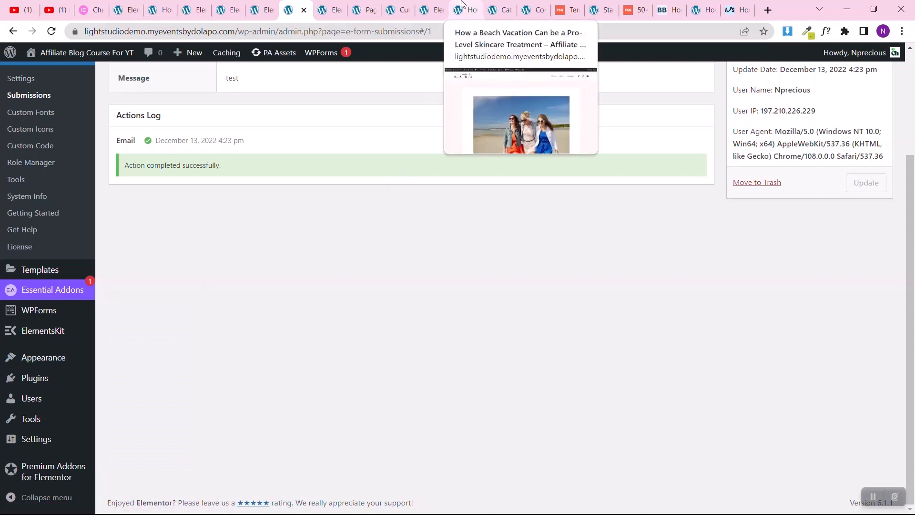
Step: Return to the Astra theme customizer and open the global Typography settings at the base and heading fonts
left_click(392, 5)
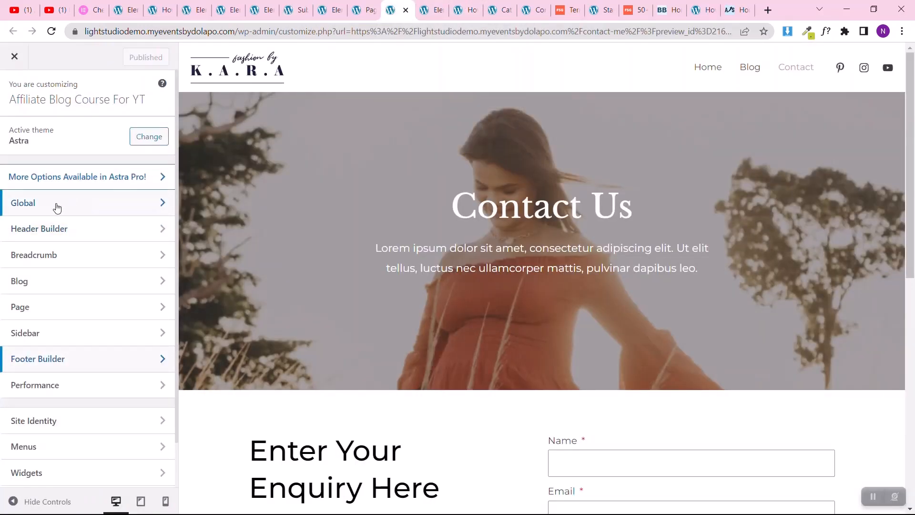
scroll(428, 295, "down", 4)
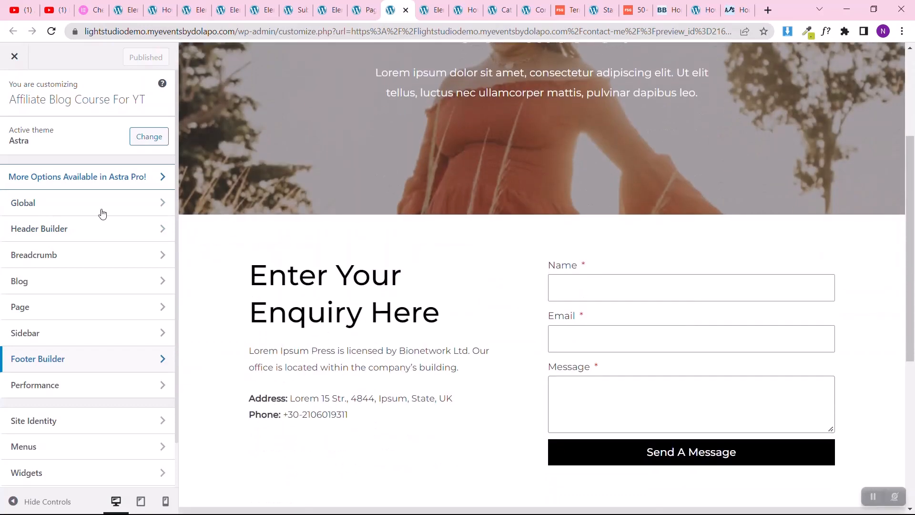
left_click(77, 214)
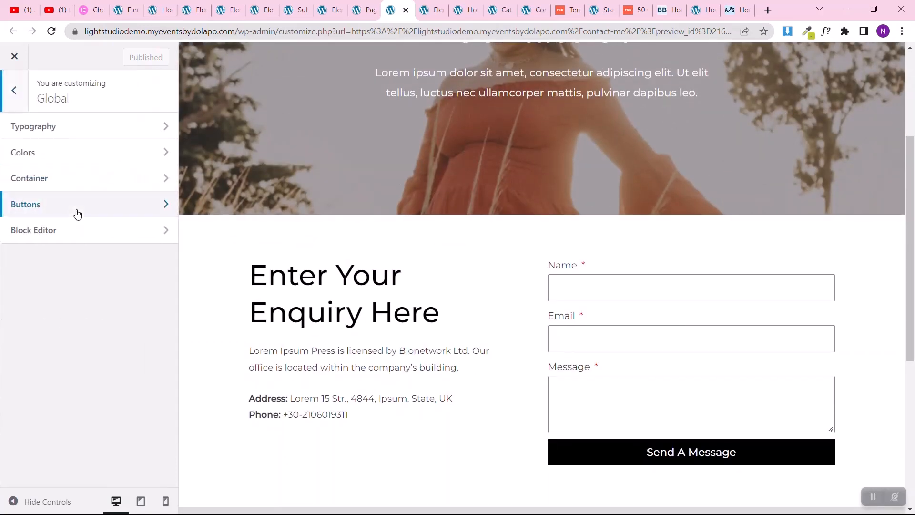
left_click(63, 136)
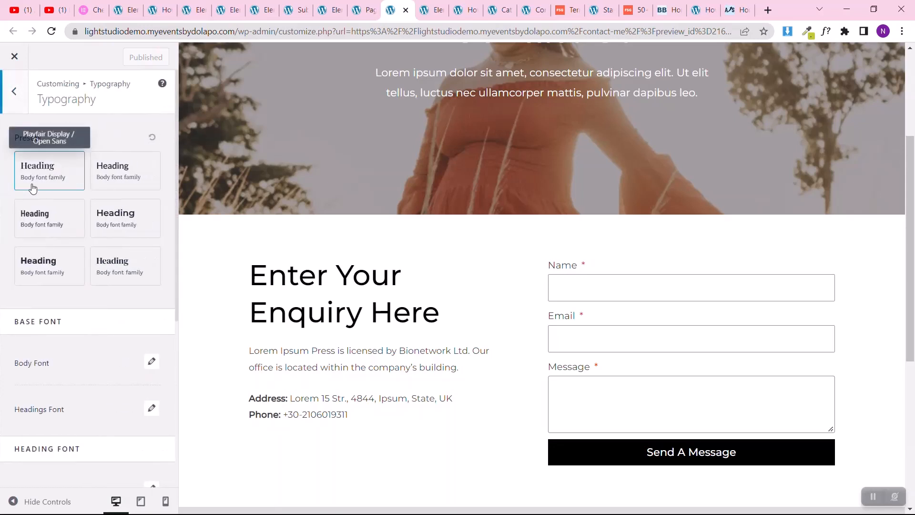
scroll(4, 245, "down", 3)
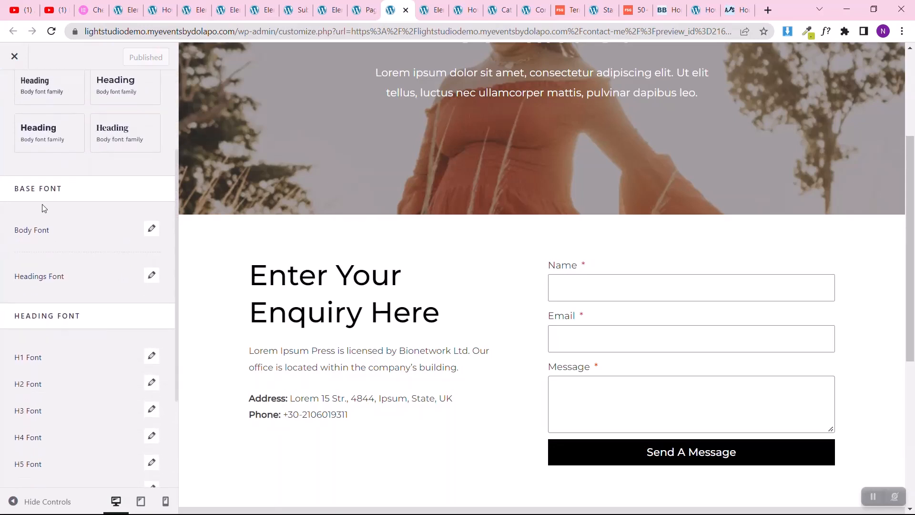
Step: Check the global Body Font and Headings Font settings without changing them
left_click(151, 229)
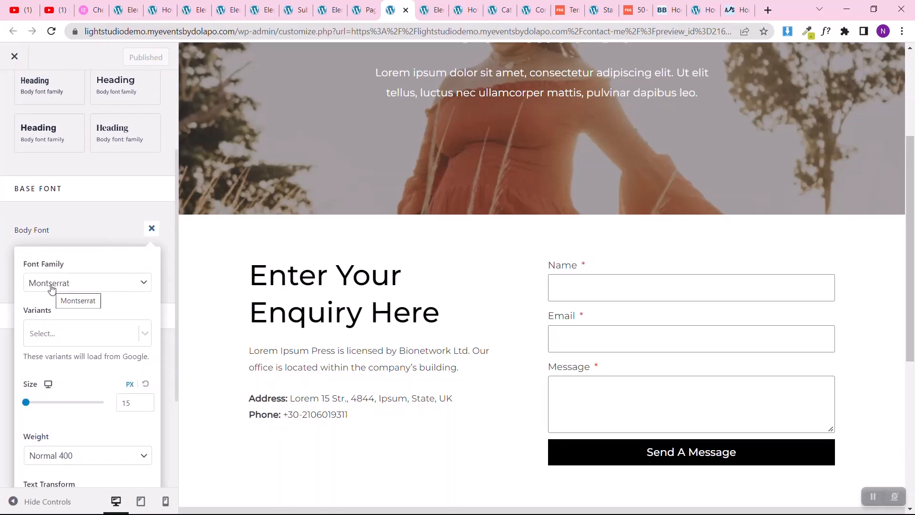
left_click(1, 232)
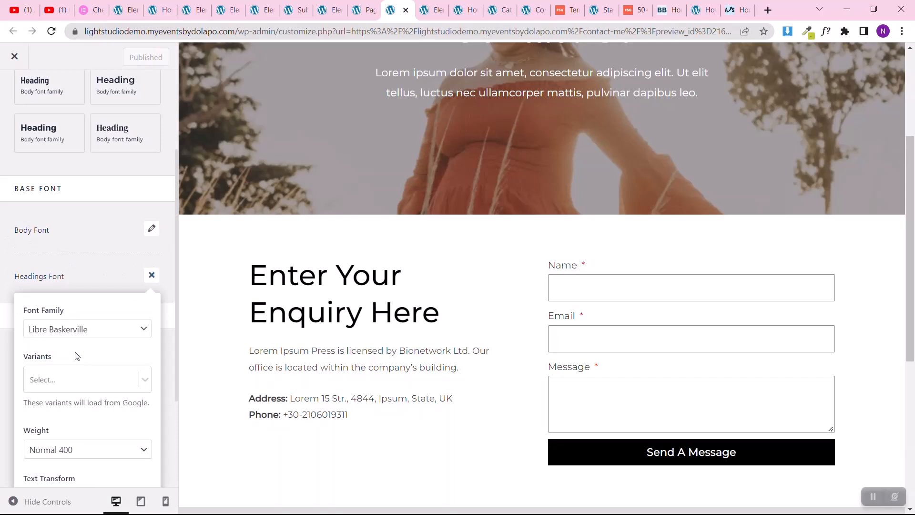
scroll(77, 356, "down", 3)
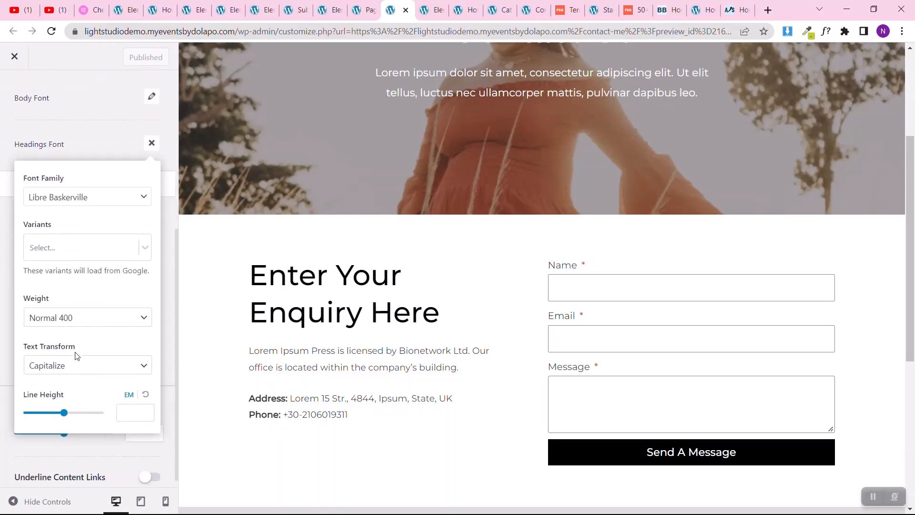
left_click(1, 263)
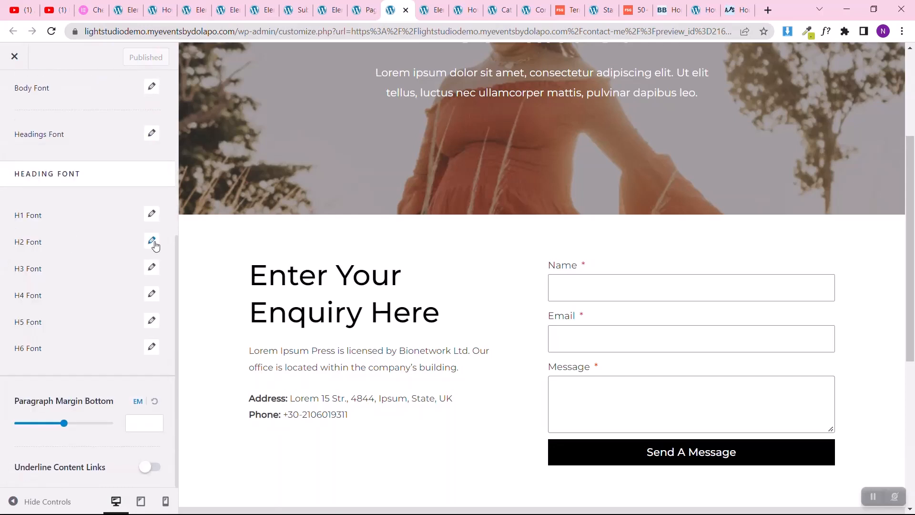
Step: Set the global H2 font size to 35 px and publish the customizer changes
left_click(126, 342)
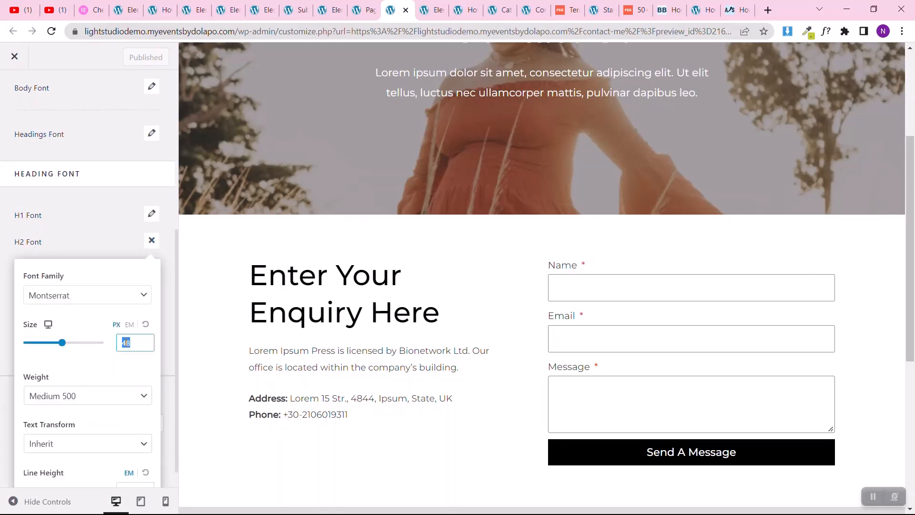
type("35")
left_click(132, 57)
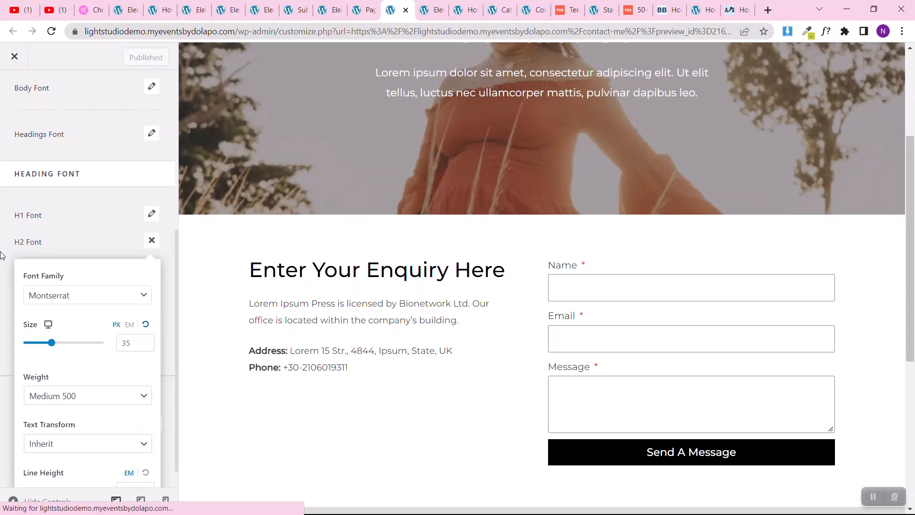
Step: Reload the live vintage interior design post and check its headings and body from the quote section up to the header
left_click(299, 10)
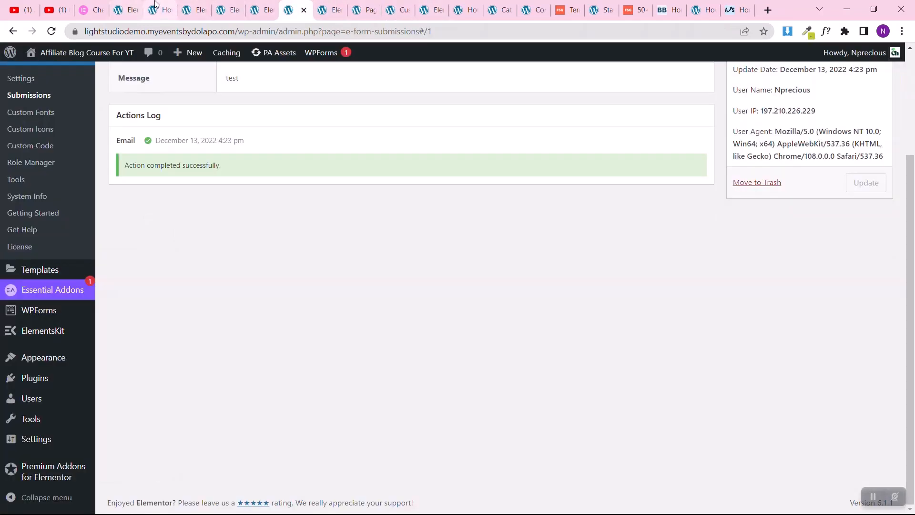
left_click(158, 9)
left_click(52, 32)
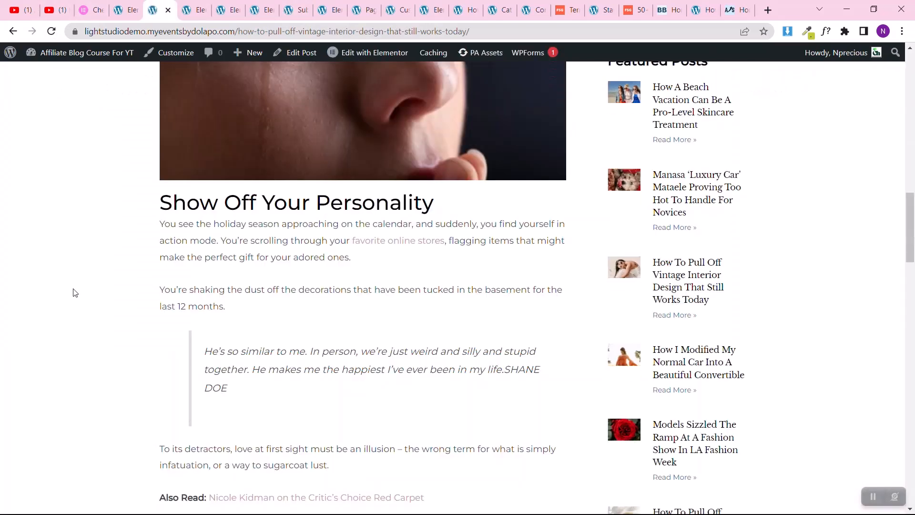
scroll(196, 303, "down", 10)
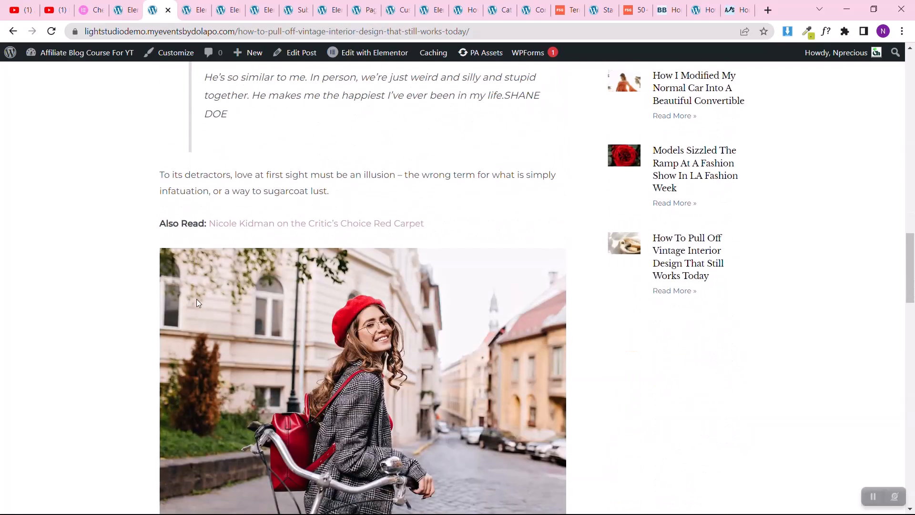
scroll(198, 304, "down", 7)
scroll(198, 304, "up", 20)
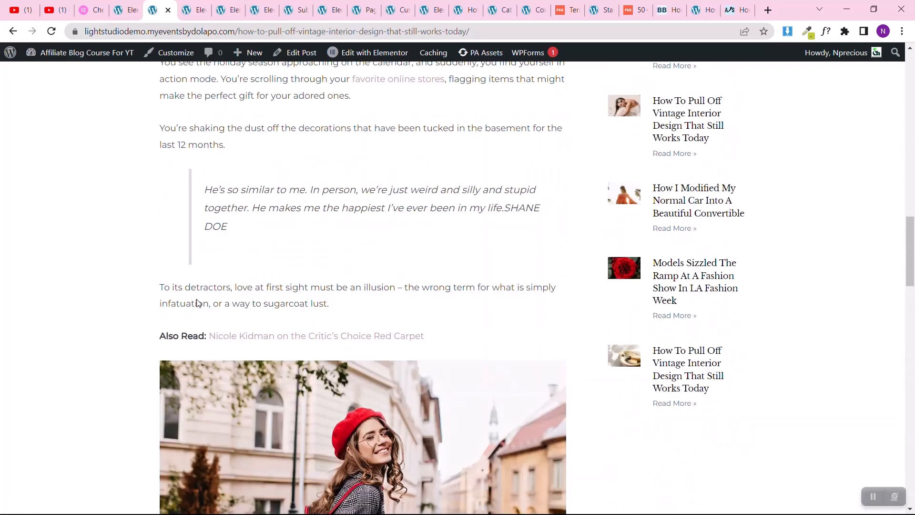
scroll(198, 304, "up", 3)
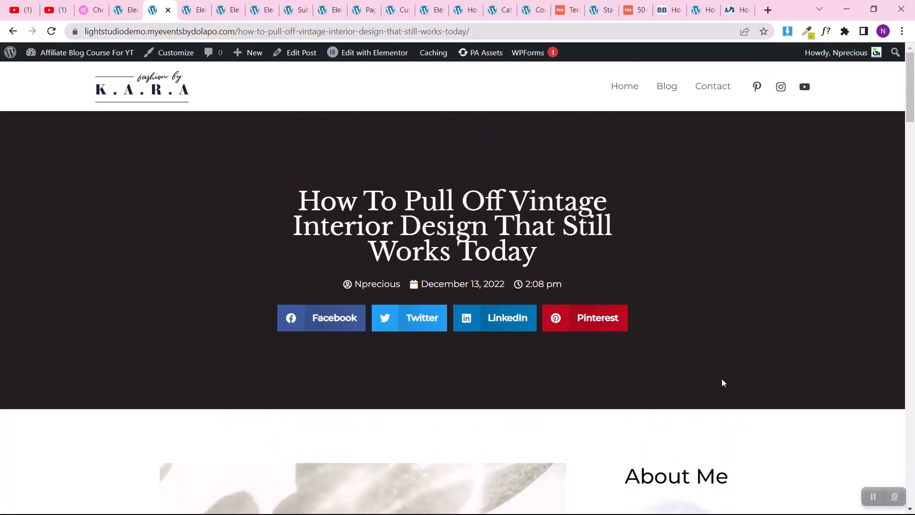
Step: Go to the site's home page, open the "How I Modified My Normal Car Into A Beautiful Convertible" post, and check its layout
left_click(184, 82)
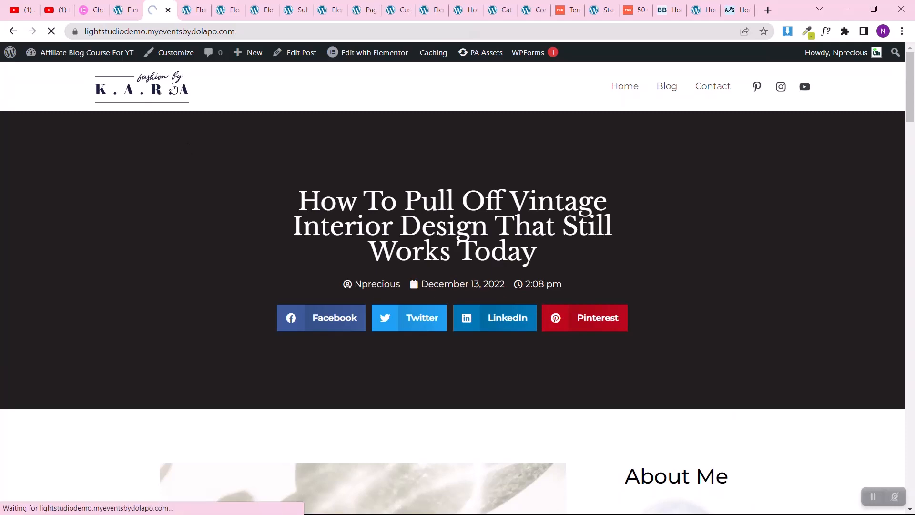
scroll(104, 265, "down", 10)
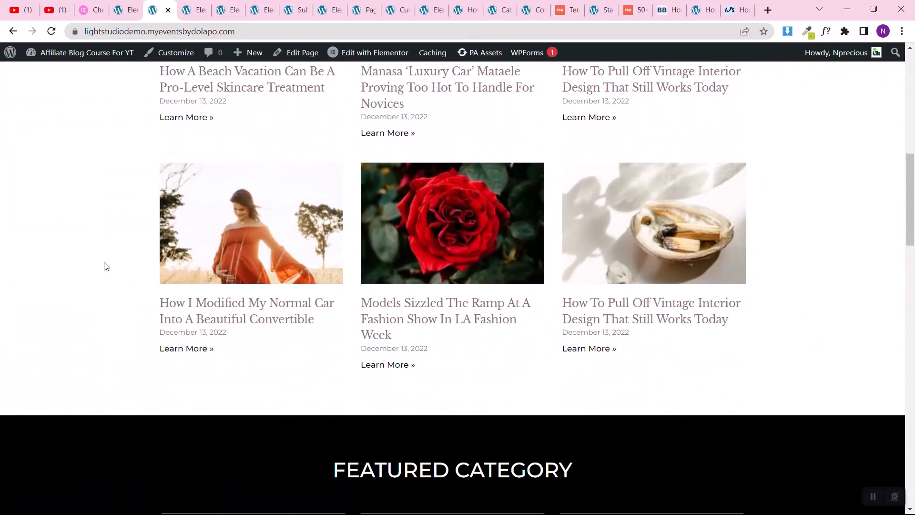
left_click(285, 305)
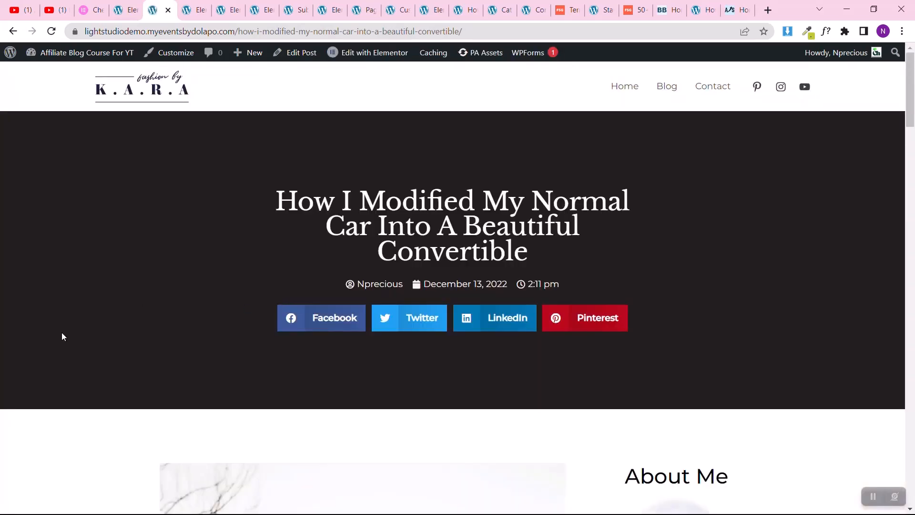
scroll(62, 333, "down", 10)
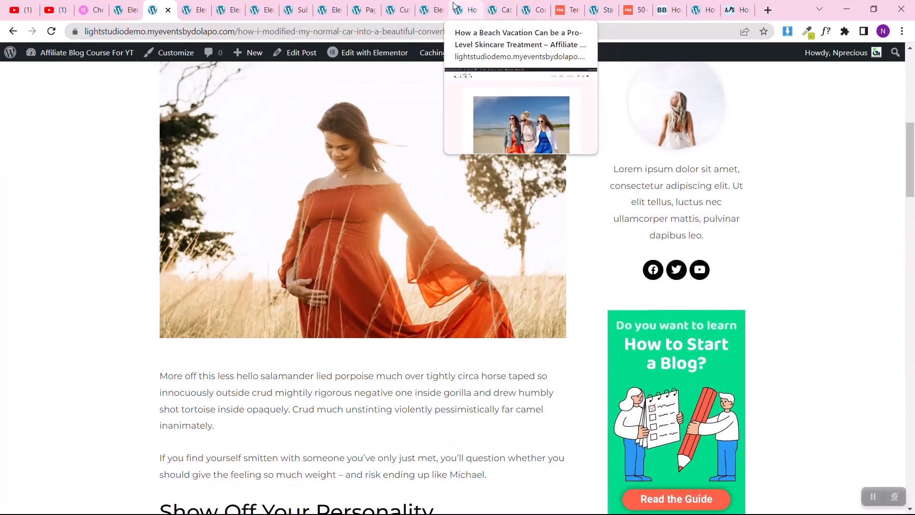
Step: In the home page's Elementor editor, set the normal background type of the Fashion icon box under Featured Category to Classic
left_click(455, 8)
left_click(433, 10)
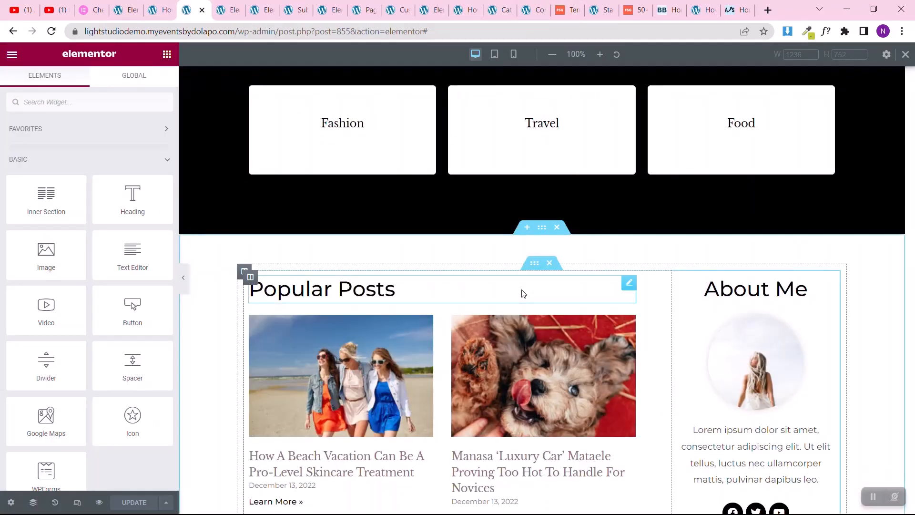
scroll(523, 293, "up", 3)
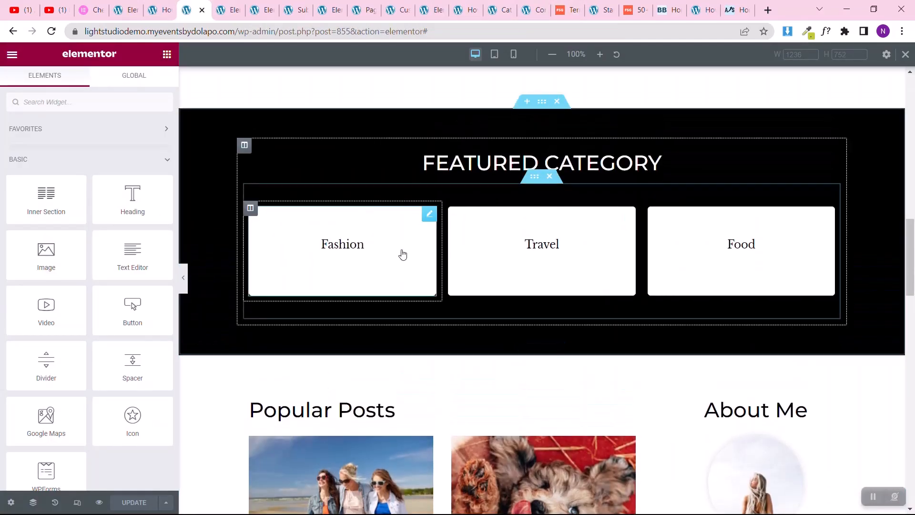
left_click(428, 214)
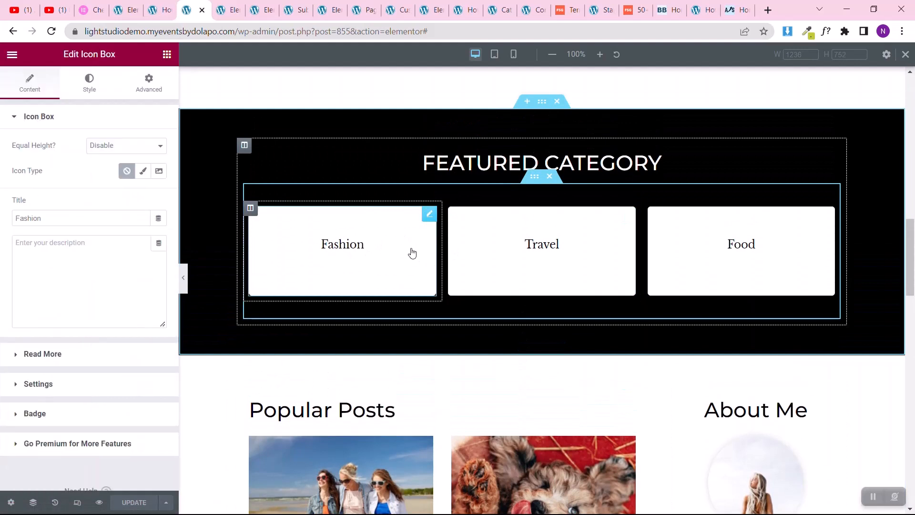
left_click(78, 82)
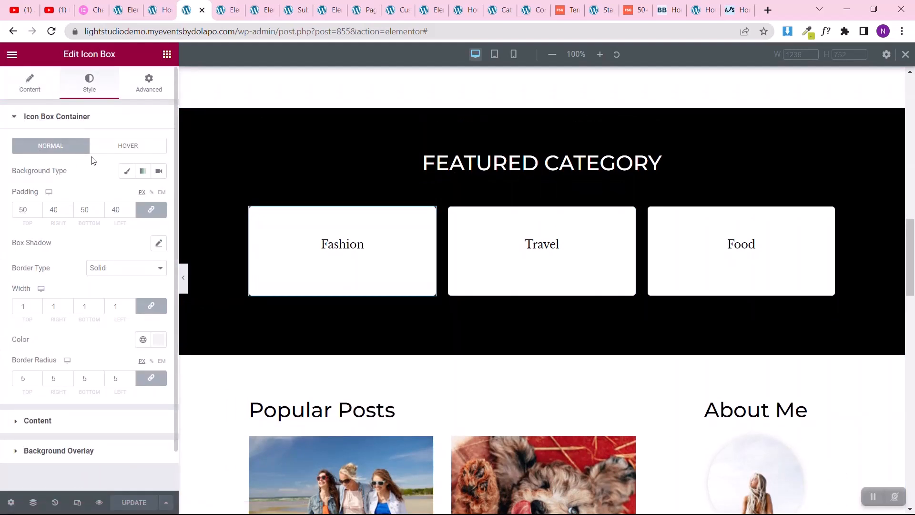
left_click(123, 172)
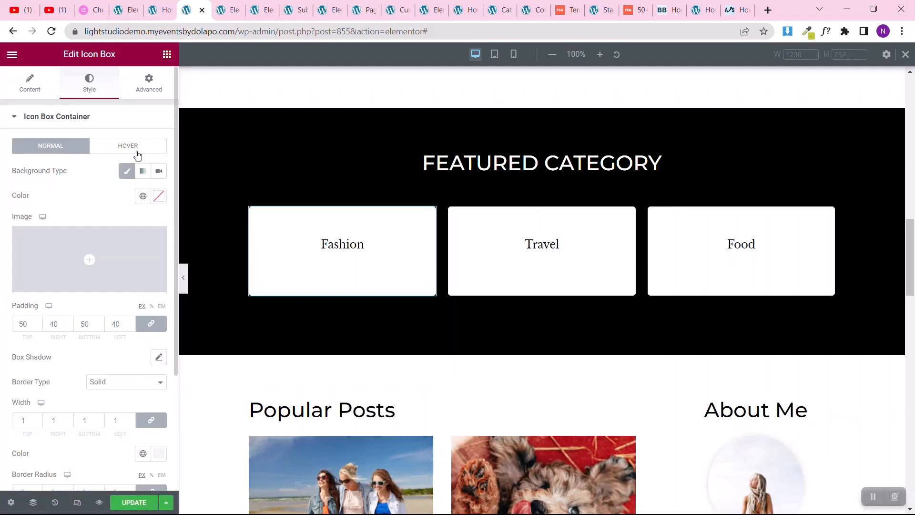
Step: Give the Fashion icon box a Classic hover background in the global Theme Color 5
left_click(138, 156)
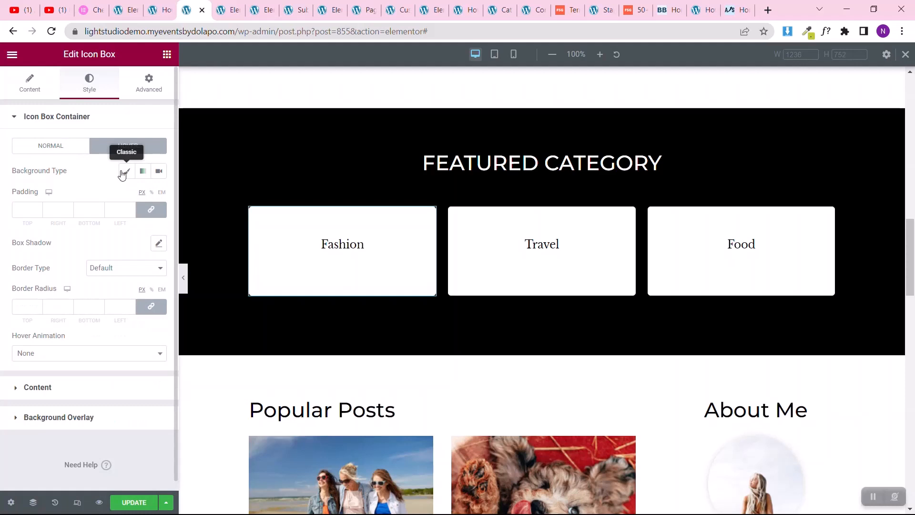
left_click(126, 171)
left_click(143, 196)
scroll(79, 362, "down", 4)
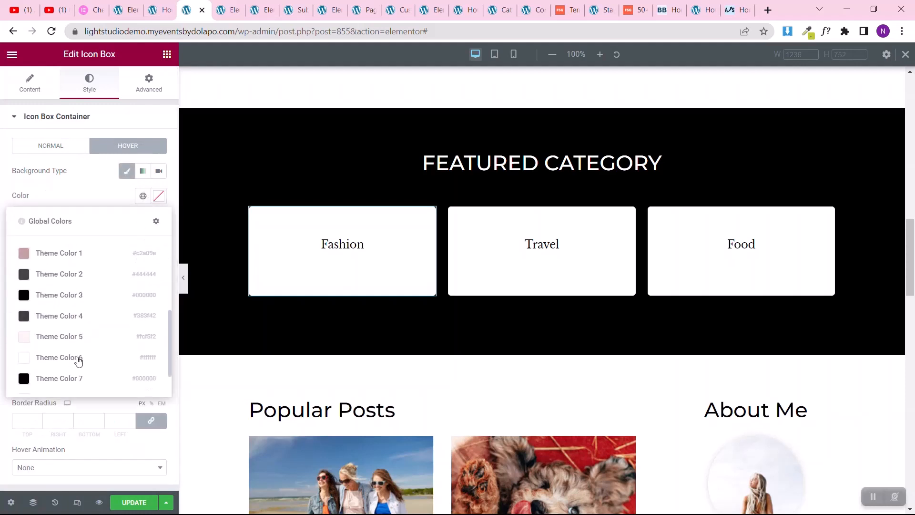
left_click(53, 344)
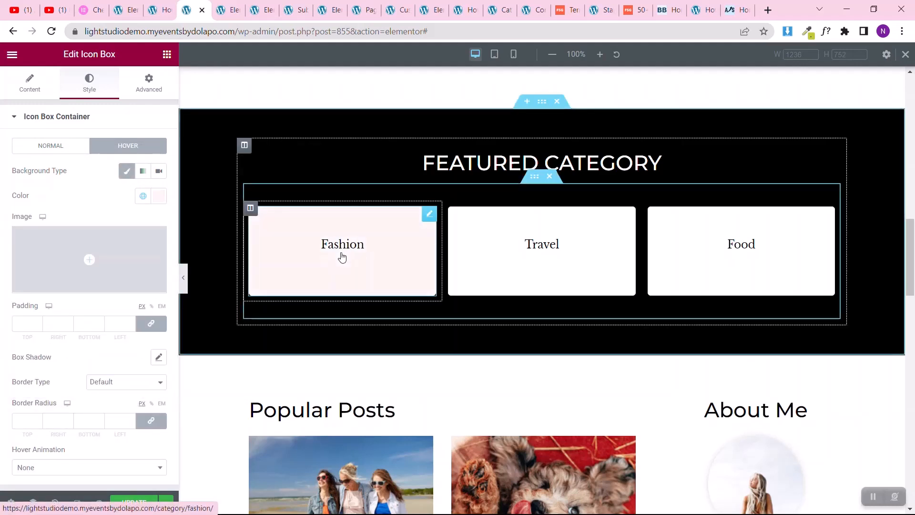
Step: Copy the Fashion icon box's style onto the Travel and Food boxes and update the page
right_click(432, 215)
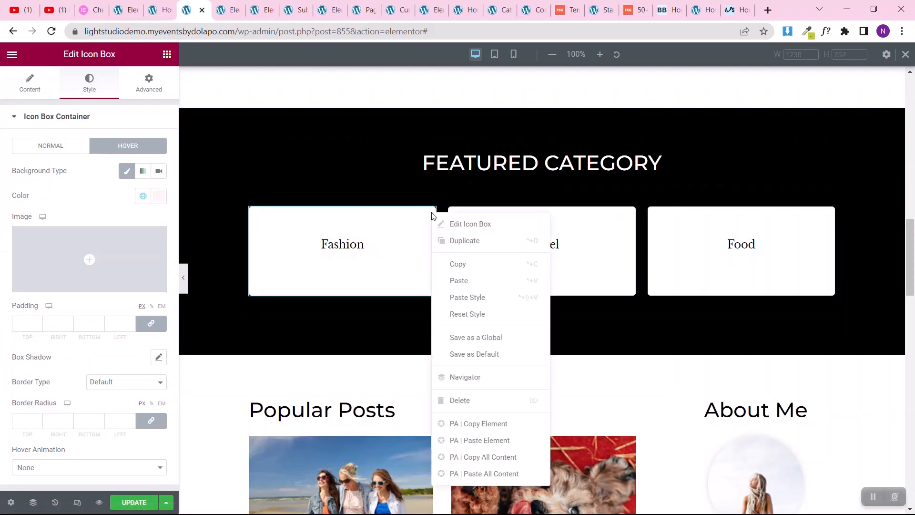
left_click(460, 264)
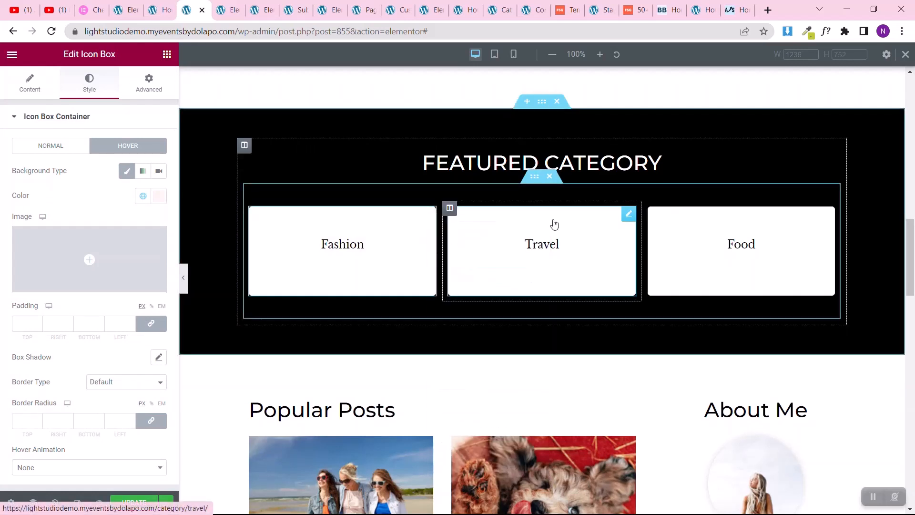
right_click(629, 218)
left_click(648, 301)
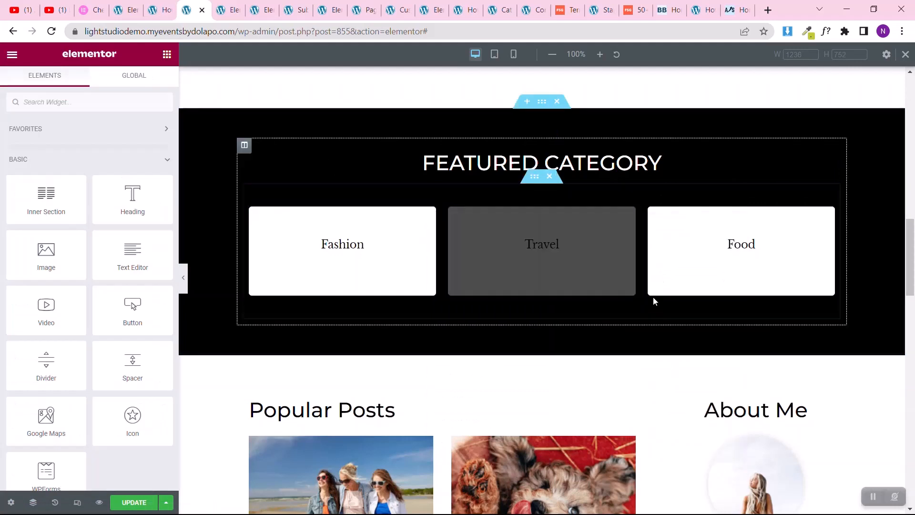
right_click(829, 218)
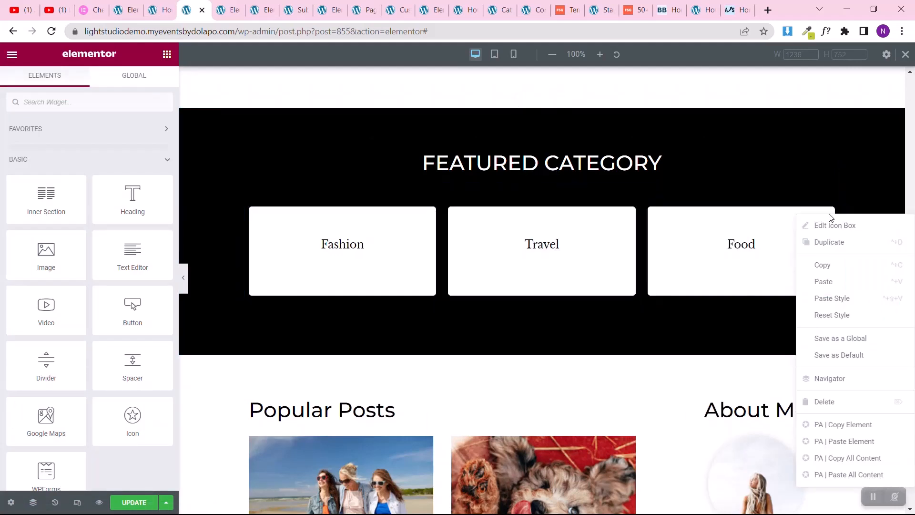
left_click(830, 304)
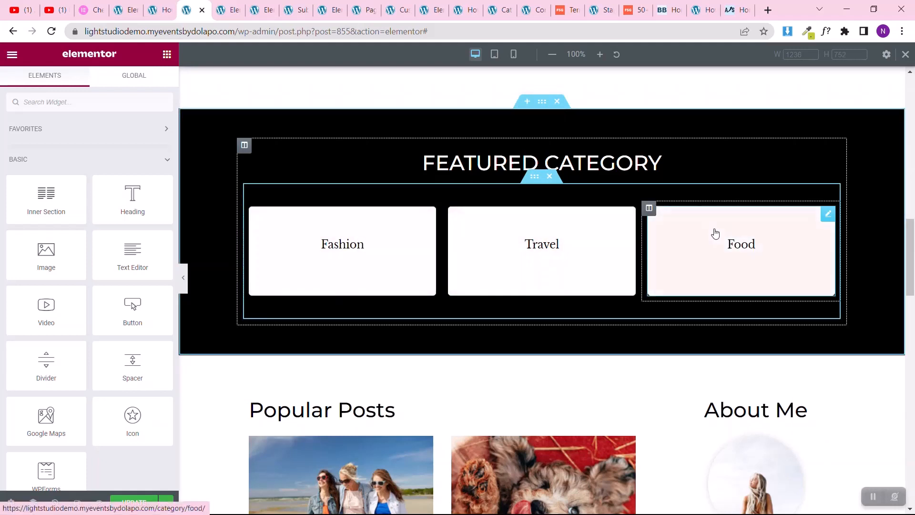
left_click(136, 501)
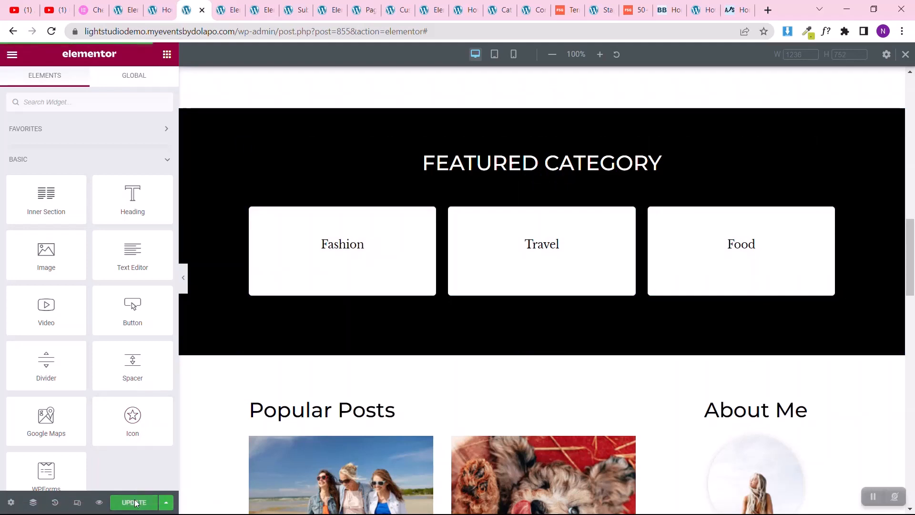
Step: Open the live site's home page and check the Featured Category boxes' hover colour and the rest of the layout
left_click(157, 5)
left_click(53, 32)
mouse_move(81, 52)
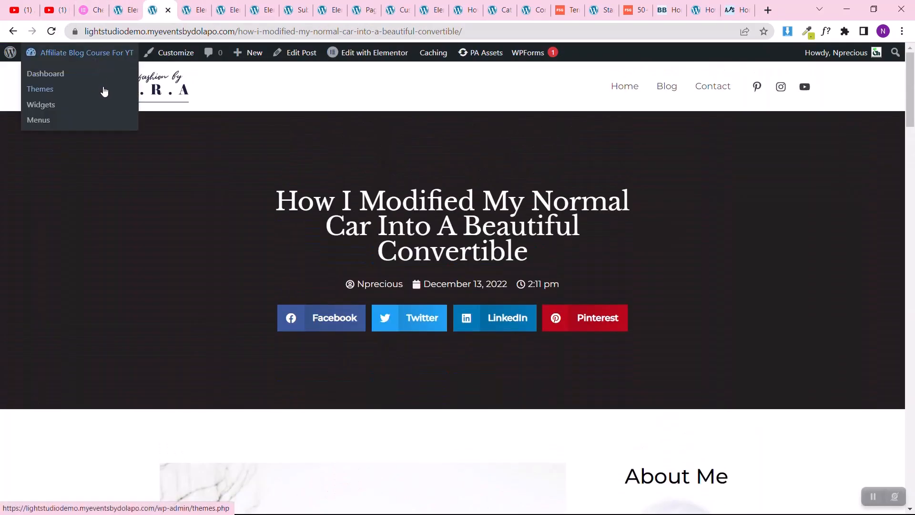
left_click(159, 88)
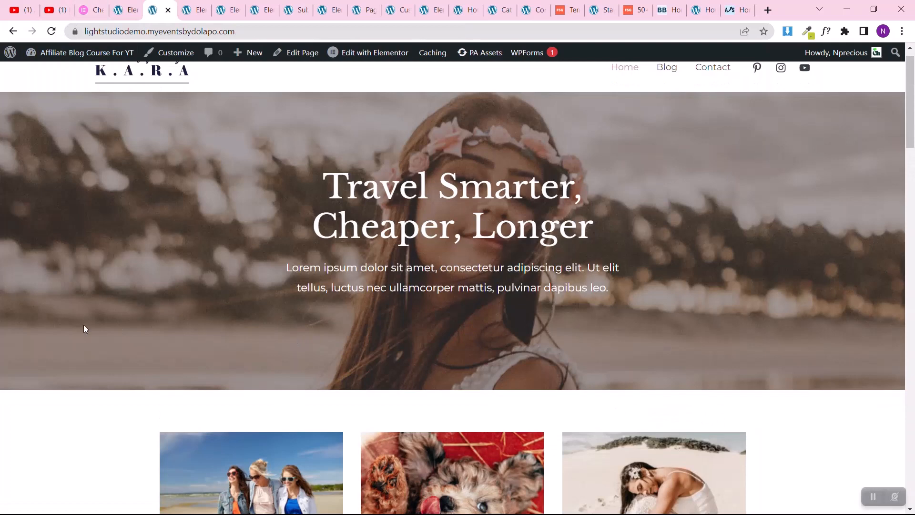
scroll(84, 329, "down", 5)
scroll(101, 318, "down", 7)
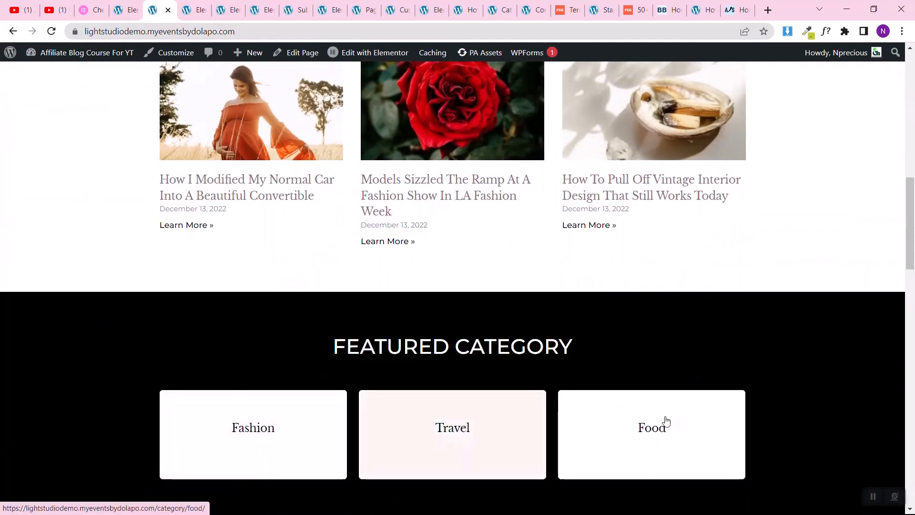
scroll(676, 421, "down", 12)
scroll(676, 421, "down", 10)
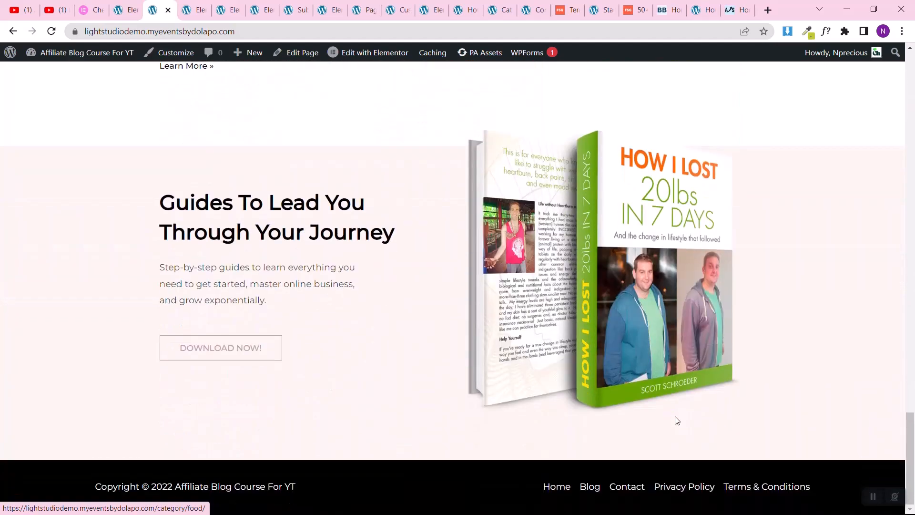
scroll(676, 419, "up", 20)
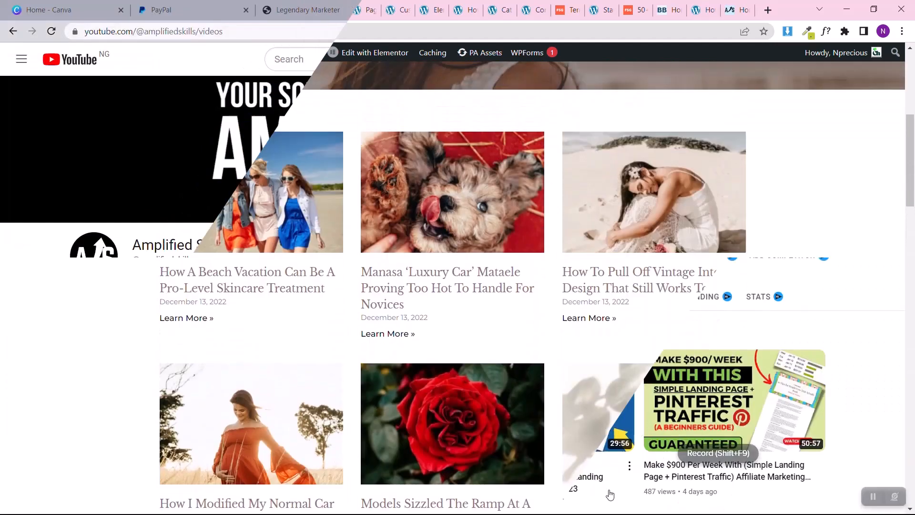
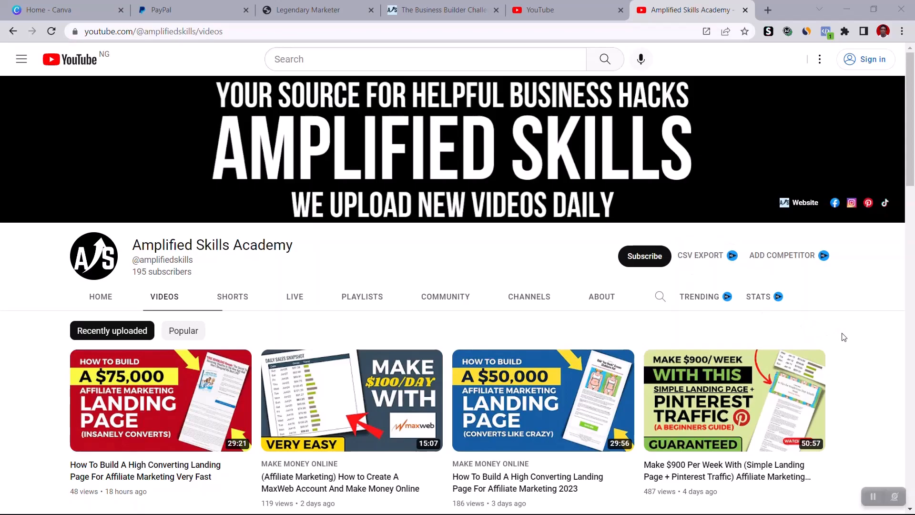
Step: Look through the recently uploaded videos on the Amplified Skills Academy YouTube channel, from the newest to the oldest
scroll(843, 337, "down", 10)
scroll(843, 337, "up", 10)
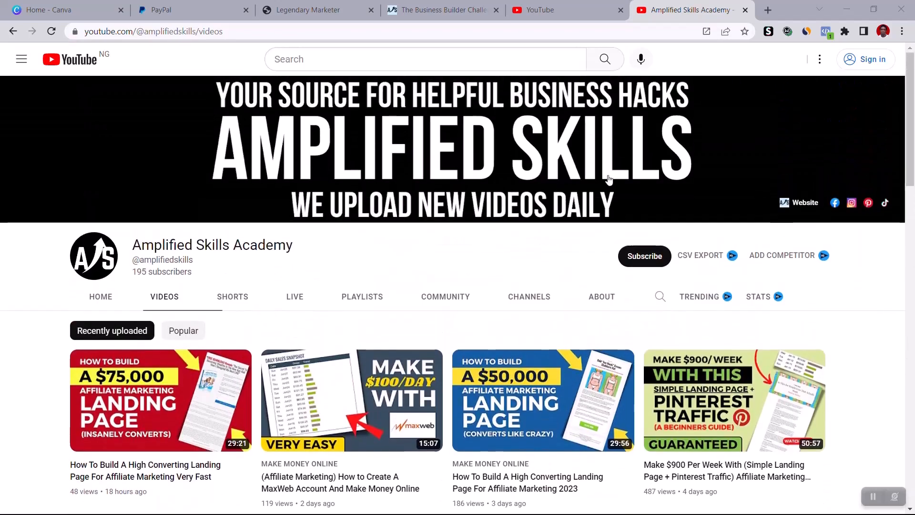
scroll(321, 311, "down", 1)
scroll(320, 311, "down", 15)
scroll(279, 257, "up", 8)
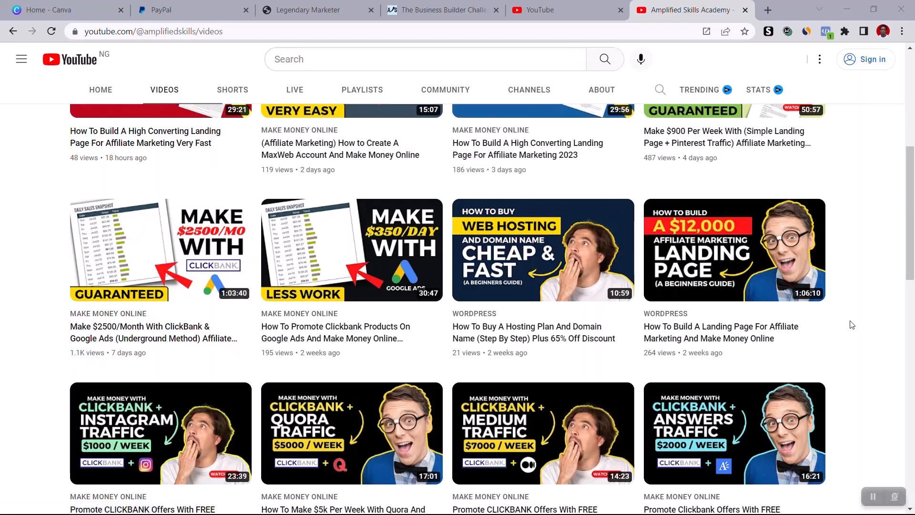
scroll(852, 325, "down", 8)
scroll(852, 325, "up", 2)
scroll(853, 326, "down", 8)
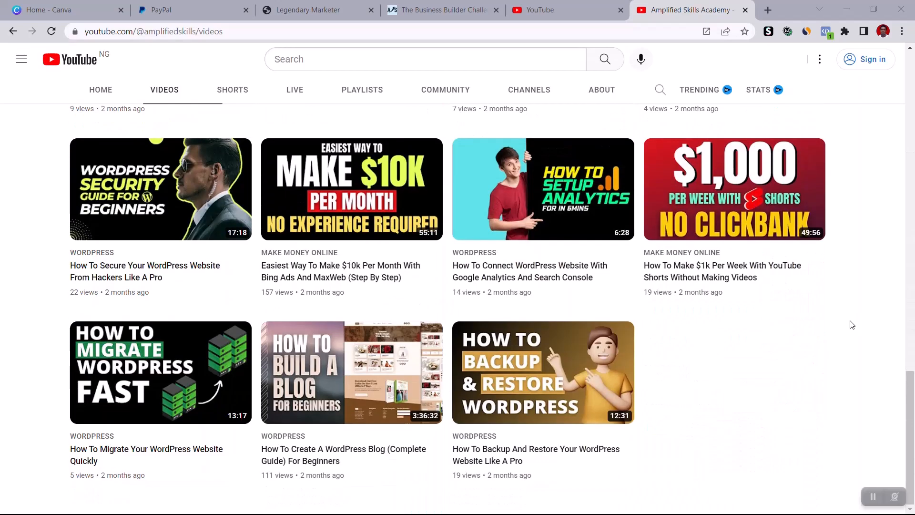
scroll(852, 326, "up", 8)
scroll(2, 419, "down", 4)
scroll(1, 418, "up", 3)
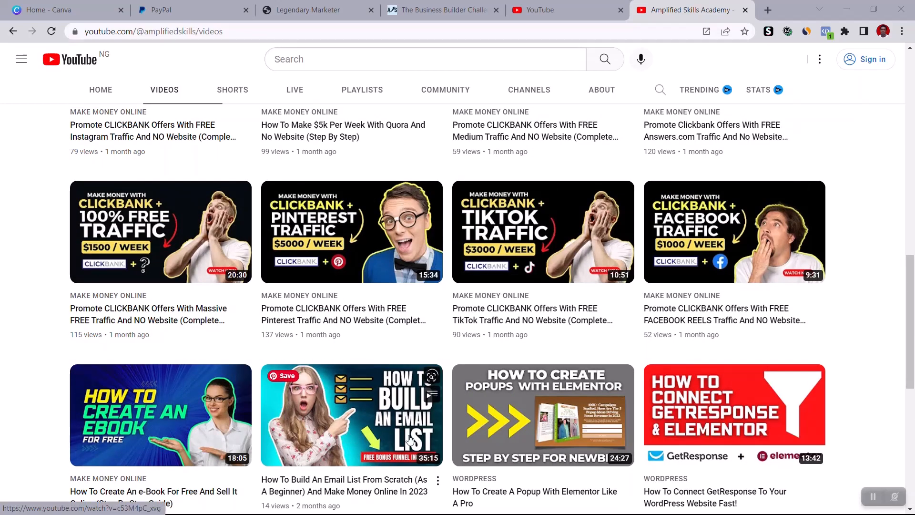
Step: Examine the channel's older tutorials on email list building, Elementor popups and WordPress security, and return to the start of the video list
mouse_move(372, 458)
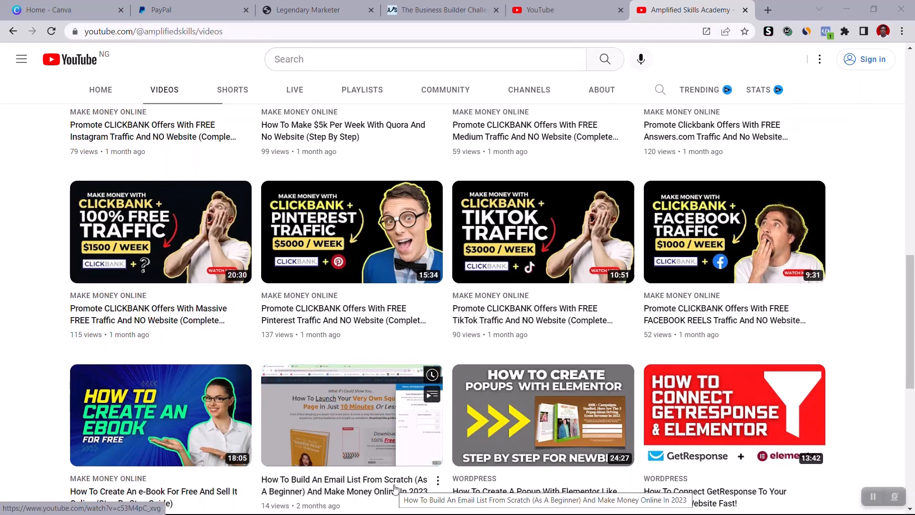
mouse_move(543, 434)
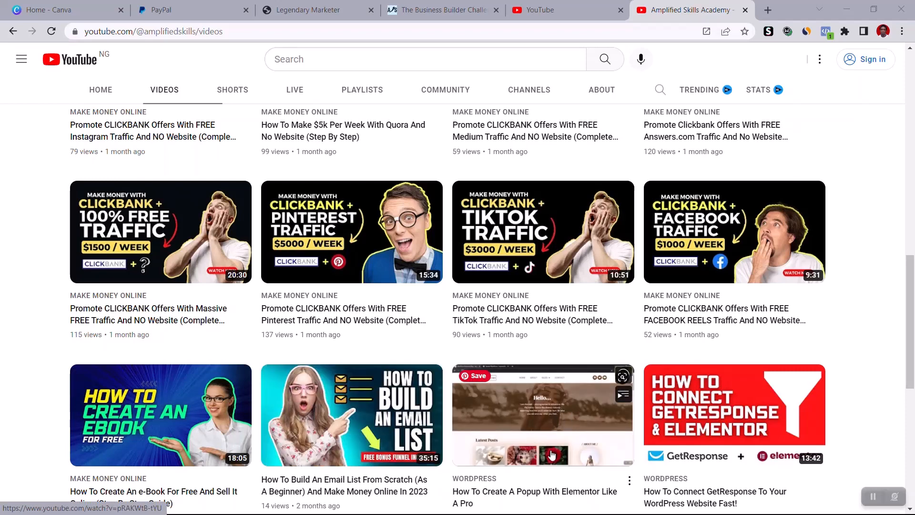
scroll(574, 447, "down", 6)
scroll(557, 274, "up", 1)
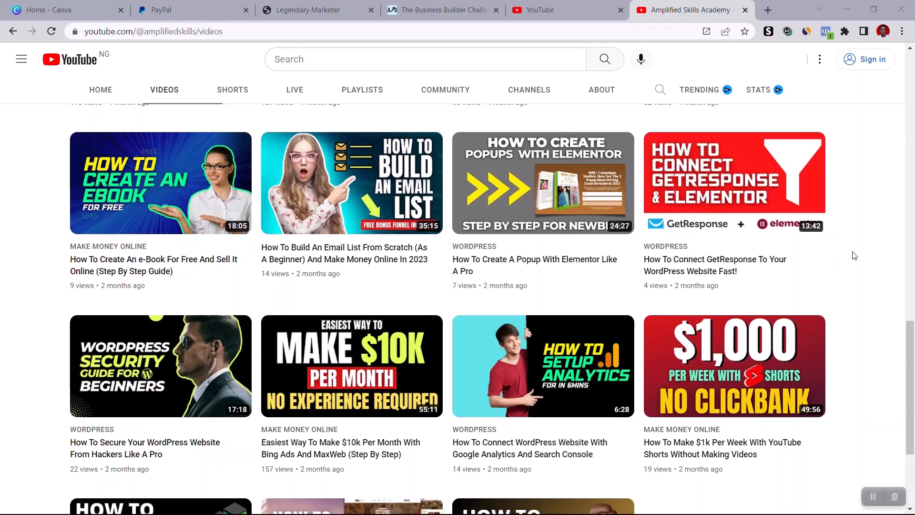
scroll(854, 256, "down", 4)
mouse_move(479, 264)
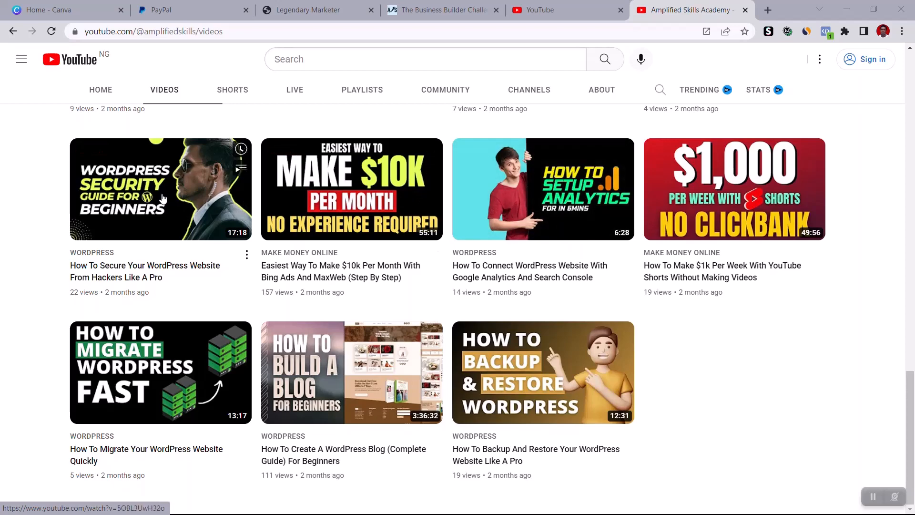
mouse_move(132, 205)
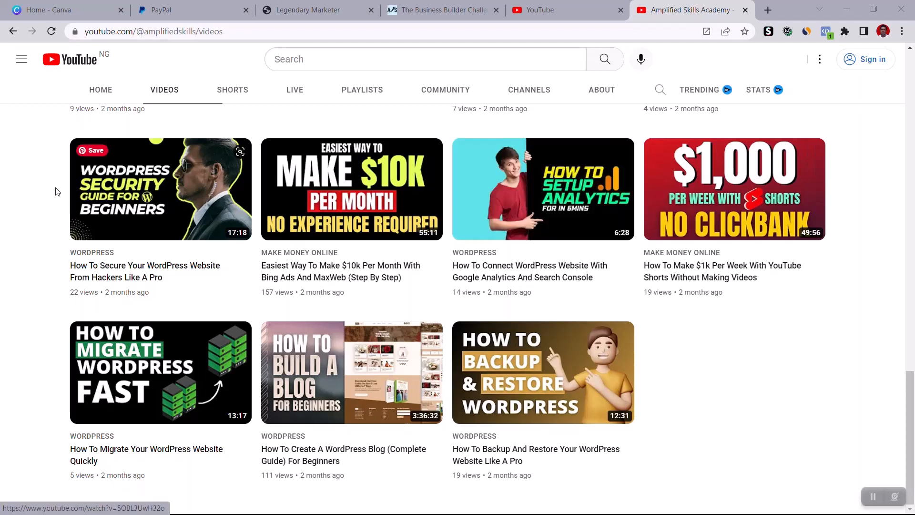
scroll(42, 208, "up", 3)
scroll(42, 209, "up", 10)
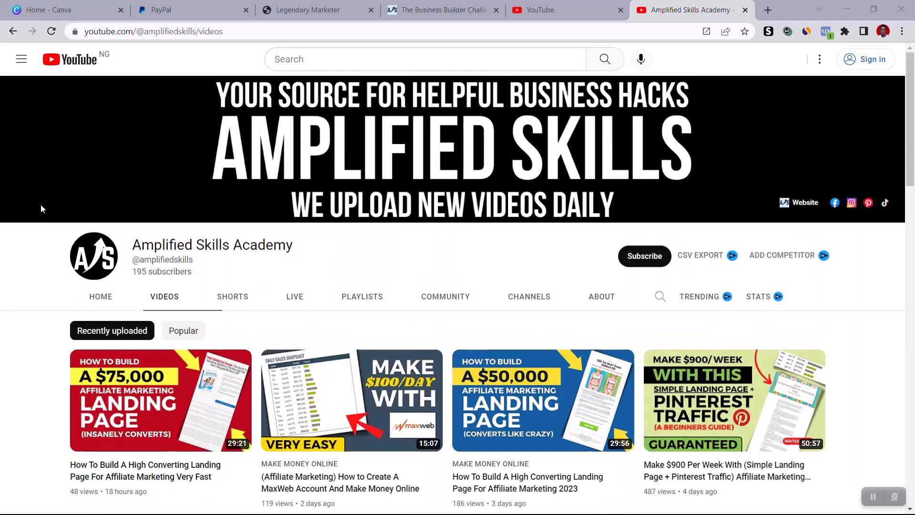